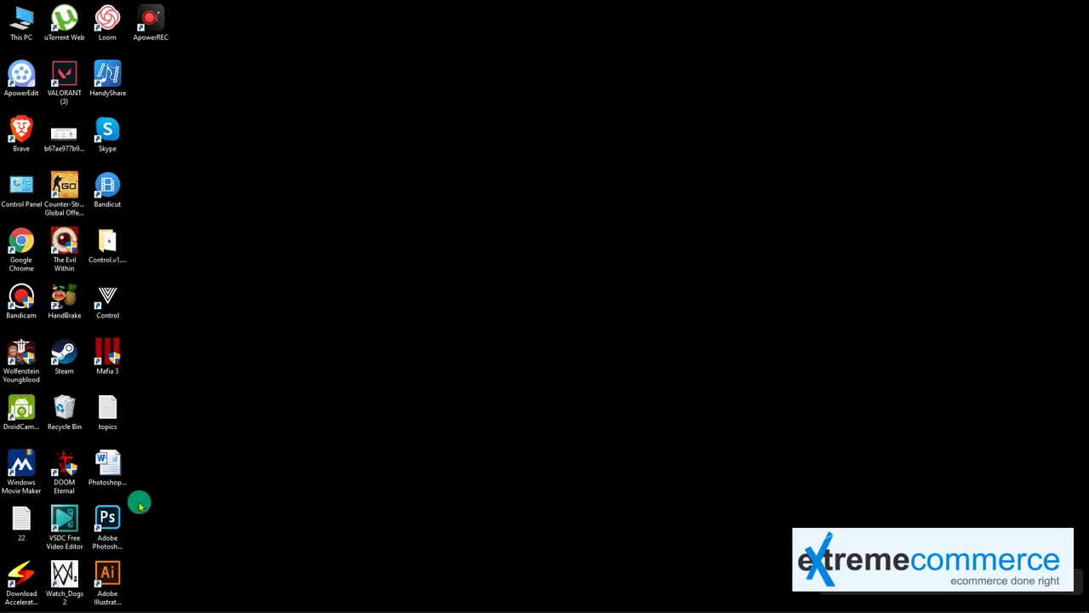
- Launch Adobe Photoshop 2020 from its desktop shortcut
{"action": "left_click", "coordinate": [110, 514]}
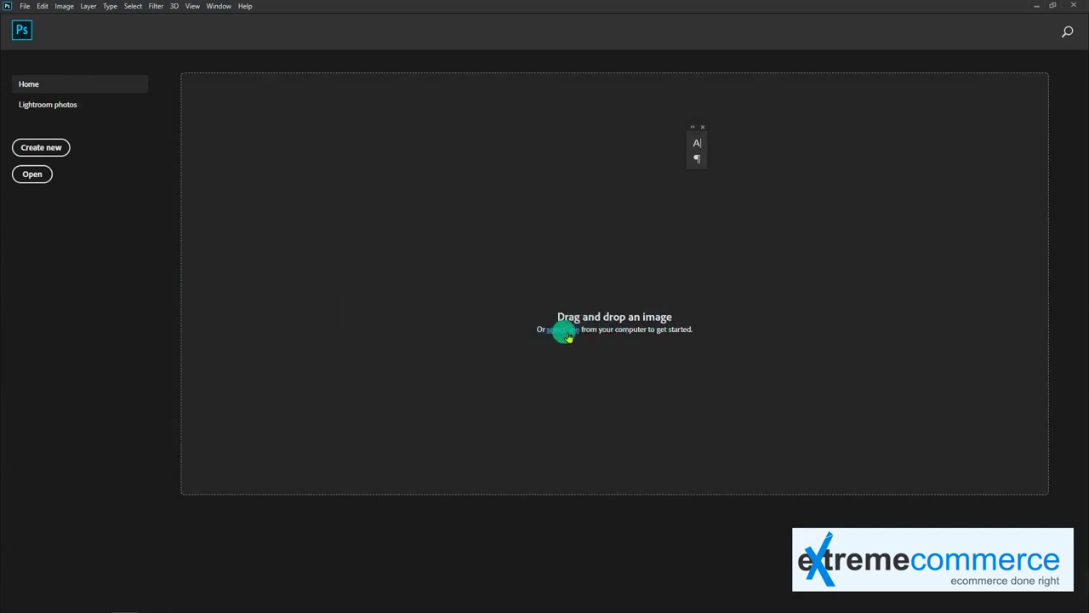
- Open the snowy forest JPG from Downloads, float its window, then close it
{"action": "left_click", "coordinate": [566, 335]}
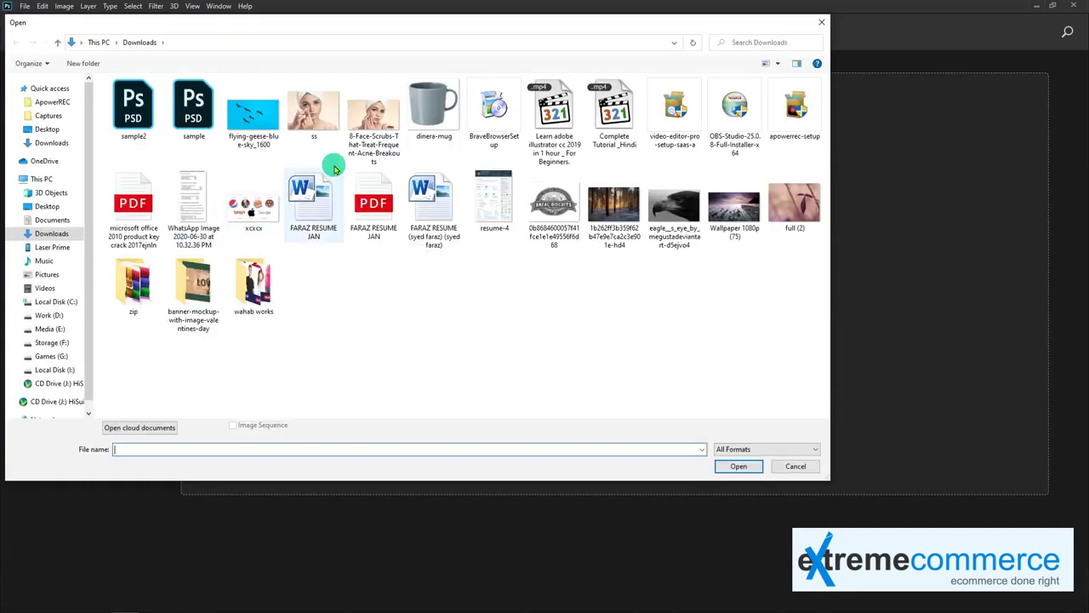
{"action": "double_click", "coordinate": [611, 208]}
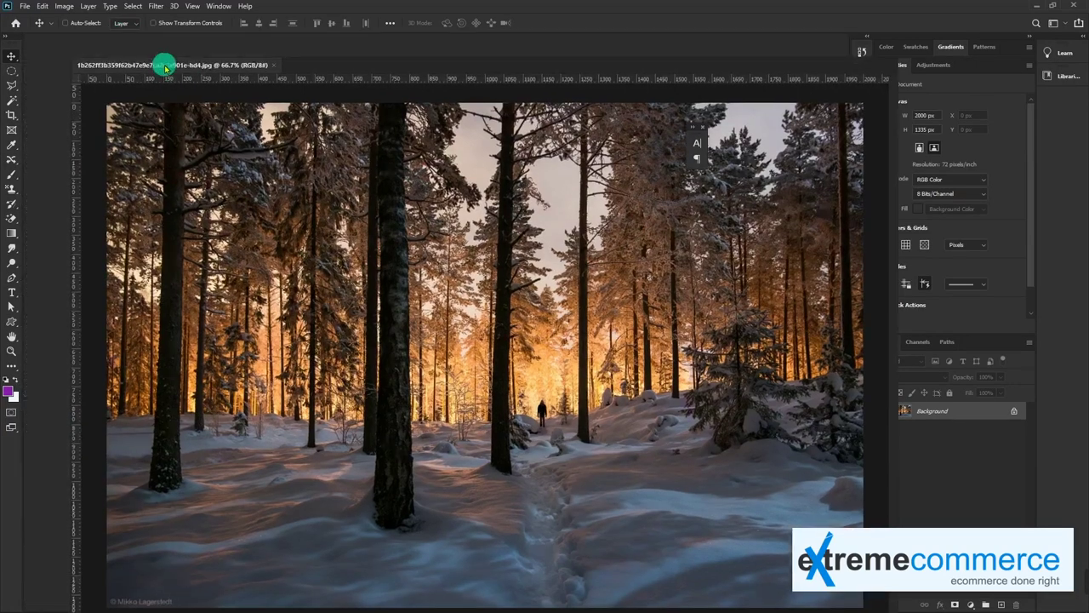
{"action": "left_click_drag", "start_coordinate": [120, 45], "coordinate": [174, 71]}
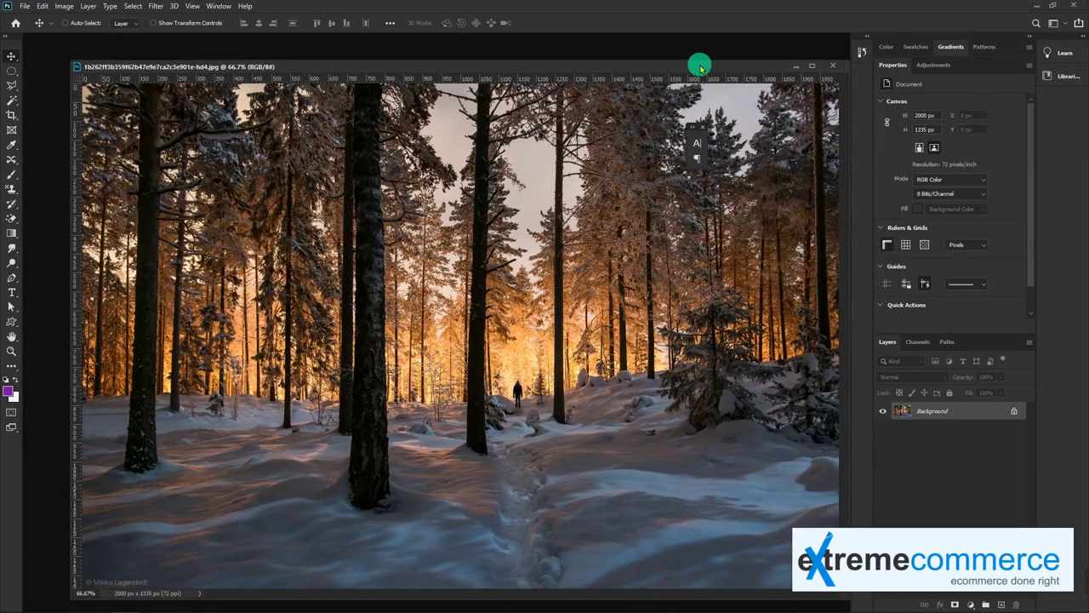
{"action": "double_click", "coordinate": [700, 67]}
{"action": "left_click", "coordinate": [766, 51]}
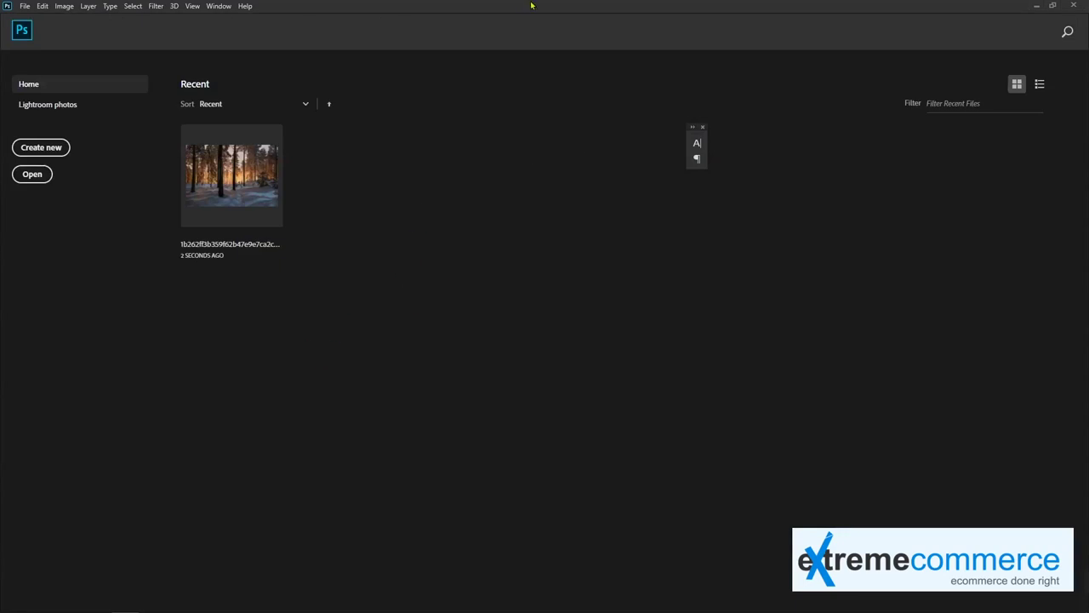
{"action": "left_click_drag", "start_coordinate": [531, 6], "coordinate": [559, 34]}
- Drag the forest JPG from File Explorer's Recent files into Photoshop, then close it
{"action": "left_click", "coordinate": [64, 607]}
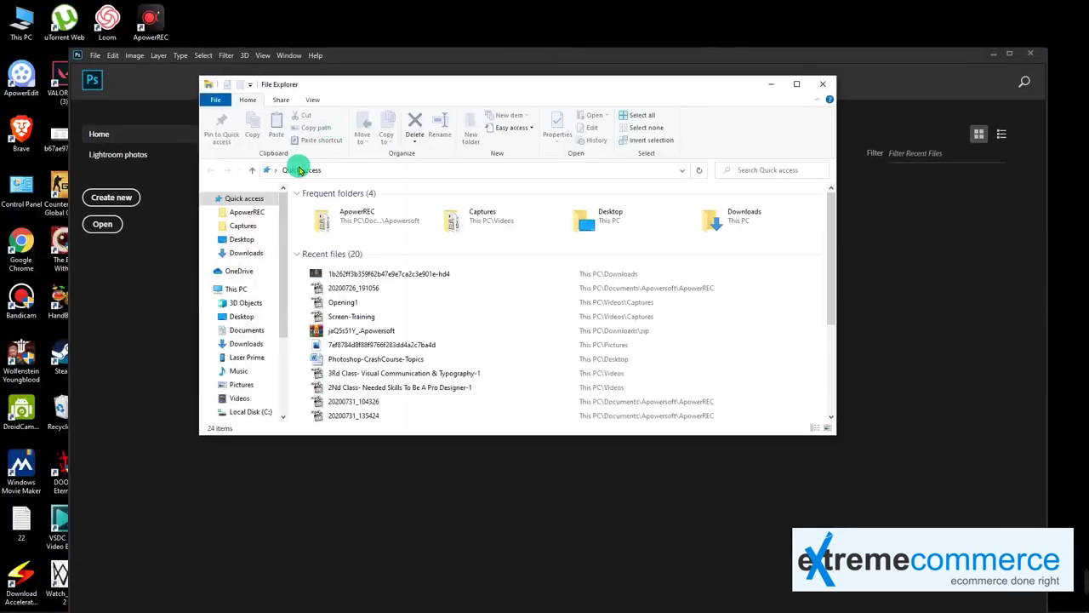
{"action": "left_click", "coordinate": [359, 274]}
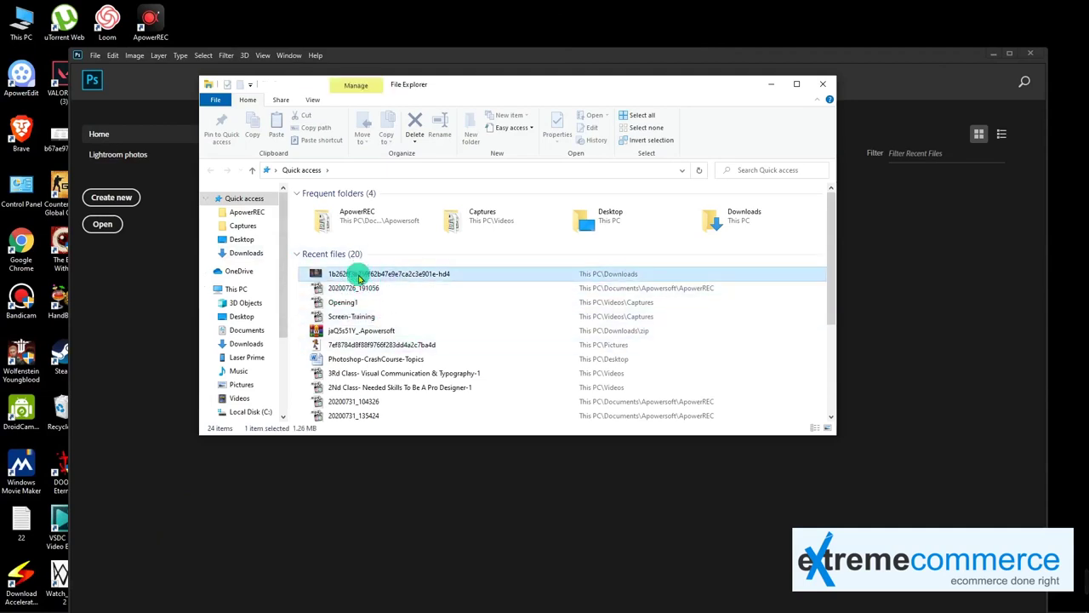
{"action": "left_click_drag", "start_coordinate": [359, 274], "coordinate": [960, 263]}
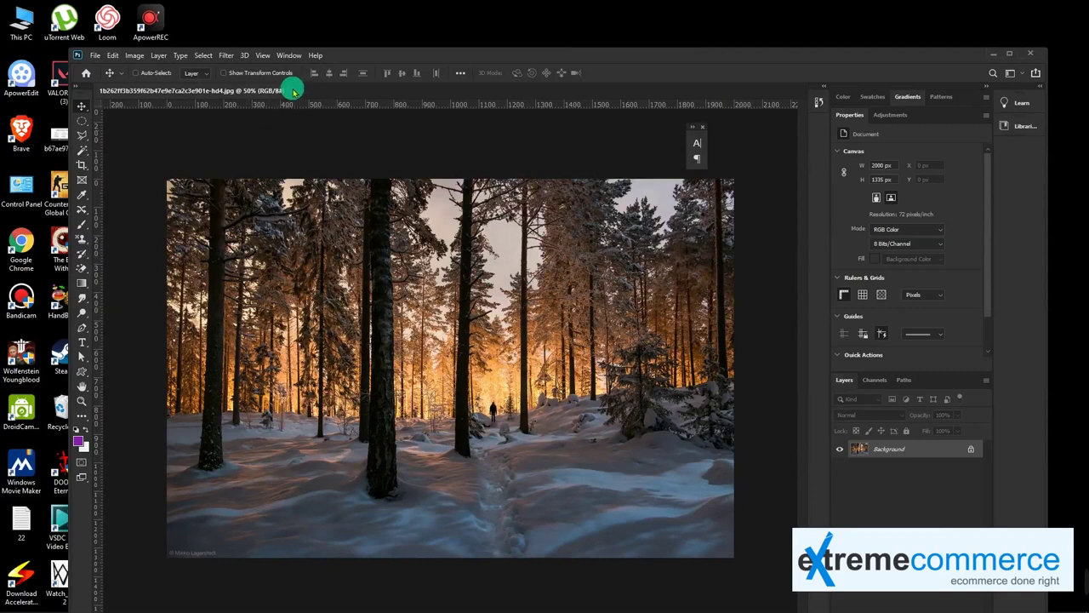
{"action": "key", "text": "ctrl+w"}
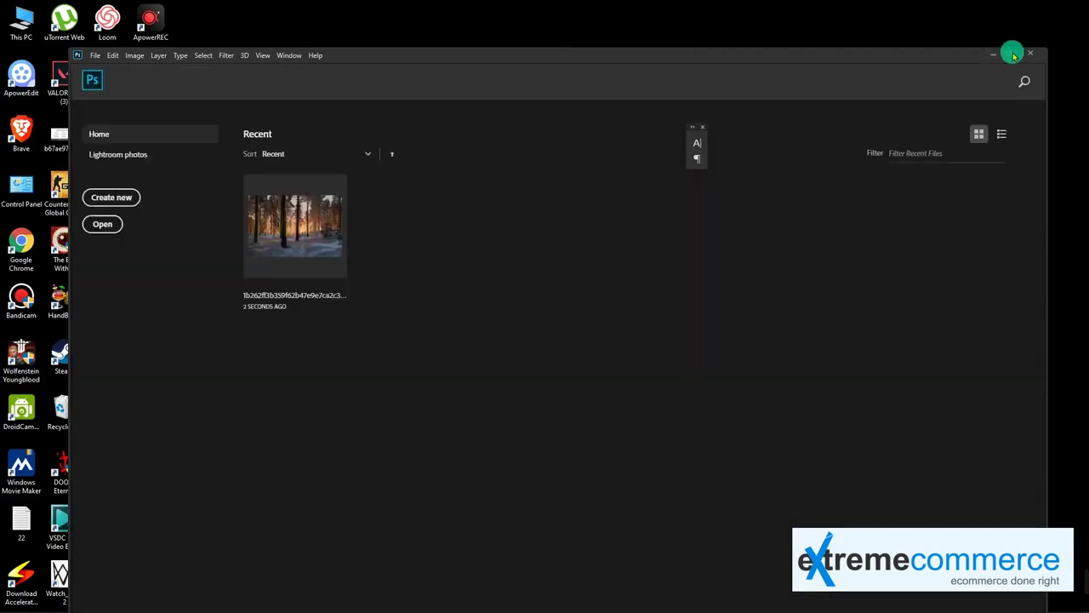
{"action": "left_click", "coordinate": [1012, 55]}
- Open Wallpaper 1080p (75) from Downloads, float and resize its window, then close it
{"action": "left_click", "coordinate": [34, 175]}
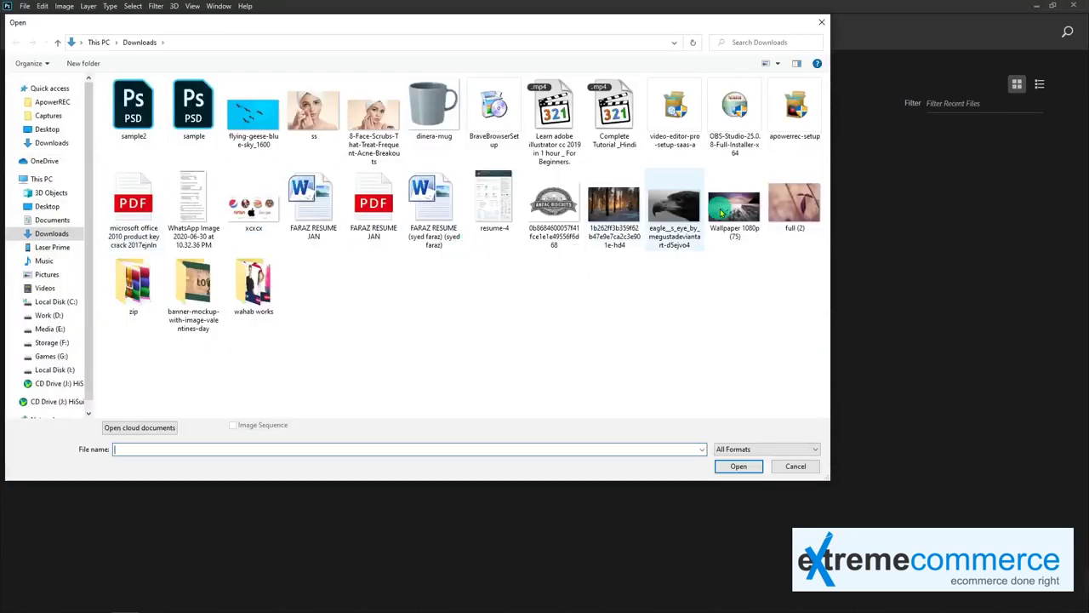
{"action": "double_click", "coordinate": [731, 206]}
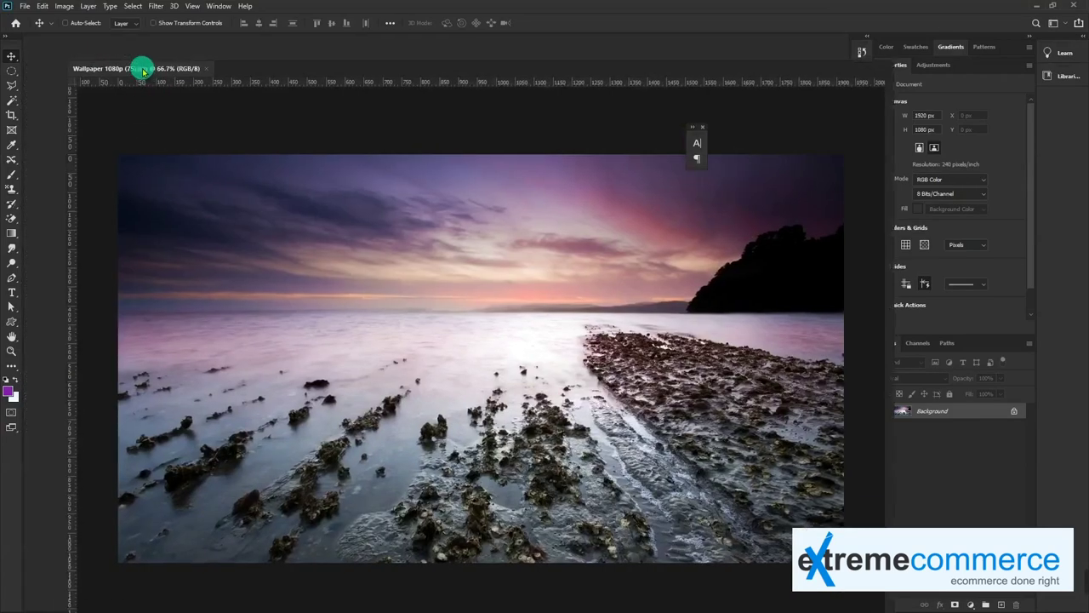
{"action": "left_click_drag", "start_coordinate": [99, 40], "coordinate": [141, 65]}
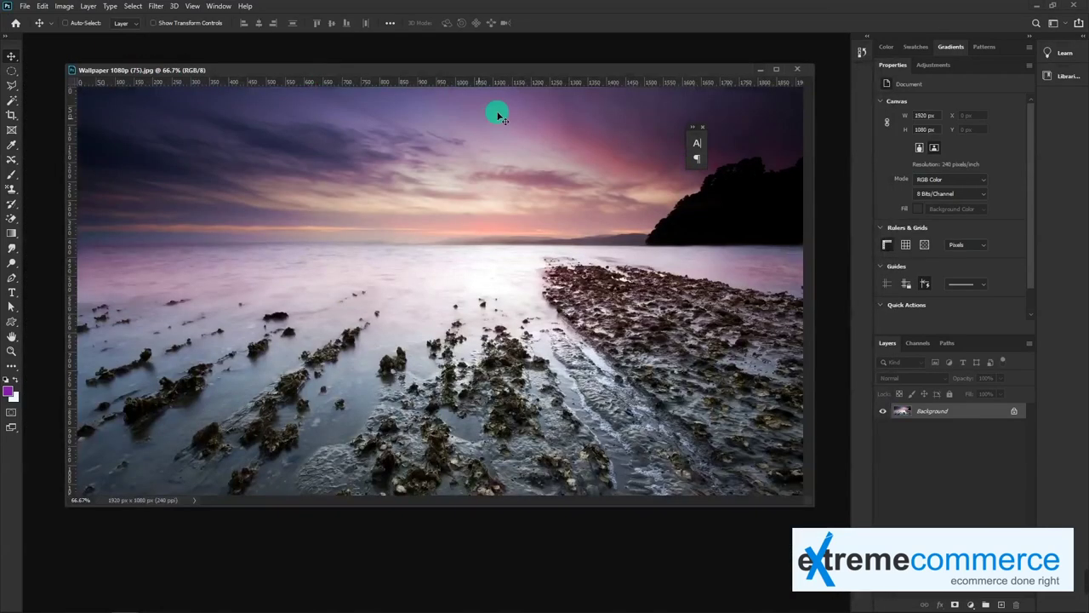
{"action": "left_click_drag", "start_coordinate": [714, 63], "coordinate": [679, 55]}
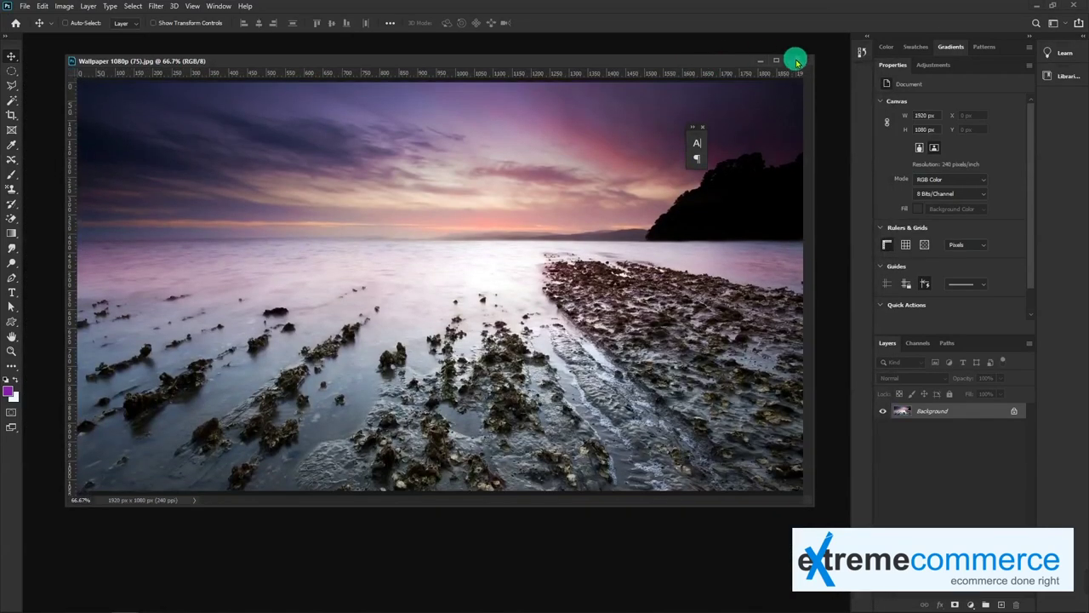
{"action": "left_click", "coordinate": [795, 61]}
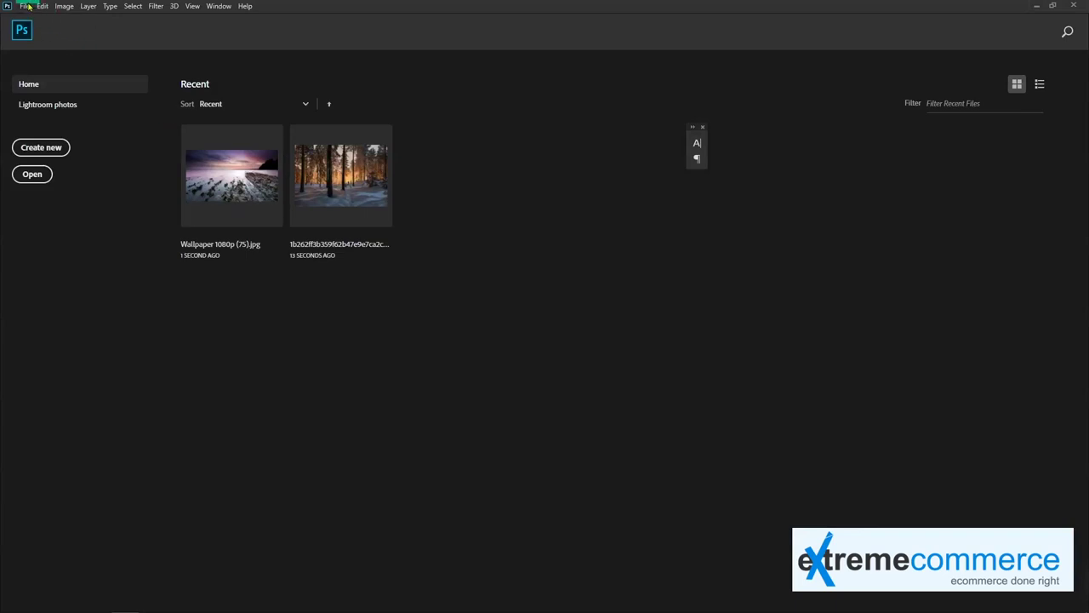
- Reopen the snowy forest JPG through File > Open and close it again
{"action": "left_click", "coordinate": [26, 6]}
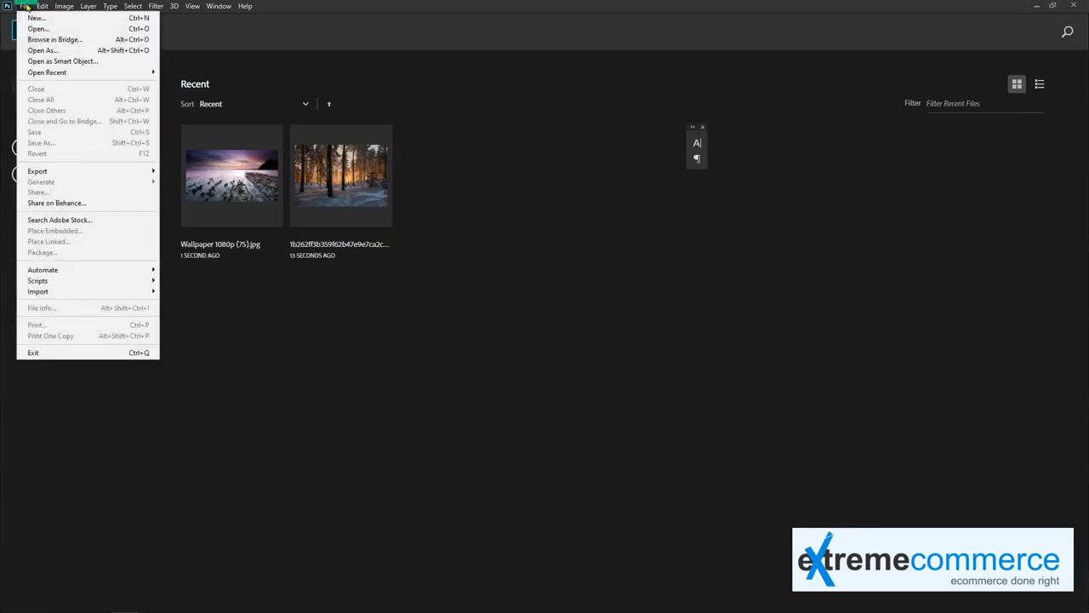
{"action": "left_click", "coordinate": [26, 7]}
{"action": "left_click", "coordinate": [245, 6]}
{"action": "left_click", "coordinate": [25, 6]}
{"action": "left_click", "coordinate": [26, 6]}
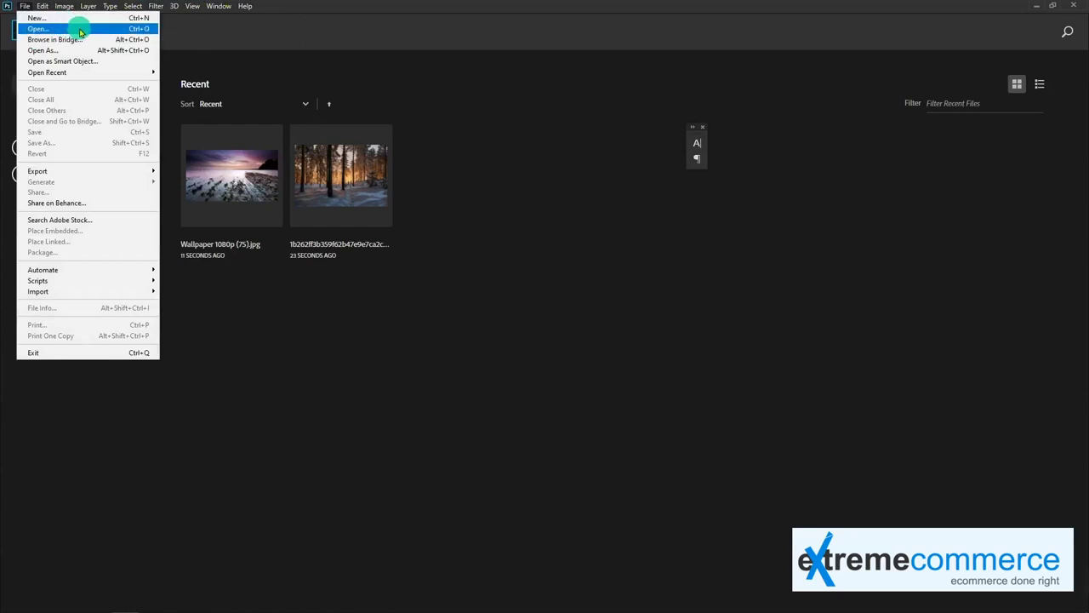
{"action": "left_click", "coordinate": [80, 32]}
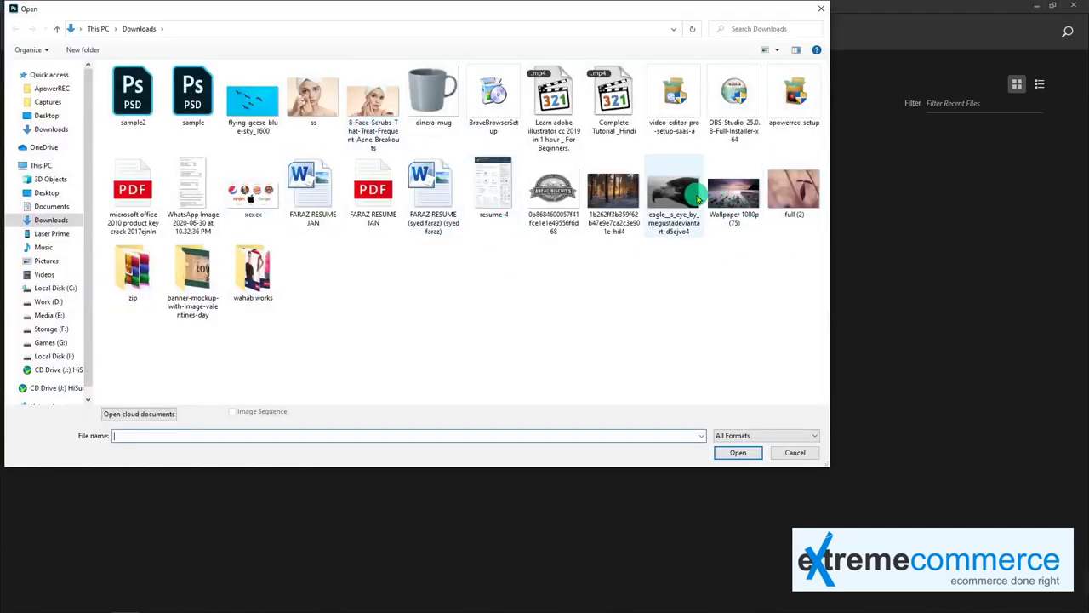
{"action": "double_click", "coordinate": [612, 194]}
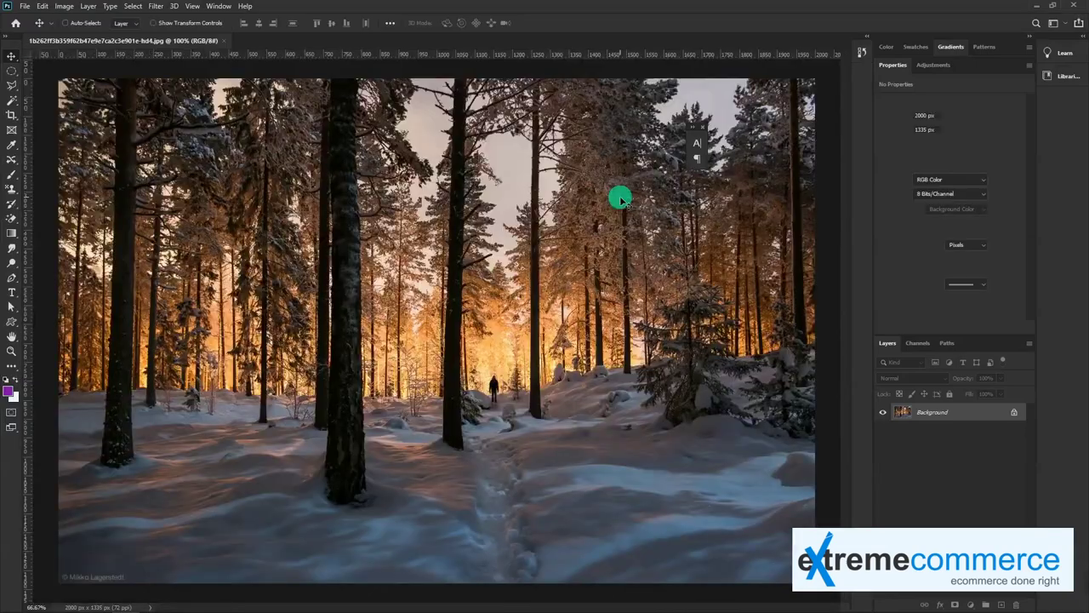
{"action": "left_click", "coordinate": [224, 41]}
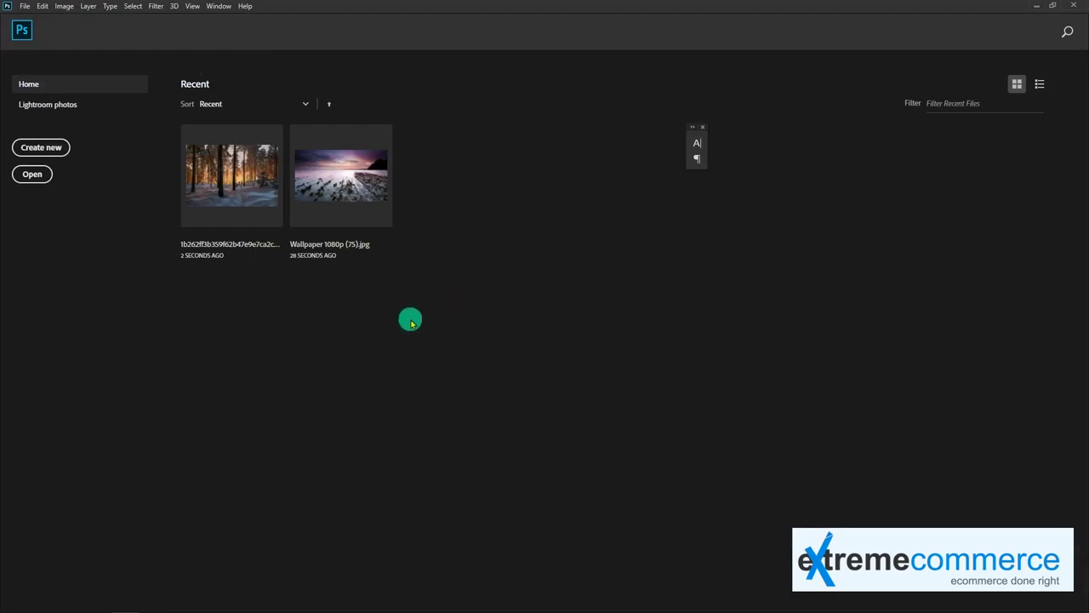
- Open the New Document dialog, dismiss it, then reopen it from the File menu
{"action": "left_click", "coordinate": [60, 149]}
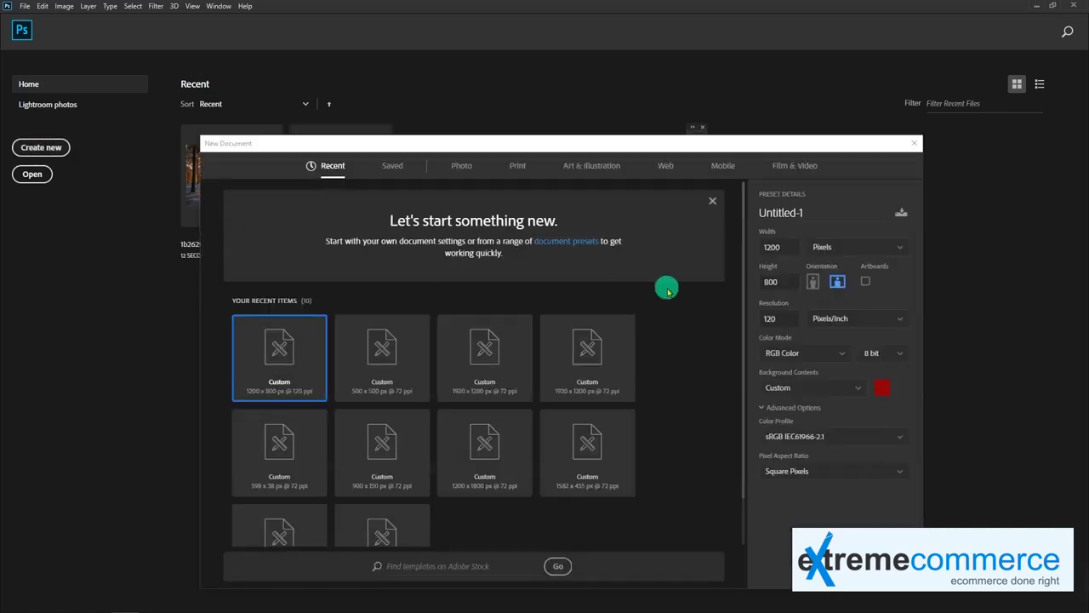
{"action": "left_click_drag", "start_coordinate": [549, 140], "coordinate": [516, 96]}
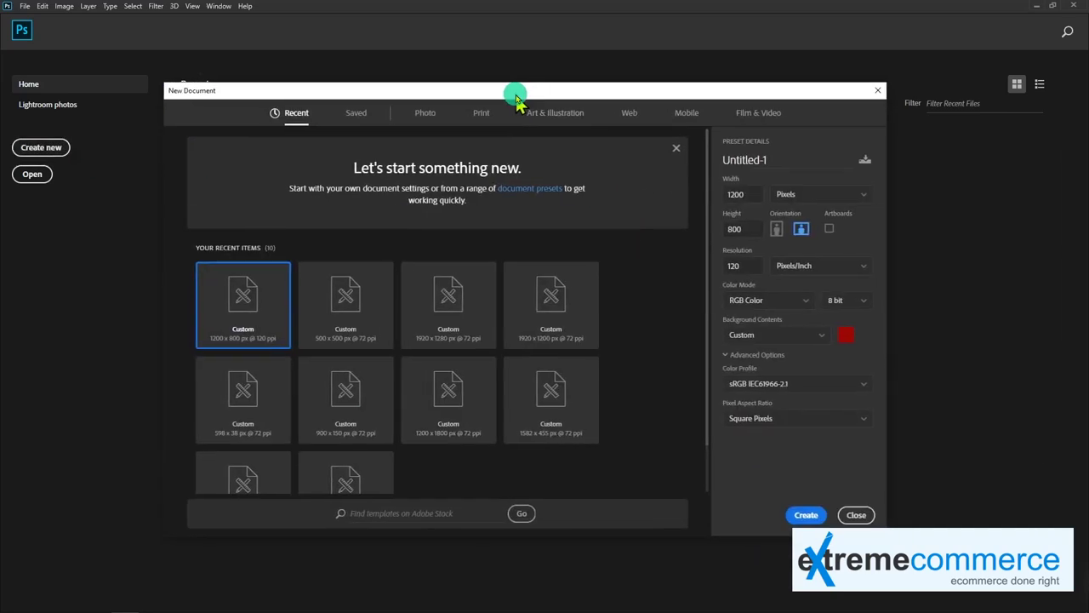
{"action": "left_click", "coordinate": [856, 514]}
{"action": "left_click", "coordinate": [25, 6]}
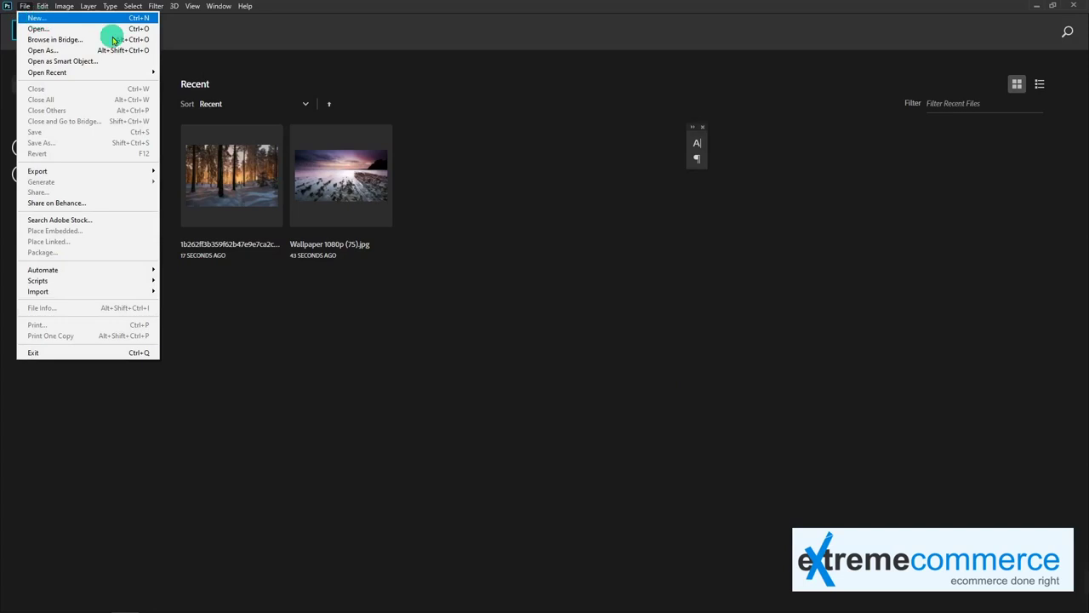
{"action": "left_click", "coordinate": [541, 366]}
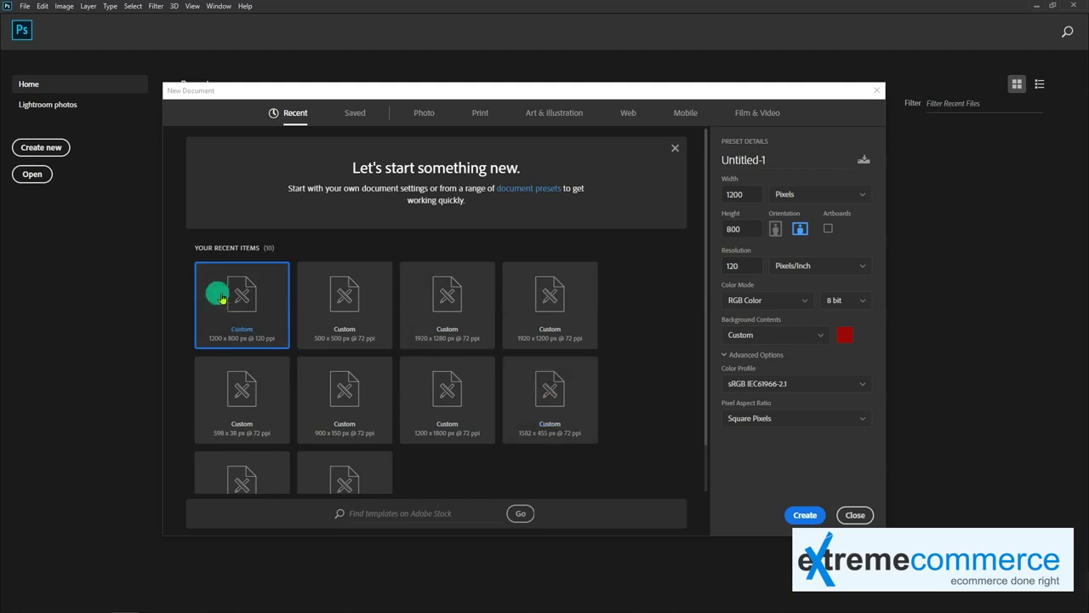
- Hide the start banner and browse the Photo, Print, Art & Illustration, Web and Mobile presets
{"action": "left_click", "coordinate": [420, 510]}
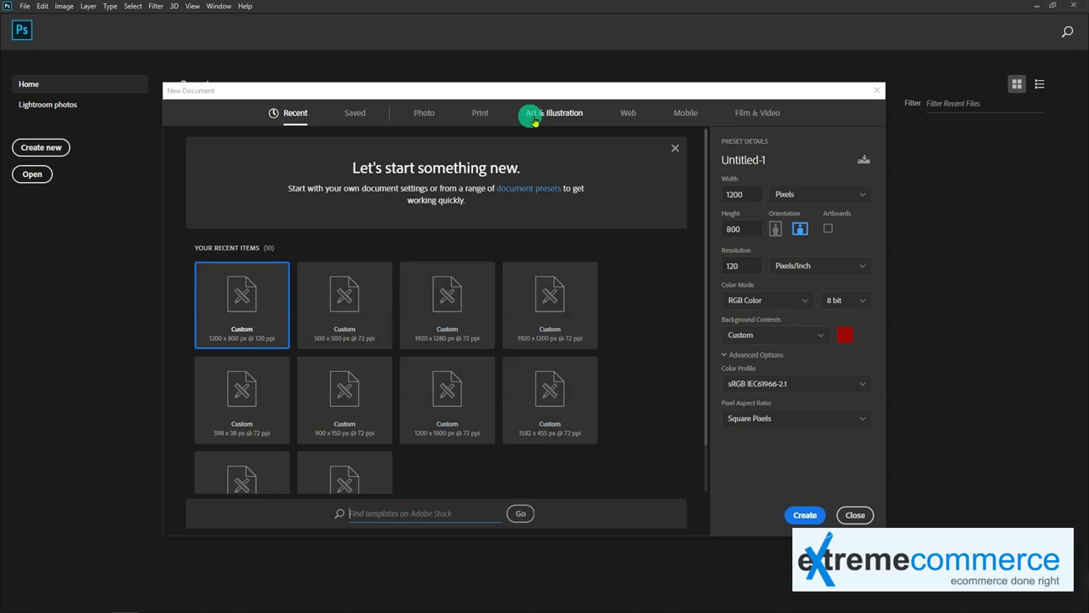
{"action": "left_click", "coordinate": [675, 149]}
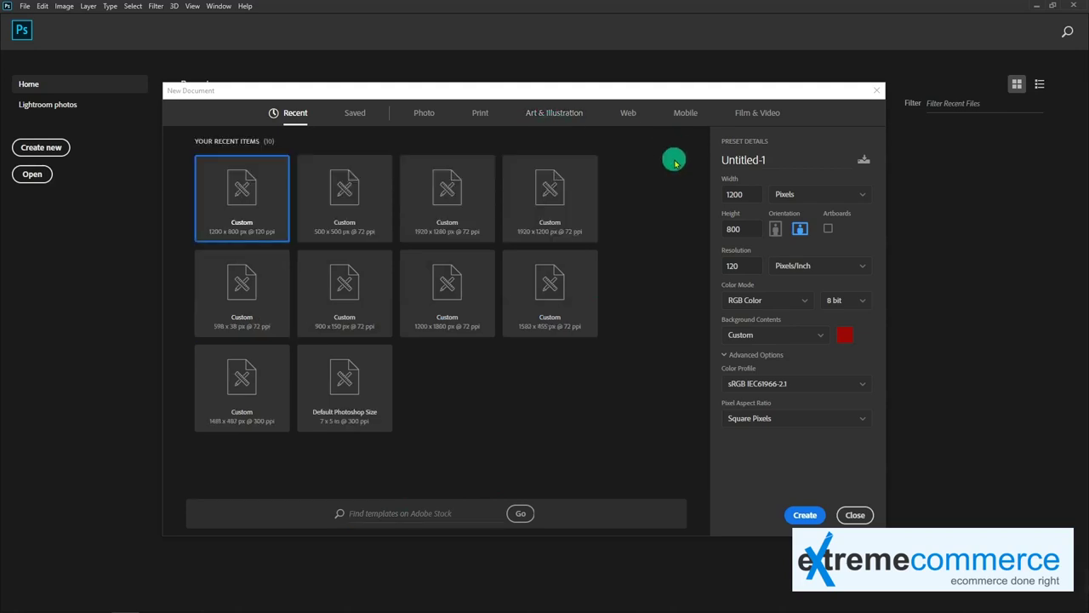
{"action": "left_click", "coordinate": [428, 114]}
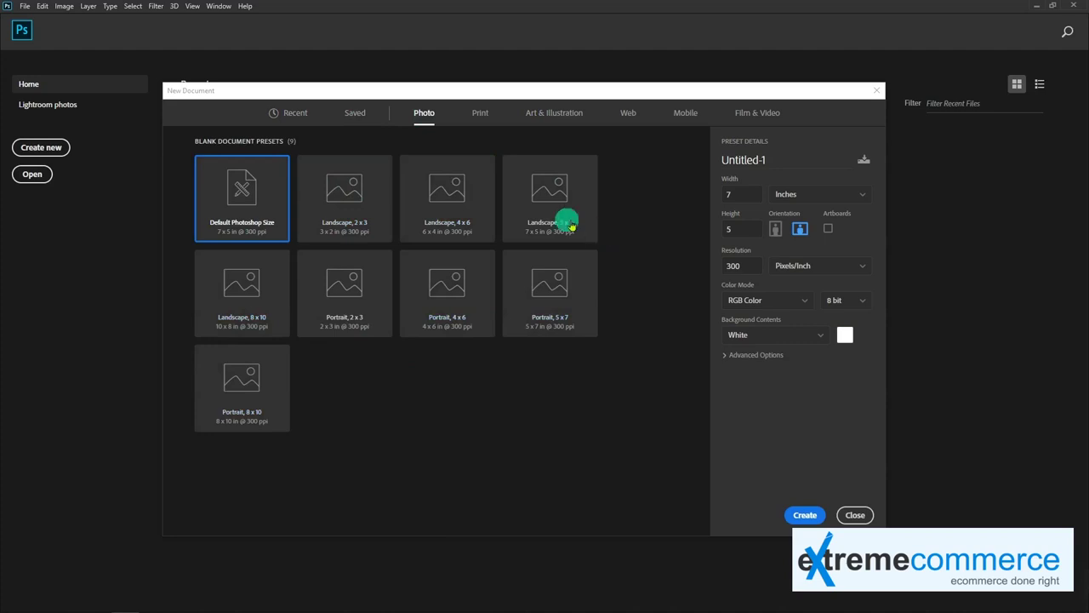
{"action": "left_click", "coordinate": [480, 112]}
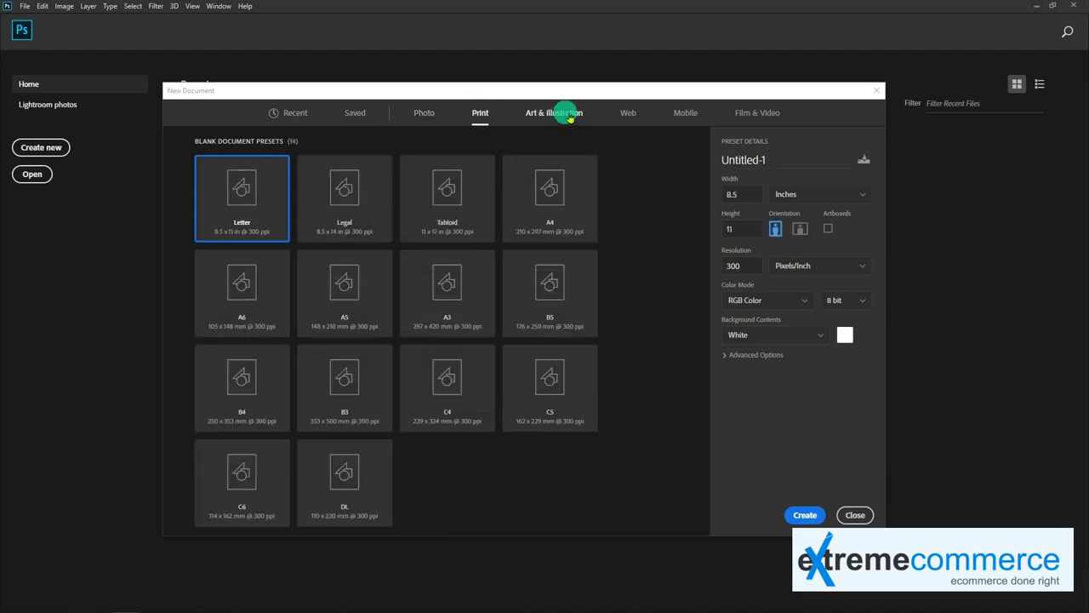
{"action": "left_click", "coordinate": [569, 118]}
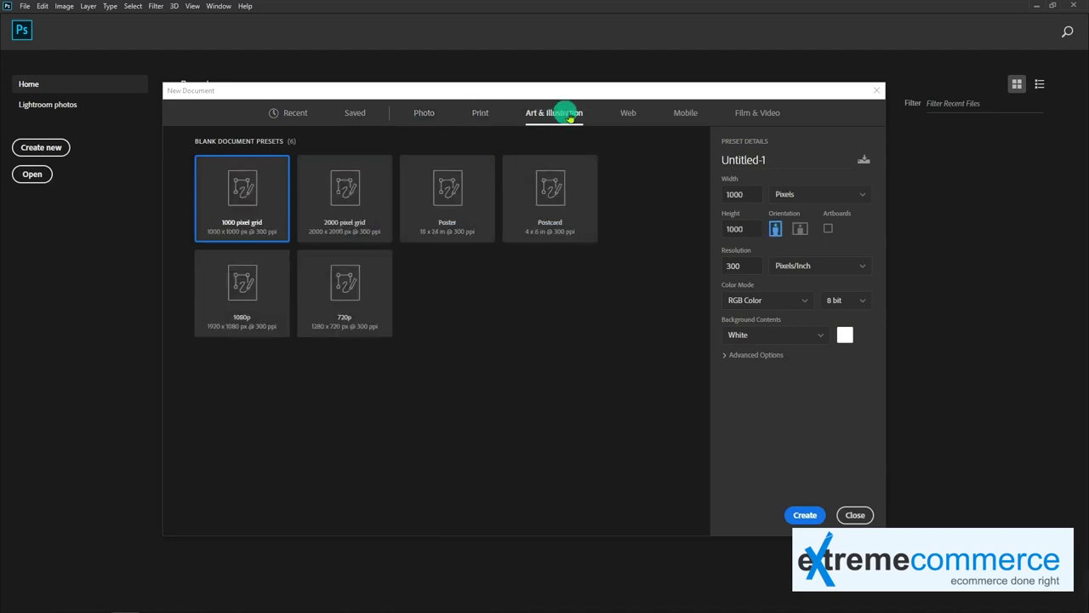
{"action": "left_click", "coordinate": [628, 116]}
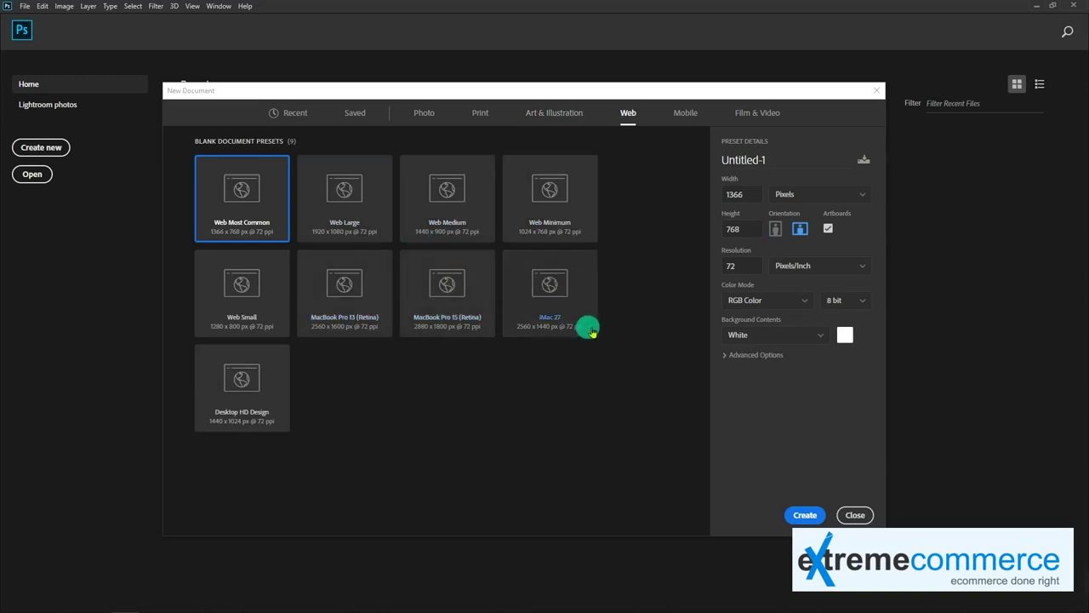
{"action": "left_click", "coordinate": [690, 115]}
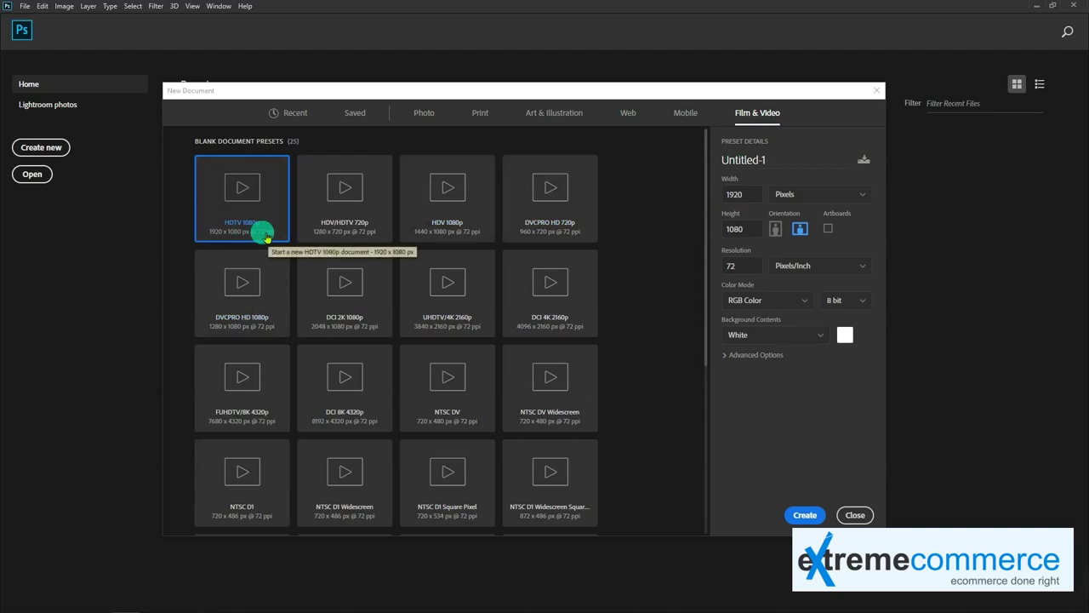
- Name the document 'New Document', keep pixel units, and leave resolution at 72 ppi
{"action": "left_click", "coordinate": [781, 159]}
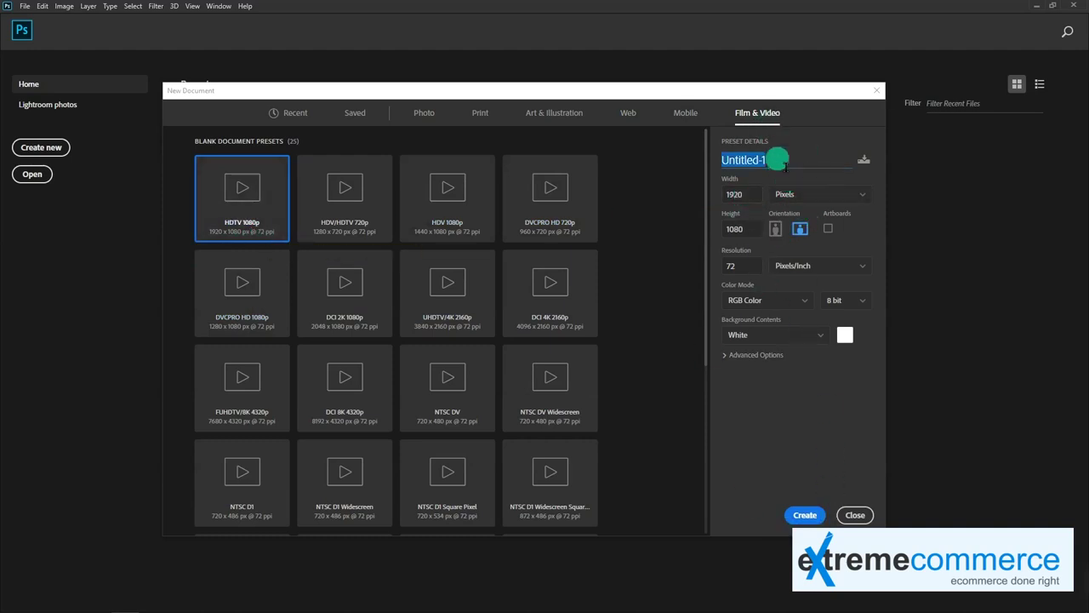
{"action": "type", "text": "New Document"}
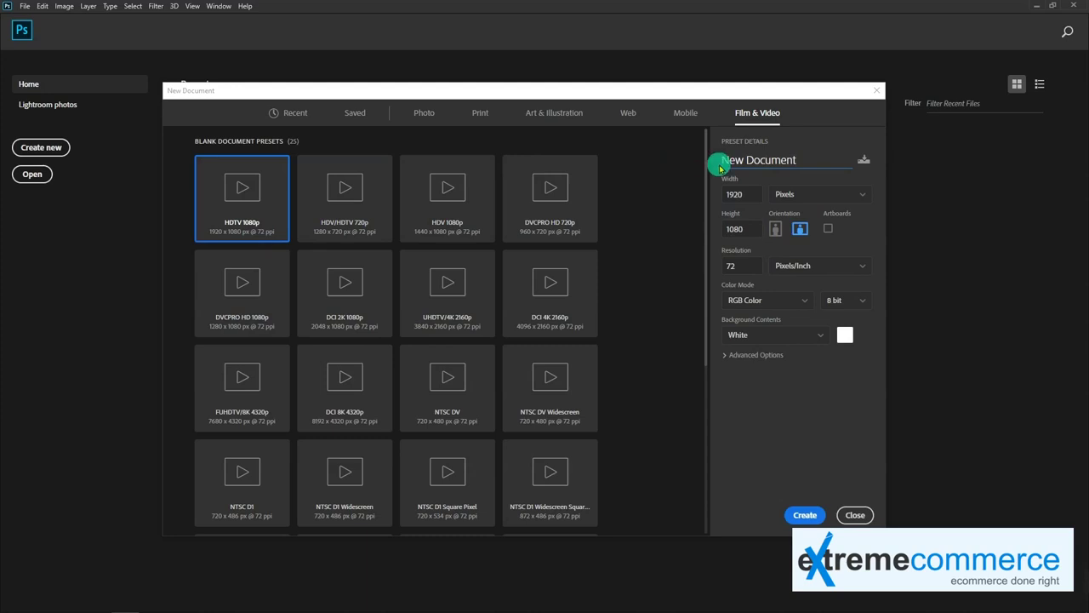
{"action": "left_click", "coordinate": [754, 194]}
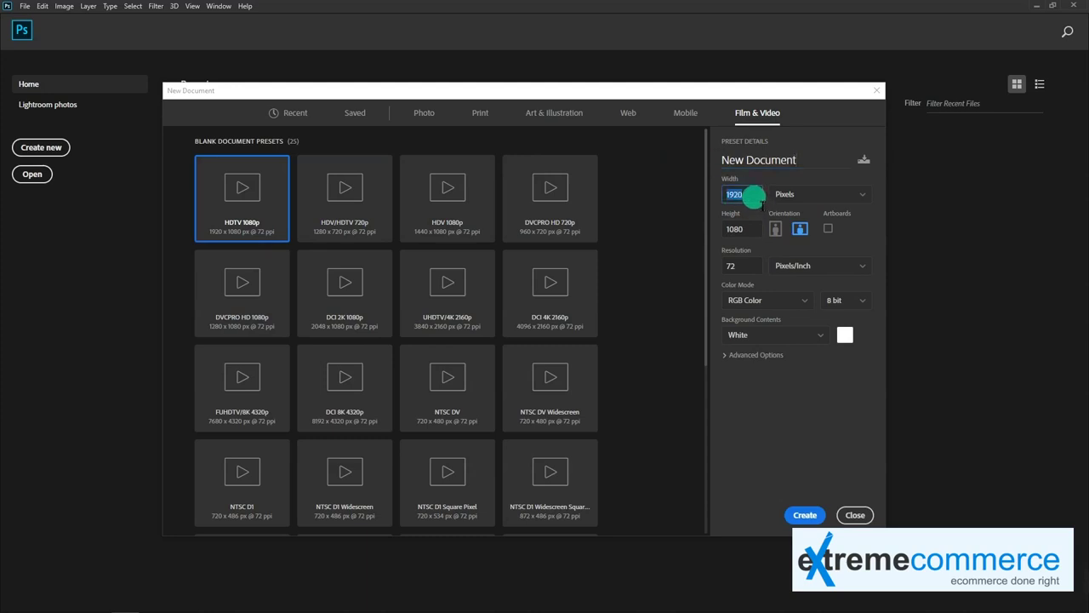
{"action": "left_click", "coordinate": [819, 196]}
{"action": "left_click", "coordinate": [823, 197]}
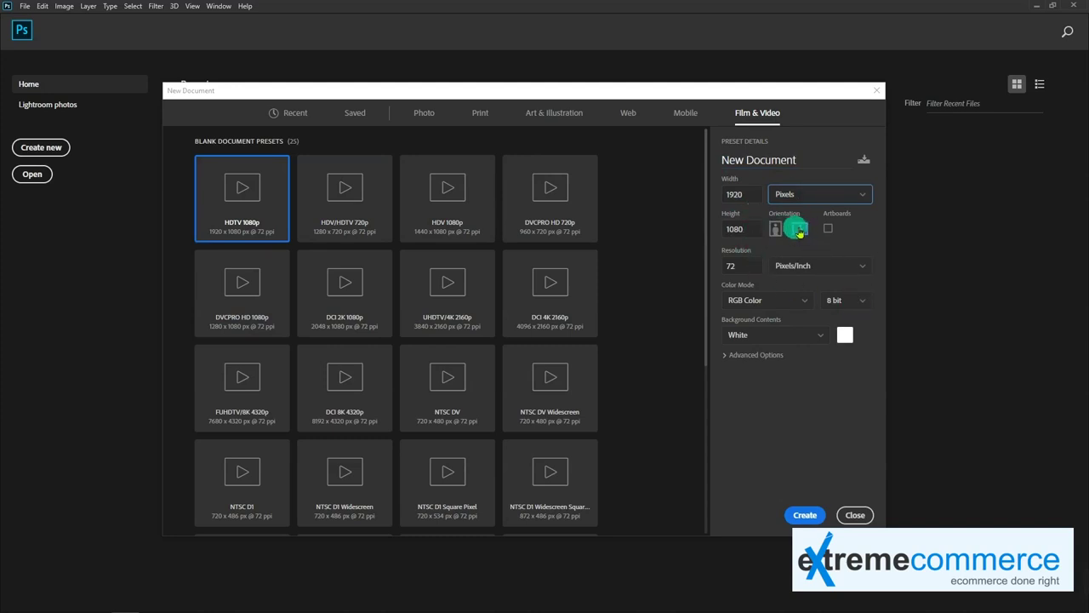
{"action": "left_click", "coordinate": [752, 266]}
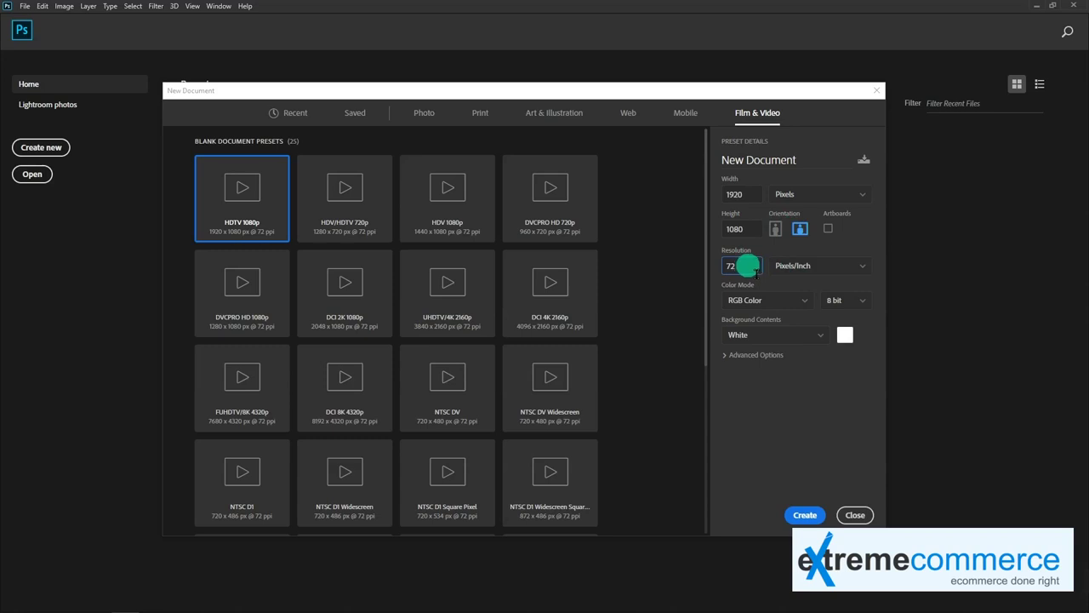
{"action": "left_click_drag", "start_coordinate": [754, 271], "coordinate": [705, 271]}
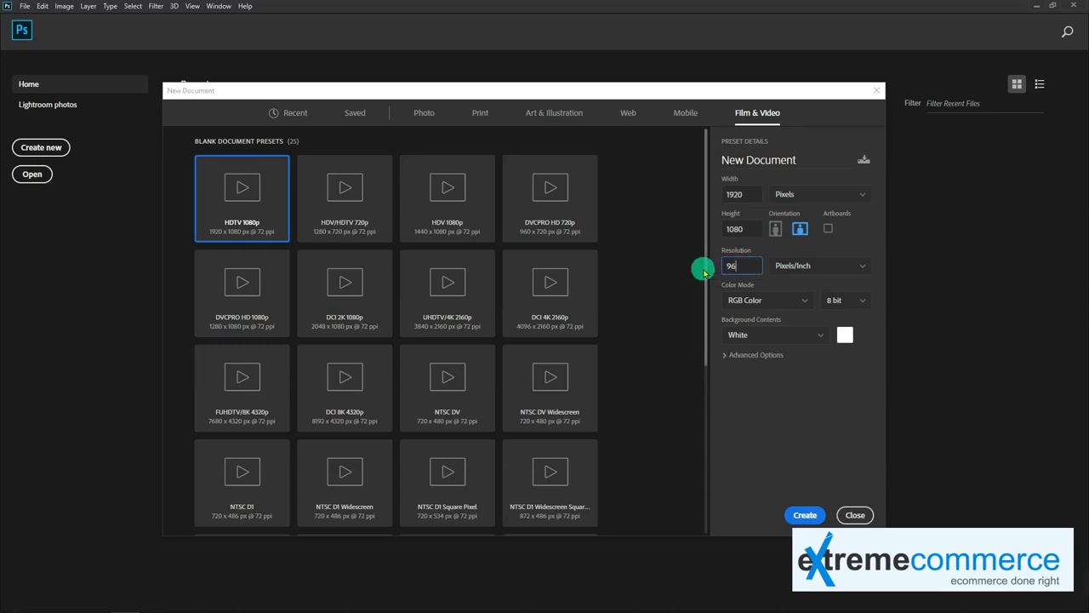
{"action": "left_click_drag", "start_coordinate": [754, 267], "coordinate": [717, 267]}
{"action": "type", "text": "300"}
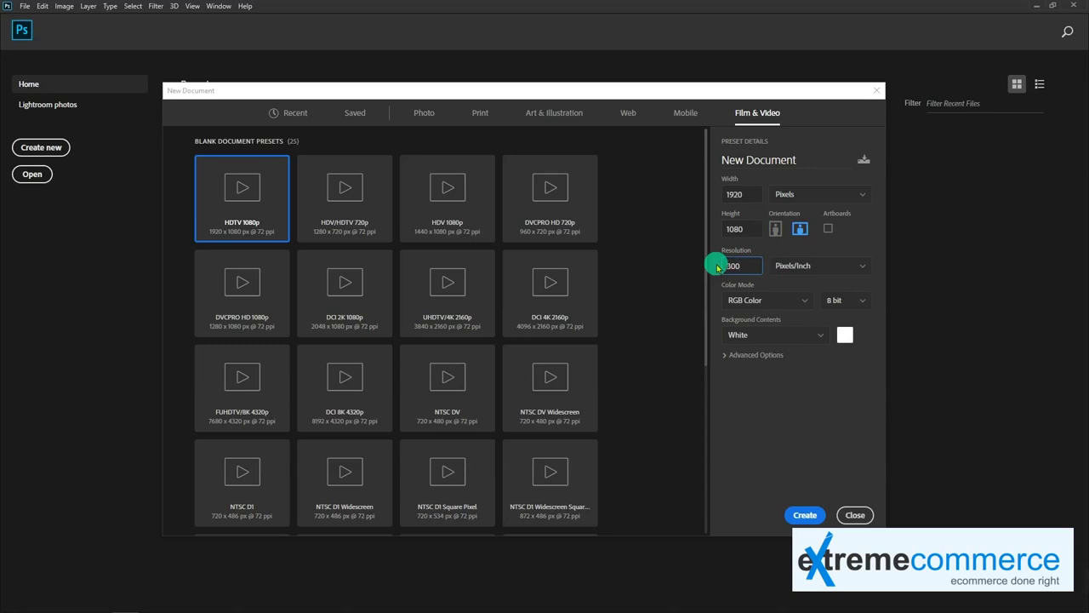
{"action": "double_click", "coordinate": [752, 265]}
{"action": "type", "text": "72"}
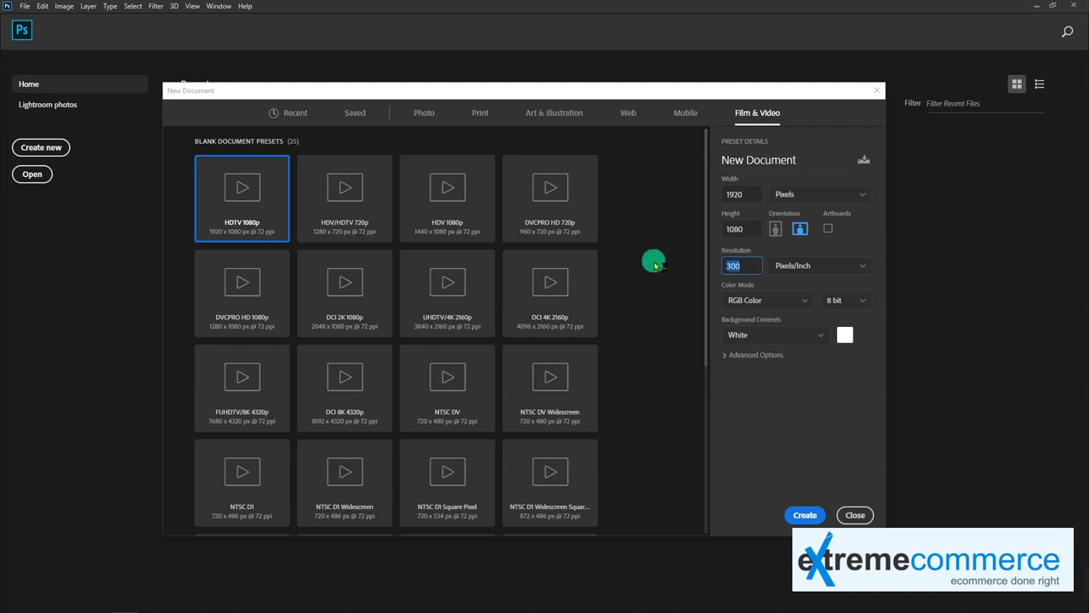
{"action": "left_click", "coordinate": [766, 299]}
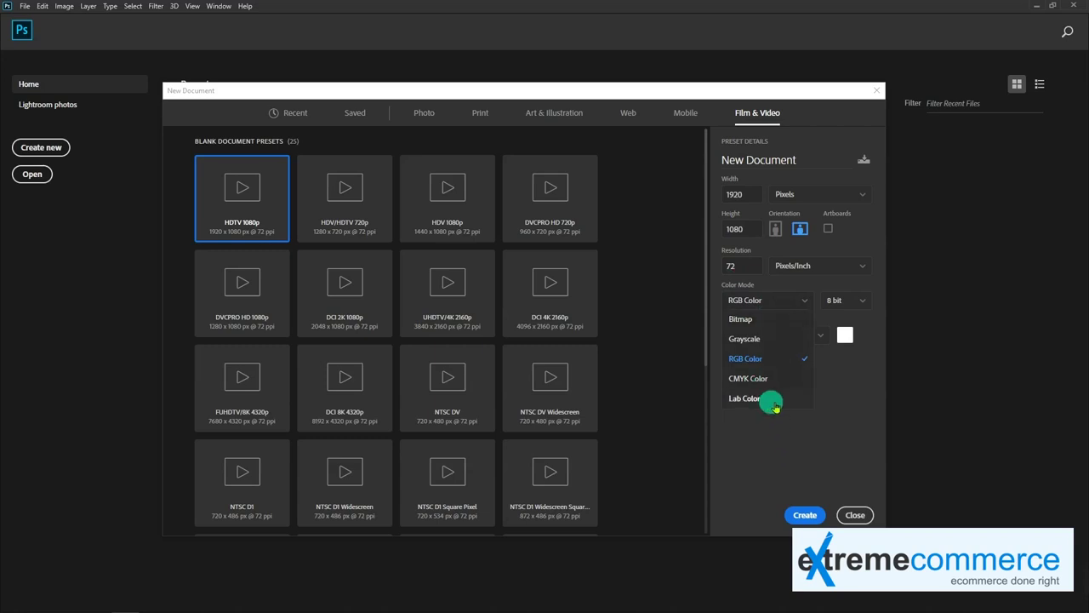
{"action": "left_click", "coordinate": [804, 299]}
{"action": "left_click", "coordinate": [856, 301]}
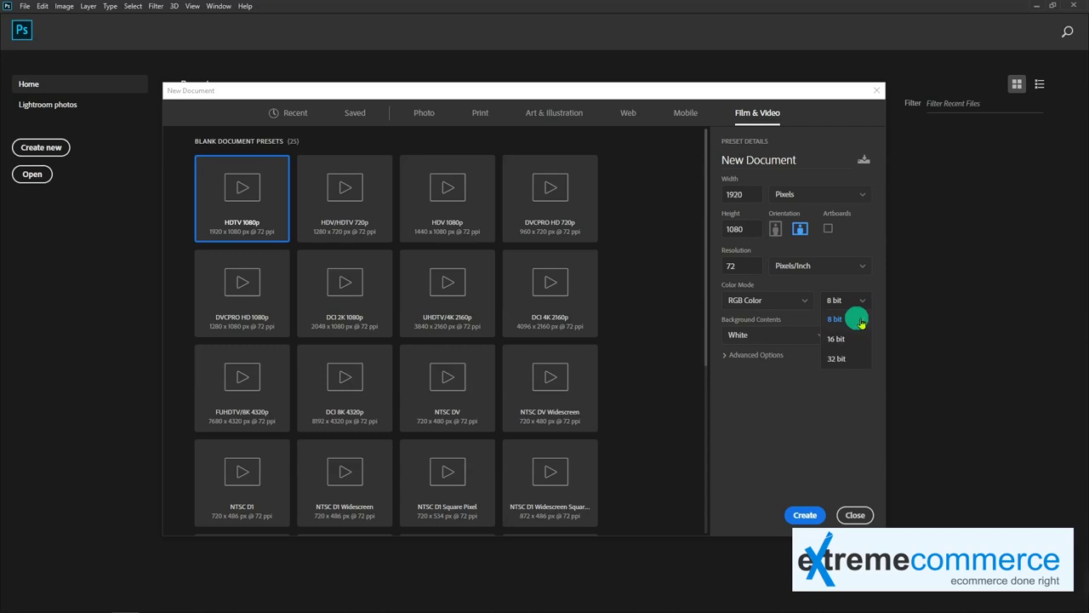
{"action": "left_click", "coordinate": [860, 324]}
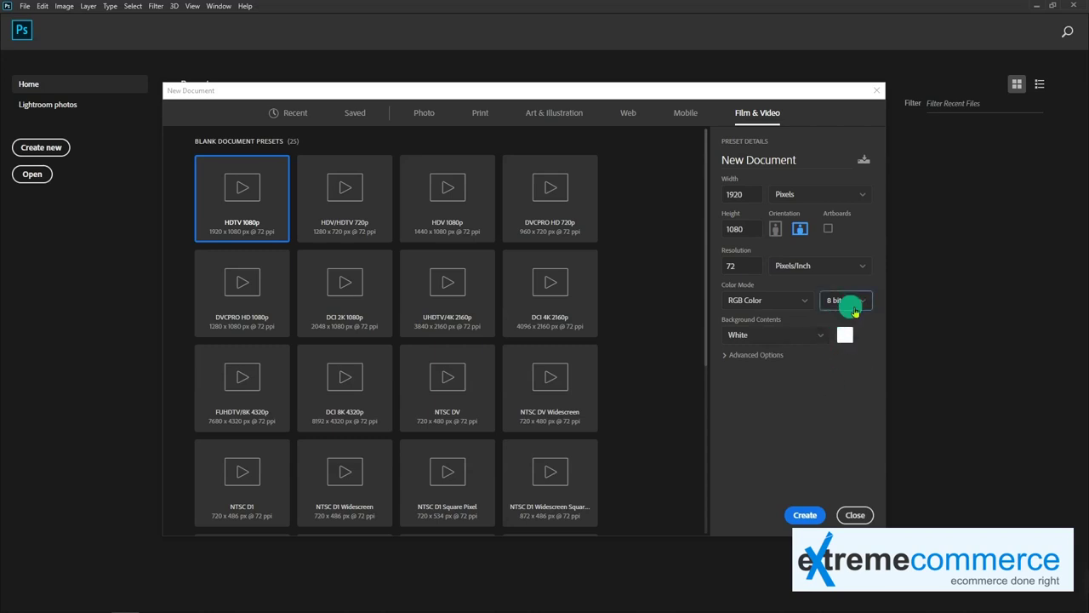
{"action": "left_click", "coordinate": [864, 303]}
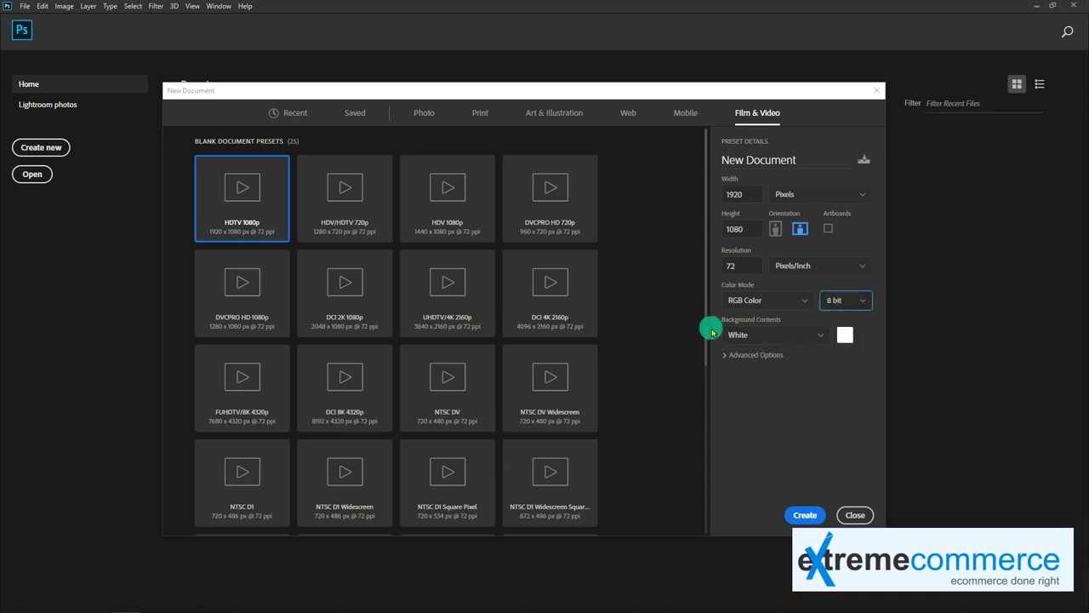
- Set a custom light-blue background colour and create the 1920×1080 document
{"action": "left_click", "coordinate": [792, 339]}
{"action": "left_click", "coordinate": [796, 337]}
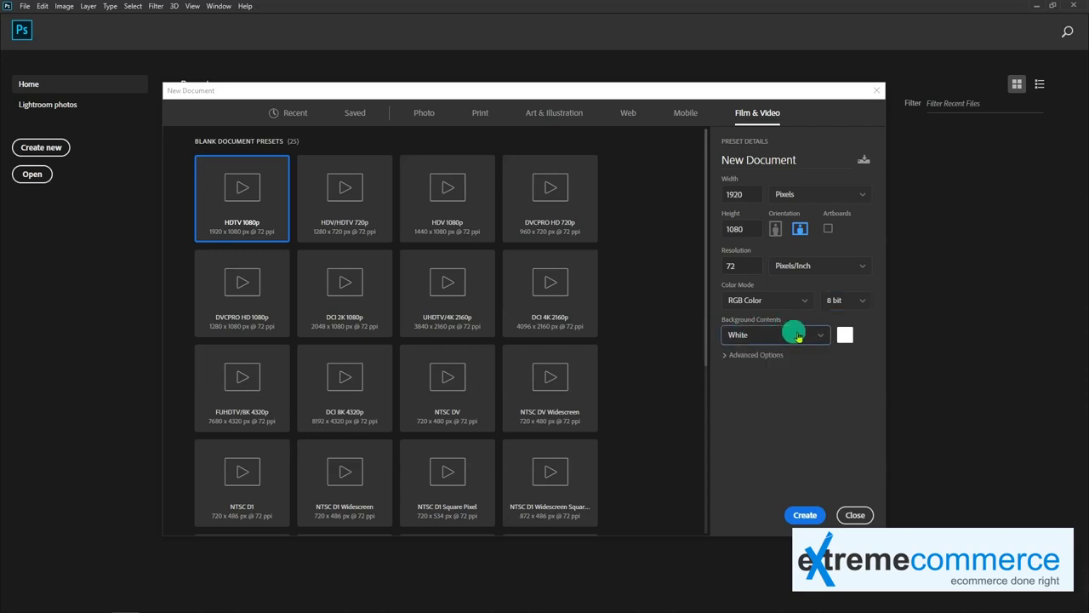
{"action": "left_click", "coordinate": [797, 337]}
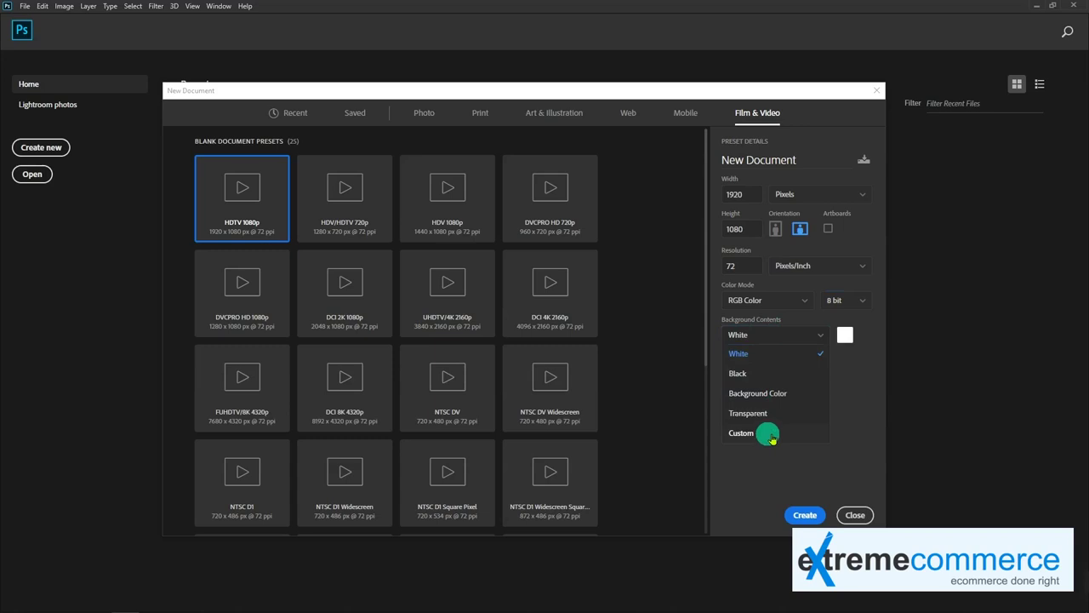
{"action": "left_click", "coordinate": [769, 434]}
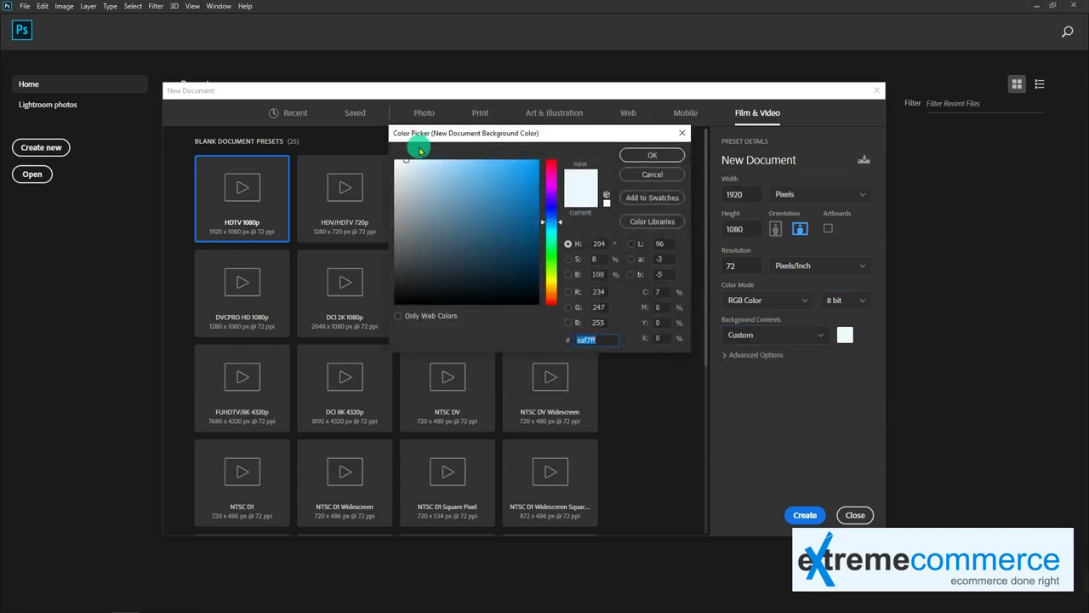
{"action": "left_click_drag", "start_coordinate": [435, 197], "coordinate": [453, 160]}
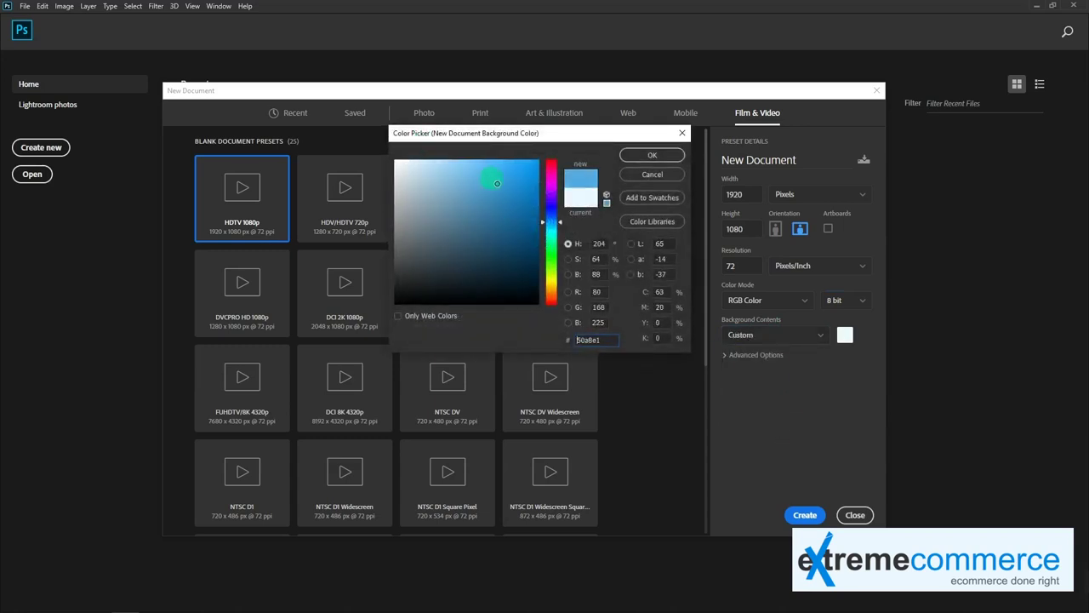
{"action": "left_click", "coordinate": [640, 156]}
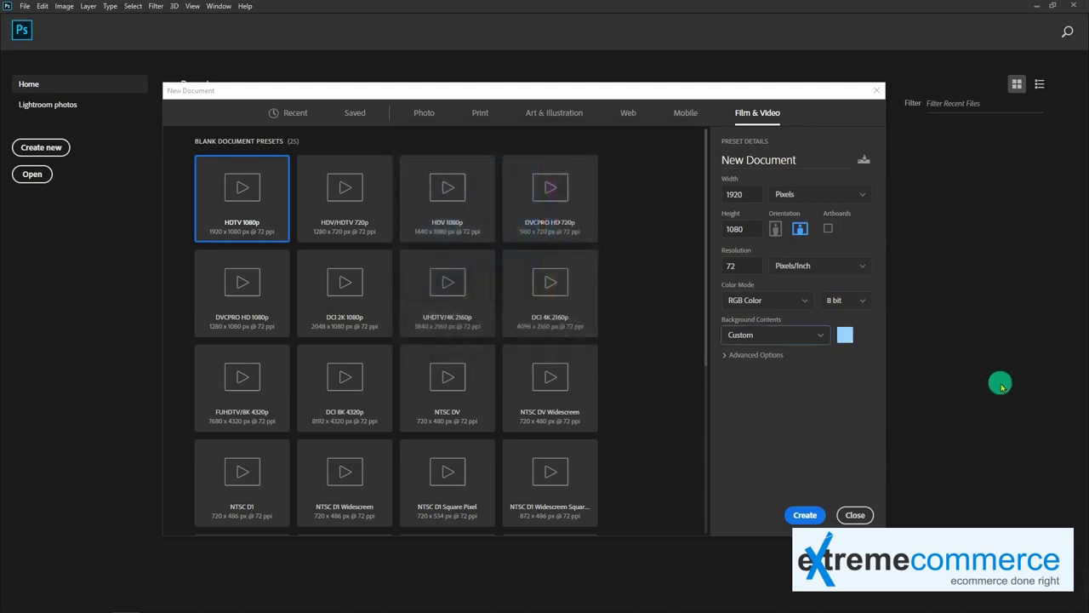
{"action": "left_click", "coordinate": [732, 356]}
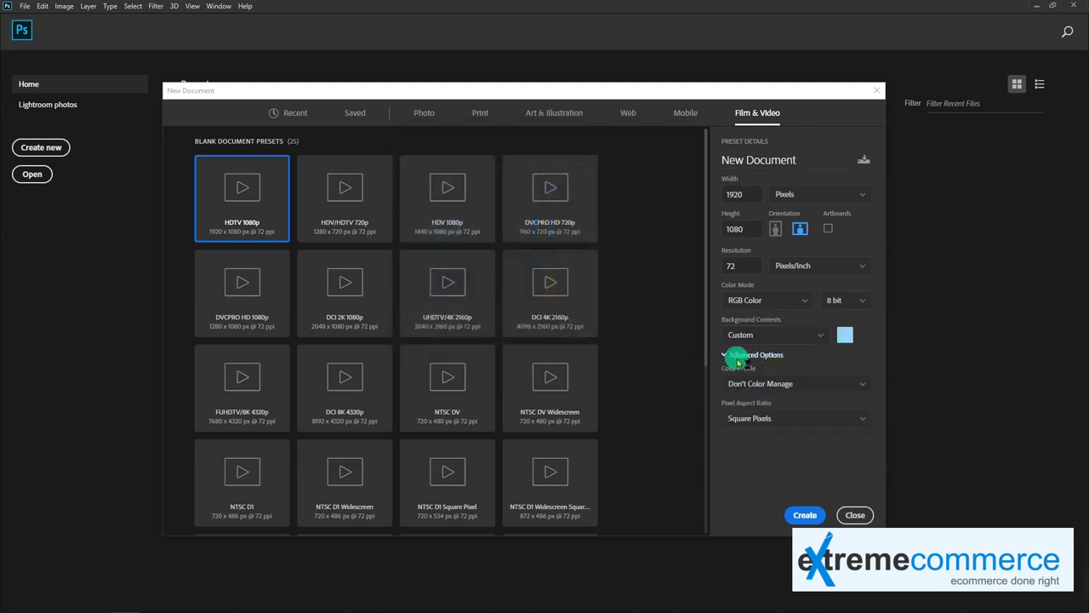
{"action": "left_click", "coordinate": [727, 356]}
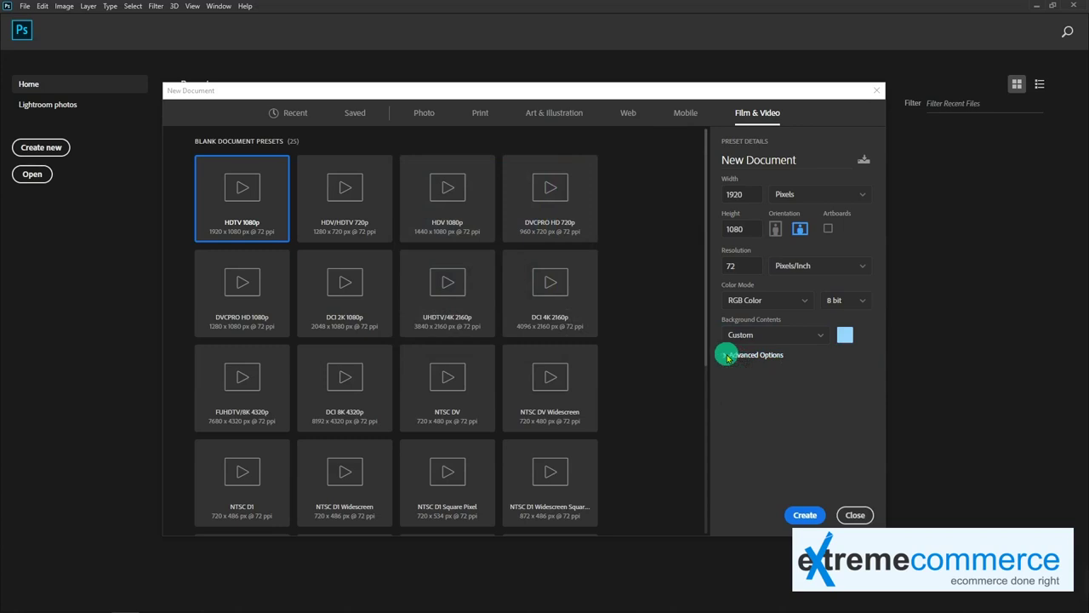
{"action": "left_click", "coordinate": [806, 516]}
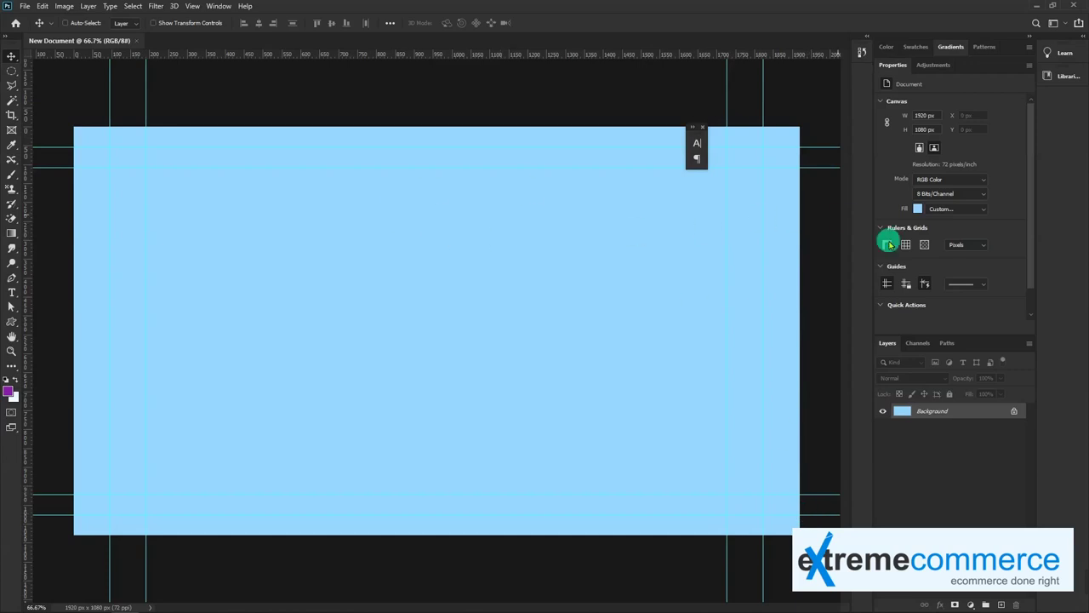
- Drag the New Document tab out of the tab bar into a floating window
{"action": "left_click_drag", "start_coordinate": [68, 40], "coordinate": [251, 68]}
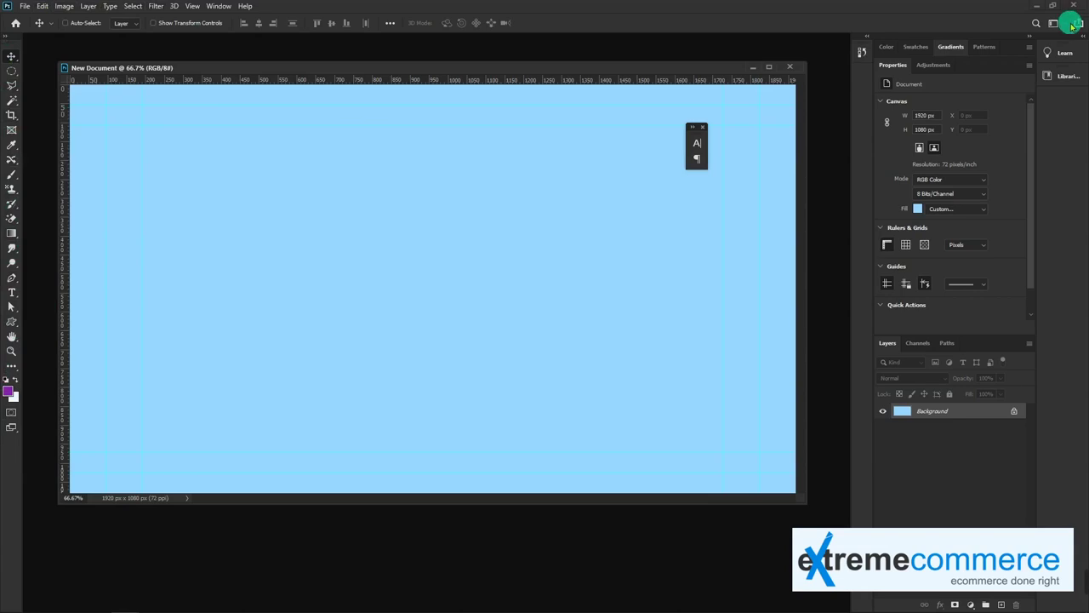
{"action": "left_click", "coordinate": [26, 7]}
{"action": "mouse_move", "coordinate": [245, 6]}
{"action": "left_click", "coordinate": [86, 24]}
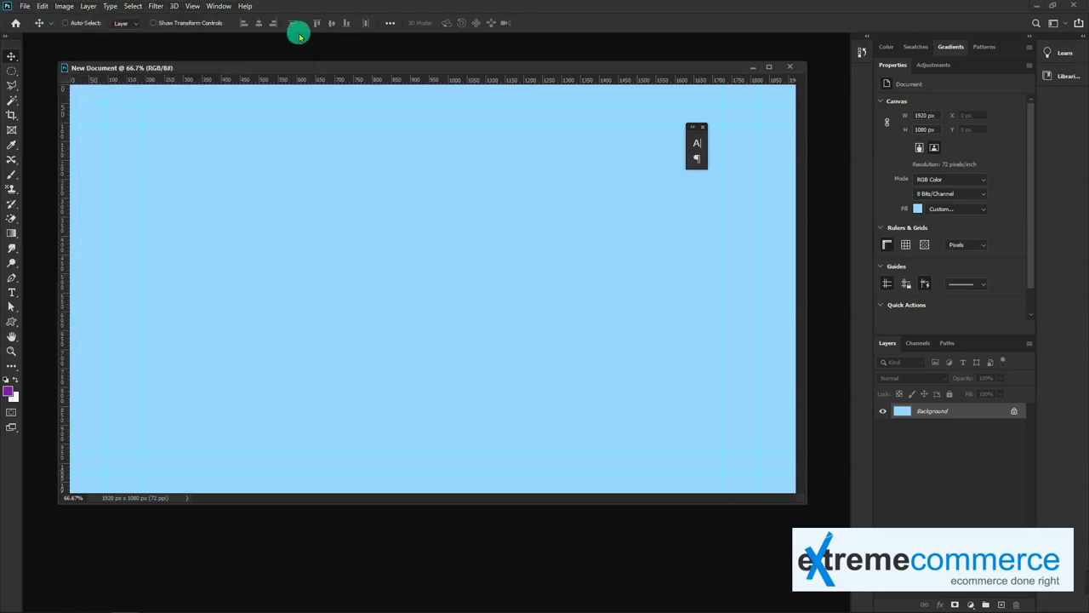
{"action": "left_click", "coordinate": [13, 75]}
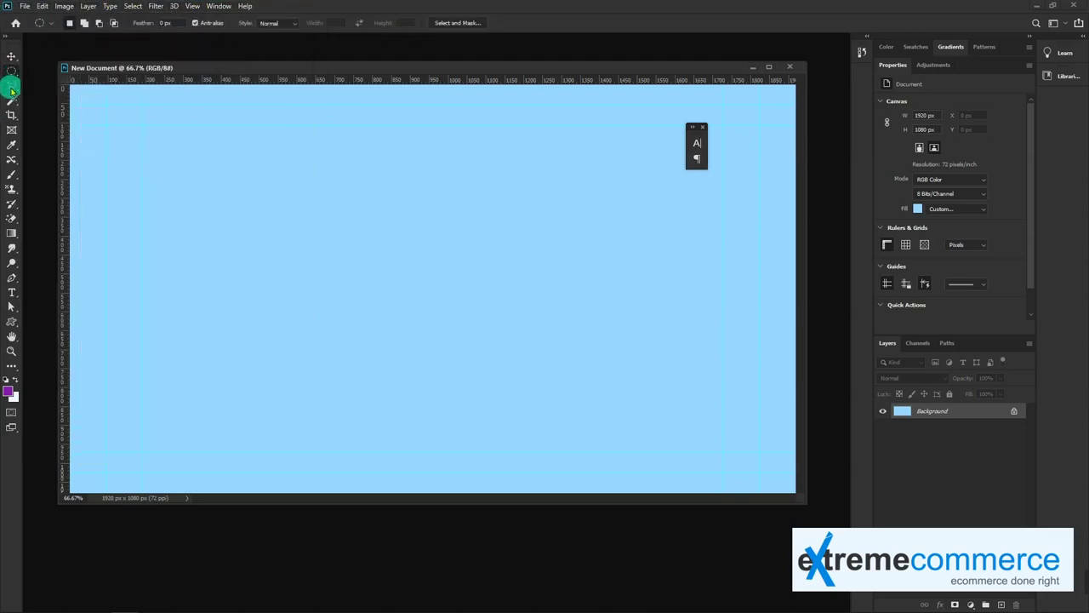
{"action": "left_click", "coordinate": [11, 101]}
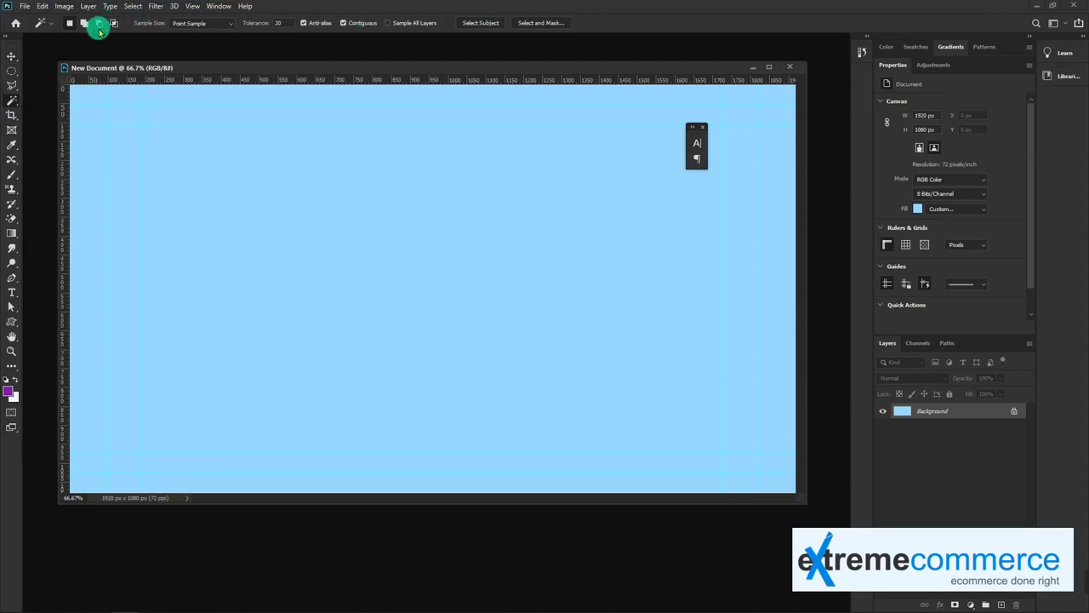
{"action": "left_click", "coordinate": [11, 113]}
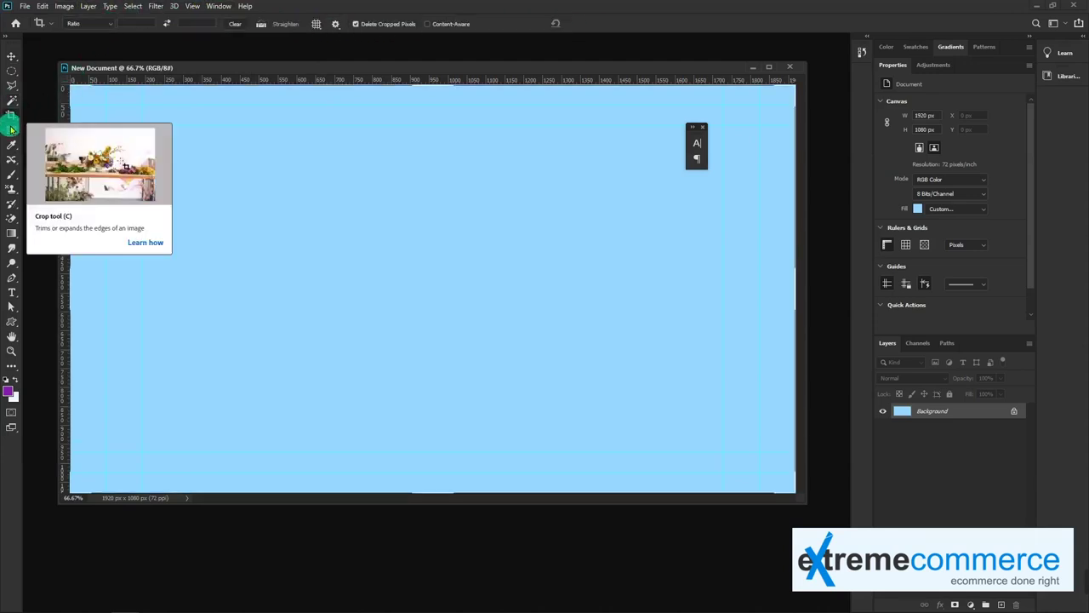
{"action": "left_click", "coordinate": [12, 151]}
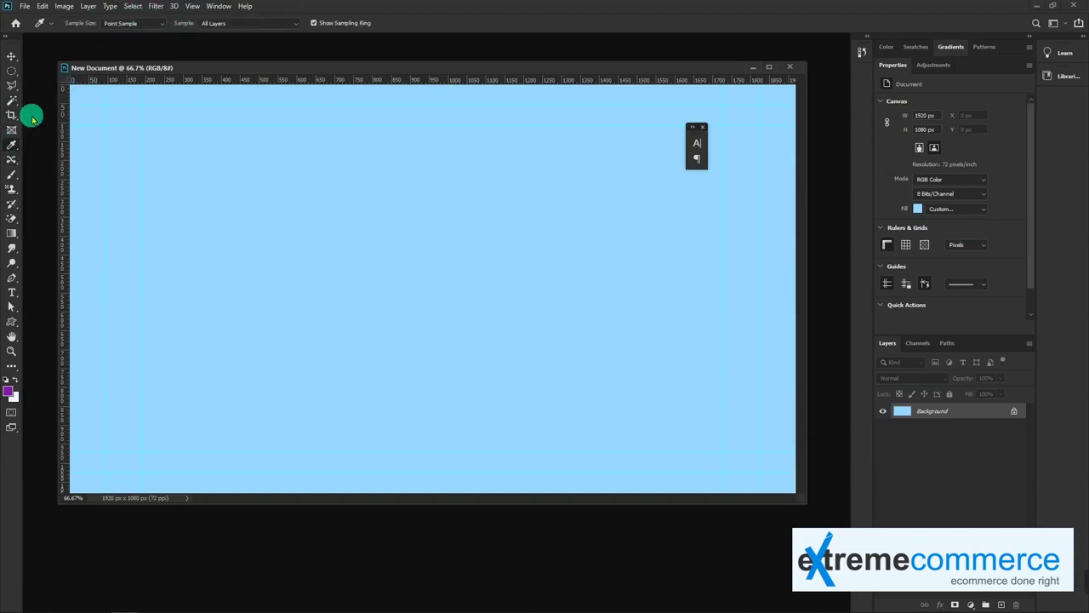
{"action": "left_click", "coordinate": [11, 174]}
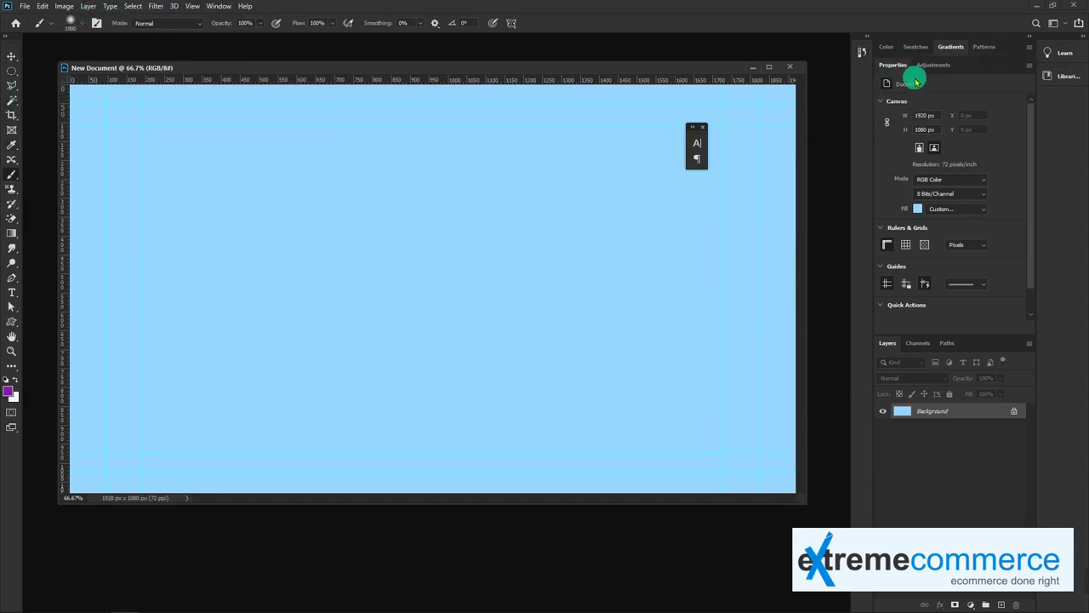
{"action": "left_click", "coordinate": [11, 56]}
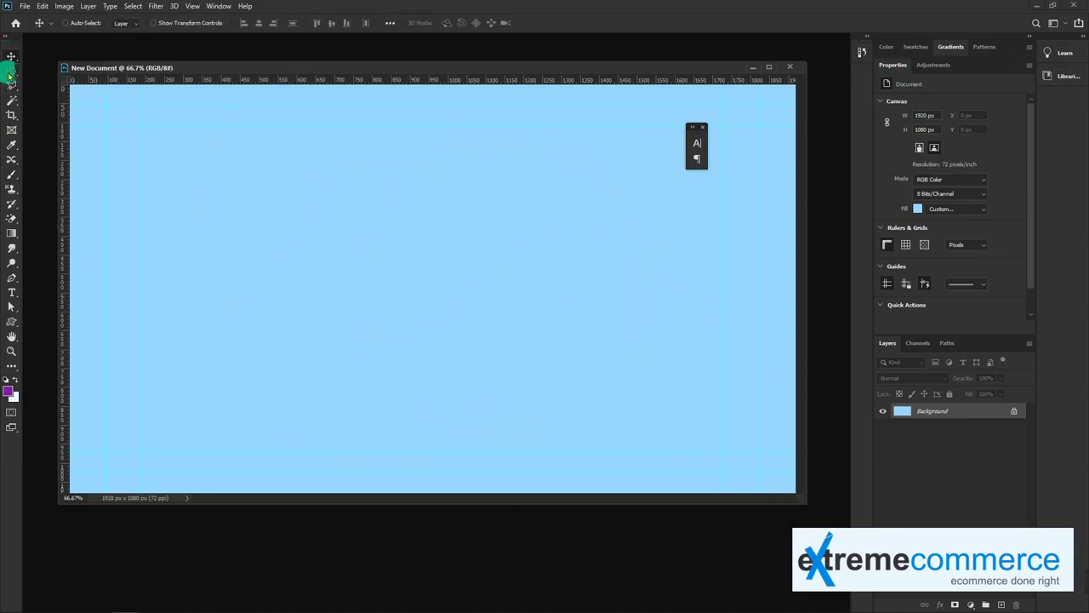
{"action": "left_click", "coordinate": [10, 73]}
{"action": "left_click", "coordinate": [10, 57]}
- Start the Learn panel's Fundamental Skills tutorial 'Select part of an image'
{"action": "left_click", "coordinate": [1067, 54]}
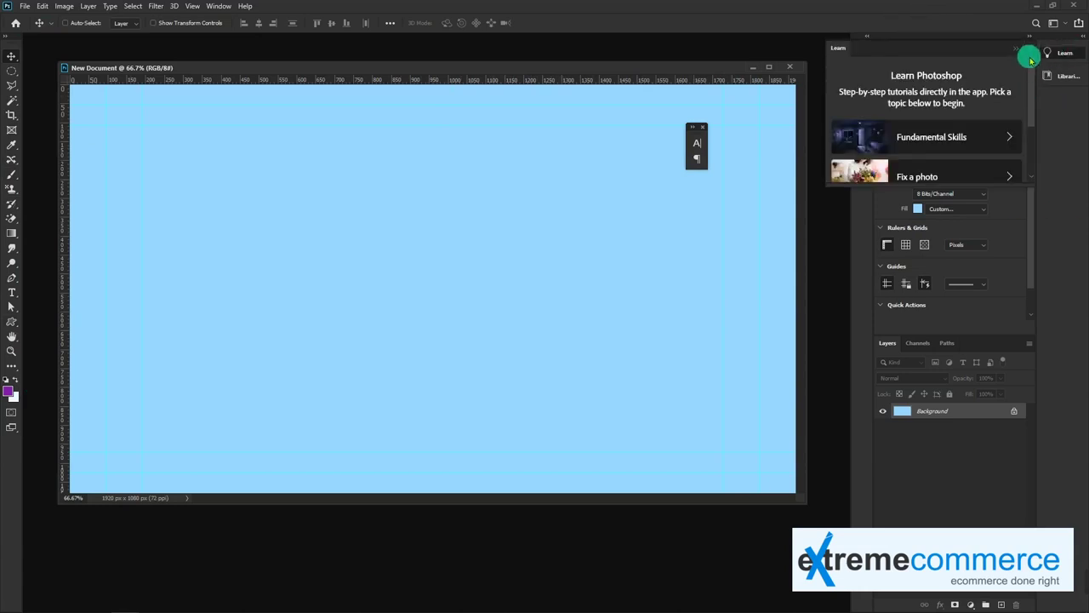
{"action": "scroll", "coordinate": [1004, 119], "scroll_direction": "down", "scroll_amount": 1}
{"action": "scroll", "coordinate": [997, 140], "scroll_direction": "down", "scroll_amount": 2}
{"action": "scroll", "coordinate": [995, 144], "scroll_direction": "up", "scroll_amount": 3}
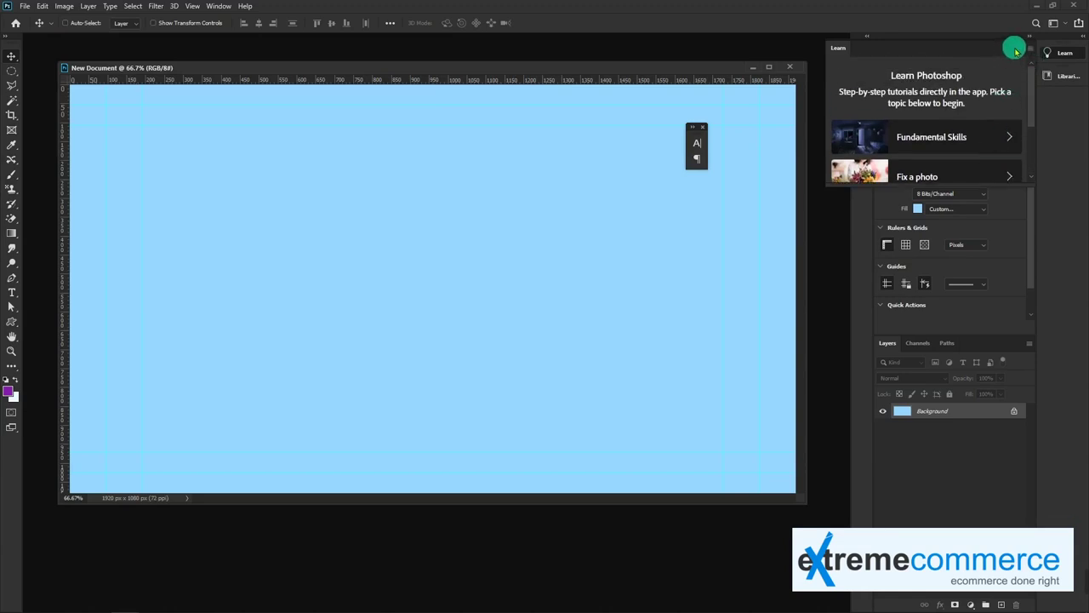
{"action": "left_click", "coordinate": [983, 140]}
{"action": "scroll", "coordinate": [967, 138], "scroll_direction": "down", "scroll_amount": 3}
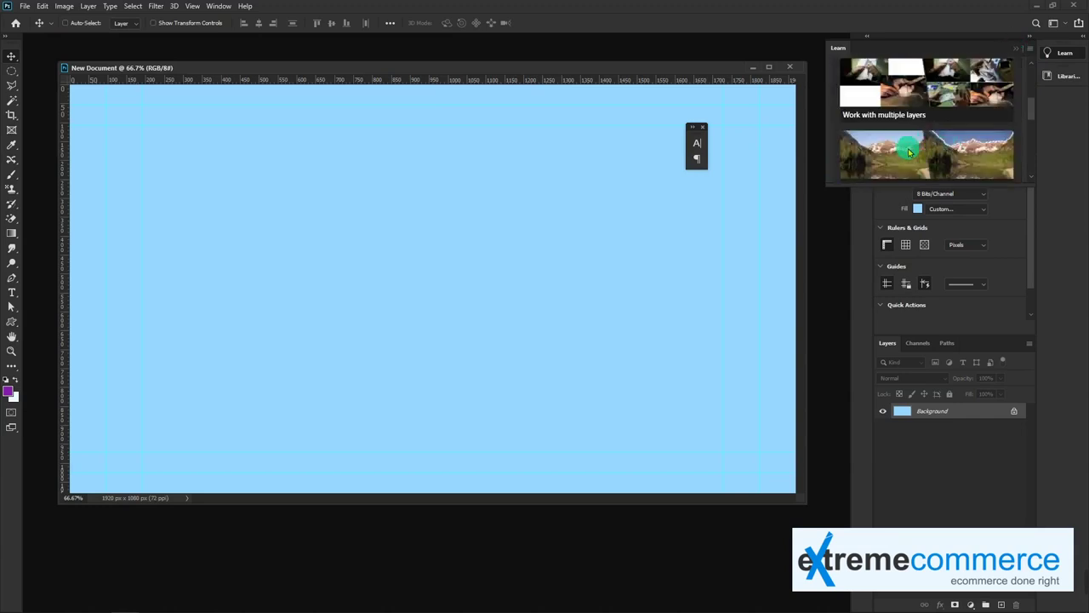
{"action": "scroll", "coordinate": [911, 149], "scroll_direction": "down", "scroll_amount": 2}
{"action": "left_click", "coordinate": [932, 107]}
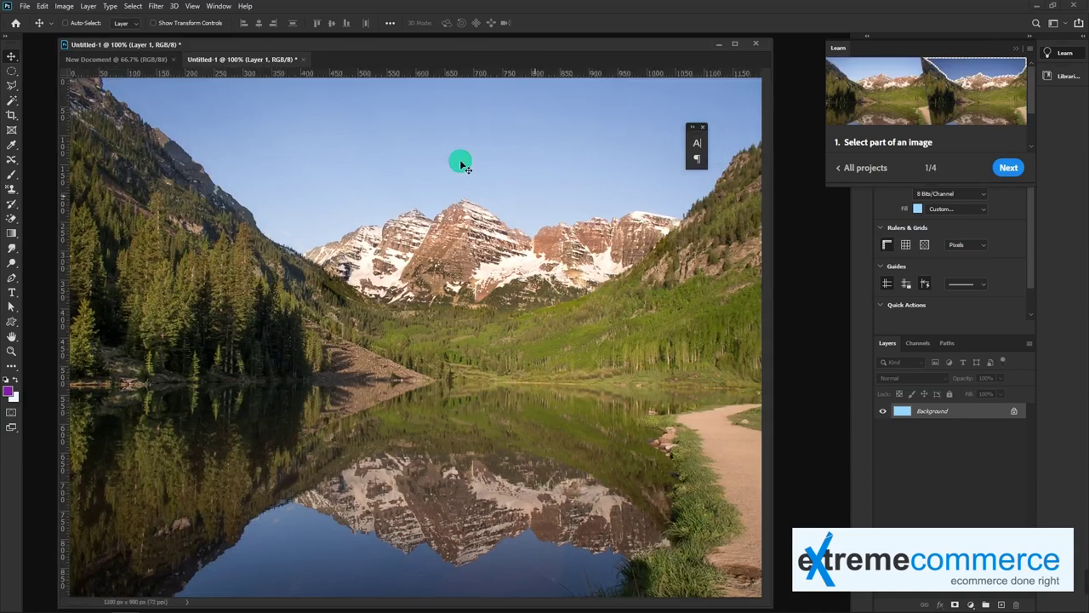
- Advance the tutorial to quick selections, then close its Untitled-1 document without saving
{"action": "left_click", "coordinate": [1007, 168]}
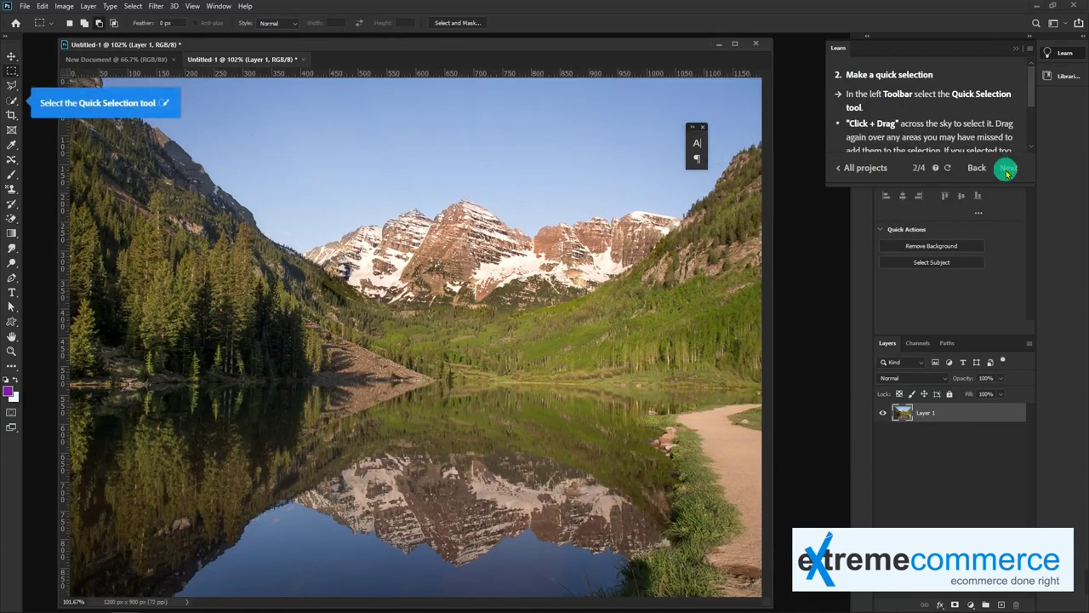
{"action": "left_click", "coordinate": [12, 101]}
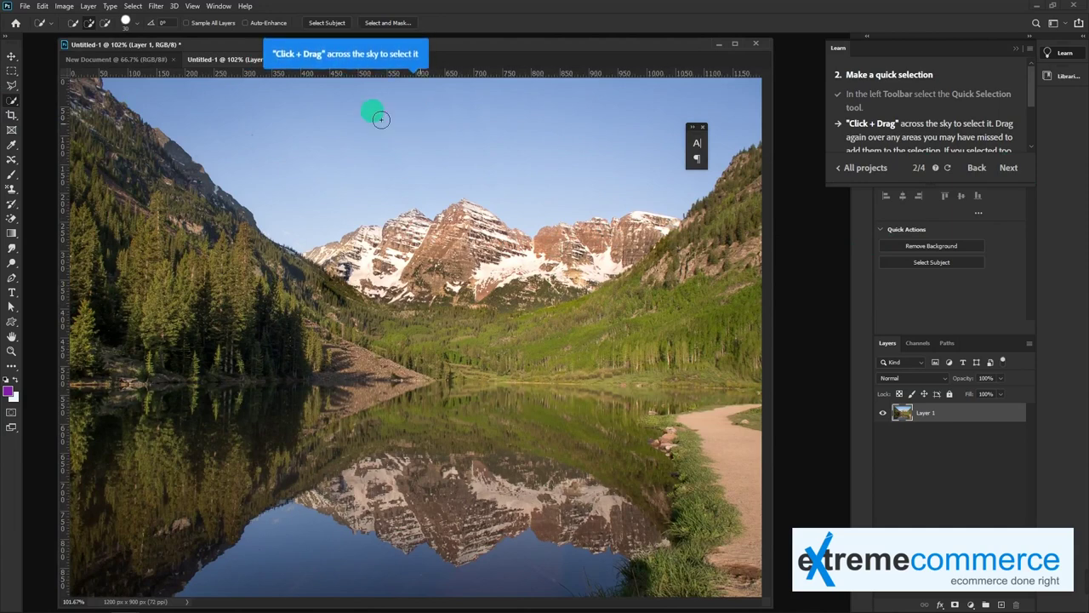
{"action": "left_click_drag", "start_coordinate": [199, 59], "coordinate": [617, 88]}
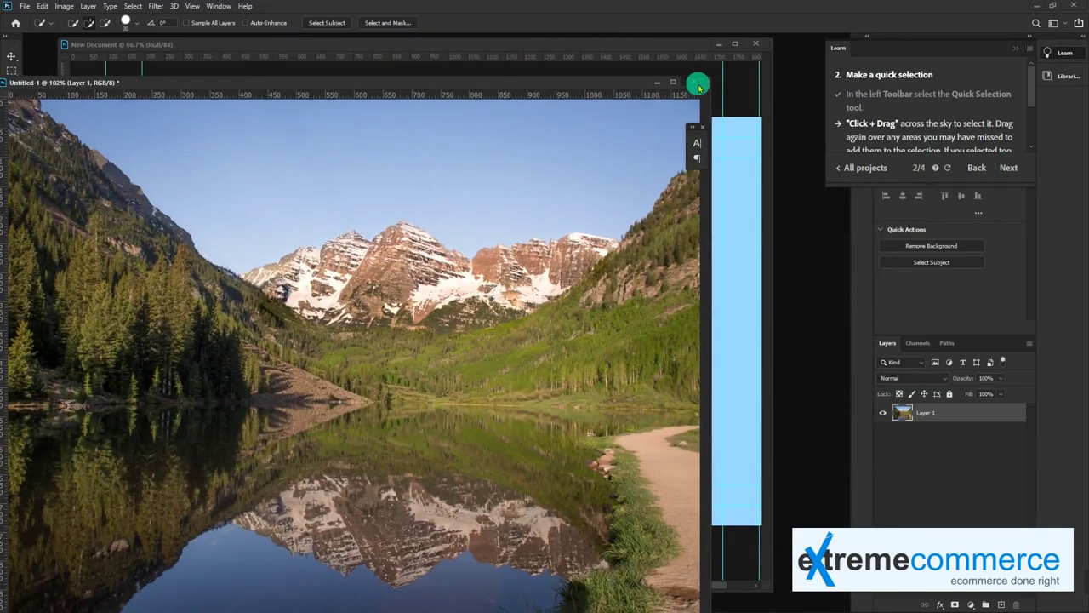
{"action": "left_click", "coordinate": [704, 82]}
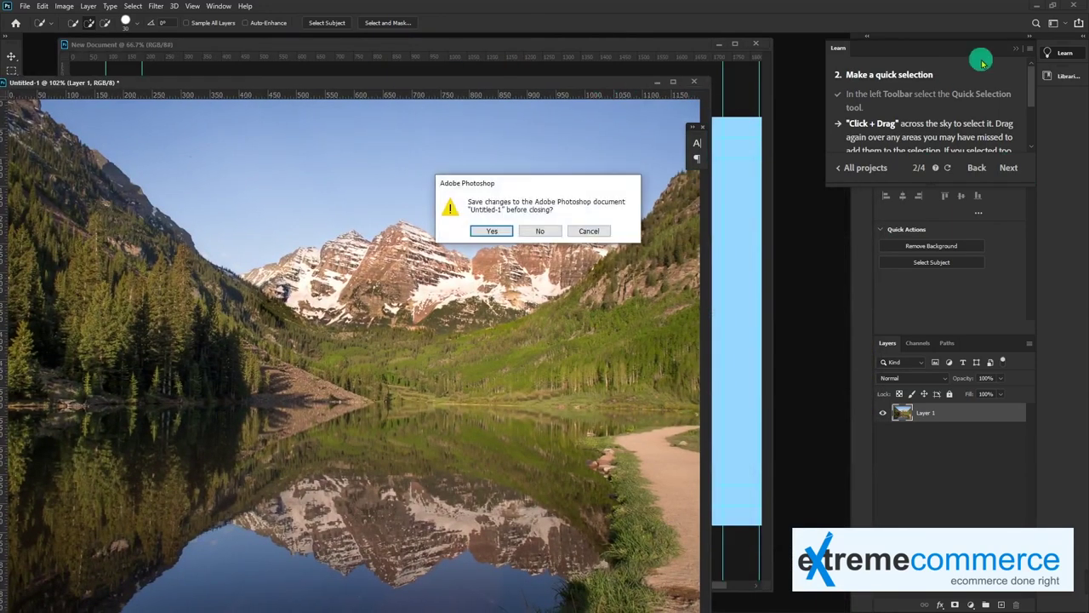
{"action": "left_click", "coordinate": [576, 231]}
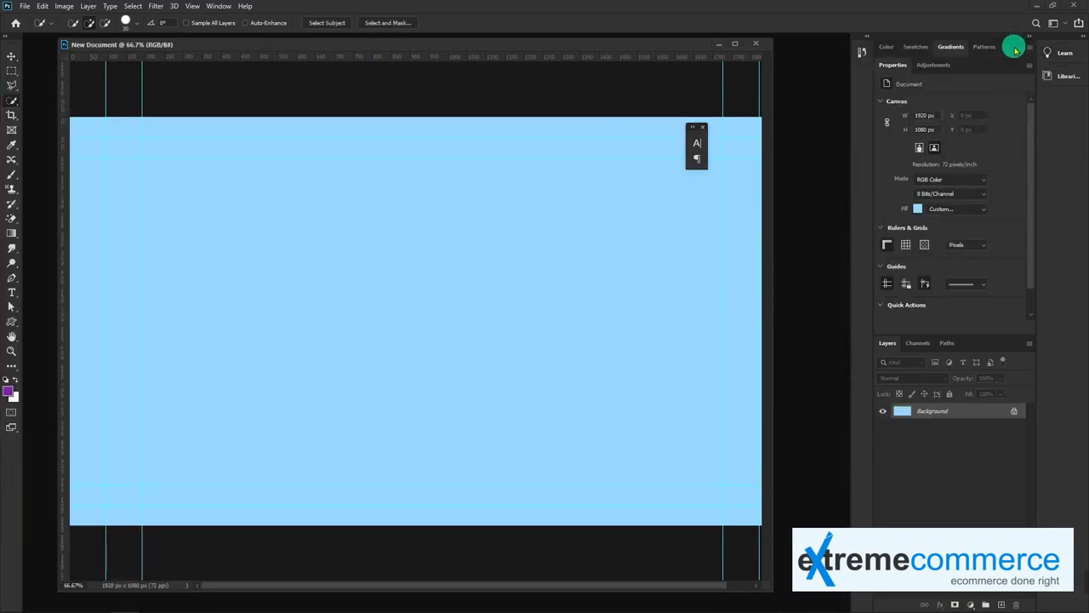
- Close the Learn and Libraries panels from the panel dock
{"action": "left_click", "coordinate": [1081, 38]}
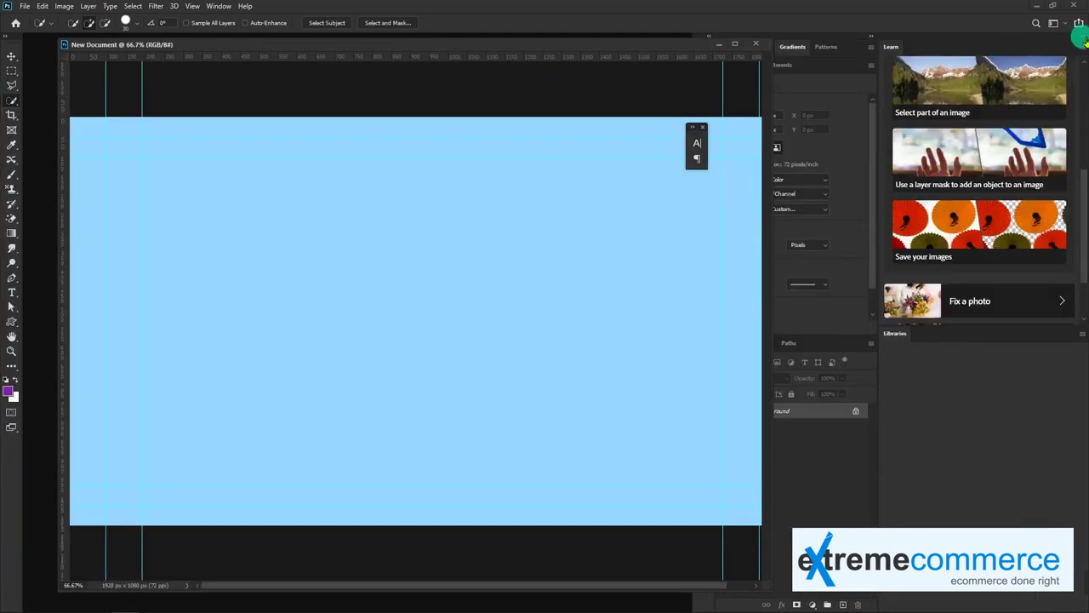
{"action": "left_click", "coordinate": [1080, 38]}
{"action": "right_click", "coordinate": [1071, 50]}
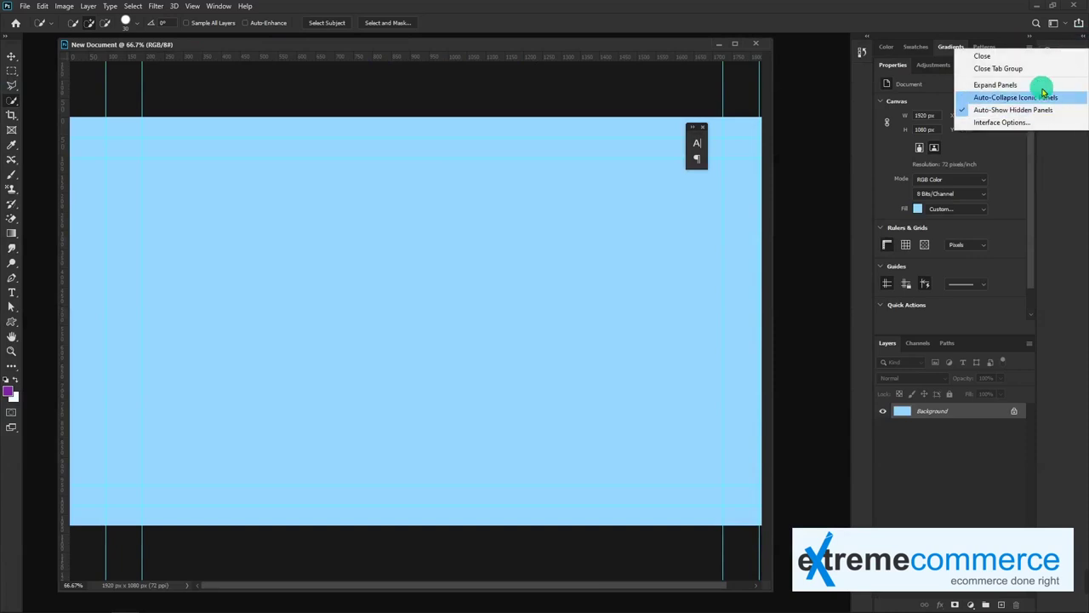
{"action": "left_click", "coordinate": [1004, 51]}
{"action": "right_click", "coordinate": [1062, 48]}
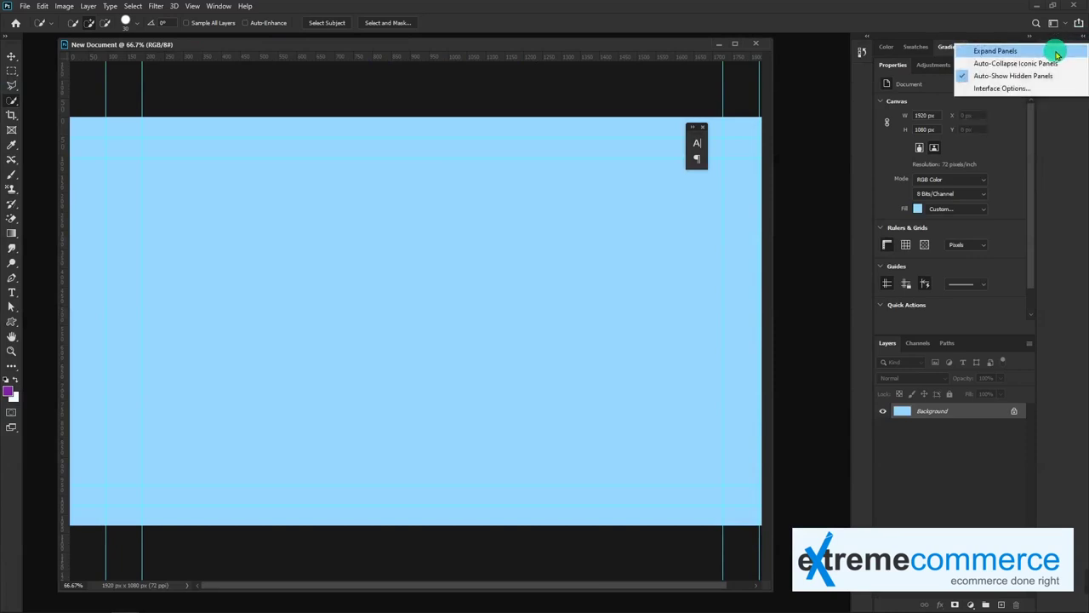
{"action": "right_click", "coordinate": [1055, 41]}
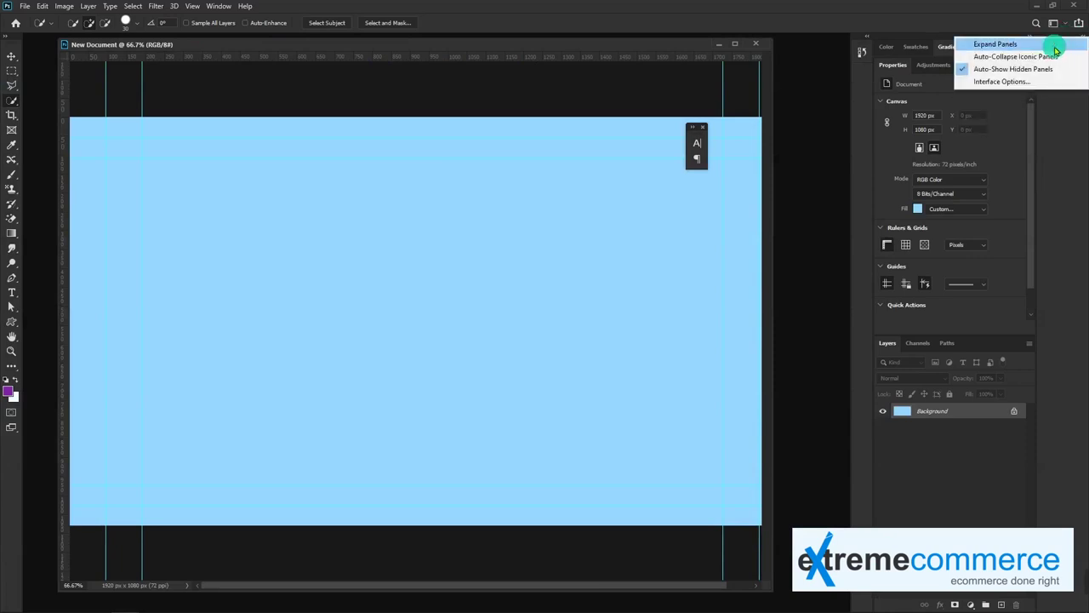
{"action": "left_click", "coordinate": [845, 170]}
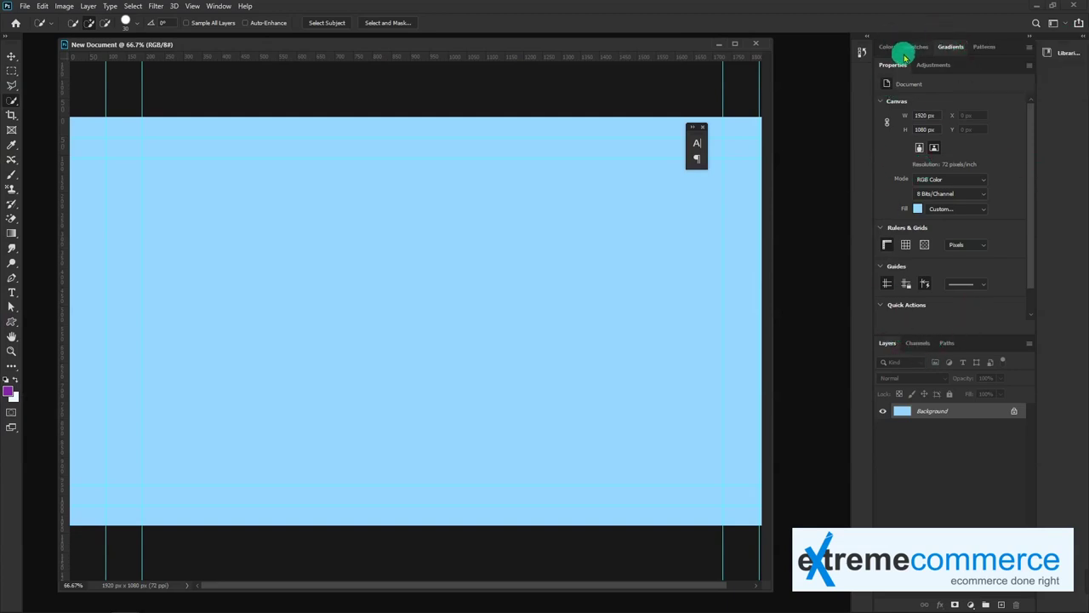
{"action": "right_click", "coordinate": [1068, 42]}
{"action": "left_click", "coordinate": [1064, 50]}
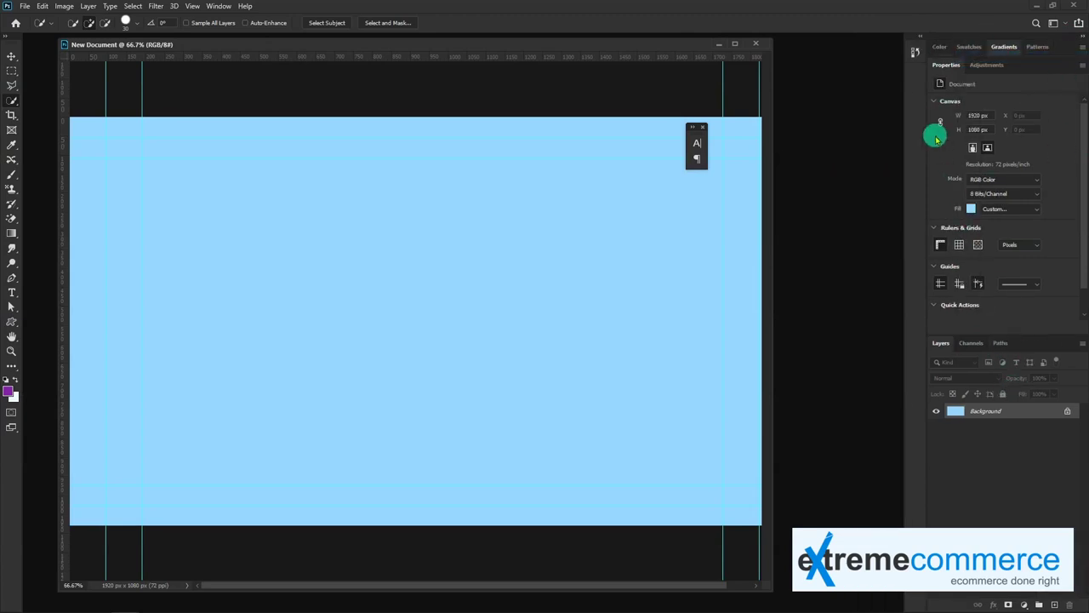
- Browse the Color, Swatches and Gradients panels, and test-fill the canvas with a light blue gradient, then undo
{"action": "left_click", "coordinate": [946, 48]}
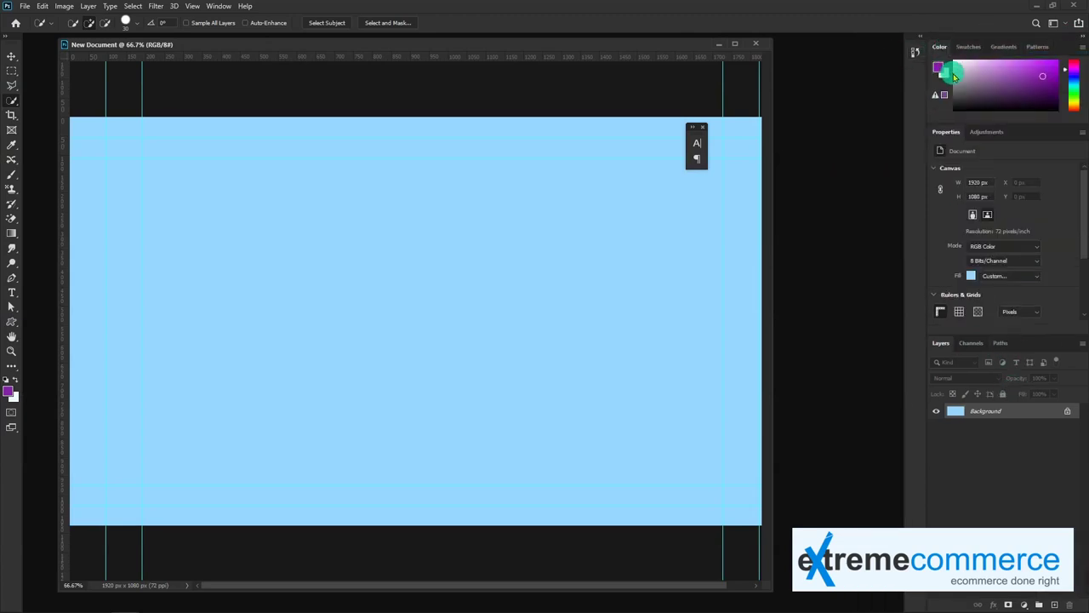
{"action": "left_click", "coordinate": [968, 47]}
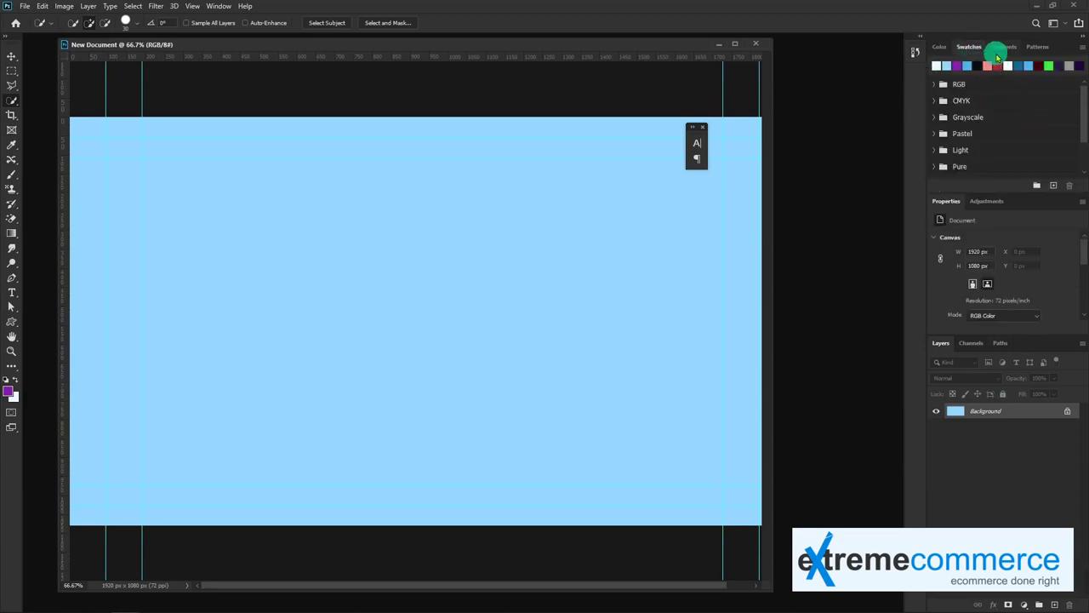
{"action": "left_click", "coordinate": [1002, 48]}
{"action": "left_click", "coordinate": [936, 117]}
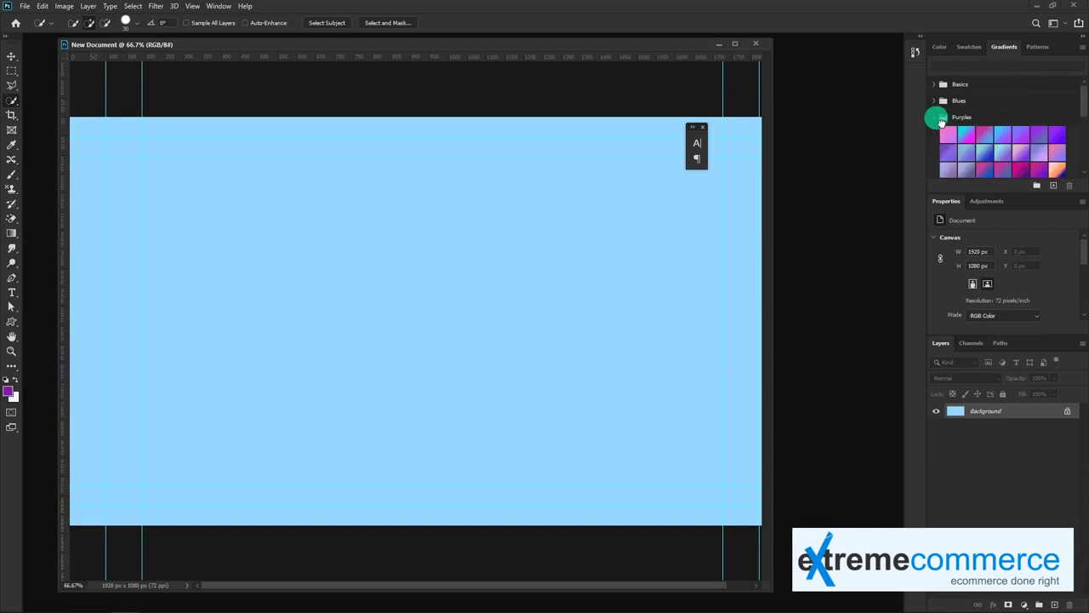
{"action": "left_click", "coordinate": [943, 101]}
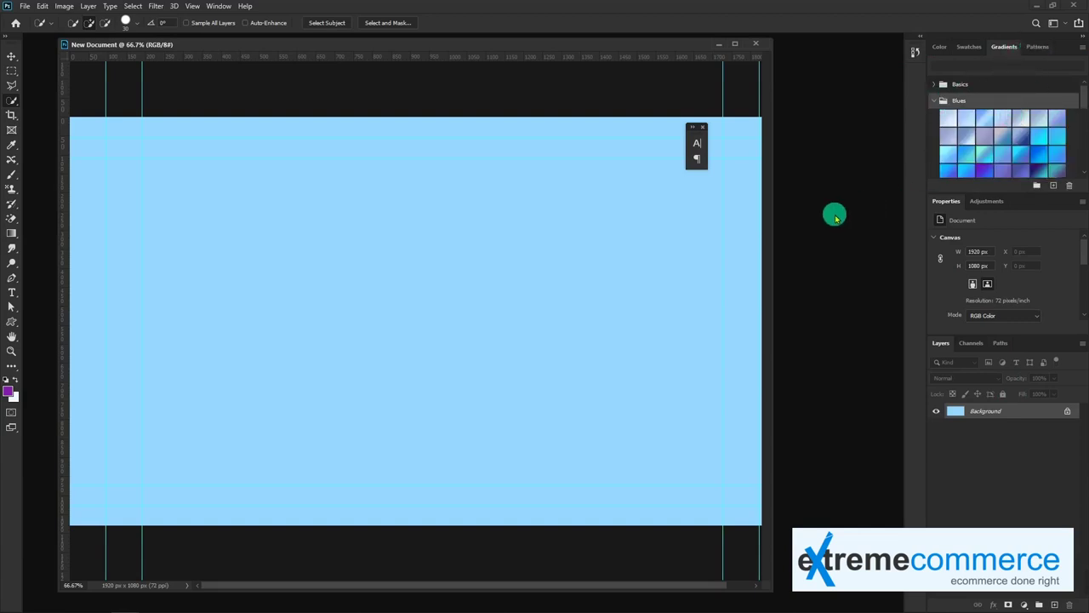
{"action": "left_click", "coordinate": [998, 129]}
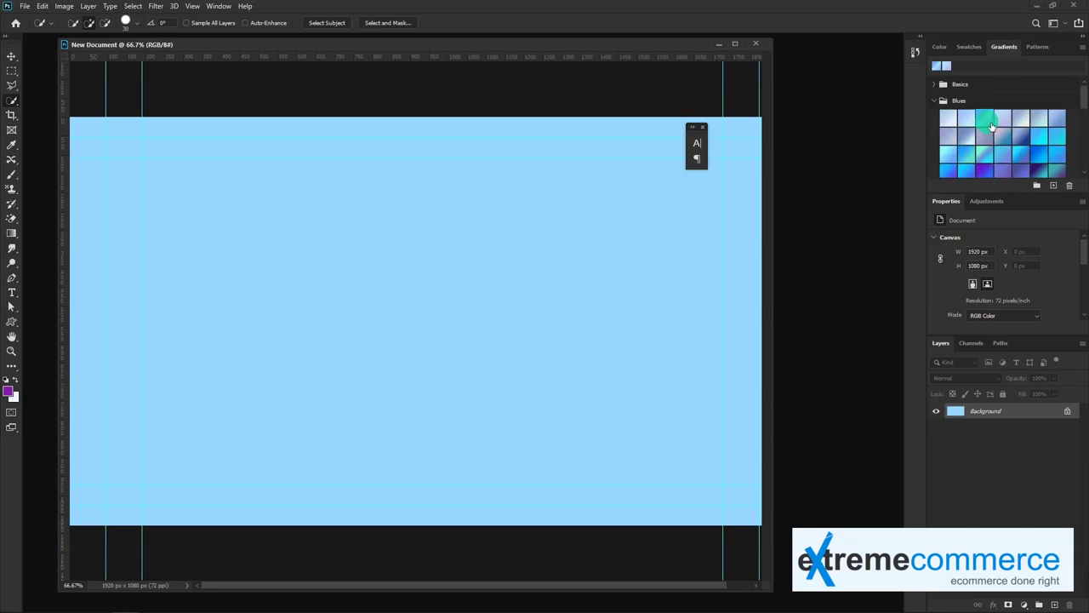
{"action": "left_click_drag", "start_coordinate": [991, 126], "coordinate": [625, 225]}
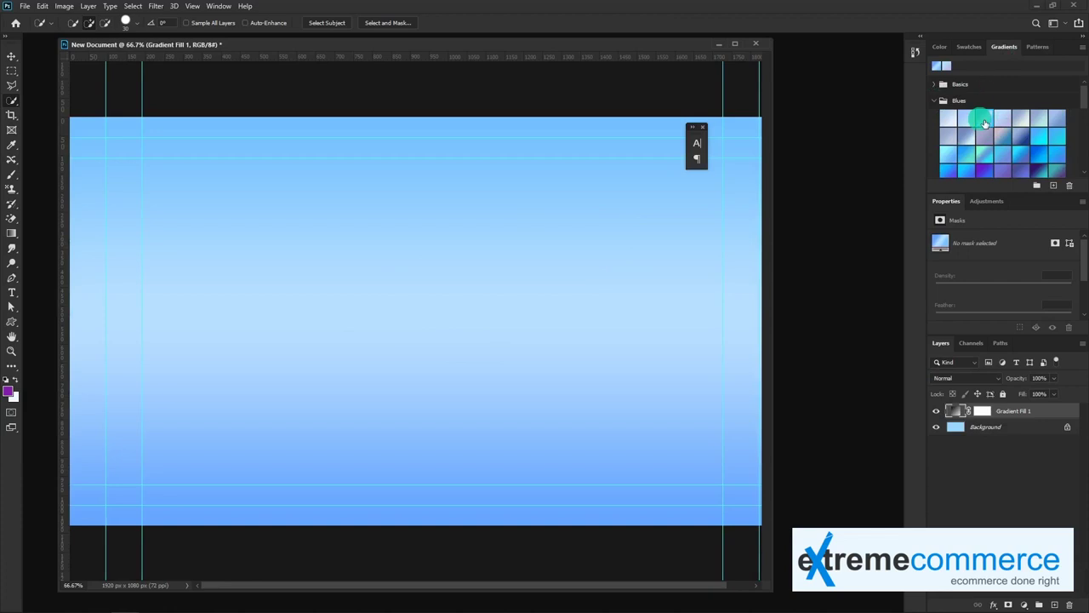
{"action": "key", "text": "ctrl+z"}
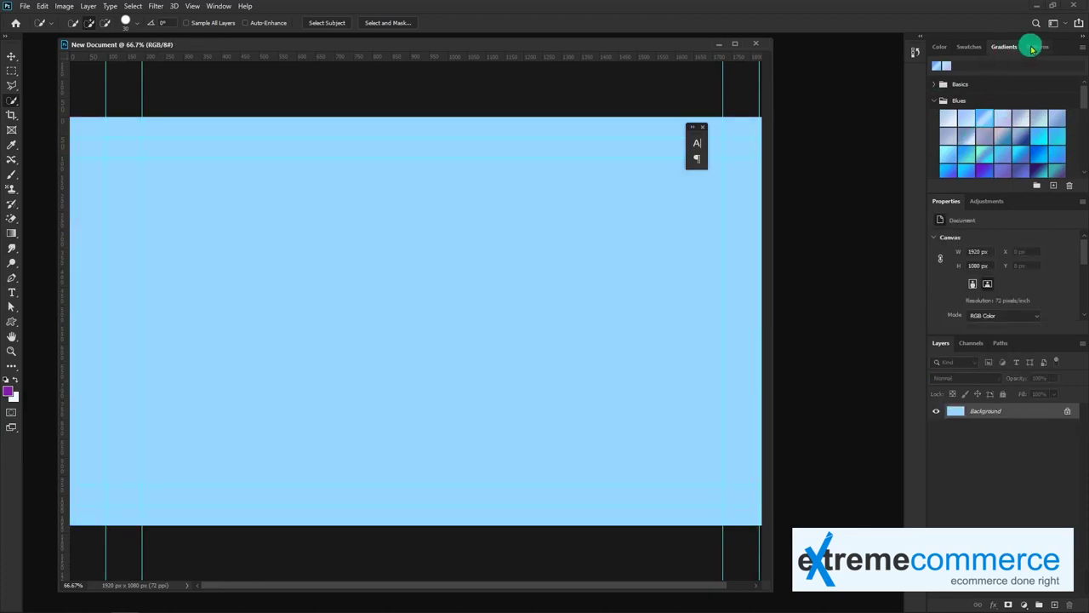
- Test-fill the canvas with the dark Trees pattern, undo it, and show the Adjustments list
{"action": "left_click", "coordinate": [1031, 47]}
{"action": "left_click", "coordinate": [939, 86]}
{"action": "left_click", "coordinate": [1012, 119]}
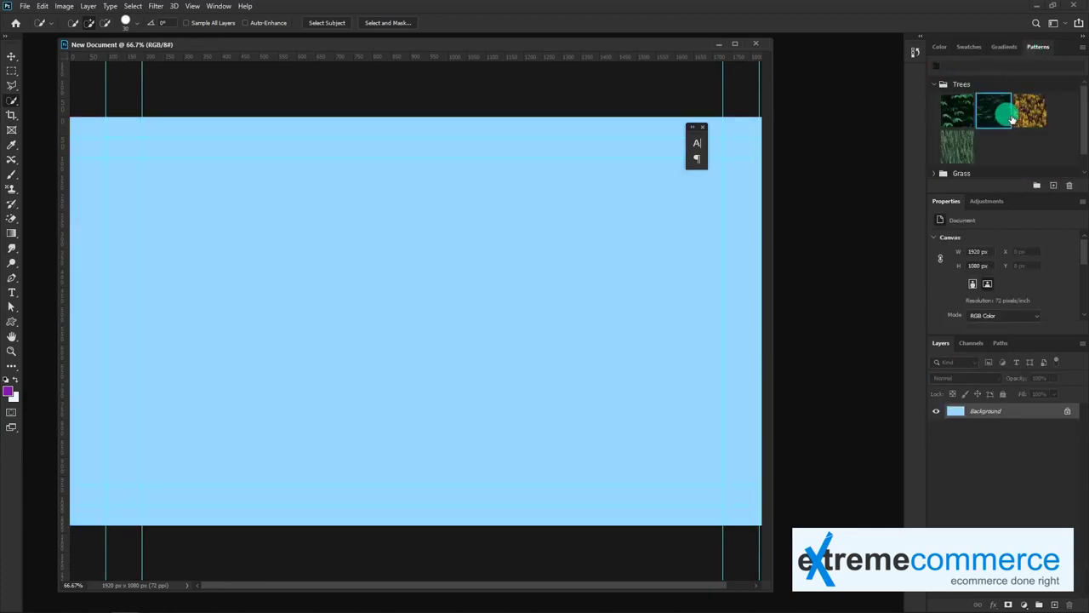
{"action": "left_click_drag", "start_coordinate": [1012, 119], "coordinate": [644, 238]}
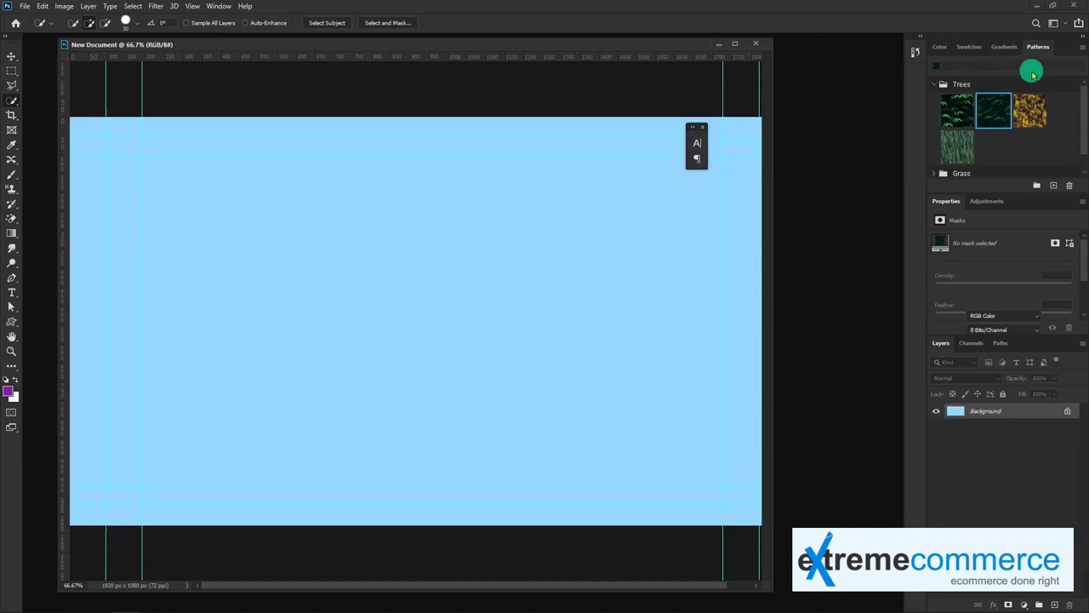
{"action": "key", "text": "ctrl+z"}
{"action": "left_click", "coordinate": [1004, 47]}
{"action": "left_click", "coordinate": [970, 47]}
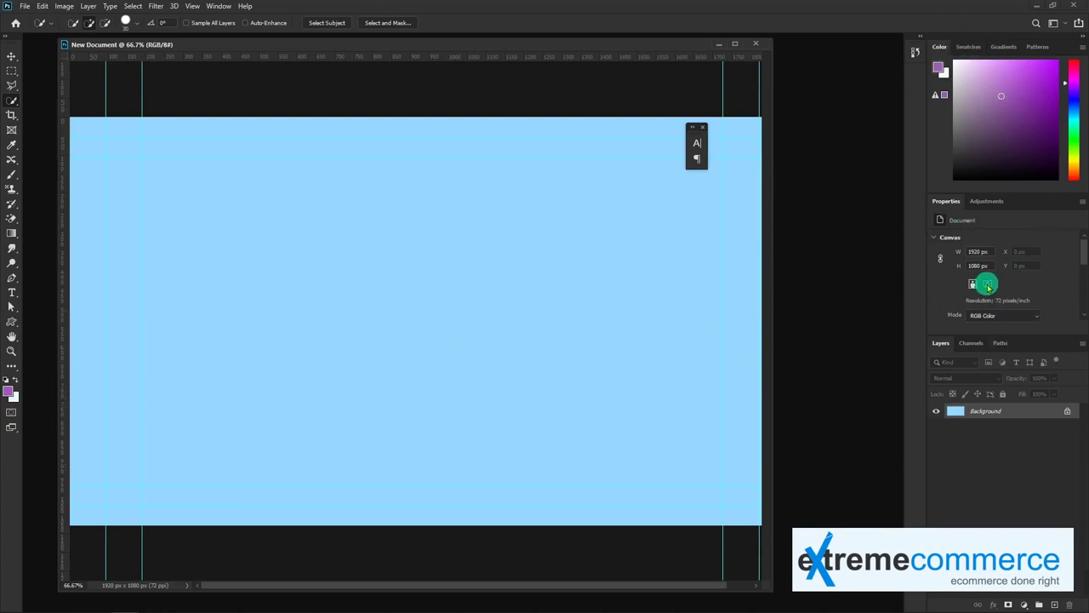
{"action": "left_click", "coordinate": [982, 201]}
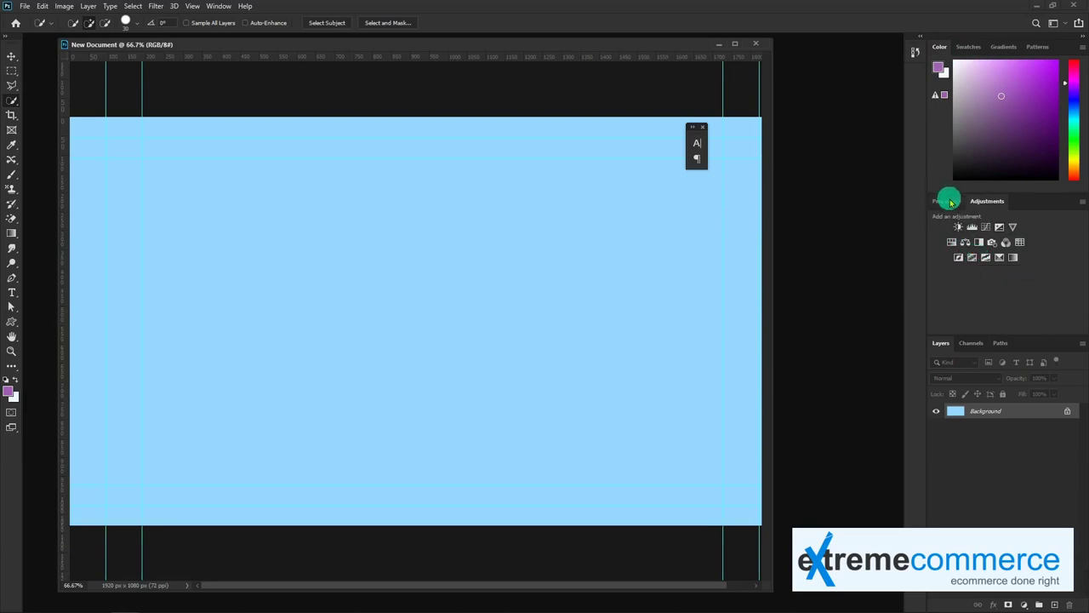
- Add a Black & White adjustment with Reds at -98 and Yellows at -12
{"action": "left_click", "coordinate": [982, 241]}
{"action": "left_click_drag", "start_coordinate": [1000, 280], "coordinate": [962, 280]}
{"action": "left_click_drag", "start_coordinate": [1047, 306], "coordinate": [987, 303]}
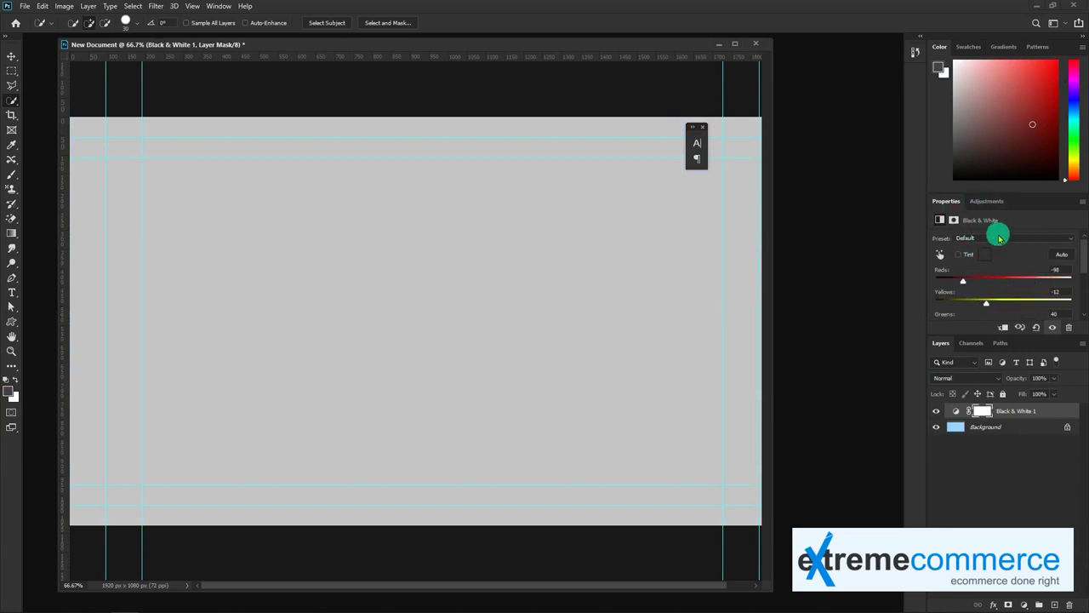
- Delete the Black & White 1 layer and collapse the Properties and Color panels
{"action": "left_click_drag", "start_coordinate": [1004, 411], "coordinate": [1069, 604]}
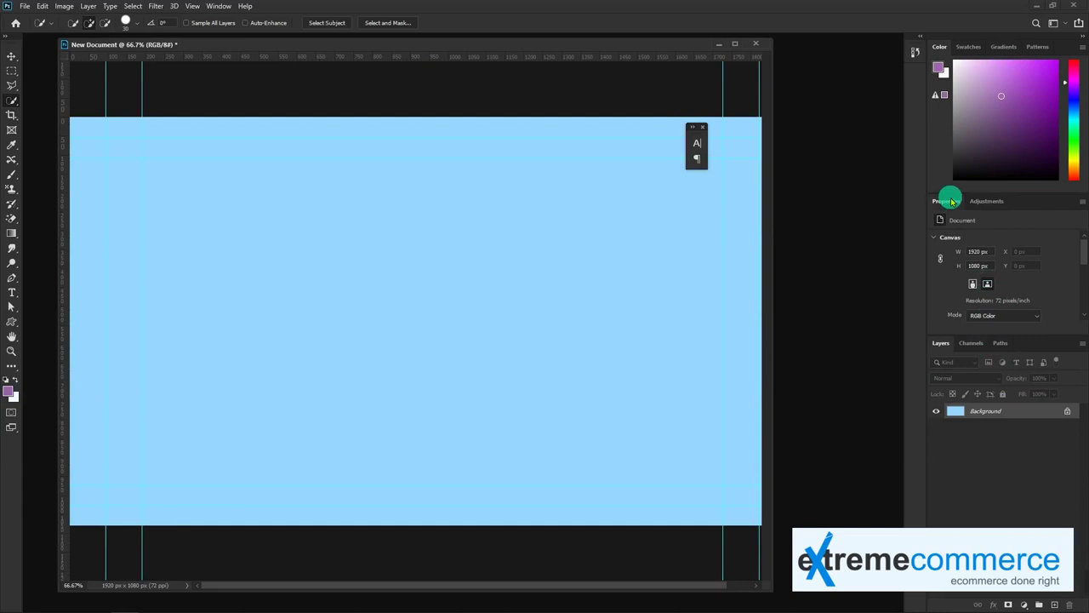
{"action": "double_click", "coordinate": [952, 201]}
{"action": "double_click", "coordinate": [940, 49]}
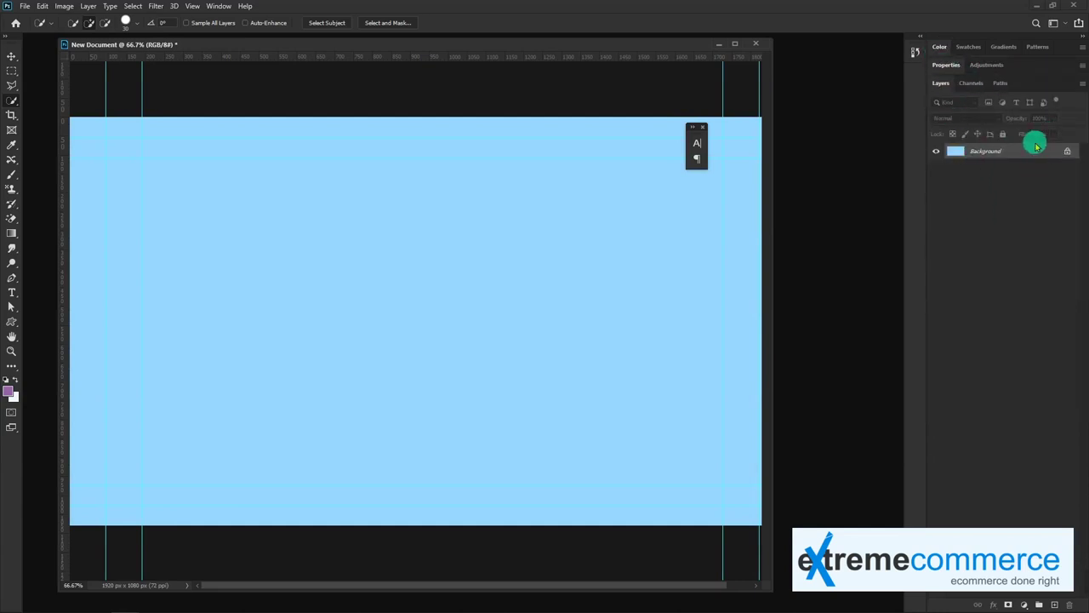
- Select the Background layer and resize the document window wider and shorter
{"action": "left_click", "coordinate": [964, 151]}
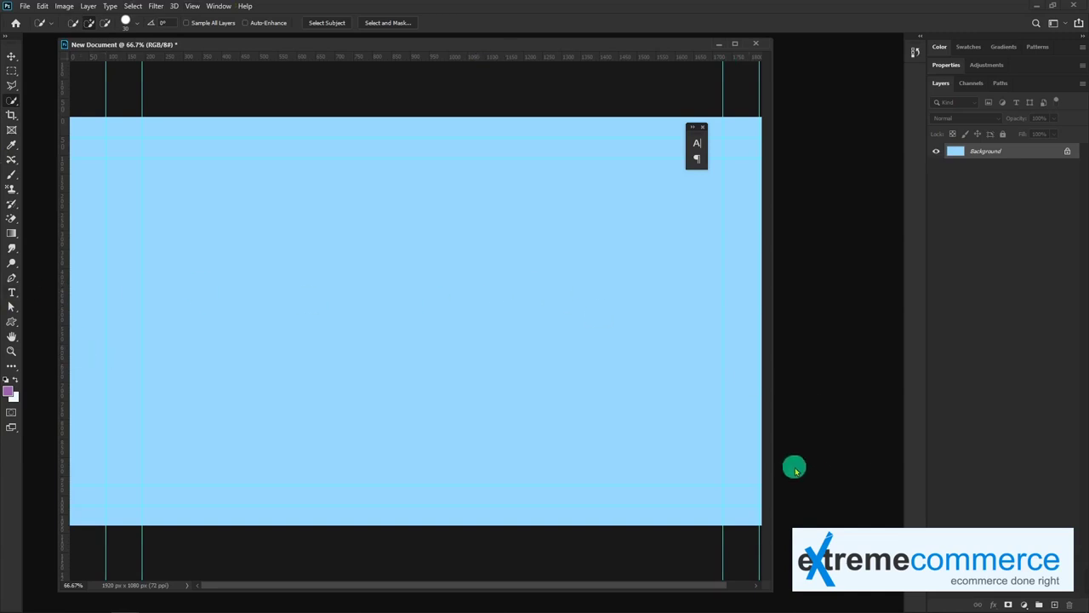
{"action": "left_click_drag", "start_coordinate": [764, 583], "coordinate": [823, 550]}
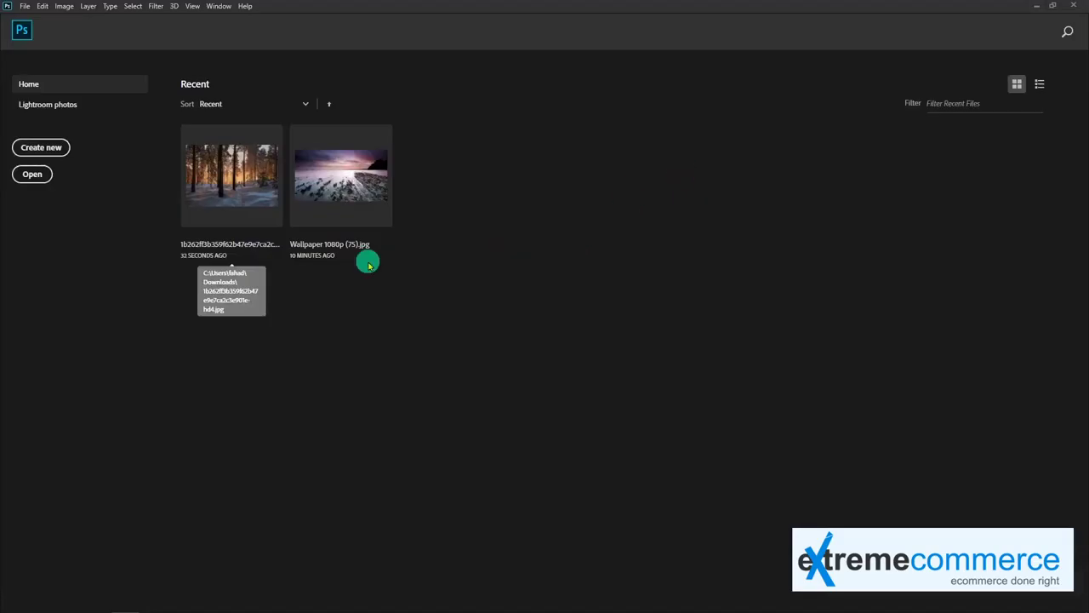
- Open the snowy forest photo from Recent and float it in its own window
{"action": "left_click", "coordinate": [251, 189]}
{"action": "left_click_drag", "start_coordinate": [93, 21], "coordinate": [122, 53]}
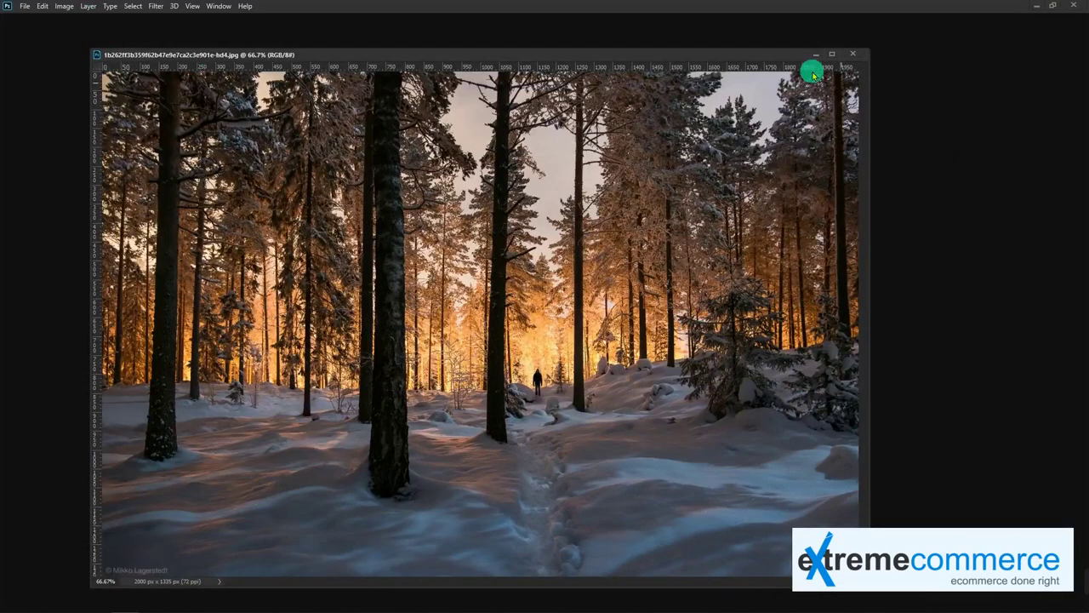
{"action": "left_click_drag", "start_coordinate": [751, 54], "coordinate": [754, 37]}
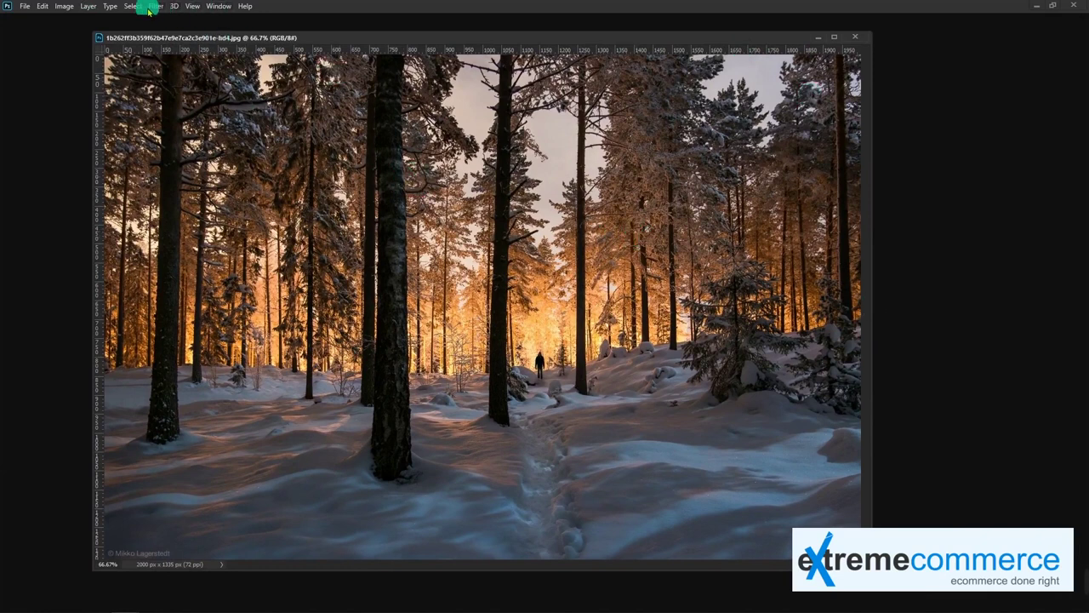
- Reset the Essentials workspace and collapse the Learn and Libraries panels
{"action": "left_click", "coordinate": [215, 6]}
{"action": "mouse_move", "coordinate": [256, 29]}
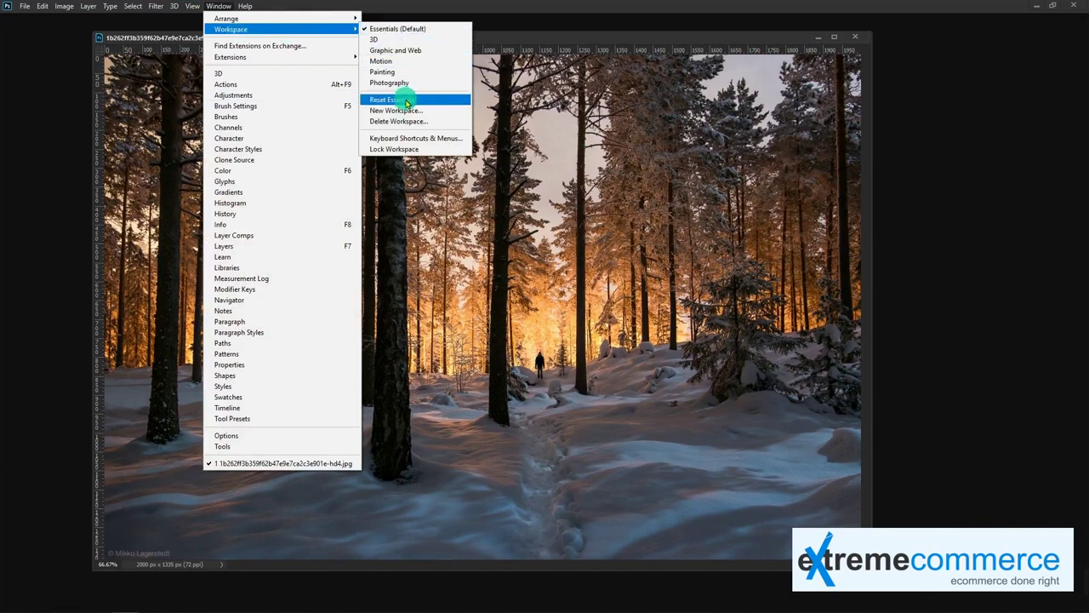
{"action": "left_click", "coordinate": [407, 102]}
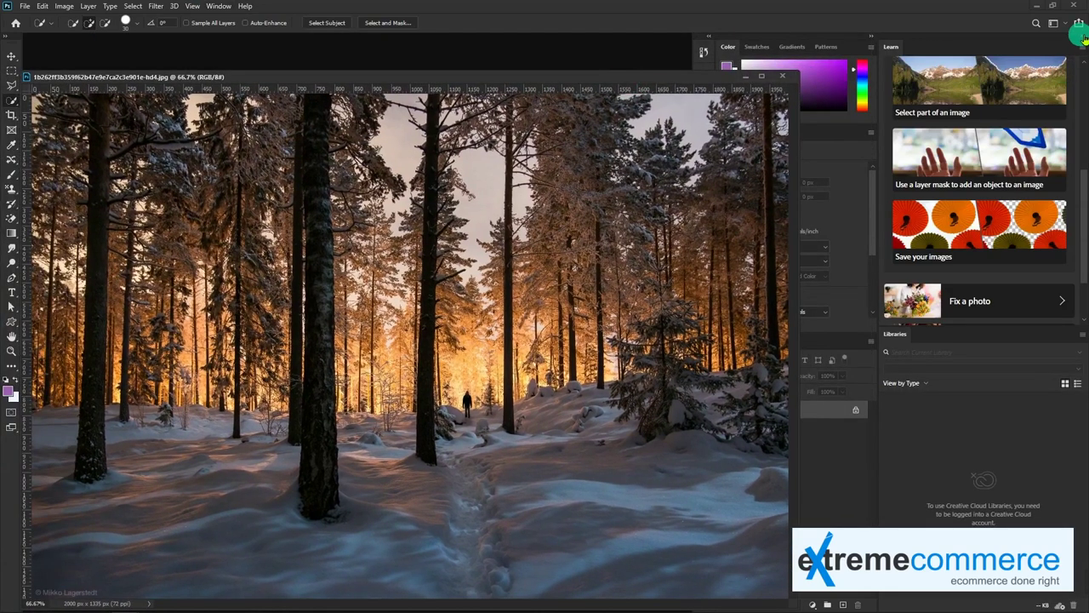
{"action": "left_click", "coordinate": [1081, 38]}
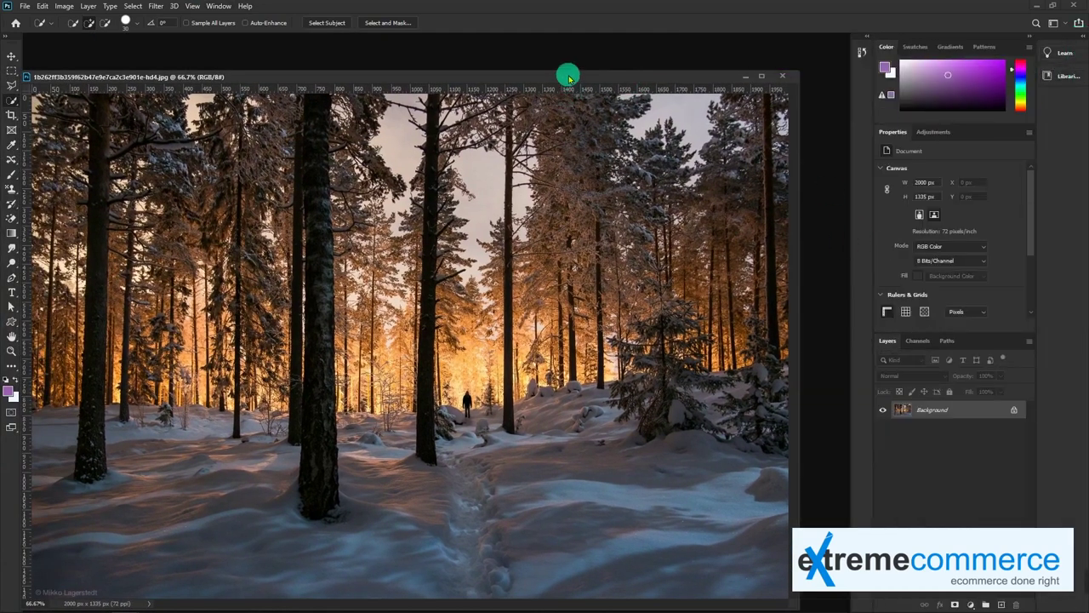
{"action": "left_click_drag", "start_coordinate": [566, 75], "coordinate": [584, 54]}
- Switch the workspace to 3D, then Painting, then back to Essentials
{"action": "left_click", "coordinate": [209, 6]}
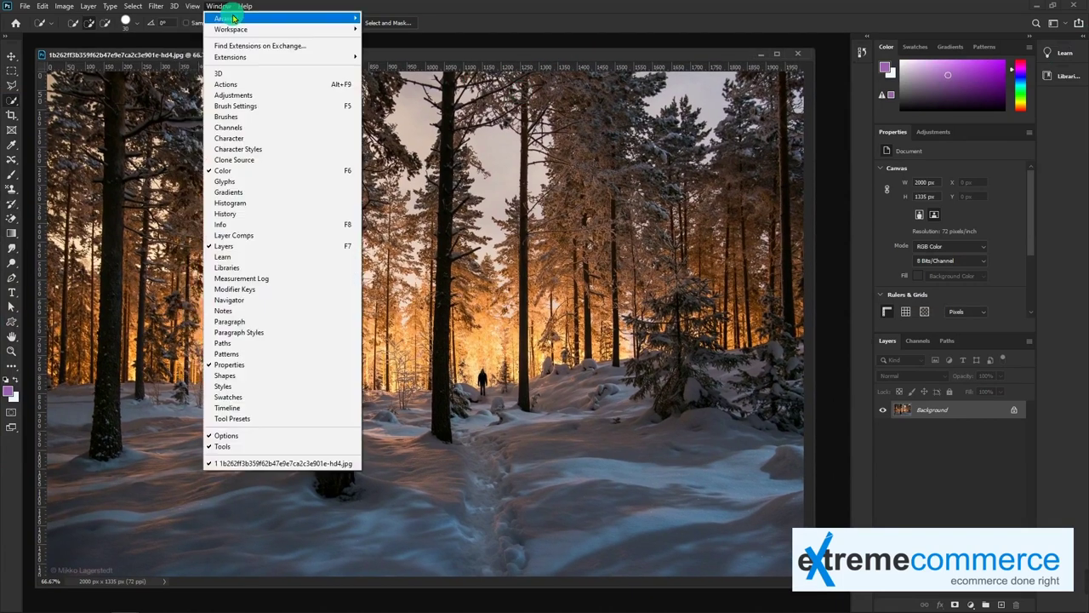
{"action": "mouse_move", "coordinate": [255, 29]}
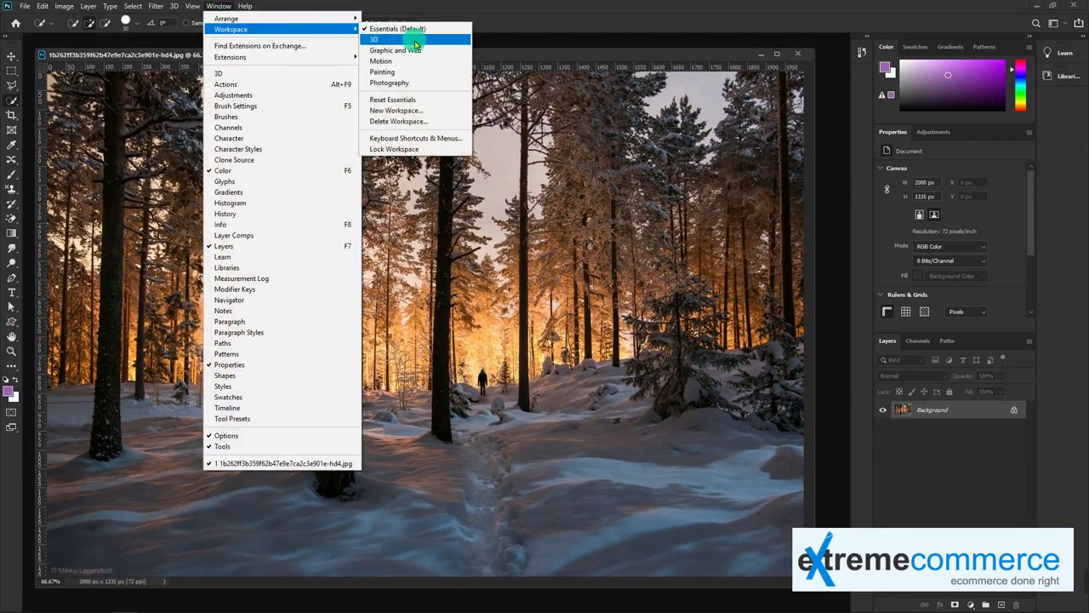
{"action": "left_click", "coordinate": [417, 40]}
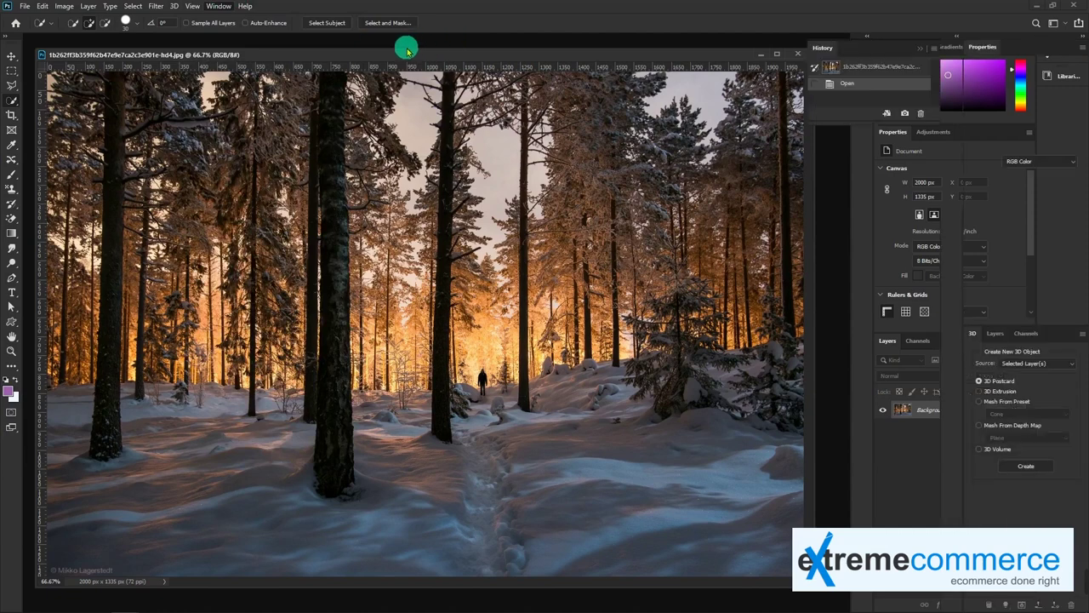
{"action": "left_click", "coordinate": [217, 6]}
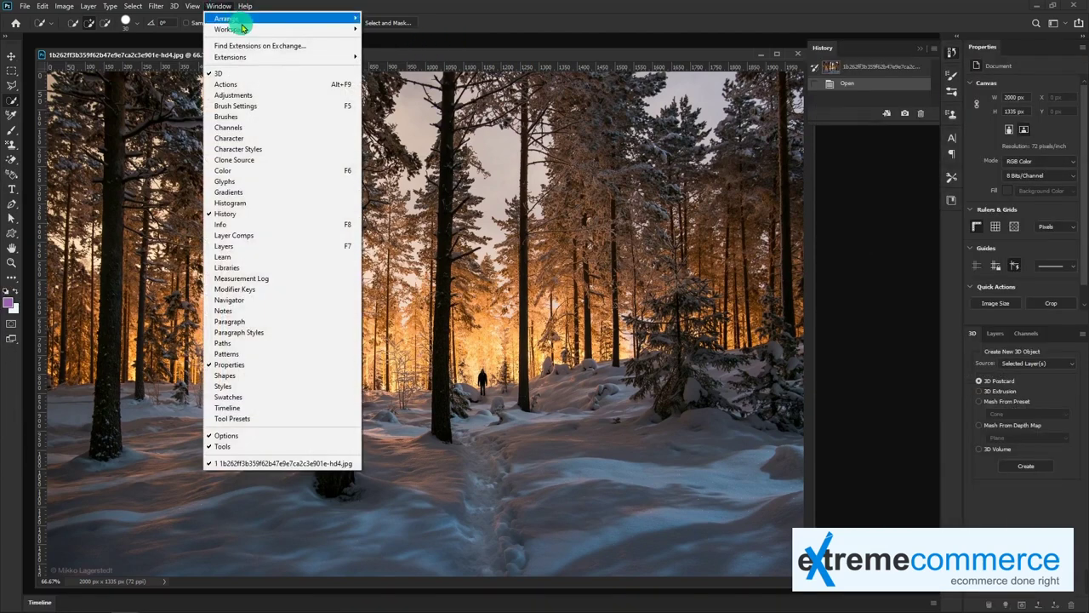
{"action": "mouse_move", "coordinate": [231, 29]}
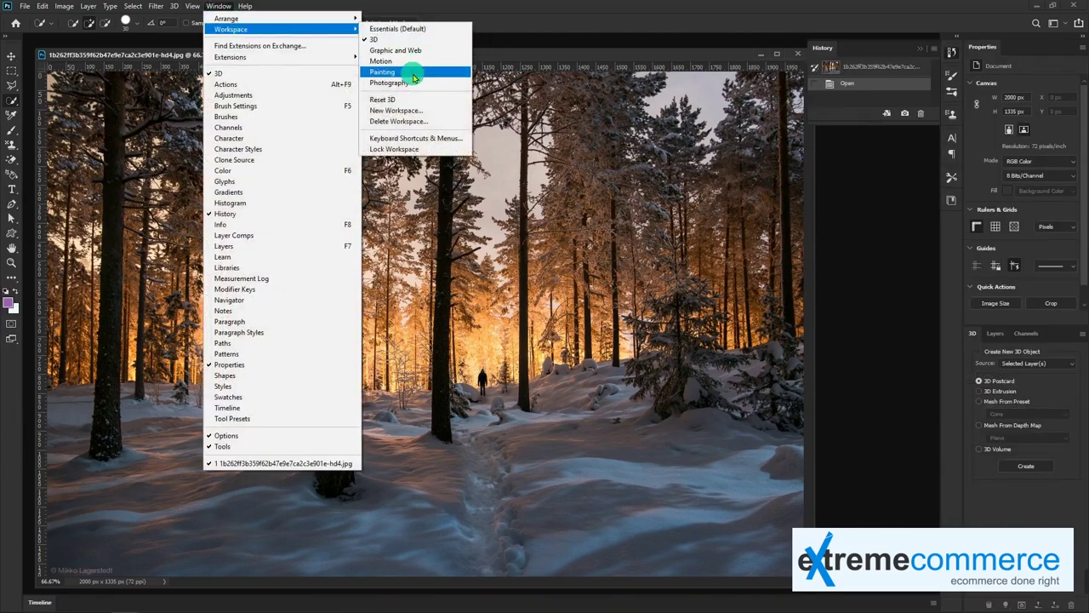
{"action": "left_click", "coordinate": [410, 72]}
{"action": "left_click", "coordinate": [218, 6]}
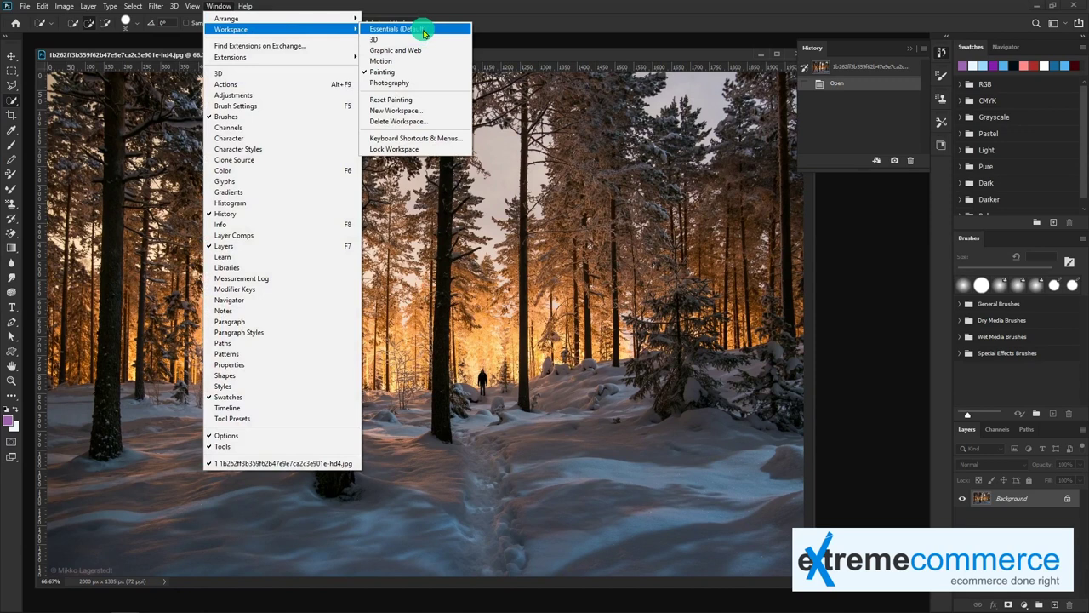
{"action": "left_click", "coordinate": [423, 33]}
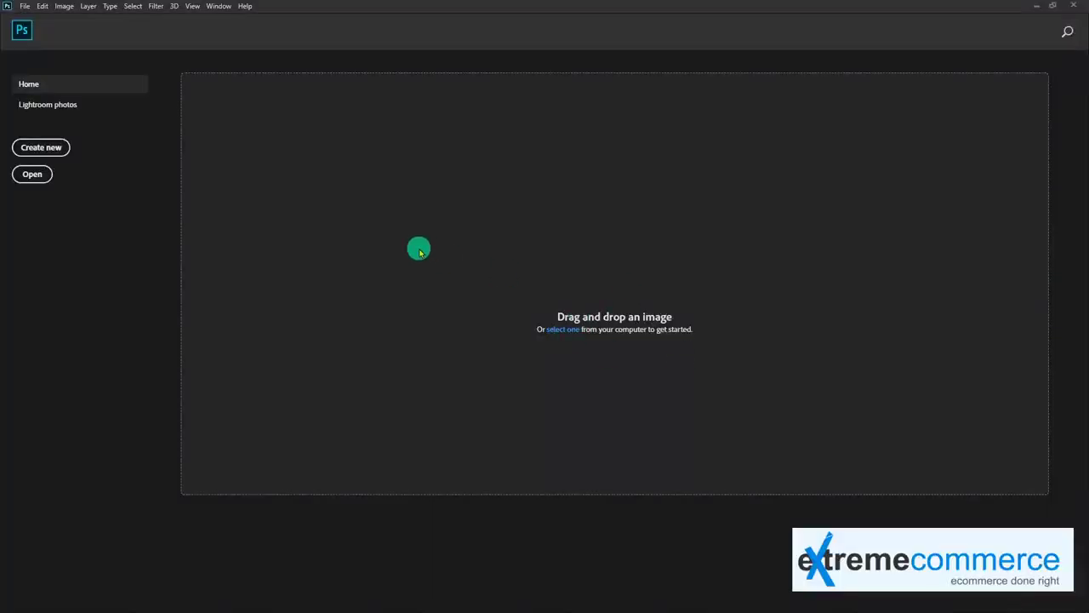
- Open the bird photo from Pictures and float it in an enlarged document window
{"action": "left_click", "coordinate": [24, 5]}
{"action": "left_click", "coordinate": [38, 29]}
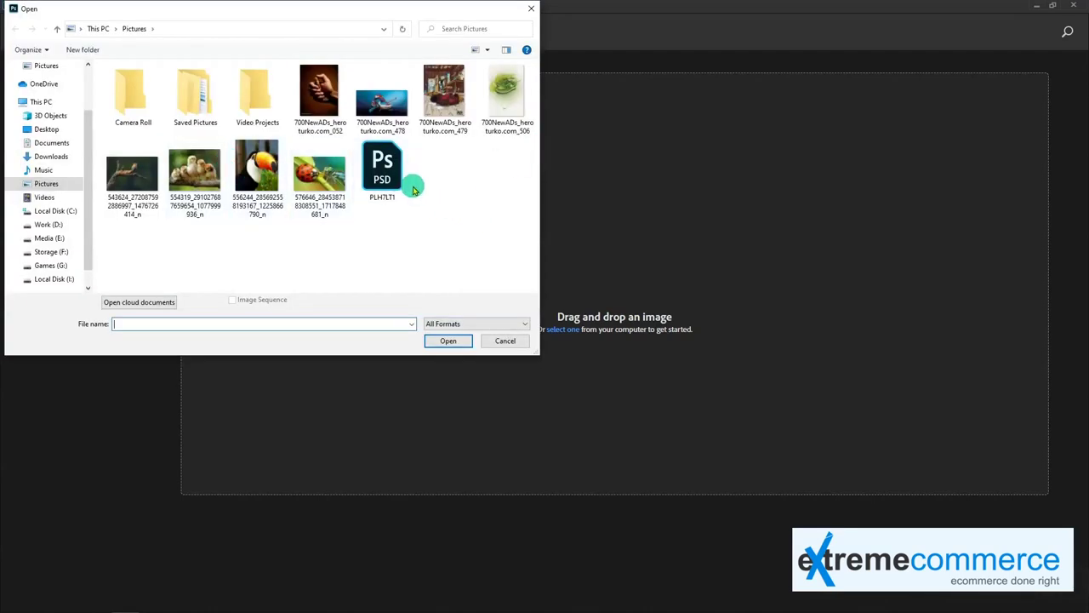
{"action": "double_click", "coordinate": [139, 185]}
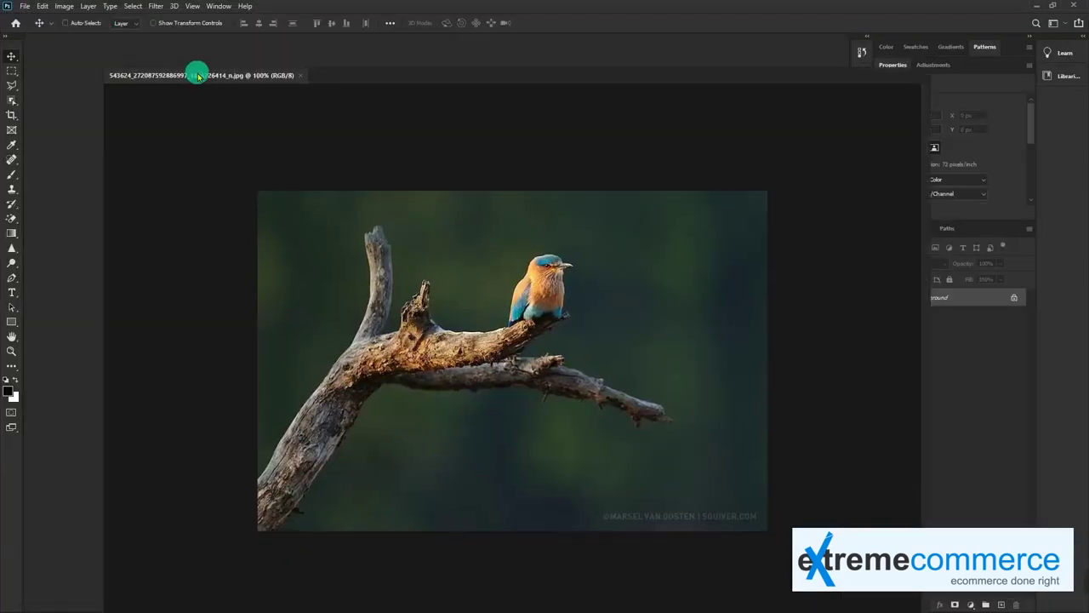
{"action": "left_click_drag", "start_coordinate": [117, 47], "coordinate": [195, 79]}
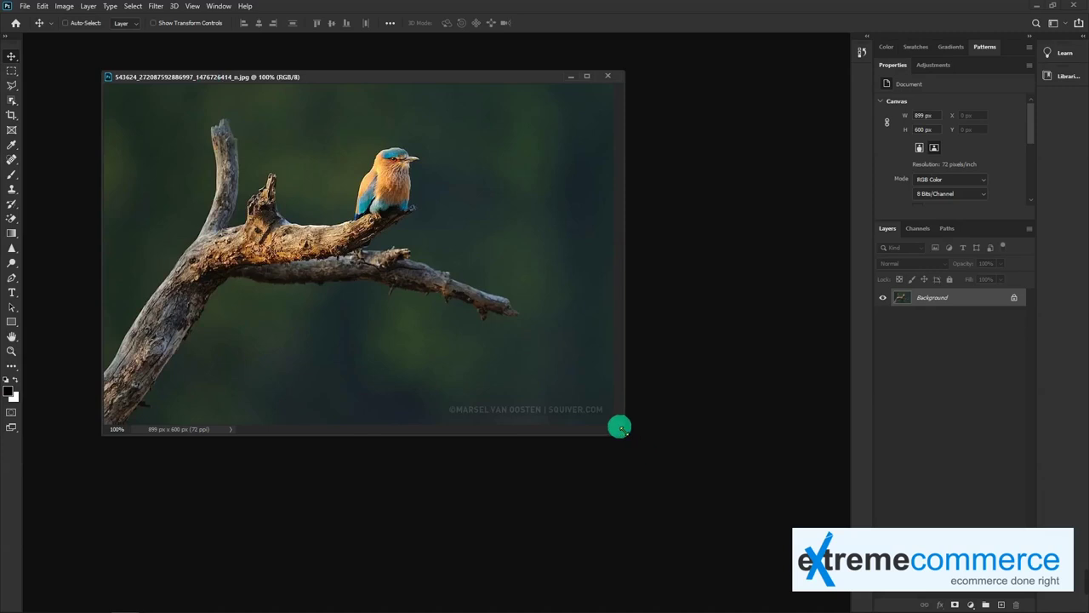
{"action": "left_click_drag", "start_coordinate": [621, 430], "coordinate": [776, 484]}
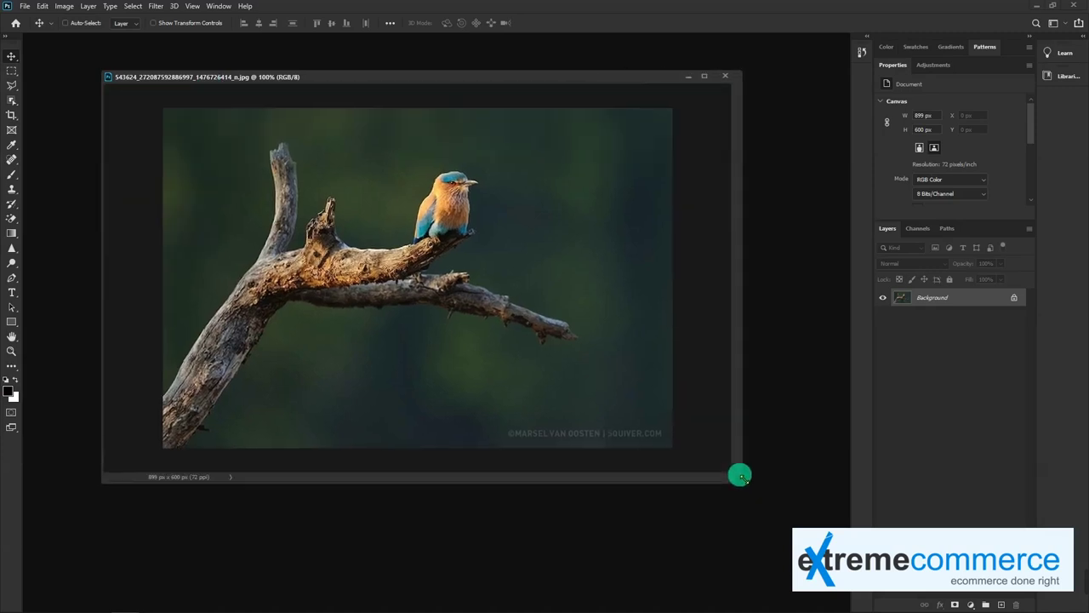
{"action": "left_click", "coordinate": [15, 75]}
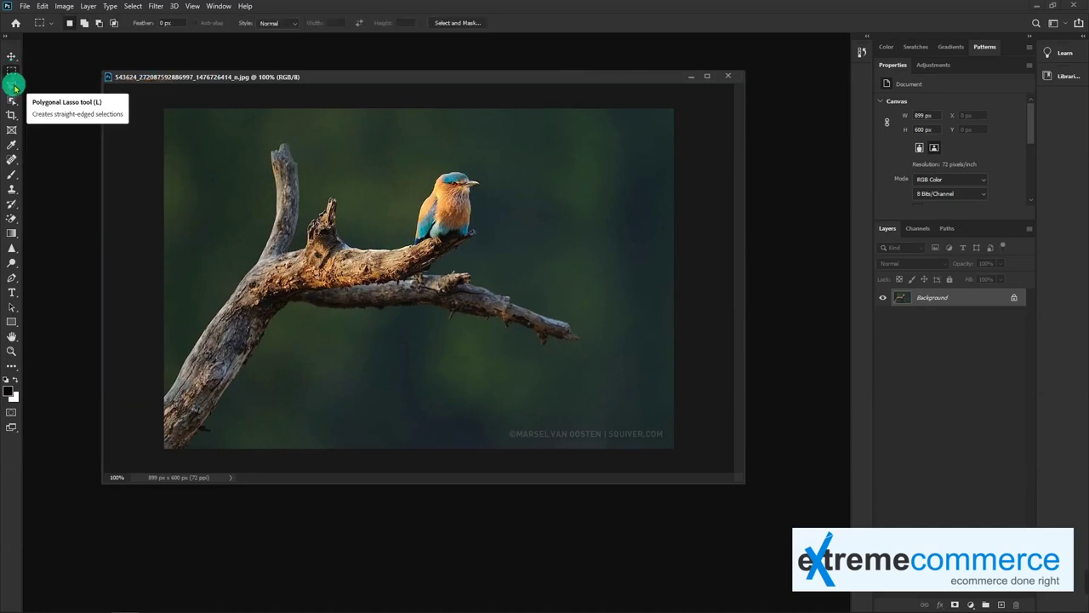
{"action": "left_click", "coordinate": [14, 88]}
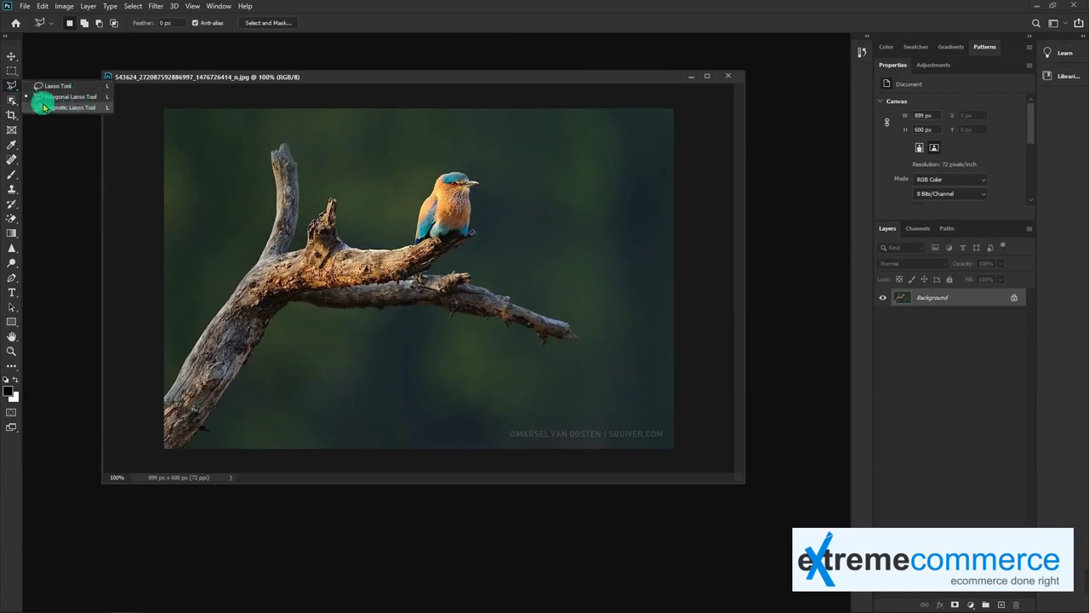
{"action": "left_click", "coordinate": [15, 73]}
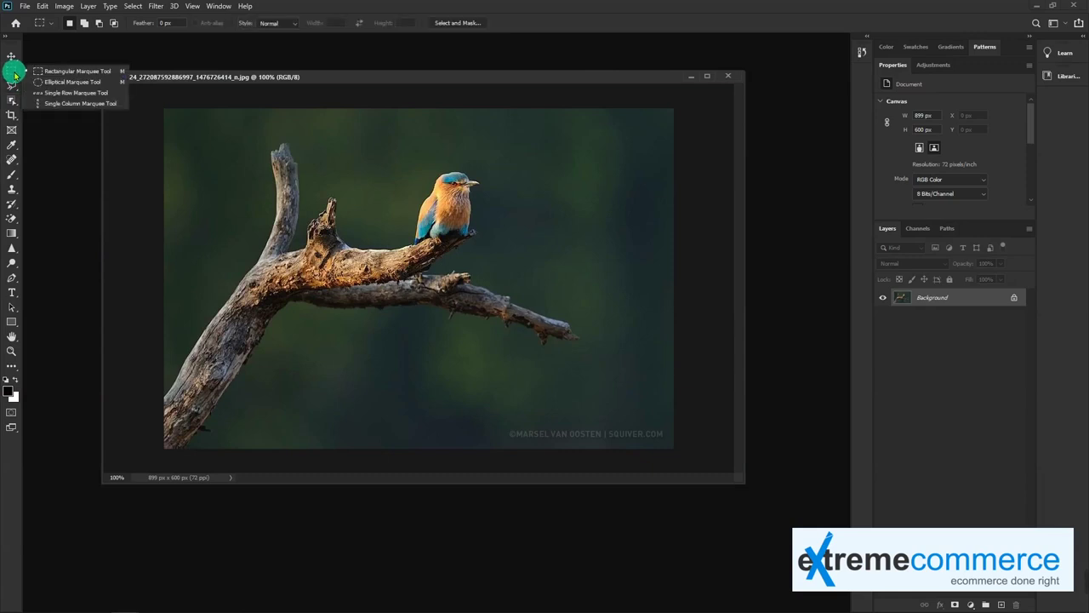
{"action": "left_click_drag", "start_coordinate": [14, 73], "coordinate": [81, 82]}
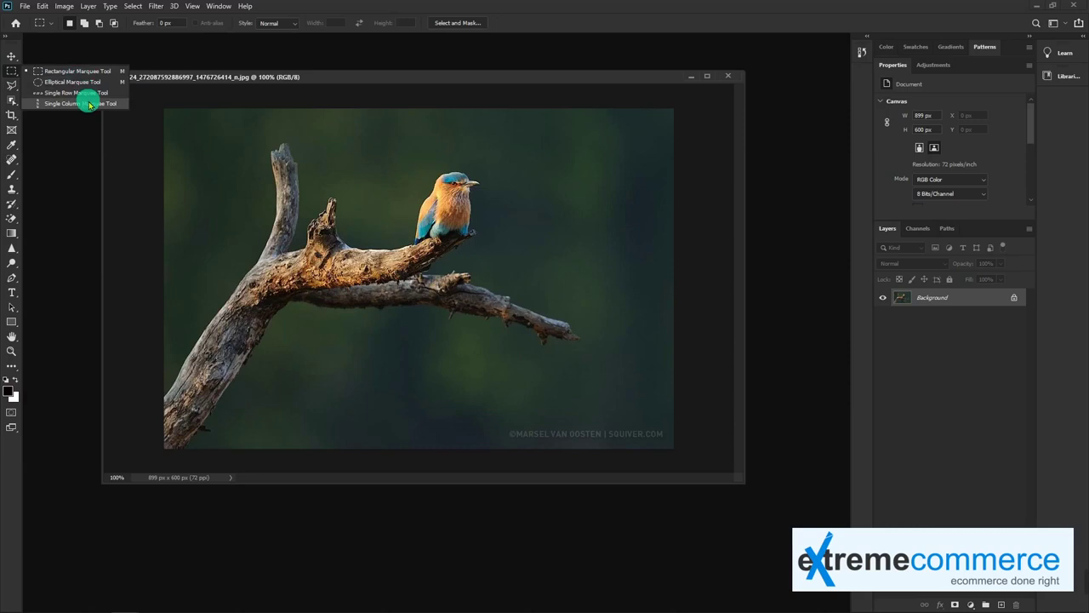
{"action": "left_click_drag", "start_coordinate": [81, 81], "coordinate": [85, 71]}
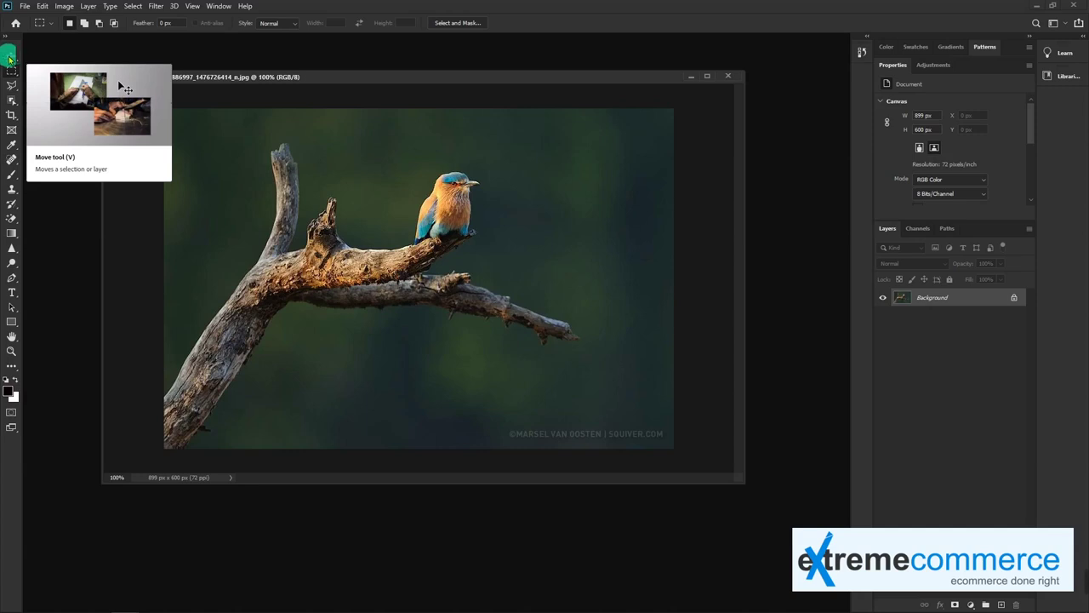
{"action": "left_click", "coordinate": [10, 58]}
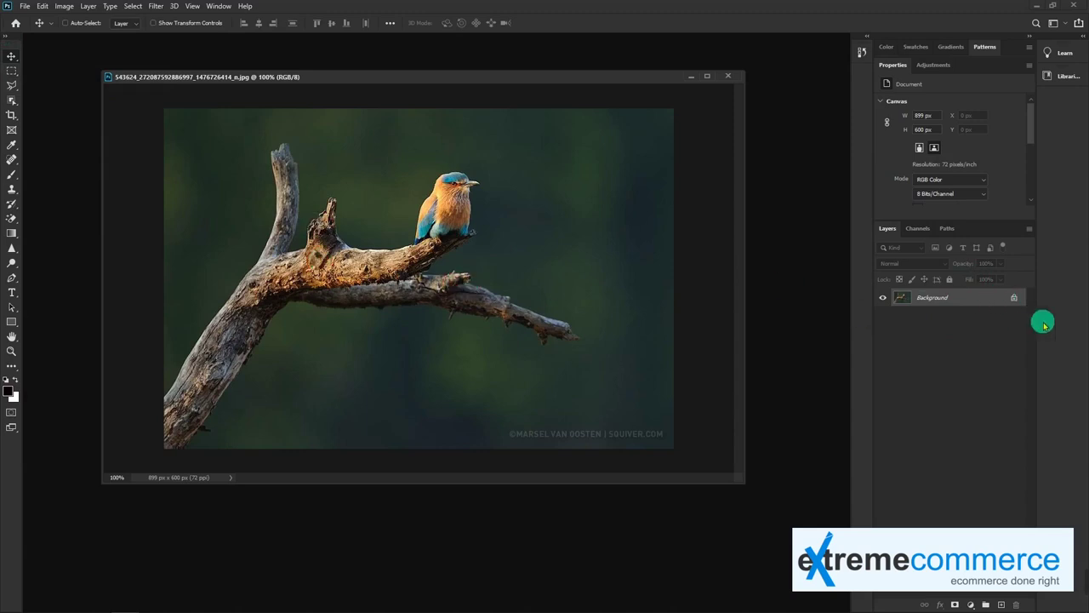
- Convert the Background into an unlocked layer named bg with a red label
{"action": "double_click", "coordinate": [1012, 301]}
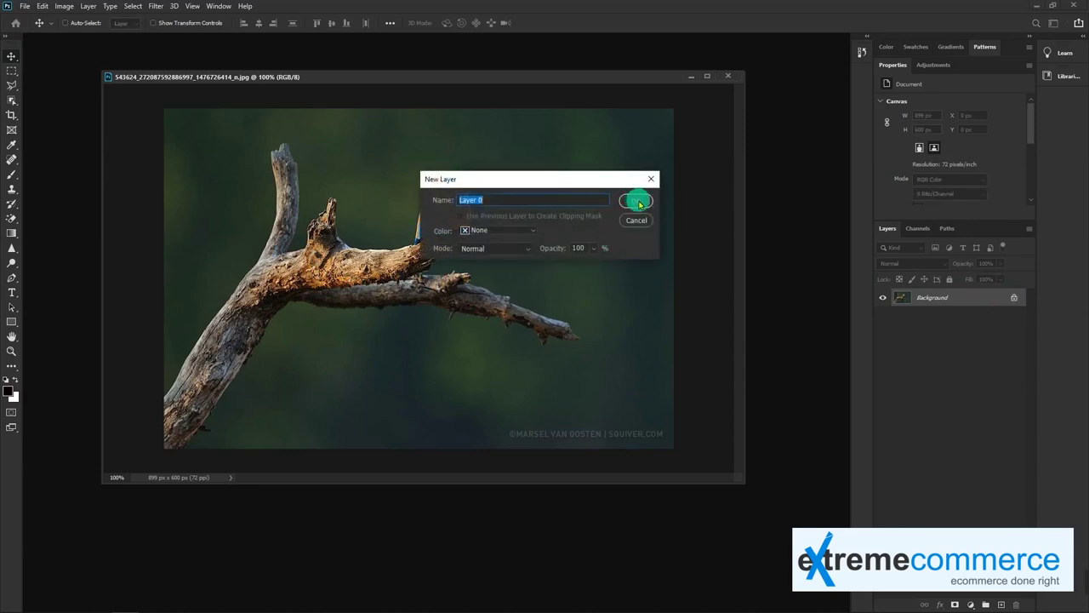
{"action": "left_click", "coordinate": [518, 232]}
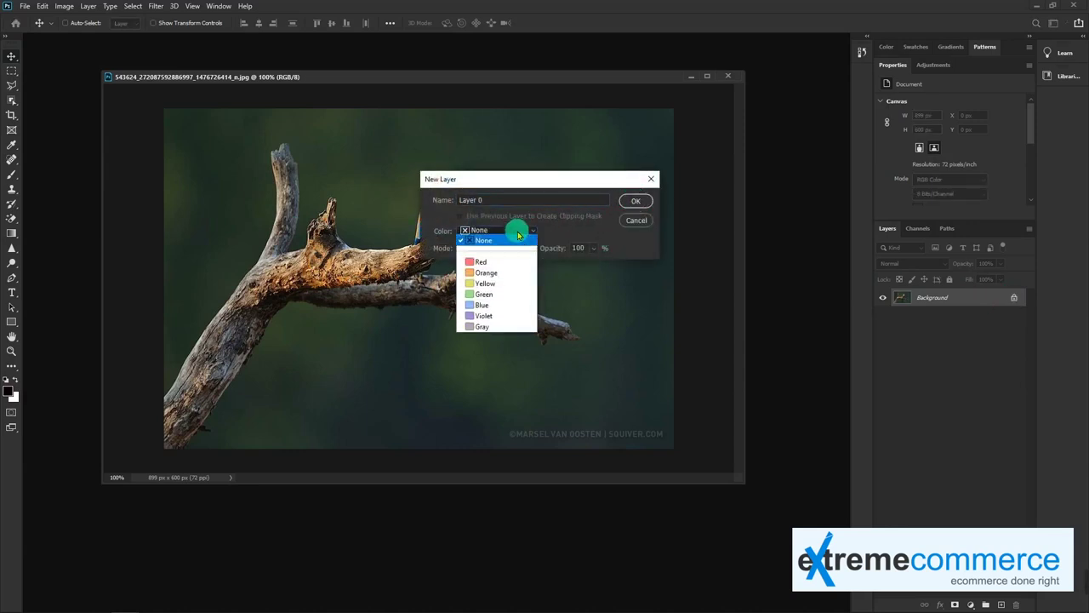
{"action": "left_click", "coordinate": [492, 263]}
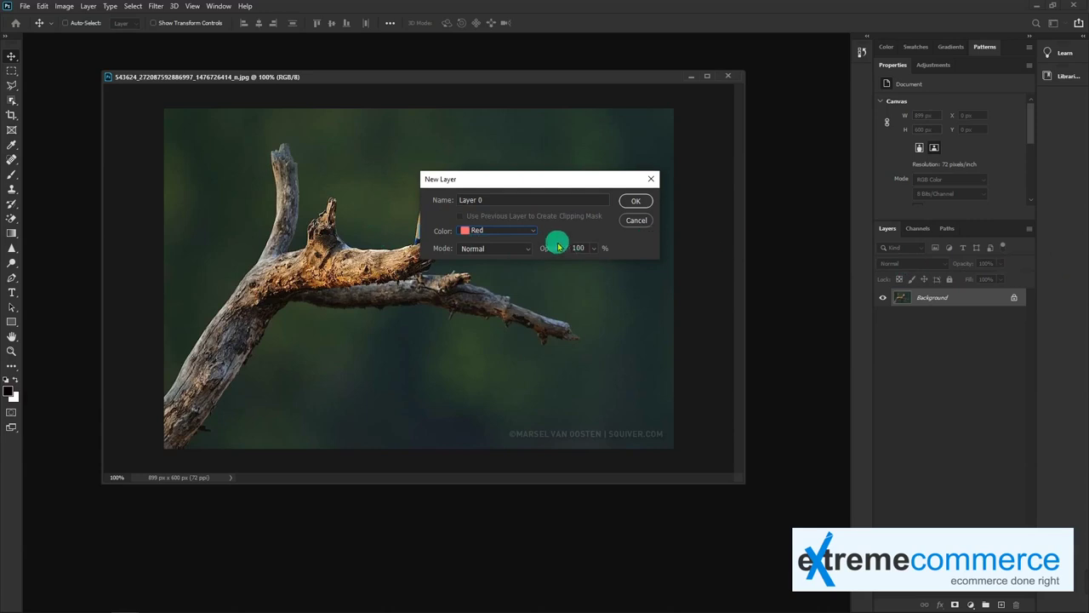
{"action": "left_click_drag", "start_coordinate": [509, 202], "coordinate": [382, 190]}
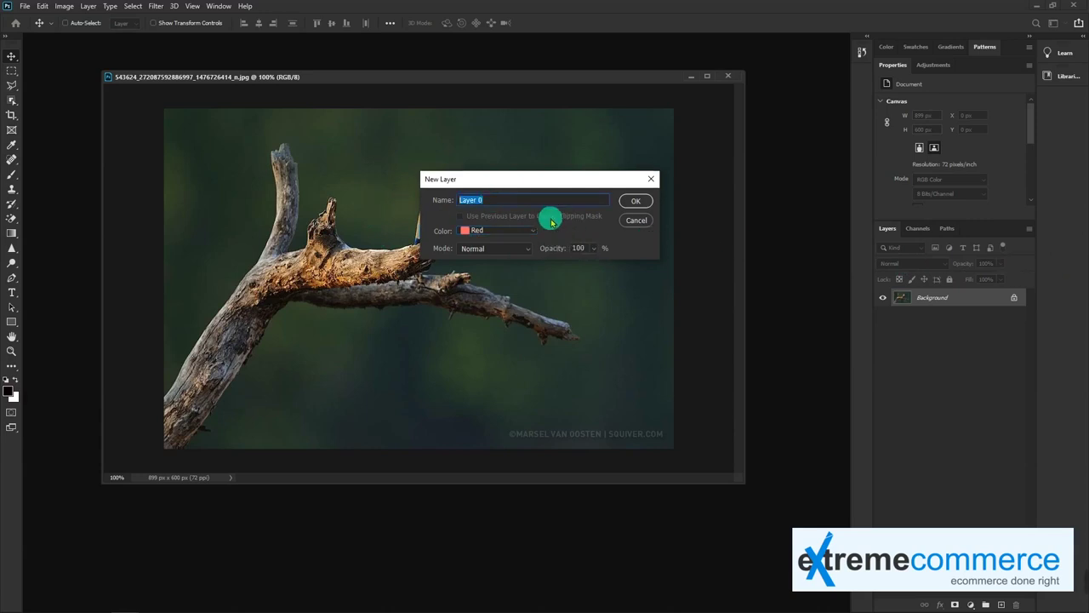
{"action": "type", "text": "bg"}
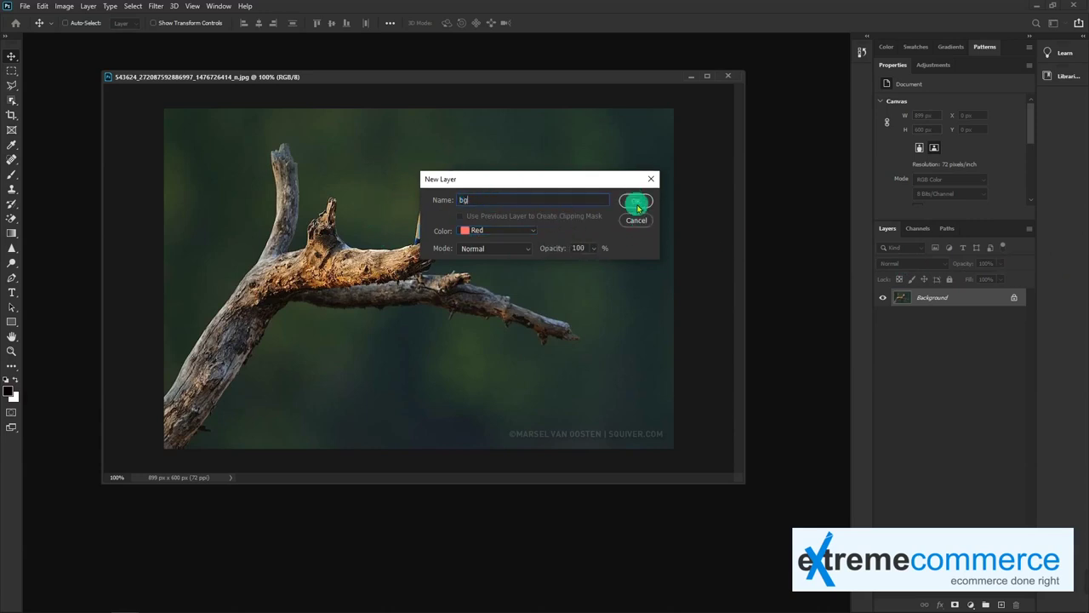
{"action": "left_click", "coordinate": [639, 204]}
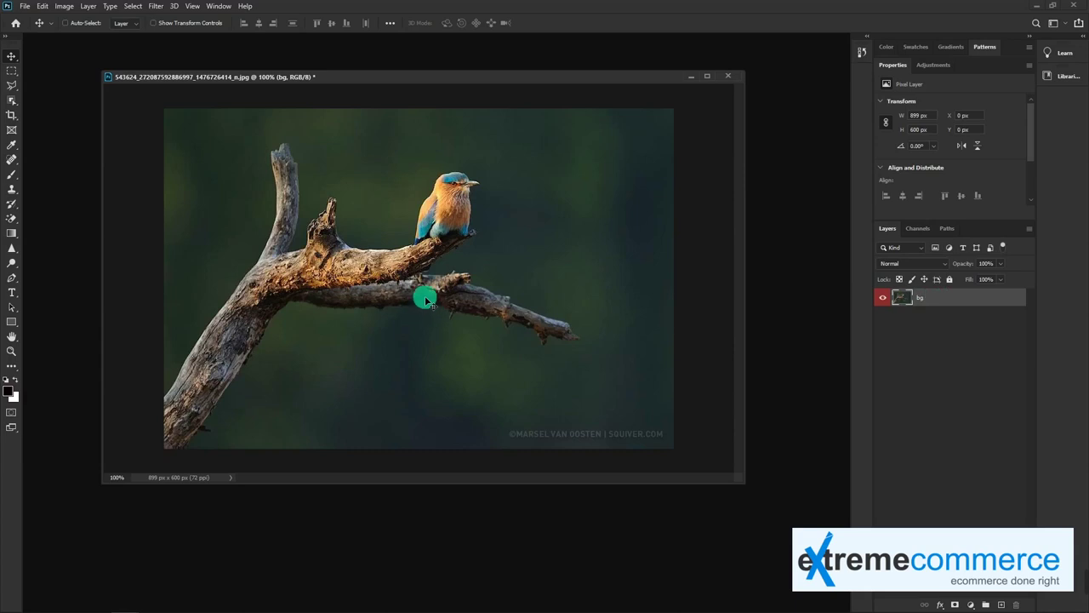
- Try moving the bg layer with the Move tool, then undo the move
{"action": "mouse_move", "coordinate": [544, 263]}
{"action": "left_mouse_down"}
{"action": "mouse_move", "coordinate": [405, 250]}
{"action": "mouse_move", "coordinate": [555, 282]}
{"action": "left_mouse_up"}
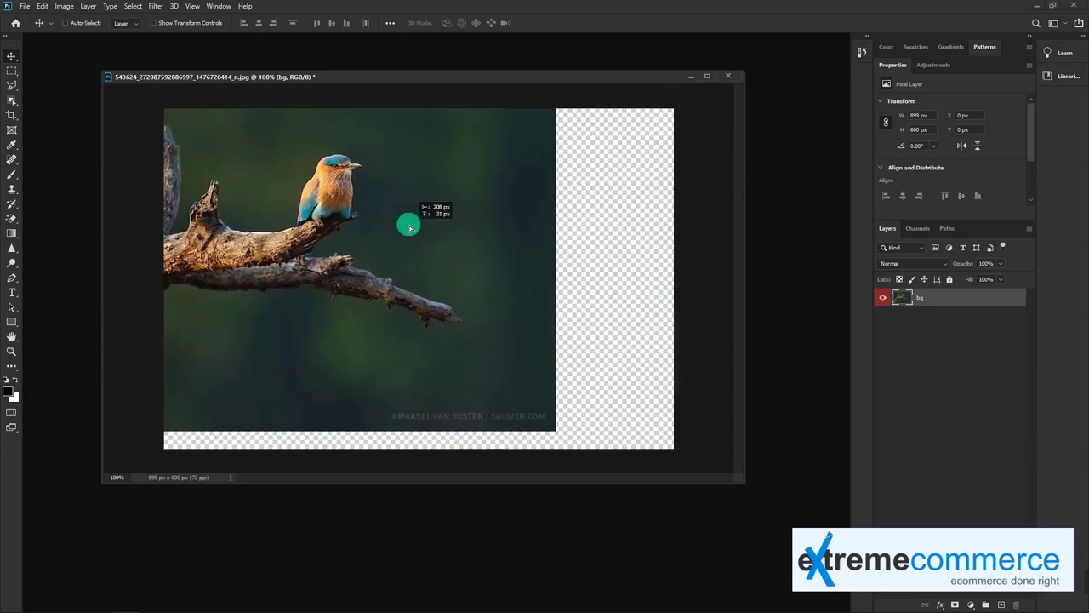
{"action": "key", "text": "ctrl+z"}
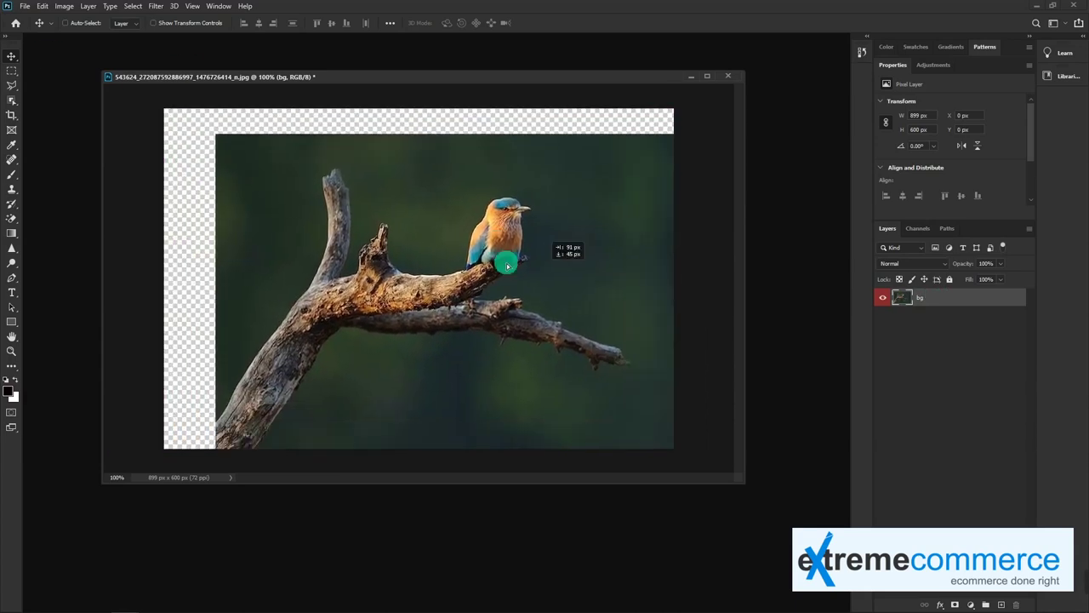
{"action": "key", "text": "ctrl+z"}
{"action": "key", "text": "ctrl+z"}
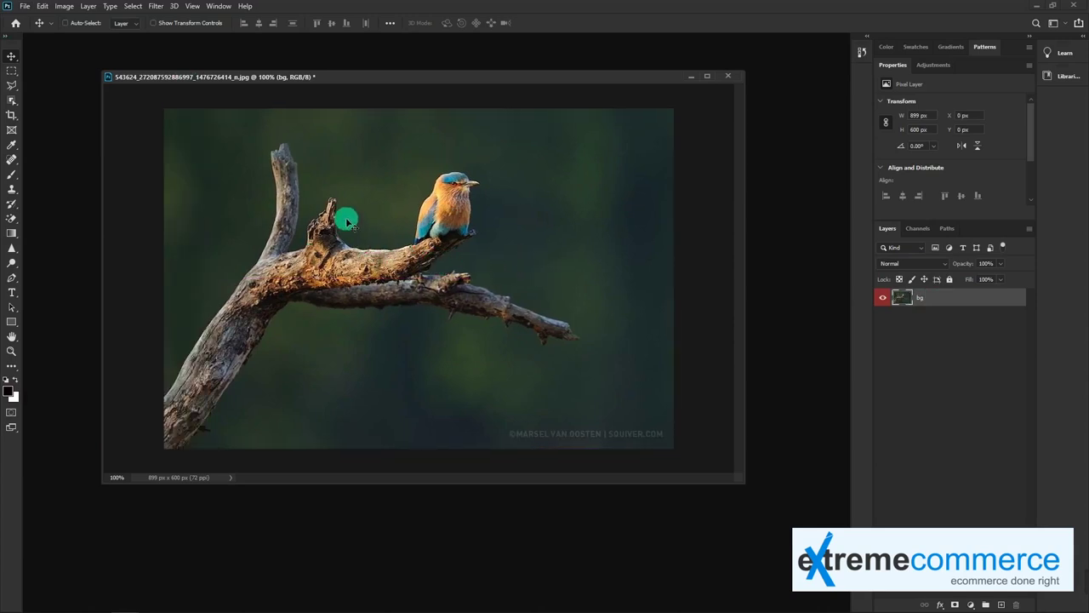
- Draw and reposition a rectangular marquee over the upper-right background
{"action": "left_click", "coordinate": [12, 73]}
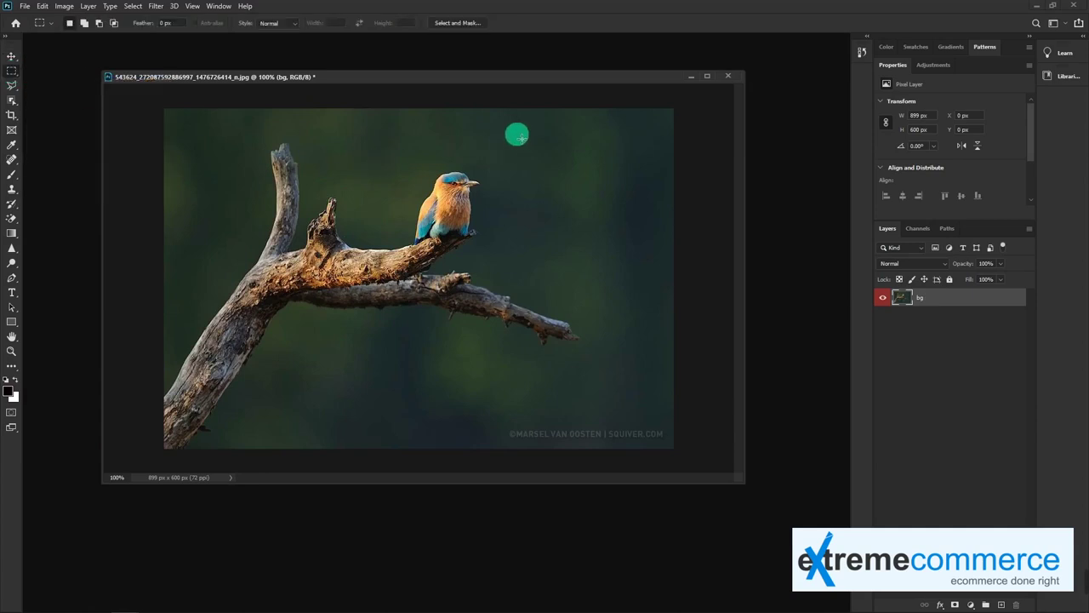
{"action": "left_click_drag", "start_coordinate": [477, 128], "coordinate": [611, 176]}
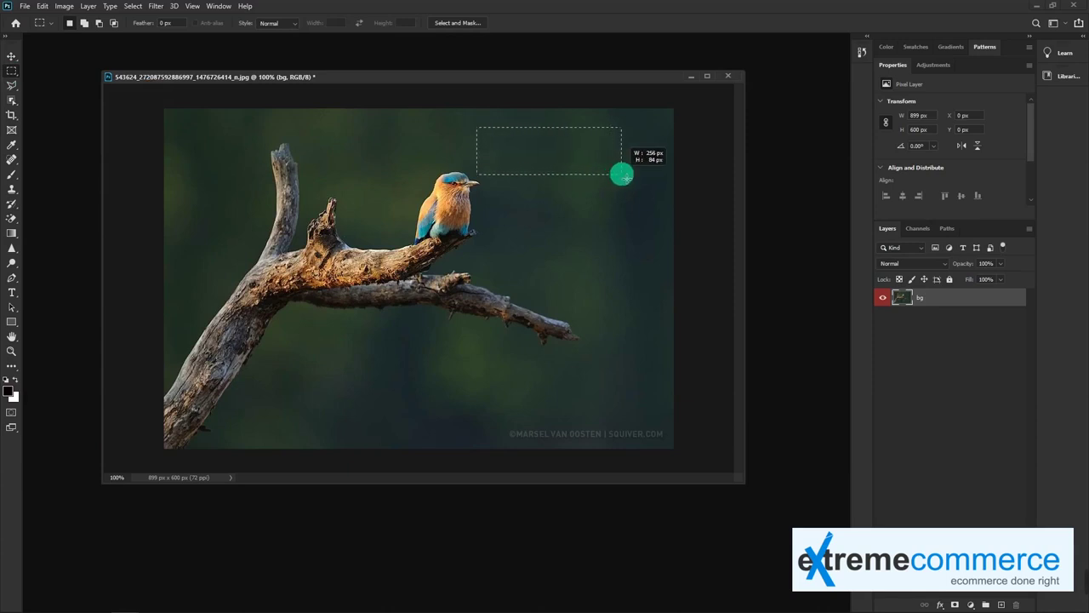
{"action": "left_click_drag", "start_coordinate": [628, 176], "coordinate": [647, 173]}
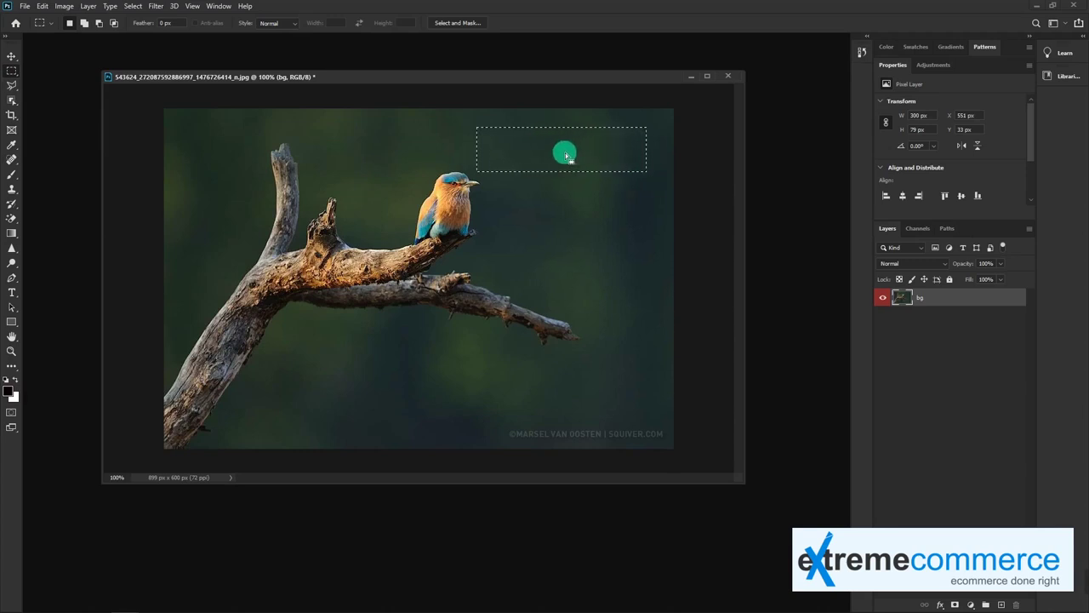
{"action": "mouse_move", "coordinate": [566, 154]}
{"action": "left_mouse_down"}
{"action": "mouse_move", "coordinate": [253, 152]}
{"action": "mouse_move", "coordinate": [561, 440]}
{"action": "mouse_move", "coordinate": [411, 360]}
{"action": "mouse_move", "coordinate": [315, 360]}
{"action": "mouse_move", "coordinate": [499, 357]}
{"action": "mouse_move", "coordinate": [578, 285]}
{"action": "mouse_move", "coordinate": [537, 261]}
{"action": "mouse_move", "coordinate": [533, 163]}
{"action": "mouse_move", "coordinate": [547, 143]}
{"action": "mouse_move", "coordinate": [561, 151]}
{"action": "left_mouse_up"}
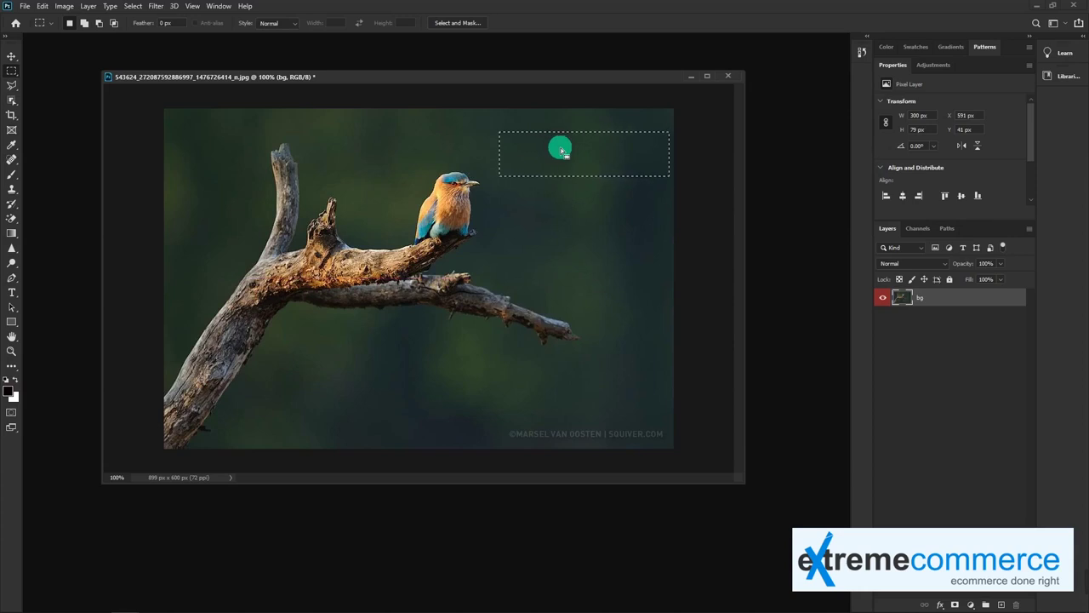
{"action": "mouse_move", "coordinate": [12, 57]}
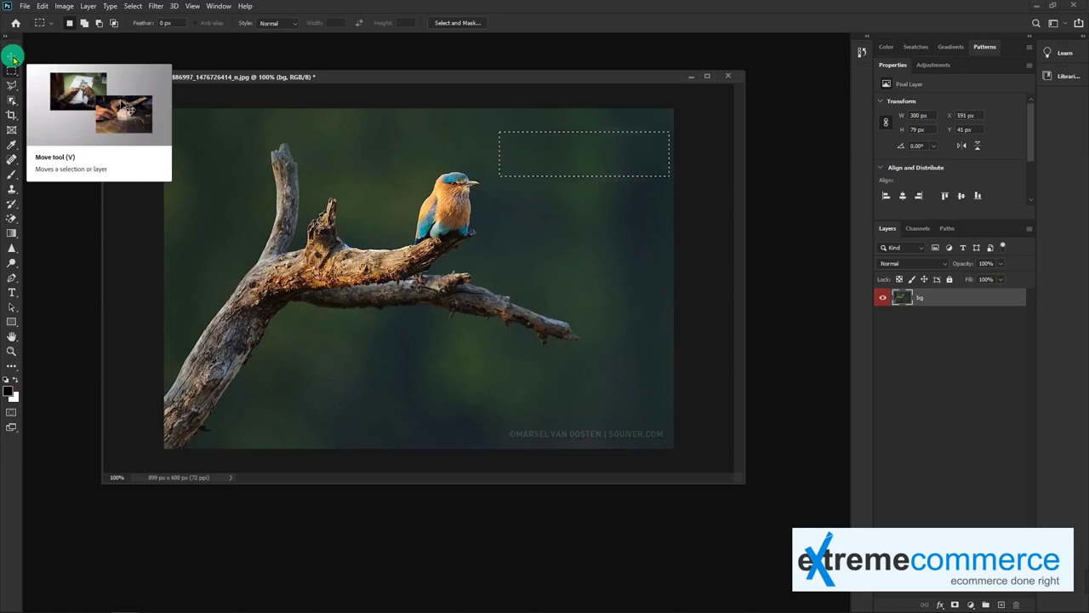
- Try dragging the selected pixels, undo each move, then select a tall strip at the right edge
{"action": "left_click", "coordinate": [12, 57]}
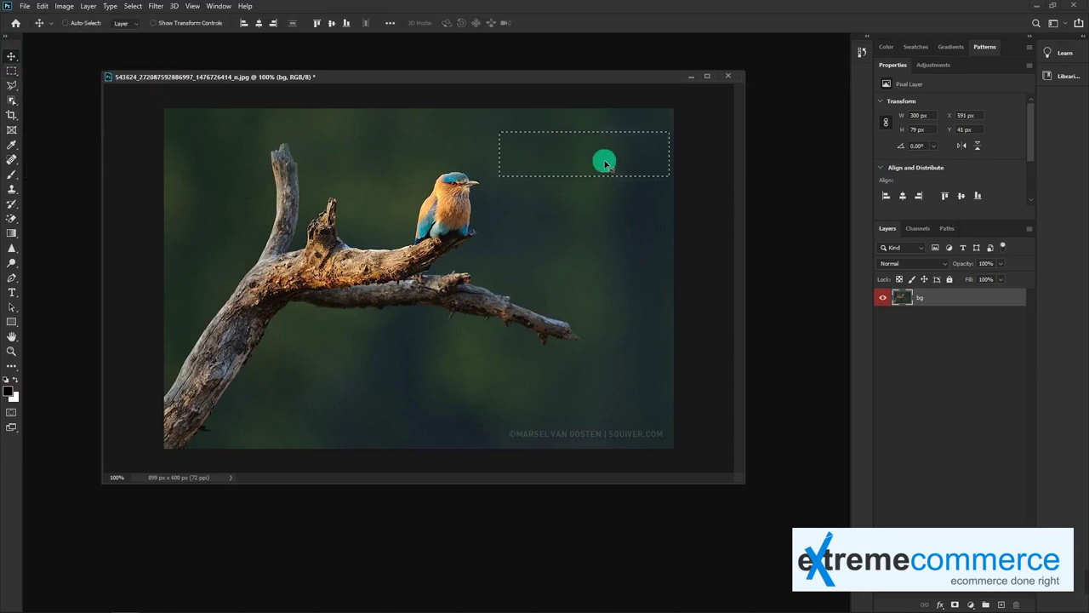
{"action": "left_click_drag", "start_coordinate": [603, 162], "coordinate": [597, 211]}
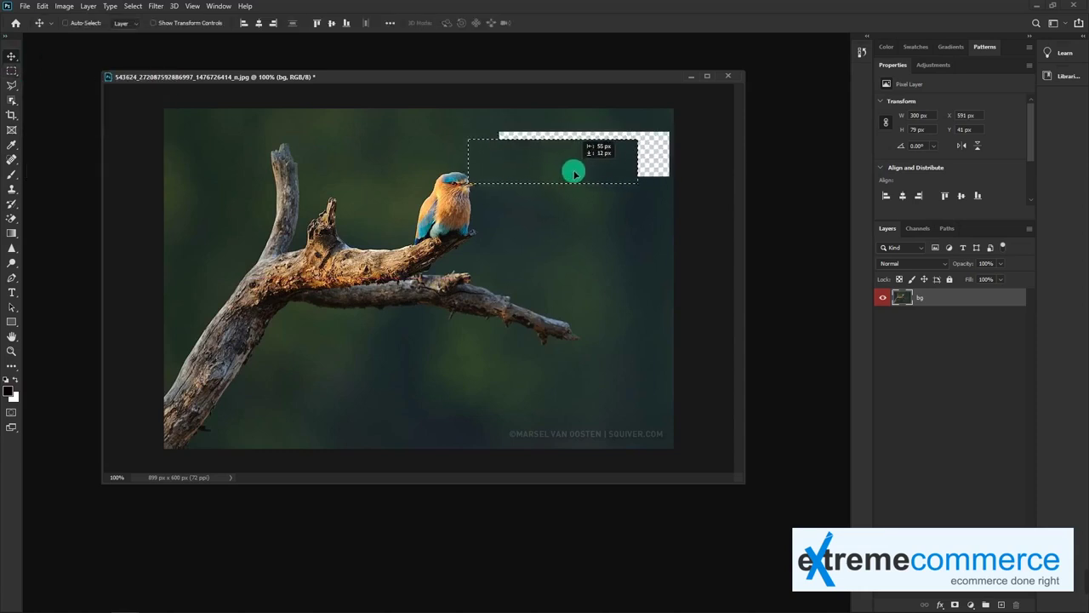
{"action": "left_click_drag", "start_coordinate": [597, 212], "coordinate": [601, 231]}
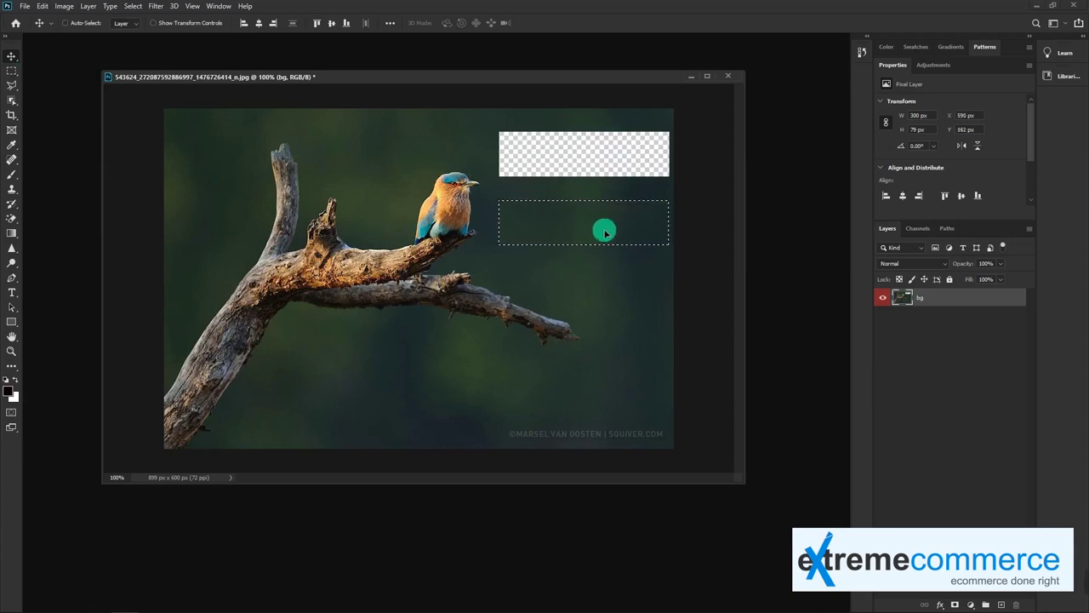
{"action": "key", "text": "ctrl+z"}
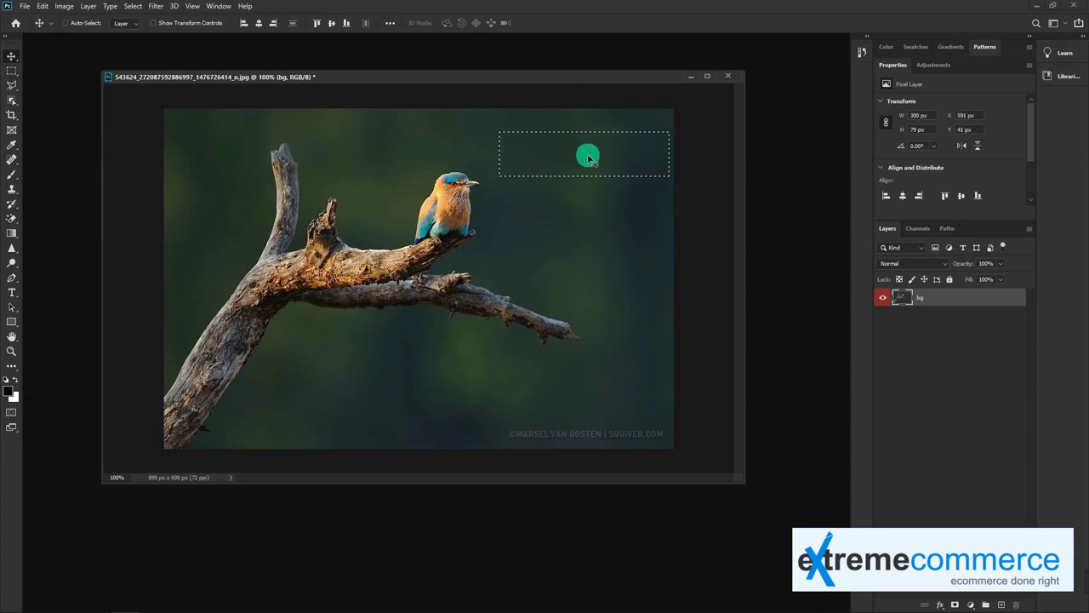
{"action": "mouse_move", "coordinate": [587, 157]}
{"action": "left_mouse_down"}
{"action": "mouse_move", "coordinate": [391, 122]}
{"action": "mouse_move", "coordinate": [384, 131]}
{"action": "mouse_move", "coordinate": [411, 136]}
{"action": "left_mouse_up"}
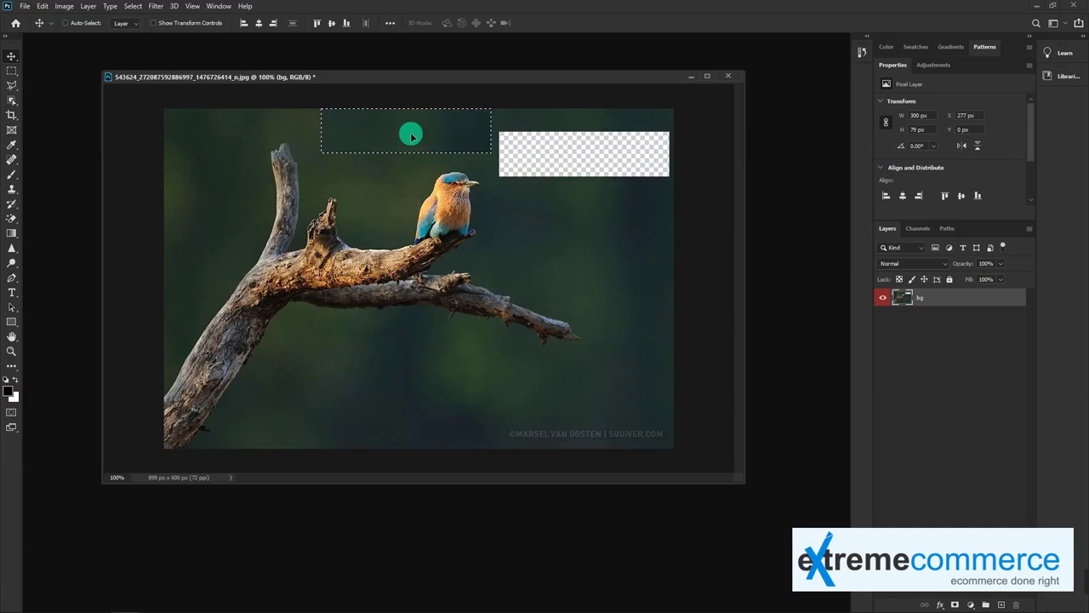
{"action": "key", "text": "ctrl+z"}
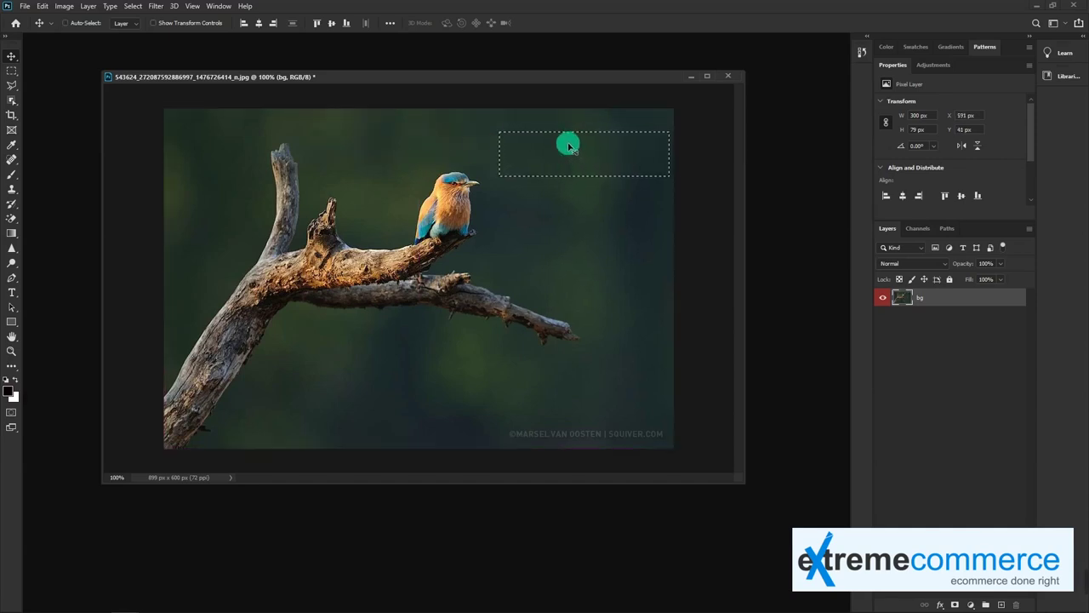
{"action": "left_click", "coordinate": [10, 69]}
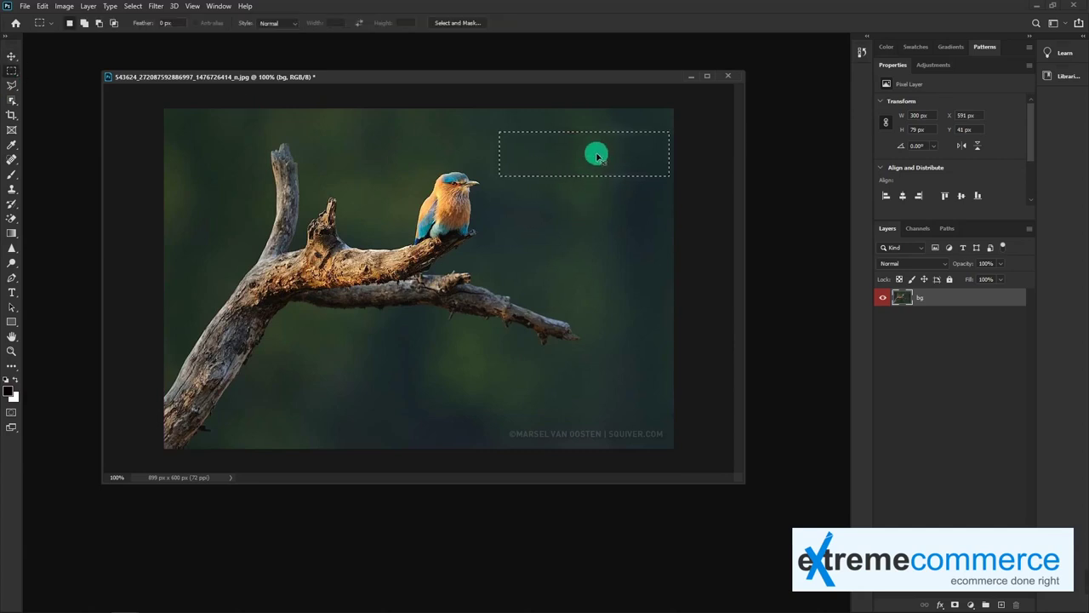
{"action": "left_click_drag", "start_coordinate": [622, 143], "coordinate": [669, 223]}
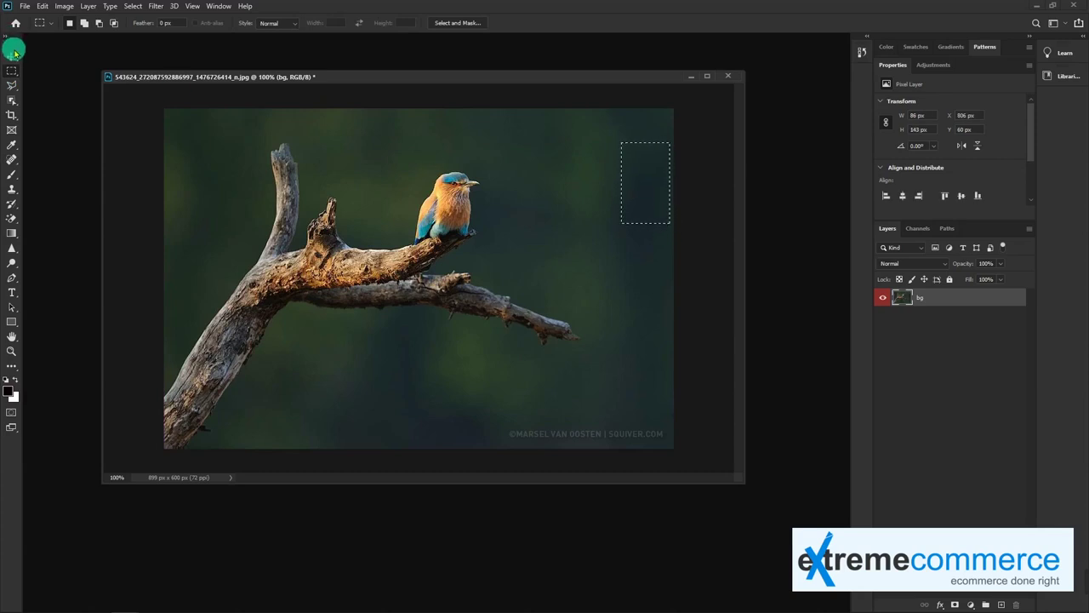
- Browse the tool presets and selection shape options, then choose the Elliptical Marquee
{"action": "left_click", "coordinate": [47, 25]}
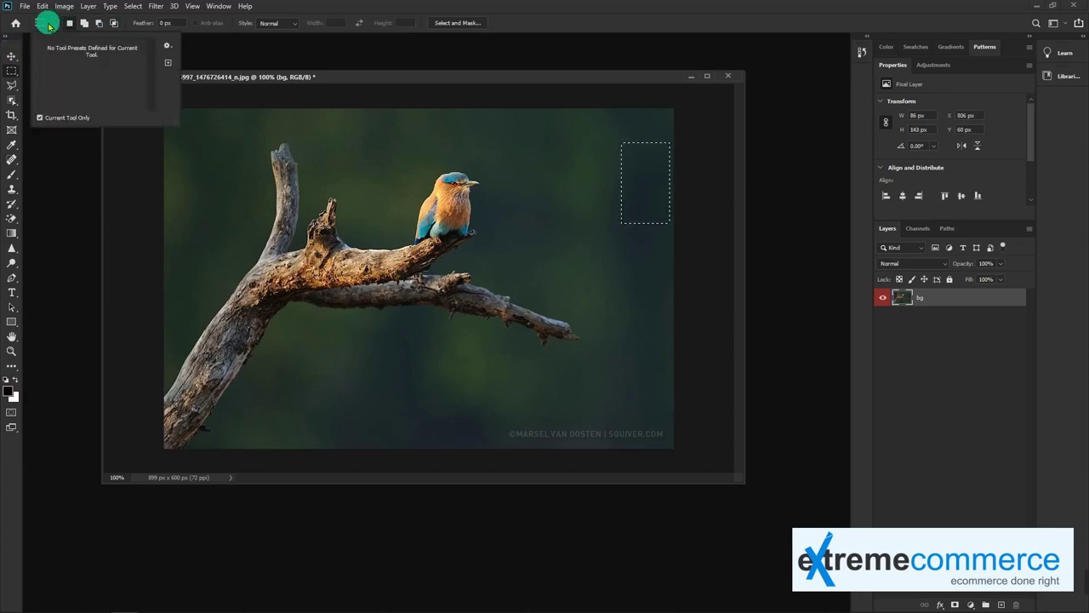
{"action": "left_click", "coordinate": [47, 25]}
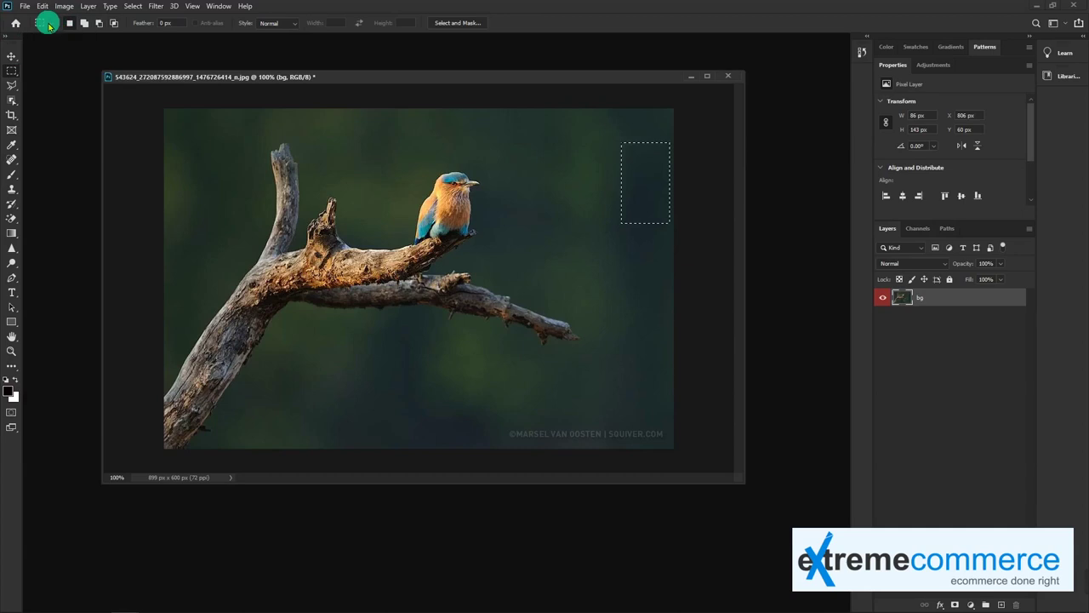
{"action": "right_click", "coordinate": [12, 69]}
{"action": "left_click", "coordinate": [12, 70]}
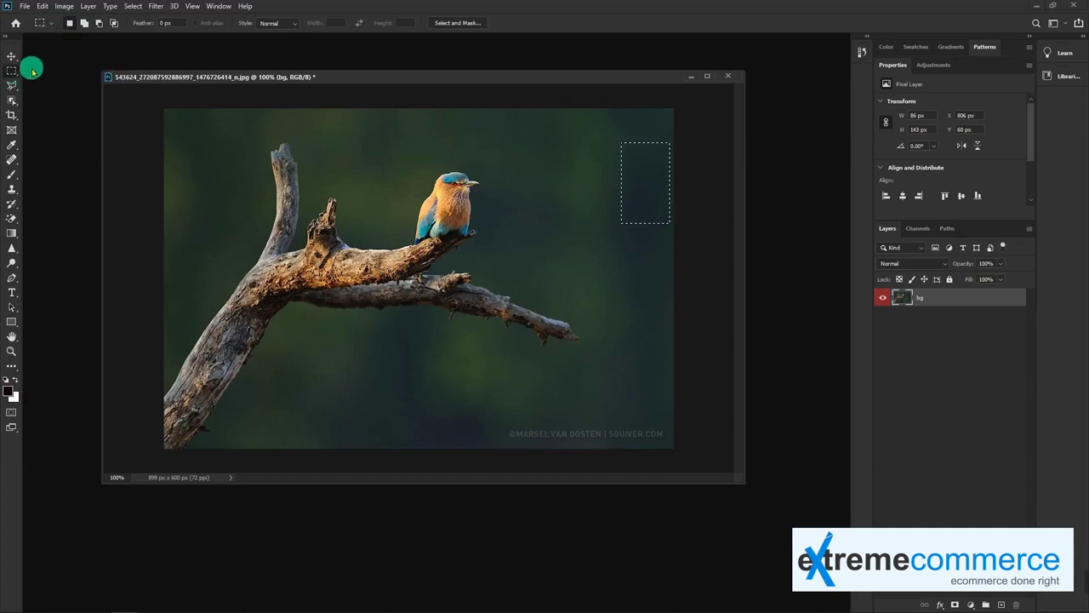
{"action": "left_click", "coordinate": [15, 64]}
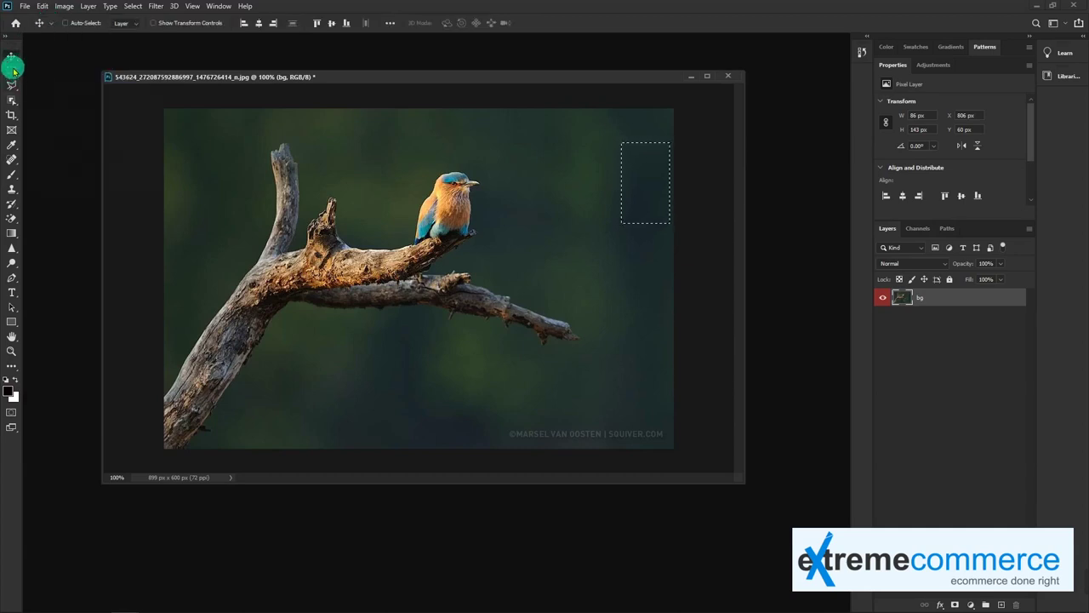
{"action": "right_click", "coordinate": [13, 70]}
{"action": "left_click", "coordinate": [54, 81]}
- Draw an oval selection right of the bird, then clear it by clicking the canvas
{"action": "left_click_drag", "start_coordinate": [499, 154], "coordinate": [565, 187]}
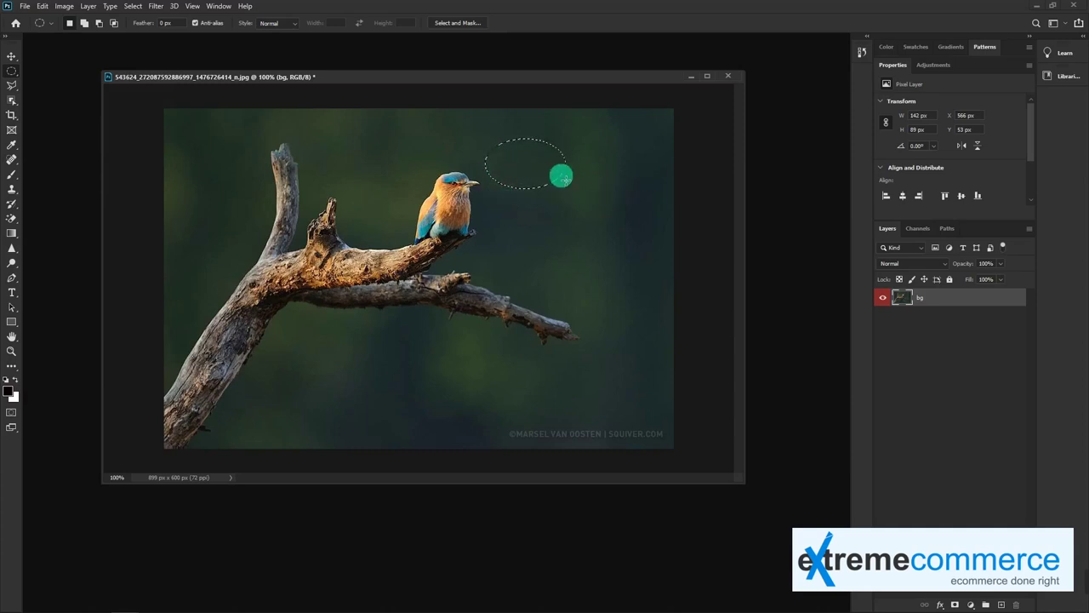
{"action": "left_click", "coordinate": [593, 219]}
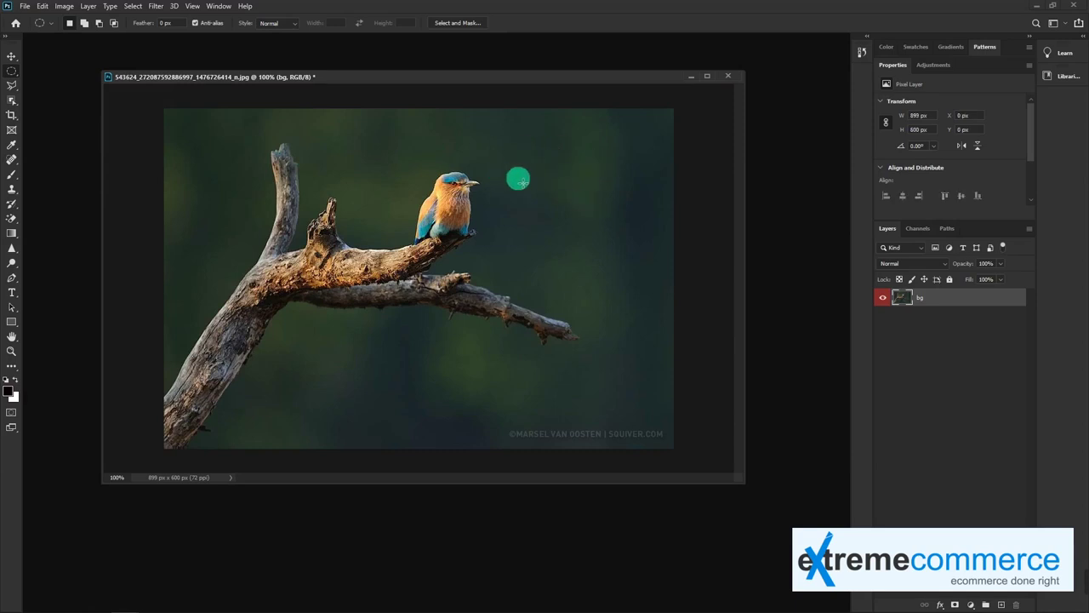
{"action": "left_click", "coordinate": [12, 75]}
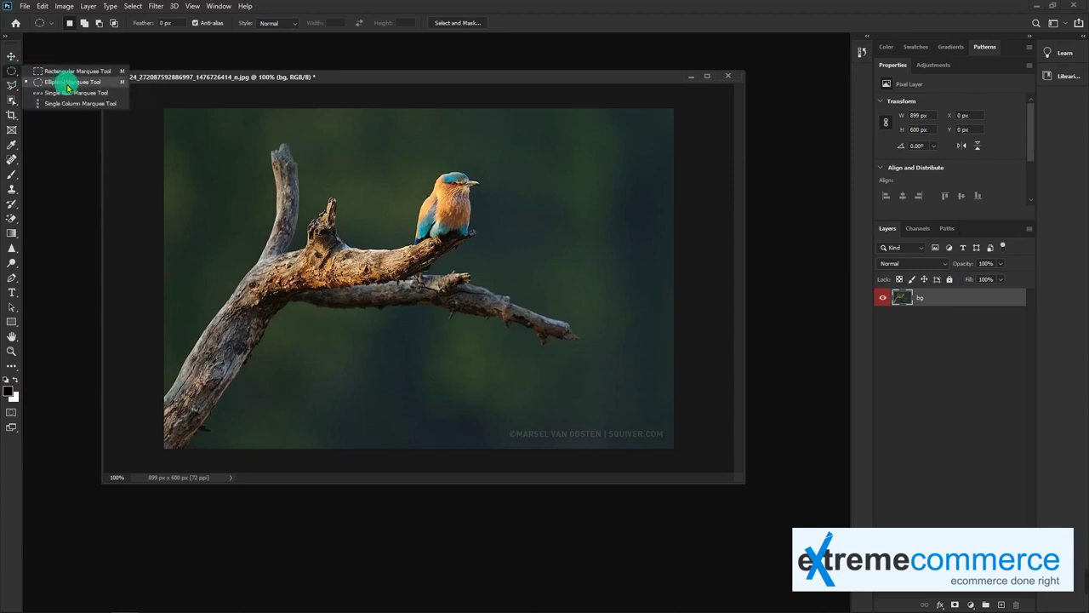
{"action": "left_click", "coordinate": [68, 85]}
{"action": "mouse_move", "coordinate": [509, 128]}
{"action": "left_mouse_down"}
{"action": "mouse_move", "coordinate": [604, 173]}
{"action": "mouse_move", "coordinate": [635, 227]}
{"action": "mouse_move", "coordinate": [582, 243]}
{"action": "mouse_move", "coordinate": [641, 214]}
{"action": "mouse_move", "coordinate": [593, 230]}
{"action": "mouse_move", "coordinate": [567, 173]}
{"action": "mouse_move", "coordinate": [642, 275]}
{"action": "mouse_move", "coordinate": [584, 202]}
{"action": "mouse_move", "coordinate": [564, 204]}
{"action": "mouse_move", "coordinate": [584, 250]}
{"action": "mouse_move", "coordinate": [646, 316]}
{"action": "mouse_move", "coordinate": [605, 255]}
{"action": "mouse_move", "coordinate": [624, 278]}
{"action": "mouse_move", "coordinate": [615, 273]}
{"action": "left_mouse_up"}
{"action": "right_click", "coordinate": [12, 70]}
{"action": "left_click", "coordinate": [47, 67]}
{"action": "left_click", "coordinate": [572, 223]}
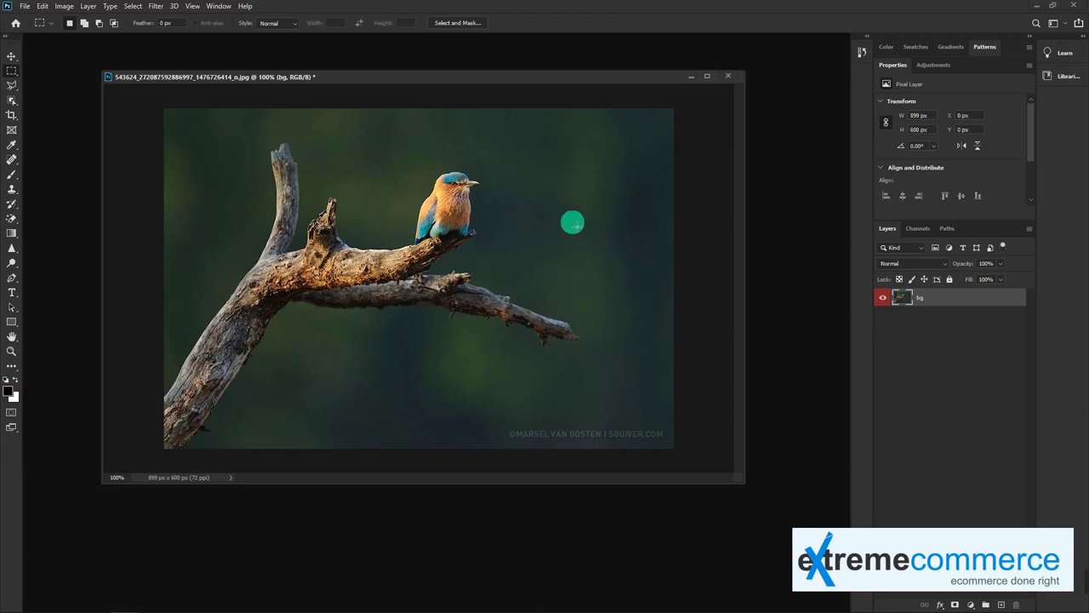
{"action": "right_click", "coordinate": [11, 70]}
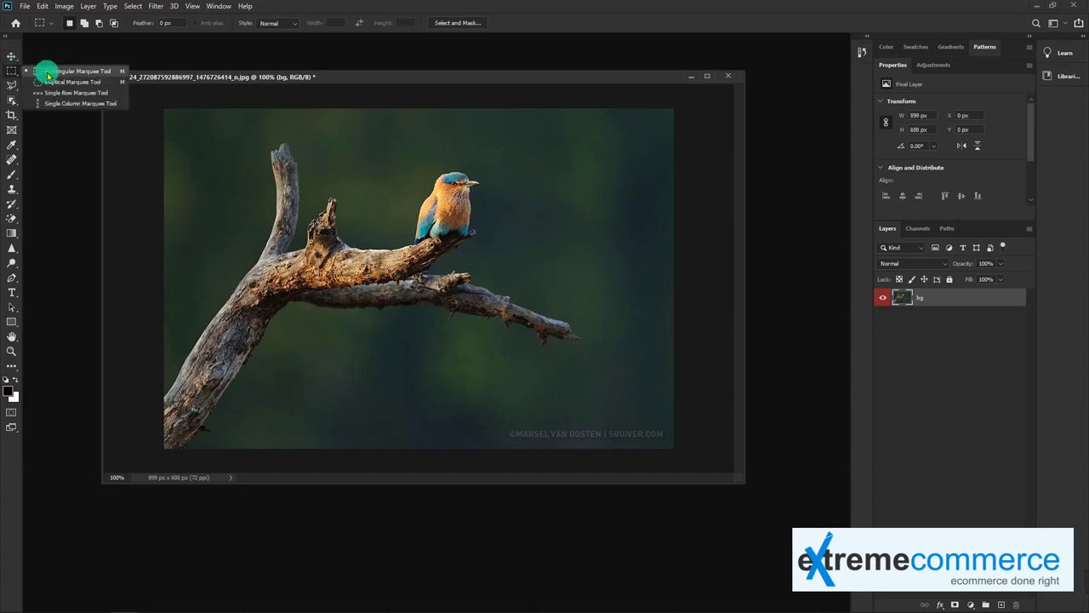
{"action": "left_click", "coordinate": [47, 75]}
{"action": "left_click_drag", "start_coordinate": [513, 134], "coordinate": [579, 212]}
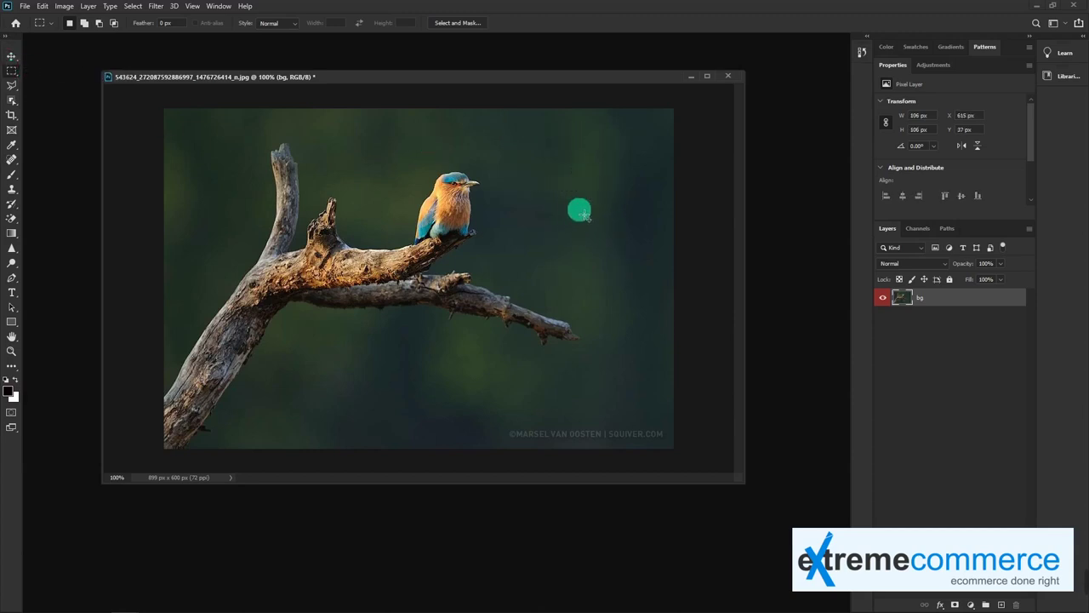
{"action": "right_click", "coordinate": [11, 70]}
{"action": "left_click", "coordinate": [47, 88]}
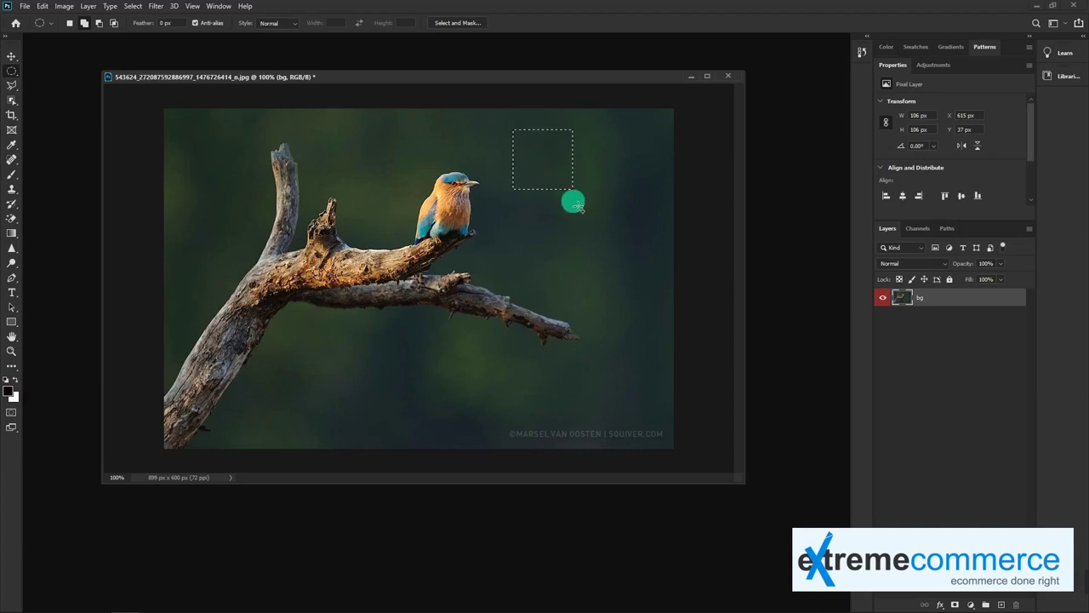
{"action": "mouse_move", "coordinate": [553, 170]}
{"action": "left_mouse_down"}
{"action": "mouse_move", "coordinate": [631, 269]}
{"action": "mouse_move", "coordinate": [637, 235]}
{"action": "mouse_move", "coordinate": [647, 260]}
{"action": "mouse_move", "coordinate": [642, 253]}
{"action": "left_mouse_up"}
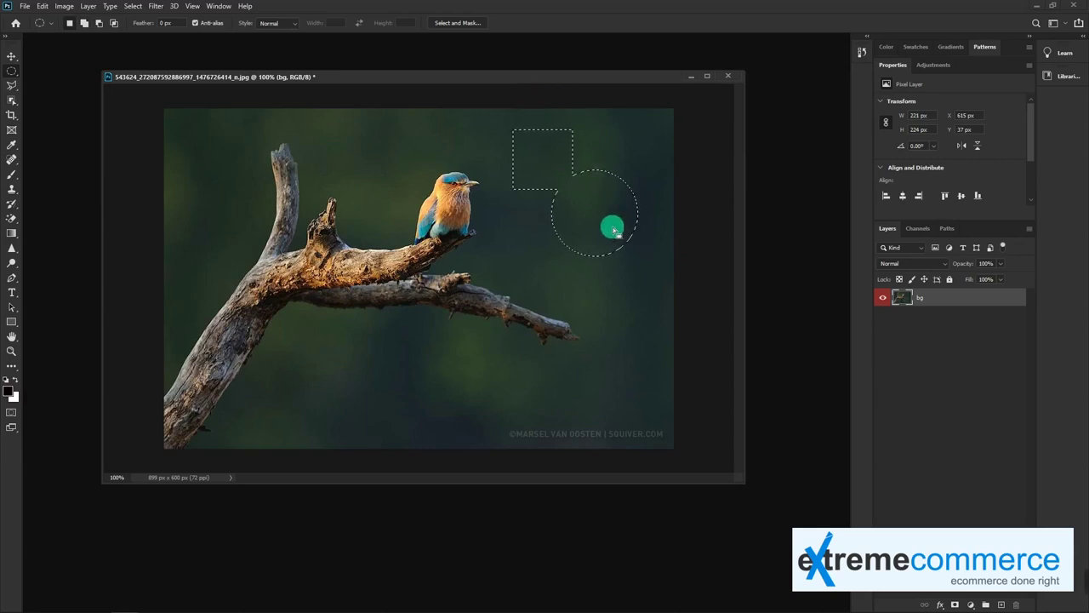
{"action": "key", "text": "ctrl+d"}
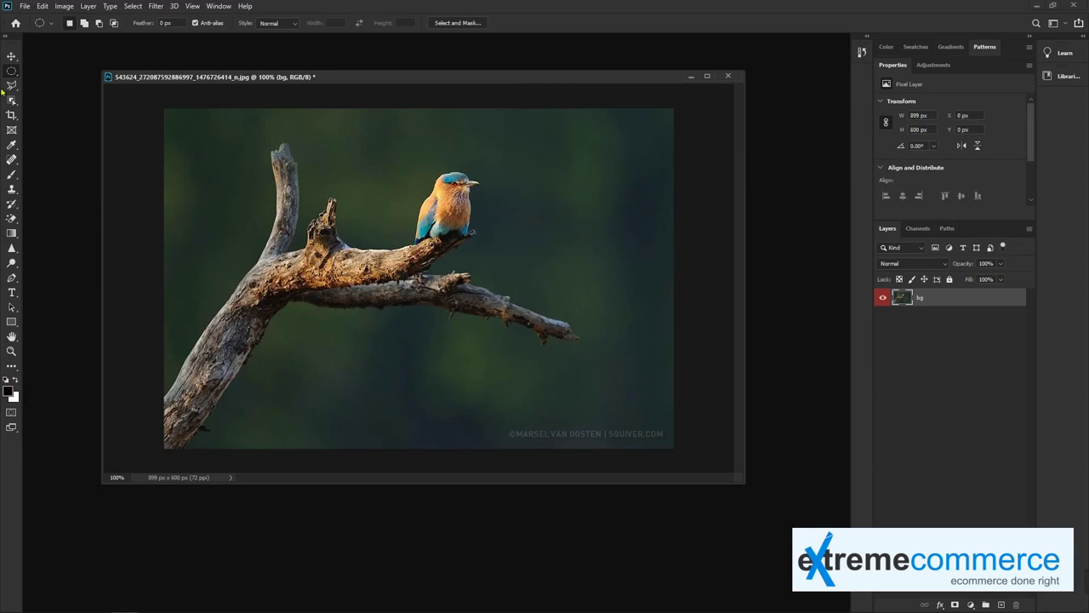
{"action": "left_click_drag", "start_coordinate": [13, 70], "coordinate": [51, 73]}
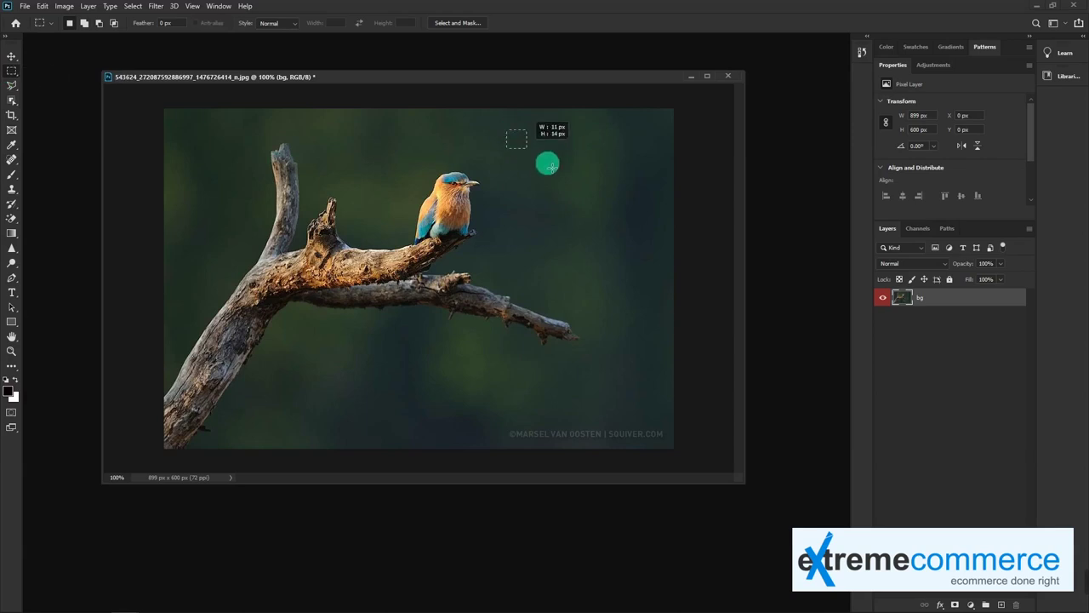
{"action": "left_click_drag", "start_coordinate": [547, 165], "coordinate": [660, 253]}
{"action": "left_click", "coordinate": [83, 23]}
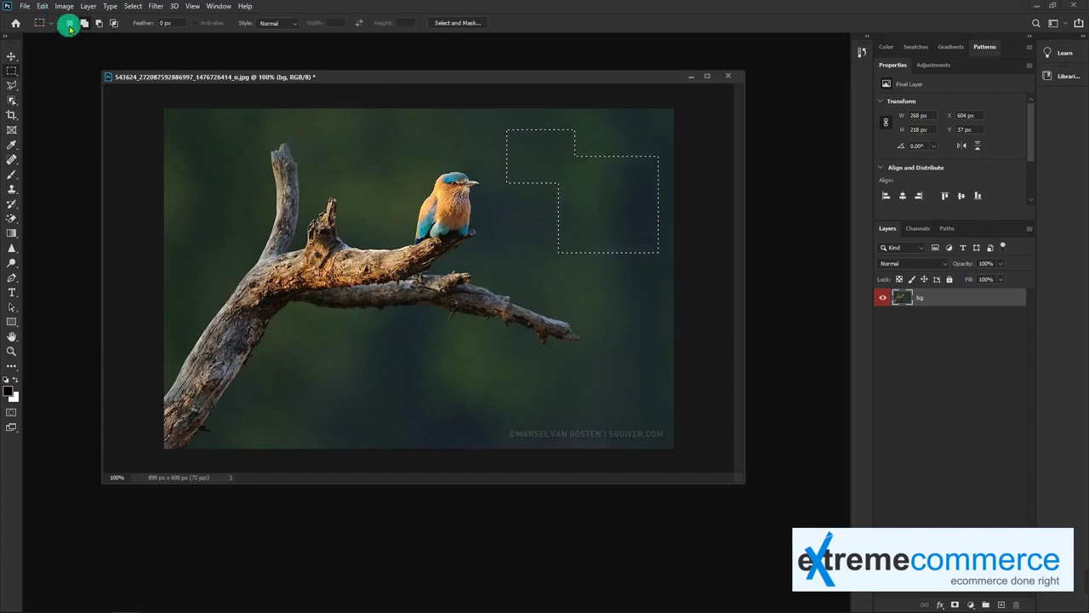
{"action": "mouse_move", "coordinate": [533, 174]}
{"action": "left_mouse_down"}
{"action": "mouse_move", "coordinate": [518, 173]}
{"action": "mouse_move", "coordinate": [550, 175]}
{"action": "mouse_move", "coordinate": [530, 178]}
{"action": "left_mouse_up"}
{"action": "key", "text": "v"}
{"action": "key", "text": "ctrl+z"}
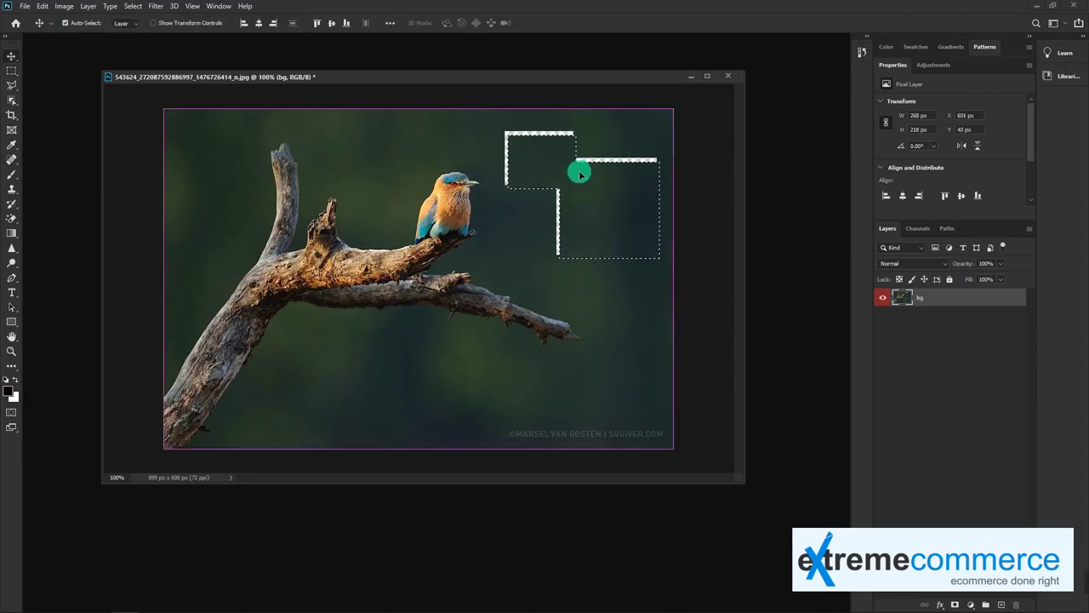
{"action": "key", "text": "m"}
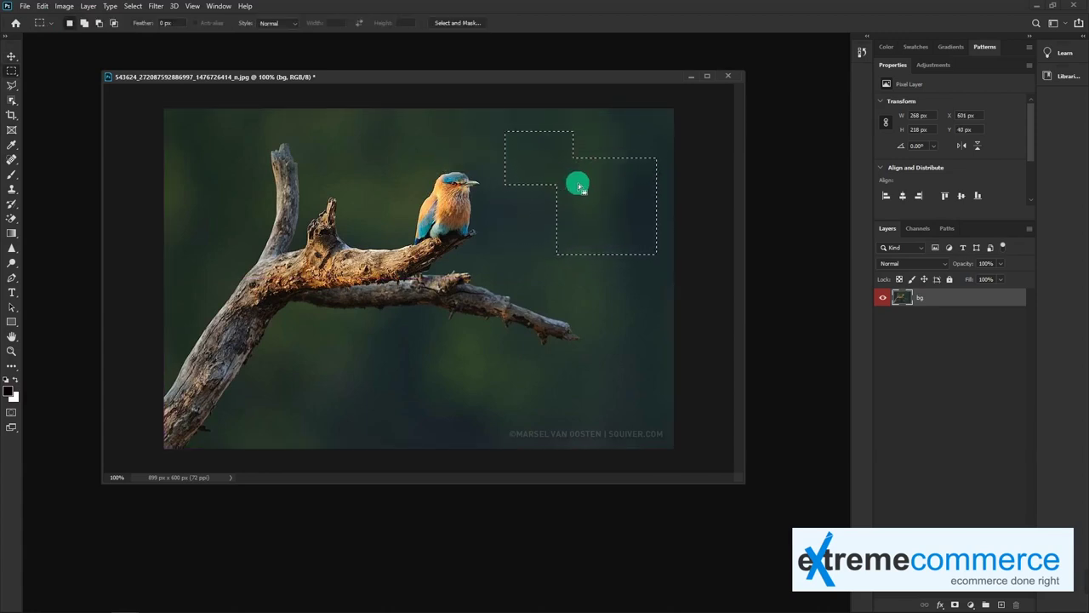
{"action": "left_click_drag", "start_coordinate": [613, 198], "coordinate": [570, 188]}
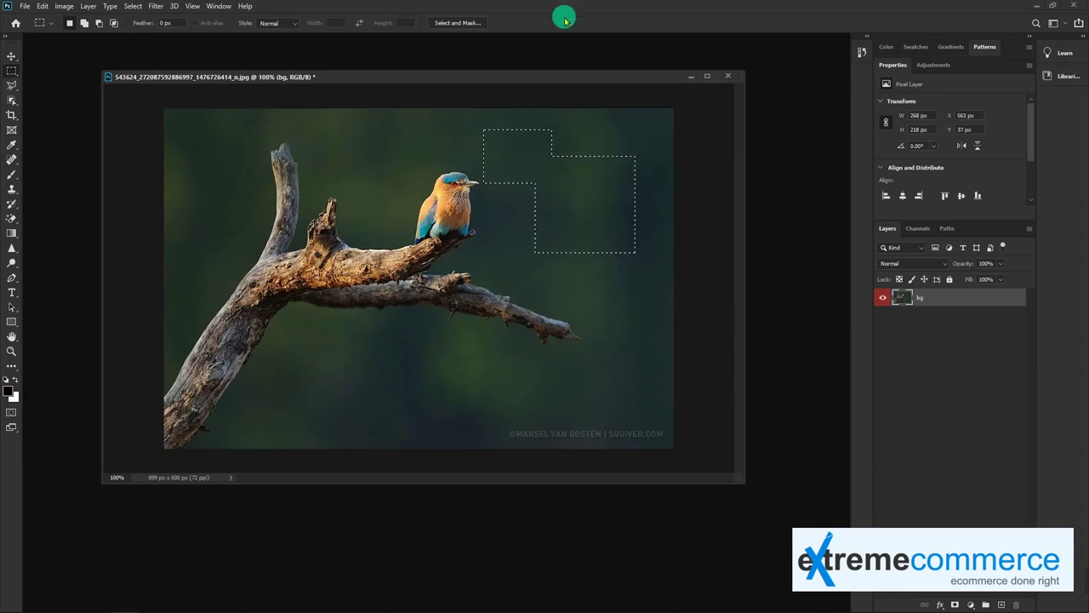
{"action": "left_click", "coordinate": [605, 195]}
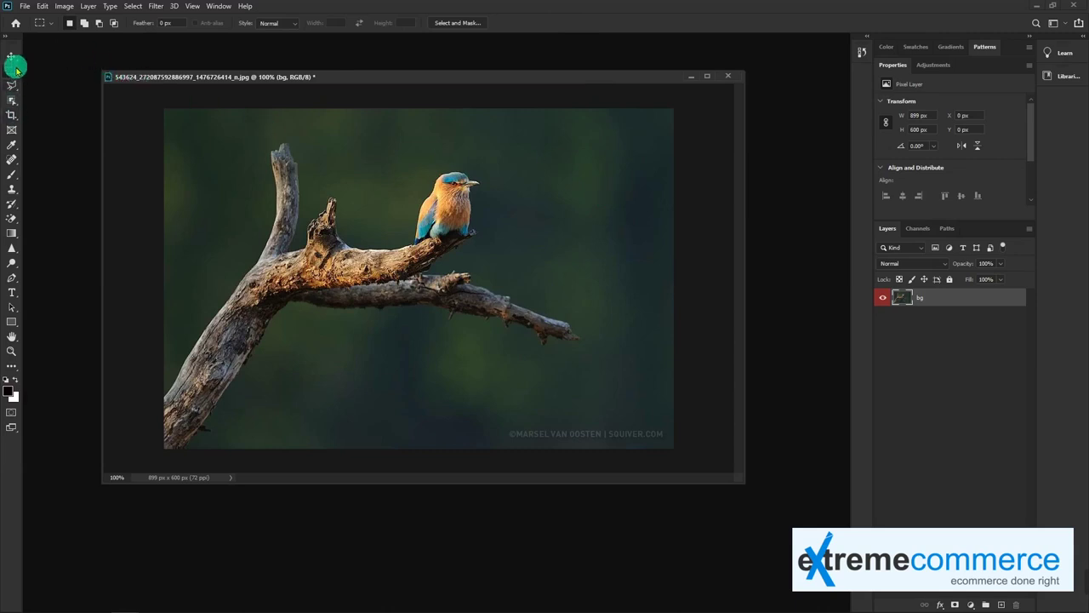
- Draw a wide, short rectangular marquee selection in the background beside the bird's head
{"action": "left_click_drag", "start_coordinate": [538, 129], "coordinate": [633, 212]}
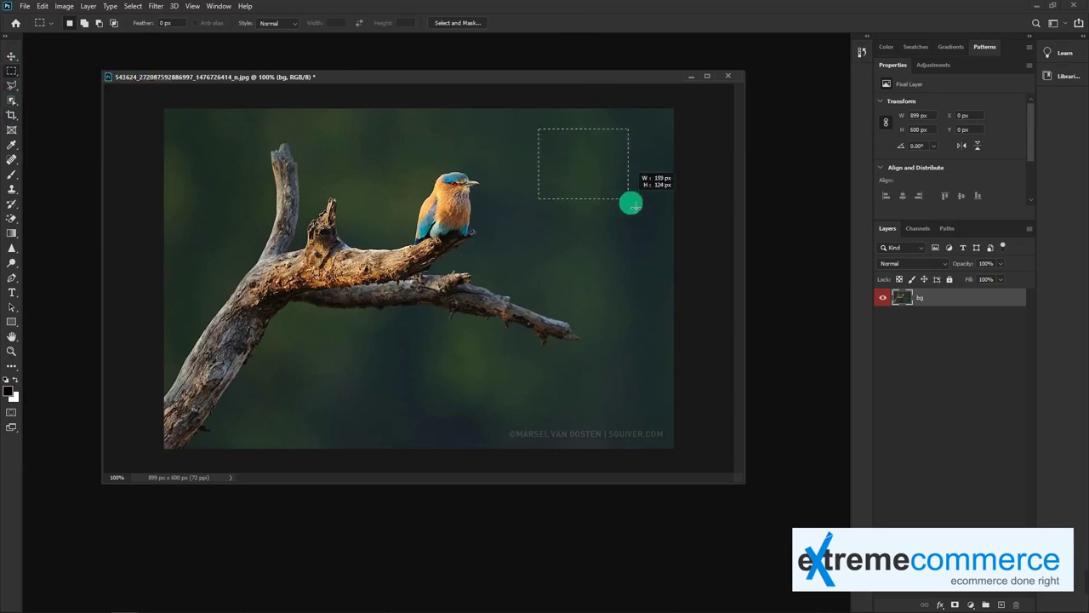
{"action": "left_click", "coordinate": [552, 192]}
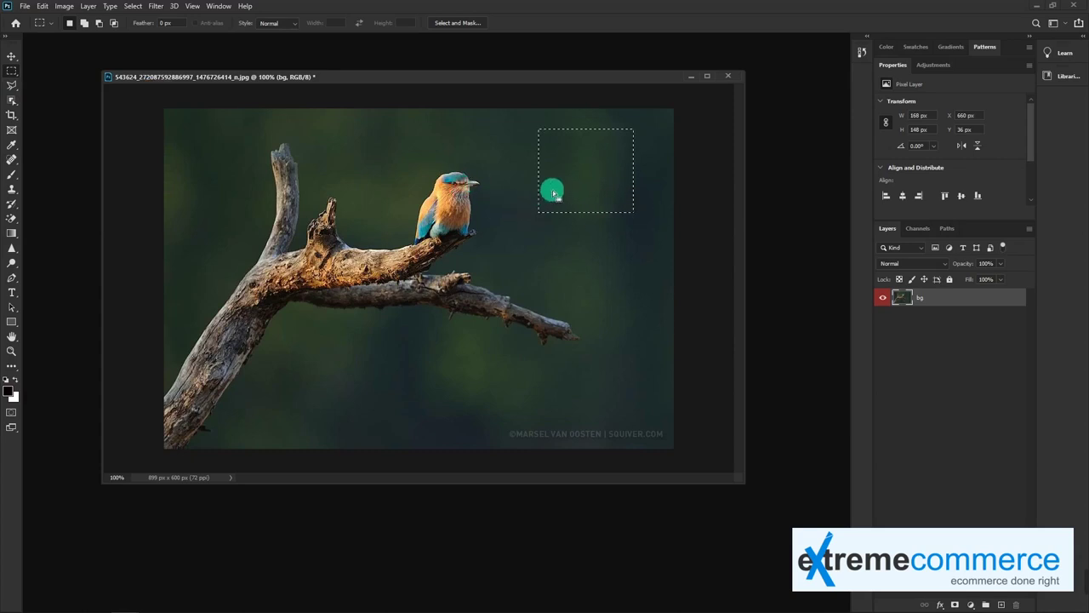
{"action": "left_click_drag", "start_coordinate": [471, 153], "coordinate": [614, 212]}
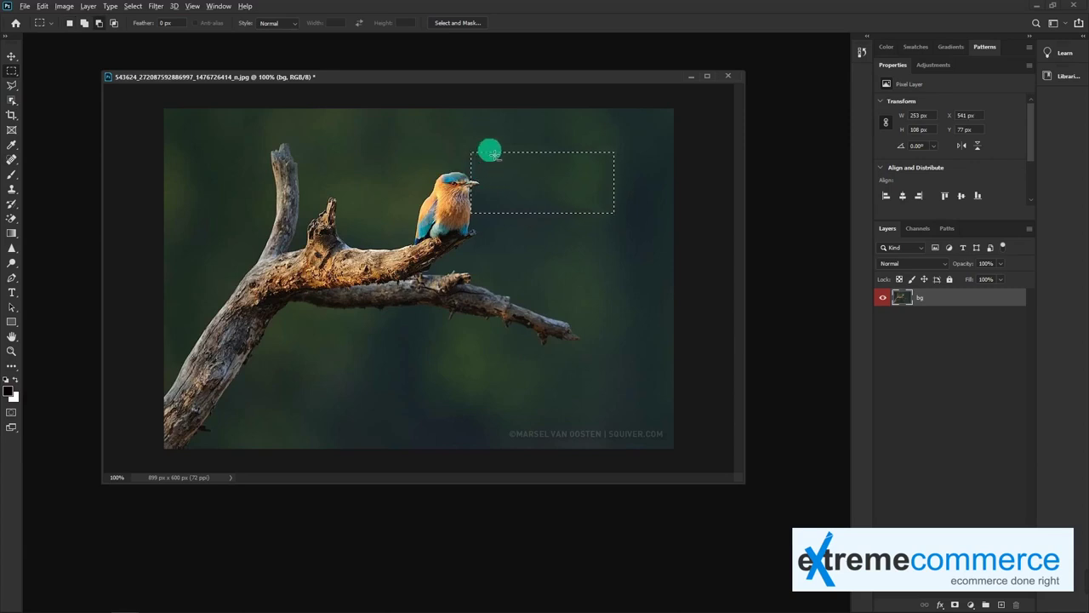
{"action": "left_click_drag", "start_coordinate": [477, 183], "coordinate": [486, 197]}
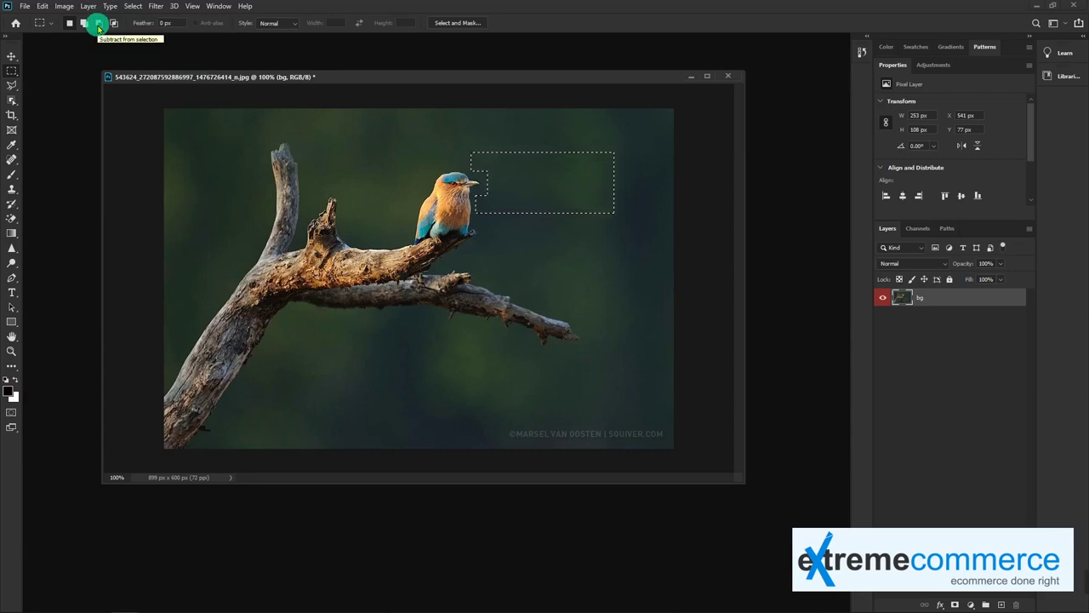
- Subtract the right side and lower-right corner to give the selection a stepped shape
{"action": "left_click", "coordinate": [99, 24]}
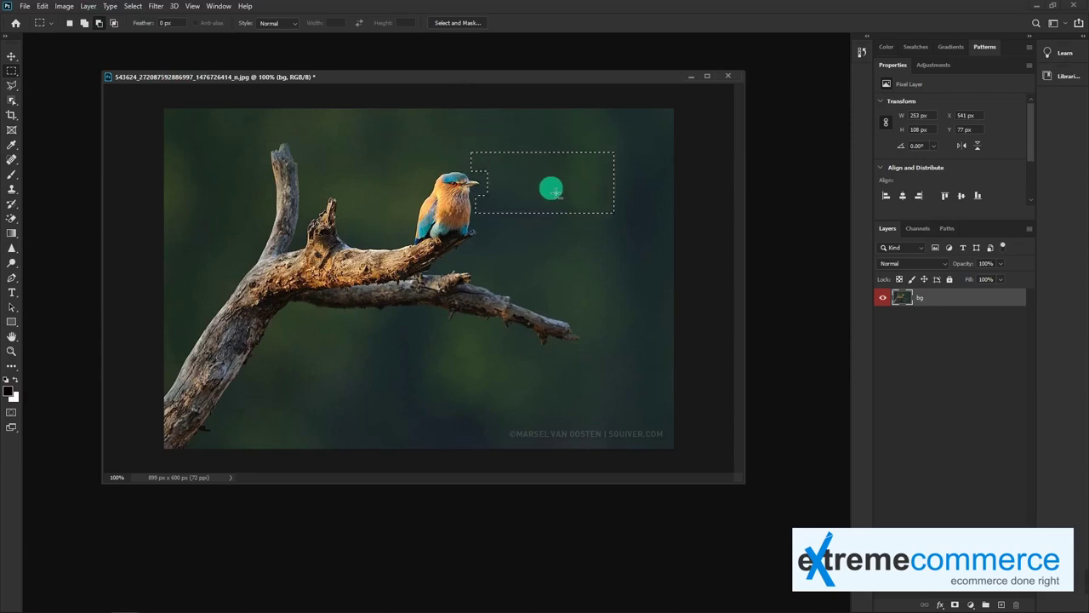
{"action": "left_click_drag", "start_coordinate": [587, 134], "coordinate": [640, 242]}
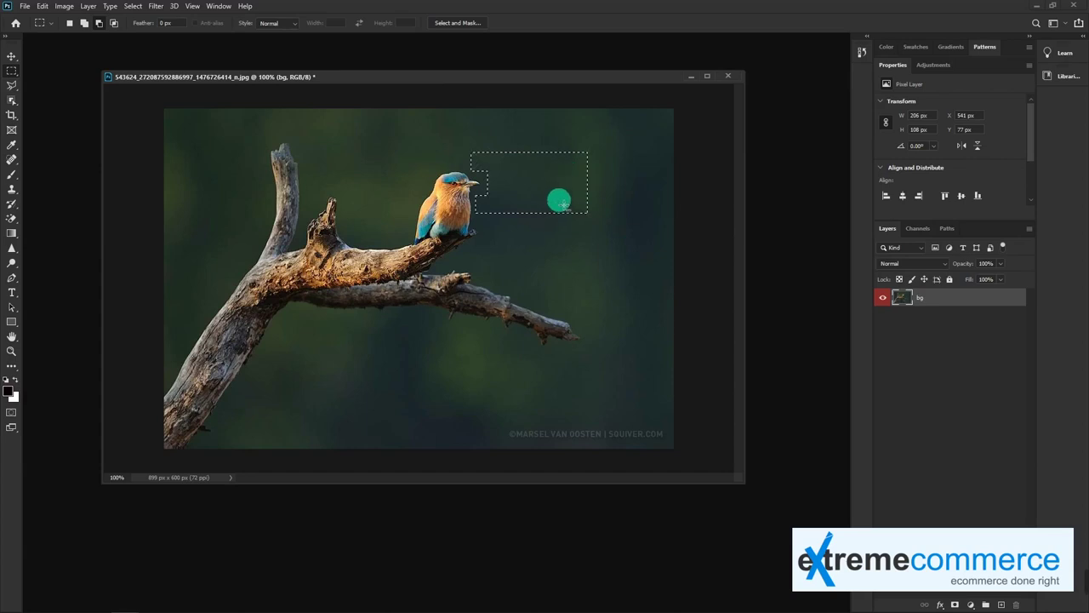
{"action": "left_click_drag", "start_coordinate": [534, 194], "coordinate": [587, 256]}
{"action": "left_click_drag", "start_coordinate": [580, 143], "coordinate": [644, 235]}
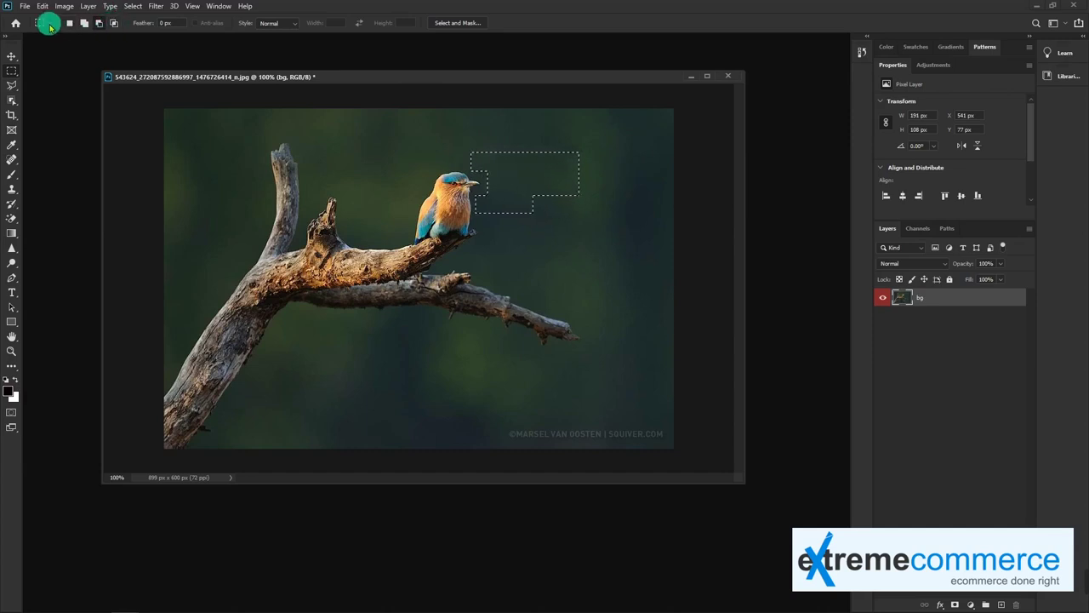
{"action": "left_click", "coordinate": [10, 70]}
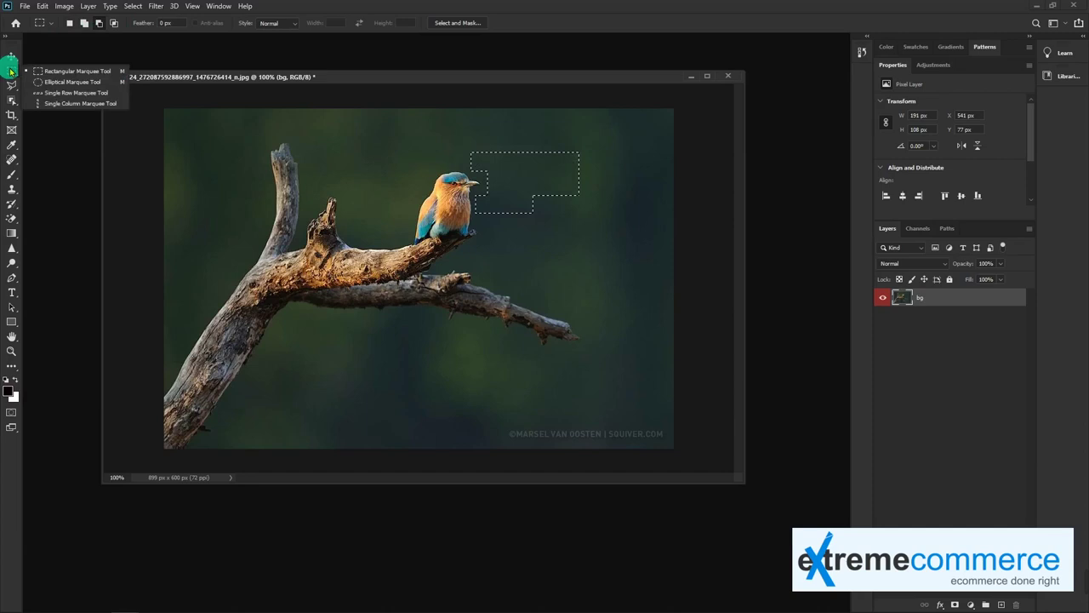
- Select a single-pixel row and drag it right, then back, with the Move tool
{"action": "left_click_drag", "start_coordinate": [10, 70], "coordinate": [82, 95]}
{"action": "left_click", "coordinate": [233, 135]}
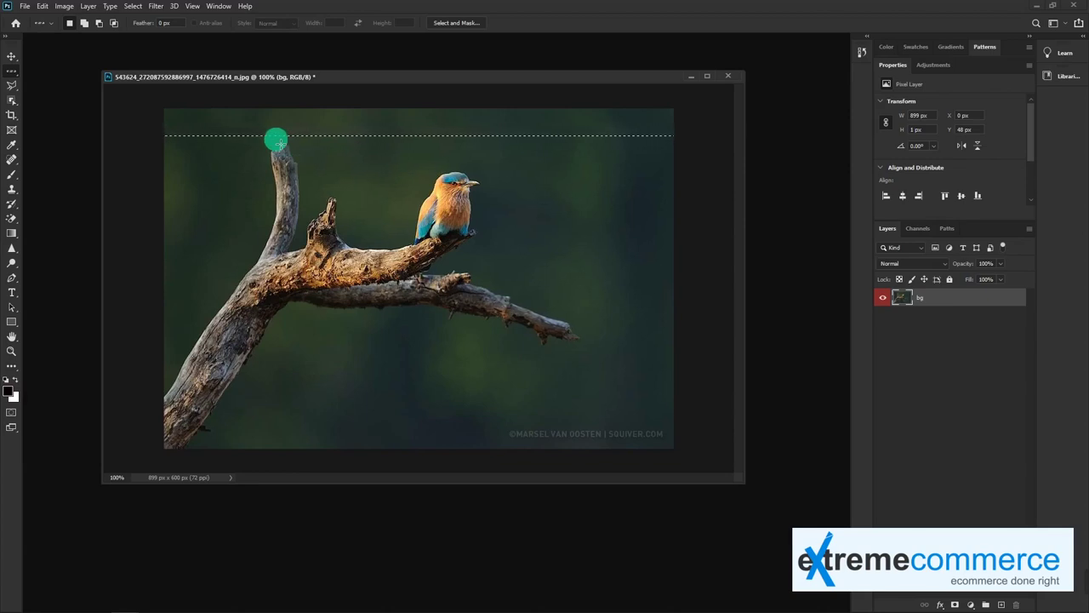
{"action": "key", "text": "v"}
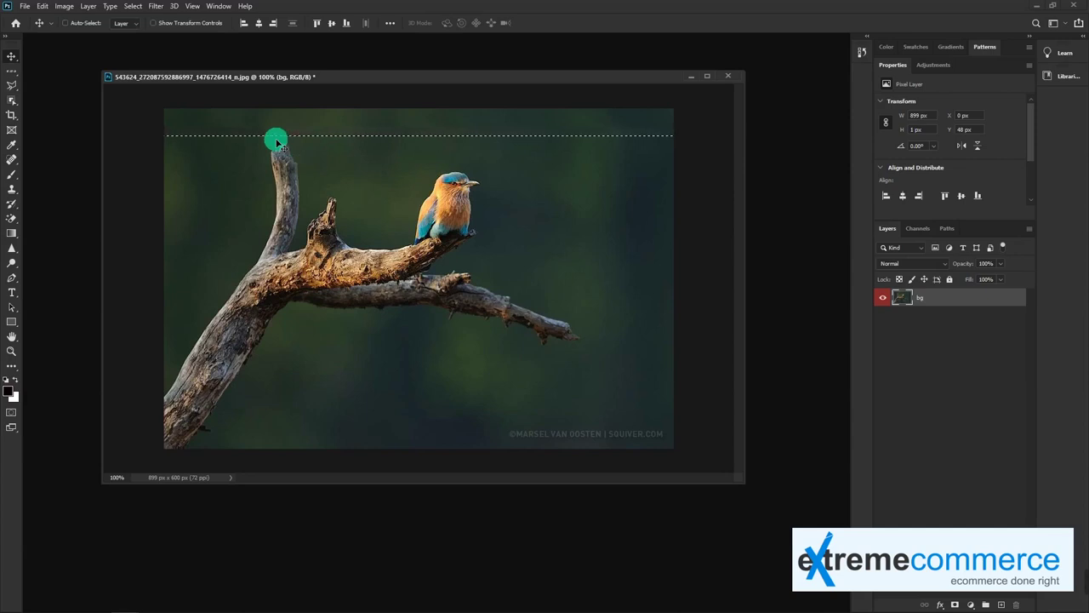
{"action": "left_click_drag", "start_coordinate": [278, 140], "coordinate": [647, 143]}
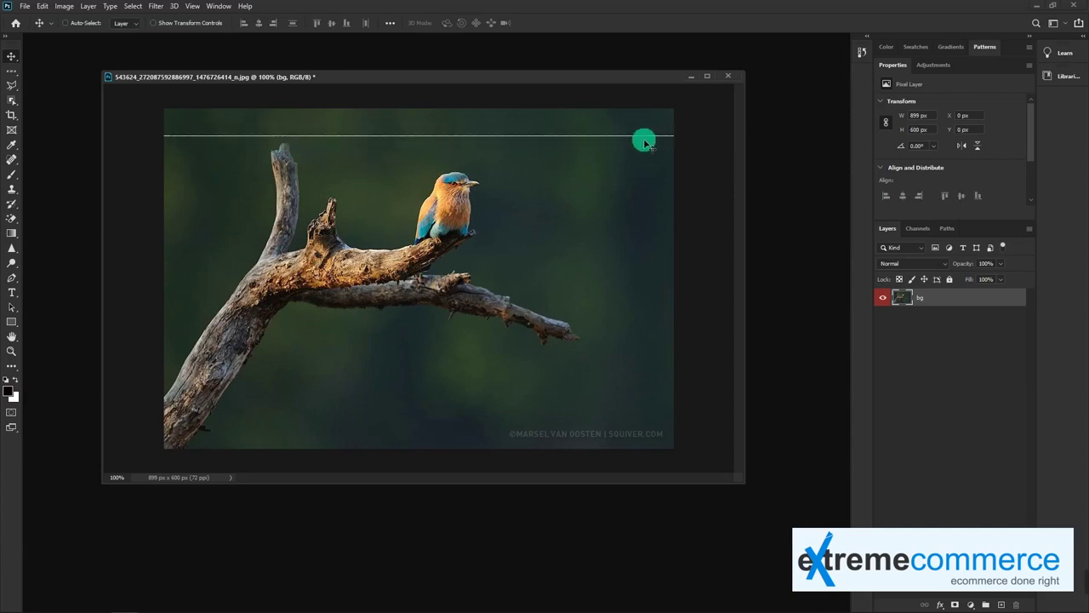
{"action": "left_click_drag", "start_coordinate": [644, 143], "coordinate": [547, 133]}
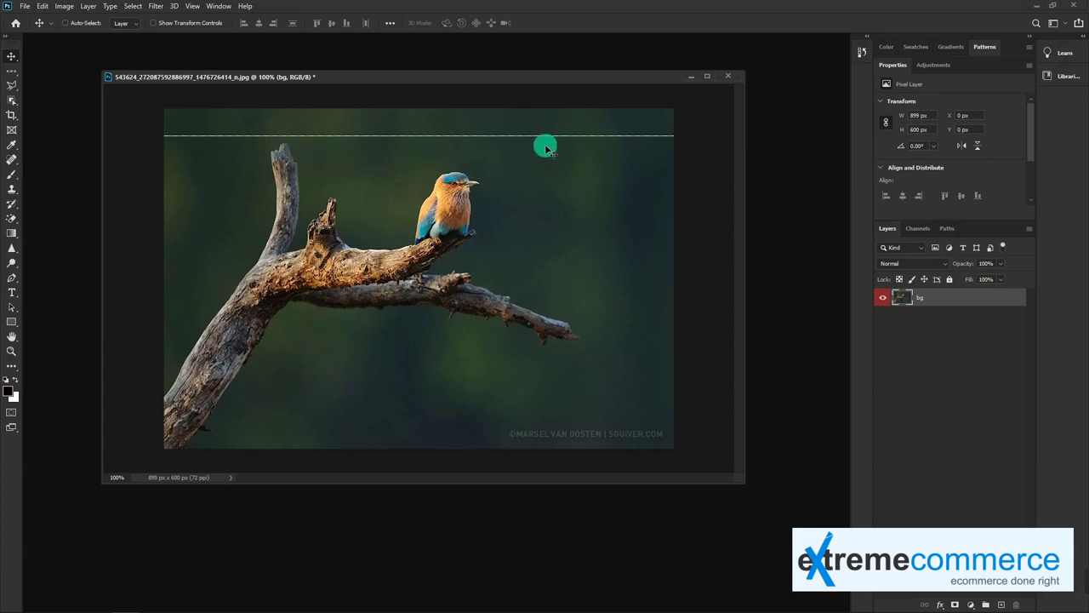
- Select a single-pixel column near the right edge, move it, then clear the selection
{"action": "left_click", "coordinate": [11, 72]}
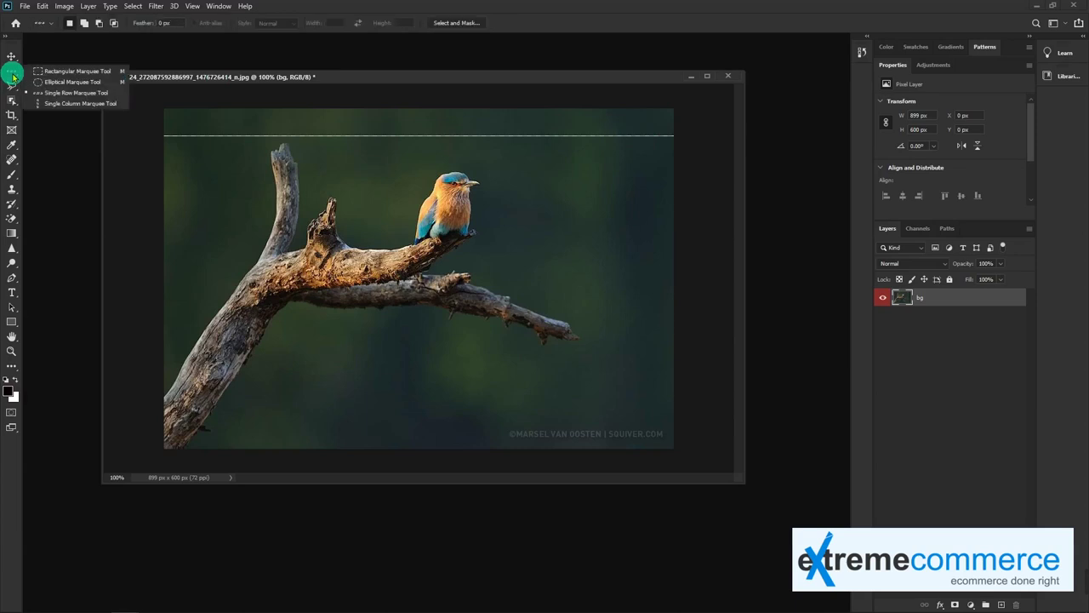
{"action": "left_click", "coordinate": [82, 103]}
{"action": "left_click", "coordinate": [631, 121]}
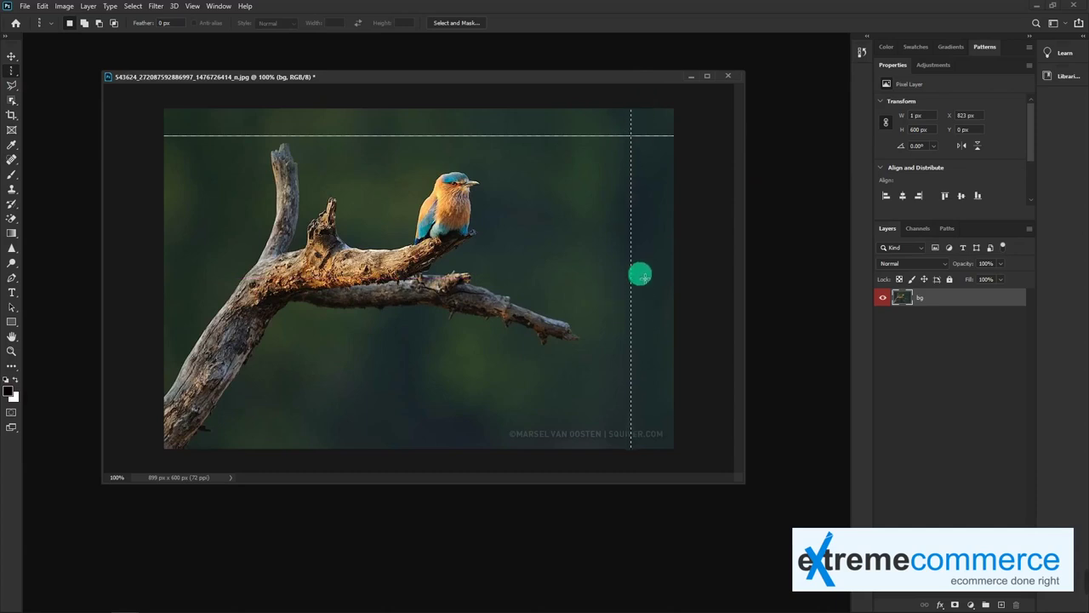
{"action": "key", "text": "v"}
{"action": "left_click", "coordinate": [641, 276]}
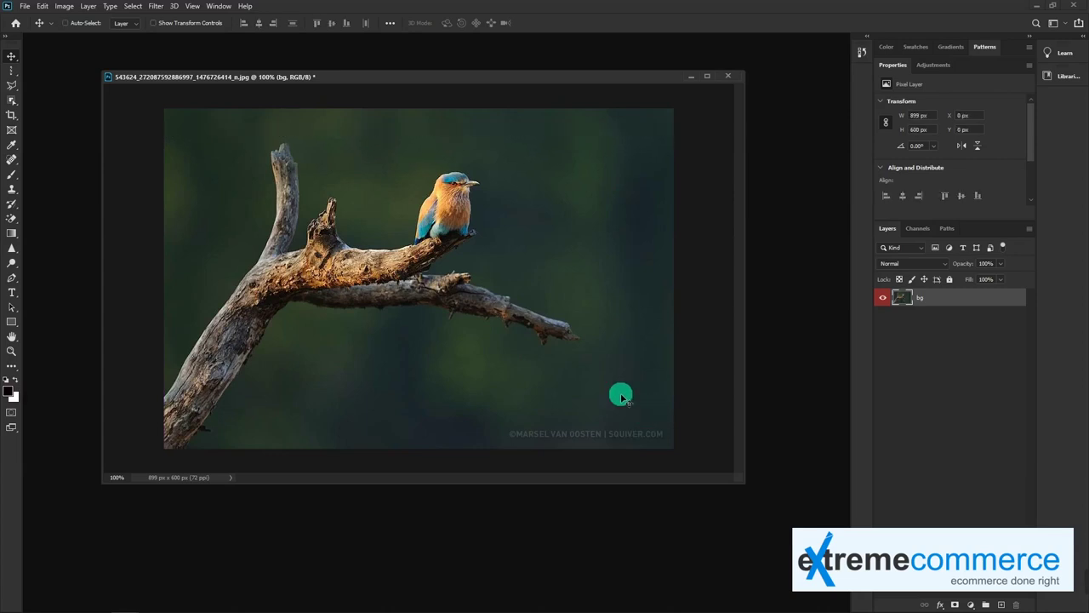
{"action": "left_click", "coordinate": [12, 68]}
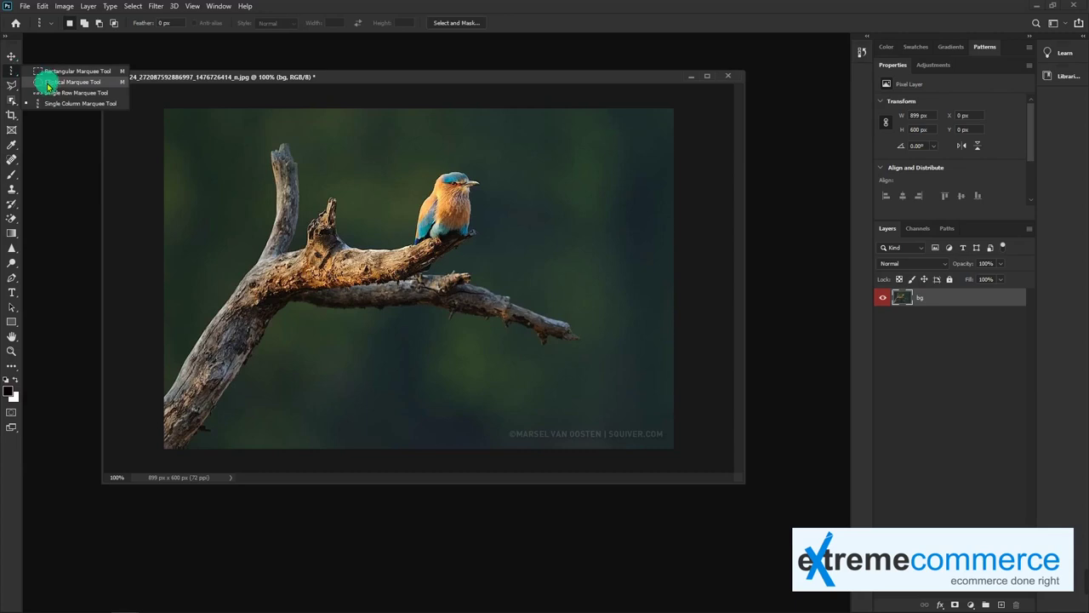
- Switch from the marquee tools to the freehand Lasso Tool
{"action": "left_click", "coordinate": [11, 72]}
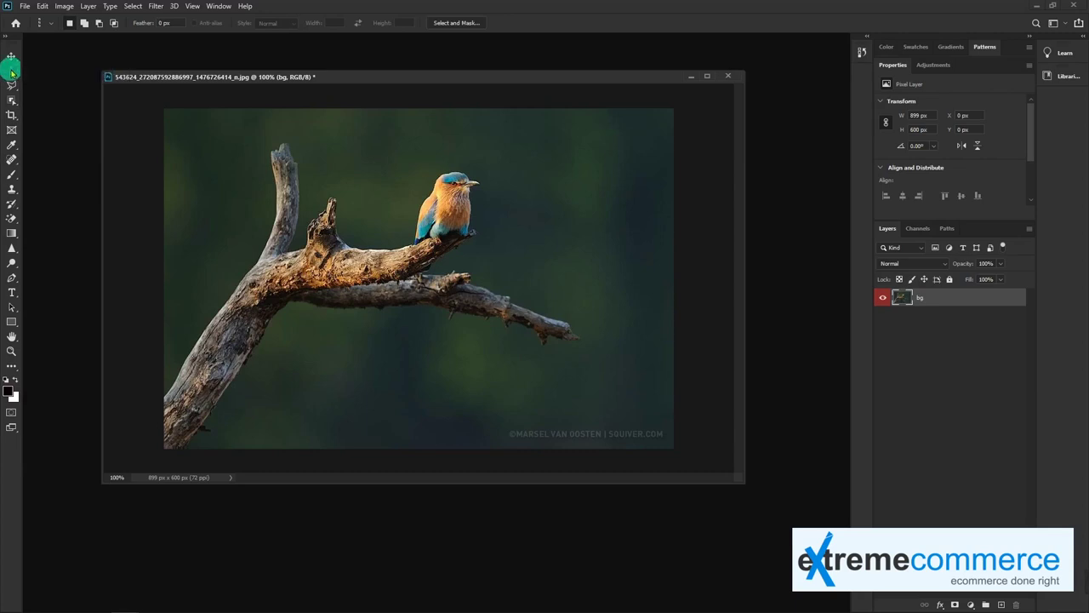
{"action": "left_click", "coordinate": [11, 87]}
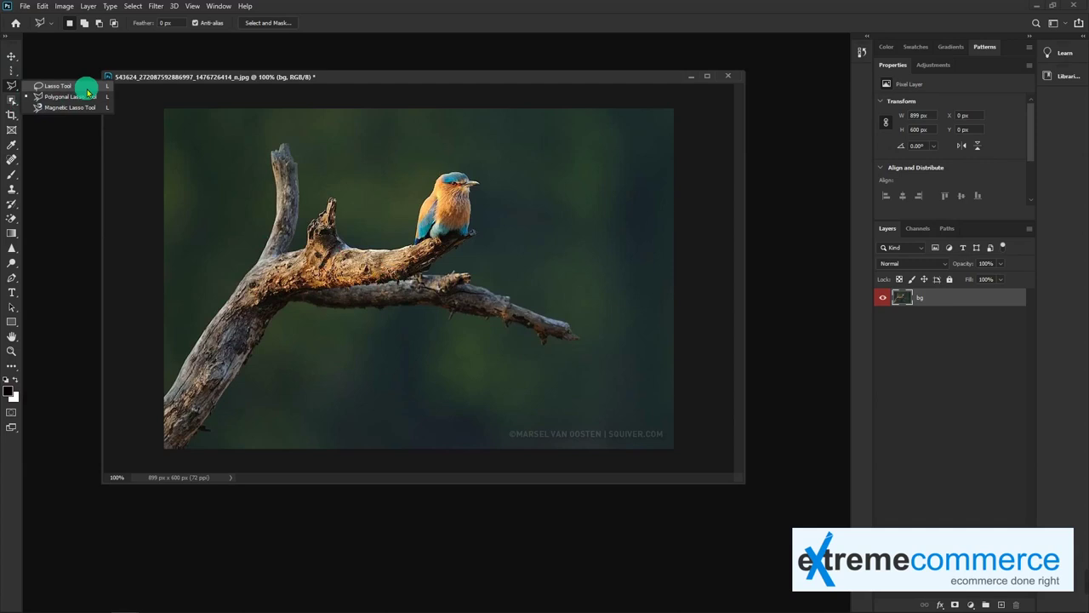
{"action": "left_click", "coordinate": [15, 84]}
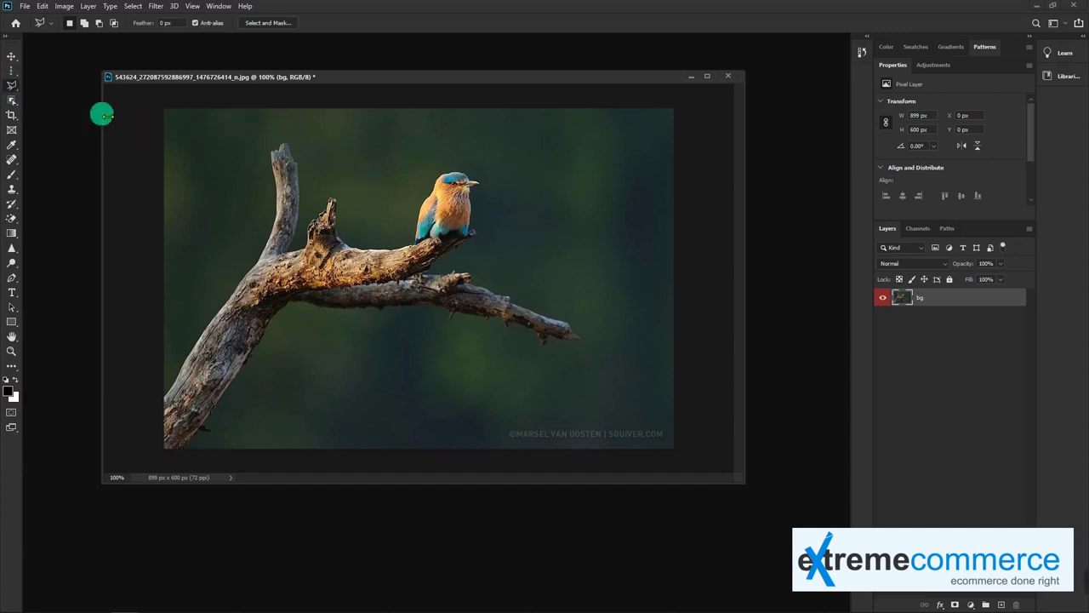
{"action": "right_click", "coordinate": [10, 87]}
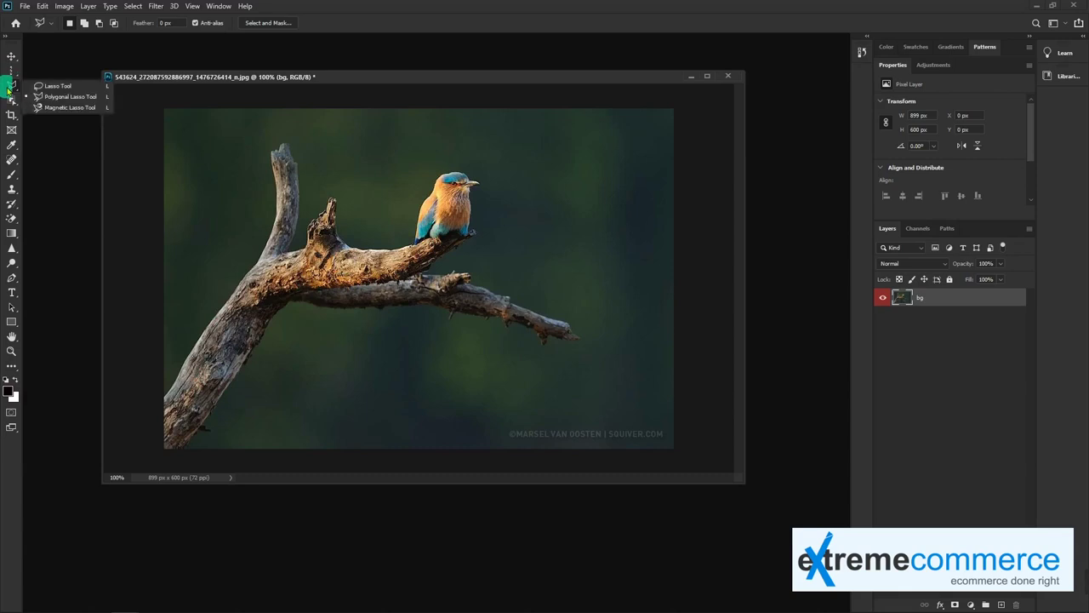
{"action": "left_click_drag", "start_coordinate": [7, 87], "coordinate": [76, 92]}
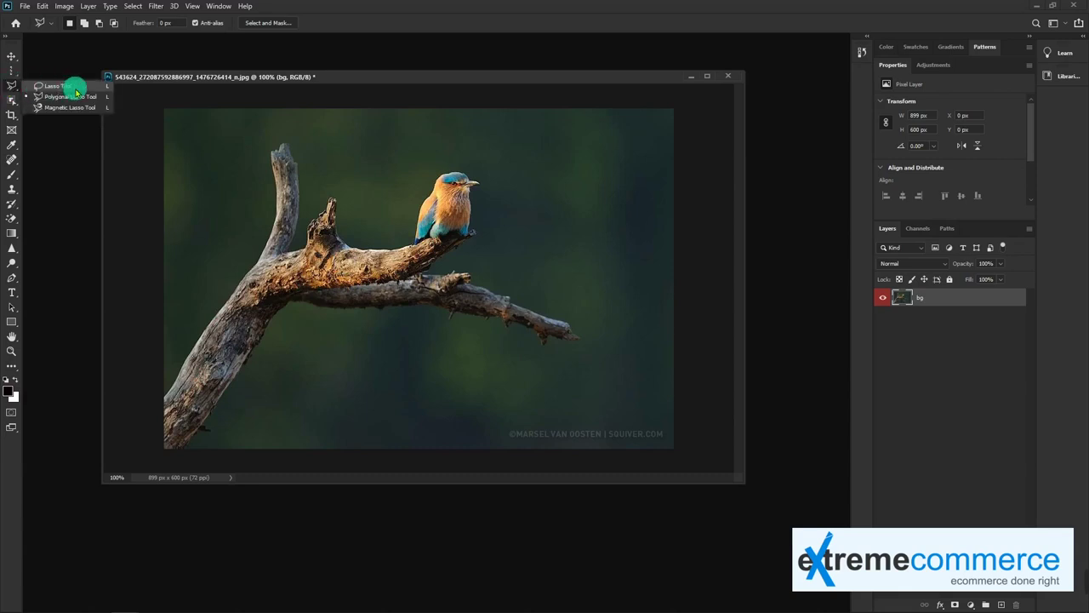
{"action": "left_click", "coordinate": [75, 88]}
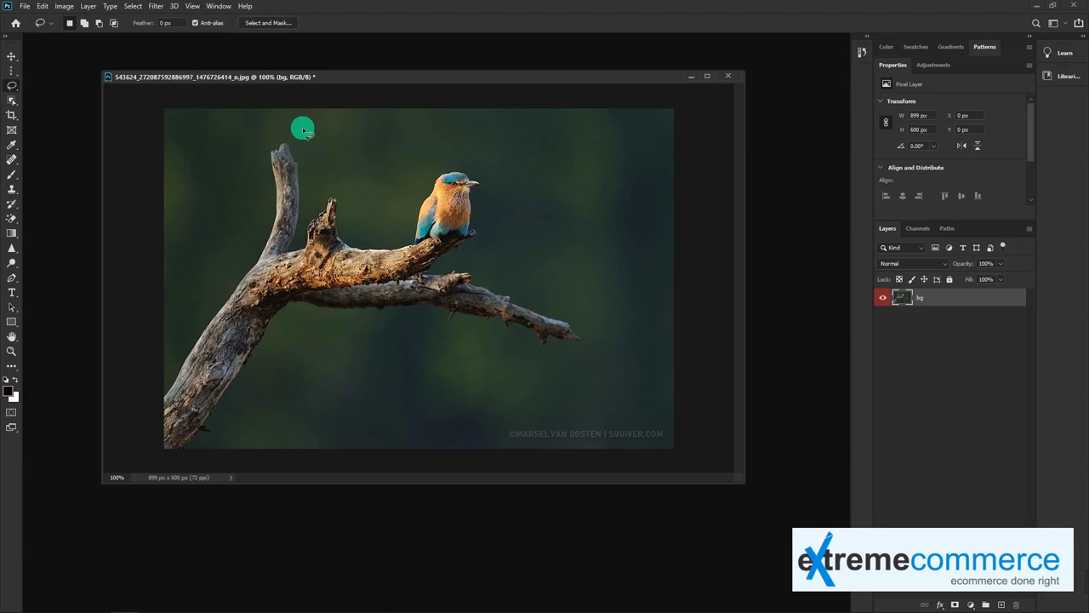
- Make three loose freehand selections in the green background, clearing each one
{"action": "mouse_move", "coordinate": [465, 131]}
{"action": "left_mouse_down"}
{"action": "mouse_move", "coordinate": [611, 152]}
{"action": "mouse_move", "coordinate": [618, 185]}
{"action": "mouse_move", "coordinate": [584, 195]}
{"action": "mouse_move", "coordinate": [584, 255]}
{"action": "mouse_move", "coordinate": [541, 220]}
{"action": "mouse_move", "coordinate": [527, 175]}
{"action": "mouse_move", "coordinate": [406, 139]}
{"action": "mouse_move", "coordinate": [459, 133]}
{"action": "left_mouse_up"}
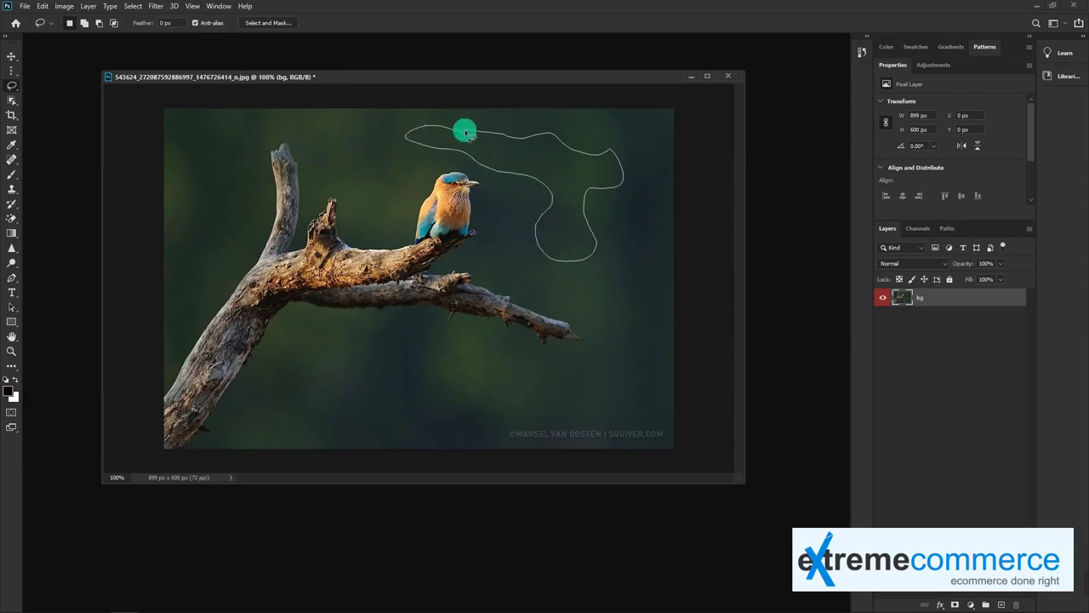
{"action": "left_click_drag", "start_coordinate": [465, 132], "coordinate": [468, 138]}
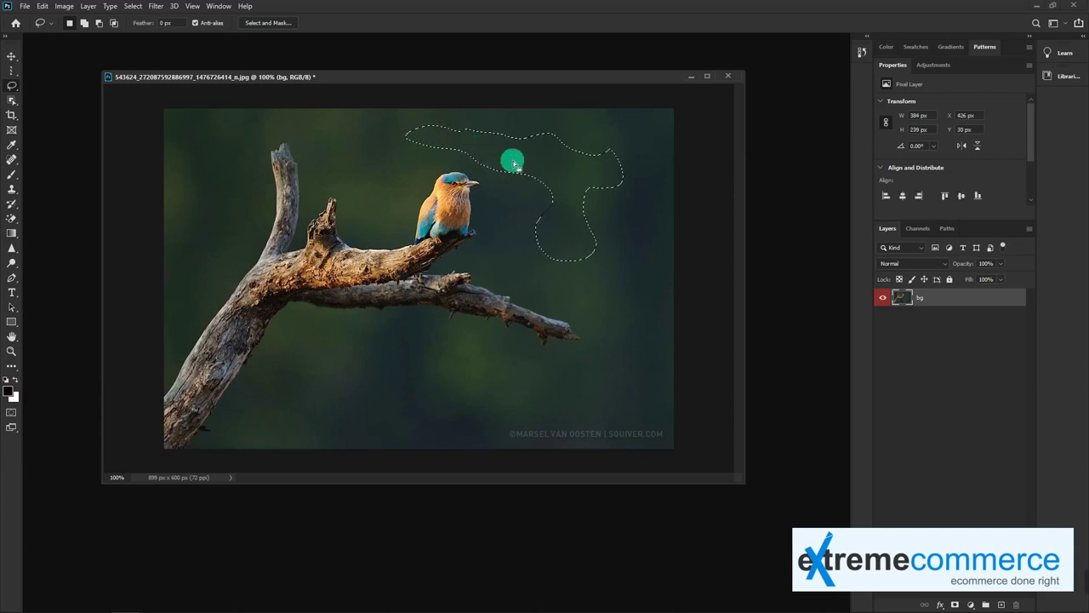
{"action": "left_click", "coordinate": [549, 192]}
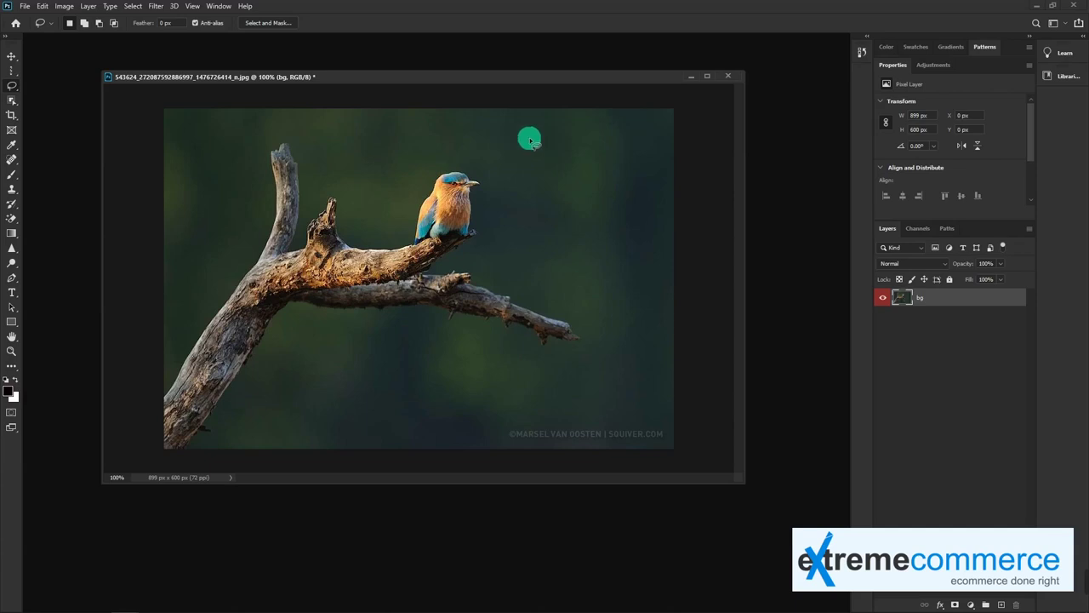
{"action": "left_click_drag", "start_coordinate": [574, 133], "coordinate": [605, 273]}
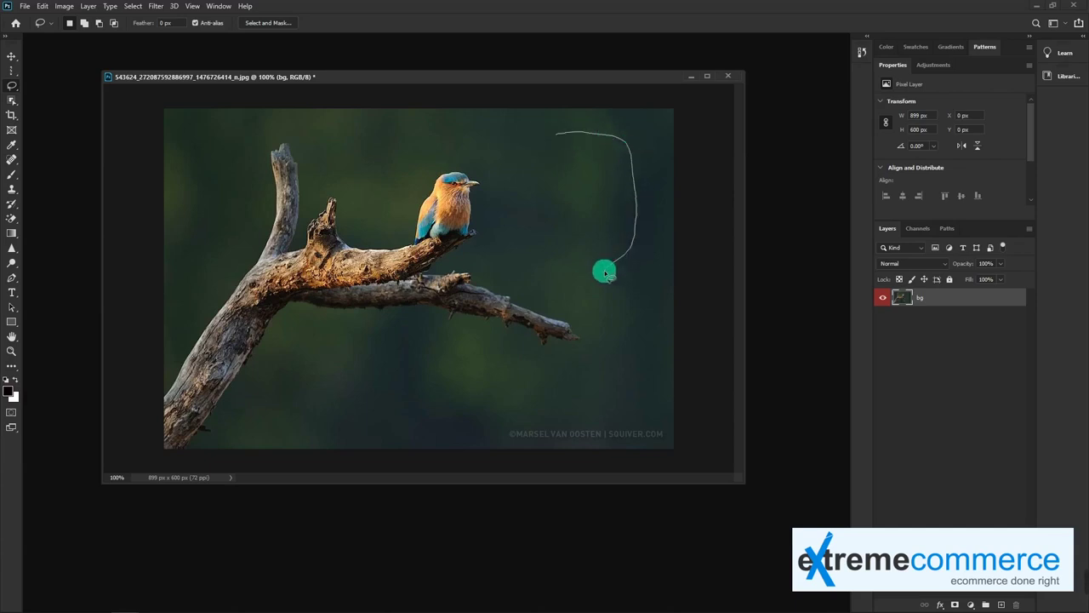
{"action": "left_click_drag", "start_coordinate": [605, 272], "coordinate": [604, 268]}
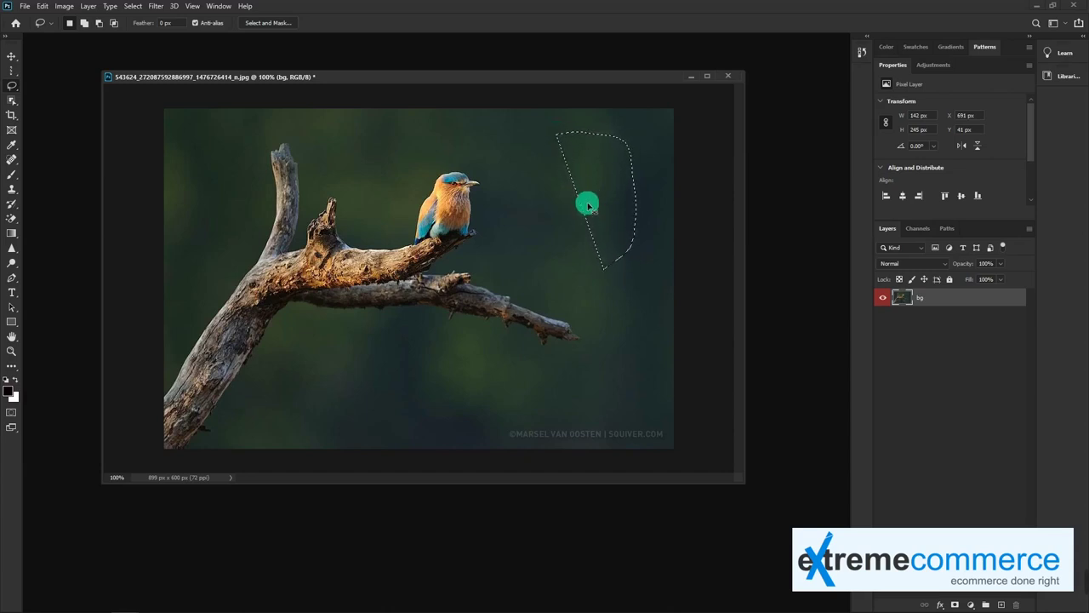
{"action": "left_click", "coordinate": [588, 207]}
{"action": "mouse_move", "coordinate": [629, 177]}
{"action": "left_mouse_down"}
{"action": "mouse_move", "coordinate": [595, 194]}
{"action": "mouse_move", "coordinate": [608, 260]}
{"action": "mouse_move", "coordinate": [510, 227]}
{"action": "mouse_move", "coordinate": [560, 145]}
{"action": "left_mouse_up"}
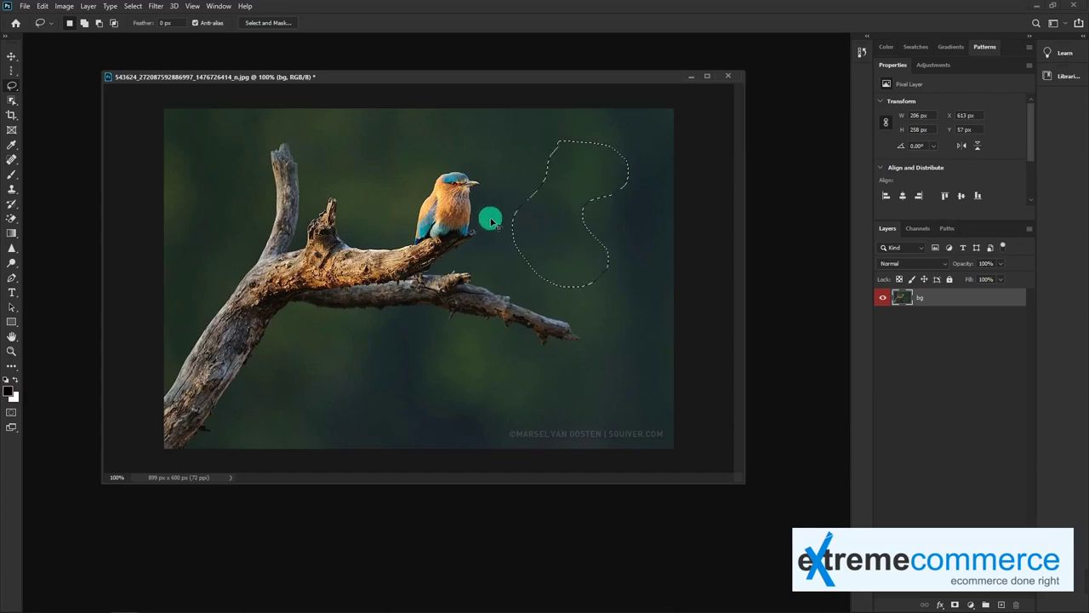
{"action": "left_click", "coordinate": [531, 160]}
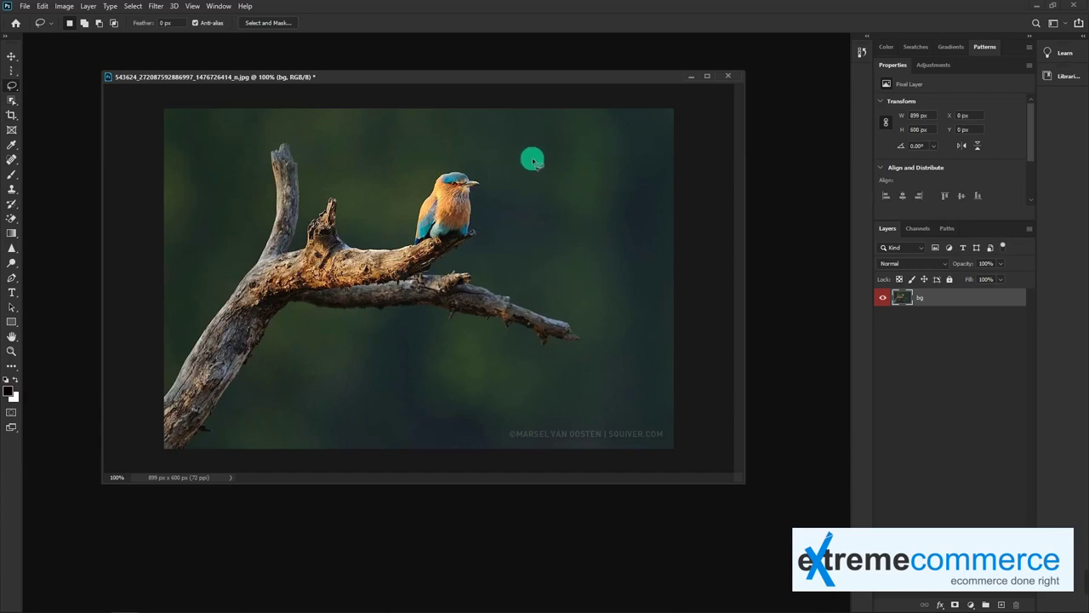
{"action": "right_click", "coordinate": [12, 85]}
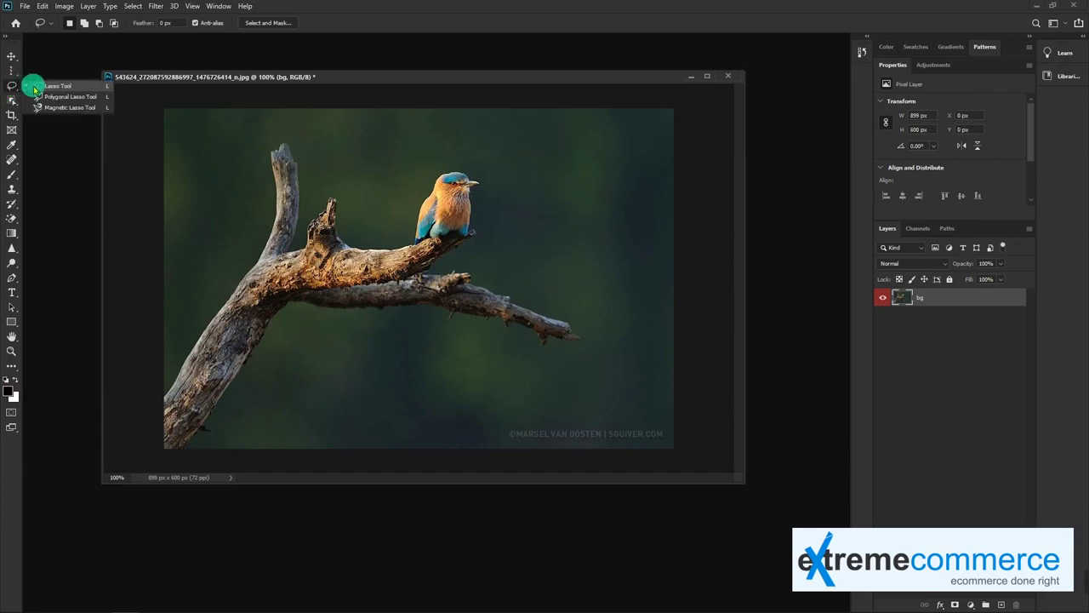
- Switch to the Polygonal Lasso Tool for straight-edged selecting
{"action": "left_click", "coordinate": [75, 102]}
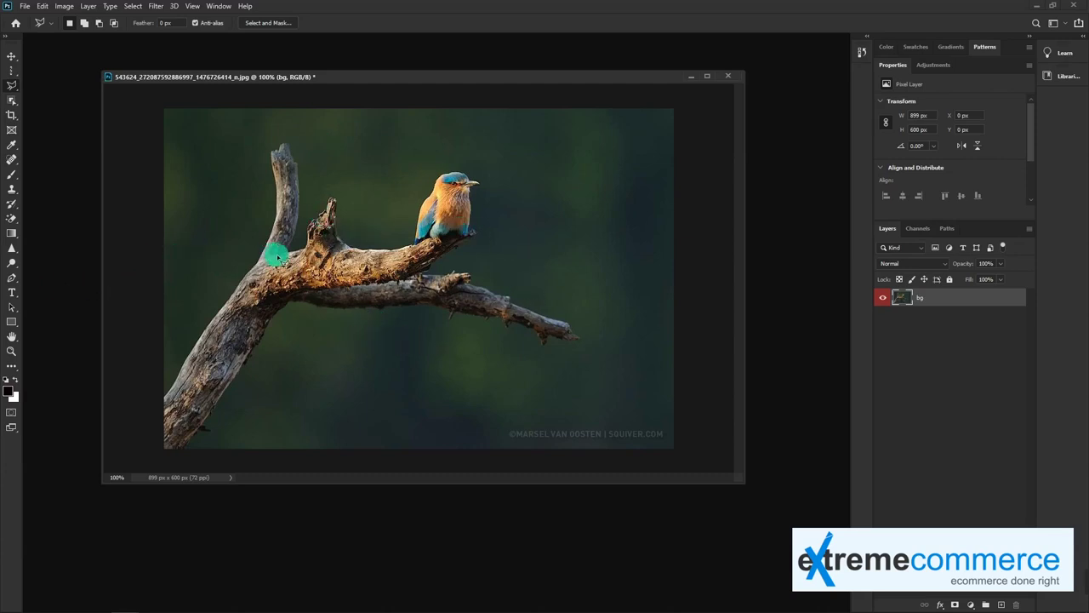
{"action": "scroll", "coordinate": [452, 235], "scroll_direction": "up", "scroll_amount": 1}
{"action": "scroll", "coordinate": [482, 216], "scroll_direction": "up", "scroll_amount": 1}
{"action": "scroll", "coordinate": [499, 156], "scroll_direction": "up", "scroll_amount": 1}
{"action": "scroll", "coordinate": [375, 415], "scroll_direction": "down", "scroll_amount": 1}
{"action": "scroll", "coordinate": [372, 383], "scroll_direction": "down", "scroll_amount": 1}
{"action": "scroll", "coordinate": [382, 357], "scroll_direction": "down", "scroll_amount": 1}
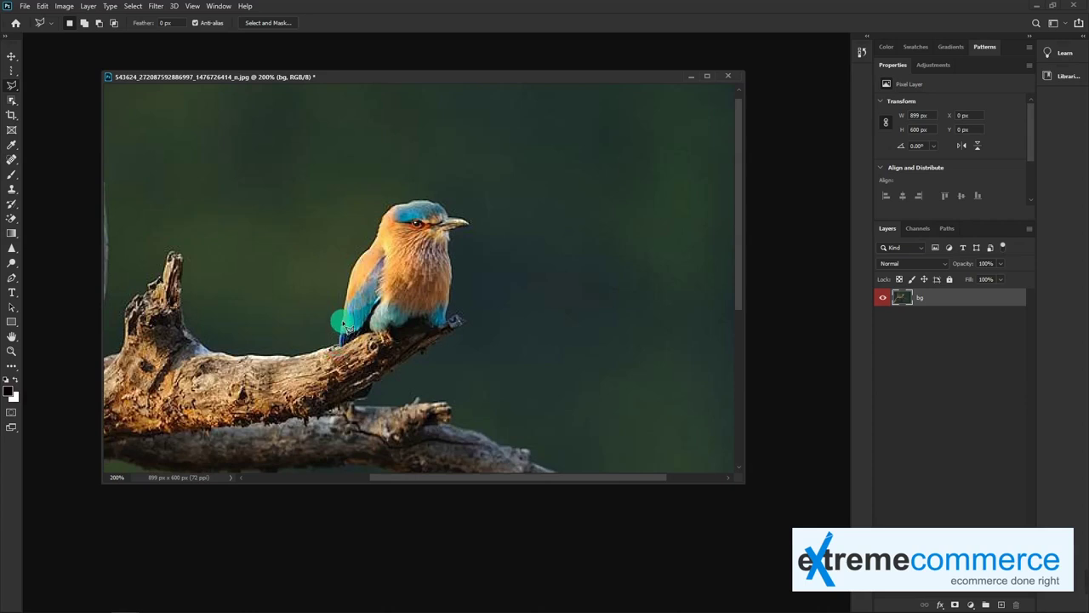
- Draw a zig-zag polygonal selection in the background, close it, then deselect with Ctrl+D
{"action": "left_click", "coordinate": [538, 120]}
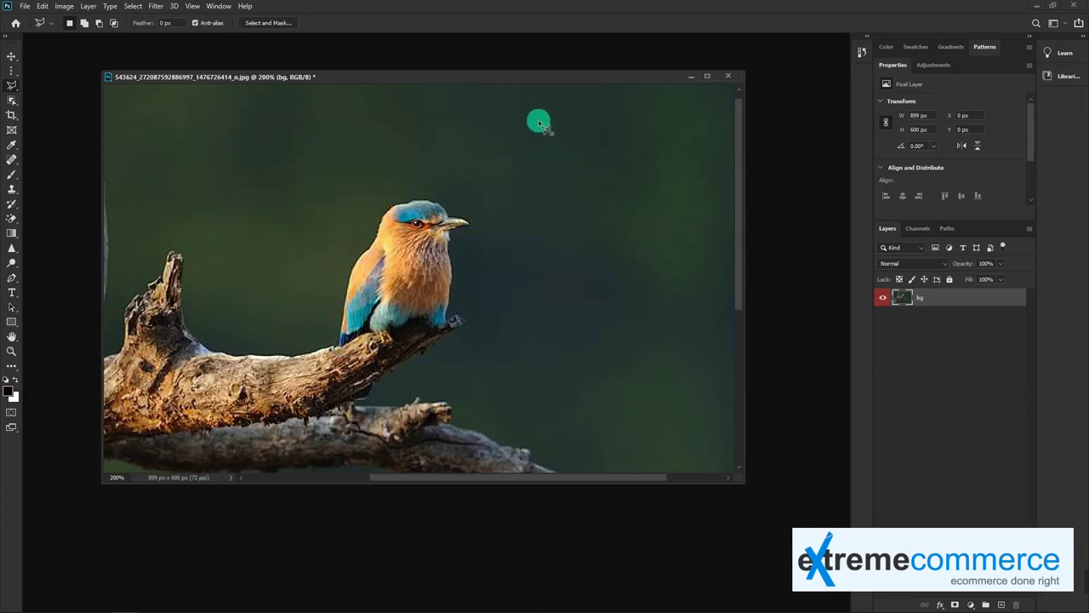
{"action": "left_click", "coordinate": [657, 134]}
{"action": "left_click", "coordinate": [619, 198]}
{"action": "left_click", "coordinate": [638, 289]}
{"action": "left_click", "coordinate": [587, 331]}
{"action": "left_click", "coordinate": [538, 299]}
{"action": "left_click", "coordinate": [576, 245]}
{"action": "left_click", "coordinate": [572, 204]}
{"action": "left_click", "coordinate": [487, 166]}
{"action": "left_click", "coordinate": [477, 121]}
{"action": "left_click", "coordinate": [503, 108]}
{"action": "left_click", "coordinate": [514, 130]}
{"action": "left_click", "coordinate": [551, 152]}
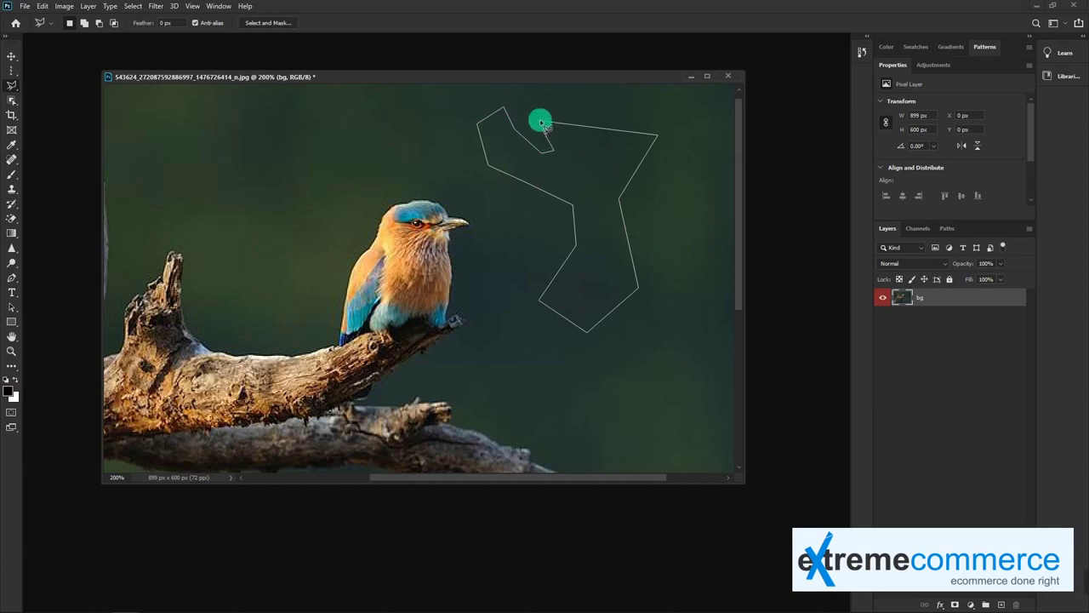
{"action": "double_click", "coordinate": [540, 121]}
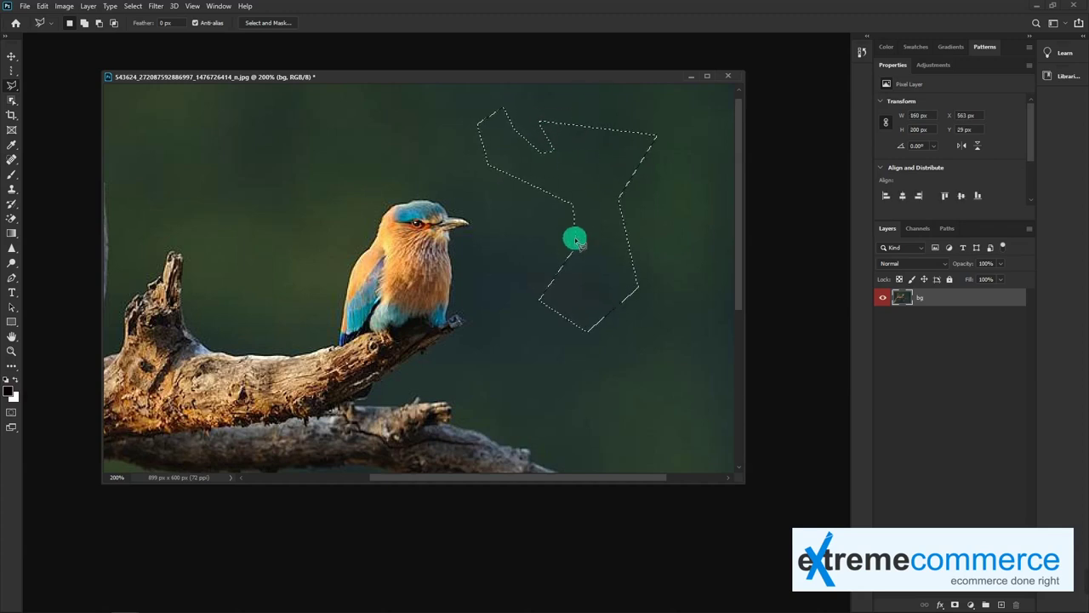
{"action": "key", "text": "ctrl+d"}
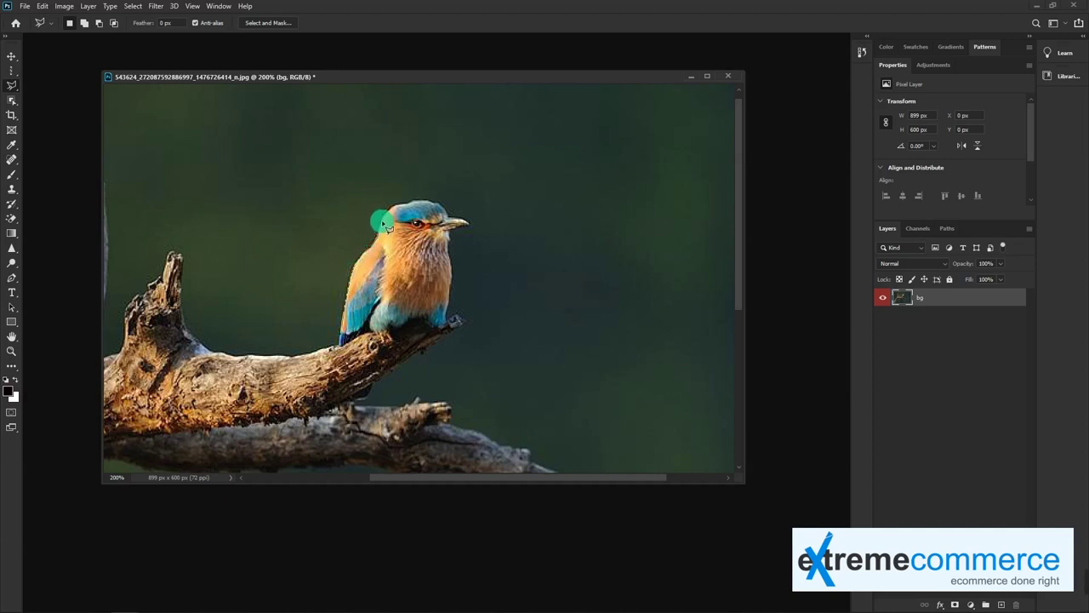
- Zoom in and trace the lasso outline across the bird's head toward the beak and chest
{"action": "scroll", "coordinate": [387, 219], "scroll_direction": "up", "scroll_amount": 2}
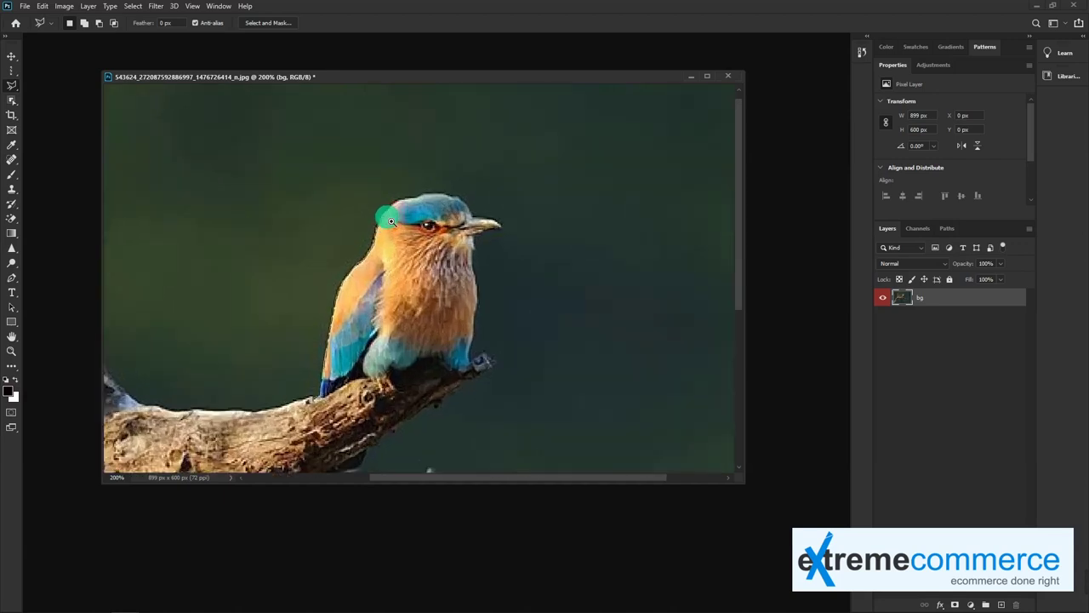
{"action": "scroll", "coordinate": [387, 219], "scroll_direction": "up", "scroll_amount": 2}
{"action": "scroll", "coordinate": [384, 220], "scroll_direction": "up", "scroll_amount": 1}
{"action": "left_click_drag", "start_coordinate": [384, 219], "coordinate": [438, 182]}
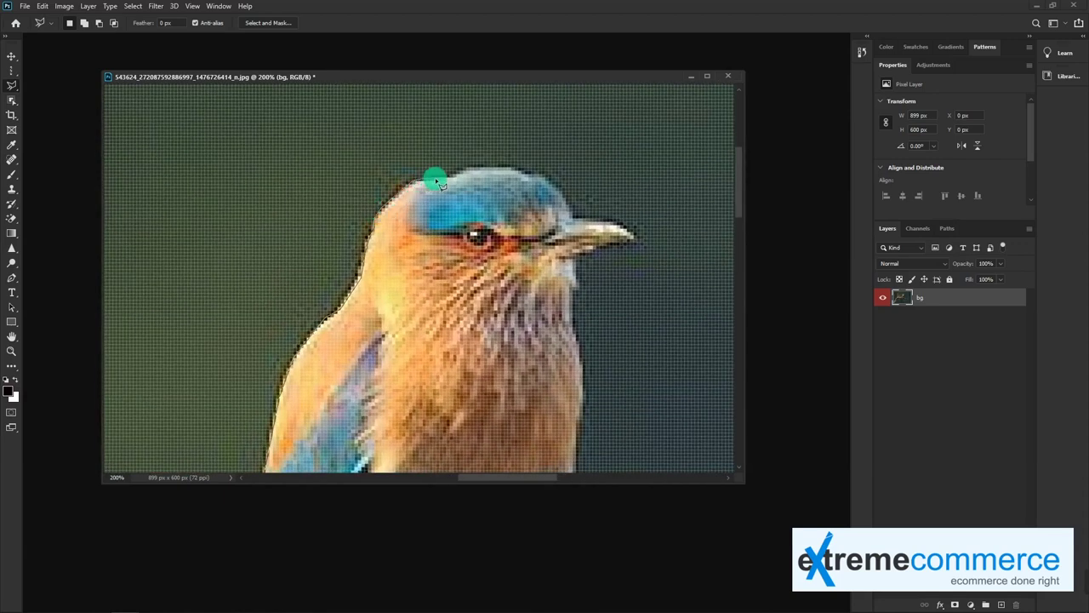
{"action": "scroll", "coordinate": [440, 182], "scroll_direction": "down", "scroll_amount": 3}
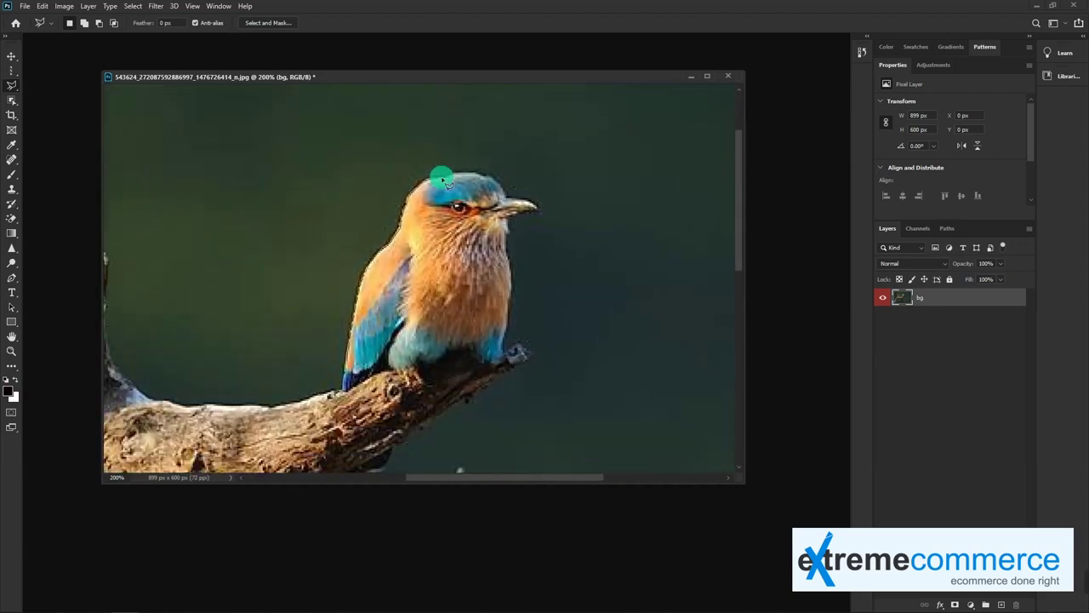
{"action": "scroll", "coordinate": [446, 181], "scroll_direction": "down", "scroll_amount": 2}
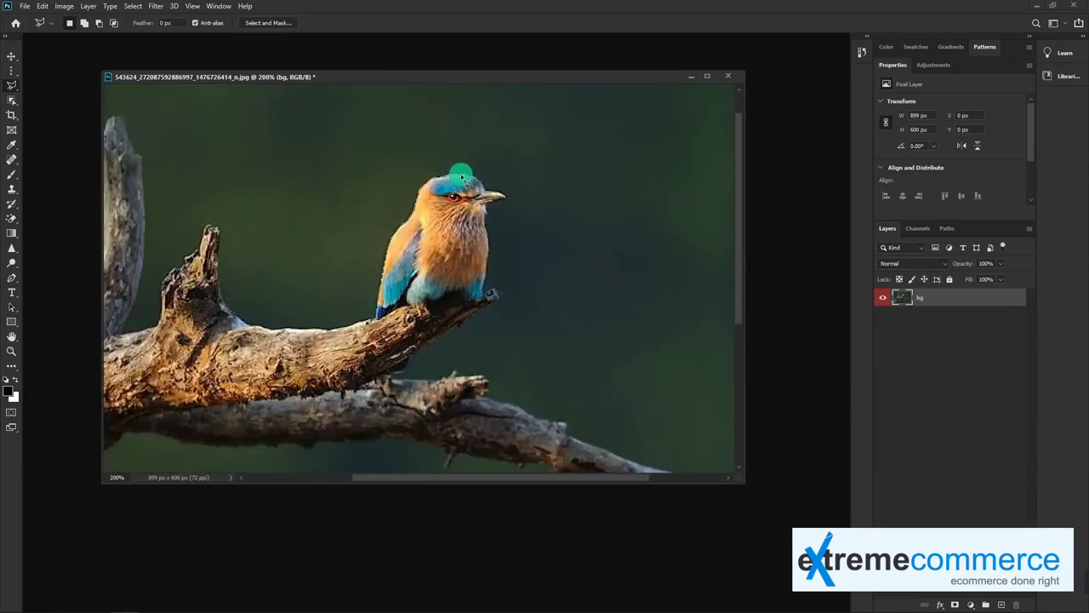
{"action": "mouse_move", "coordinate": [467, 178]}
{"action": "left_mouse_down"}
{"action": "mouse_move", "coordinate": [502, 204]}
{"action": "mouse_move", "coordinate": [482, 289]}
{"action": "mouse_move", "coordinate": [499, 293]}
{"action": "mouse_move", "coordinate": [496, 301]}
{"action": "mouse_move", "coordinate": [456, 297]}
{"action": "mouse_move", "coordinate": [432, 304]}
{"action": "mouse_move", "coordinate": [433, 316]}
{"action": "mouse_move", "coordinate": [398, 308]}
{"action": "mouse_move", "coordinate": [375, 321]}
{"action": "left_mouse_up"}
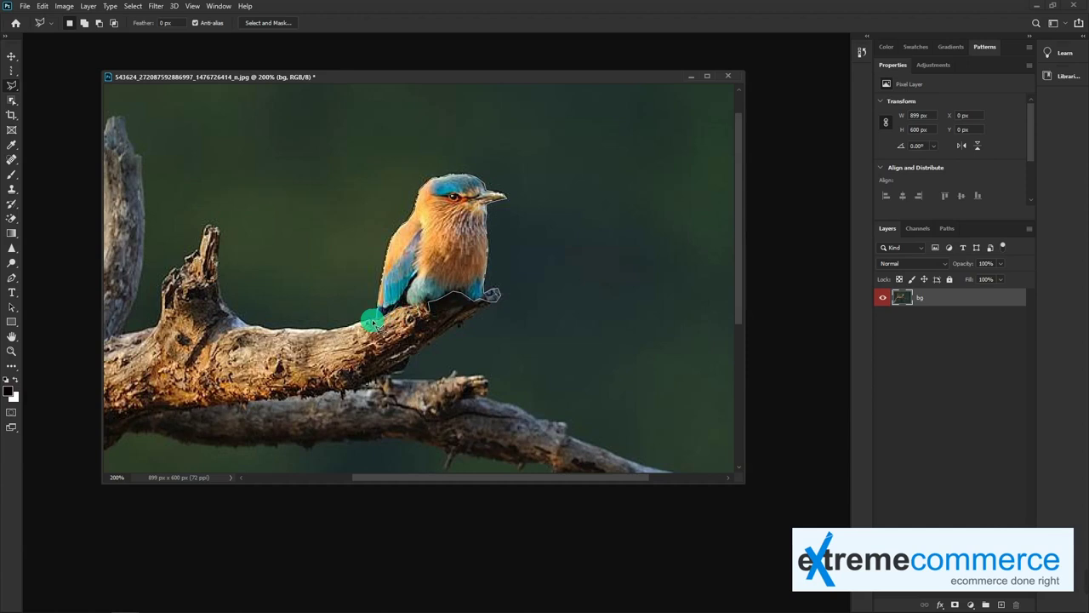
- Close the outline, copy the bird via Layer Via Copy, check it by hiding bg, then undo
{"action": "left_click_drag", "start_coordinate": [374, 323], "coordinate": [369, 316]}
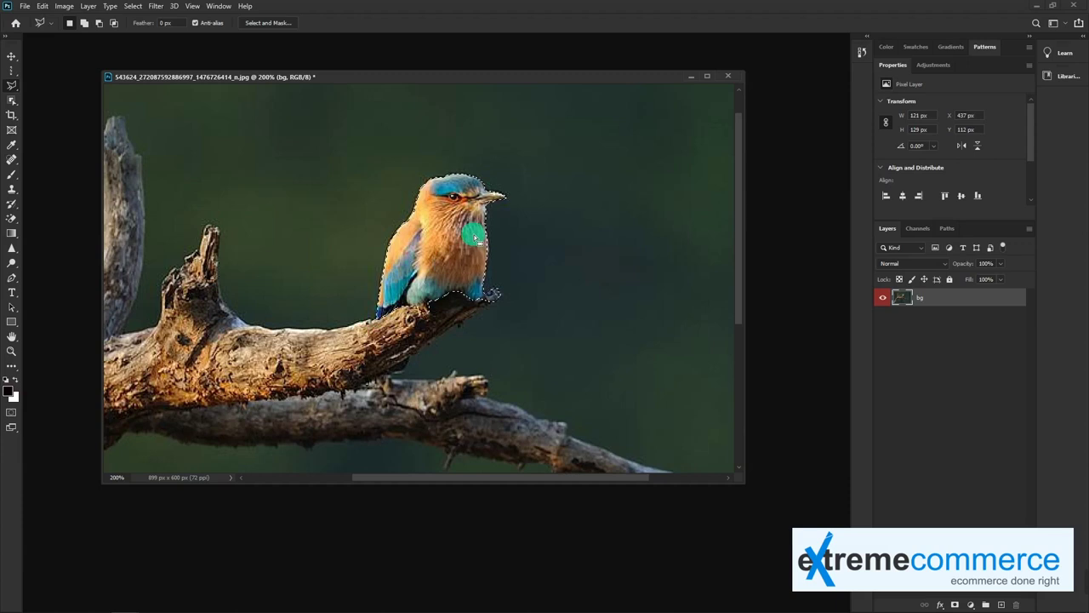
{"action": "right_click", "coordinate": [450, 221]}
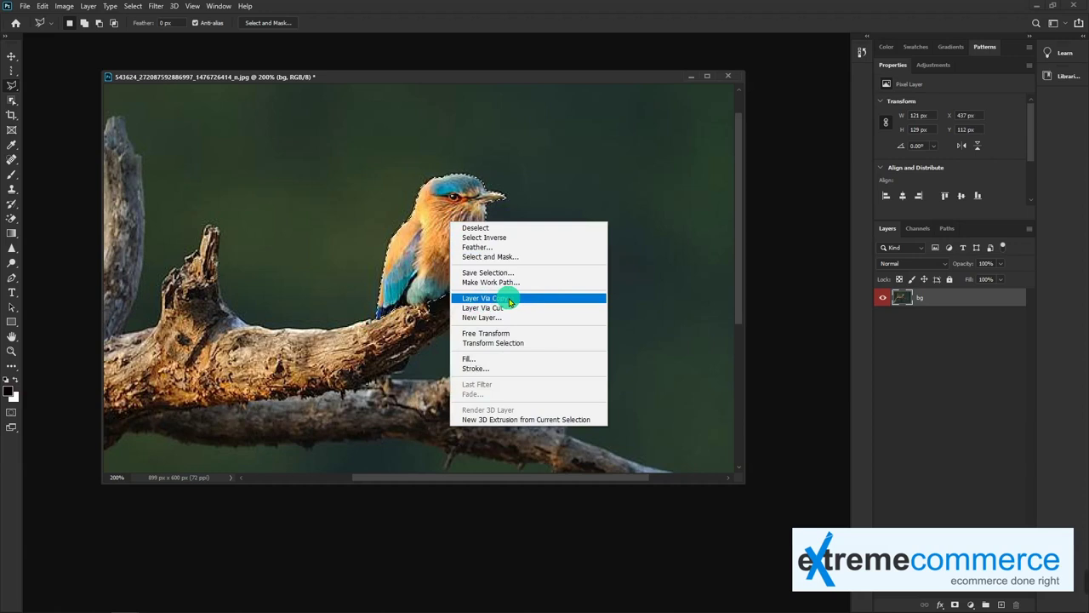
{"action": "left_click", "coordinate": [510, 300]}
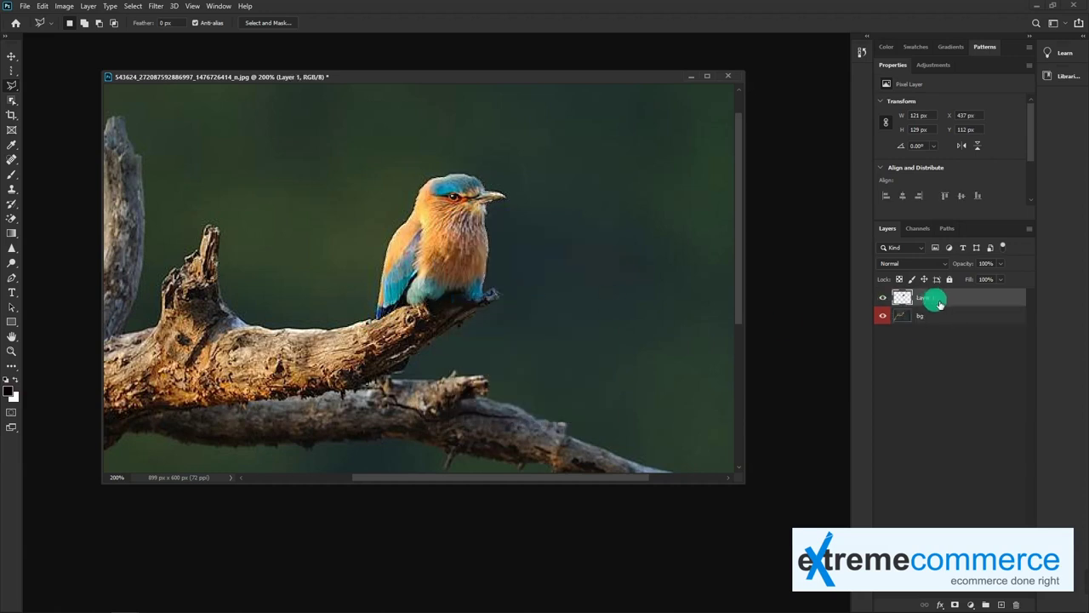
{"action": "left_click", "coordinate": [883, 317]}
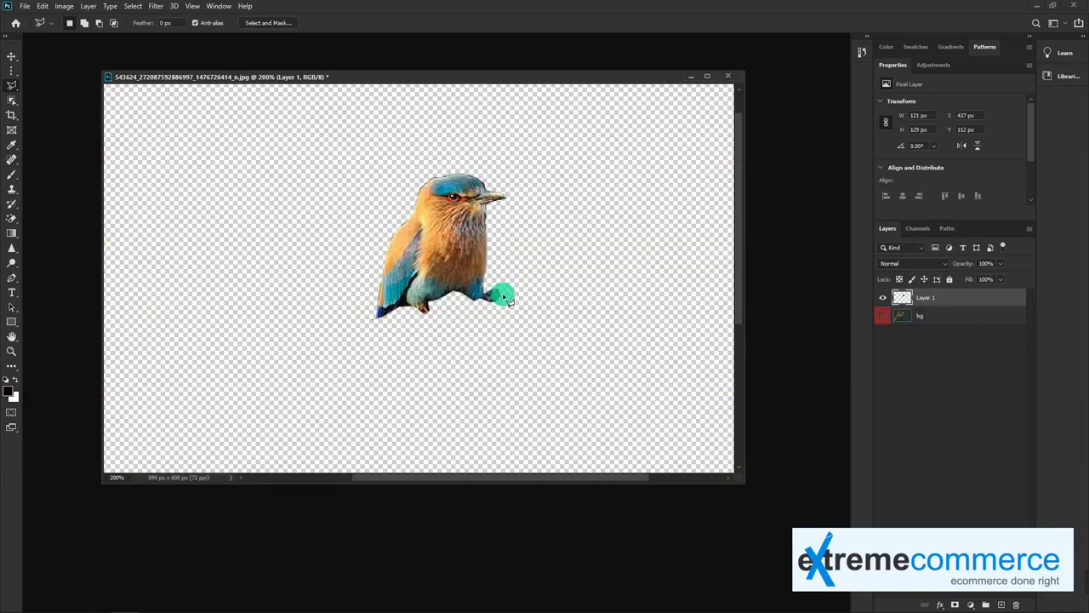
{"action": "left_click", "coordinate": [883, 315]}
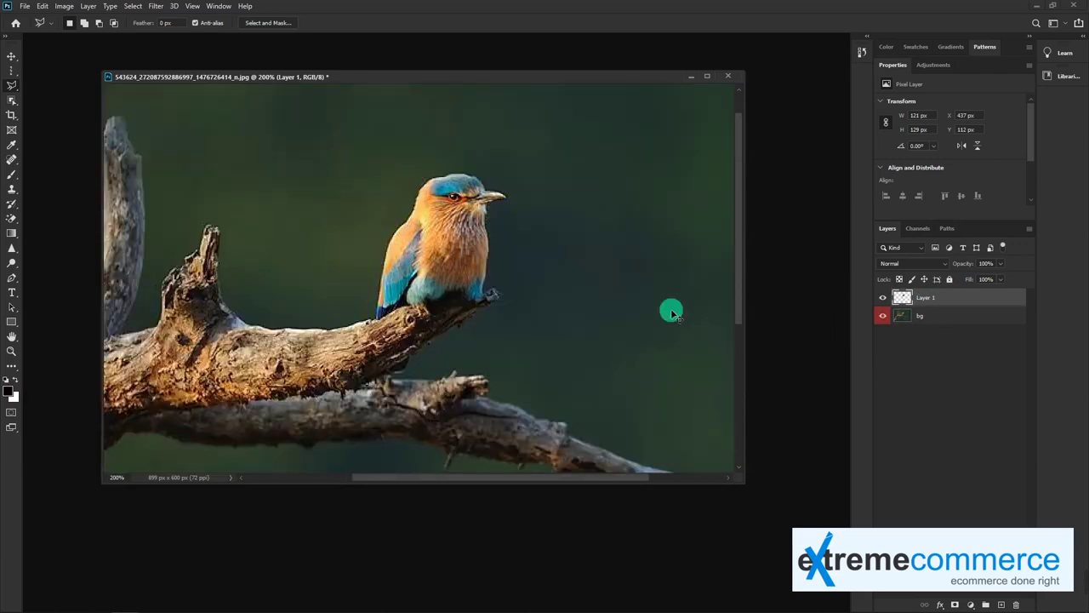
{"action": "key", "text": "ctrl+e"}
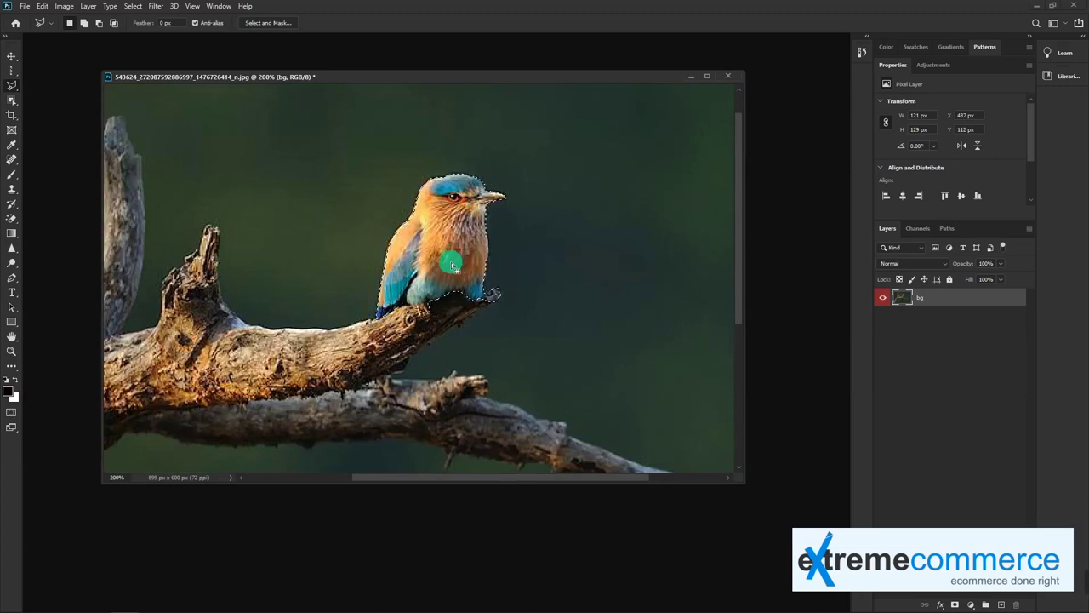
- Copy the bird again with Ctrl+J, trial-move it, then undo back to the selection
{"action": "key", "text": "ctrl+j"}
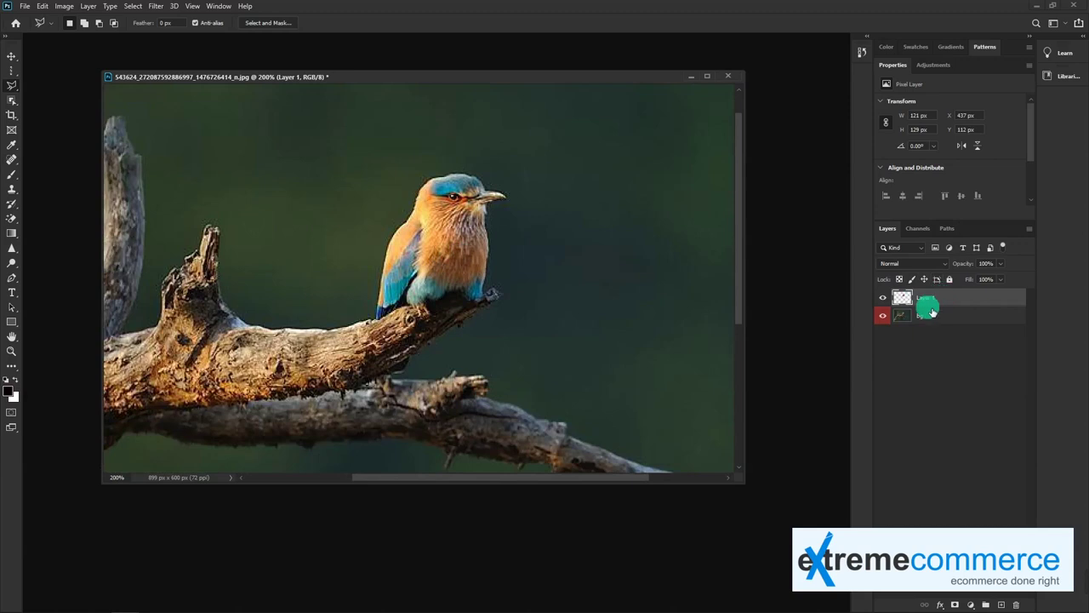
{"action": "left_click_drag", "start_coordinate": [527, 250], "coordinate": [595, 256]}
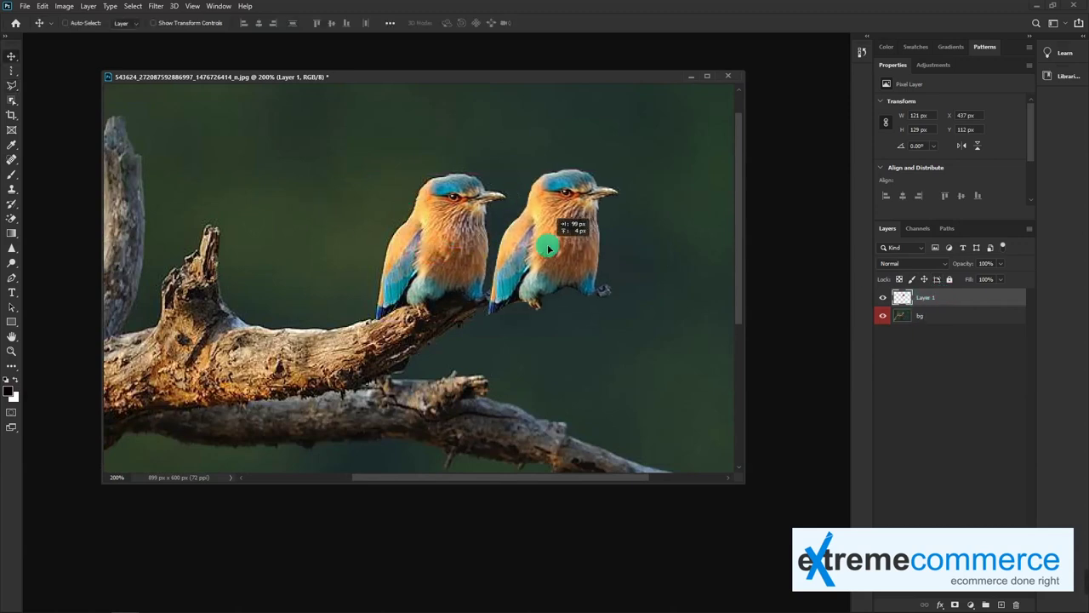
{"action": "key", "text": "ctrl+z"}
{"action": "left_click", "coordinate": [883, 316]}
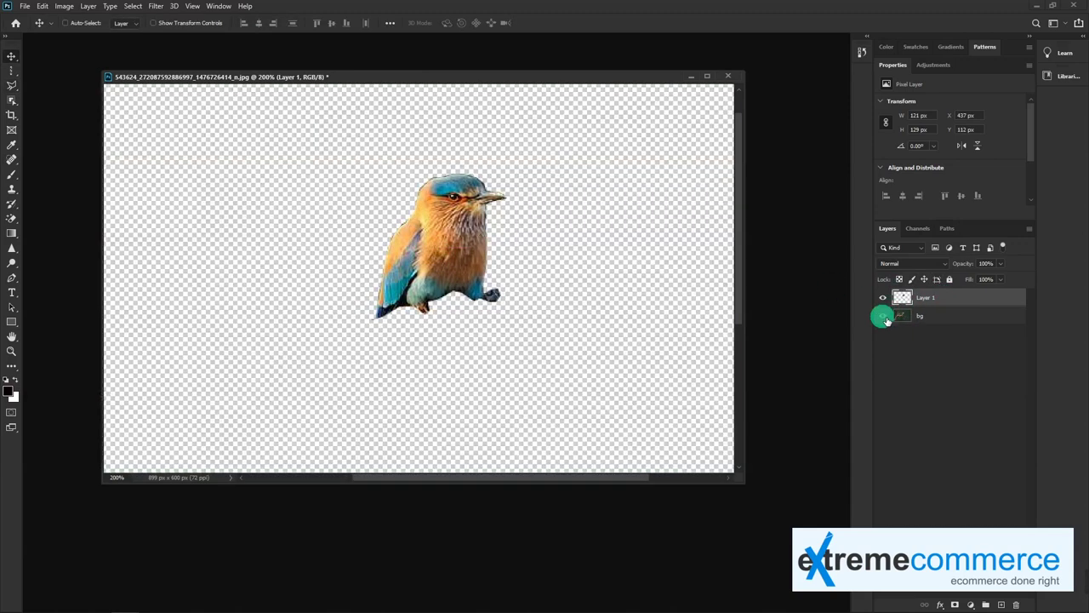
{"action": "left_click", "coordinate": [882, 316]}
{"action": "left_click", "coordinate": [882, 316]}
{"action": "key", "text": "ctrl"}
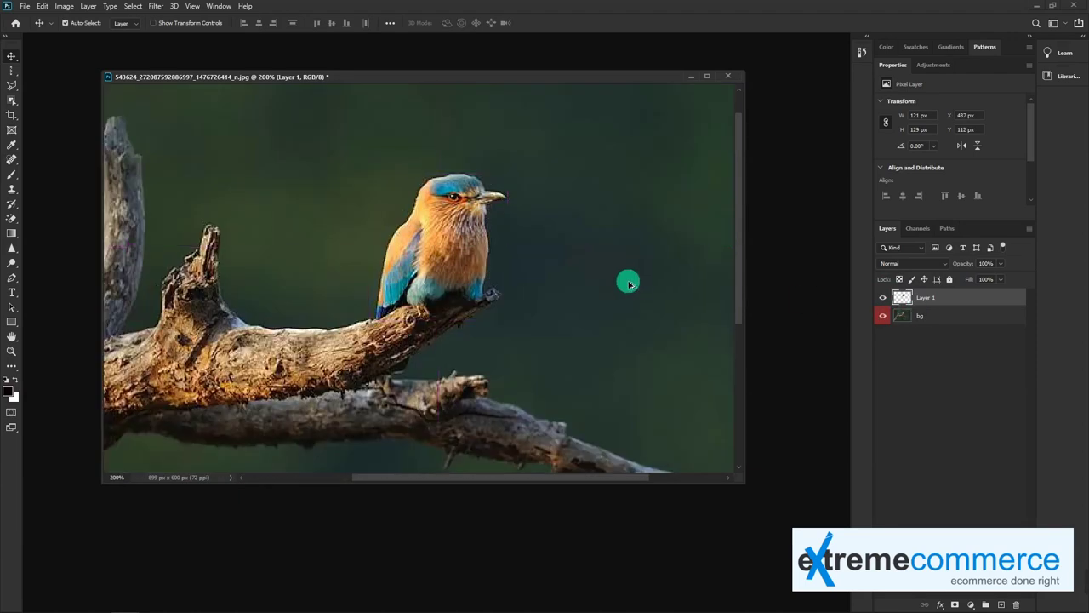
{"action": "key", "text": "ctrl+e"}
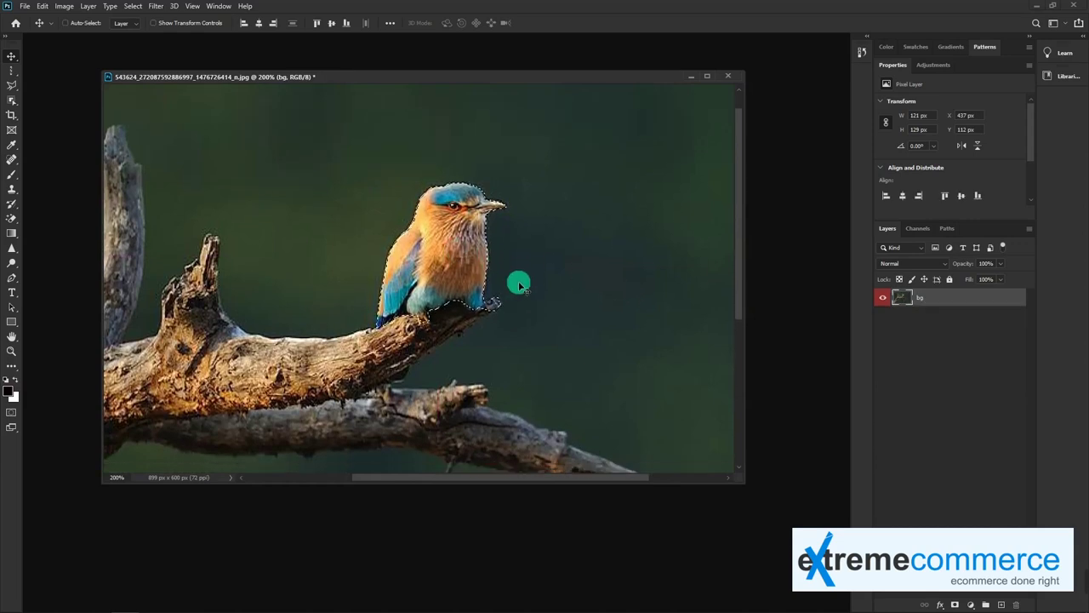
- Drag the selected bird up and right into the sky, deselect, and zoom in
{"action": "key", "text": "ctrl+minus"}
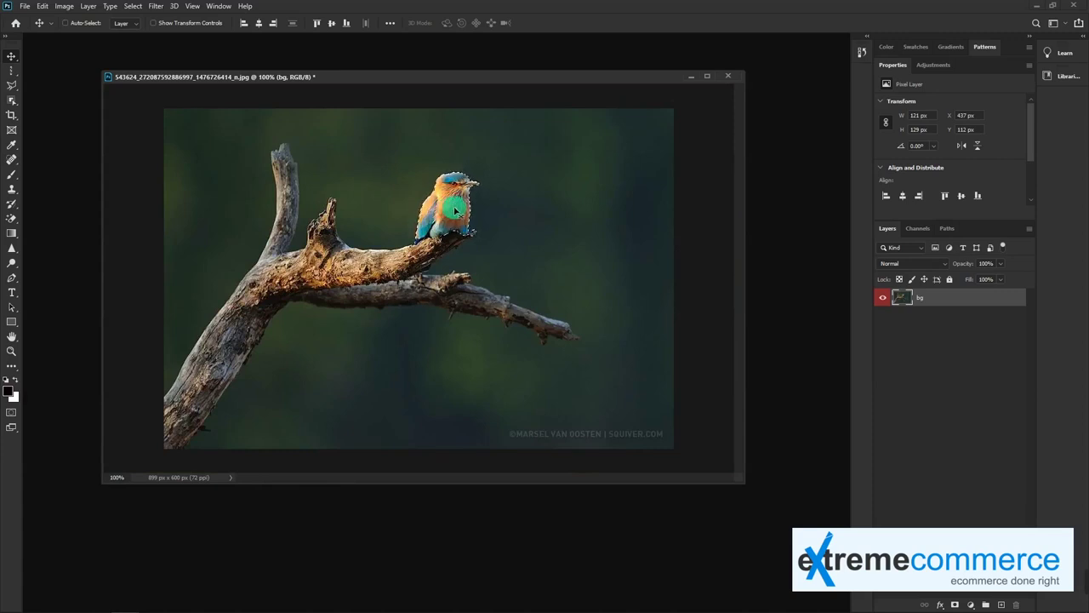
{"action": "left_click_drag", "start_coordinate": [455, 210], "coordinate": [563, 185]}
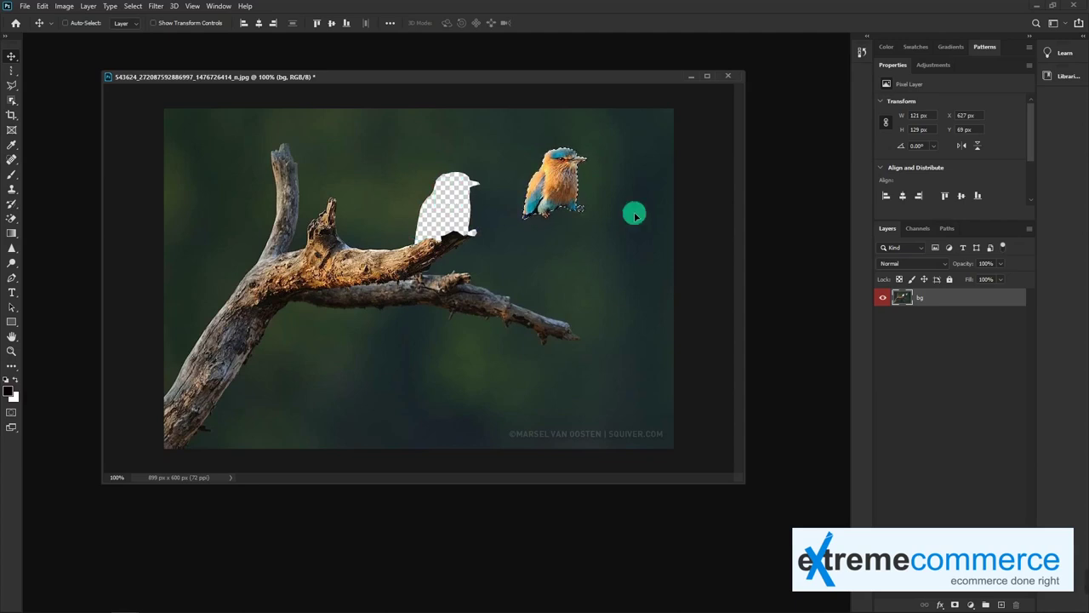
{"action": "key", "text": "ctrl"}
{"action": "key", "text": "ctrl+d"}
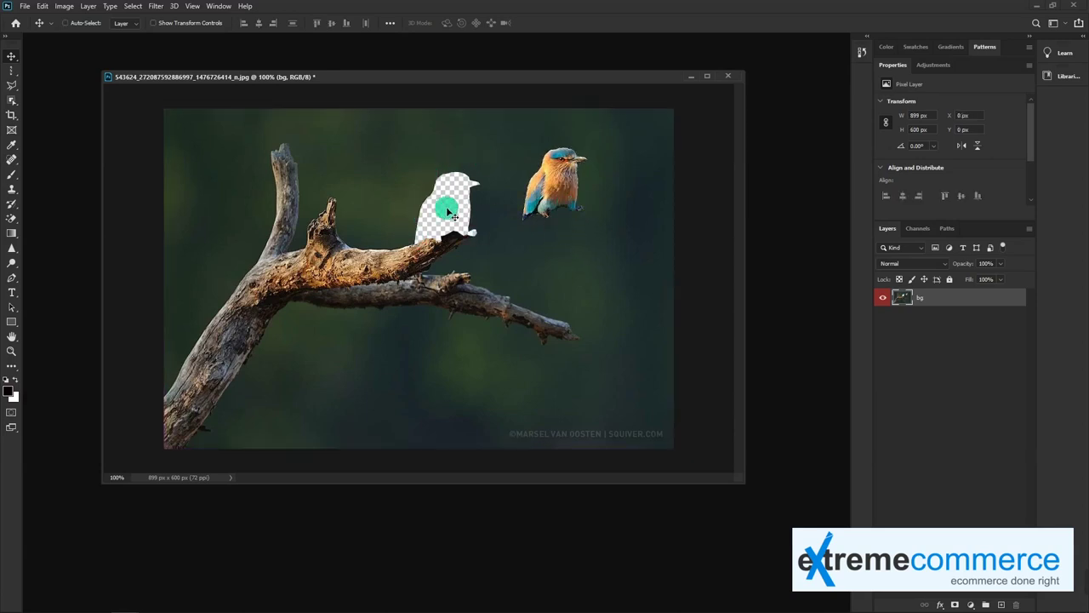
{"action": "key", "text": "ctrl+plus"}
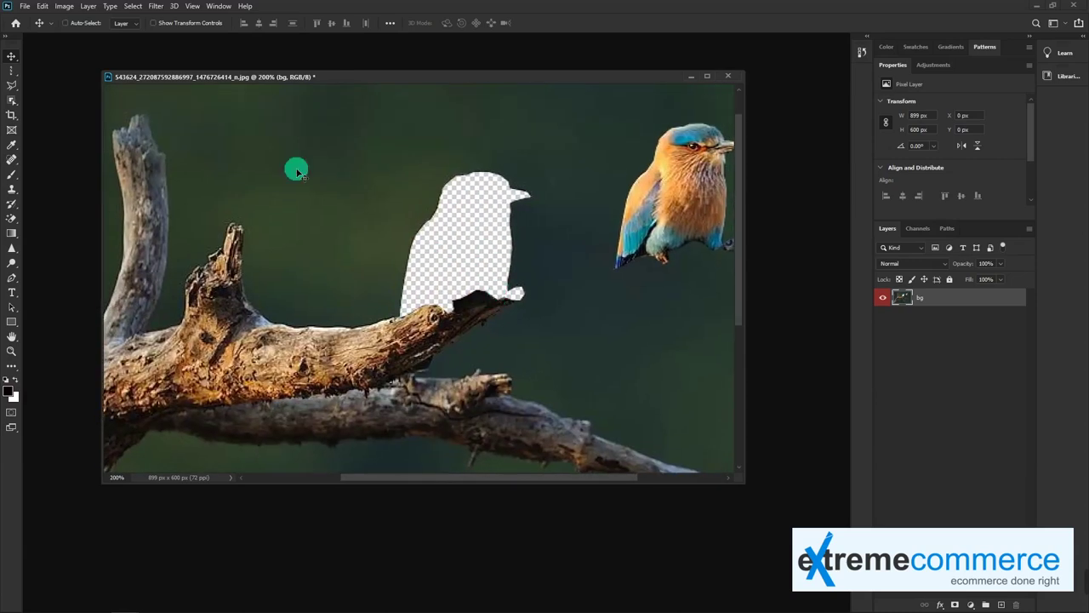
- Switch back to the freehand Lasso and loosely encircle the transparent bird-shaped hole
{"action": "left_click", "coordinate": [10, 88]}
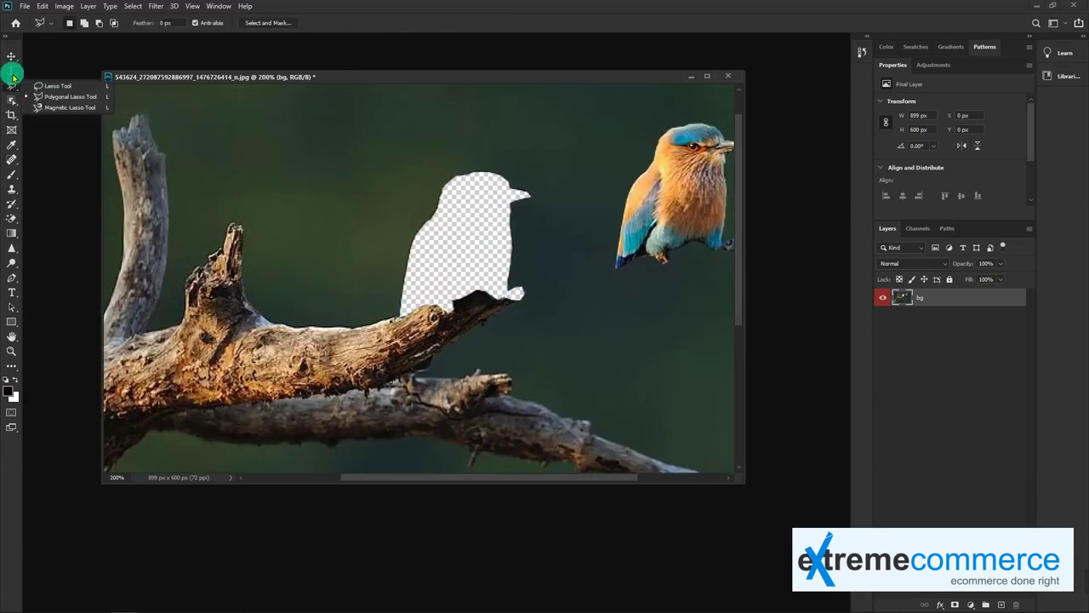
{"action": "left_click", "coordinate": [12, 100]}
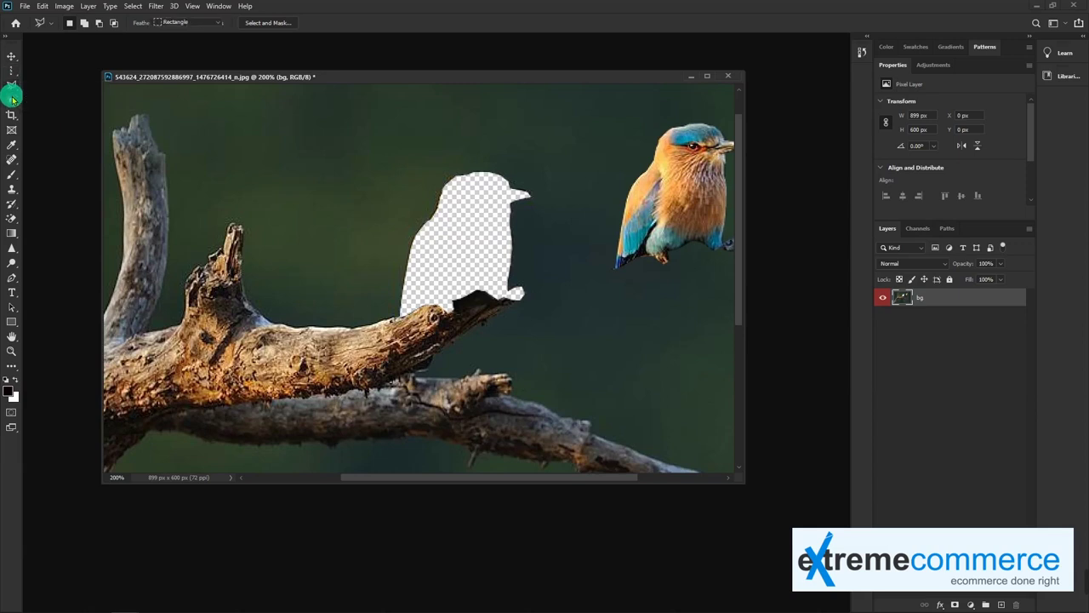
{"action": "left_click", "coordinate": [11, 84]}
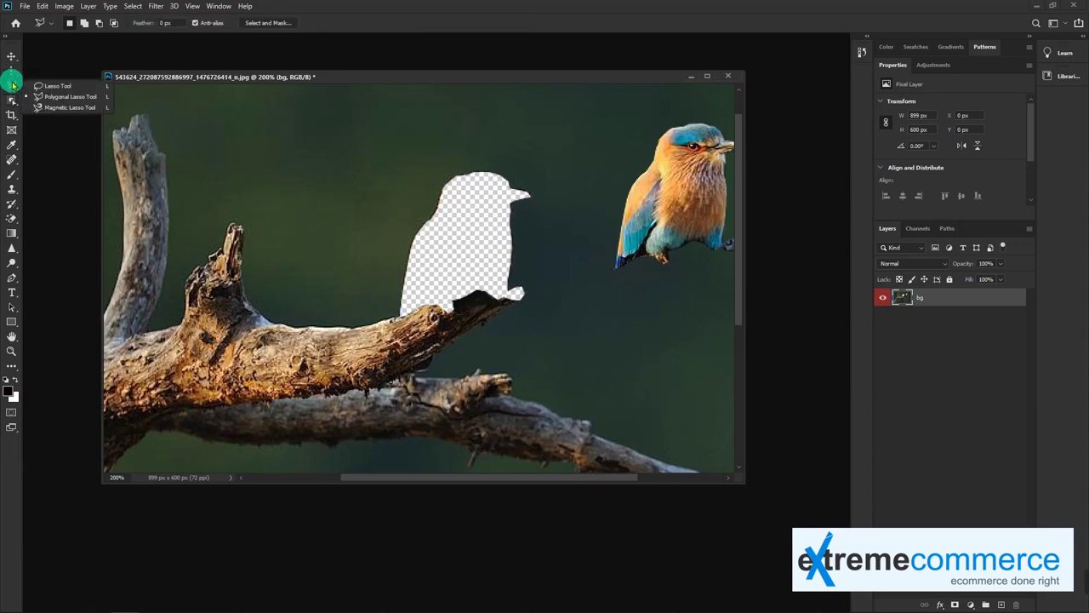
{"action": "left_click", "coordinate": [55, 85]}
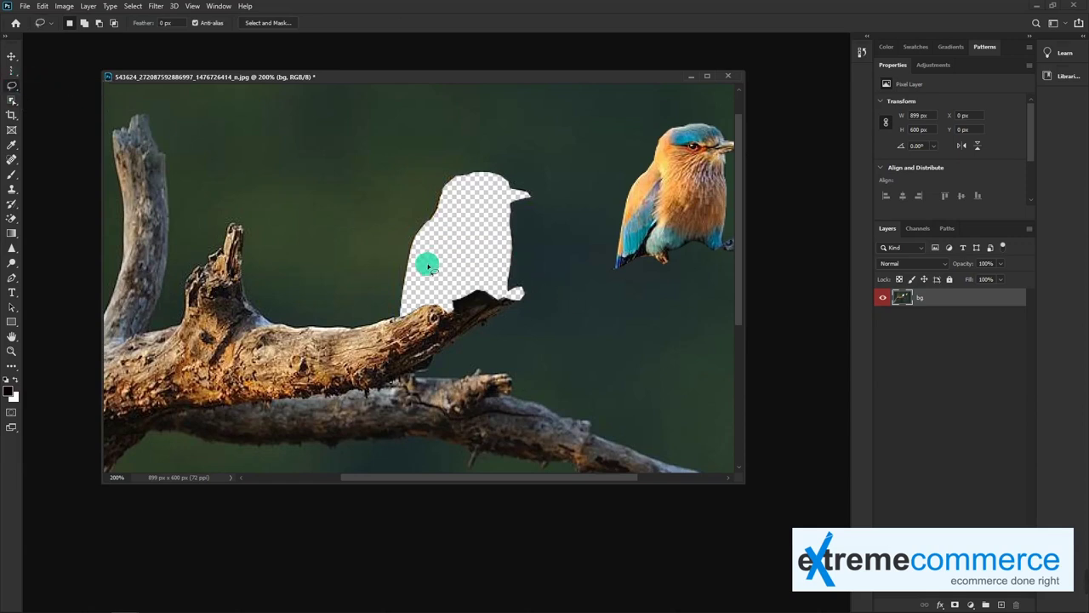
{"action": "mouse_move", "coordinate": [401, 313]}
{"action": "left_mouse_down"}
{"action": "mouse_move", "coordinate": [422, 230]}
{"action": "mouse_move", "coordinate": [401, 318]}
{"action": "mouse_move", "coordinate": [547, 182]}
{"action": "mouse_move", "coordinate": [532, 298]}
{"action": "mouse_move", "coordinate": [479, 291]}
{"action": "mouse_move", "coordinate": [400, 313]}
{"action": "left_mouse_up"}
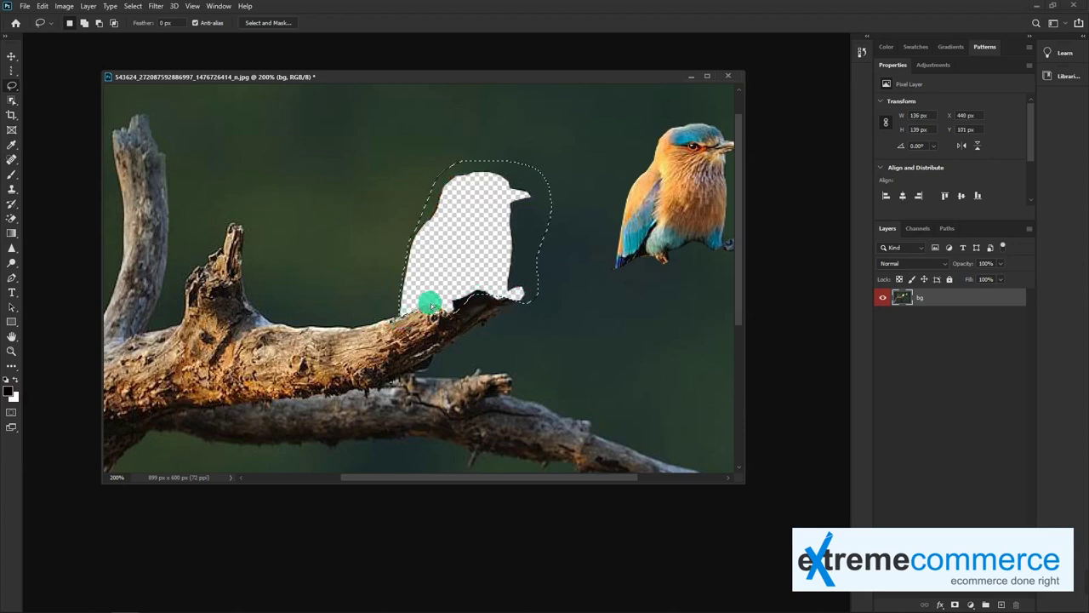
{"action": "key", "text": "i"}
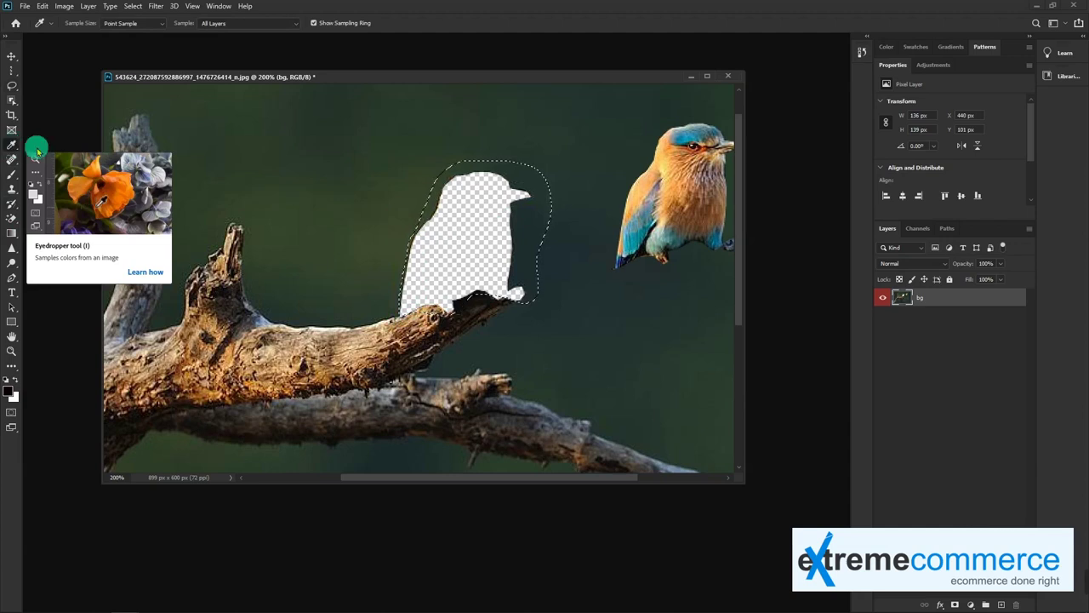
- Set the foreground colour to the sampled dark green background and fill the hole with it
{"action": "left_click", "coordinate": [15, 398]}
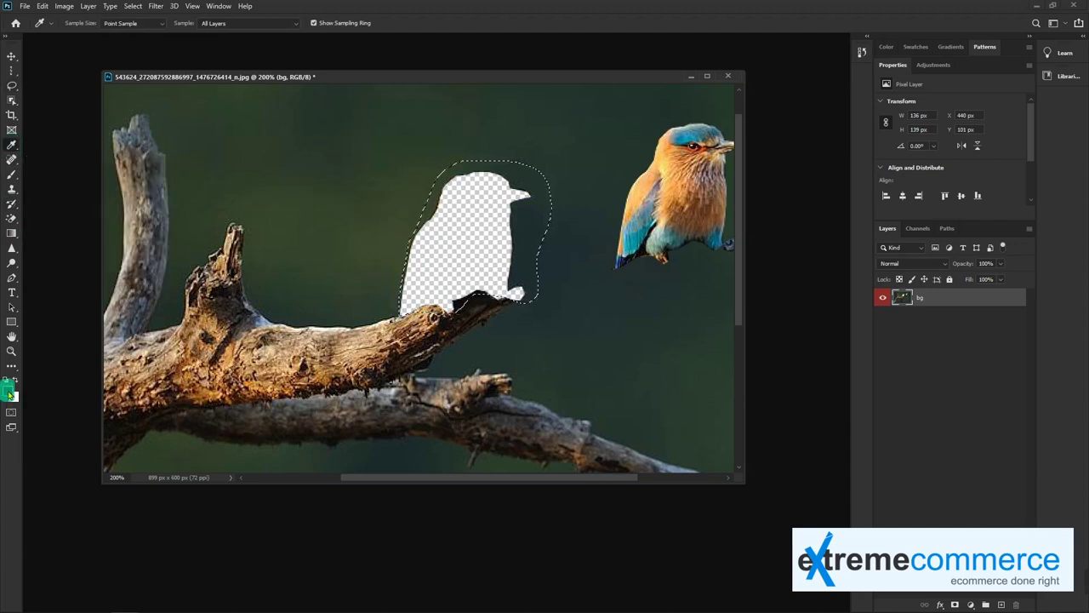
{"action": "left_click", "coordinate": [474, 230]}
{"action": "left_click_drag", "start_coordinate": [475, 223], "coordinate": [469, 198]}
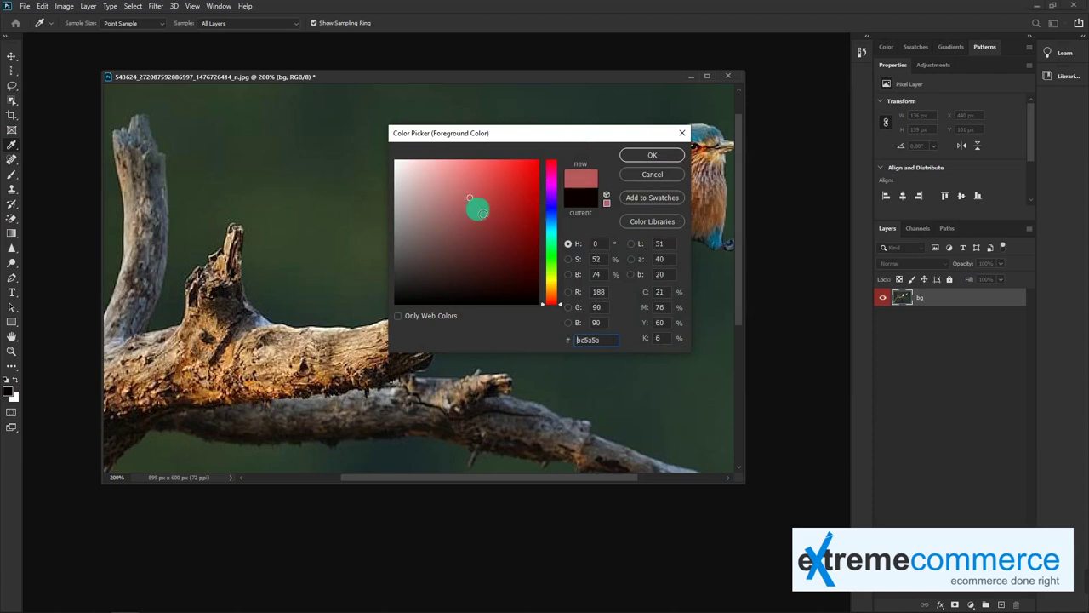
{"action": "left_click", "coordinate": [322, 228]}
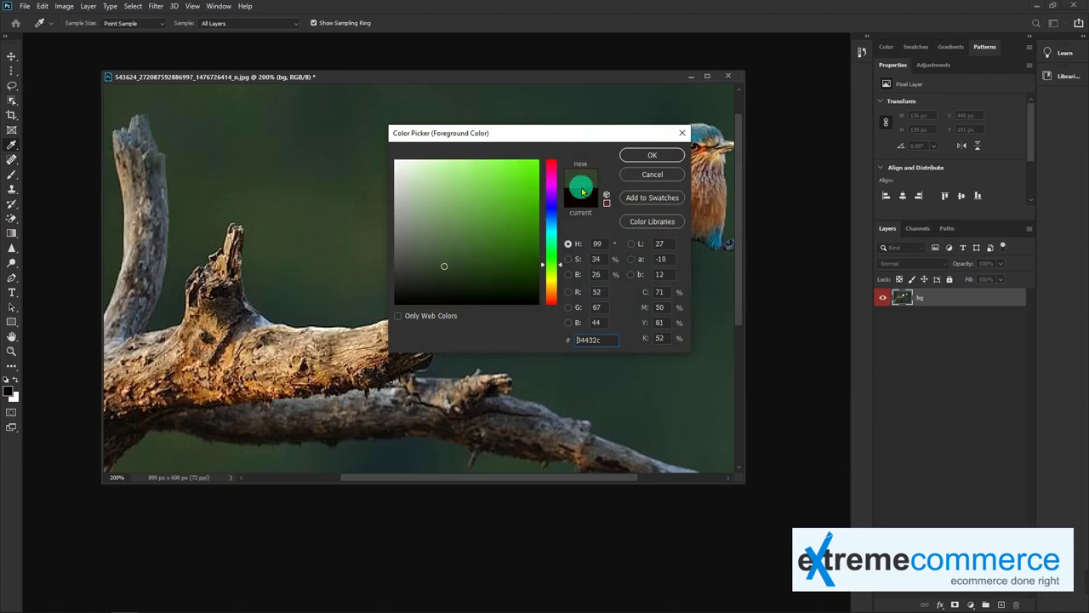
{"action": "left_click", "coordinate": [652, 155]}
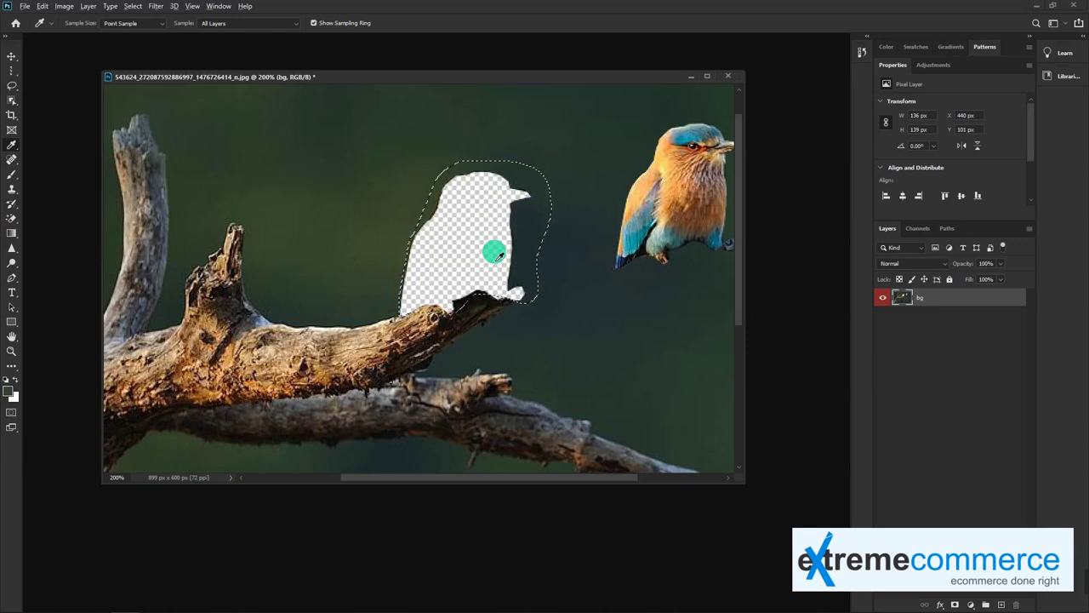
{"action": "key", "text": "alt+BackSpace"}
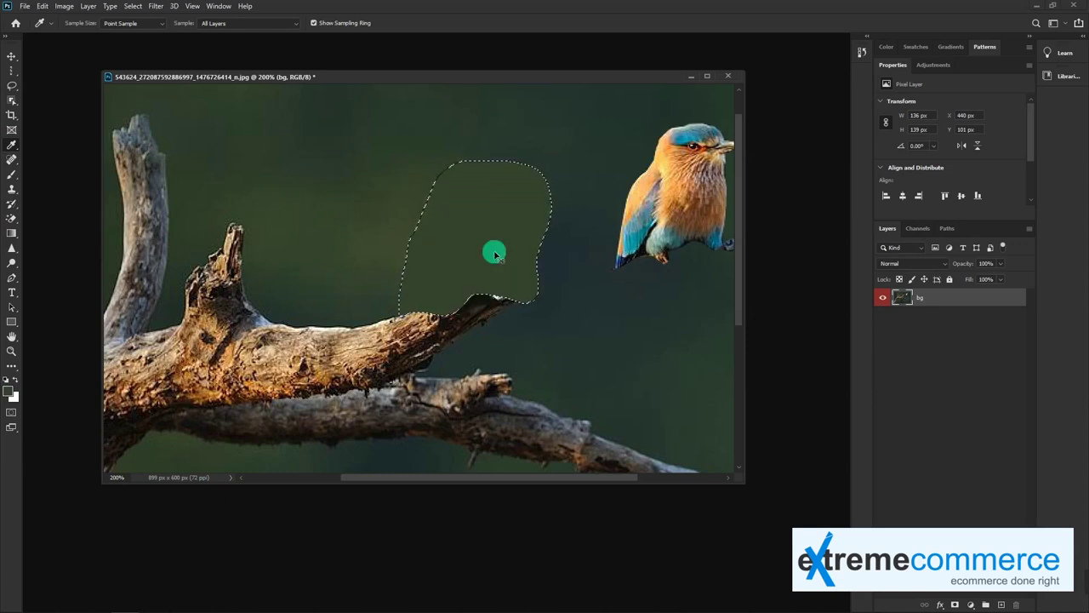
- Try a white fill, return to green, deselect, then undo back to the transparent hole
{"action": "key", "text": "ctrl+BackSpace"}
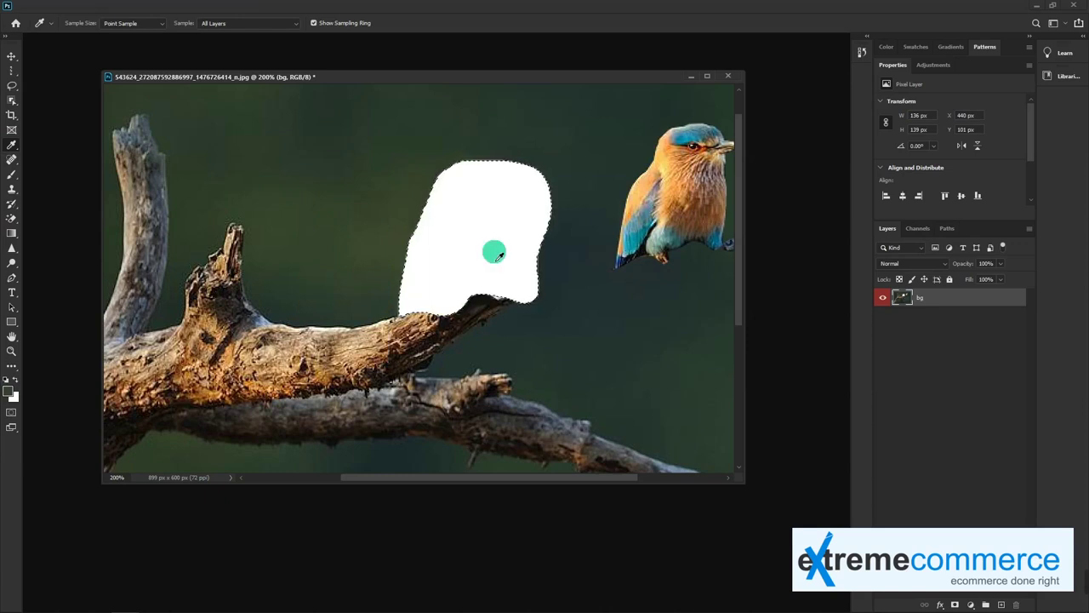
{"action": "key", "text": "alt+BackSpace"}
{"action": "key", "text": "ctrl+d"}
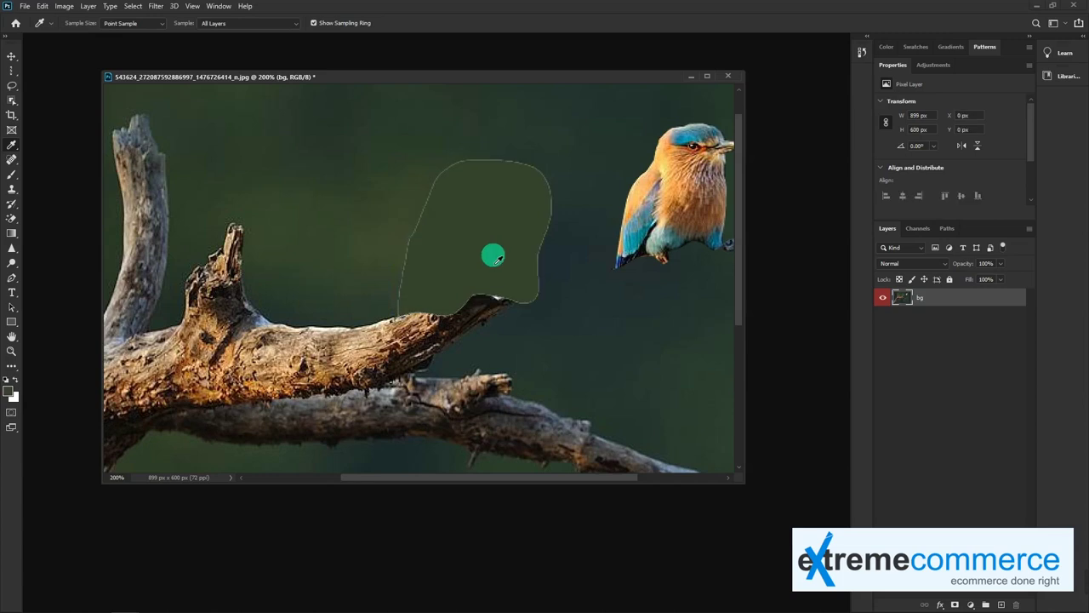
{"action": "key", "text": "ctrl+minus"}
{"action": "key", "text": "v"}
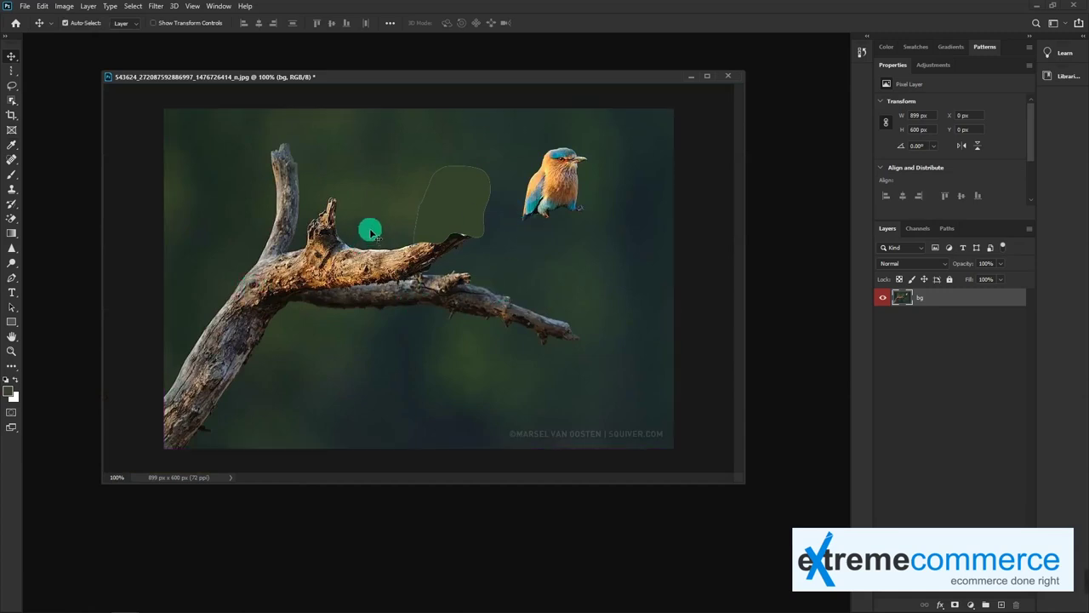
{"action": "key", "text": "ctrl+shift+d"}
{"action": "key", "text": "Delete"}
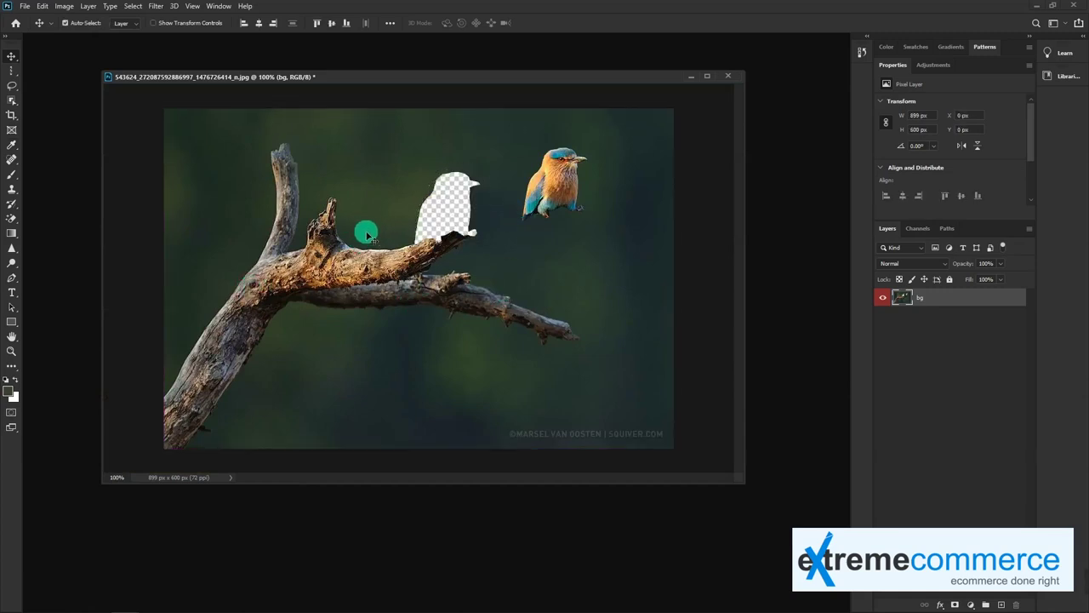
{"action": "key", "text": "ctrl+z"}
{"action": "key", "text": "ctrl+z"}
{"action": "key", "text": "ctrl+z"}
- Switch to the Magnetic Lasso Tool and zoom in on the bird and branch
{"action": "left_click", "coordinate": [19, 89]}
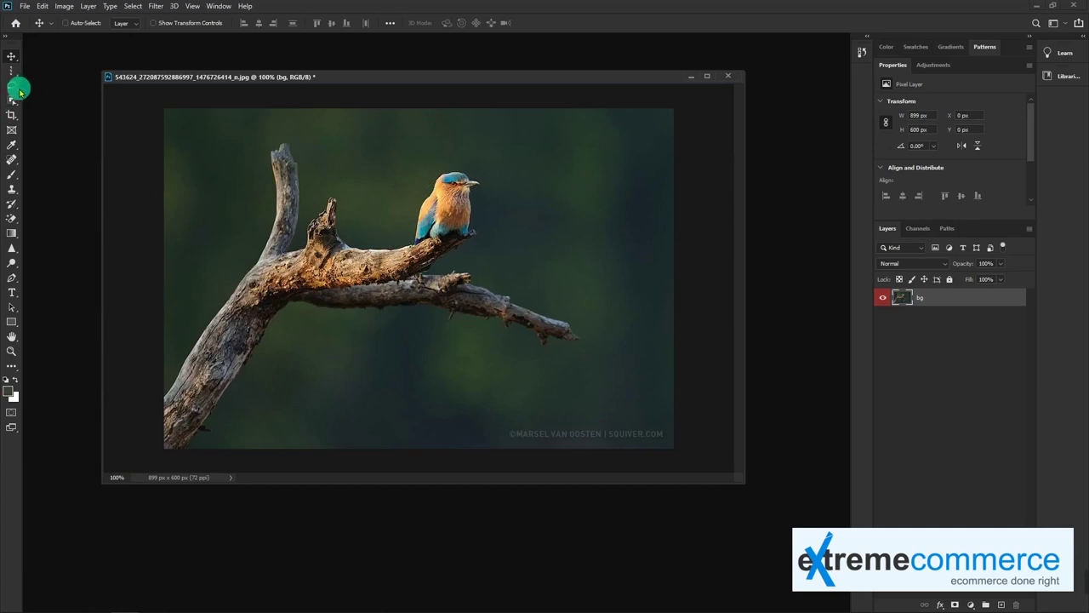
{"action": "left_click_drag", "start_coordinate": [15, 89], "coordinate": [51, 108]}
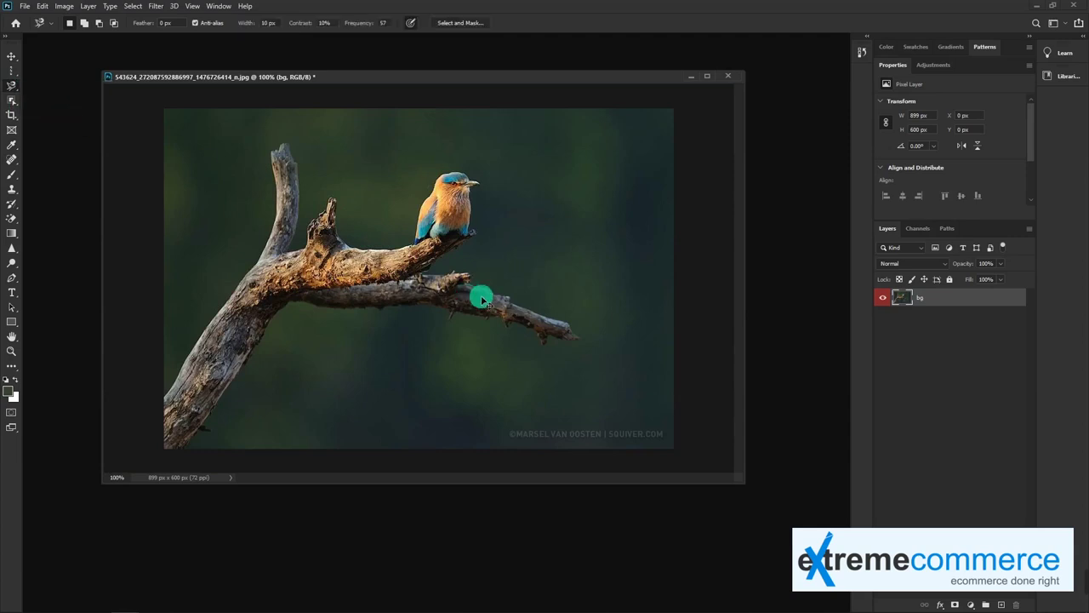
{"action": "key", "text": "ctrl+plus"}
{"action": "mouse_move", "coordinate": [266, 329]}
{"action": "left_mouse_down"}
{"action": "mouse_move", "coordinate": [372, 440]}
{"action": "mouse_move", "coordinate": [349, 225]}
{"action": "left_mouse_up"}
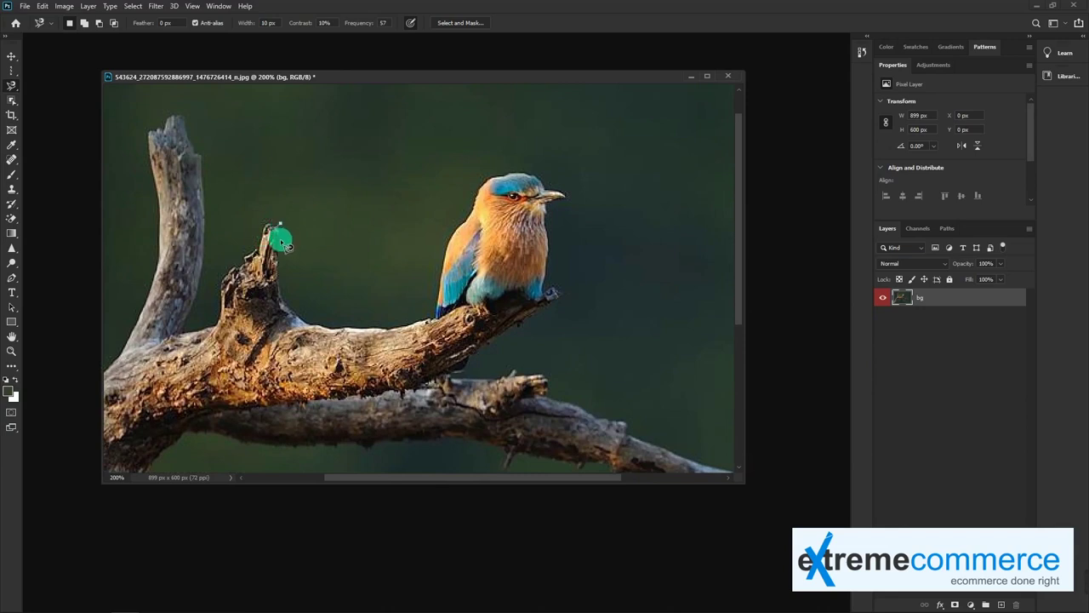
- Trace a magnetic selection along the branch, around the beak and down the chest, closing it
{"action": "mouse_move", "coordinate": [280, 246]}
{"action": "left_mouse_down"}
{"action": "mouse_move", "coordinate": [281, 296]}
{"action": "mouse_move", "coordinate": [317, 325]}
{"action": "mouse_move", "coordinate": [422, 326]}
{"action": "mouse_move", "coordinate": [453, 265]}
{"action": "mouse_move", "coordinate": [450, 240]}
{"action": "mouse_move", "coordinate": [498, 185]}
{"action": "mouse_move", "coordinate": [553, 187]}
{"action": "left_mouse_up"}
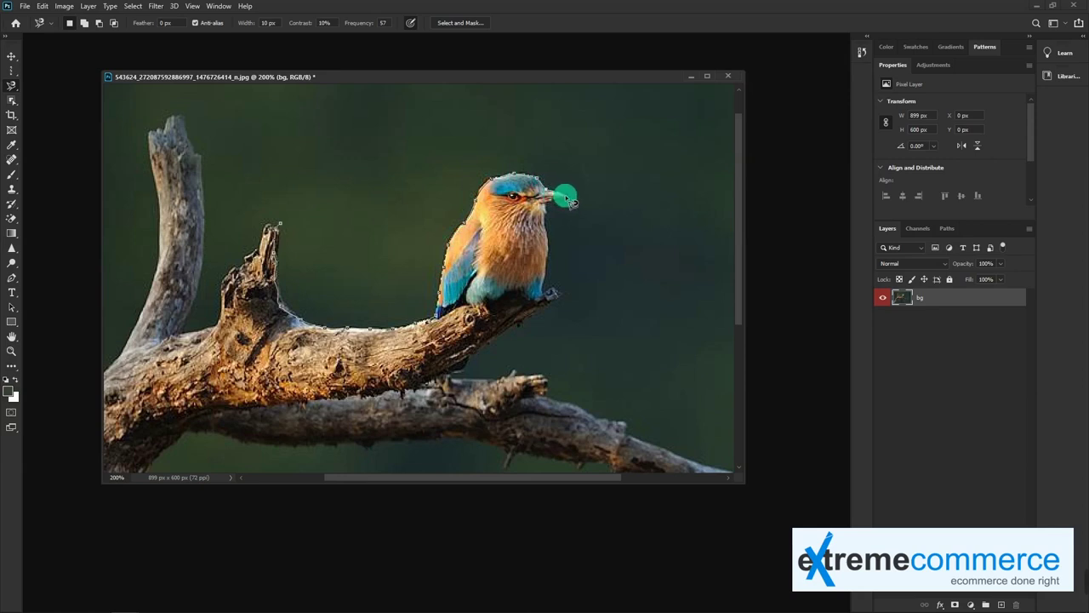
{"action": "left_click_drag", "start_coordinate": [574, 204], "coordinate": [565, 208]}
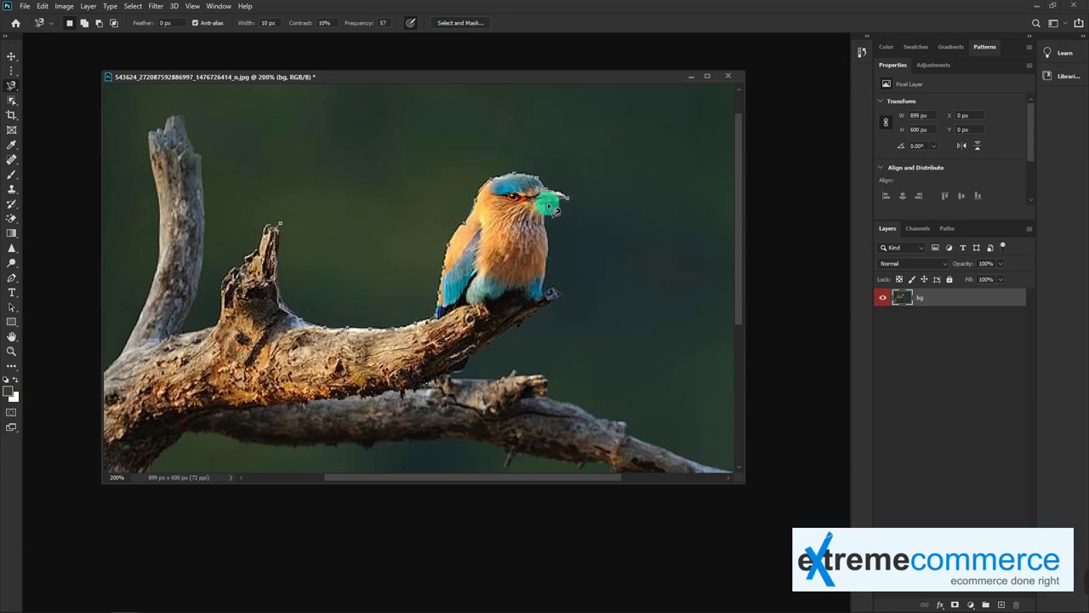
{"action": "mouse_move", "coordinate": [553, 223]}
{"action": "left_mouse_down"}
{"action": "mouse_move", "coordinate": [553, 293]}
{"action": "mouse_move", "coordinate": [568, 303]}
{"action": "mouse_move", "coordinate": [477, 363]}
{"action": "mouse_move", "coordinate": [302, 407]}
{"action": "mouse_move", "coordinate": [245, 411]}
{"action": "mouse_move", "coordinate": [223, 384]}
{"action": "mouse_move", "coordinate": [218, 331]}
{"action": "mouse_move", "coordinate": [234, 278]}
{"action": "mouse_move", "coordinate": [276, 232]}
{"action": "mouse_move", "coordinate": [291, 231]}
{"action": "mouse_move", "coordinate": [292, 267]}
{"action": "mouse_move", "coordinate": [290, 229]}
{"action": "mouse_move", "coordinate": [414, 324]}
{"action": "left_mouse_up"}
{"action": "left_click", "coordinate": [414, 326]}
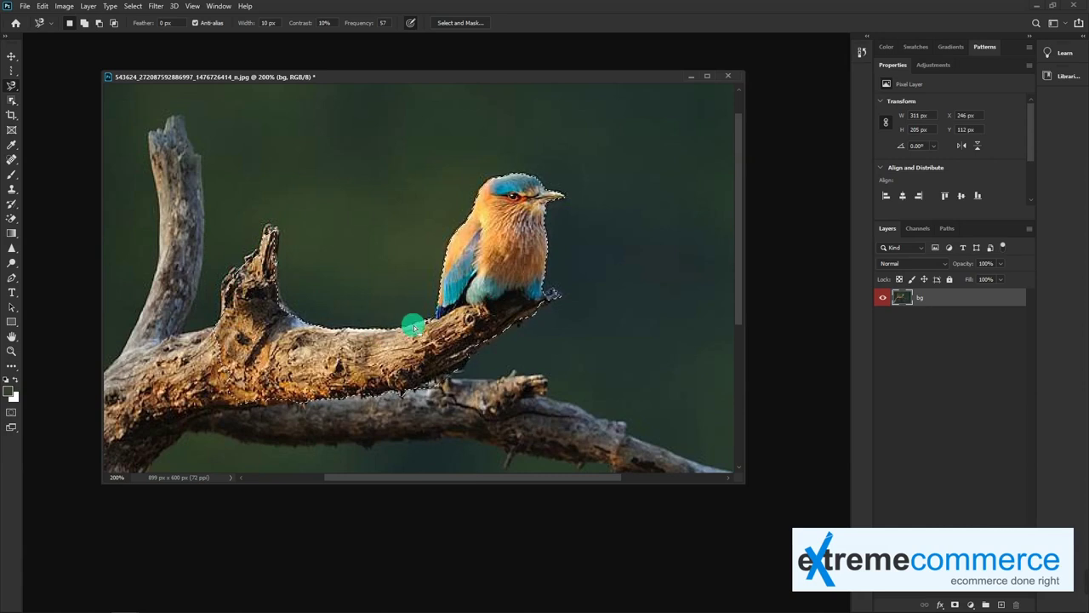
{"action": "key", "text": "ctrl+minus"}
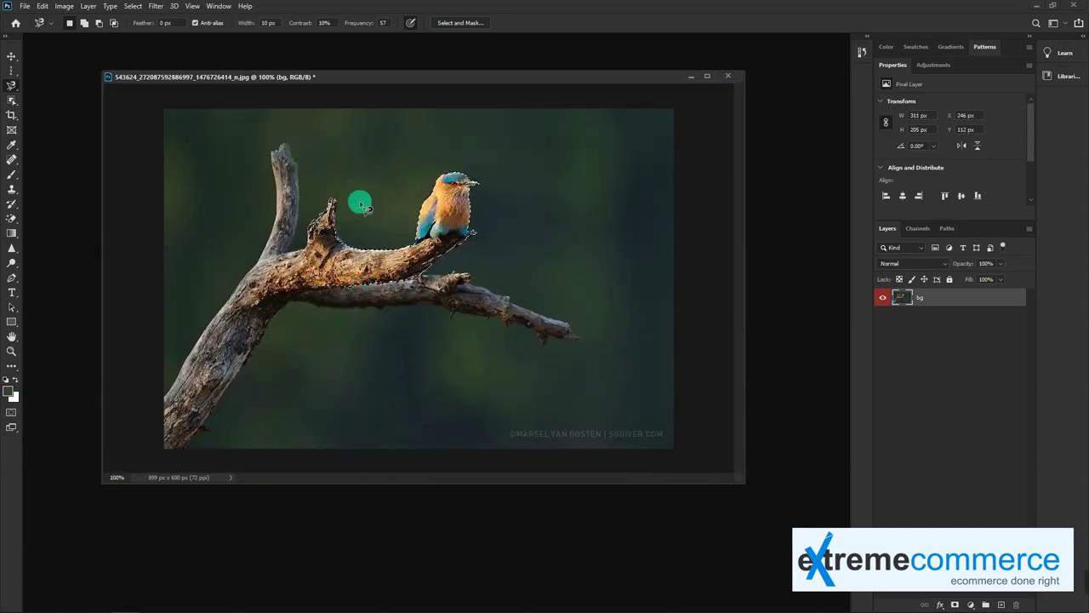
{"action": "key", "text": "v"}
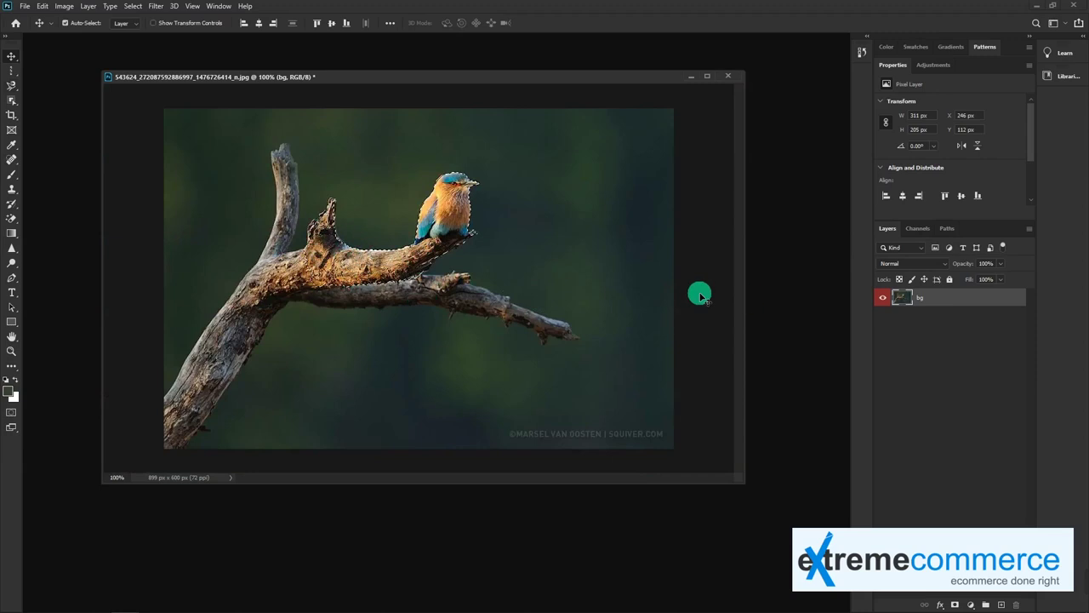
- Copy the selected bird to Layer 1, shift it right along the branch, then undo the copy
{"action": "key", "text": "ctrl+j"}
{"action": "left_click_drag", "start_coordinate": [426, 271], "coordinate": [530, 252]}
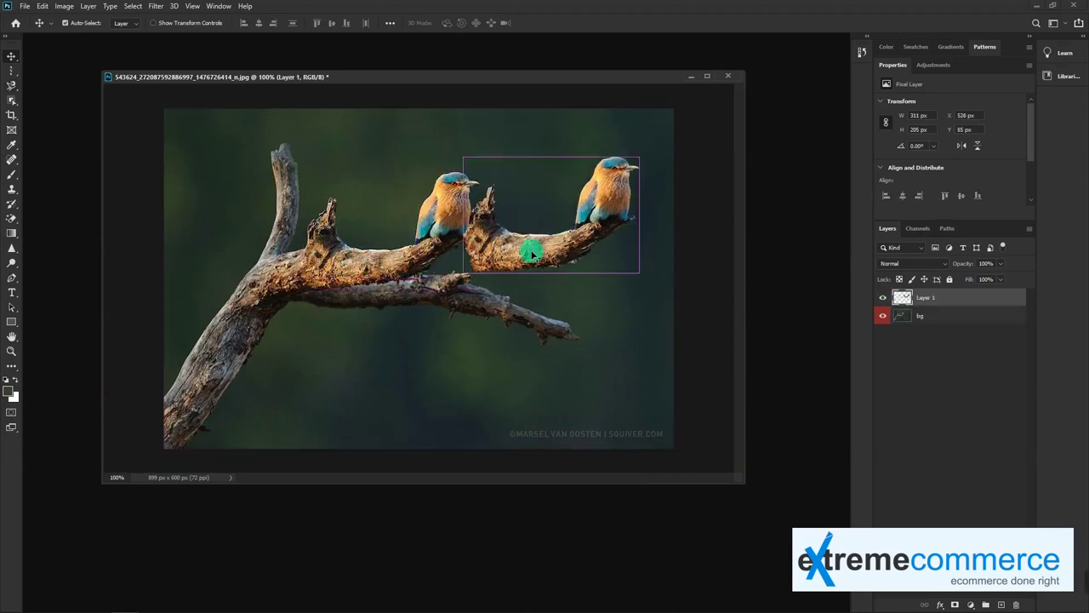
{"action": "key", "text": "ctrl+z"}
{"action": "key", "text": "ctrl+z"}
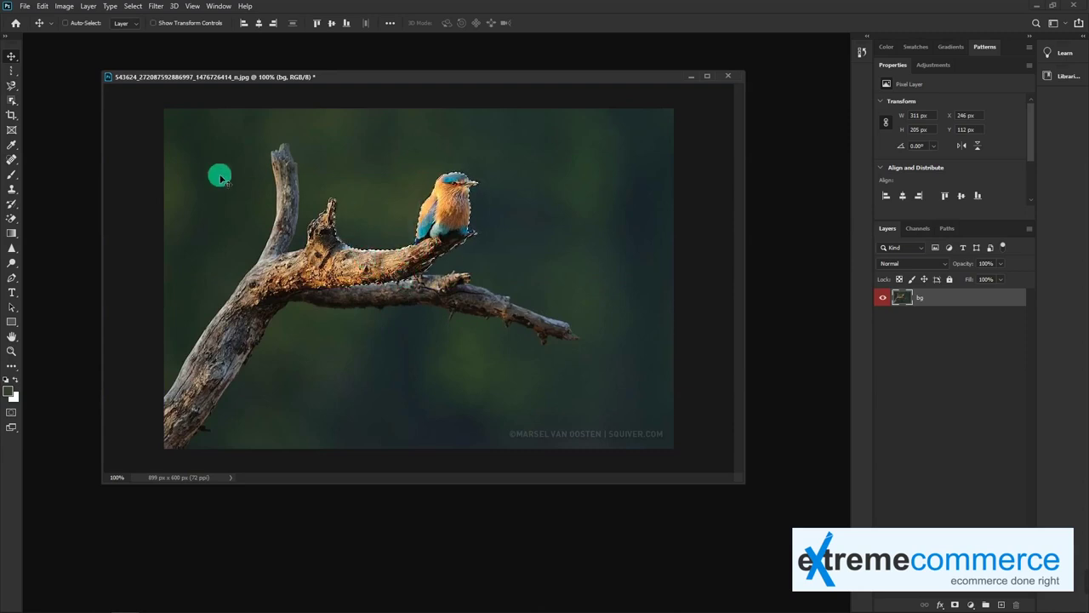
{"action": "right_click", "coordinate": [434, 205]}
{"action": "left_click", "coordinate": [435, 205]}
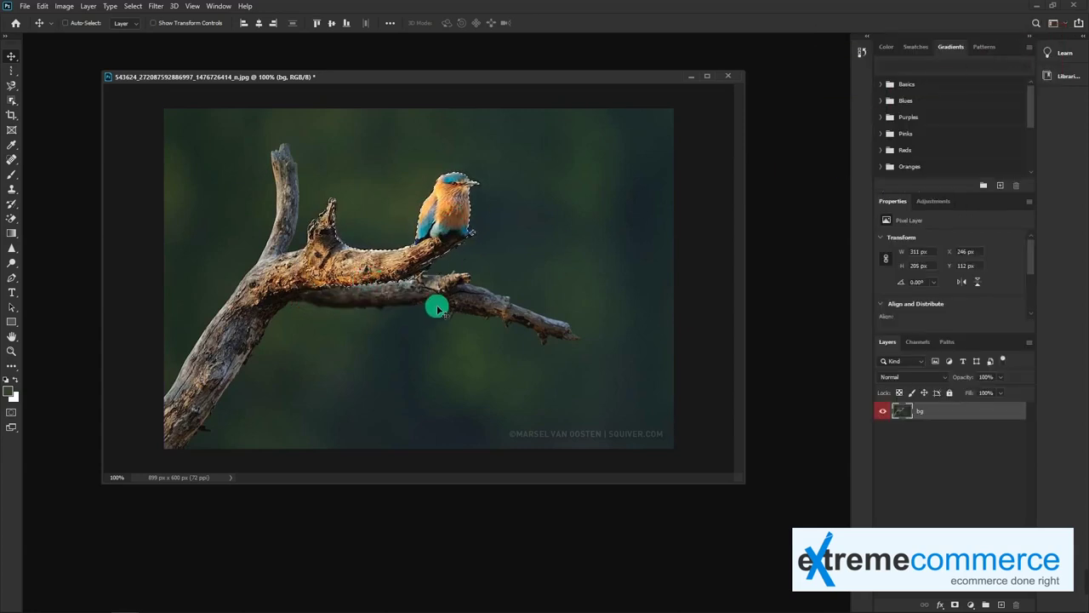
- Move the selected bird and branch down-right, undo that move, and clear the selection
{"action": "key", "text": "ctrl"}
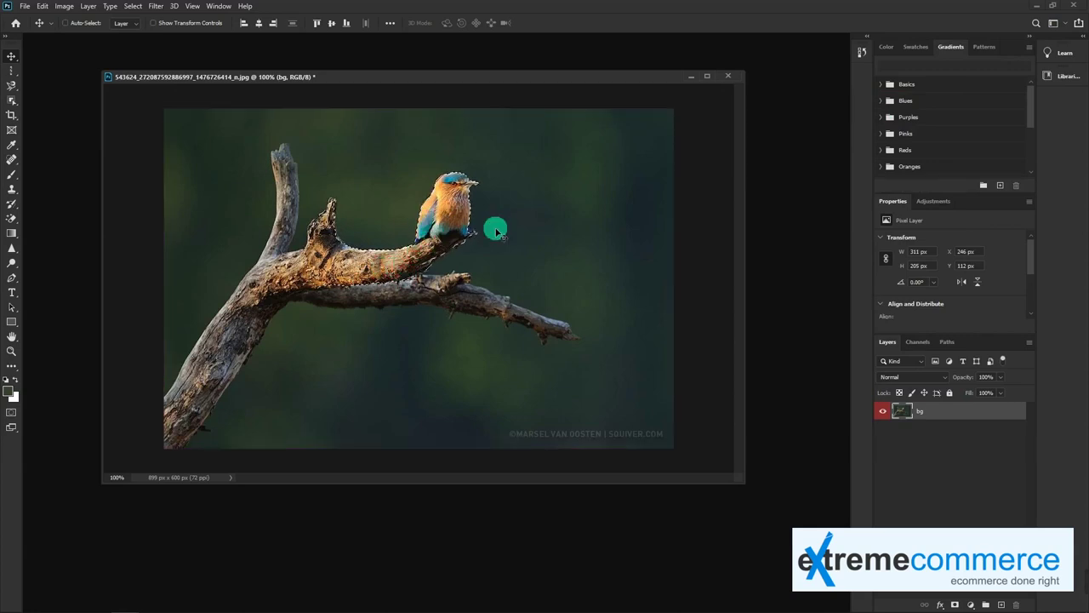
{"action": "left_click_drag", "start_coordinate": [420, 251], "coordinate": [450, 275]}
{"action": "key", "text": "ctrl+z"}
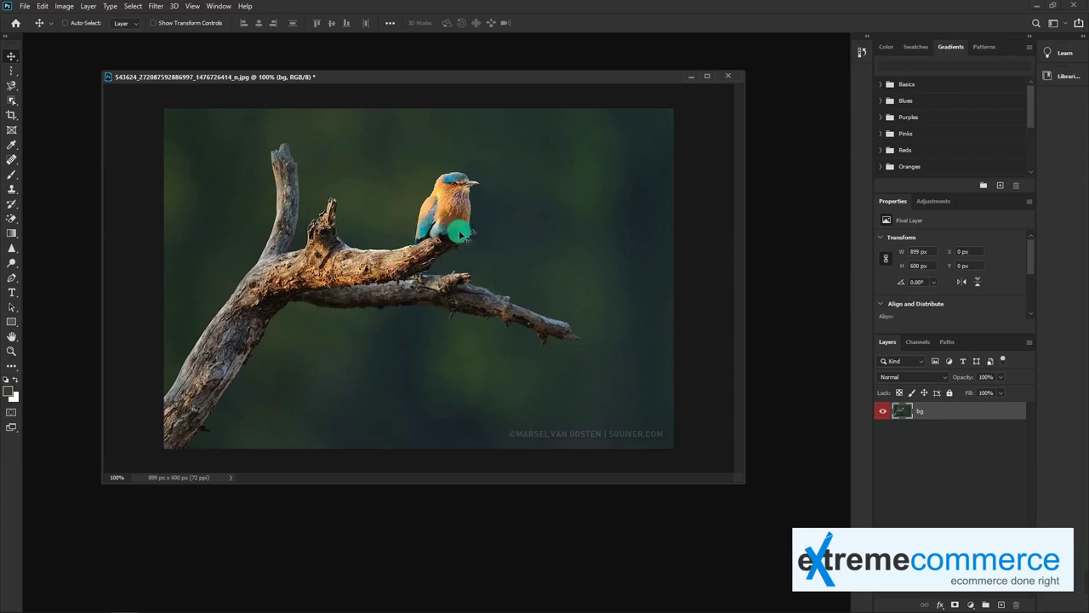
{"action": "key", "text": "ctrl+z"}
{"action": "key", "text": "ctrl+shift+z"}
- Switch to the Object Selection Tool and drag a roughly 138 × 137 px box around the perched bird
{"action": "left_click", "coordinate": [14, 75]}
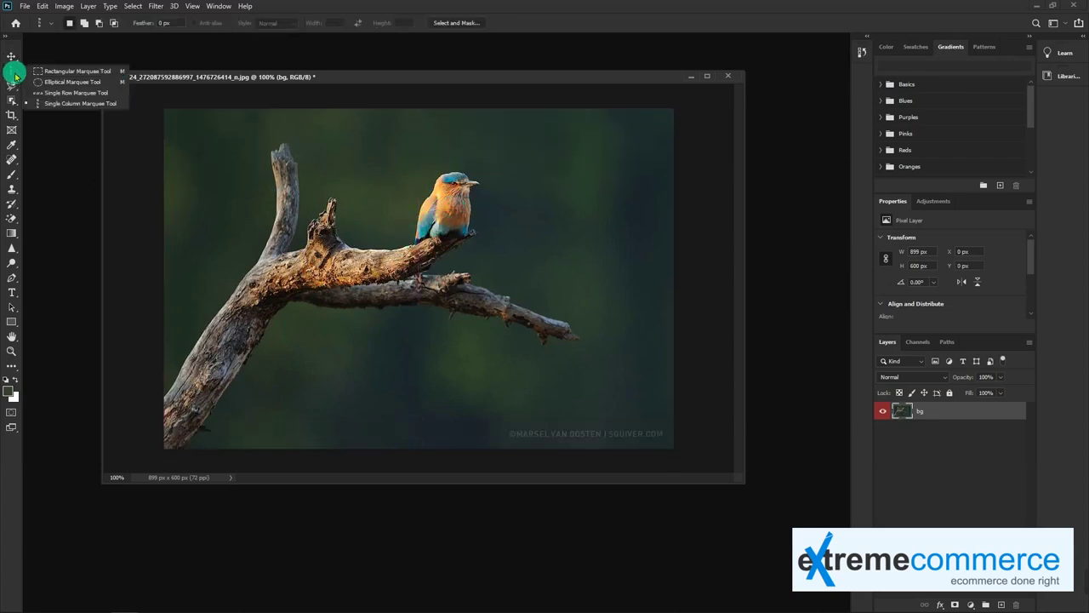
{"action": "left_click", "coordinate": [12, 86]}
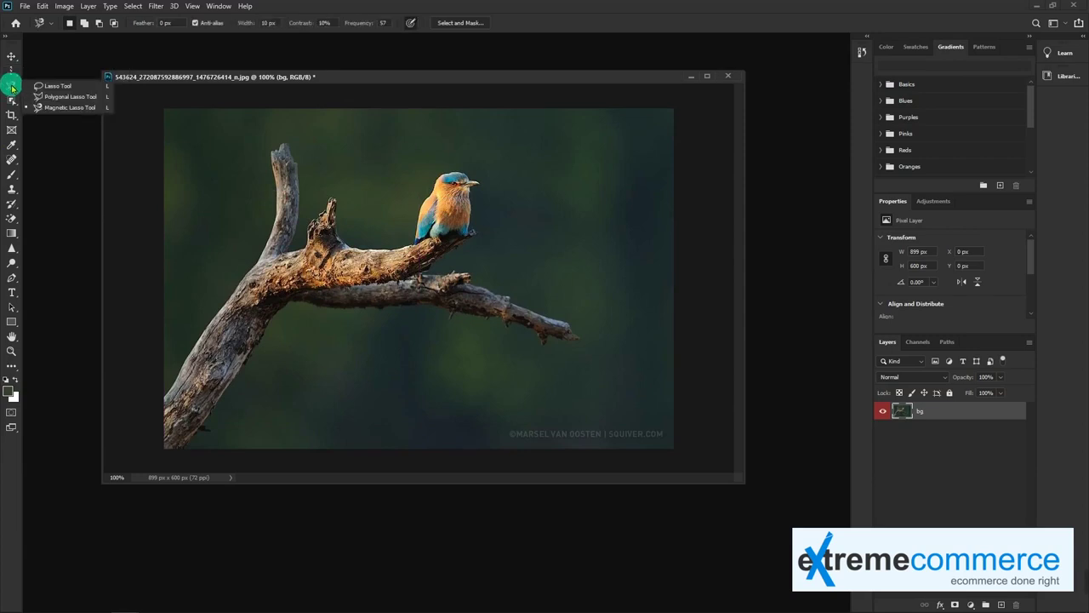
{"action": "left_click", "coordinate": [11, 102]}
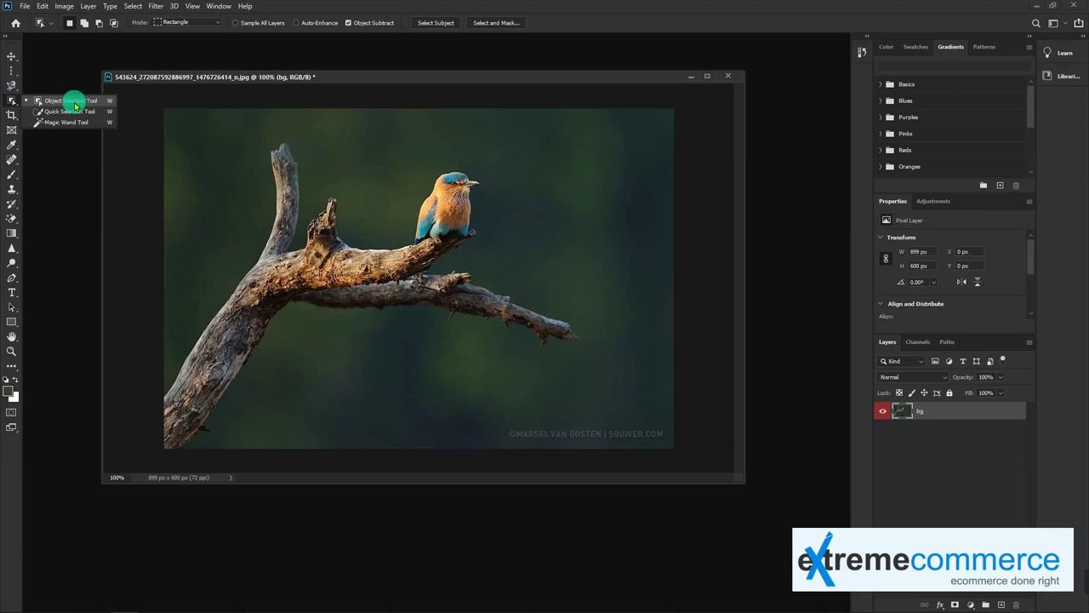
{"action": "left_click", "coordinate": [75, 102]}
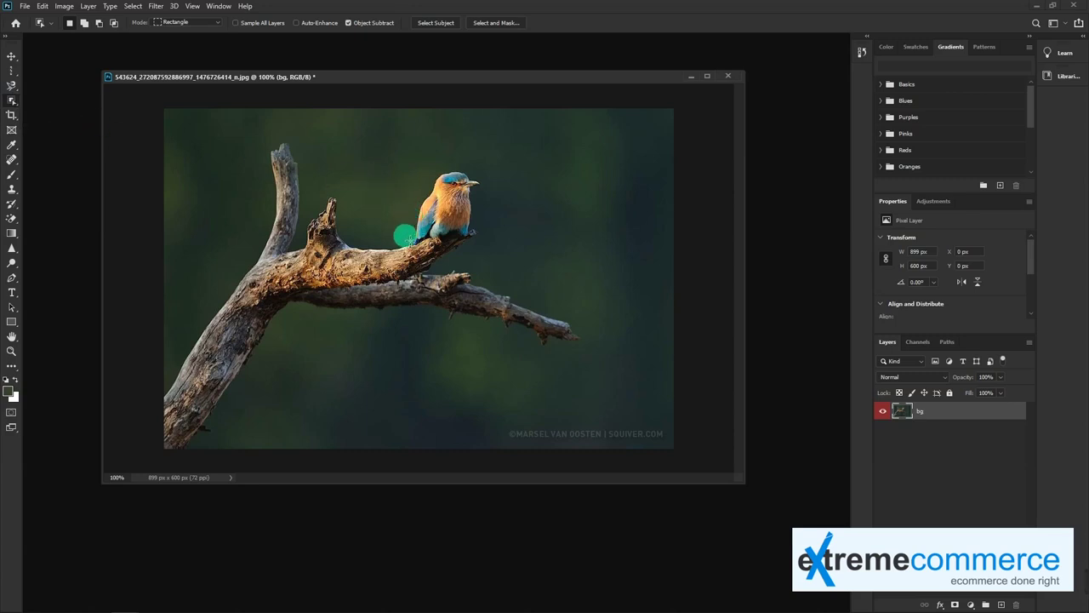
{"action": "left_click_drag", "start_coordinate": [415, 244], "coordinate": [495, 169]}
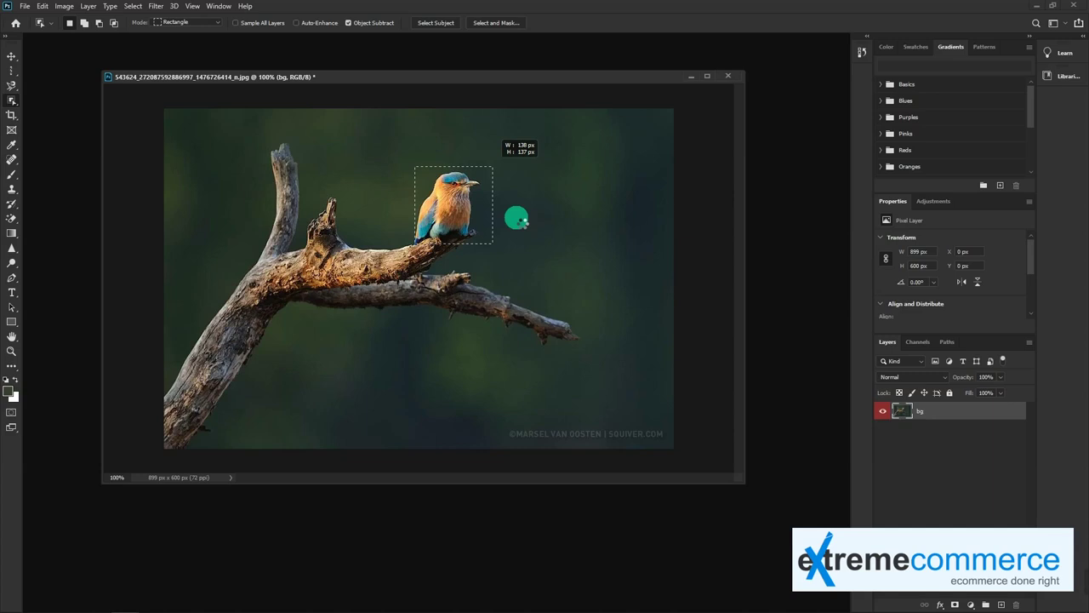
- Select the bird and copy it onto a new Layer 1 with Ctrl+J
{"action": "left_click_drag", "start_coordinate": [518, 220], "coordinate": [523, 236]}
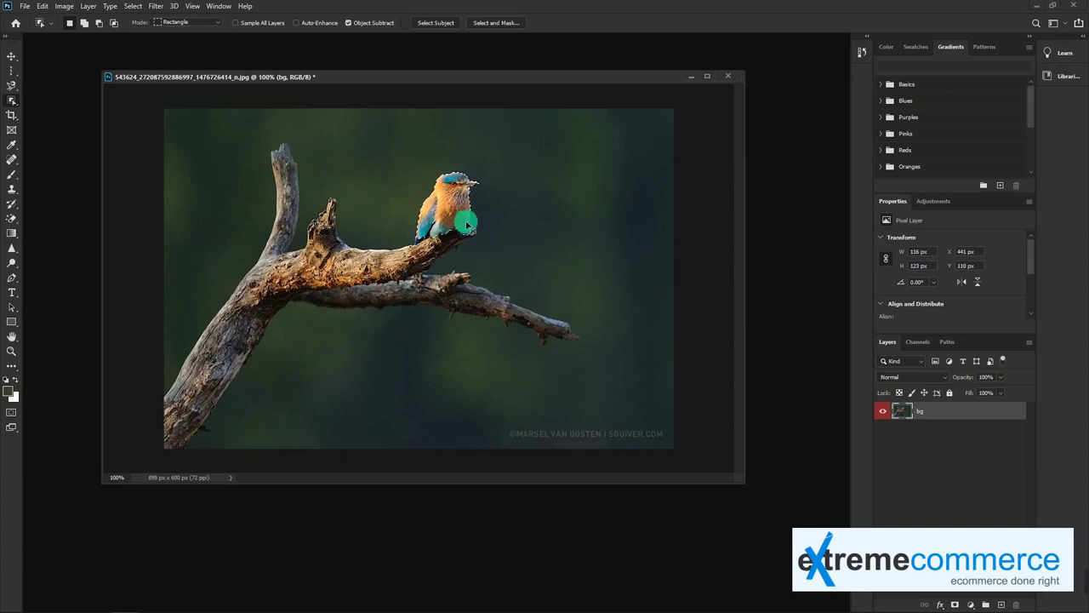
{"action": "key", "text": "ctrl+j"}
{"action": "left_click_drag", "start_coordinate": [440, 211], "coordinate": [479, 218]}
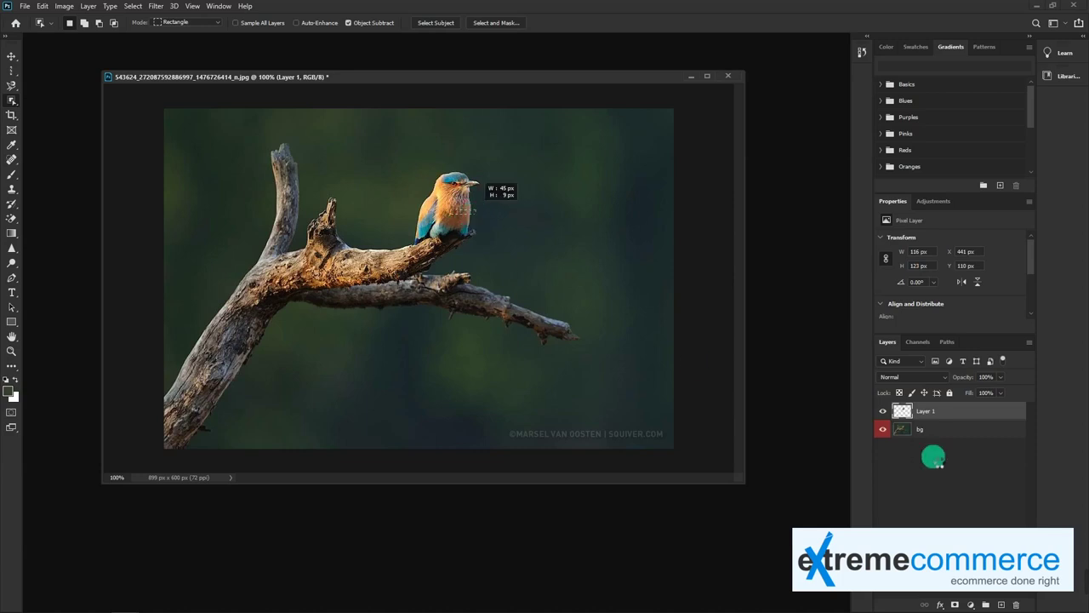
- Toggle the bg layer's visibility and test-move the bird copy, then undo the move
{"action": "key", "text": "v"}
{"action": "left_click", "coordinate": [882, 429]}
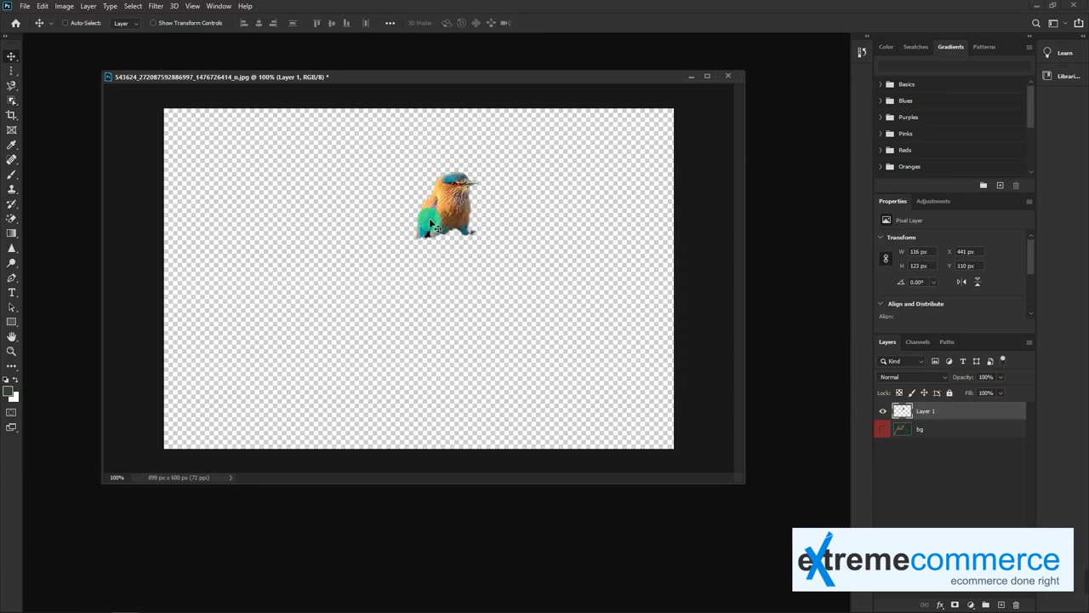
{"action": "left_click", "coordinate": [882, 429]}
{"action": "left_click_drag", "start_coordinate": [430, 210], "coordinate": [580, 220]}
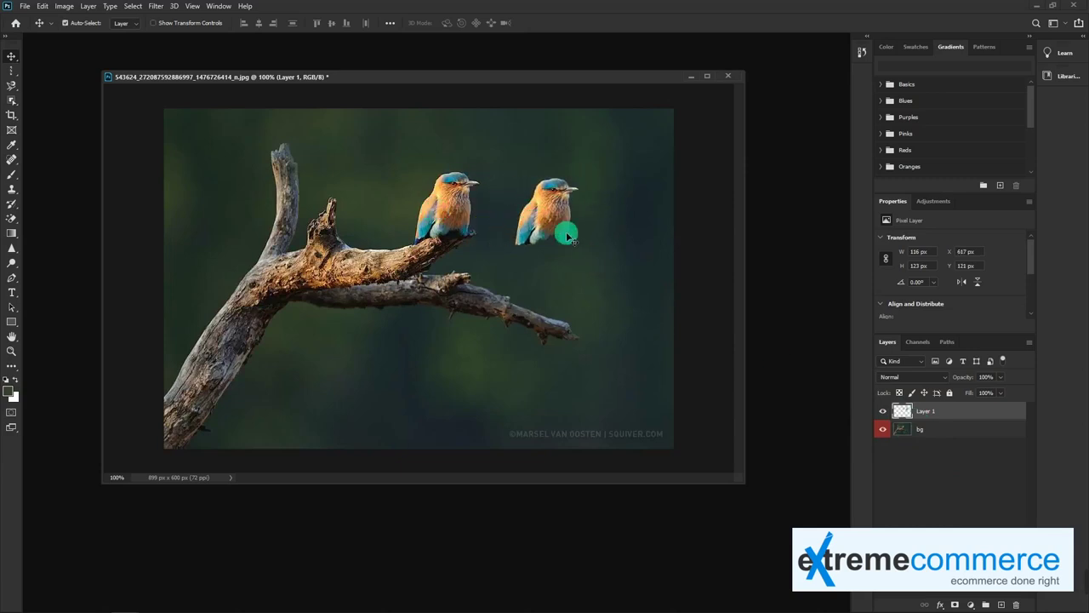
{"action": "key", "text": "ctrl+z"}
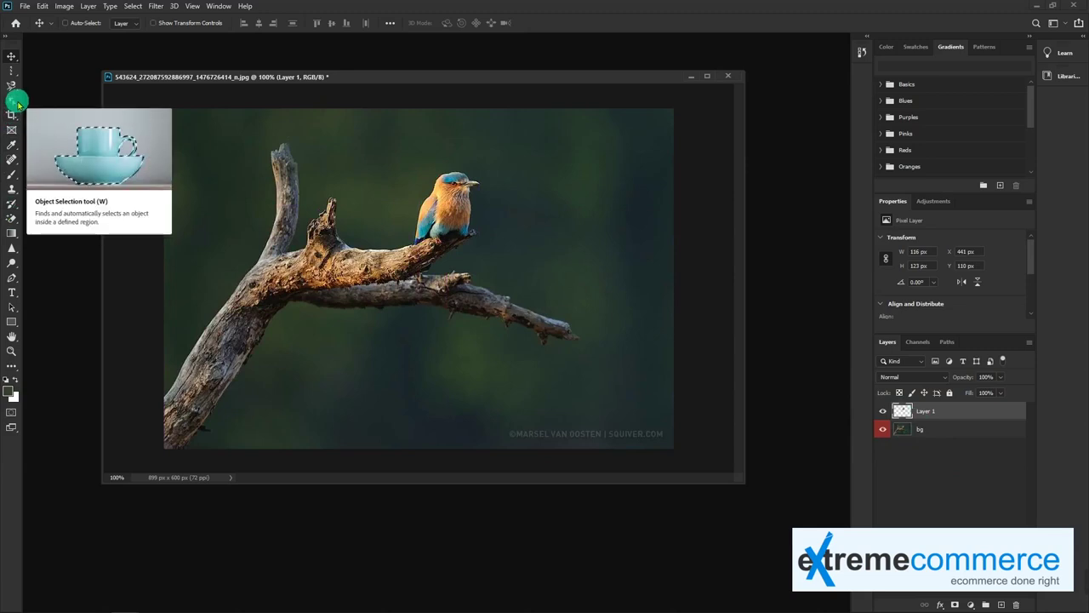
- Switch to the Quick Selection Tool and paint a selection over the bird
{"action": "left_click", "coordinate": [16, 104]}
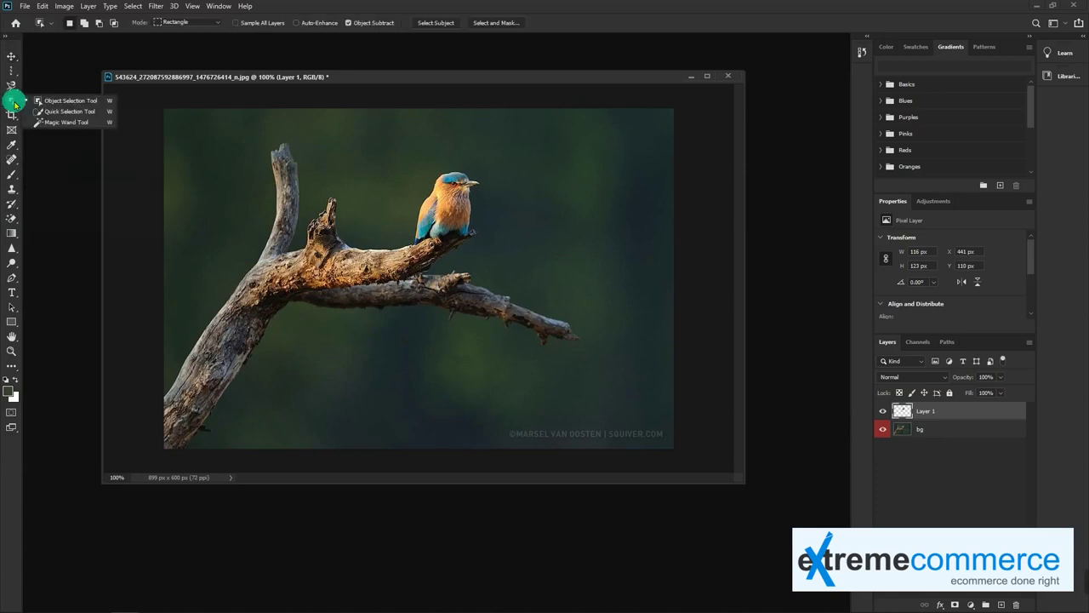
{"action": "left_click_drag", "start_coordinate": [18, 104], "coordinate": [78, 113]}
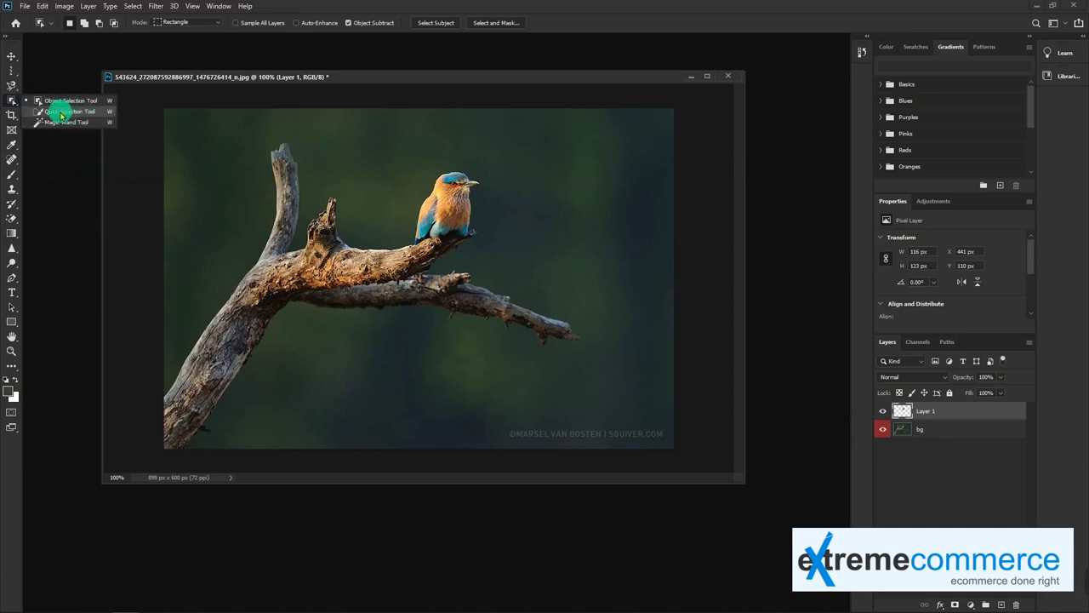
{"action": "left_click", "coordinate": [61, 115]}
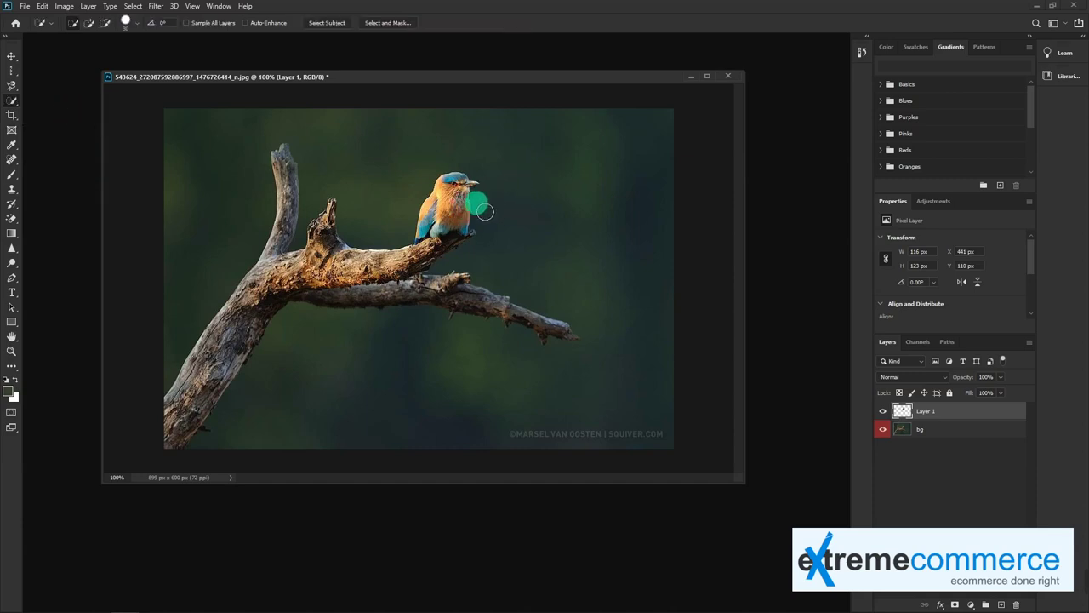
{"action": "left_click_drag", "start_coordinate": [484, 211], "coordinate": [430, 230]}
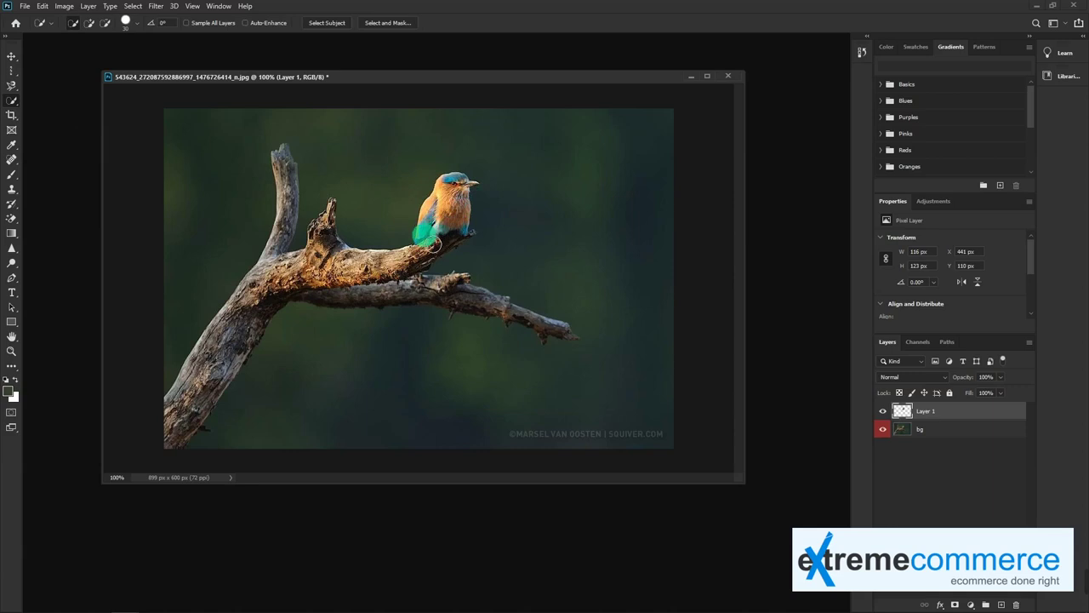
{"action": "left_click_drag", "start_coordinate": [442, 219], "coordinate": [448, 207]}
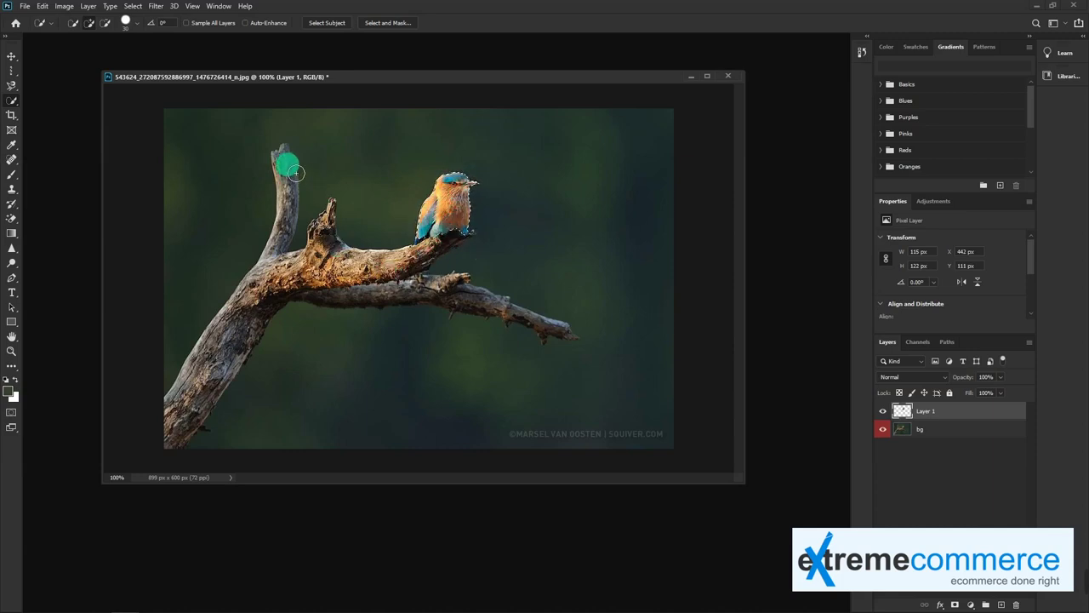
- Paint over the upright branch, undoing leaks into the background, and toggle Subtract/Add modes
{"action": "mouse_move", "coordinate": [296, 176]}
{"action": "left_mouse_down"}
{"action": "mouse_move", "coordinate": [290, 219]}
{"action": "mouse_move", "coordinate": [249, 299]}
{"action": "left_mouse_up"}
{"action": "key", "text": "ctrl+z"}
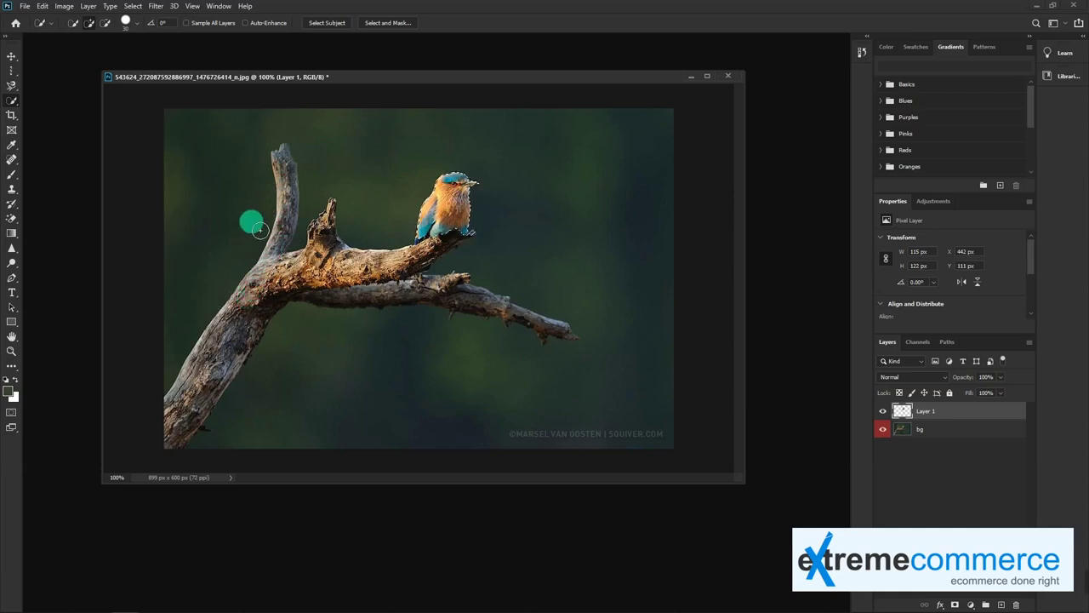
{"action": "left_click_drag", "start_coordinate": [287, 151], "coordinate": [285, 180]}
{"action": "key", "text": "ctrl+z"}
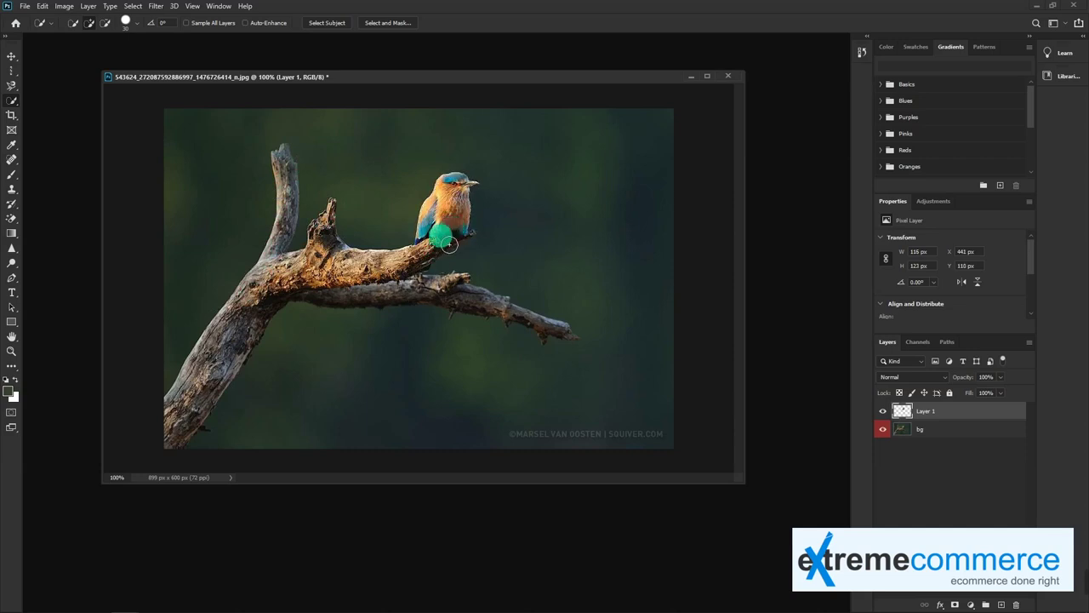
{"action": "mouse_move", "coordinate": [285, 158]}
{"action": "left_mouse_down"}
{"action": "mouse_move", "coordinate": [290, 221]}
{"action": "mouse_move", "coordinate": [259, 308]}
{"action": "left_mouse_up"}
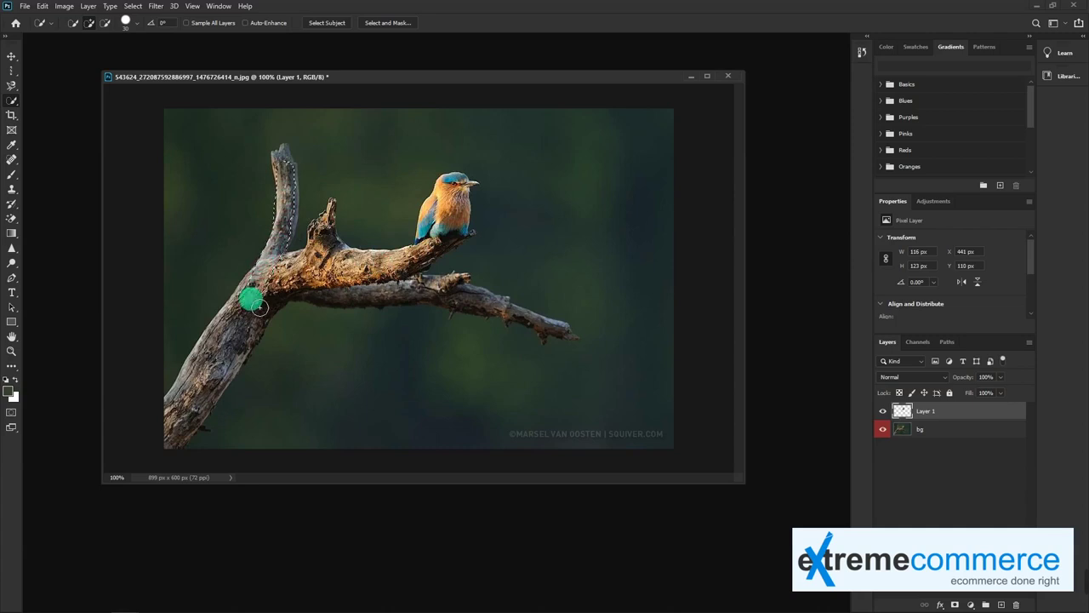
{"action": "mouse_move", "coordinate": [260, 308]}
{"action": "left_mouse_down"}
{"action": "mouse_move", "coordinate": [492, 356]}
{"action": "mouse_move", "coordinate": [363, 131]}
{"action": "left_mouse_up"}
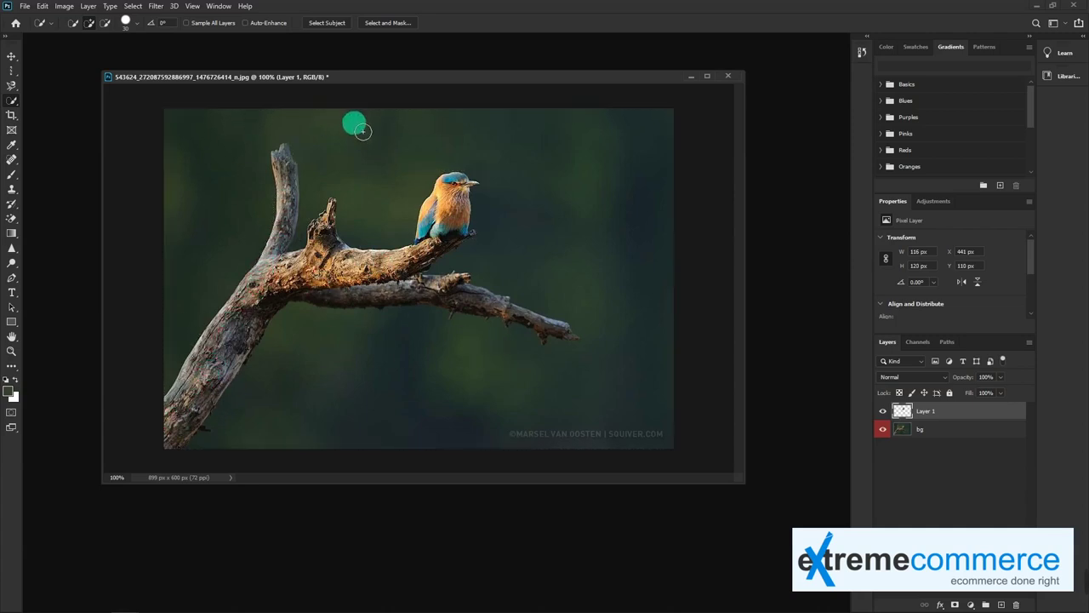
{"action": "left_click", "coordinate": [104, 22]}
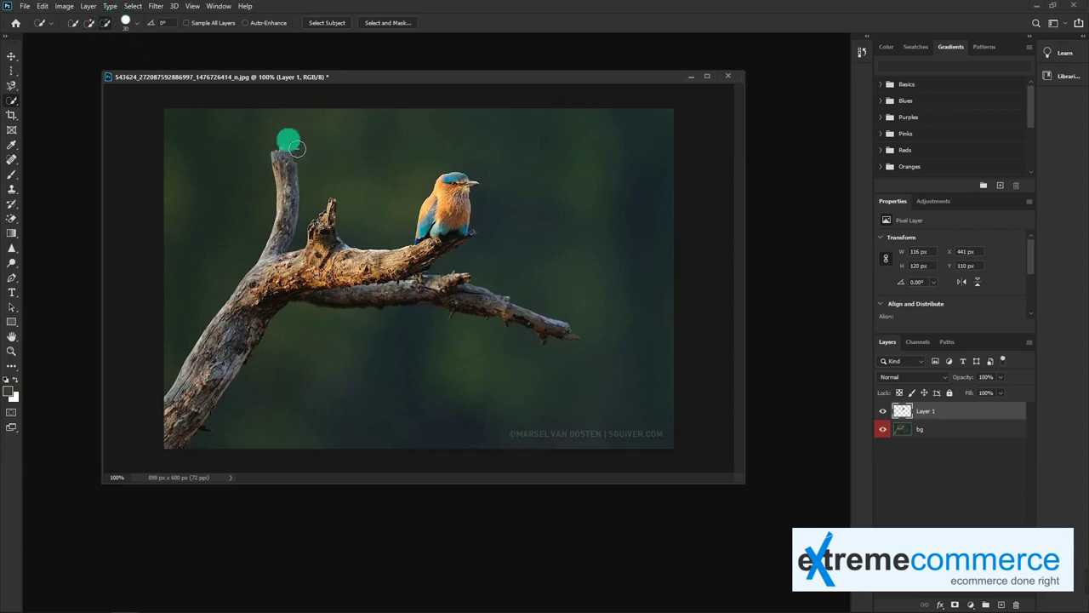
{"action": "left_click", "coordinate": [95, 23]}
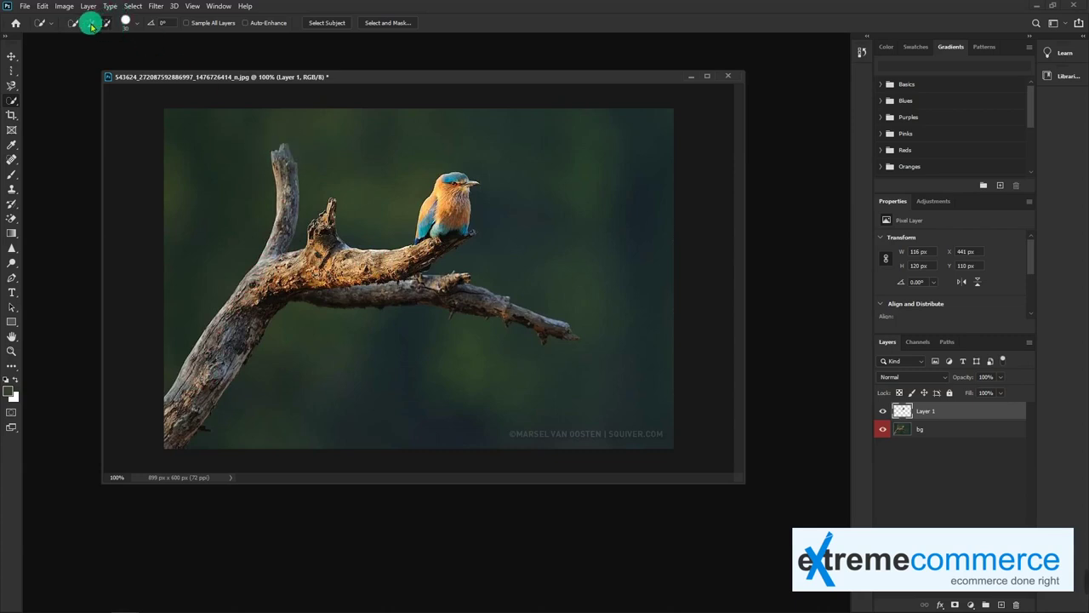
- Brush-select the left branch top and the bird's body, then trim the edge in Subtract mode
{"action": "left_click_drag", "start_coordinate": [397, 184], "coordinate": [364, 179]}
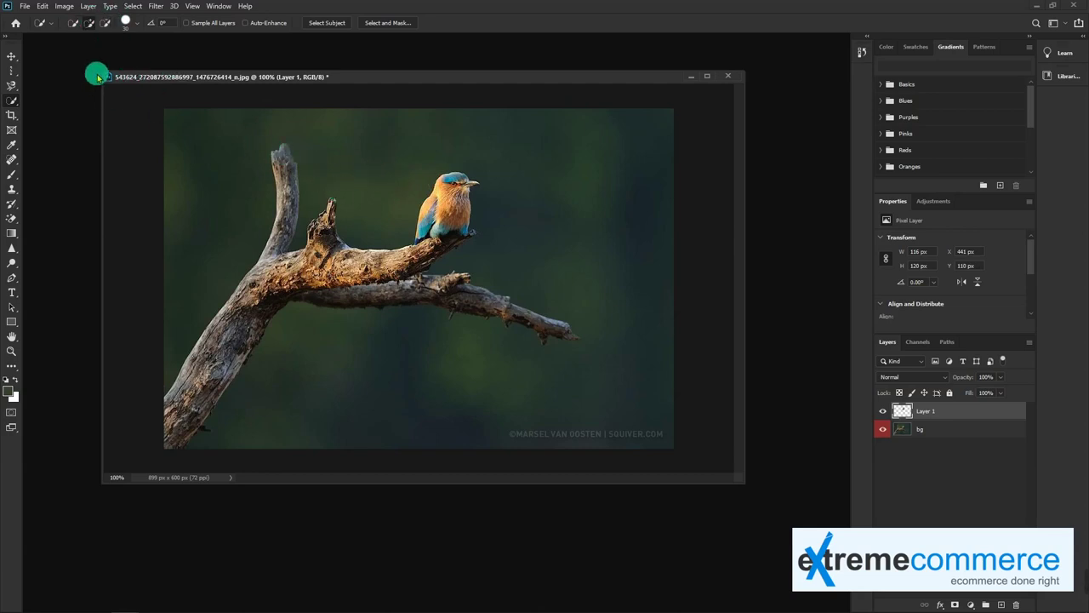
{"action": "left_click_drag", "start_coordinate": [274, 150], "coordinate": [302, 240]}
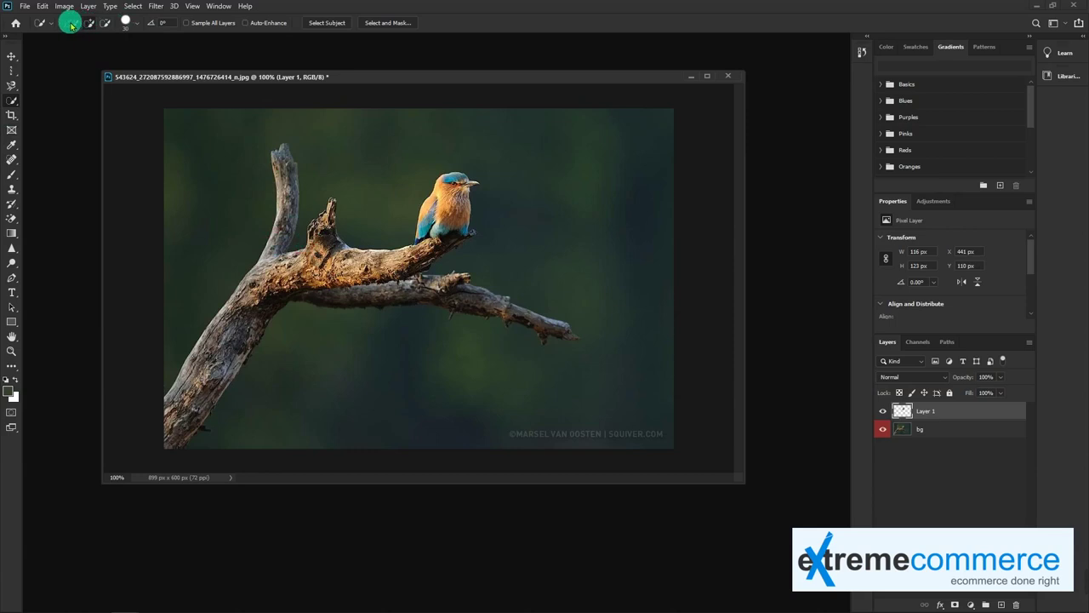
{"action": "left_click_drag", "start_coordinate": [444, 217], "coordinate": [449, 225]}
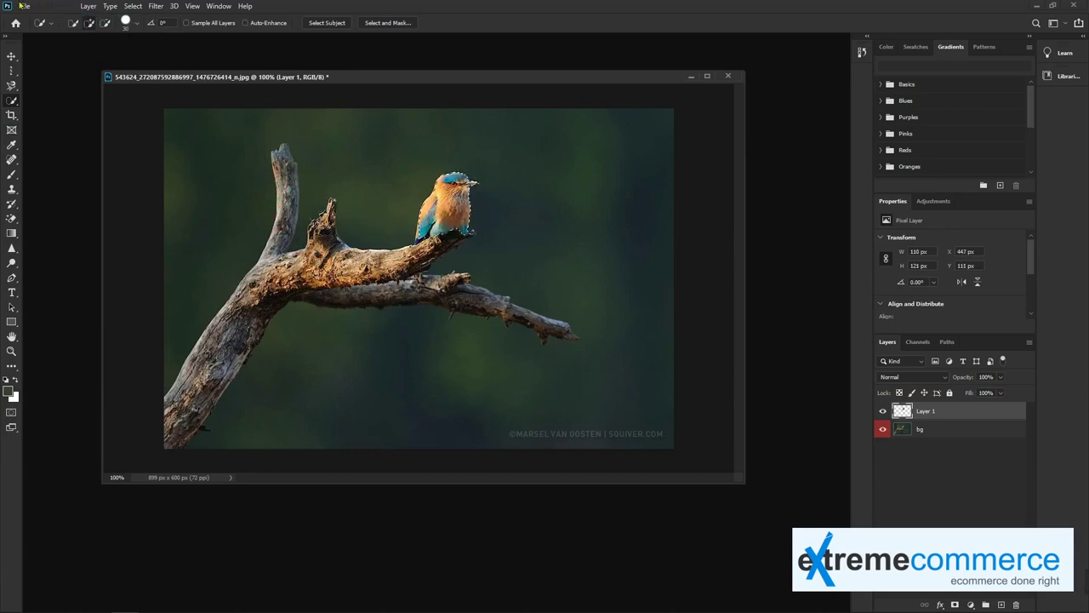
{"action": "left_click", "coordinate": [102, 23]}
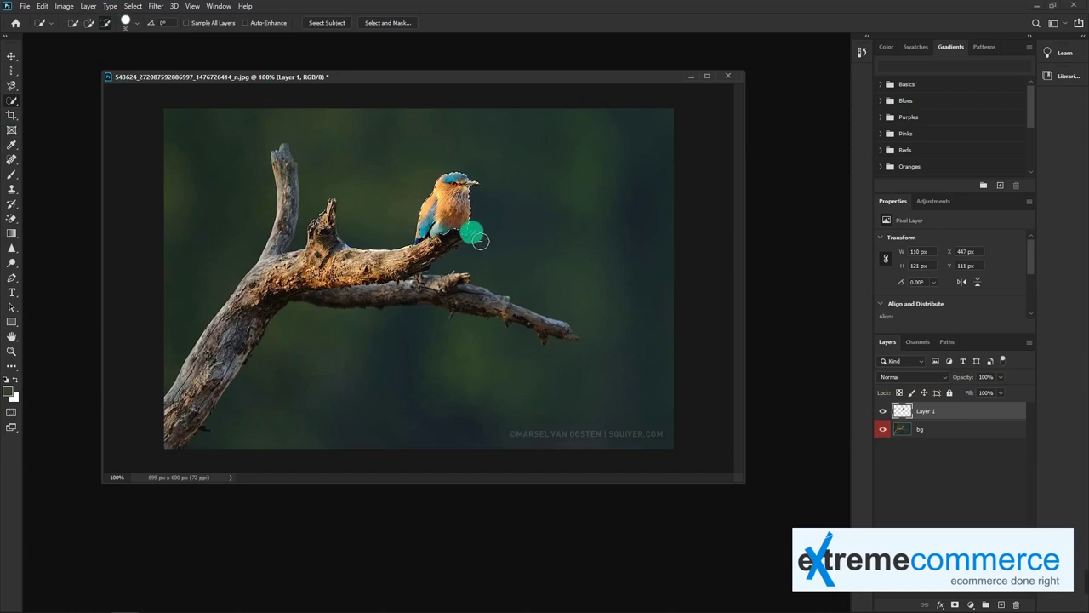
{"action": "mouse_move", "coordinate": [476, 241]}
{"action": "left_mouse_down"}
{"action": "mouse_move", "coordinate": [475, 191]}
{"action": "mouse_move", "coordinate": [445, 177]}
{"action": "mouse_move", "coordinate": [261, 160]}
{"action": "left_mouse_up"}
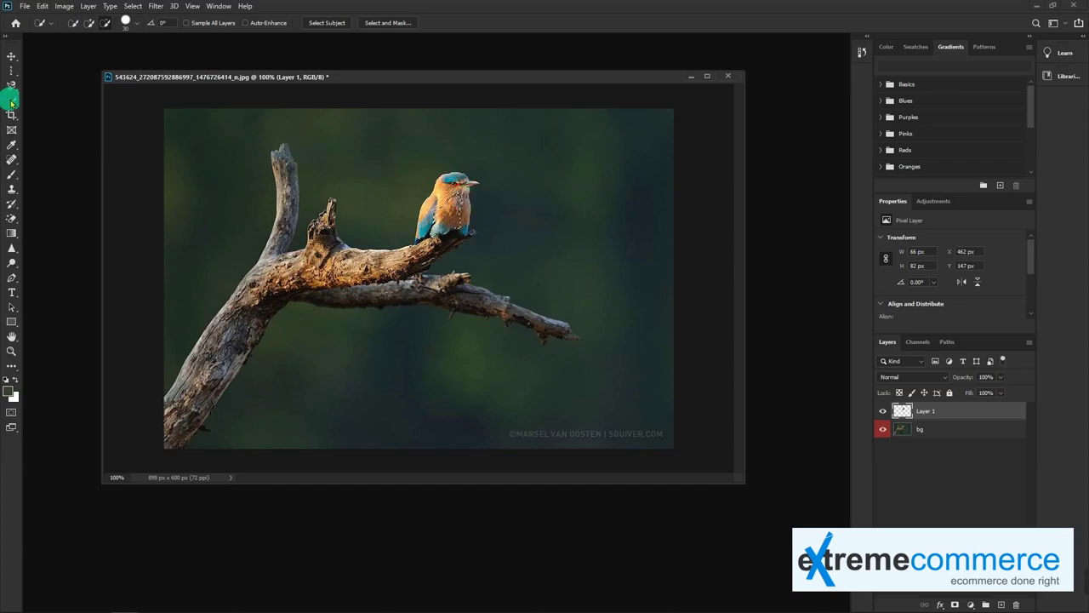
{"action": "mouse_move", "coordinate": [11, 102]}
{"action": "left_mouse_down"}
{"action": "mouse_move", "coordinate": [76, 113]}
{"action": "mouse_move", "coordinate": [70, 124]}
{"action": "left_mouse_up"}
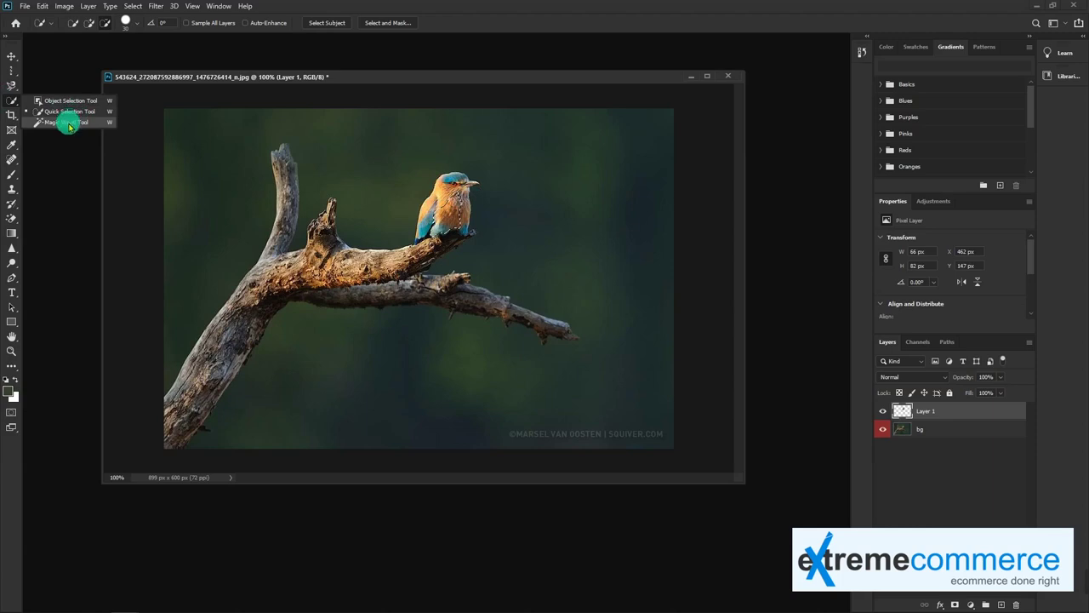
- Switch to the Magic Wand, deselect, delete Layer 1, and select bg's green background
{"action": "left_click_drag", "start_coordinate": [71, 125], "coordinate": [71, 124]}
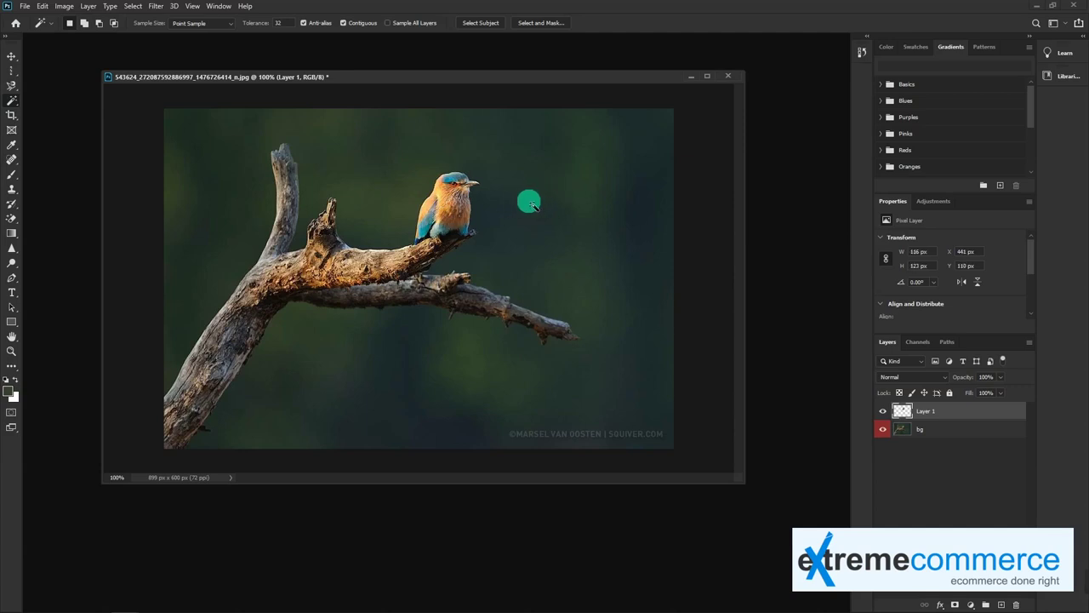
{"action": "left_click", "coordinate": [567, 213]}
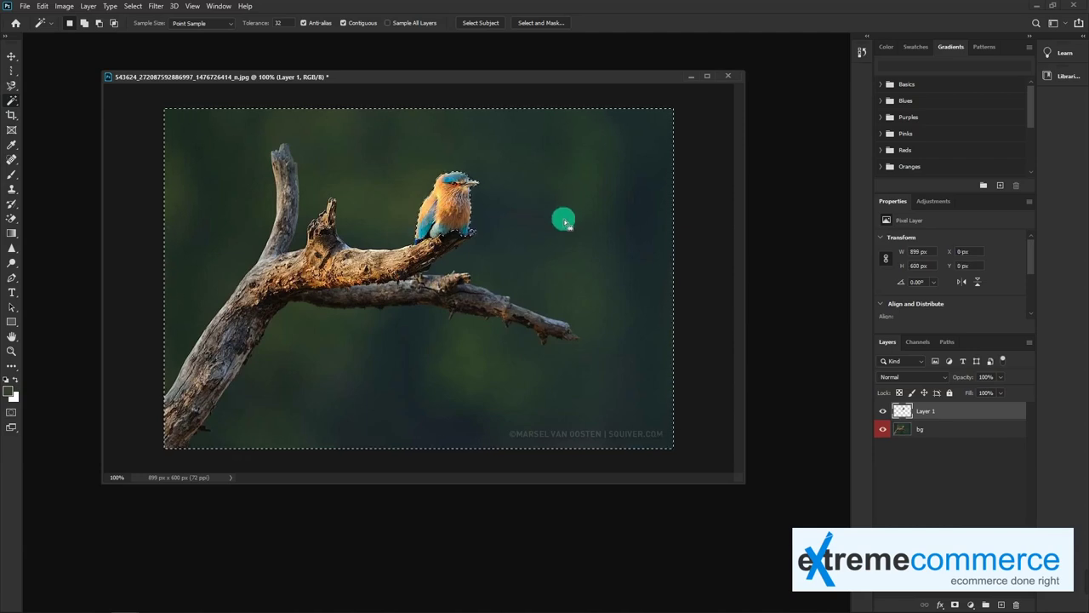
{"action": "key", "text": "ctrl+d"}
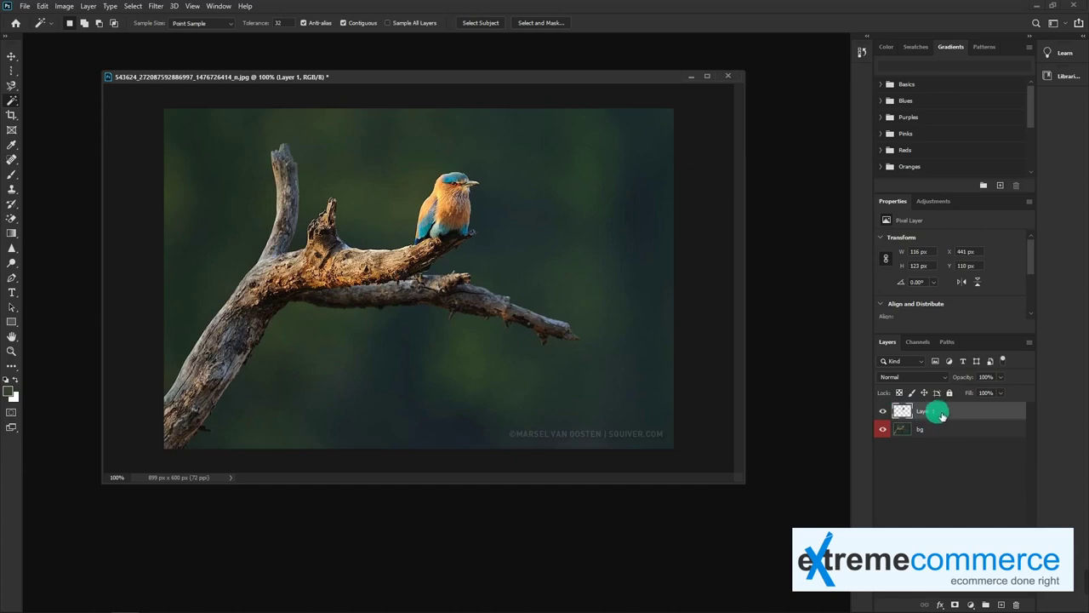
{"action": "key", "text": "Delete"}
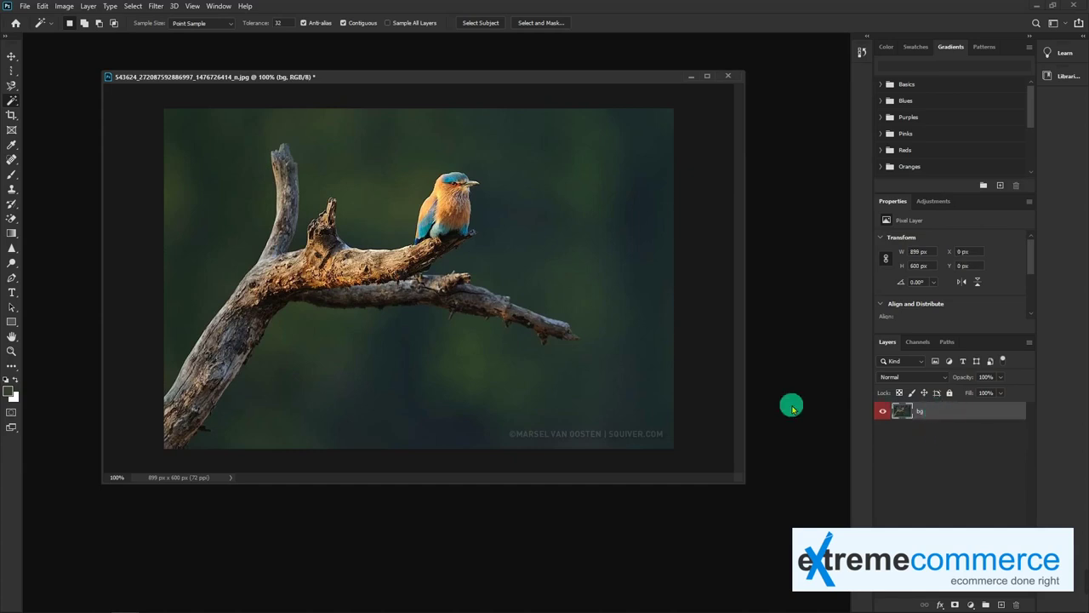
{"action": "left_click", "coordinate": [547, 174]}
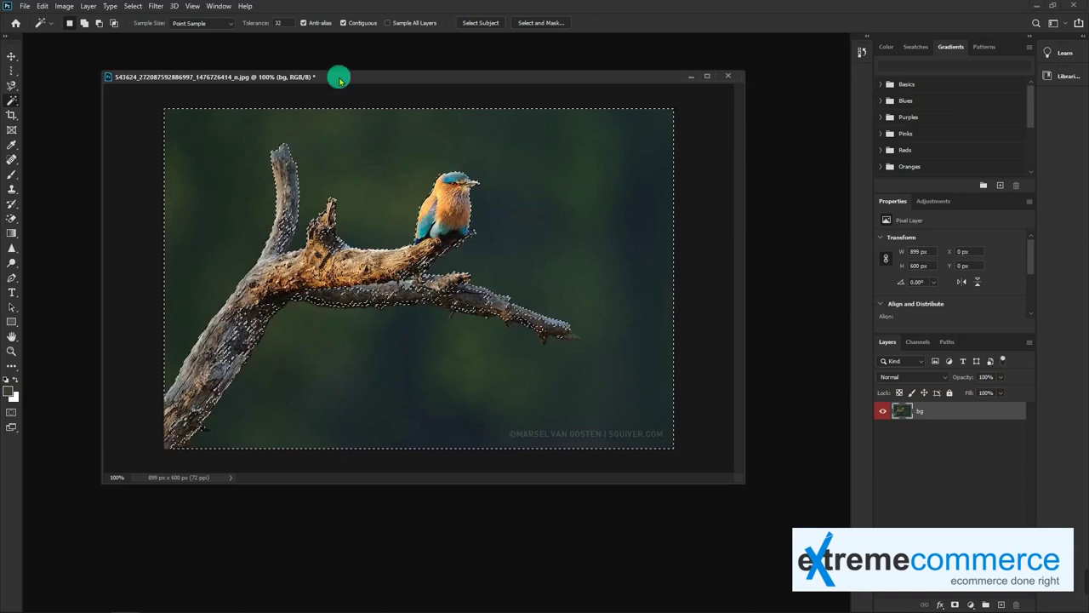
- Lower the Magic Wand tolerance and sample the green background around bird and branch
{"action": "left_click", "coordinate": [271, 24]}
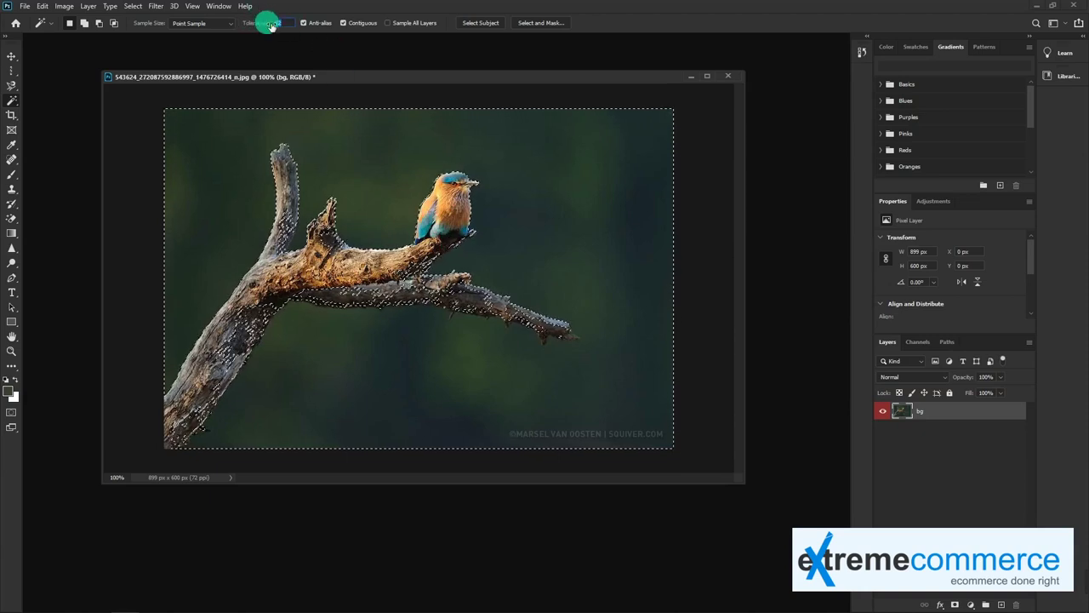
{"action": "type", "text": "1"}
{"action": "left_click", "coordinate": [365, 73]}
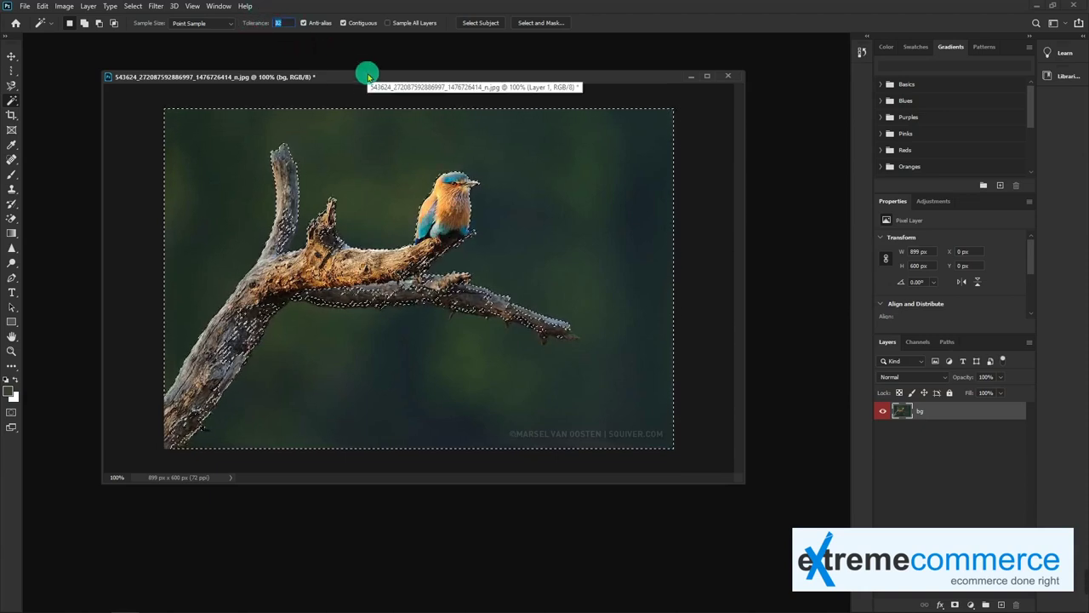
{"action": "left_click", "coordinate": [604, 184]}
{"action": "type", "text": "50"}
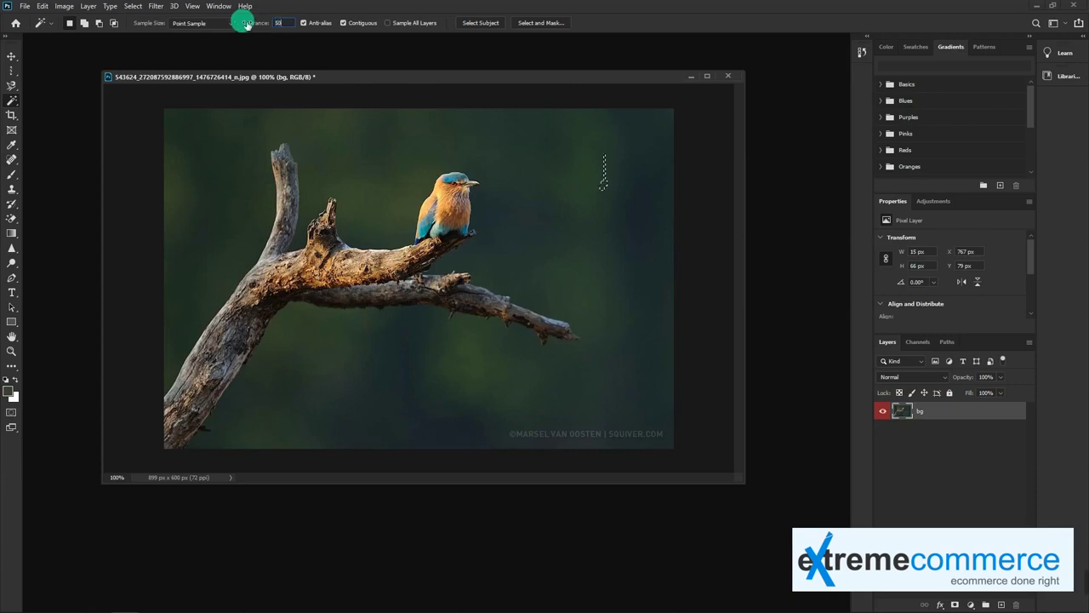
{"action": "left_click", "coordinate": [600, 222]}
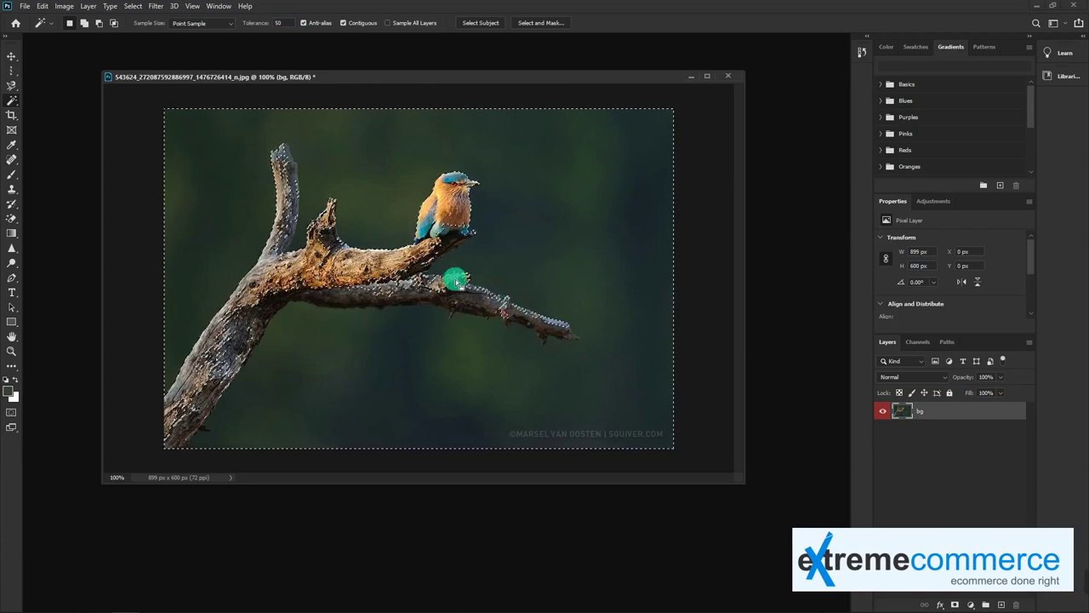
- Reselect the green background at tolerance 30, then again at tolerance 20
{"action": "double_click", "coordinate": [279, 24]}
{"action": "type", "text": "30"}
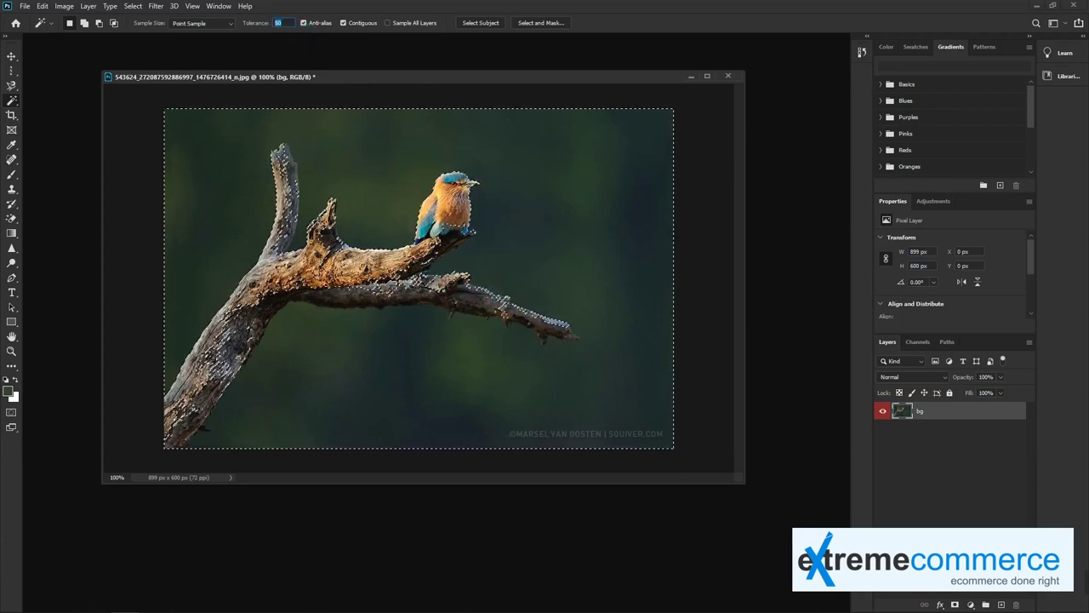
{"action": "left_click", "coordinate": [607, 187]}
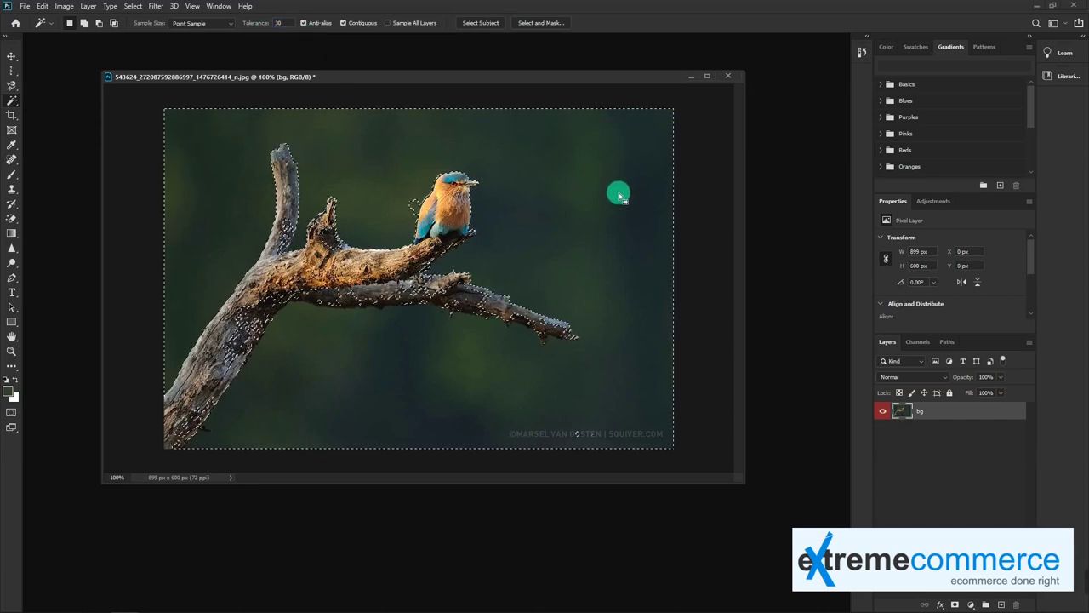
{"action": "double_click", "coordinate": [279, 23]}
{"action": "type", "text": "0"}
{"action": "left_click", "coordinate": [603, 196]}
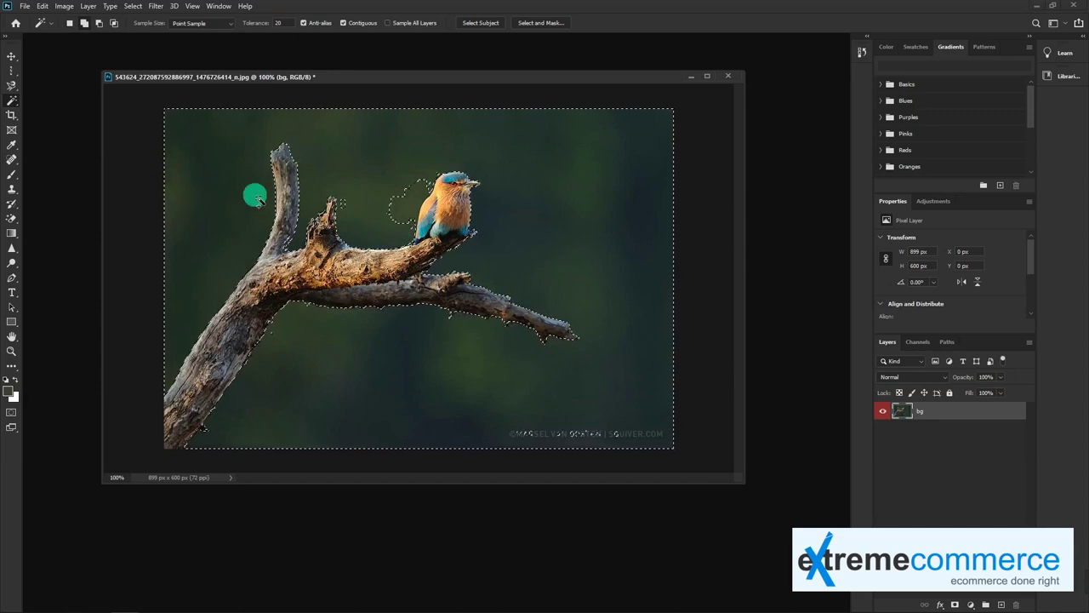
- Remove the stray patch left of the bird at 200% zoom and invert the selection
{"action": "key", "text": "ctrl+plus"}
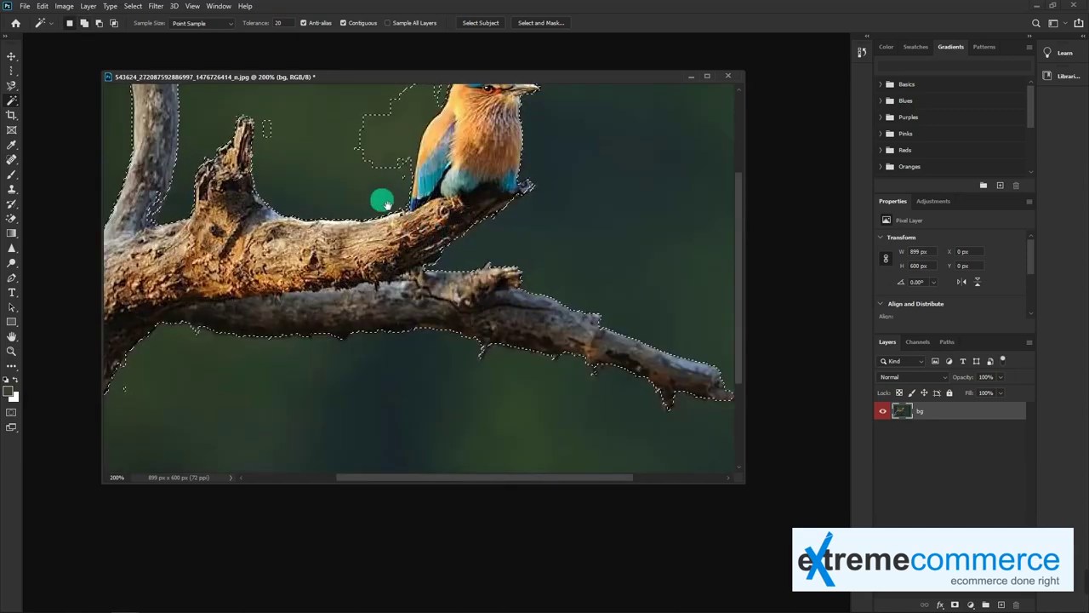
{"action": "scroll", "coordinate": [387, 255], "scroll_direction": "down", "scroll_amount": 3}
{"action": "scroll", "coordinate": [405, 268], "scroll_direction": "up", "scroll_amount": 3}
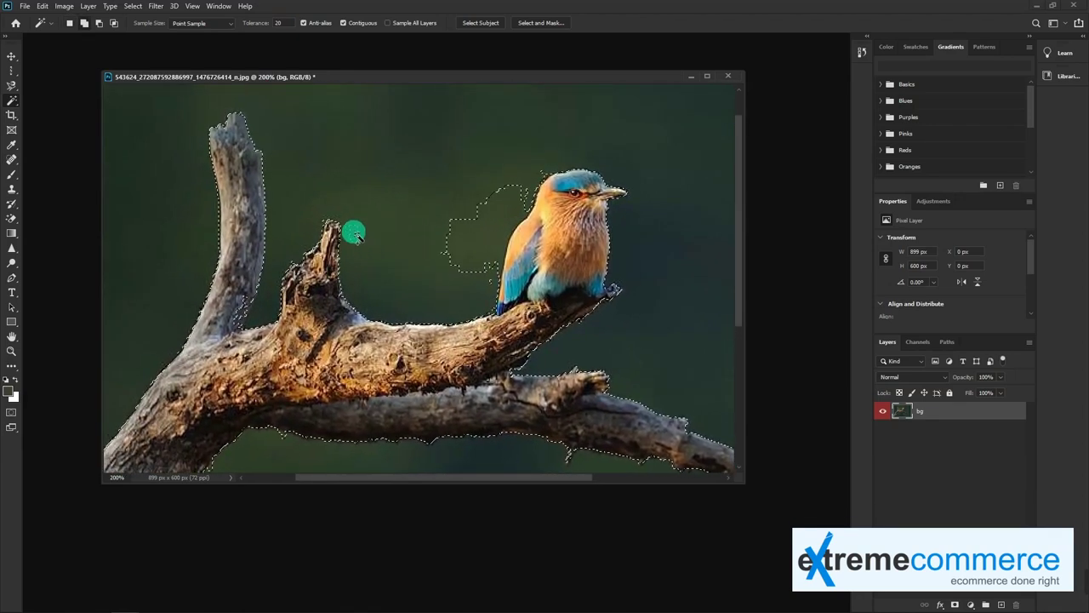
{"action": "left_click", "coordinate": [475, 260], "text": "alt"}
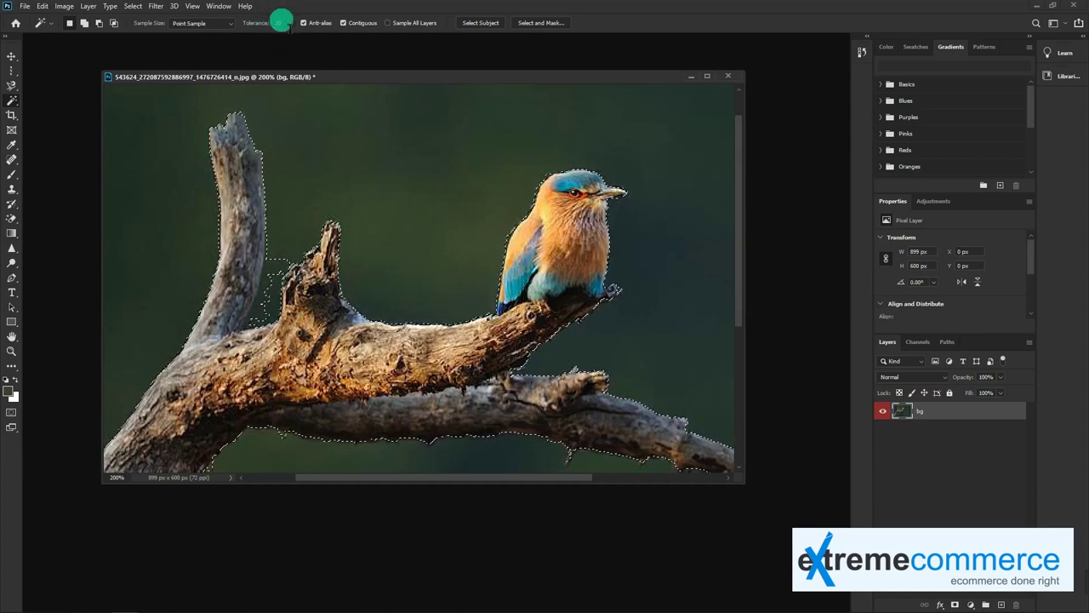
{"action": "left_click", "coordinate": [251, 23]}
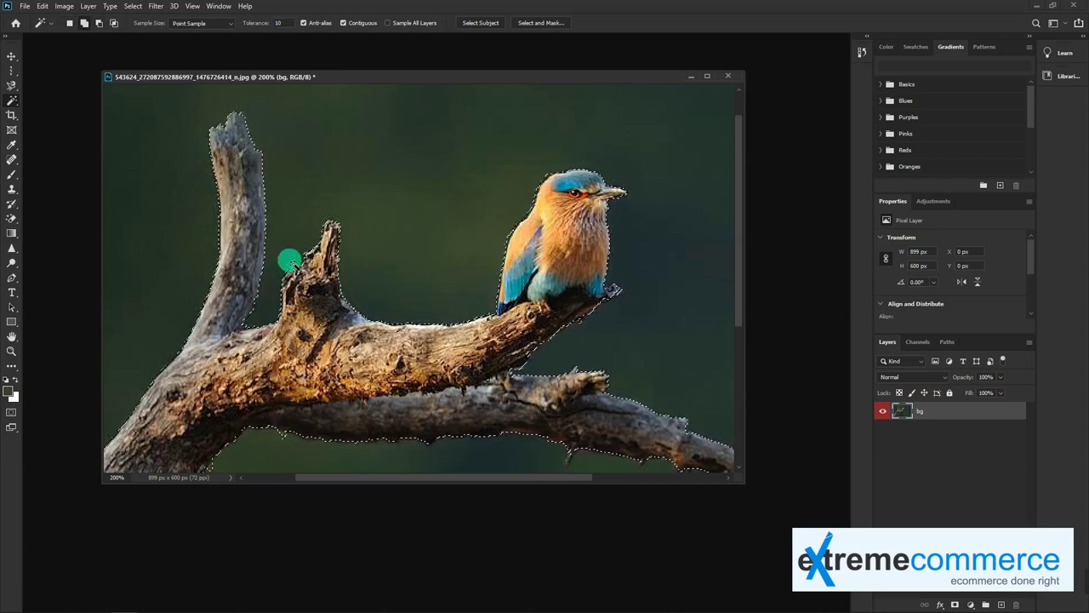
{"action": "key", "text": "ctrl+minus"}
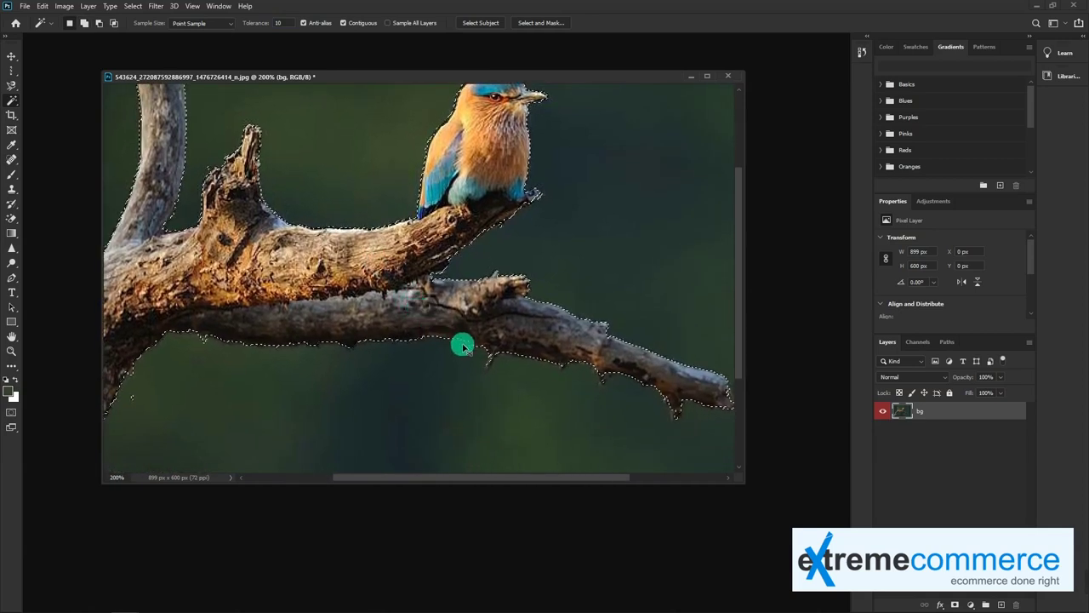
{"action": "key", "text": "ctrl+shift+i"}
{"action": "key", "text": "ctrl+minus"}
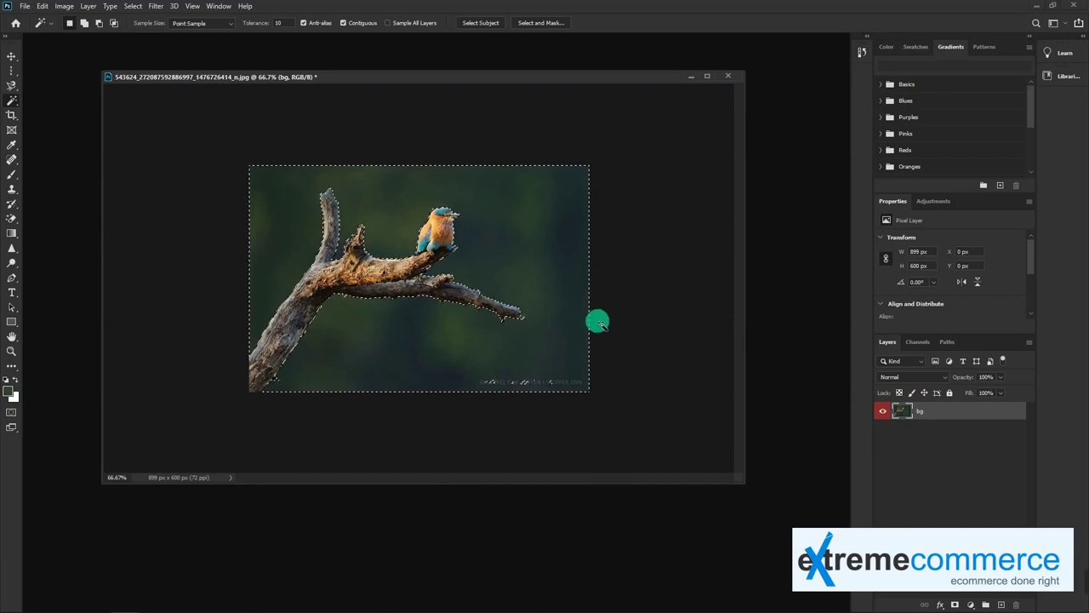
{"action": "key", "text": "ctrl+plus"}
- Reselect the green background, invert it, and copy the branch and bird to Layer 1
{"action": "key", "text": "ctrl+d"}
{"action": "left_click", "coordinate": [575, 360]}
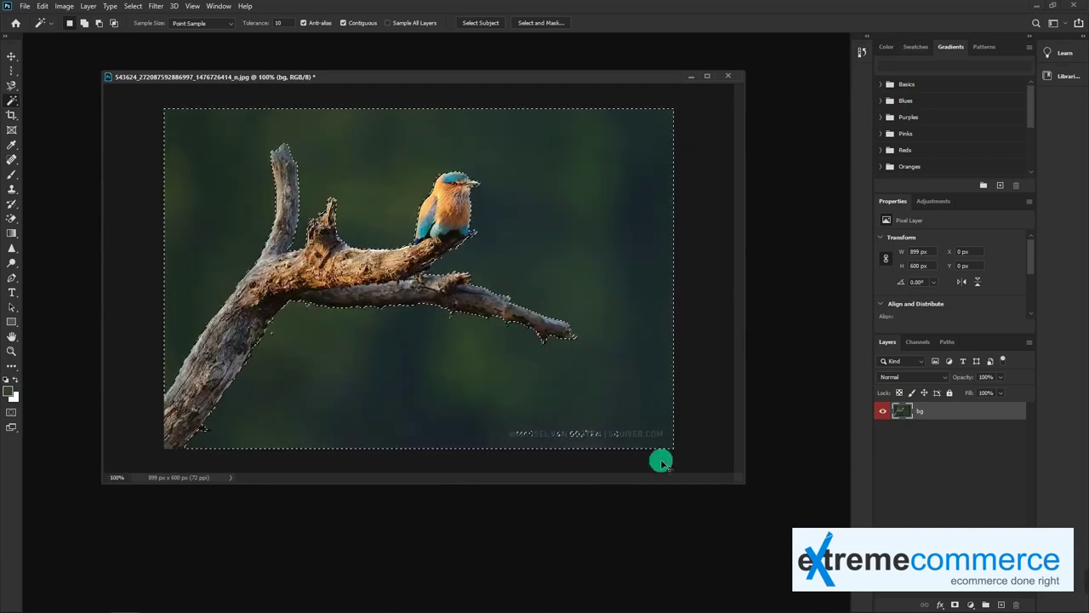
{"action": "key", "text": "ctrl+shift+i"}
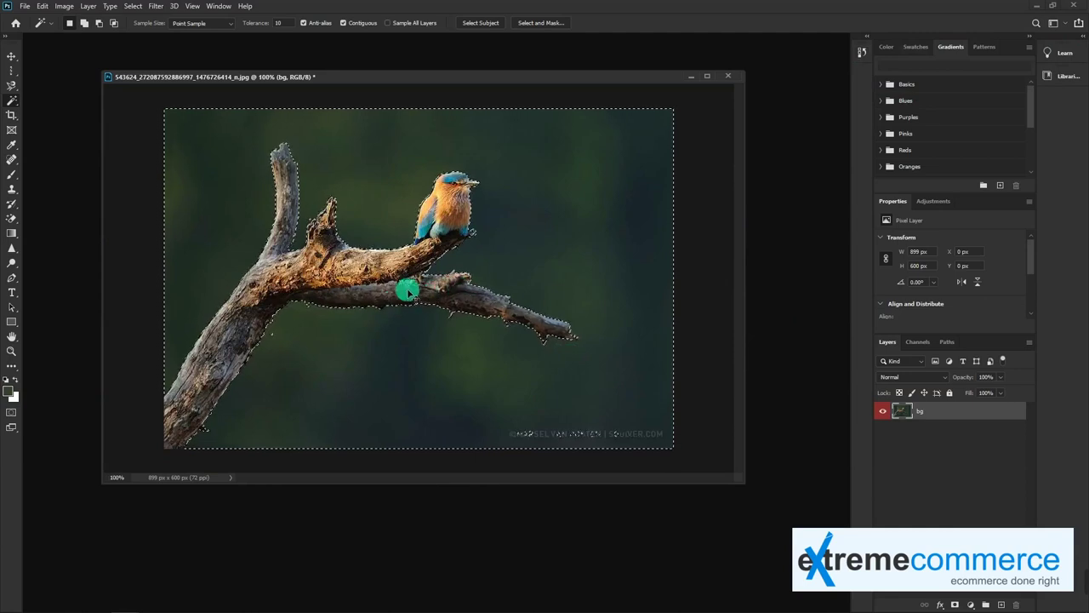
{"action": "key", "text": "ctrl+j"}
- Nudge Layer 1 and toggle the bg layer's visibility to check the cut-out
{"action": "key", "text": "v"}
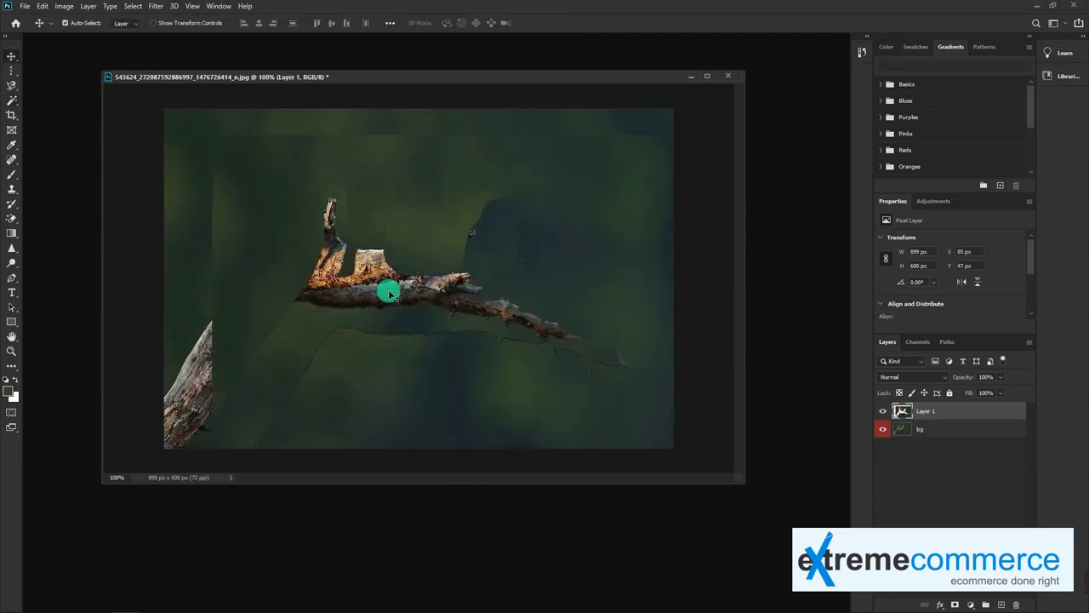
{"action": "left_click_drag", "start_coordinate": [385, 277], "coordinate": [384, 292]}
{"action": "left_click", "coordinate": [883, 429]}
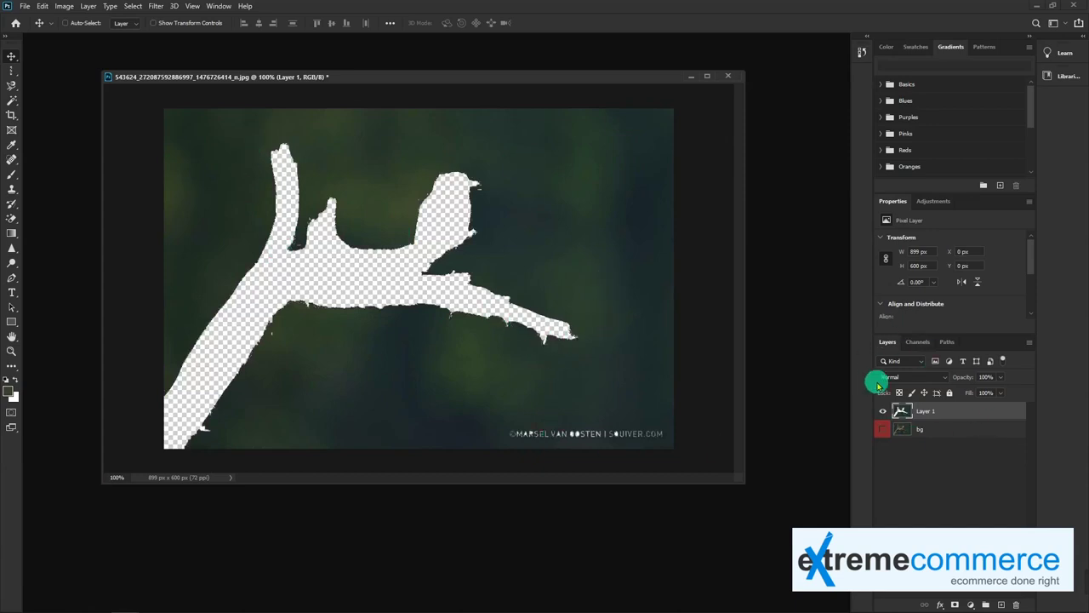
{"action": "left_click", "coordinate": [883, 428]}
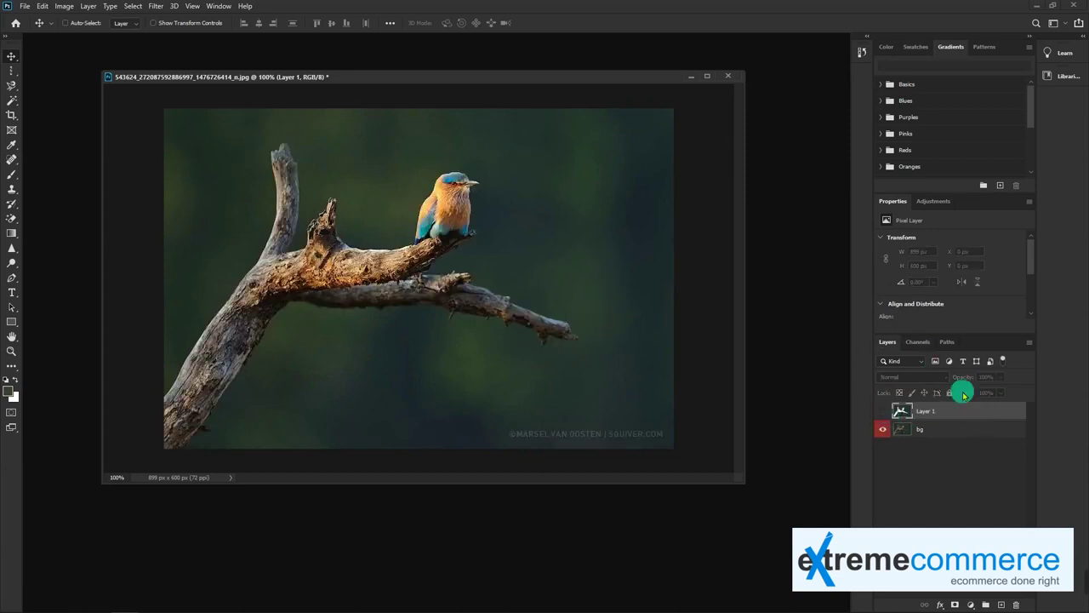
- Draw a Rectangular Marquee selection in the sky and resize it
{"action": "left_click", "coordinate": [10, 100]}
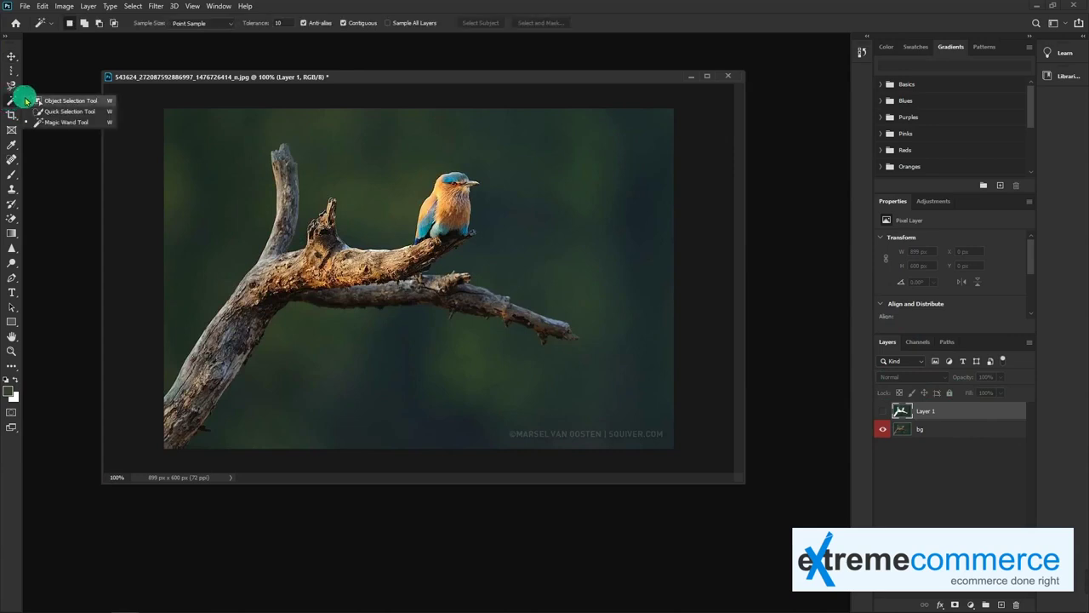
{"action": "left_click", "coordinate": [11, 83]}
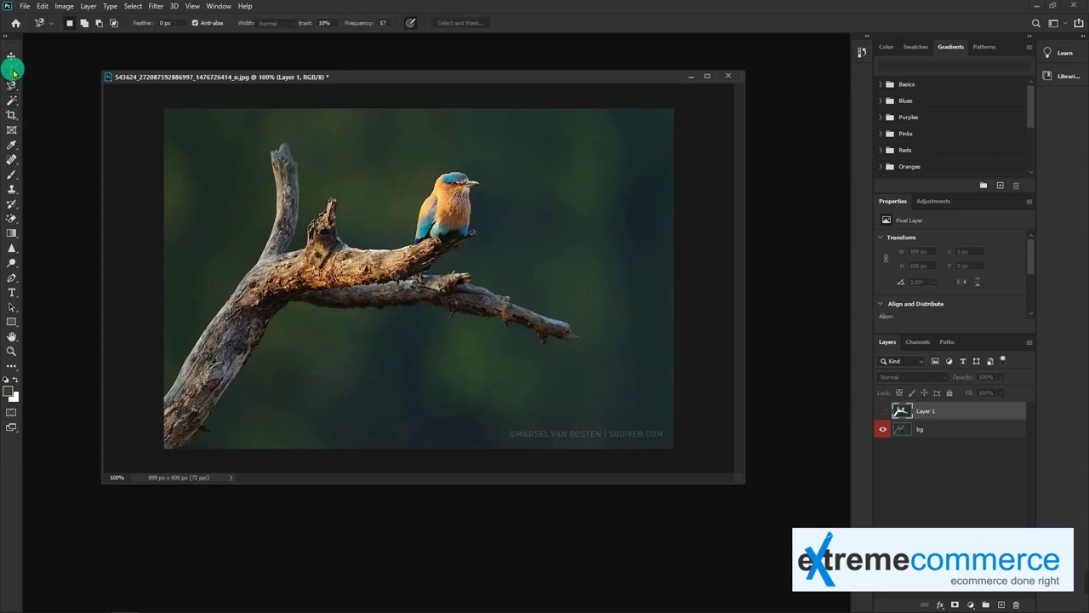
{"action": "left_click", "coordinate": [12, 71]}
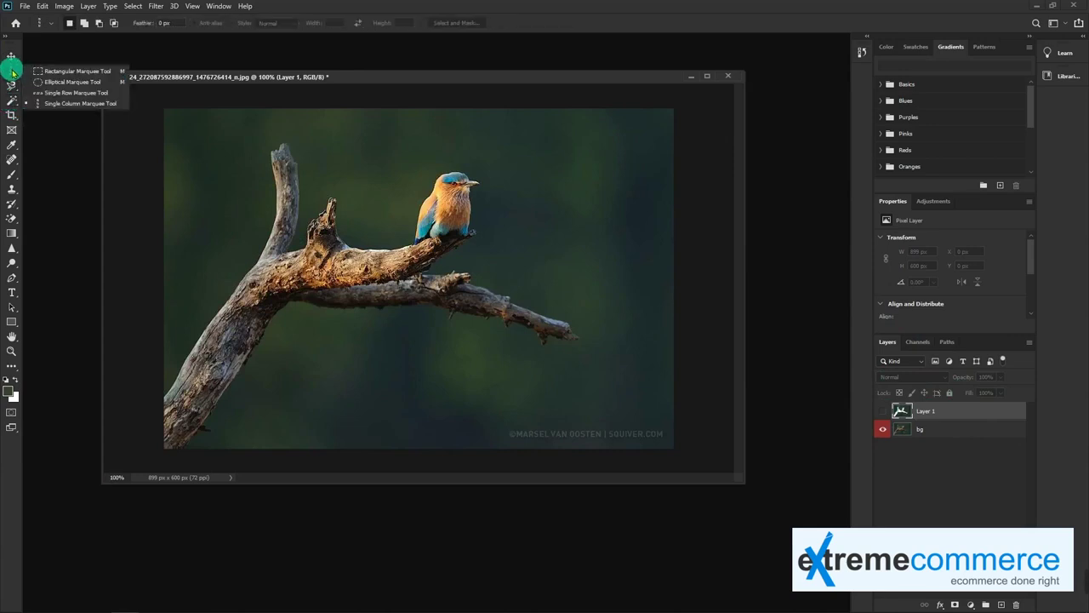
{"action": "left_click", "coordinate": [76, 70]}
{"action": "mouse_move", "coordinate": [194, 131]}
{"action": "left_mouse_down"}
{"action": "mouse_move", "coordinate": [249, 204]}
{"action": "mouse_move", "coordinate": [231, 201]}
{"action": "left_mouse_up"}
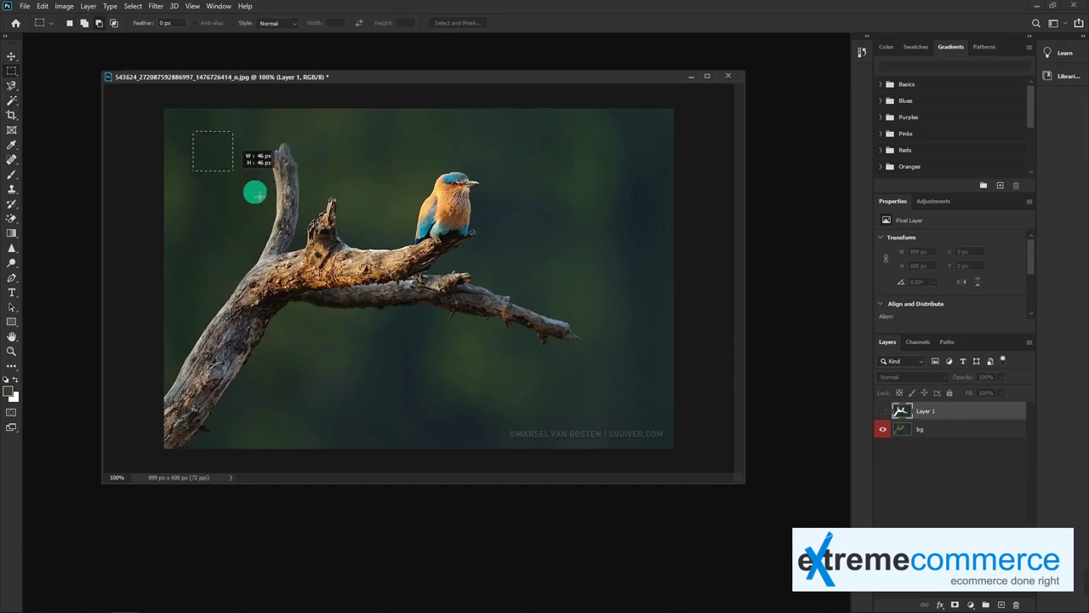
{"action": "mouse_move", "coordinate": [231, 202]}
{"action": "left_mouse_down"}
{"action": "mouse_move", "coordinate": [370, 141]}
{"action": "mouse_move", "coordinate": [223, 146]}
{"action": "left_mouse_up"}
- Make trial elliptical, single-row and single-column marquee selections on the photo
{"action": "left_click_drag", "start_coordinate": [14, 73], "coordinate": [51, 86]}
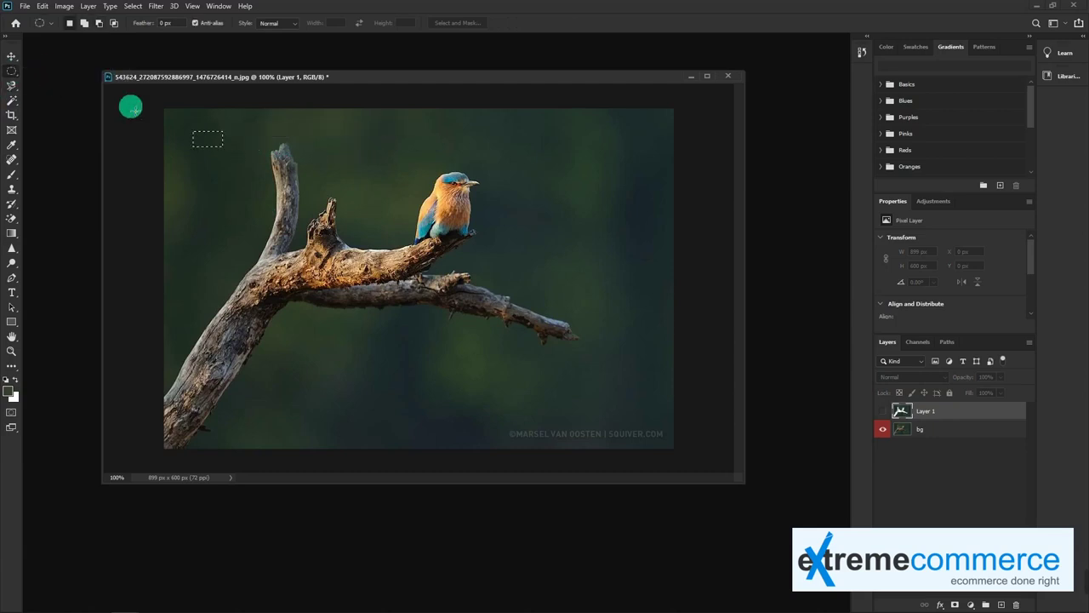
{"action": "left_click_drag", "start_coordinate": [349, 128], "coordinate": [403, 182]}
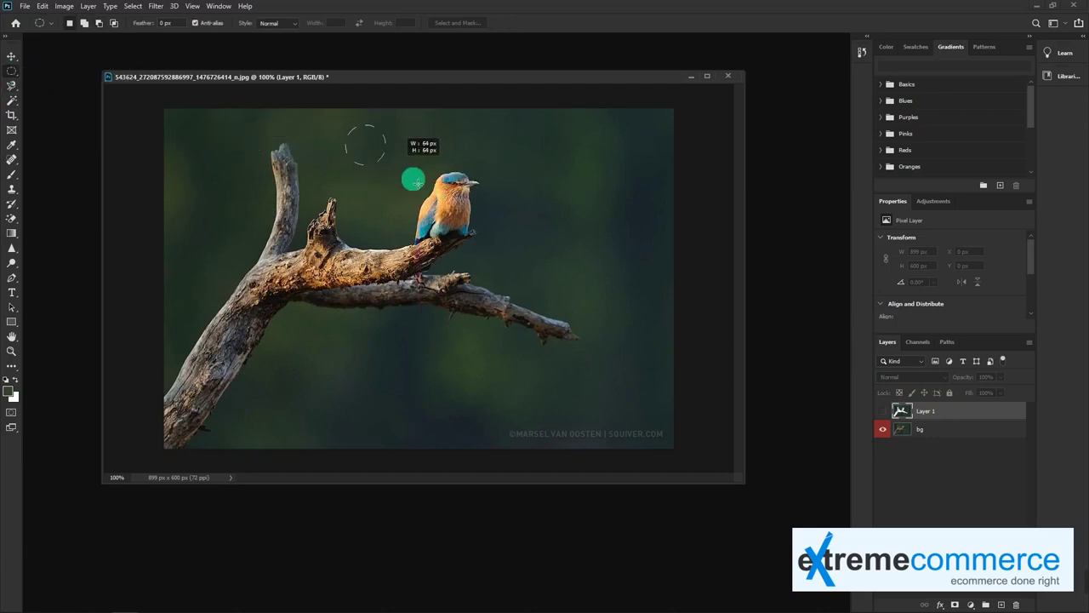
{"action": "left_click_drag", "start_coordinate": [11, 70], "coordinate": [68, 94]}
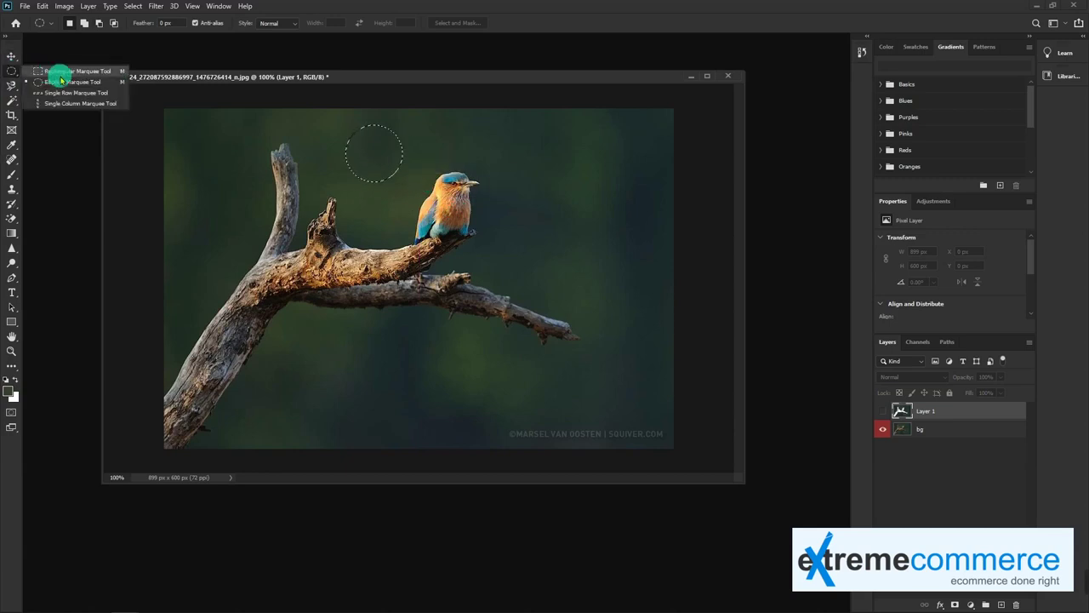
{"action": "left_click", "coordinate": [198, 125]}
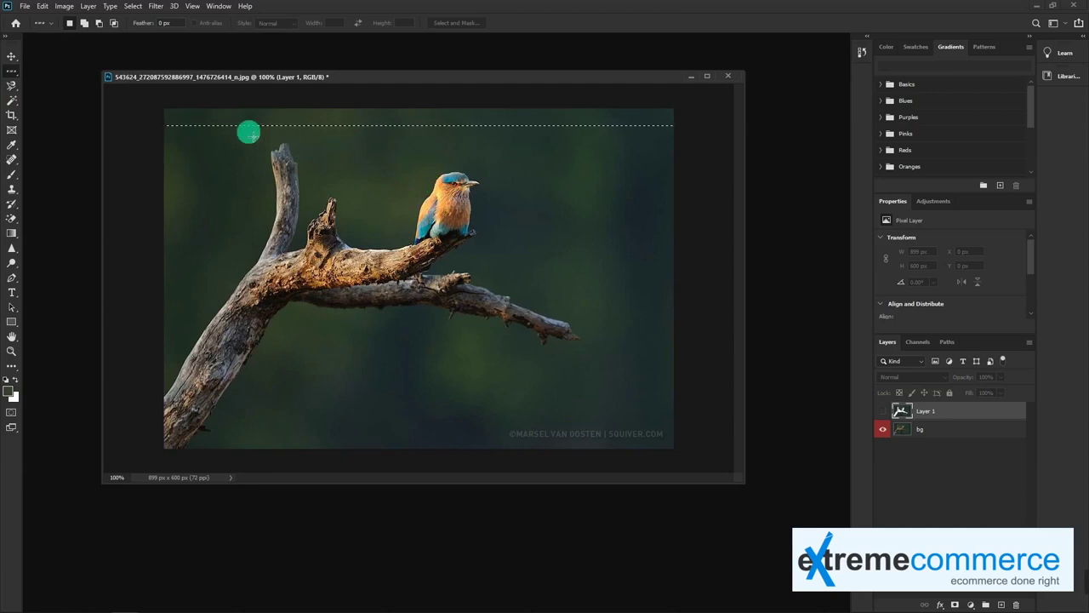
{"action": "left_click_drag", "start_coordinate": [12, 69], "coordinate": [72, 103]}
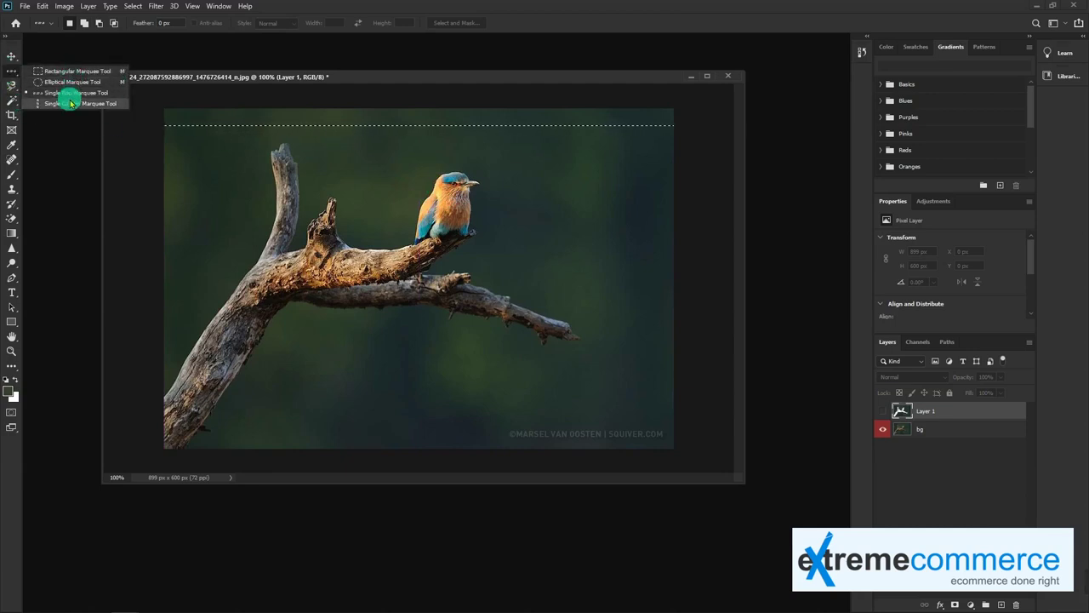
{"action": "left_click_drag", "start_coordinate": [176, 136], "coordinate": [199, 159]}
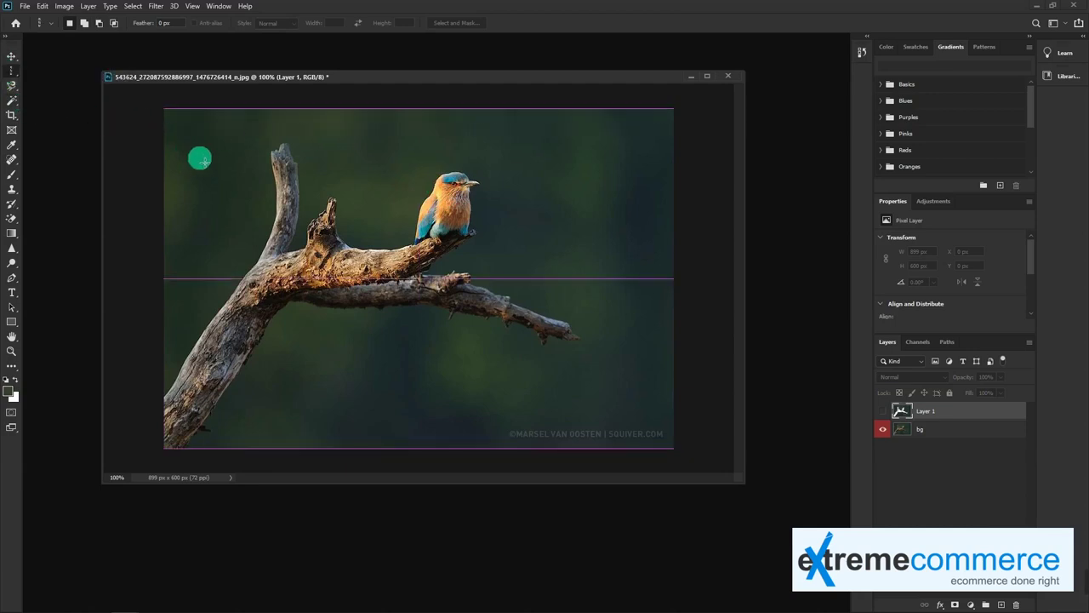
{"action": "left_click", "coordinate": [12, 70]}
- Draw and discard a freehand Lasso selection in the sky
{"action": "left_click_drag", "start_coordinate": [10, 85], "coordinate": [78, 92]}
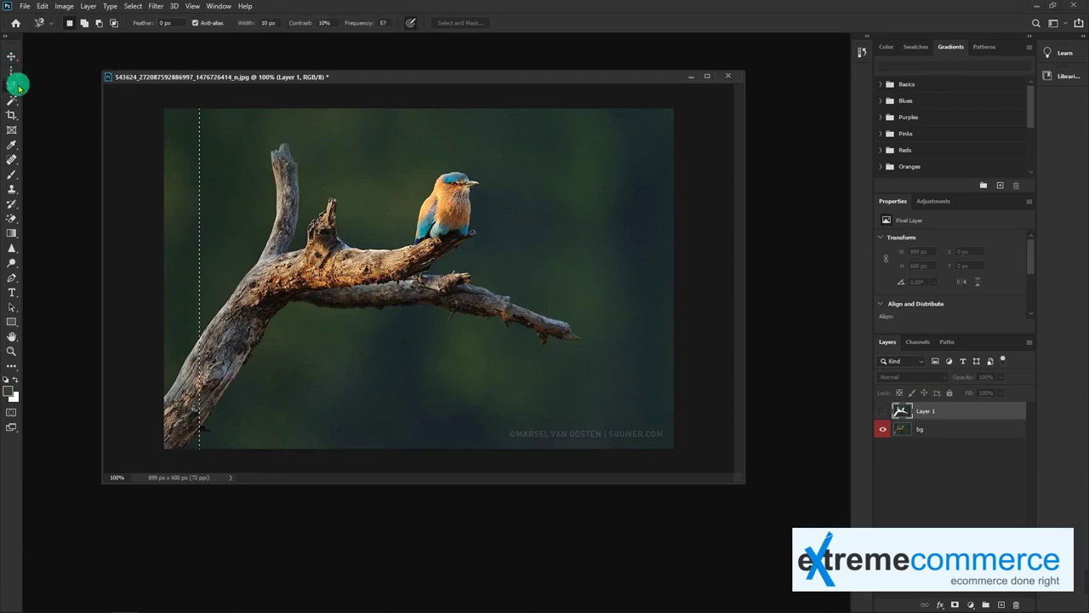
{"action": "left_click_drag", "start_coordinate": [259, 132], "coordinate": [278, 122]}
{"action": "left_click", "coordinate": [104, 105]}
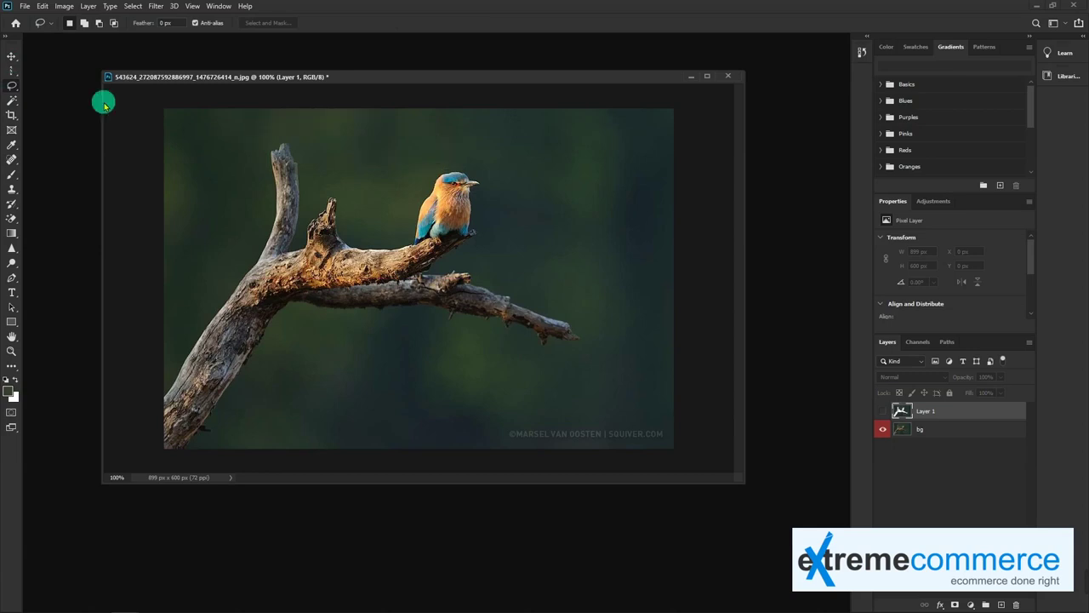
- Draw a closed Polygonal Lasso selection in the sky right of the bird
{"action": "left_click_drag", "start_coordinate": [12, 85], "coordinate": [67, 107]}
{"action": "left_click", "coordinate": [64, 98]}
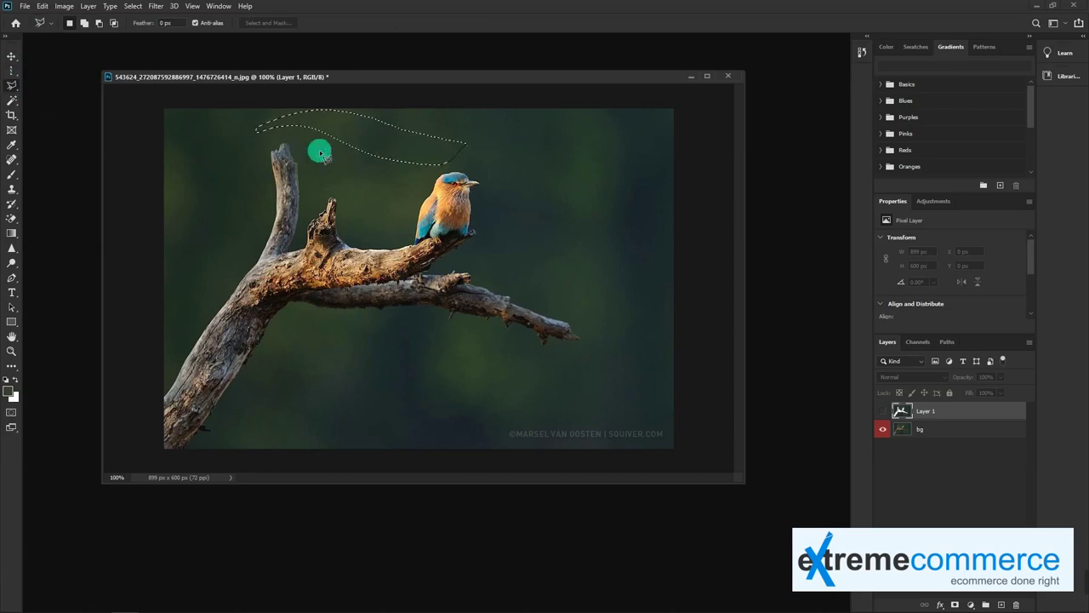
{"action": "left_click", "coordinate": [506, 129]}
{"action": "left_click", "coordinate": [566, 132]}
{"action": "left_click", "coordinate": [580, 176]}
{"action": "left_click", "coordinate": [570, 217]}
{"action": "left_click", "coordinate": [530, 220]}
{"action": "left_click", "coordinate": [520, 170]}
{"action": "left_click", "coordinate": [494, 138]}
- Trace the bird's outline with the Magnetic Lasso, closing it with a double-click
{"action": "left_click_drag", "start_coordinate": [12, 85], "coordinate": [74, 110]}
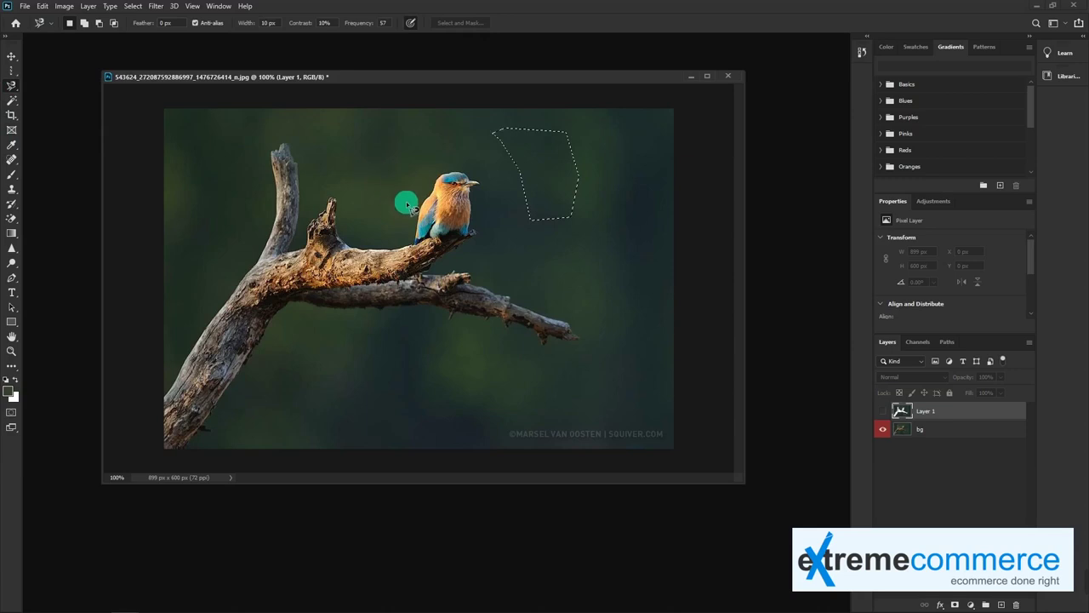
{"action": "left_click", "coordinate": [9, 89]}
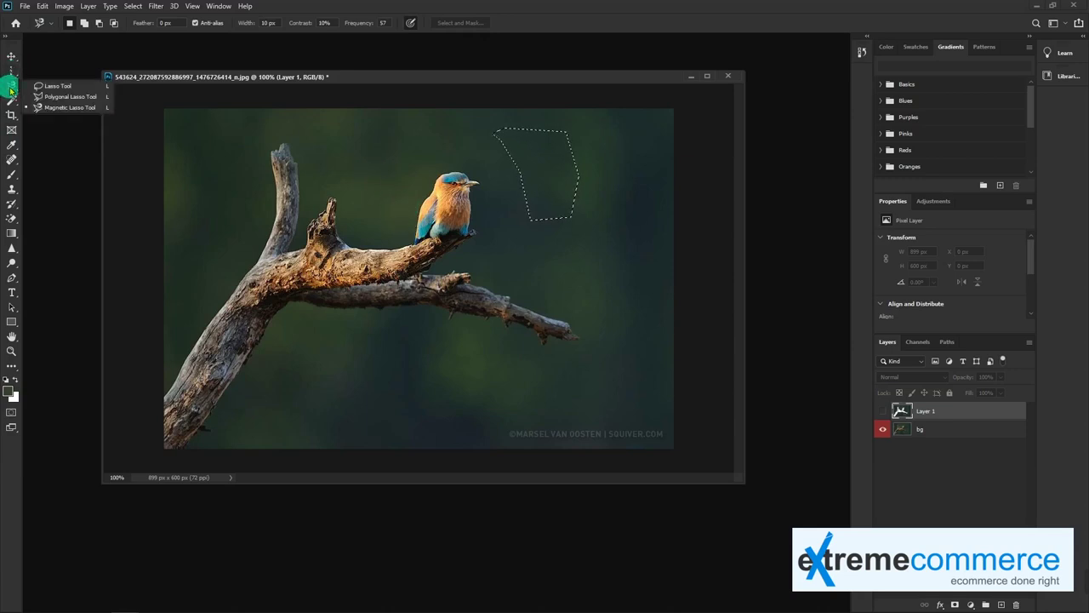
{"action": "left_click", "coordinate": [423, 224]}
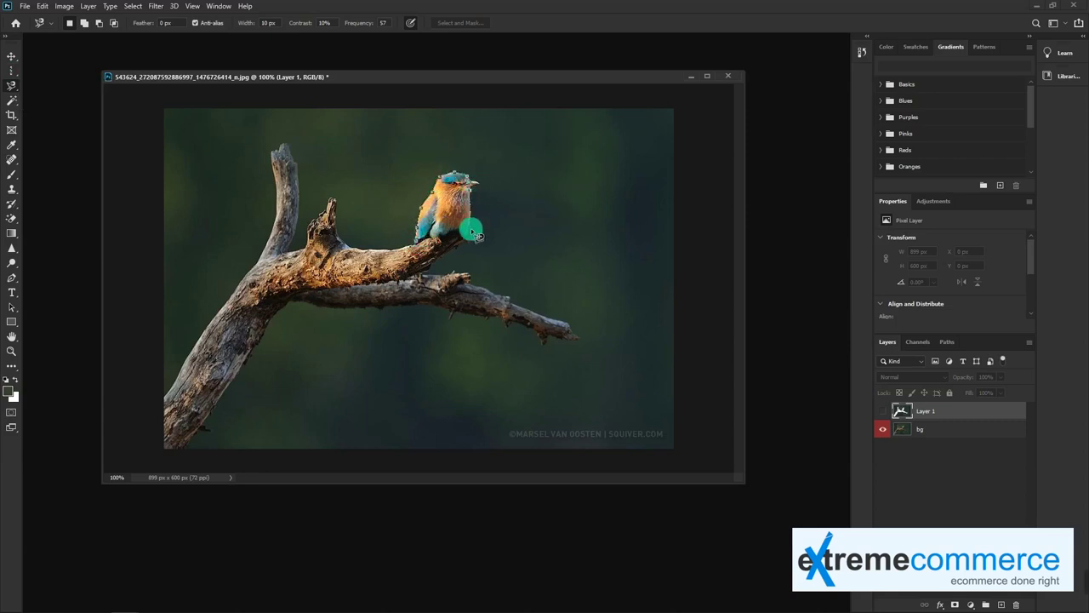
{"action": "double_click", "coordinate": [414, 245]}
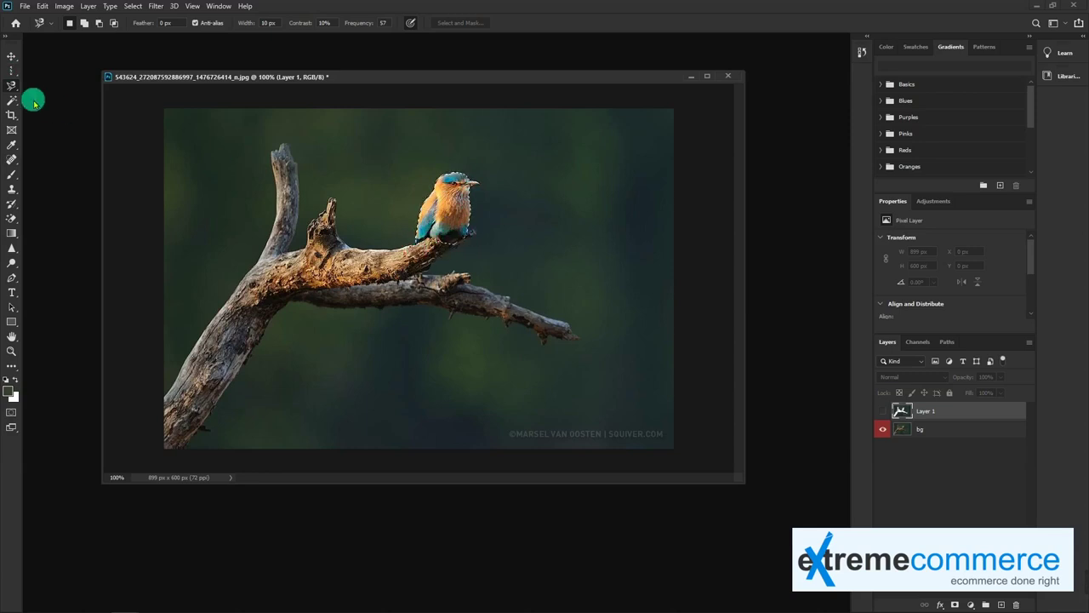
{"action": "right_click", "coordinate": [12, 86]}
{"action": "left_click", "coordinate": [15, 103]}
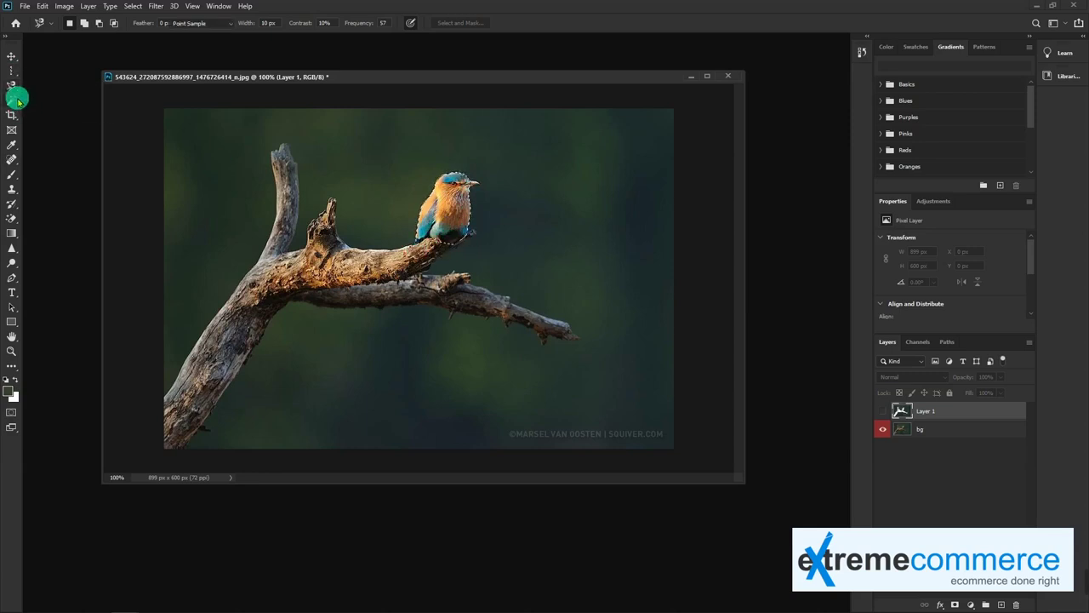
{"action": "left_click_drag", "start_coordinate": [15, 103], "coordinate": [57, 104]}
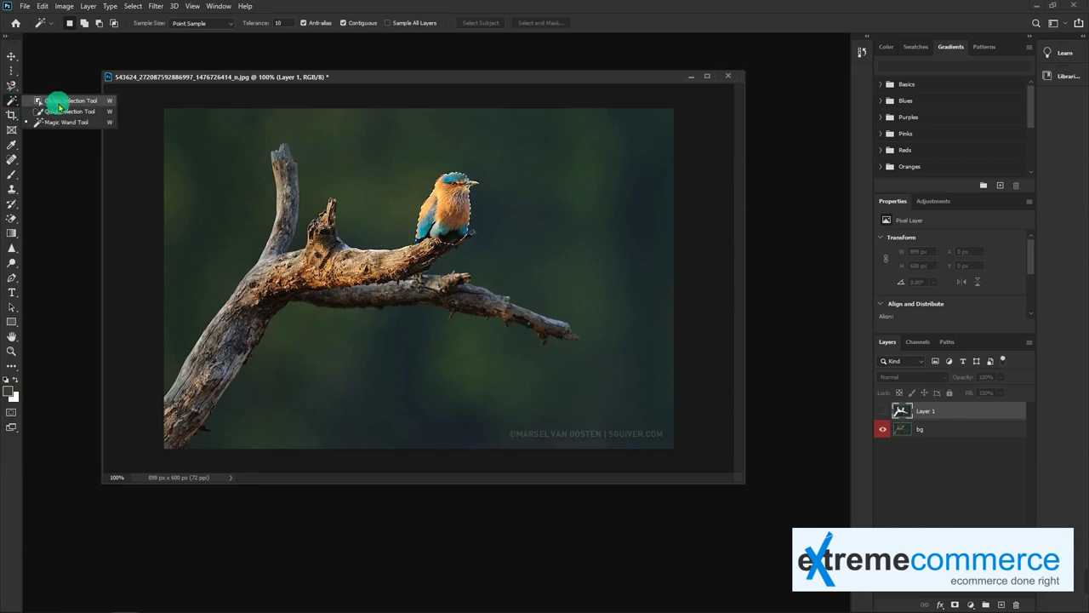
- Try boxing the bird with the Object Selection Tool, dismissing the no-pixels warnings
{"action": "left_click", "coordinate": [57, 102]}
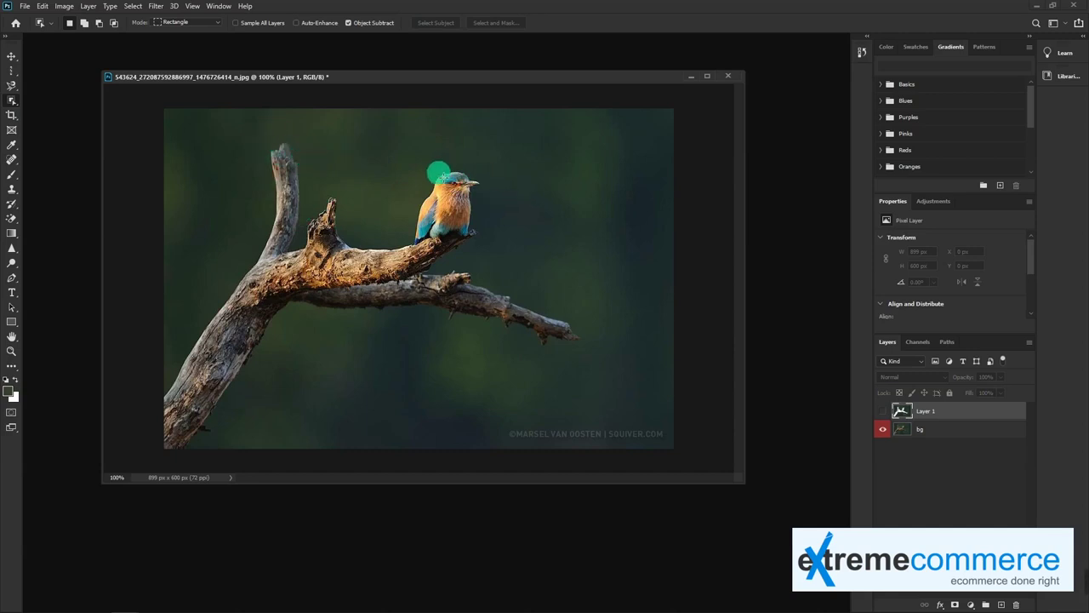
{"action": "left_click_drag", "start_coordinate": [438, 171], "coordinate": [482, 200]}
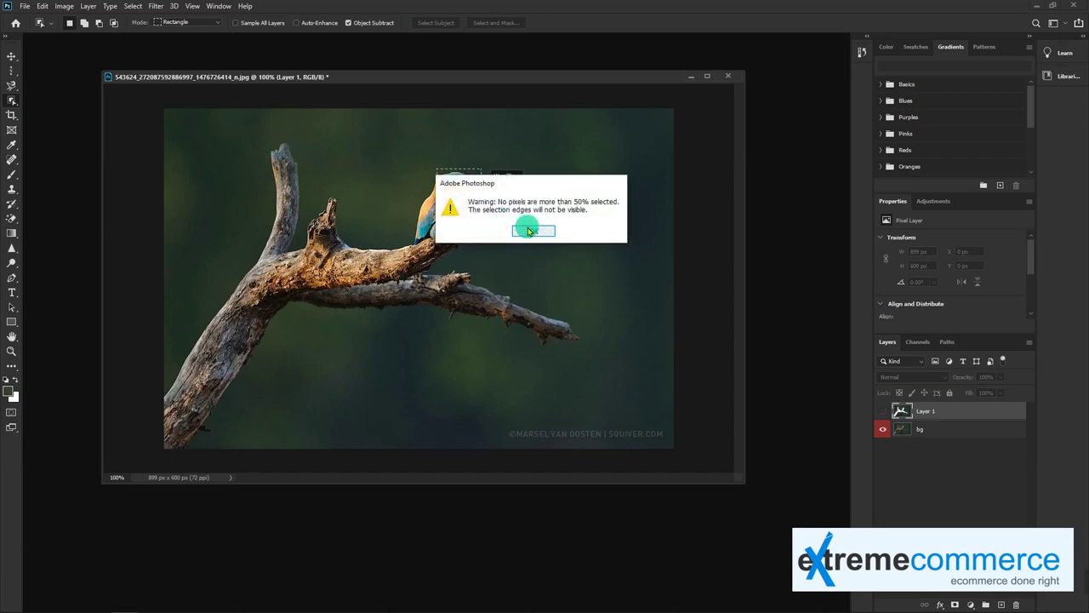
{"action": "left_click", "coordinate": [528, 231]}
{"action": "left_click_drag", "start_coordinate": [408, 166], "coordinate": [489, 246]}
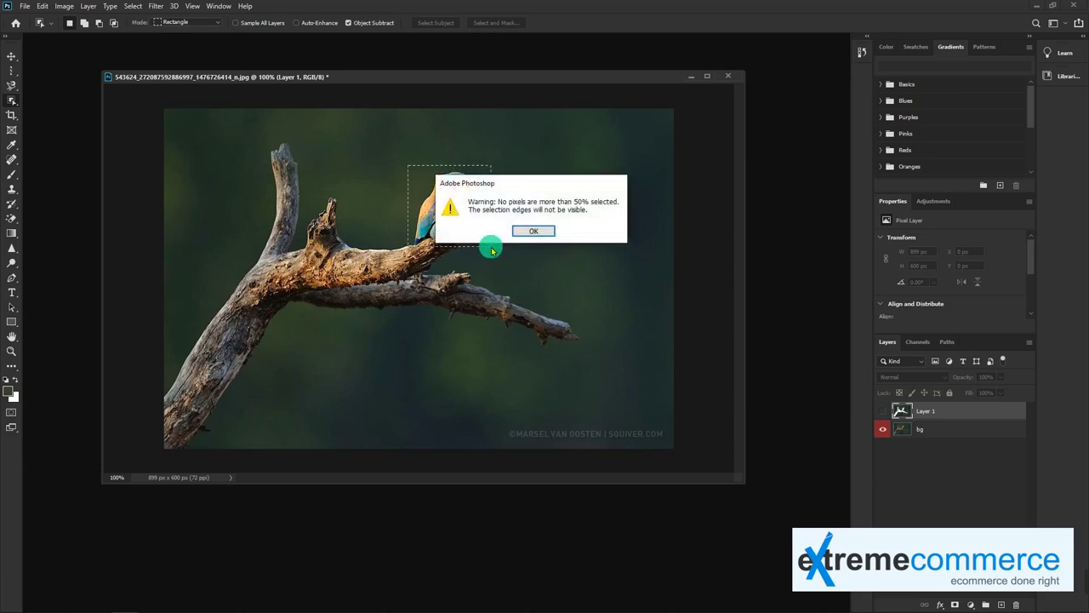
{"action": "left_click", "coordinate": [533, 235]}
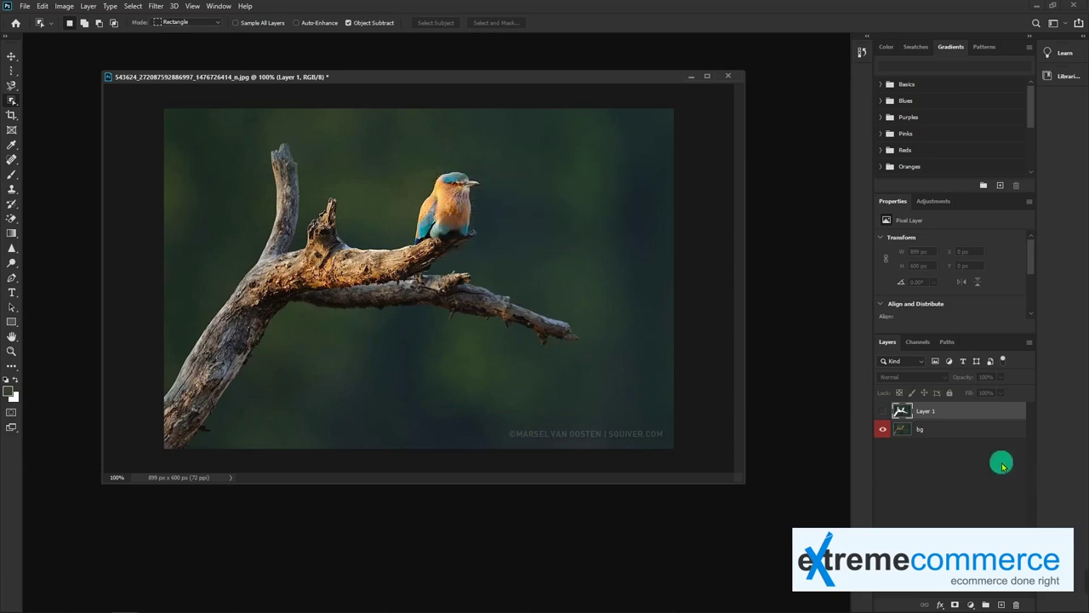
- Make bg active and object-select the bird, then the left branch tip
{"action": "left_click", "coordinate": [966, 439]}
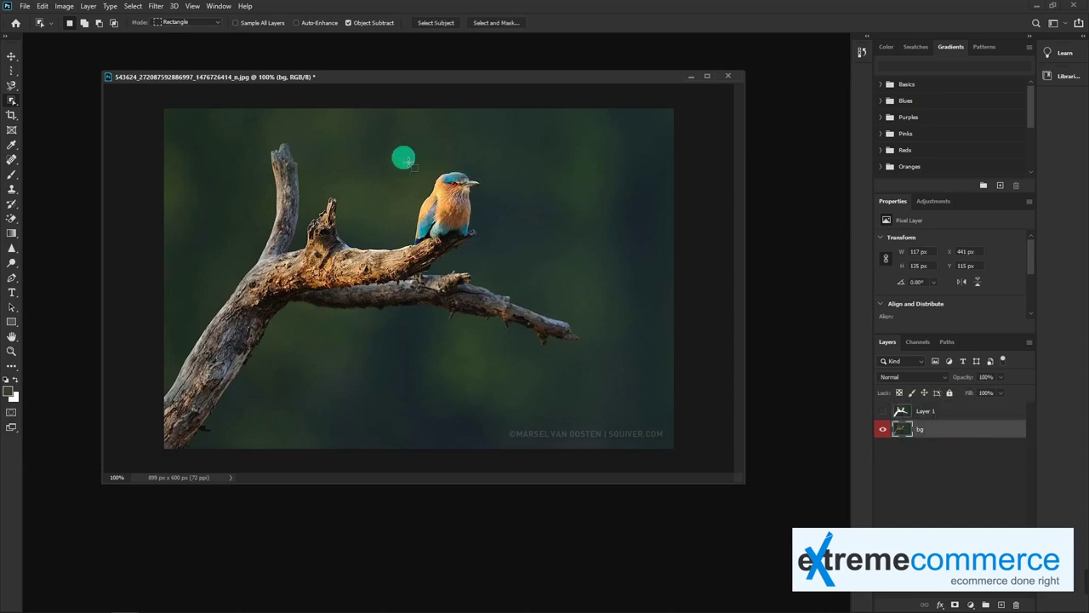
{"action": "left_click_drag", "start_coordinate": [404, 168], "coordinate": [491, 247]}
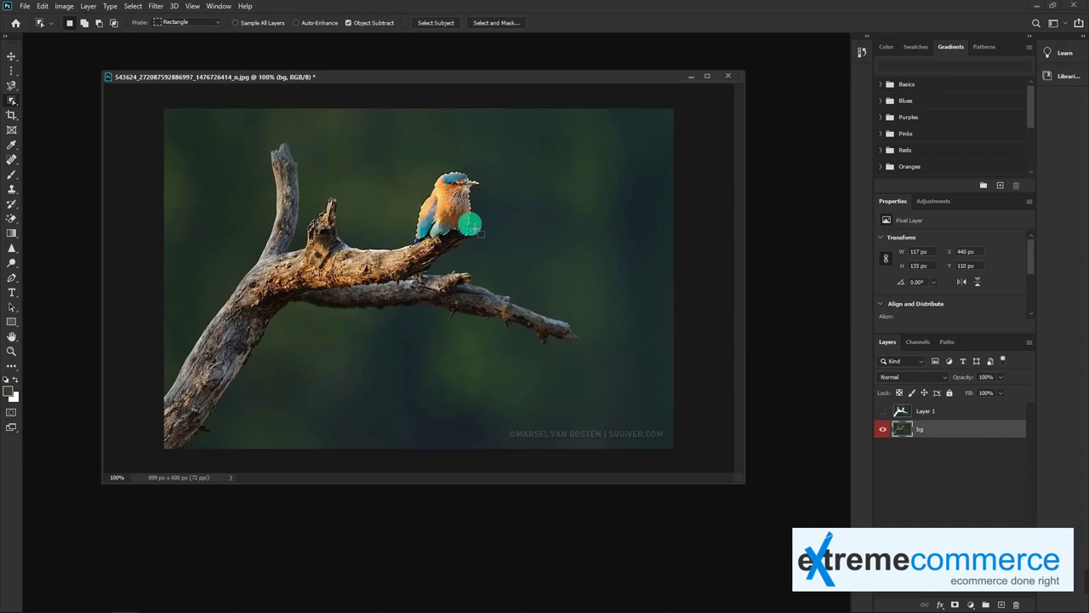
{"action": "left_click_drag", "start_coordinate": [265, 134], "coordinate": [304, 188]}
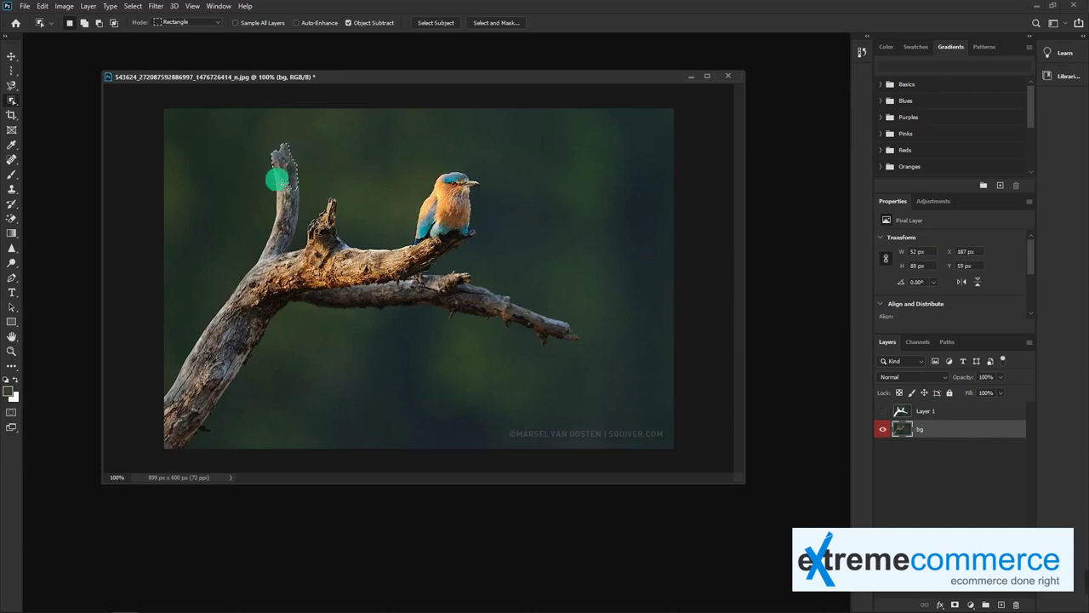
- Brush a Quick Selection down the upright branch from its tip, then deselect with Ctrl+D
{"action": "key", "text": "w"}
{"action": "right_click", "coordinate": [11, 100]}
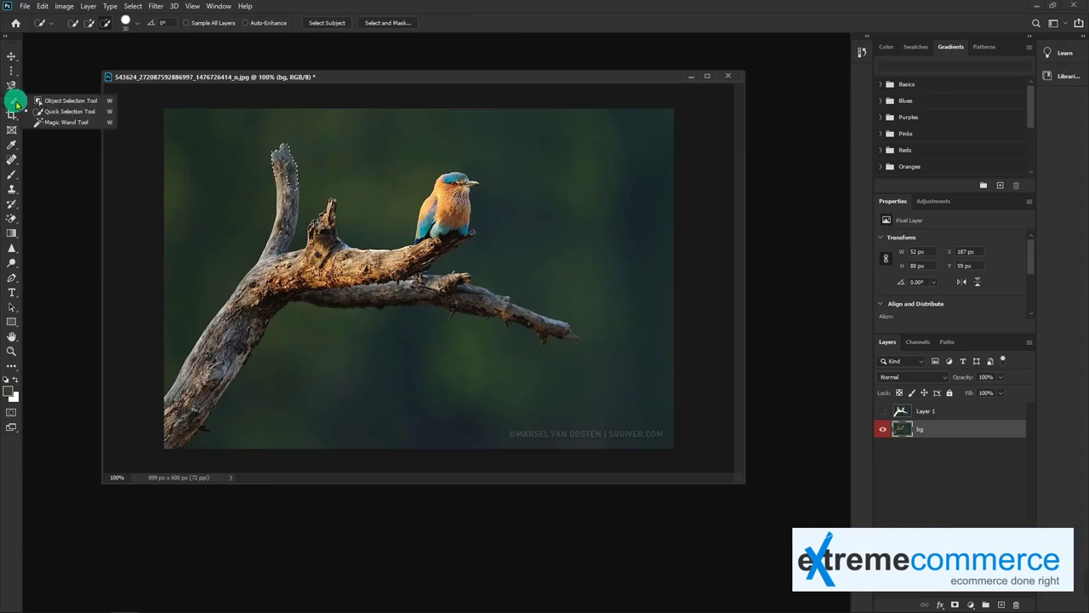
{"action": "left_click", "coordinate": [68, 119]}
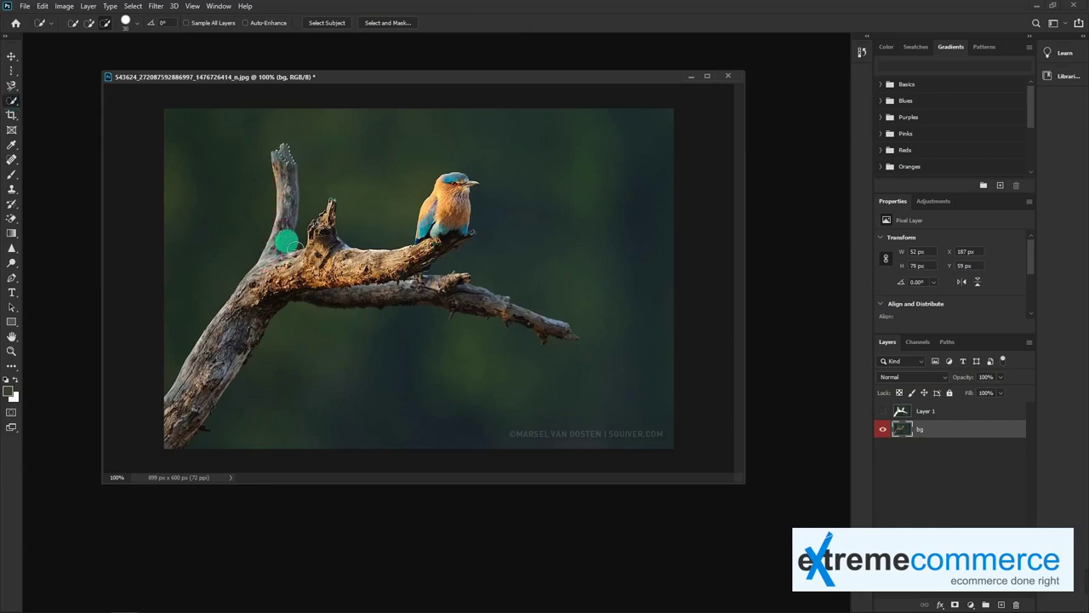
{"action": "left_click", "coordinate": [89, 26]}
{"action": "mouse_move", "coordinate": [282, 162]}
{"action": "left_mouse_down"}
{"action": "mouse_move", "coordinate": [289, 237]}
{"action": "mouse_move", "coordinate": [180, 428]}
{"action": "mouse_move", "coordinate": [201, 374]}
{"action": "mouse_move", "coordinate": [322, 249]}
{"action": "mouse_move", "coordinate": [409, 265]}
{"action": "mouse_move", "coordinate": [416, 287]}
{"action": "mouse_move", "coordinate": [564, 328]}
{"action": "mouse_move", "coordinate": [312, 278]}
{"action": "mouse_move", "coordinate": [371, 282]}
{"action": "mouse_move", "coordinate": [521, 326]}
{"action": "left_mouse_up"}
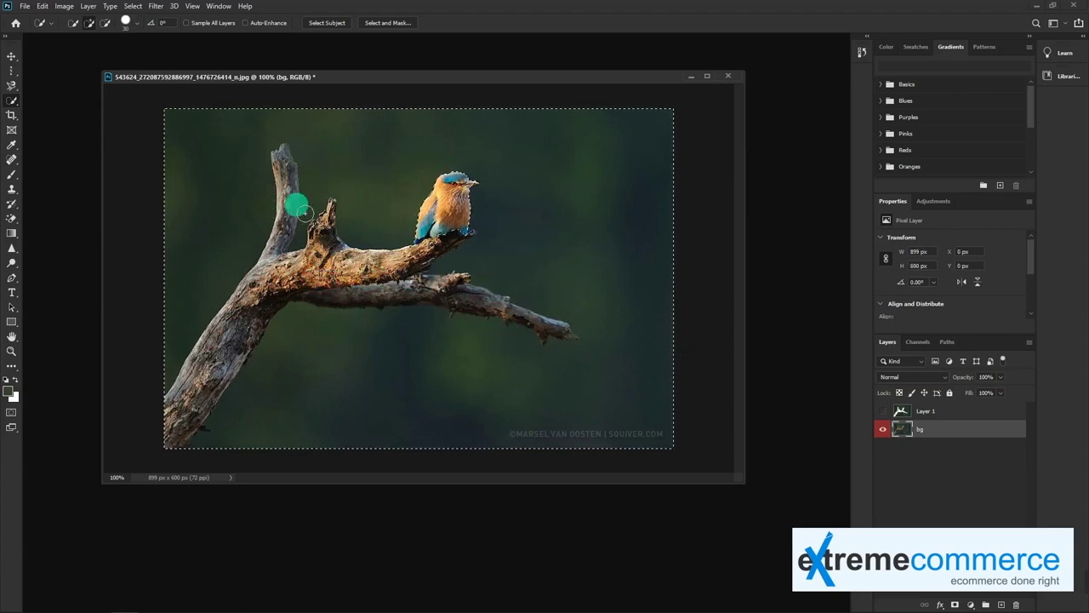
{"action": "key", "text": "ctrl+d"}
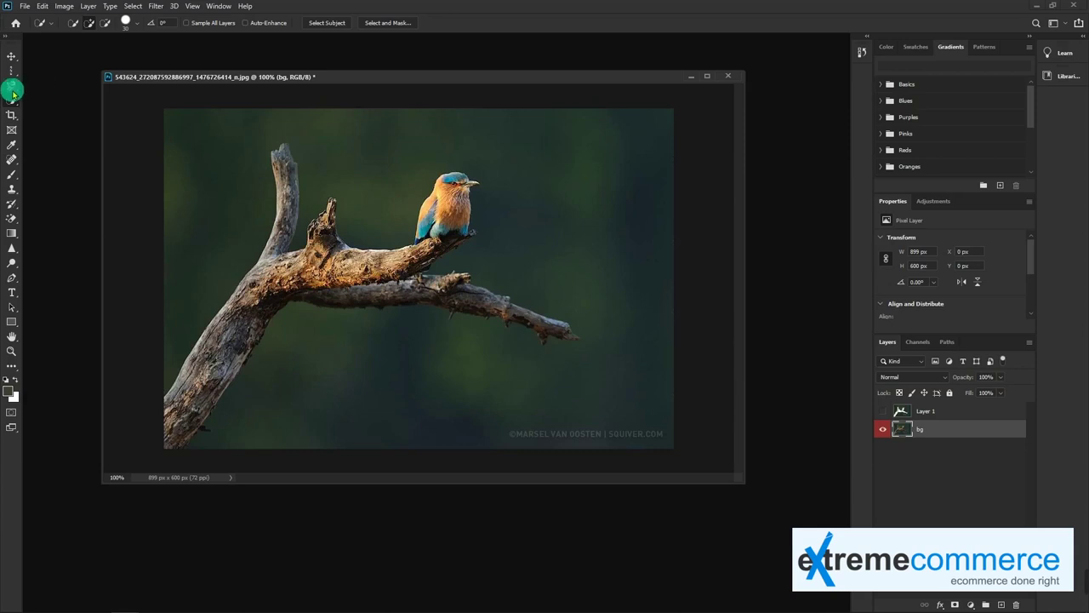
{"action": "right_click", "coordinate": [12, 96]}
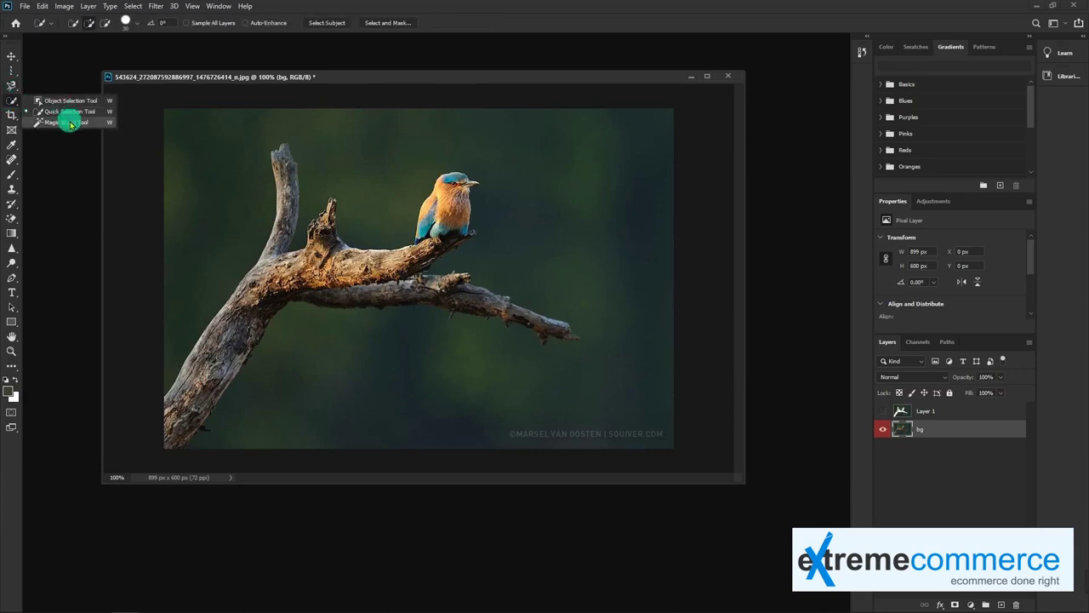
- Magic Wand the dark green background at tolerance 10, then 50, then 20, and deselect
{"action": "left_click", "coordinate": [71, 112]}
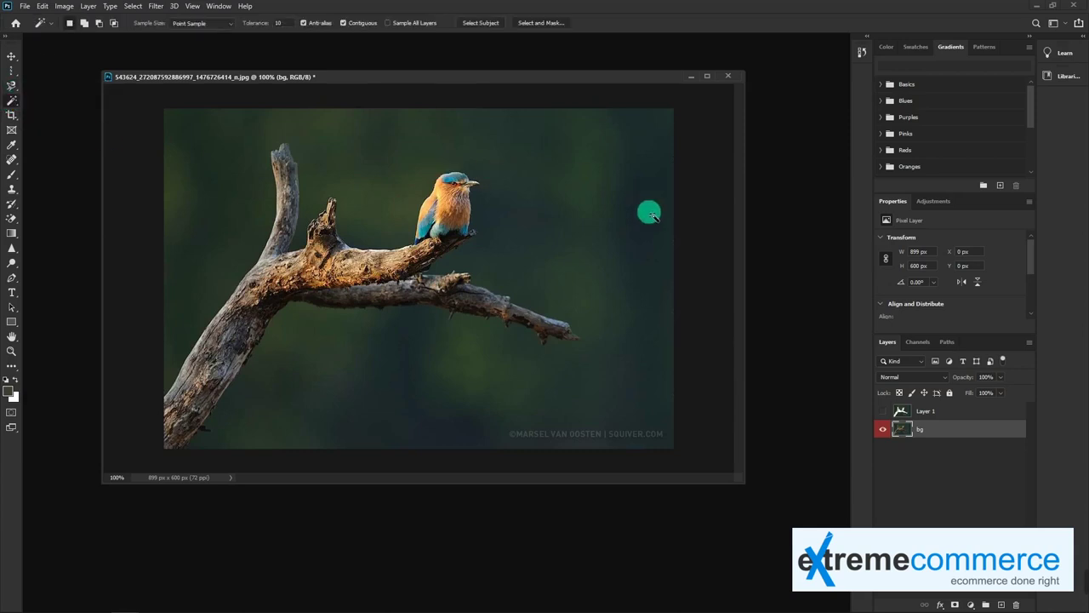
{"action": "left_click", "coordinate": [589, 184]}
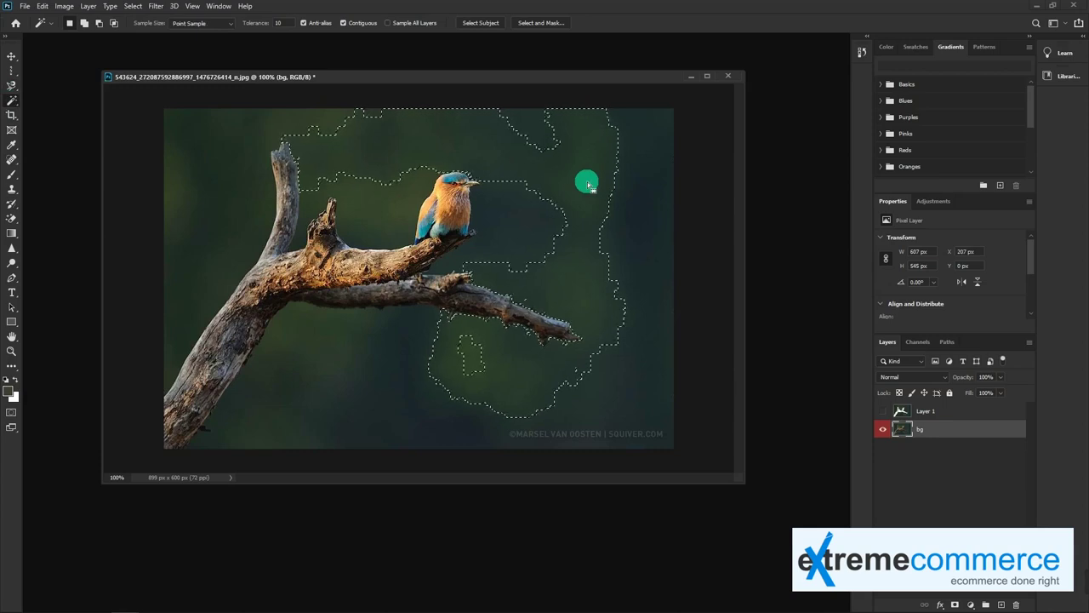
{"action": "left_click", "coordinate": [287, 23]}
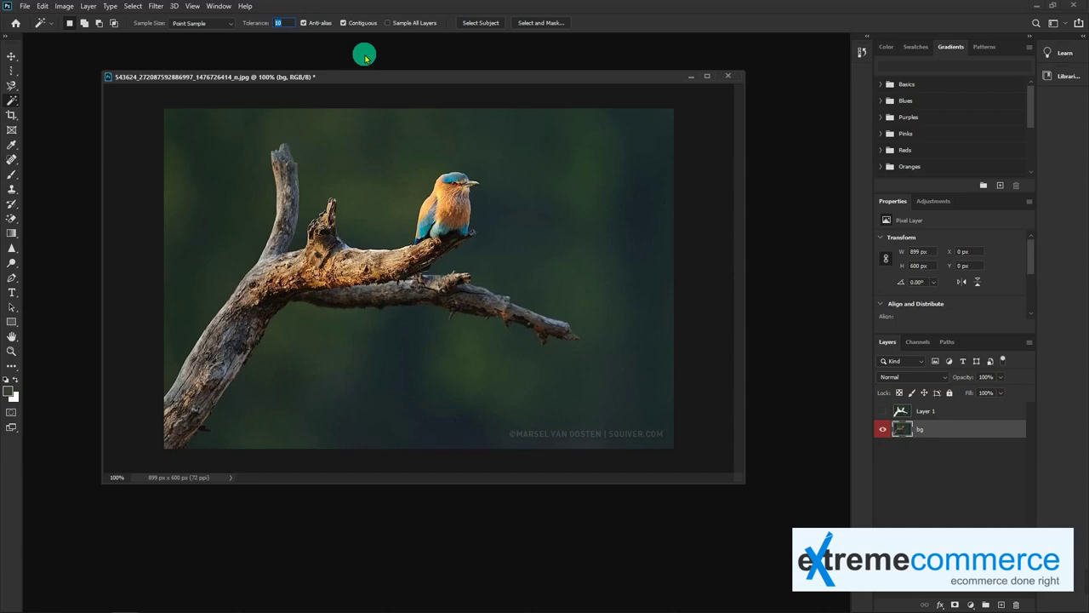
{"action": "type", "text": "50"}
{"action": "left_click", "coordinate": [608, 215]}
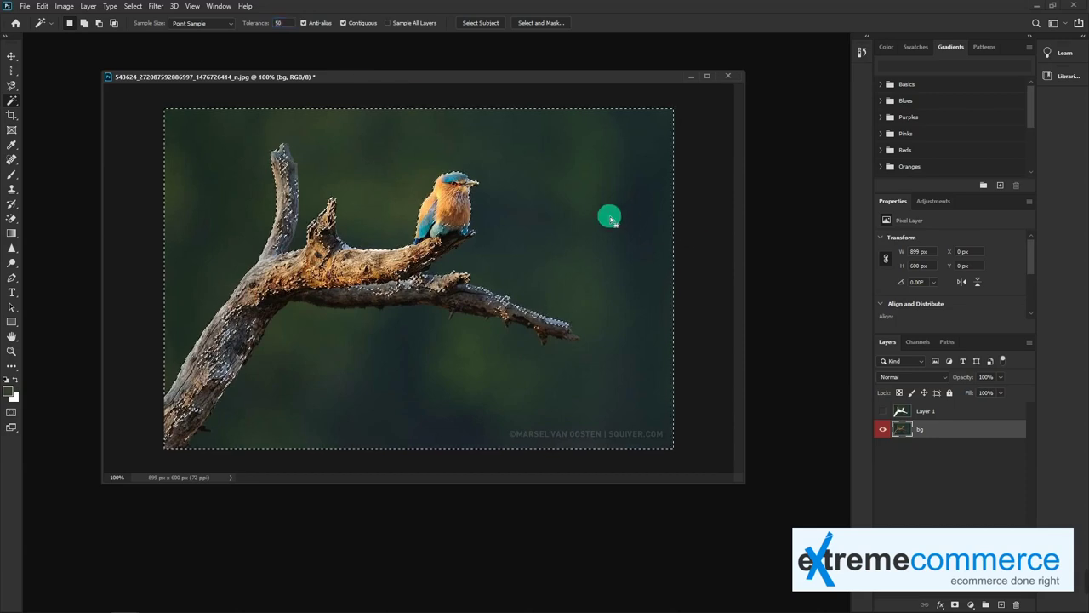
{"action": "left_click_drag", "start_coordinate": [257, 21], "coordinate": [224, 27]}
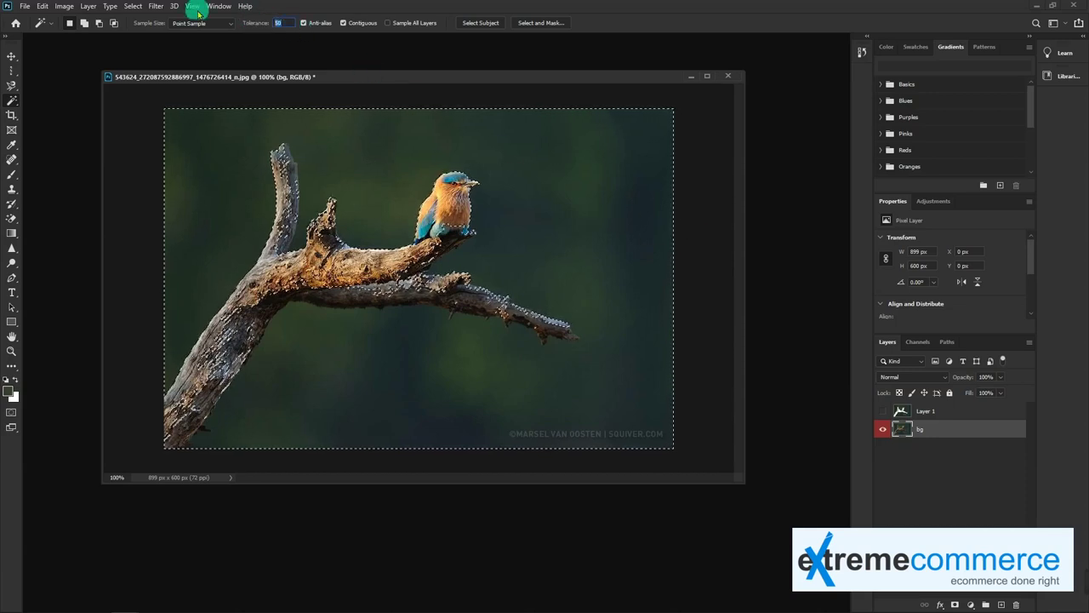
{"action": "left_click", "coordinate": [575, 199]}
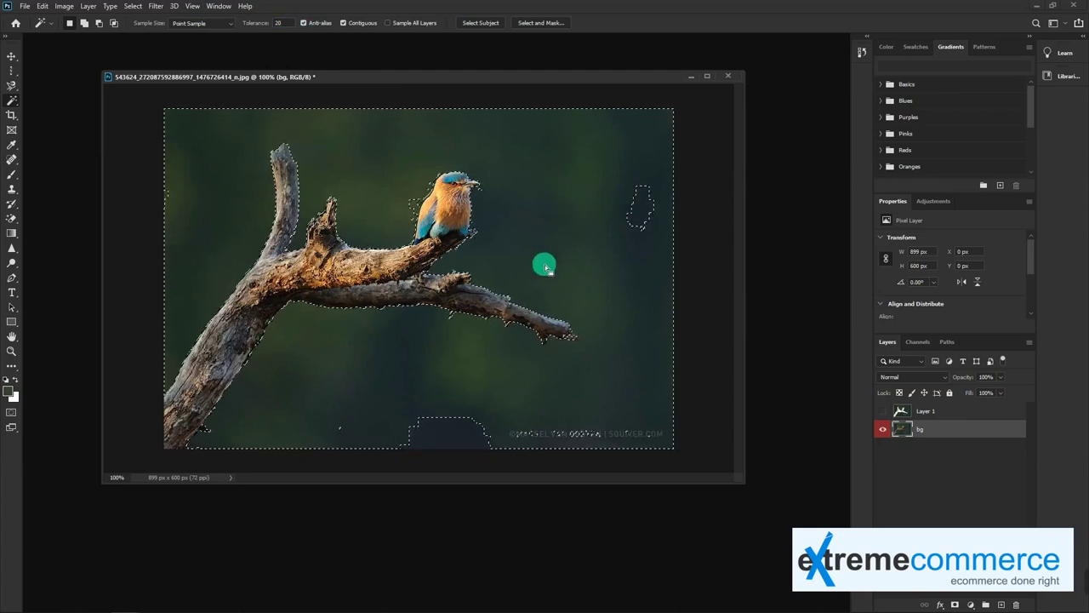
{"action": "key", "text": "ctrl+d"}
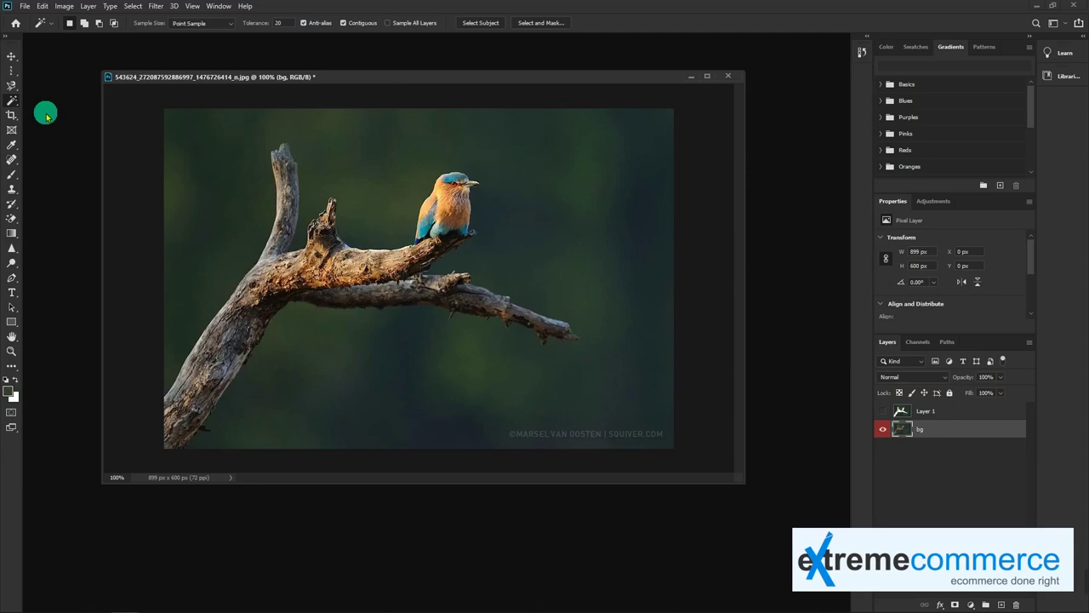
- Switch to the Magnetic Lasso tool from the lasso group
{"action": "left_click", "coordinate": [13, 100]}
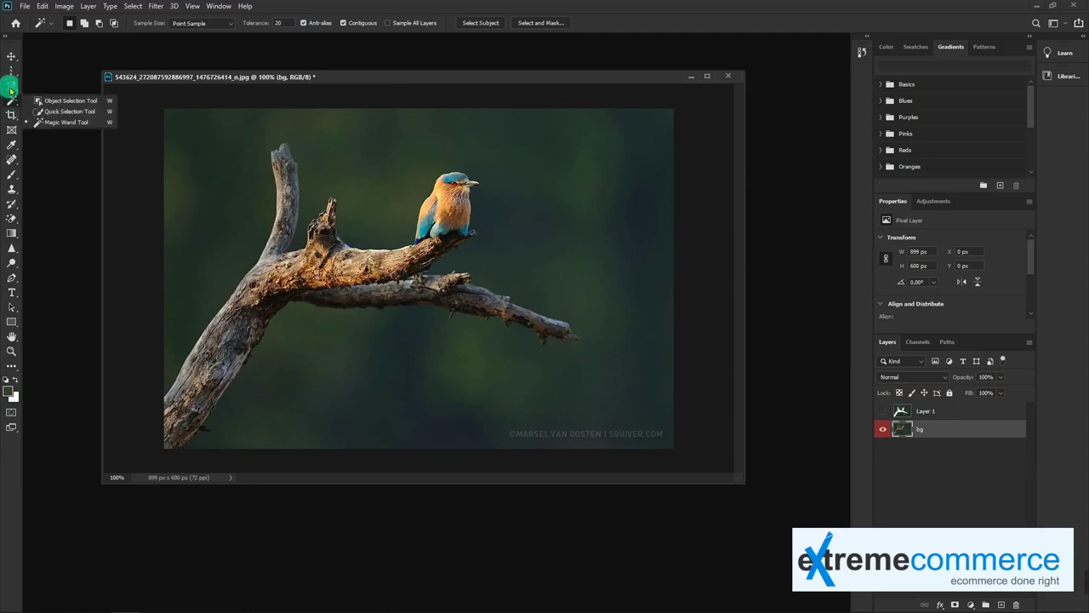
{"action": "left_click", "coordinate": [11, 87]}
{"action": "left_click", "coordinate": [17, 90]}
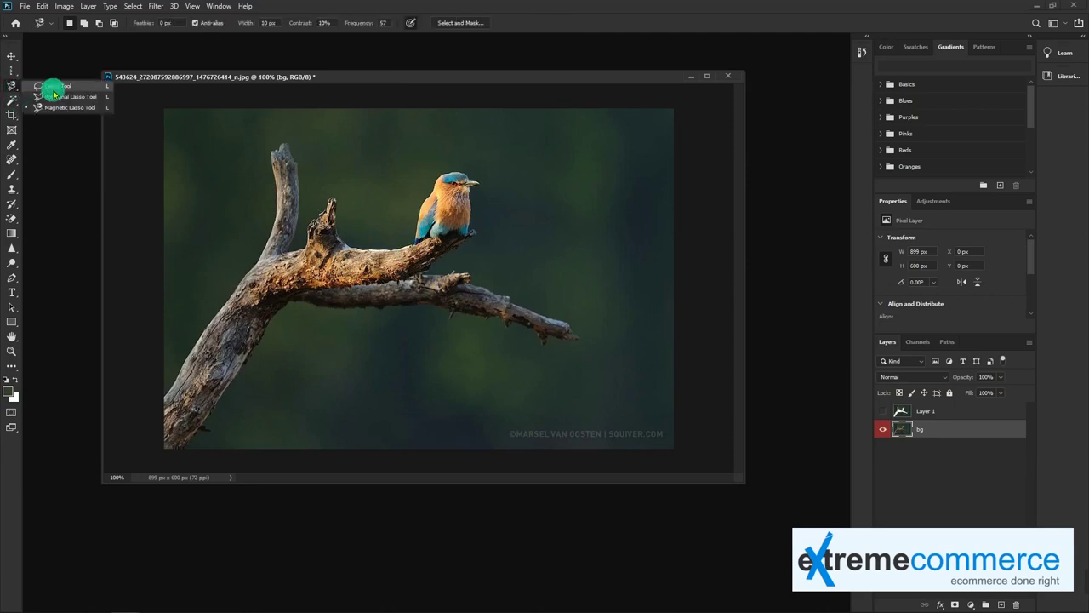
{"action": "left_click", "coordinate": [9, 85]}
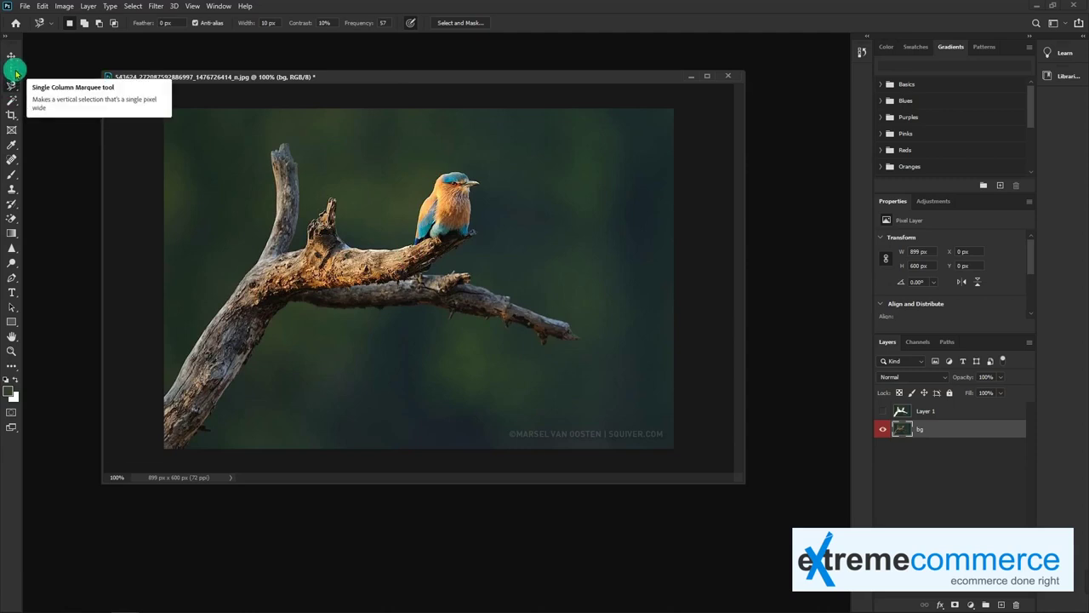
- Browse the marquee tool group without changing tools
{"action": "left_click", "coordinate": [9, 71]}
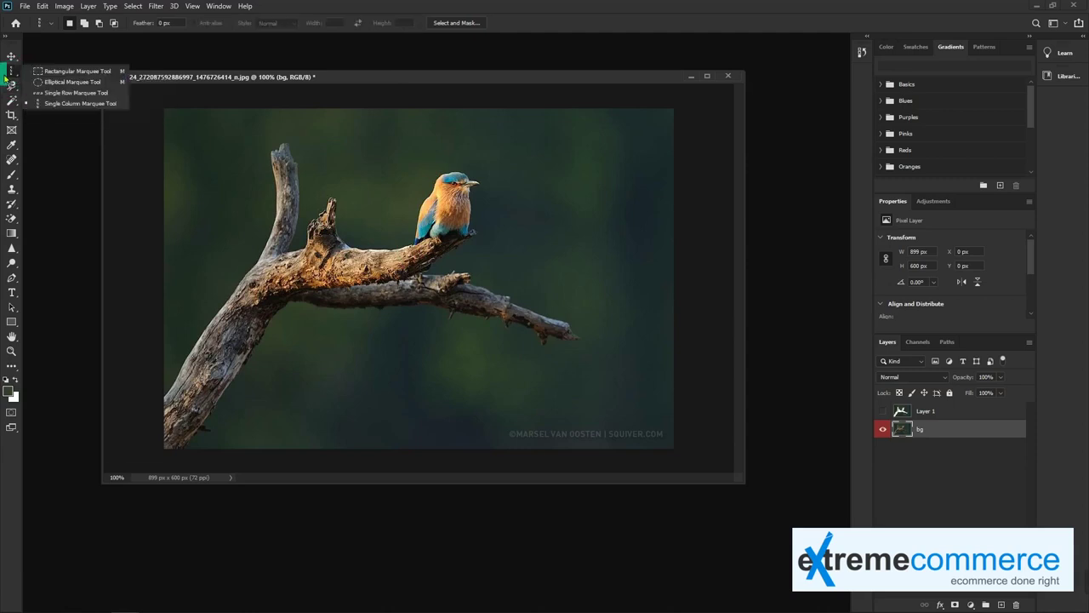
{"action": "left_click", "coordinate": [14, 90]}
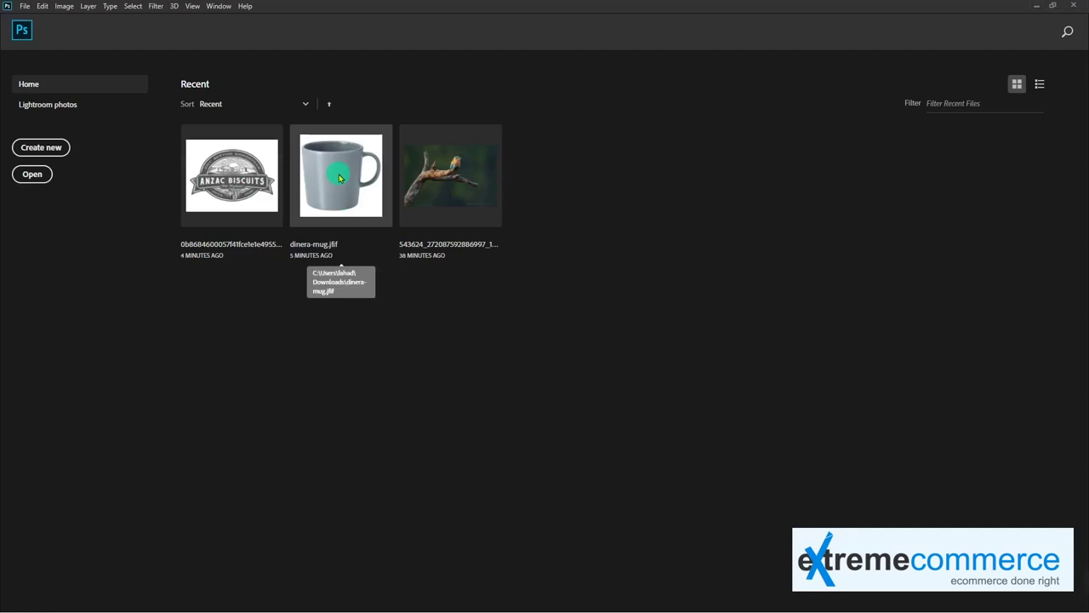
- Open the Anzac Biscuits logo and dinera-mug.jfif as floating windows, the mug at 50% zoom
{"action": "left_click", "coordinate": [256, 186]}
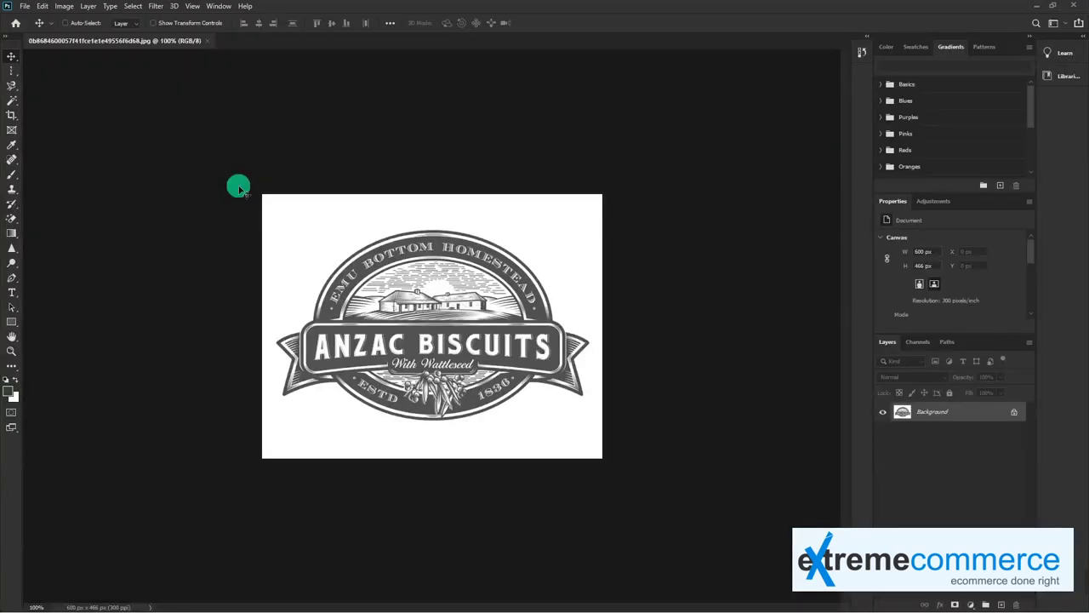
{"action": "left_click_drag", "start_coordinate": [109, 40], "coordinate": [217, 76]}
{"action": "left_click", "coordinate": [24, 6]}
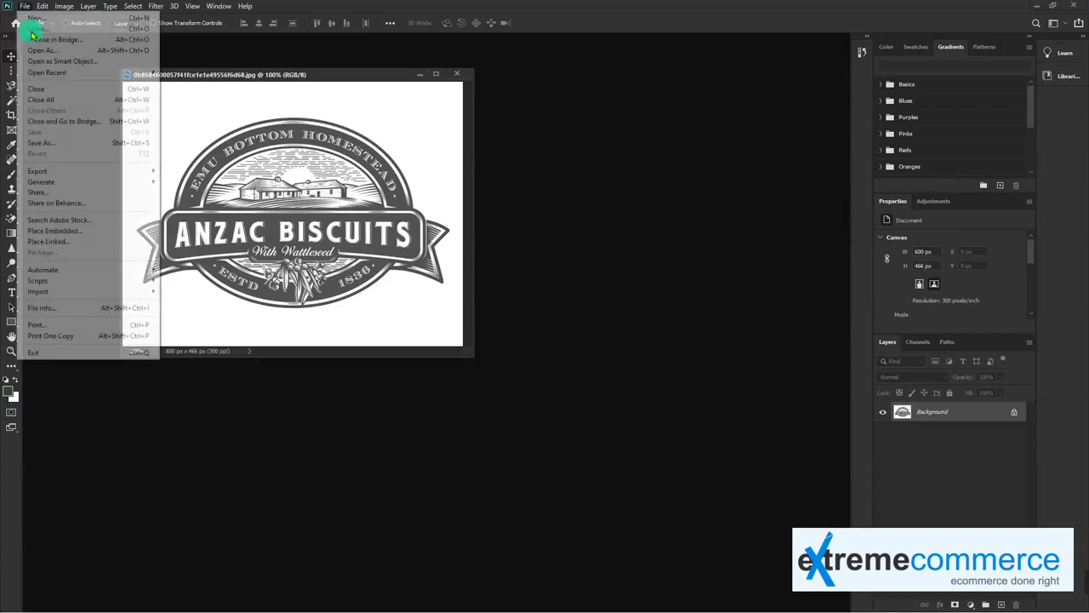
{"action": "left_click", "coordinate": [201, 94]}
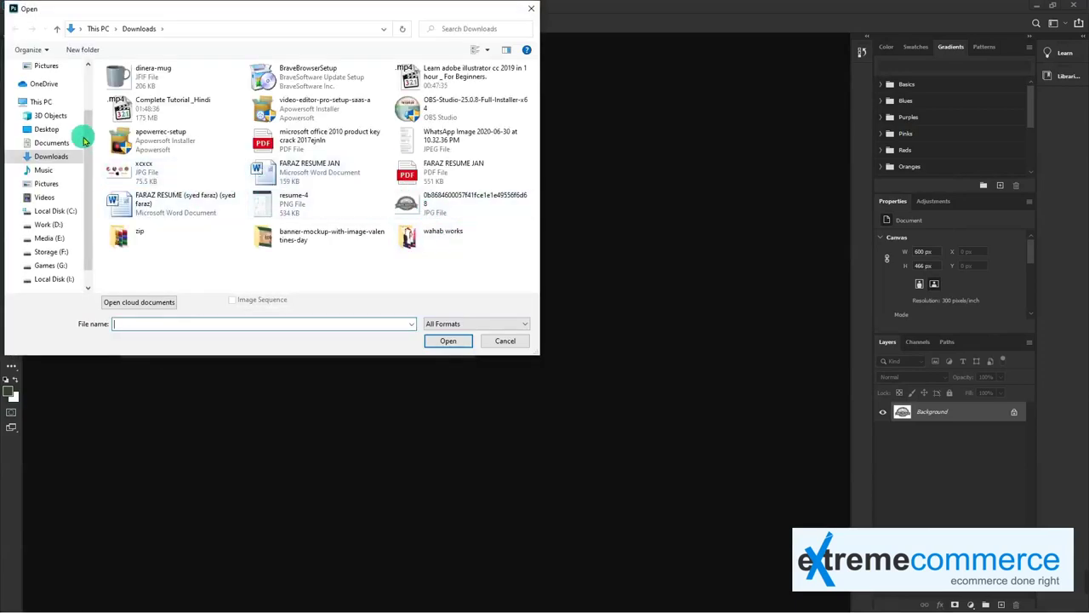
{"action": "double_click", "coordinate": [157, 76]}
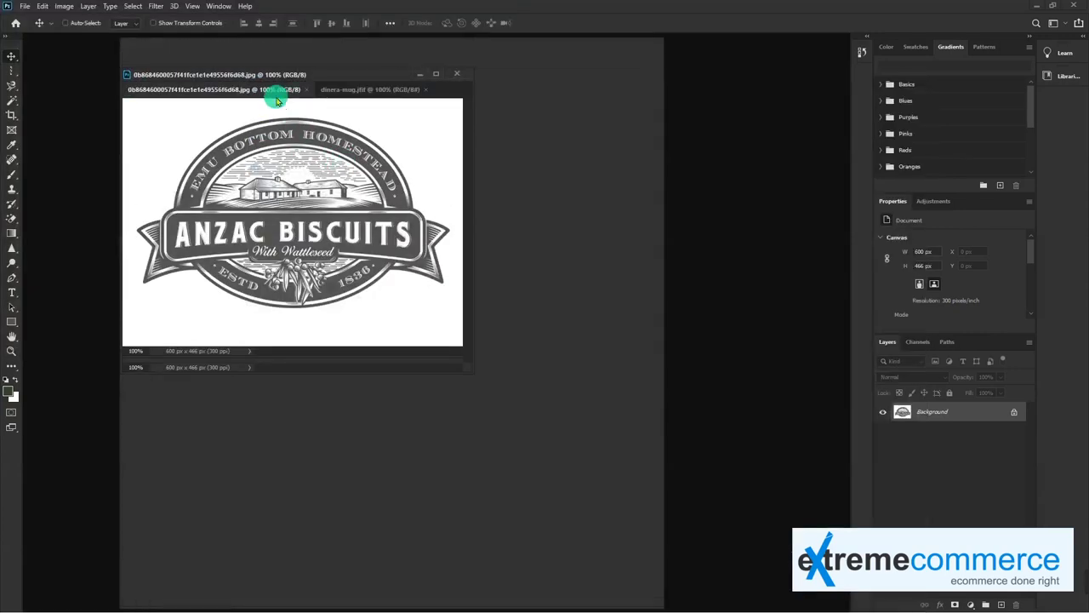
{"action": "left_click_drag", "start_coordinate": [359, 61], "coordinate": [481, 32]}
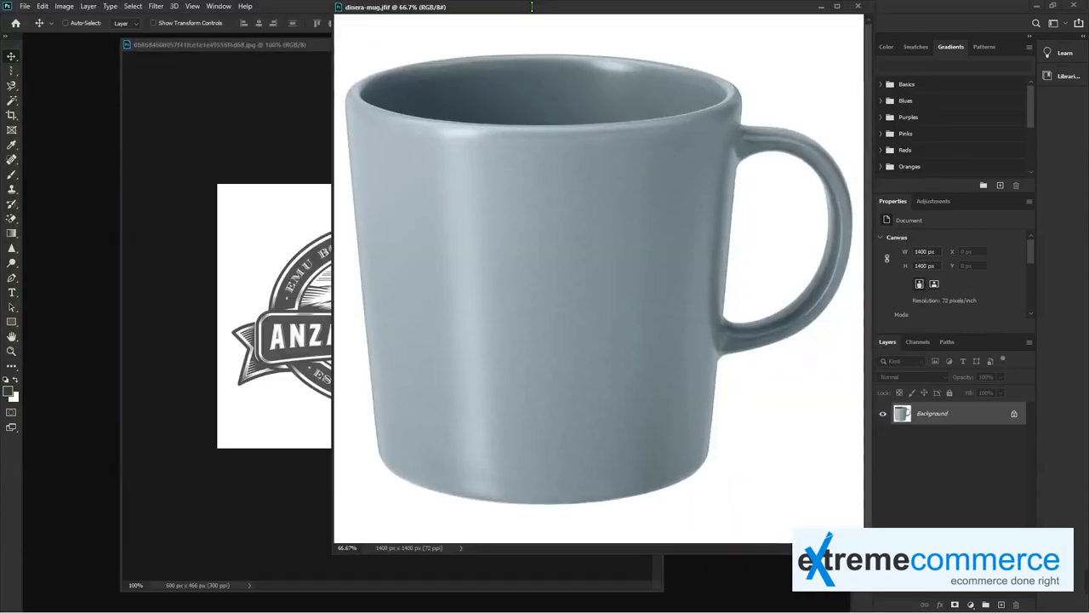
{"action": "key", "text": "ctrl+minus"}
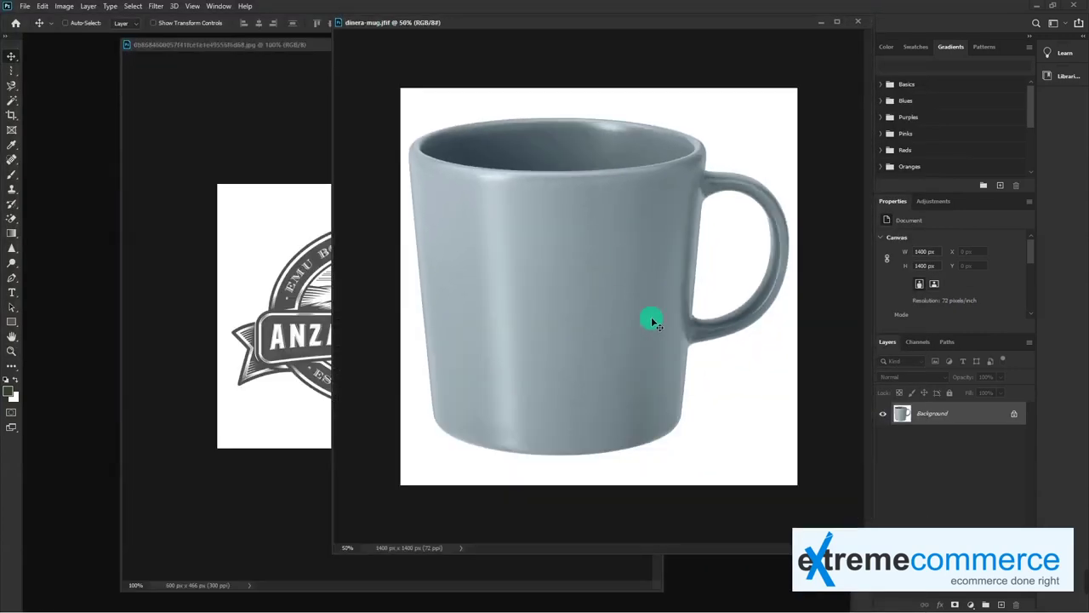
- Convert the mug's Background to Layer 0 and magic-erase the white, including inside the handle
{"action": "double_click", "coordinate": [1007, 414]}
{"action": "left_click", "coordinate": [633, 202]}
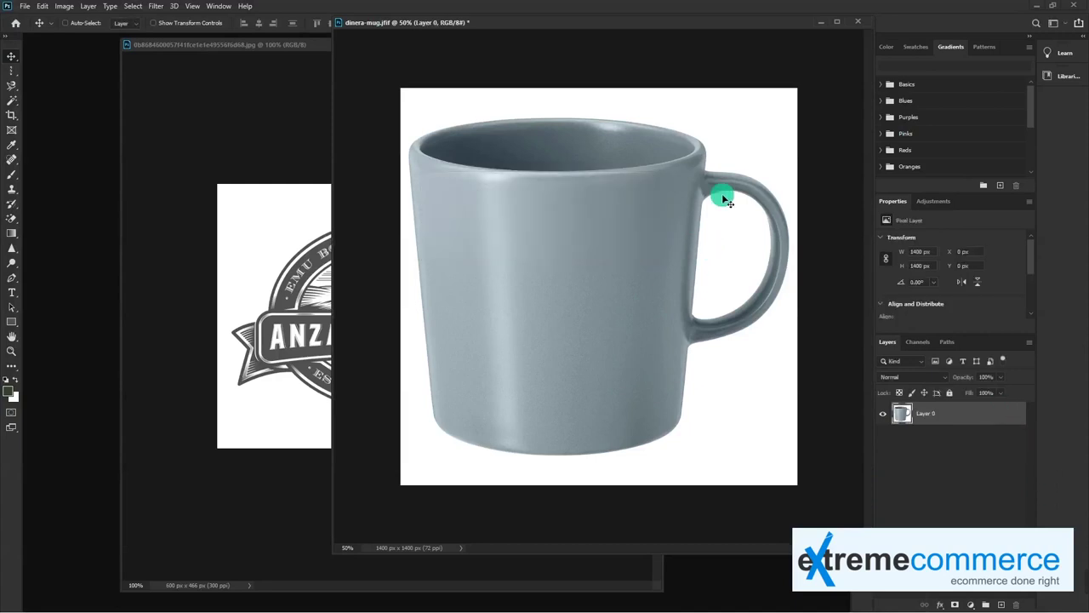
{"action": "key", "text": "w"}
{"action": "left_click", "coordinate": [741, 128]}
{"action": "left_click", "coordinate": [733, 239]}
- Widen the mug canvas to 1736 px with the Crop tool
{"action": "key", "text": "v"}
{"action": "left_click_drag", "start_coordinate": [525, 24], "coordinate": [382, 9]}
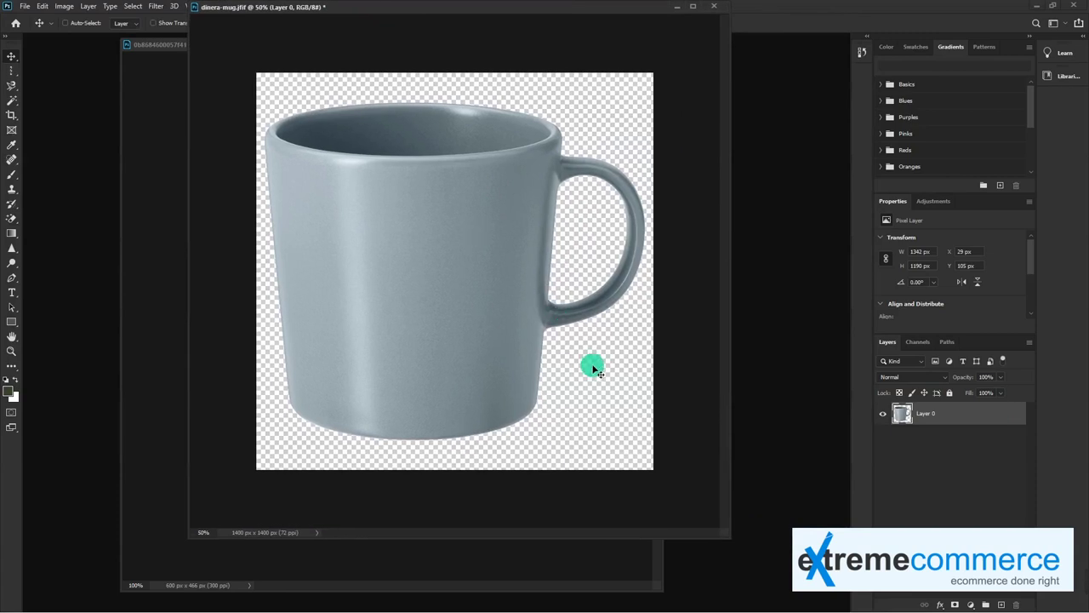
{"action": "key", "text": "c"}
{"action": "left_click_drag", "start_coordinate": [652, 255], "coordinate": [698, 282]}
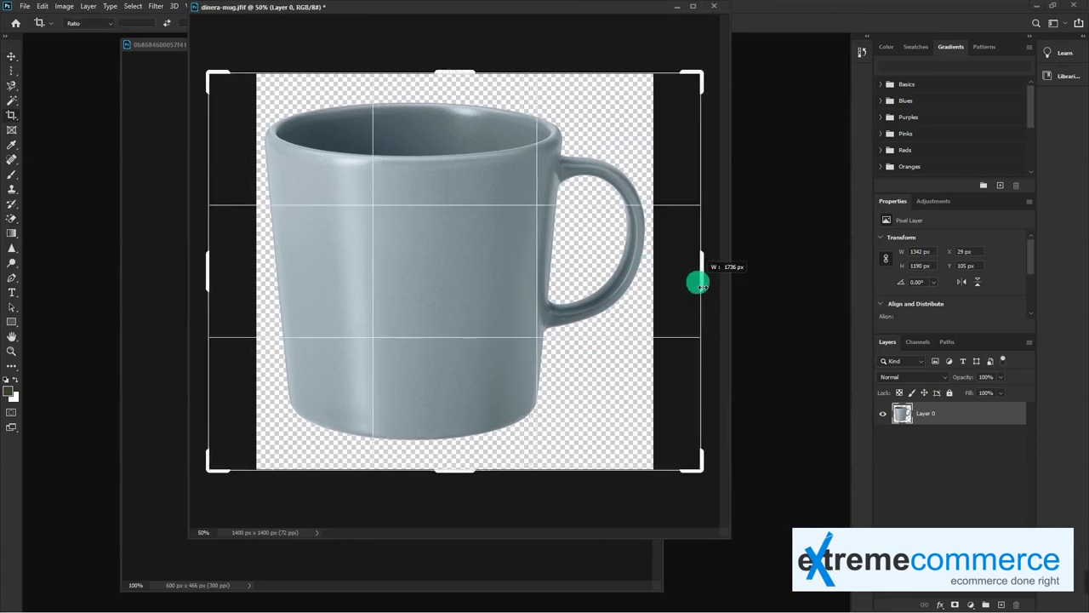
- Unlock the logo's Background layer and drag the logo onto the mug's front
{"action": "left_click", "coordinate": [151, 350]}
{"action": "key", "text": "v"}
{"action": "left_click_drag", "start_coordinate": [382, 298], "coordinate": [382, 337]}
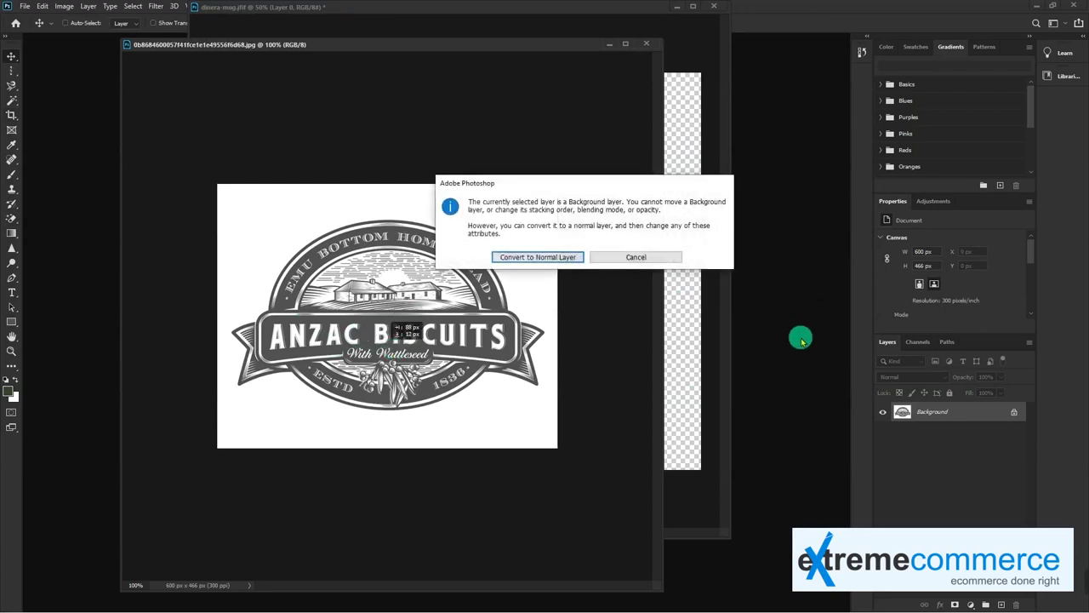
{"action": "key", "text": "Return"}
{"action": "left_click_drag", "start_coordinate": [405, 312], "coordinate": [689, 276]}
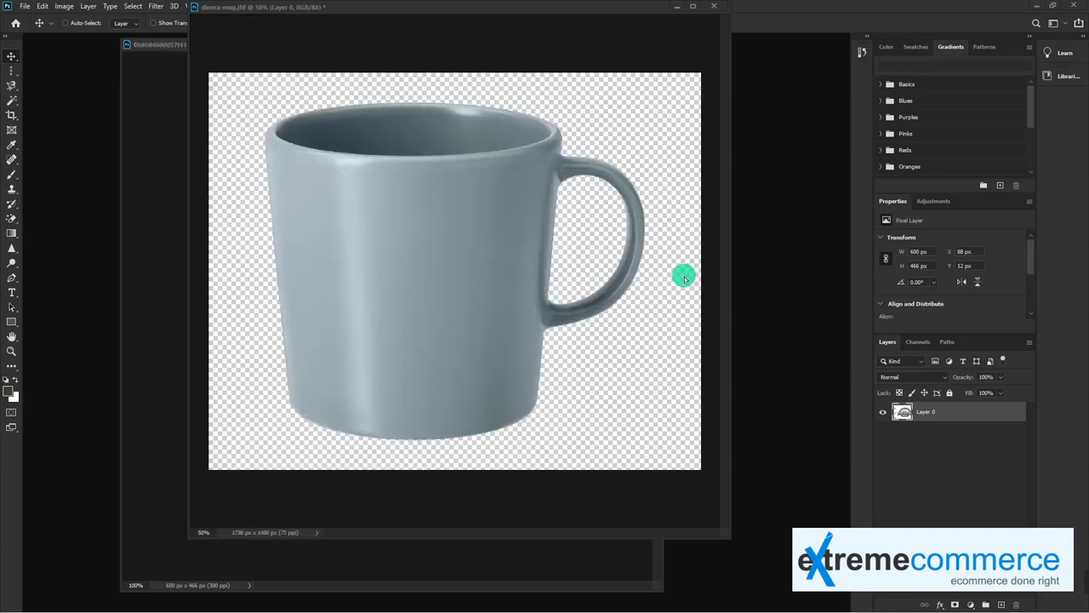
{"action": "mouse_move", "coordinate": [689, 277]}
{"action": "left_mouse_down"}
{"action": "mouse_move", "coordinate": [357, 285]}
{"action": "mouse_move", "coordinate": [431, 299]}
{"action": "left_mouse_up"}
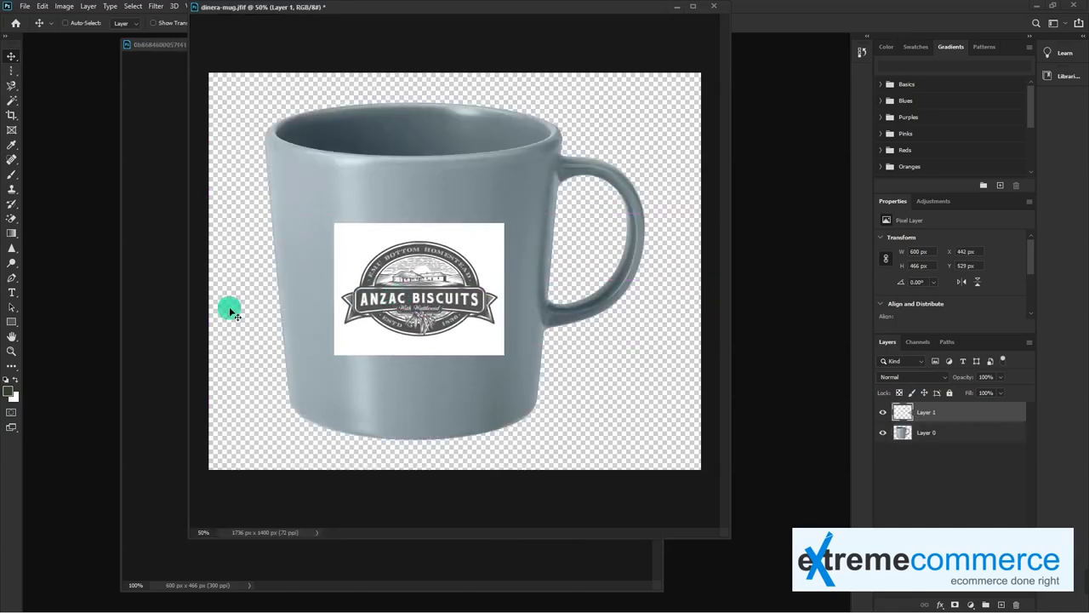
- Close the Anzac Biscuits logo file without saving changes
{"action": "left_click", "coordinate": [151, 311]}
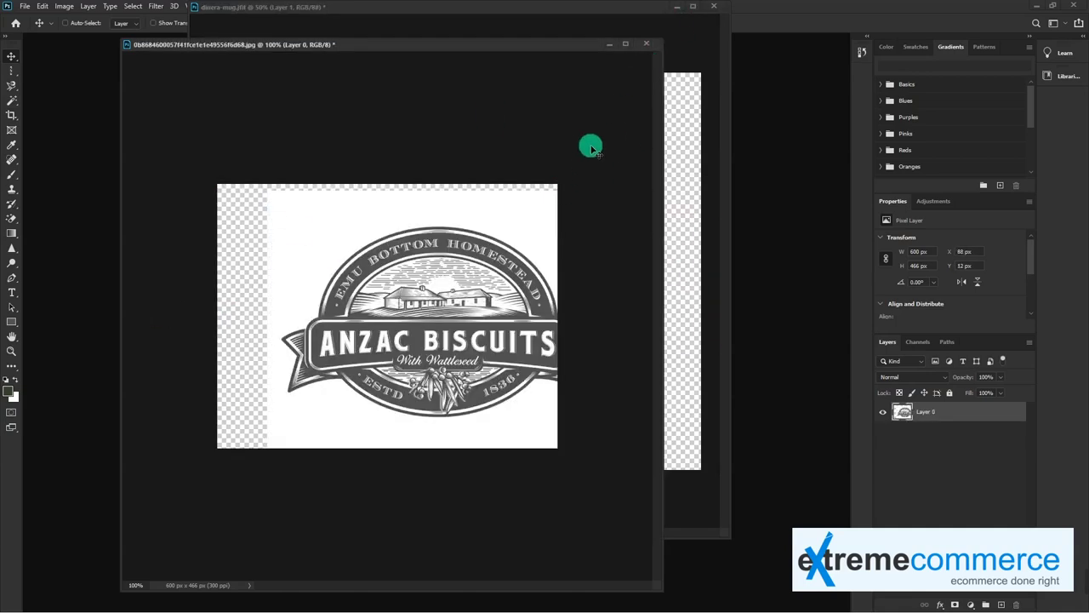
{"action": "left_click", "coordinate": [646, 44]}
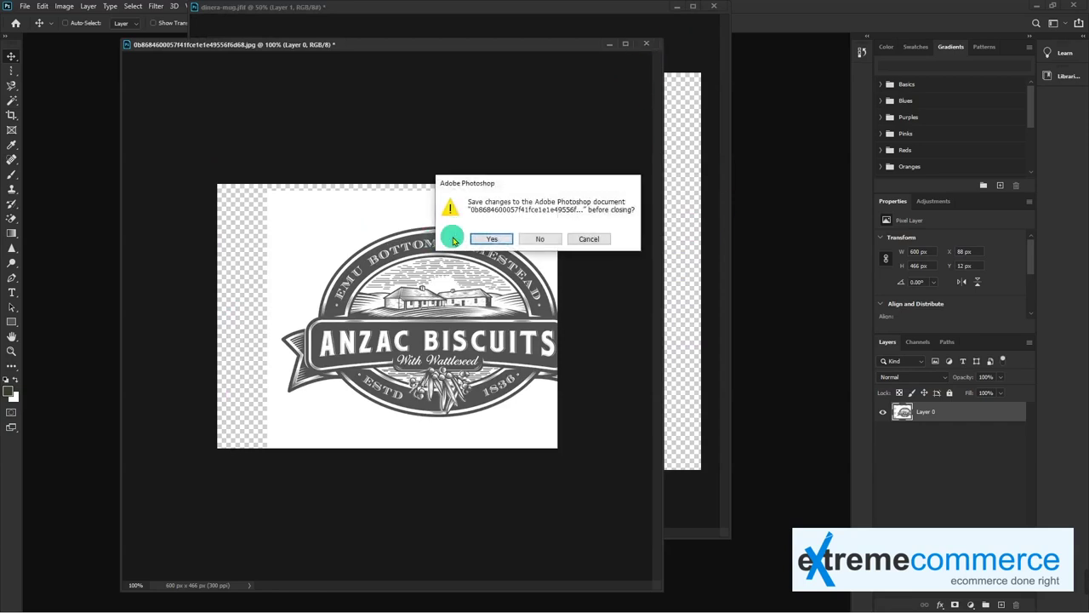
{"action": "left_click", "coordinate": [550, 236]}
{"action": "left_click_drag", "start_coordinate": [228, 17], "coordinate": [174, 74]}
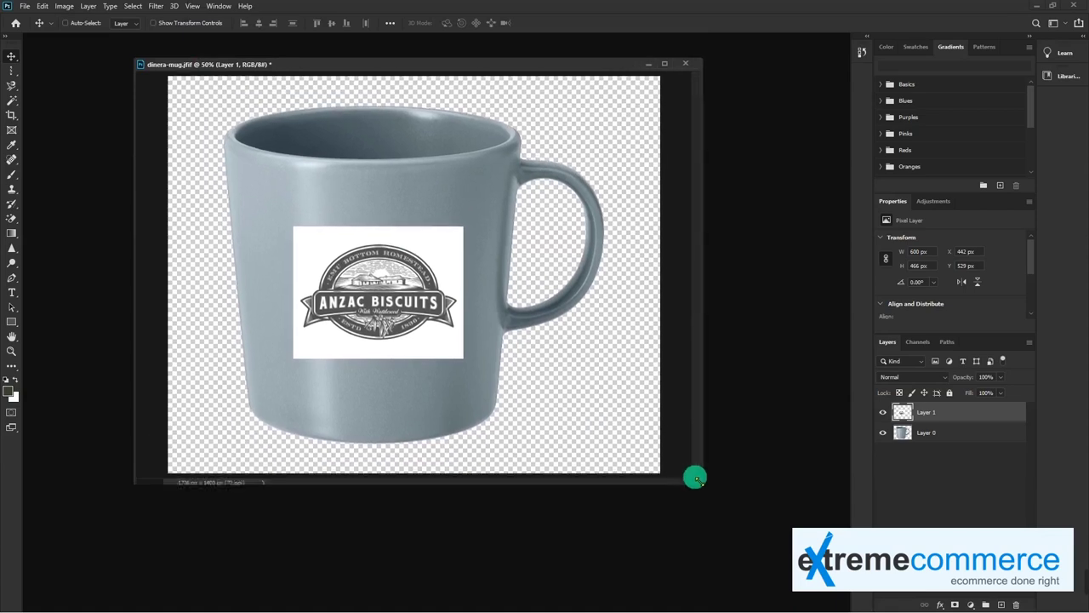
- Resize the mug window and rename the layers Mug and Logo
{"action": "left_click_drag", "start_coordinate": [668, 587], "coordinate": [711, 506]}
{"action": "left_click_drag", "start_coordinate": [386, 59], "coordinate": [366, 79]}
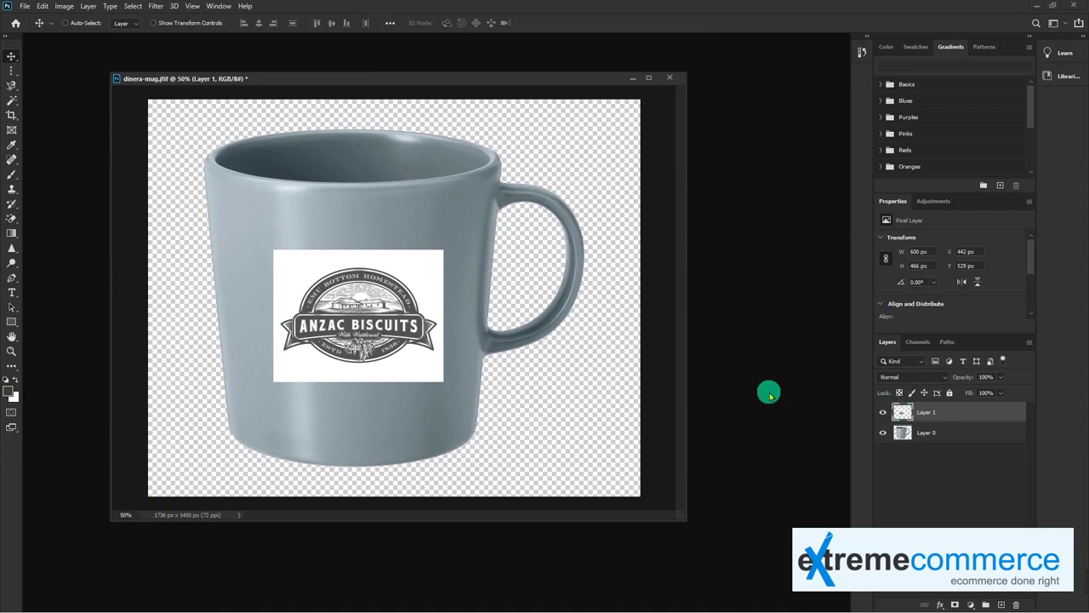
{"action": "left_click_drag", "start_coordinate": [411, 345], "coordinate": [936, 438]}
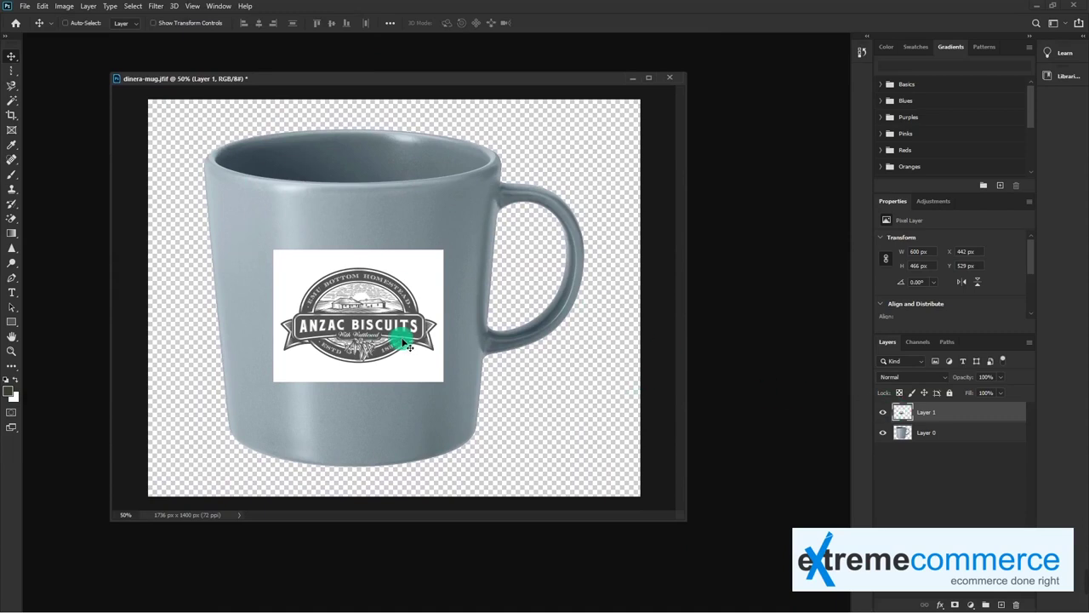
{"action": "left_click", "coordinate": [933, 435]}
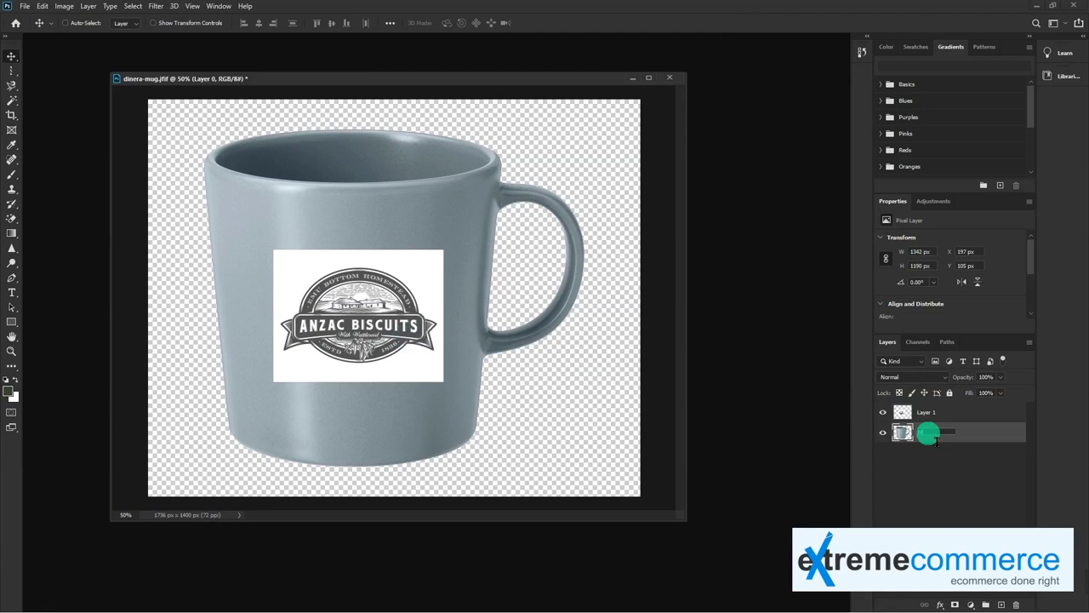
{"action": "type", "text": "Mug"}
{"action": "double_click", "coordinate": [936, 412]}
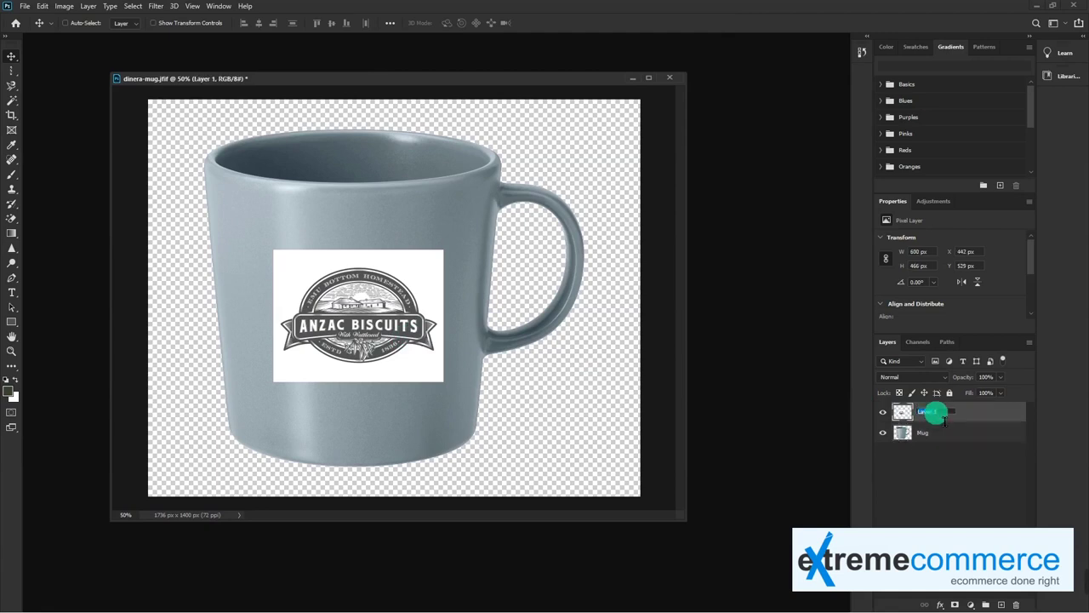
{"action": "type", "text": "Logo"}
- Test Logo below Mug, then restore Logo above Mug, centred on the mug body
{"action": "left_click_drag", "start_coordinate": [940, 415], "coordinate": [940, 451]}
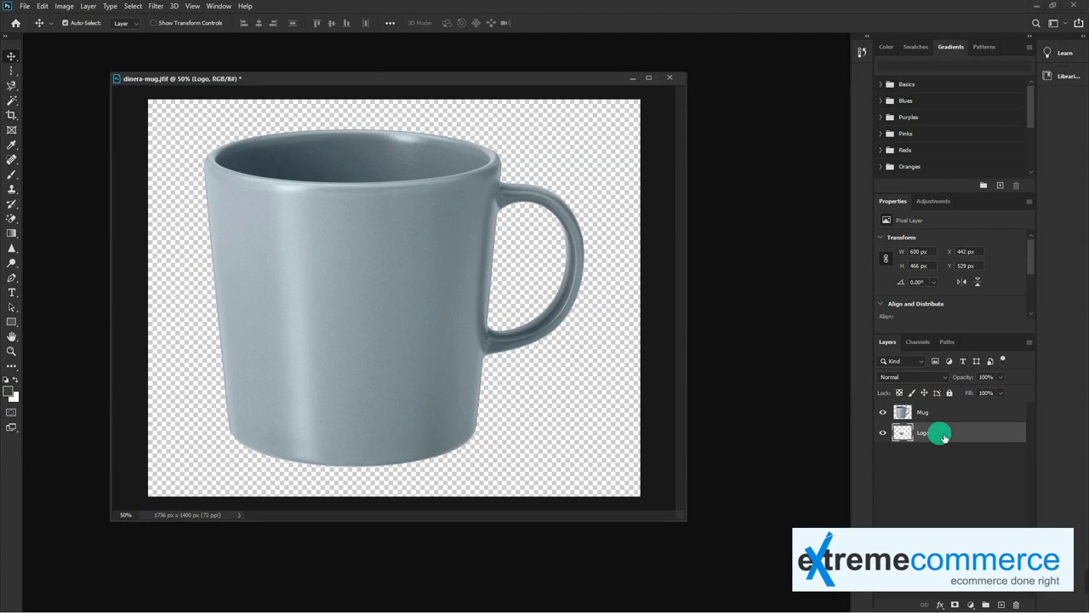
{"action": "key", "text": "ctrl+bracketright"}
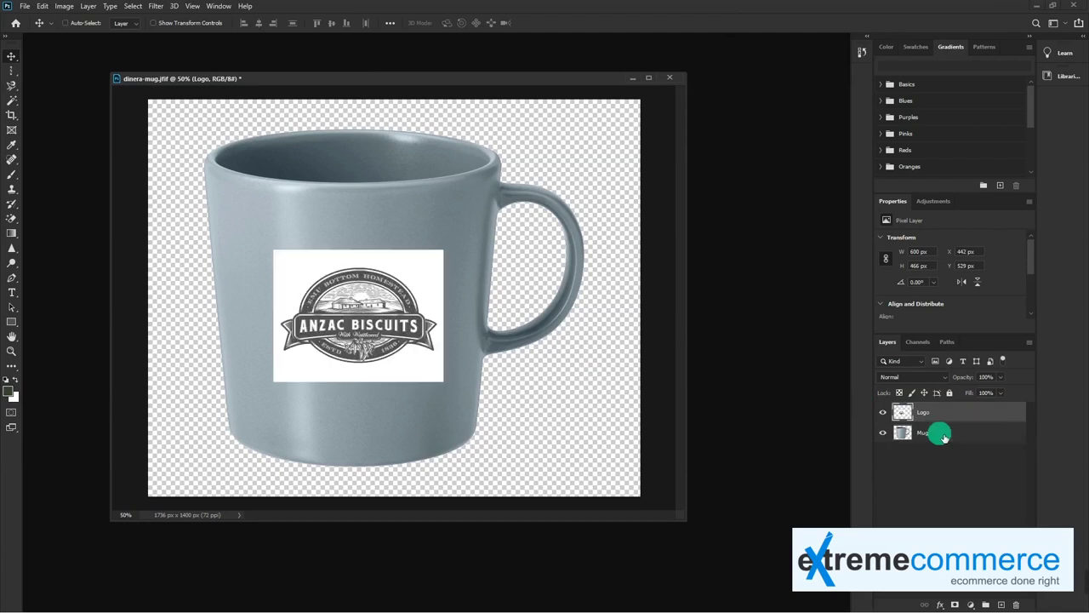
{"action": "left_click_drag", "start_coordinate": [941, 434], "coordinate": [948, 416]}
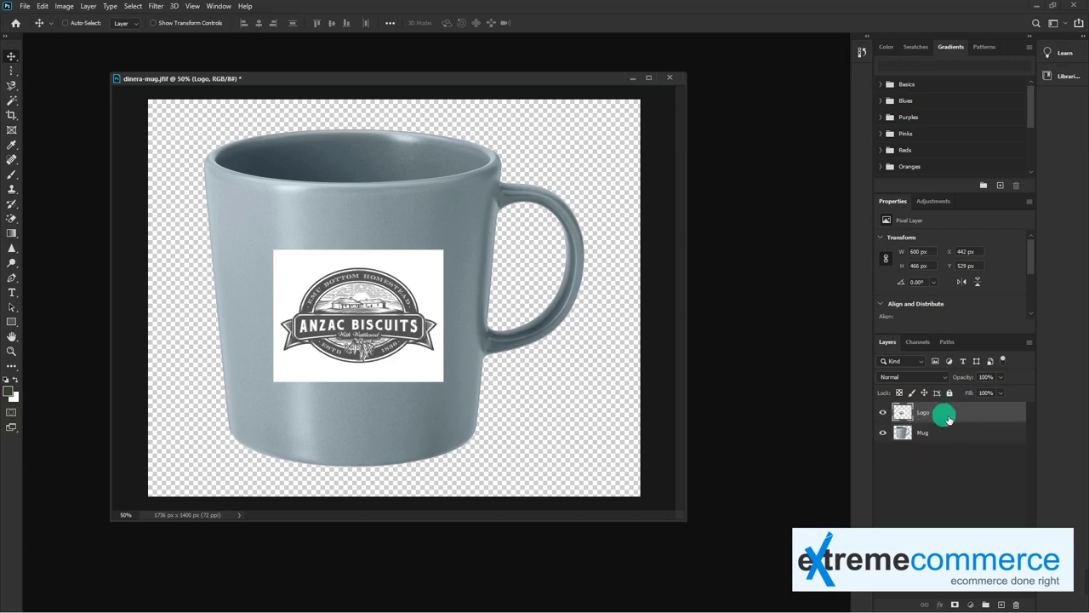
{"action": "left_click_drag", "start_coordinate": [949, 417], "coordinate": [916, 442]}
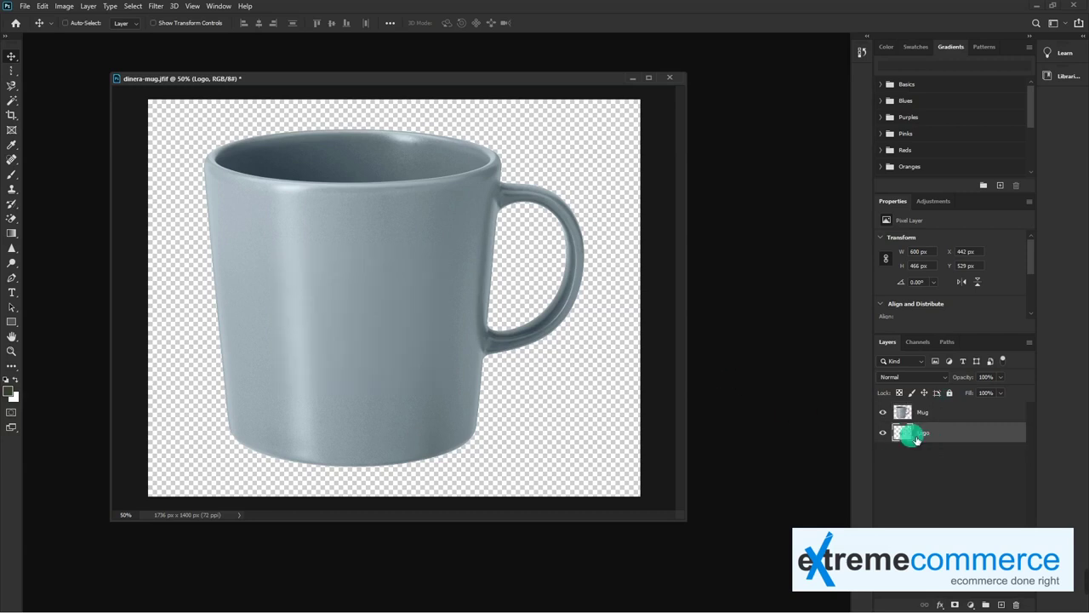
{"action": "mouse_move", "coordinate": [341, 285]}
{"action": "left_mouse_down"}
{"action": "mouse_move", "coordinate": [503, 292]}
{"action": "mouse_move", "coordinate": [499, 316]}
{"action": "left_mouse_up"}
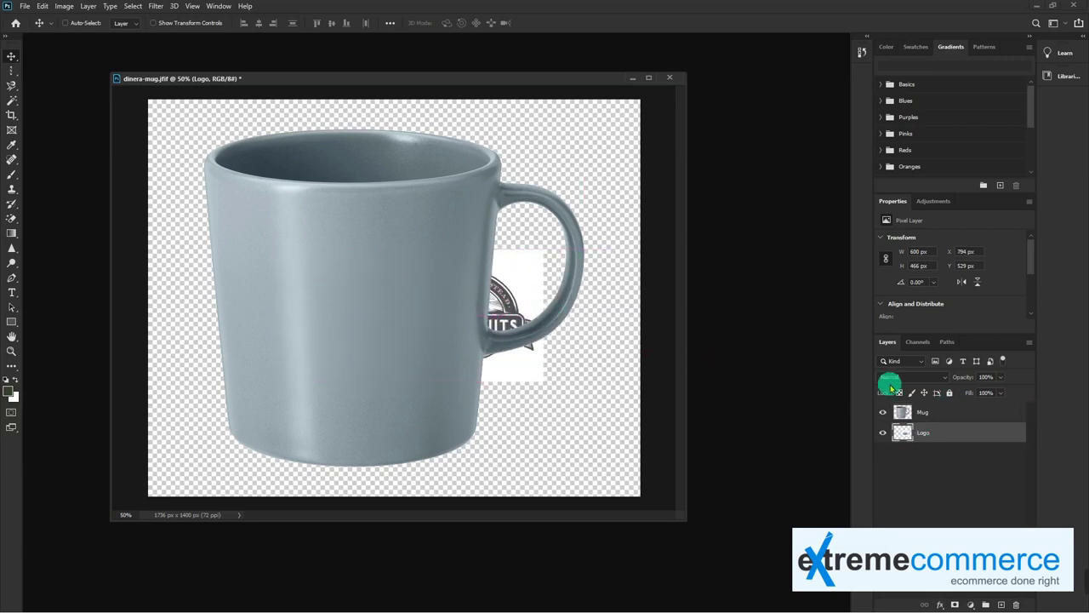
{"action": "left_click_drag", "start_coordinate": [943, 440], "coordinate": [945, 408]}
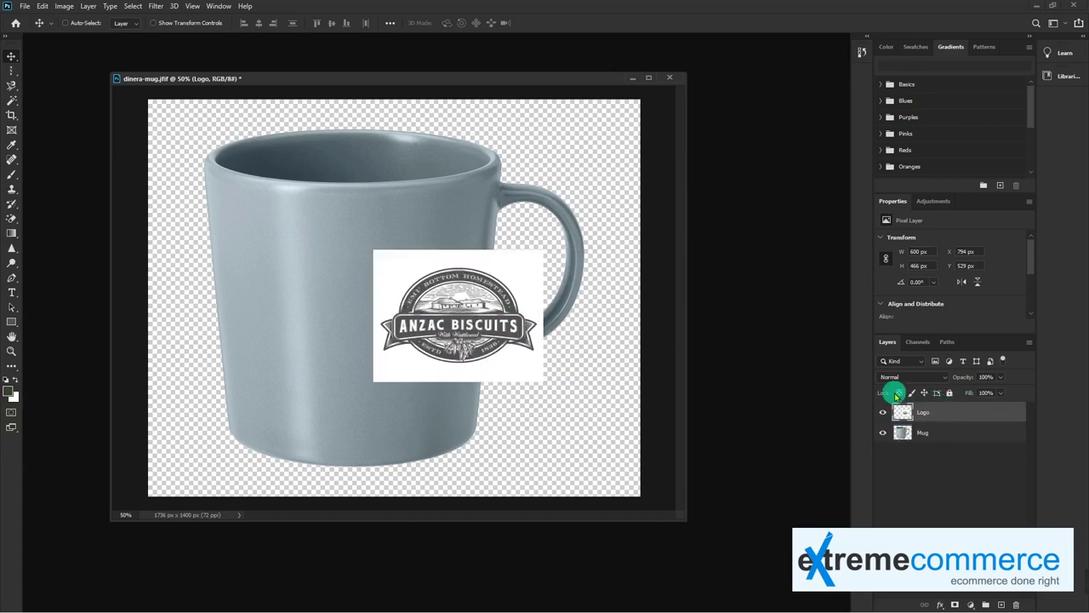
{"action": "mouse_move", "coordinate": [490, 340]}
{"action": "left_mouse_down"}
{"action": "mouse_move", "coordinate": [345, 324]}
{"action": "mouse_move", "coordinate": [387, 340]}
{"action": "left_mouse_up"}
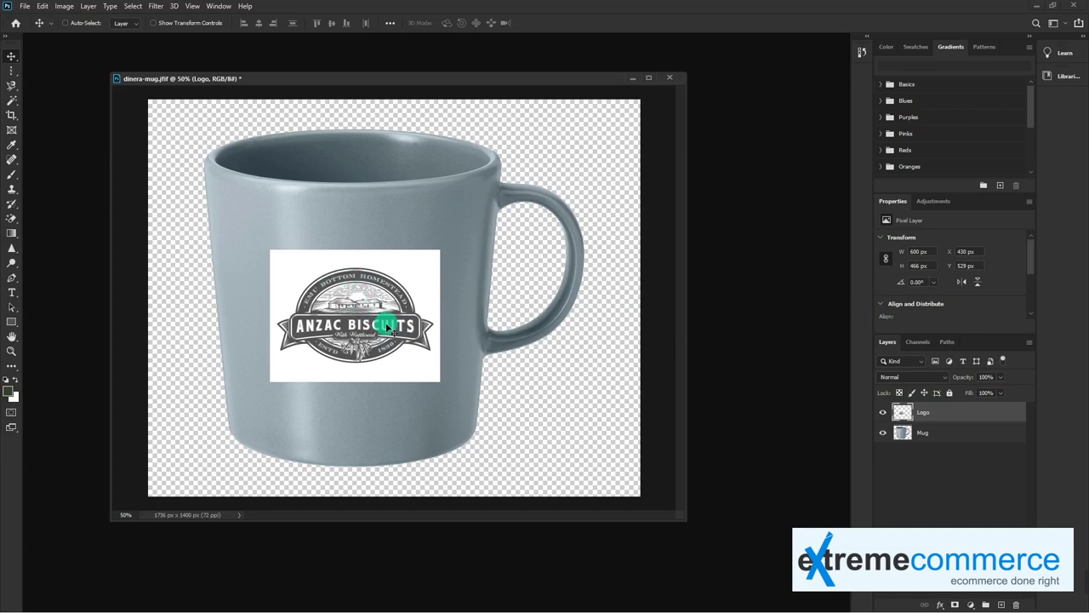
- Start Edit > Transform > Scale on the logo, straightening an accidental rotation back to 0°
{"action": "key", "text": "ctrl+t"}
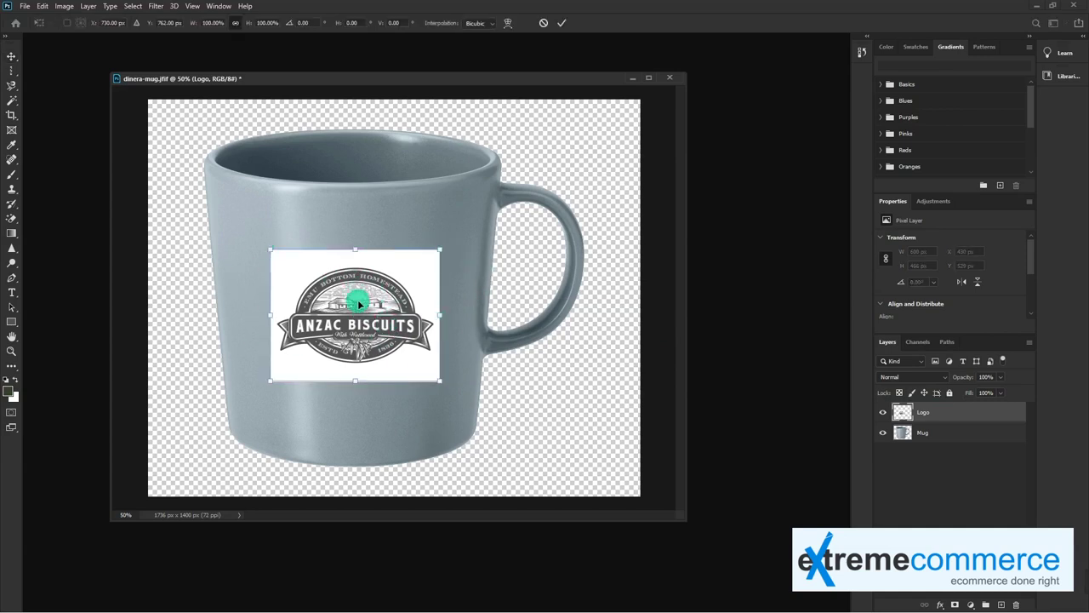
{"action": "key", "text": "Return"}
{"action": "left_click", "coordinate": [41, 6]}
{"action": "mouse_move", "coordinate": [60, 264]}
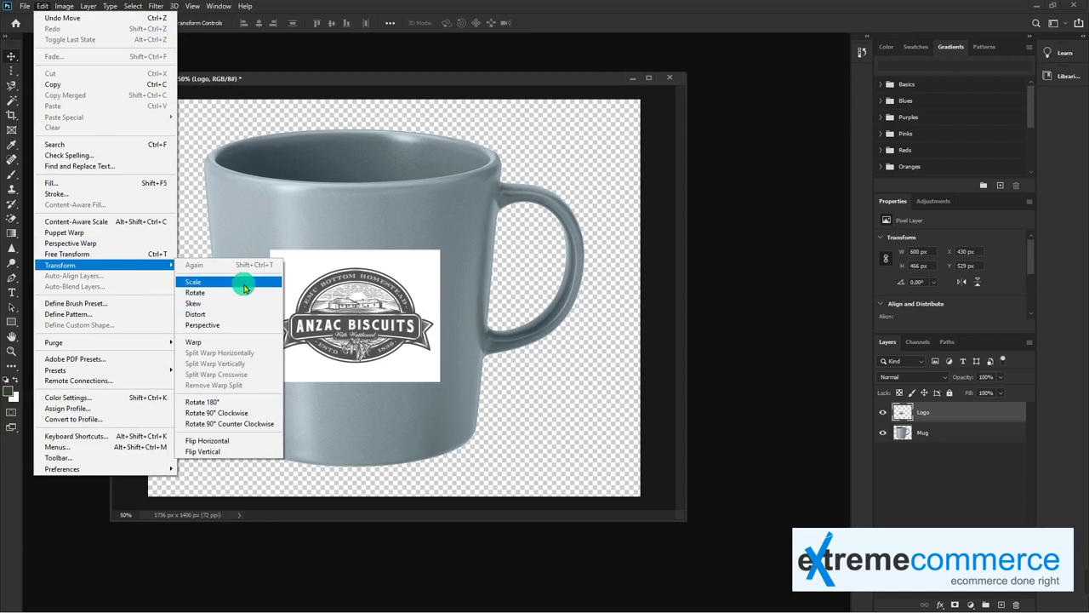
{"action": "left_click", "coordinate": [244, 284]}
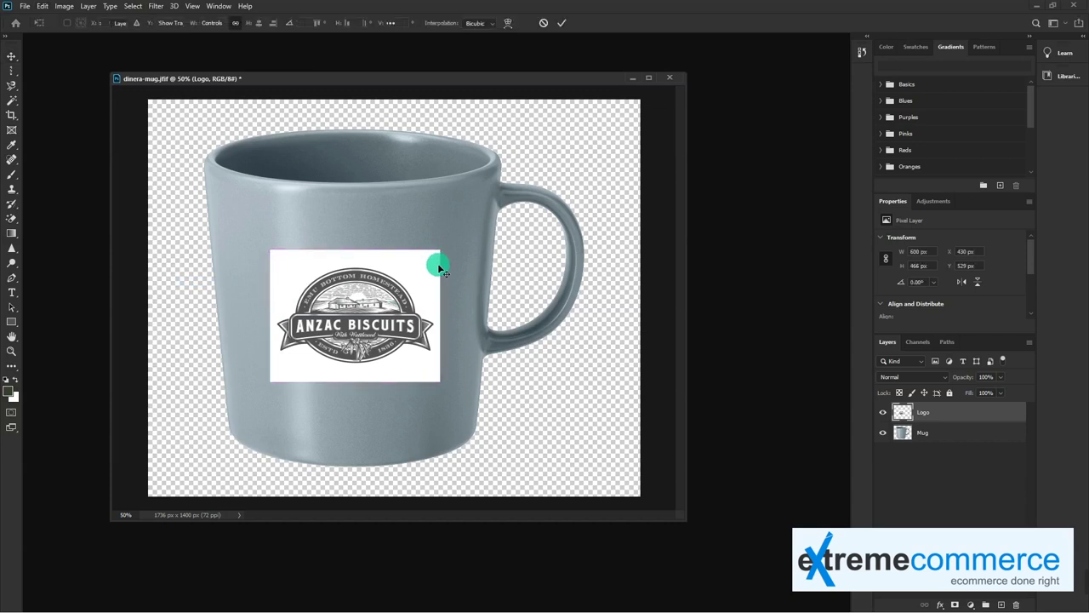
{"action": "left_click_drag", "start_coordinate": [457, 240], "coordinate": [462, 275]}
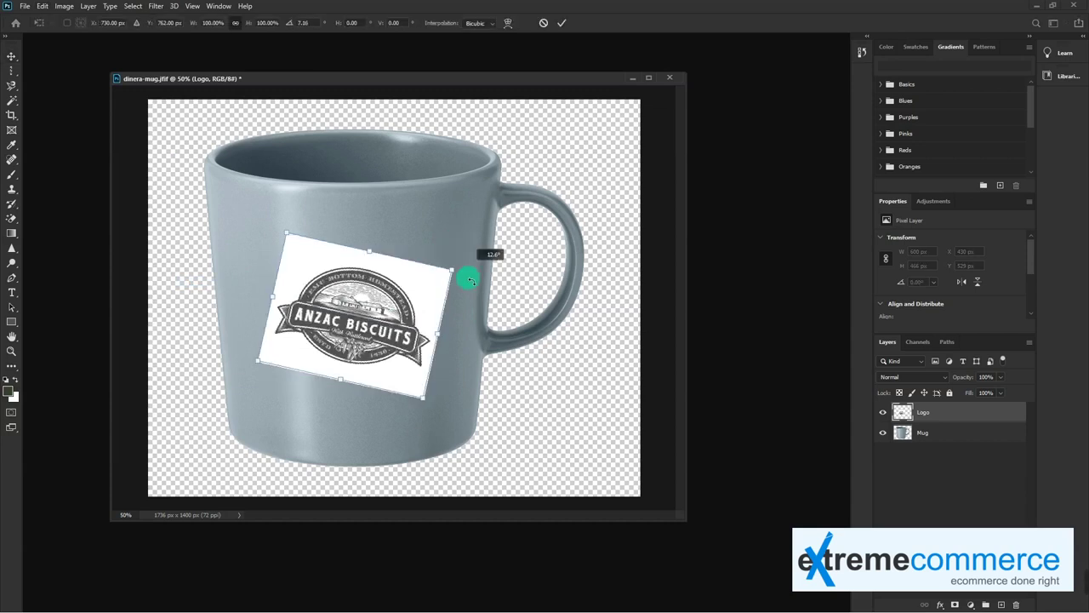
{"action": "key", "text": "ctrl+z"}
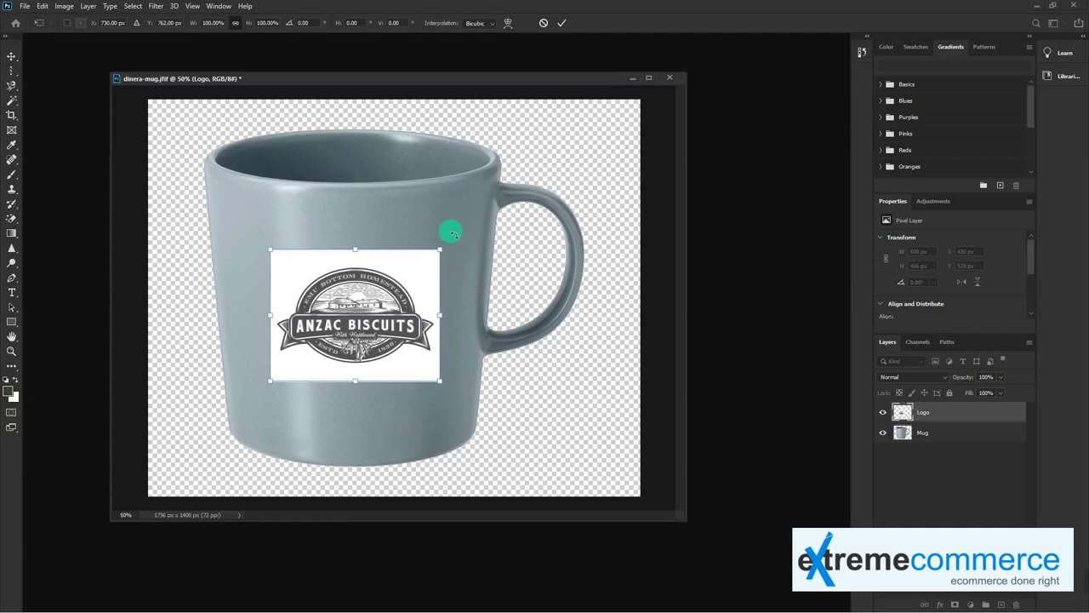
{"action": "mouse_move", "coordinate": [452, 234]}
{"action": "left_mouse_down"}
{"action": "mouse_move", "coordinate": [254, 307]}
{"action": "mouse_move", "coordinate": [423, 243]}
{"action": "left_mouse_up"}
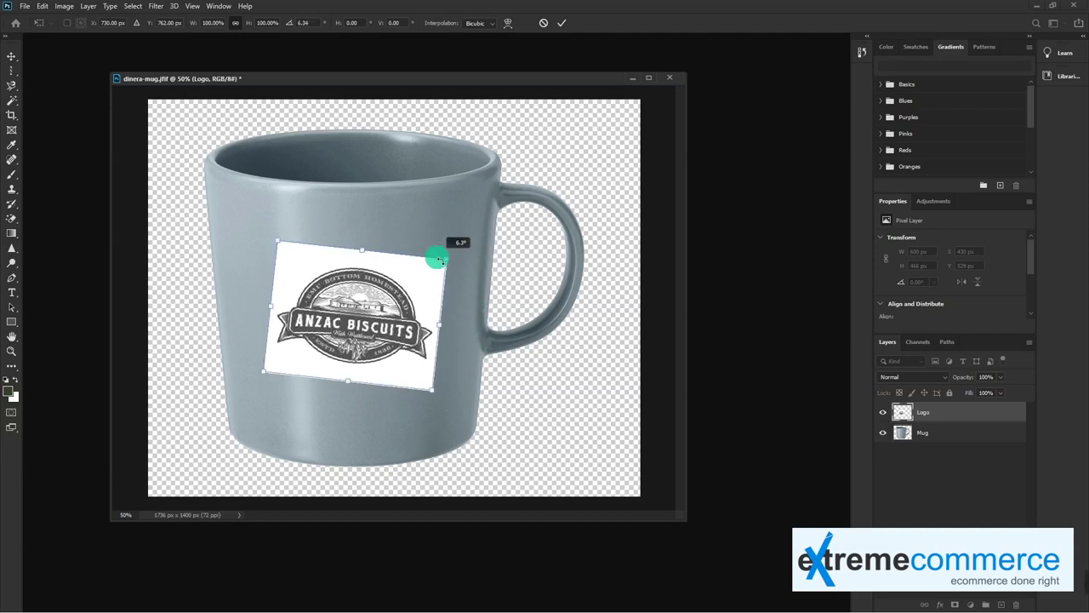
{"action": "left_click_drag", "start_coordinate": [423, 244], "coordinate": [432, 240]}
{"action": "mouse_move", "coordinate": [474, 317]}
{"action": "left_mouse_down"}
{"action": "mouse_move", "coordinate": [436, 315]}
{"action": "mouse_move", "coordinate": [456, 319]}
{"action": "left_mouse_up"}
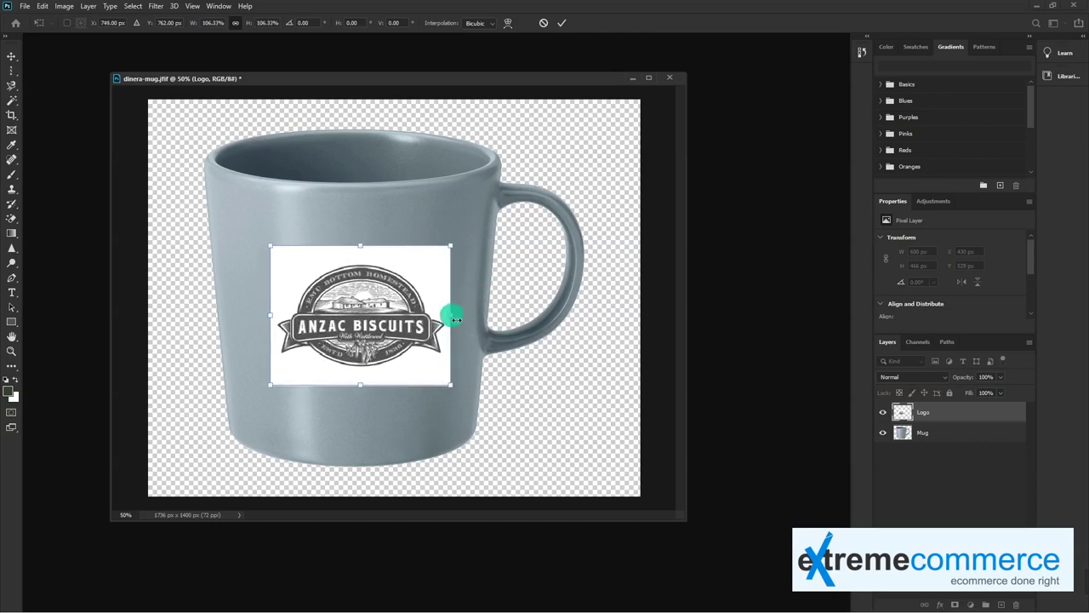
- Shrink the logo proportionally to about 488 × 388 px and place it on the mug
{"action": "left_click", "coordinate": [236, 24]}
{"action": "left_click_drag", "start_coordinate": [457, 319], "coordinate": [412, 315]}
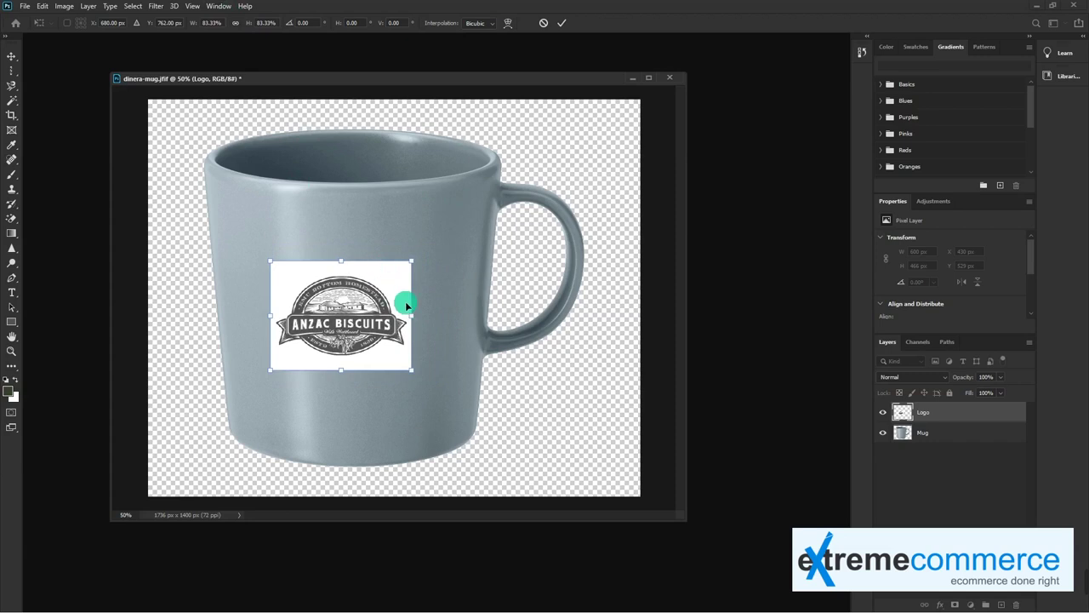
{"action": "mouse_move", "coordinate": [413, 322]}
{"action": "left_mouse_down"}
{"action": "mouse_move", "coordinate": [399, 319]}
{"action": "mouse_move", "coordinate": [433, 321]}
{"action": "mouse_move", "coordinate": [413, 322]}
{"action": "left_mouse_up"}
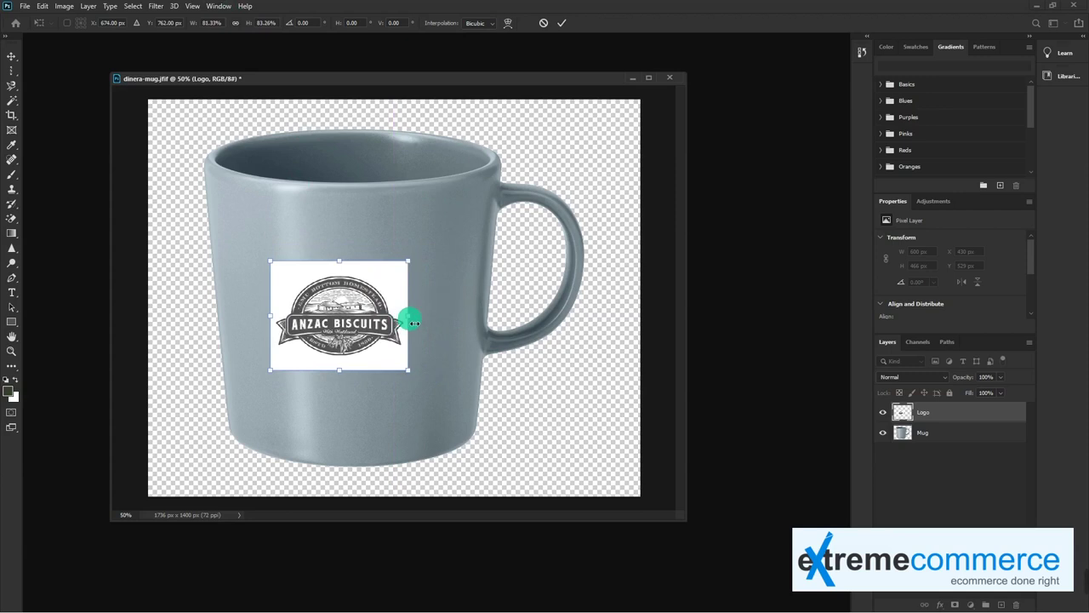
{"action": "left_click_drag", "start_coordinate": [319, 315], "coordinate": [330, 319]}
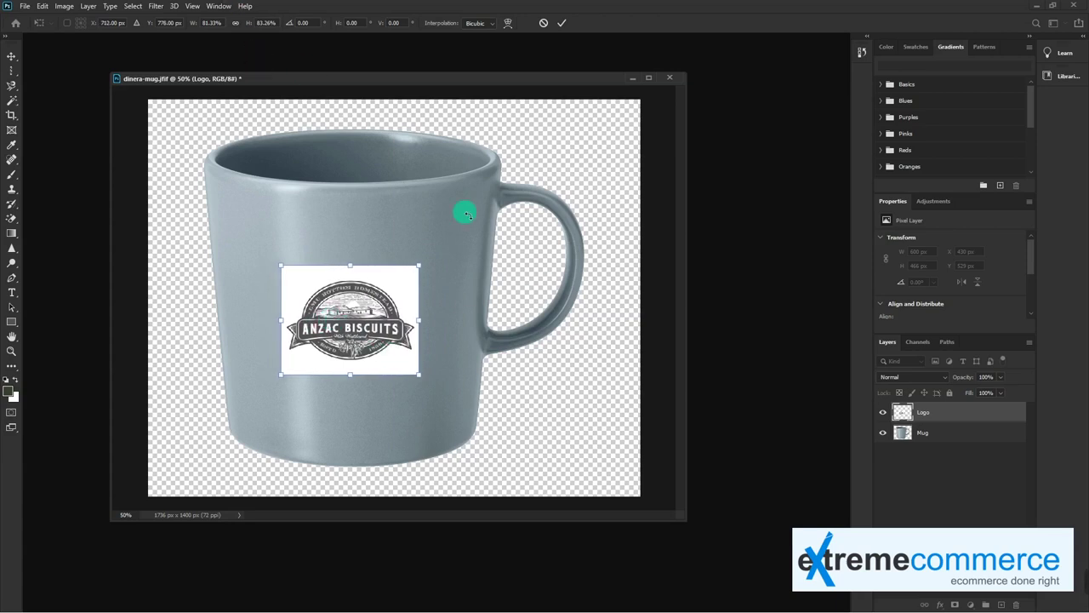
{"action": "key", "text": "Return"}
{"action": "left_click_drag", "start_coordinate": [361, 332], "coordinate": [366, 325]}
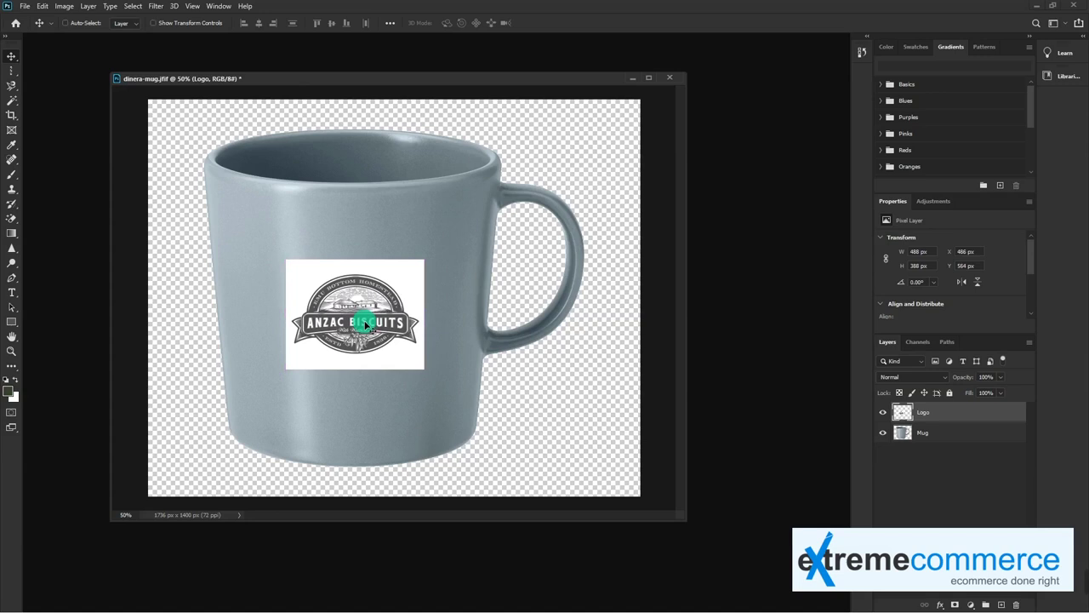
- Move the logo onto the mug body and scale the Mug layer down to 1306 × 914 px
{"action": "key", "text": "ctrl+z"}
{"action": "key", "text": "ctrl+z"}
{"action": "key", "text": "ctrl+z"}
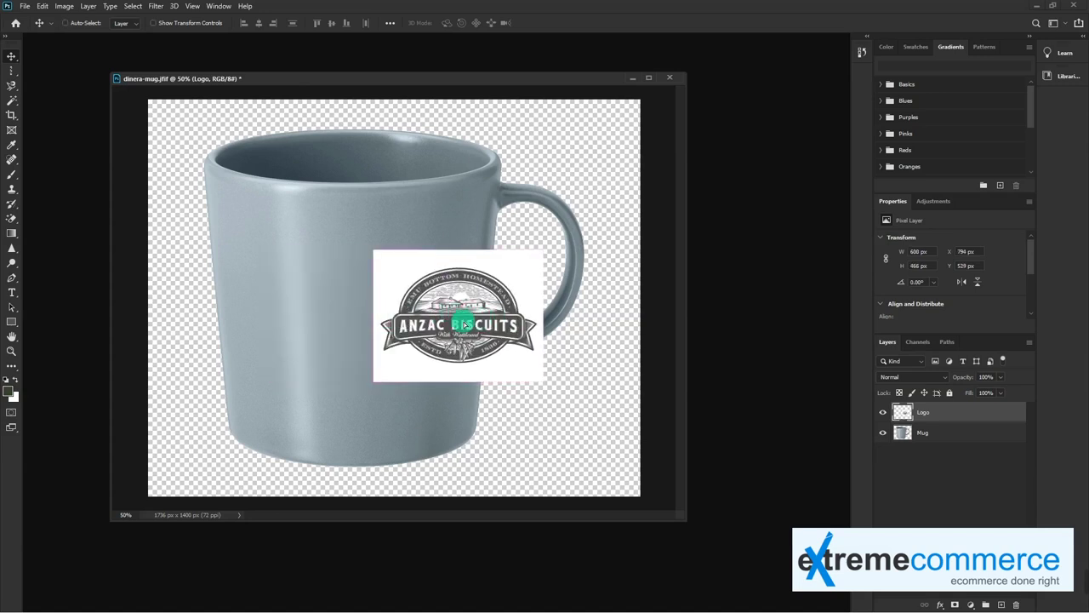
{"action": "mouse_move", "coordinate": [472, 331]}
{"action": "left_mouse_down"}
{"action": "mouse_move", "coordinate": [361, 337]}
{"action": "mouse_move", "coordinate": [379, 336]}
{"action": "left_mouse_up"}
{"action": "left_click", "coordinate": [460, 200], "text": "ctrl"}
{"action": "key", "text": "ctrl+t"}
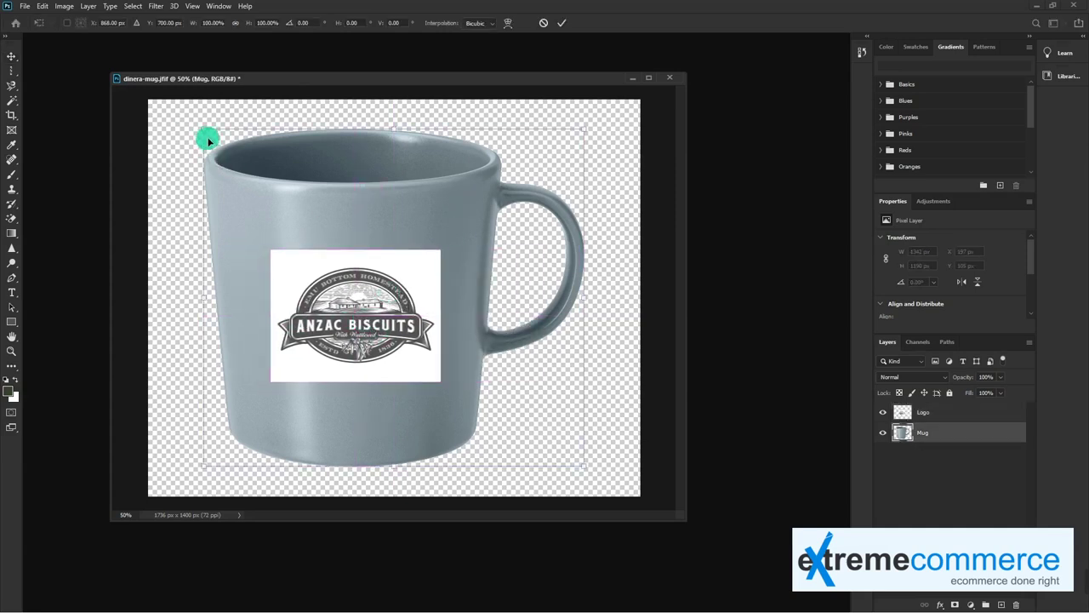
{"action": "left_click_drag", "start_coordinate": [208, 133], "coordinate": [241, 170]}
{"action": "key", "text": "Return"}
{"action": "mouse_move", "coordinate": [366, 343]}
{"action": "left_mouse_down"}
{"action": "mouse_move", "coordinate": [375, 336]}
{"action": "mouse_move", "coordinate": [349, 322]}
{"action": "left_mouse_up"}
{"action": "key", "text": "ctrl+z"}
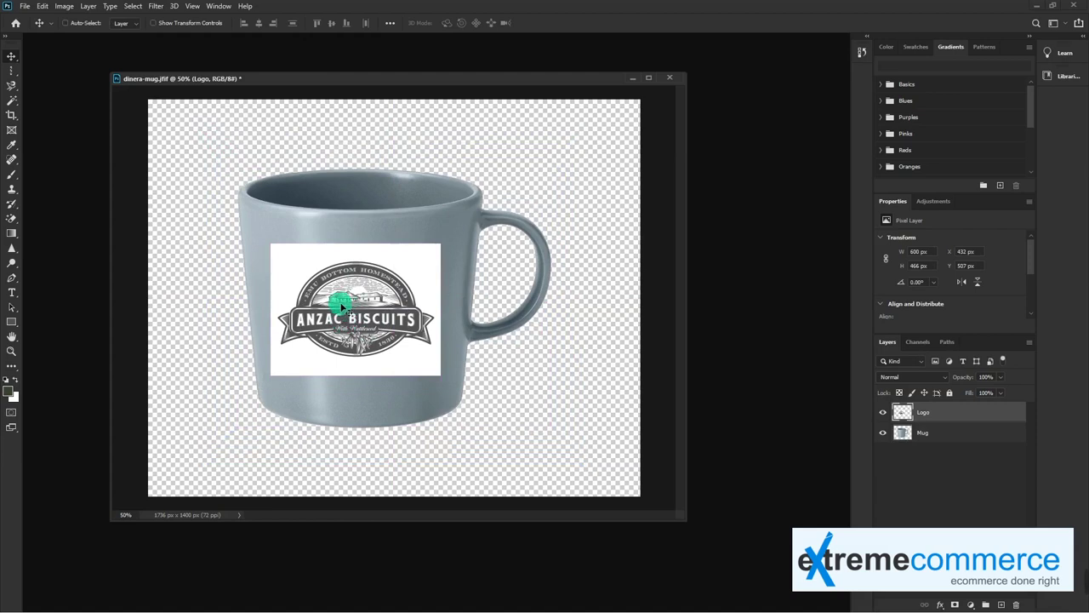
- Nudge the logo slightly up, then try a perspective distortion on it and undo it
{"action": "left_click_drag", "start_coordinate": [375, 318], "coordinate": [366, 319]}
{"action": "key", "text": "ctrl+t"}
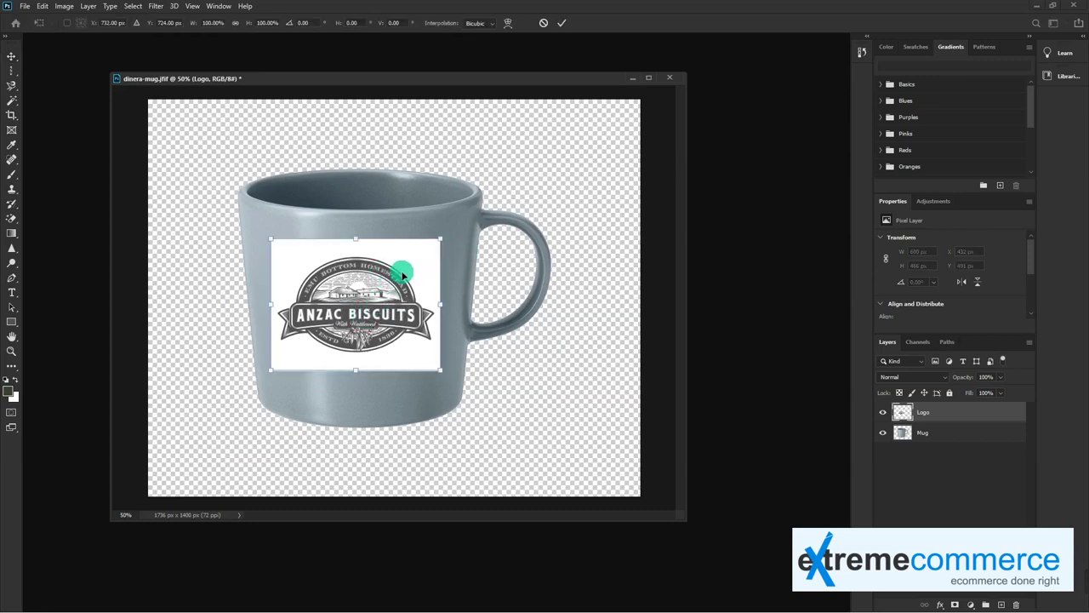
{"action": "right_click", "coordinate": [412, 269]}
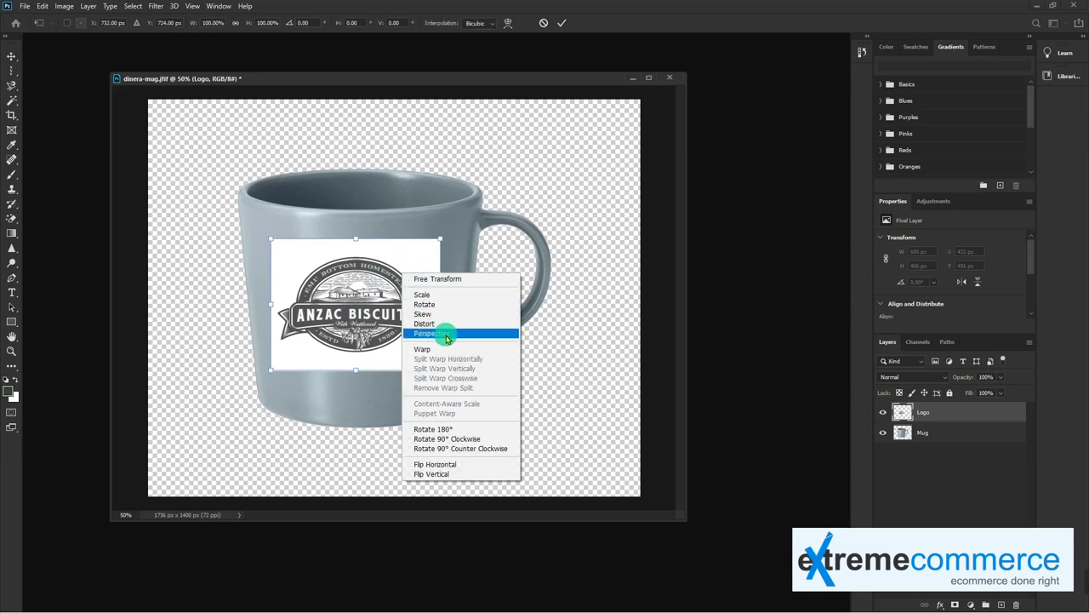
{"action": "left_click", "coordinate": [47, 6]}
{"action": "left_click", "coordinate": [46, 7]}
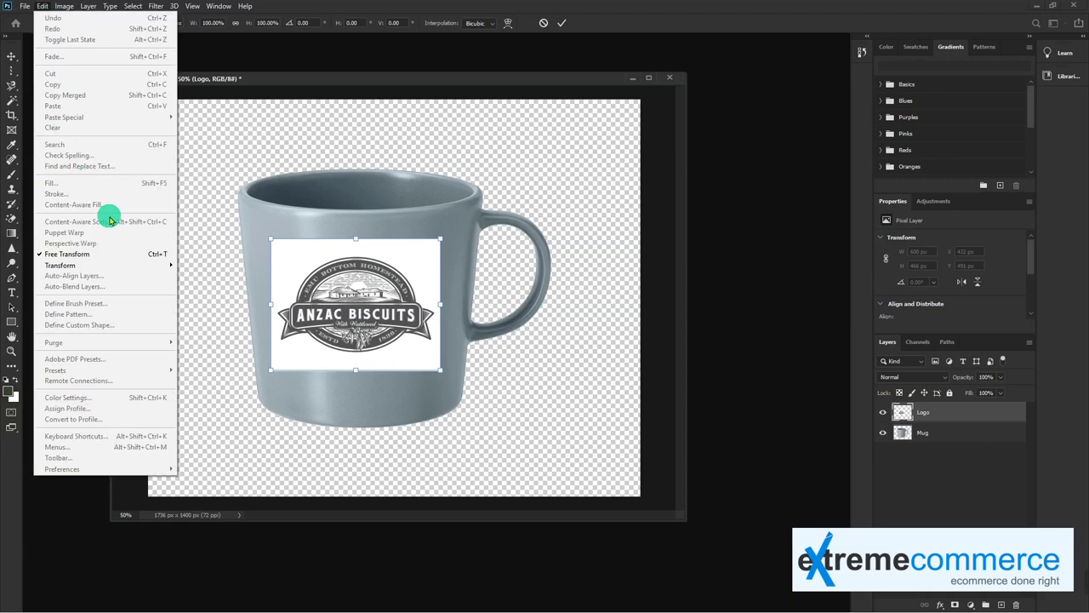
{"action": "mouse_move", "coordinate": [61, 265]}
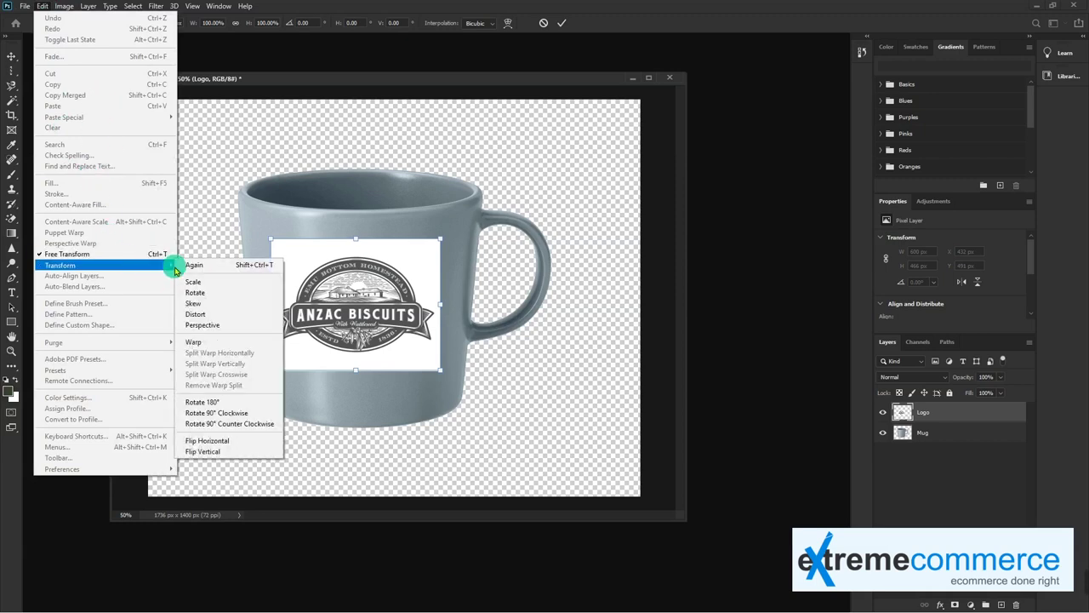
{"action": "left_click", "coordinate": [269, 327]}
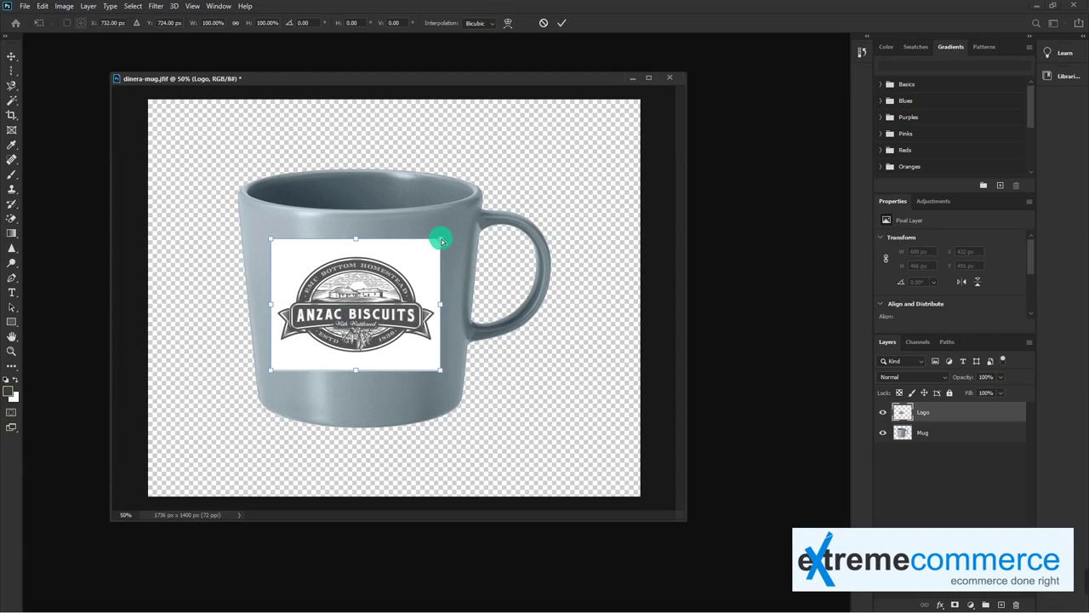
{"action": "left_click_drag", "start_coordinate": [442, 241], "coordinate": [456, 244]}
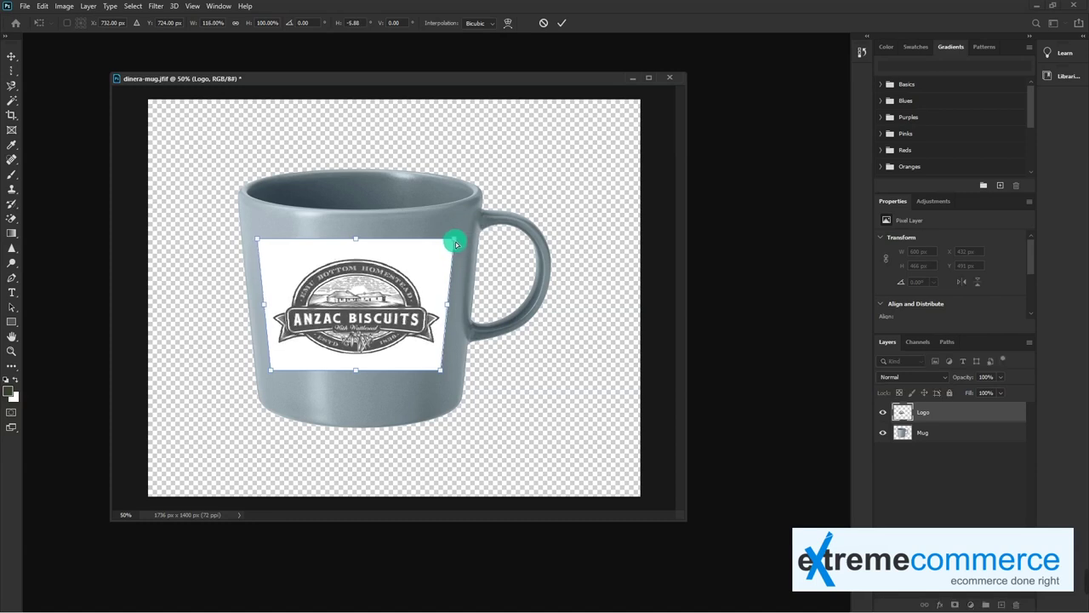
{"action": "key", "text": "Return"}
{"action": "left_click_drag", "start_coordinate": [379, 306], "coordinate": [378, 312]}
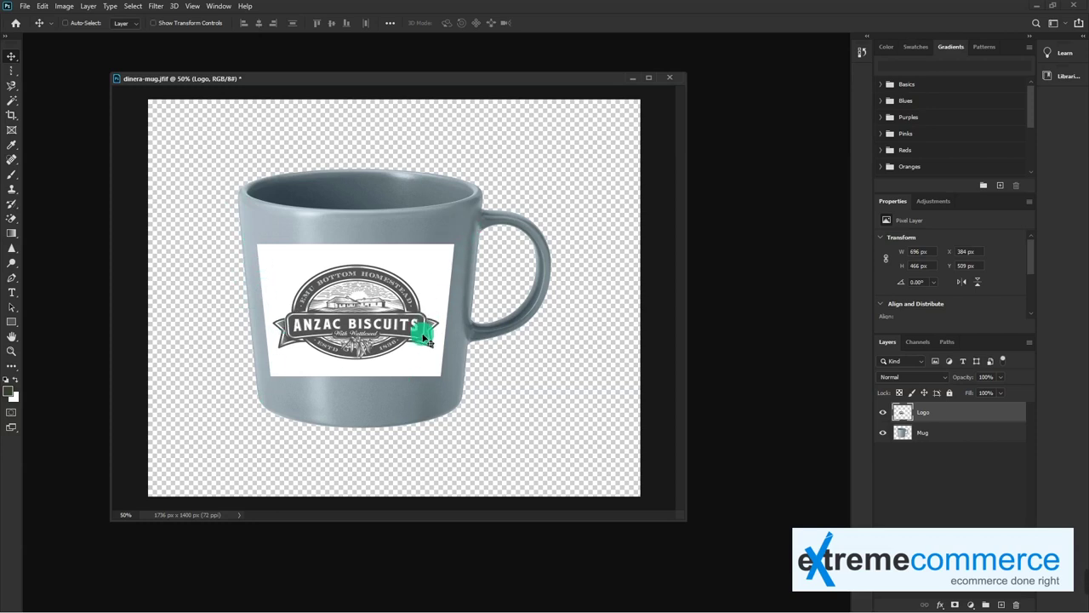
{"action": "key", "text": "ctrl+z"}
{"action": "key", "text": "ctrl+z"}
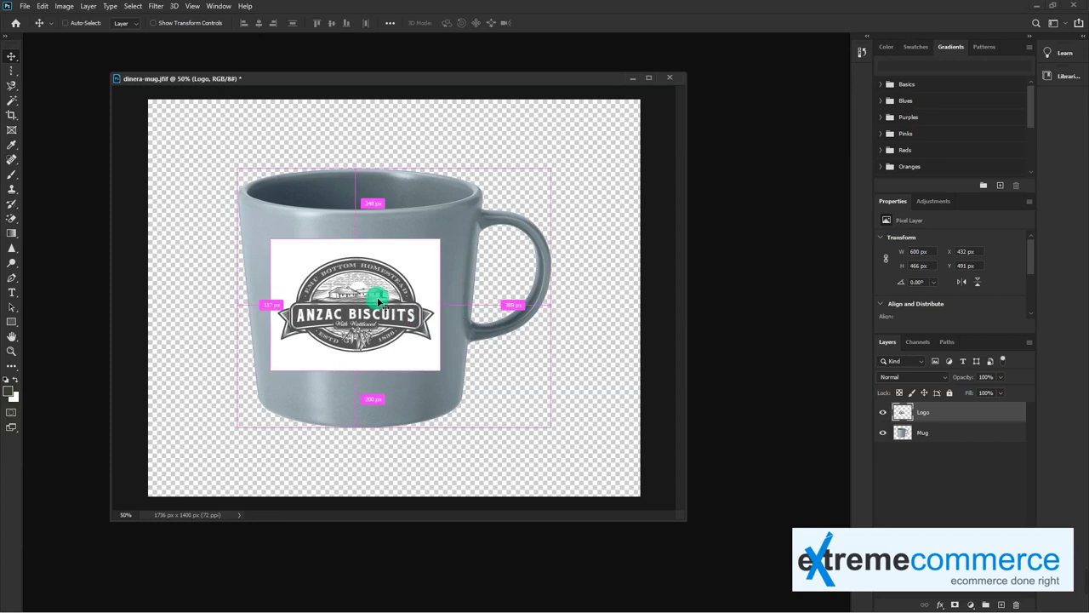
{"action": "key", "text": "ctrl+t"}
{"action": "right_click", "coordinate": [386, 280]}
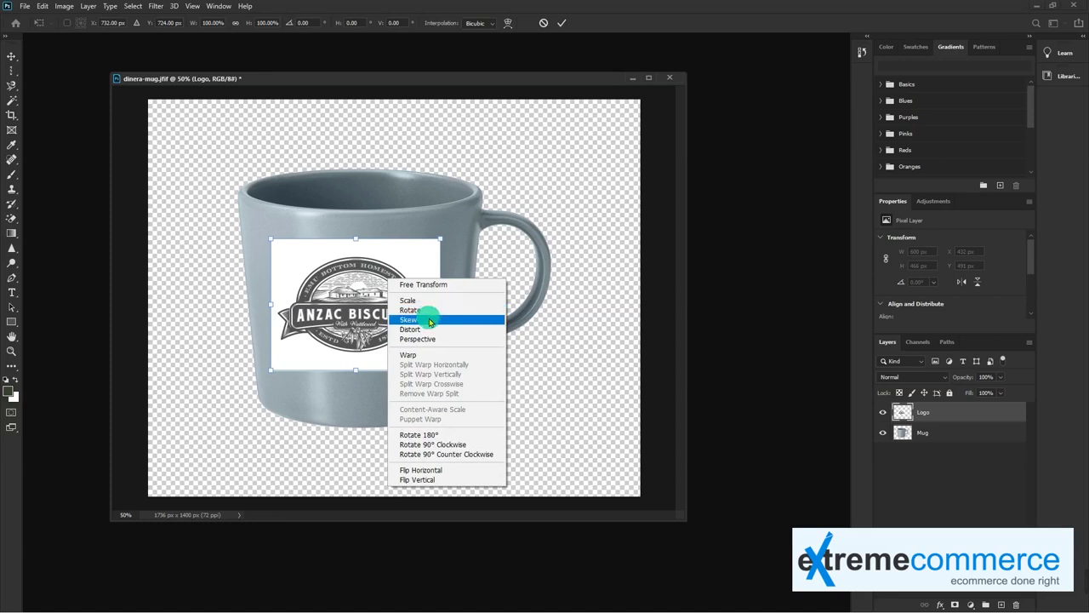
{"action": "left_click", "coordinate": [435, 324]}
{"action": "mouse_move", "coordinate": [442, 240]}
{"action": "left_mouse_down"}
{"action": "mouse_move", "coordinate": [444, 228]}
{"action": "mouse_move", "coordinate": [418, 232]}
{"action": "mouse_move", "coordinate": [435, 238]}
{"action": "left_mouse_up"}
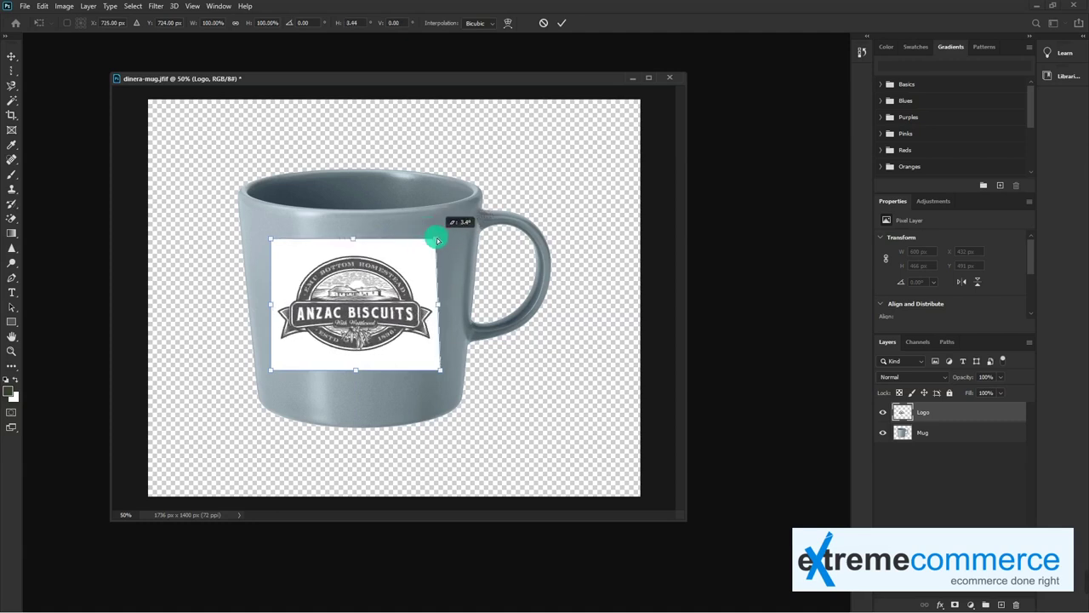
{"action": "mouse_move", "coordinate": [359, 375]}
{"action": "left_mouse_down"}
{"action": "mouse_move", "coordinate": [333, 379]}
{"action": "mouse_move", "coordinate": [369, 383]}
{"action": "left_mouse_up"}
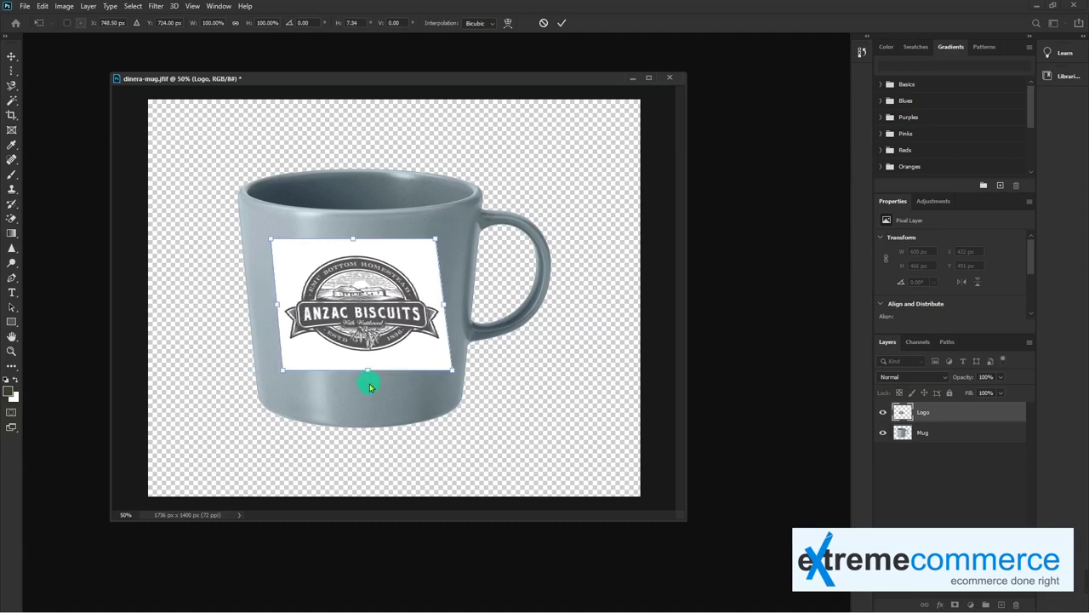
{"action": "left_click_drag", "start_coordinate": [368, 376], "coordinate": [353, 370]}
{"action": "left_click_drag", "start_coordinate": [343, 299], "coordinate": [351, 309]}
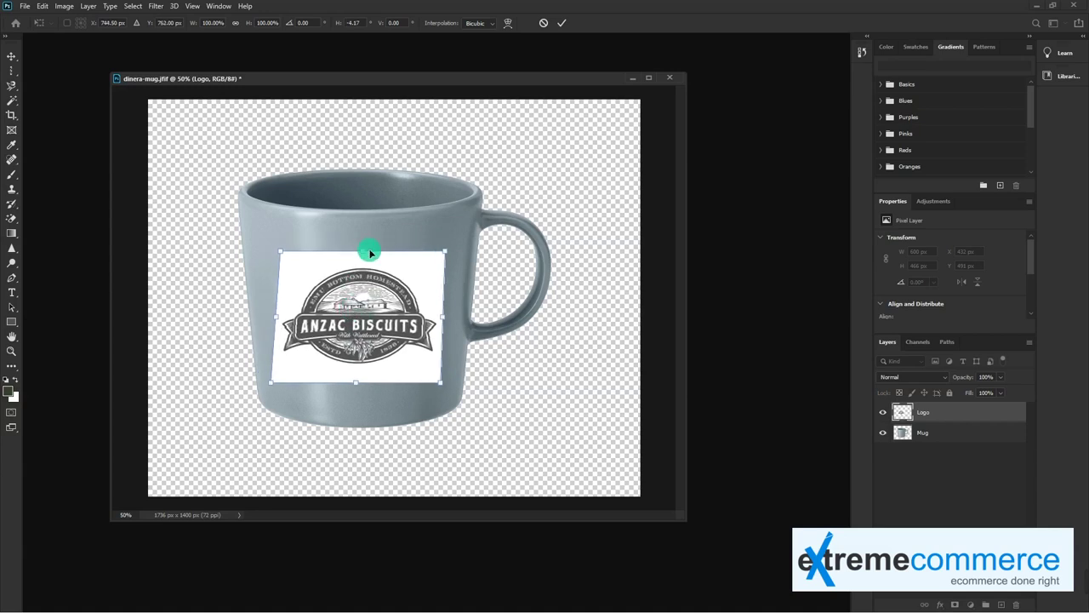
{"action": "left_click_drag", "start_coordinate": [362, 249], "coordinate": [370, 247]}
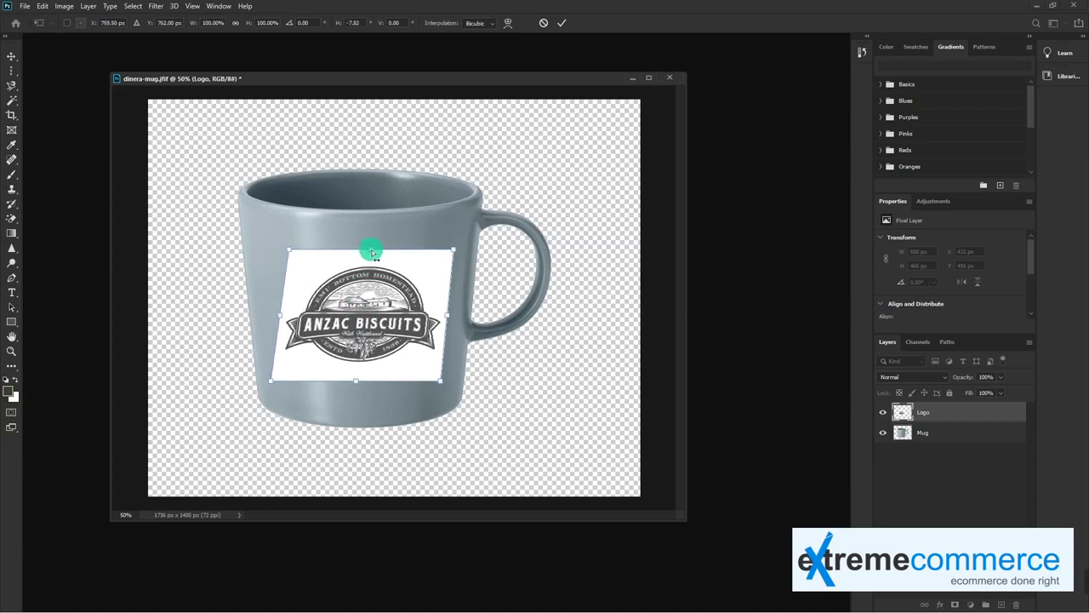
{"action": "key", "text": "Return"}
{"action": "key", "text": "ctrl+z"}
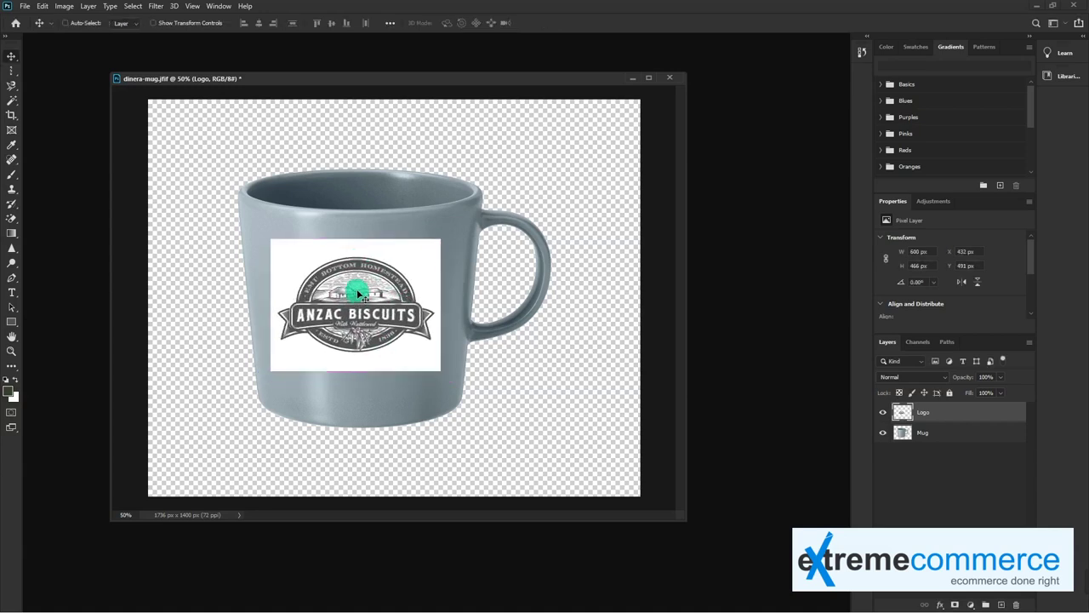
- Warp the logo's corners outward and bow its bottom edge to wrap the mug, about 672 × 585 px
{"action": "key", "text": "ctrl+t"}
{"action": "right_click", "coordinate": [373, 282]}
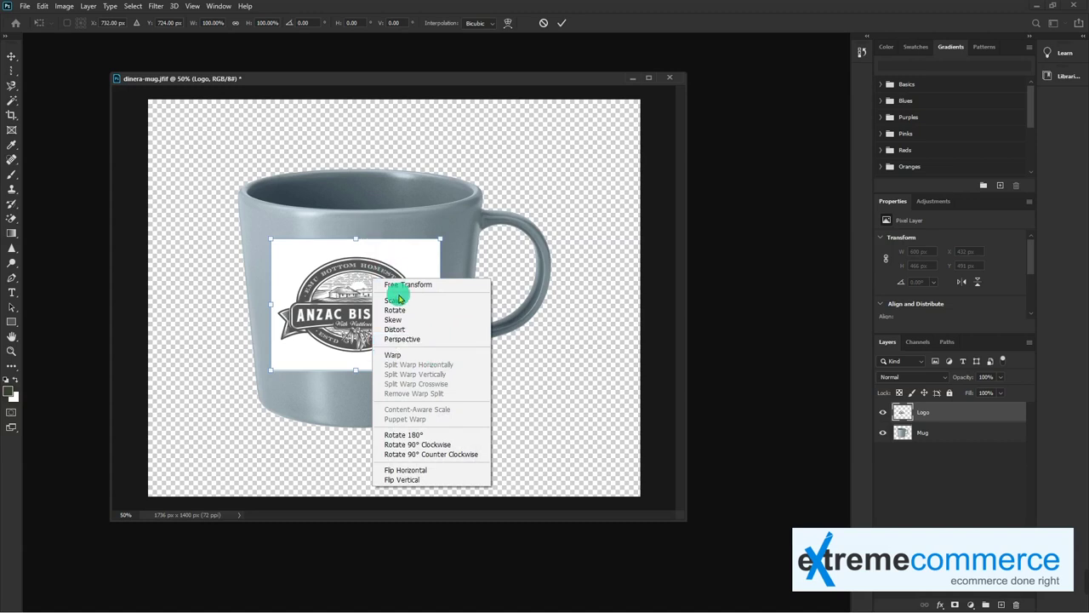
{"action": "left_click", "coordinate": [399, 360]}
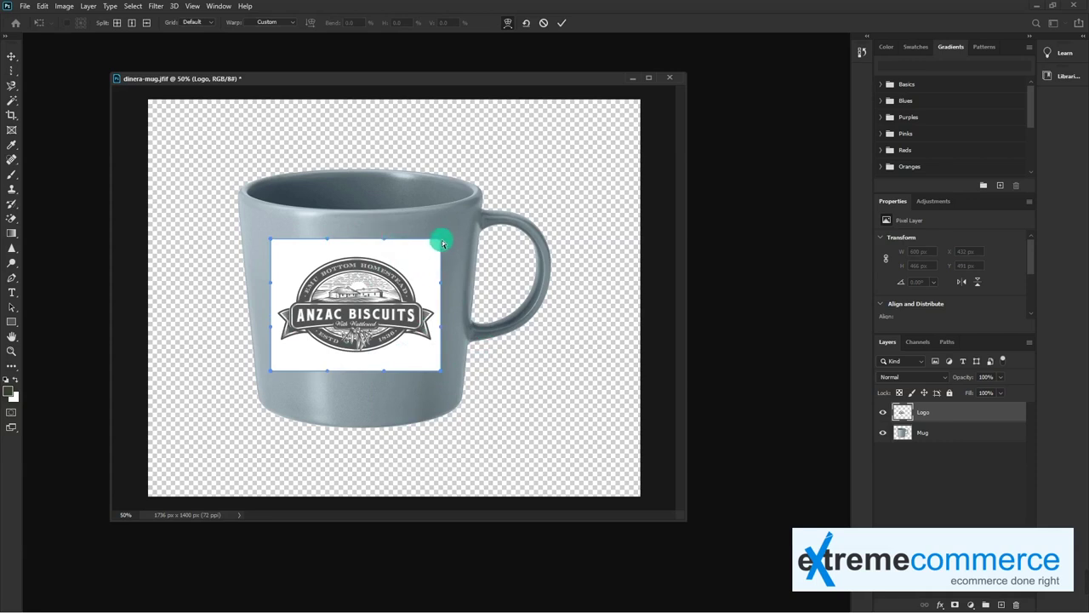
{"action": "left_click_drag", "start_coordinate": [445, 242], "coordinate": [453, 231]}
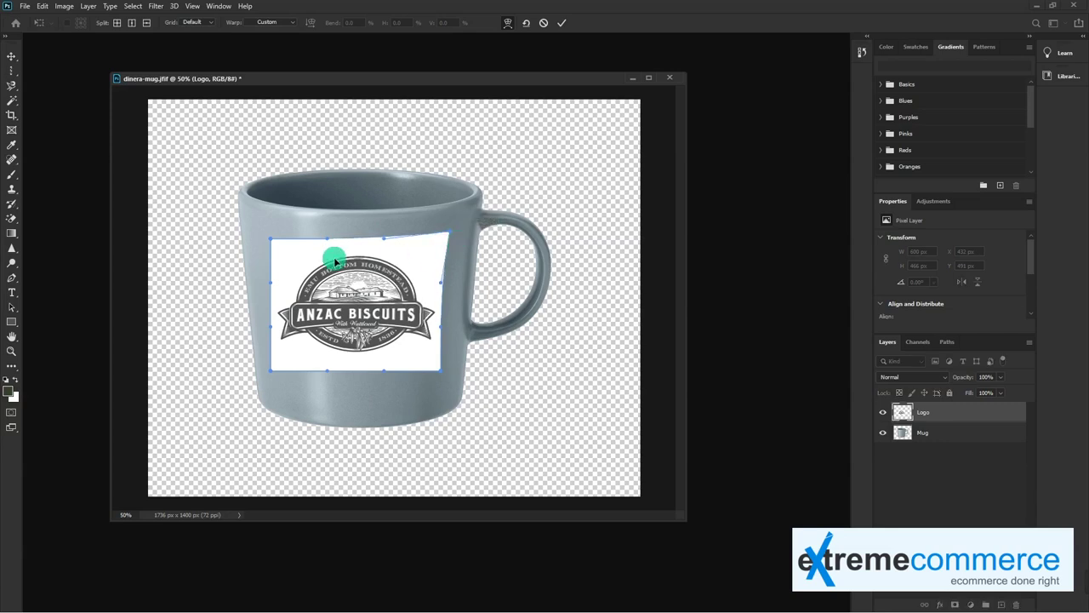
{"action": "left_click_drag", "start_coordinate": [272, 242], "coordinate": [265, 228]}
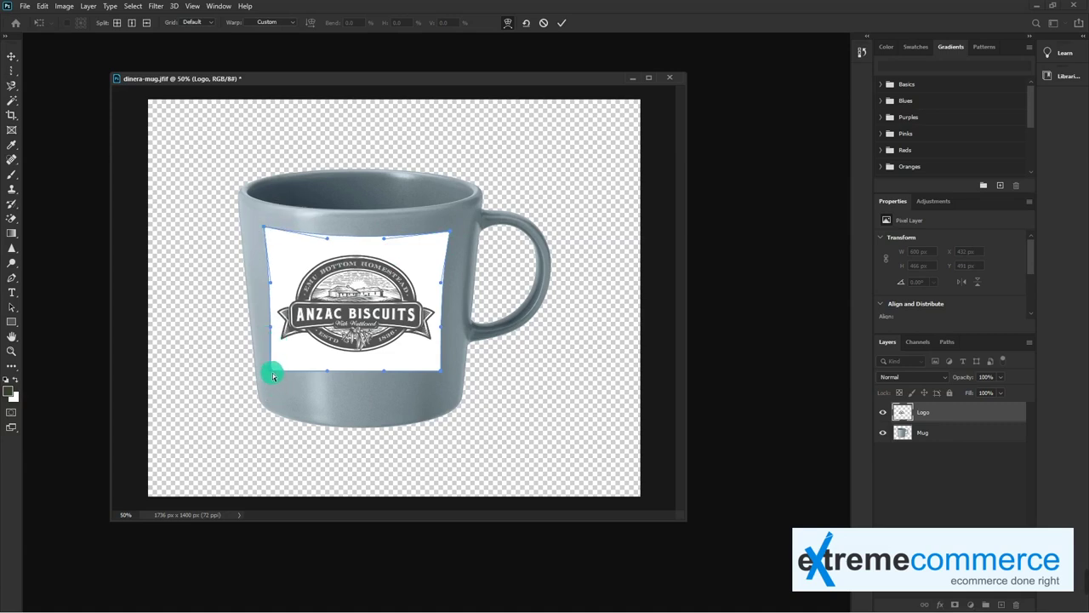
{"action": "left_click_drag", "start_coordinate": [272, 375], "coordinate": [274, 380]}
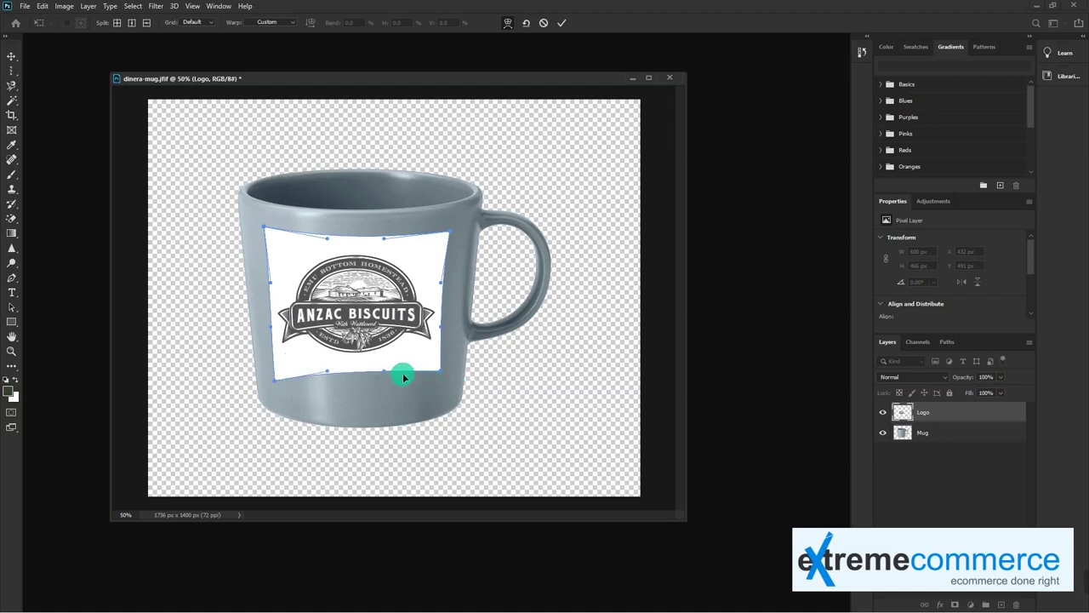
{"action": "left_click_drag", "start_coordinate": [442, 374], "coordinate": [444, 379]}
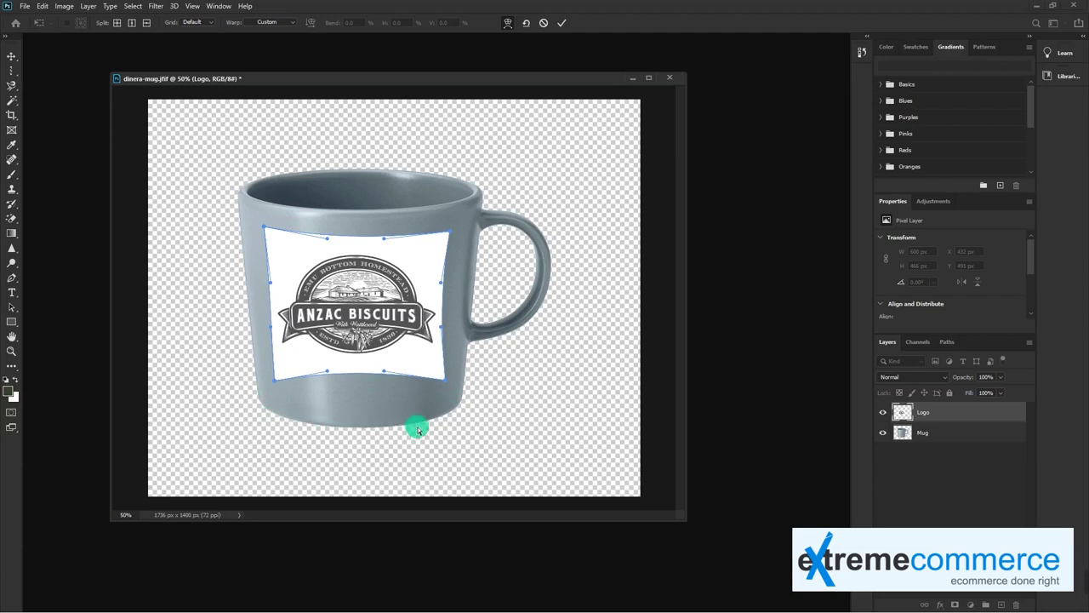
{"action": "mouse_move", "coordinate": [384, 375]}
{"action": "left_mouse_down"}
{"action": "mouse_move", "coordinate": [382, 394]}
{"action": "mouse_move", "coordinate": [328, 396]}
{"action": "mouse_move", "coordinate": [383, 405]}
{"action": "left_mouse_up"}
{"action": "left_click_drag", "start_coordinate": [437, 280], "coordinate": [449, 284]}
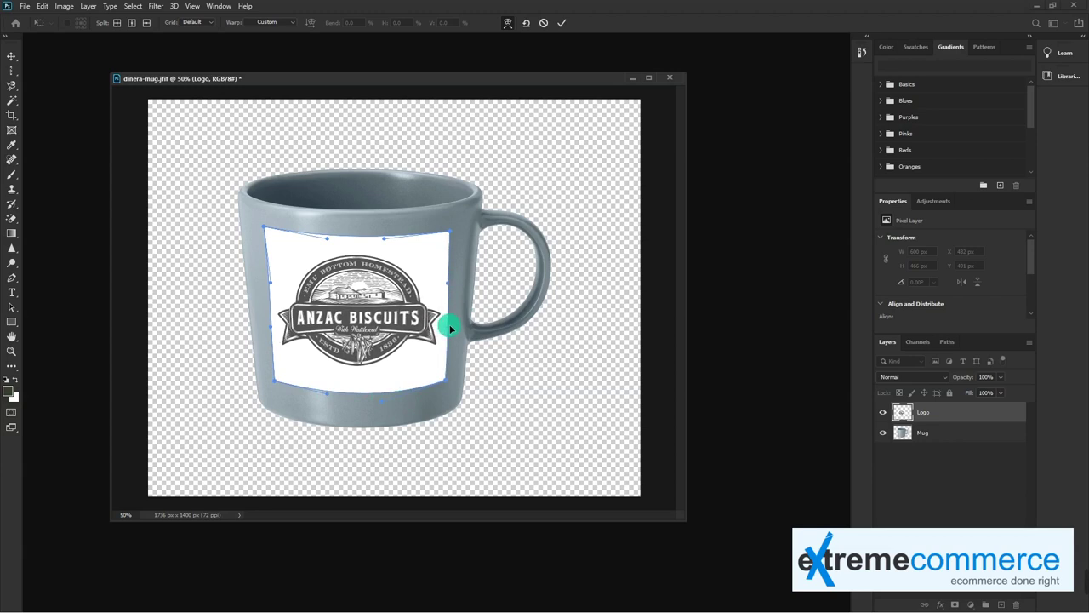
{"action": "left_click_drag", "start_coordinate": [451, 236], "coordinate": [452, 232]}
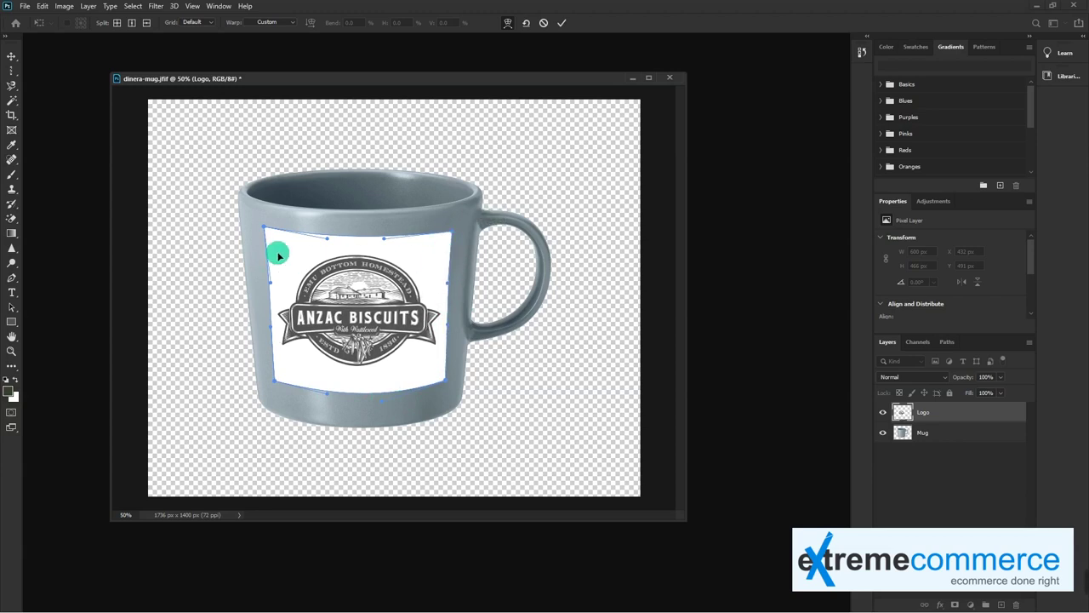
{"action": "left_click_drag", "start_coordinate": [264, 232], "coordinate": [262, 229]}
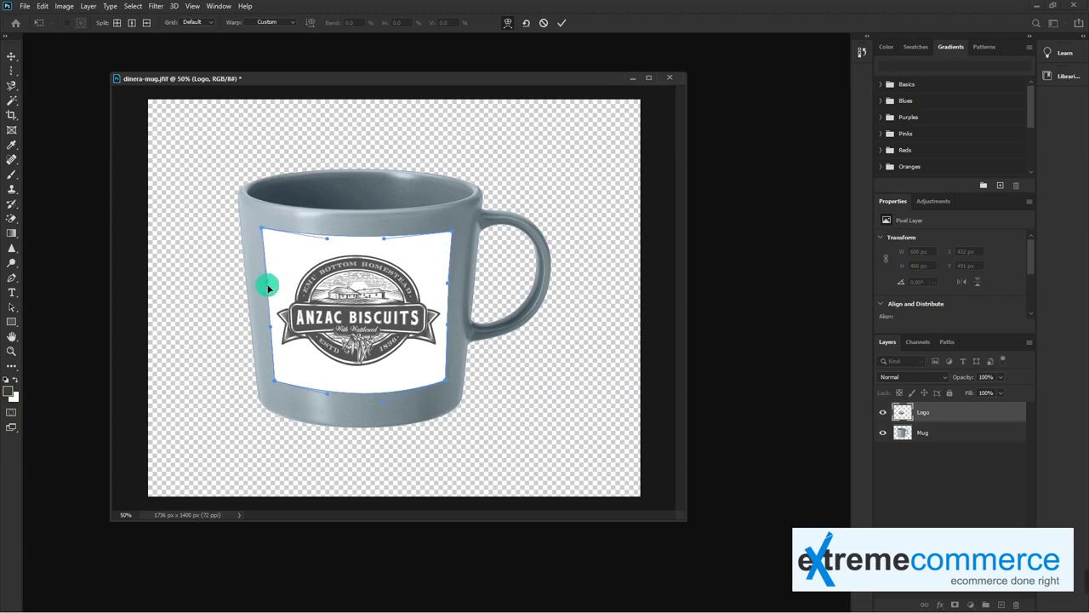
{"action": "key", "text": "Return"}
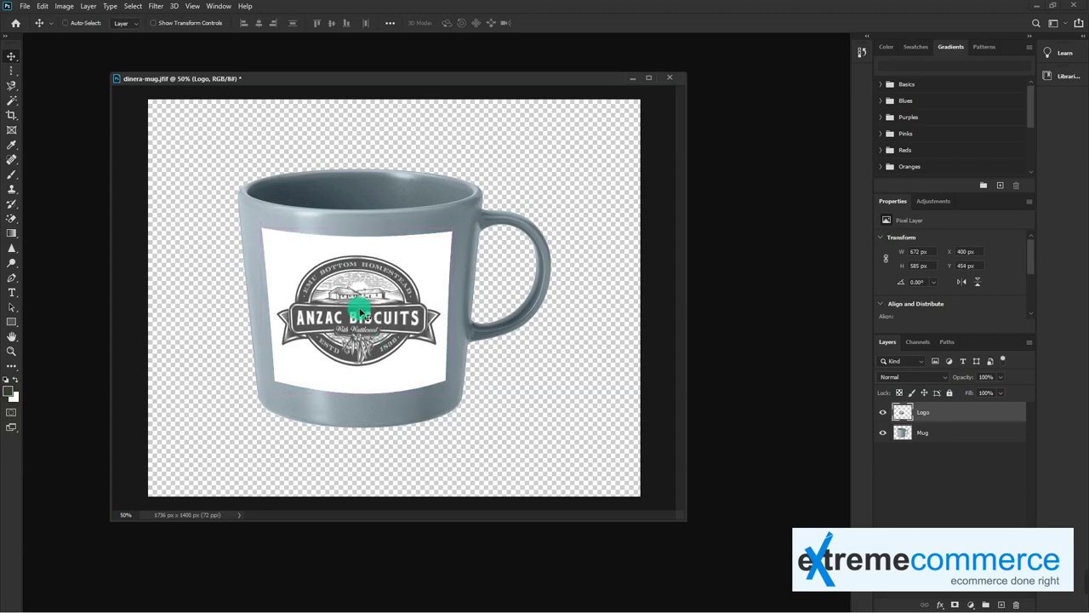
- Move the logo slightly down and widen it a little, undoing an accidental flip
{"action": "left_click_drag", "start_coordinate": [361, 311], "coordinate": [363, 314]}
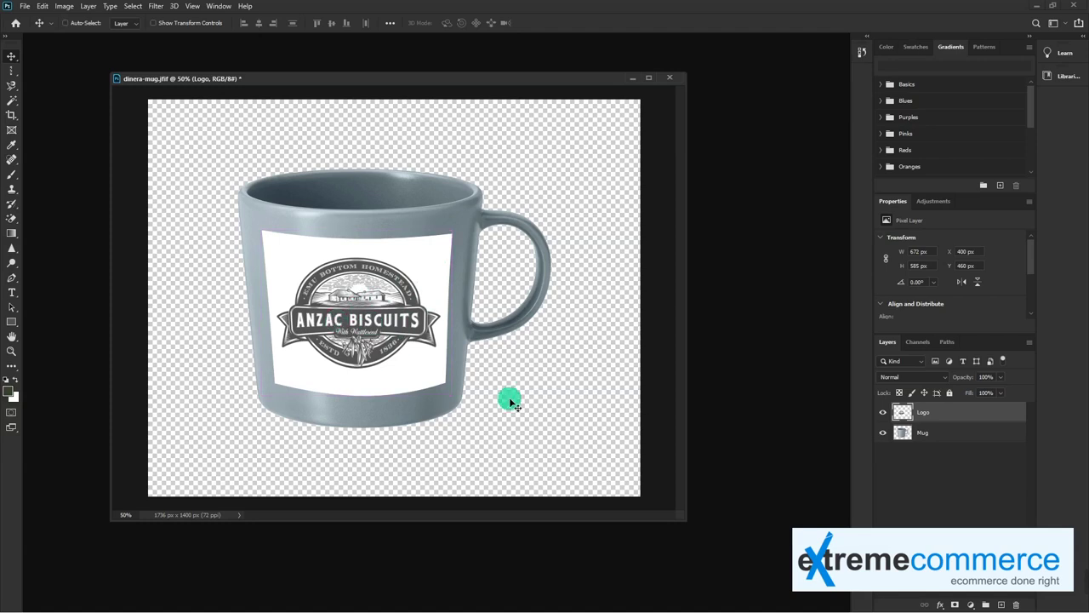
{"action": "key", "text": "ctrl+t"}
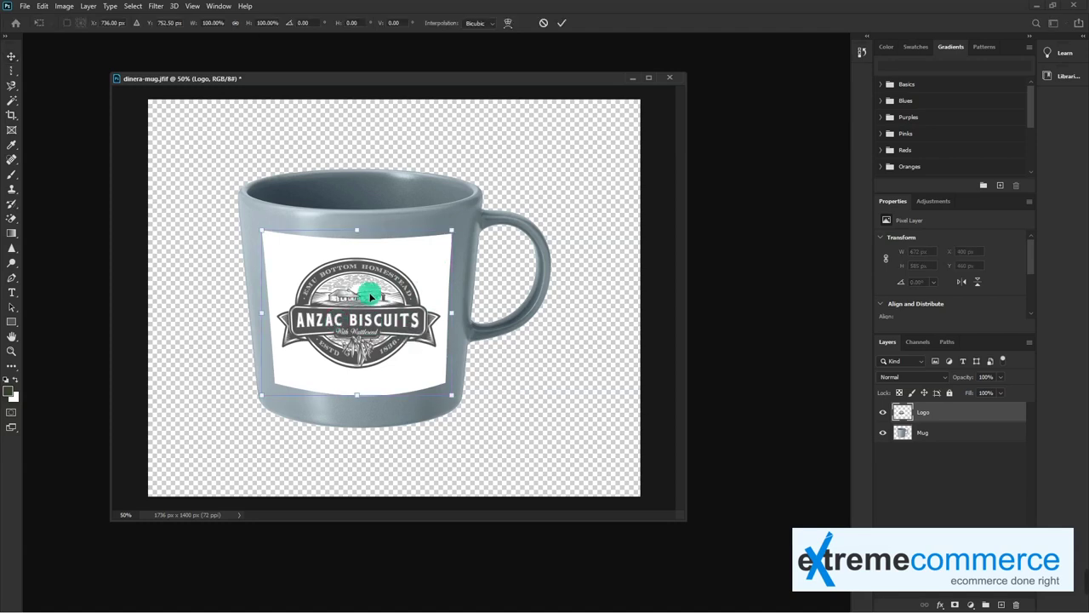
{"action": "right_click", "coordinate": [384, 299]}
{"action": "left_click", "coordinate": [344, 289]}
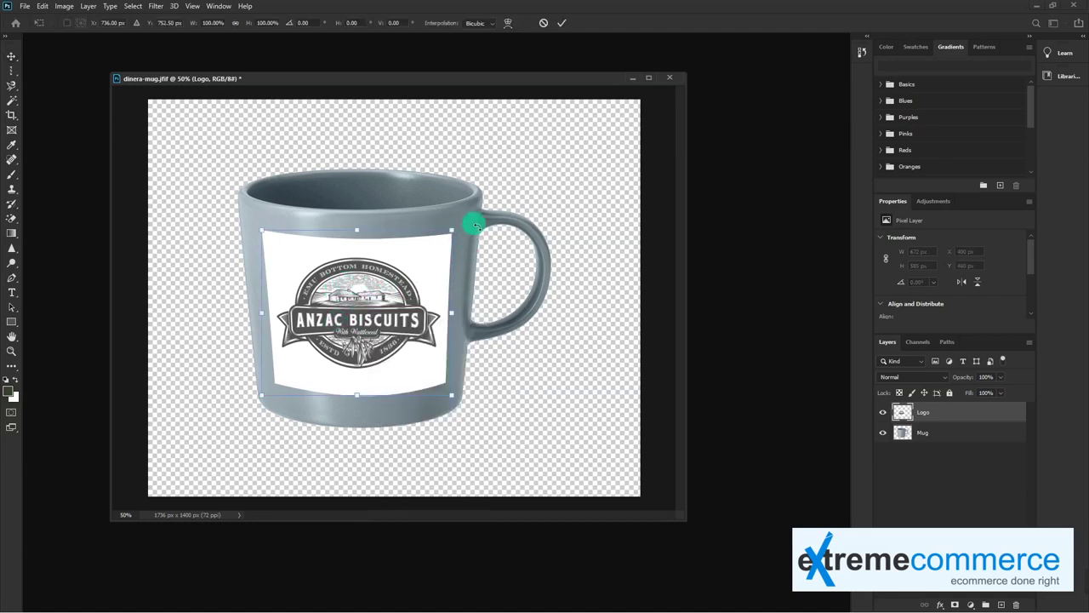
{"action": "left_click_drag", "start_coordinate": [457, 225], "coordinate": [262, 401]}
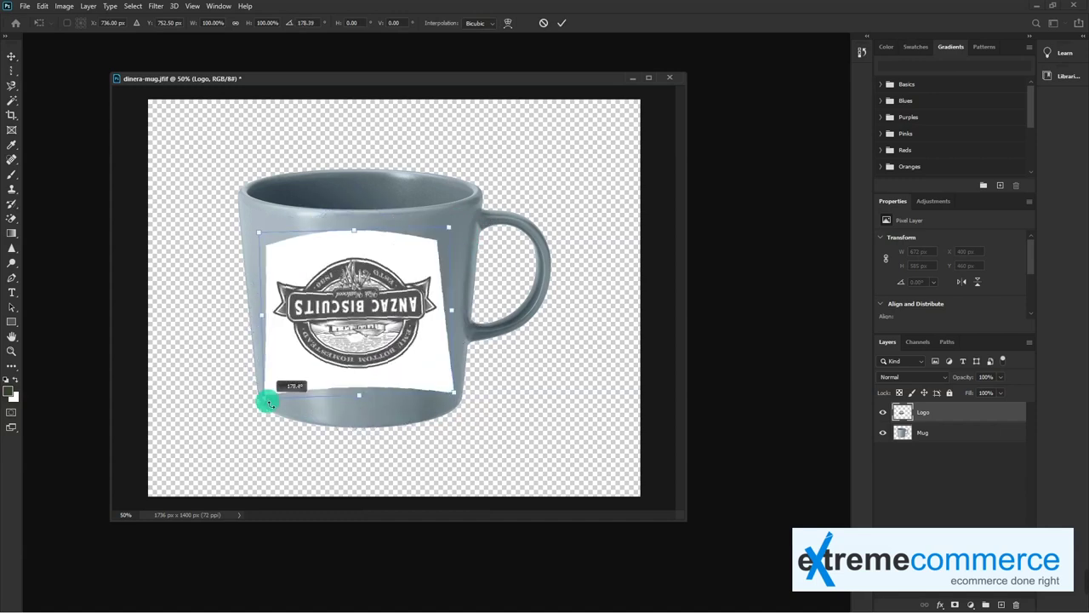
{"action": "key", "text": "ctrl+z"}
{"action": "mouse_move", "coordinate": [451, 229]}
{"action": "left_mouse_down"}
{"action": "mouse_move", "coordinate": [435, 243]}
{"action": "mouse_move", "coordinate": [452, 237]}
{"action": "left_mouse_up"}
{"action": "key", "text": "Return"}
- Shrink the logo to about 95% of its size
{"action": "key", "text": "ctrl+t"}
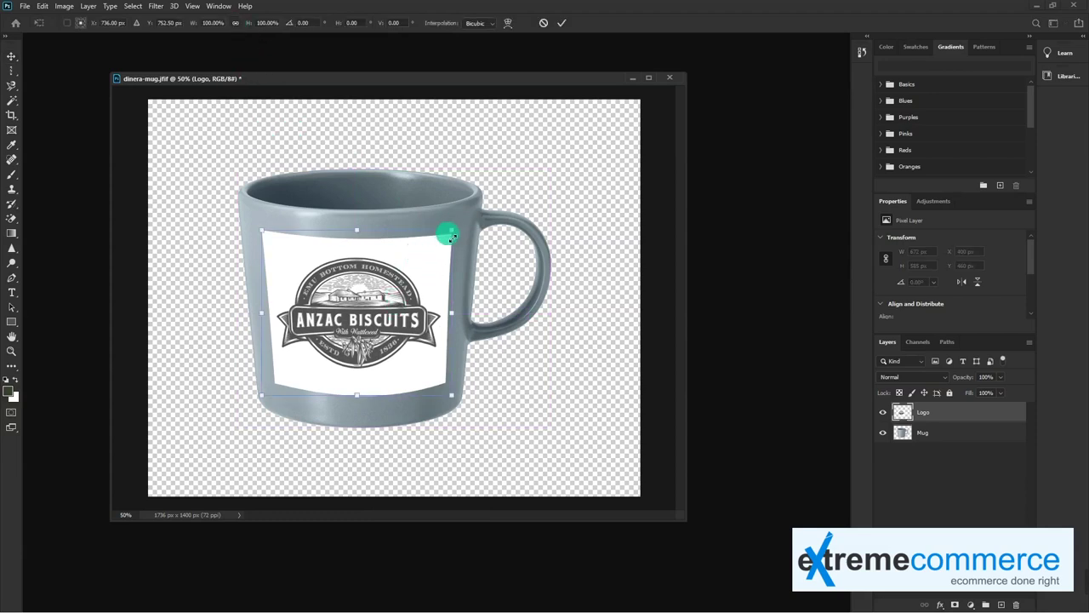
{"action": "left_click_drag", "start_coordinate": [450, 237], "coordinate": [445, 245]}
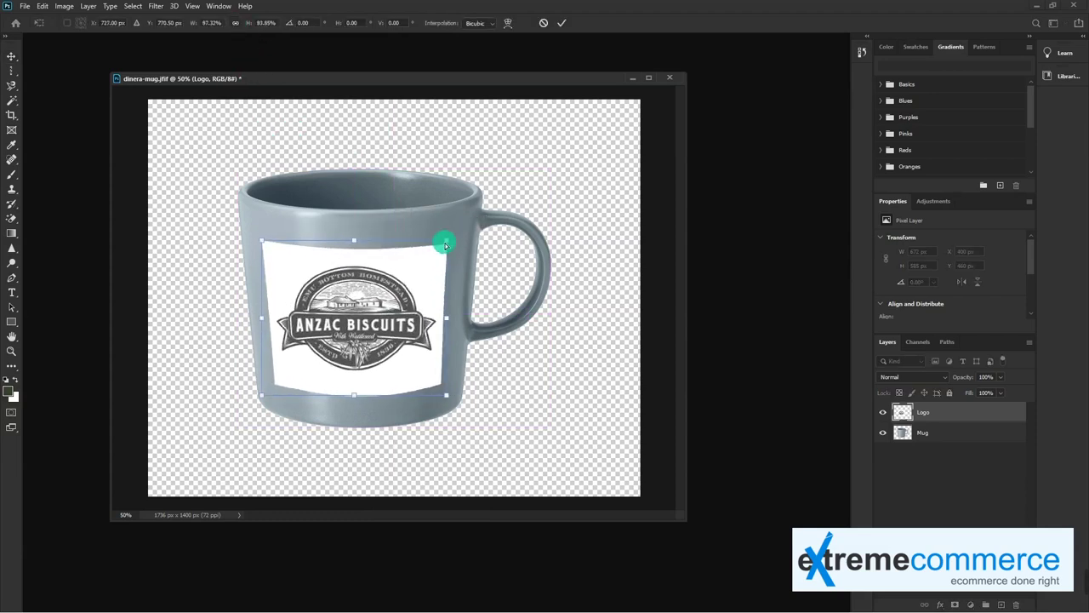
{"action": "key", "text": "Return"}
- Apply a perspective taper narrowing the logo's bottom and widening its top, with rulers shown
{"action": "key", "text": "ctrl+t"}
{"action": "key", "text": "ctrl+r"}
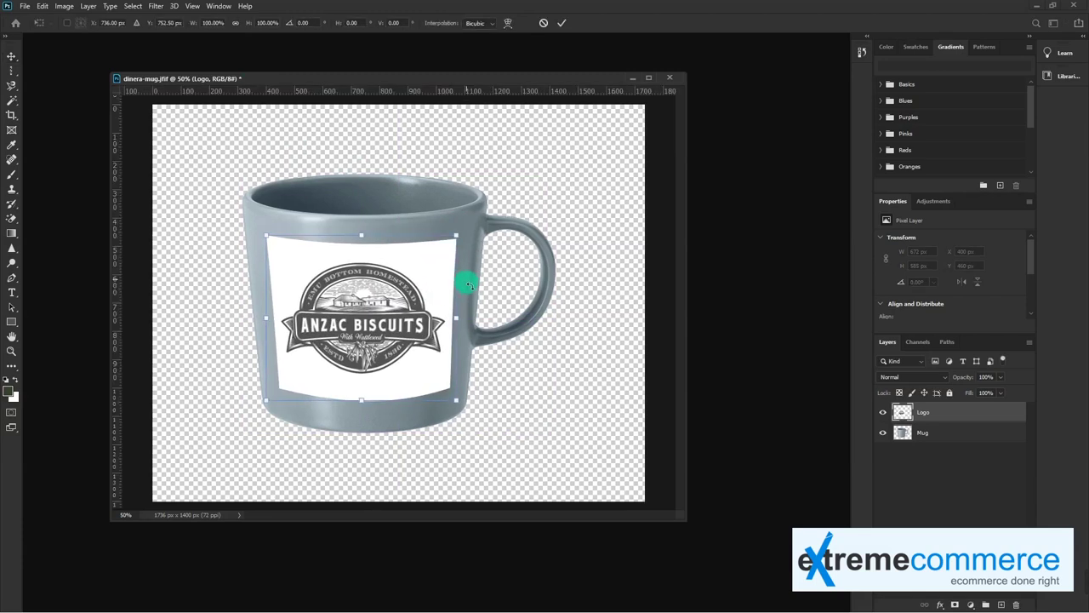
{"action": "right_click", "coordinate": [390, 303]}
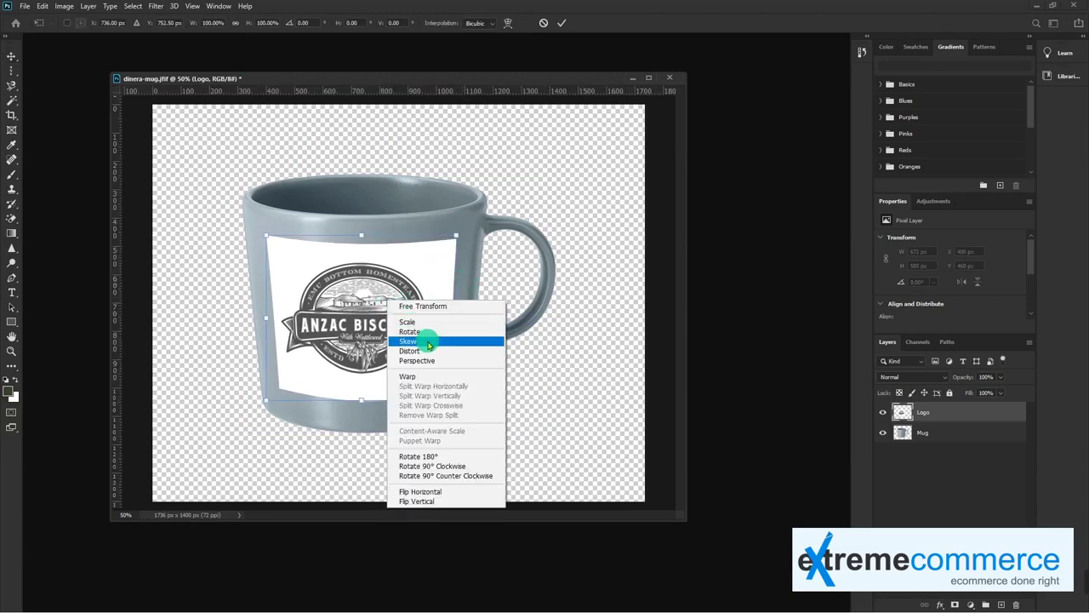
{"action": "left_click", "coordinate": [444, 361]}
{"action": "left_click_drag", "start_coordinate": [456, 399], "coordinate": [459, 406]}
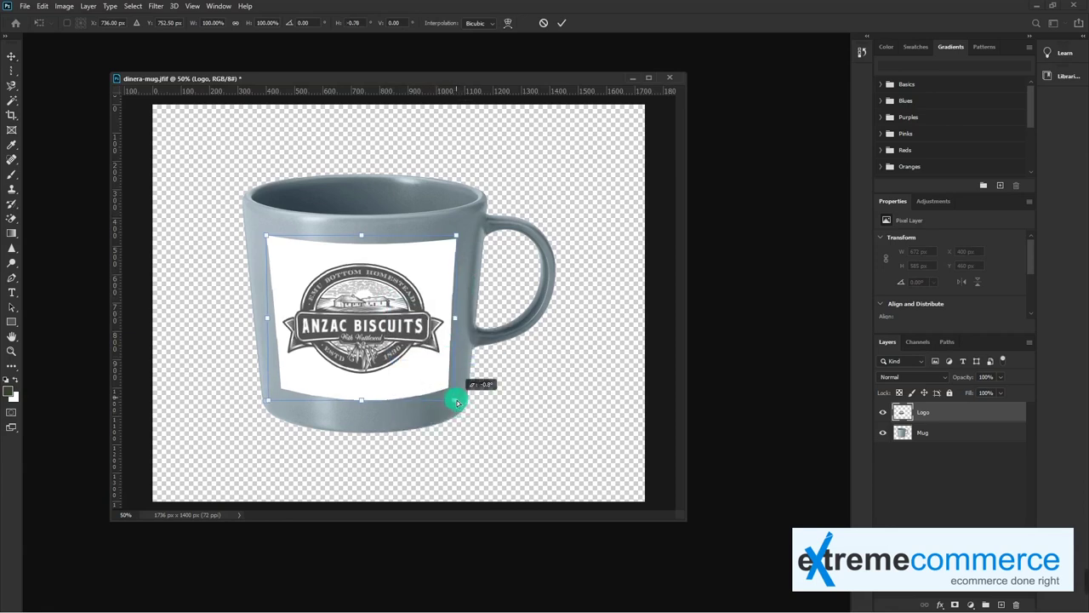
{"action": "left_click_drag", "start_coordinate": [457, 401], "coordinate": [451, 399]}
{"action": "left_click_drag", "start_coordinate": [456, 235], "coordinate": [460, 235]}
{"action": "key", "text": "Return"}
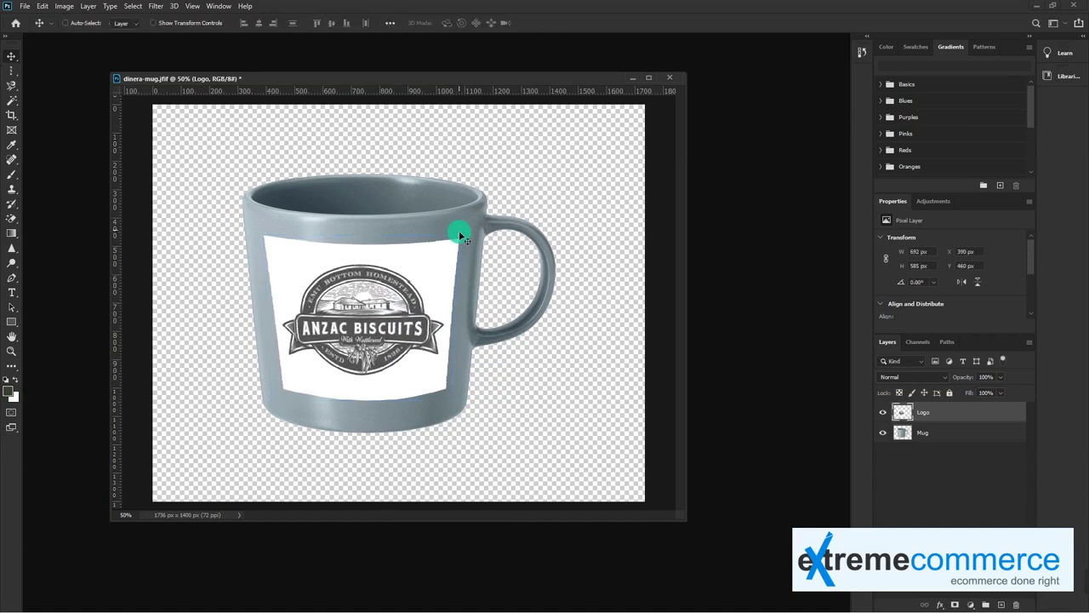
{"action": "key", "text": "ctrl+t"}
{"action": "right_click", "coordinate": [417, 306]}
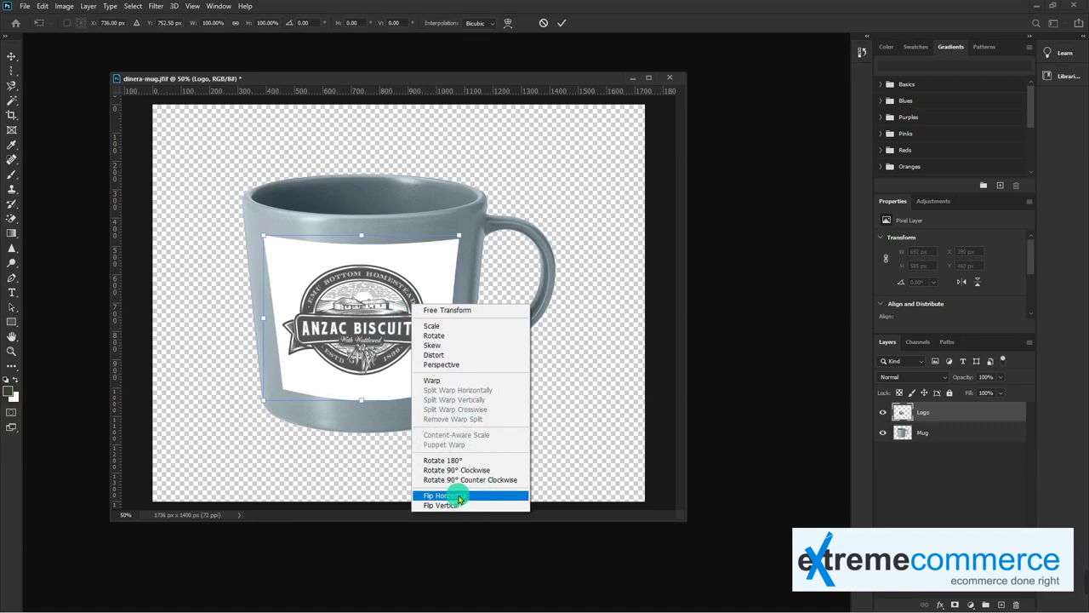
{"action": "left_click", "coordinate": [459, 496]}
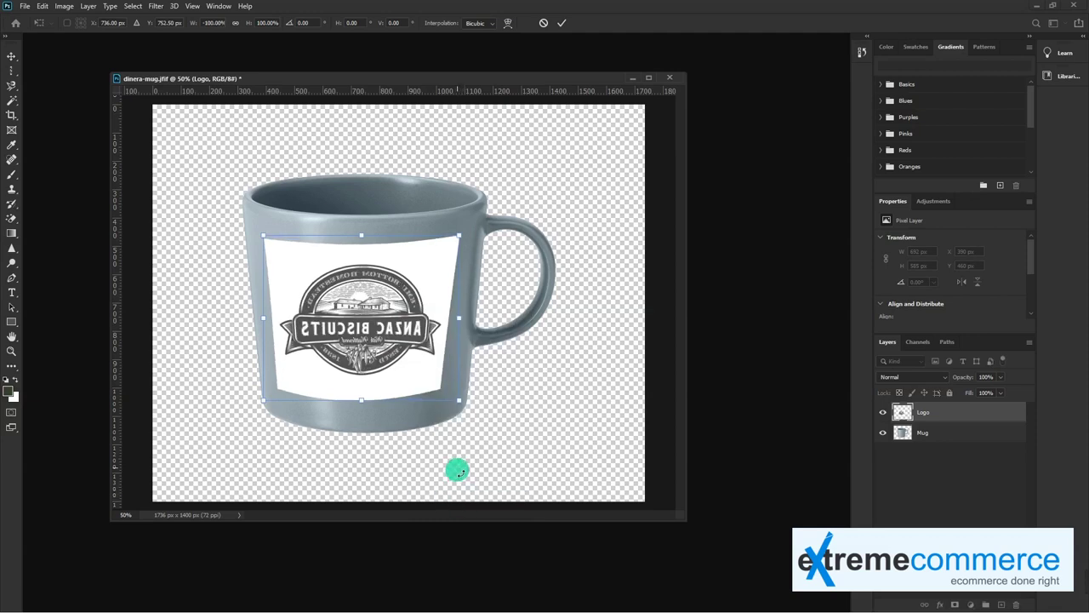
{"action": "key", "text": "ctrl+z"}
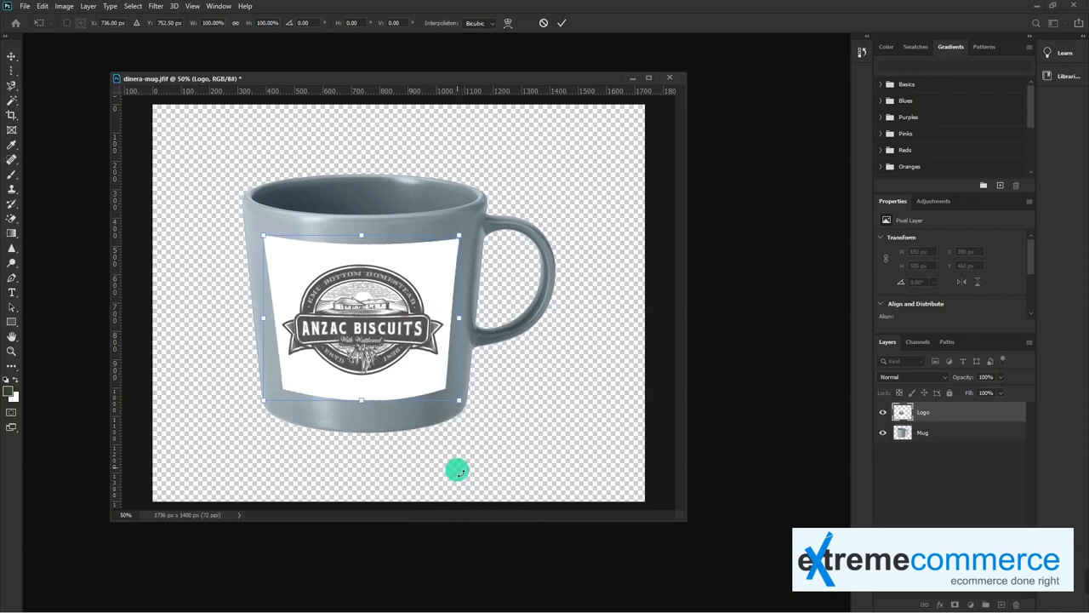
{"action": "right_click", "coordinate": [364, 319]}
{"action": "left_click", "coordinate": [393, 519]}
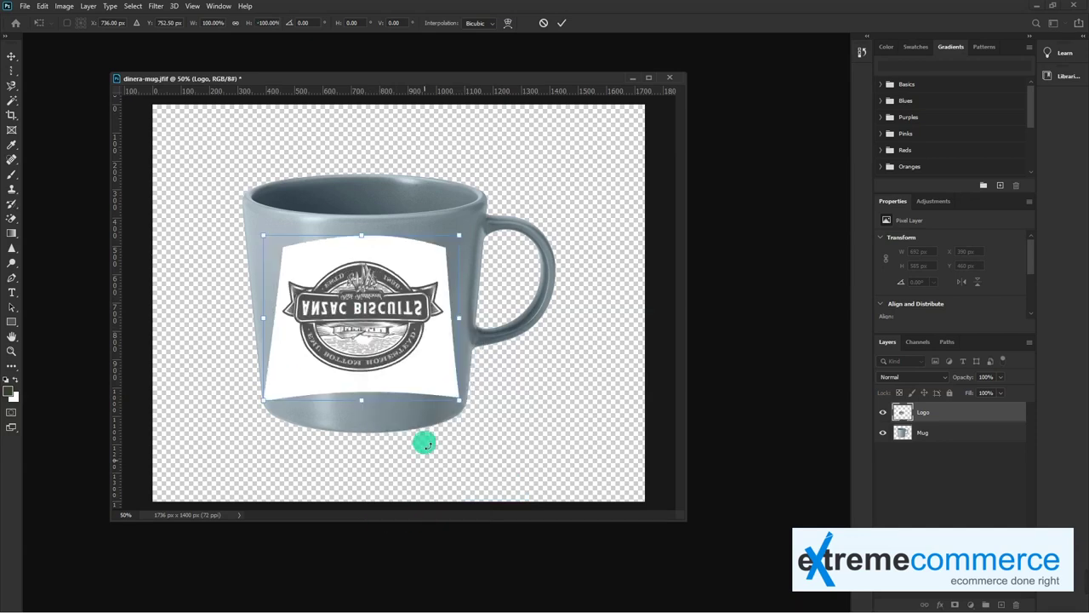
{"action": "key", "text": "ctrl+z"}
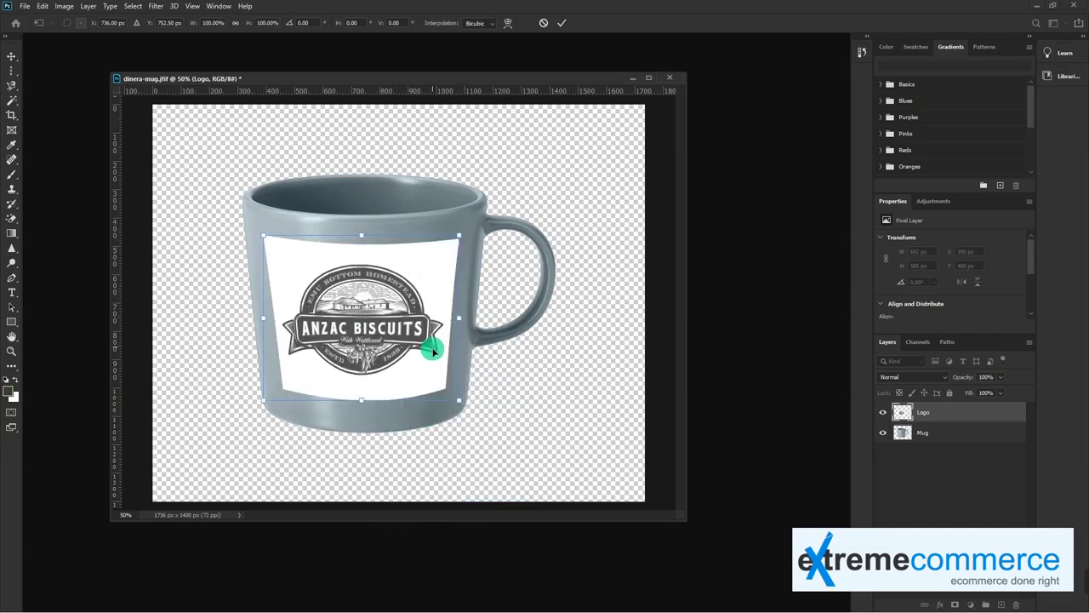
{"action": "mouse_move", "coordinate": [486, 316]}
{"action": "left_mouse_down"}
{"action": "mouse_move", "coordinate": [340, 182]}
{"action": "mouse_move", "coordinate": [197, 263]}
{"action": "mouse_move", "coordinate": [449, 311]}
{"action": "left_mouse_up"}
{"action": "right_click", "coordinate": [377, 333]}
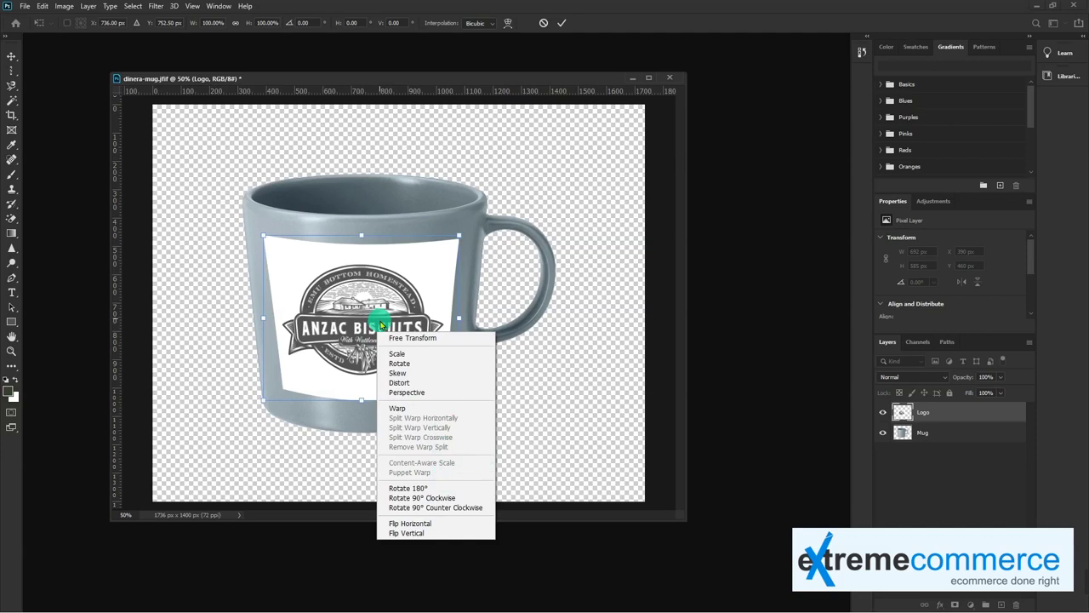
{"action": "left_click", "coordinate": [381, 324]}
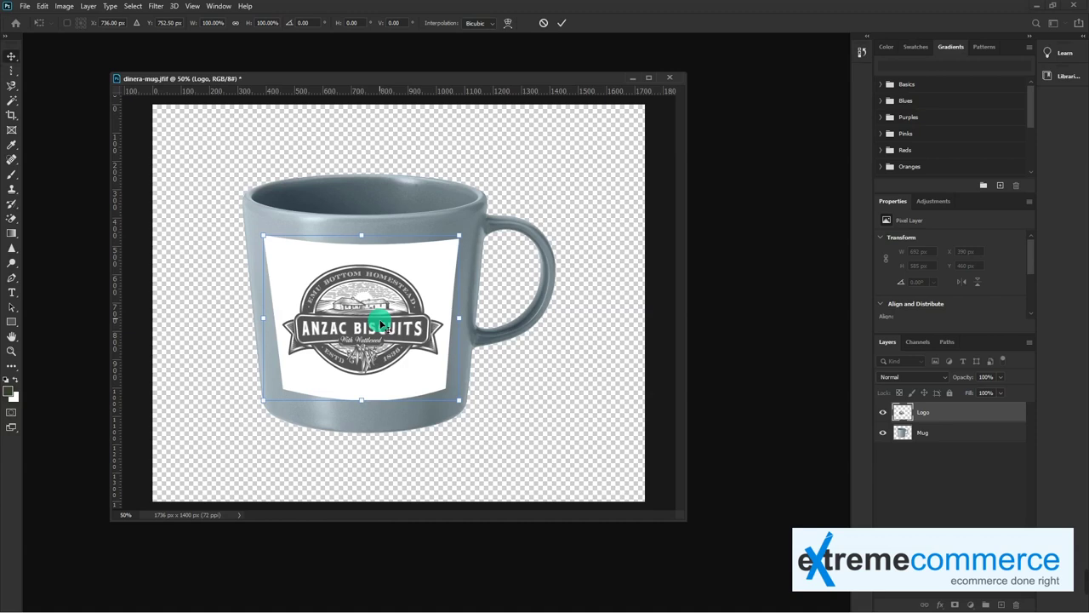
{"action": "key", "text": "Return"}
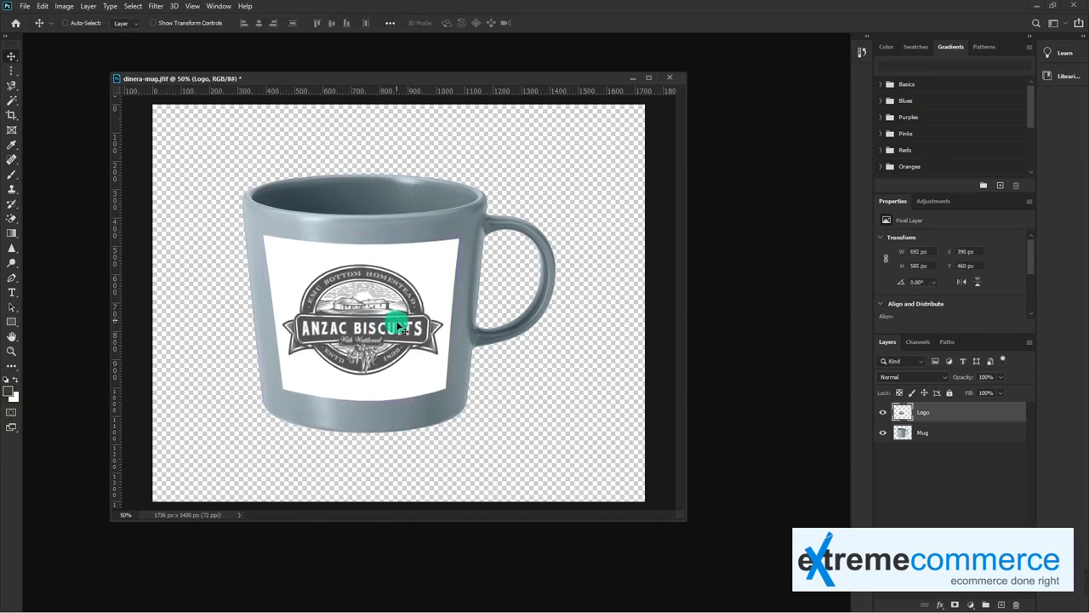
- Dismiss a stray logo transform and open ss.jfif from the Home screen's Recent list
{"action": "key", "text": "ctrl+t"}
{"action": "key", "text": "Return"}
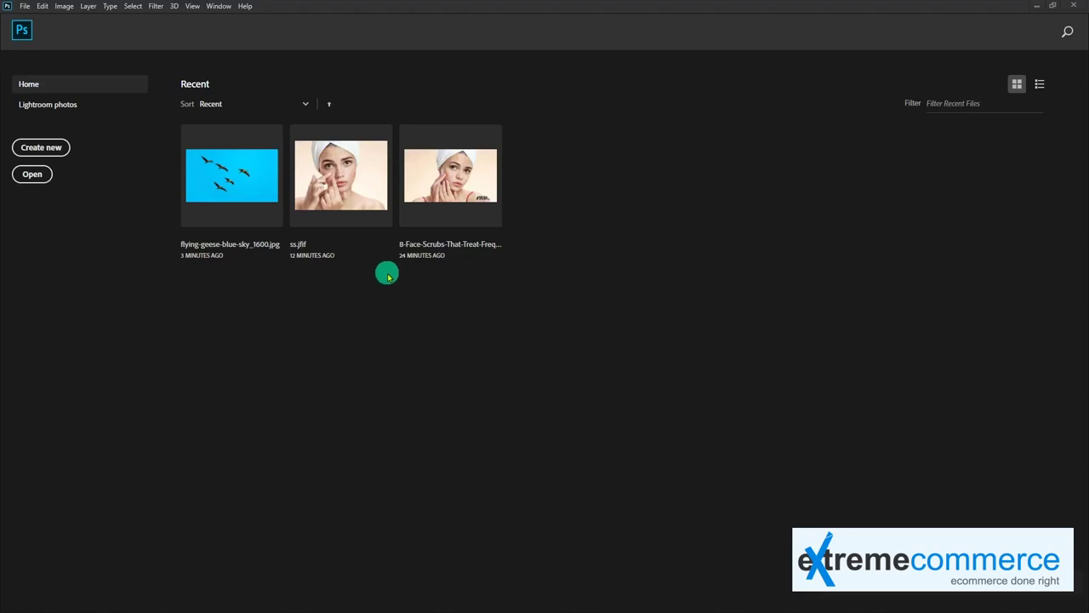
{"action": "left_click", "coordinate": [357, 180]}
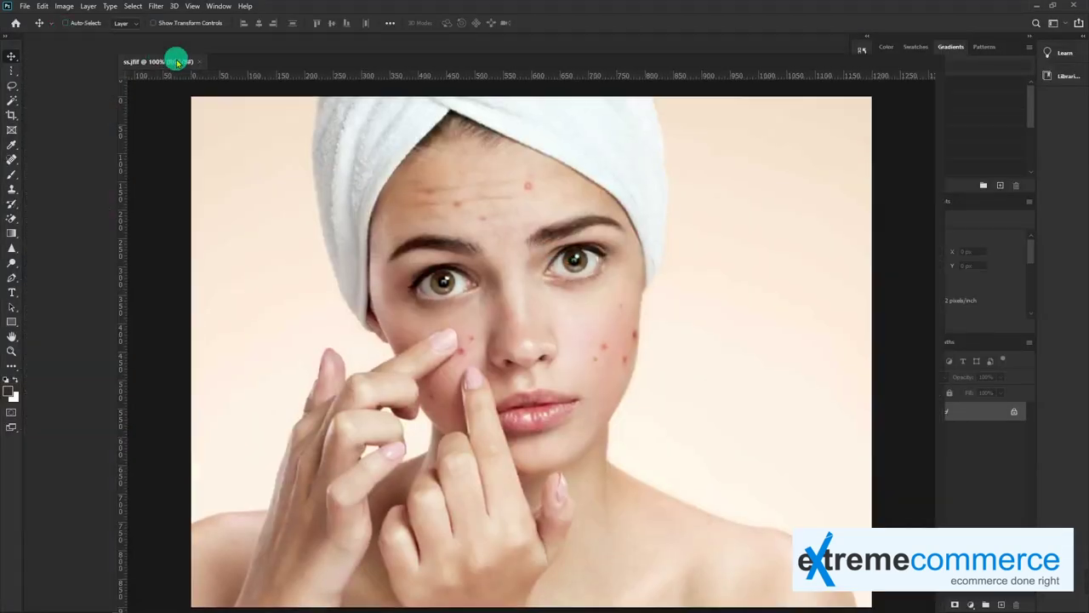
- Crop the floated ss.jfif portrait to 1122 × 660 px by raising its bottom edge
{"action": "left_click_drag", "start_coordinate": [92, 40], "coordinate": [170, 61]}
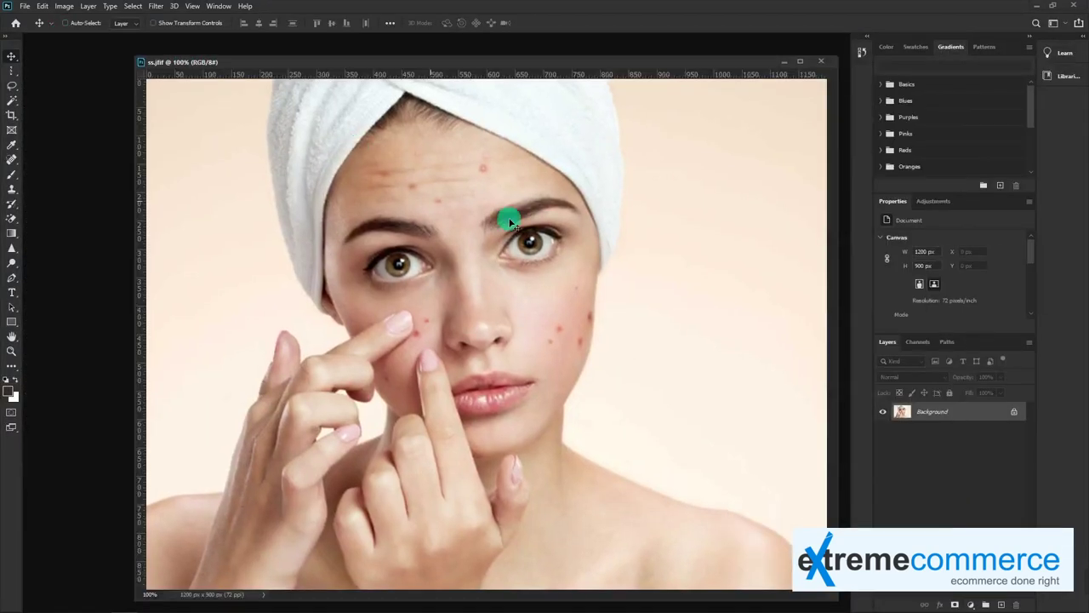
{"action": "left_click_drag", "start_coordinate": [529, 64], "coordinate": [486, 27]}
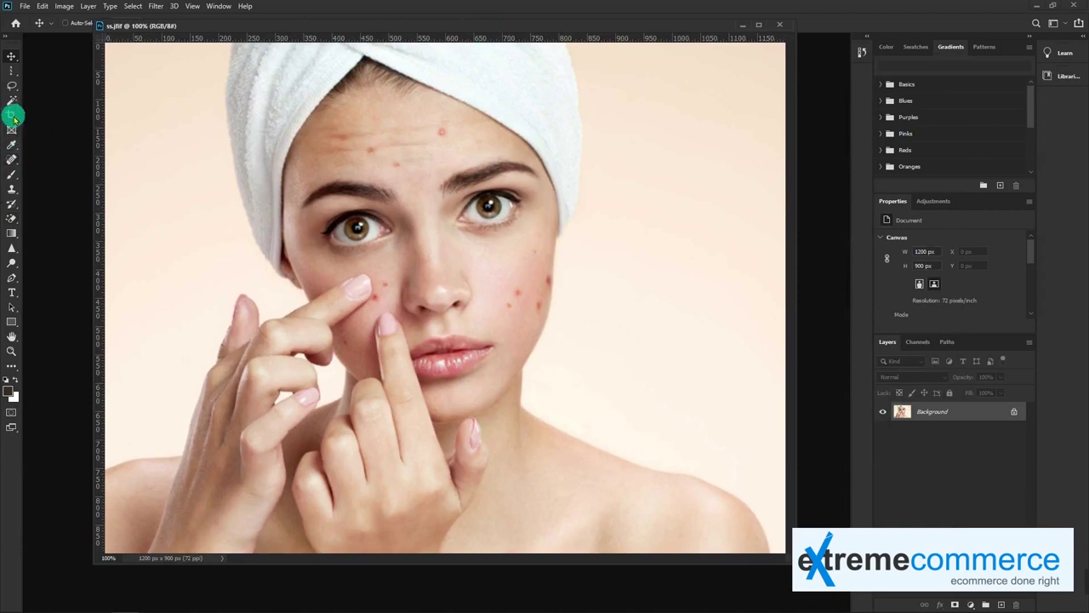
{"action": "left_click", "coordinate": [12, 116]}
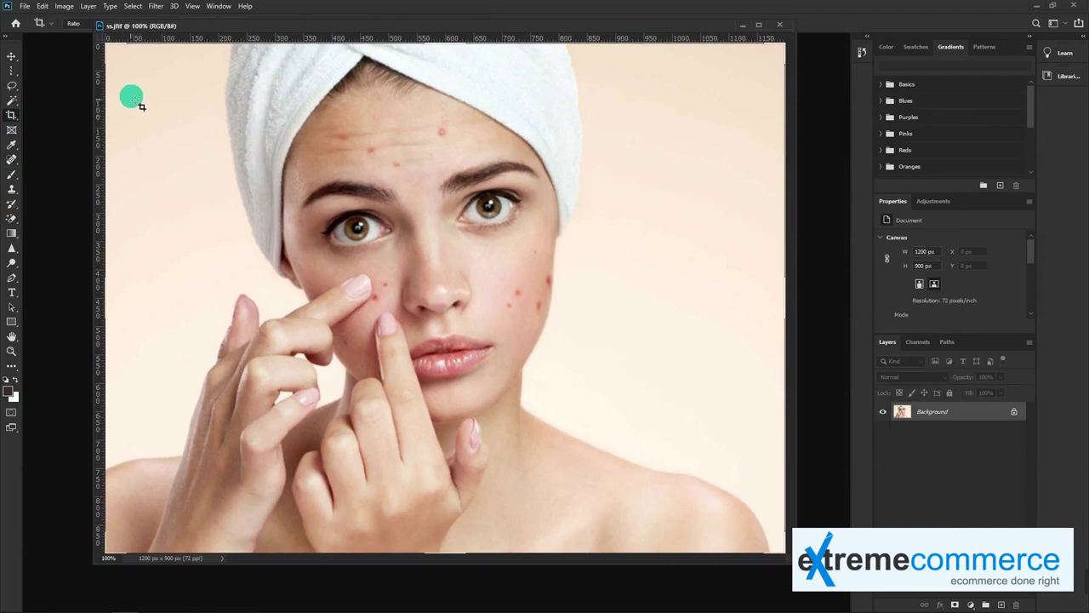
{"action": "key", "text": "ctrl+minus"}
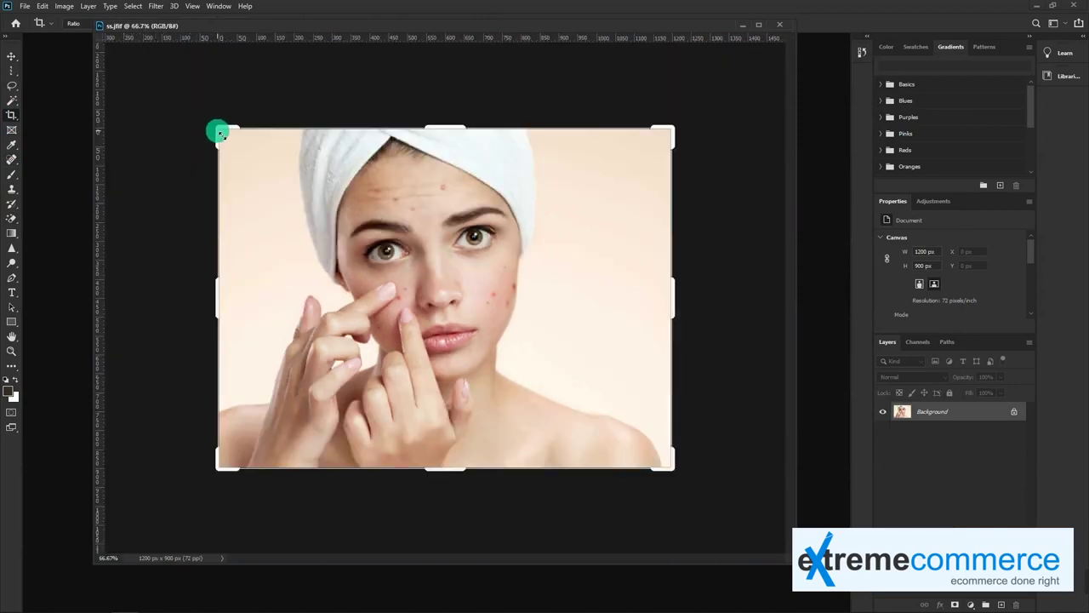
{"action": "mouse_move", "coordinate": [221, 133]}
{"action": "left_mouse_down"}
{"action": "mouse_move", "coordinate": [319, 182]}
{"action": "mouse_move", "coordinate": [214, 114]}
{"action": "mouse_move", "coordinate": [192, 122]}
{"action": "mouse_move", "coordinate": [235, 139]}
{"action": "left_mouse_up"}
{"action": "left_click_drag", "start_coordinate": [445, 452], "coordinate": [458, 422]}
{"action": "key", "text": "Return"}
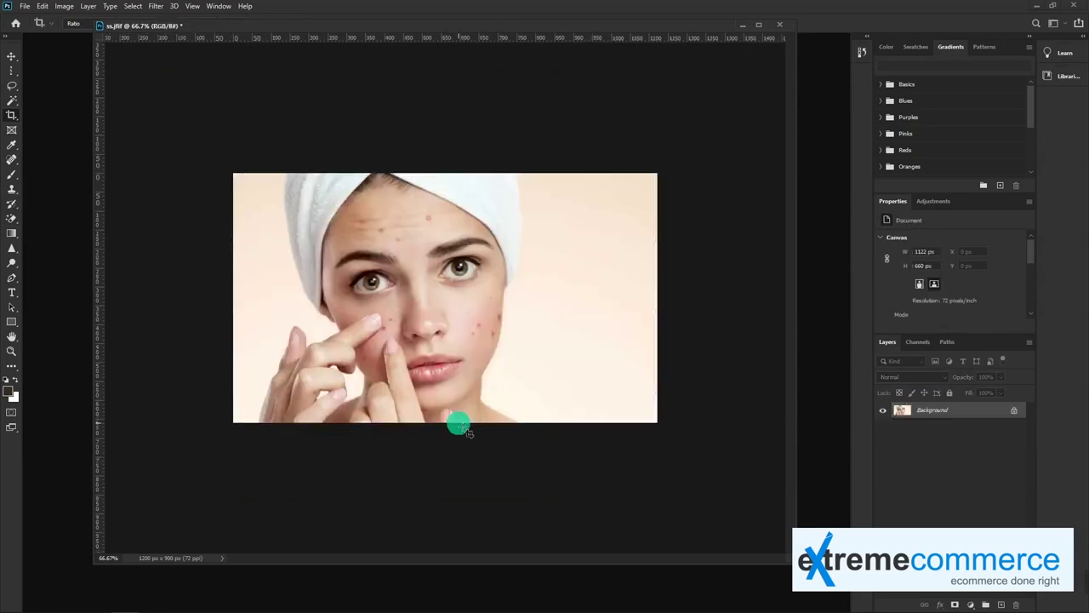
- Sample the woman's peach forehead skin as the foreground colour with the Eyedropper
{"action": "left_click", "coordinate": [11, 130]}
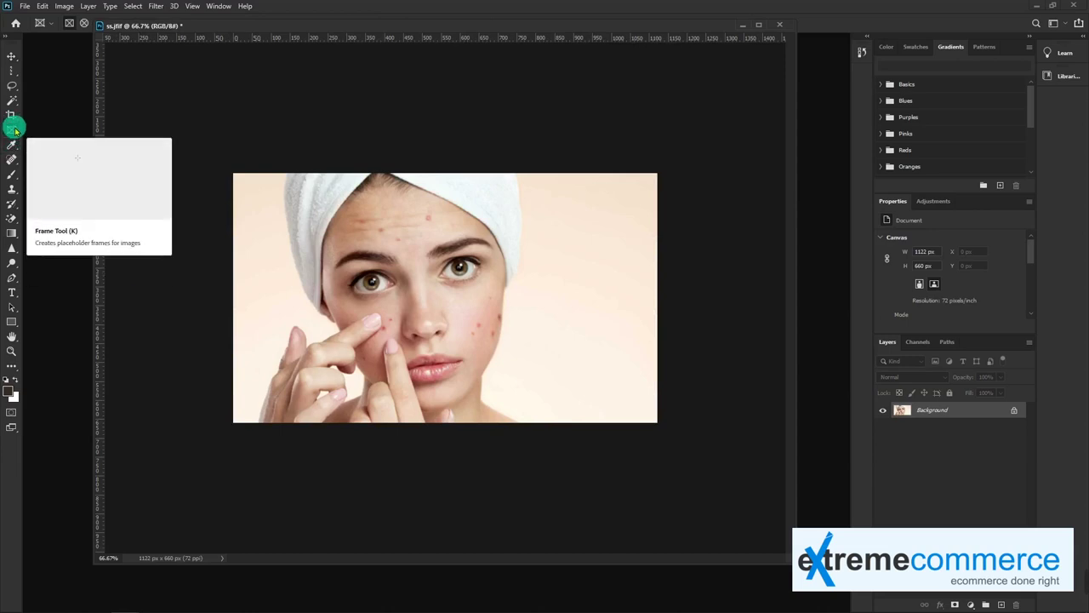
{"action": "left_click", "coordinate": [11, 149]}
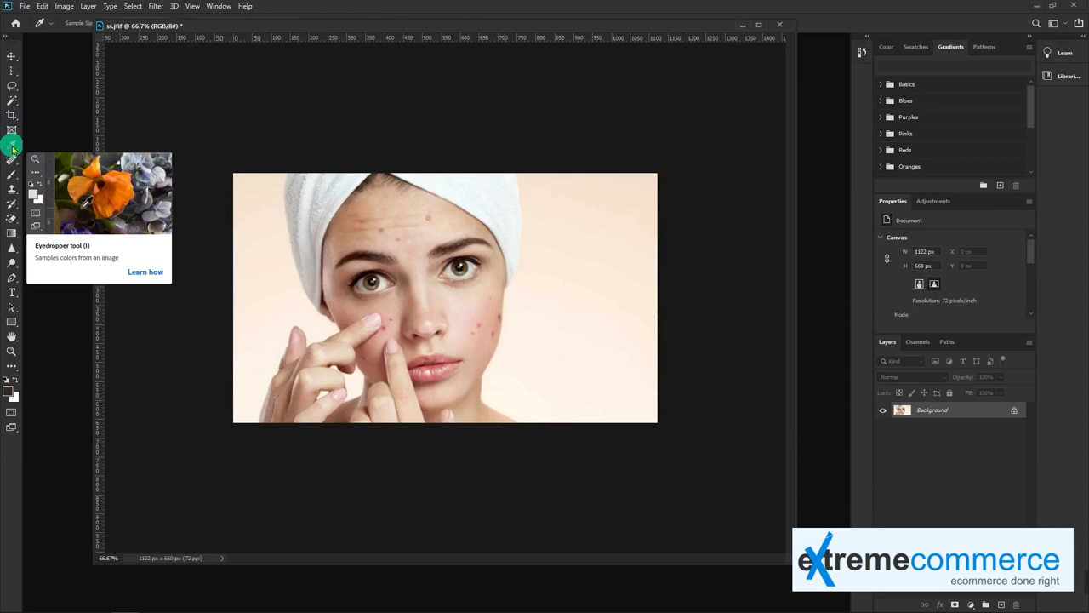
{"action": "left_click", "coordinate": [565, 216]}
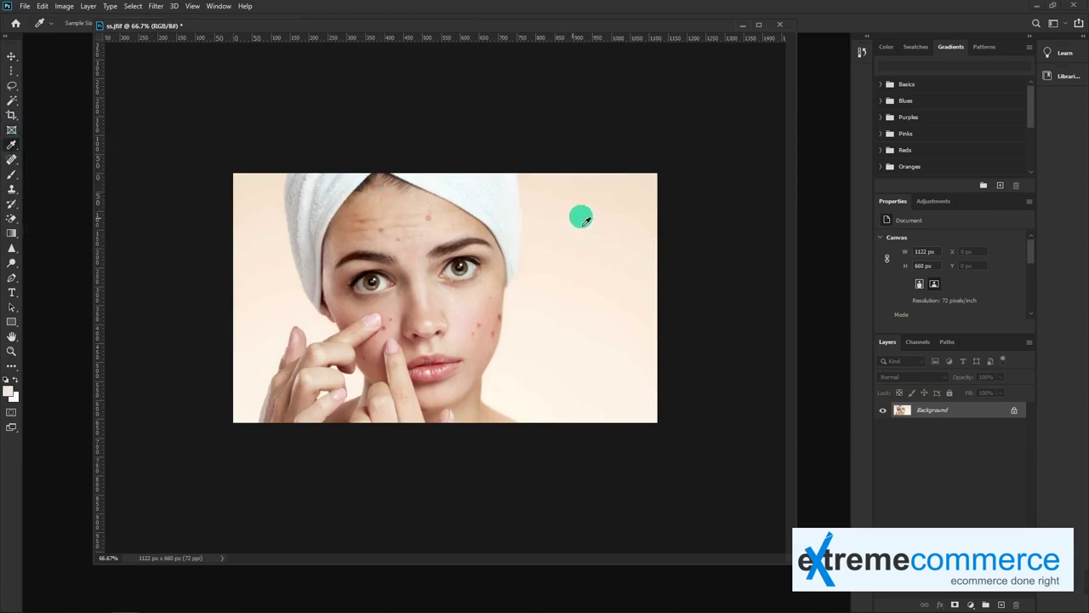
{"action": "left_click", "coordinate": [14, 395]}
{"action": "key", "text": "Escape"}
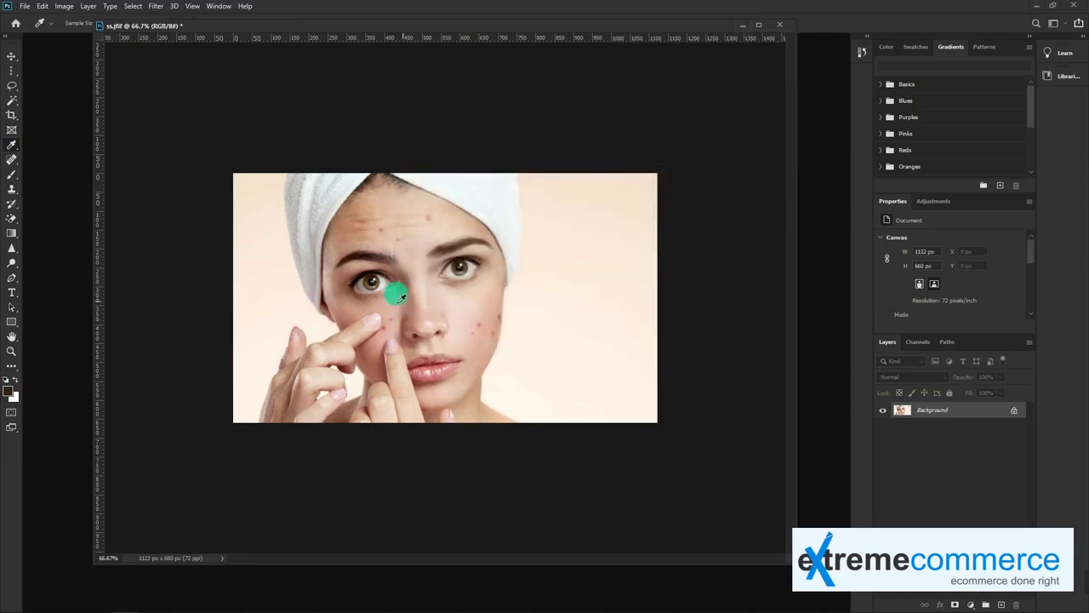
{"action": "left_click", "coordinate": [398, 198]}
{"action": "left_click", "coordinate": [7, 392]}
{"action": "left_click", "coordinate": [622, 153]}
- Draw a skin-coloured test rectangle, move it, then delete the Rectangle 1 layer
{"action": "left_click", "coordinate": [17, 323]}
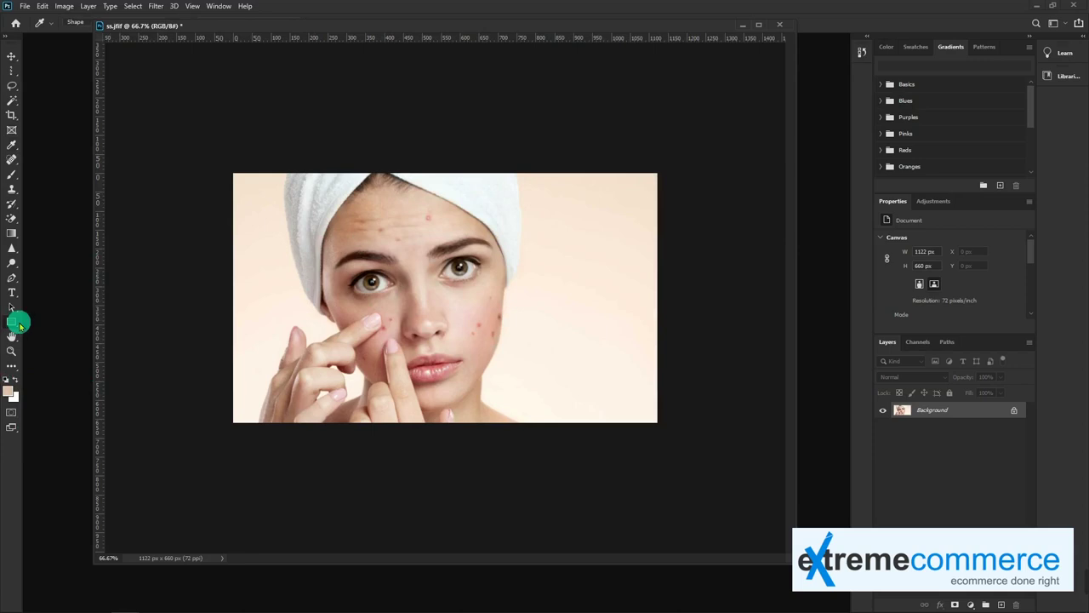
{"action": "mouse_move", "coordinate": [563, 211]}
{"action": "left_mouse_down"}
{"action": "mouse_move", "coordinate": [634, 253]}
{"action": "mouse_move", "coordinate": [431, 225]}
{"action": "left_mouse_up"}
{"action": "key", "text": "v"}
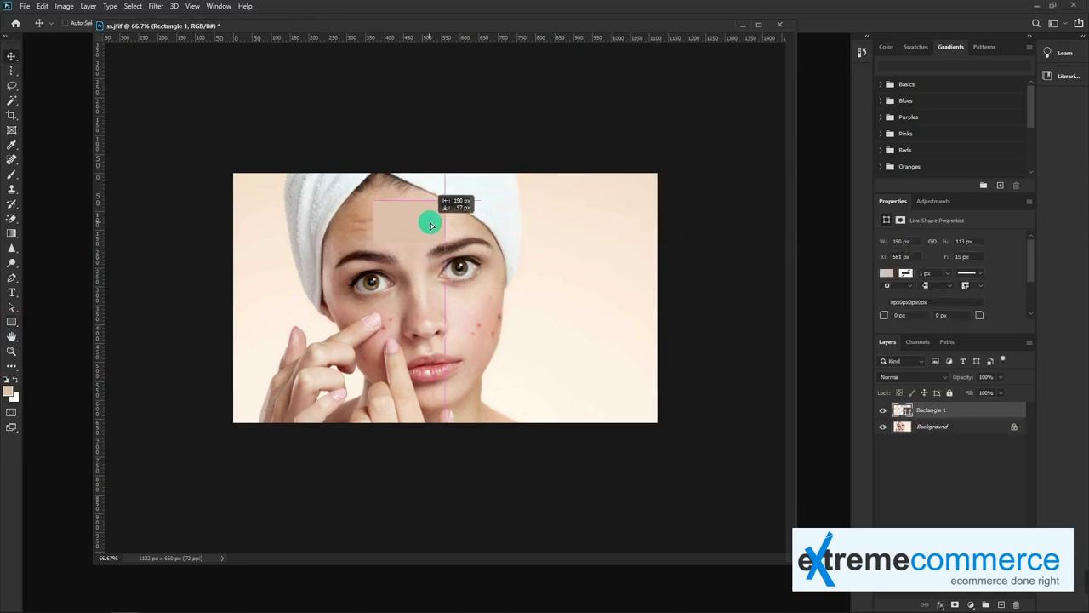
{"action": "left_click_drag", "start_coordinate": [431, 225], "coordinate": [300, 255]}
{"action": "key", "text": "ctrl+z"}
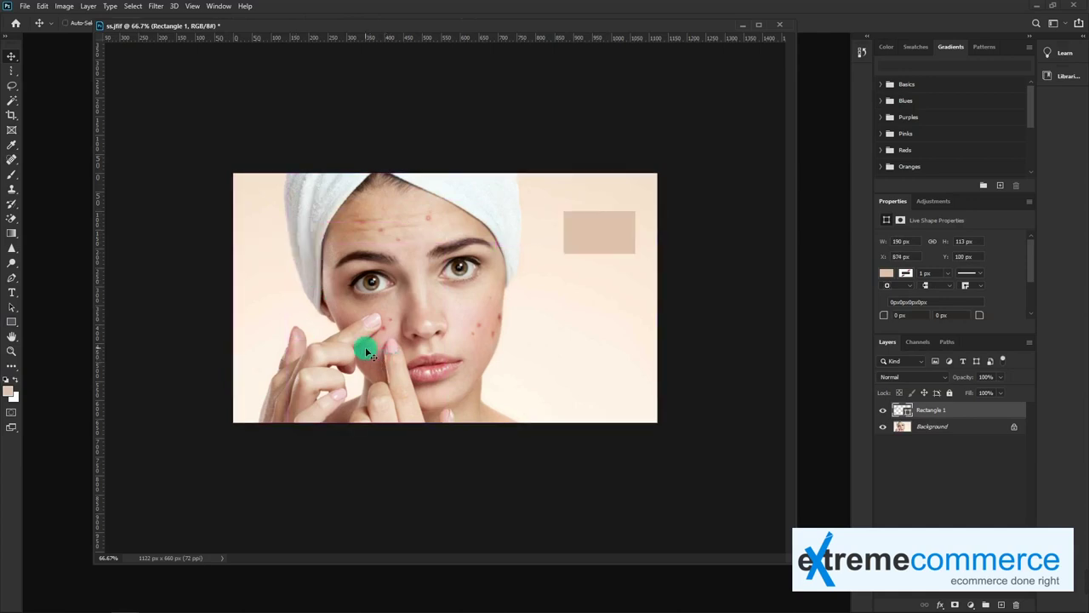
{"action": "key", "text": "Delete"}
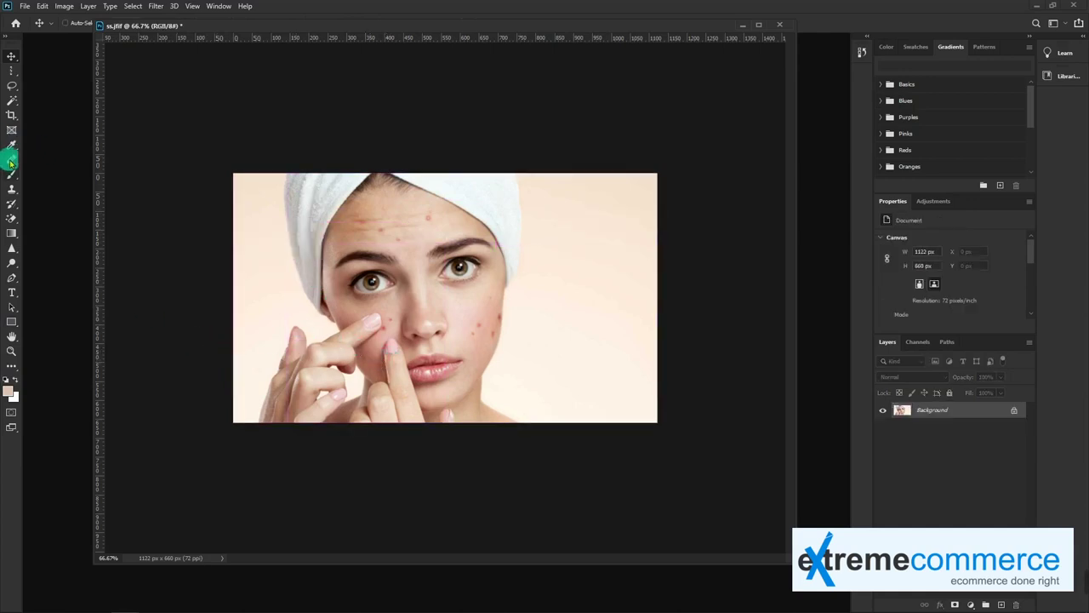
- Select the Spot Healing Brush with the portrait zoomed to 100% in a floating window
{"action": "left_click", "coordinate": [11, 161]}
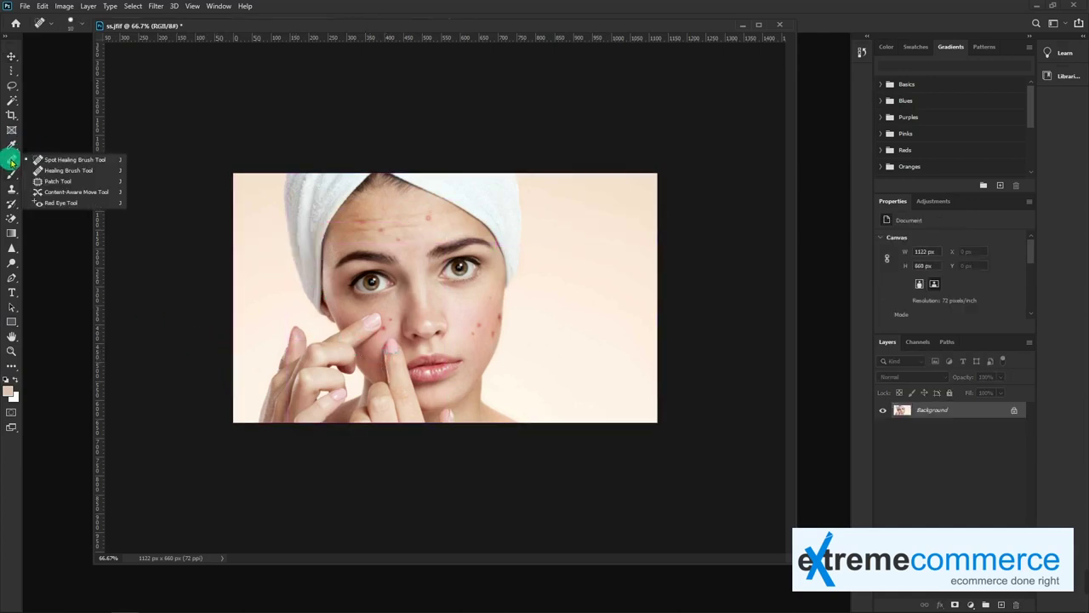
{"action": "left_click", "coordinate": [63, 162]}
{"action": "key", "text": "ctrl+plus"}
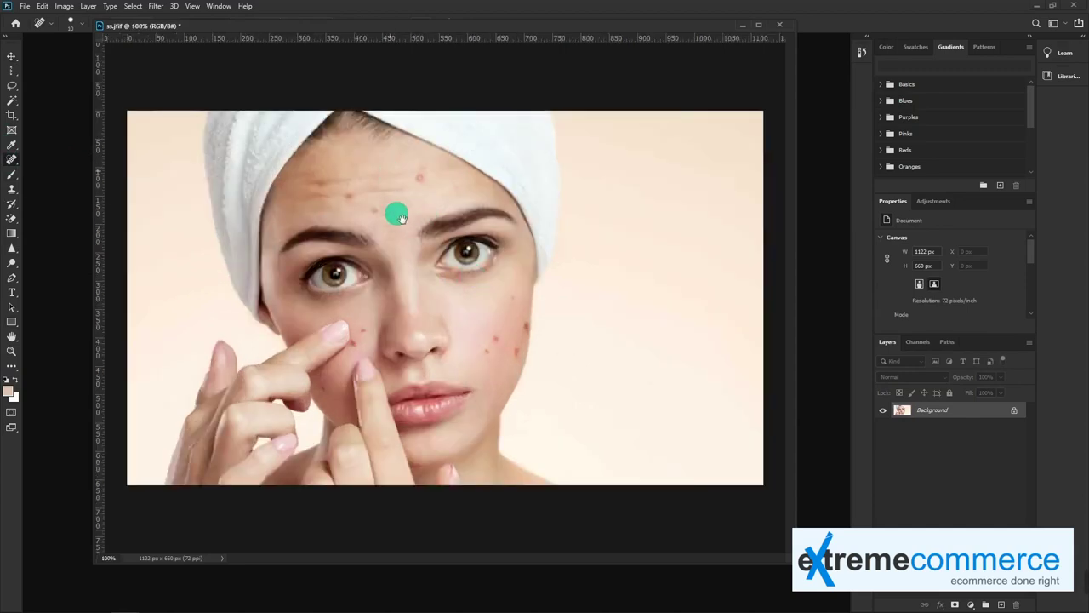
{"action": "left_click", "coordinate": [13, 161]}
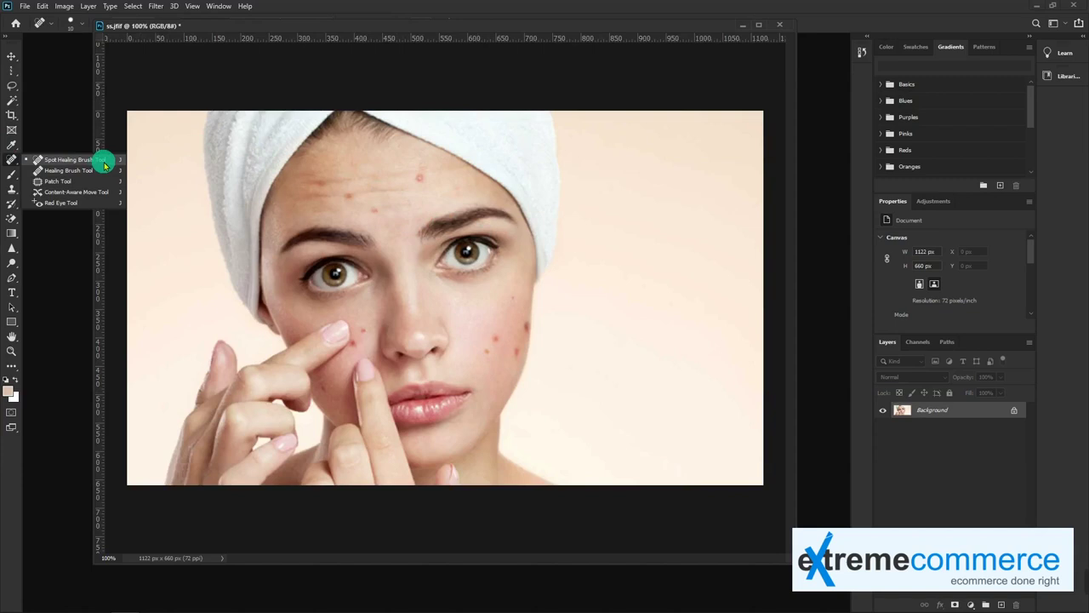
{"action": "left_click", "coordinate": [104, 163]}
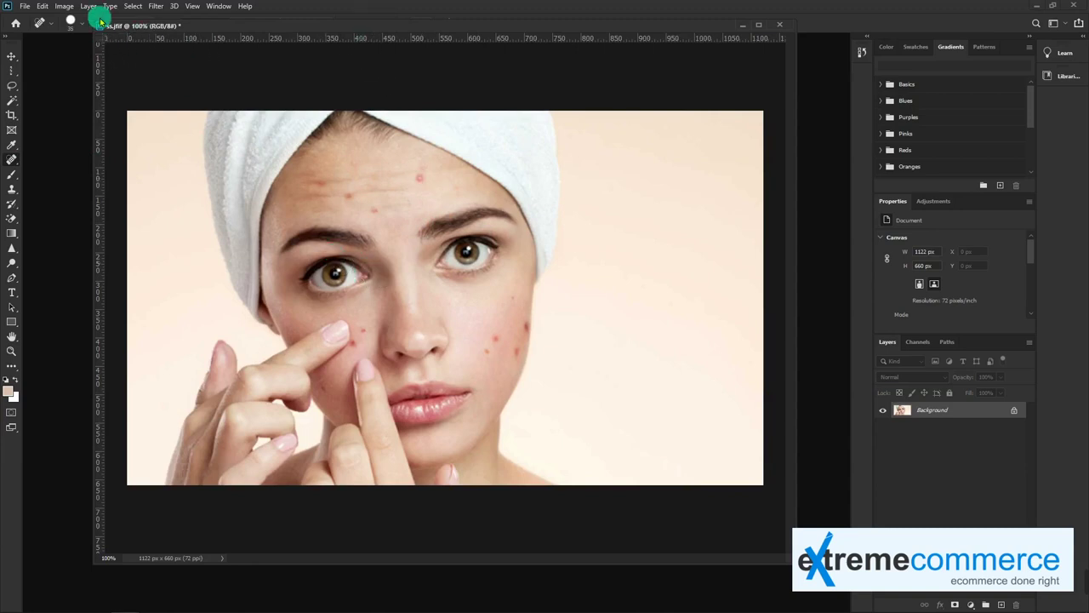
{"action": "left_click_drag", "start_coordinate": [98, 23], "coordinate": [146, 141]}
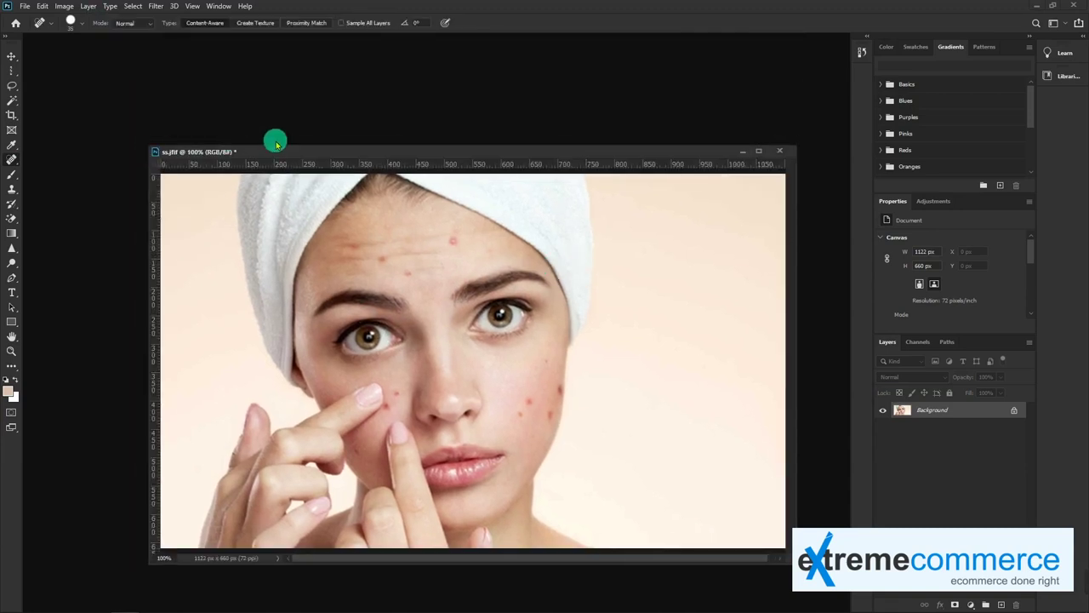
{"action": "left_click_drag", "start_coordinate": [288, 143], "coordinate": [223, 95]}
- Set the healing brush to 102 px size and 90% hardness
{"action": "left_click", "coordinate": [75, 24]}
{"action": "left_click", "coordinate": [38, 56]}
{"action": "left_click_drag", "start_coordinate": [35, 57], "coordinate": [73, 56]}
{"action": "left_click_drag", "start_coordinate": [127, 80], "coordinate": [123, 80]}
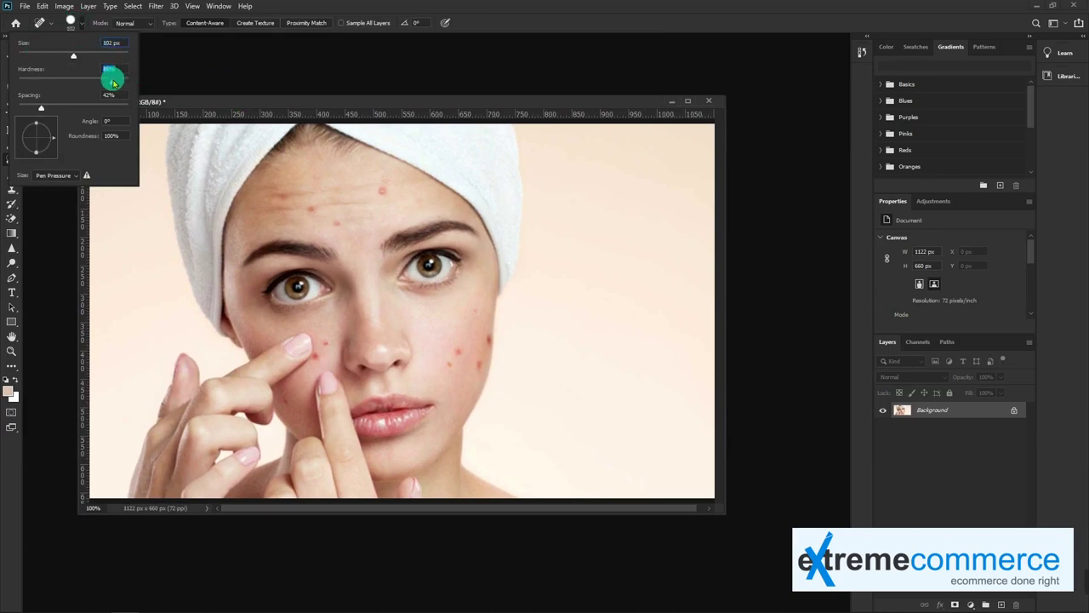
{"action": "type", "text": "90"}
{"action": "key", "text": "Return"}
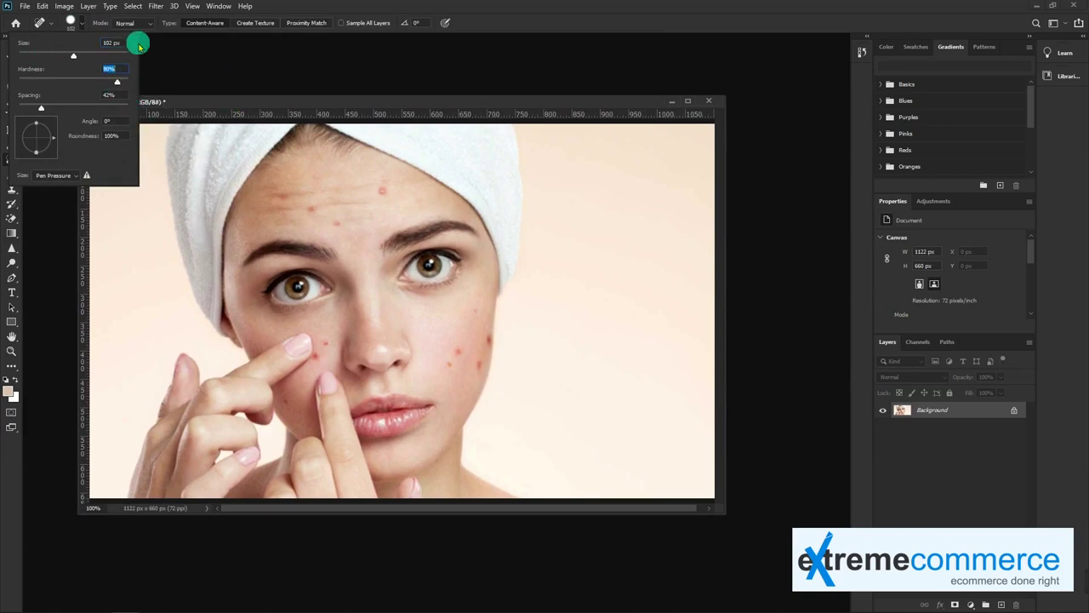
{"action": "left_click", "coordinate": [82, 23]}
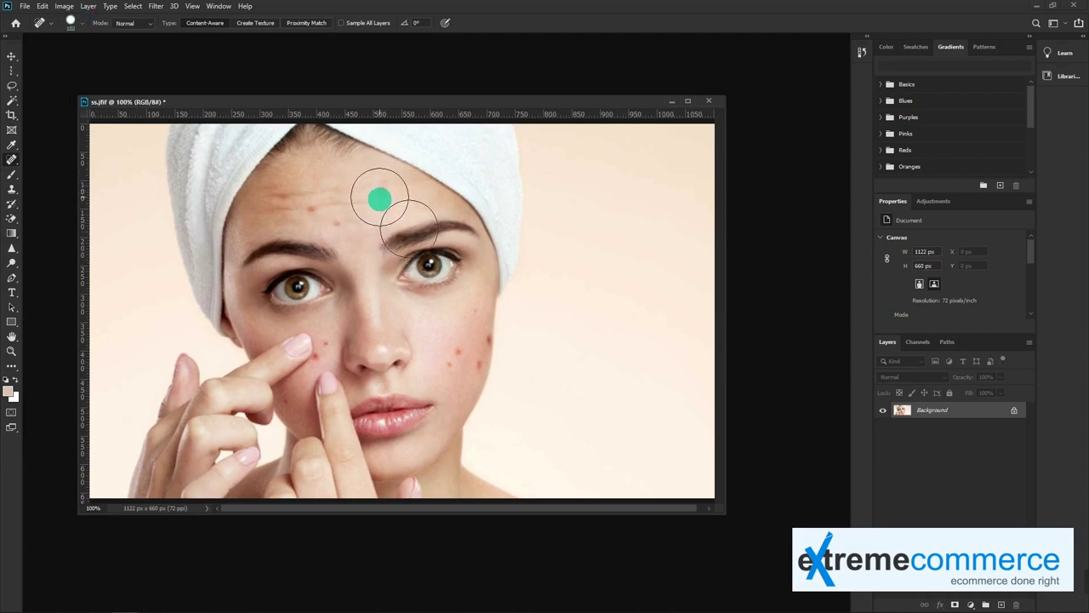
- Heal the red spots on the forehead, cheek and beside the fingers
{"action": "left_click", "coordinate": [386, 191]}
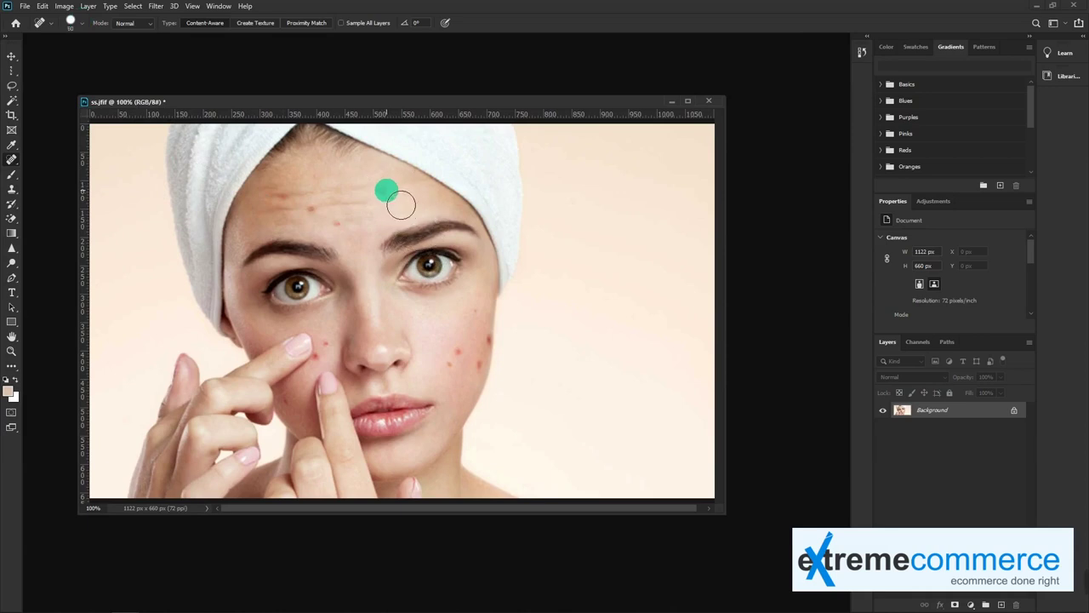
{"action": "left_click_drag", "start_coordinate": [395, 197], "coordinate": [380, 187]}
{"action": "mouse_move", "coordinate": [379, 187]}
{"action": "left_mouse_down"}
{"action": "mouse_move", "coordinate": [321, 224]}
{"action": "mouse_move", "coordinate": [484, 362]}
{"action": "left_mouse_up"}
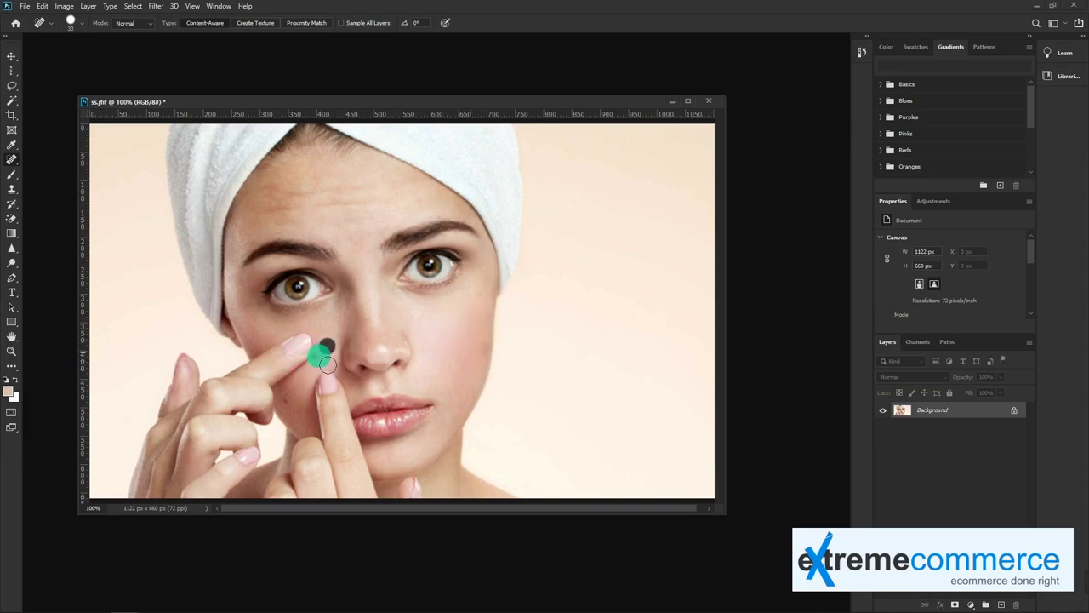
{"action": "left_click", "coordinate": [287, 415]}
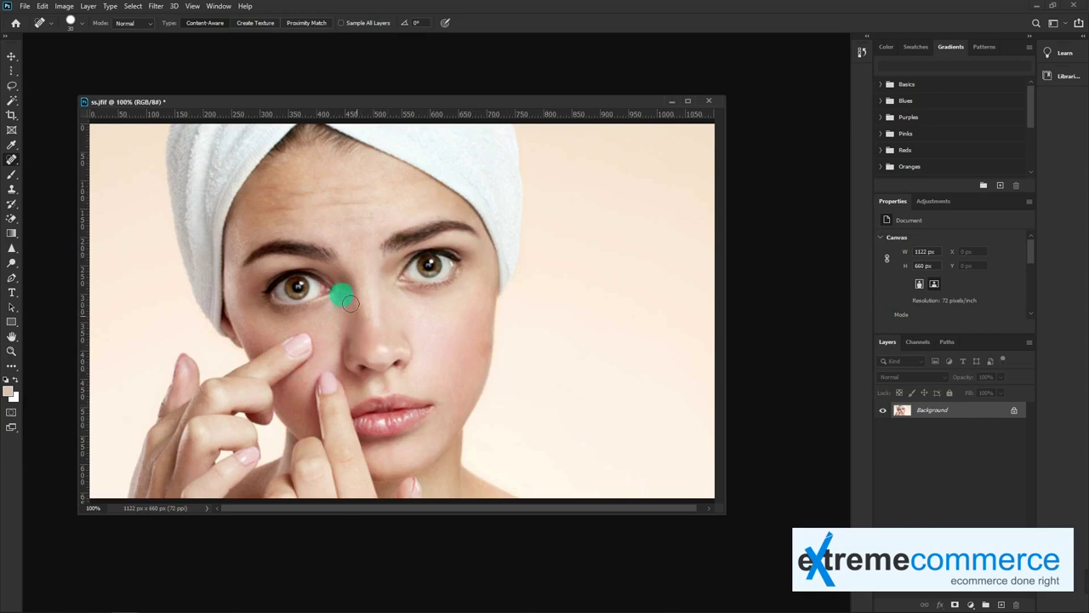
- Revert ss.jfif to its original and switch to the Healing Brush Tool
{"action": "left_click", "coordinate": [26, 8]}
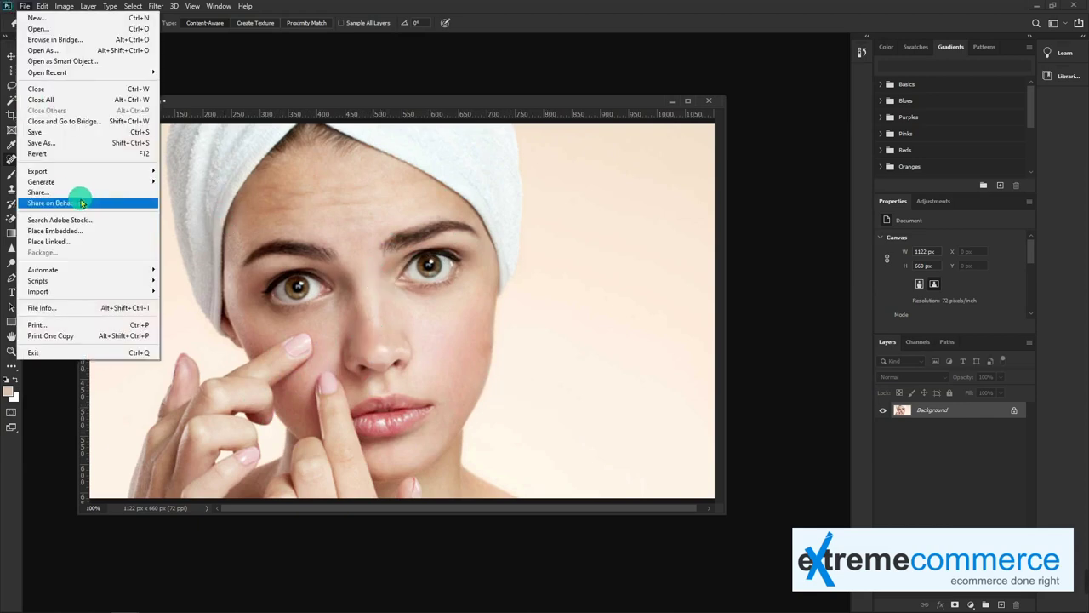
{"action": "left_click", "coordinate": [81, 155]}
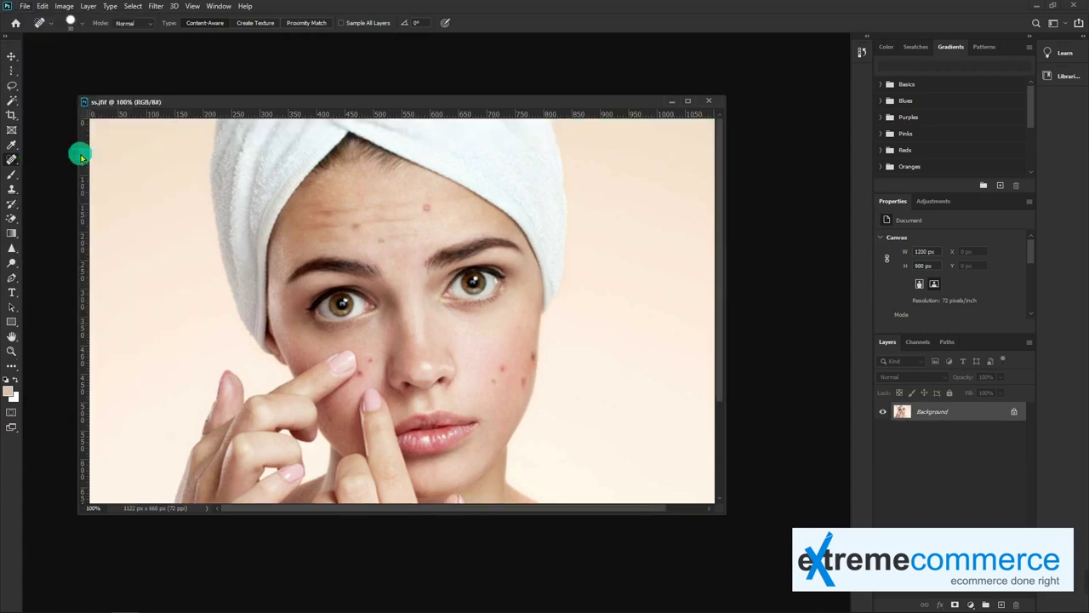
{"action": "right_click", "coordinate": [15, 158]}
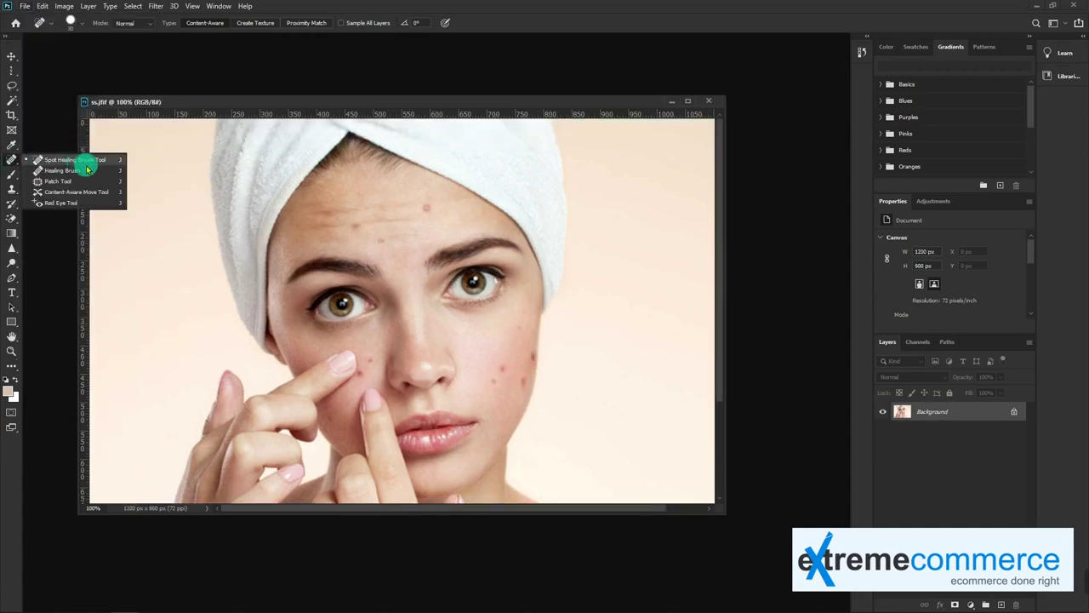
{"action": "left_click", "coordinate": [85, 165]}
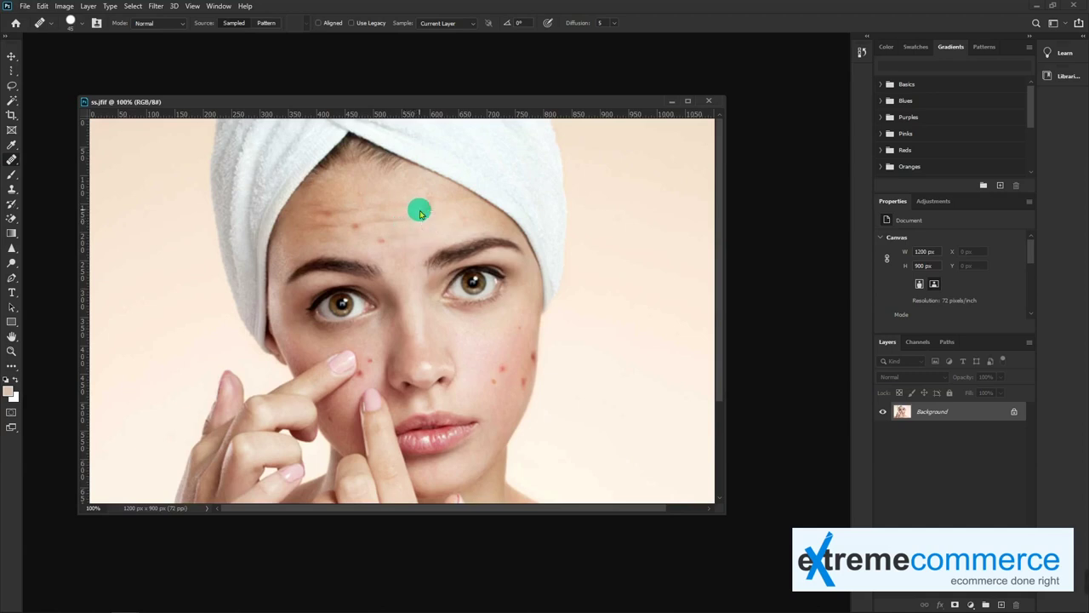
{"action": "left_click", "coordinate": [419, 212]}
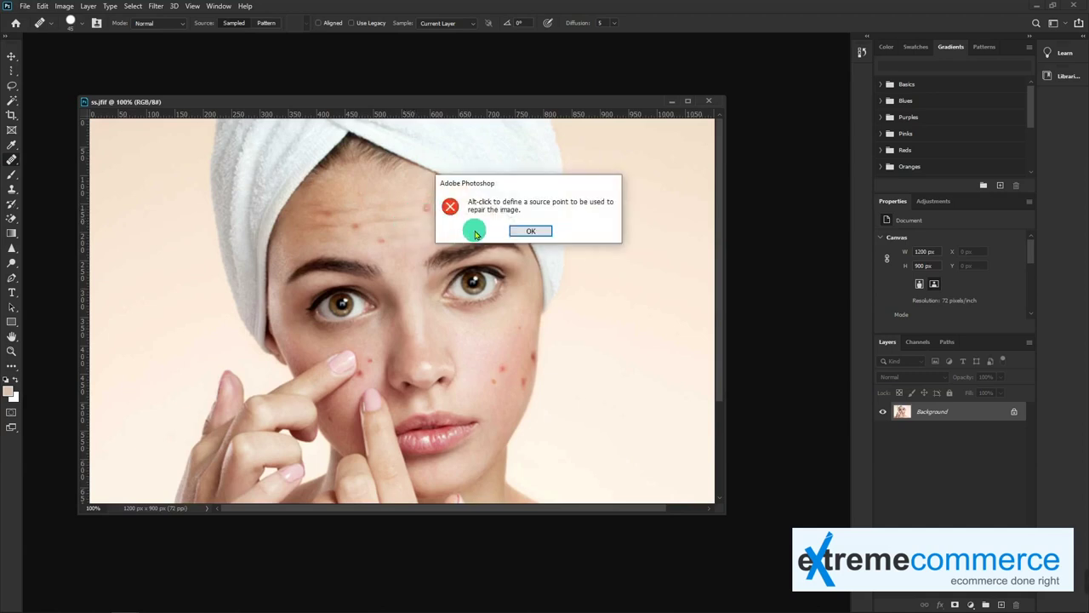
{"action": "left_click", "coordinate": [530, 231]}
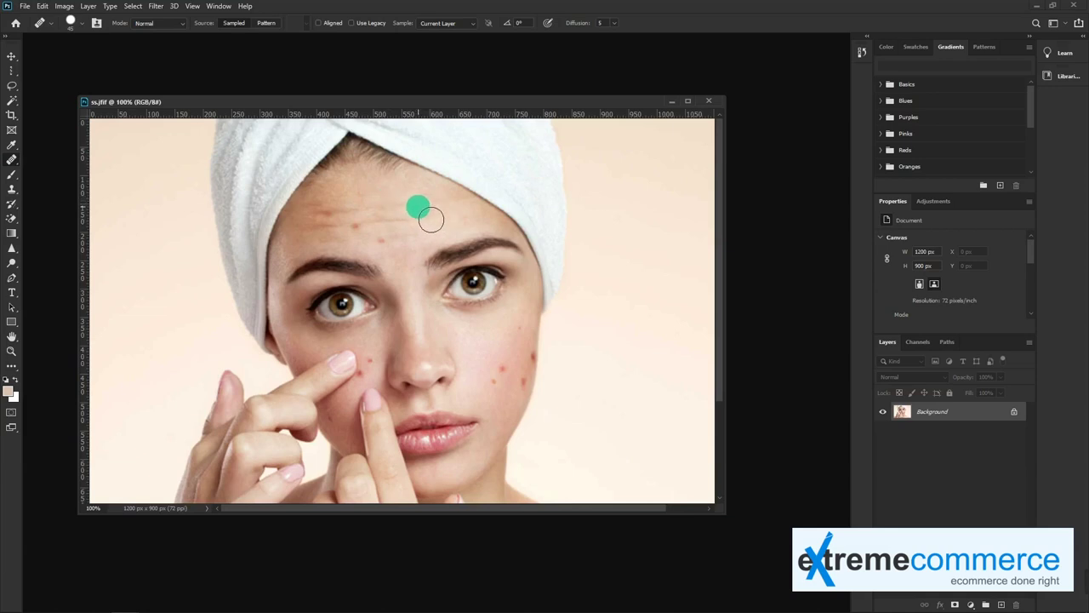
- Enlarge the brush, sample clean skin as source, and paint over the facial spots
{"action": "key", "text": "bracketright"}
{"action": "key", "text": "bracketright"}
{"action": "key", "text": "bracketright"}
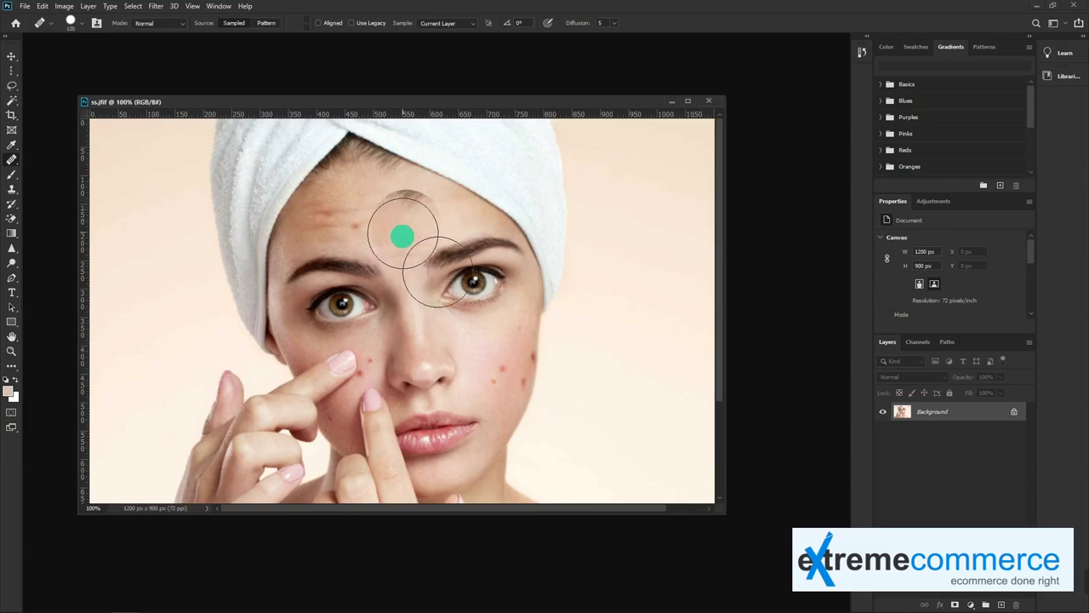
{"action": "left_click", "coordinate": [366, 166], "text": "alt"}
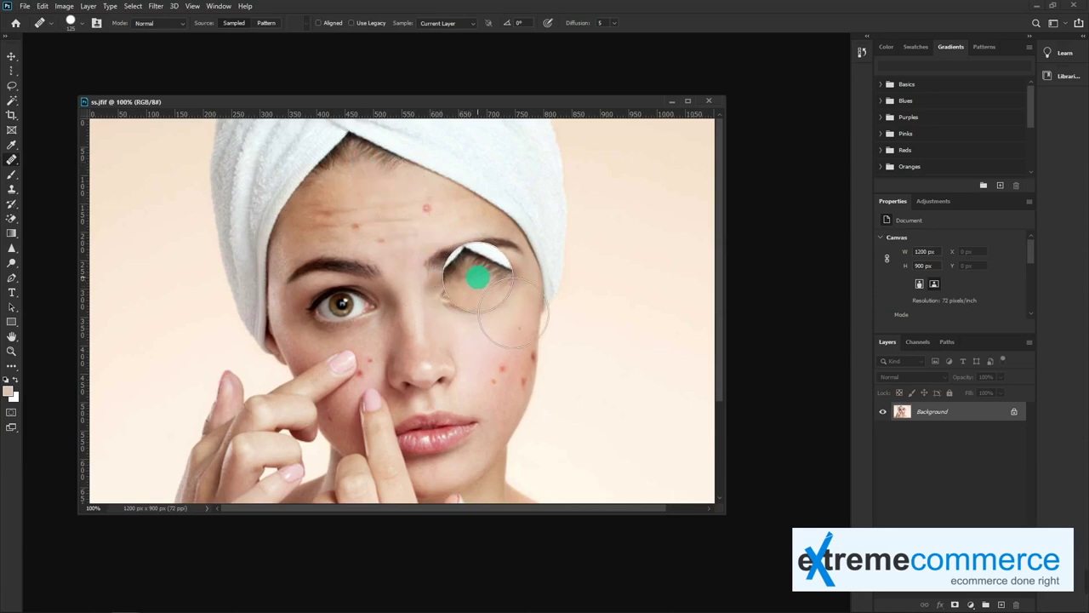
{"action": "left_click", "coordinate": [485, 344]}
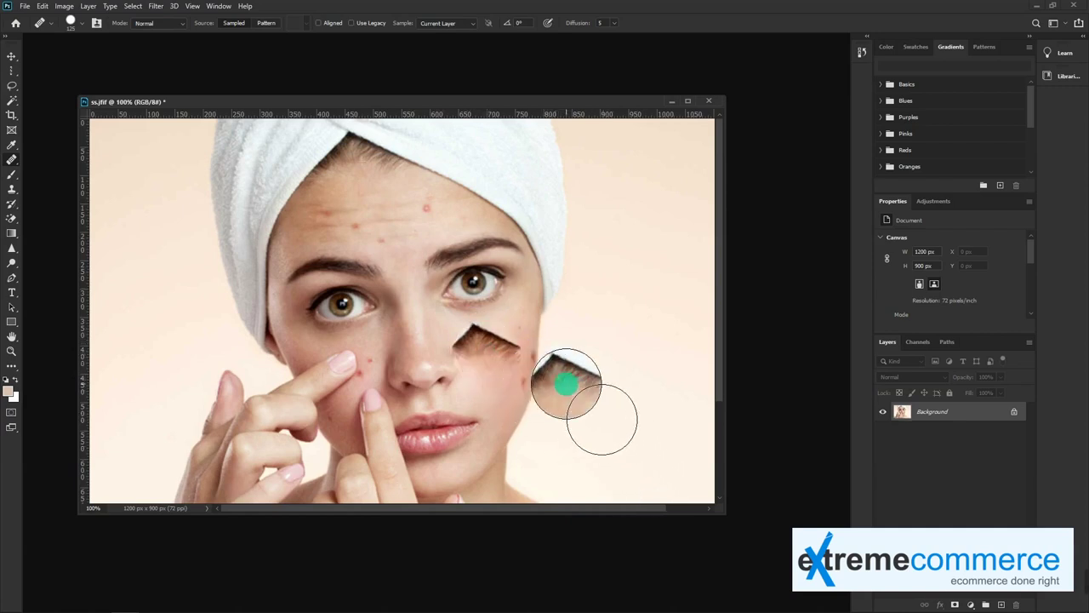
{"action": "key", "text": "ctrl+z"}
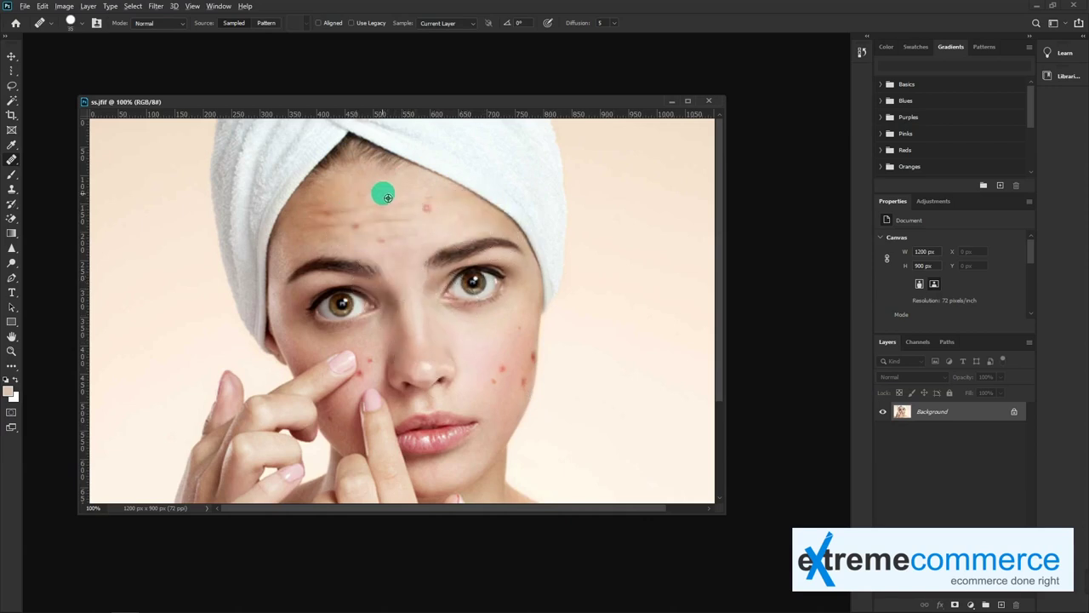
{"action": "mouse_move", "coordinate": [436, 218]}
{"action": "left_mouse_down"}
{"action": "mouse_move", "coordinate": [386, 218]}
{"action": "mouse_move", "coordinate": [434, 203]}
{"action": "mouse_move", "coordinate": [505, 348]}
{"action": "mouse_move", "coordinate": [475, 345]}
{"action": "mouse_move", "coordinate": [520, 339]}
{"action": "mouse_move", "coordinate": [508, 349]}
{"action": "mouse_move", "coordinate": [511, 378]}
{"action": "mouse_move", "coordinate": [491, 369]}
{"action": "mouse_move", "coordinate": [522, 383]}
{"action": "mouse_move", "coordinate": [511, 363]}
{"action": "mouse_move", "coordinate": [535, 367]}
{"action": "mouse_move", "coordinate": [481, 377]}
{"action": "mouse_move", "coordinate": [381, 349]}
{"action": "mouse_move", "coordinate": [371, 371]}
{"action": "left_mouse_up"}
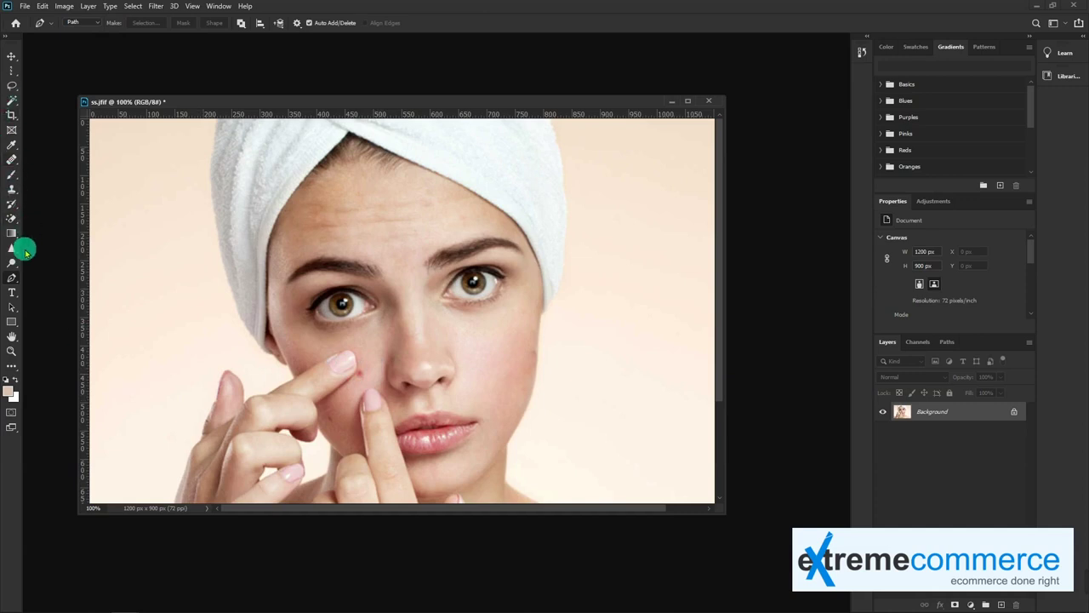
{"action": "left_click", "coordinate": [12, 160]}
{"action": "right_click", "coordinate": [12, 159]}
{"action": "left_click", "coordinate": [60, 169]}
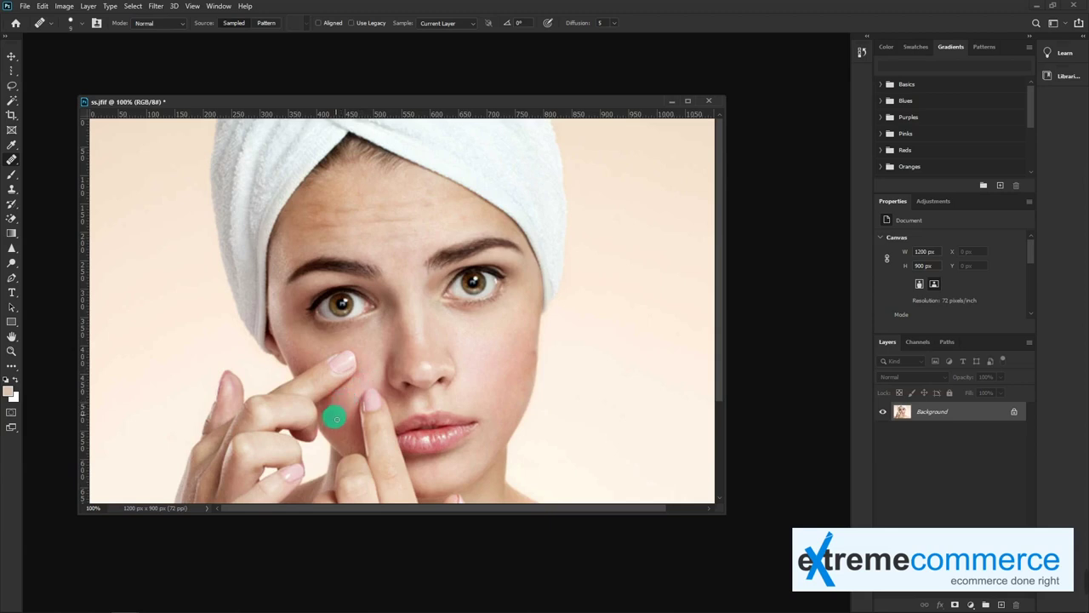
{"action": "key", "text": "v"}
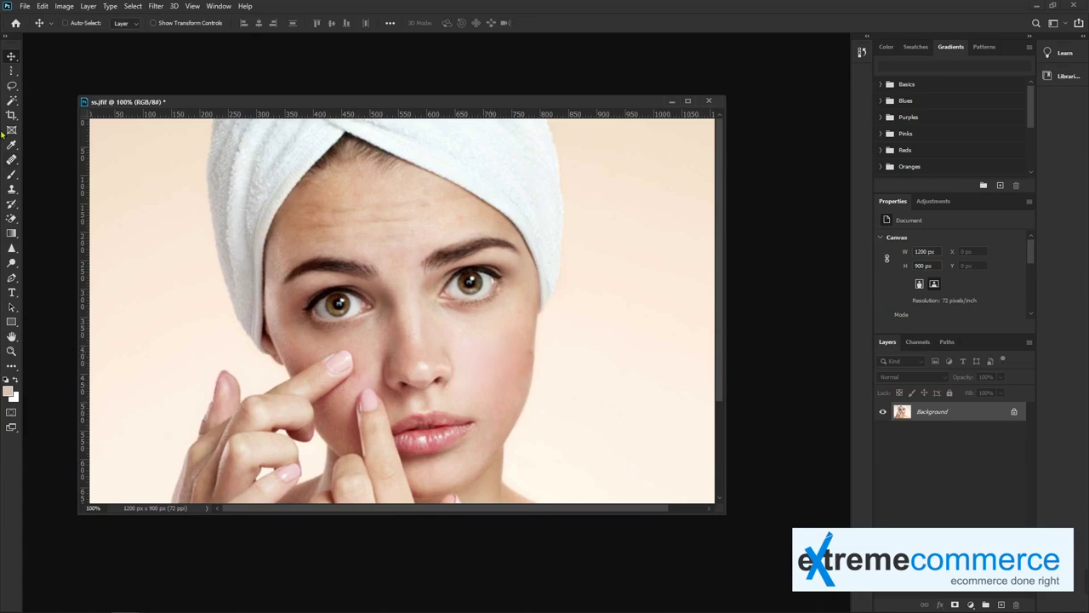
{"action": "left_click", "coordinate": [11, 159]}
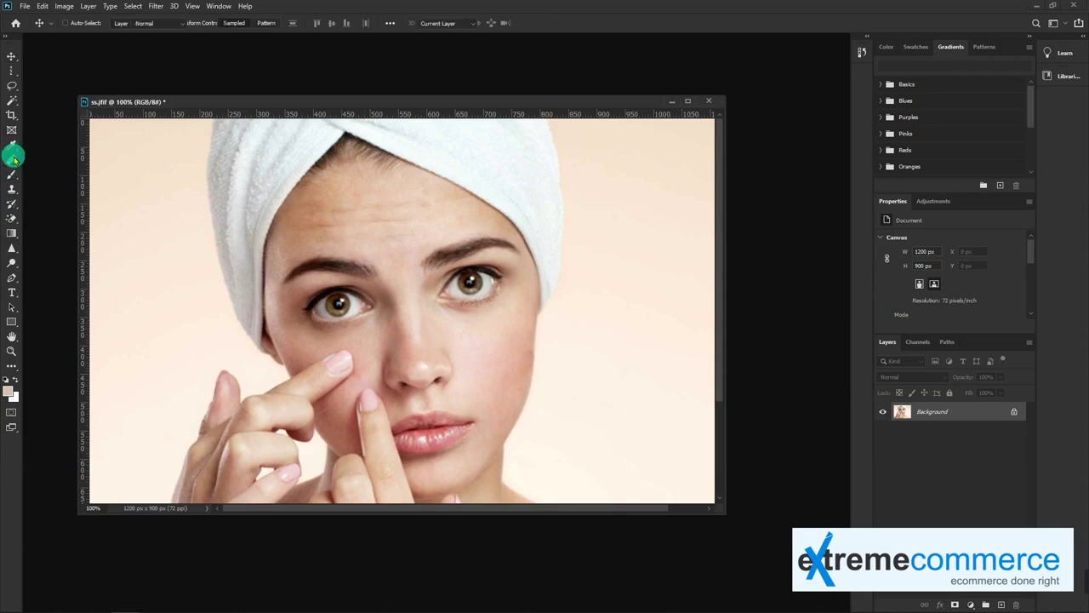
{"action": "right_click", "coordinate": [12, 160]}
{"action": "left_click", "coordinate": [107, 182]}
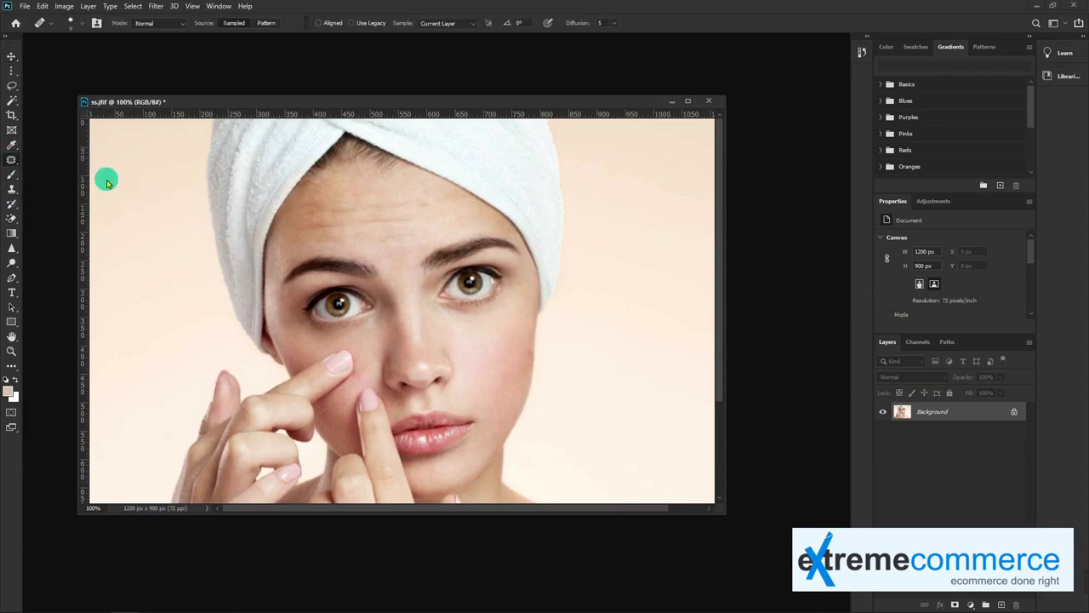
- Revert the portrait to its acne original and patch the forehead blemishes
{"action": "left_click", "coordinate": [25, 6]}
{"action": "left_click", "coordinate": [57, 157]}
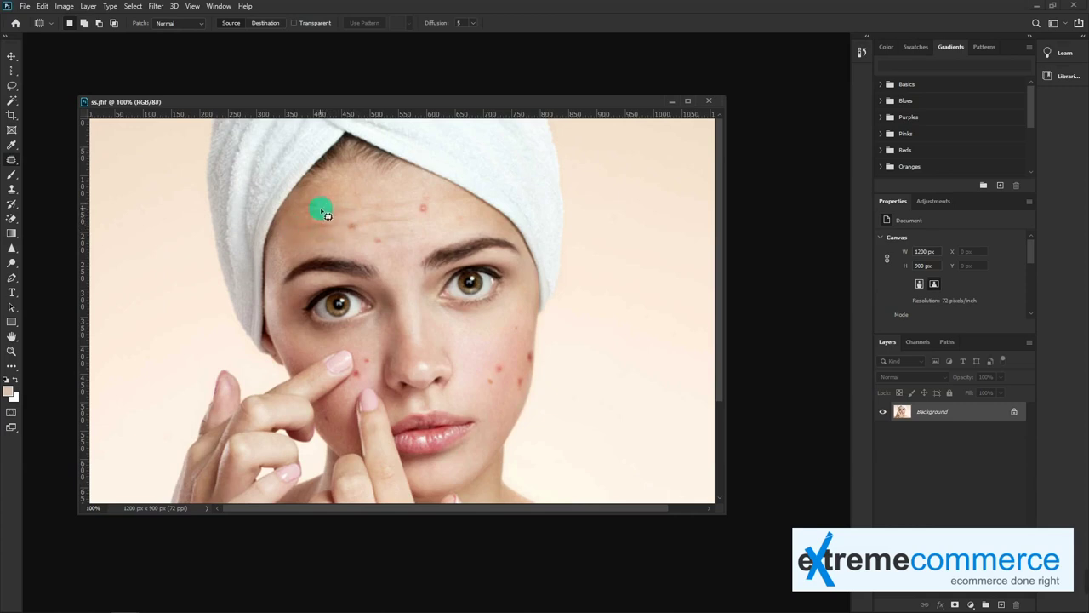
{"action": "mouse_move", "coordinate": [320, 210]}
{"action": "left_mouse_down"}
{"action": "mouse_move", "coordinate": [367, 248]}
{"action": "mouse_move", "coordinate": [314, 228]}
{"action": "mouse_move", "coordinate": [318, 212]}
{"action": "mouse_move", "coordinate": [385, 204]}
{"action": "left_mouse_up"}
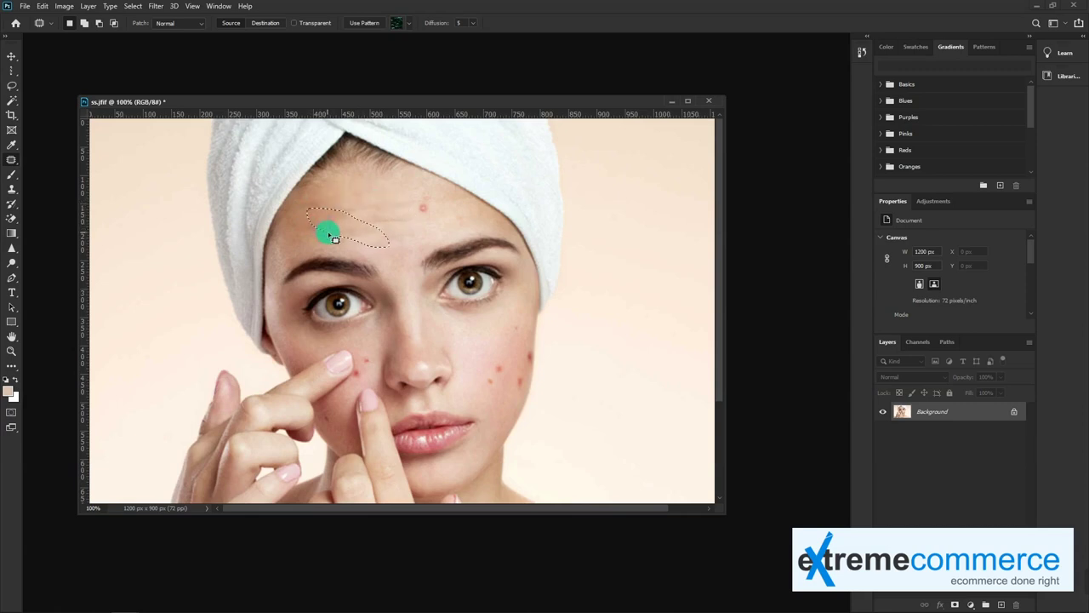
{"action": "key", "text": "ctrl+d"}
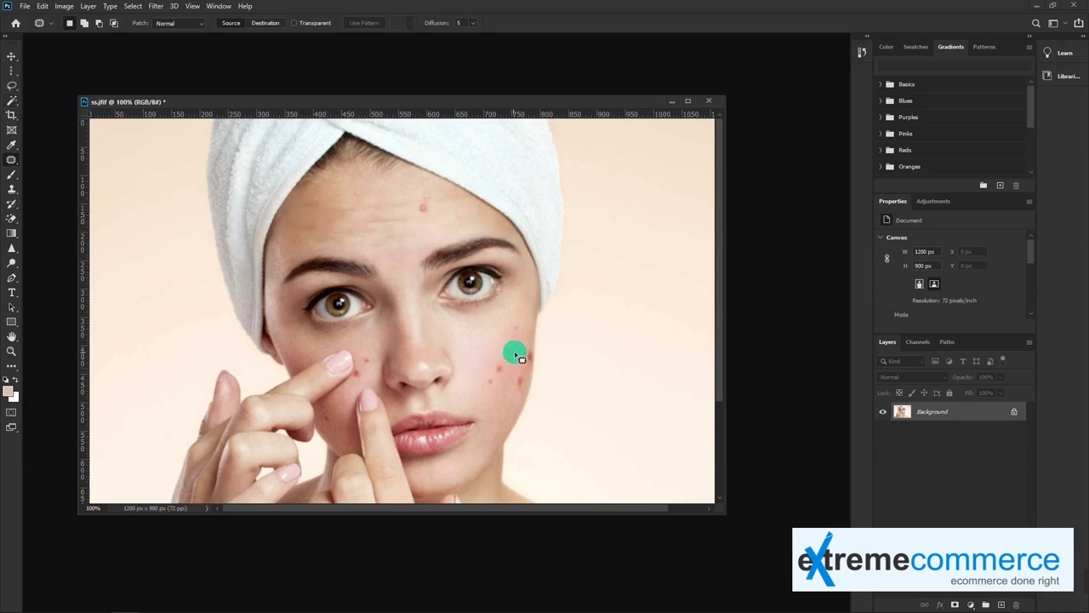
- Patch the right-cheek blemishes with nearby clear skin
{"action": "mouse_move", "coordinate": [486, 391]}
{"action": "left_mouse_down"}
{"action": "mouse_move", "coordinate": [522, 329]}
{"action": "mouse_move", "coordinate": [487, 389]}
{"action": "mouse_move", "coordinate": [482, 370]}
{"action": "left_mouse_up"}
{"action": "key", "text": "ctrl+d"}
{"action": "left_click_drag", "start_coordinate": [529, 352], "coordinate": [517, 369]}
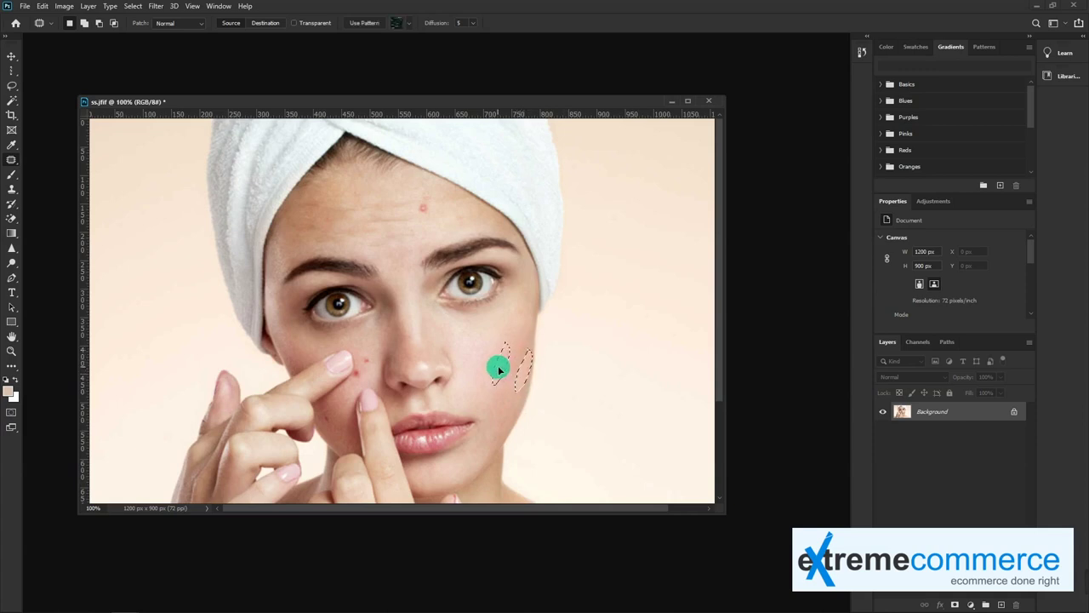
{"action": "left_click", "coordinate": [499, 371]}
- Patch the blemishes beside the nose, on the forehead and on the remaining cheek
{"action": "left_click_drag", "start_coordinate": [363, 373], "coordinate": [374, 351]}
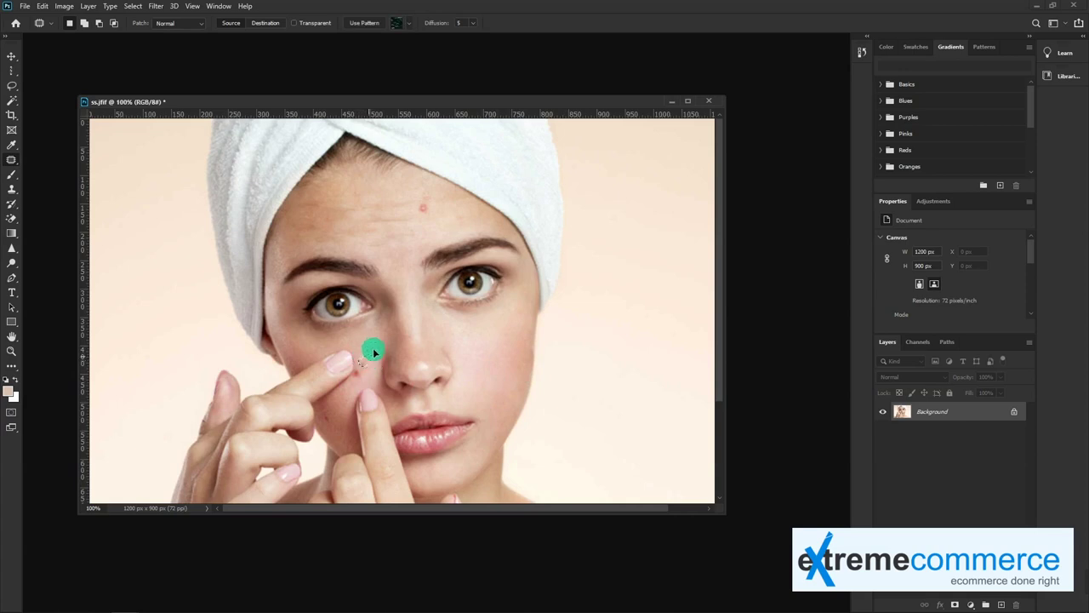
{"action": "left_click", "coordinate": [375, 354]}
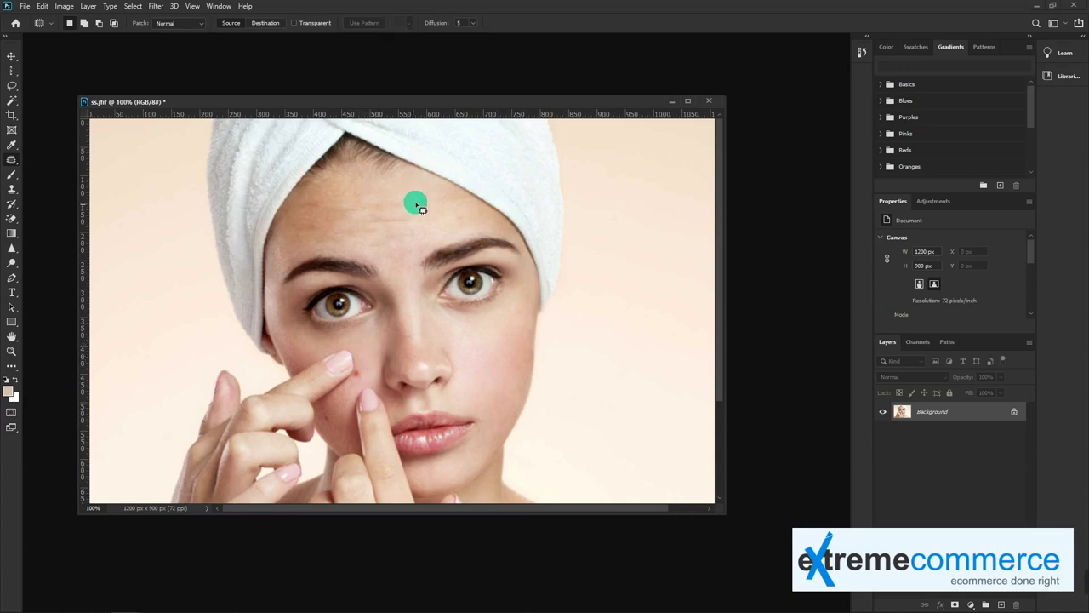
{"action": "left_click_drag", "start_coordinate": [416, 204], "coordinate": [383, 215]}
{"action": "left_click", "coordinate": [399, 228]}
{"action": "mouse_move", "coordinate": [366, 383]}
{"action": "left_mouse_down"}
{"action": "mouse_move", "coordinate": [394, 394]}
{"action": "mouse_move", "coordinate": [382, 414]}
{"action": "left_mouse_up"}
{"action": "key", "text": "ctrl+d"}
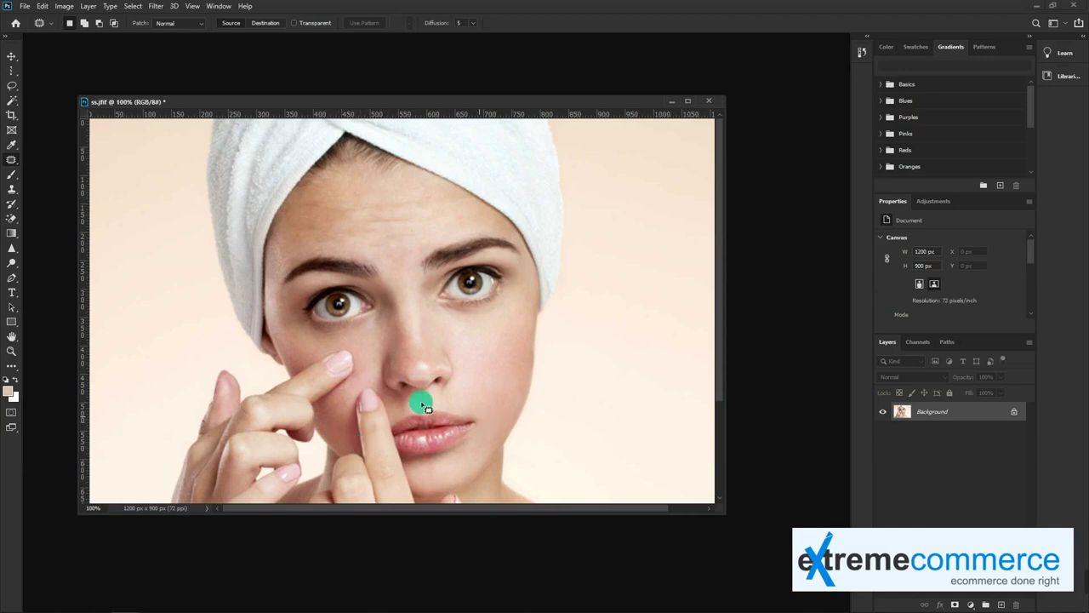
- Select Content-Aware Move, close the portrait, and open flying-geese-blue-sky_1600.jpg
{"action": "right_click", "coordinate": [12, 160]}
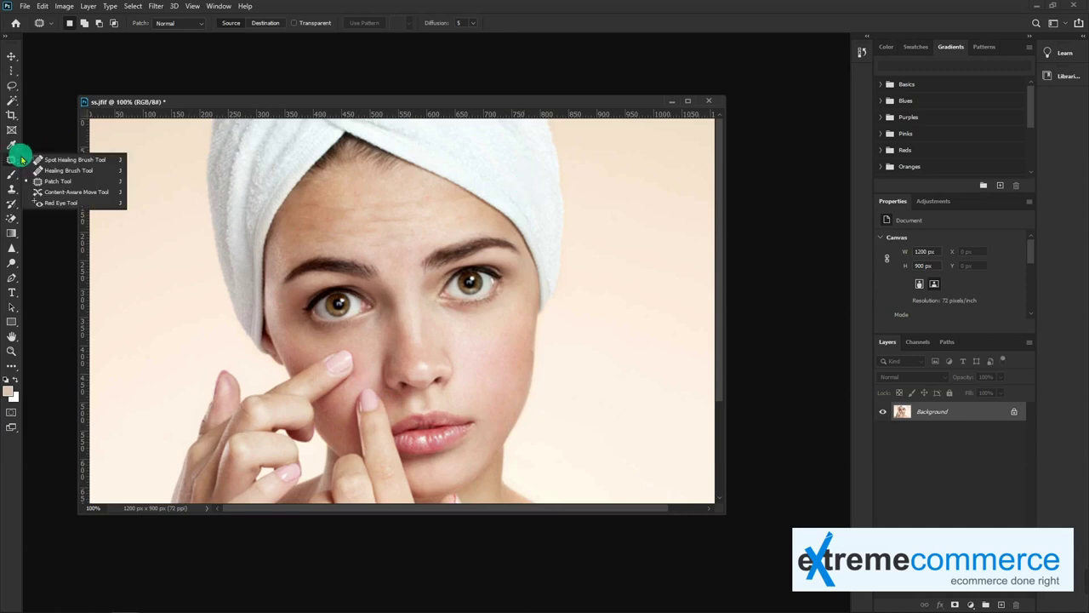
{"action": "left_click", "coordinate": [79, 192]}
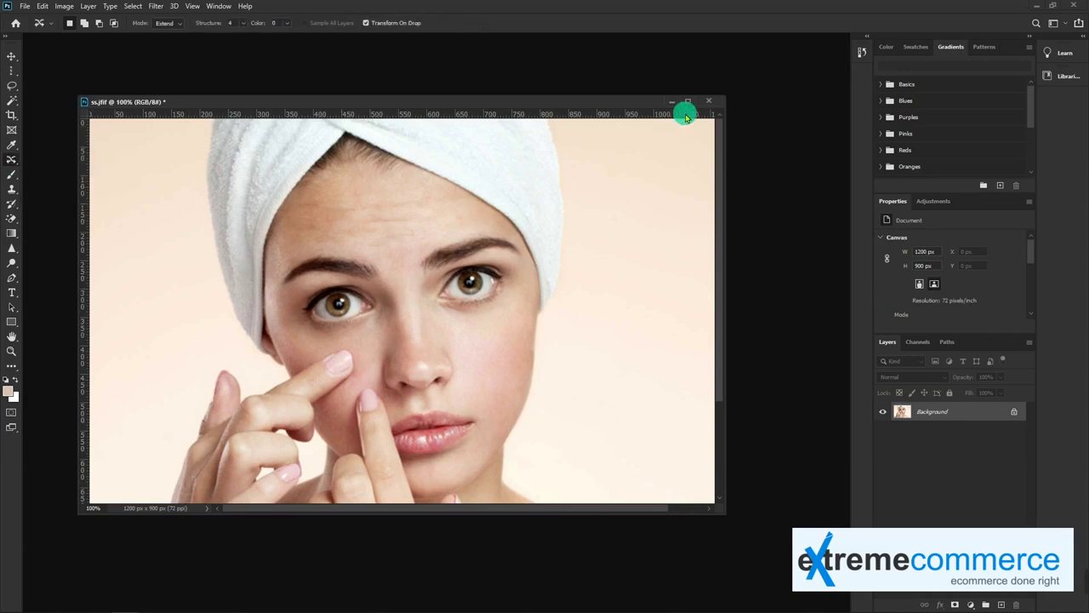
{"action": "left_click", "coordinate": [709, 101]}
{"action": "left_click", "coordinate": [530, 230]}
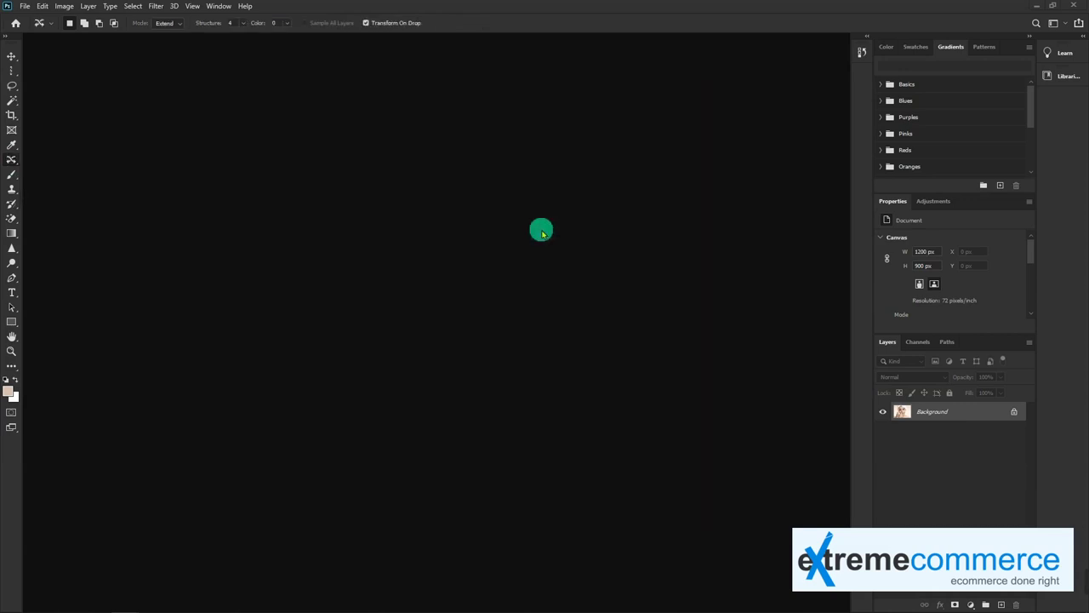
{"action": "left_click", "coordinate": [350, 178]}
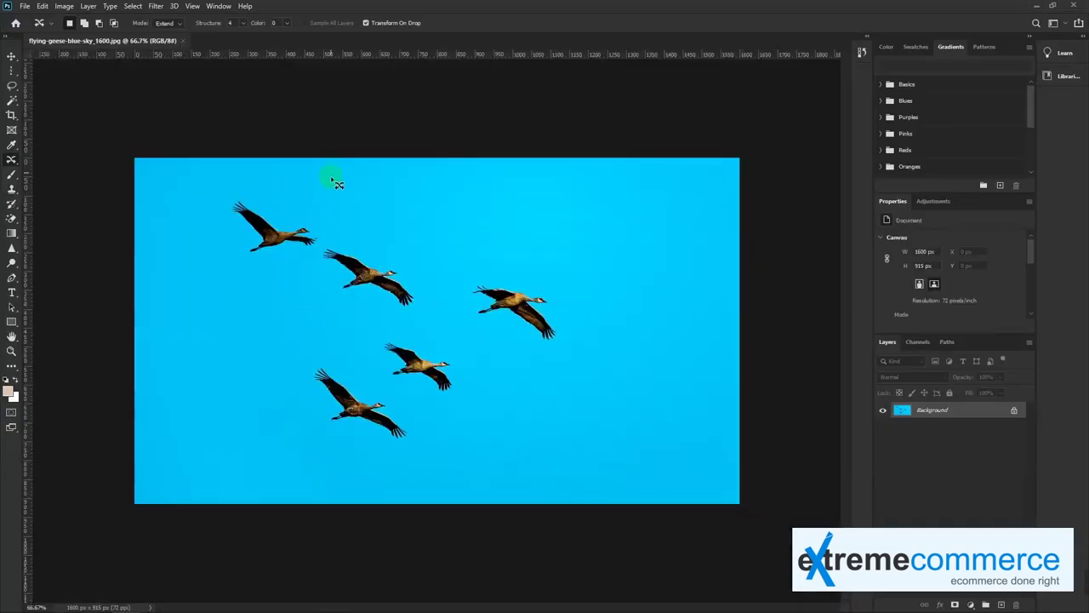
- Lasso the right-hand goose, trial-drag it up-left, then cancel the move
{"action": "left_click", "coordinate": [10, 158]}
{"action": "left_click_drag", "start_coordinate": [466, 318], "coordinate": [463, 315]}
{"action": "left_click_drag", "start_coordinate": [527, 313], "coordinate": [438, 220]}
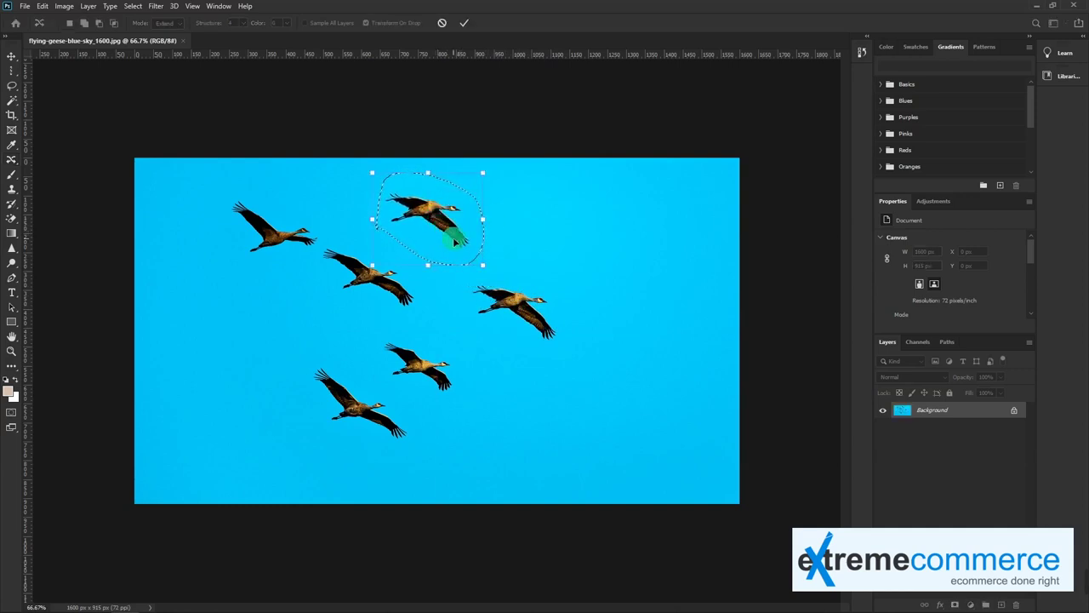
{"action": "key", "text": "Escape"}
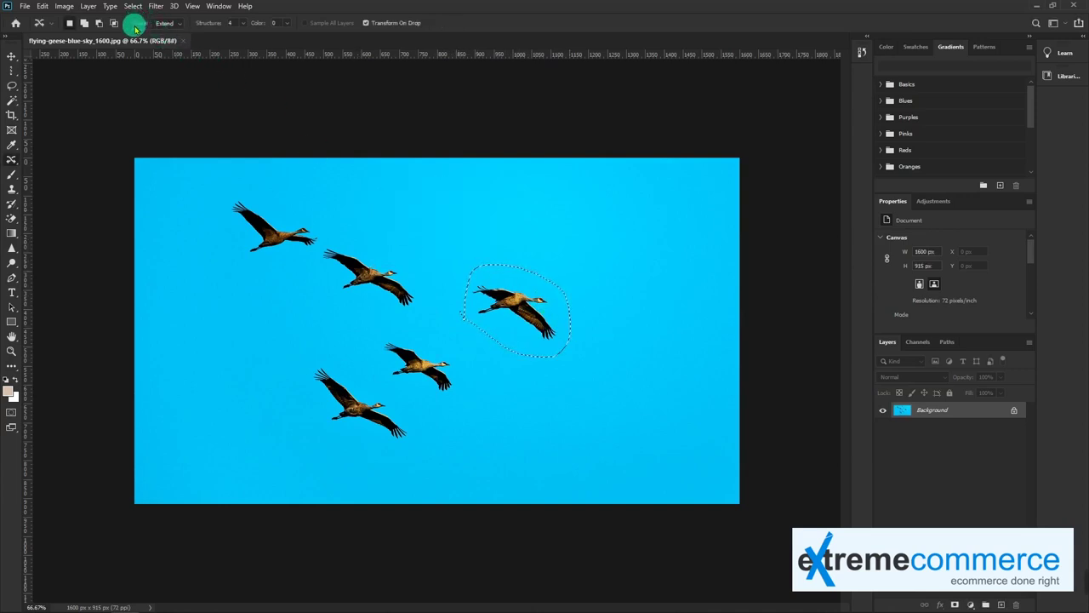
- Set the Content-Aware Move mode to Move with Add-to-selection
{"action": "left_click", "coordinate": [175, 25]}
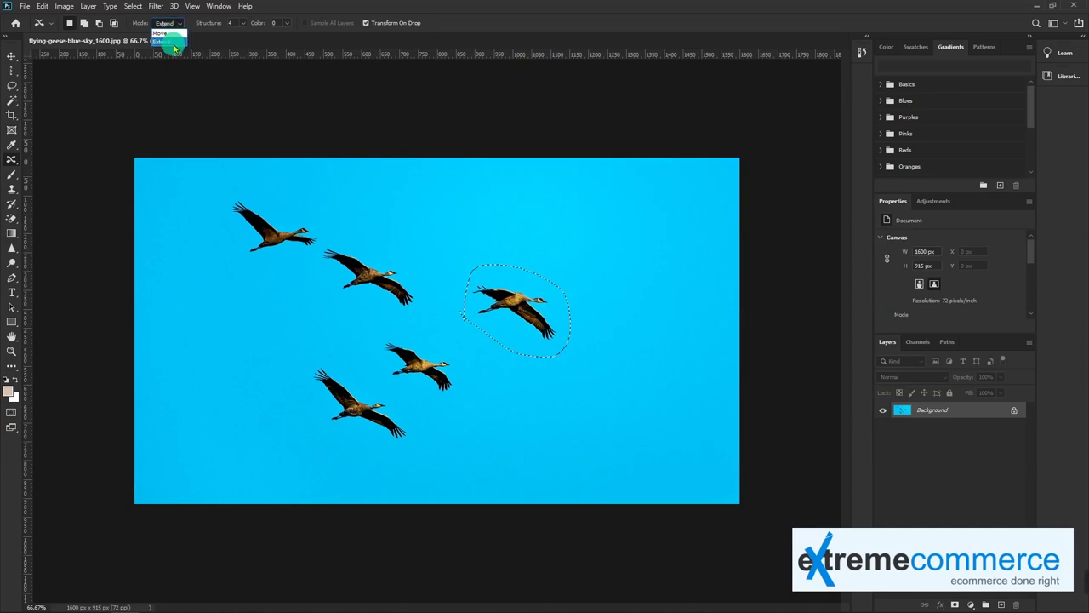
{"action": "left_click", "coordinate": [162, 32]}
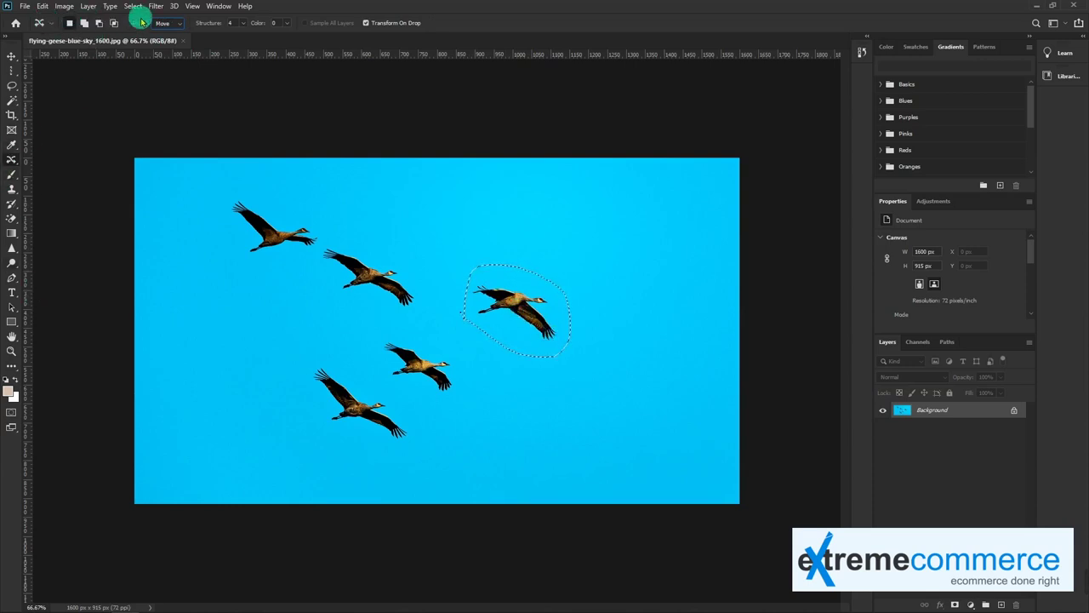
{"action": "left_click", "coordinate": [72, 24]}
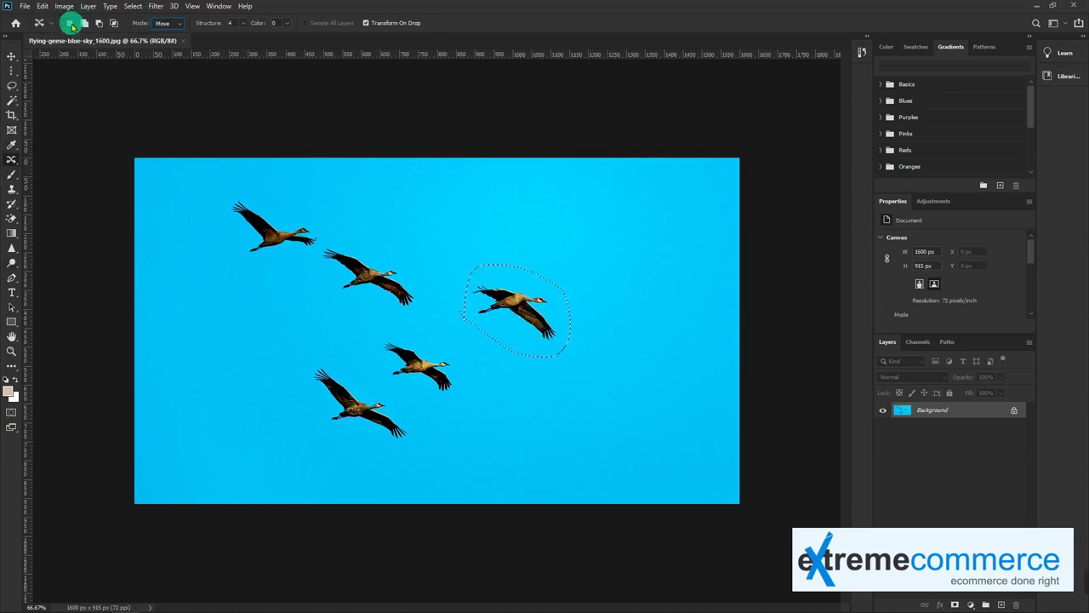
{"action": "left_click", "coordinate": [84, 24]}
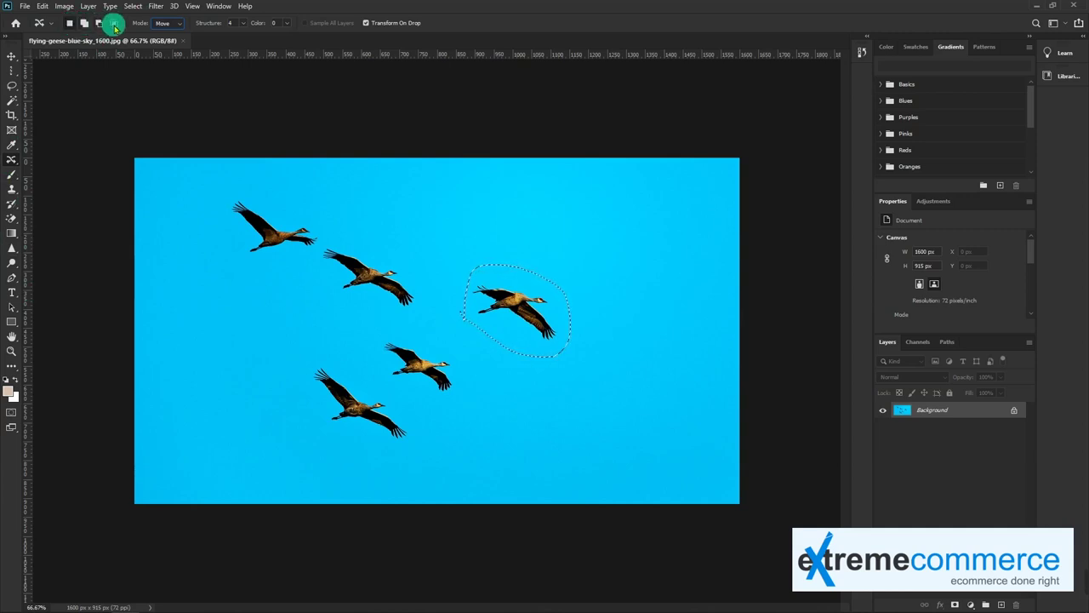
- Drag the right goose to the upper sky, rotate it level, resize and commit
{"action": "left_click_drag", "start_coordinate": [531, 315], "coordinate": [434, 228]}
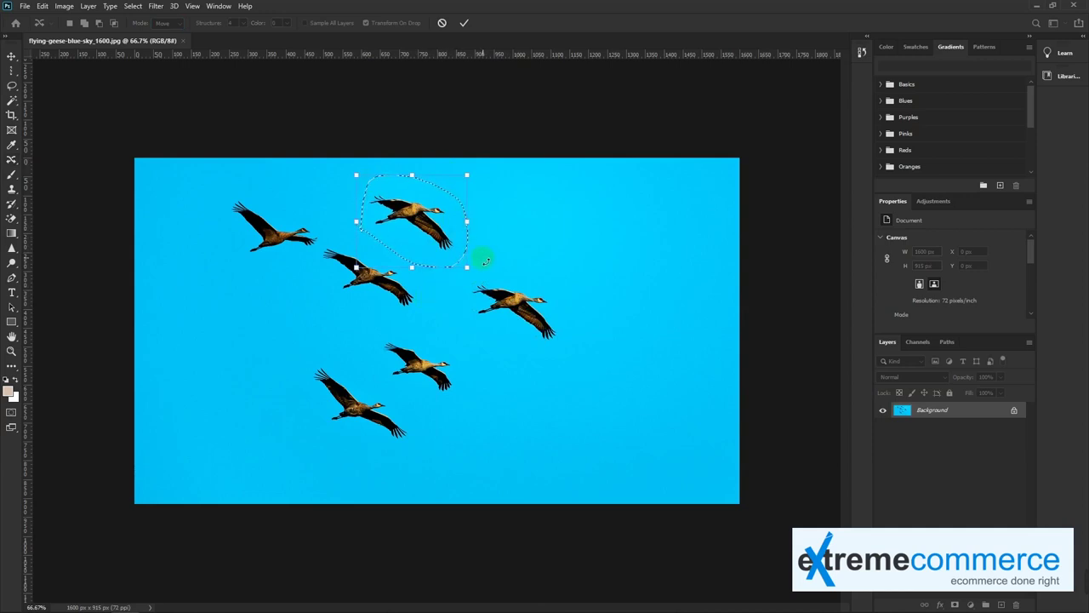
{"action": "left_click_drag", "start_coordinate": [482, 280], "coordinate": [458, 296]}
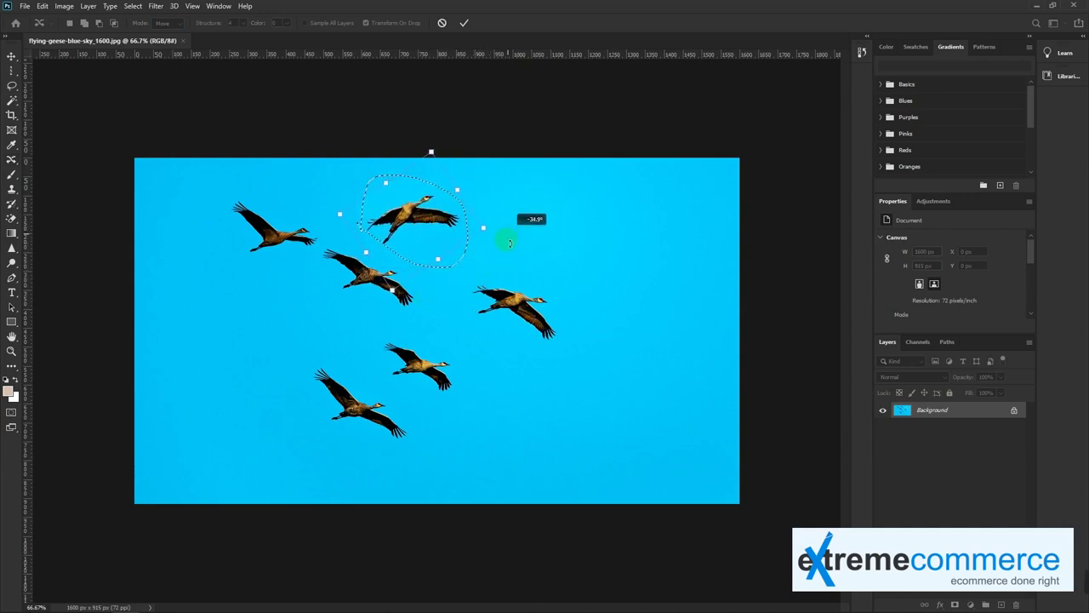
{"action": "left_click_drag", "start_coordinate": [458, 297], "coordinate": [515, 248]}
{"action": "left_click_drag", "start_coordinate": [379, 289], "coordinate": [393, 275]}
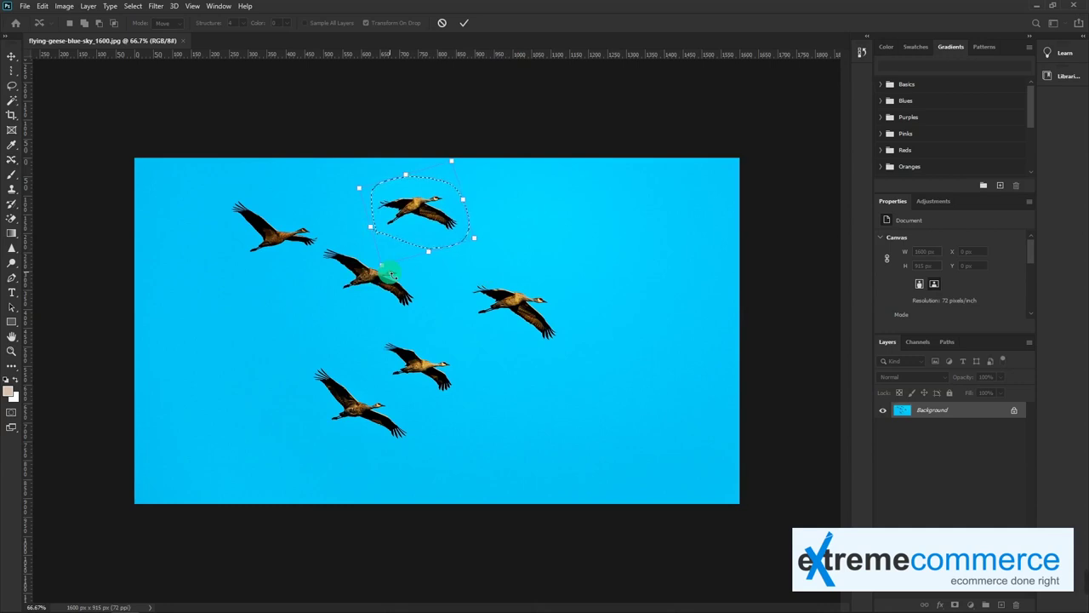
{"action": "key", "text": "Escape"}
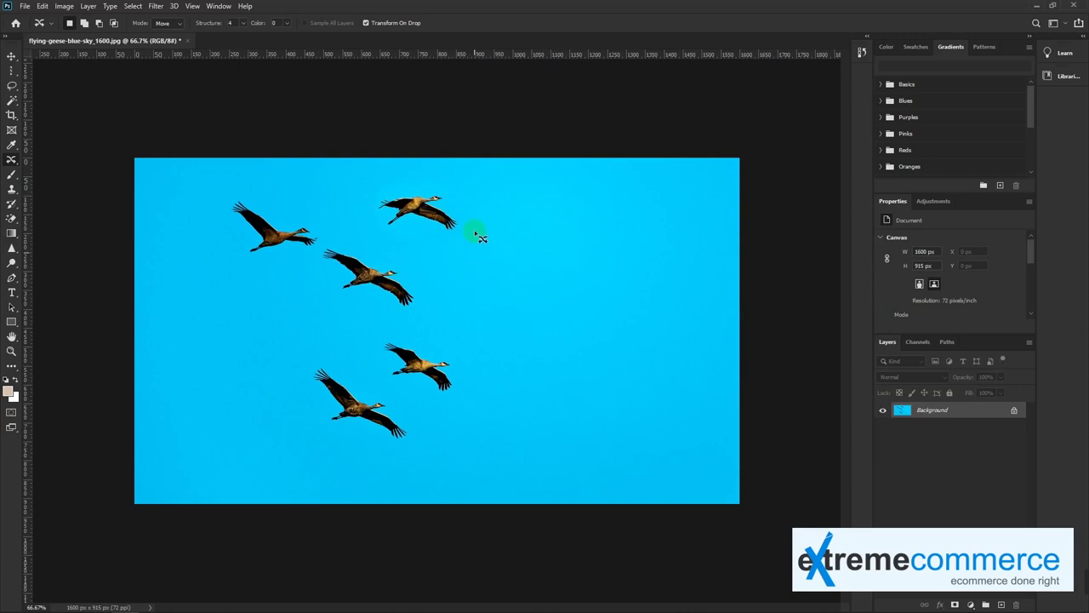
{"action": "key", "text": "v"}
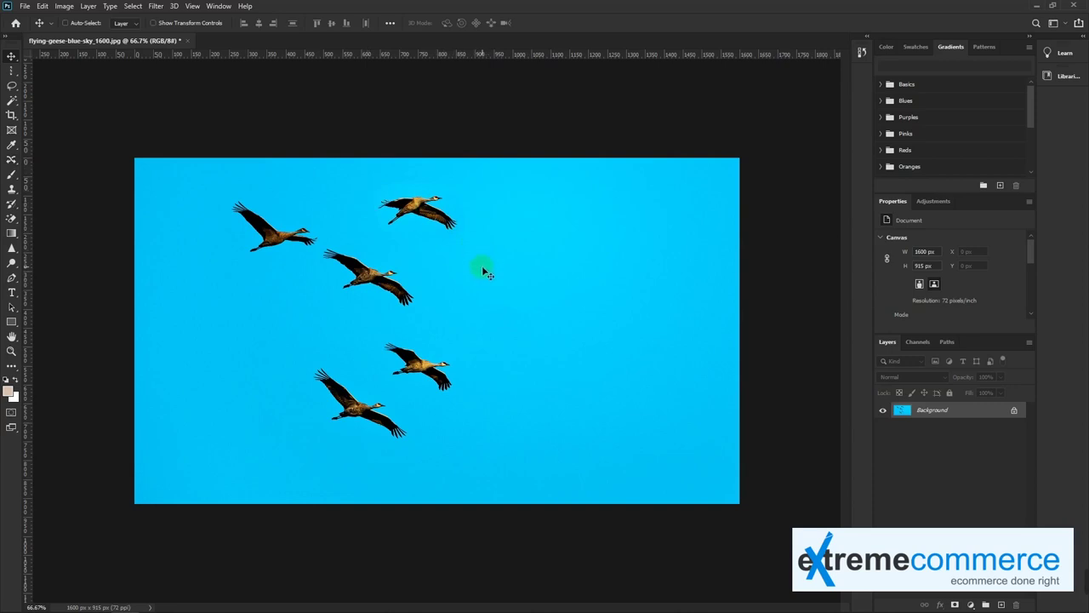
{"action": "right_click", "coordinate": [12, 71]}
{"action": "left_click", "coordinate": [76, 71]}
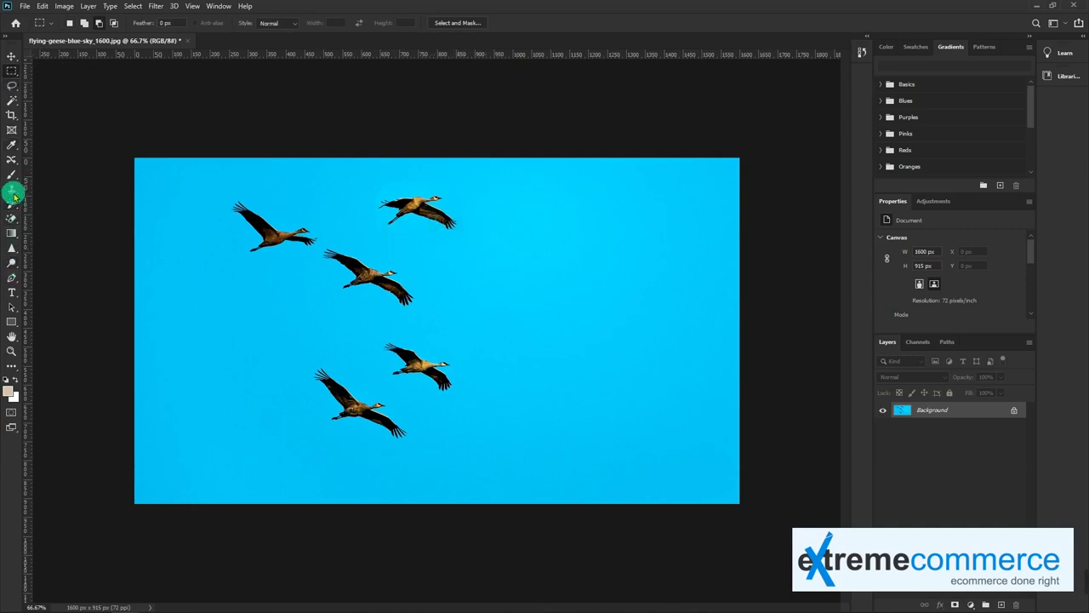
{"action": "left_click", "coordinate": [12, 160]}
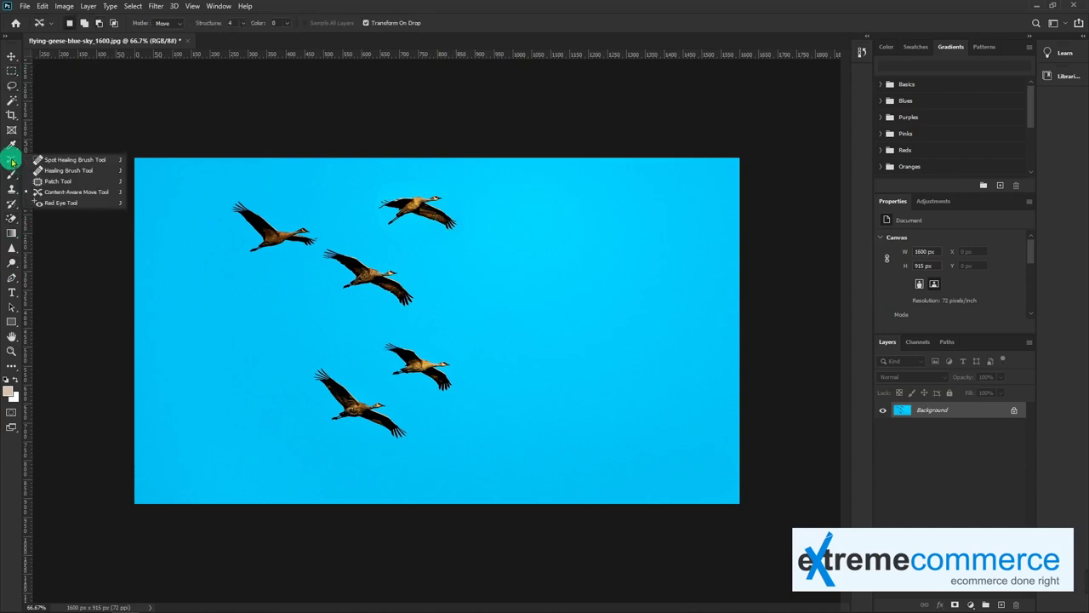
{"action": "left_click", "coordinate": [72, 191]}
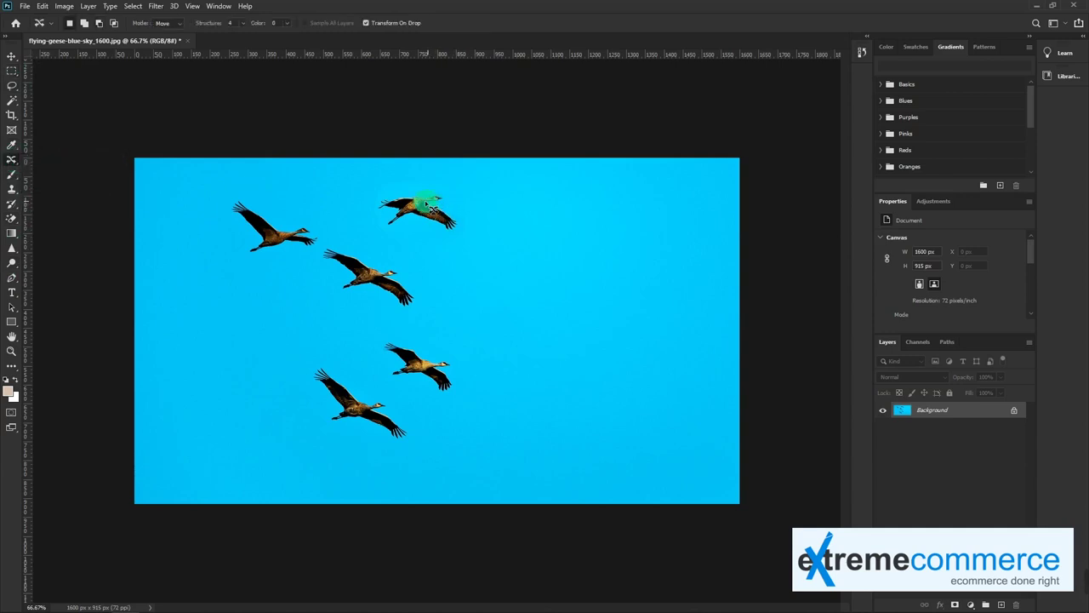
{"action": "left_click", "coordinate": [404, 243]}
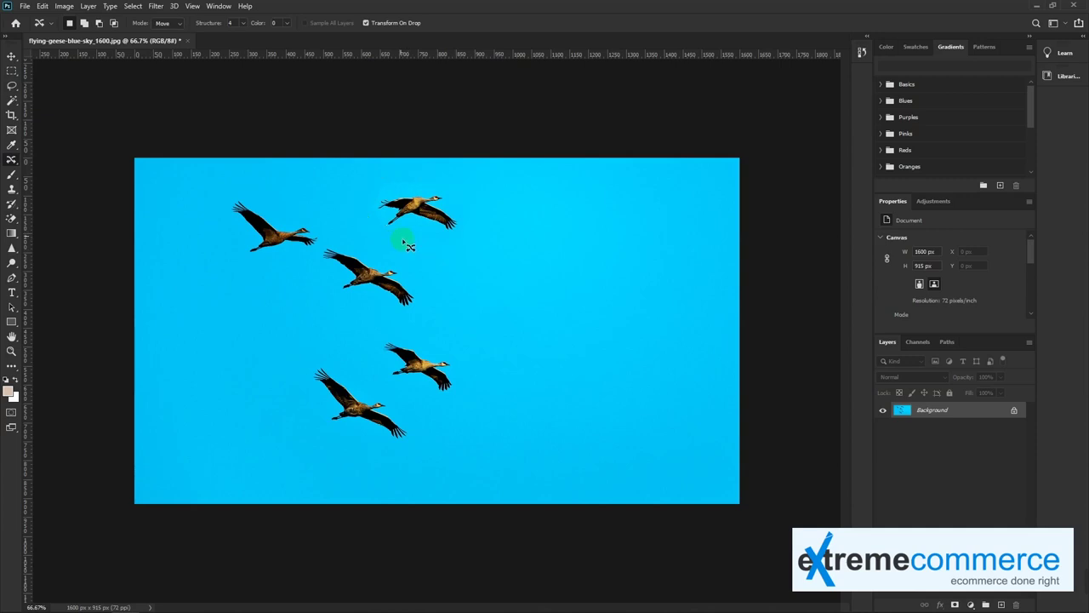
{"action": "left_click", "coordinate": [175, 23]}
{"action": "left_click", "coordinate": [167, 46]}
{"action": "mouse_move", "coordinate": [428, 219]}
{"action": "left_mouse_down"}
{"action": "mouse_move", "coordinate": [260, 319]}
{"action": "mouse_move", "coordinate": [217, 420]}
{"action": "mouse_move", "coordinate": [273, 345]}
{"action": "left_mouse_up"}
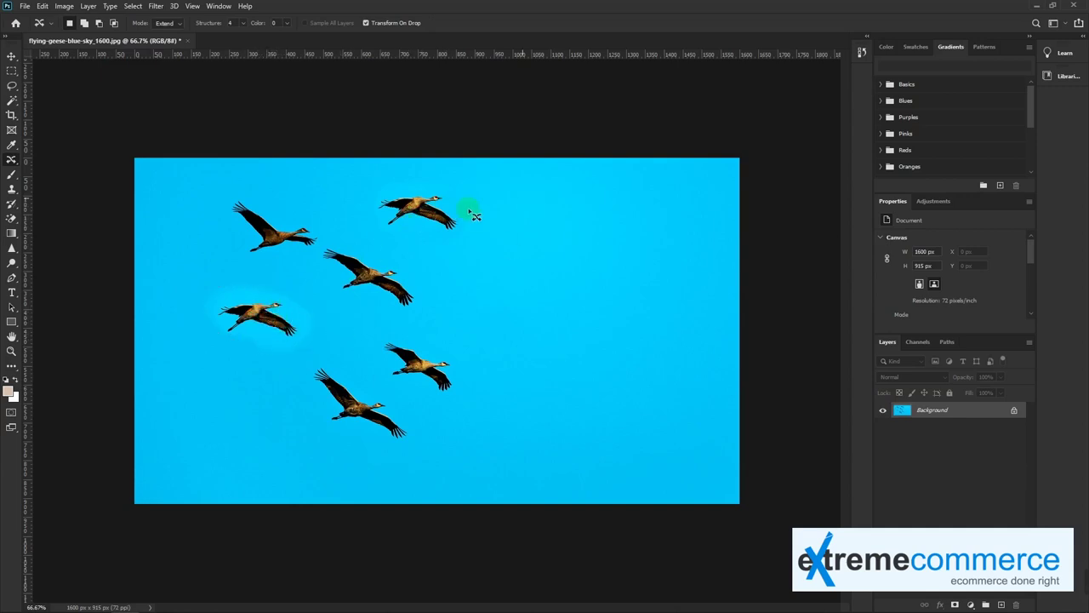
{"action": "left_click", "coordinate": [11, 159]}
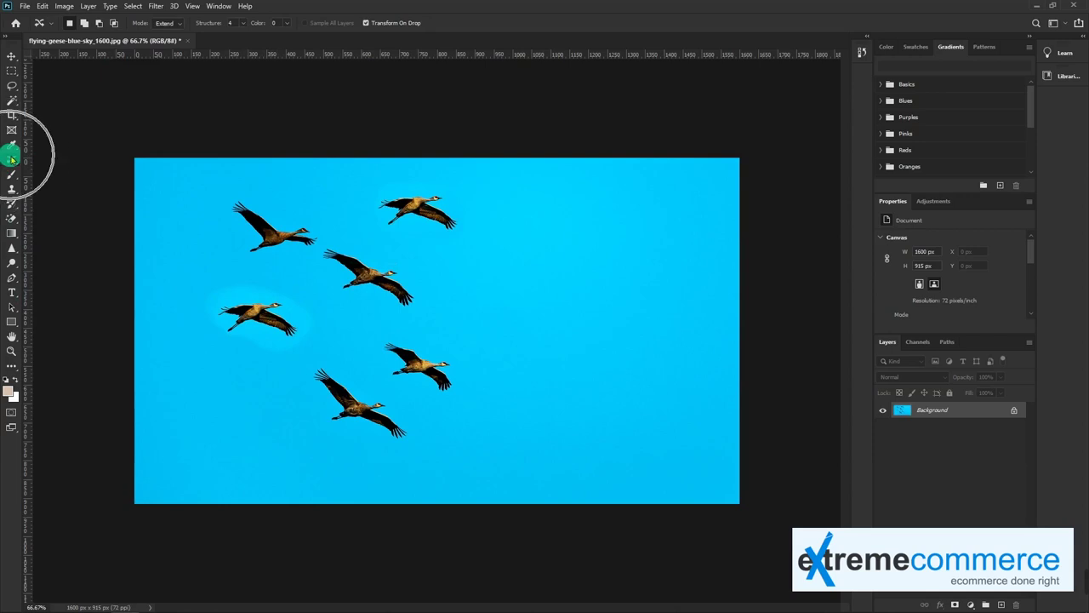
{"action": "left_click", "coordinate": [74, 159]}
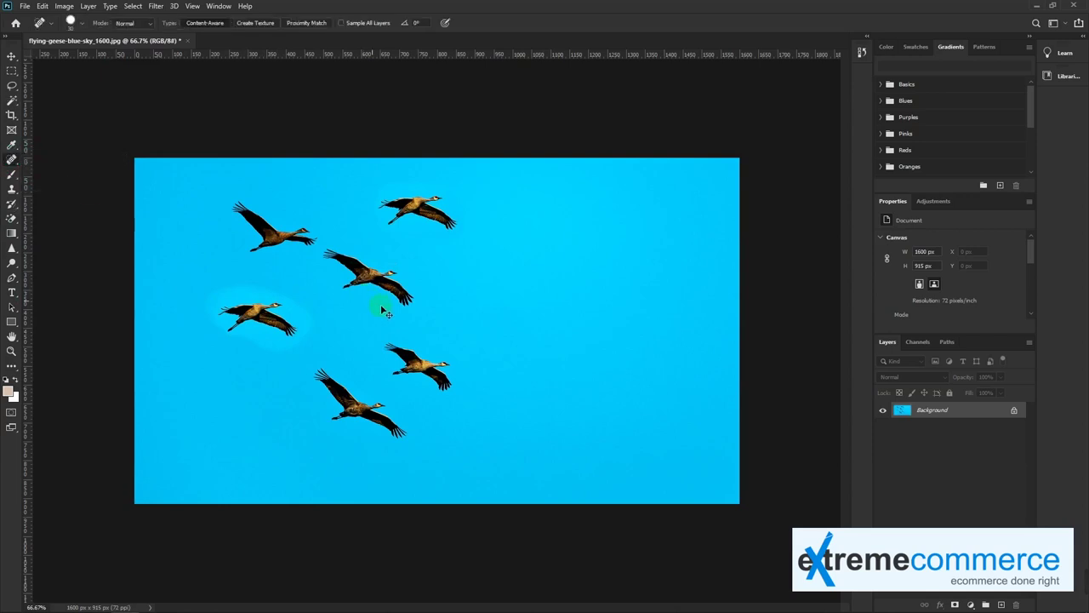
{"action": "key", "text": "ctrl+z"}
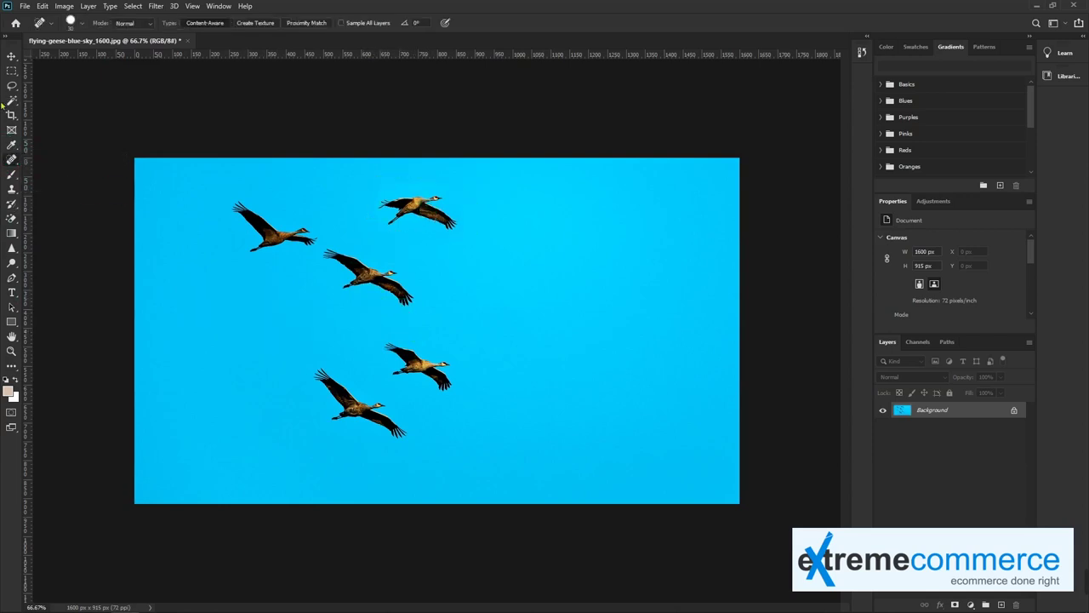
- Extend a copy of the top-left goose just below it
{"action": "left_click", "coordinate": [11, 161]}
{"action": "left_click_drag", "start_coordinate": [13, 161], "coordinate": [77, 186]}
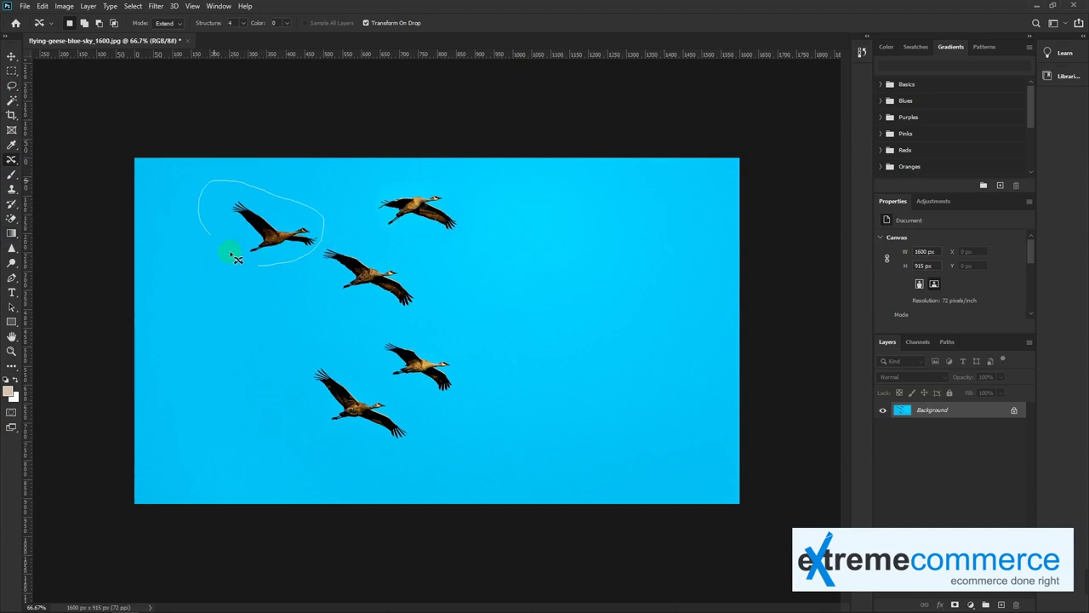
{"action": "left_click_drag", "start_coordinate": [272, 269], "coordinate": [252, 317]}
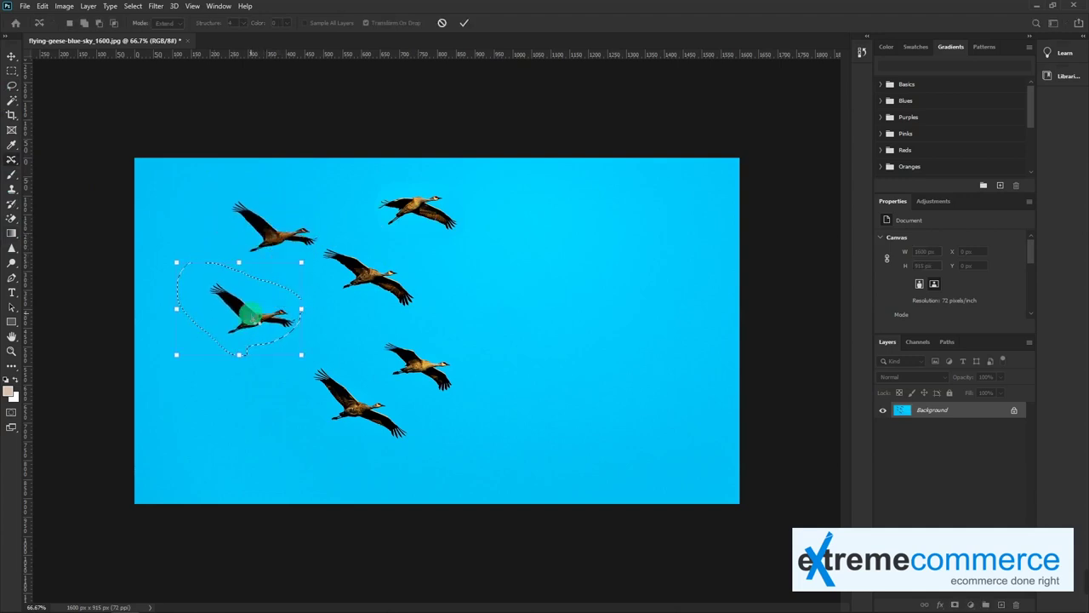
{"action": "left_click", "coordinate": [313, 341]}
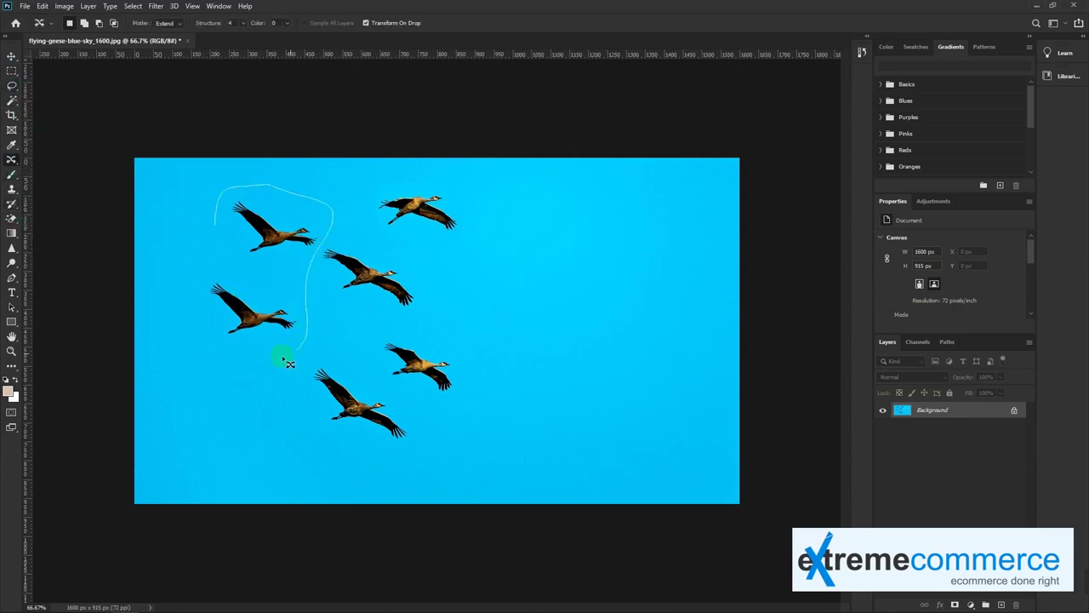
- Copy two left geese lower down, scaling the copies smaller
{"action": "mouse_move", "coordinate": [258, 257]}
{"action": "left_mouse_down"}
{"action": "mouse_move", "coordinate": [230, 327]}
{"action": "mouse_move", "coordinate": [227, 425]}
{"action": "mouse_move", "coordinate": [221, 393]}
{"action": "left_mouse_up"}
{"action": "left_click_drag", "start_coordinate": [299, 319], "coordinate": [244, 376]}
{"action": "left_click_drag", "start_coordinate": [199, 430], "coordinate": [239, 414]}
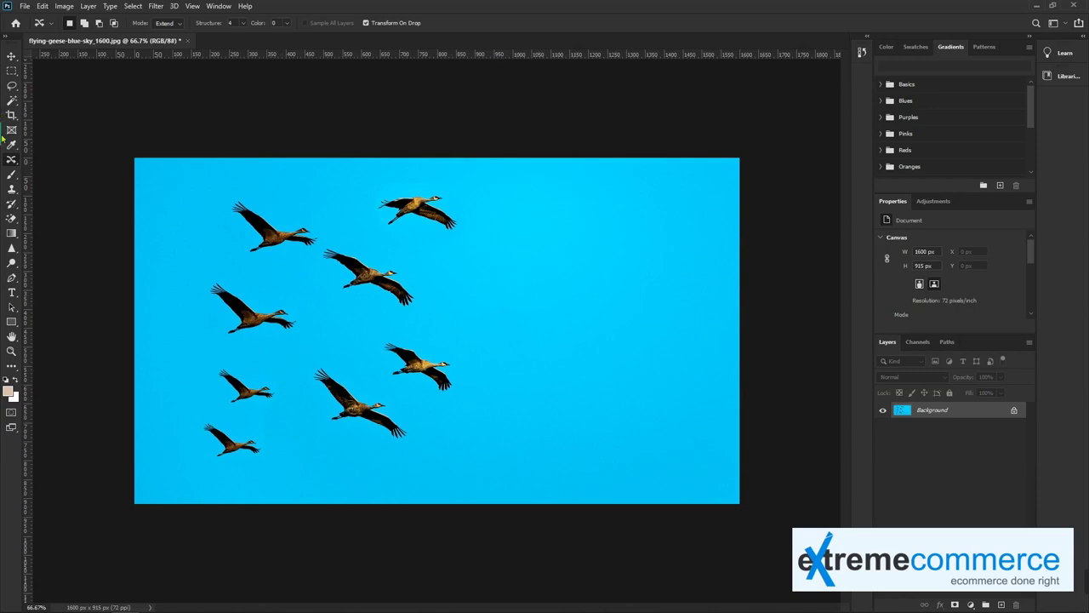
{"action": "left_click_drag", "start_coordinate": [18, 160], "coordinate": [91, 195]}
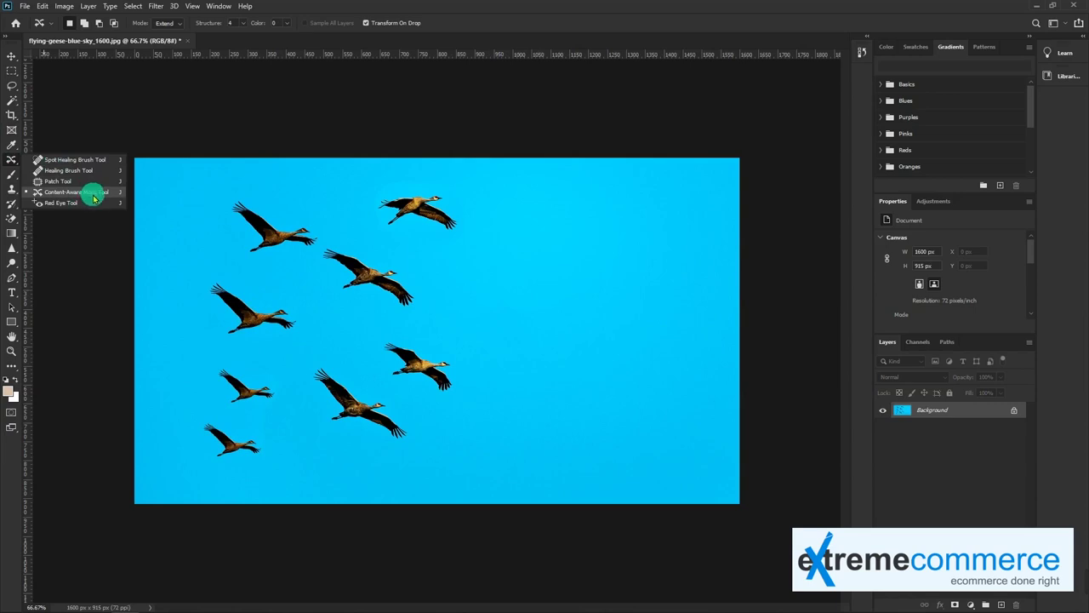
- Float the geese document, cycle screen modes, reselect Content-Aware Move and close the photo
{"action": "left_click_drag", "start_coordinate": [94, 196], "coordinate": [91, 202]}
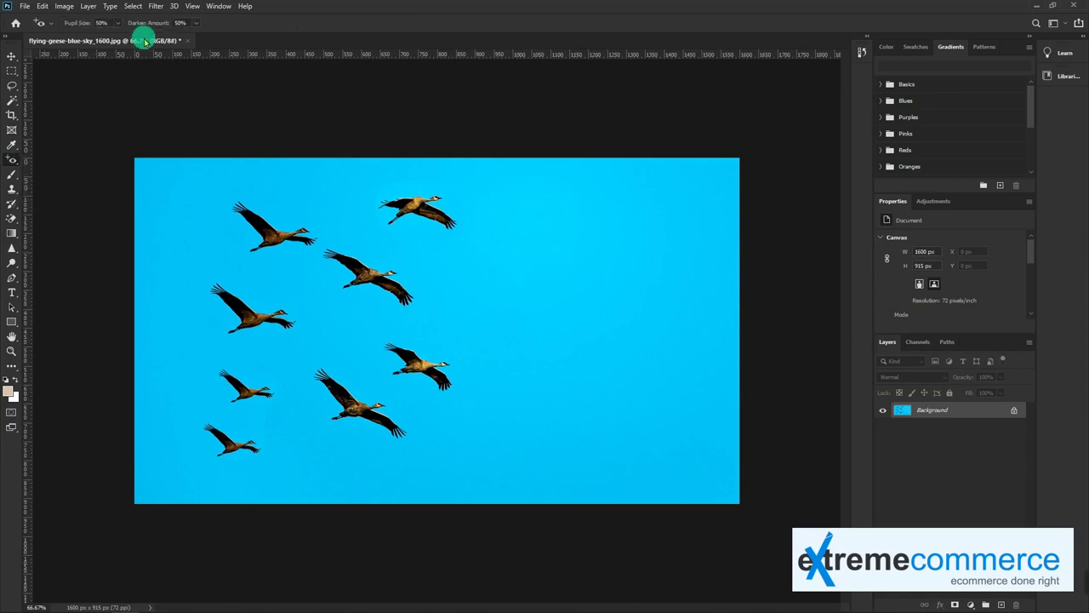
{"action": "left_click_drag", "start_coordinate": [144, 41], "coordinate": [212, 63]}
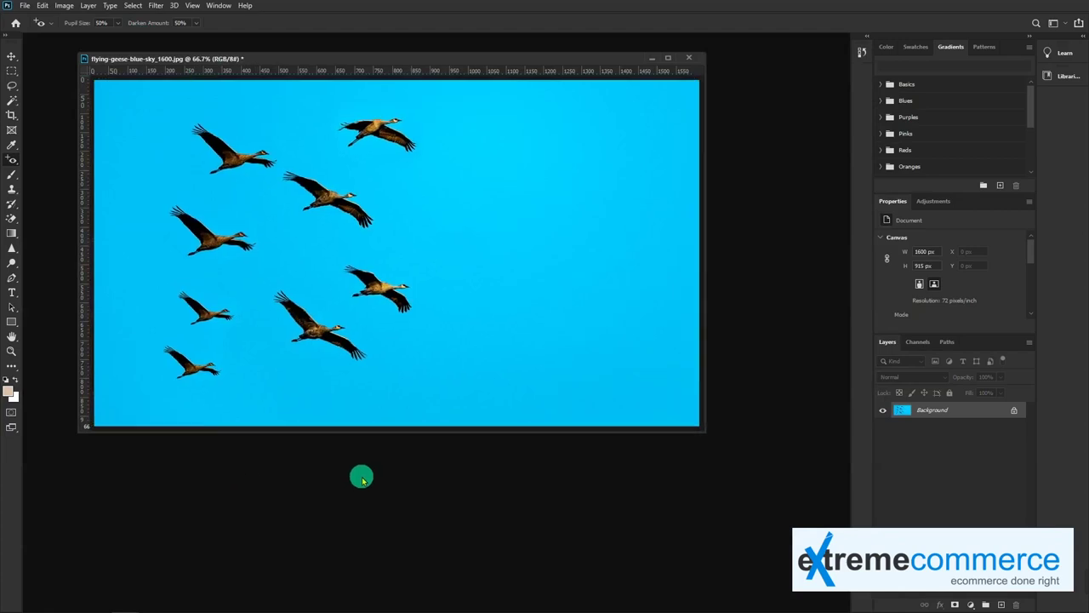
{"action": "key", "text": "f"}
{"action": "key", "text": "f"}
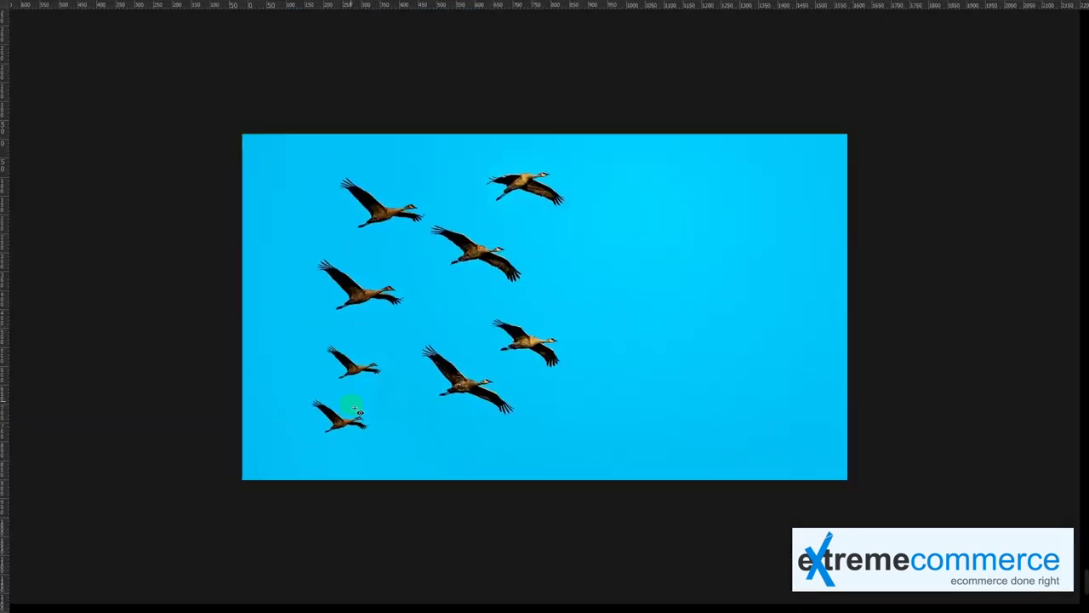
{"action": "key", "text": "f"}
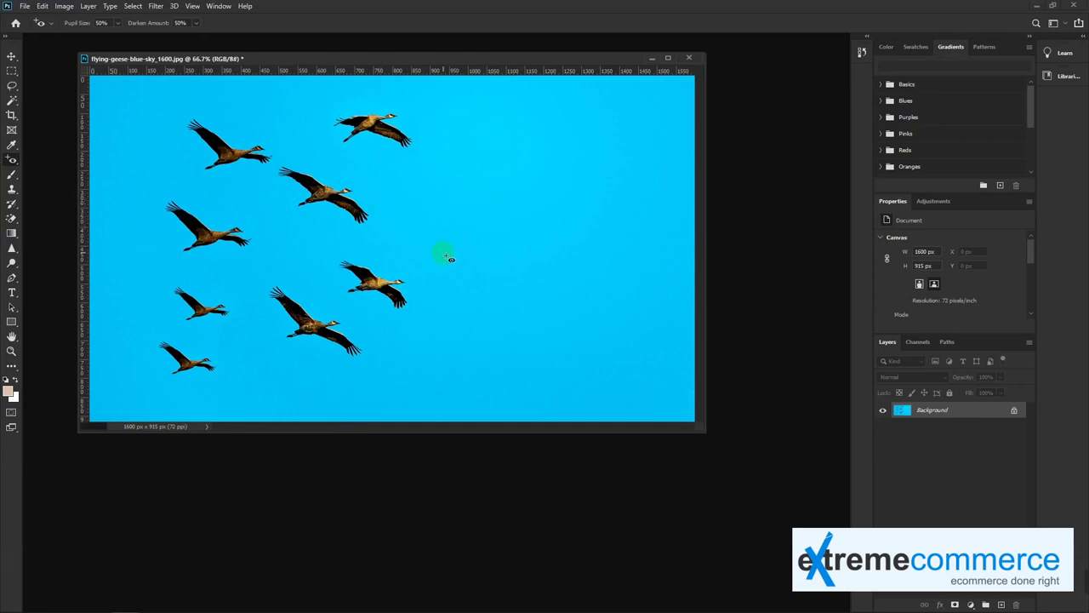
{"action": "right_click", "coordinate": [11, 159]}
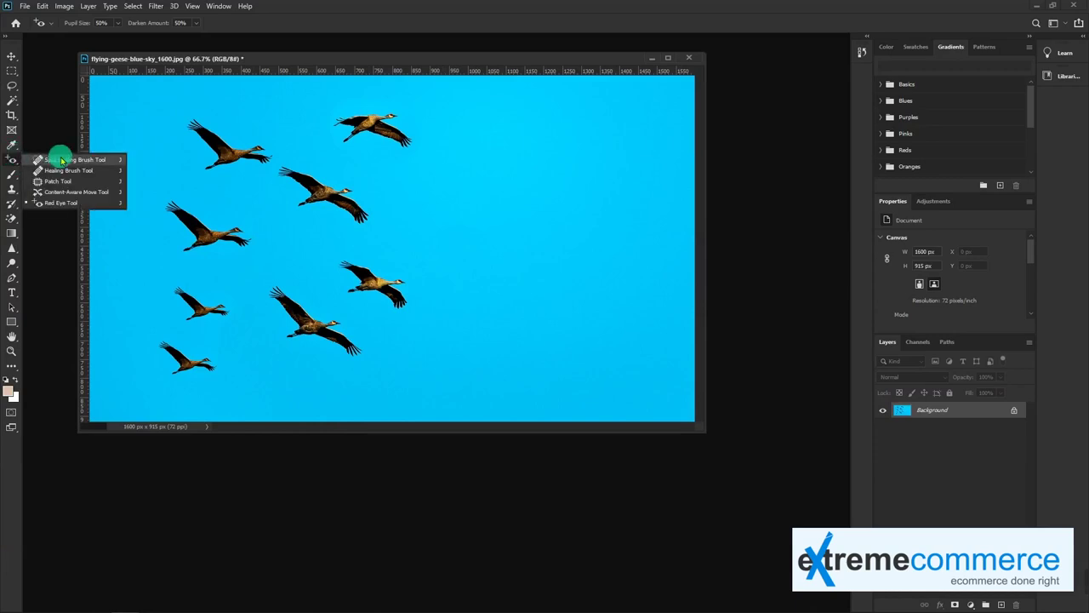
{"action": "left_click", "coordinate": [96, 192]}
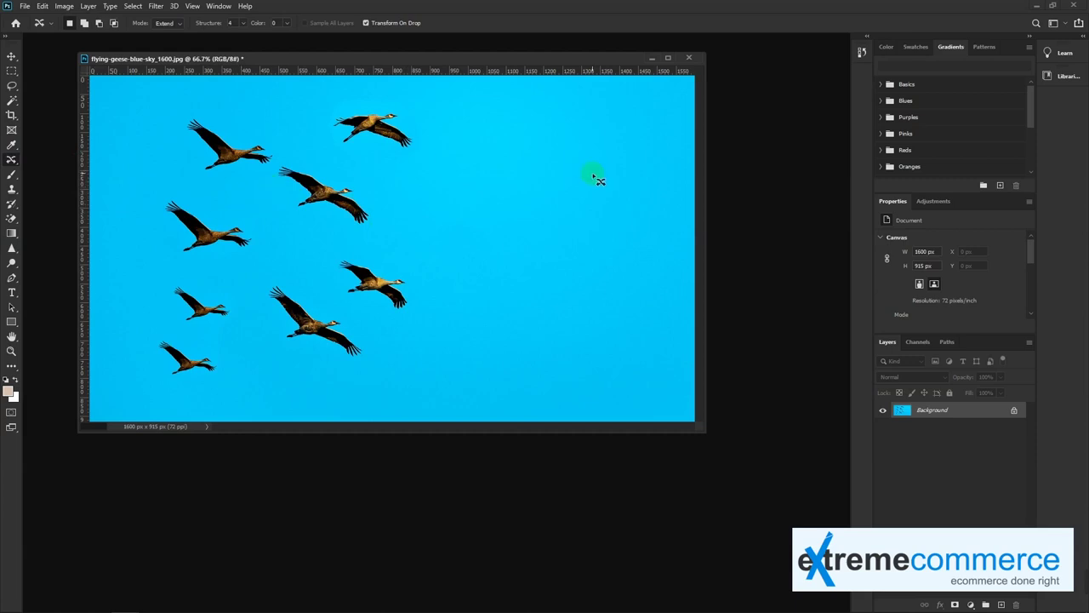
{"action": "left_click", "coordinate": [685, 60]}
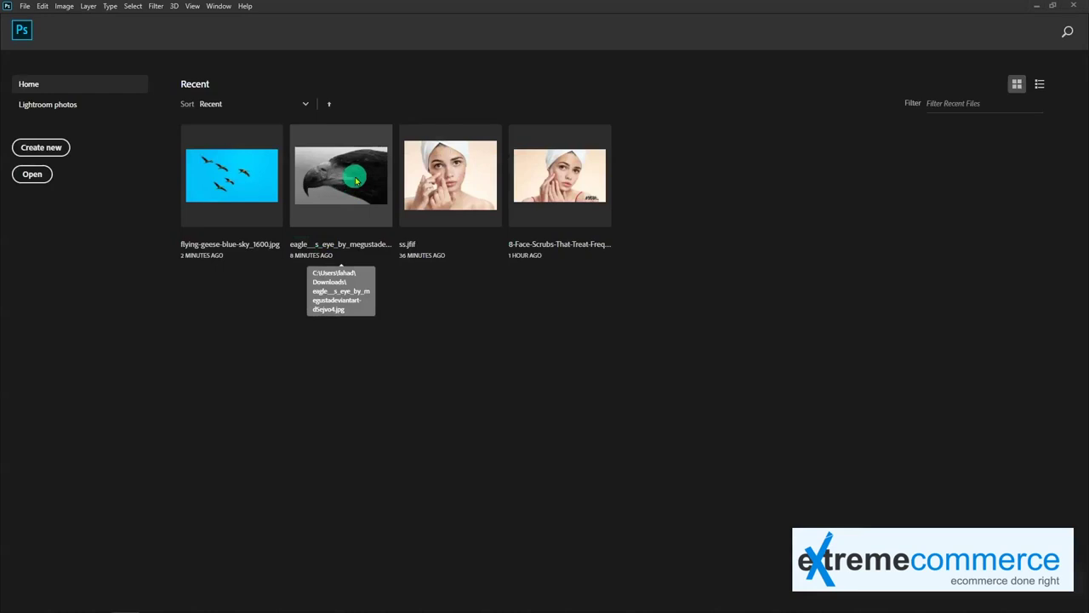
- Open the 1280 × 800 eagle close-up from Recent as a floating document, then select the Brush tool
{"action": "left_click", "coordinate": [358, 195]}
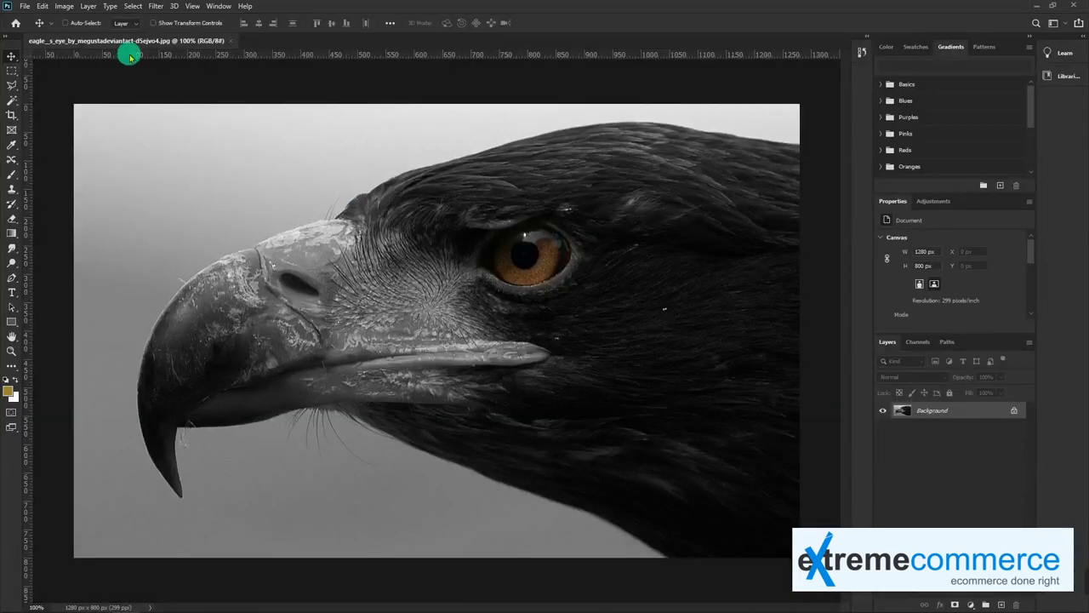
{"action": "left_click_drag", "start_coordinate": [146, 56], "coordinate": [149, 70]}
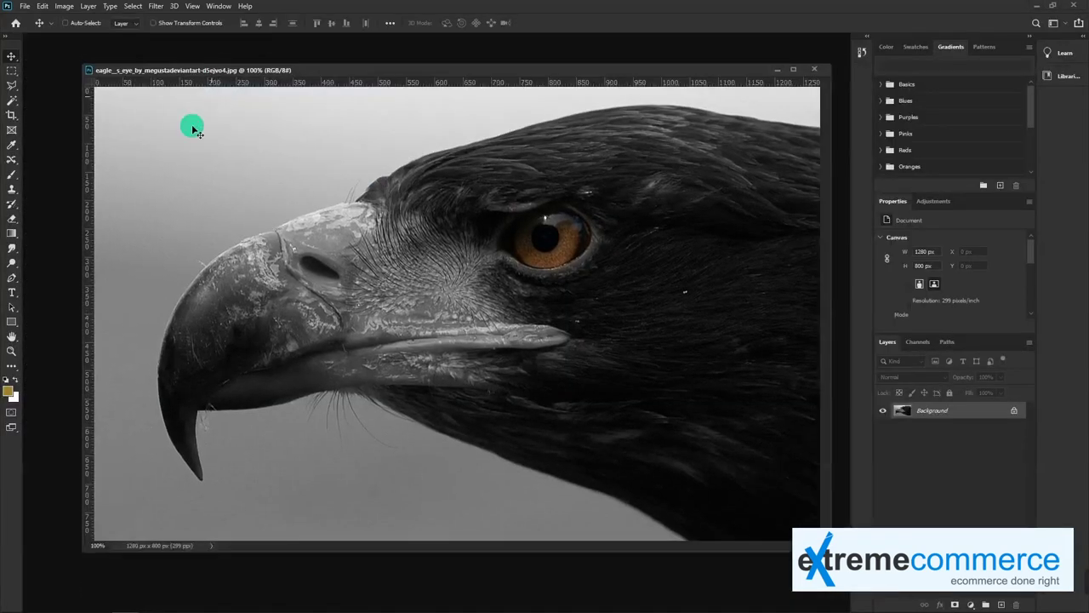
{"action": "left_click", "coordinate": [10, 177]}
{"action": "right_click", "coordinate": [10, 177]}
{"action": "left_click", "coordinate": [46, 146]}
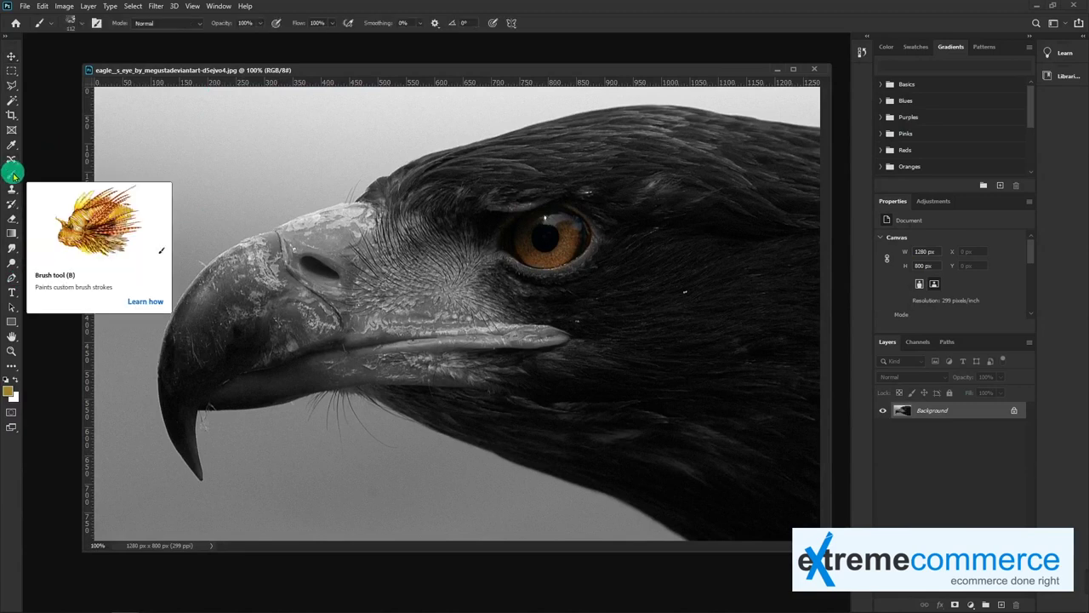
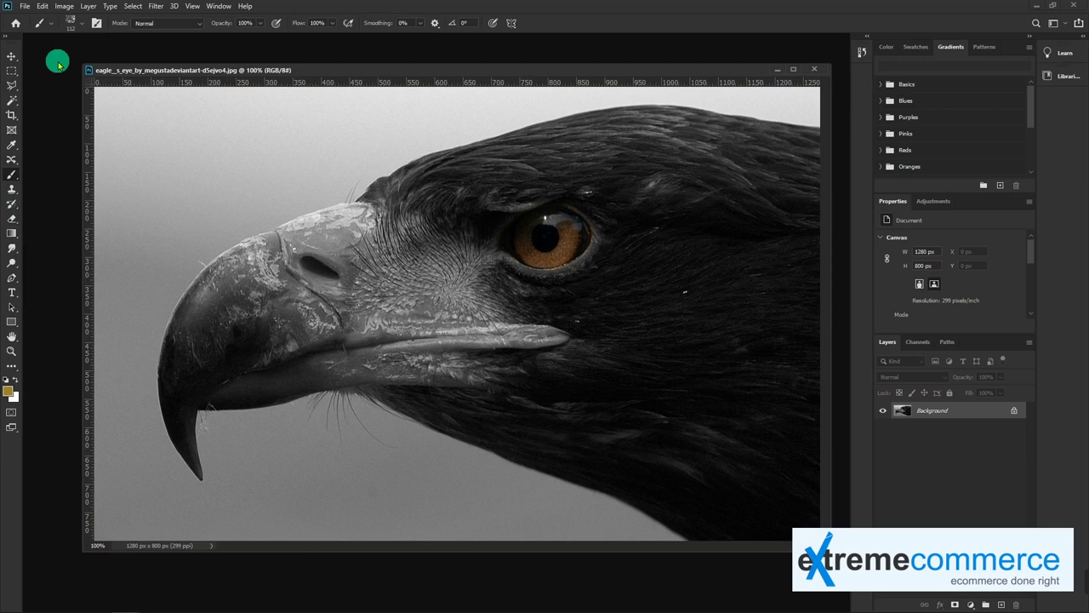
- Stamp a 105 px, 100% hardness Hard Round gold dot on the background above the beak
{"action": "left_click", "coordinate": [86, 28]}
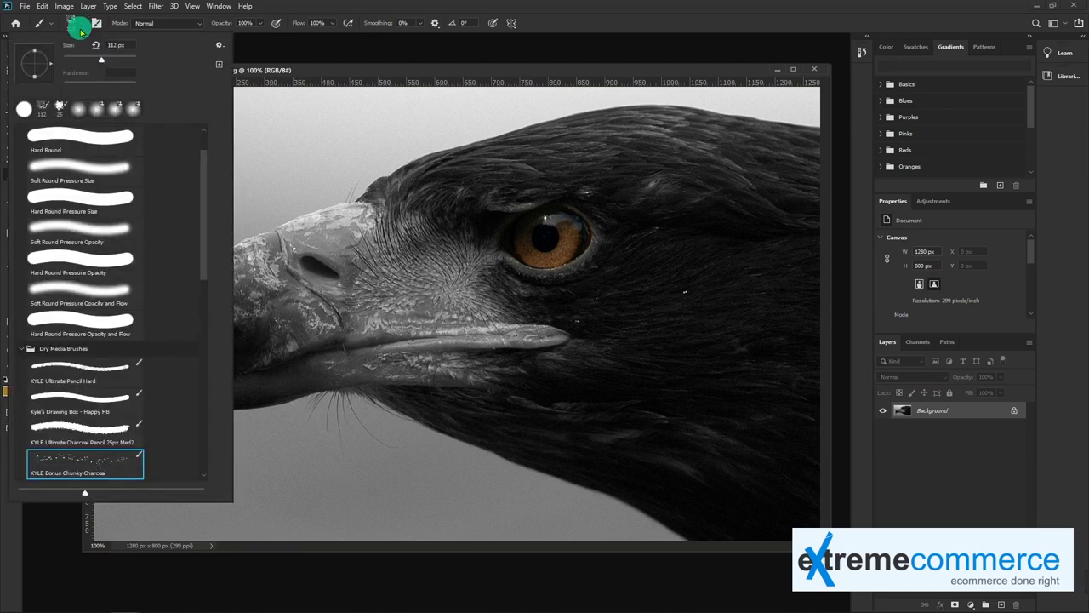
{"action": "left_click", "coordinate": [132, 141]}
{"action": "left_click_drag", "start_coordinate": [129, 61], "coordinate": [128, 61]}
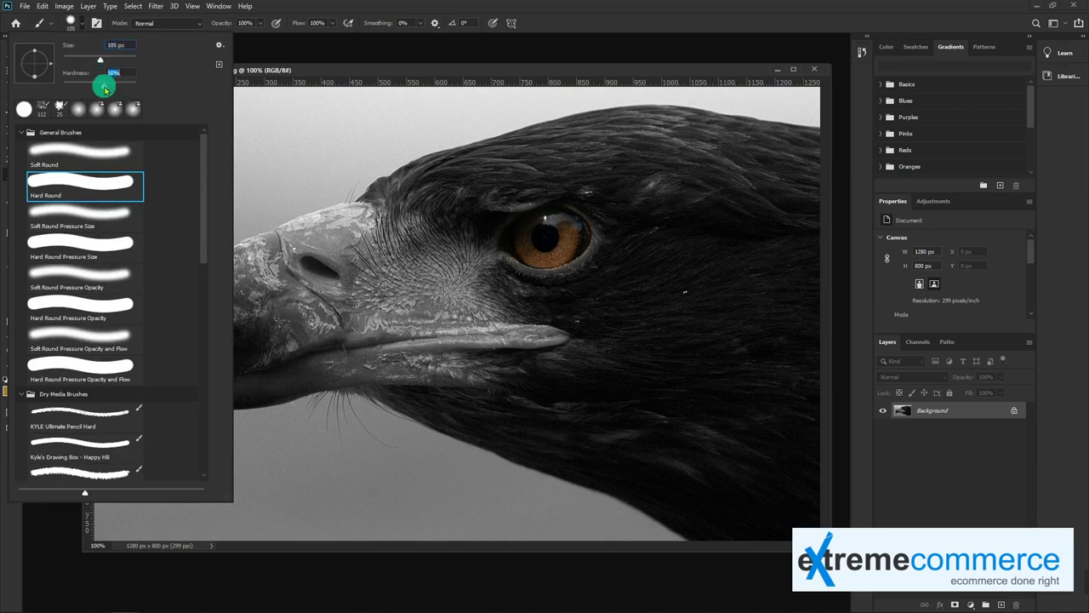
{"action": "left_click_drag", "start_coordinate": [127, 87], "coordinate": [141, 92]}
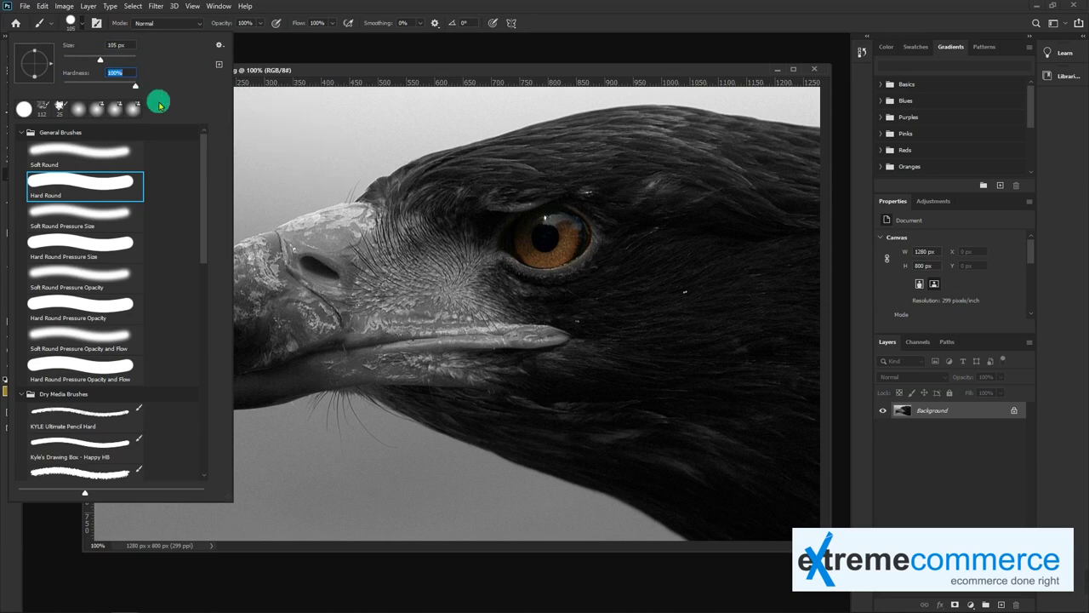
{"action": "left_click", "coordinate": [313, 128]}
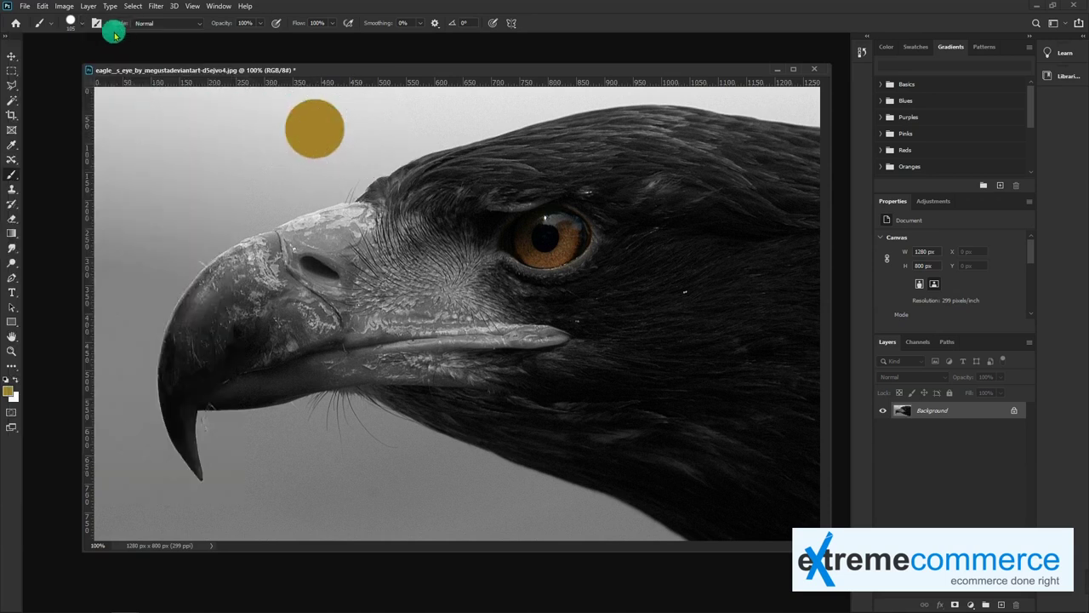
{"action": "left_click", "coordinate": [77, 23]}
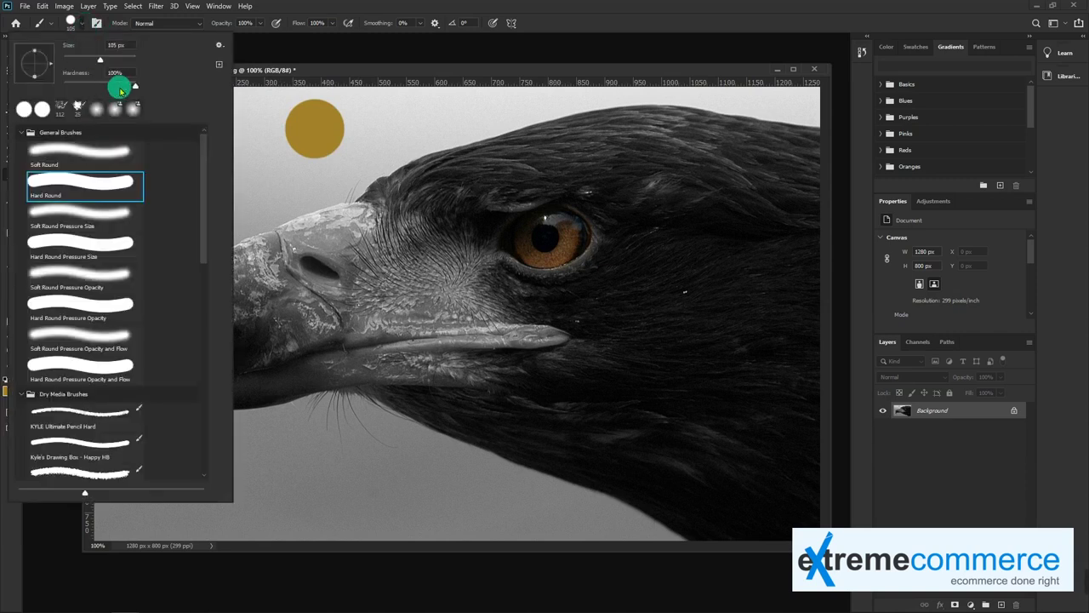
- Add a soft gold dot below the first, then undo the trial gold strokes
{"action": "left_click", "coordinate": [263, 182]}
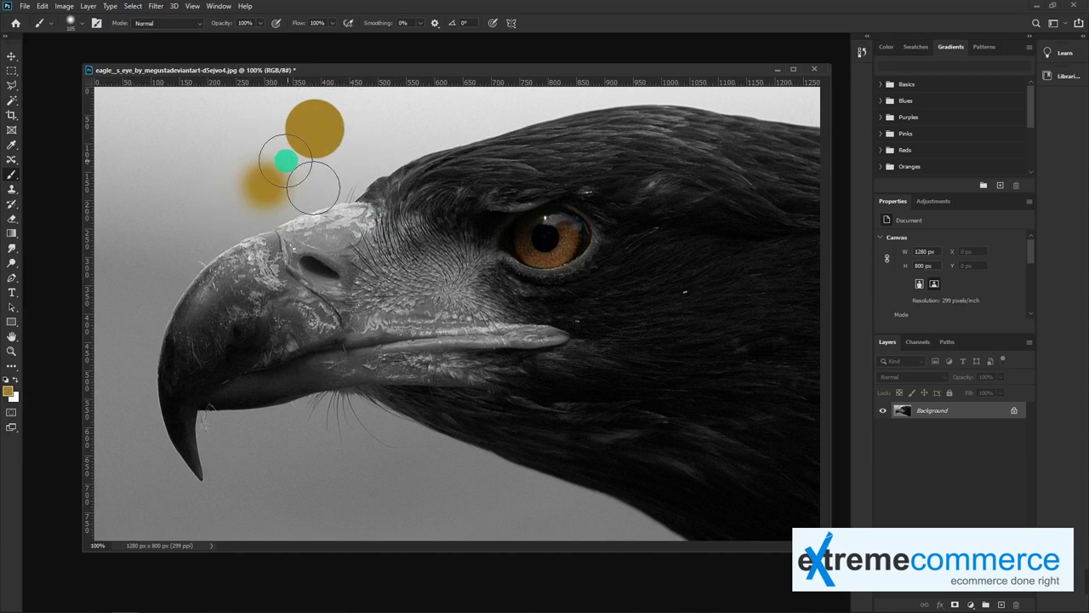
{"action": "left_click", "coordinate": [77, 23]}
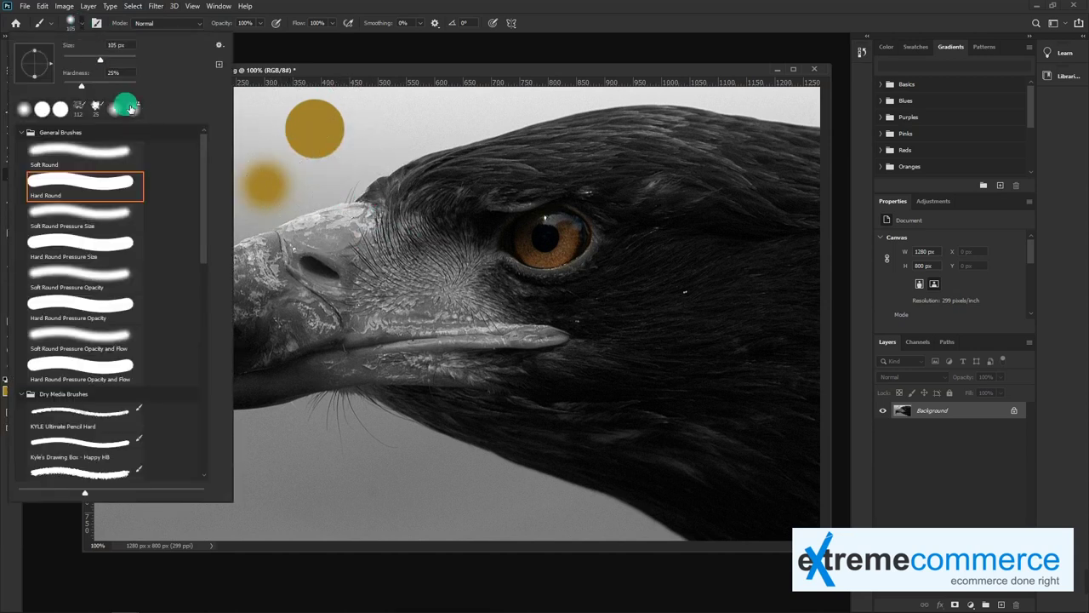
{"action": "mouse_move", "coordinate": [82, 85]}
{"action": "left_mouse_down"}
{"action": "mouse_move", "coordinate": [104, 86]}
{"action": "mouse_move", "coordinate": [96, 58]}
{"action": "left_mouse_up"}
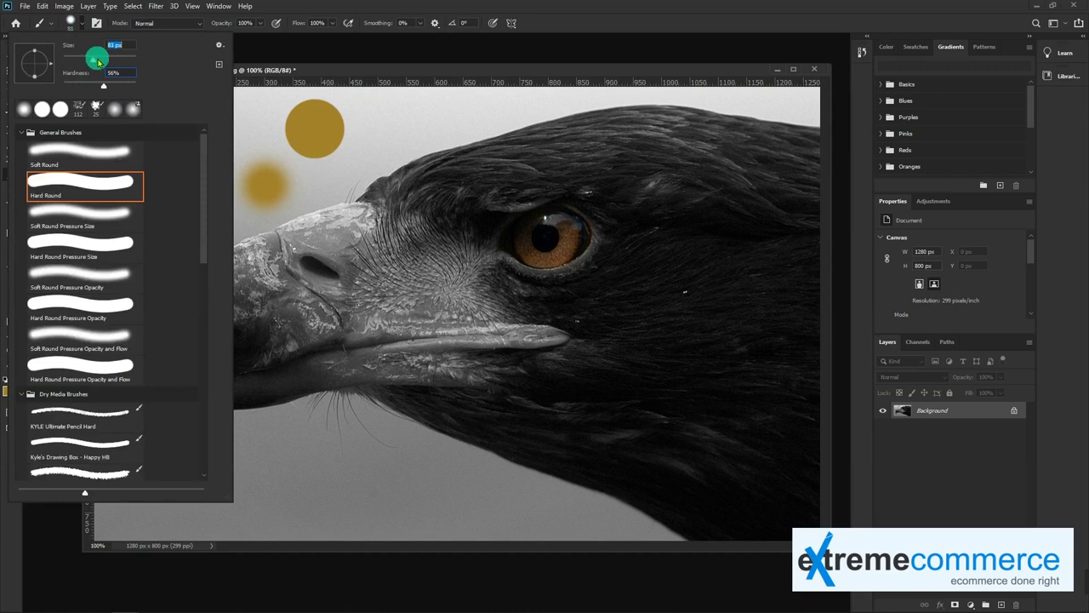
{"action": "left_click", "coordinate": [290, 160]}
{"action": "mouse_move", "coordinate": [292, 165]}
{"action": "left_mouse_down"}
{"action": "mouse_move", "coordinate": [394, 168]}
{"action": "mouse_move", "coordinate": [270, 168]}
{"action": "mouse_move", "coordinate": [481, 159]}
{"action": "left_mouse_up"}
{"action": "mouse_move", "coordinate": [500, 156]}
{"action": "left_mouse_down"}
{"action": "mouse_move", "coordinate": [666, 128]}
{"action": "mouse_move", "coordinate": [800, 224]}
{"action": "mouse_move", "coordinate": [707, 403]}
{"action": "mouse_move", "coordinate": [384, 433]}
{"action": "mouse_move", "coordinate": [573, 440]}
{"action": "mouse_move", "coordinate": [582, 492]}
{"action": "mouse_move", "coordinate": [751, 515]}
{"action": "mouse_move", "coordinate": [710, 397]}
{"action": "left_mouse_up"}
{"action": "key", "text": "ctrl+z"}
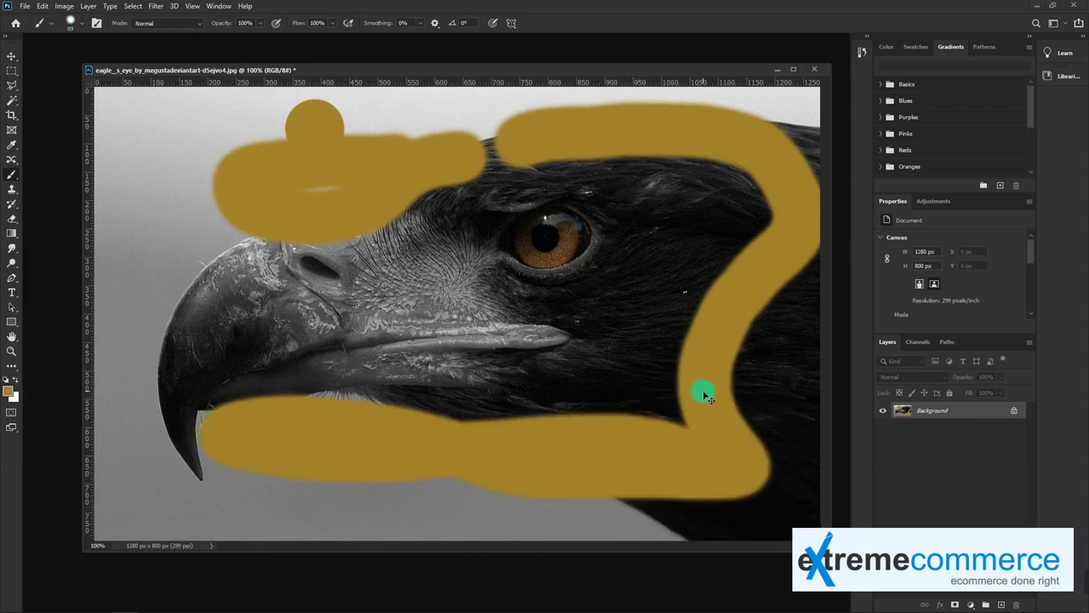
{"action": "key", "text": "ctrl+z"}
{"action": "key", "text": "ctrl+z"}
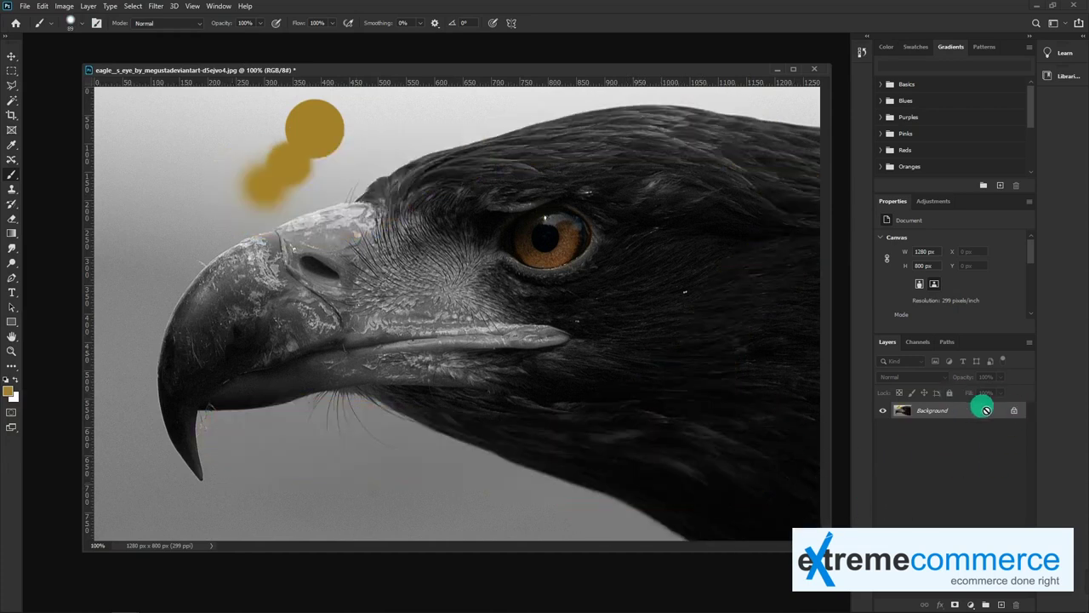
- Convert the locked Background into Layer 0
{"action": "double_click", "coordinate": [986, 411]}
{"action": "left_click", "coordinate": [632, 204]}
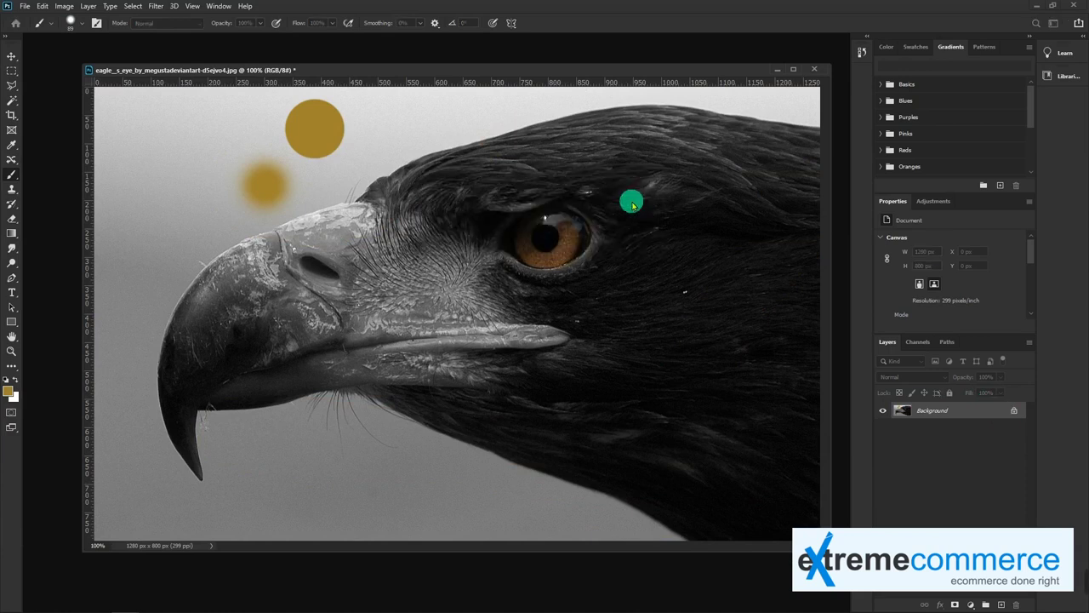
{"action": "left_click", "coordinate": [24, 6]}
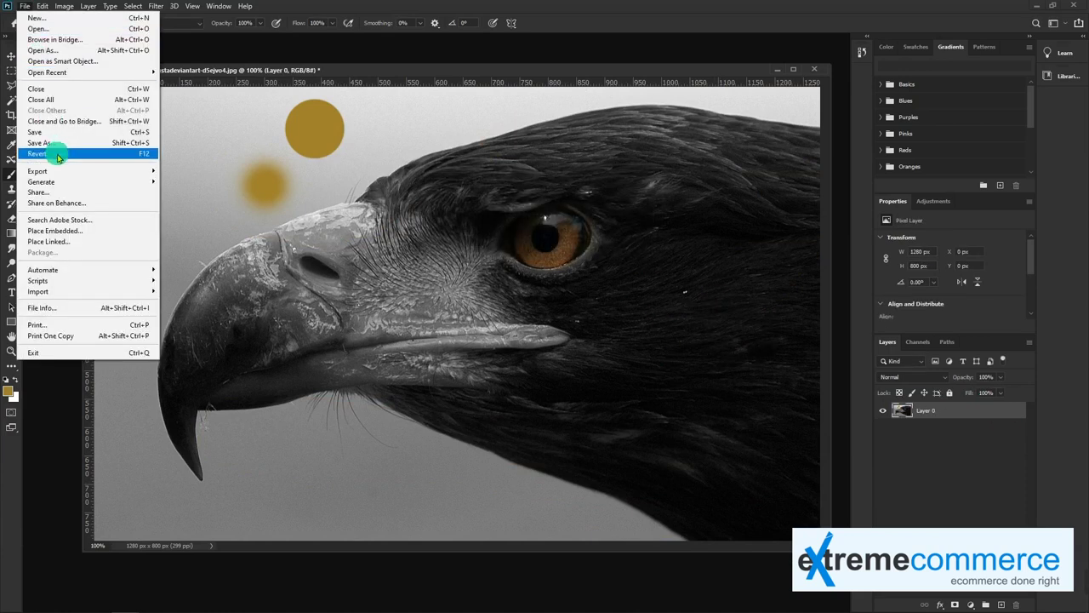
- Revert the eagle photo, unlock the Background as Layer 0, and add an empty Layer 1
{"action": "left_click", "coordinate": [58, 157]}
{"action": "double_click", "coordinate": [994, 411]}
{"action": "left_click", "coordinate": [632, 204]}
{"action": "left_click", "coordinate": [1002, 604]}
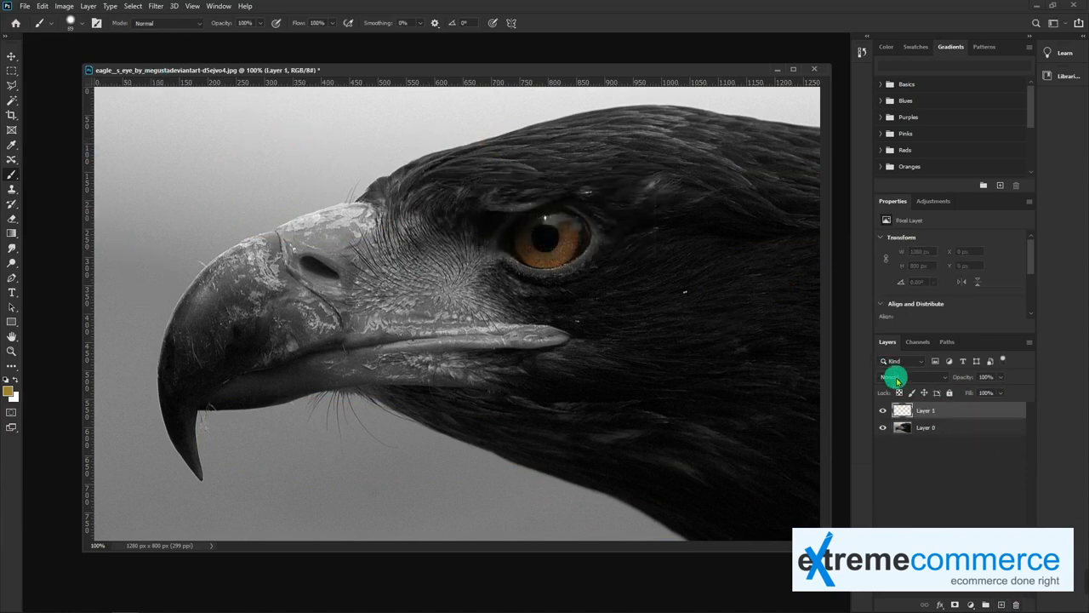
- Try Multiply and Normal paint over the eagle's iris, then undo each attempt
{"action": "left_click", "coordinate": [143, 22]}
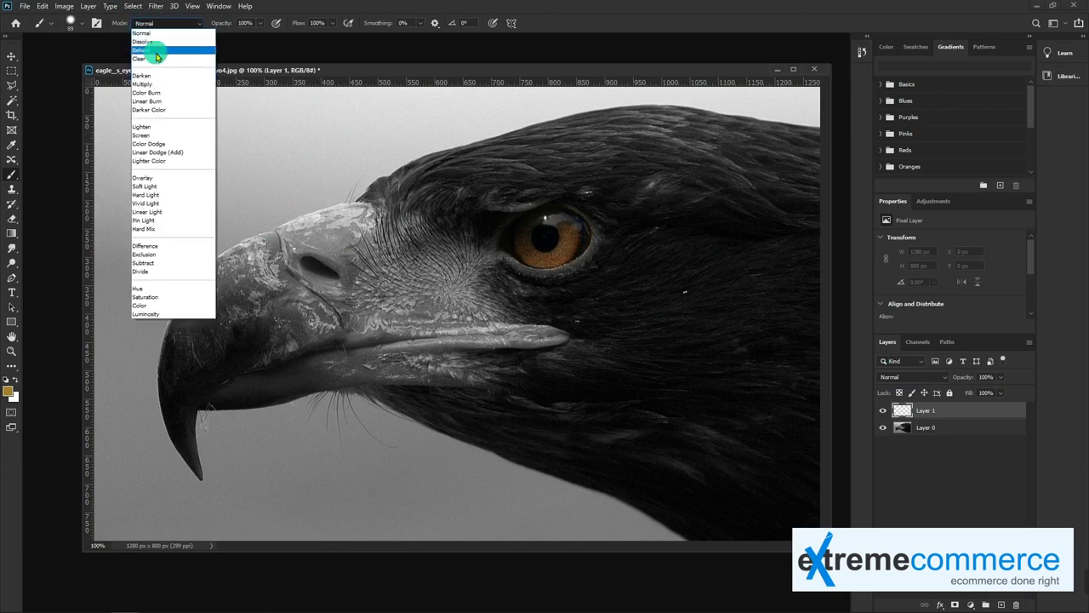
{"action": "left_click", "coordinate": [145, 84]}
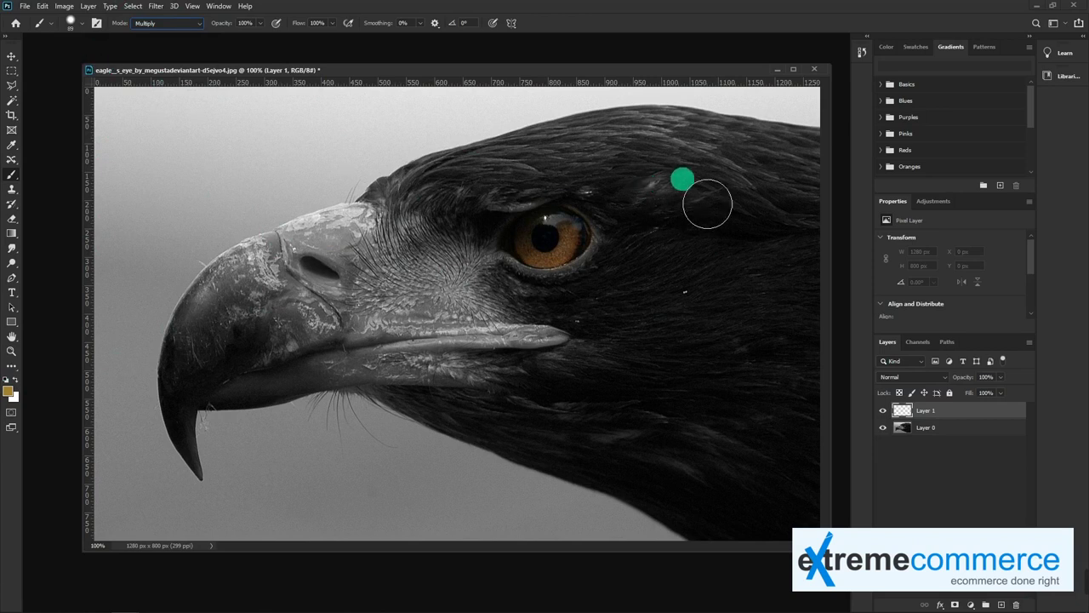
{"action": "left_click_drag", "start_coordinate": [597, 262], "coordinate": [562, 251]}
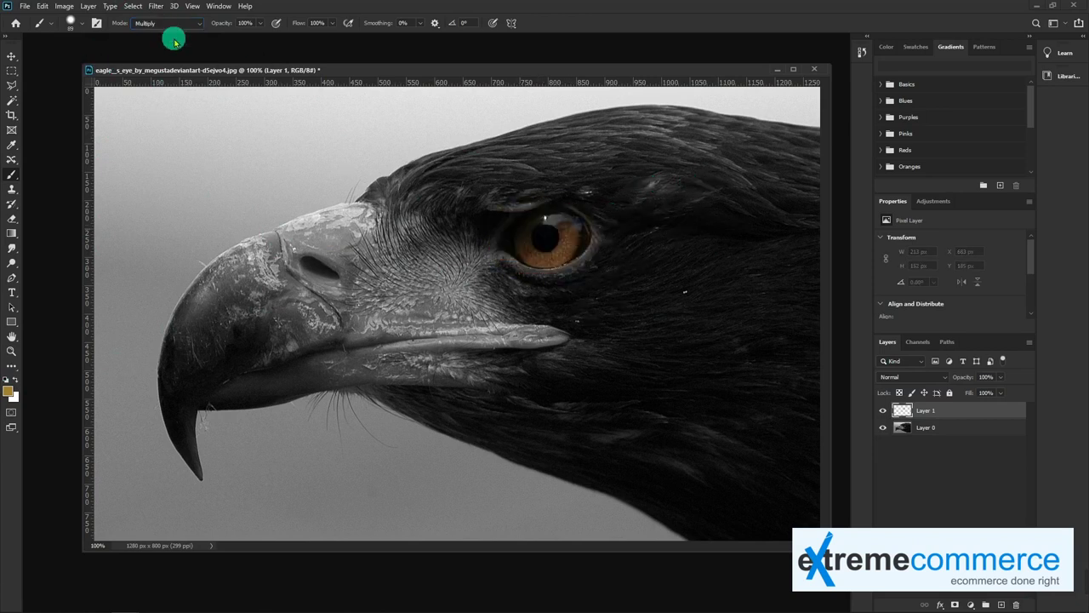
{"action": "left_click", "coordinate": [927, 376]}
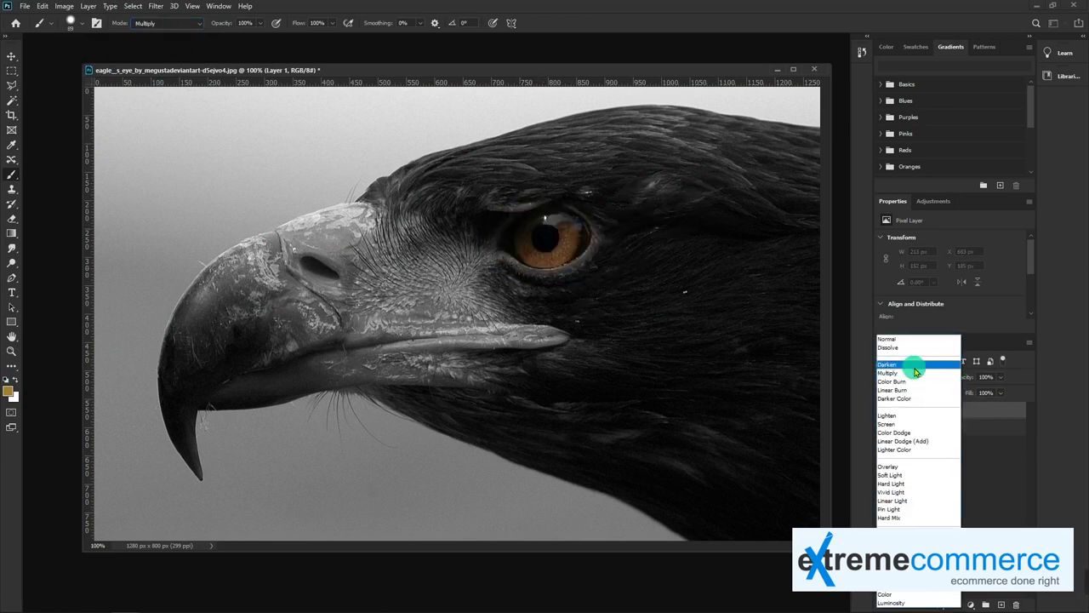
{"action": "left_click", "coordinate": [913, 375]}
{"action": "left_click_drag", "start_coordinate": [598, 257], "coordinate": [609, 280]}
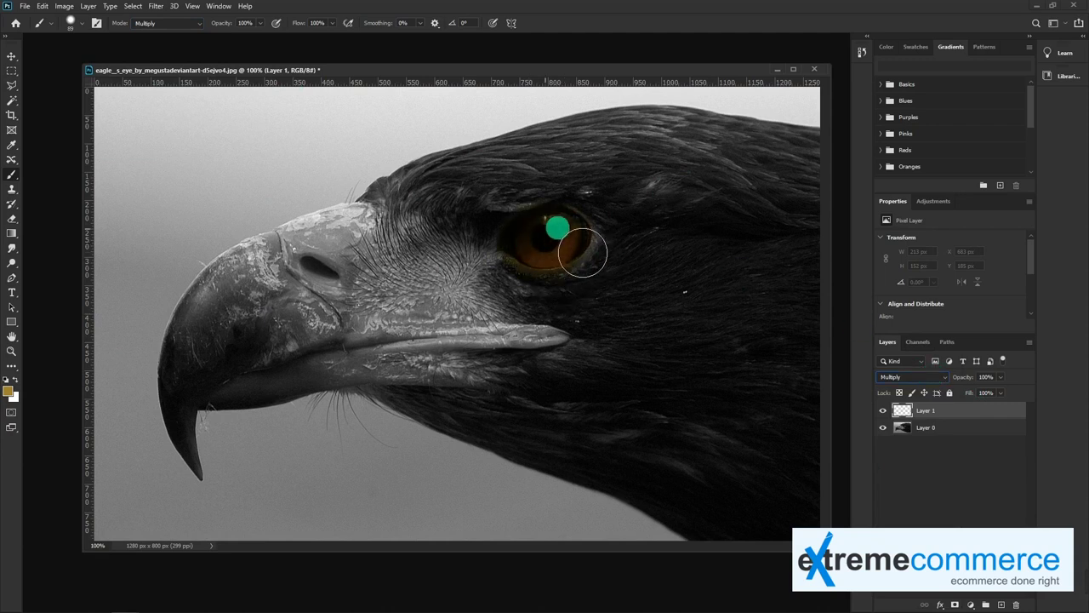
{"action": "key", "text": "ctrl+z"}
{"action": "left_click", "coordinate": [174, 23]}
{"action": "mouse_move", "coordinate": [549, 236]}
{"action": "left_mouse_down"}
{"action": "mouse_move", "coordinate": [587, 278]}
{"action": "mouse_move", "coordinate": [461, 302]}
{"action": "mouse_move", "coordinate": [493, 253]}
{"action": "mouse_move", "coordinate": [383, 318]}
{"action": "mouse_move", "coordinate": [430, 284]}
{"action": "mouse_move", "coordinate": [619, 369]}
{"action": "mouse_move", "coordinate": [382, 377]}
{"action": "mouse_move", "coordinate": [528, 397]}
{"action": "mouse_move", "coordinate": [323, 315]}
{"action": "mouse_move", "coordinate": [342, 289]}
{"action": "mouse_move", "coordinate": [476, 195]}
{"action": "mouse_move", "coordinate": [709, 158]}
{"action": "mouse_move", "coordinate": [834, 209]}
{"action": "mouse_move", "coordinate": [795, 224]}
{"action": "mouse_move", "coordinate": [564, 153]}
{"action": "mouse_move", "coordinate": [812, 318]}
{"action": "mouse_move", "coordinate": [740, 284]}
{"action": "mouse_move", "coordinate": [855, 423]}
{"action": "left_mouse_up"}
{"action": "key", "text": "ctrl+z"}
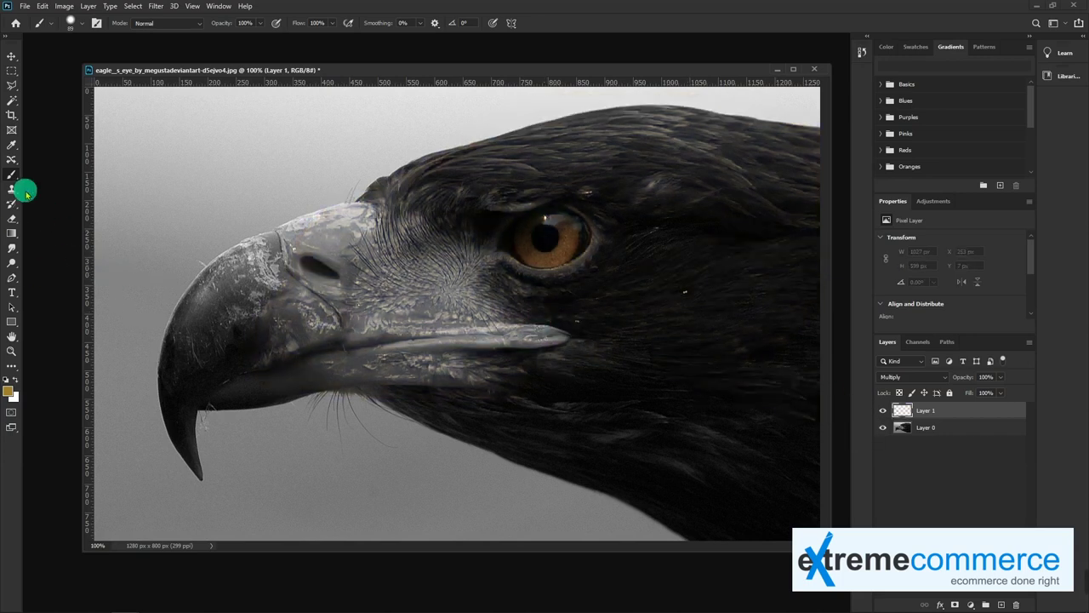
- Paint orange over the eye in Vivid Light, with Layer 1 at Normal and 37% opacity
{"action": "left_click", "coordinate": [182, 23]}
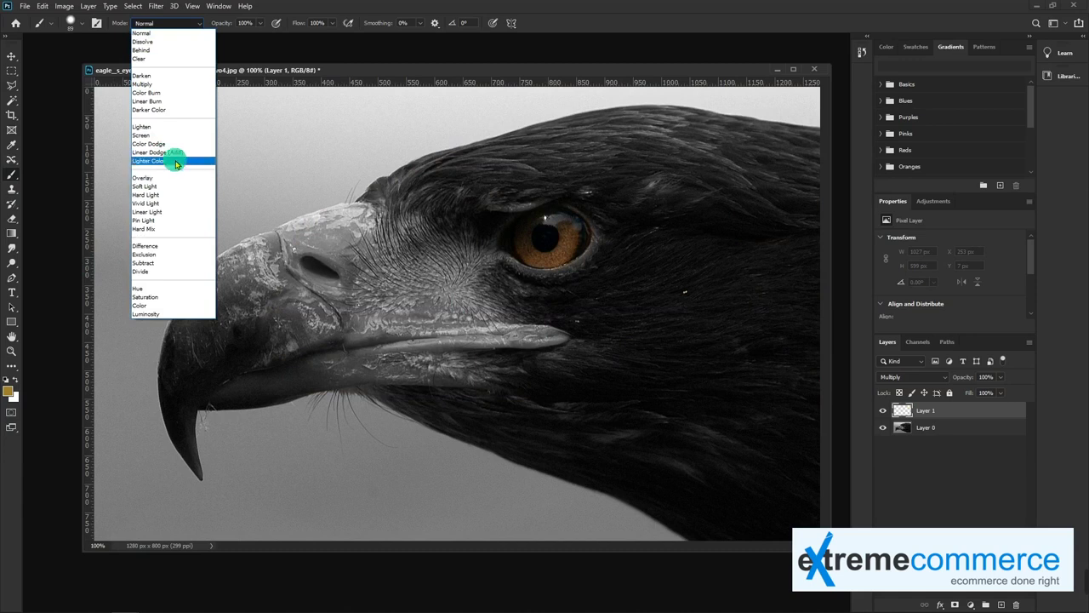
{"action": "left_click", "coordinate": [144, 204]}
{"action": "left_click_drag", "start_coordinate": [576, 260], "coordinate": [587, 294]}
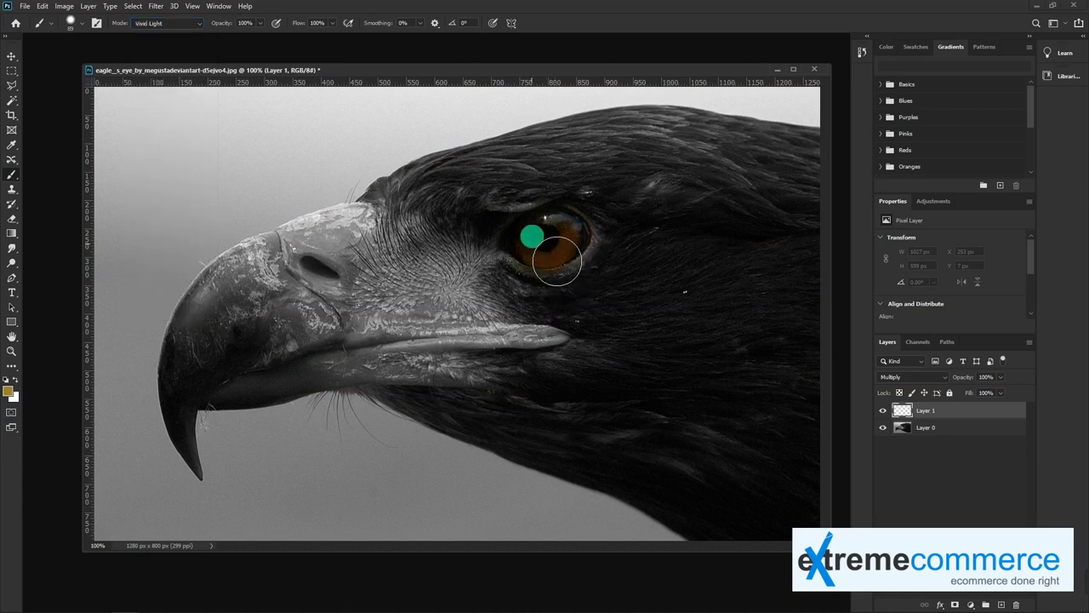
{"action": "left_click", "coordinate": [919, 380]}
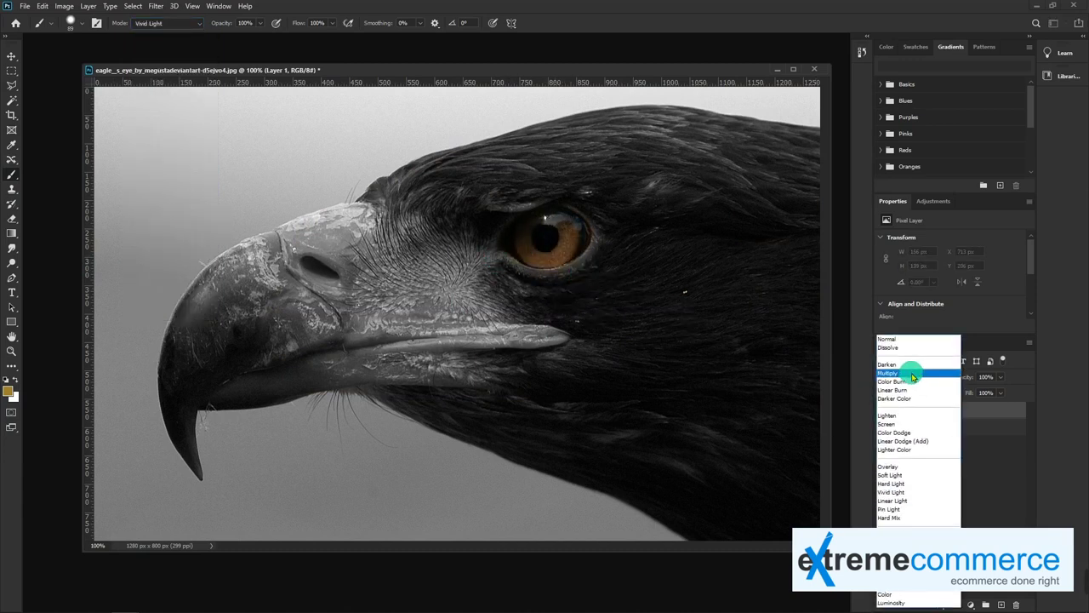
{"action": "left_click", "coordinate": [889, 338]}
{"action": "left_click", "coordinate": [561, 288]}
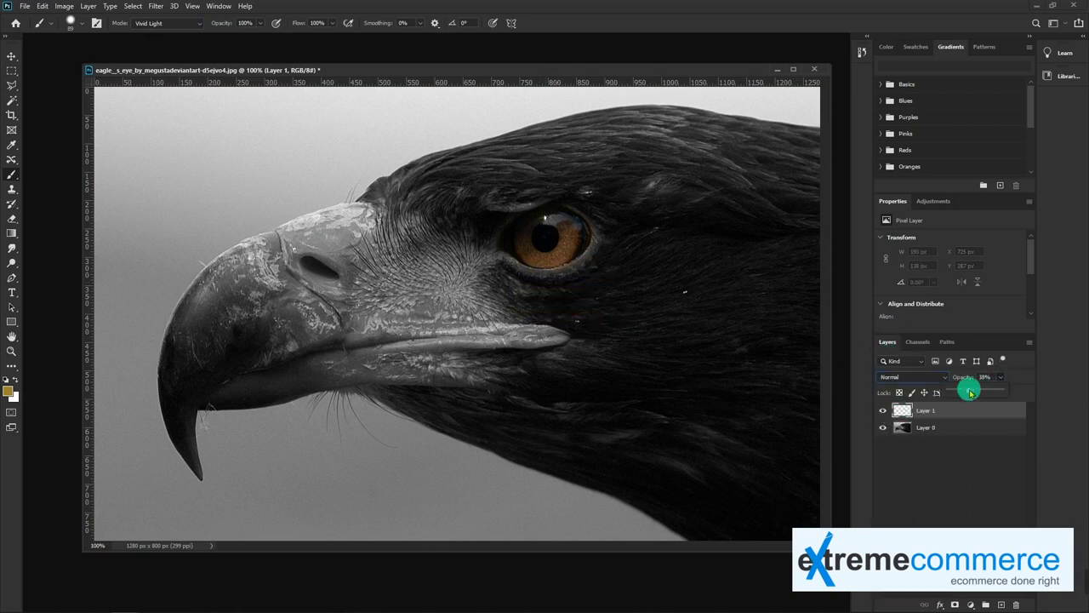
{"action": "left_click_drag", "start_coordinate": [970, 391], "coordinate": [967, 391]}
{"action": "mouse_move", "coordinate": [559, 287]}
{"action": "left_mouse_down"}
{"action": "mouse_move", "coordinate": [608, 283]}
{"action": "mouse_move", "coordinate": [530, 321]}
{"action": "mouse_move", "coordinate": [642, 291]}
{"action": "mouse_move", "coordinate": [622, 250]}
{"action": "mouse_move", "coordinate": [576, 238]}
{"action": "mouse_move", "coordinate": [606, 271]}
{"action": "mouse_move", "coordinate": [661, 204]}
{"action": "mouse_move", "coordinate": [647, 189]}
{"action": "mouse_move", "coordinate": [685, 297]}
{"action": "mouse_move", "coordinate": [630, 353]}
{"action": "left_mouse_up"}
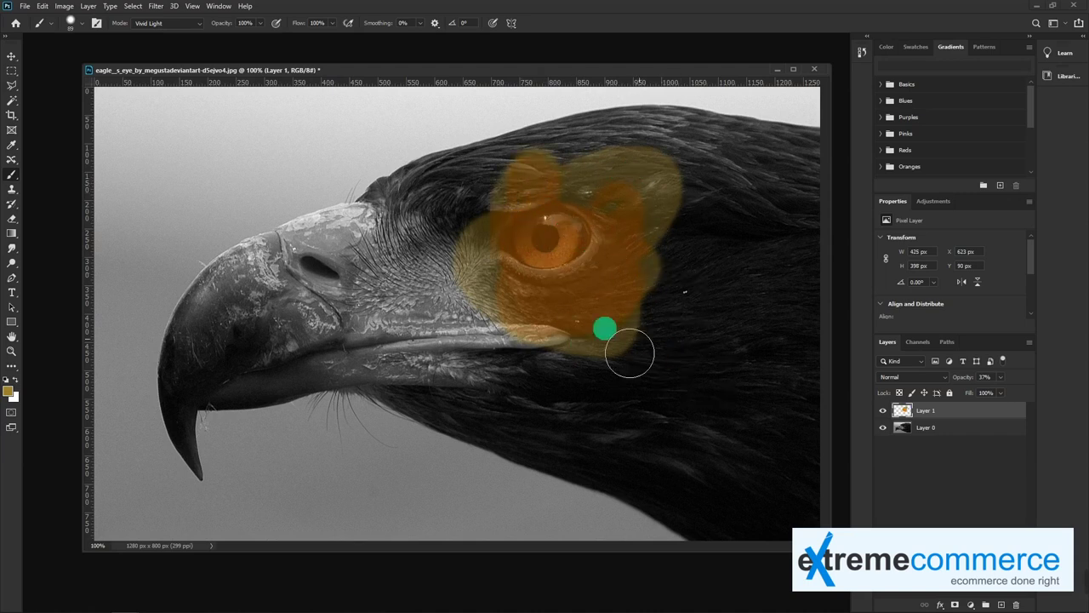
- Paint faint beige above the beak and left of the eye at 45% opacity, 49% flow
{"action": "left_click", "coordinate": [259, 23]}
{"action": "left_click_drag", "start_coordinate": [244, 40], "coordinate": [230, 39]}
{"action": "mouse_move", "coordinate": [450, 216]}
{"action": "left_mouse_down"}
{"action": "mouse_move", "coordinate": [493, 216]}
{"action": "mouse_move", "coordinate": [383, 196]}
{"action": "left_mouse_up"}
{"action": "left_click", "coordinate": [331, 23]}
{"action": "left_click", "coordinate": [307, 37]}
{"action": "left_click_drag", "start_coordinate": [345, 119], "coordinate": [382, 195]}
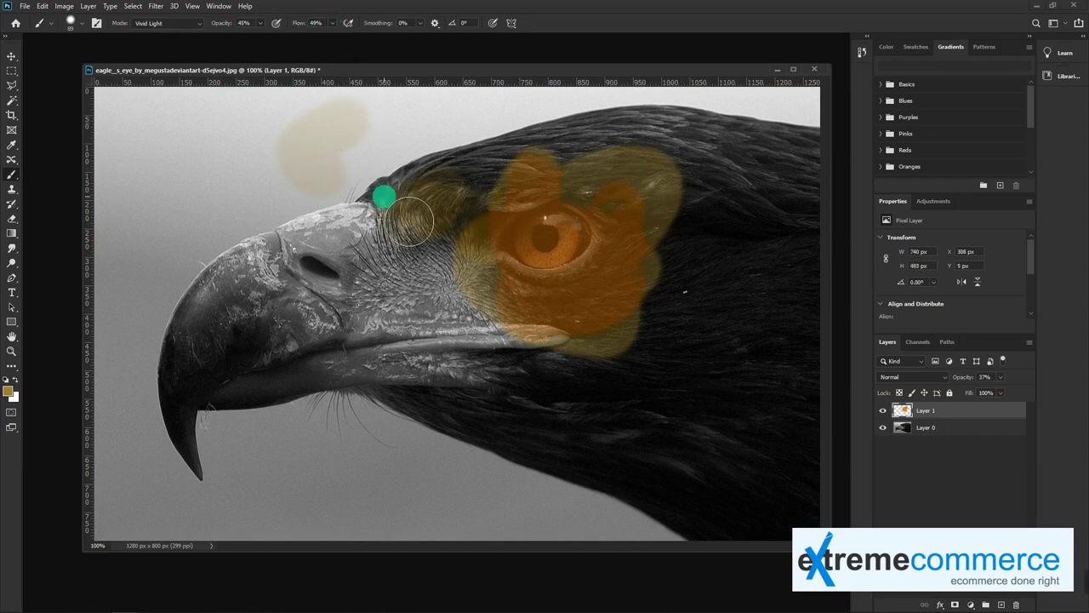
- Set a dark brown foreground colour and choose the KYLE Bonus Chunky Charcoal brush
{"action": "left_click", "coordinate": [7, 391]}
{"action": "left_click_drag", "start_coordinate": [503, 226], "coordinate": [445, 278]}
{"action": "key", "text": "Return"}
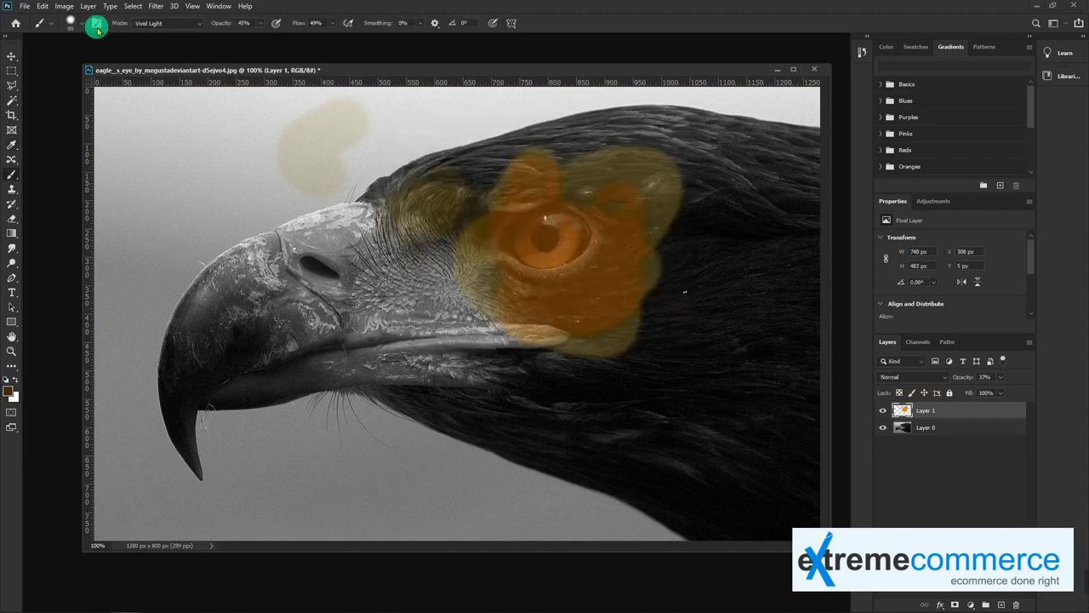
{"action": "left_click", "coordinate": [80, 25]}
{"action": "scroll", "coordinate": [110, 285], "scroll_direction": "down", "scroll_amount": 2}
{"action": "scroll", "coordinate": [149, 344], "scroll_direction": "down", "scroll_amount": 1}
{"action": "left_click", "coordinate": [142, 420]}
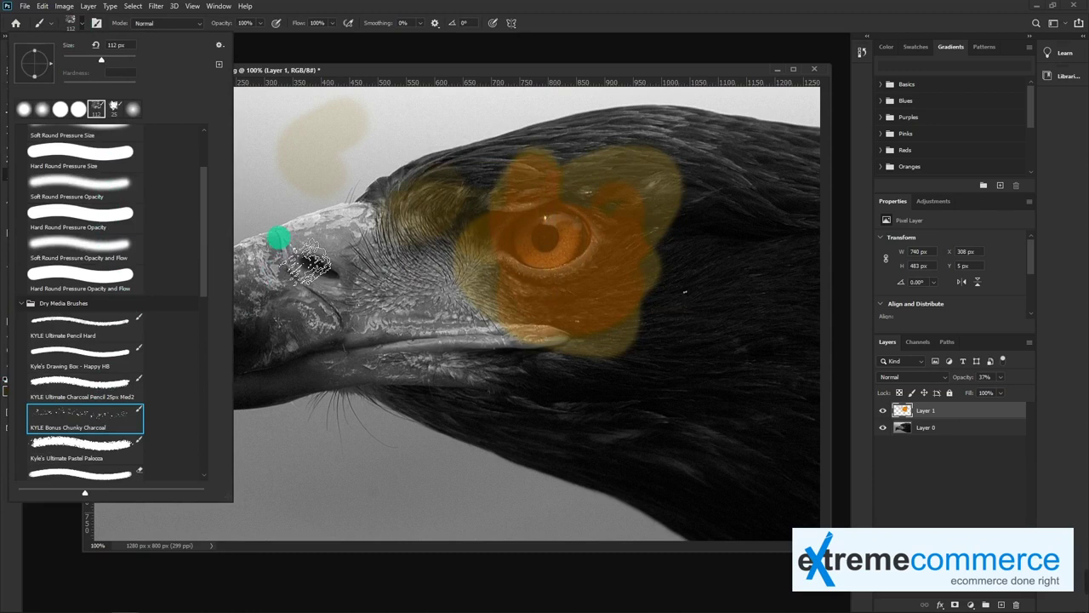
- Paint a grey charcoal stroke around the beak, then pick Kyle's Impressionist Blender
{"action": "left_click", "coordinate": [285, 171]}
{"action": "mouse_move", "coordinate": [286, 153]}
{"action": "left_mouse_down"}
{"action": "mouse_move", "coordinate": [178, 226]}
{"action": "mouse_move", "coordinate": [165, 332]}
{"action": "mouse_move", "coordinate": [361, 470]}
{"action": "mouse_move", "coordinate": [511, 486]}
{"action": "mouse_move", "coordinate": [469, 454]}
{"action": "left_mouse_up"}
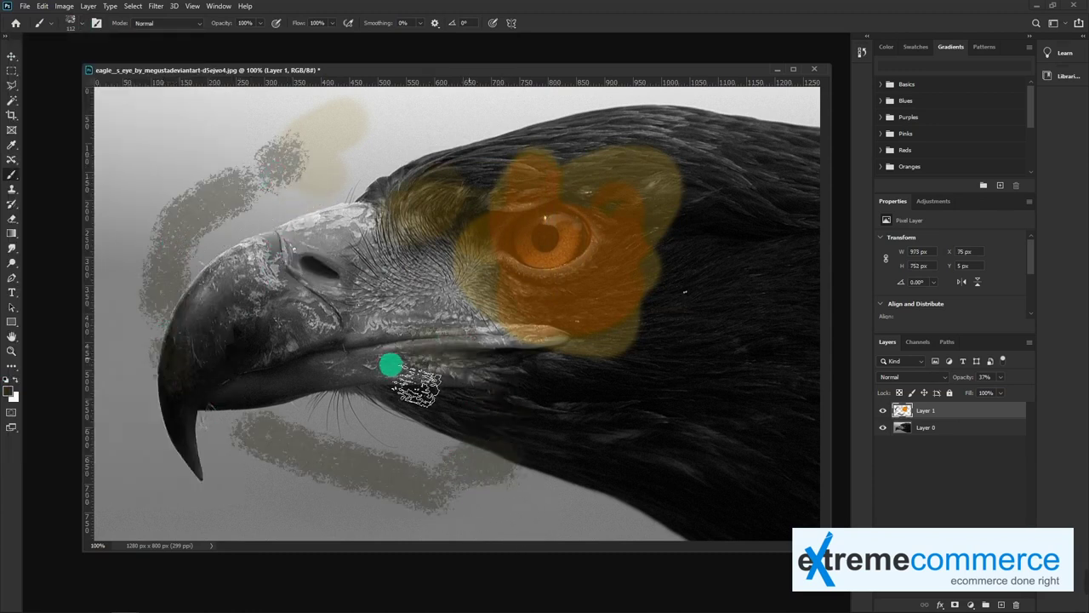
{"action": "left_click", "coordinate": [78, 24]}
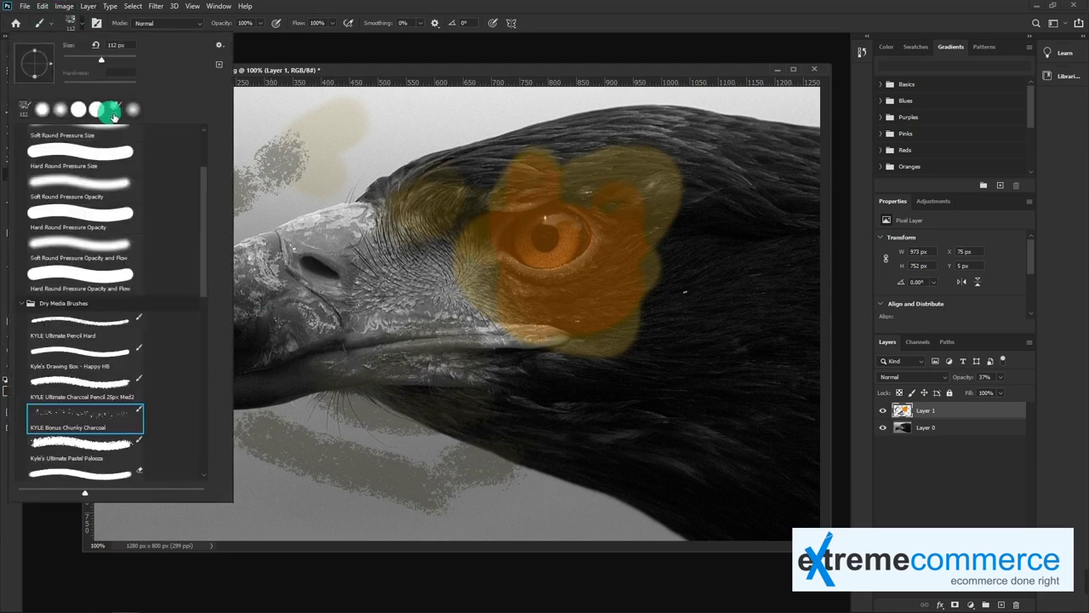
{"action": "scroll", "coordinate": [169, 361], "scroll_direction": "down", "scroll_amount": 1}
{"action": "scroll", "coordinate": [158, 355], "scroll_direction": "down", "scroll_amount": 2}
{"action": "scroll", "coordinate": [150, 377], "scroll_direction": "down", "scroll_amount": 1}
{"action": "scroll", "coordinate": [145, 382], "scroll_direction": "down", "scroll_amount": 1}
{"action": "scroll", "coordinate": [132, 374], "scroll_direction": "down", "scroll_amount": 2}
{"action": "scroll", "coordinate": [128, 387], "scroll_direction": "down", "scroll_amount": 1}
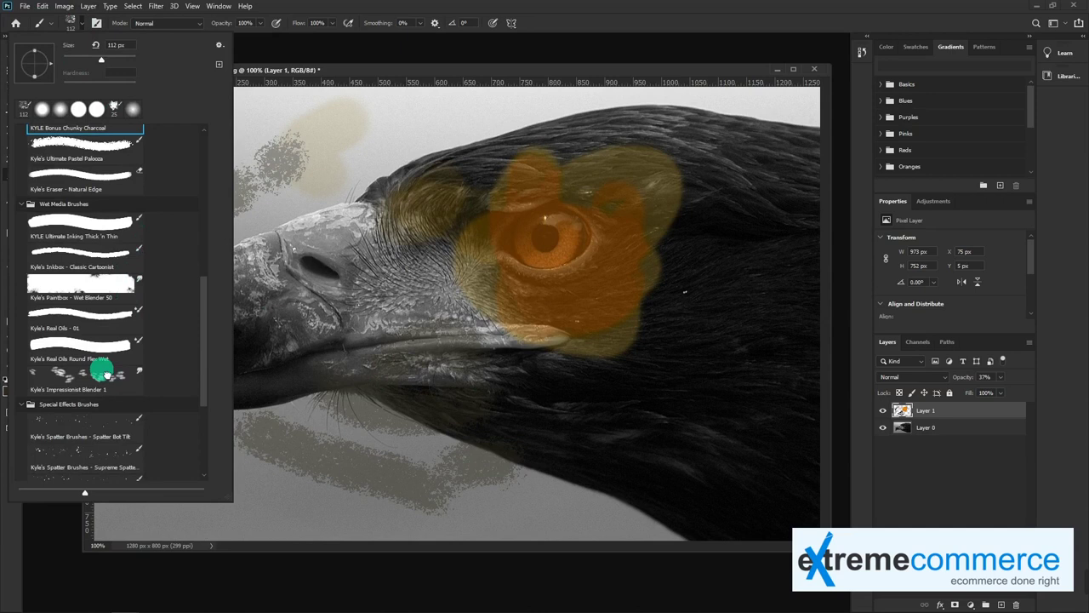
{"action": "left_click", "coordinate": [106, 373]}
- Smudge the beige blob, grey band and orange eye patch into soft shapes
{"action": "mouse_move", "coordinate": [418, 131]}
{"action": "left_mouse_down"}
{"action": "mouse_move", "coordinate": [341, 176]}
{"action": "mouse_move", "coordinate": [201, 207]}
{"action": "mouse_move", "coordinate": [153, 287]}
{"action": "mouse_move", "coordinate": [340, 107]}
{"action": "mouse_move", "coordinate": [230, 163]}
{"action": "left_mouse_up"}
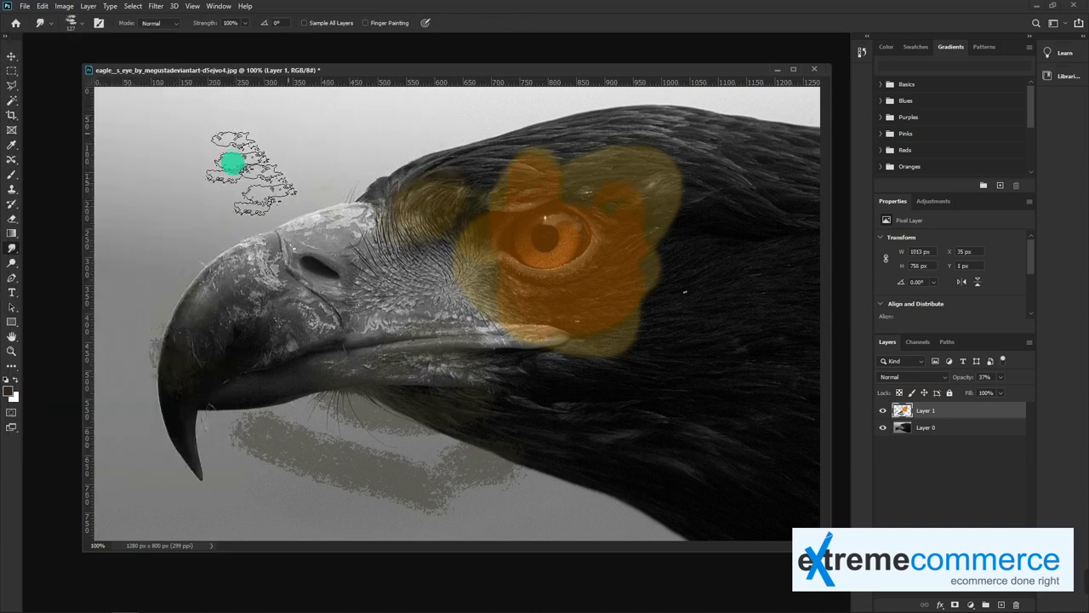
{"action": "mouse_move", "coordinate": [383, 420]}
{"action": "left_mouse_down"}
{"action": "mouse_move", "coordinate": [477, 476]}
{"action": "mouse_move", "coordinate": [288, 444]}
{"action": "left_mouse_up"}
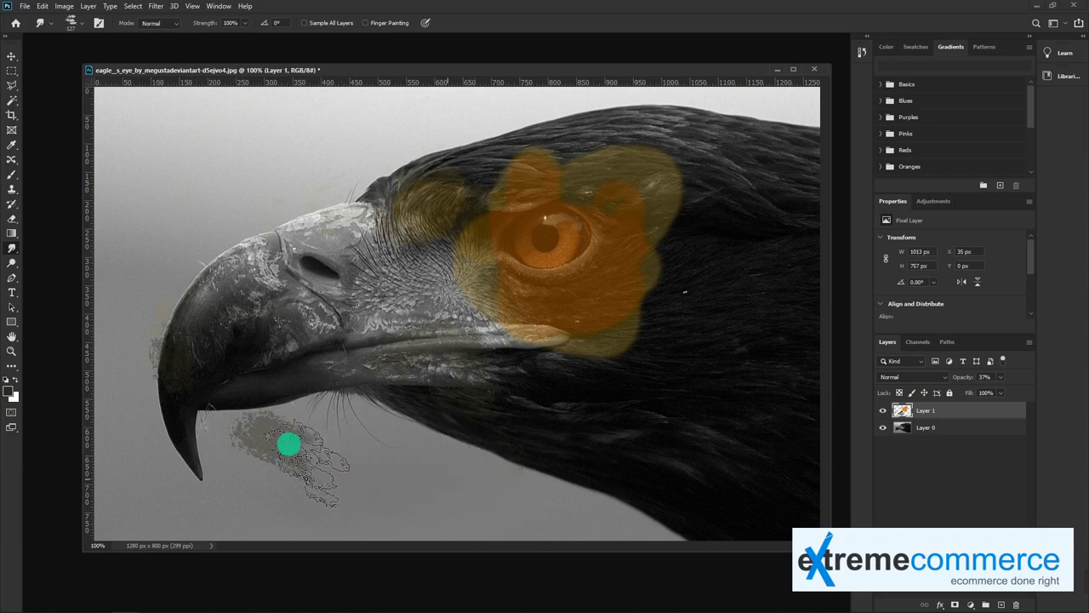
{"action": "mouse_move", "coordinate": [566, 280]}
{"action": "left_mouse_down"}
{"action": "mouse_move", "coordinate": [498, 188]}
{"action": "mouse_move", "coordinate": [639, 150]}
{"action": "left_mouse_up"}
{"action": "mouse_move", "coordinate": [750, 297]}
{"action": "left_mouse_down"}
{"action": "mouse_move", "coordinate": [528, 428]}
{"action": "mouse_move", "coordinate": [294, 440]}
{"action": "mouse_move", "coordinate": [246, 456]}
{"action": "mouse_move", "coordinate": [502, 534]}
{"action": "mouse_move", "coordinate": [346, 462]}
{"action": "mouse_move", "coordinate": [153, 219]}
{"action": "mouse_move", "coordinate": [260, 128]}
{"action": "mouse_move", "coordinate": [244, 78]}
{"action": "left_mouse_up"}
{"action": "left_click", "coordinate": [82, 19]}
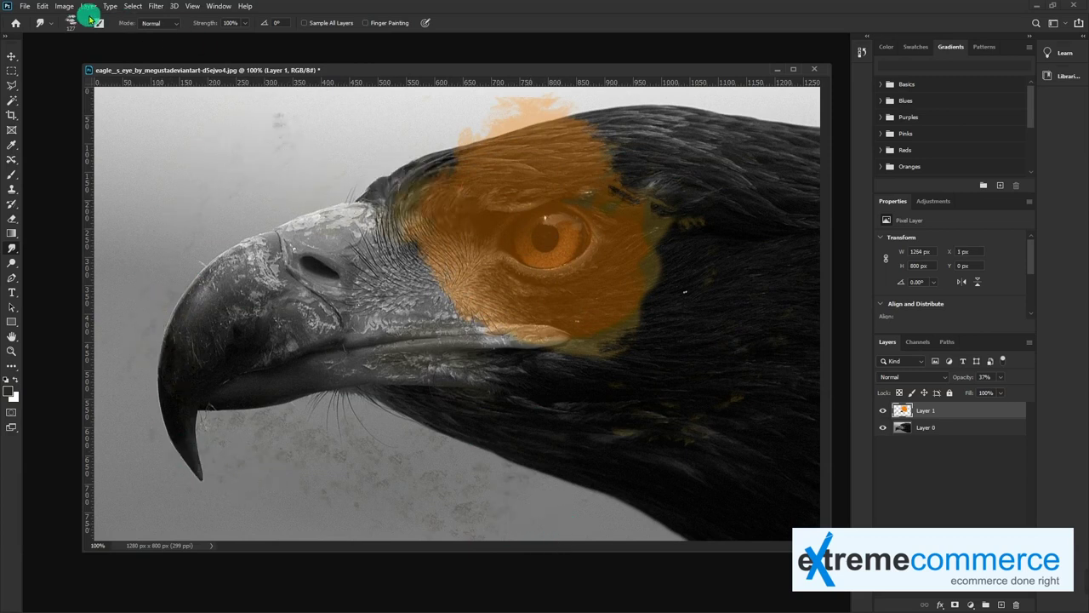
- Spray grey spatter dots across the upper-left background with a Kyle's Spatter brush
{"action": "scroll", "coordinate": [123, 348], "scroll_direction": "down", "scroll_amount": 2}
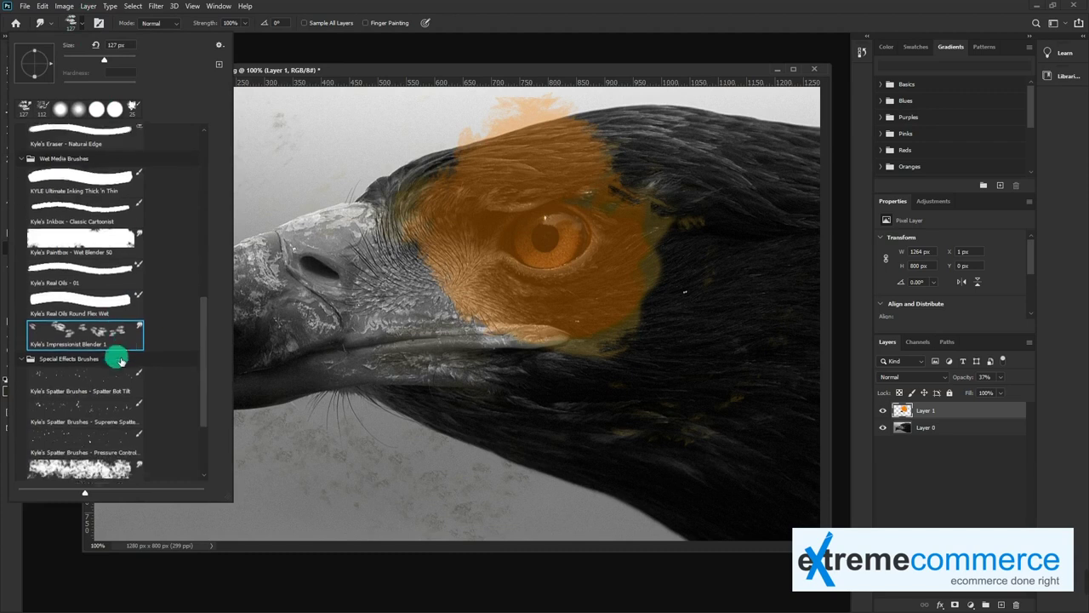
{"action": "scroll", "coordinate": [114, 352], "scroll_direction": "down", "scroll_amount": 2}
{"action": "double_click", "coordinate": [110, 413]}
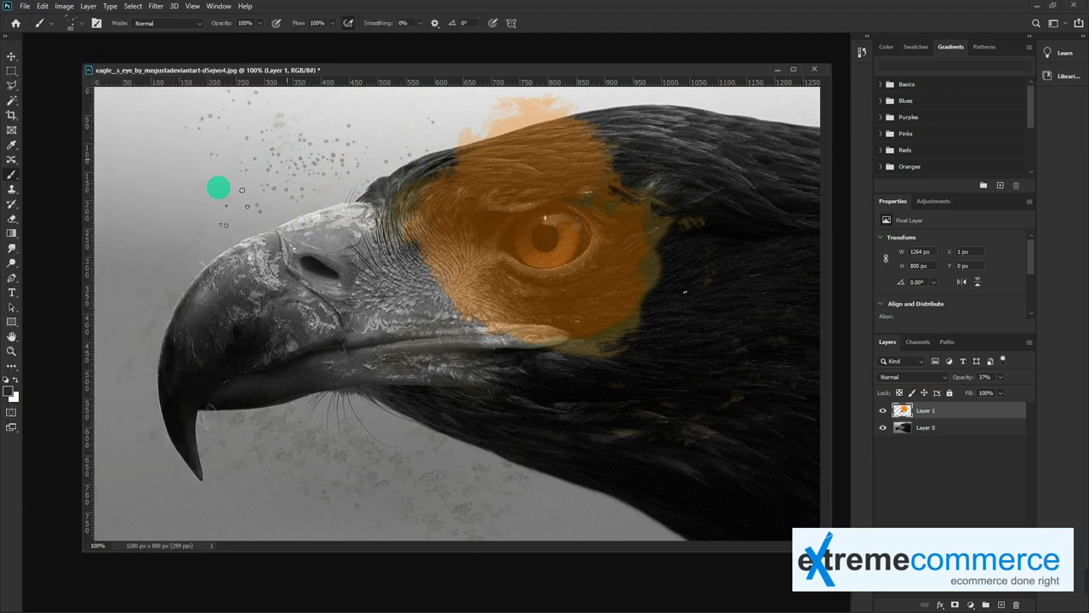
{"action": "mouse_move", "coordinate": [636, 532]}
{"action": "left_mouse_down"}
{"action": "mouse_move", "coordinate": [216, 450]}
{"action": "mouse_move", "coordinate": [348, 159]}
{"action": "mouse_move", "coordinate": [299, 92]}
{"action": "mouse_move", "coordinate": [269, 163]}
{"action": "left_mouse_up"}
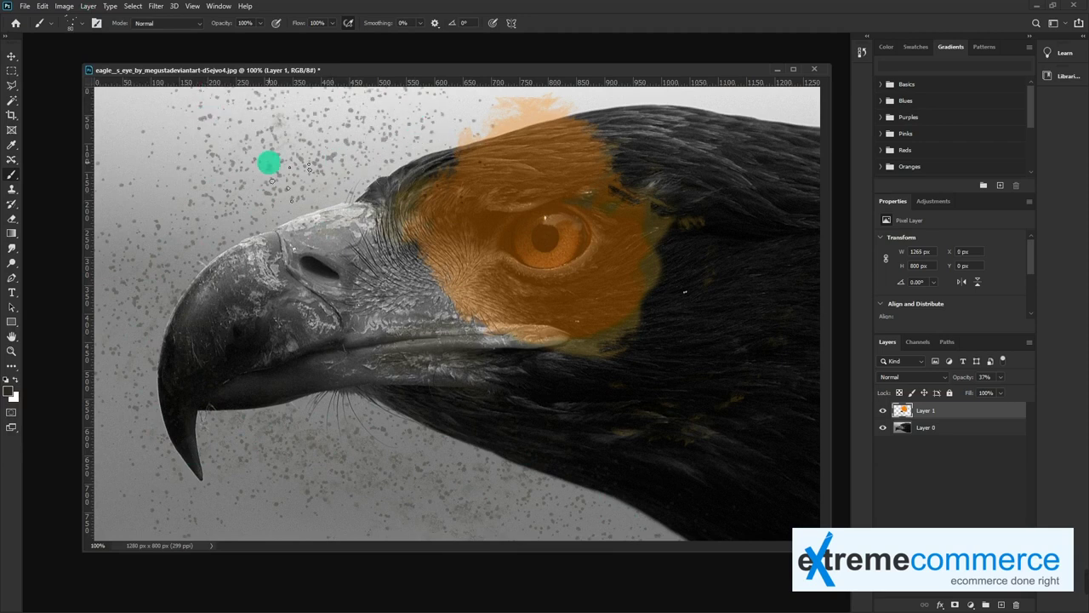
- Browse the Concept brushes and settle on the leaf-shaped foliage brush
{"action": "left_click", "coordinate": [79, 23]}
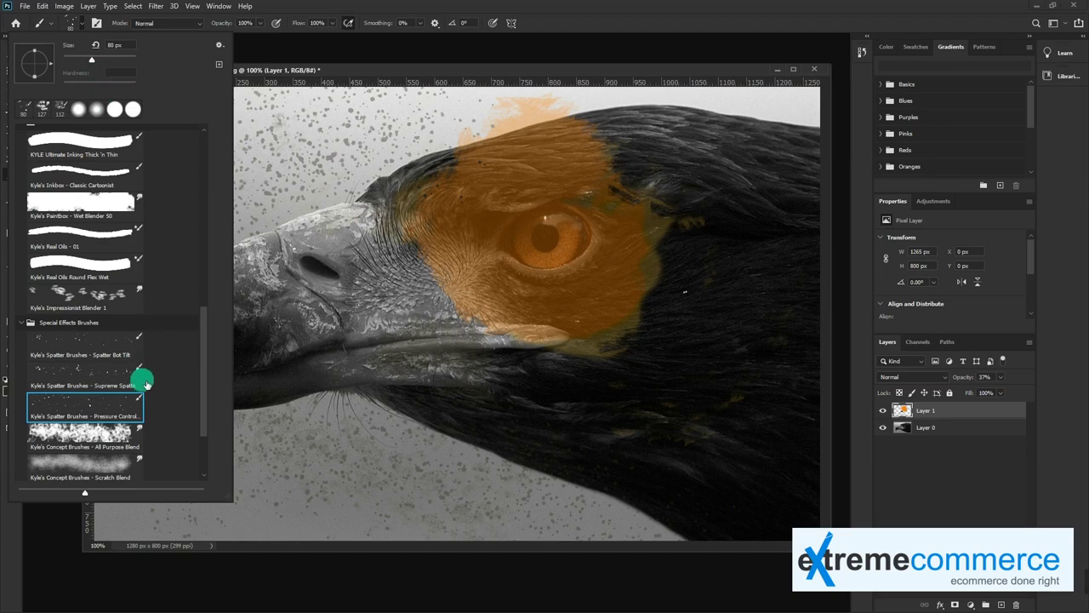
{"action": "scroll", "coordinate": [139, 462], "scroll_direction": "down", "scroll_amount": 1}
{"action": "left_click", "coordinate": [112, 408]}
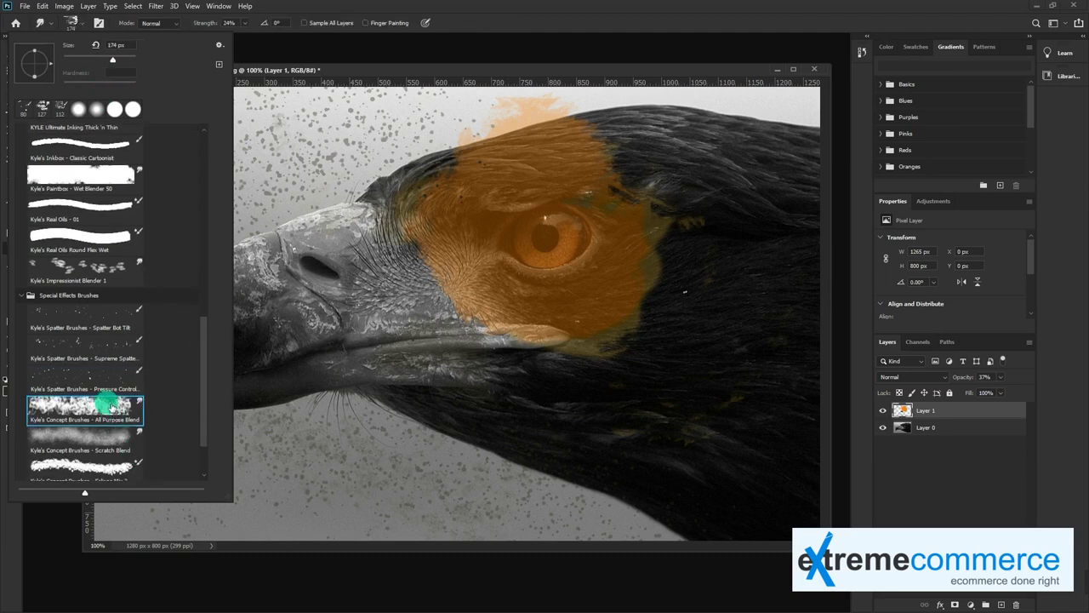
{"action": "left_click", "coordinate": [120, 442]}
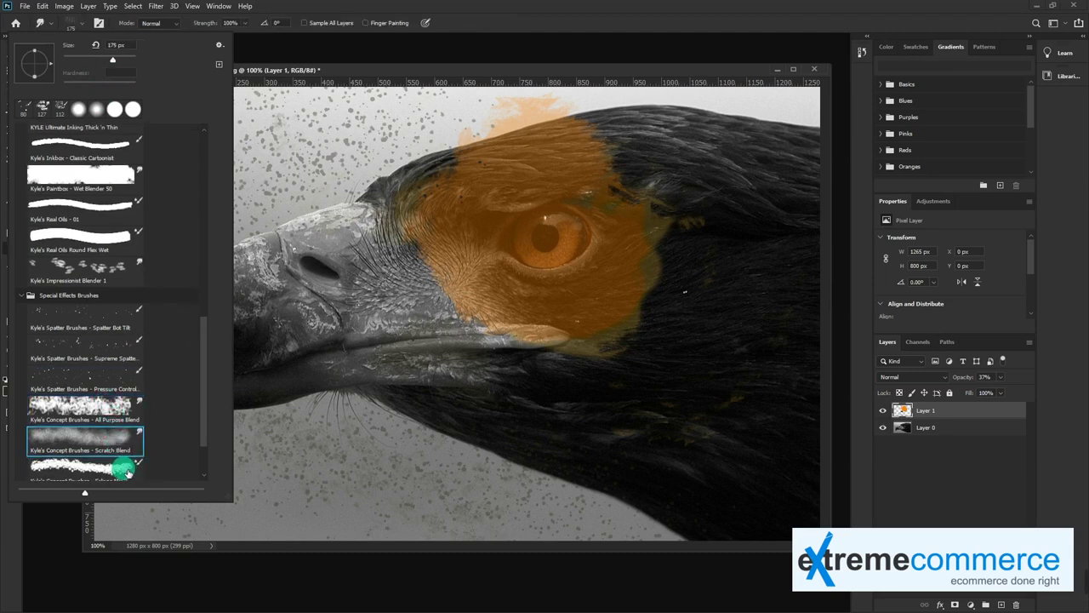
{"action": "left_click", "coordinate": [126, 470]}
- Paint grey leaf shapes across the background with reduced Wet and Load settings
{"action": "left_click_drag", "start_coordinate": [297, 162], "coordinate": [324, 175]}
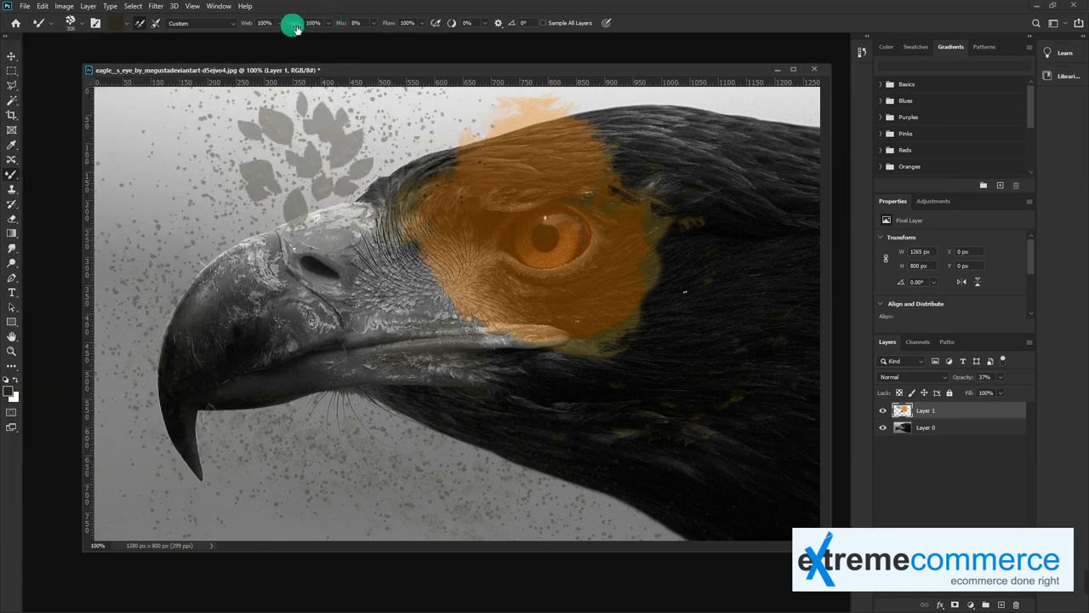
{"action": "left_click_drag", "start_coordinate": [279, 25], "coordinate": [247, 36]}
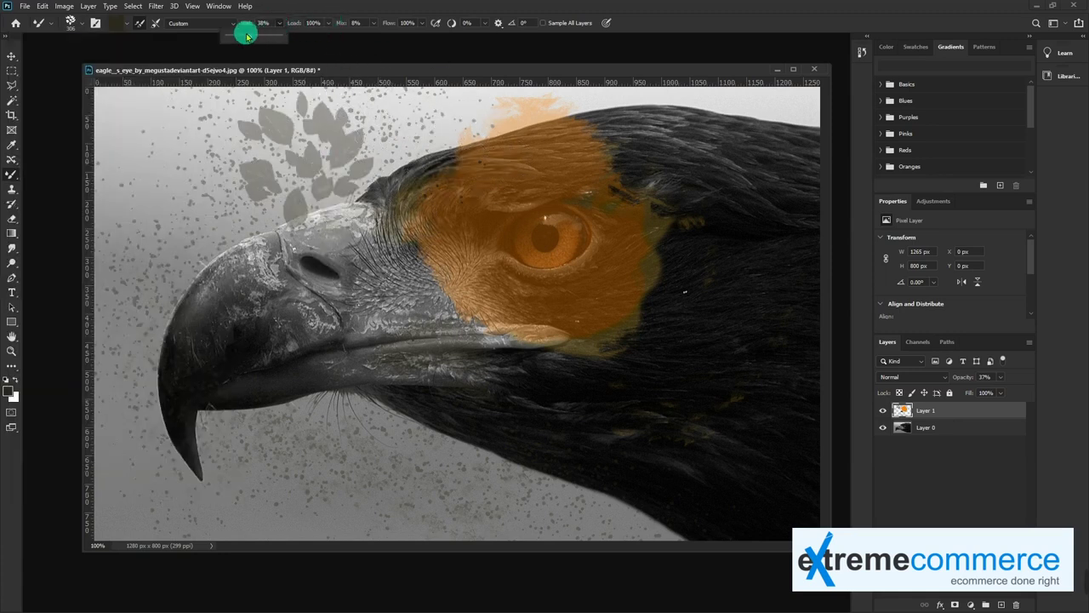
{"action": "left_click", "coordinate": [326, 23]}
{"action": "mouse_move", "coordinate": [452, 133]}
{"action": "left_mouse_down"}
{"action": "mouse_move", "coordinate": [411, 496]}
{"action": "mouse_move", "coordinate": [671, 513]}
{"action": "mouse_move", "coordinate": [724, 194]}
{"action": "mouse_move", "coordinate": [653, 127]}
{"action": "left_mouse_up"}
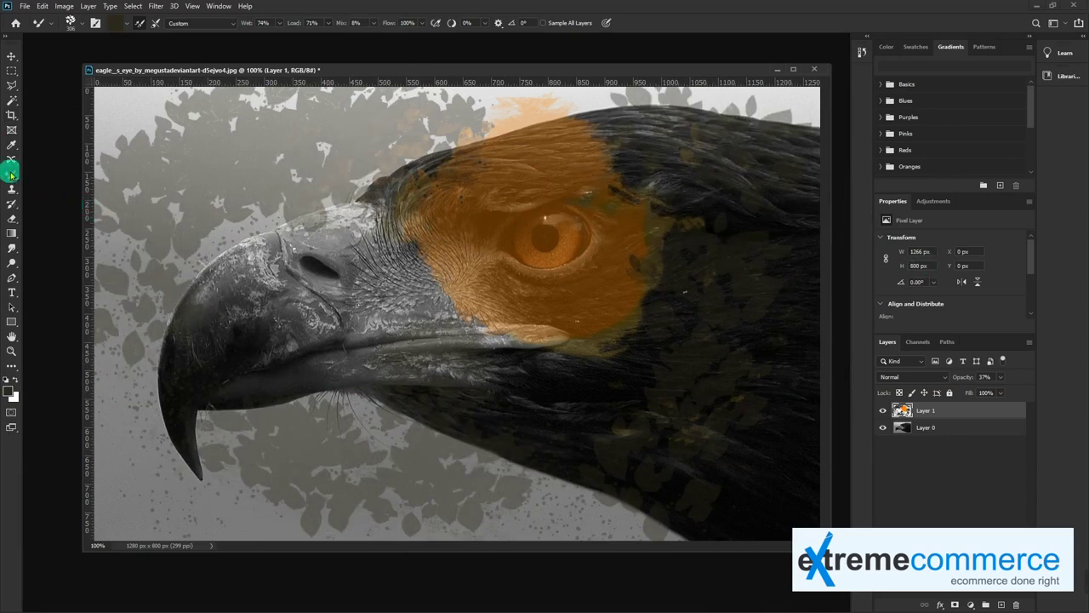
- Draw curved blue 14578a Pencil strokes in Normal mode left of the eagle's head
{"action": "left_click_drag", "start_coordinate": [11, 174], "coordinate": [45, 177]}
{"action": "left_click", "coordinate": [53, 185]}
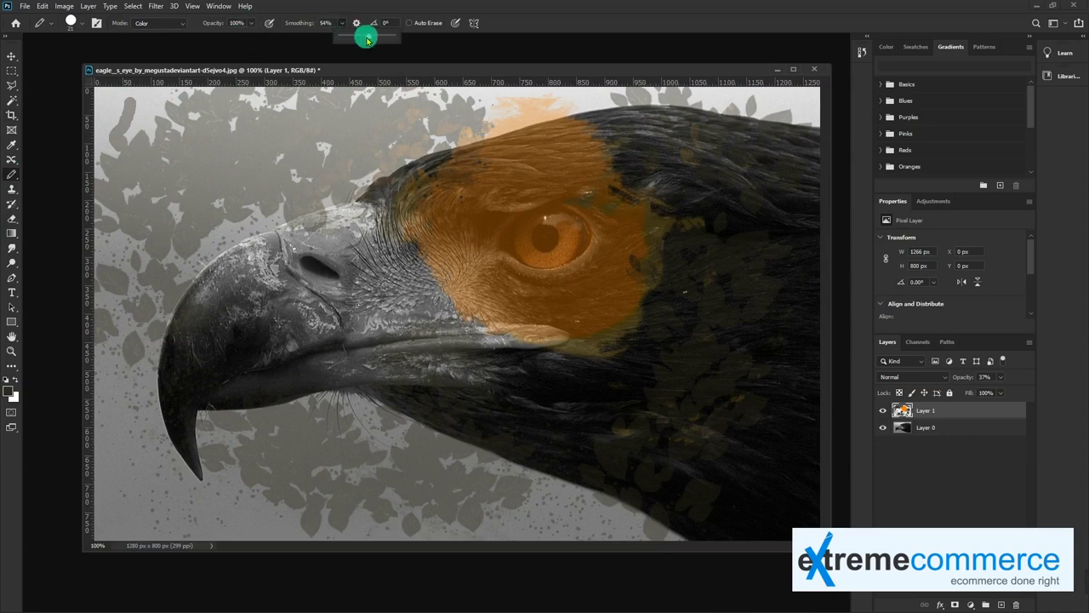
{"action": "left_click", "coordinate": [177, 25]}
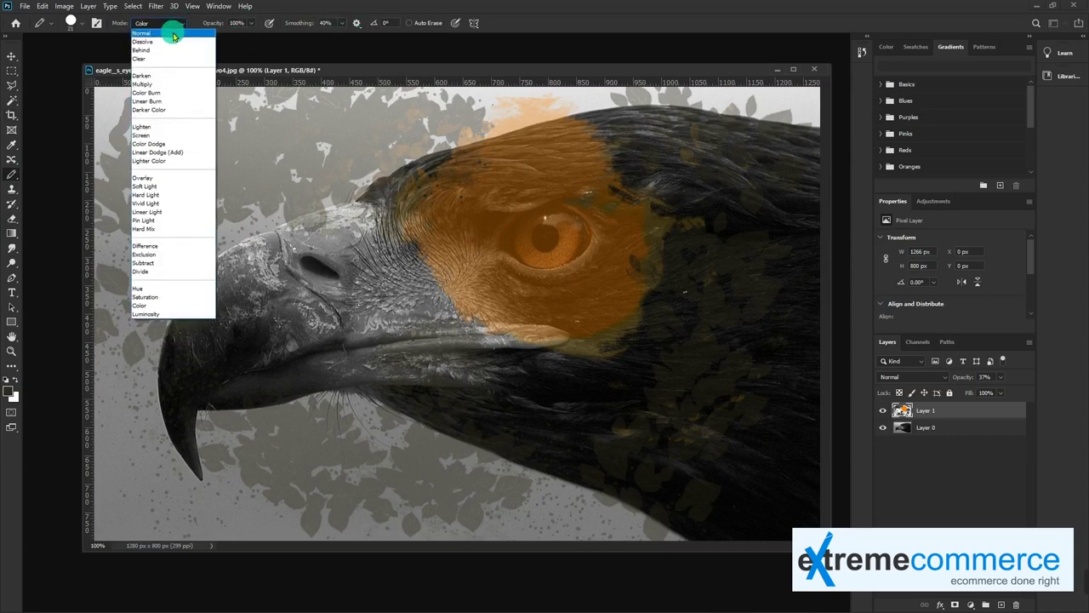
{"action": "left_click", "coordinate": [176, 28]}
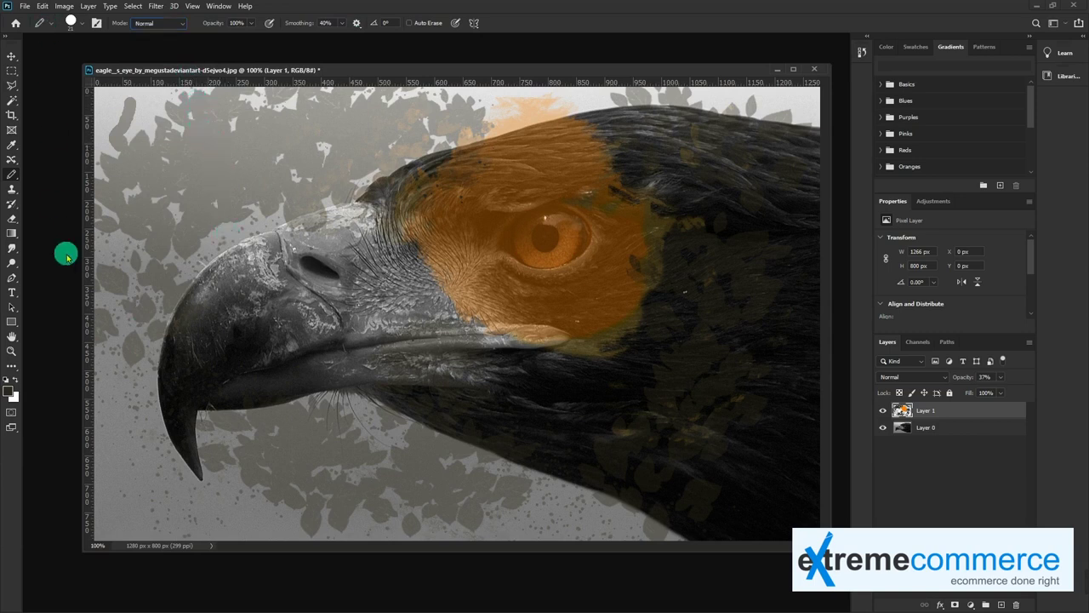
{"action": "left_click", "coordinate": [10, 392]}
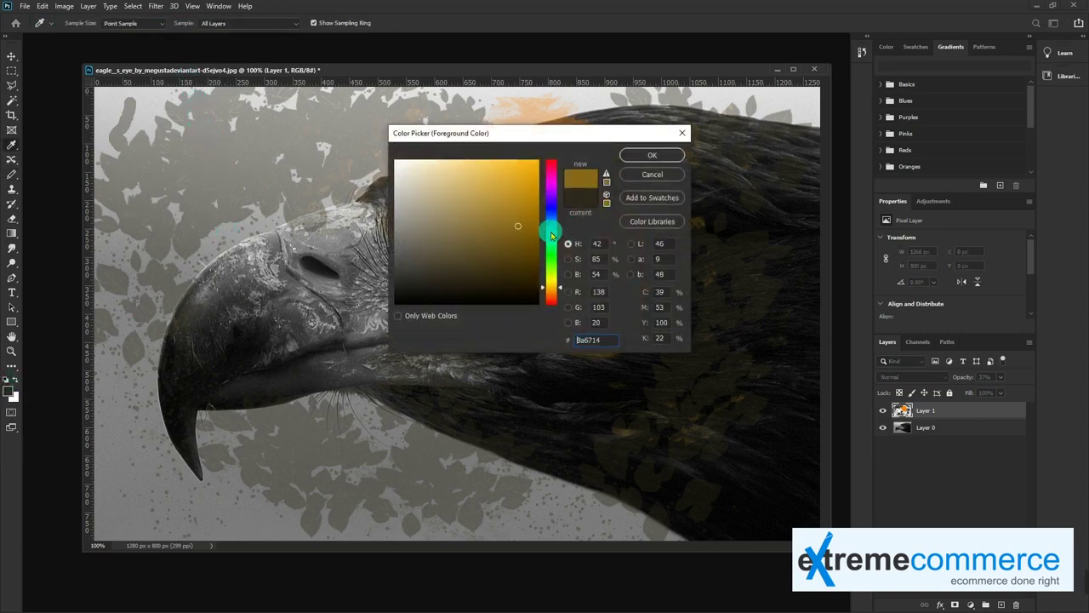
{"action": "type", "text": "14578a"}
{"action": "left_click", "coordinate": [654, 155]}
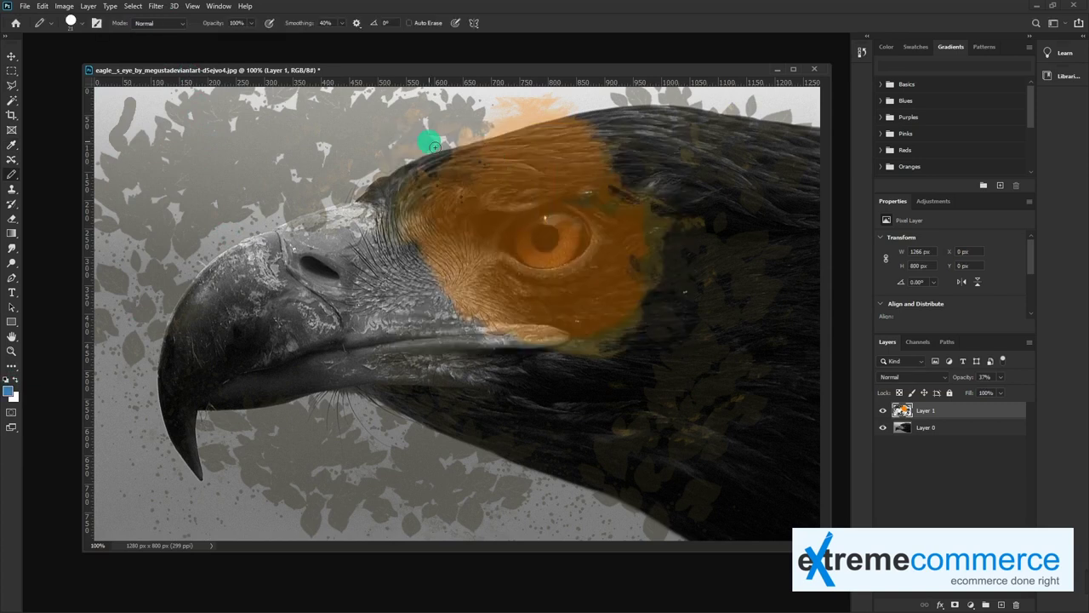
{"action": "mouse_move", "coordinate": [303, 158]}
{"action": "left_mouse_down"}
{"action": "mouse_move", "coordinate": [243, 169]}
{"action": "mouse_move", "coordinate": [191, 219]}
{"action": "left_mouse_up"}
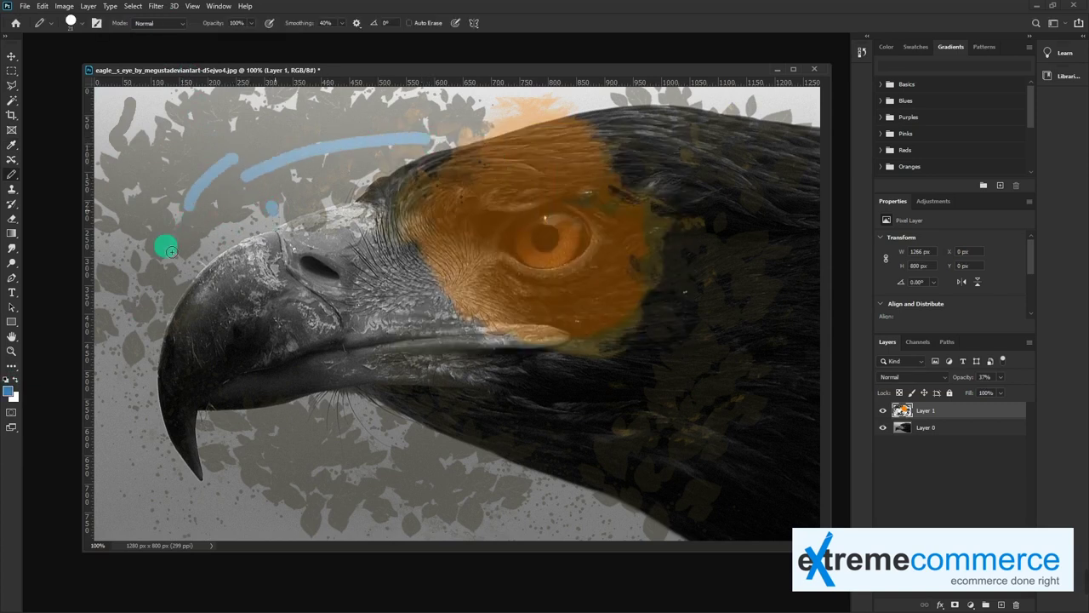
{"action": "left_click_drag", "start_coordinate": [271, 207], "coordinate": [210, 166]}
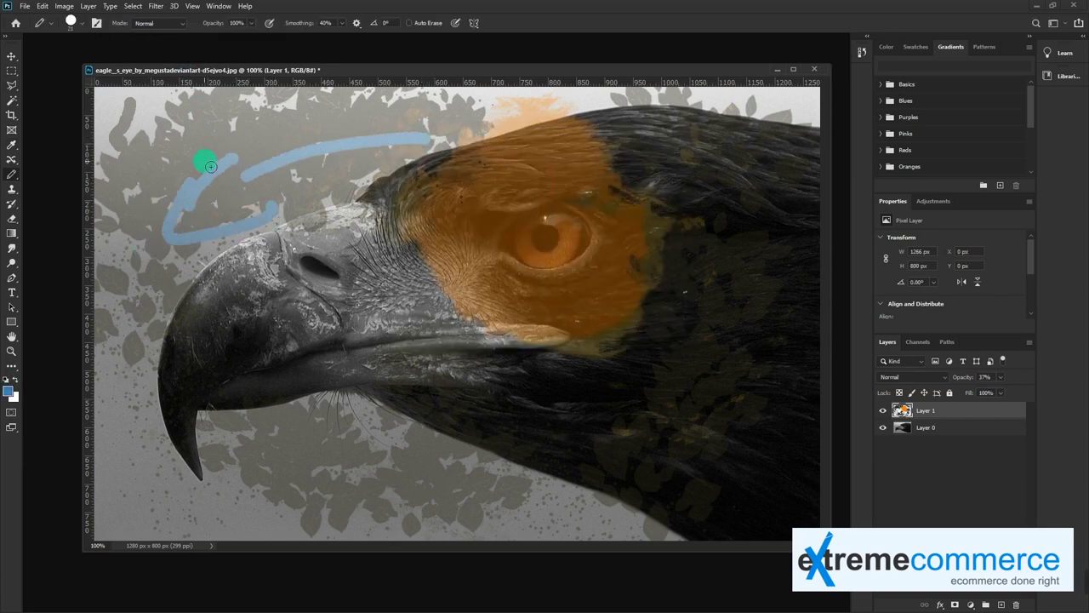
{"action": "left_click", "coordinate": [12, 88]}
{"action": "left_click", "coordinate": [25, 5]}
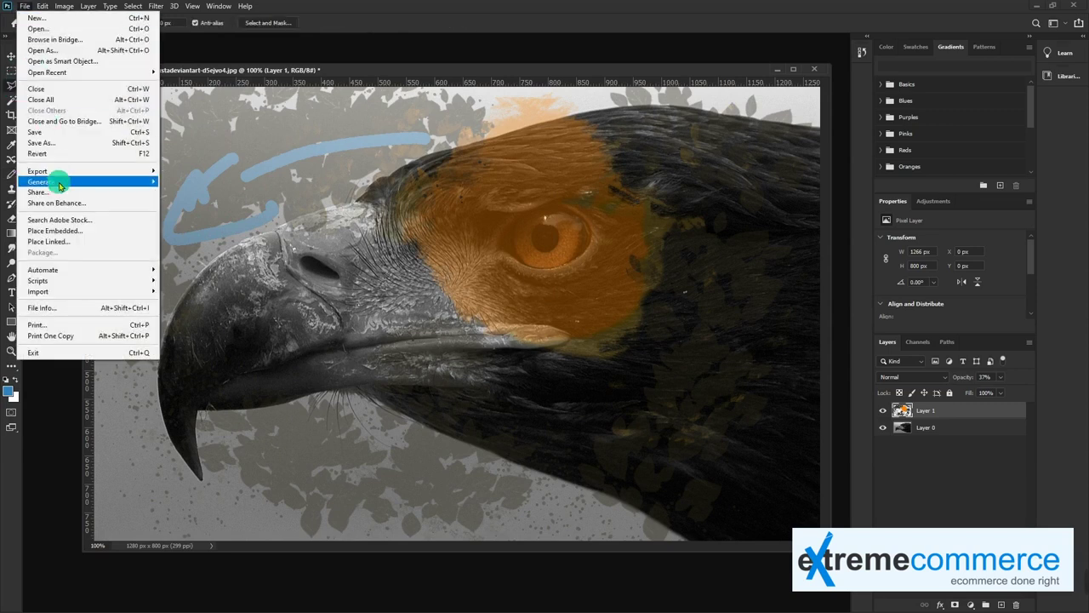
- Revert the eagle photo and draw an elliptical selection around its eye
{"action": "left_click", "coordinate": [76, 155]}
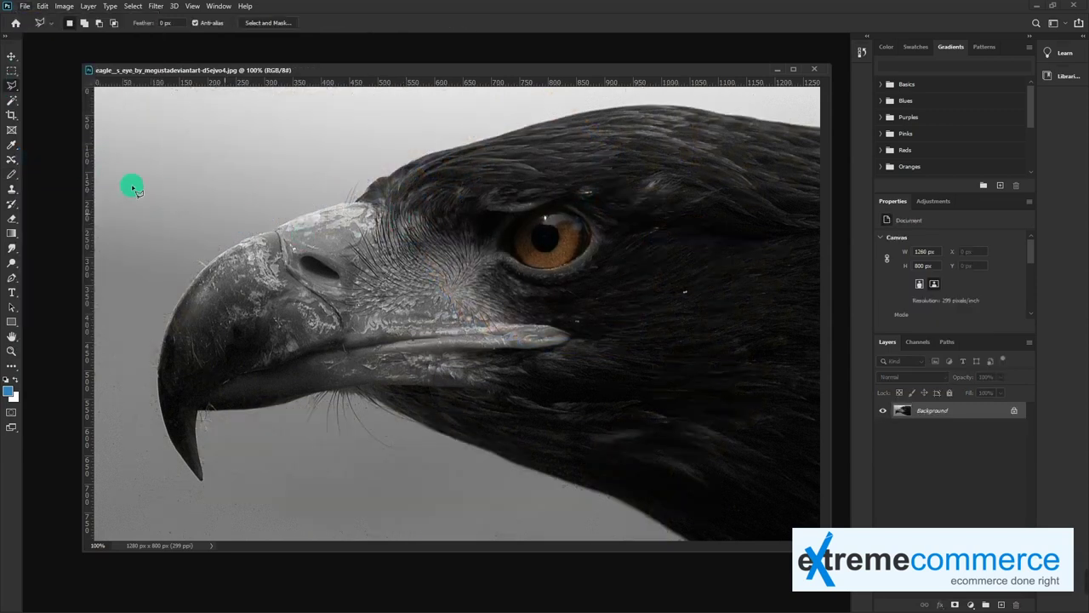
{"action": "right_click", "coordinate": [11, 70]}
{"action": "left_click", "coordinate": [51, 79]}
{"action": "left_click_drag", "start_coordinate": [545, 236], "coordinate": [589, 268]}
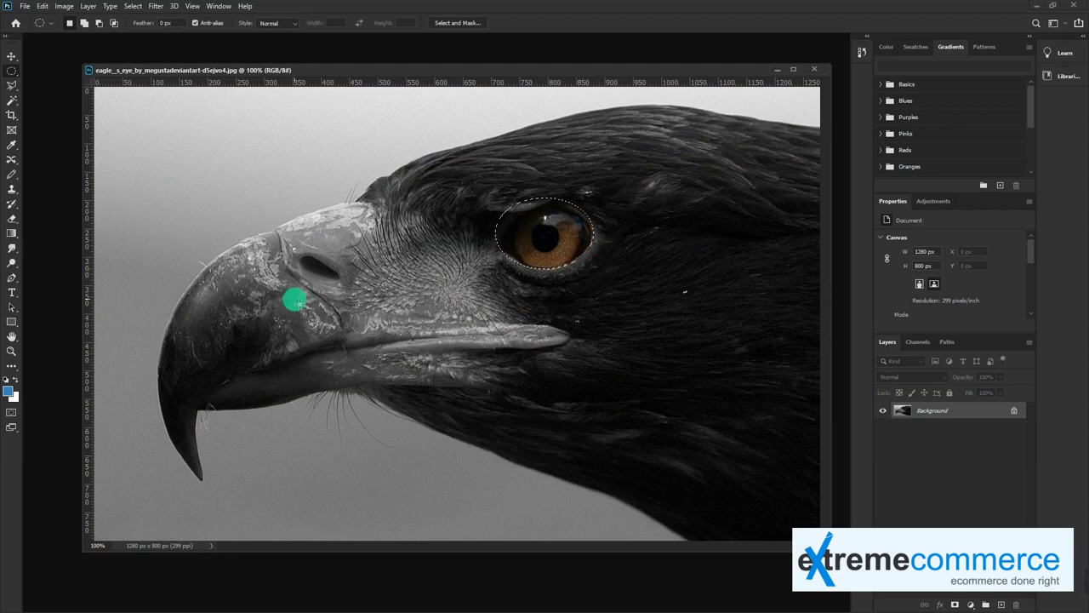
{"action": "key", "text": "b"}
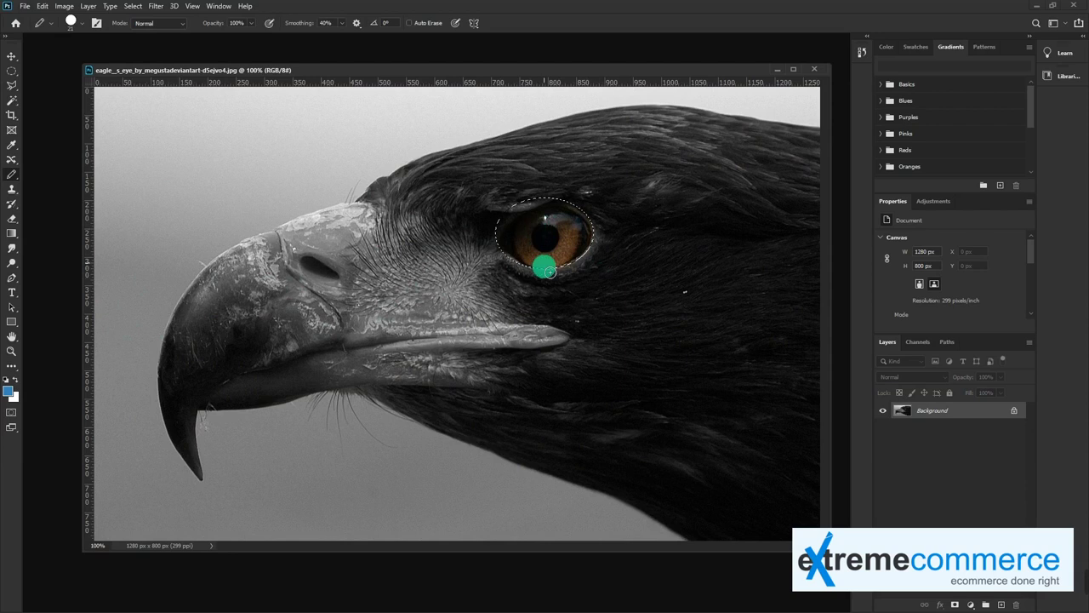
{"action": "right_click", "coordinate": [18, 177]}
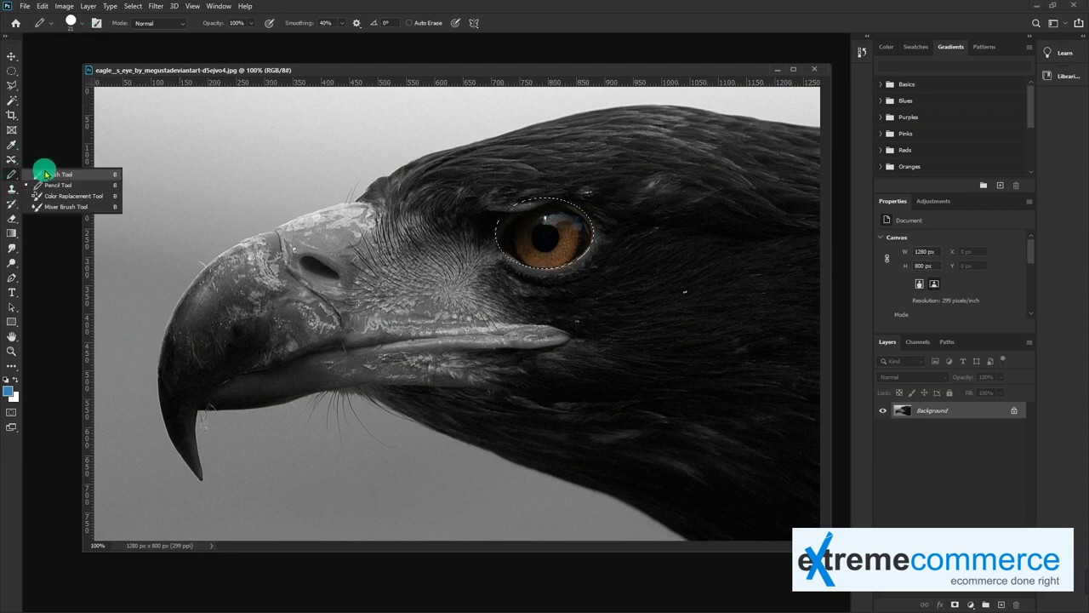
{"action": "left_click", "coordinate": [50, 175]}
{"action": "left_click", "coordinate": [169, 26]}
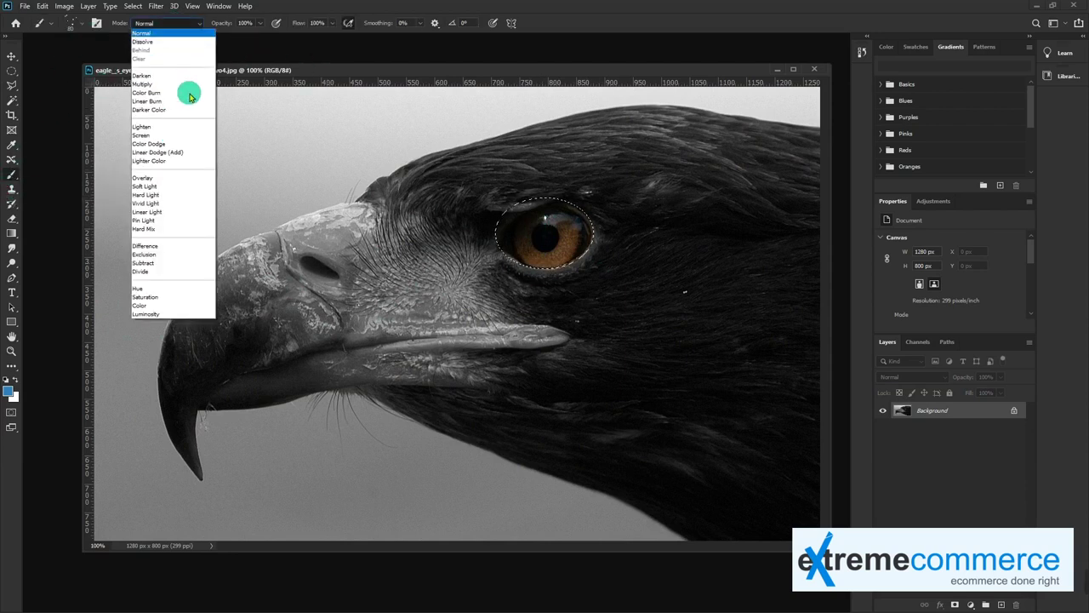
{"action": "left_click", "coordinate": [151, 305]}
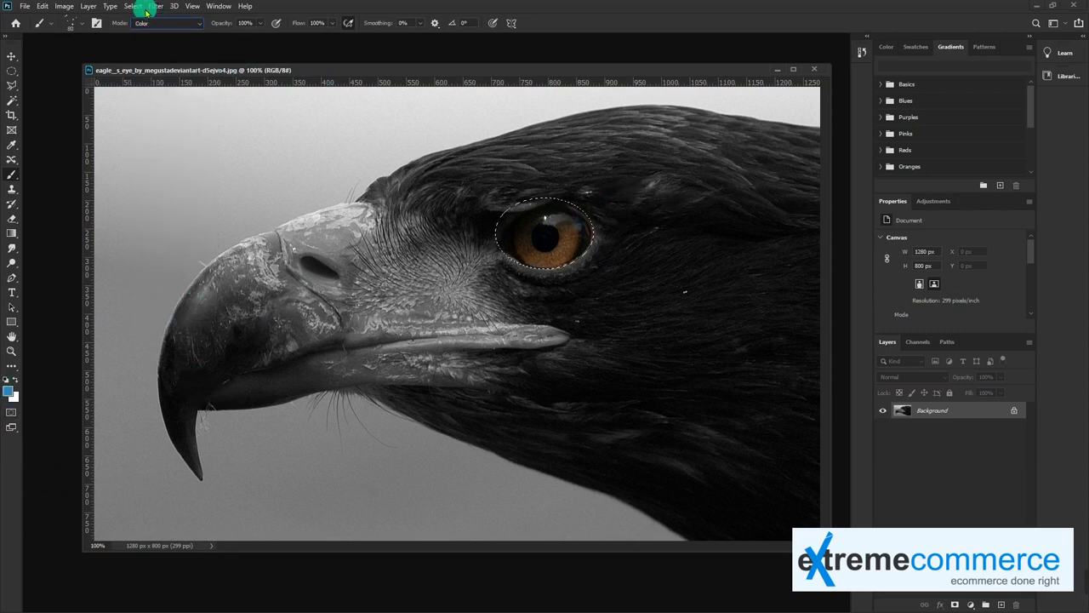
{"action": "left_click", "coordinate": [73, 26]}
{"action": "scroll", "coordinate": [89, 138], "scroll_direction": "up", "scroll_amount": 1}
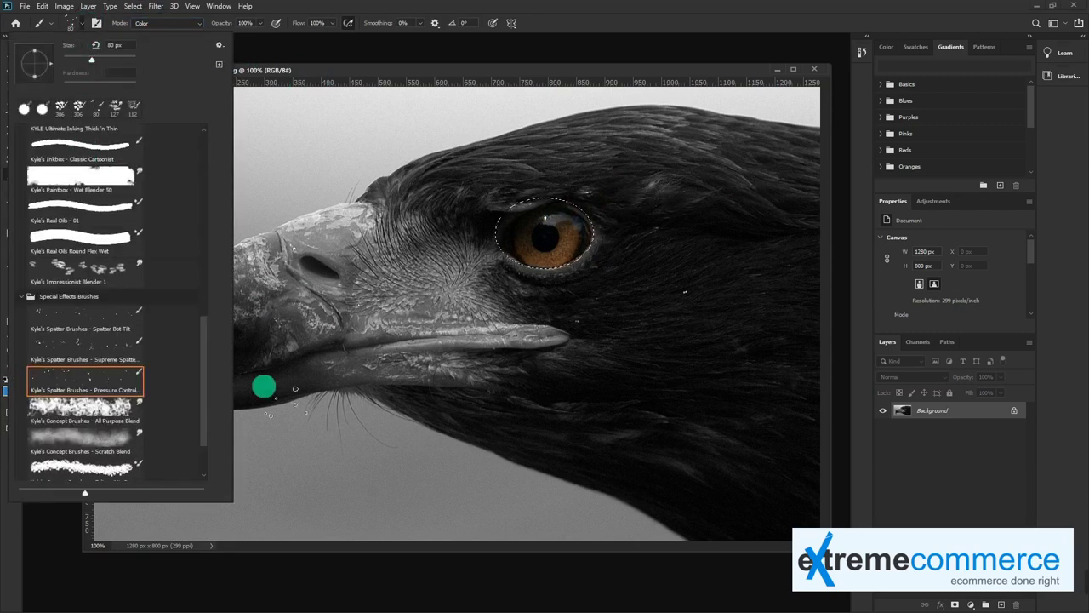
{"action": "left_click_drag", "start_coordinate": [209, 372], "coordinate": [184, 184]}
{"action": "left_click", "coordinate": [128, 155]}
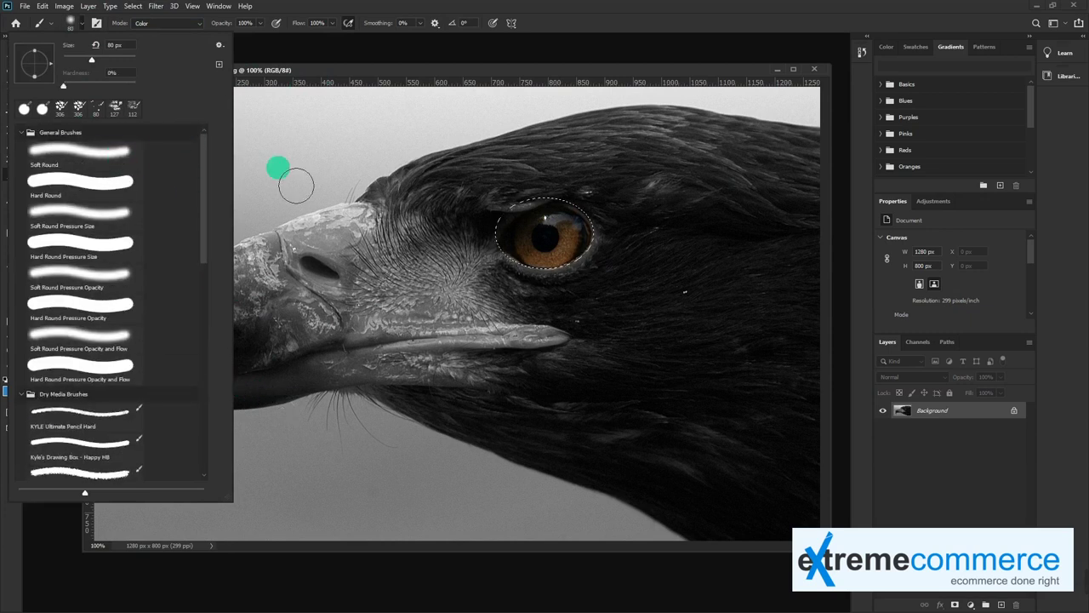
{"action": "left_click_drag", "start_coordinate": [553, 244], "coordinate": [586, 277]}
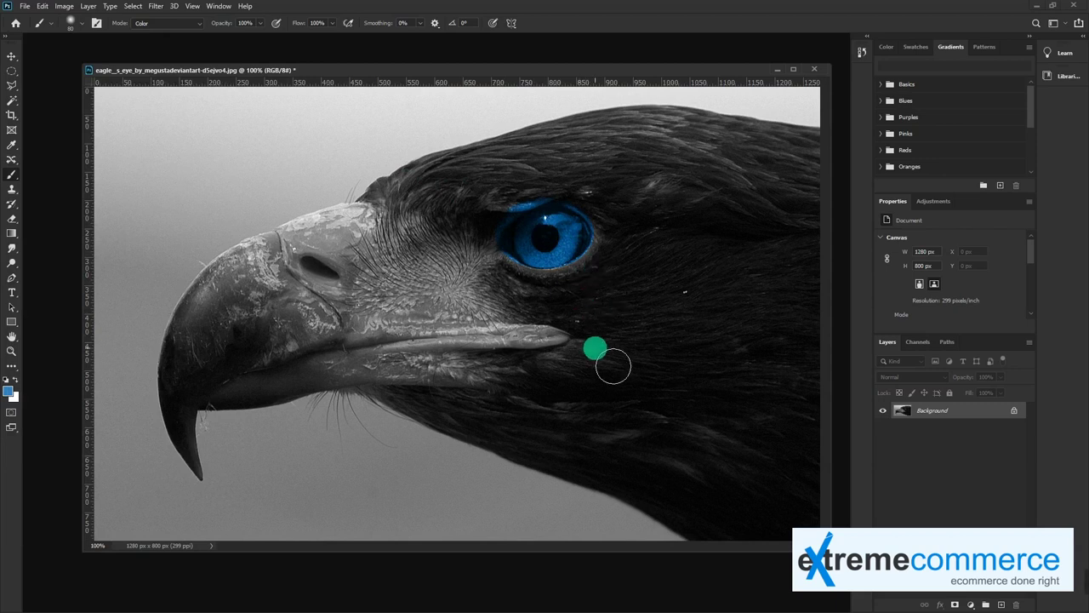
{"action": "key", "text": "ctrl+z"}
{"action": "key", "text": "ctrl+z"}
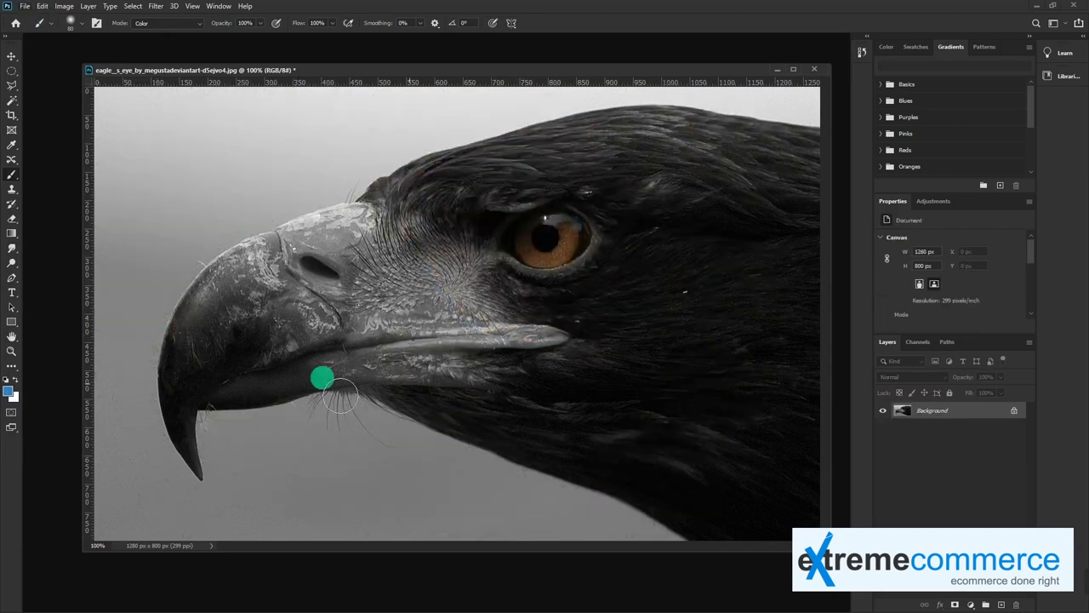
{"action": "left_click", "coordinate": [11, 178]}
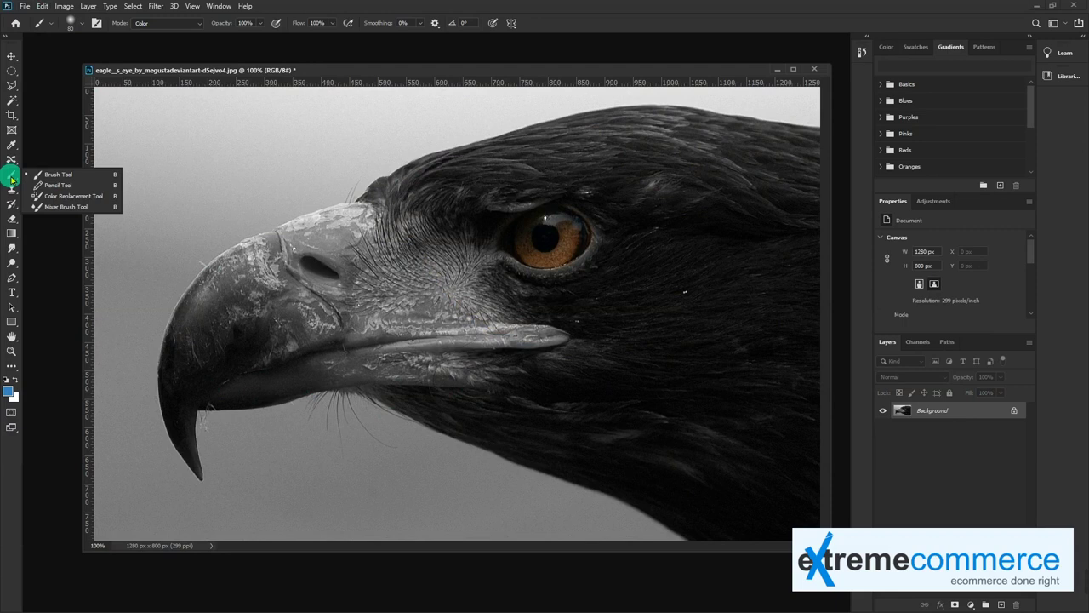
- Clone-stamp the eagle's eye texture across the upper-left background, resampling after one undo
{"action": "left_click", "coordinate": [11, 189]}
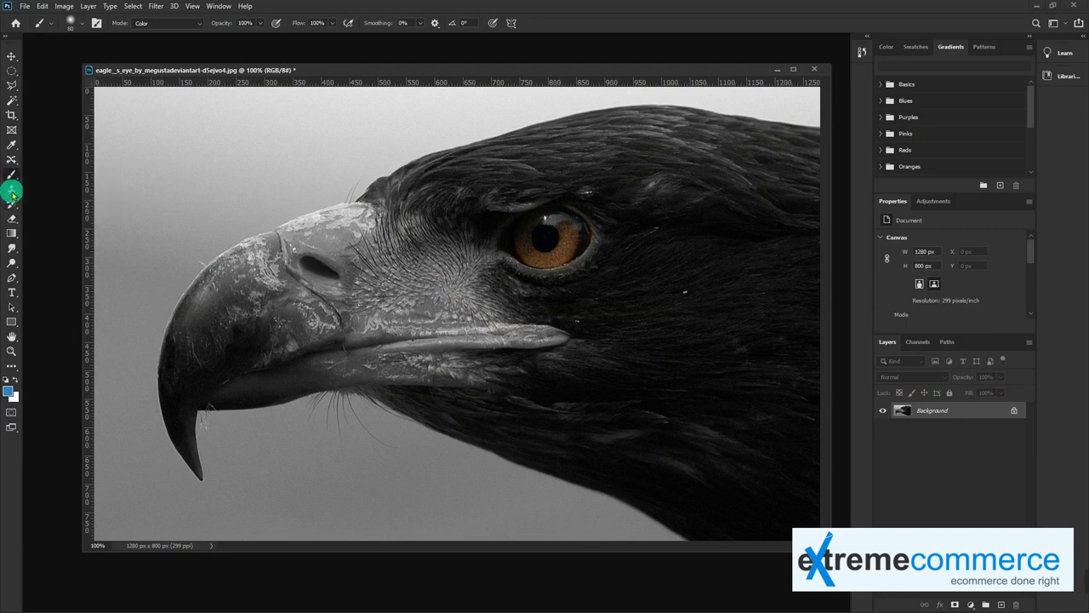
{"action": "left_click", "coordinate": [67, 190]}
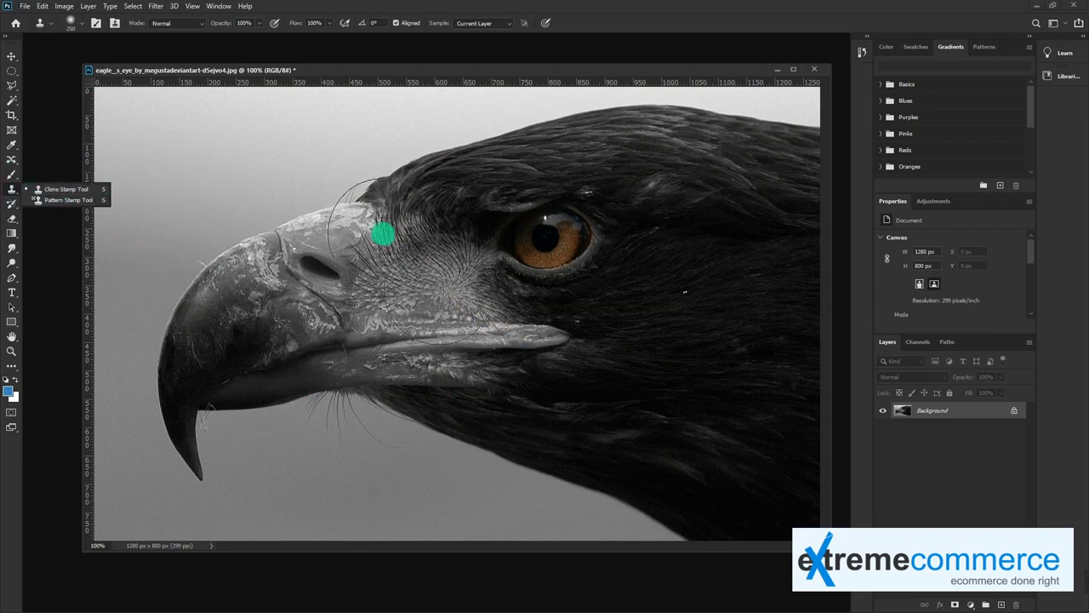
{"action": "left_click", "coordinate": [639, 194], "text": "alt"}
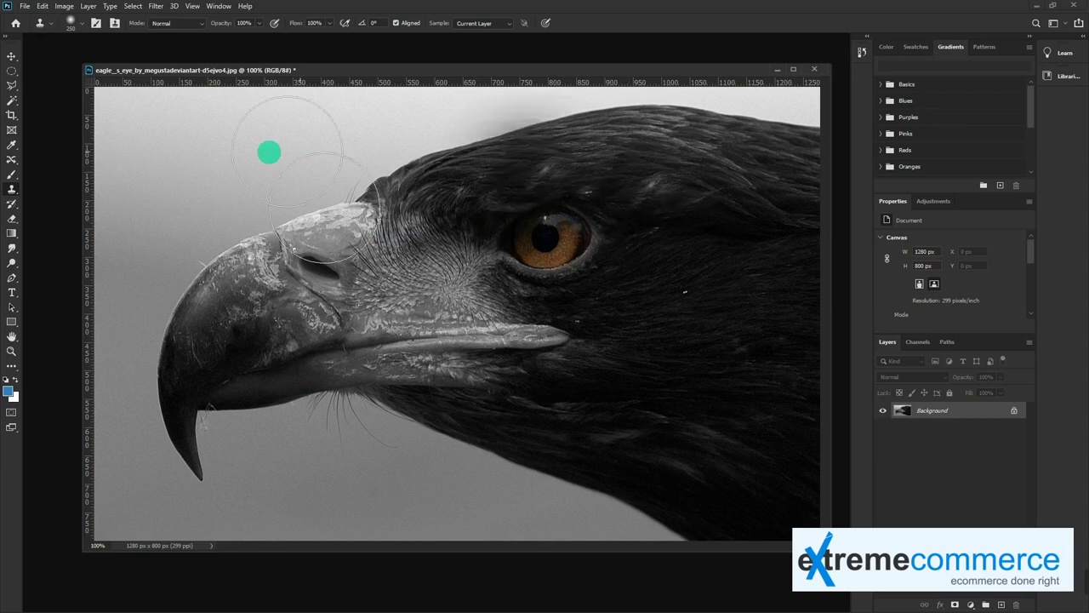
{"action": "left_click_drag", "start_coordinate": [267, 151], "coordinate": [243, 151]}
{"action": "key", "text": "ctrl+z"}
{"action": "left_click", "coordinate": [610, 175], "text": "alt"}
{"action": "left_click_drag", "start_coordinate": [168, 150], "coordinate": [213, 156]}
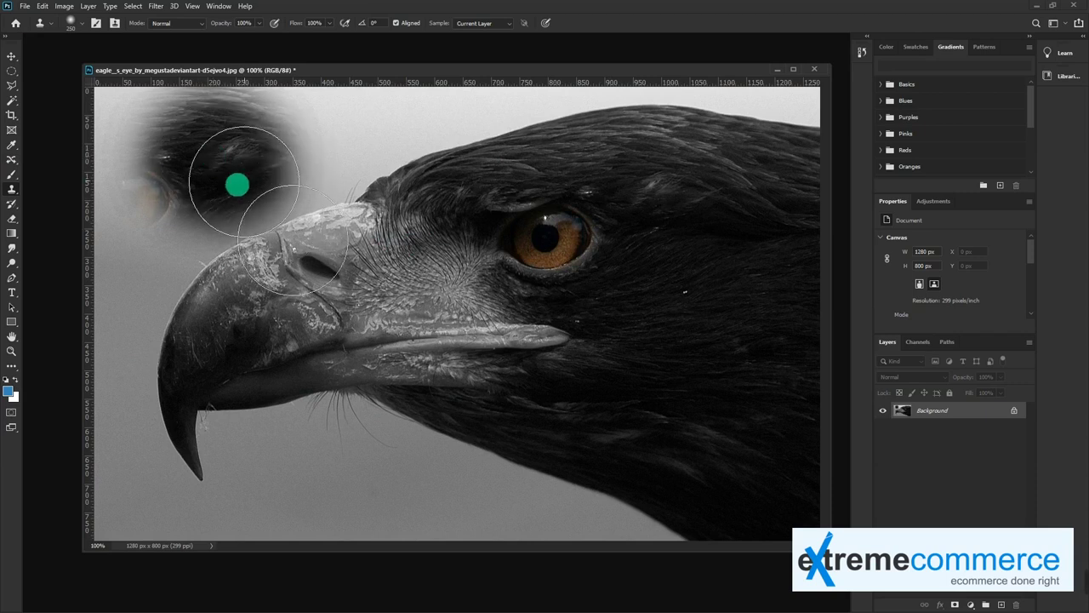
{"action": "left_click_drag", "start_coordinate": [212, 156], "coordinate": [280, 165]}
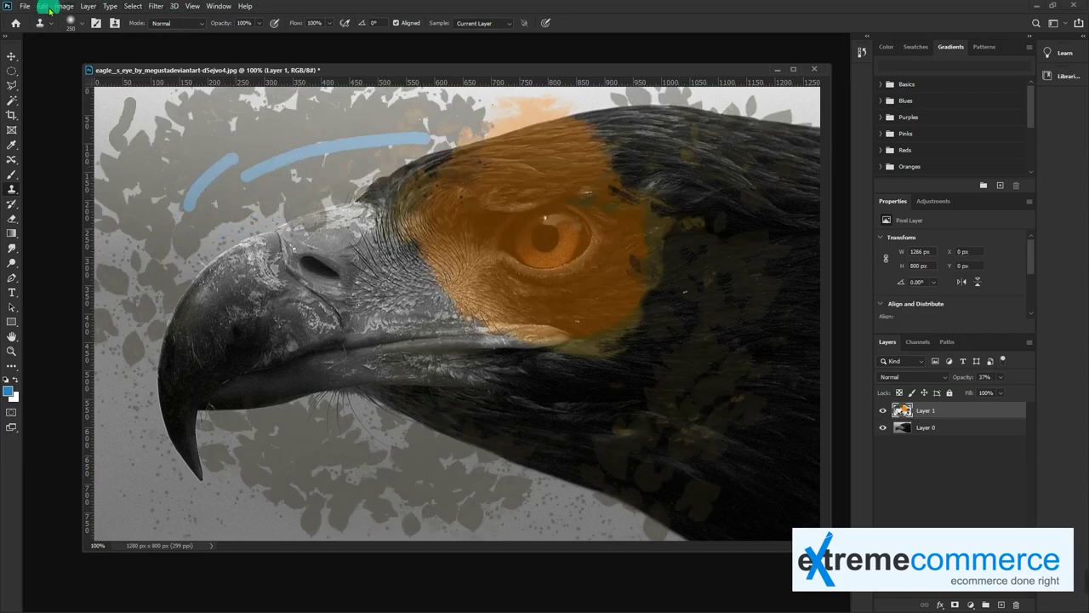
- Revert the eagle photo and switch to the Pattern Stamp tool
{"action": "left_click", "coordinate": [25, 6]}
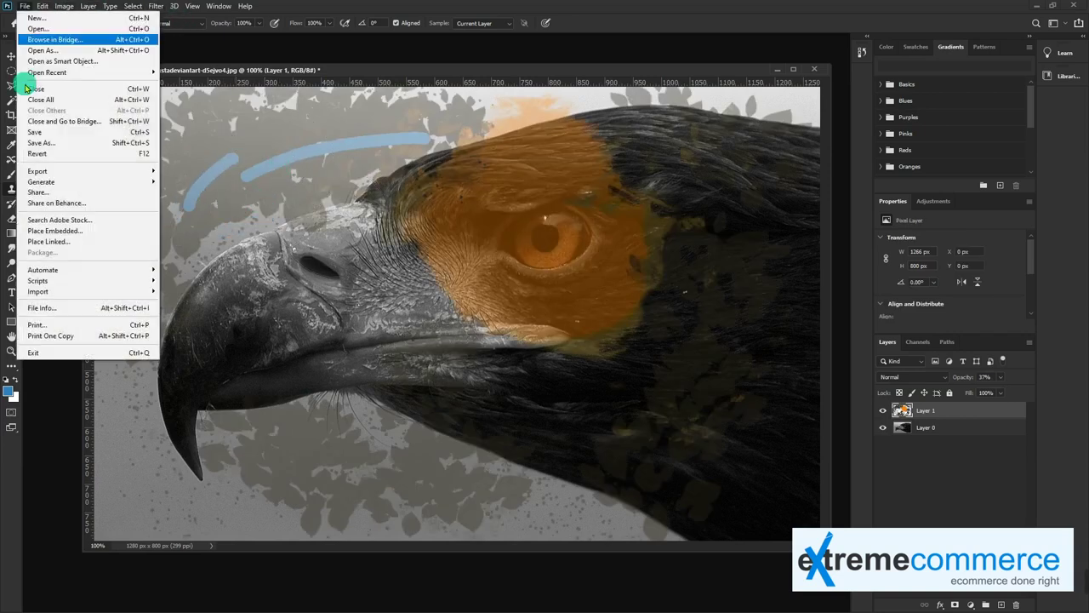
{"action": "left_click", "coordinate": [34, 143]}
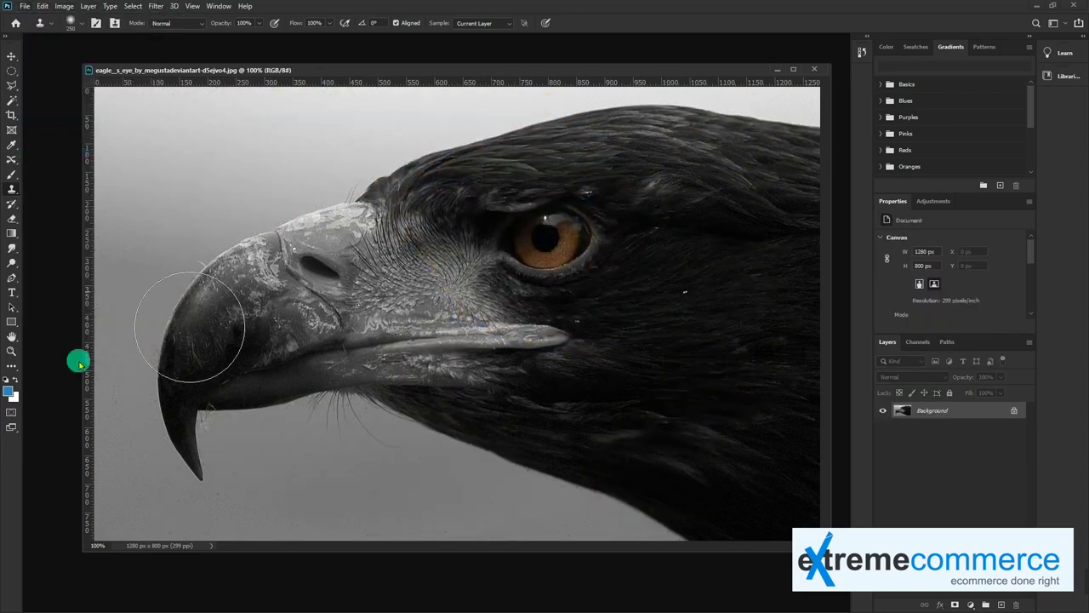
{"action": "left_click", "coordinate": [6, 193]}
{"action": "left_click", "coordinate": [53, 206]}
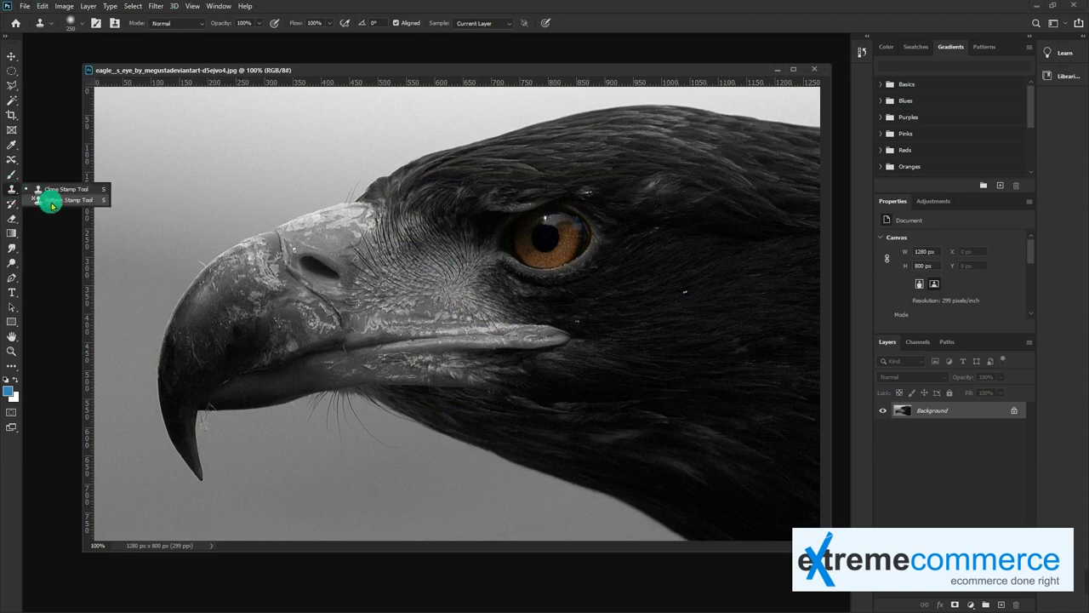
- Stamp the gold autumn trees pattern along the edges, then discard it
{"action": "left_click", "coordinate": [400, 25]}
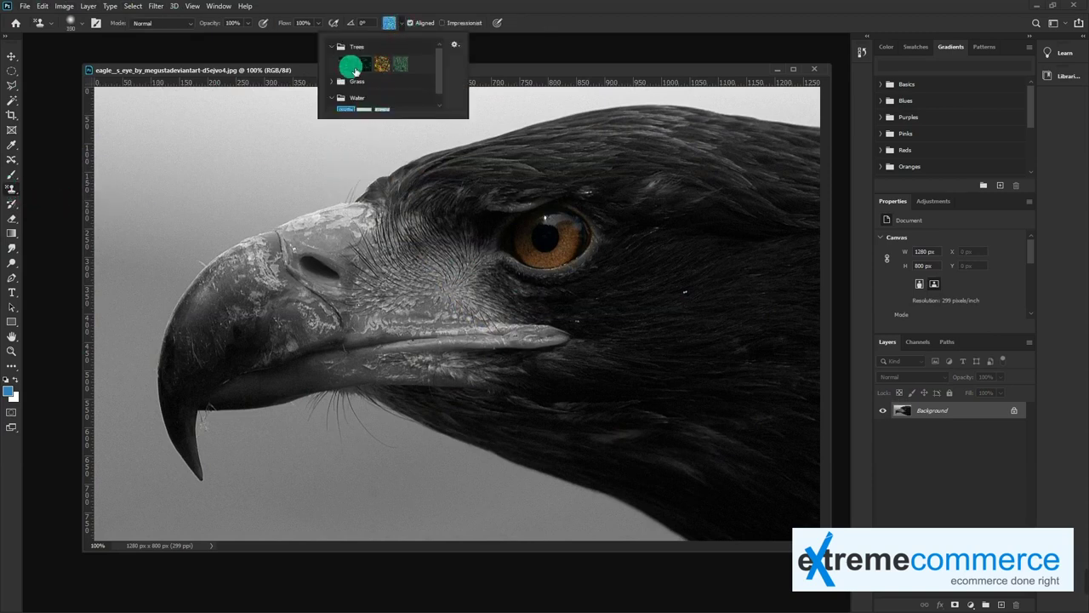
{"action": "left_click", "coordinate": [382, 67]}
{"action": "mouse_move", "coordinate": [263, 163]}
{"action": "left_mouse_down"}
{"action": "mouse_move", "coordinate": [266, 187]}
{"action": "mouse_move", "coordinate": [189, 239]}
{"action": "mouse_move", "coordinate": [135, 388]}
{"action": "mouse_move", "coordinate": [162, 496]}
{"action": "mouse_move", "coordinate": [384, 518]}
{"action": "mouse_move", "coordinate": [282, 467]}
{"action": "mouse_move", "coordinate": [428, 493]}
{"action": "mouse_move", "coordinate": [397, 459]}
{"action": "mouse_move", "coordinate": [662, 558]}
{"action": "mouse_move", "coordinate": [434, 535]}
{"action": "mouse_move", "coordinate": [523, 539]}
{"action": "mouse_move", "coordinate": [250, 462]}
{"action": "mouse_move", "coordinate": [230, 438]}
{"action": "mouse_move", "coordinate": [302, 437]}
{"action": "mouse_move", "coordinate": [184, 515]}
{"action": "mouse_move", "coordinate": [110, 437]}
{"action": "mouse_move", "coordinate": [122, 104]}
{"action": "mouse_move", "coordinate": [292, 110]}
{"action": "mouse_move", "coordinate": [516, 90]}
{"action": "mouse_move", "coordinate": [301, 151]}
{"action": "mouse_move", "coordinate": [139, 165]}
{"action": "mouse_move", "coordinate": [294, 189]}
{"action": "mouse_move", "coordinate": [554, 87]}
{"action": "mouse_move", "coordinate": [809, 97]}
{"action": "mouse_move", "coordinate": [482, 100]}
{"action": "left_mouse_up"}
{"action": "mouse_move", "coordinate": [284, 143]}
{"action": "left_mouse_down"}
{"action": "mouse_move", "coordinate": [97, 150]}
{"action": "mouse_move", "coordinate": [85, 369]}
{"action": "mouse_move", "coordinate": [156, 523]}
{"action": "mouse_move", "coordinate": [500, 558]}
{"action": "mouse_move", "coordinate": [429, 512]}
{"action": "left_mouse_up"}
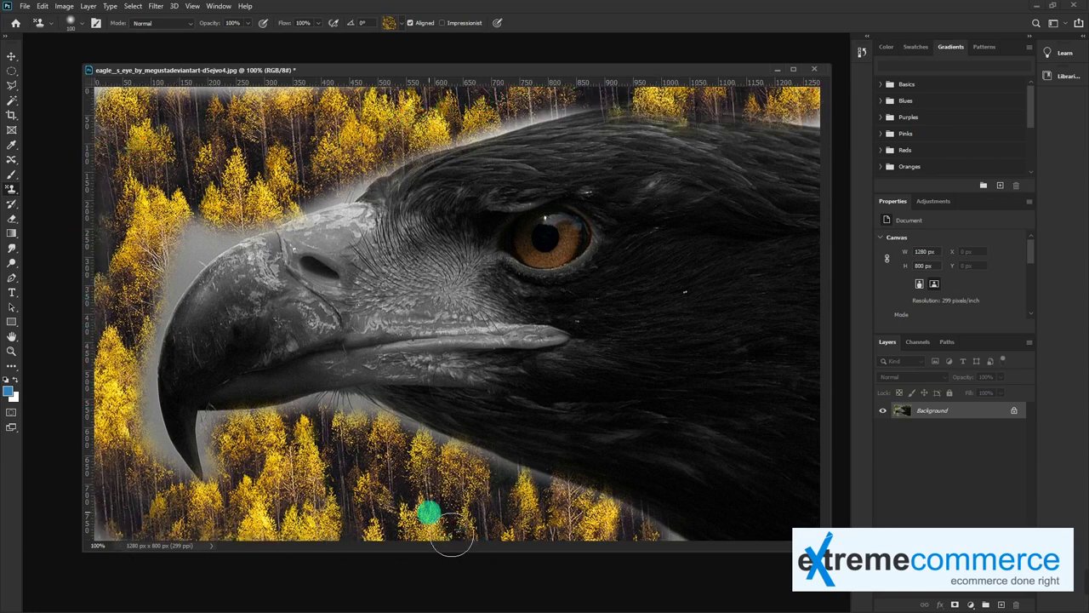
{"action": "key", "text": "F12"}
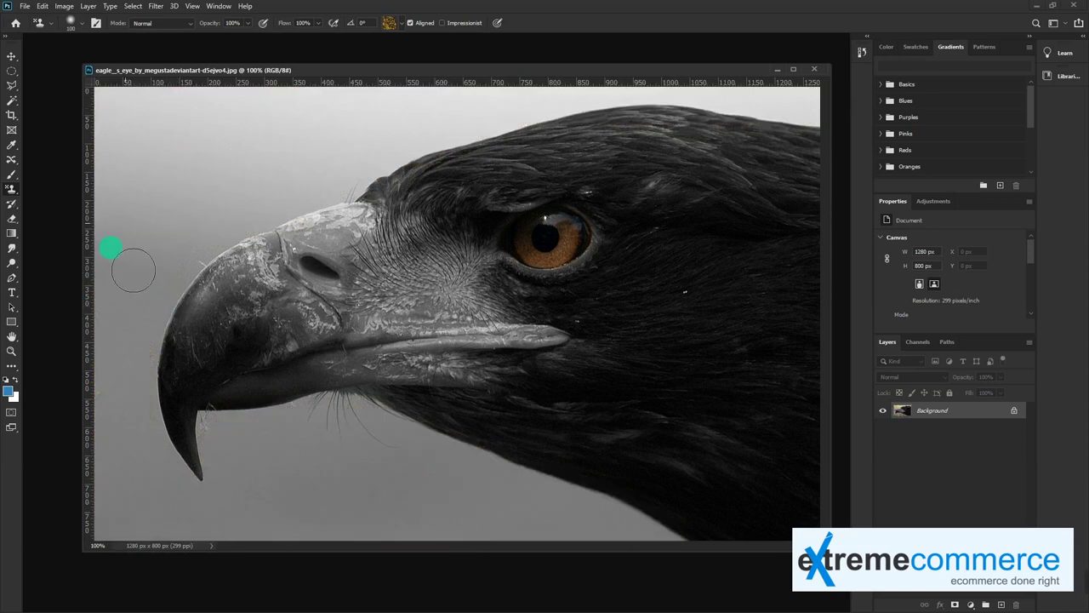
{"action": "left_click", "coordinate": [14, 187]}
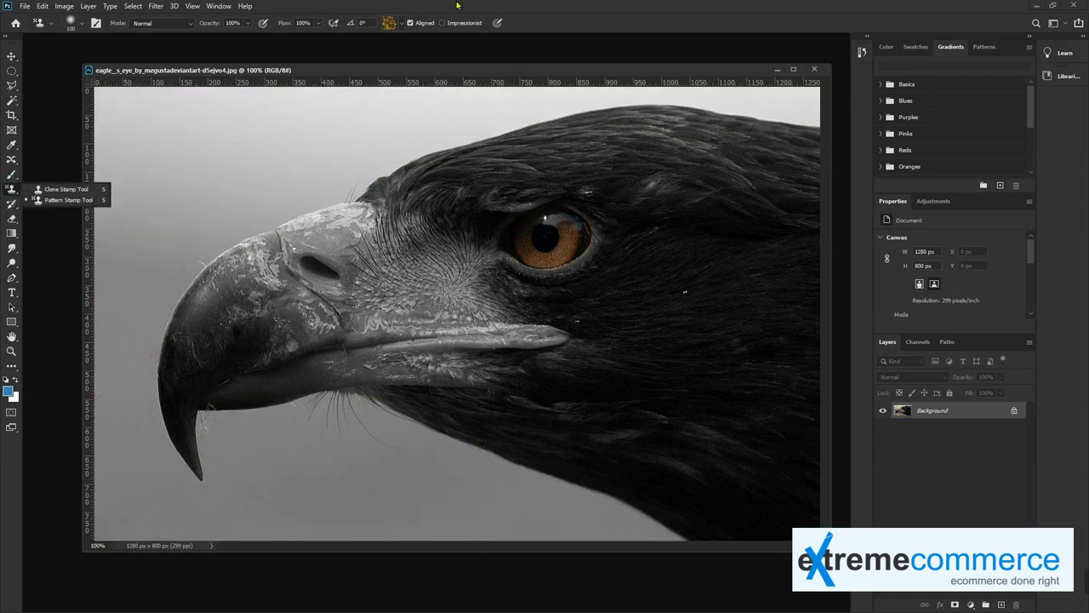
- Switch the pattern picker to Large List and choose the green Grass pattern
{"action": "left_click", "coordinate": [405, 23]}
{"action": "left_click", "coordinate": [452, 44]}
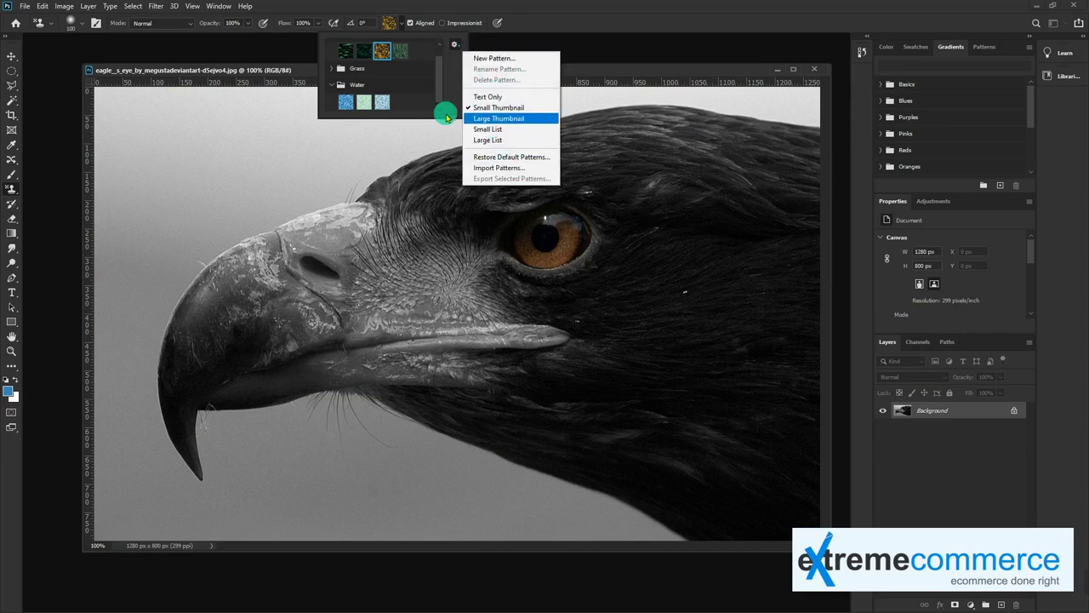
{"action": "left_click", "coordinate": [501, 142]}
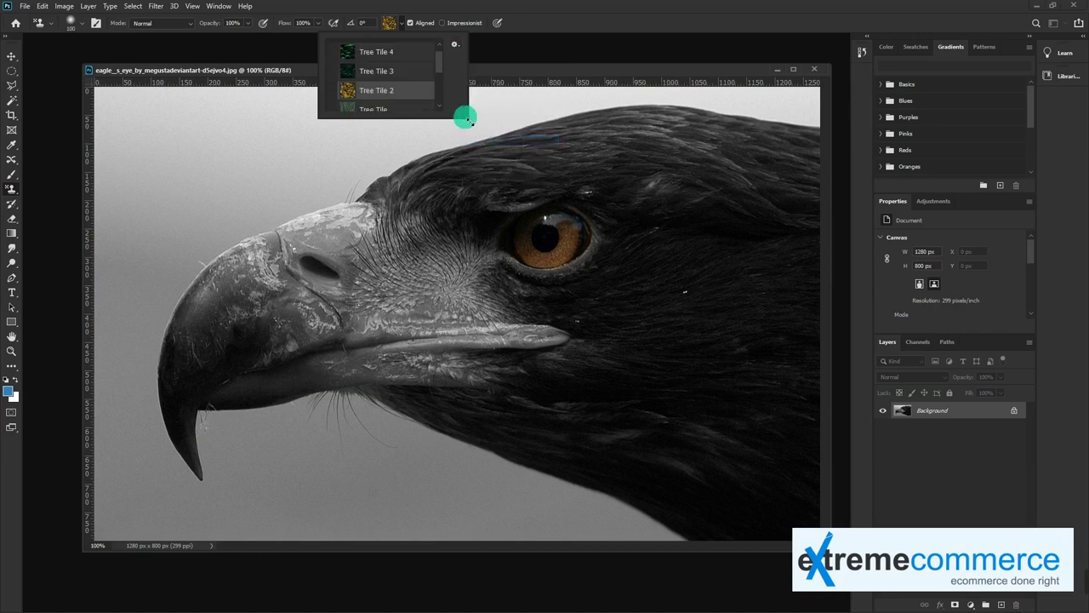
{"action": "left_click_drag", "start_coordinate": [467, 117], "coordinate": [567, 219]}
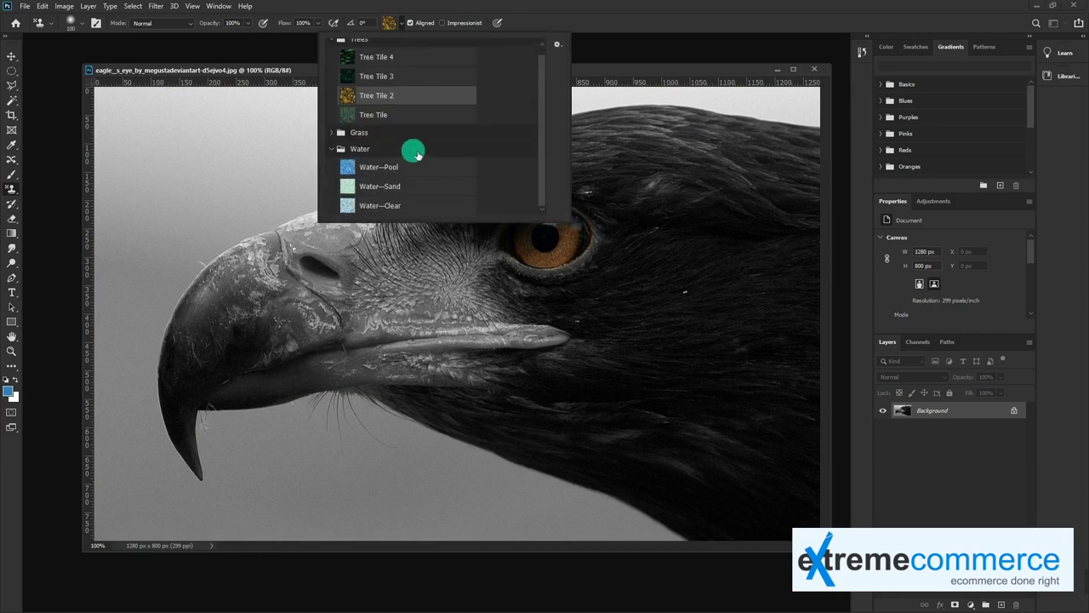
{"action": "left_click", "coordinate": [375, 180]}
- Undo a test grass stroke and set the Pattern Stamp opacity to 50%
{"action": "mouse_move", "coordinate": [219, 162]}
{"action": "left_mouse_down"}
{"action": "mouse_move", "coordinate": [175, 170]}
{"action": "mouse_move", "coordinate": [377, 139]}
{"action": "left_mouse_up"}
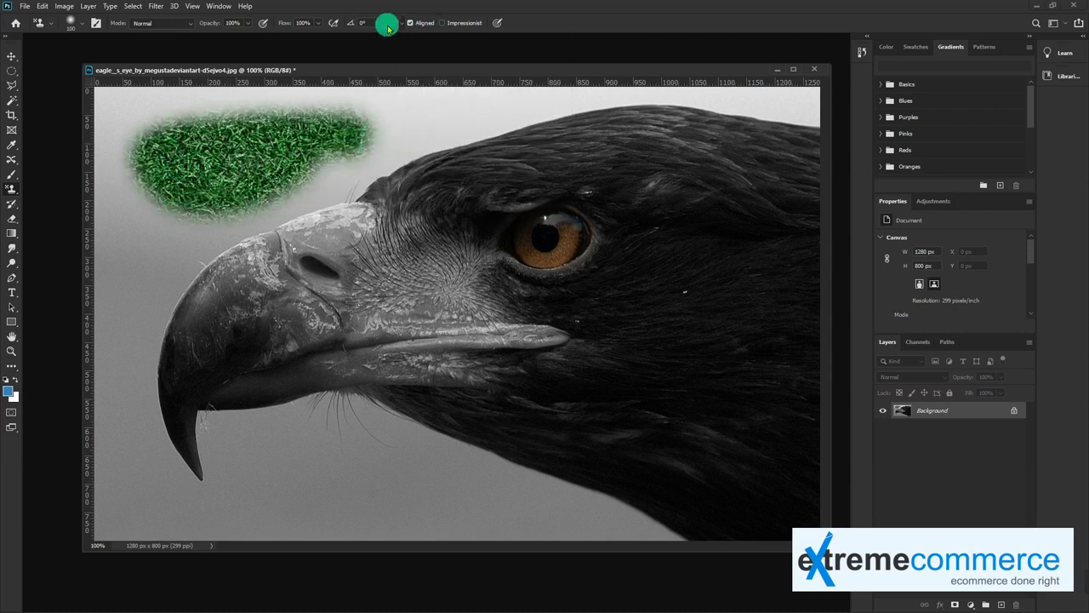
{"action": "key", "text": "ctrl+z"}
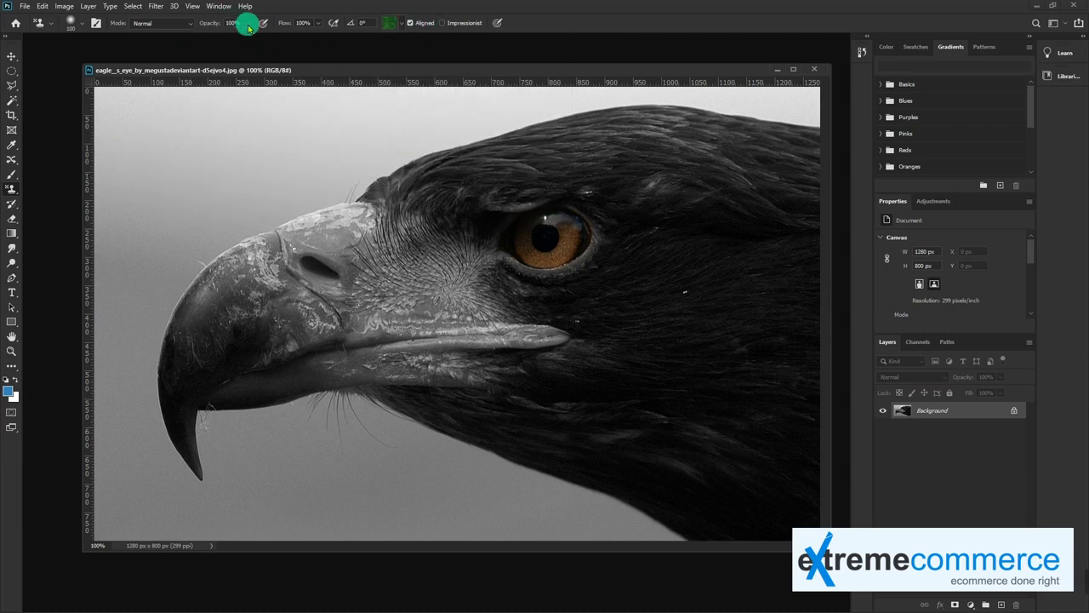
{"action": "left_click_drag", "start_coordinate": [242, 38], "coordinate": [215, 41]}
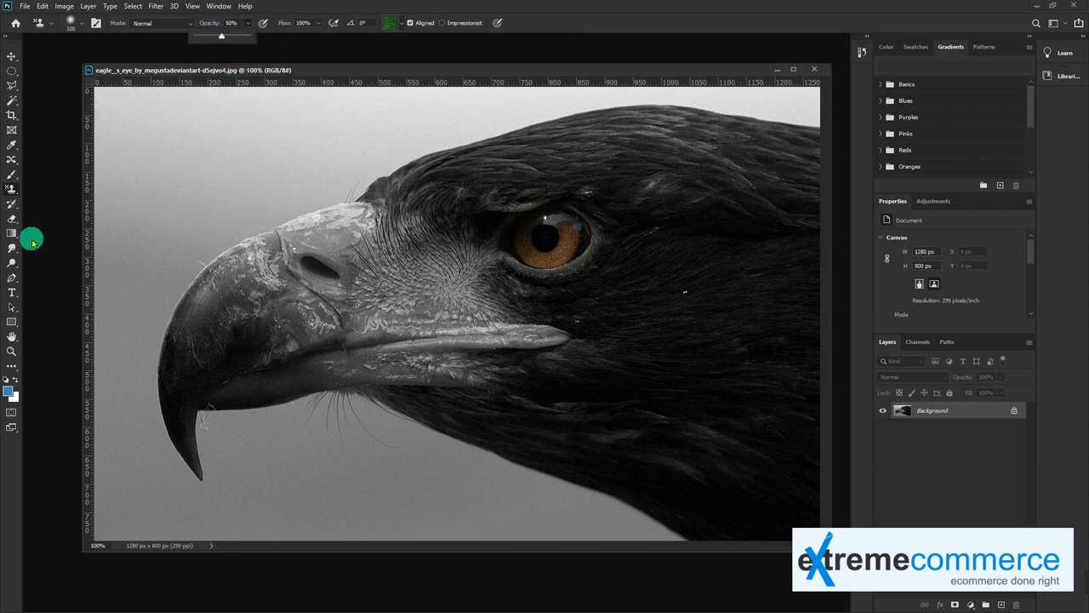
{"action": "left_click", "coordinate": [14, 195]}
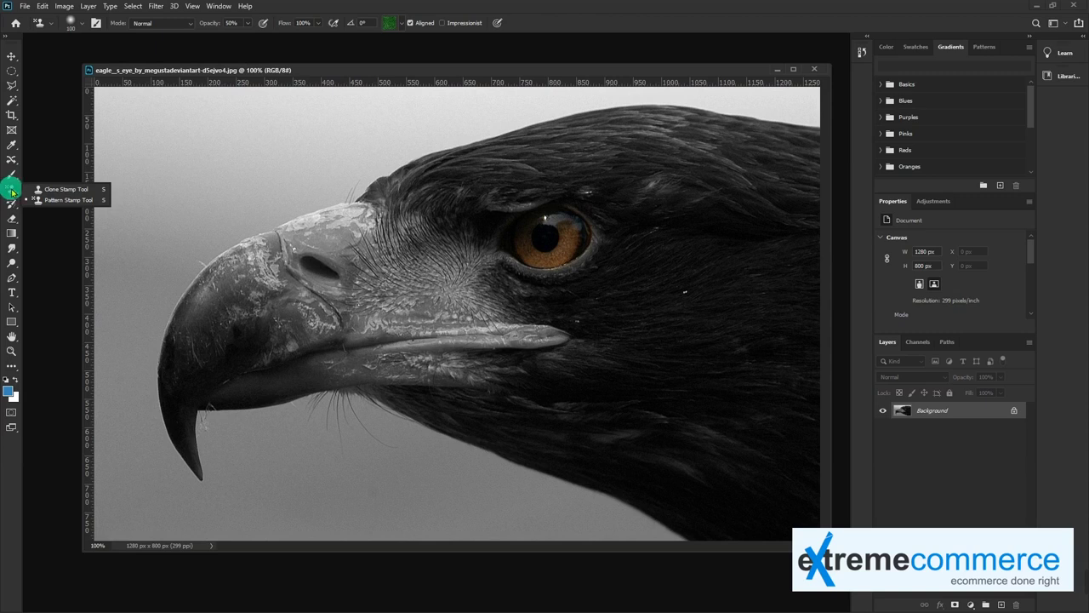
{"action": "left_click", "coordinate": [10, 192]}
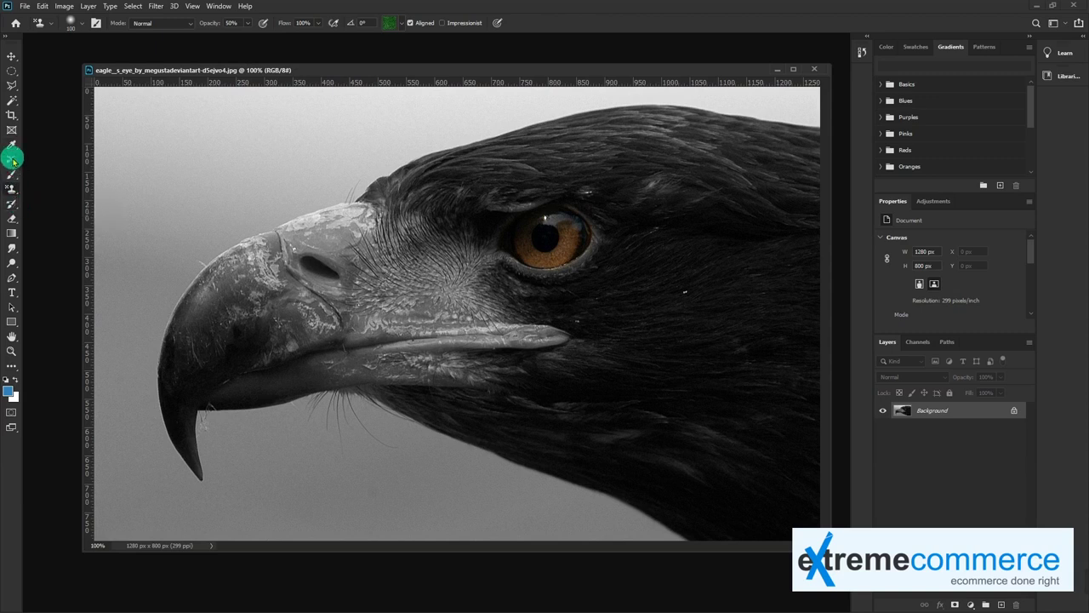
{"action": "left_click", "coordinate": [13, 161]}
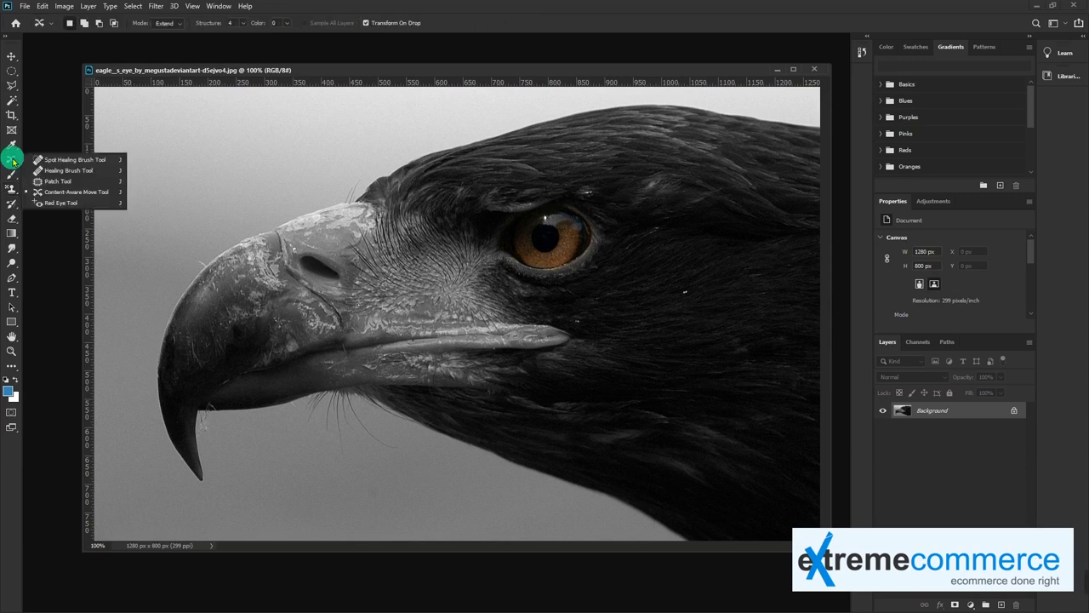
{"action": "left_click", "coordinate": [10, 176]}
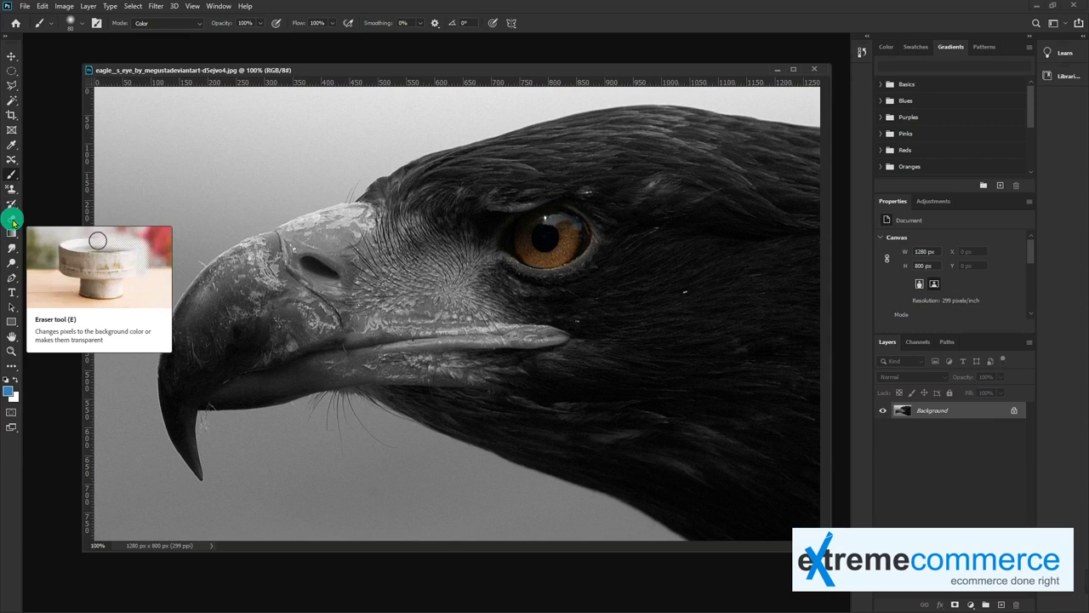
{"action": "left_click", "coordinate": [13, 222]}
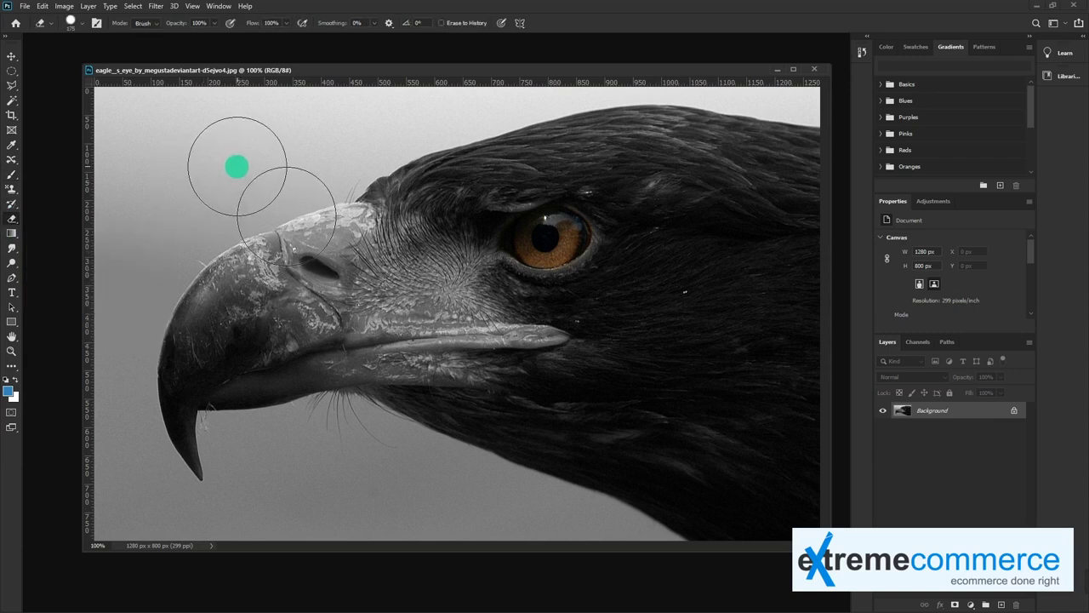
- Choose the Magnetic Lasso and convert the locked Background into editable Layer 0
{"action": "right_click", "coordinate": [12, 86]}
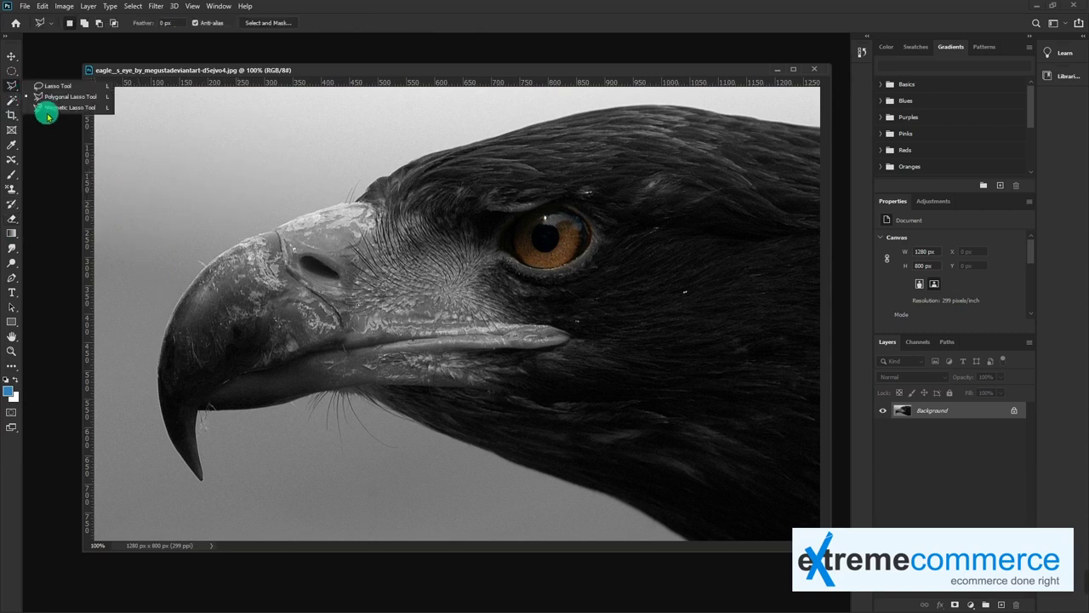
{"action": "left_click", "coordinate": [49, 106]}
{"action": "double_click", "coordinate": [988, 413]}
{"action": "left_click", "coordinate": [631, 202]}
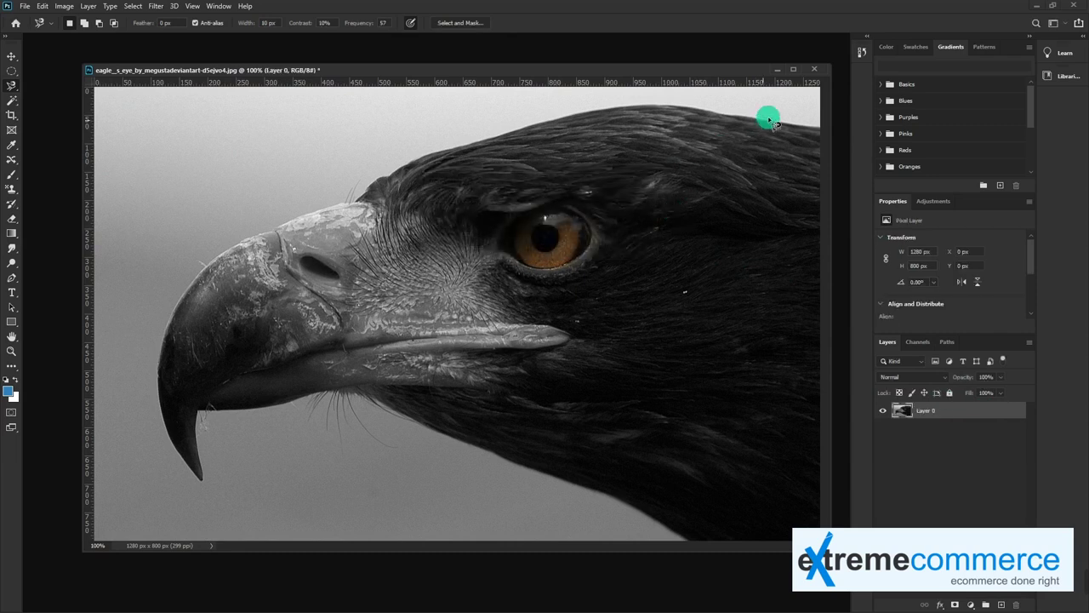
- Trace around the eagle's head, cancel an accidental crop, and copy it to Layer 1
{"action": "left_click", "coordinate": [822, 129]}
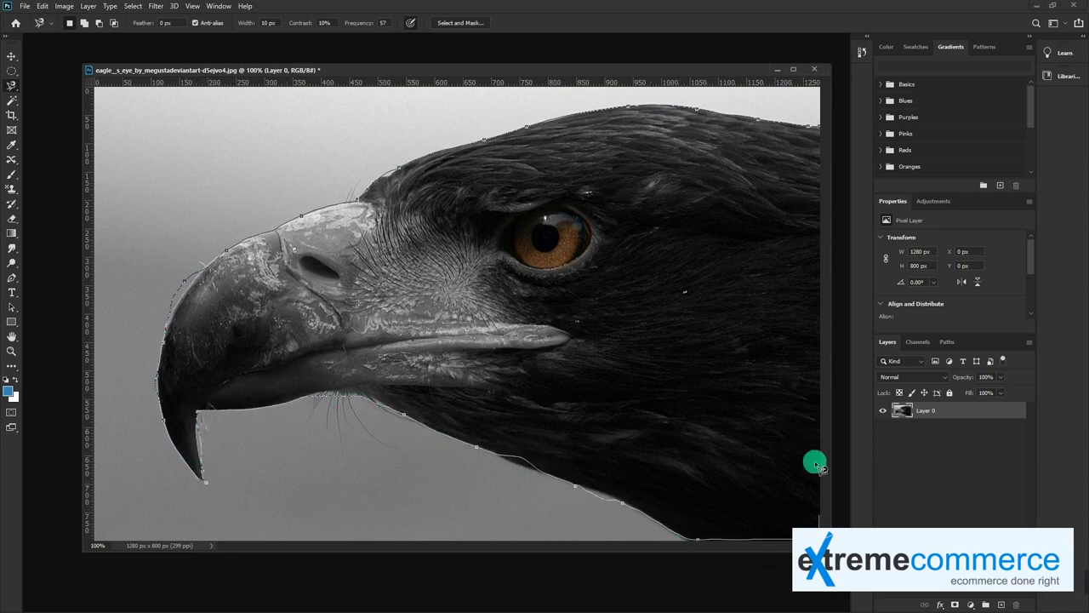
{"action": "left_click", "coordinate": [819, 128]}
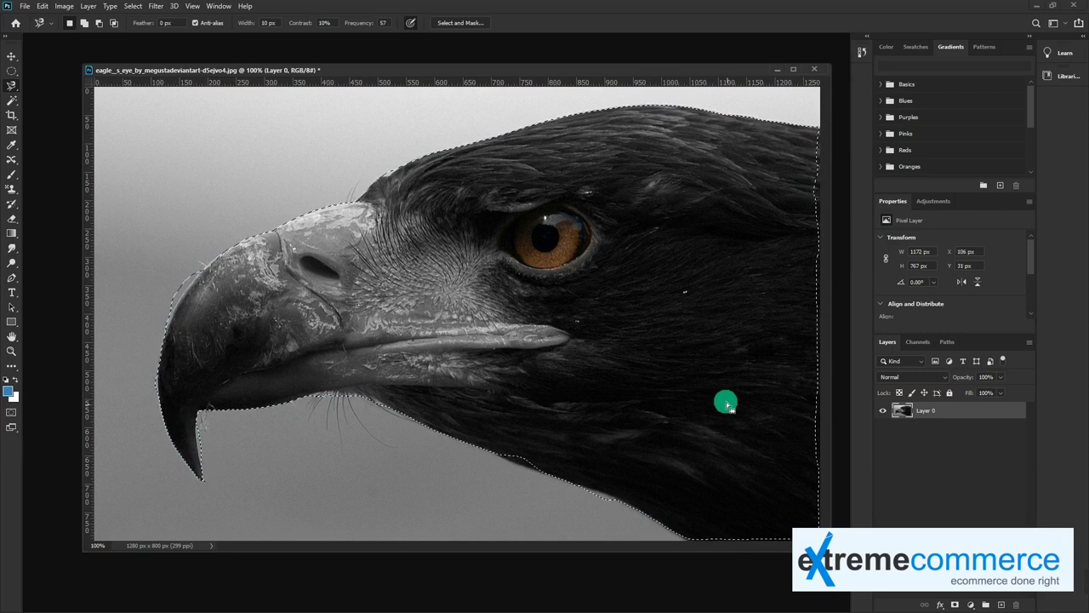
{"action": "right_click", "coordinate": [672, 384]}
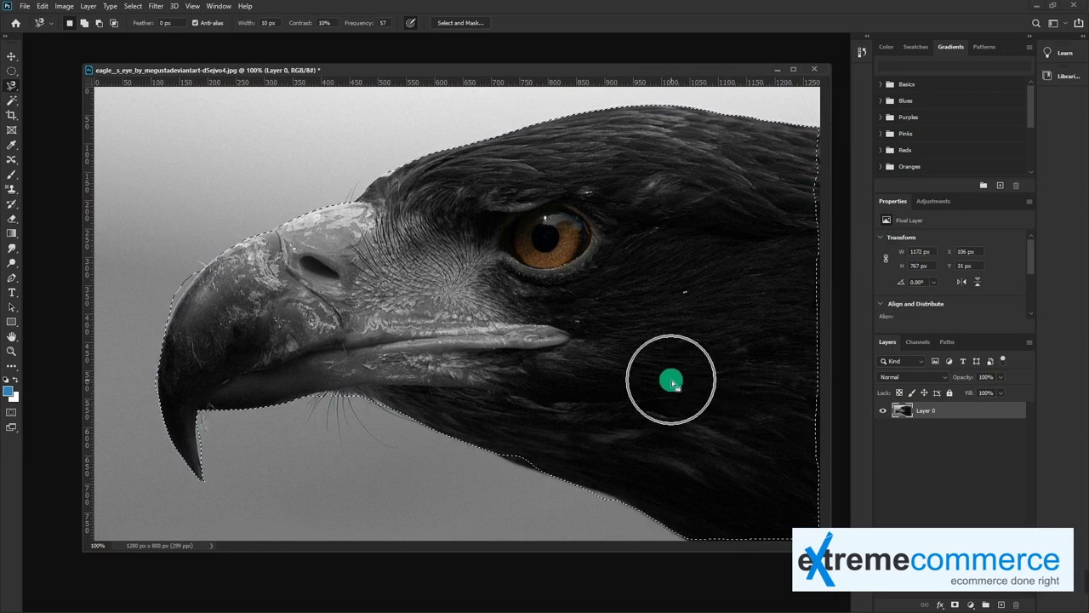
{"action": "key", "text": "c"}
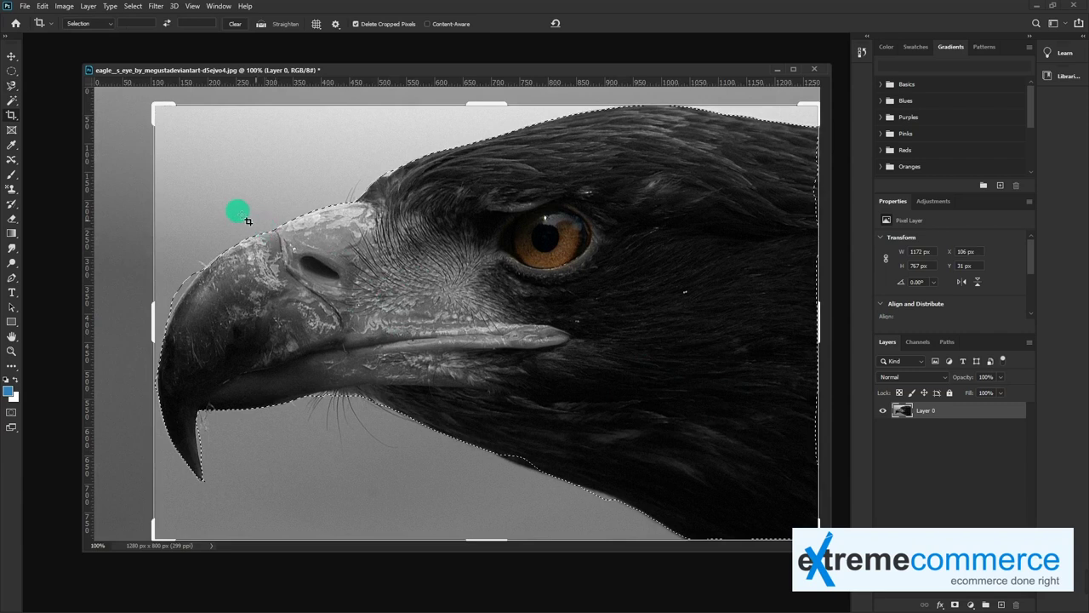
{"action": "key", "text": "Escape"}
{"action": "key", "text": "v"}
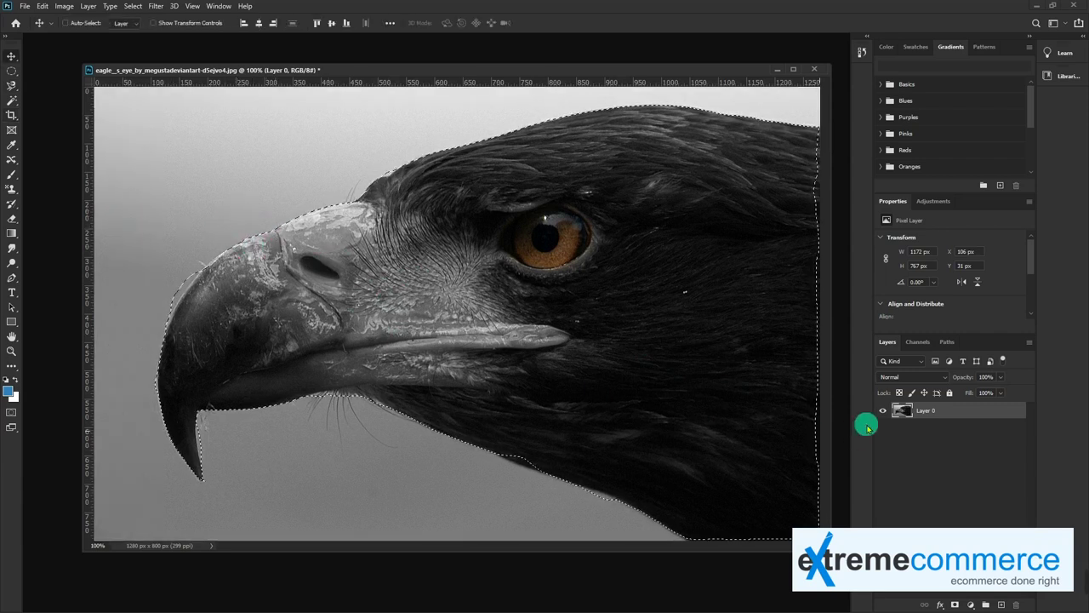
{"action": "key", "text": "ctrl+j"}
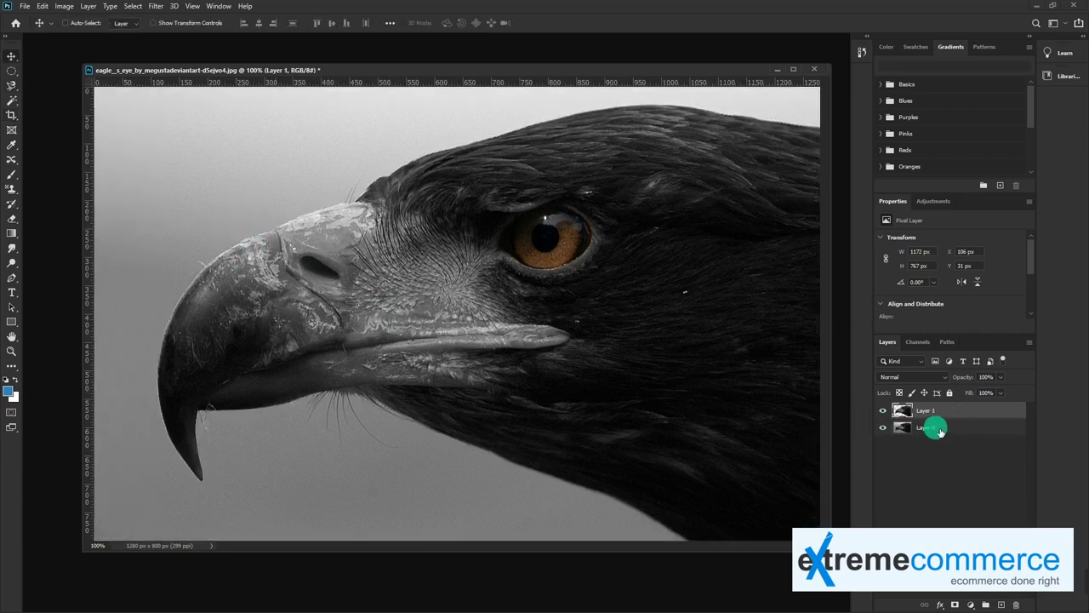
- Fill Layer 0 with a flat light grey sampled from the image
{"action": "left_click", "coordinate": [936, 430]}
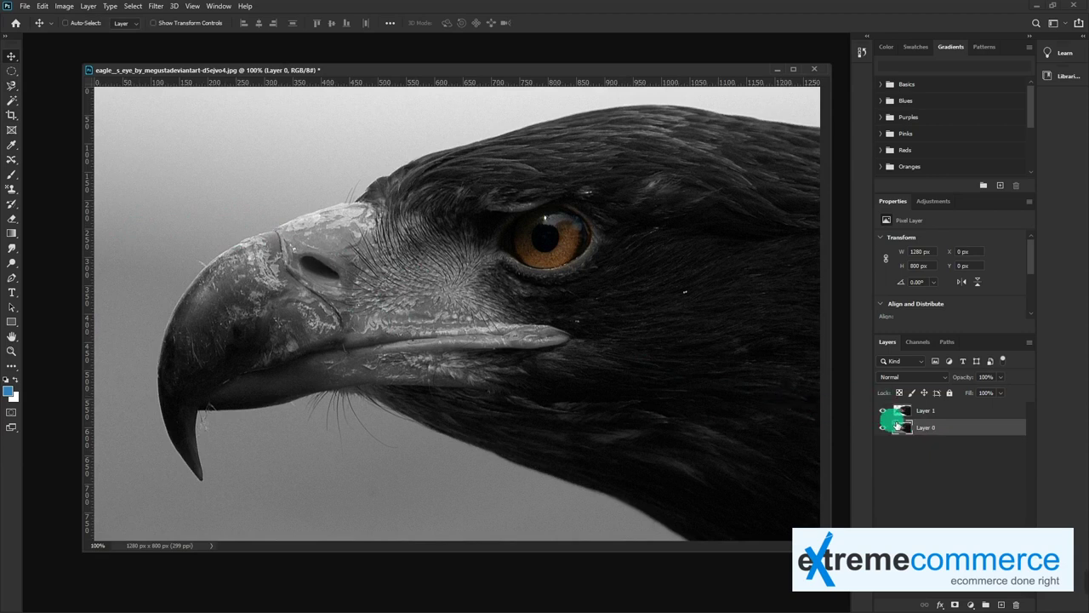
{"action": "key", "text": "i"}
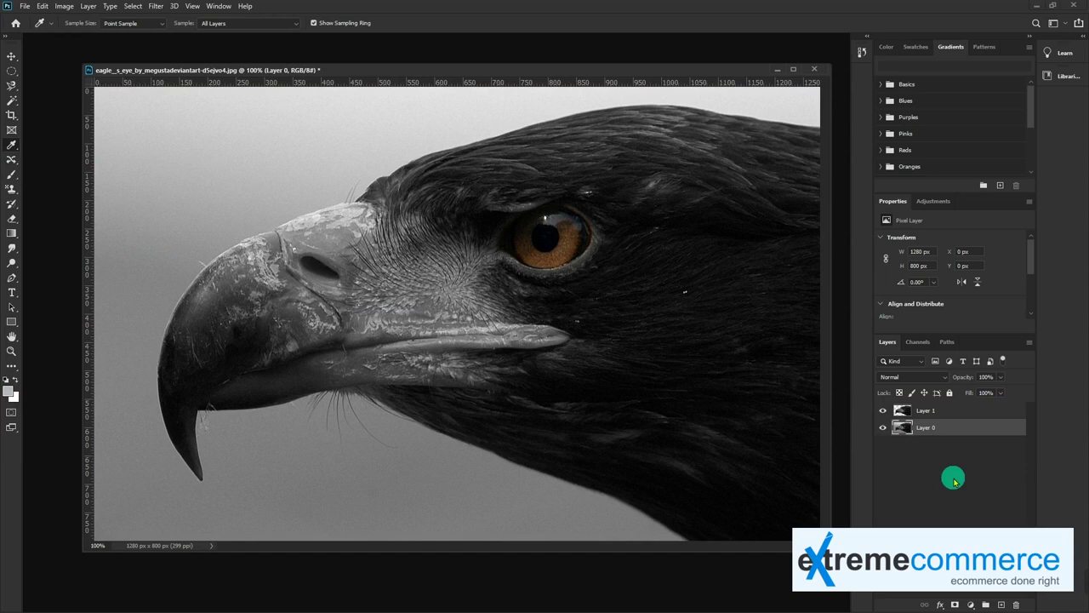
{"action": "key", "text": "alt+BackSpace"}
- Nudge the eagle on Layer 1 to about X 108 px, Y 33 px
{"action": "left_click", "coordinate": [928, 412]}
{"action": "key", "text": "v"}
{"action": "left_click_drag", "start_coordinate": [791, 372], "coordinate": [528, 370]}
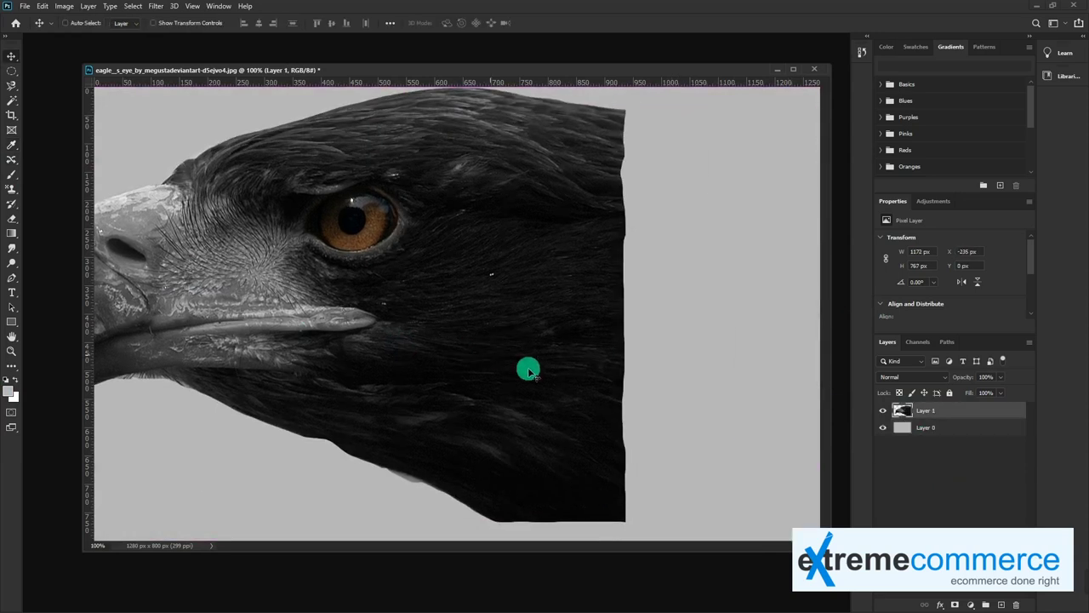
{"action": "key", "text": "ctrl+z"}
{"action": "left_click", "coordinate": [883, 427]}
{"action": "left_click", "coordinate": [882, 427]}
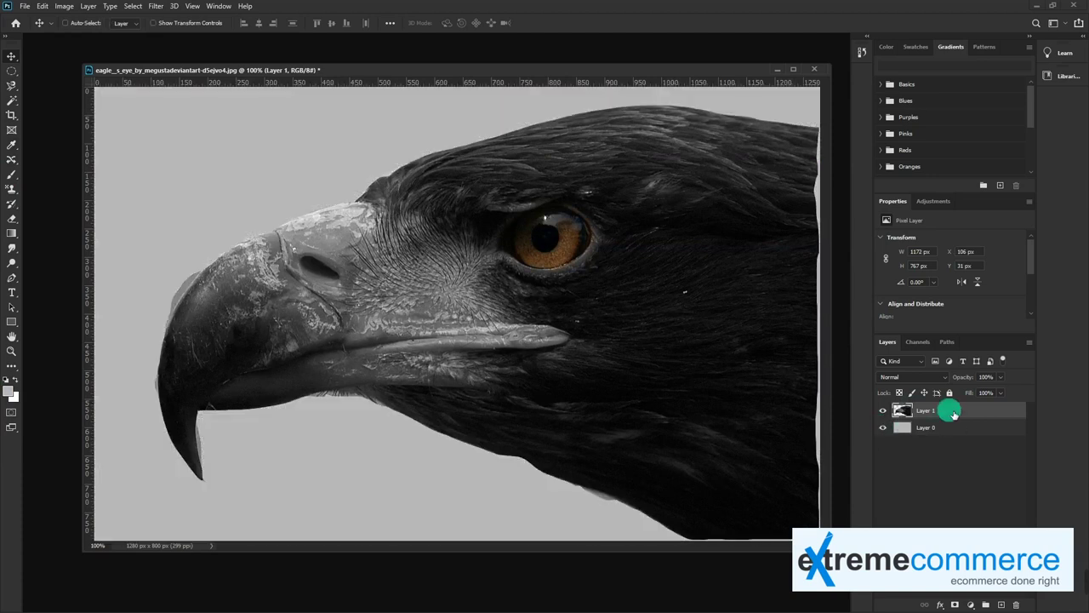
{"action": "key", "text": "shift+Right"}
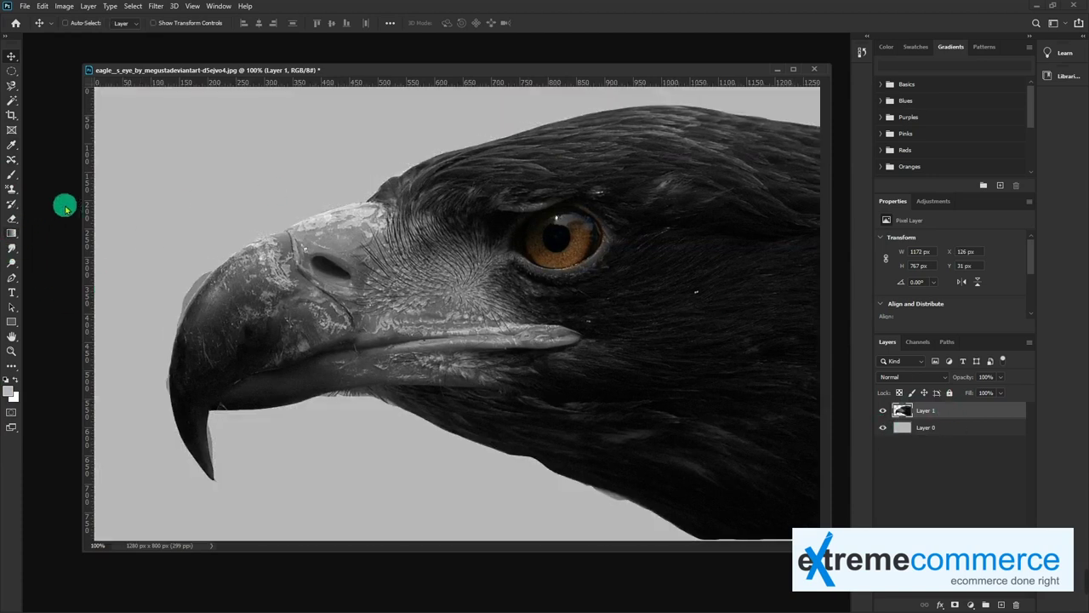
{"action": "left_click_drag", "start_coordinate": [755, 323], "coordinate": [742, 334]}
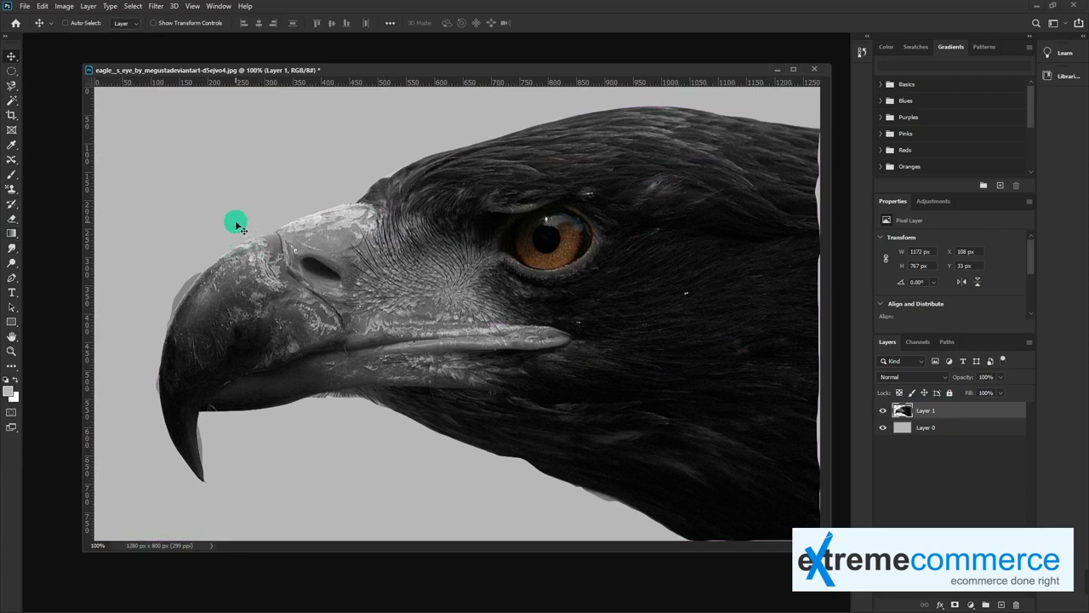
- Erase the leftover halo along the beak's left edge with a smaller eraser brush
{"action": "key", "text": "e"}
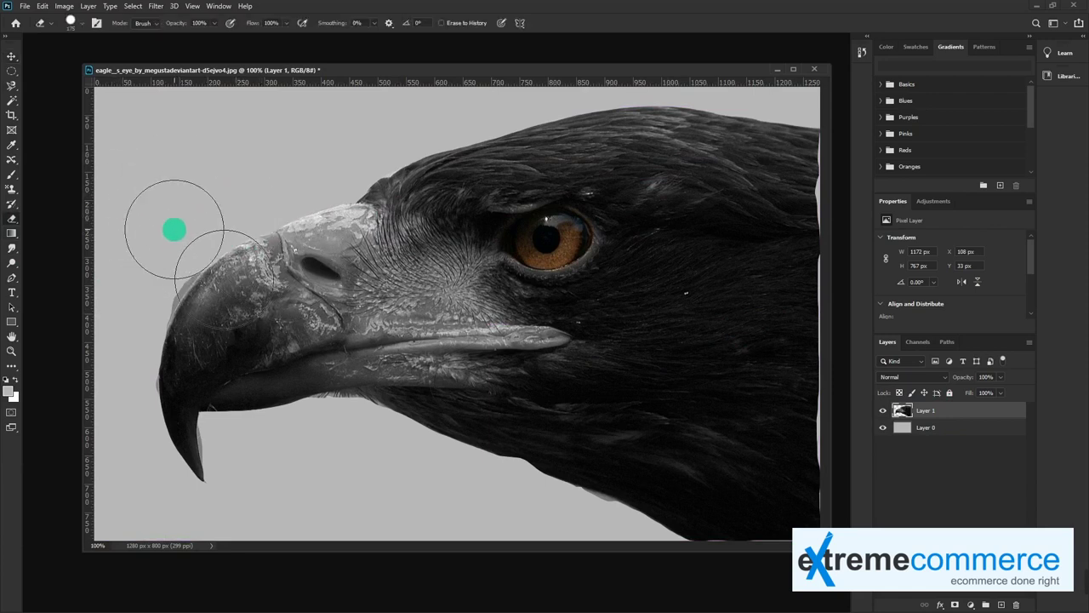
{"action": "key", "text": "bracketleft"}
{"action": "key", "text": "bracketleft"}
{"action": "key", "text": "bracketleft"}
{"action": "mouse_move", "coordinate": [197, 283]}
{"action": "left_mouse_down"}
{"action": "mouse_move", "coordinate": [161, 410]}
{"action": "mouse_move", "coordinate": [241, 457]}
{"action": "mouse_move", "coordinate": [363, 437]}
{"action": "mouse_move", "coordinate": [366, 417]}
{"action": "mouse_move", "coordinate": [721, 565]}
{"action": "mouse_move", "coordinate": [464, 433]}
{"action": "left_mouse_up"}
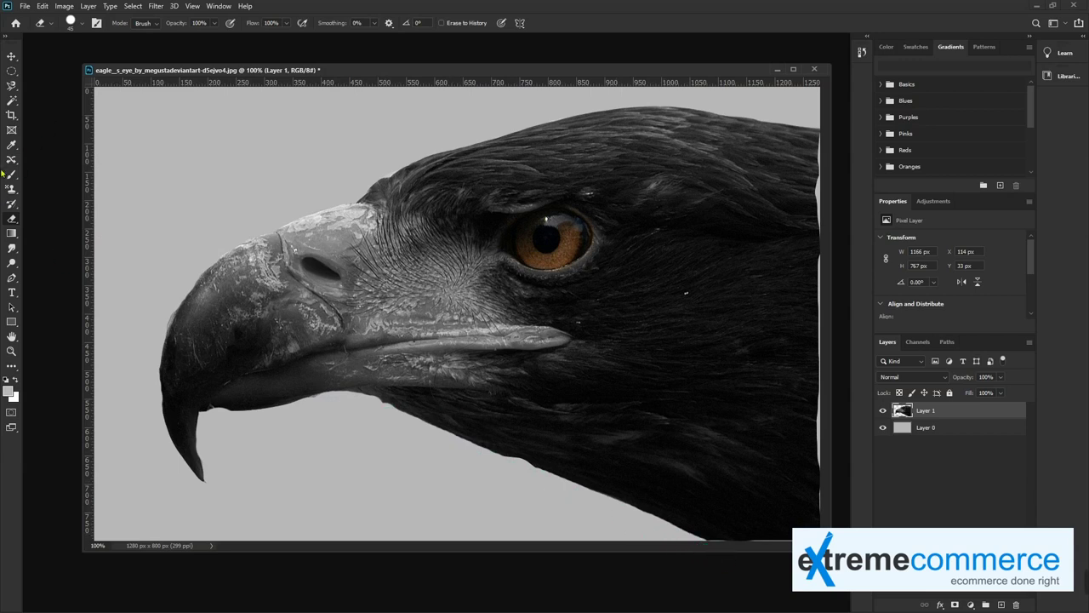
{"action": "mouse_move", "coordinate": [10, 72]}
{"action": "left_mouse_down"}
{"action": "mouse_move", "coordinate": [27, 101]}
{"action": "mouse_move", "coordinate": [51, 86]}
{"action": "left_mouse_up"}
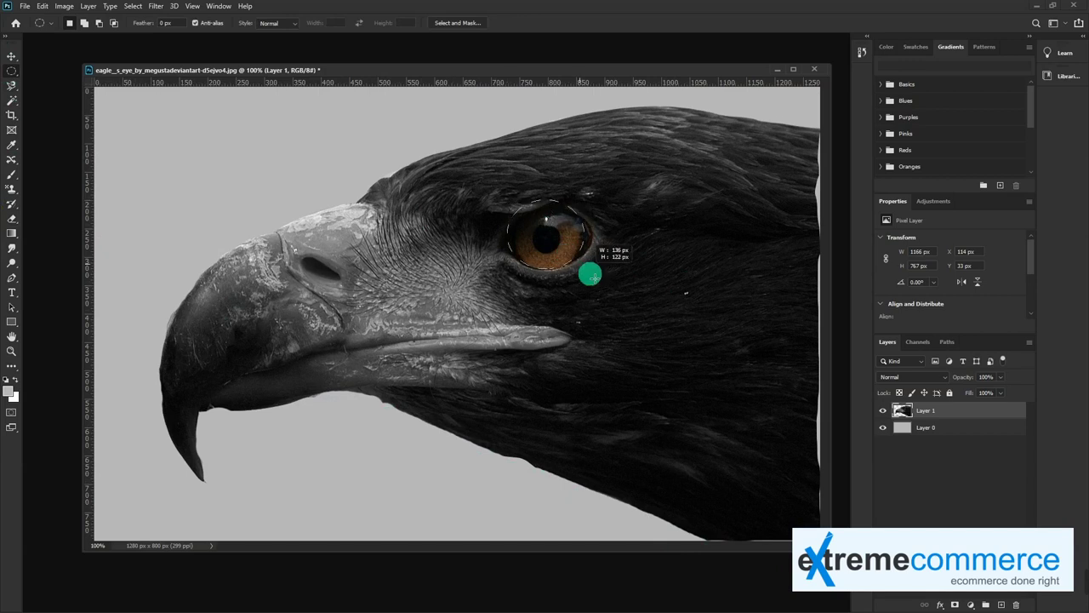
- Erase an elliptical hole over the eagle's eye, then deselect
{"action": "mouse_move", "coordinate": [507, 199]}
{"action": "left_mouse_down"}
{"action": "mouse_move", "coordinate": [590, 276]}
{"action": "mouse_move", "coordinate": [530, 244]}
{"action": "mouse_move", "coordinate": [596, 248]}
{"action": "mouse_move", "coordinate": [564, 264]}
{"action": "mouse_move", "coordinate": [576, 231]}
{"action": "mouse_move", "coordinate": [545, 265]}
{"action": "mouse_move", "coordinate": [552, 237]}
{"action": "left_mouse_up"}
{"action": "key", "text": "e"}
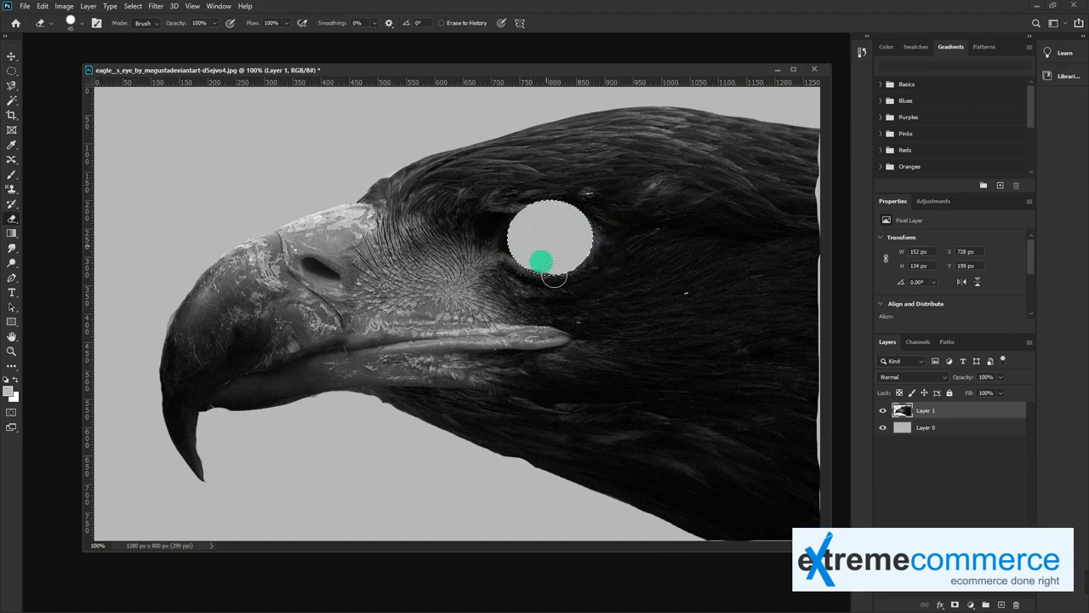
{"action": "key", "text": "ctrl+d"}
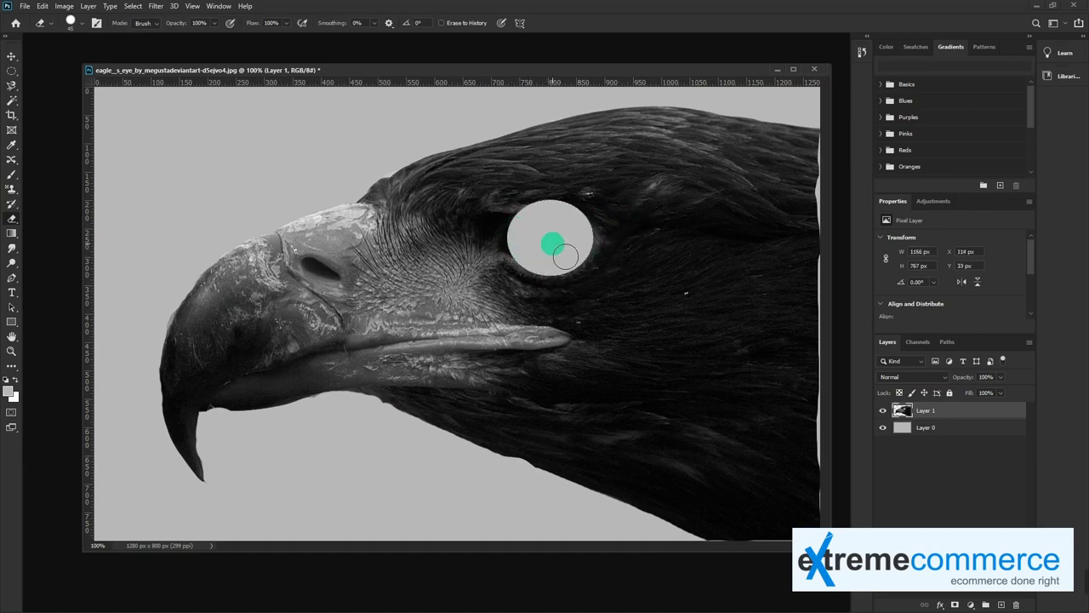
- Browse the eraser variants and close the eagle image, bringing up the save prompt
{"action": "left_click", "coordinate": [10, 219]}
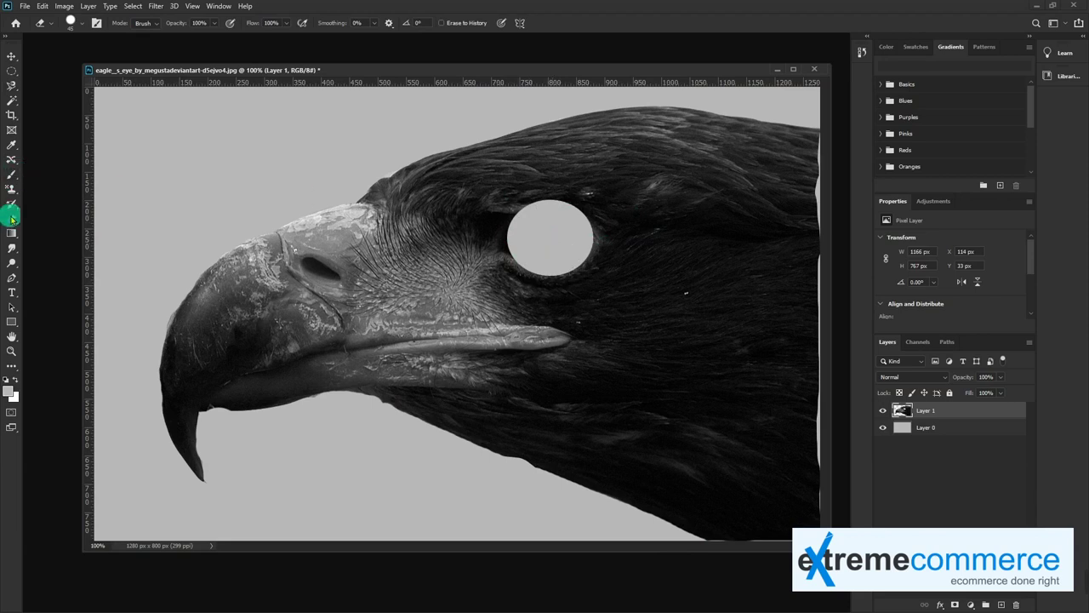
{"action": "left_click", "coordinate": [19, 214]}
{"action": "left_click", "coordinate": [14, 223]}
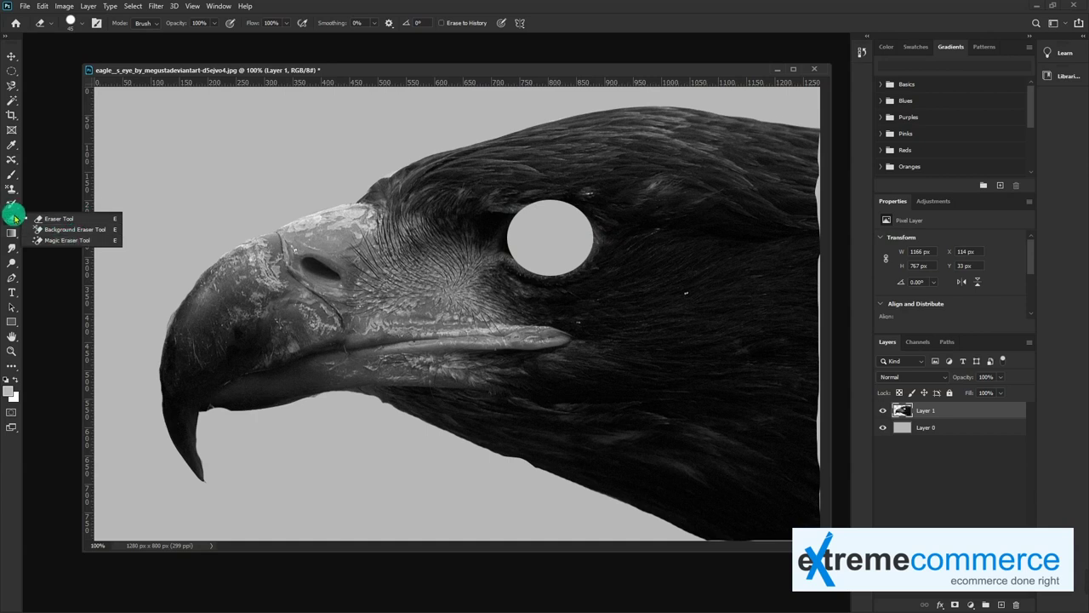
{"action": "left_click", "coordinate": [814, 69]}
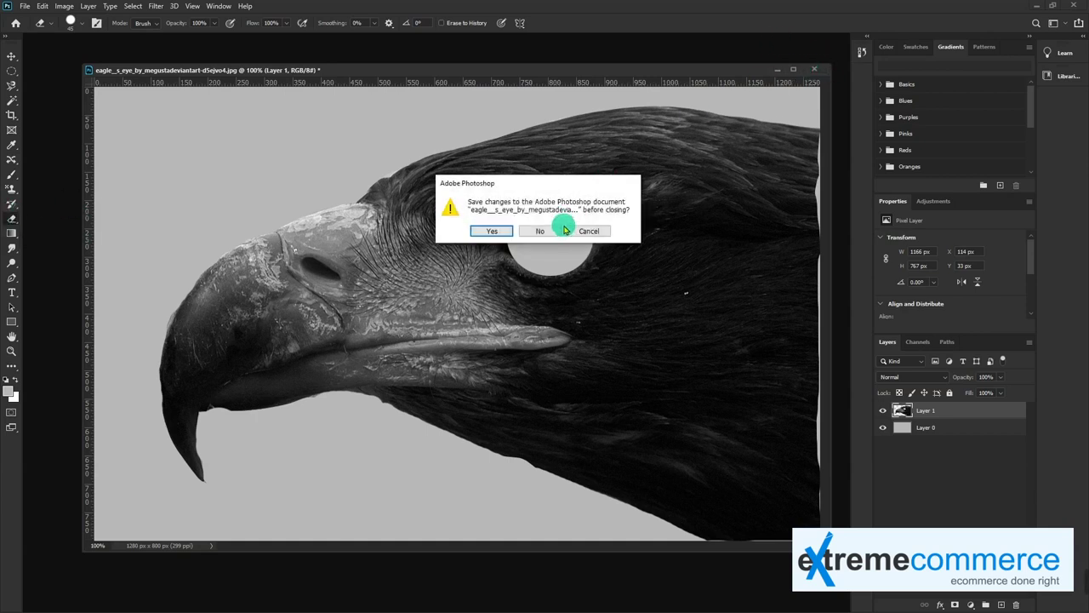
- Discard the eagle changes, open flying-geese-blue-sky_1600.jpg, and unlock it as Layer 0
{"action": "left_click", "coordinate": [564, 230]}
{"action": "left_click", "coordinate": [350, 174]}
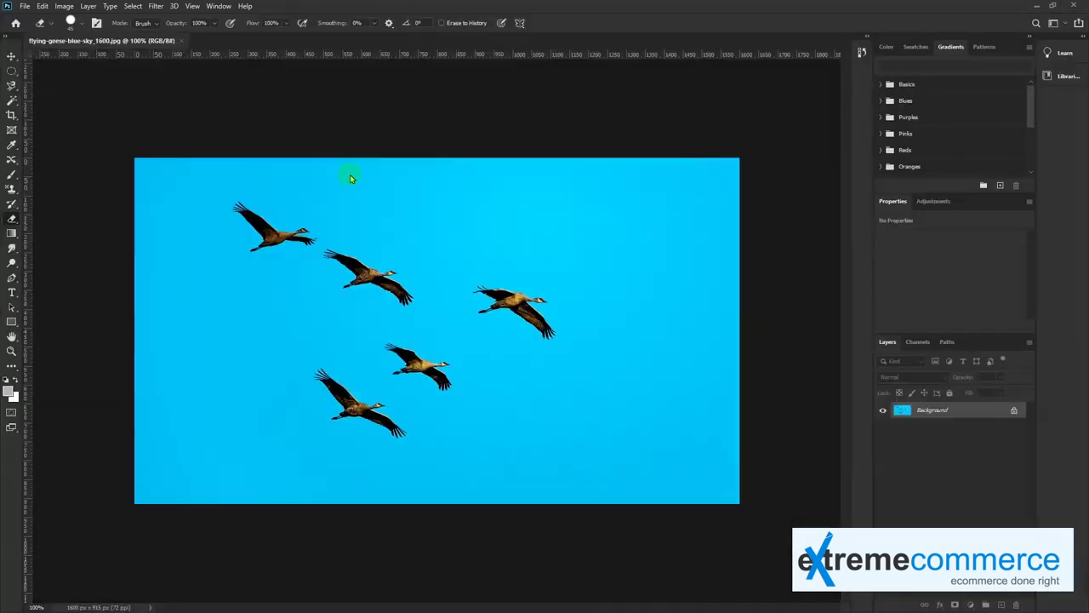
{"action": "double_click", "coordinate": [1010, 413]}
{"action": "left_click", "coordinate": [638, 206]}
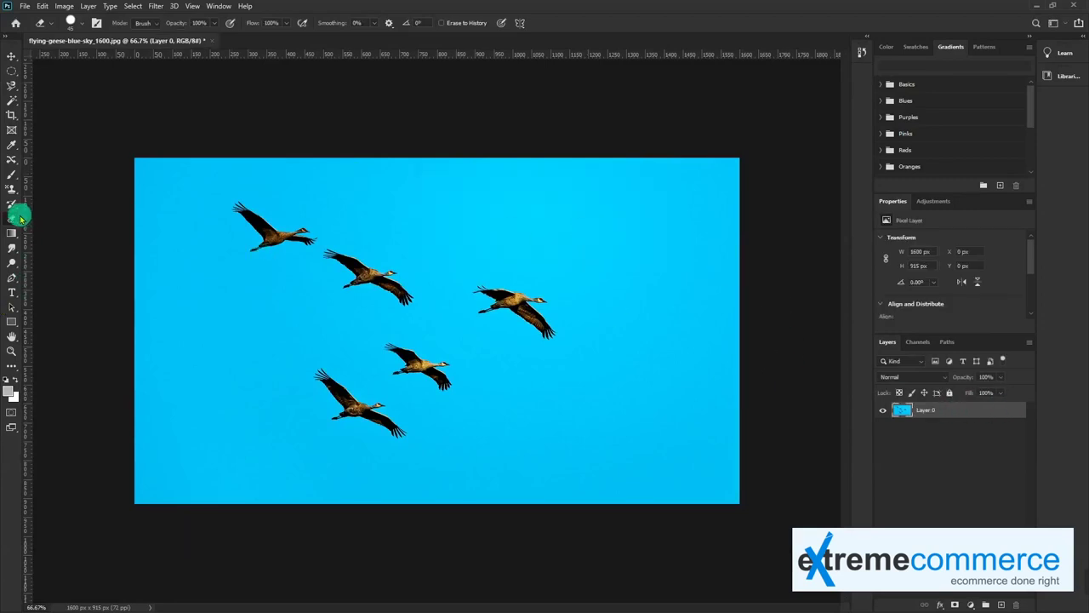
- Test-erase the blue sky with the Background Eraser, then revert the file
{"action": "left_click_drag", "start_coordinate": [10, 223], "coordinate": [70, 236]}
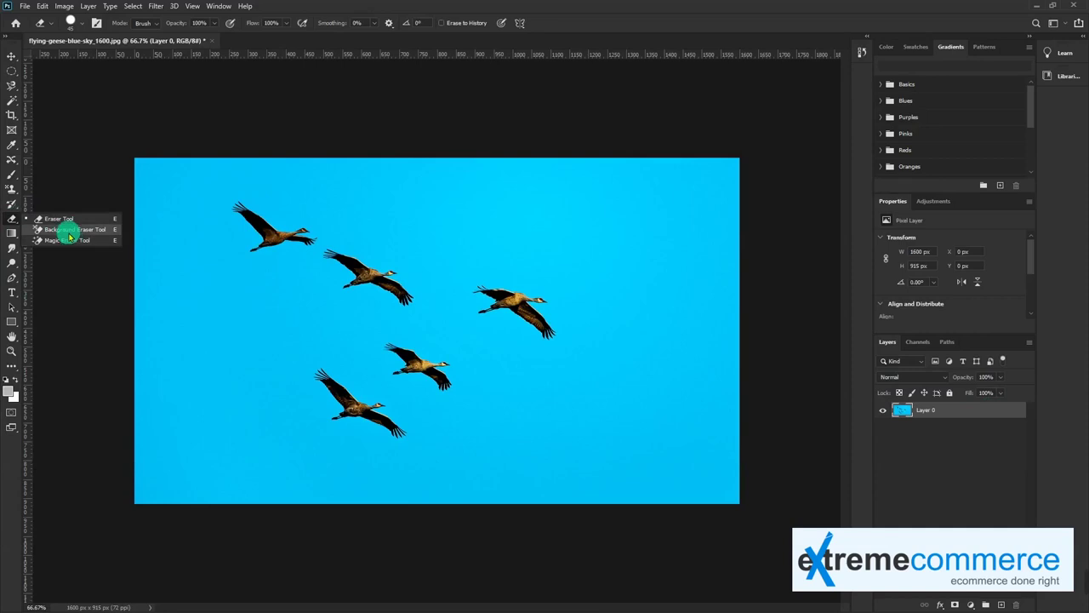
{"action": "left_click", "coordinate": [70, 233]}
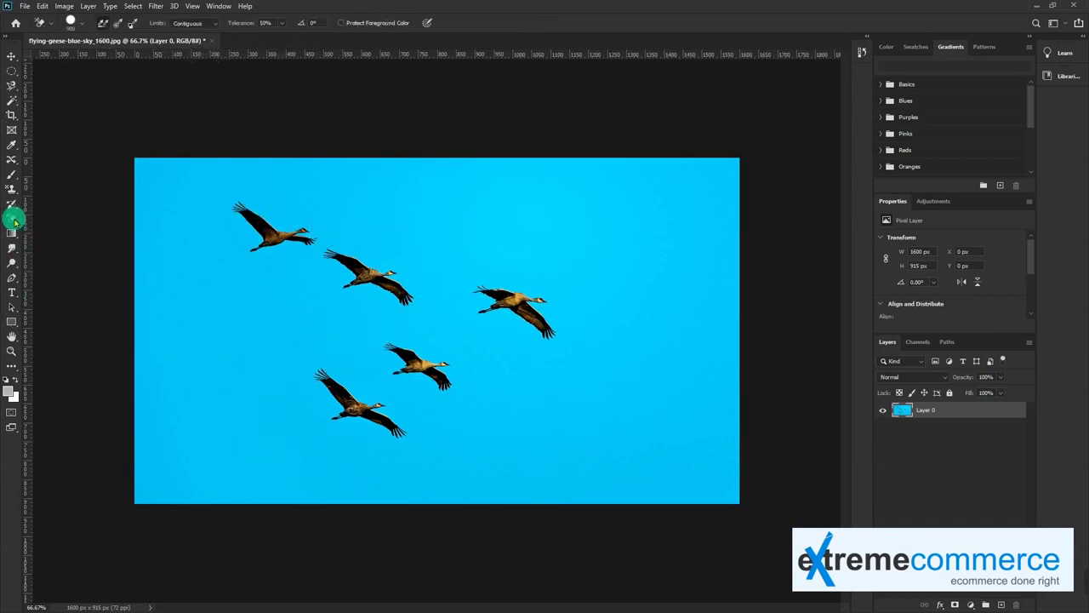
{"action": "left_click", "coordinate": [584, 245]}
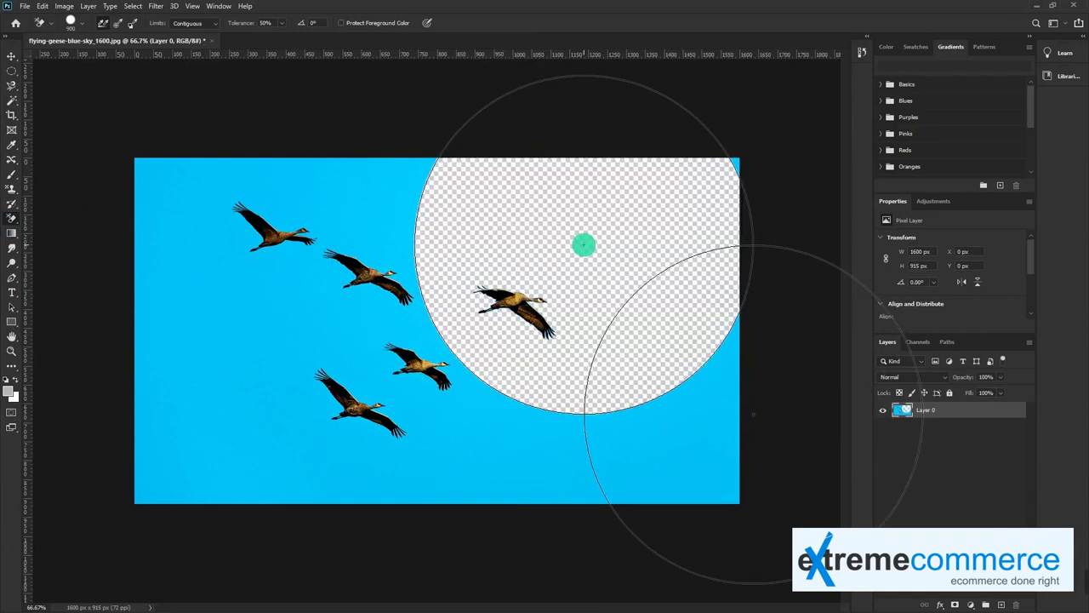
{"action": "left_click", "coordinate": [733, 165]}
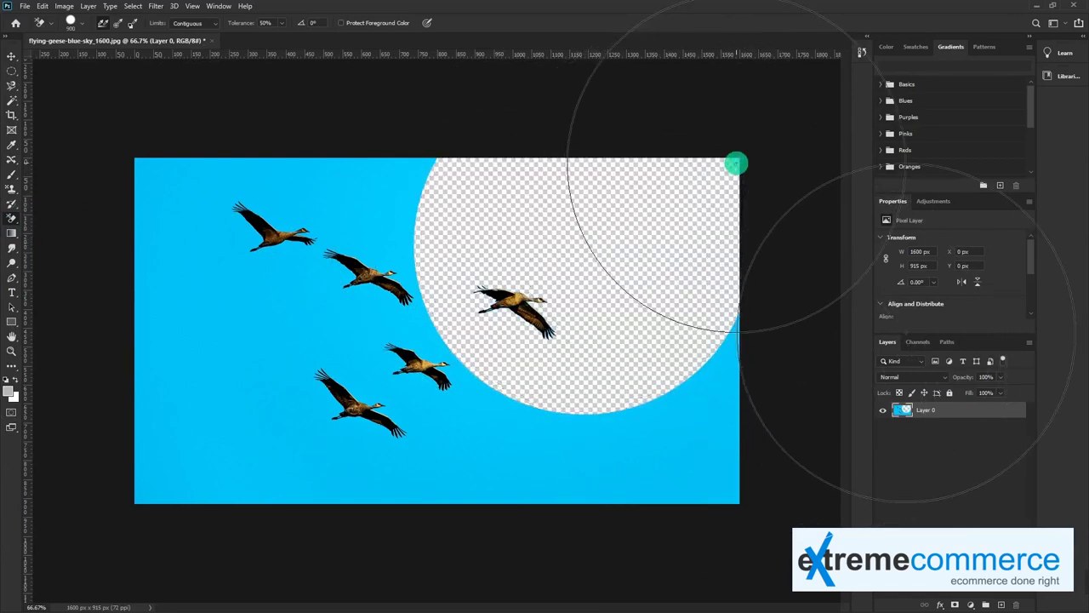
{"action": "mouse_move", "coordinate": [680, 387]}
{"action": "left_mouse_down"}
{"action": "mouse_move", "coordinate": [253, 312]}
{"action": "mouse_move", "coordinate": [144, 480]}
{"action": "mouse_move", "coordinate": [273, 168]}
{"action": "mouse_move", "coordinate": [255, 37]}
{"action": "left_mouse_up"}
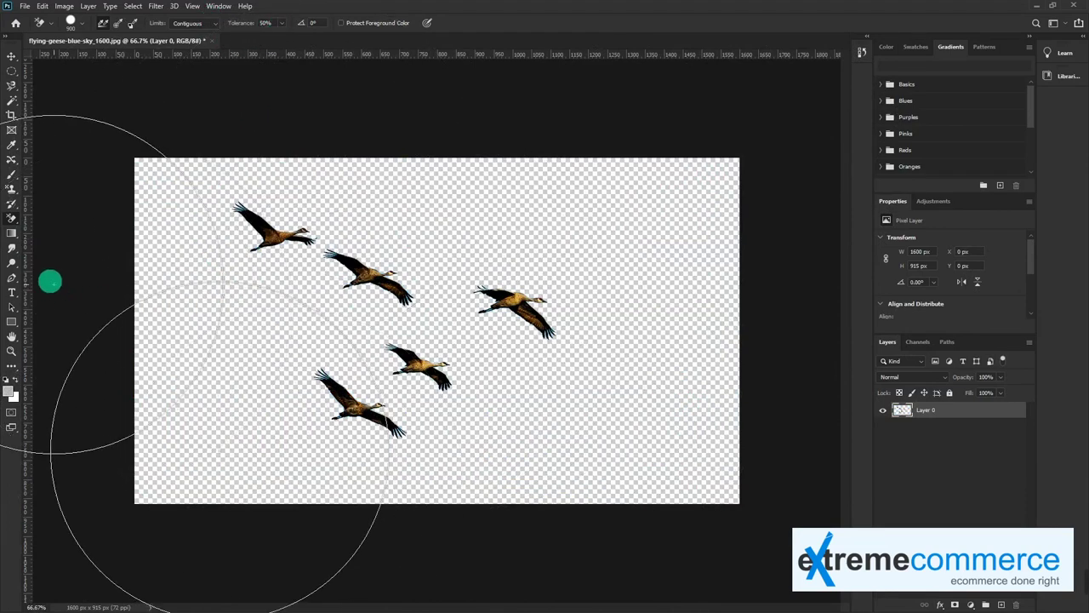
{"action": "left_click", "coordinate": [25, 6]}
{"action": "left_click", "coordinate": [61, 154]}
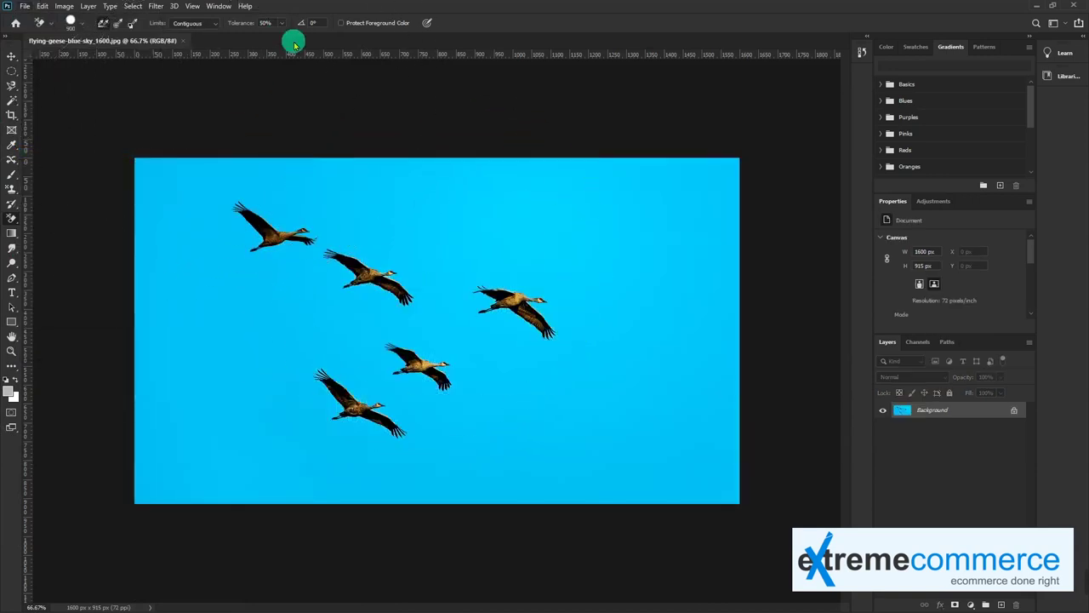
- Raise the erasing tolerance to 87% and erase most of the sky around the geese
{"action": "left_click", "coordinate": [282, 24]}
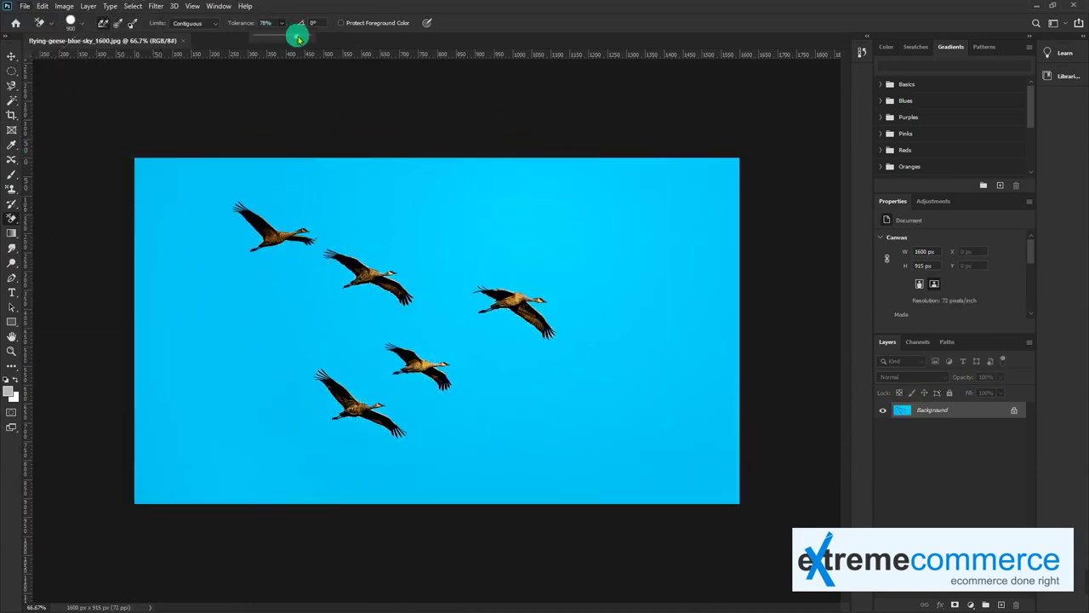
{"action": "left_click_drag", "start_coordinate": [302, 39], "coordinate": [303, 38]}
{"action": "left_click", "coordinate": [548, 240]}
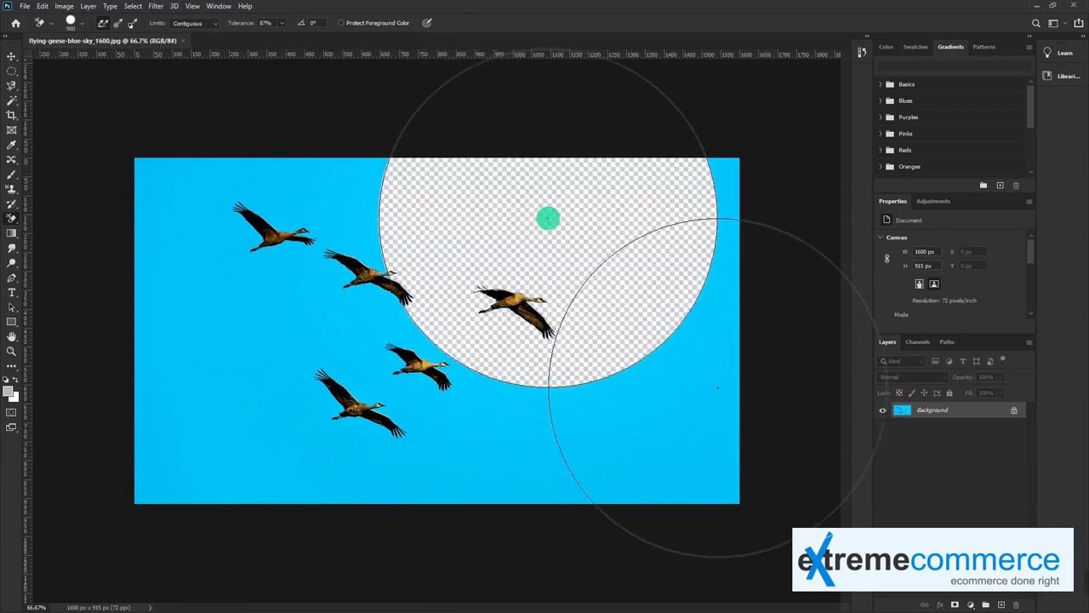
{"action": "mouse_move", "coordinate": [645, 246]}
{"action": "left_mouse_down"}
{"action": "mouse_move", "coordinate": [365, 370]}
{"action": "mouse_move", "coordinate": [306, 265]}
{"action": "mouse_move", "coordinate": [162, 510]}
{"action": "mouse_move", "coordinate": [382, 267]}
{"action": "mouse_move", "coordinate": [691, 386]}
{"action": "mouse_move", "coordinate": [73, 54]}
{"action": "left_mouse_up"}
- Check the brush settings, then revert the photo to its original blue sky
{"action": "mouse_move", "coordinate": [24, 6]}
{"action": "left_mouse_down"}
{"action": "mouse_move", "coordinate": [165, 68]}
{"action": "mouse_move", "coordinate": [101, 25]}
{"action": "left_mouse_up"}
{"action": "left_click", "coordinate": [82, 24]}
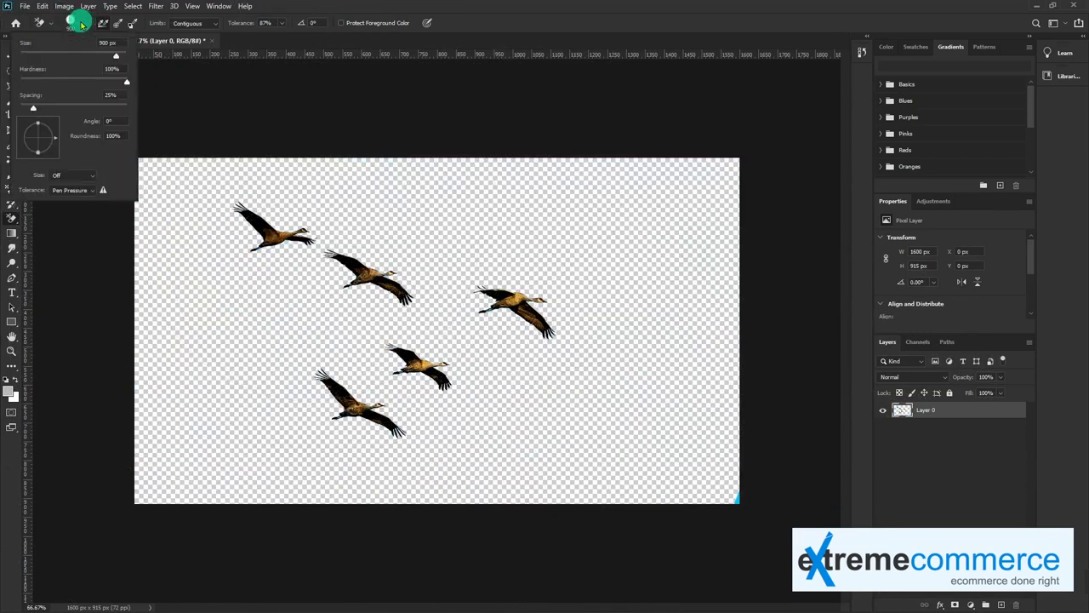
{"action": "left_click", "coordinate": [78, 24]}
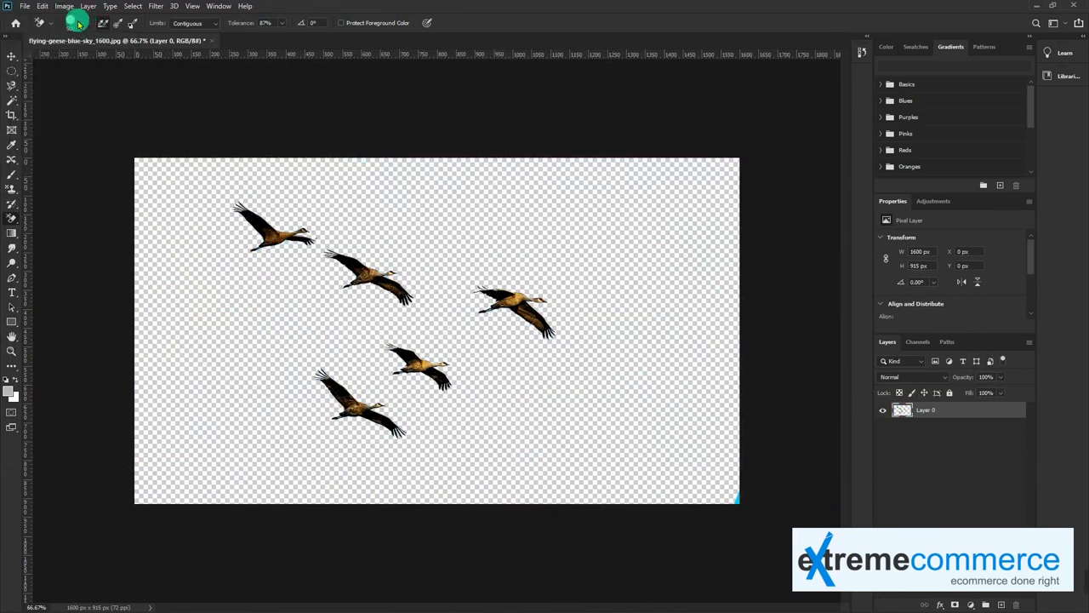
{"action": "left_click", "coordinate": [24, 6]}
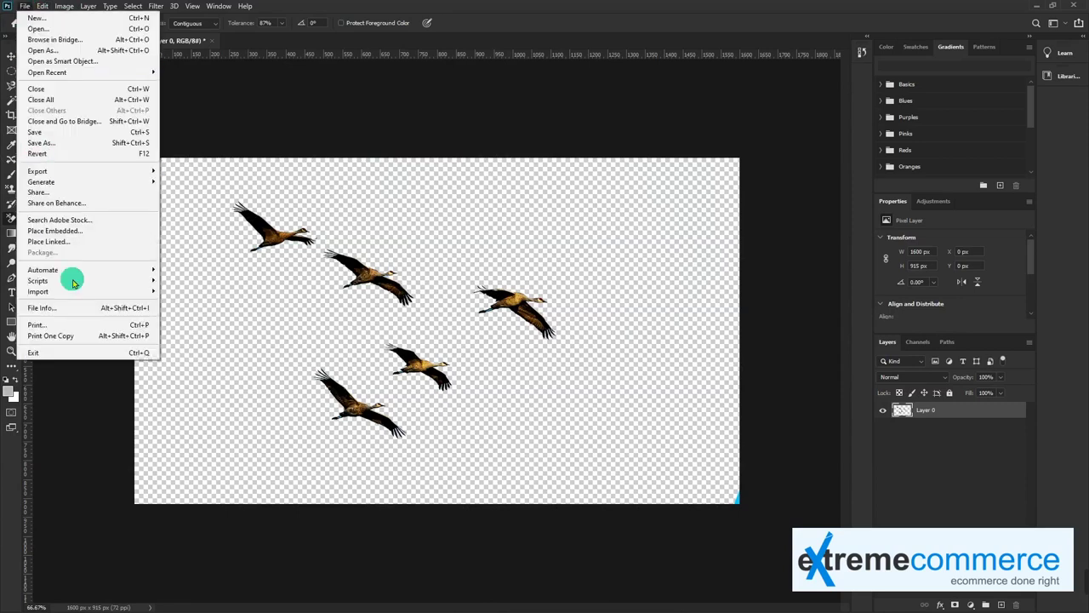
{"action": "left_click", "coordinate": [75, 158]}
{"action": "left_click_drag", "start_coordinate": [11, 218], "coordinate": [74, 249]}
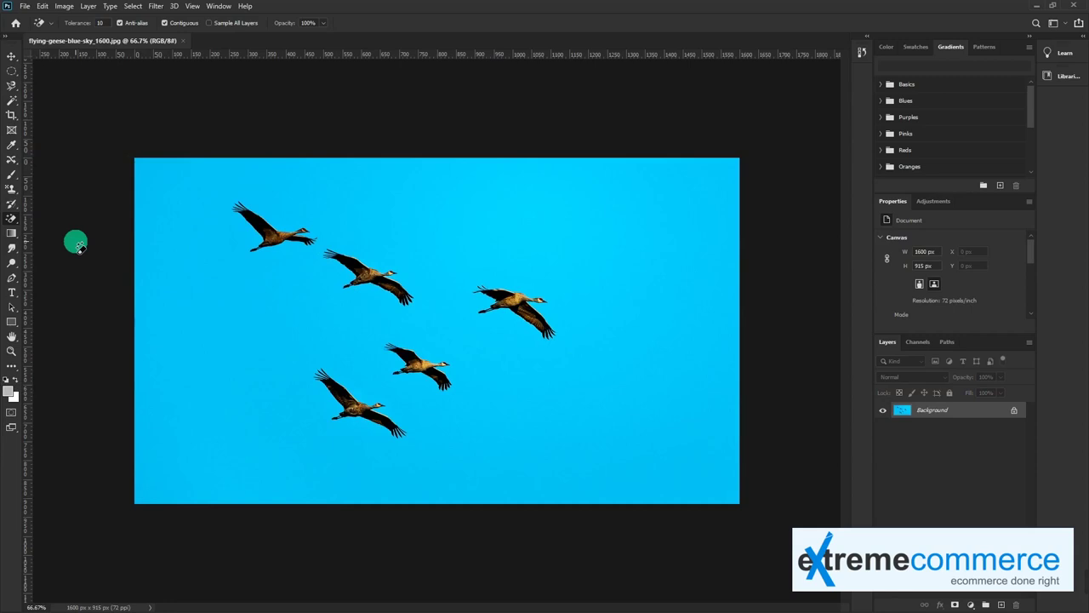
- Trial-erase the sky, undo it, and unlock the Background into Layer 0
{"action": "left_click", "coordinate": [689, 238]}
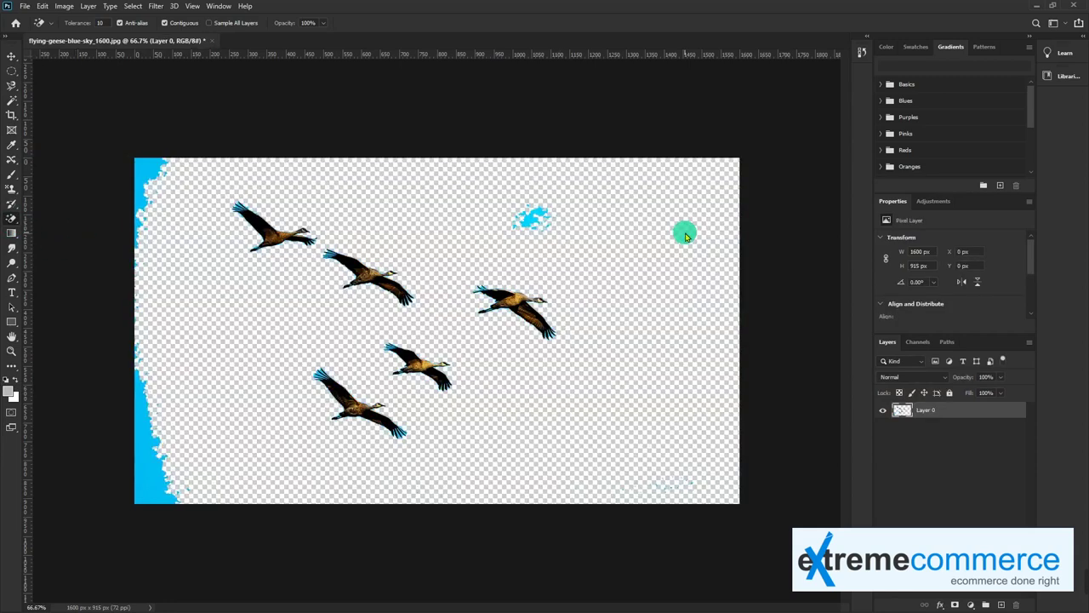
{"action": "key", "text": "ctrl+z"}
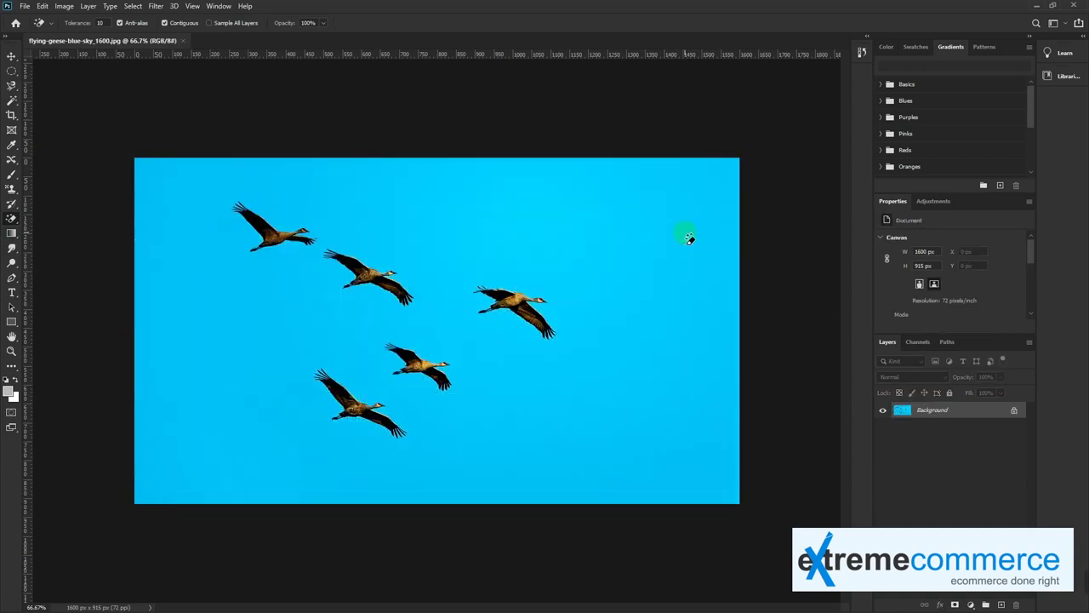
{"action": "double_click", "coordinate": [978, 410]}
{"action": "left_click", "coordinate": [638, 201]}
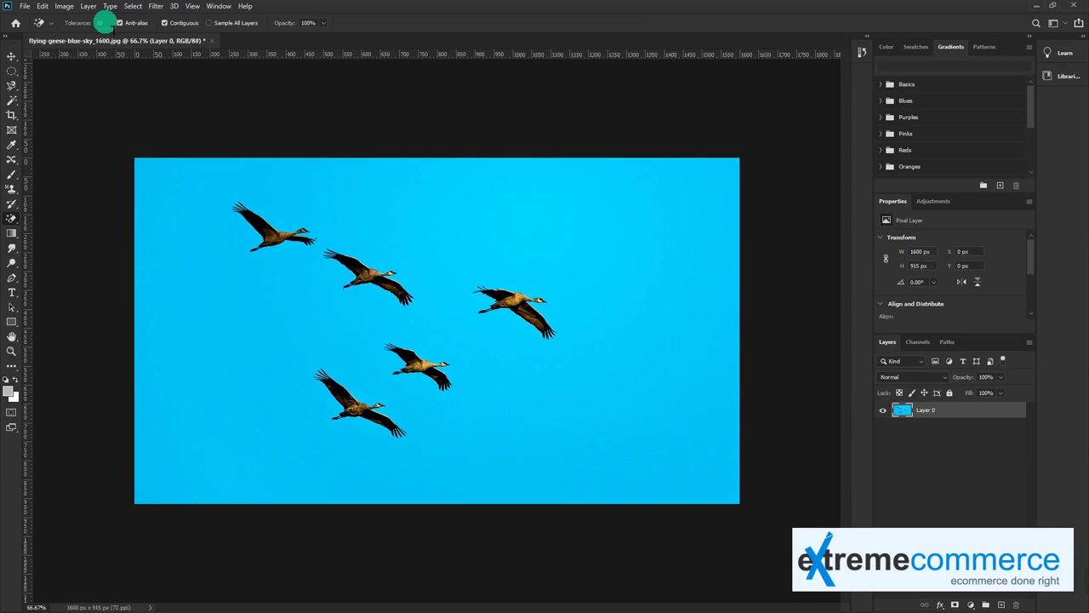
- Erase the sky at tolerance 60, float the document window, and revert the photo
{"action": "left_click", "coordinate": [102, 23]}
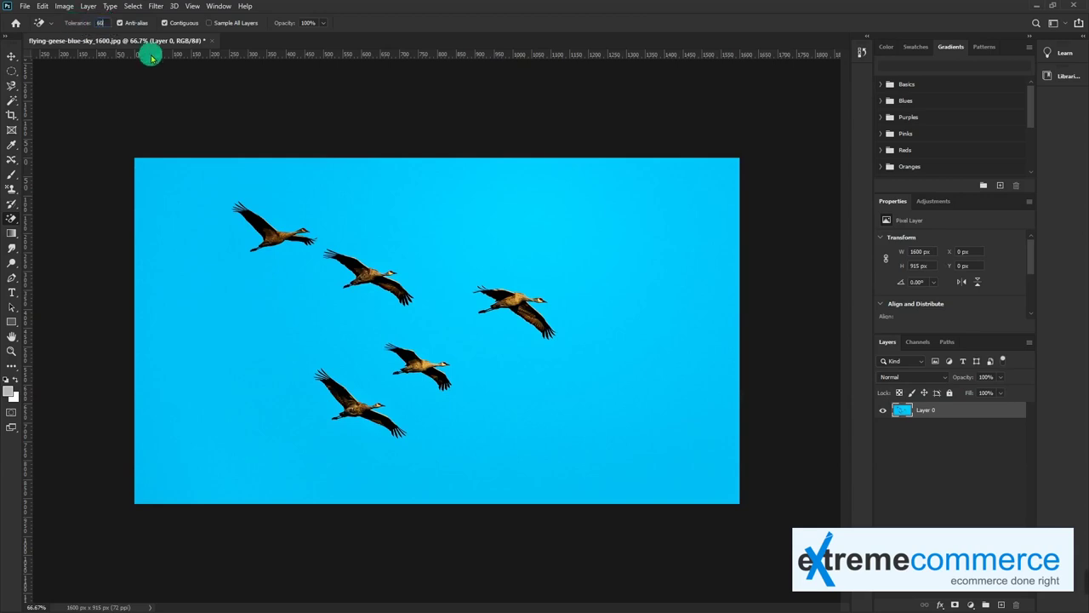
{"action": "key", "text": "Return"}
{"action": "left_click", "coordinate": [194, 252]}
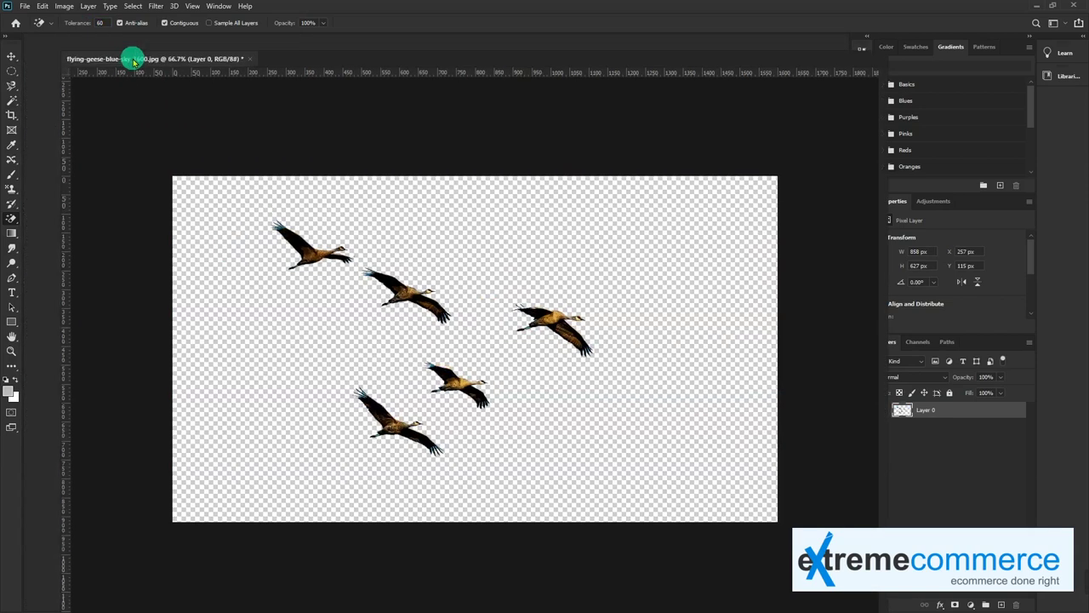
{"action": "left_click_drag", "start_coordinate": [95, 42], "coordinate": [170, 69]}
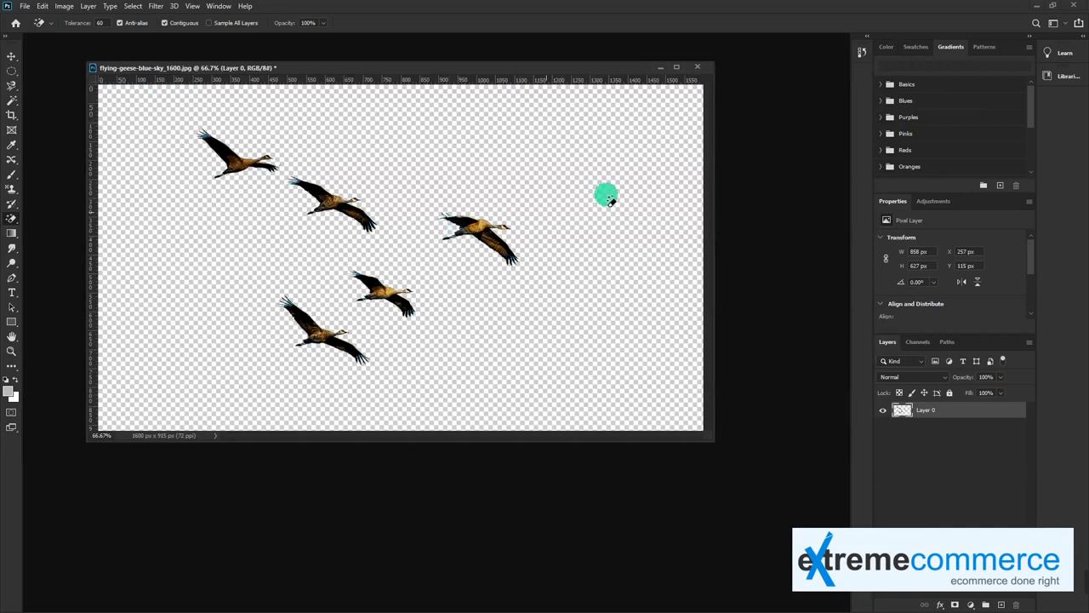
{"action": "left_click", "coordinate": [28, 6]}
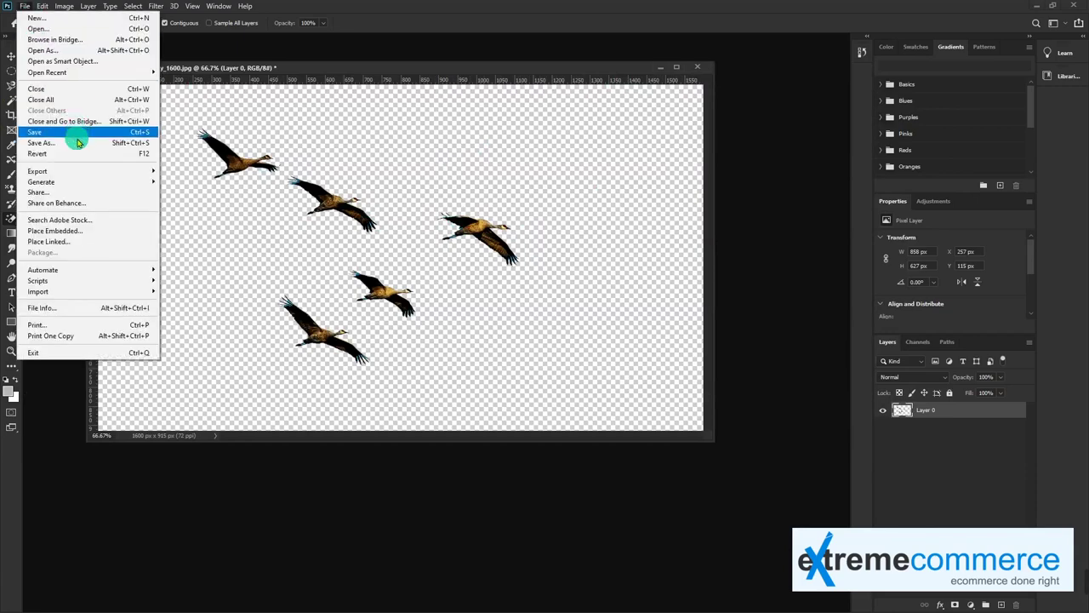
{"action": "left_click", "coordinate": [75, 155]}
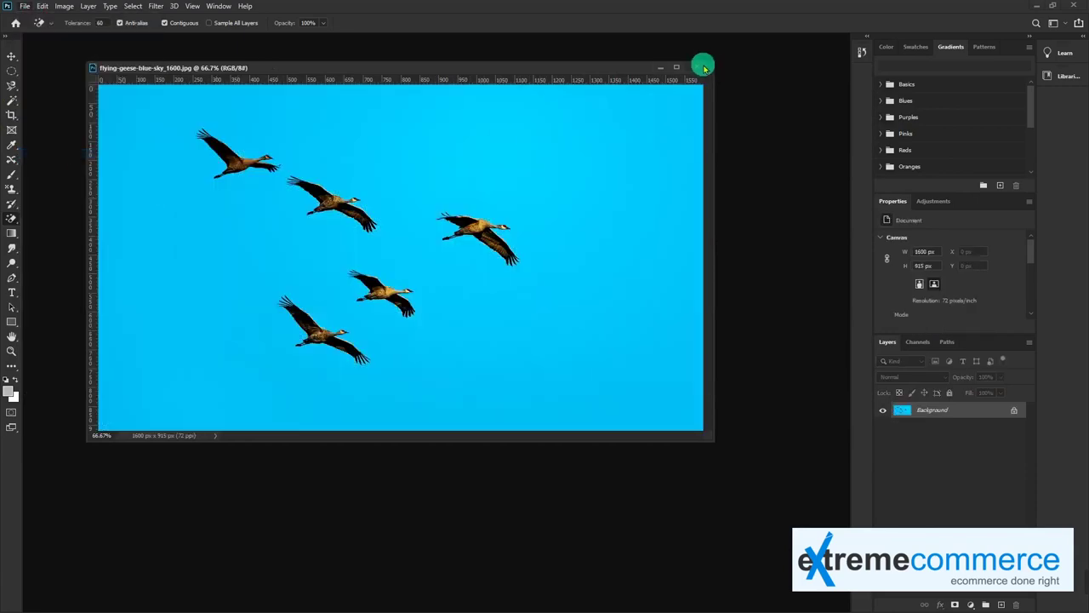
- Close the geese photo, open the snowy forest photo from Recent, and float its window
{"action": "left_click", "coordinate": [692, 68]}
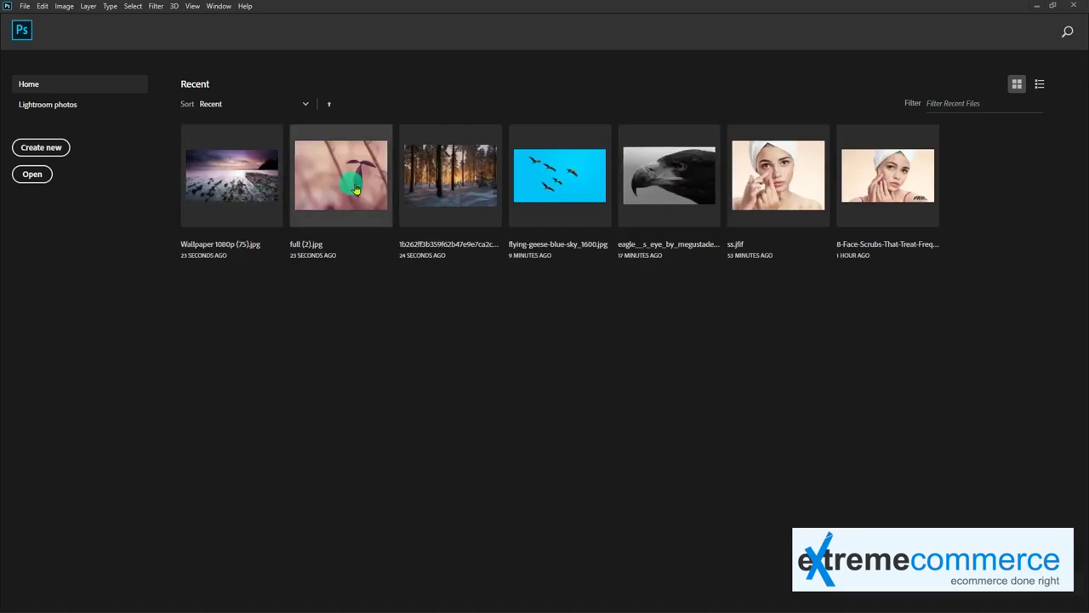
{"action": "left_click", "coordinate": [458, 190]}
{"action": "mouse_move", "coordinate": [119, 47]}
{"action": "left_mouse_down"}
{"action": "mouse_move", "coordinate": [336, 68]}
{"action": "mouse_move", "coordinate": [360, 48]}
{"action": "mouse_move", "coordinate": [355, 23]}
{"action": "left_mouse_up"}
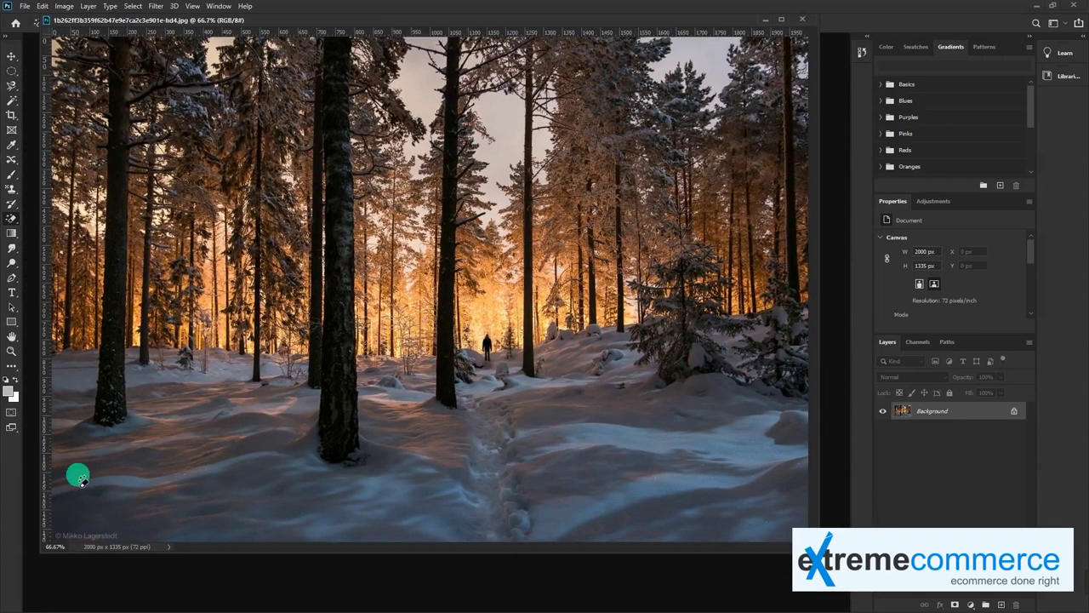
- Set the brush foreground colour to a brownish orange sampled from the forest glow
{"action": "key", "text": "b"}
{"action": "left_click", "coordinate": [6, 391]}
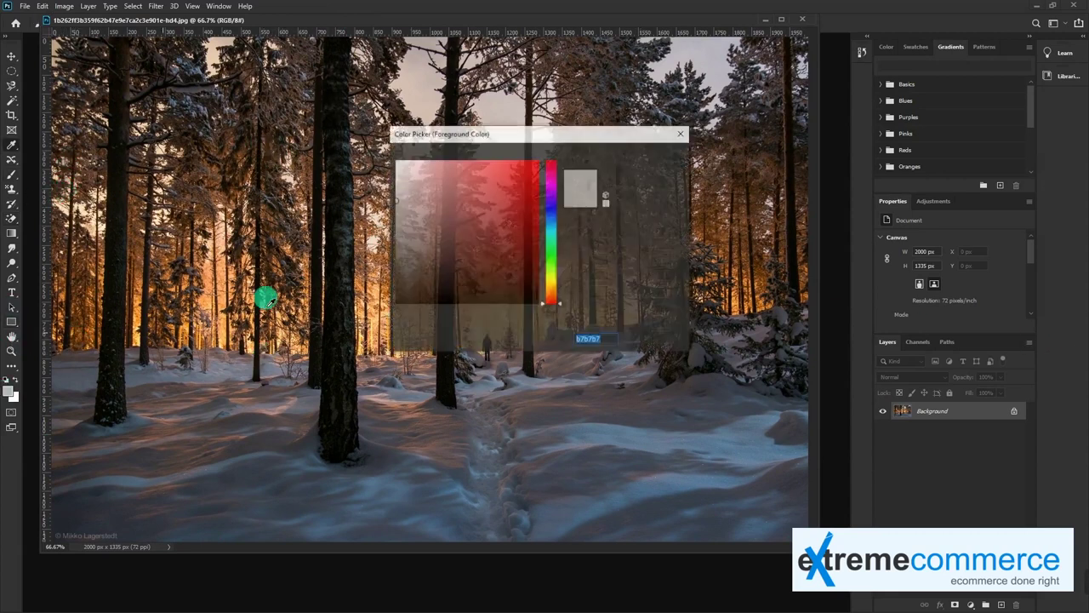
{"action": "left_click", "coordinate": [387, 344]}
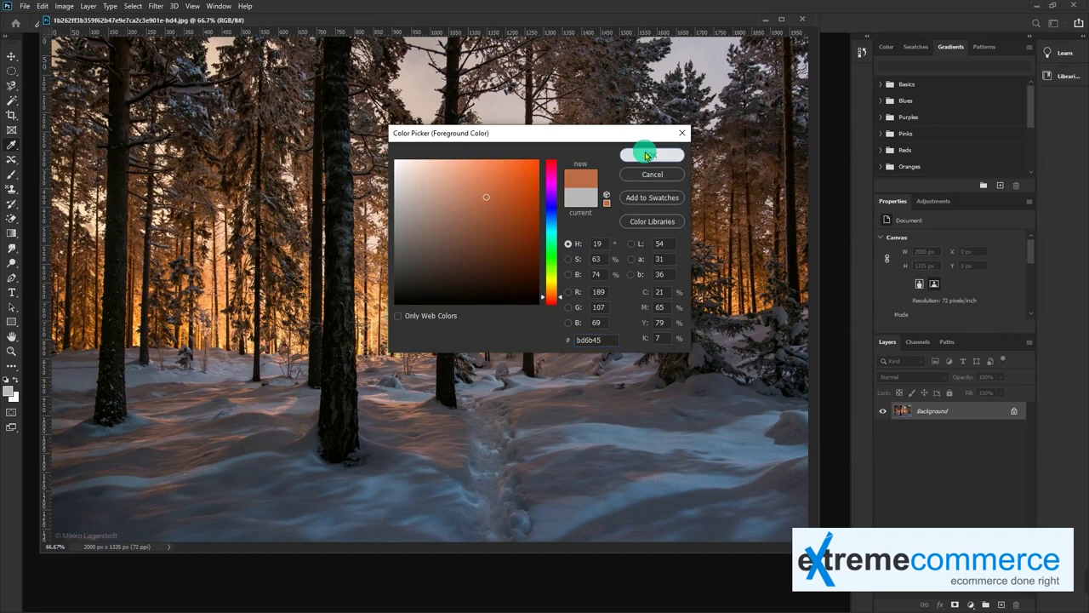
{"action": "left_click", "coordinate": [650, 154]}
- Try orange tint strokes on the forest, including one with a 1000 px brush
{"action": "left_click_drag", "start_coordinate": [249, 91], "coordinate": [185, 128]}
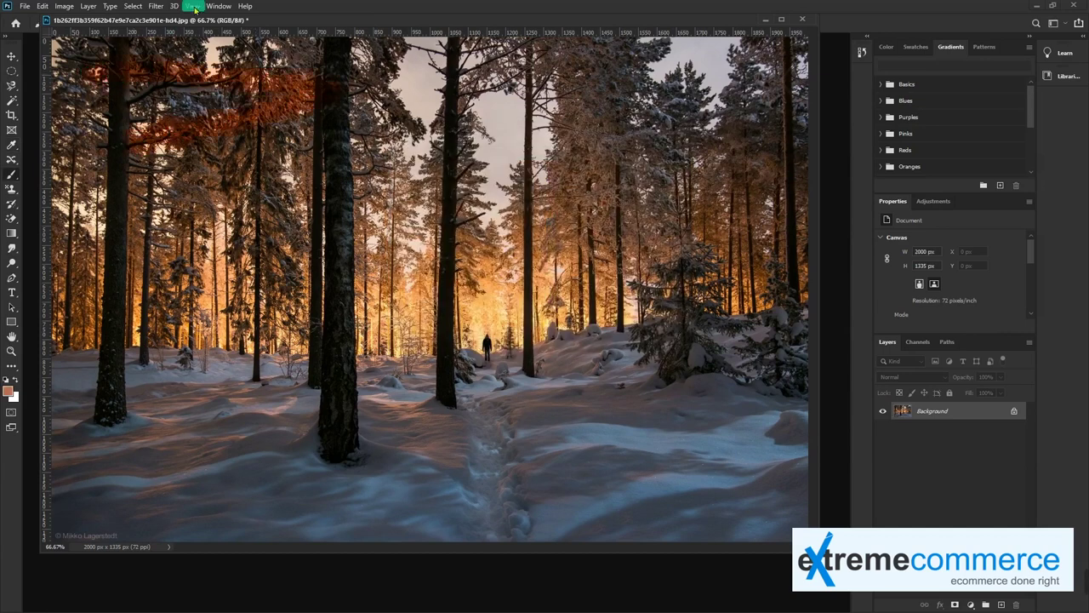
{"action": "left_click_drag", "start_coordinate": [194, 19], "coordinate": [195, 92]}
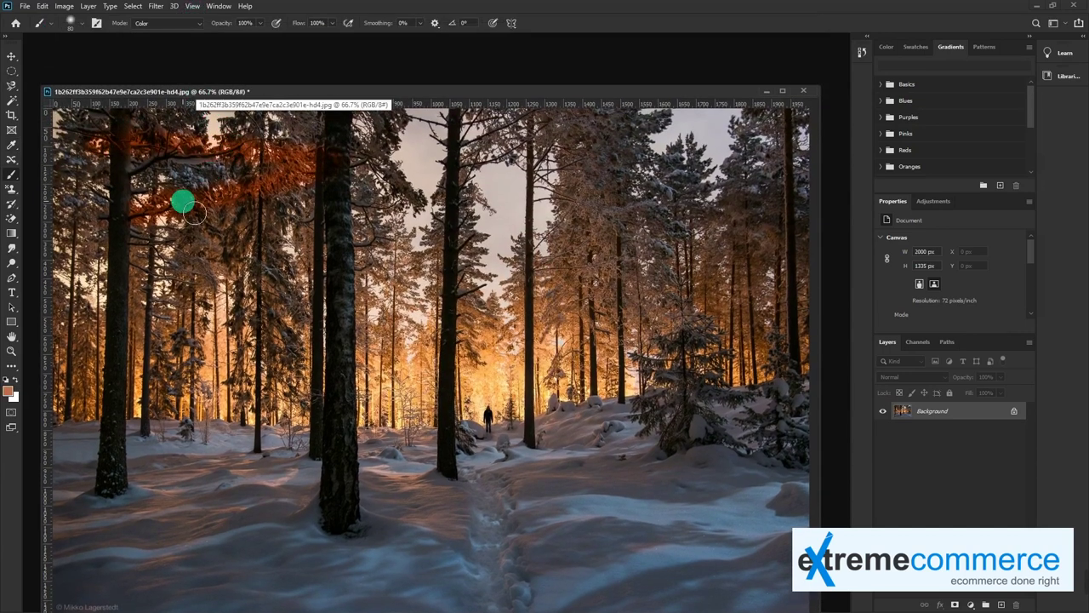
{"action": "key", "text": "ctrl+z"}
{"action": "key", "text": "bracketright"}
{"action": "key", "text": "bracketright"}
{"action": "key", "text": "bracketright"}
{"action": "key", "text": "bracketright"}
{"action": "key", "text": "bracketright"}
{"action": "mouse_move", "coordinate": [324, 183]}
{"action": "left_mouse_down"}
{"action": "mouse_move", "coordinate": [141, 178]}
{"action": "mouse_move", "coordinate": [759, 188]}
{"action": "mouse_move", "coordinate": [190, 183]}
{"action": "mouse_move", "coordinate": [48, 194]}
{"action": "mouse_move", "coordinate": [805, 190]}
{"action": "mouse_move", "coordinate": [99, 195]}
{"action": "mouse_move", "coordinate": [120, 202]}
{"action": "left_mouse_up"}
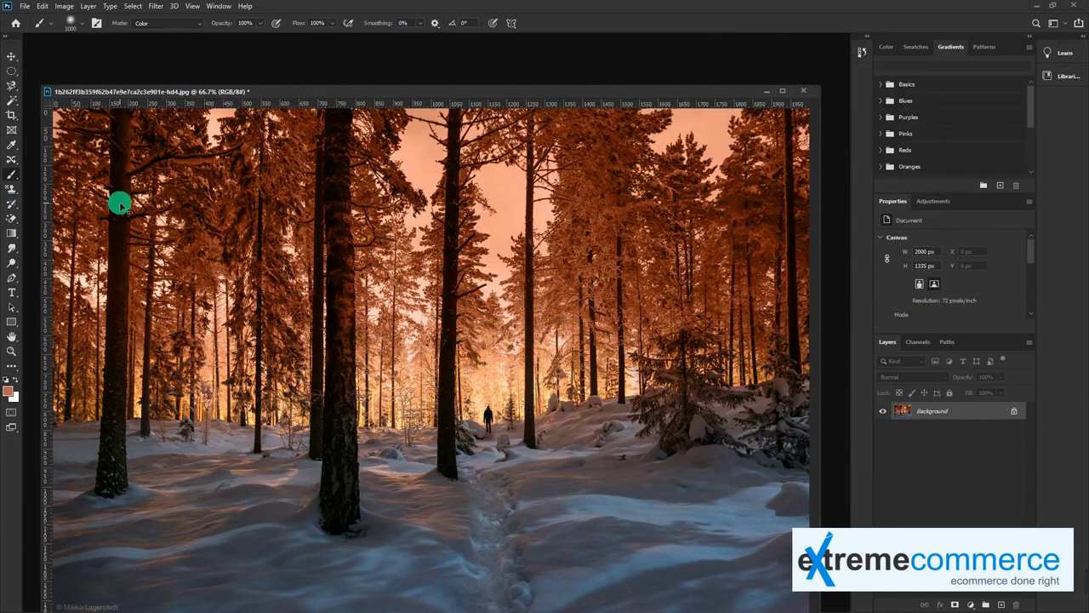
{"action": "key", "text": "v"}
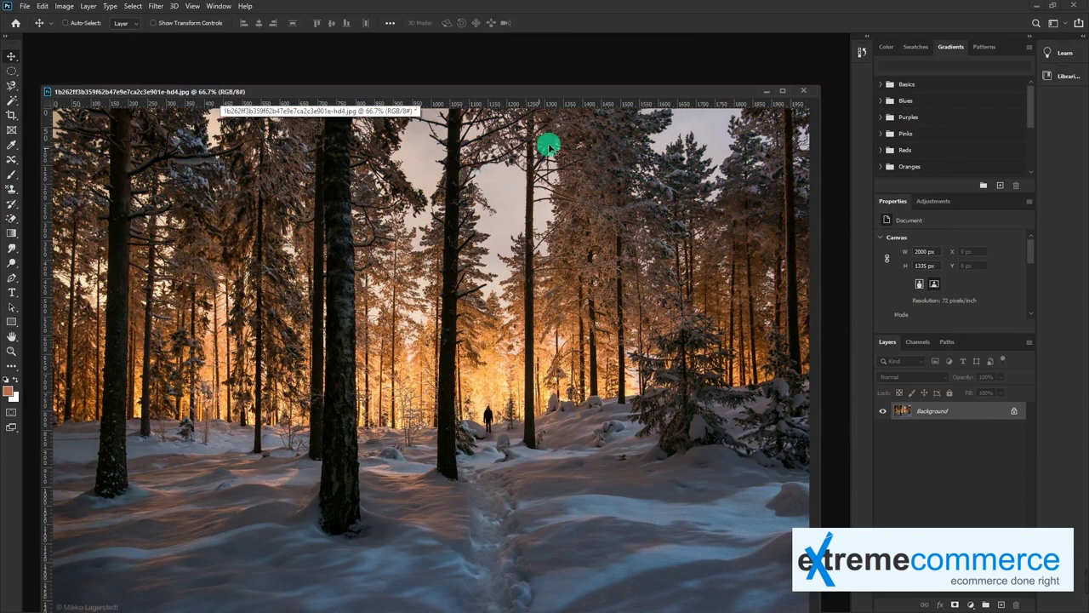
- Convert the forest photo's Background into Layer 0 and attach a white layer mask
{"action": "left_click_drag", "start_coordinate": [558, 92], "coordinate": [555, 66]}
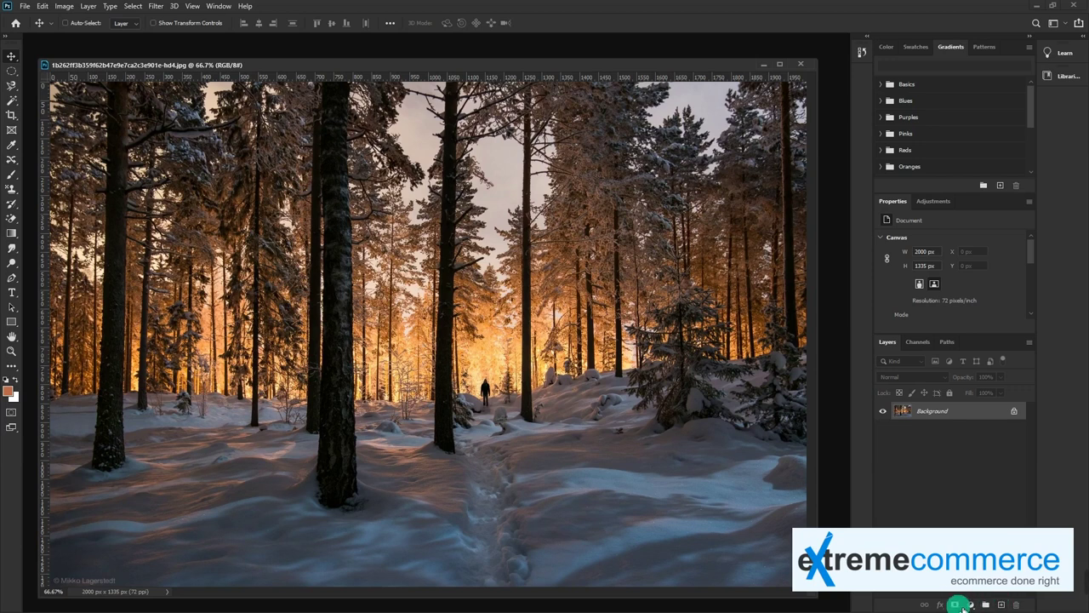
{"action": "double_click", "coordinate": [978, 415]}
{"action": "left_click", "coordinate": [638, 201]}
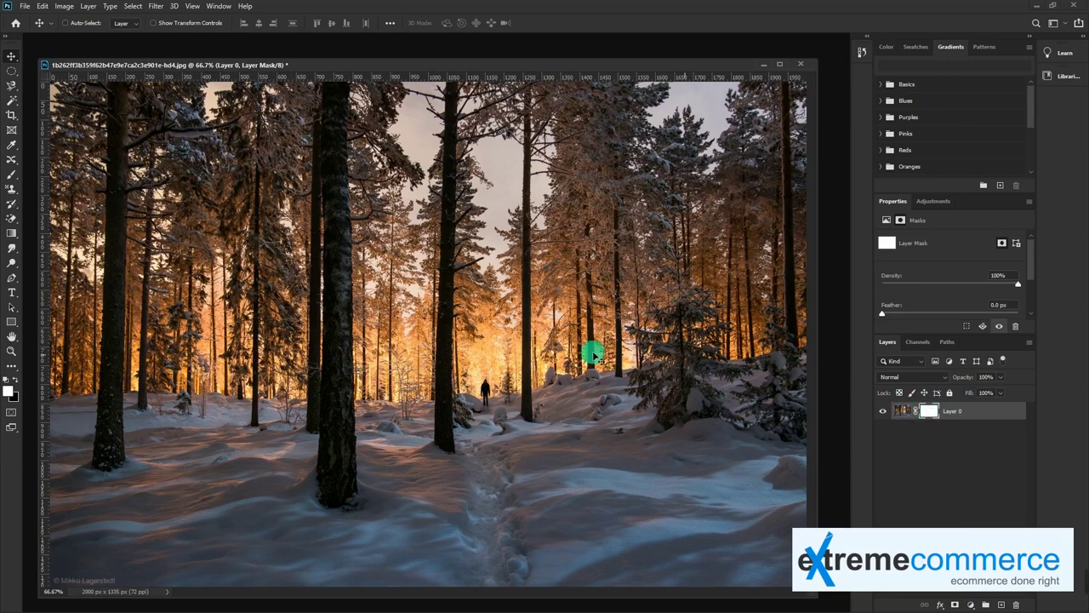
{"action": "key", "text": "b"}
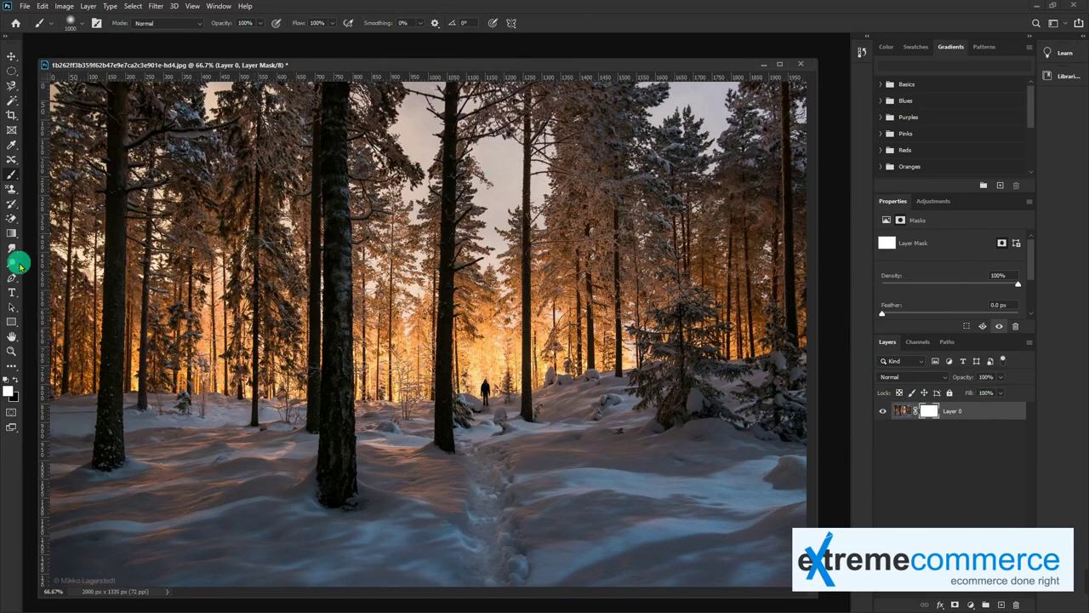
- Paint black across the top of Layer 0's mask to fade the sky and upper treetops
{"action": "left_click", "coordinate": [14, 390]}
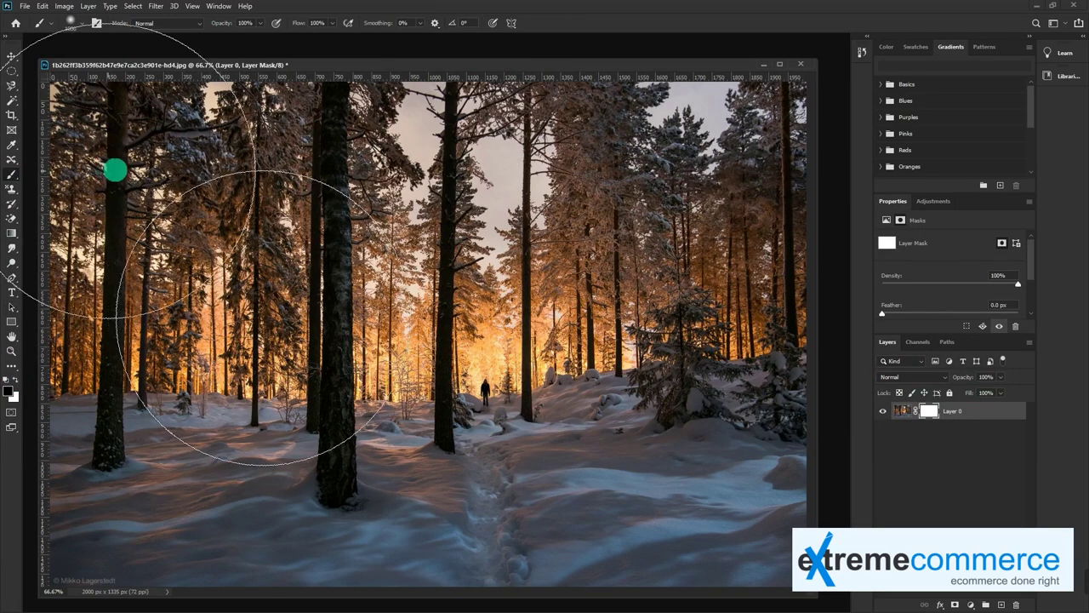
{"action": "left_click_drag", "start_coordinate": [114, 170], "coordinate": [230, 169]}
{"action": "mouse_move", "coordinate": [340, 138]}
{"action": "left_mouse_down"}
{"action": "mouse_move", "coordinate": [663, 158]}
{"action": "mouse_move", "coordinate": [700, 175]}
{"action": "left_mouse_up"}
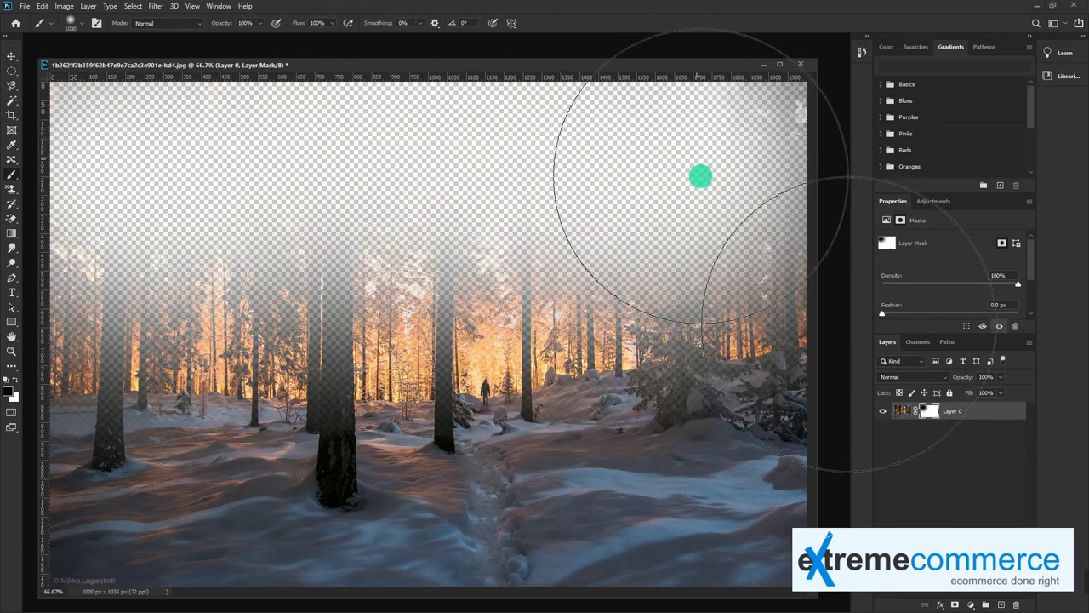
{"action": "key", "text": "ctrl+minus"}
{"action": "mouse_move", "coordinate": [650, 207]}
{"action": "left_mouse_down"}
{"action": "mouse_move", "coordinate": [686, 309]}
{"action": "mouse_move", "coordinate": [275, 241]}
{"action": "mouse_move", "coordinate": [124, 248]}
{"action": "mouse_move", "coordinate": [163, 271]}
{"action": "mouse_move", "coordinate": [422, 192]}
{"action": "mouse_move", "coordinate": [652, 194]}
{"action": "mouse_move", "coordinate": [678, 359]}
{"action": "mouse_move", "coordinate": [276, 342]}
{"action": "mouse_move", "coordinate": [445, 241]}
{"action": "mouse_move", "coordinate": [671, 442]}
{"action": "mouse_move", "coordinate": [333, 414]}
{"action": "mouse_move", "coordinate": [637, 235]}
{"action": "mouse_move", "coordinate": [413, 282]}
{"action": "mouse_move", "coordinate": [221, 178]}
{"action": "mouse_move", "coordinate": [474, 212]}
{"action": "mouse_move", "coordinate": [506, 467]}
{"action": "mouse_move", "coordinate": [535, 214]}
{"action": "mouse_move", "coordinate": [318, 384]}
{"action": "mouse_move", "coordinate": [108, 250]}
{"action": "mouse_move", "coordinate": [117, 286]}
{"action": "left_mouse_up"}
{"action": "left_click", "coordinate": [15, 379]}
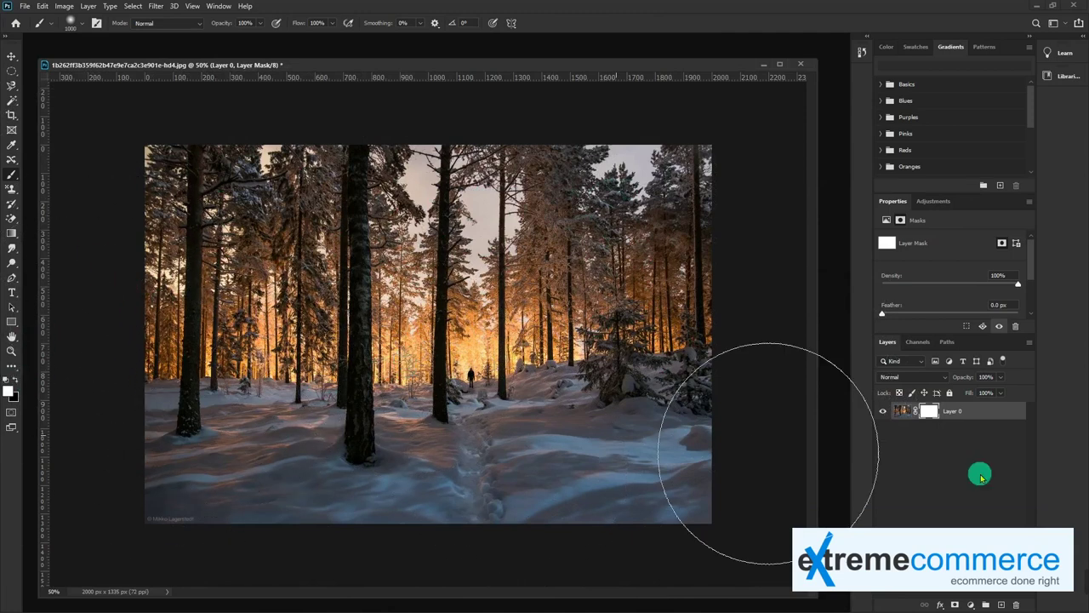
{"action": "left_click", "coordinate": [921, 413]}
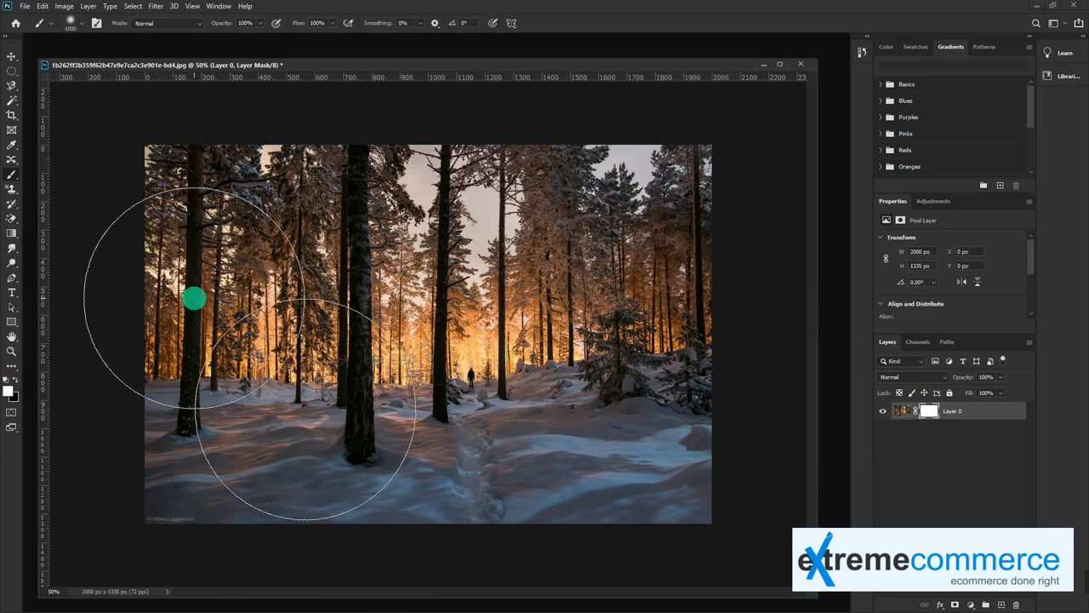
{"action": "left_click", "coordinate": [15, 380]}
{"action": "left_click_drag", "start_coordinate": [192, 193], "coordinate": [668, 186]}
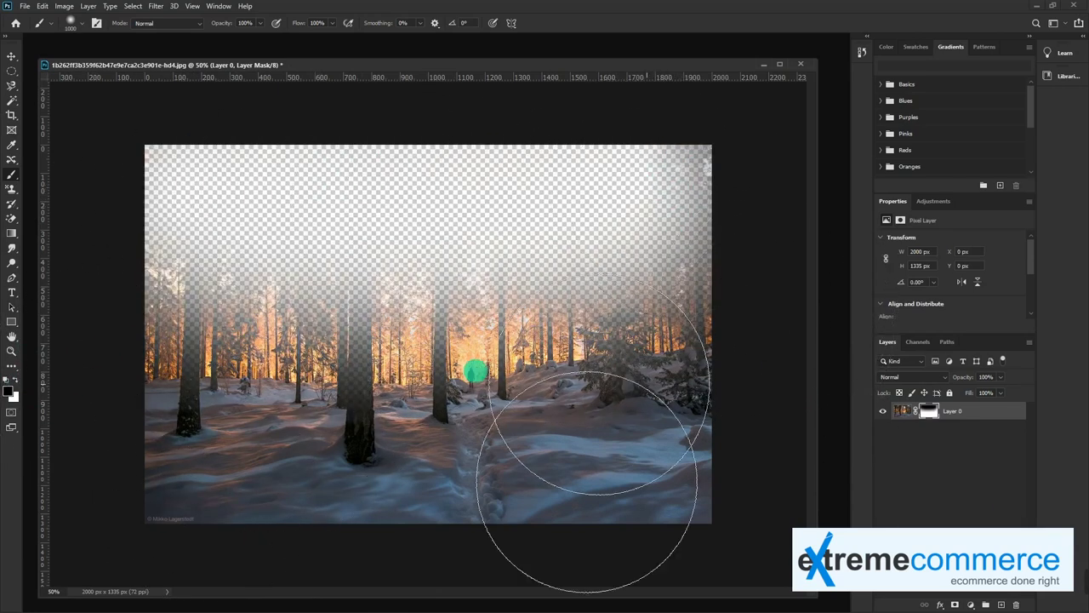
- Create Layer 1 beneath Layer 0 and fill it with a medium blue
{"action": "key", "text": "v"}
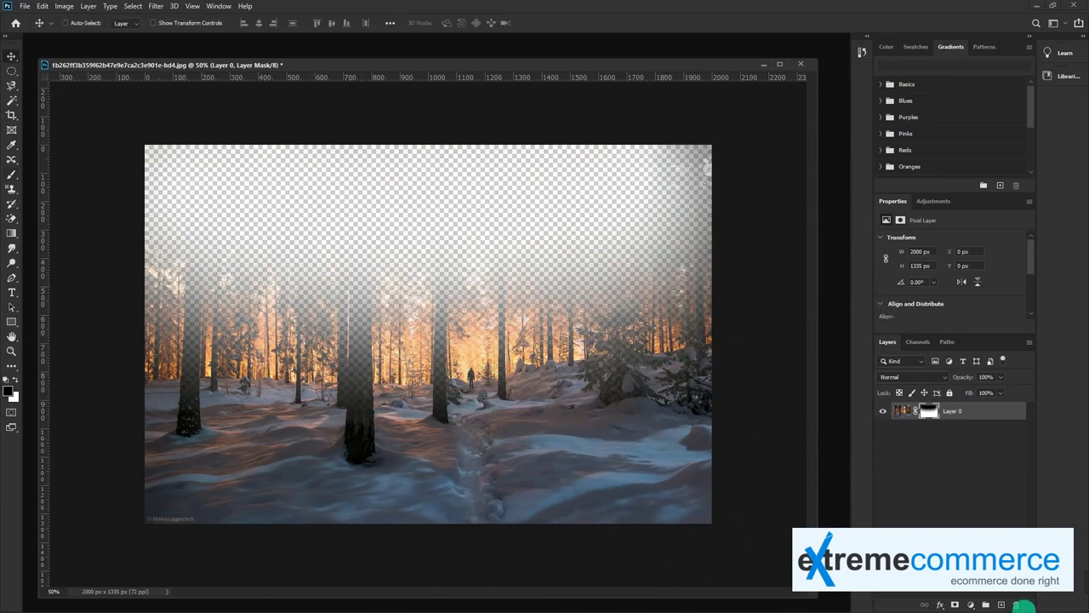
{"action": "left_click", "coordinate": [1002, 604]}
{"action": "left_click_drag", "start_coordinate": [979, 411], "coordinate": [970, 441]}
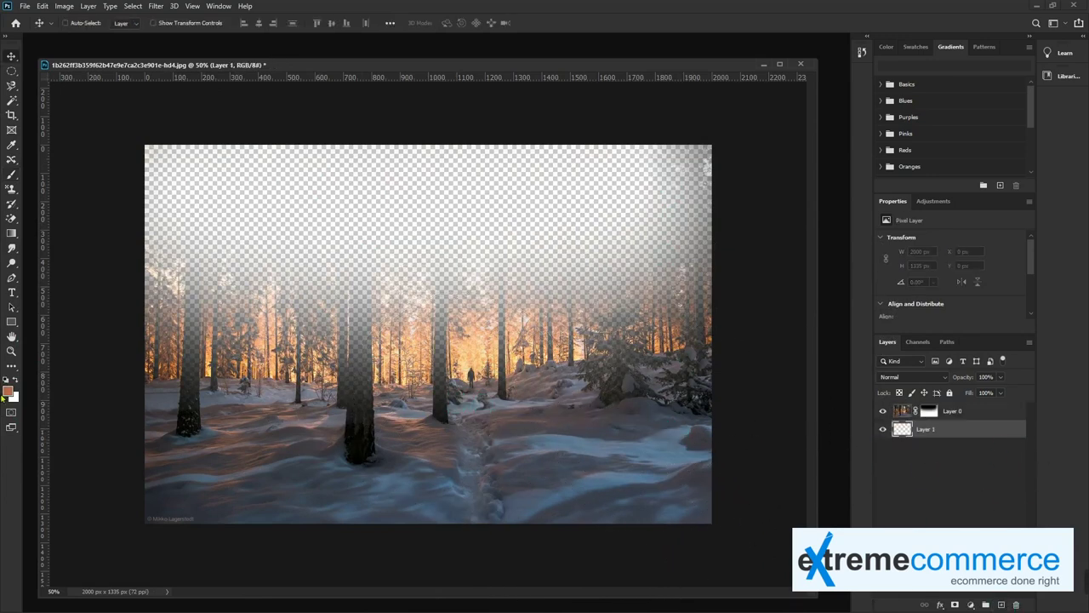
{"action": "left_click", "coordinate": [12, 391]}
{"action": "left_click_drag", "start_coordinate": [547, 243], "coordinate": [547, 222]}
{"action": "left_click_drag", "start_coordinate": [499, 230], "coordinate": [516, 213]}
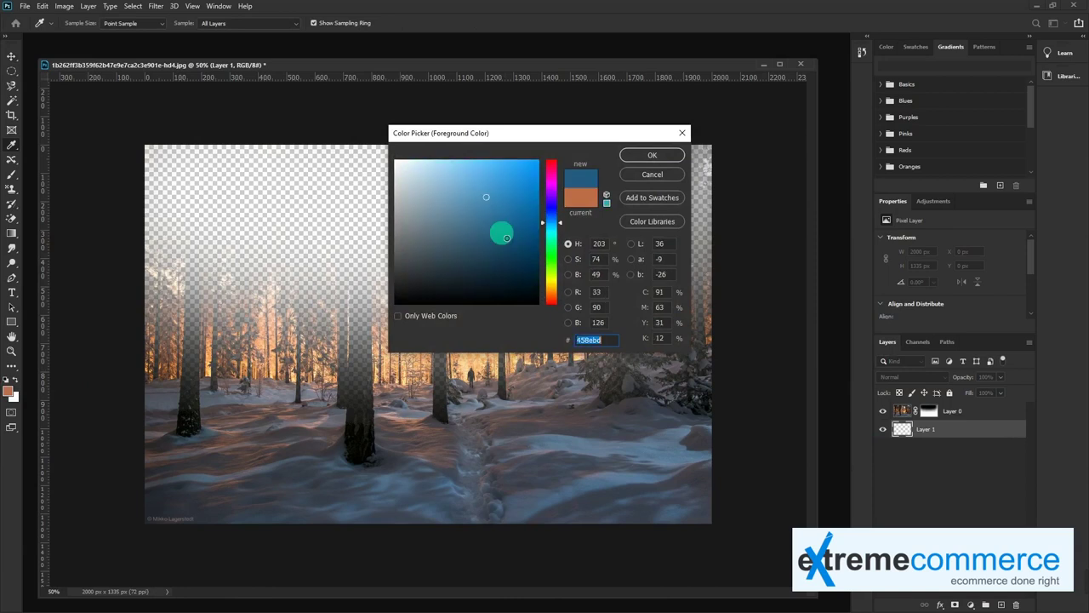
{"action": "left_click", "coordinate": [652, 155]}
{"action": "key", "text": "alt+BackSpace"}
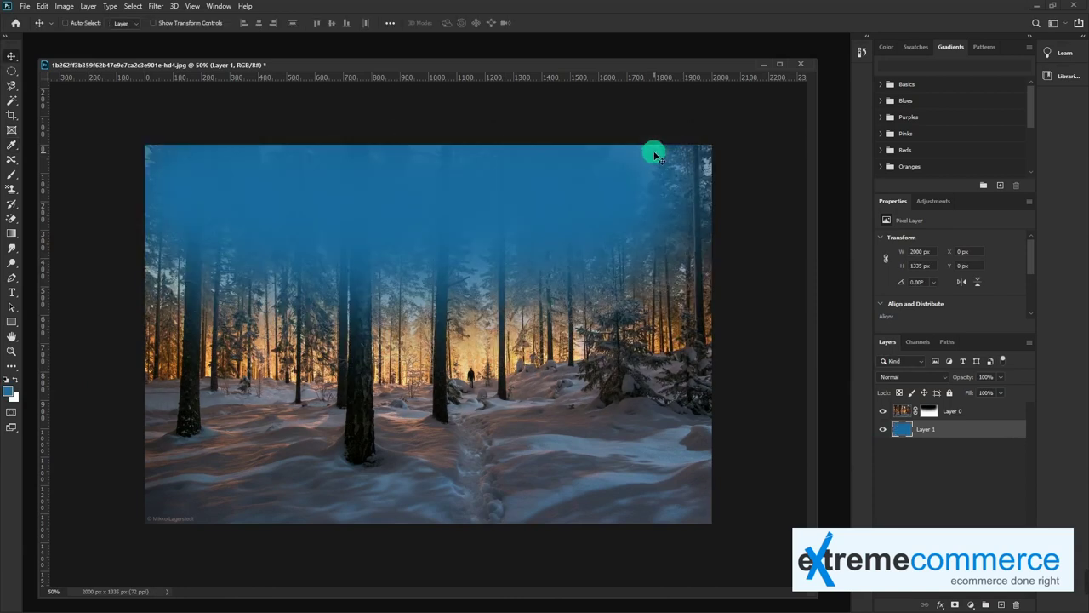
- Paint Layer 0's mask white so the forest shows fully again
{"action": "left_click", "coordinate": [928, 411]}
{"action": "key", "text": "b"}
{"action": "key", "text": "d"}
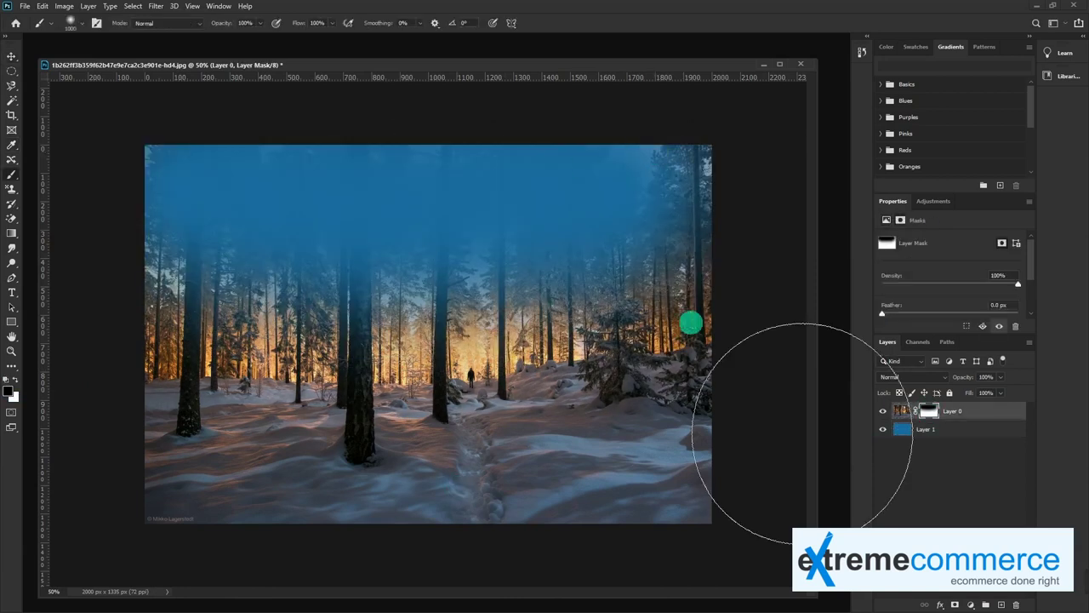
{"action": "left_click_drag", "start_coordinate": [272, 190], "coordinate": [587, 228]}
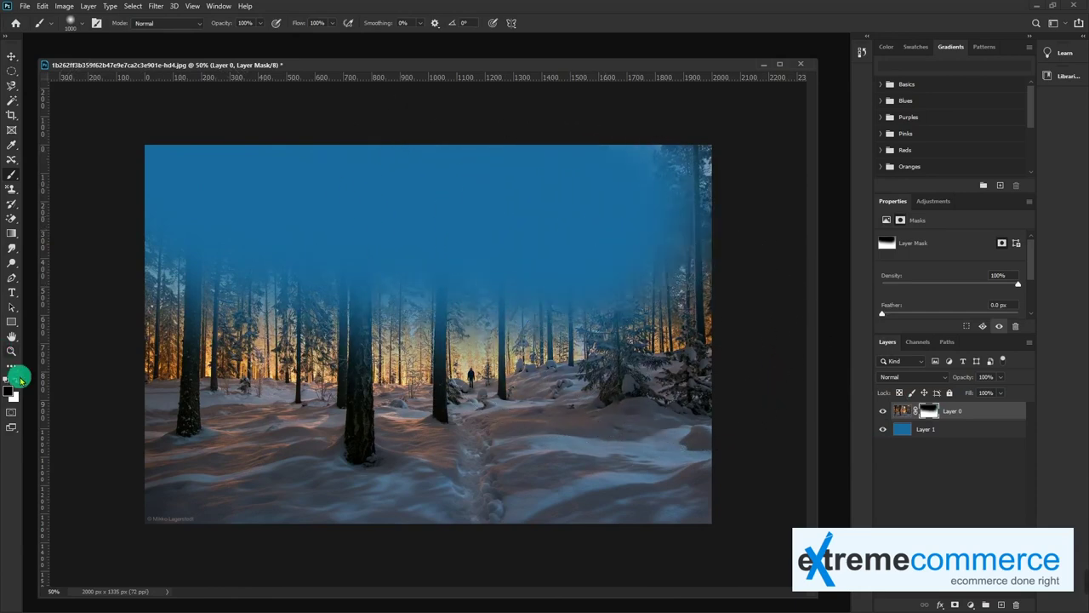
{"action": "mouse_move", "coordinate": [213, 212]}
{"action": "left_mouse_down"}
{"action": "mouse_move", "coordinate": [457, 224]}
{"action": "mouse_move", "coordinate": [700, 258]}
{"action": "mouse_move", "coordinate": [387, 261]}
{"action": "mouse_move", "coordinate": [214, 207]}
{"action": "mouse_move", "coordinate": [724, 295]}
{"action": "left_mouse_up"}
{"action": "left_click", "coordinate": [936, 412]}
{"action": "left_click", "coordinate": [907, 411]}
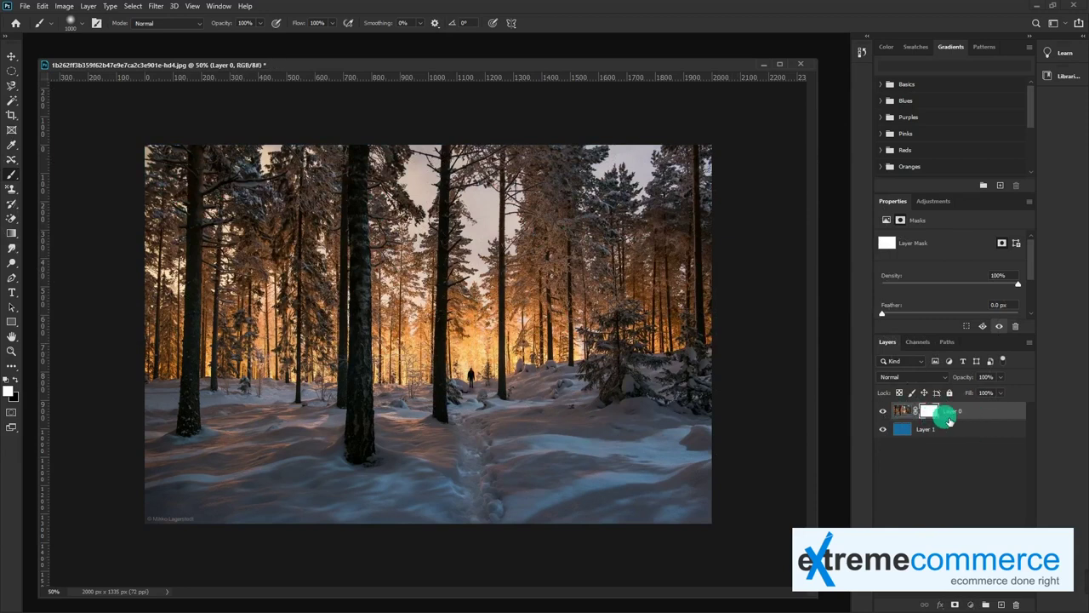
{"action": "left_click", "coordinate": [929, 412]}
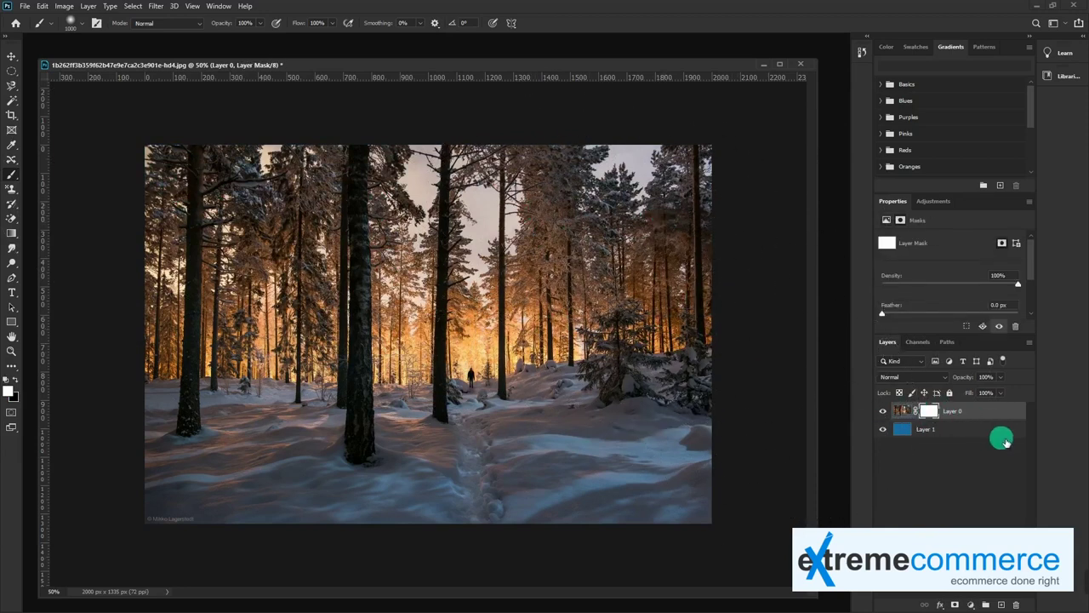
{"action": "left_click", "coordinate": [904, 412]}
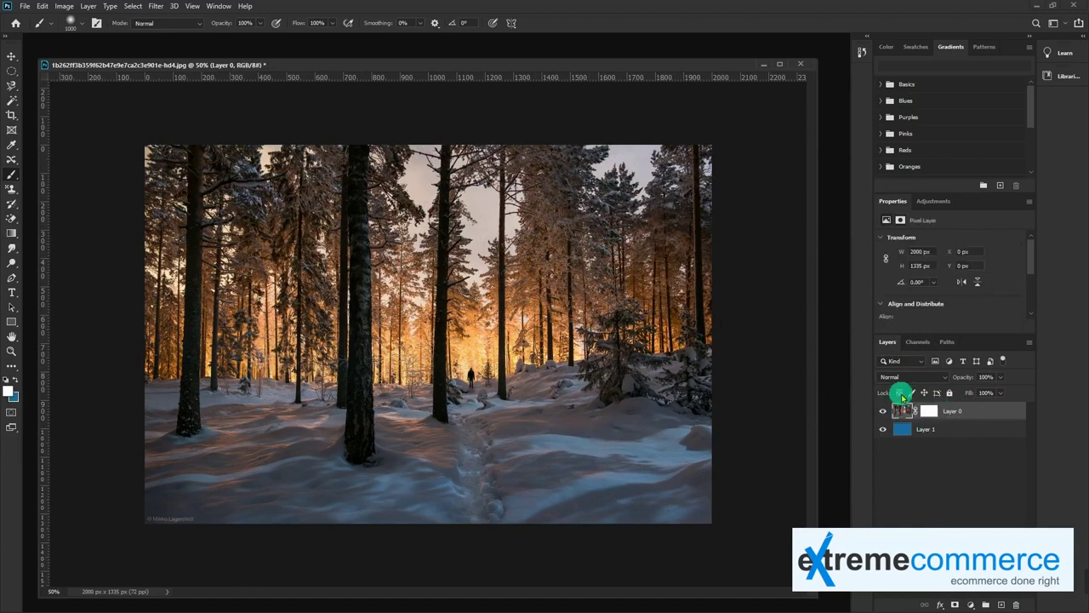
{"action": "left_click", "coordinate": [932, 412]}
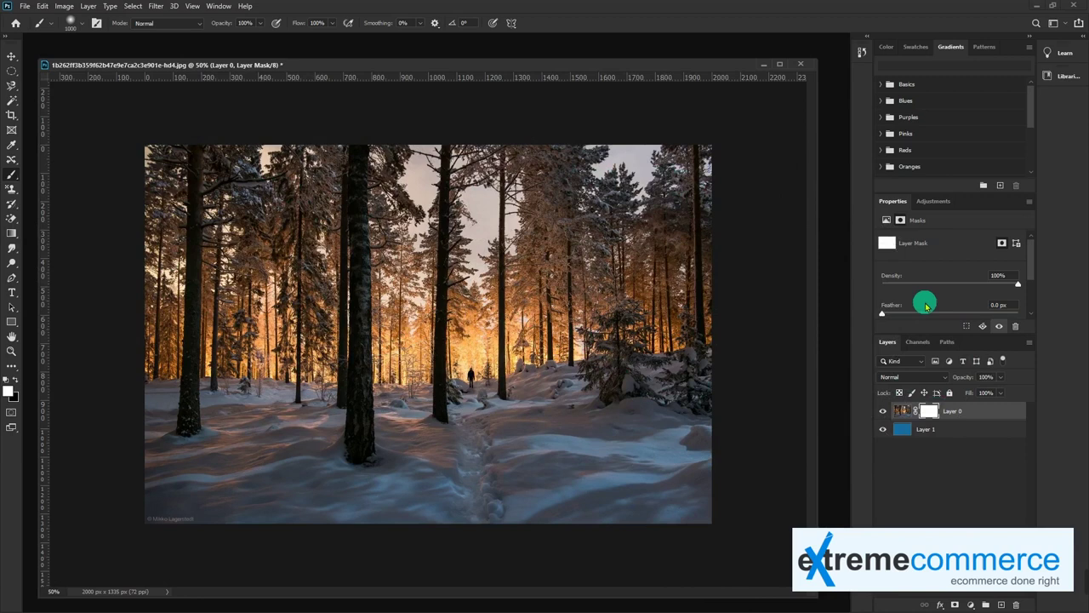
- Feather Layer 0's mask to 26.7 px, undoing two trial black strokes
{"action": "left_click_drag", "start_coordinate": [889, 314], "coordinate": [942, 314]}
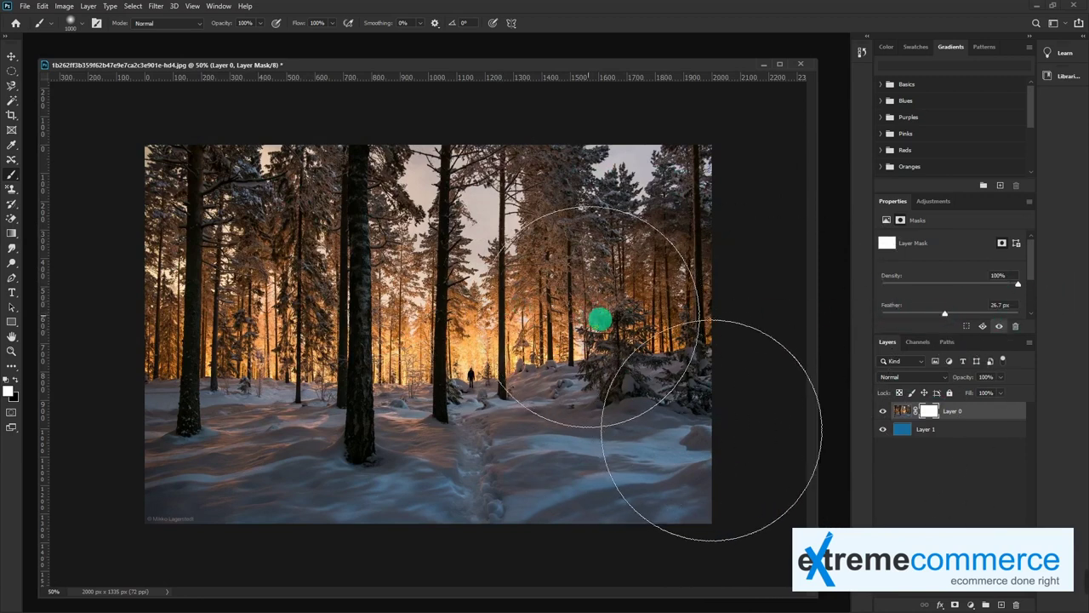
{"action": "left_click", "coordinate": [15, 380]}
{"action": "left_click_drag", "start_coordinate": [94, 341], "coordinate": [576, 333]}
{"action": "key", "text": "ctrl+z"}
{"action": "left_click_drag", "start_coordinate": [640, 233], "coordinate": [440, 257]}
{"action": "key", "text": "ctrl+z"}
{"action": "left_click", "coordinate": [949, 434]}
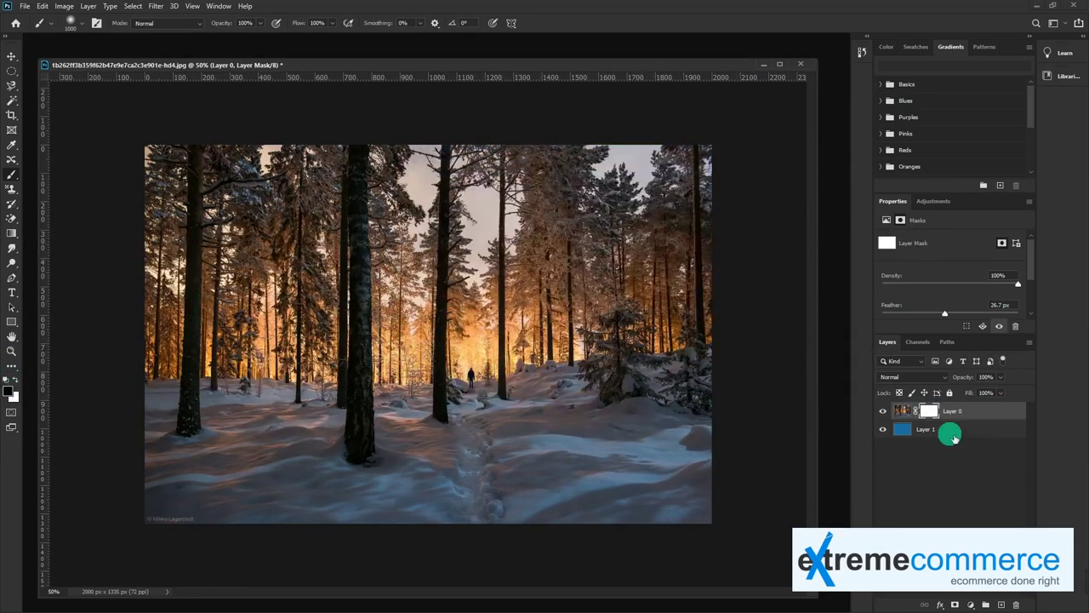
{"action": "left_click", "coordinate": [8, 379]}
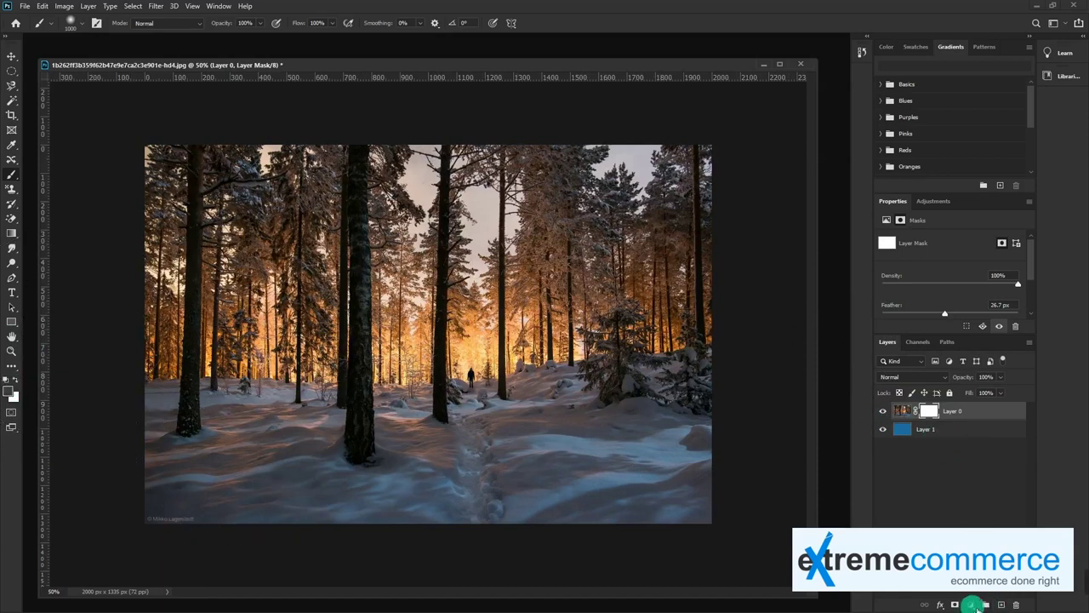
- Add a Brightness/Contrast layer with Brightness 73 and Contrast 41, toggling it to compare
{"action": "left_click", "coordinate": [941, 605]}
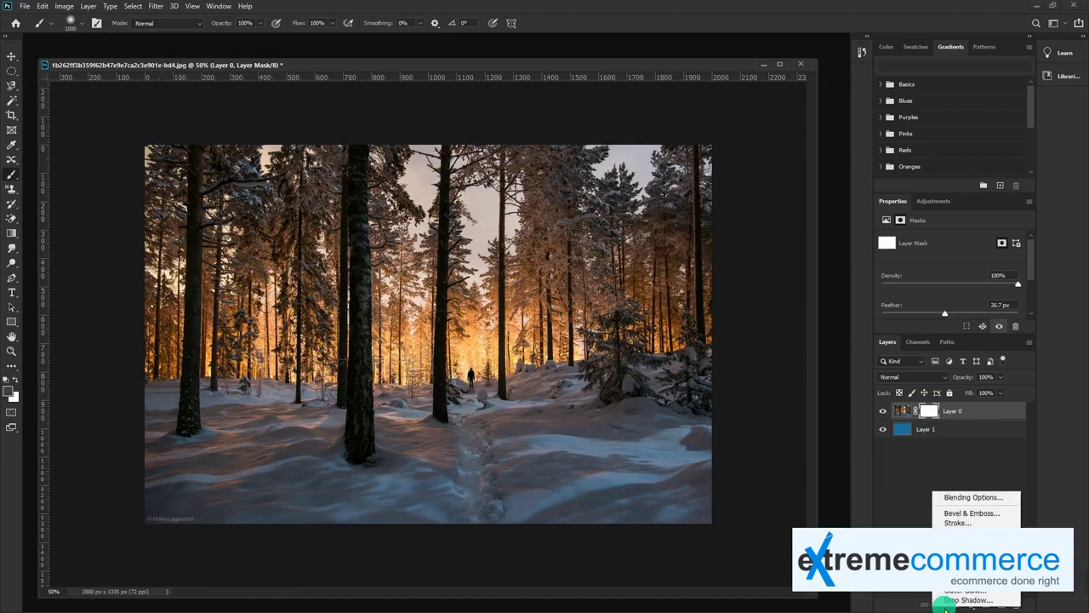
{"action": "key", "text": "Escape"}
{"action": "left_click", "coordinate": [965, 601]}
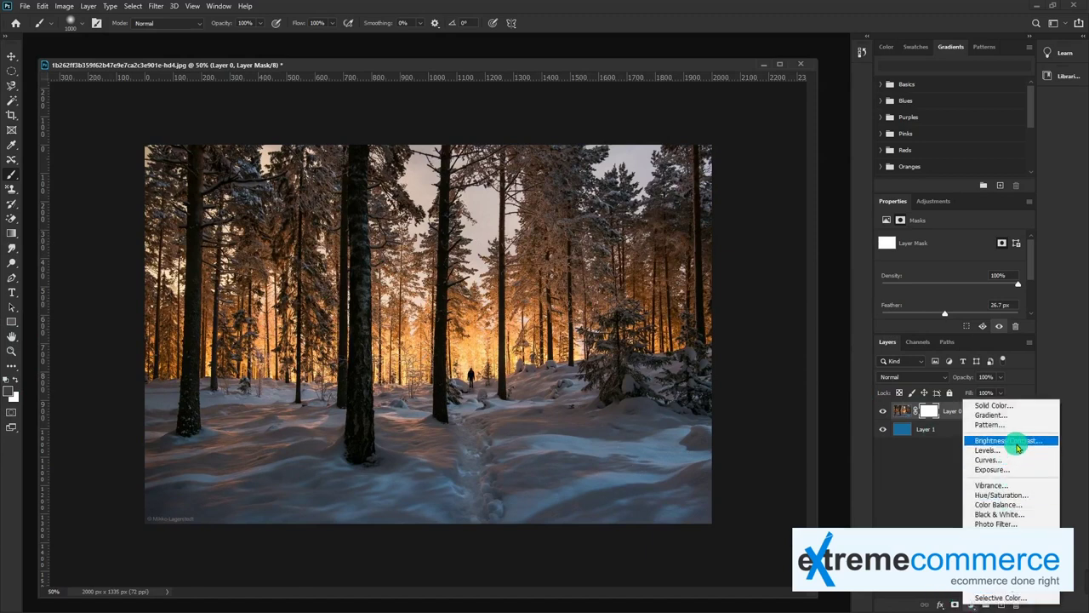
{"action": "left_click", "coordinate": [1017, 442]}
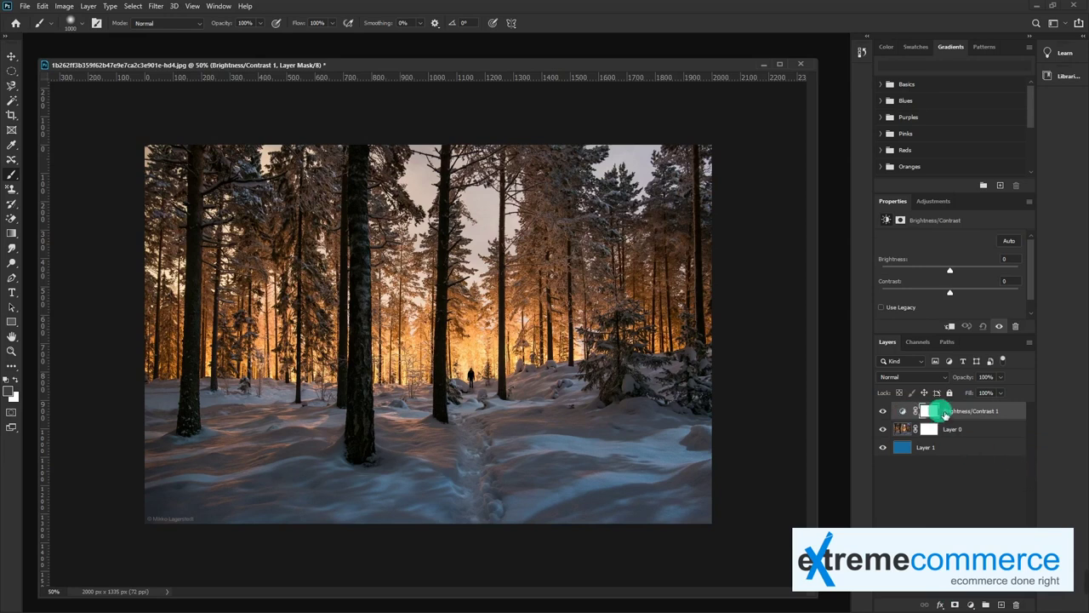
{"action": "mouse_move", "coordinate": [965, 267]}
{"action": "left_mouse_down"}
{"action": "mouse_move", "coordinate": [984, 269]}
{"action": "mouse_move", "coordinate": [932, 291]}
{"action": "left_mouse_up"}
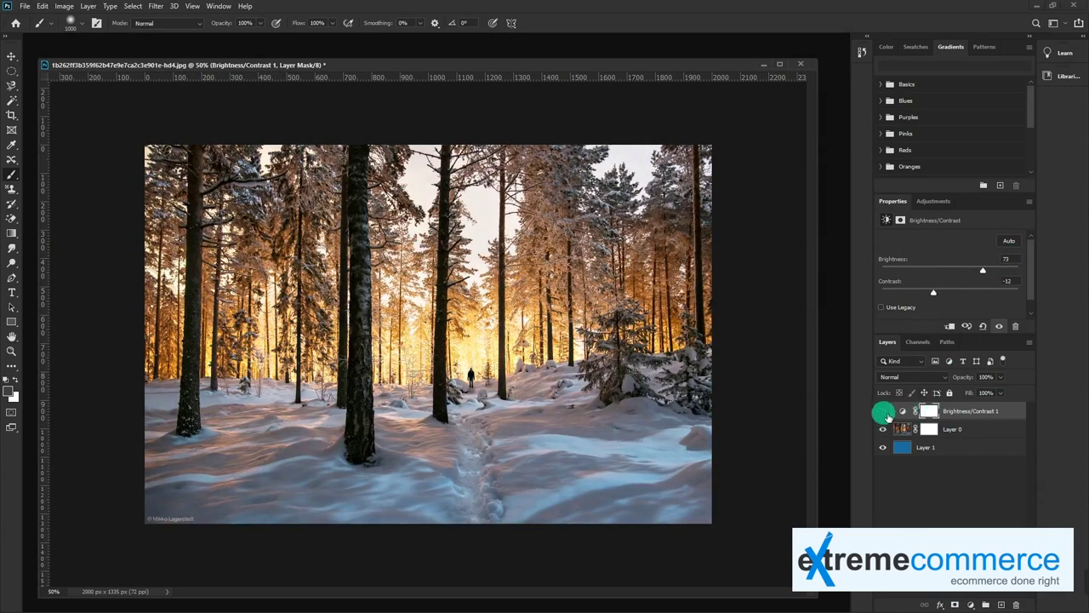
{"action": "left_click", "coordinate": [884, 413]}
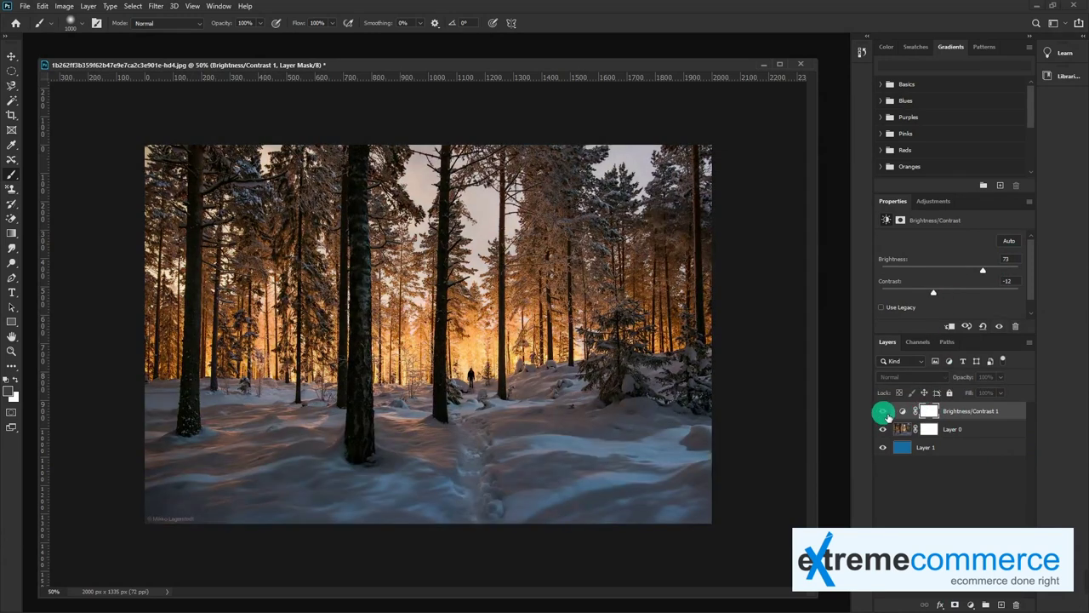
{"action": "left_click", "coordinate": [883, 412]}
{"action": "left_click_drag", "start_coordinate": [935, 292], "coordinate": [978, 292]}
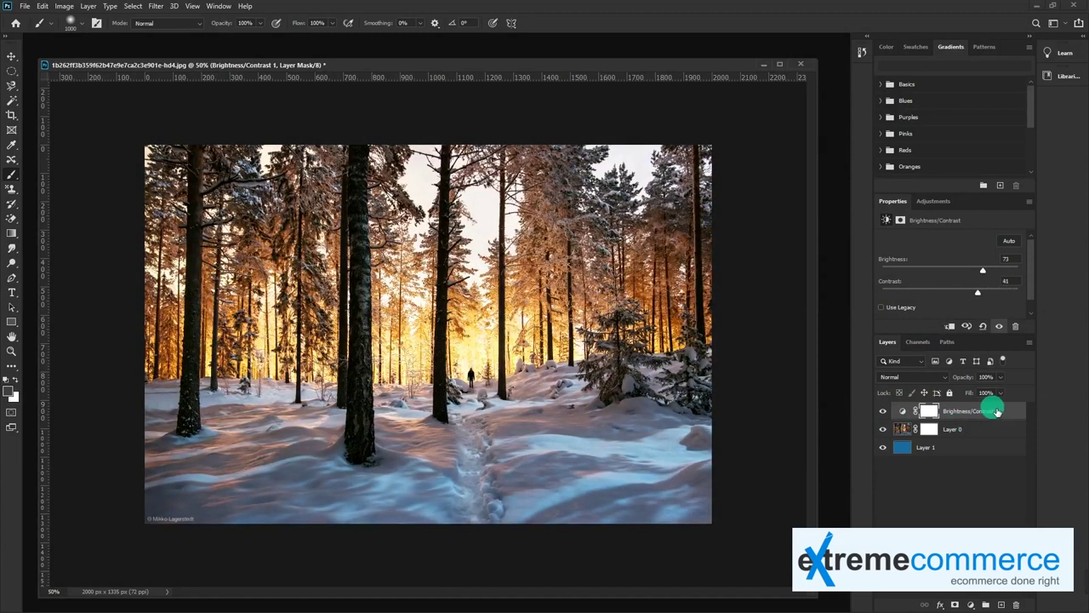
{"action": "double_click", "coordinate": [907, 202]}
{"action": "left_click", "coordinate": [958, 294]}
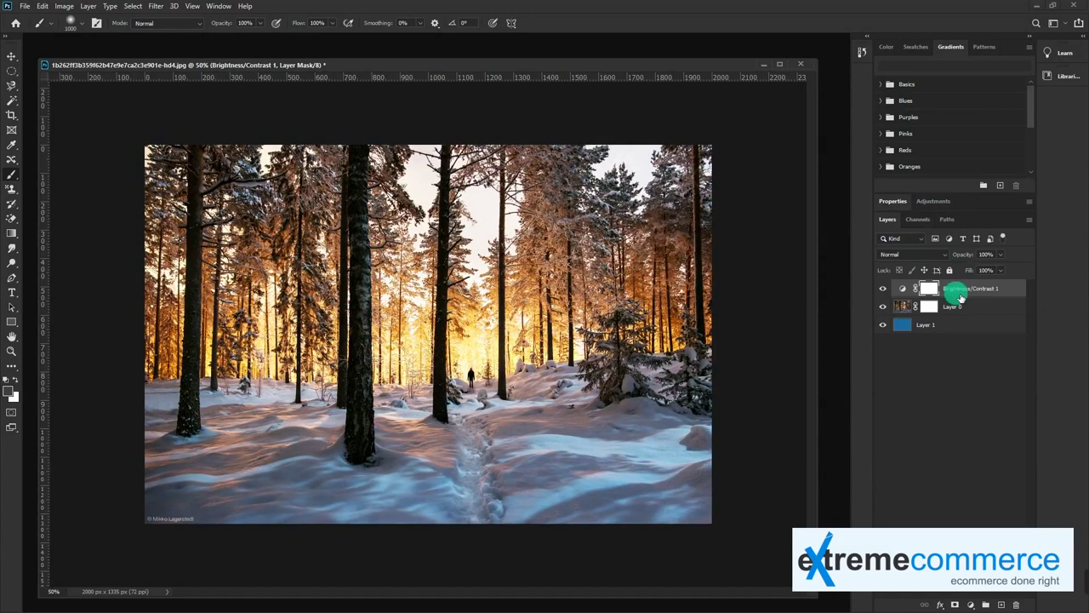
{"action": "left_click", "coordinate": [885, 290]}
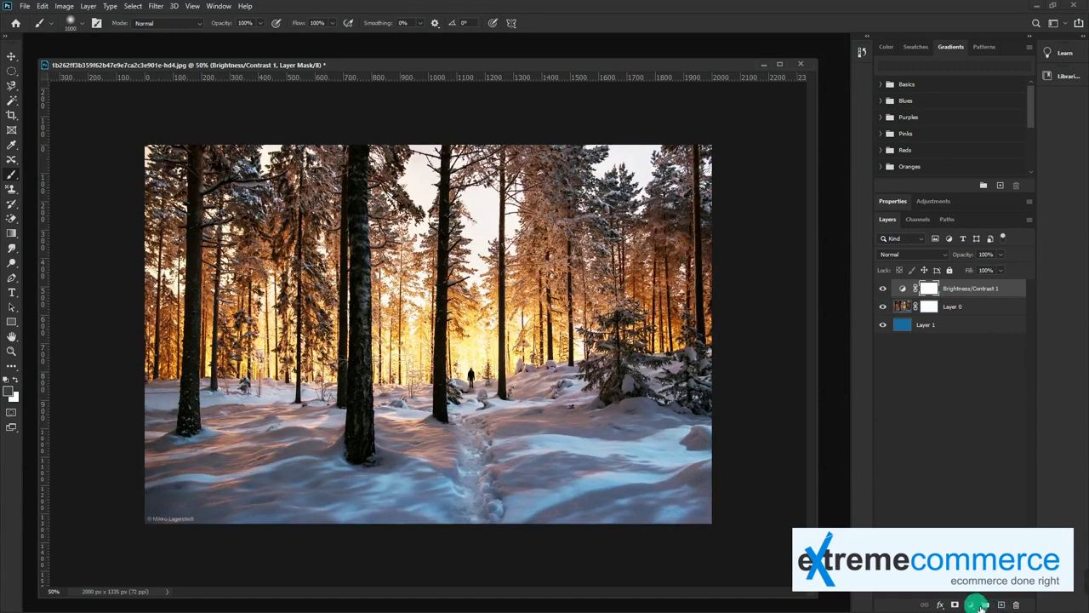
- Add a Vibrance layer set to Vibrance -51 and Saturation +60, comparing with adjustments hidden
{"action": "left_click", "coordinate": [978, 605]}
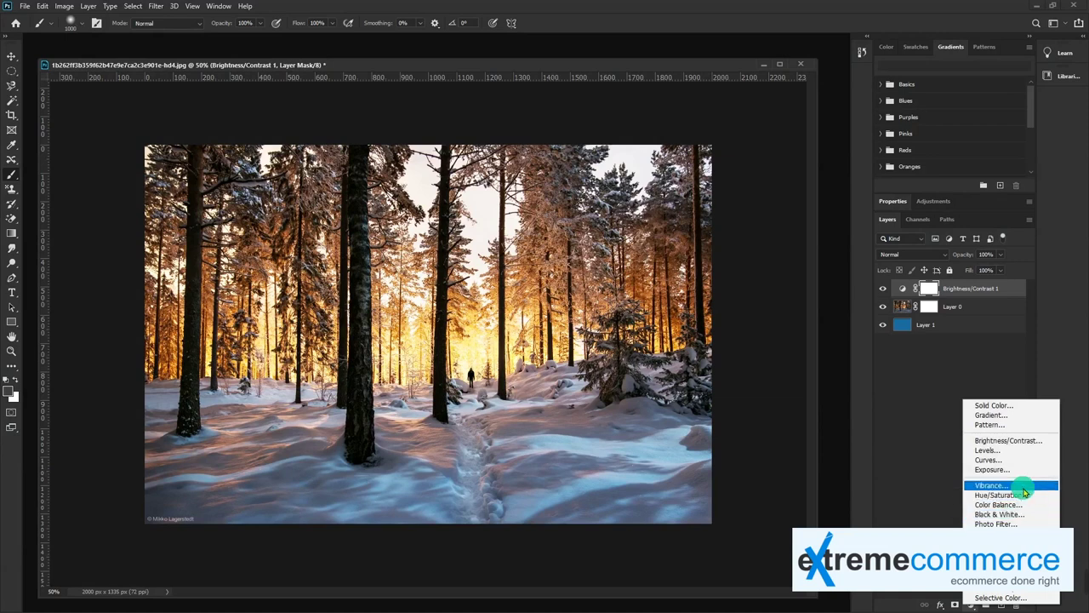
{"action": "left_click", "coordinate": [1021, 485]}
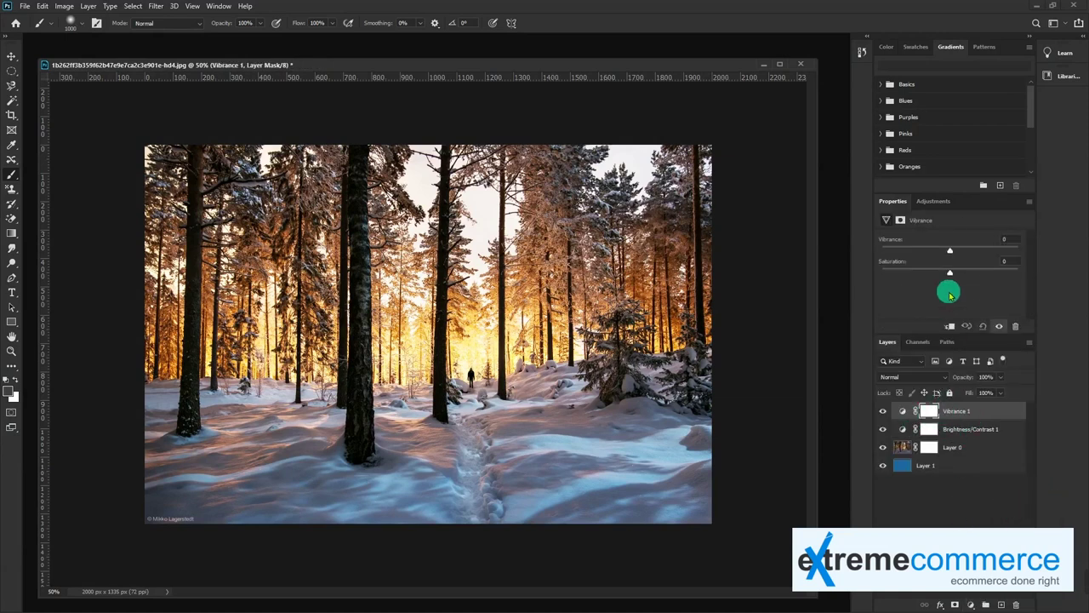
{"action": "left_click_drag", "start_coordinate": [953, 271], "coordinate": [990, 272]}
{"action": "left_click_drag", "start_coordinate": [935, 251], "coordinate": [914, 250]}
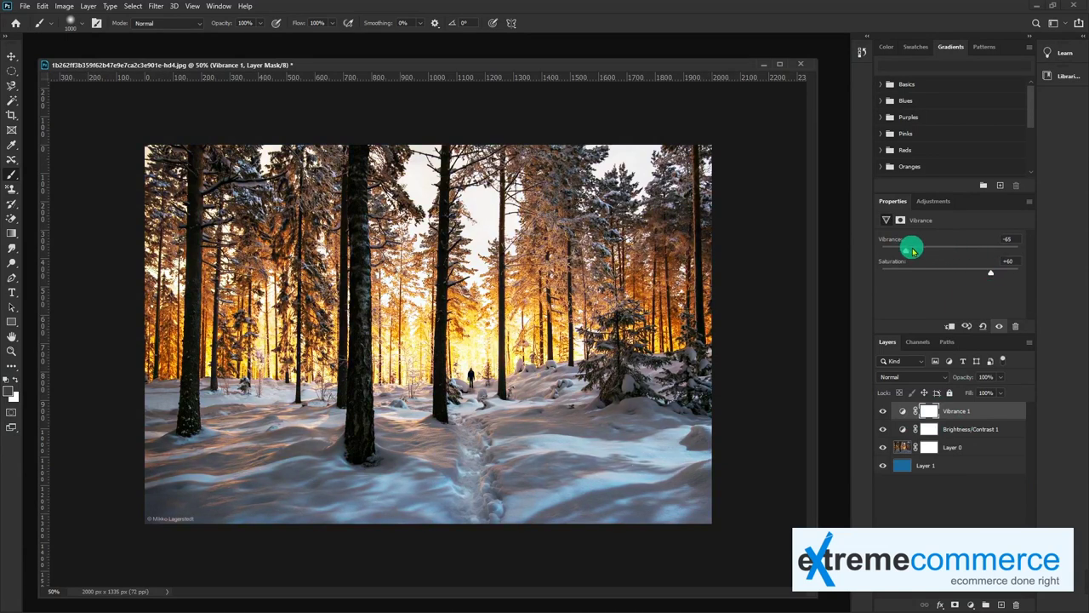
{"action": "left_click", "coordinate": [885, 412]}
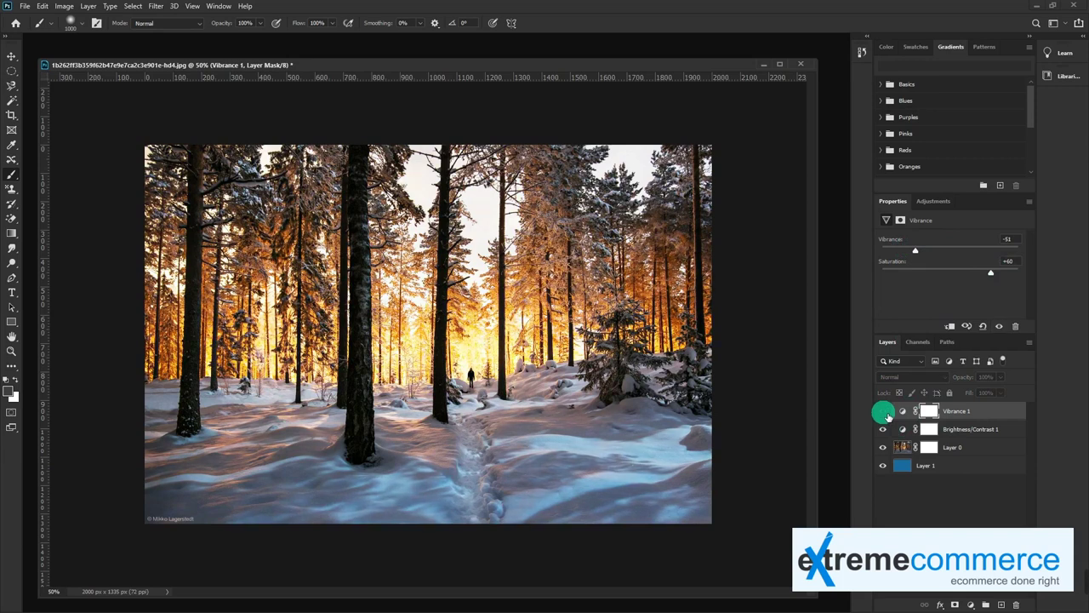
{"action": "left_click", "coordinate": [883, 412]}
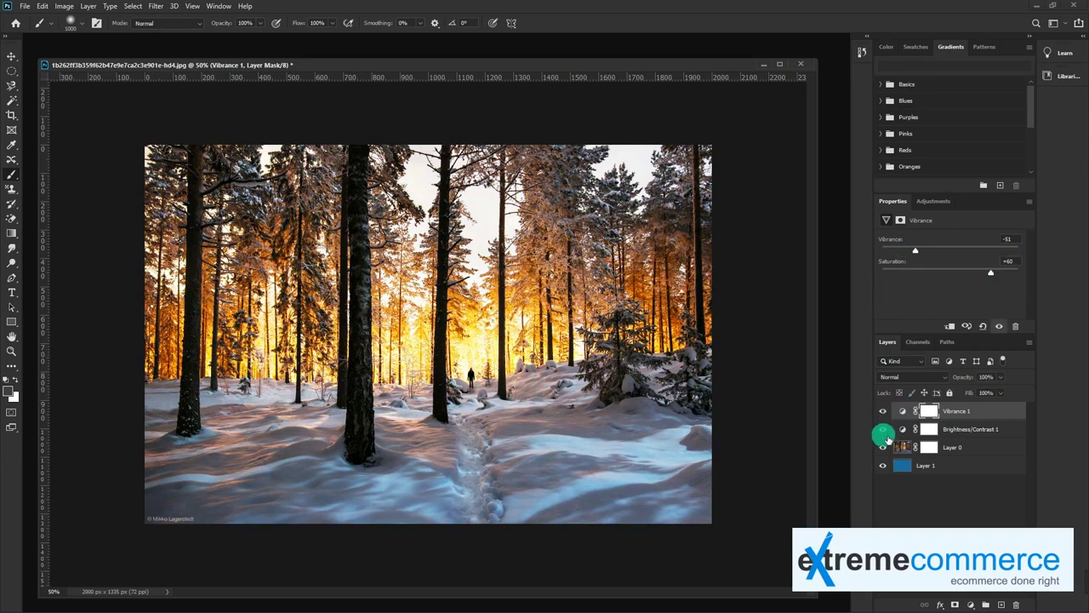
{"action": "left_click", "coordinate": [965, 431]}
{"action": "left_click", "coordinate": [883, 431]}
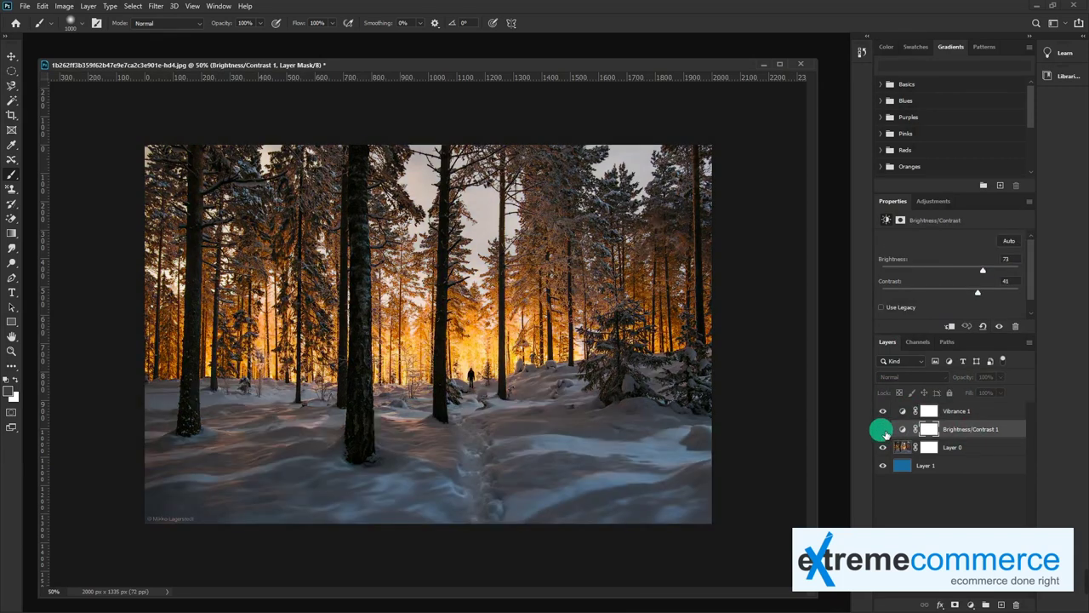
{"action": "left_click", "coordinate": [885, 411]}
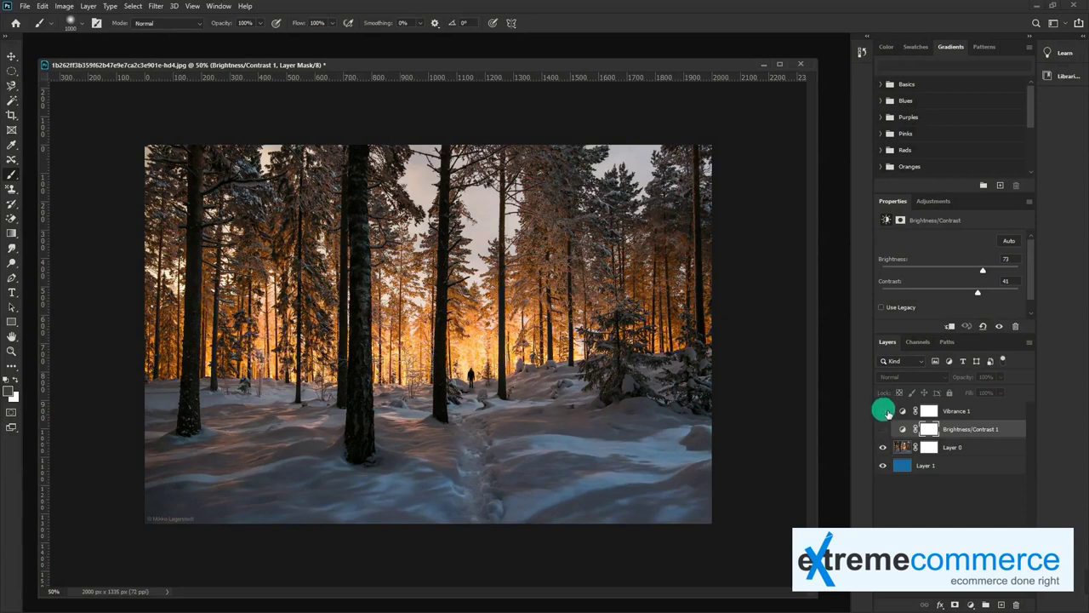
{"action": "left_click", "coordinate": [883, 411]}
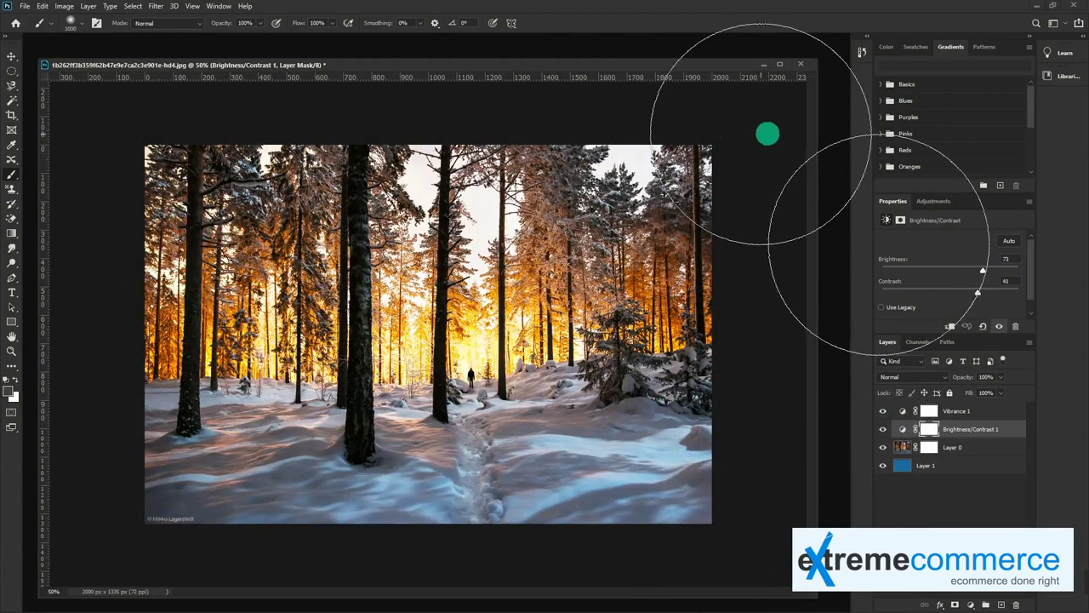
- Close the forest photo unsaved and open Wallpaper 1080p (75).jpg in a floating window
{"action": "key", "text": "v"}
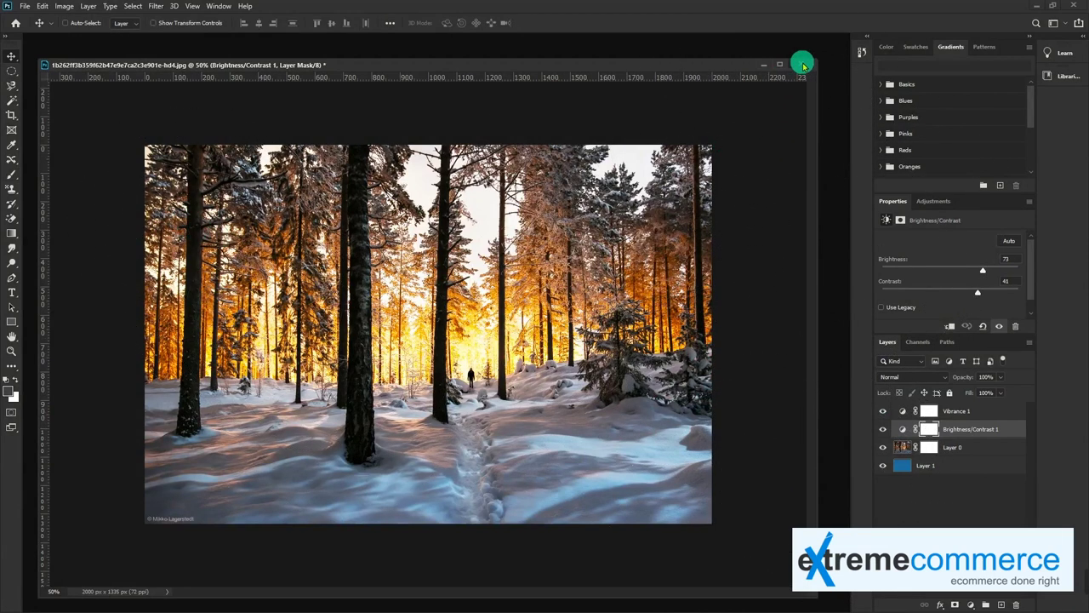
{"action": "left_click", "coordinate": [803, 65]}
{"action": "left_click", "coordinate": [539, 236]}
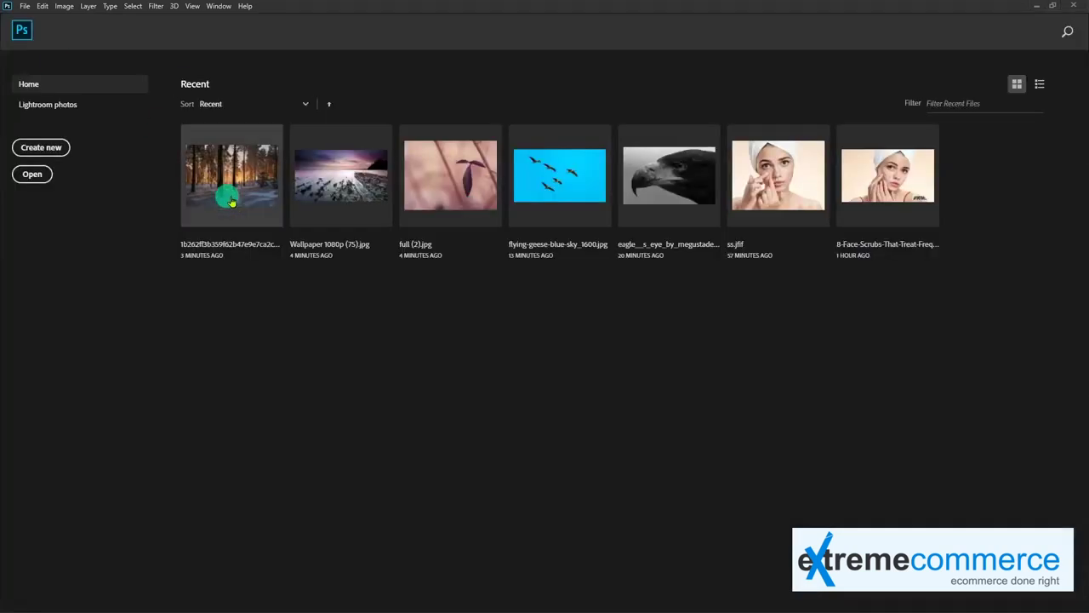
{"action": "left_click", "coordinate": [383, 183]}
{"action": "mouse_move", "coordinate": [125, 41]}
{"action": "left_mouse_down"}
{"action": "mouse_move", "coordinate": [244, 73]}
{"action": "mouse_move", "coordinate": [460, 66]}
{"action": "mouse_move", "coordinate": [427, 68]}
{"action": "left_mouse_up"}
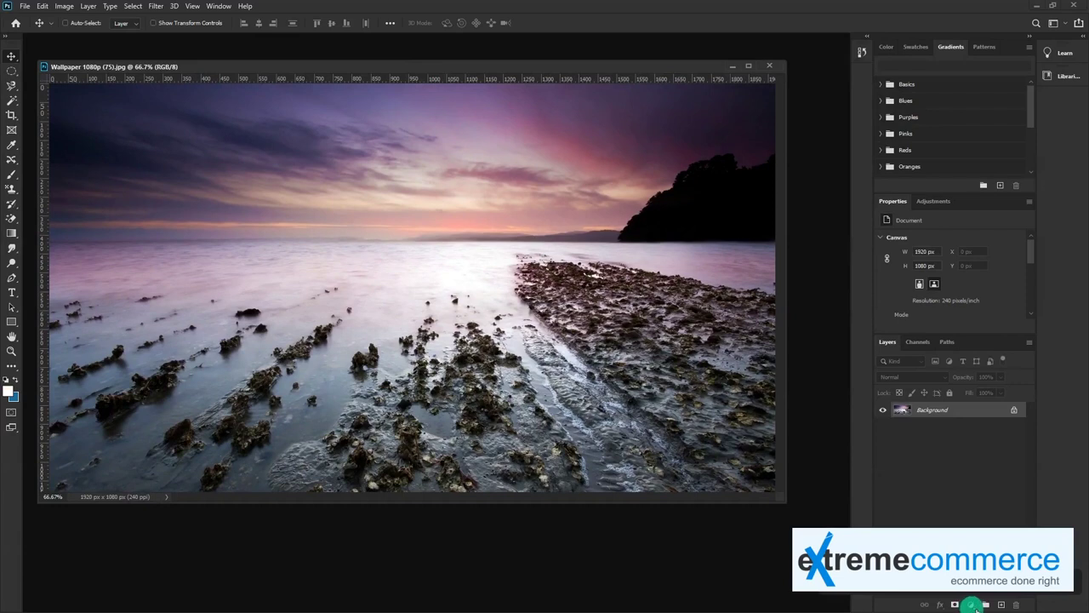
- Convert the seascape's locked Background into the editable Layer 0
{"action": "left_click", "coordinate": [970, 604]}
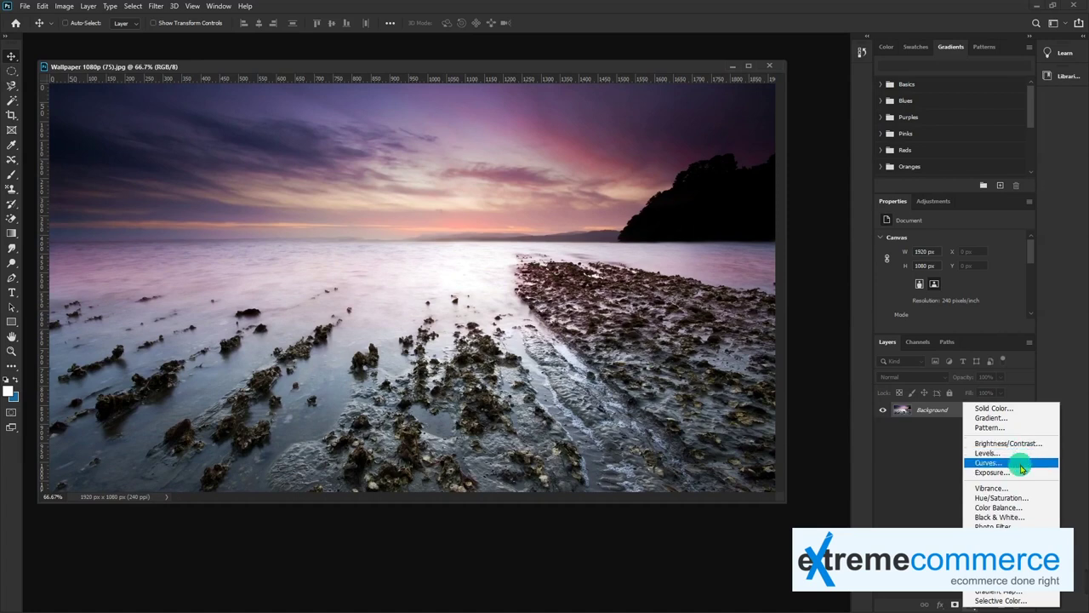
{"action": "left_click", "coordinate": [933, 481]}
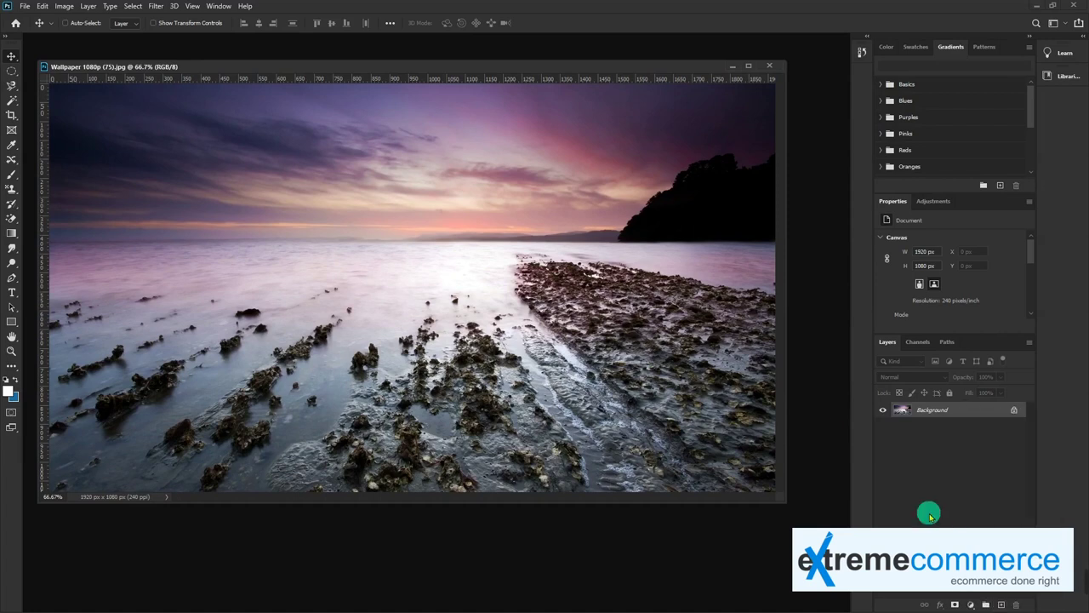
{"action": "double_click", "coordinate": [1001, 410]}
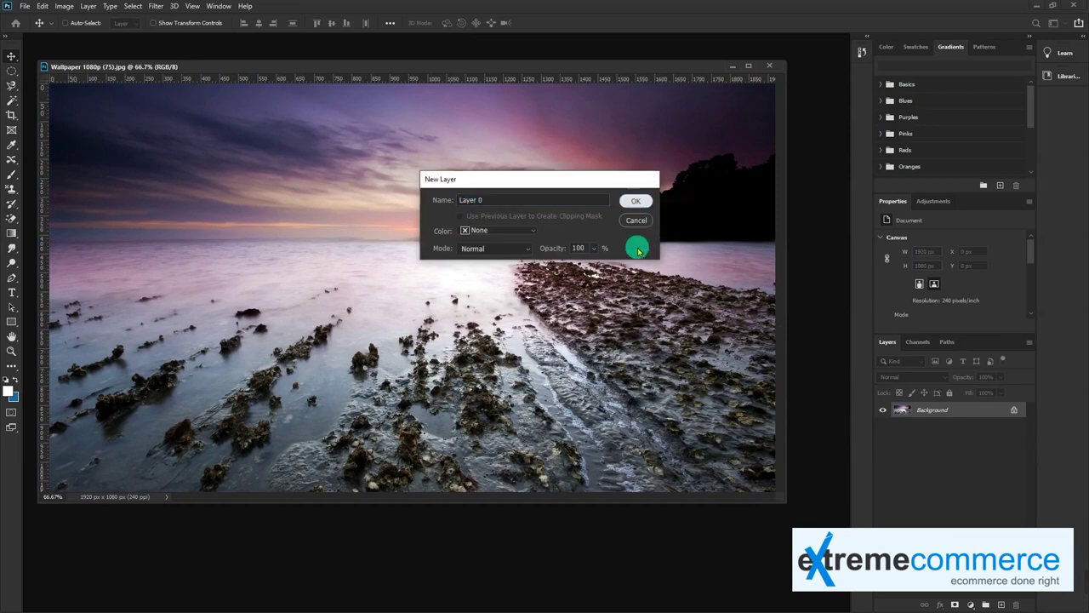
{"action": "left_click", "coordinate": [635, 201]}
{"action": "left_click", "coordinate": [64, 6]}
{"action": "left_click", "coordinate": [91, 36]}
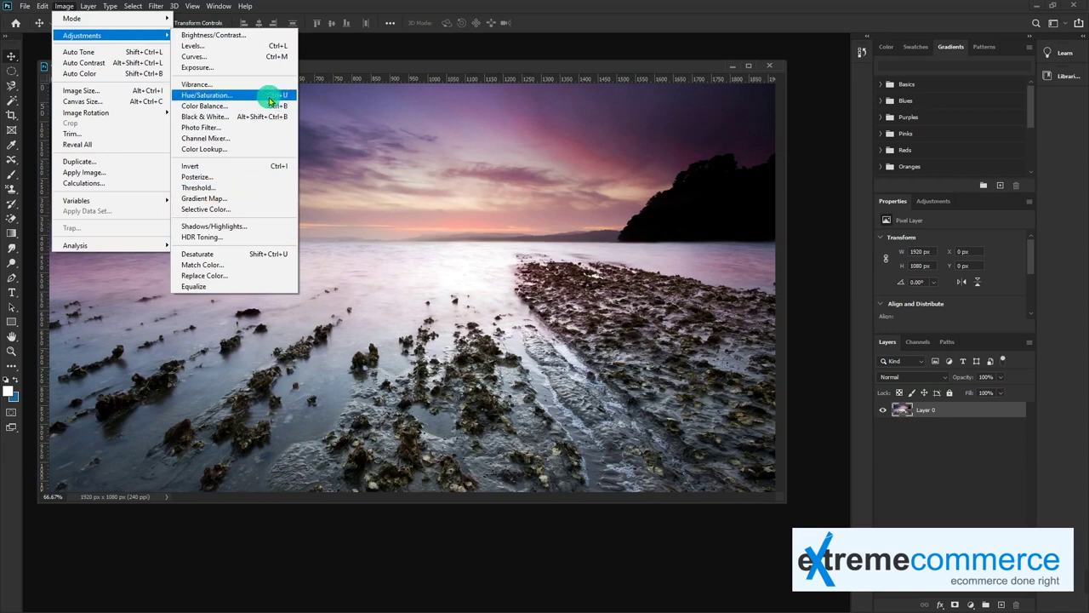
- Apply Brightness 12 with extra contrast, undo it, and bring up Levels instead
{"action": "left_click", "coordinate": [239, 35]}
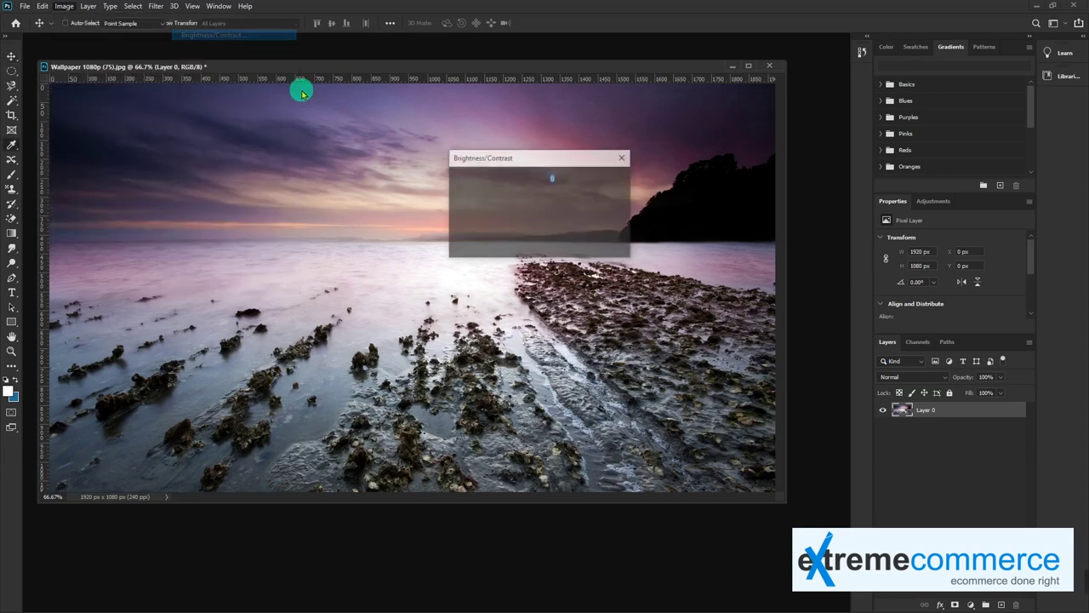
{"action": "left_click_drag", "start_coordinate": [513, 194], "coordinate": [532, 219]}
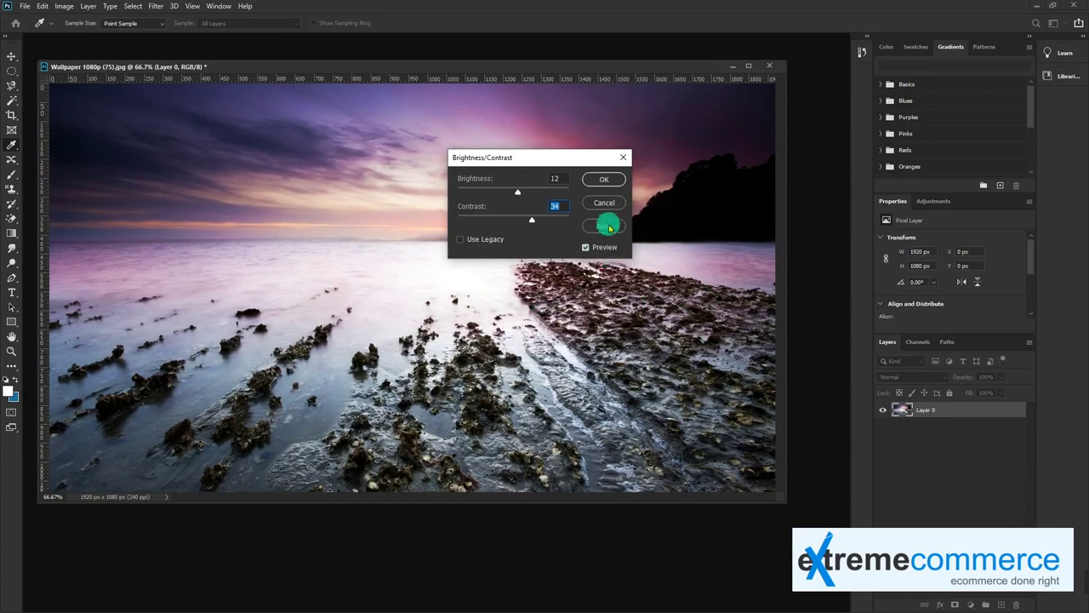
{"action": "left_click_drag", "start_coordinate": [529, 220], "coordinate": [542, 222]}
{"action": "left_click", "coordinate": [604, 179]}
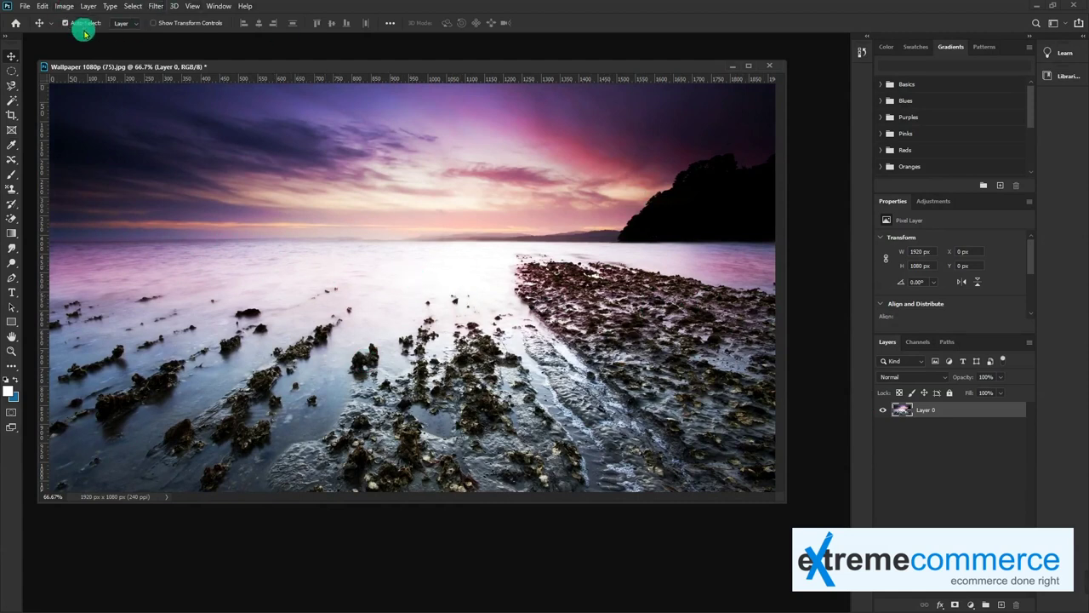
{"action": "key", "text": "ctrl+z"}
{"action": "left_click", "coordinate": [64, 6]}
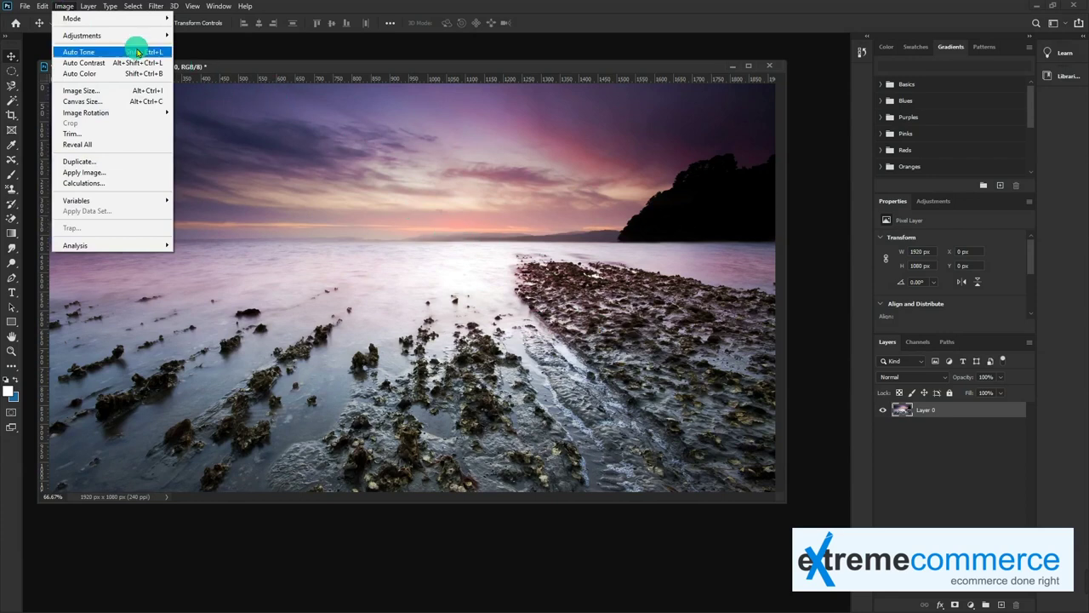
{"action": "mouse_move", "coordinate": [81, 34]}
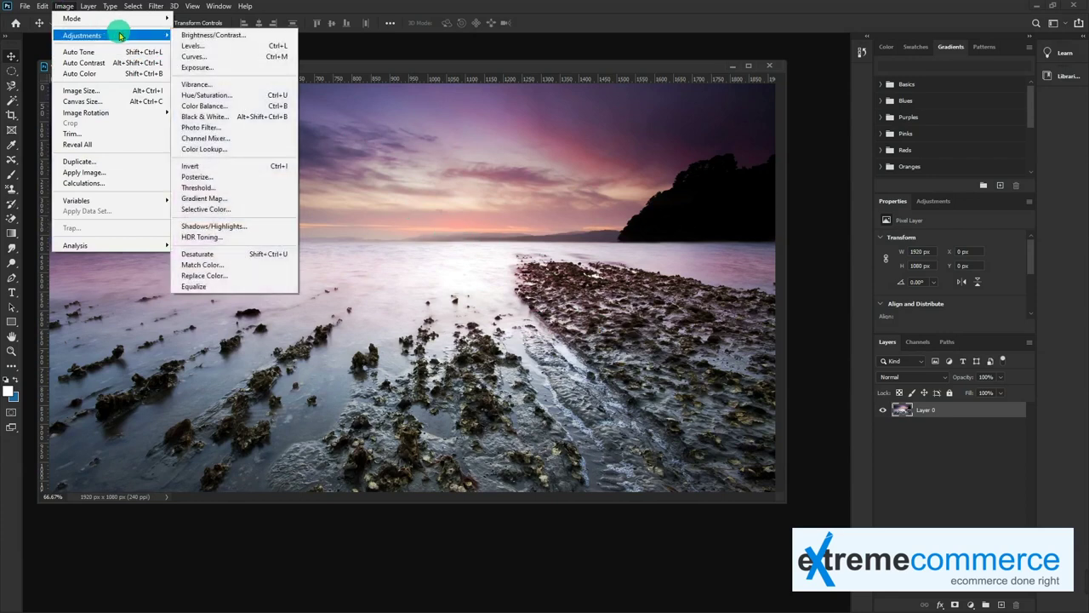
{"action": "left_click", "coordinate": [212, 48]}
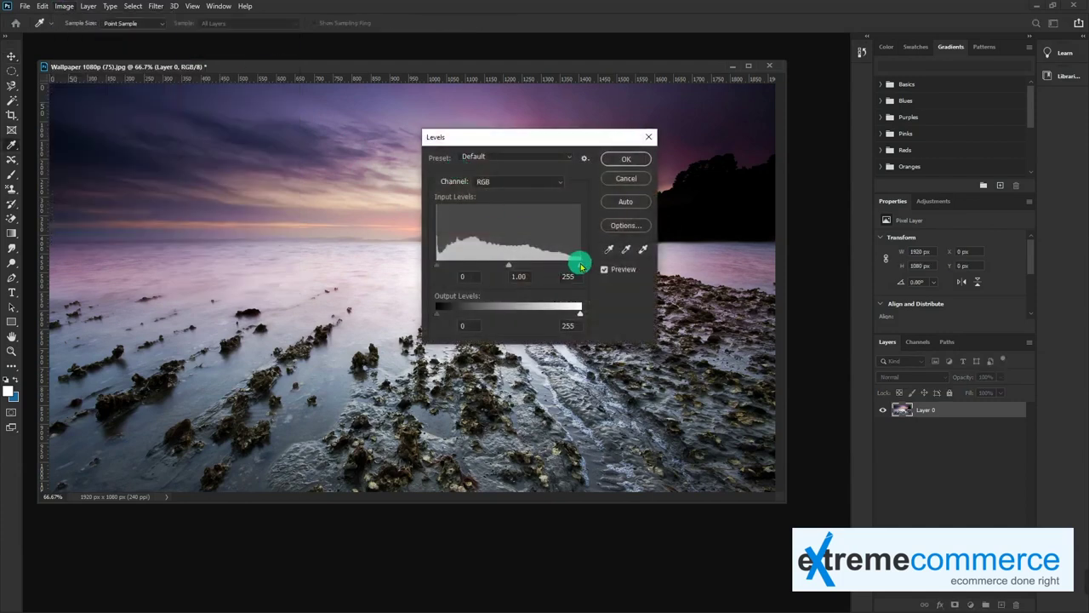
- Set Levels input values to 23, 0.79 and 224 and apply them to the seascape
{"action": "left_click_drag", "start_coordinate": [580, 267], "coordinate": [554, 266]}
{"action": "left_click_drag", "start_coordinate": [530, 135], "coordinate": [694, 248]}
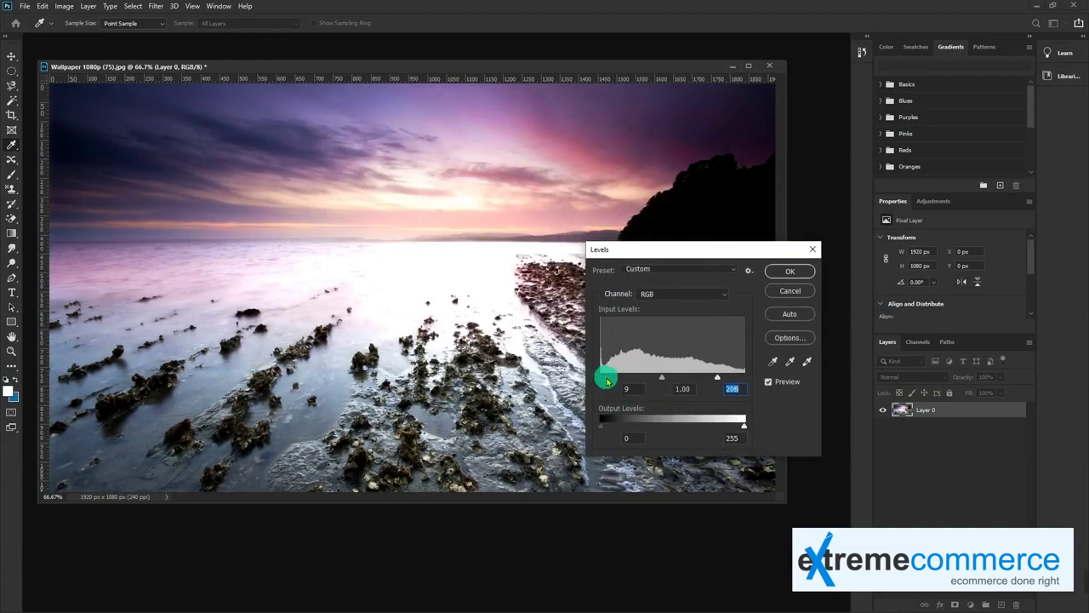
{"action": "left_click_drag", "start_coordinate": [611, 380], "coordinate": [726, 380]}
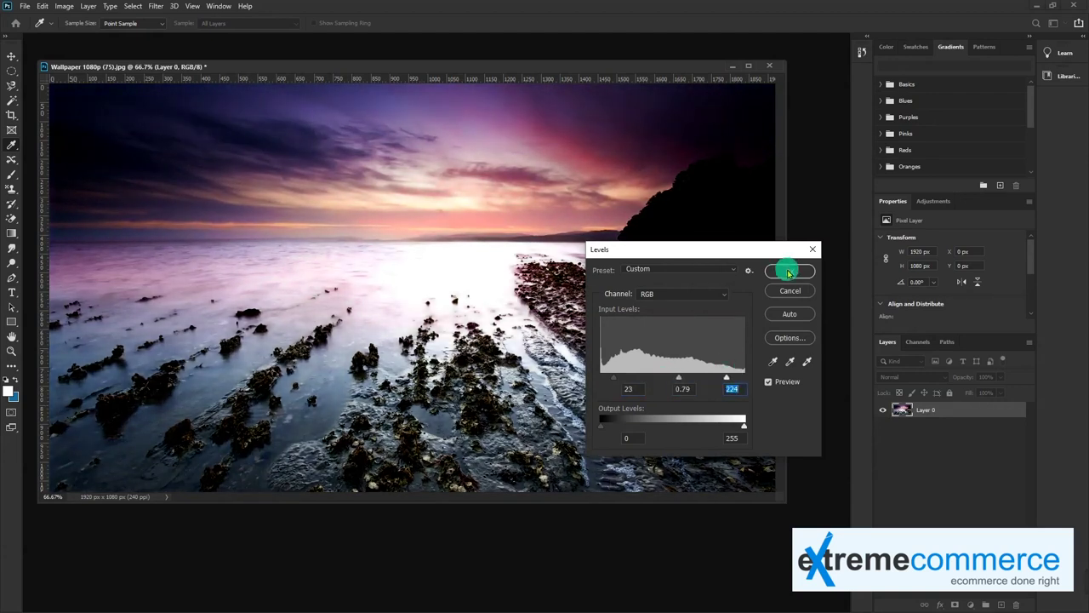
{"action": "left_click", "coordinate": [788, 271]}
{"action": "left_click", "coordinate": [64, 6]}
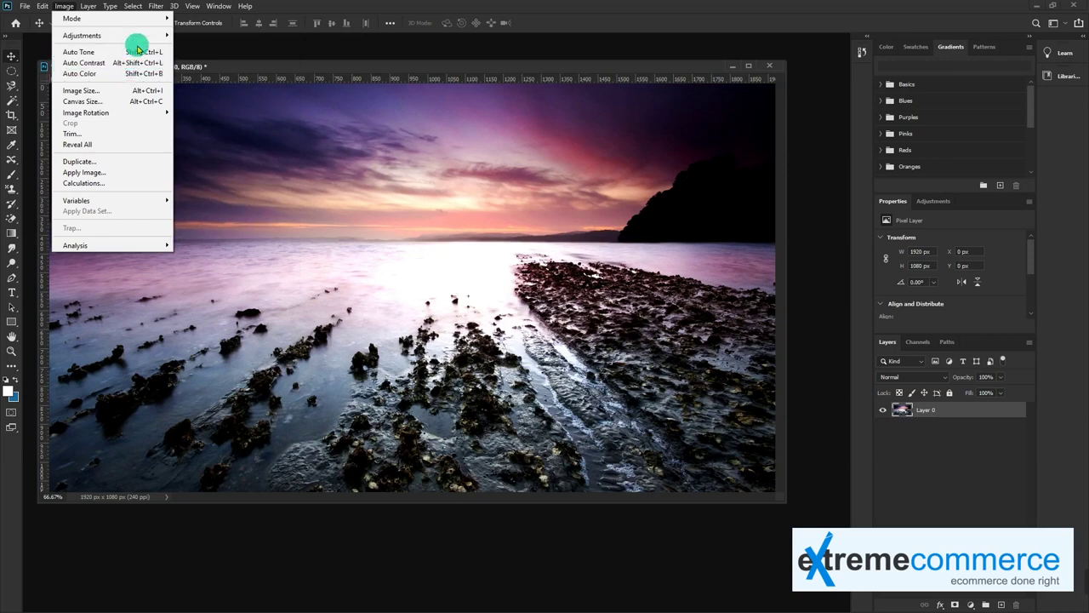
- Revert the seascape to its saved state and apply Auto Tone
{"action": "left_click", "coordinate": [139, 53]}
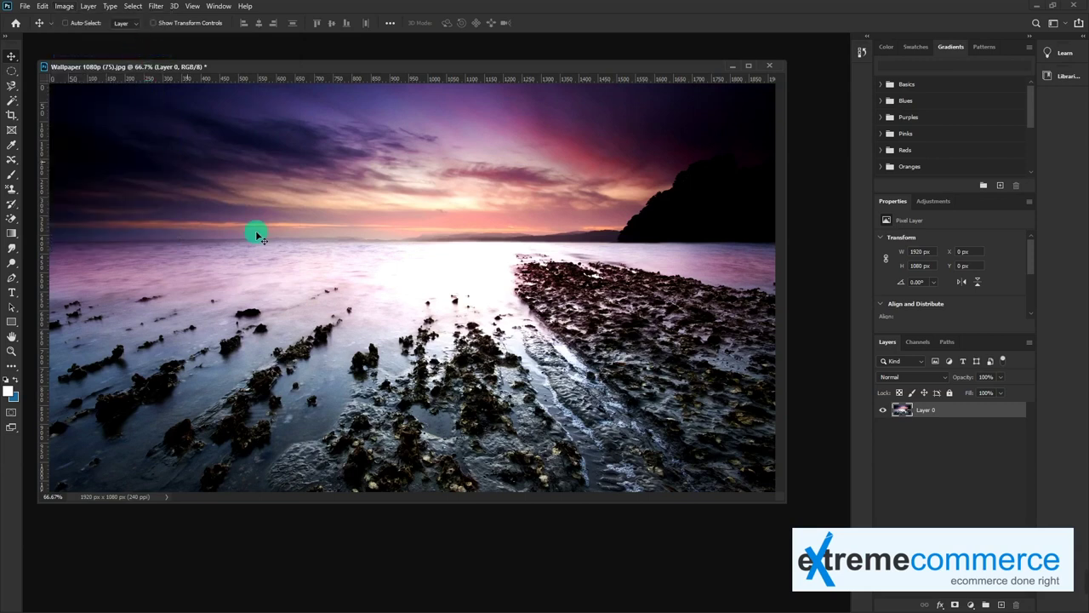
{"action": "left_click", "coordinate": [27, 6]}
{"action": "left_click", "coordinate": [51, 154]}
{"action": "left_click", "coordinate": [65, 6]}
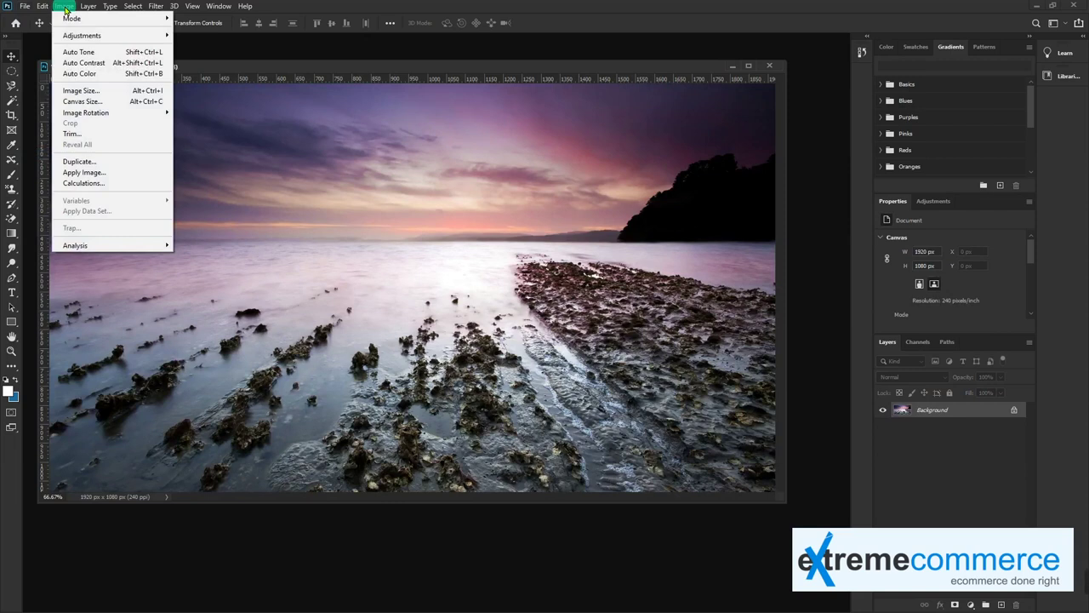
{"action": "left_click", "coordinate": [89, 52]}
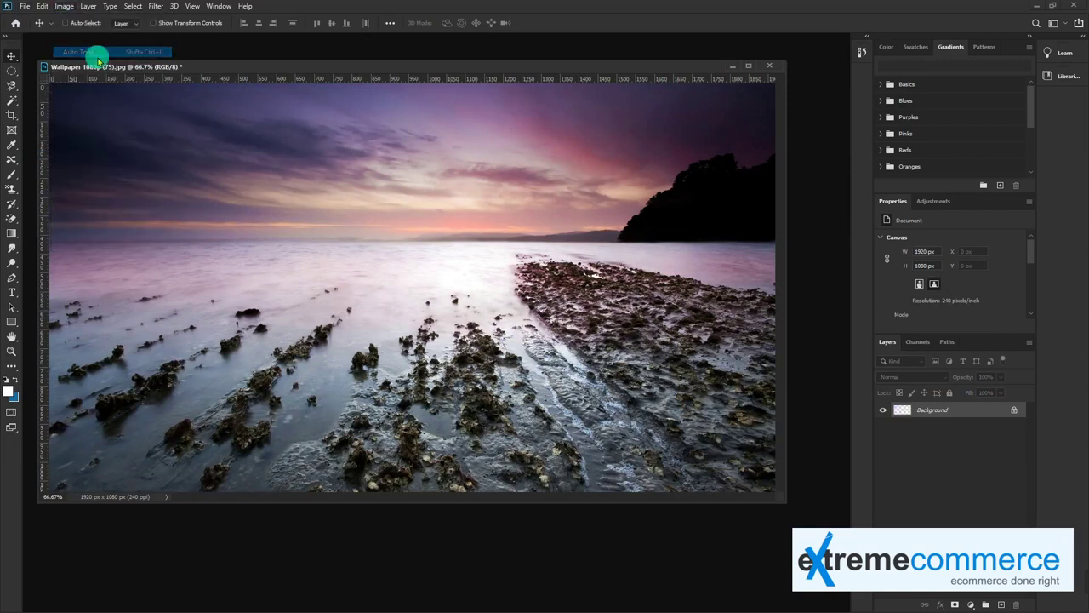
- Apply Auto Contrast and Auto Color to the seascape
{"action": "left_click", "coordinate": [56, 6]}
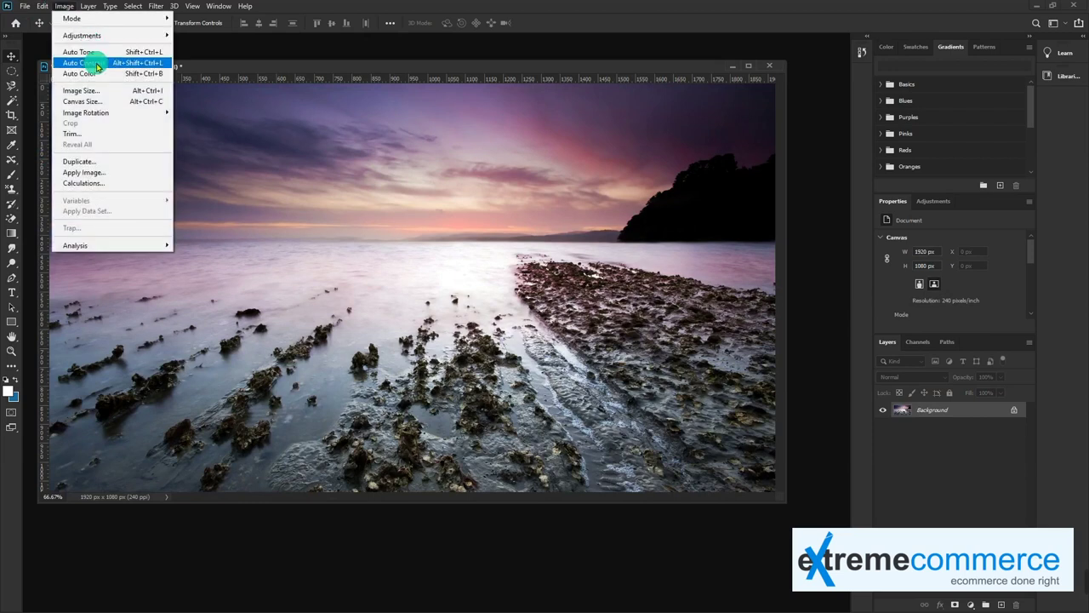
{"action": "left_click", "coordinate": [92, 62]}
{"action": "left_click", "coordinate": [65, 6]}
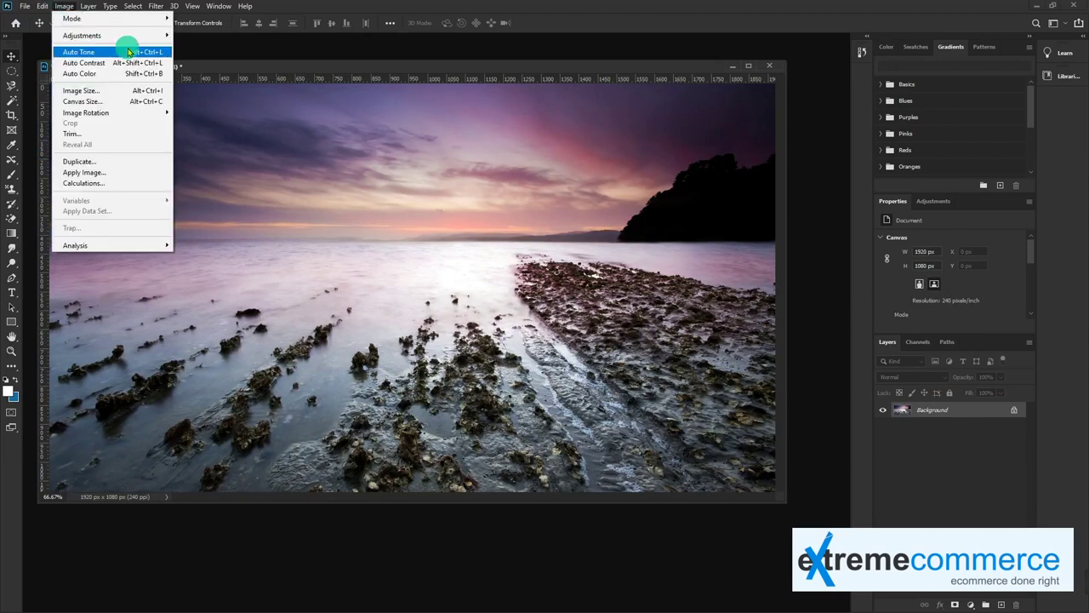
{"action": "left_click", "coordinate": [112, 74]}
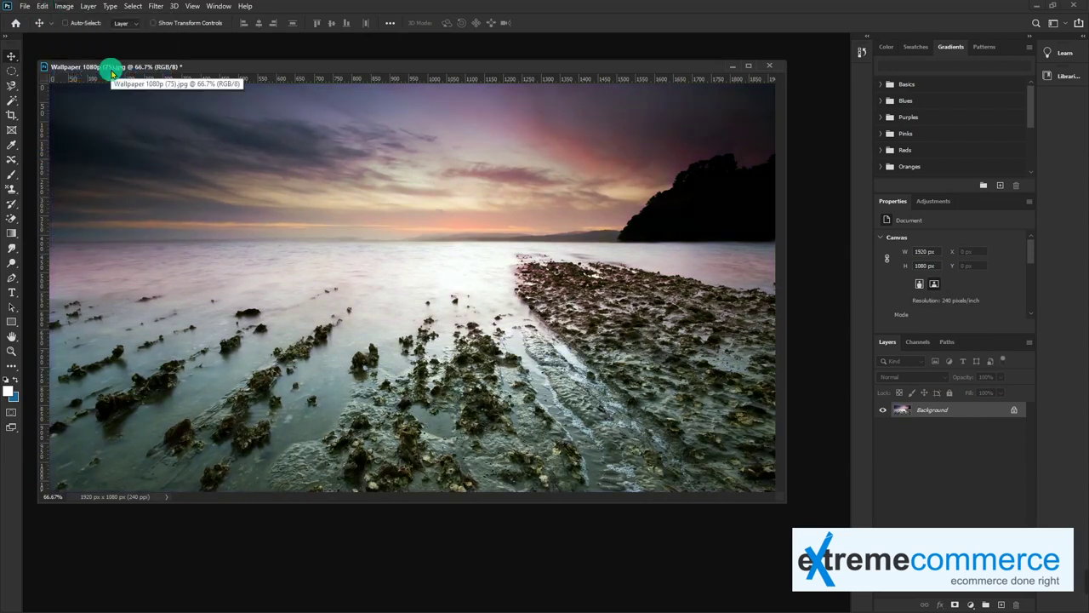
{"action": "left_click", "coordinate": [65, 6]}
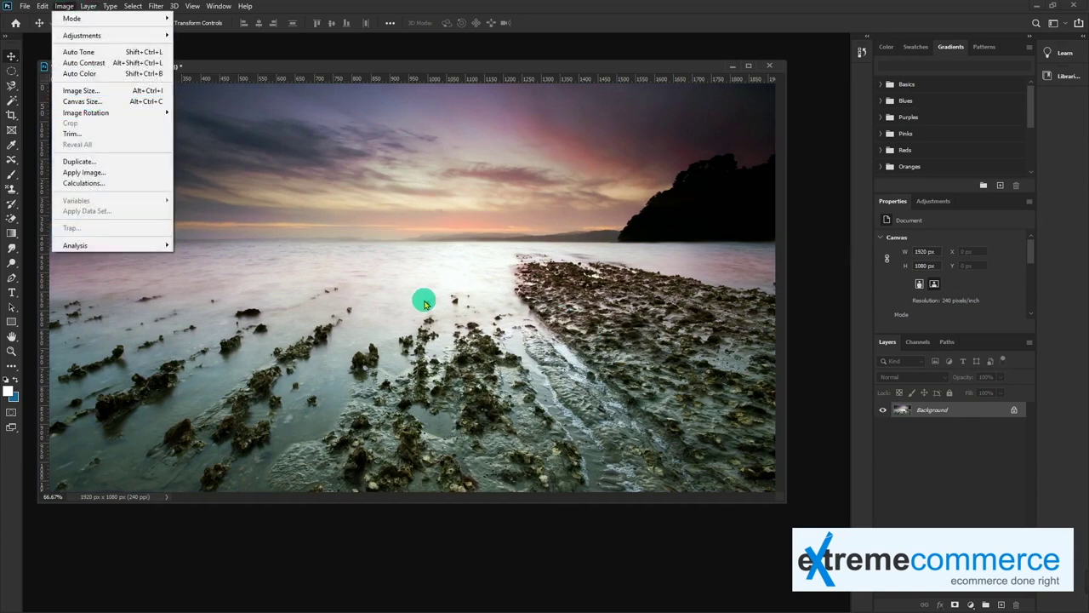
{"action": "left_click", "coordinate": [329, 216]}
{"action": "left_click", "coordinate": [64, 6]}
{"action": "mouse_move", "coordinate": [81, 34]}
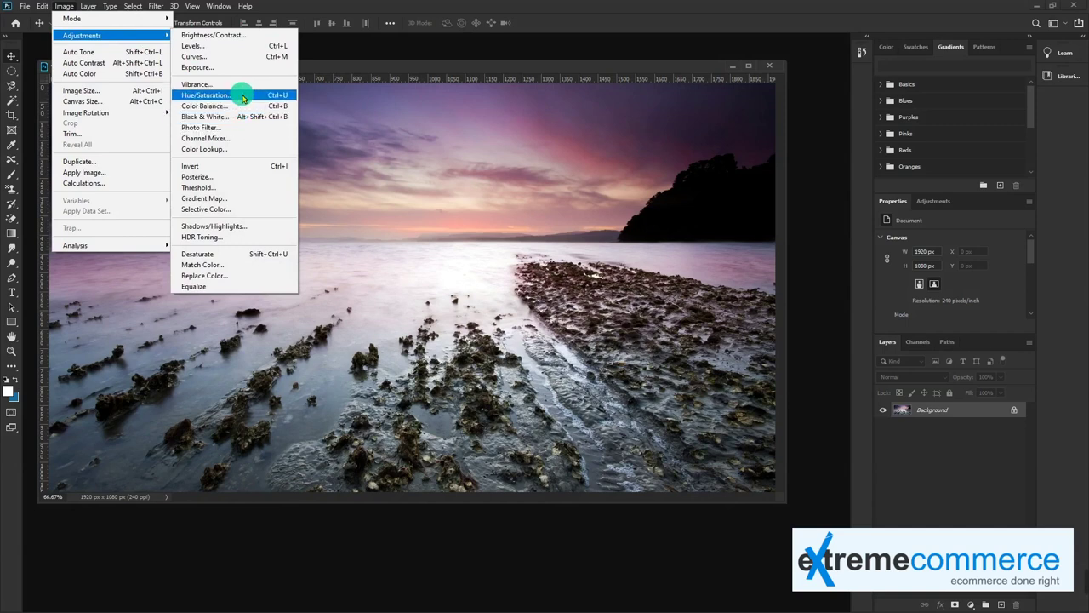
- Open Color Balance and shift the midtones to +34, -36, +47
{"action": "left_click", "coordinate": [235, 106]}
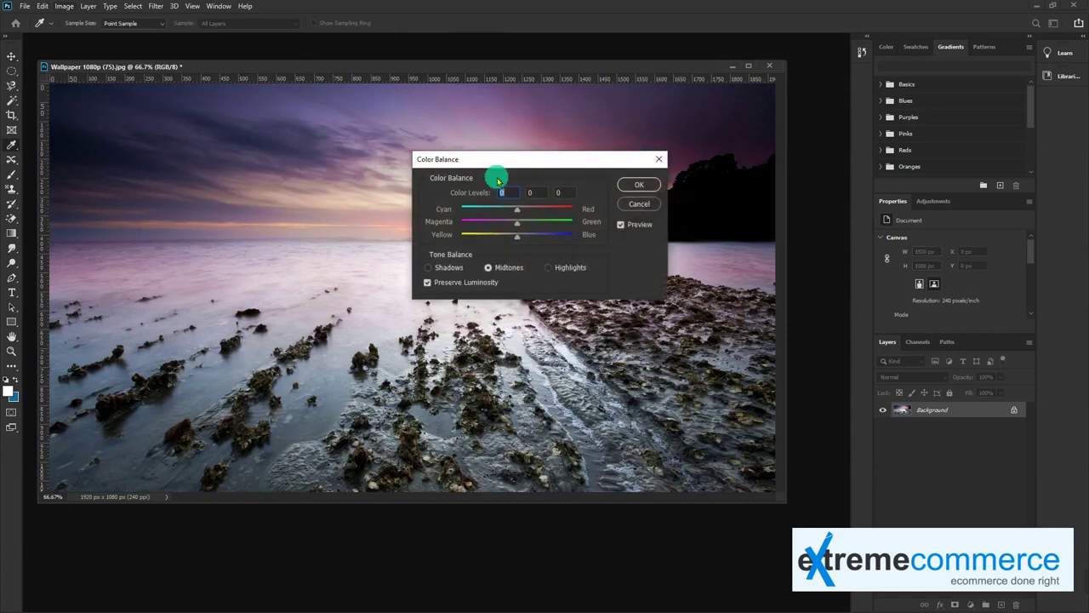
{"action": "left_click_drag", "start_coordinate": [540, 165], "coordinate": [642, 267]}
{"action": "mouse_move", "coordinate": [614, 306]}
{"action": "left_mouse_down"}
{"action": "mouse_move", "coordinate": [596, 311]}
{"action": "mouse_move", "coordinate": [628, 310]}
{"action": "left_mouse_up"}
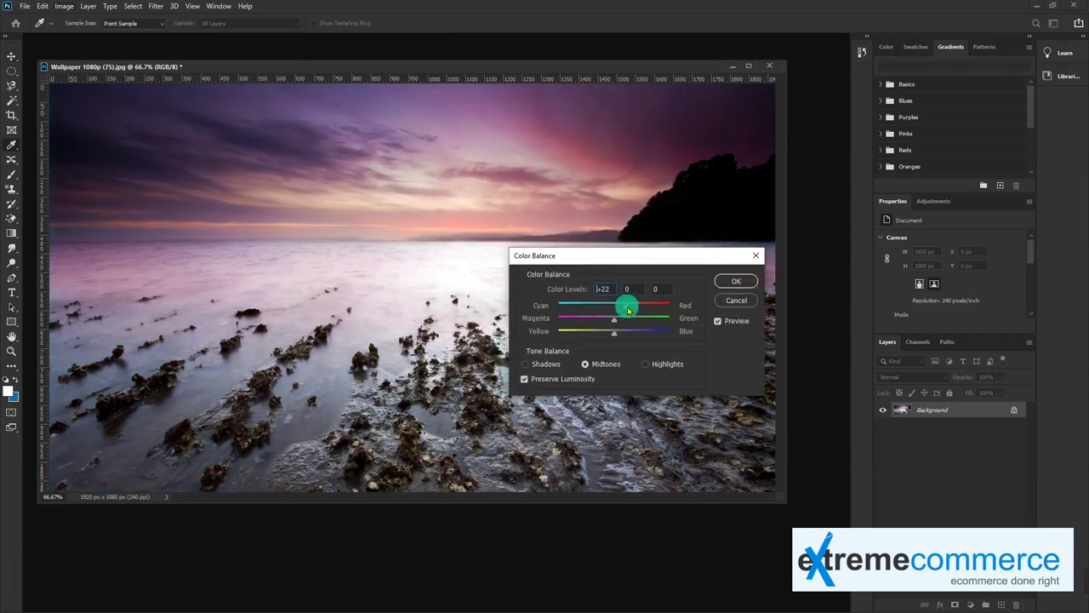
{"action": "left_click", "coordinate": [621, 321]}
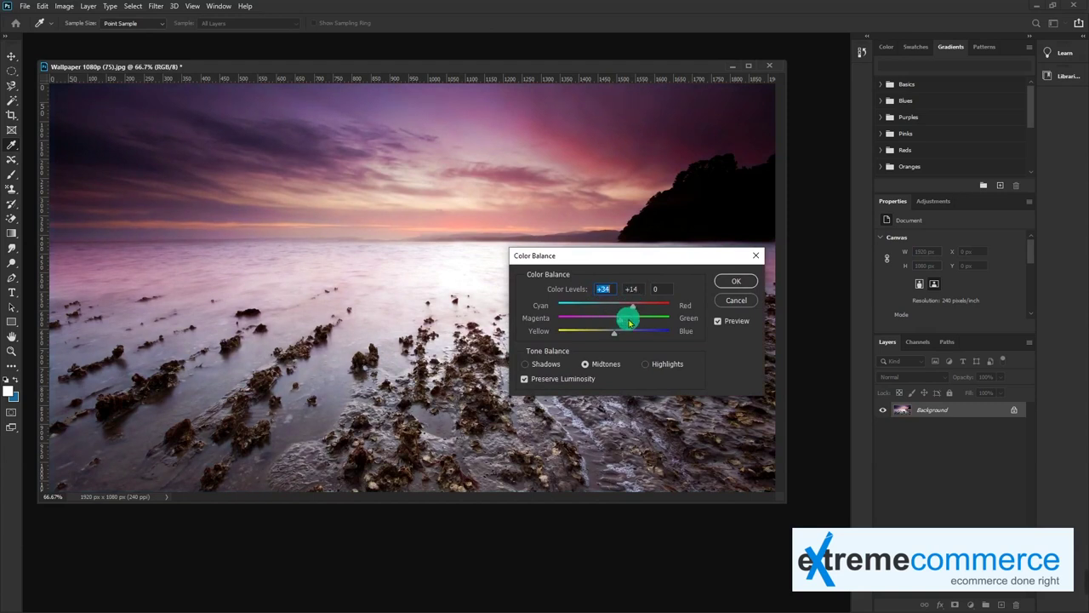
{"action": "mouse_move", "coordinate": [630, 321]}
{"action": "left_mouse_down"}
{"action": "mouse_move", "coordinate": [594, 319]}
{"action": "mouse_move", "coordinate": [642, 334]}
{"action": "left_mouse_up"}
{"action": "left_click", "coordinate": [613, 334]}
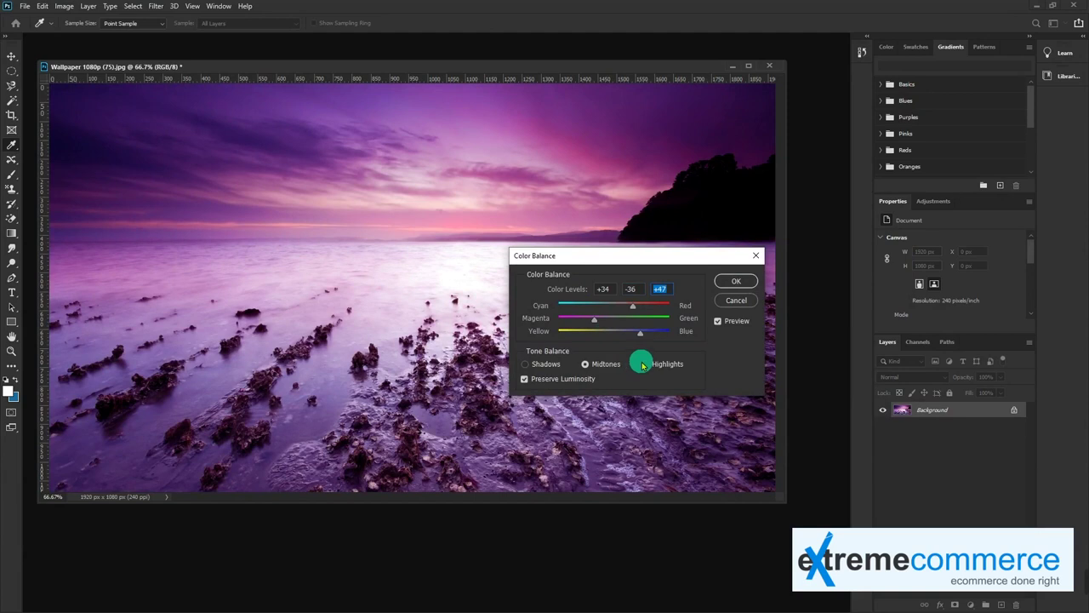
- Set the shadows to -19, +26, +23 and apply the Color Balance
{"action": "left_click", "coordinate": [644, 364]}
{"action": "left_click", "coordinate": [616, 334]}
{"action": "mouse_move", "coordinate": [632, 336]}
{"action": "left_mouse_down"}
{"action": "mouse_move", "coordinate": [603, 334]}
{"action": "mouse_move", "coordinate": [605, 307]}
{"action": "mouse_move", "coordinate": [628, 319]}
{"action": "mouse_move", "coordinate": [627, 334]}
{"action": "left_mouse_up"}
{"action": "left_click", "coordinate": [527, 364]}
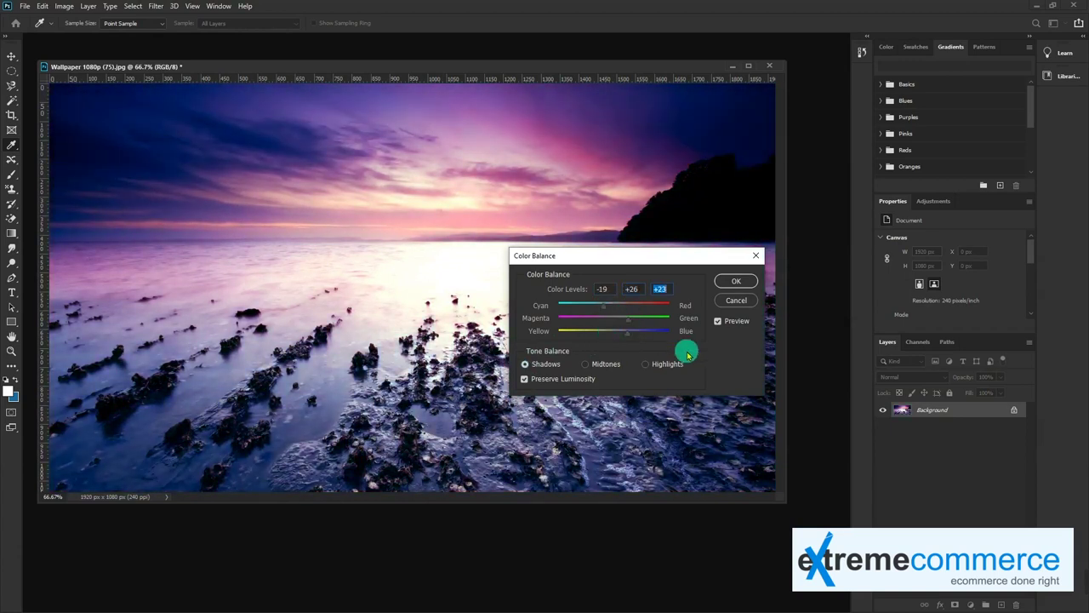
{"action": "left_click", "coordinate": [741, 288]}
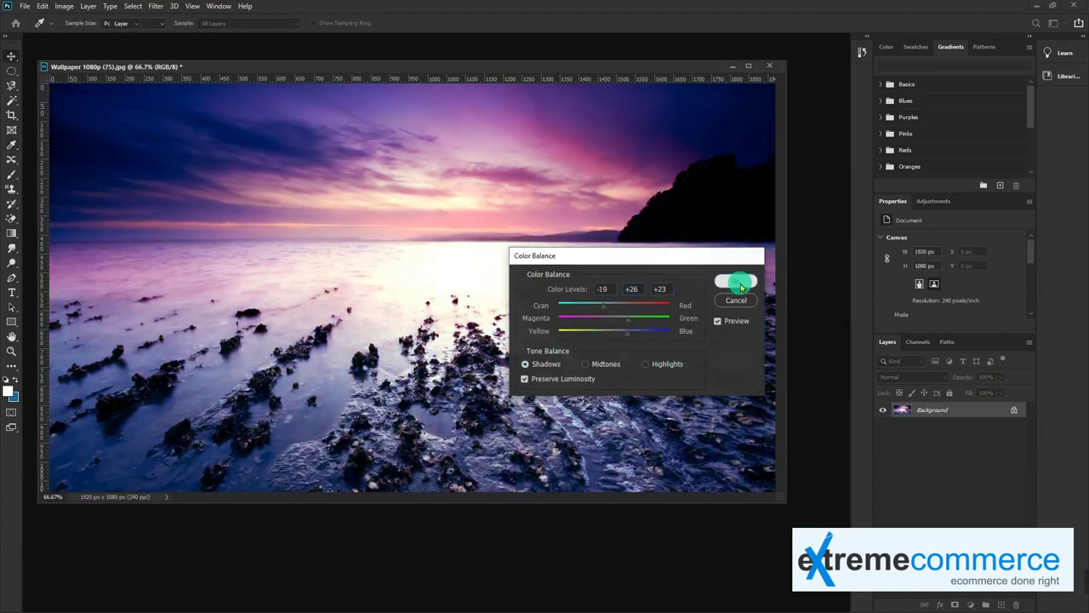
{"action": "key", "text": "v"}
{"action": "left_click", "coordinate": [66, 7]}
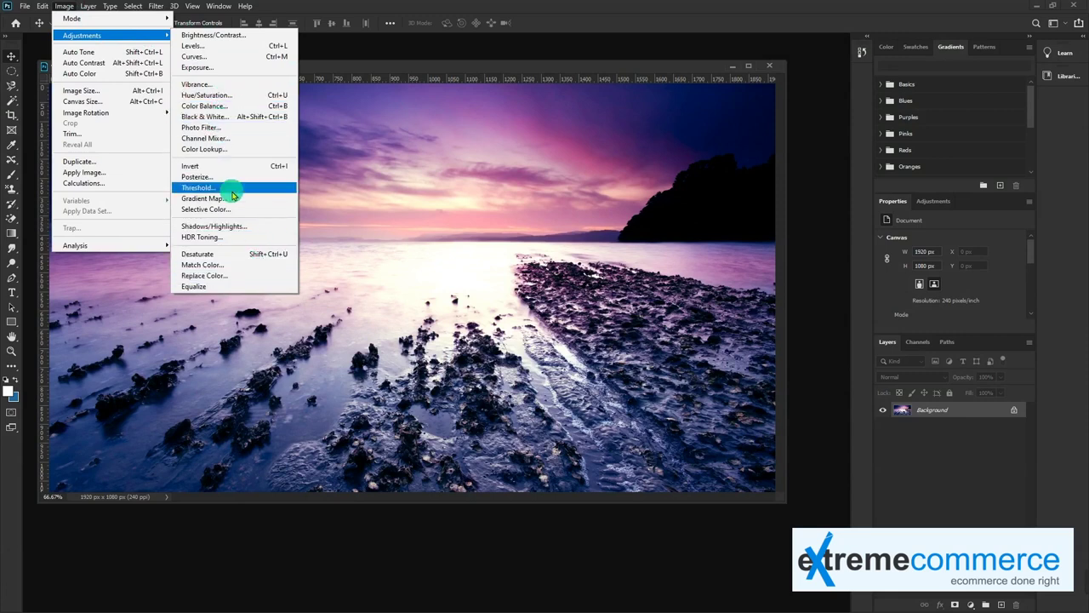
- Open Replace Color and sample the dark purple sky as the colour to replace
{"action": "left_click", "coordinate": [214, 282]}
{"action": "left_click_drag", "start_coordinate": [553, 119], "coordinate": [543, 192]}
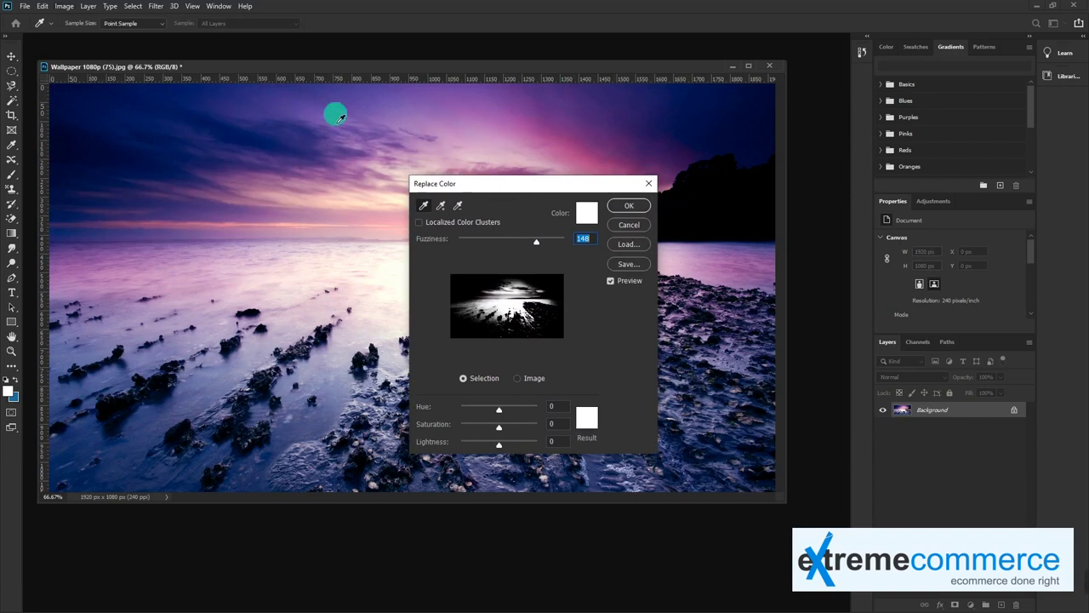
{"action": "left_click", "coordinate": [633, 125]}
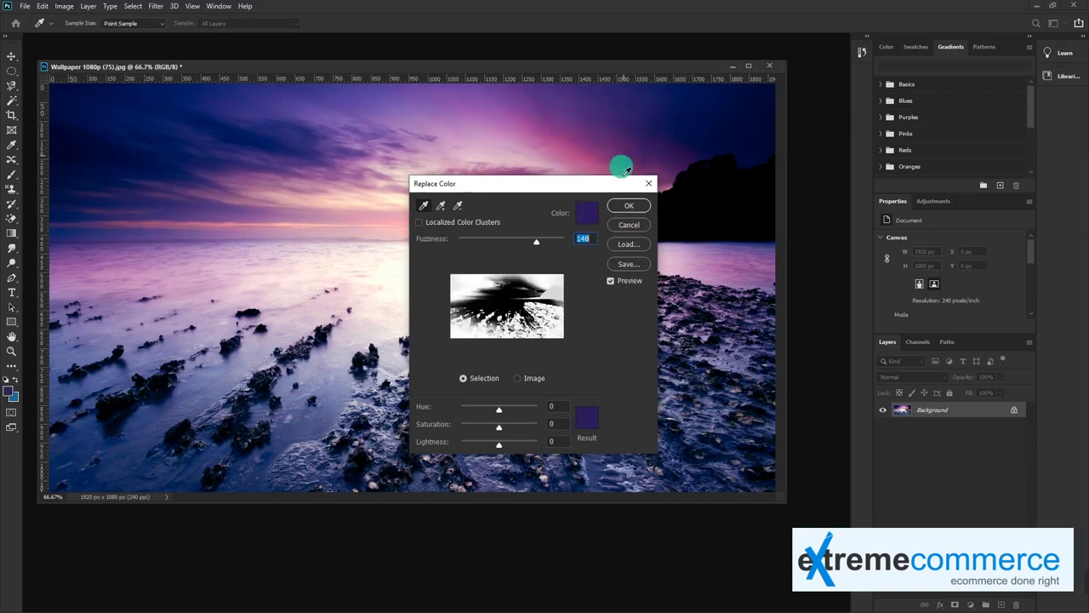
{"action": "mouse_move", "coordinate": [528, 183]}
{"action": "left_mouse_down"}
{"action": "mouse_move", "coordinate": [753, 247]}
{"action": "mouse_move", "coordinate": [728, 185]}
{"action": "left_mouse_up"}
- Trial teal hue, darker lightness and higher saturation, then cancel Replace Color and open the Image menu
{"action": "left_click_drag", "start_coordinate": [699, 406], "coordinate": [689, 406]}
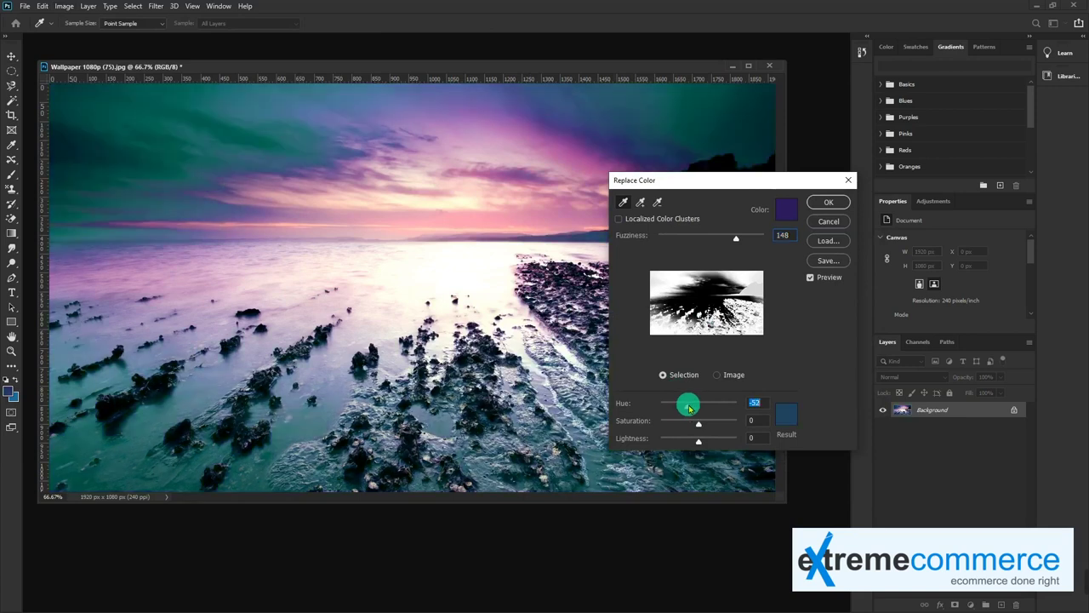
{"action": "mouse_move", "coordinate": [688, 407]}
{"action": "left_mouse_down"}
{"action": "mouse_move", "coordinate": [672, 406]}
{"action": "mouse_move", "coordinate": [726, 406]}
{"action": "mouse_move", "coordinate": [682, 422]}
{"action": "mouse_move", "coordinate": [715, 440]}
{"action": "left_mouse_up"}
{"action": "mouse_move", "coordinate": [705, 440]}
{"action": "left_mouse_down"}
{"action": "mouse_move", "coordinate": [681, 438]}
{"action": "mouse_move", "coordinate": [701, 427]}
{"action": "left_mouse_up"}
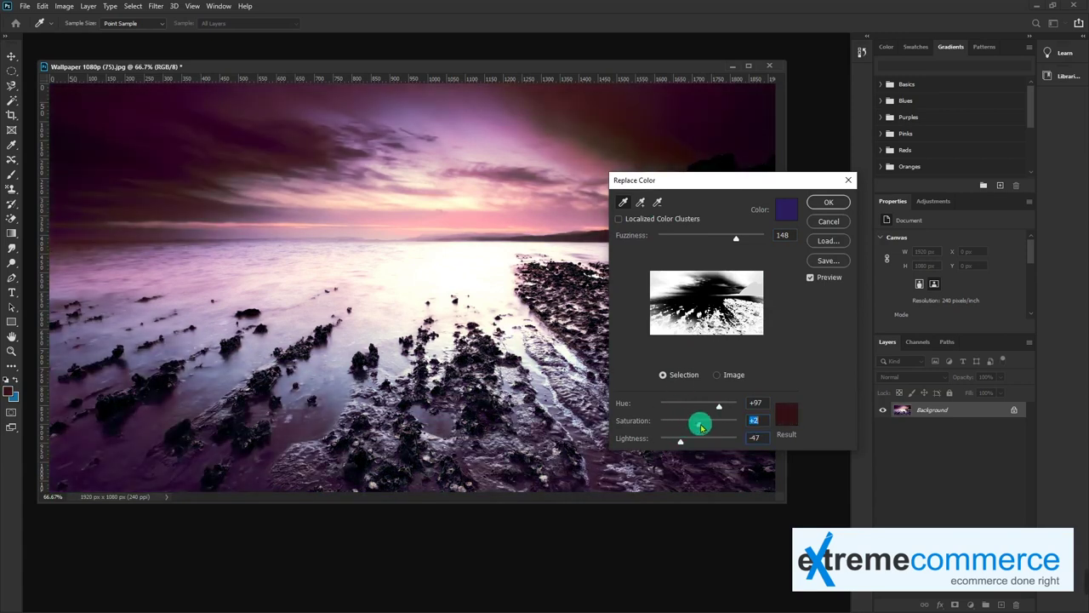
{"action": "left_click", "coordinate": [714, 375]}
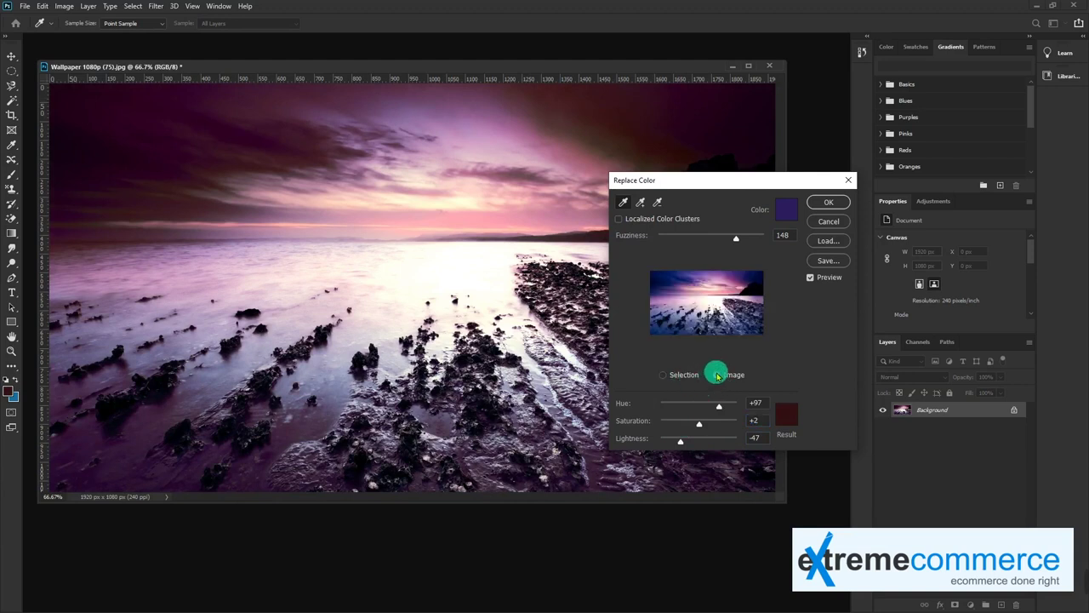
{"action": "mouse_move", "coordinate": [692, 426]}
{"action": "left_mouse_down"}
{"action": "mouse_move", "coordinate": [721, 428]}
{"action": "mouse_move", "coordinate": [701, 405]}
{"action": "left_mouse_up"}
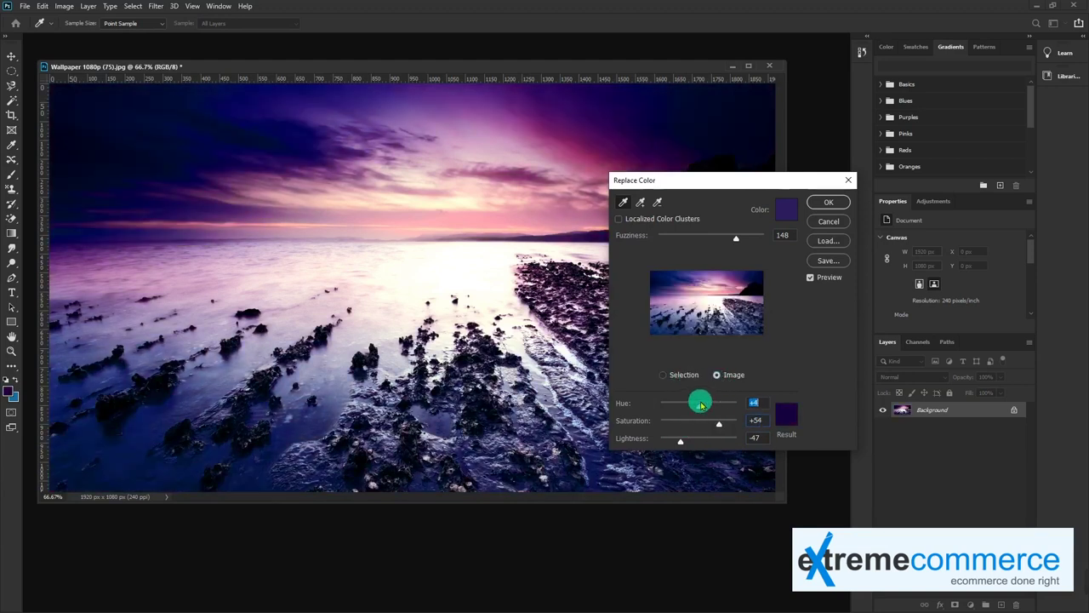
{"action": "left_click", "coordinate": [827, 221]}
{"action": "left_click", "coordinate": [64, 6]}
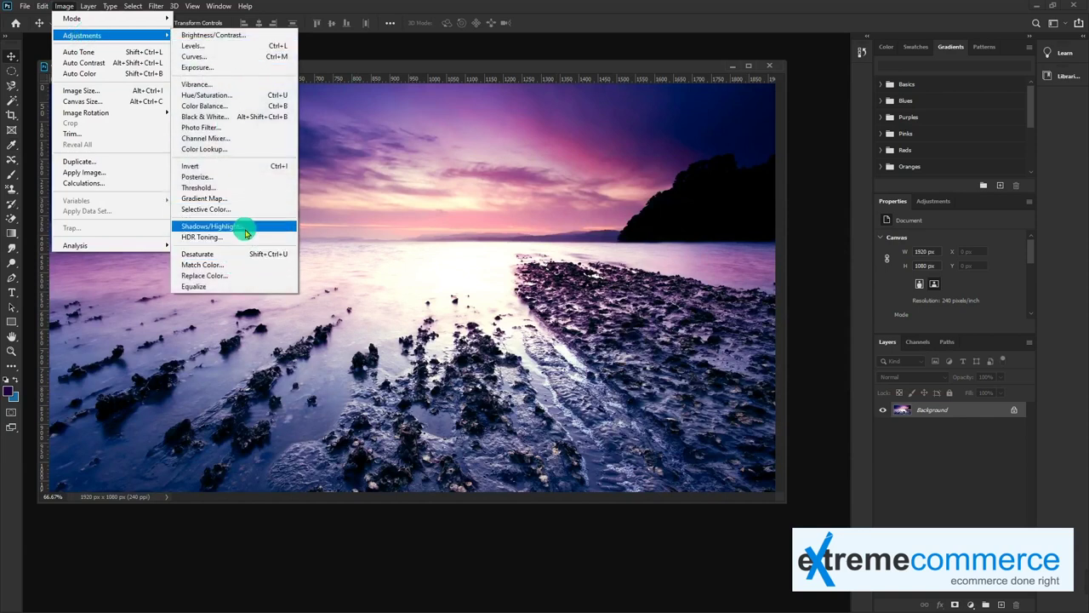
{"action": "left_click", "coordinate": [237, 256]}
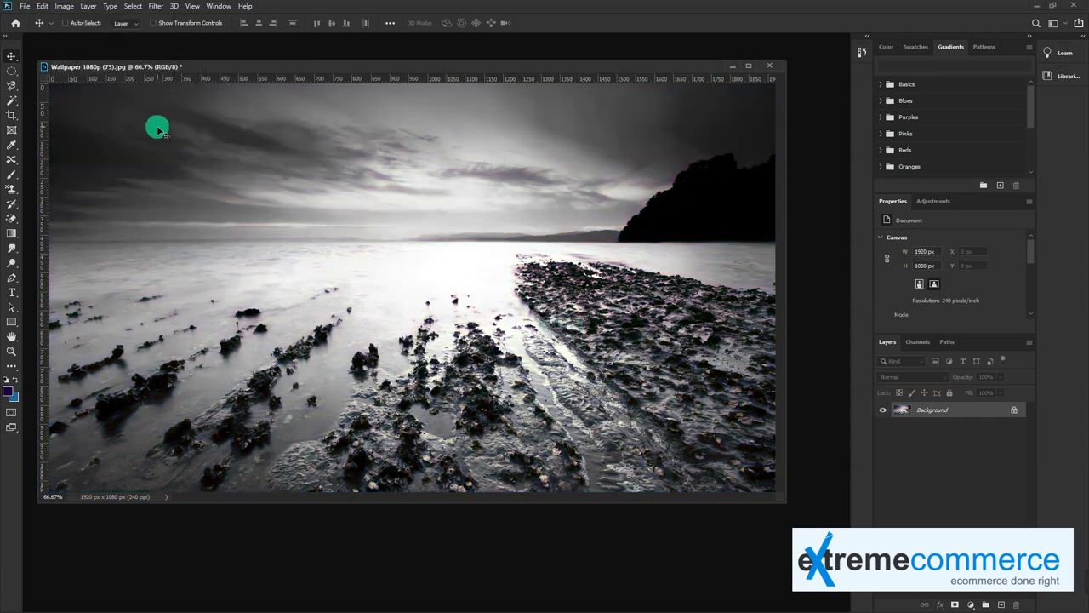
{"action": "key", "text": "ctrl+z"}
{"action": "left_click", "coordinate": [64, 6]}
{"action": "mouse_move", "coordinate": [82, 35]}
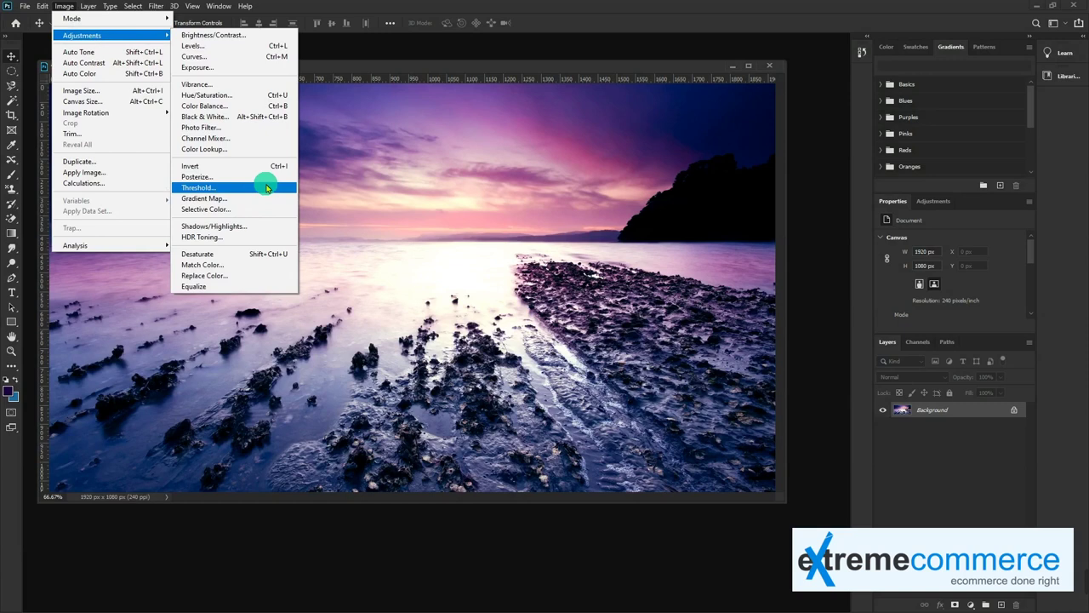
{"action": "left_click", "coordinate": [255, 127]}
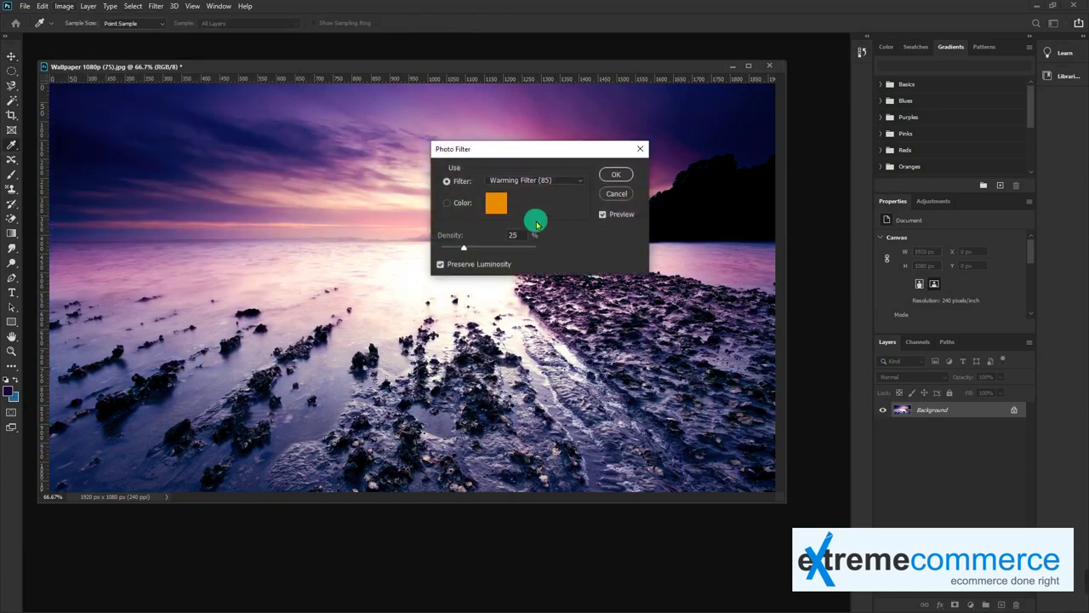
{"action": "left_click_drag", "start_coordinate": [511, 149], "coordinate": [579, 240]}
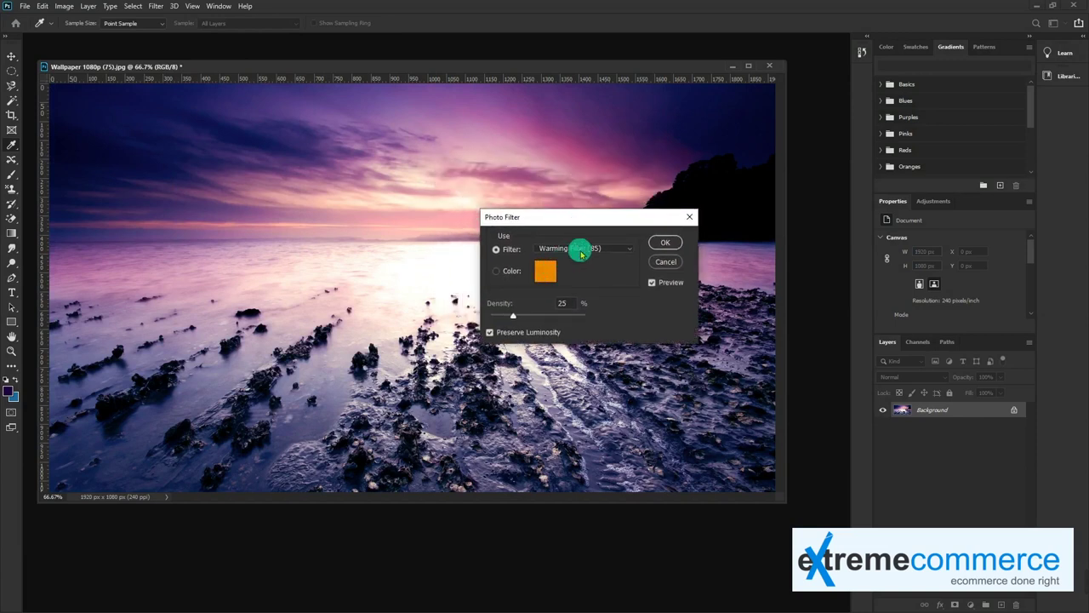
{"action": "left_click", "coordinate": [581, 249]}
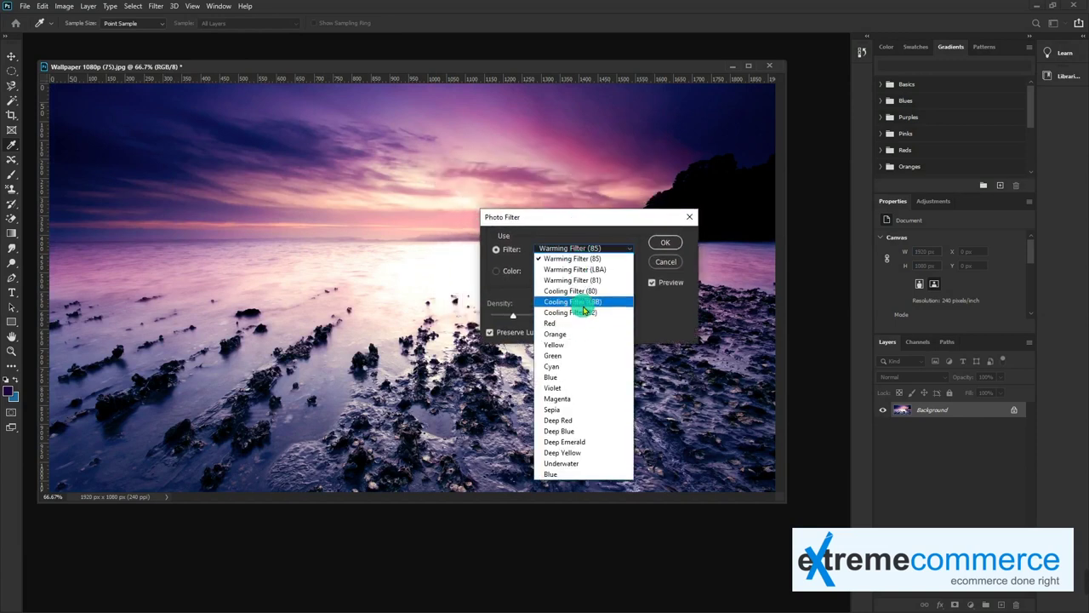
{"action": "left_click", "coordinate": [582, 302]}
{"action": "left_click_drag", "start_coordinate": [570, 220], "coordinate": [631, 238]}
{"action": "left_click", "coordinate": [557, 291]}
{"action": "left_click", "coordinate": [627, 303]}
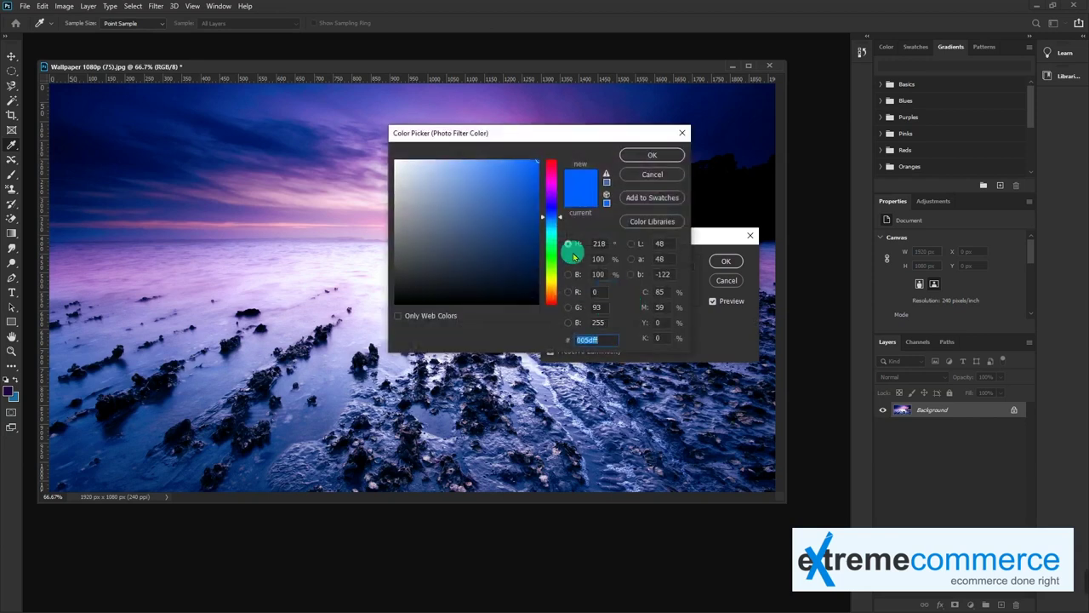
{"action": "left_click", "coordinate": [552, 257]}
{"action": "left_click_drag", "start_coordinate": [521, 223], "coordinate": [515, 173]}
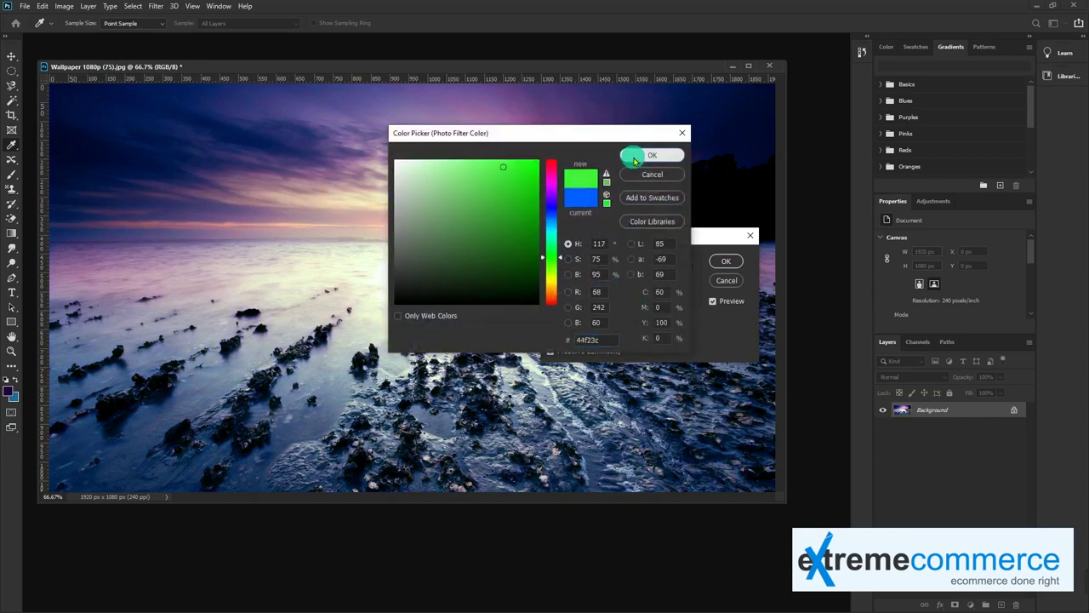
{"action": "left_click", "coordinate": [640, 155]}
{"action": "left_click_drag", "start_coordinate": [625, 242], "coordinate": [698, 315]}
{"action": "mouse_move", "coordinate": [649, 410]}
{"action": "left_mouse_down"}
{"action": "mouse_move", "coordinate": [758, 416]}
{"action": "mouse_move", "coordinate": [665, 411]}
{"action": "left_mouse_up"}
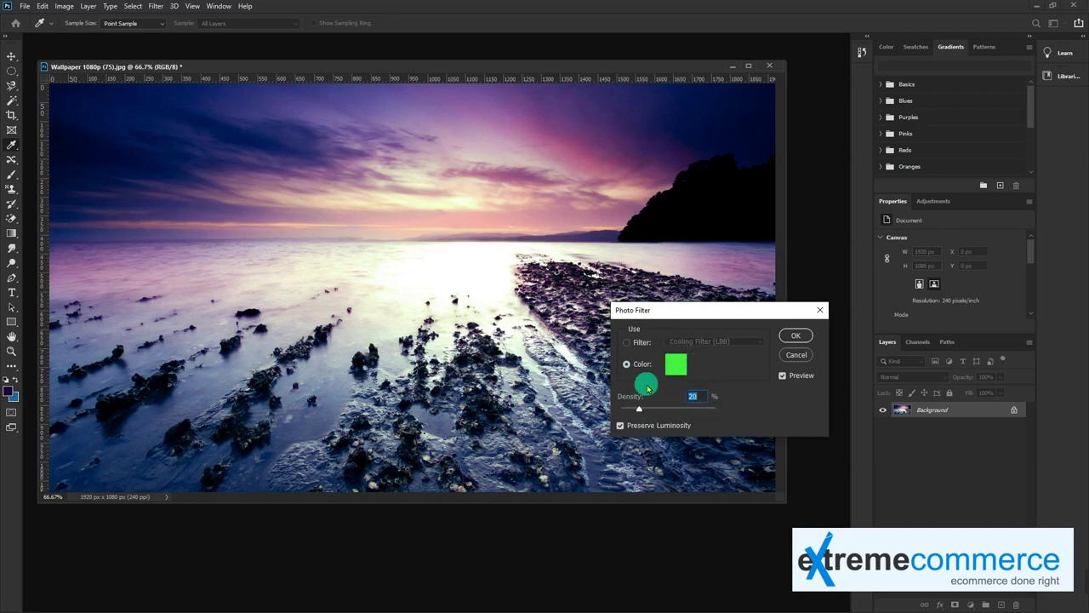
{"action": "left_click", "coordinate": [674, 380]}
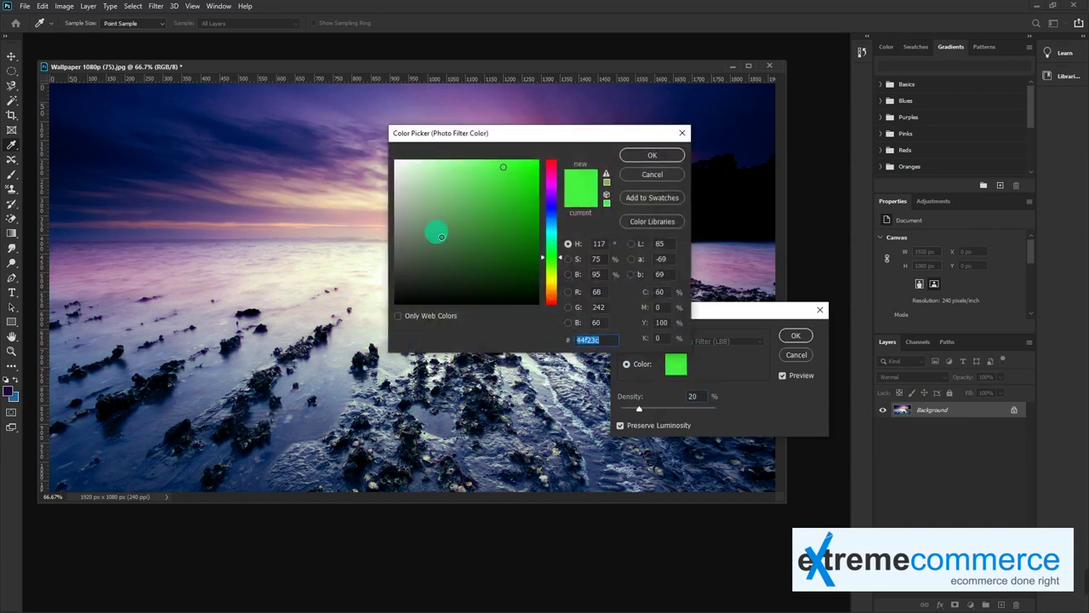
{"action": "left_click_drag", "start_coordinate": [434, 230], "coordinate": [392, 218]}
{"action": "left_click", "coordinate": [643, 158]}
{"action": "left_click_drag", "start_coordinate": [639, 410], "coordinate": [708, 411]}
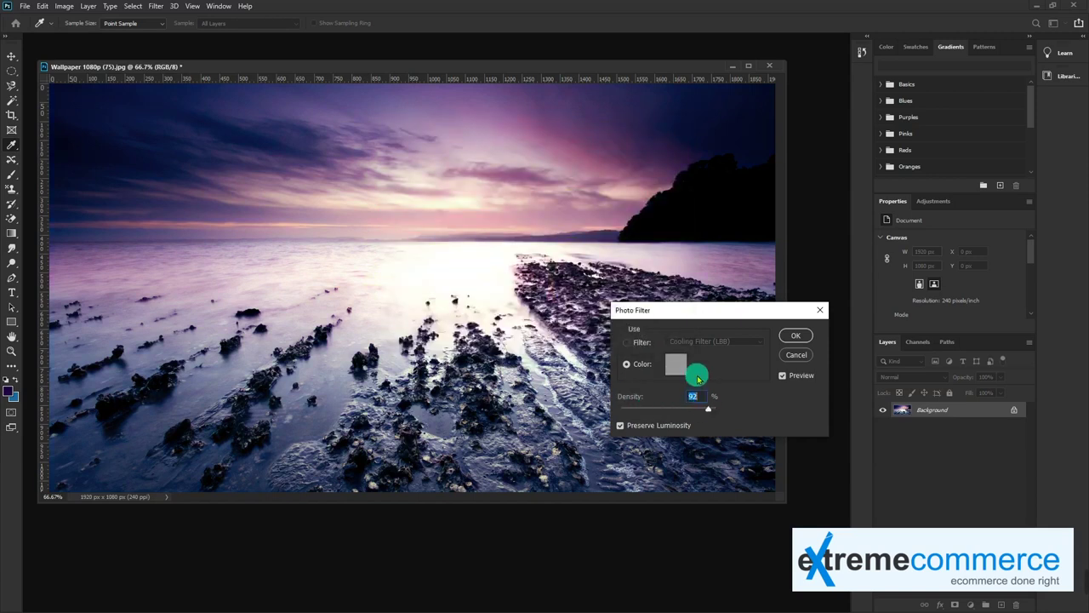
{"action": "left_click", "coordinate": [801, 357]}
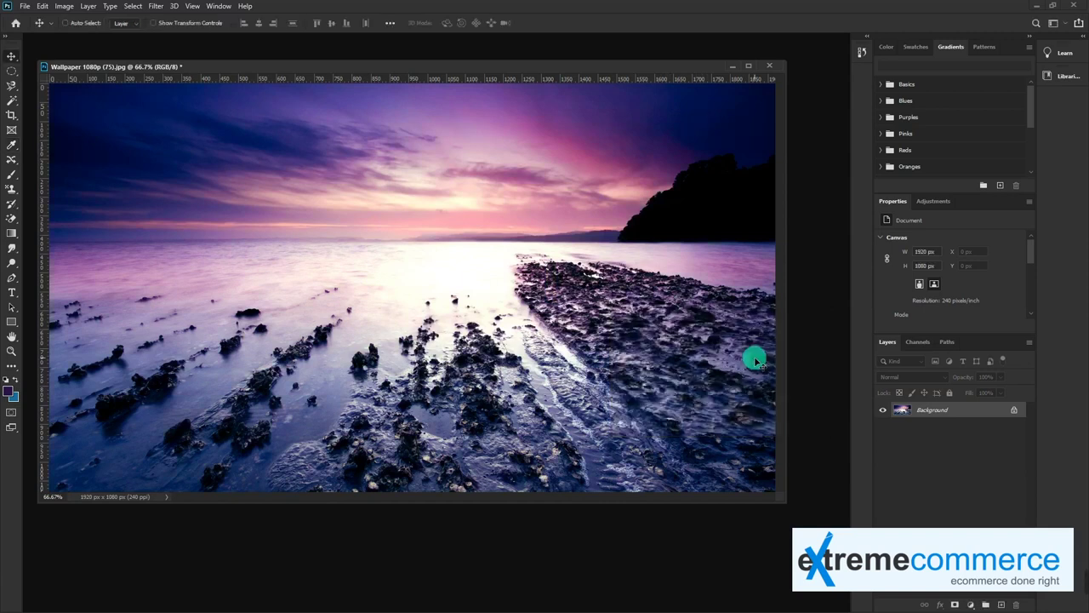
{"action": "left_click", "coordinate": [63, 6]}
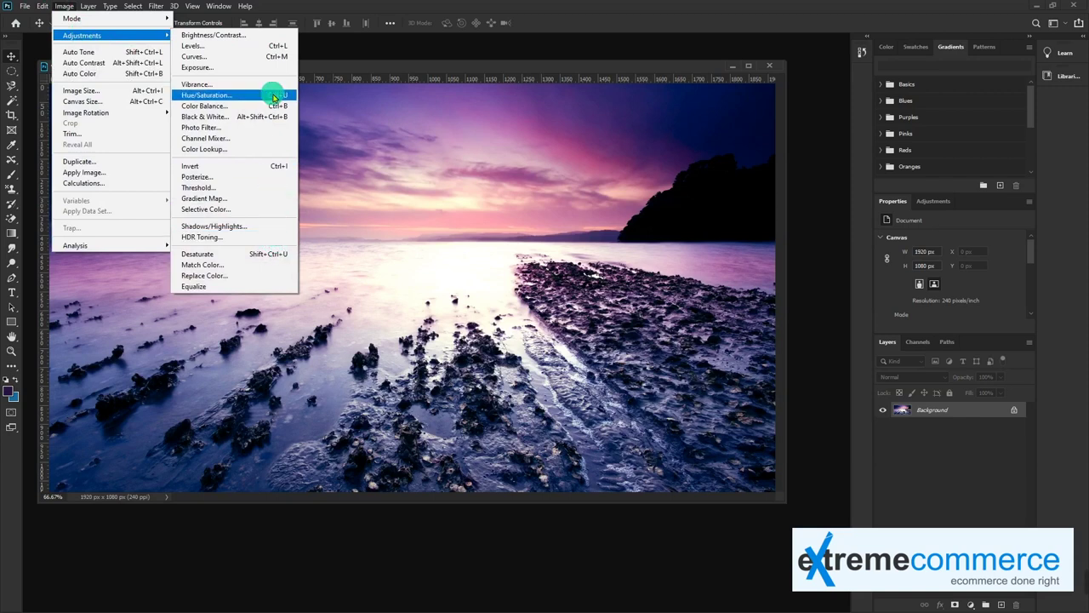
- Close the seascape without saving, then open full (2).jpg from recent files in a floating window
{"action": "left_click", "coordinate": [768, 66]}
{"action": "left_click", "coordinate": [539, 231]}
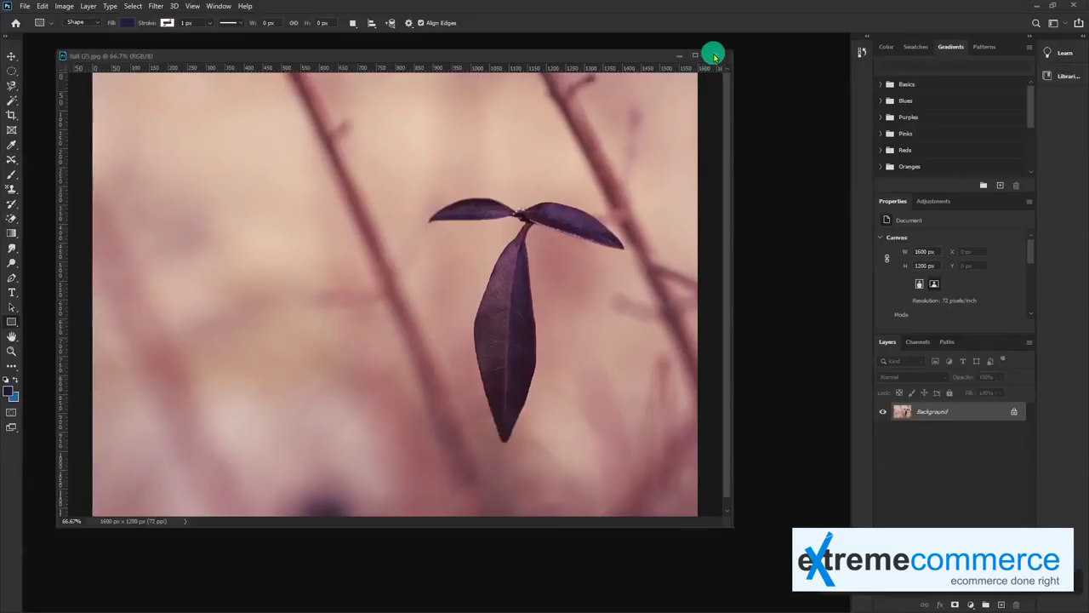
{"action": "left_click", "coordinate": [713, 56]}
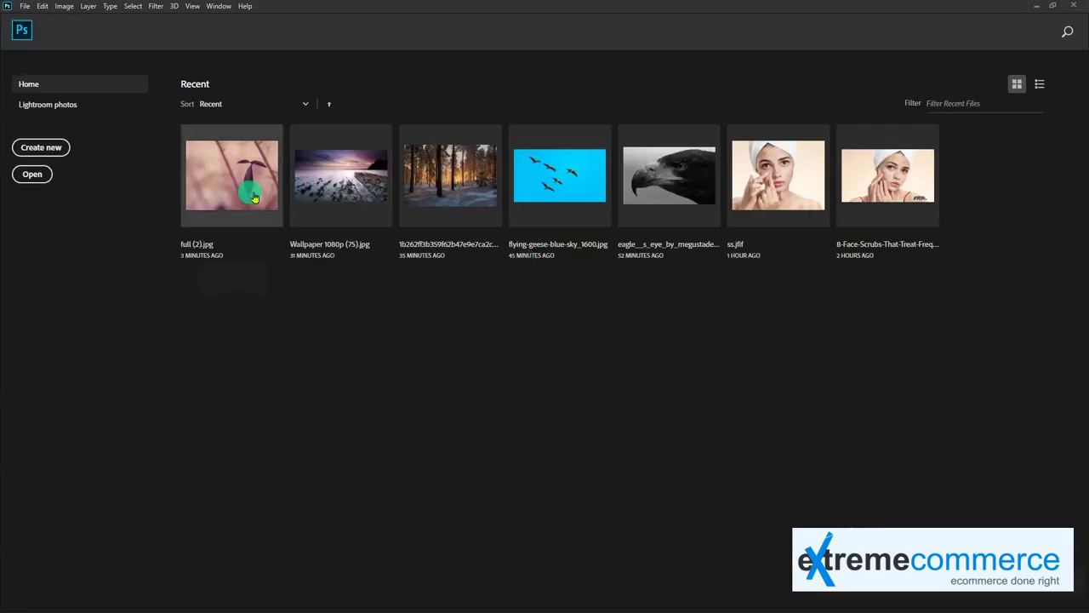
{"action": "left_click", "coordinate": [253, 197]}
{"action": "left_click_drag", "start_coordinate": [90, 39], "coordinate": [167, 75]}
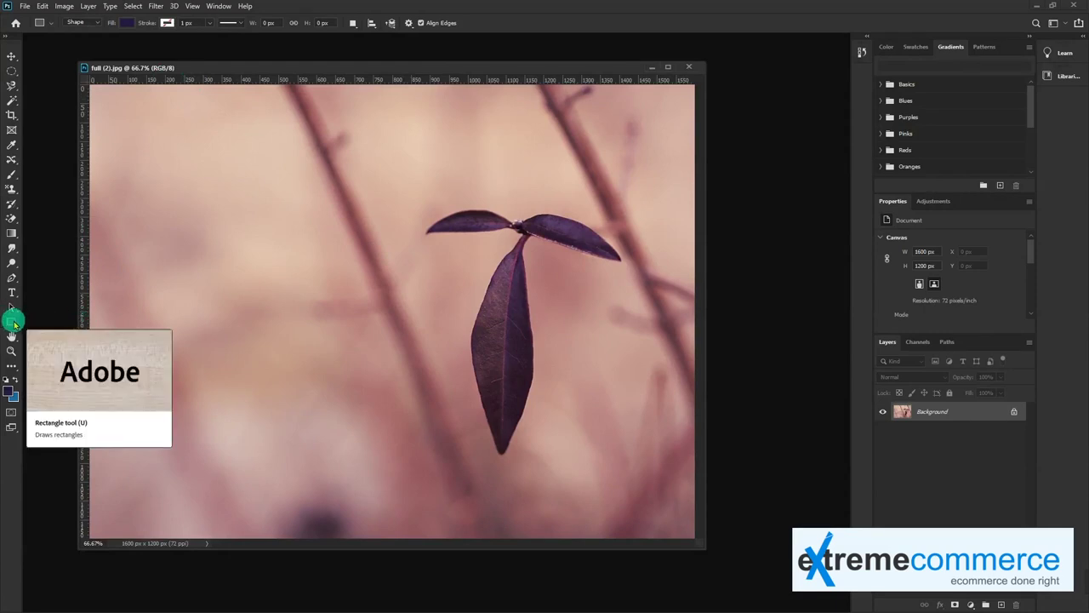
- Open the shape tools flyout to show the other shape-drawing options
{"action": "left_click", "coordinate": [13, 322]}
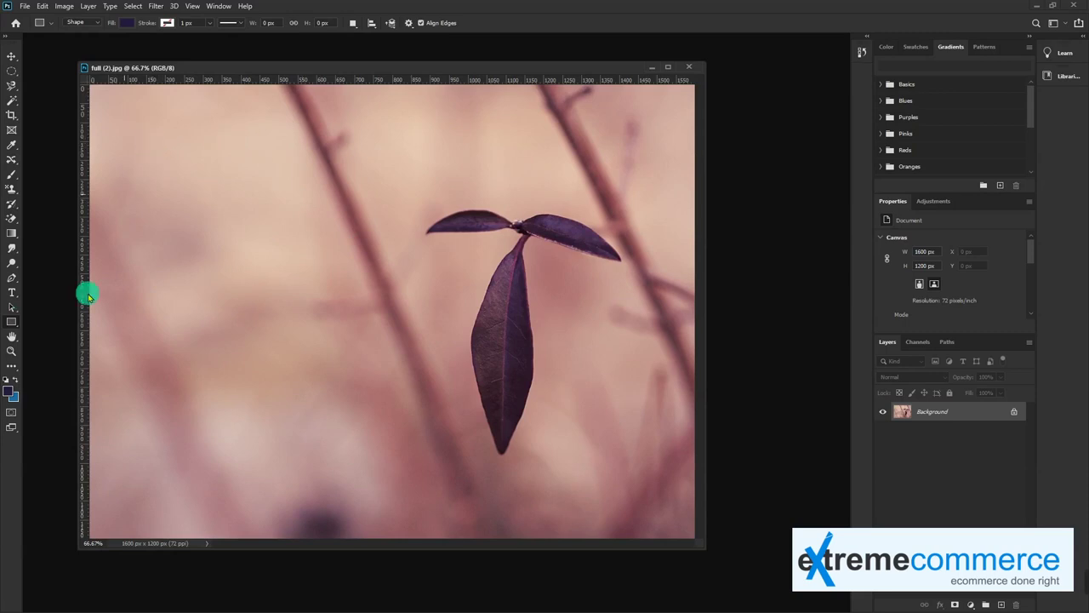
{"action": "left_click", "coordinate": [11, 322]}
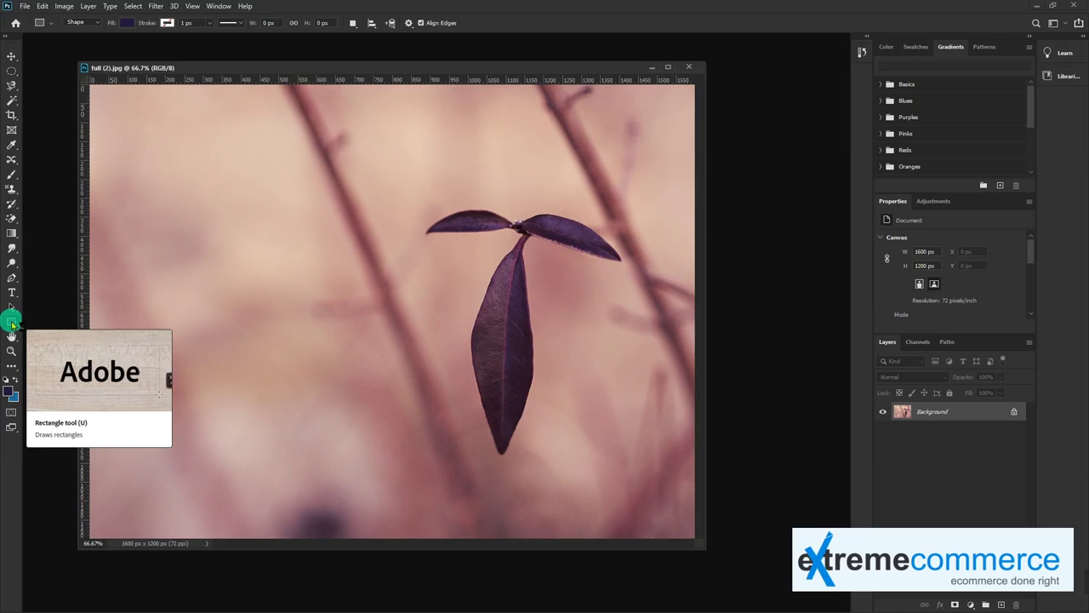
{"action": "left_click", "coordinate": [11, 321]}
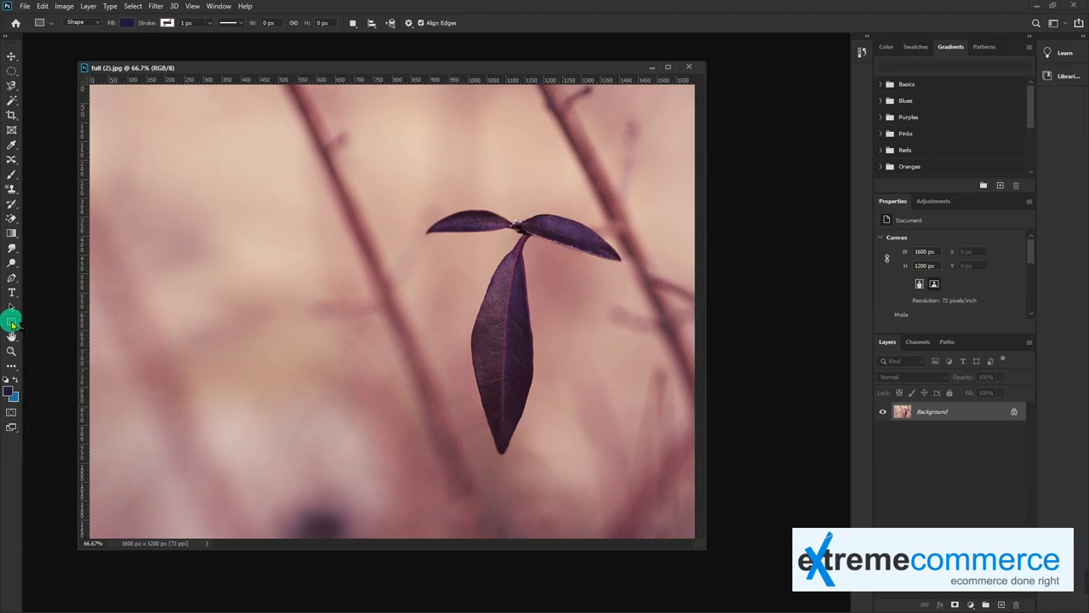
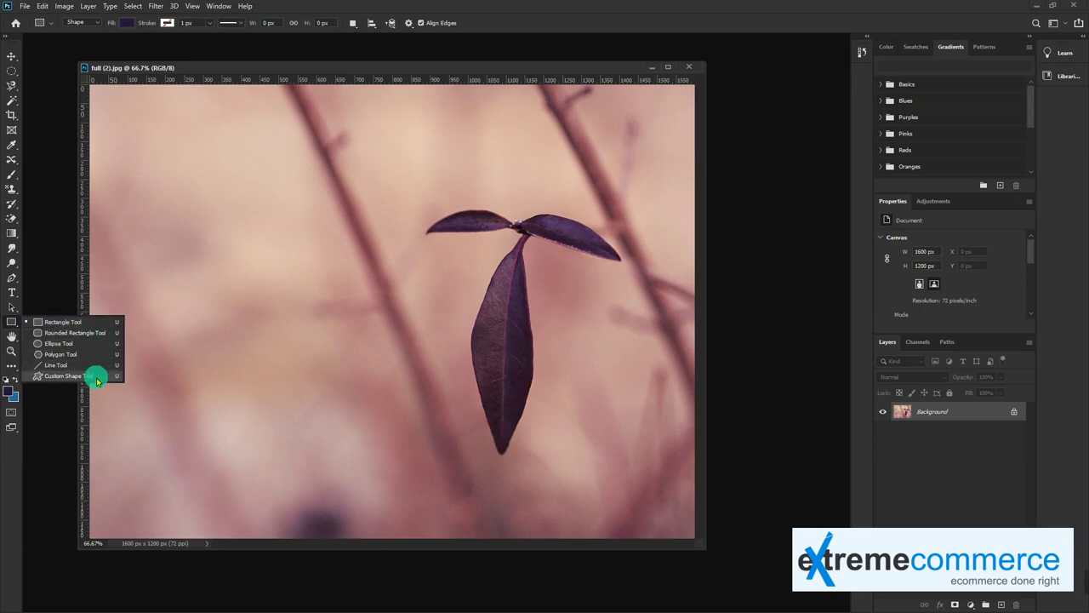
- Draw a navy rectangle in the upper left of the photo
{"action": "left_click", "coordinate": [85, 324]}
{"action": "left_click_drag", "start_coordinate": [178, 145], "coordinate": [412, 249]}
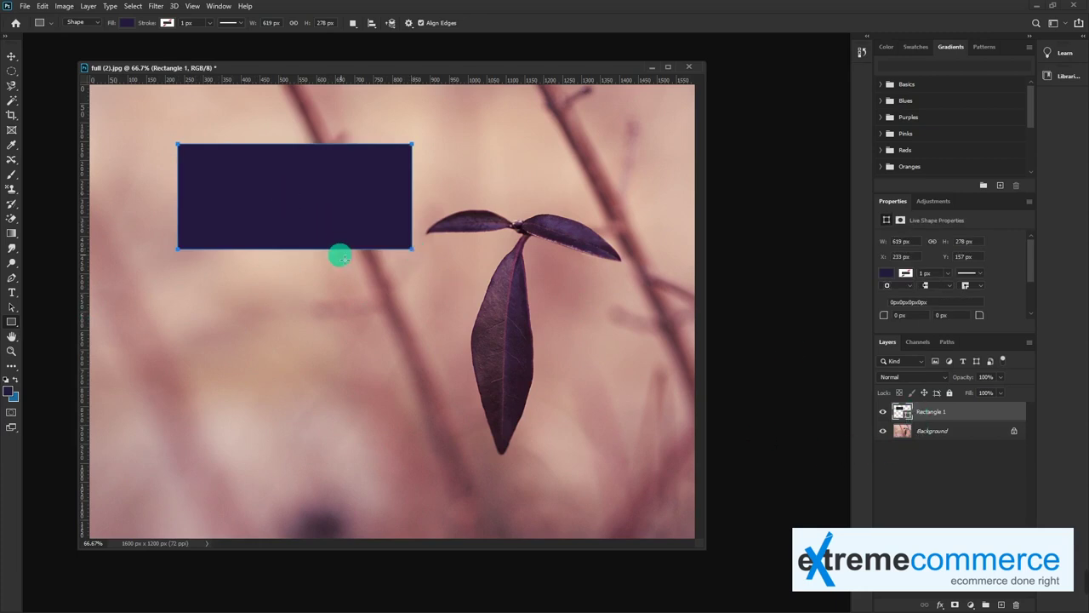
{"action": "scroll", "coordinate": [428, 250], "scroll_direction": "up", "scroll_amount": 1}
{"action": "scroll", "coordinate": [408, 168], "scroll_direction": "up", "scroll_amount": 1}
{"action": "scroll", "coordinate": [471, 339], "scroll_direction": "up", "scroll_amount": 1}
- Reposition the rectangle to X 181, Y 197, snapped to the centre guide left of the leaf
{"action": "key", "text": "v"}
{"action": "scroll", "coordinate": [443, 290], "scroll_direction": "up", "scroll_amount": 1}
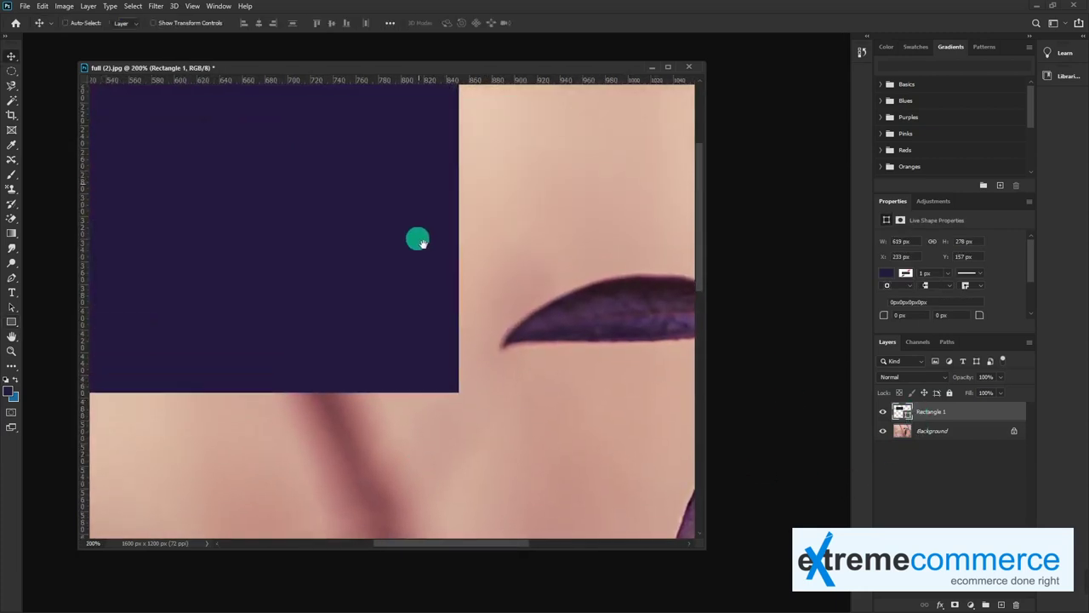
{"action": "left_click_drag", "start_coordinate": [377, 256], "coordinate": [567, 350]}
{"action": "scroll", "coordinate": [567, 350], "scroll_direction": "up", "scroll_amount": 1}
{"action": "mouse_move", "coordinate": [342, 273]}
{"action": "left_mouse_down"}
{"action": "mouse_move", "coordinate": [360, 287]}
{"action": "mouse_move", "coordinate": [312, 289]}
{"action": "mouse_move", "coordinate": [398, 306]}
{"action": "left_mouse_up"}
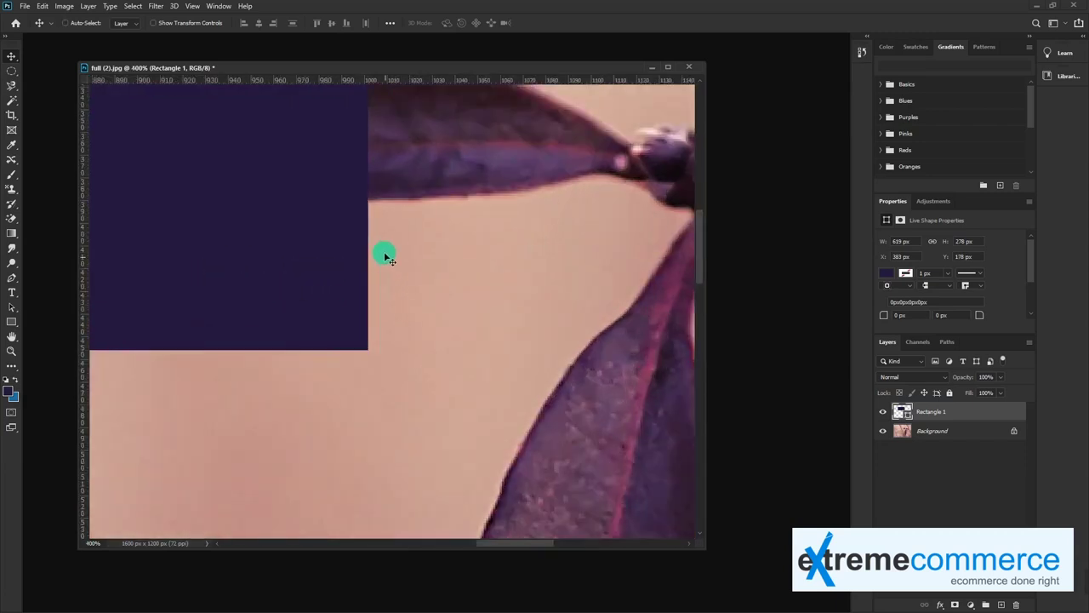
{"action": "scroll", "coordinate": [374, 315], "scroll_direction": "up", "scroll_amount": 1}
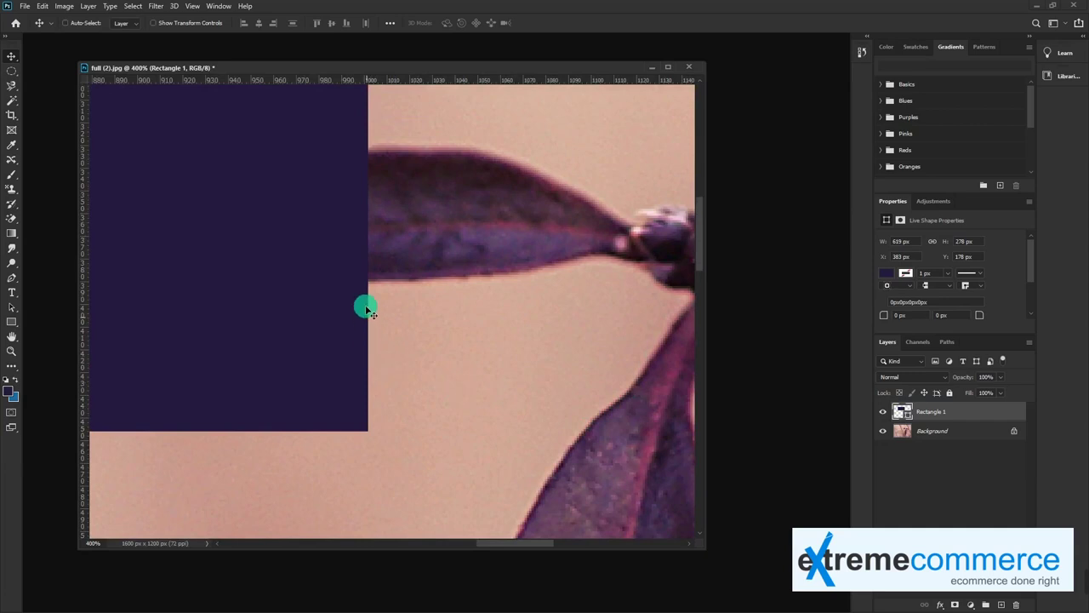
{"action": "scroll", "coordinate": [317, 261], "scroll_direction": "down", "scroll_amount": 1}
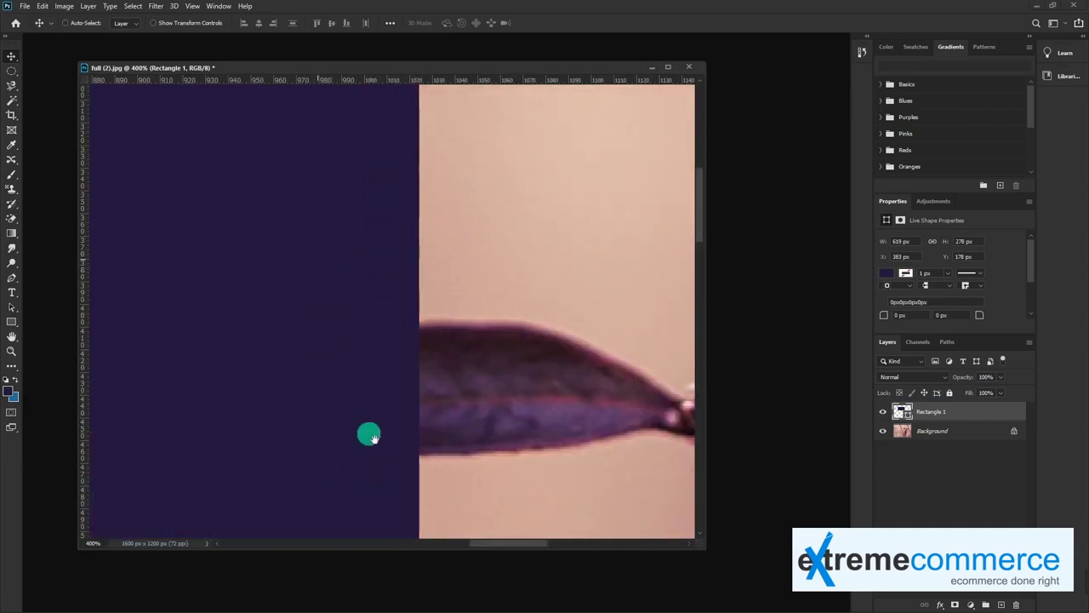
{"action": "scroll", "coordinate": [402, 393], "scroll_direction": "down", "scroll_amount": 1}
{"action": "scroll", "coordinate": [403, 395], "scroll_direction": "down", "scroll_amount": 3}
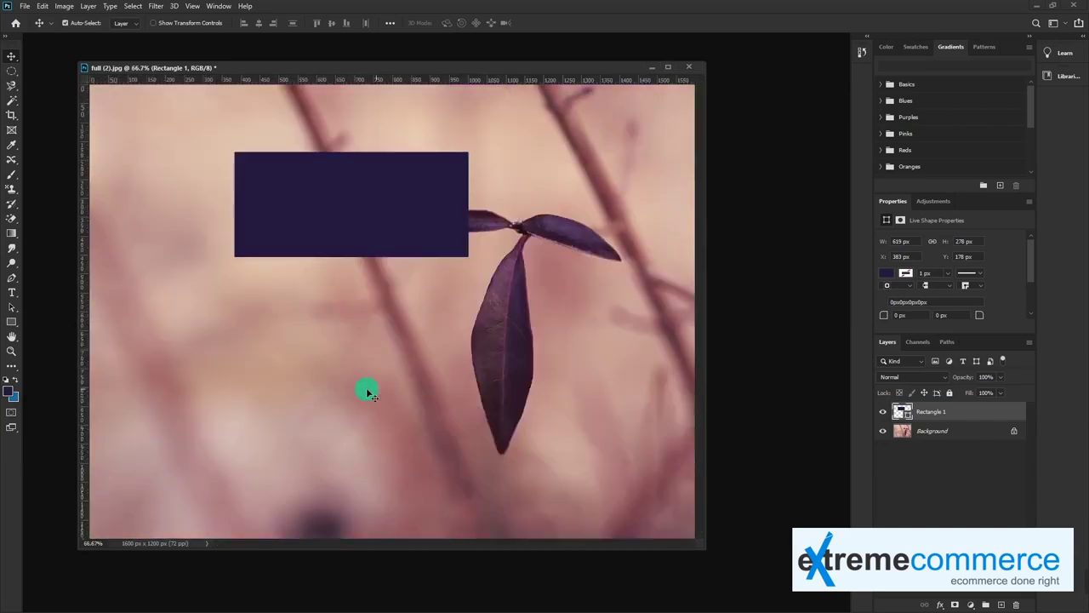
{"action": "left_click_drag", "start_coordinate": [404, 219], "coordinate": [321, 312]}
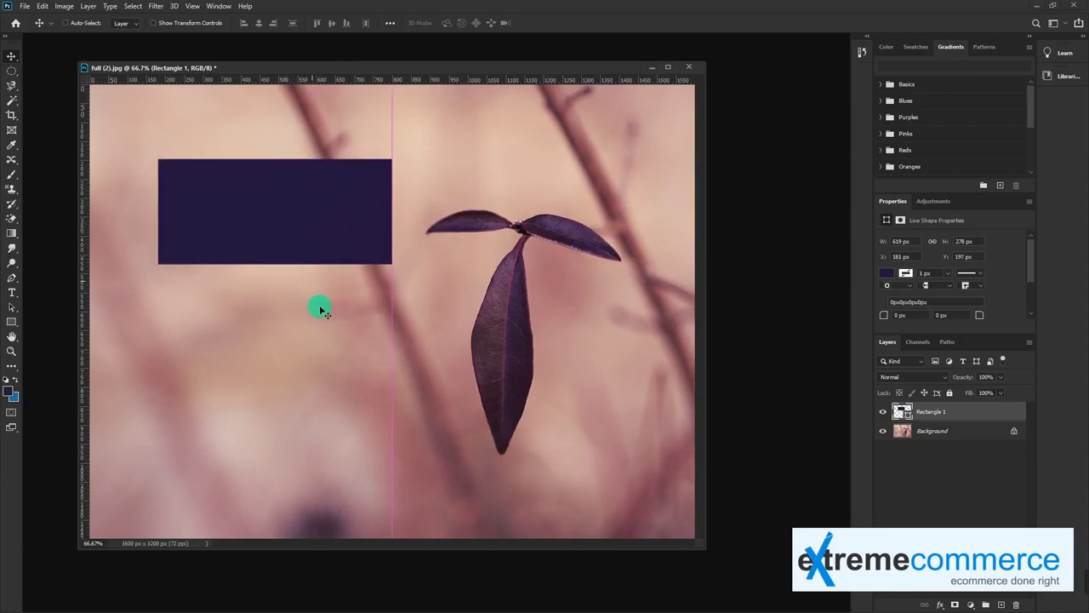
{"action": "key", "text": "ctrl+t"}
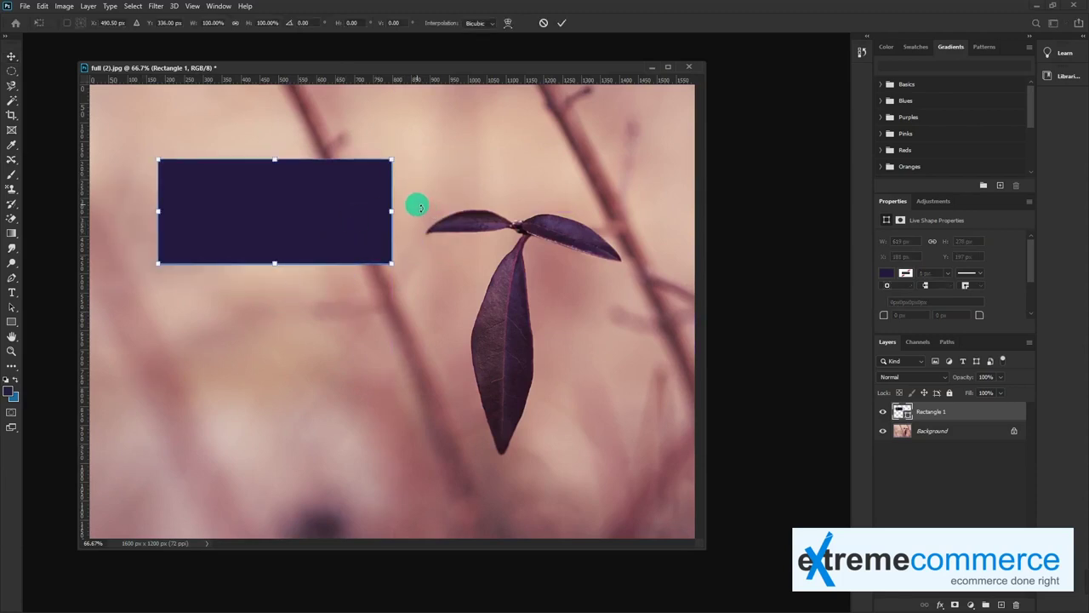
- Rotate the rectangle to about 142.6° and warp its edges into curves
{"action": "mouse_move", "coordinate": [408, 255]}
{"action": "left_mouse_down"}
{"action": "mouse_move", "coordinate": [399, 172]}
{"action": "mouse_move", "coordinate": [343, 223]}
{"action": "left_mouse_up"}
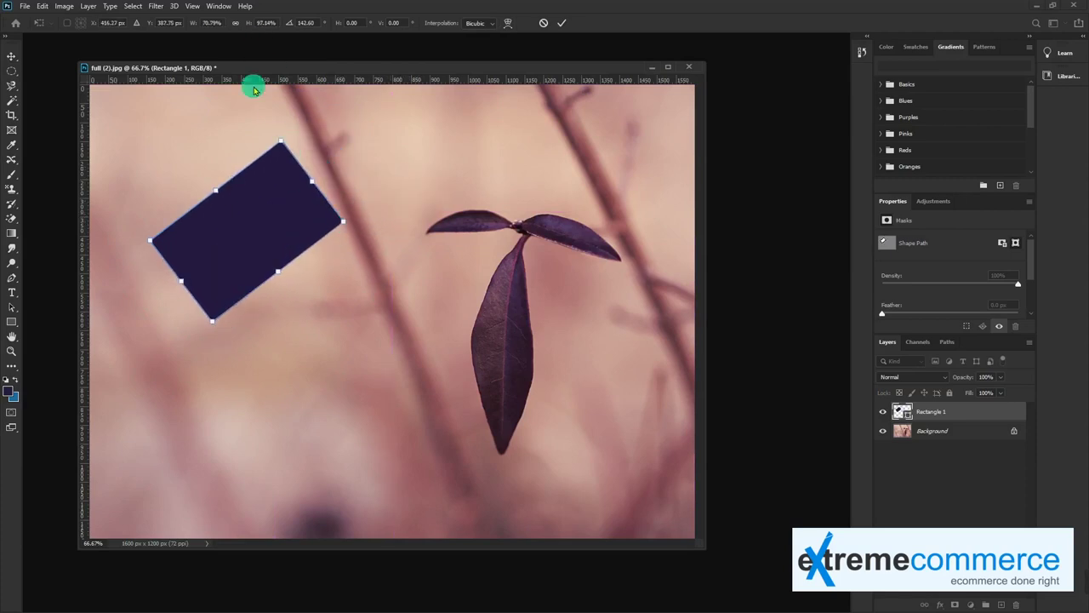
{"action": "right_click", "coordinate": [270, 177]}
{"action": "left_click", "coordinate": [337, 258]}
{"action": "mouse_move", "coordinate": [286, 151]}
{"action": "left_mouse_down"}
{"action": "mouse_move", "coordinate": [270, 202]}
{"action": "mouse_move", "coordinate": [347, 218]}
{"action": "mouse_move", "coordinate": [389, 188]}
{"action": "left_mouse_up"}
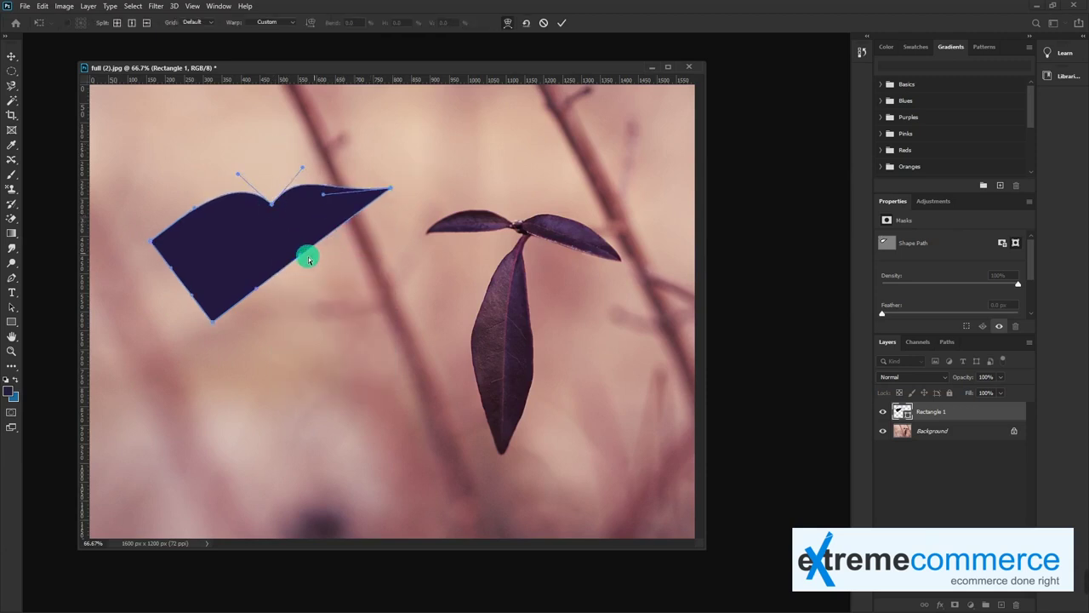
{"action": "left_click_drag", "start_coordinate": [308, 257], "coordinate": [380, 297]}
{"action": "key", "text": "Return"}
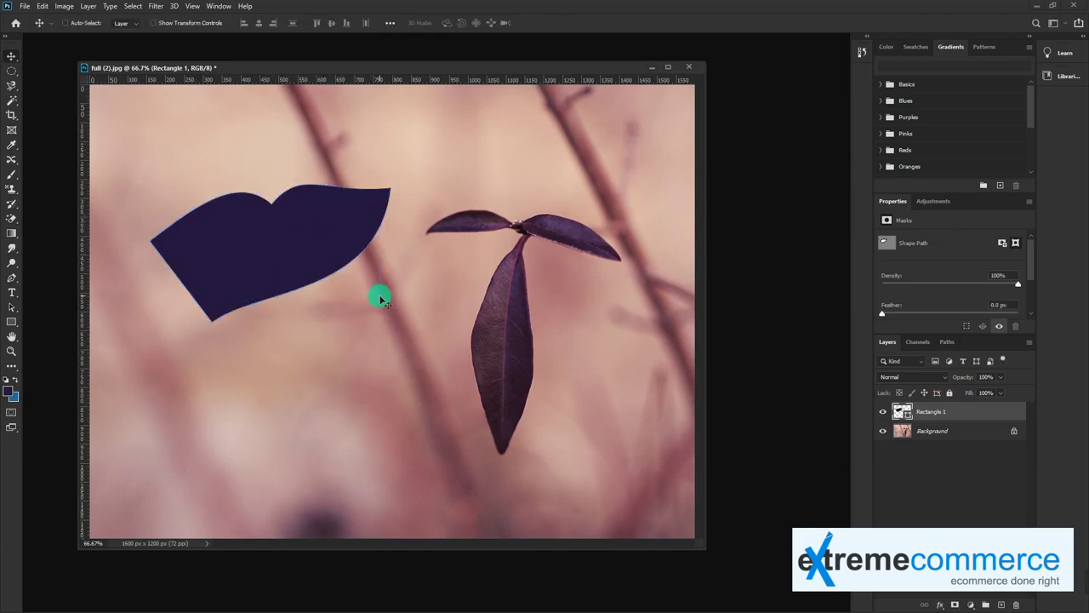
- Undo the warp and delete the Rectangle 1 layer
{"action": "key", "text": "ctrl+z"}
{"action": "key", "text": "ctrl+t"}
{"action": "key", "text": "Escape"}
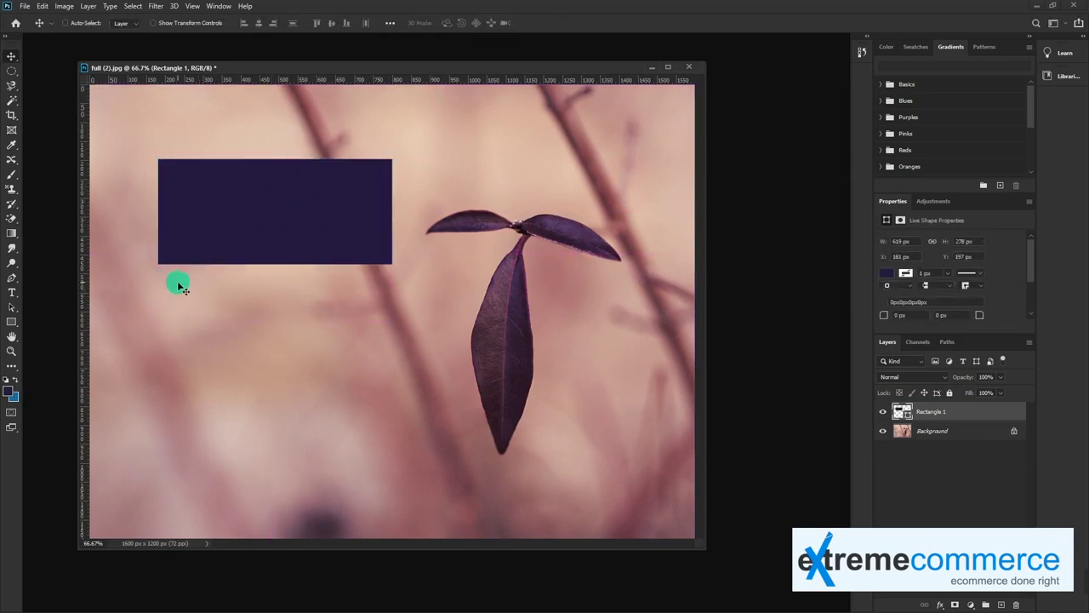
{"action": "key", "text": "Delete"}
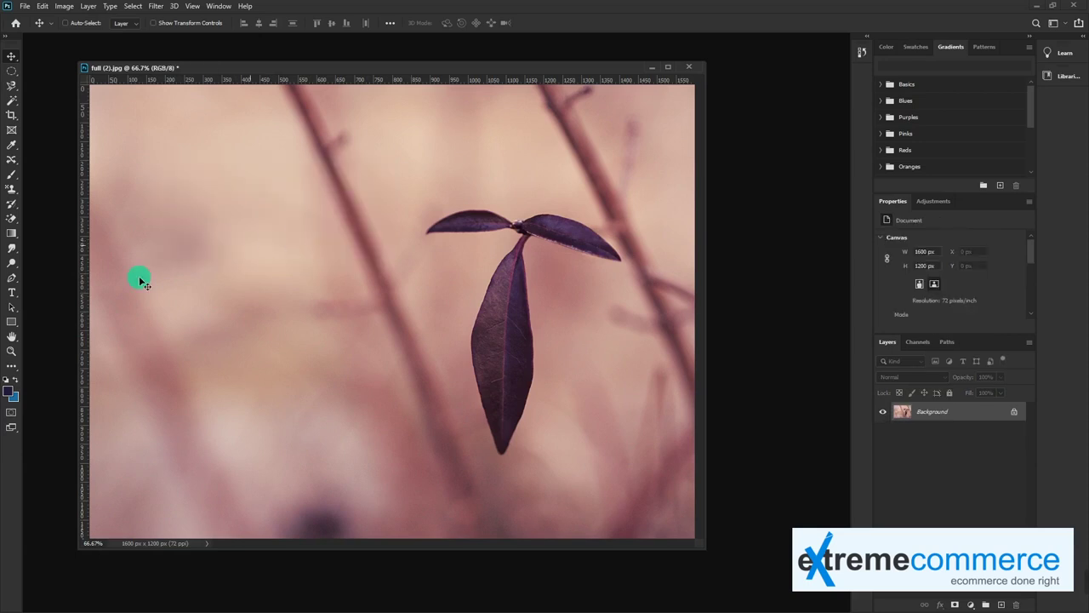
- Choose the Rounded Rectangle Tool with a green, 2 px, dashed stroke
{"action": "right_click", "coordinate": [11, 322]}
{"action": "left_click", "coordinate": [77, 325]}
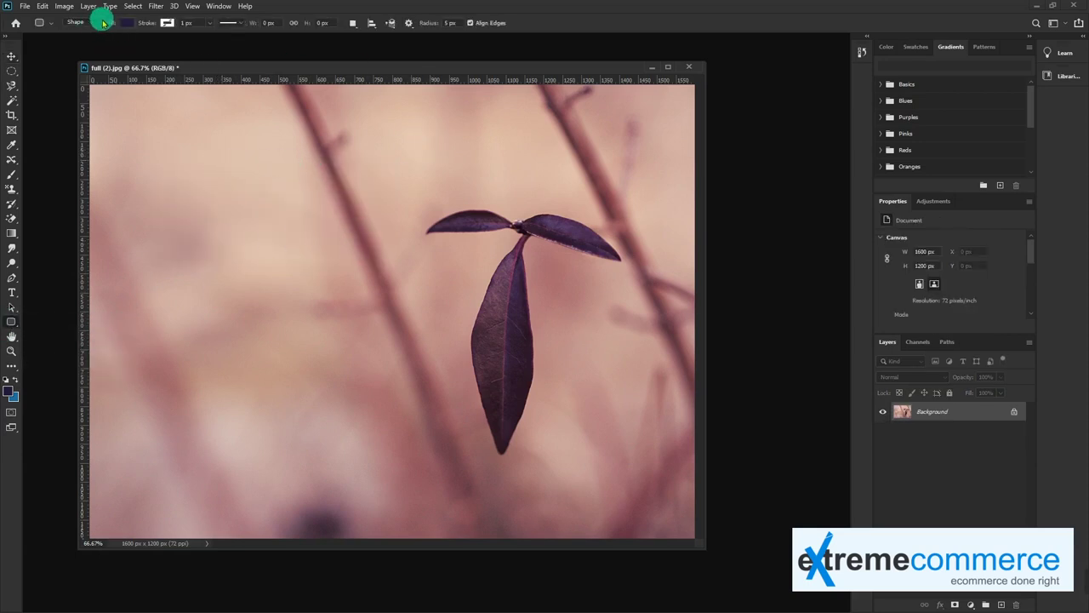
{"action": "left_click", "coordinate": [164, 22]}
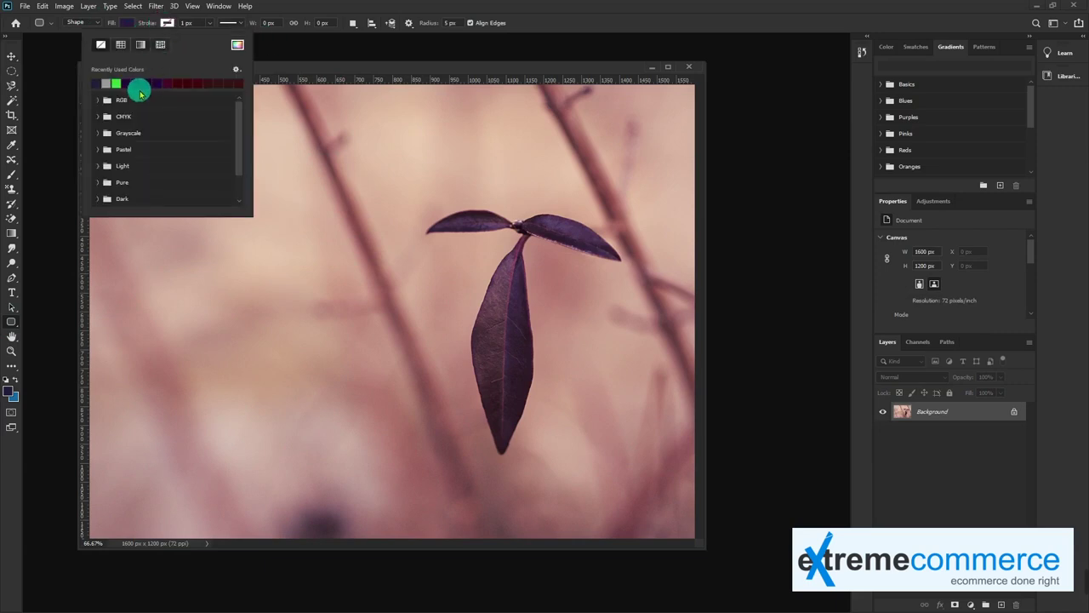
{"action": "left_click", "coordinate": [189, 22]}
{"action": "key", "text": "Up"}
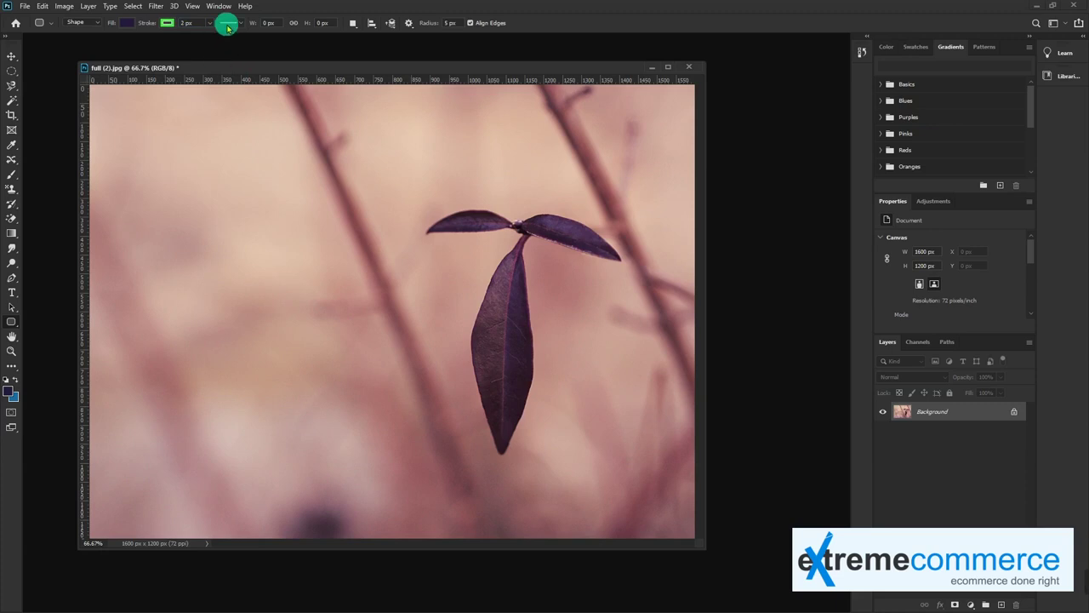
{"action": "left_click", "coordinate": [228, 22]}
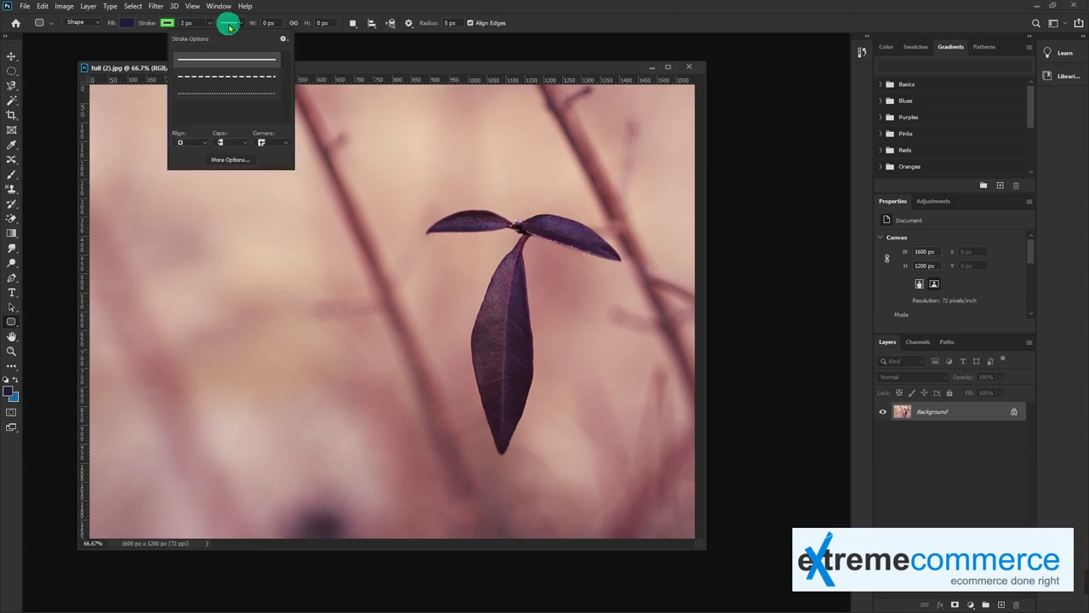
{"action": "left_click", "coordinate": [259, 79]}
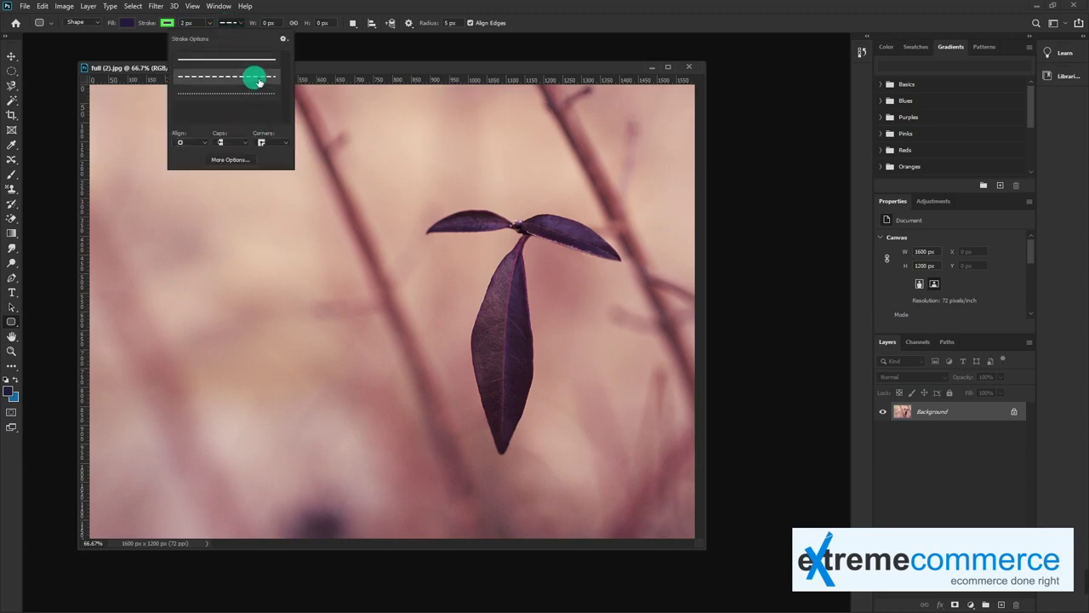
- Draw a navy rounded rectangle with a green dashed outline left of the leaf
{"action": "left_click_drag", "start_coordinate": [196, 234], "coordinate": [368, 313]}
{"action": "key", "text": "v"}
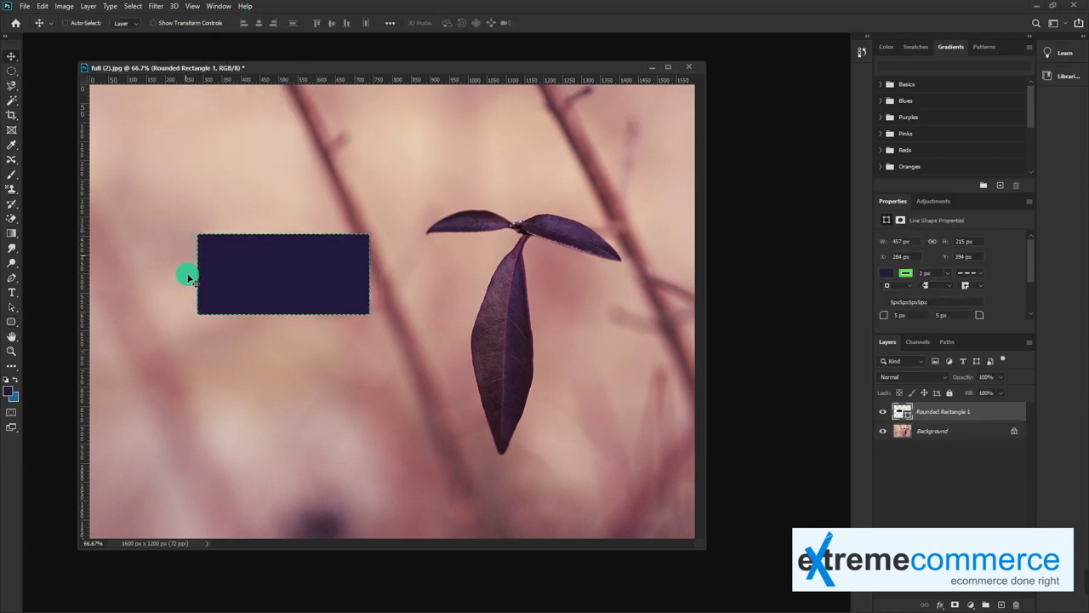
{"action": "left_click", "coordinate": [11, 322]}
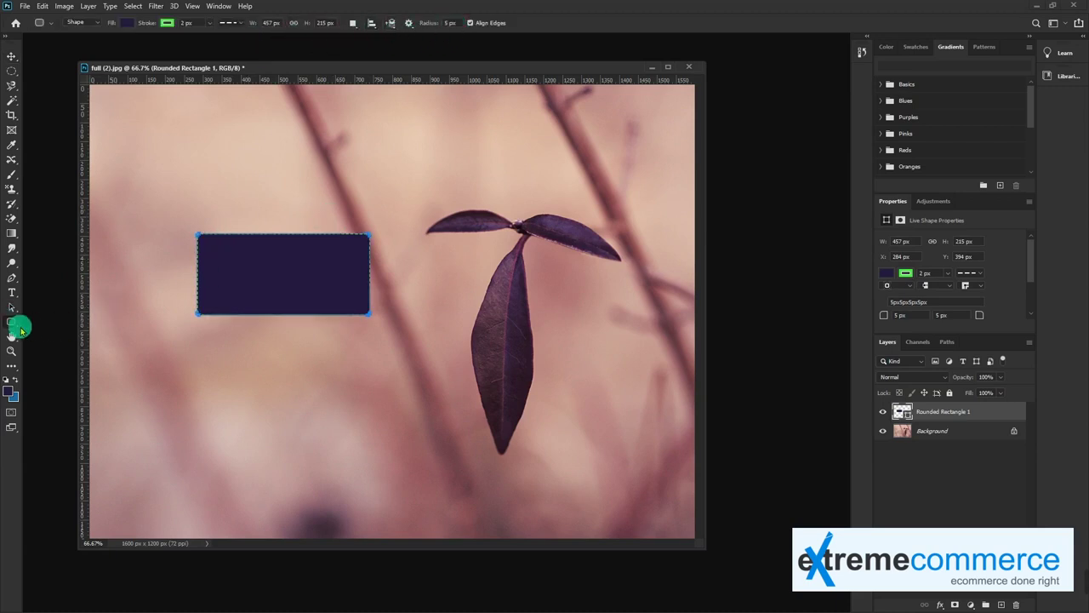
{"action": "right_click", "coordinate": [13, 323]}
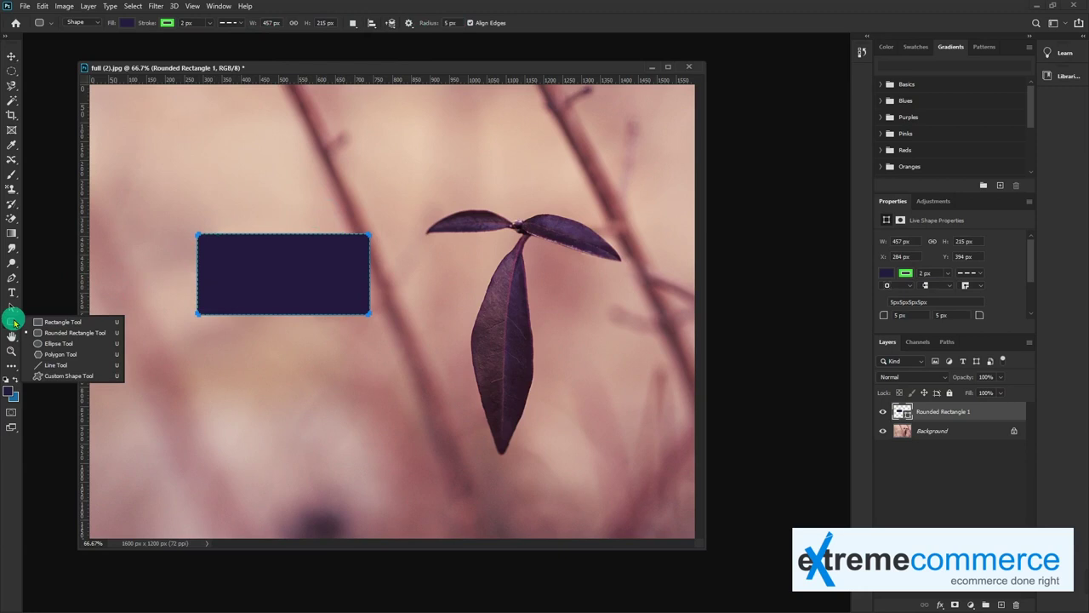
- Zoom in to inspect the rectangle's corners, then ready a 35 px corner radius
{"action": "left_click", "coordinate": [450, 22]}
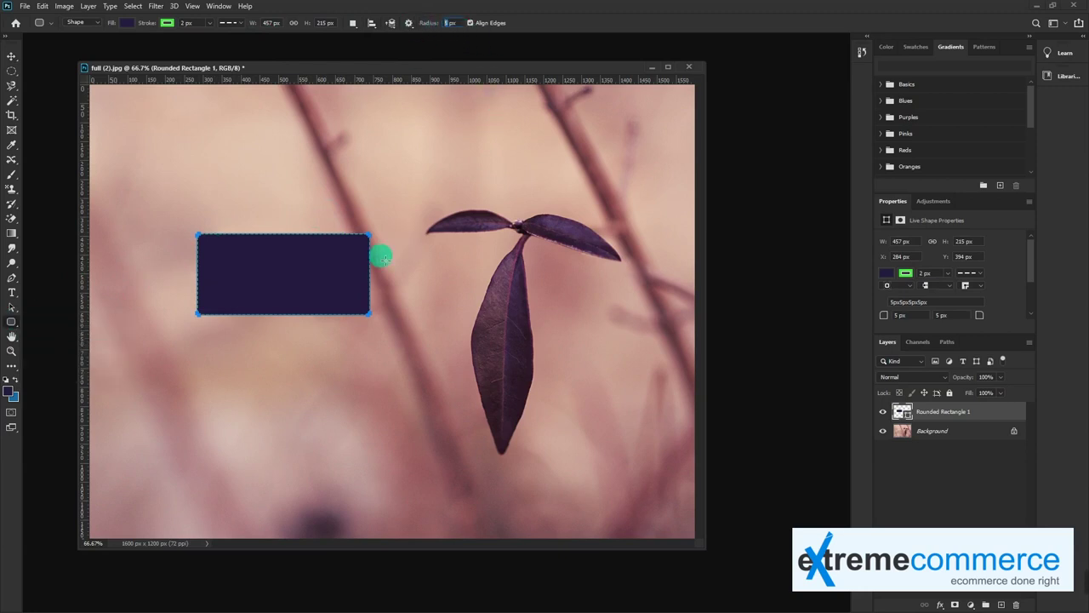
{"action": "key", "text": "ctrl+plus"}
{"action": "key", "text": "ctrl+plus"}
{"action": "key", "text": "ctrl+plus"}
{"action": "key", "text": "Return"}
{"action": "left_click_drag", "start_coordinate": [300, 207], "coordinate": [402, 354]}
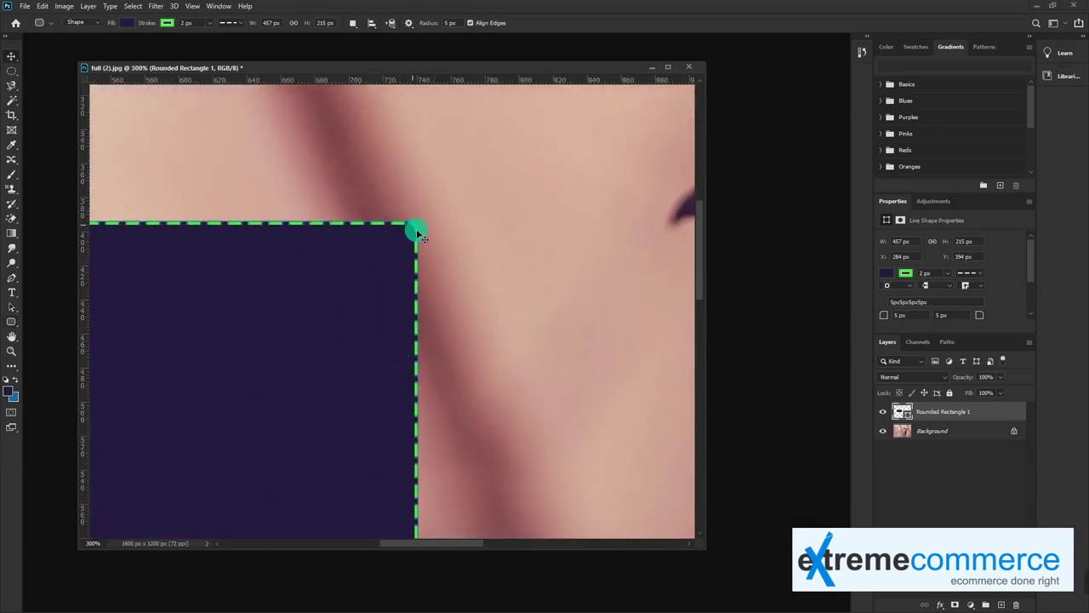
{"action": "key", "text": "a"}
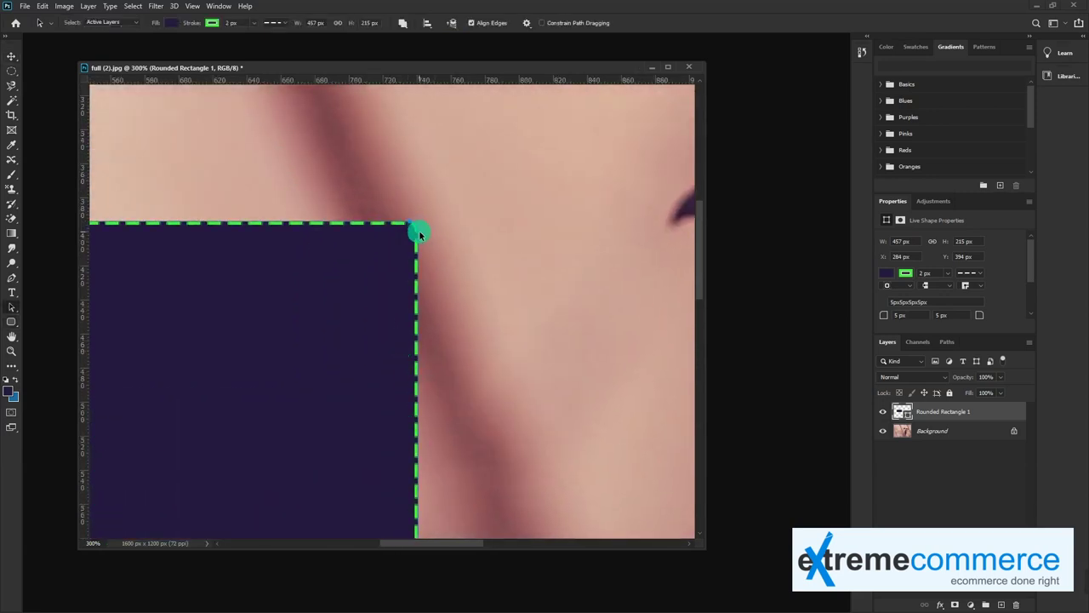
{"action": "key", "text": "ctrl+minus"}
{"action": "key", "text": "ctrl+minus"}
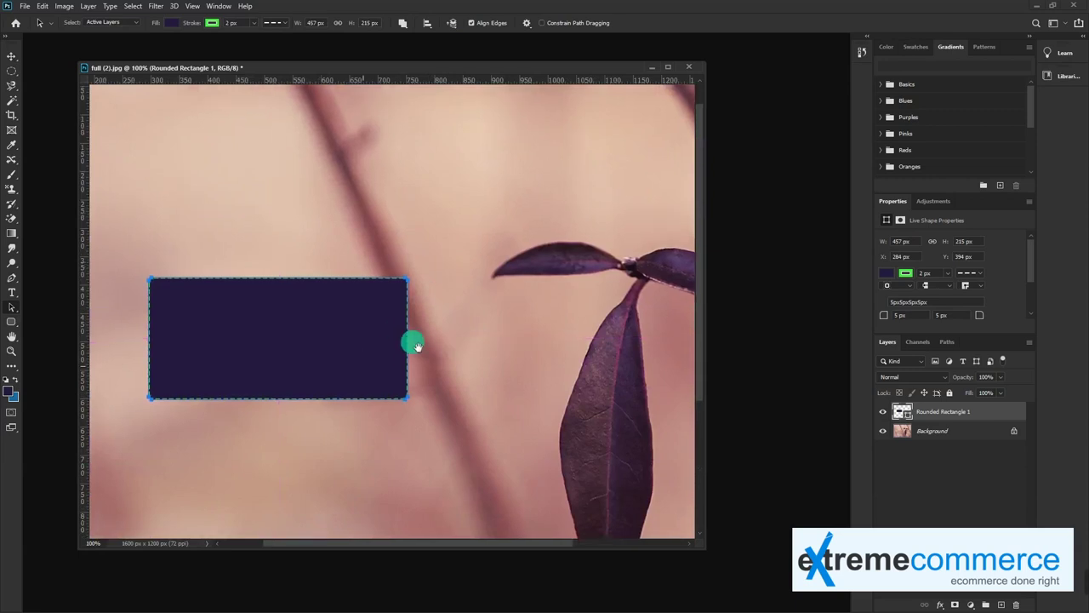
{"action": "key", "text": "v"}
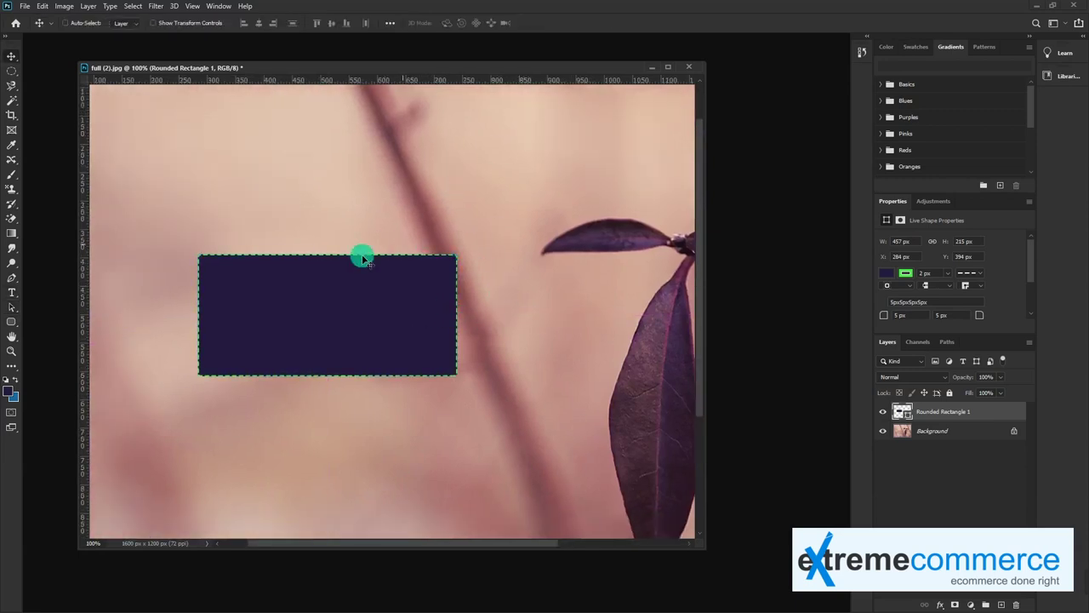
{"action": "left_click", "coordinate": [12, 321]}
{"action": "left_click", "coordinate": [451, 23]}
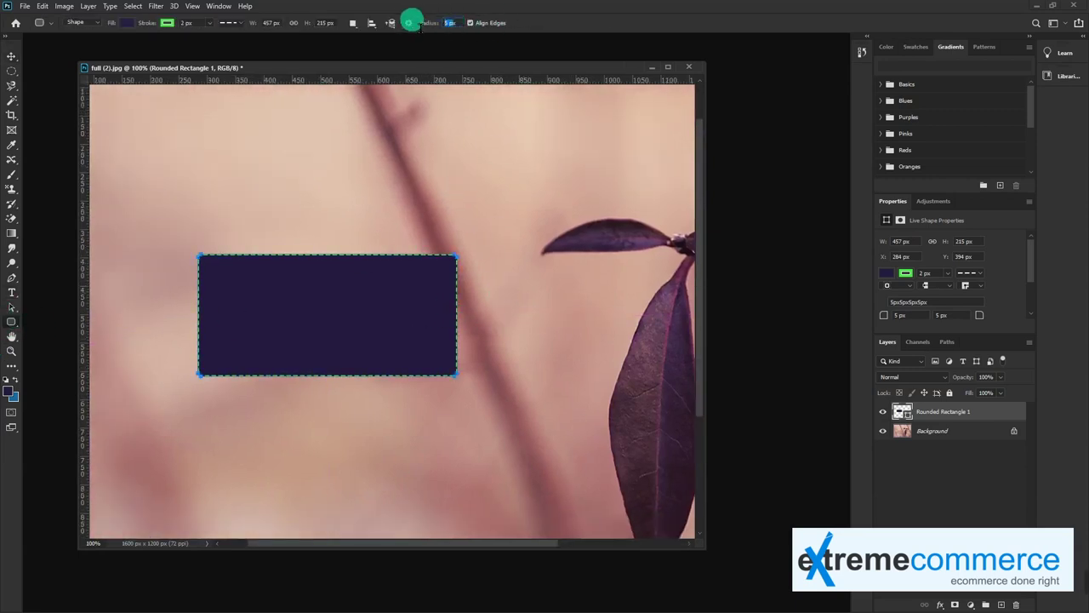
{"action": "type", "text": "35"}
- Draw a second rounded rectangle with 35 px corners above the first
{"action": "left_click", "coordinate": [435, 169]}
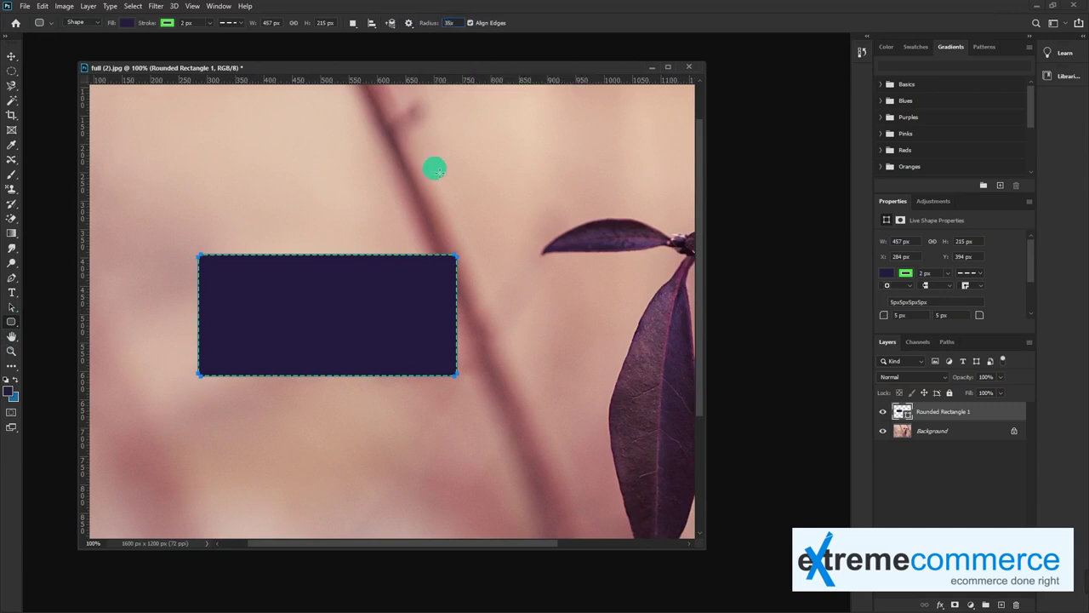
{"action": "left_click_drag", "start_coordinate": [260, 128], "coordinate": [497, 216]}
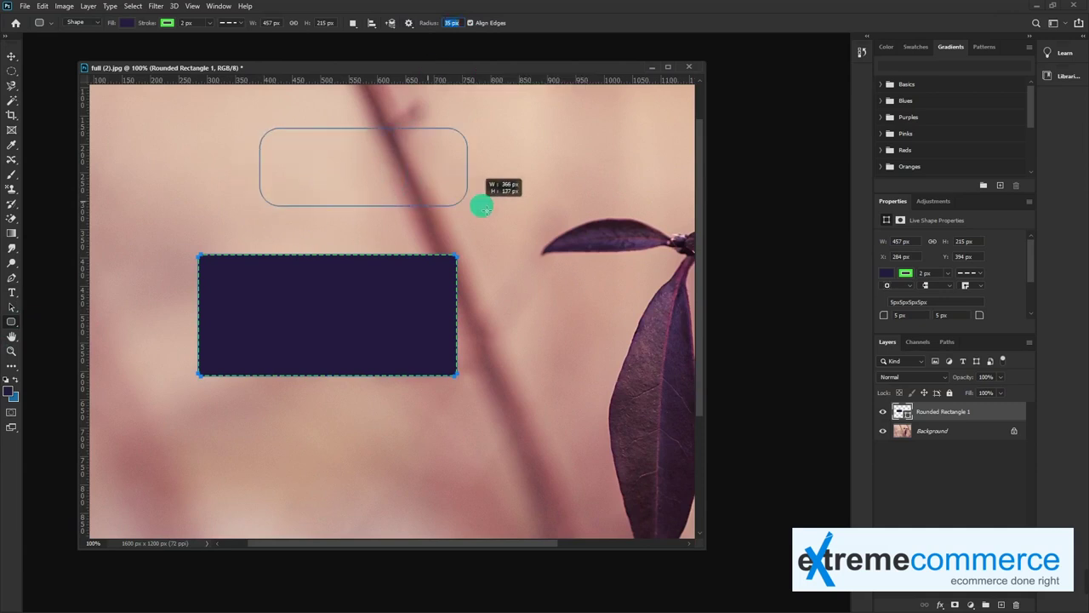
{"action": "key", "text": "v"}
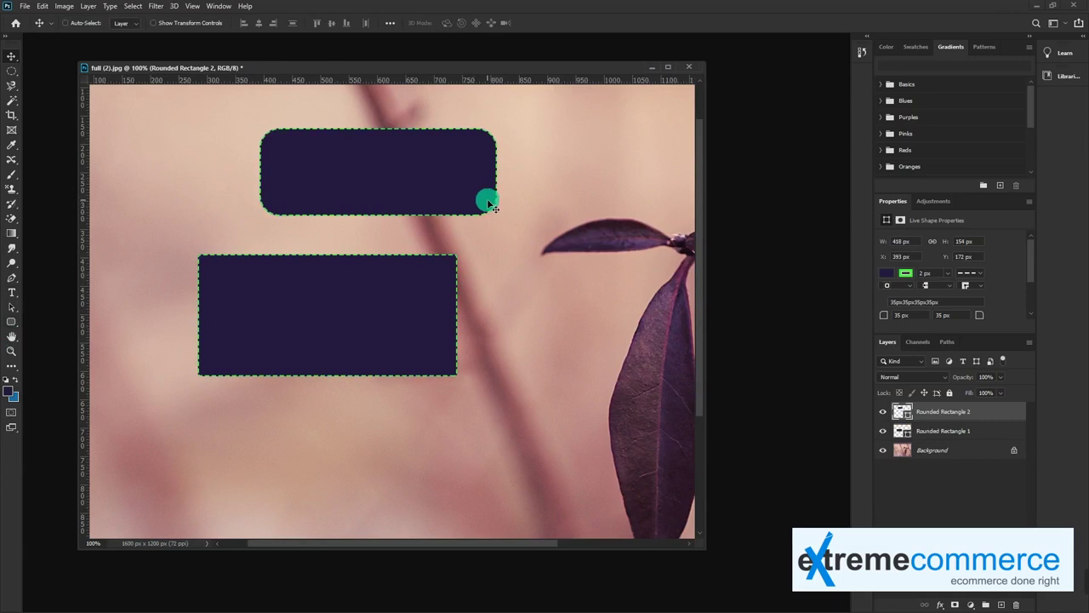
- Delete Rounded Rectangle 1 and move Rounded Rectangle 2 left and down
{"action": "left_click", "coordinate": [415, 321]}
{"action": "key", "text": "ctrl+minus"}
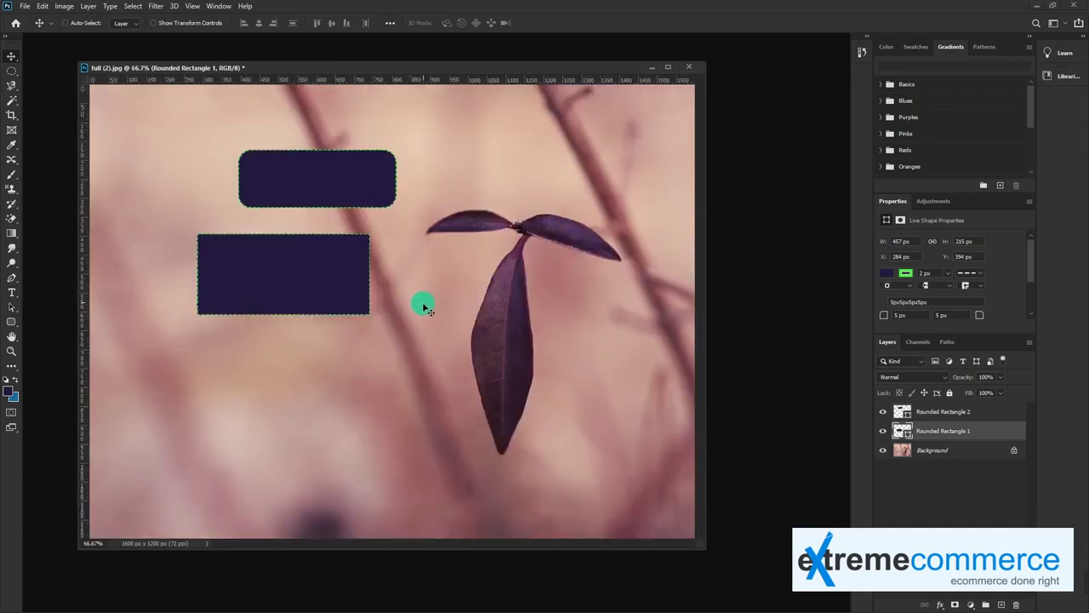
{"action": "key", "text": "Delete"}
{"action": "left_click", "coordinate": [305, 180], "text": "ctrl"}
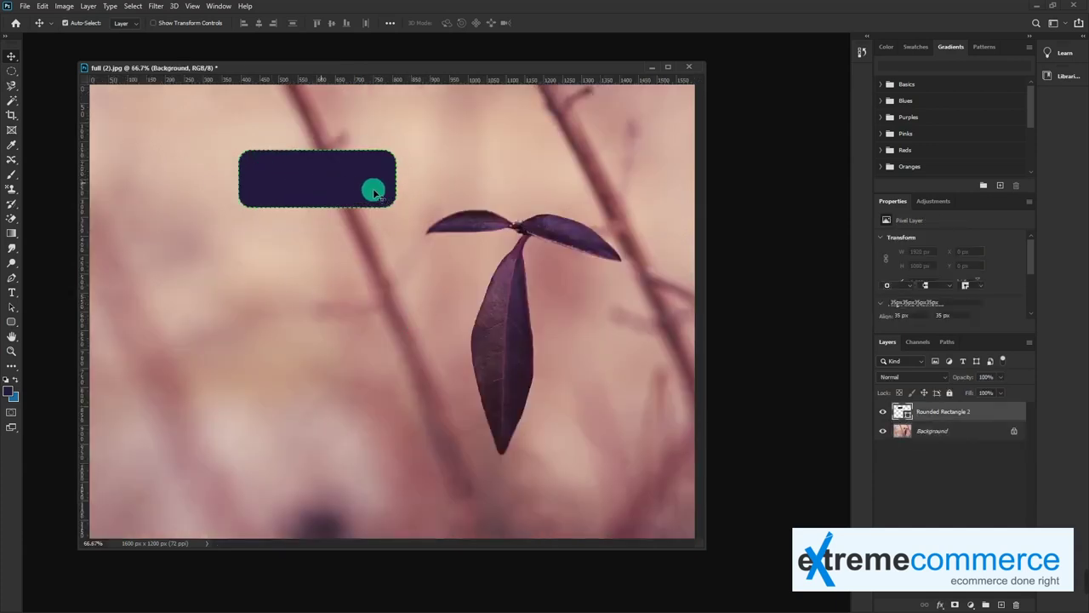
{"action": "left_click_drag", "start_coordinate": [374, 192], "coordinate": [312, 249]}
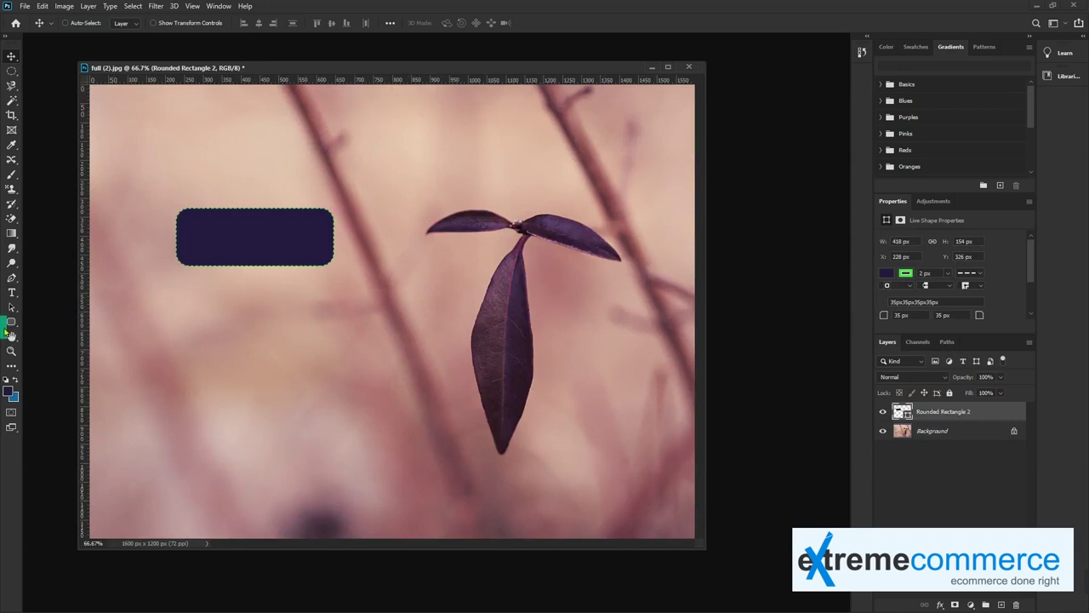
- Select the Ellipse Tool and try drawing circles near the leaf, undoing the failed attempts
{"action": "left_click", "coordinate": [12, 326]}
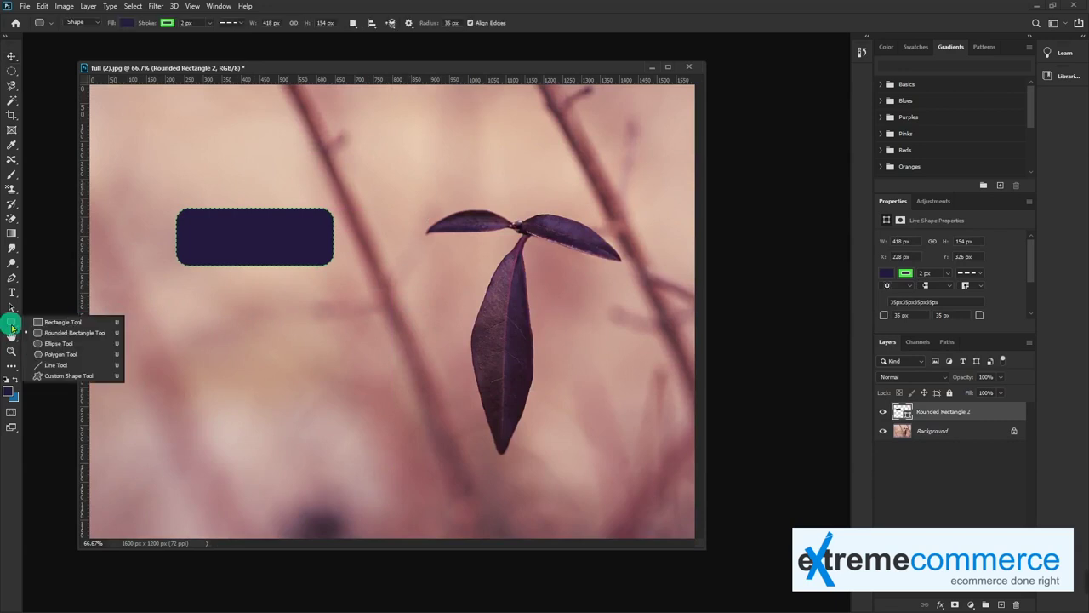
{"action": "left_click", "coordinate": [72, 346]}
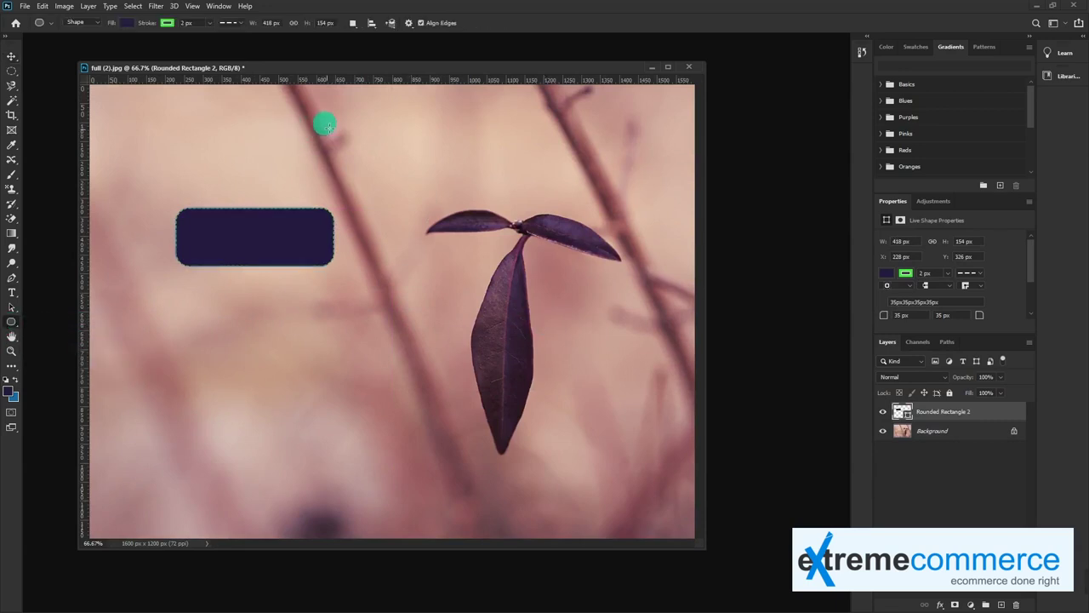
{"action": "left_click_drag", "start_coordinate": [336, 120], "coordinate": [457, 246]}
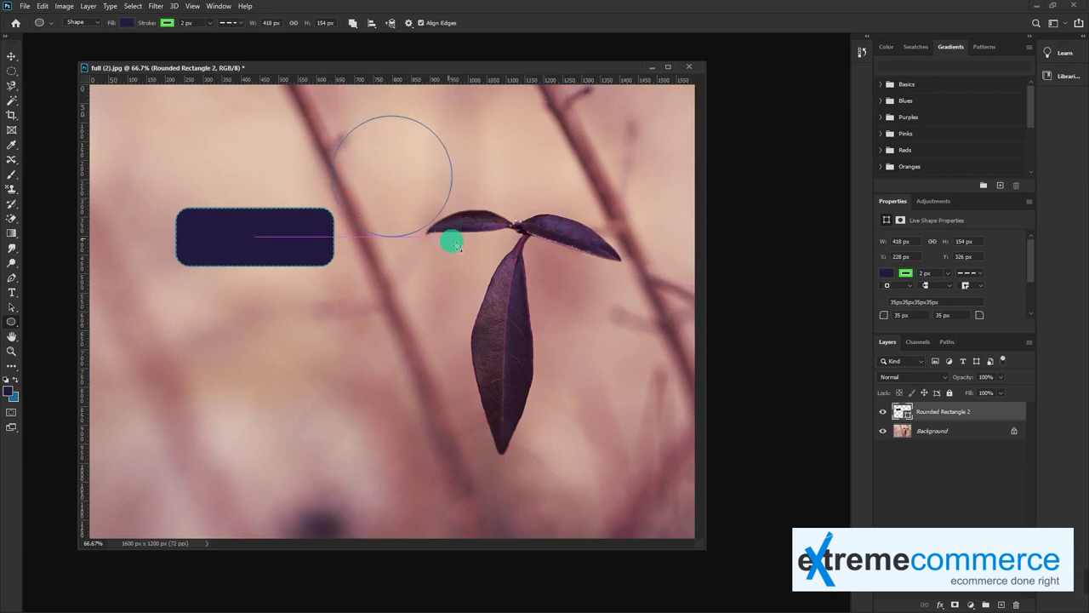
{"action": "key", "text": "Escape"}
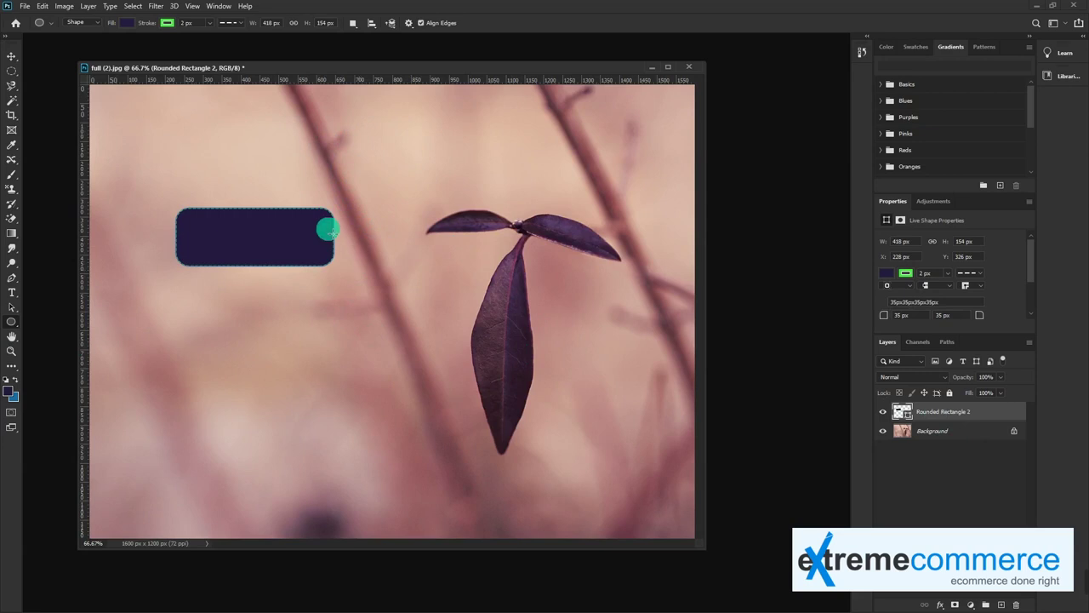
{"action": "left_click_drag", "start_coordinate": [274, 136], "coordinate": [412, 246]}
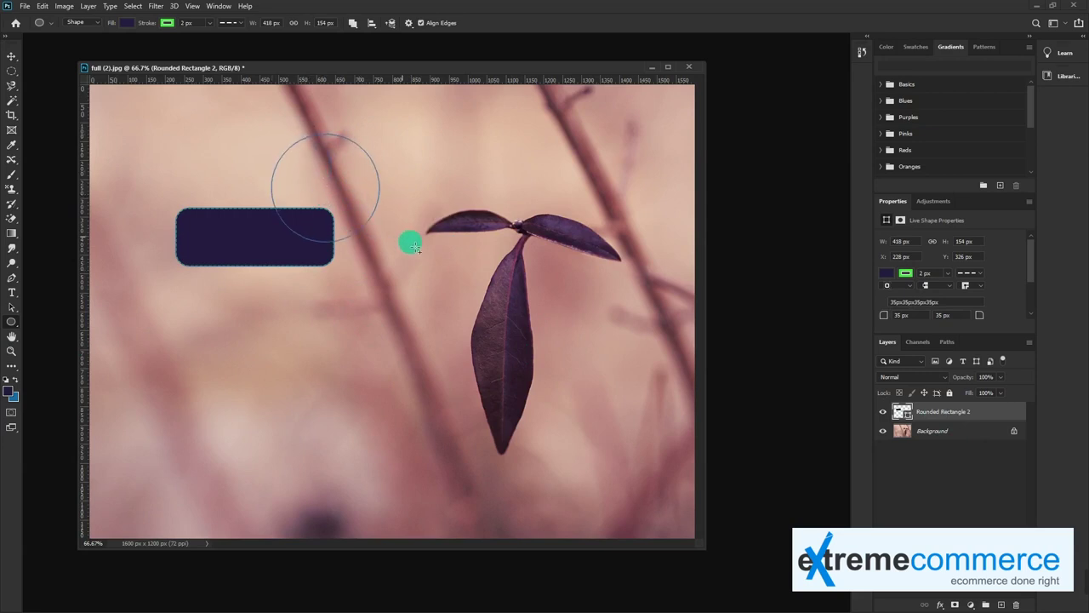
{"action": "key", "text": "v"}
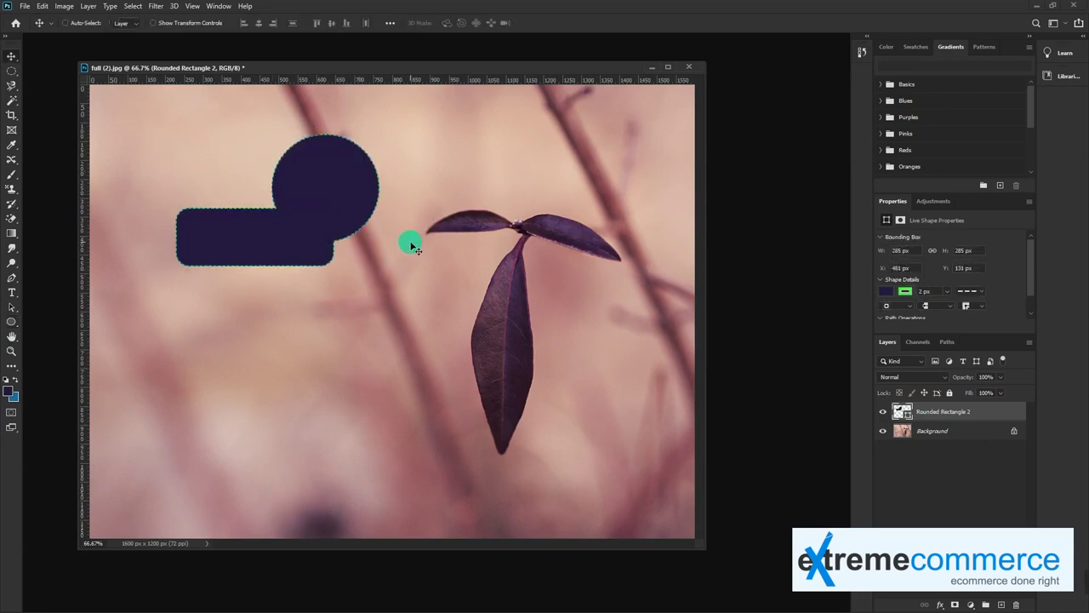
{"action": "key", "text": "ctrl+z"}
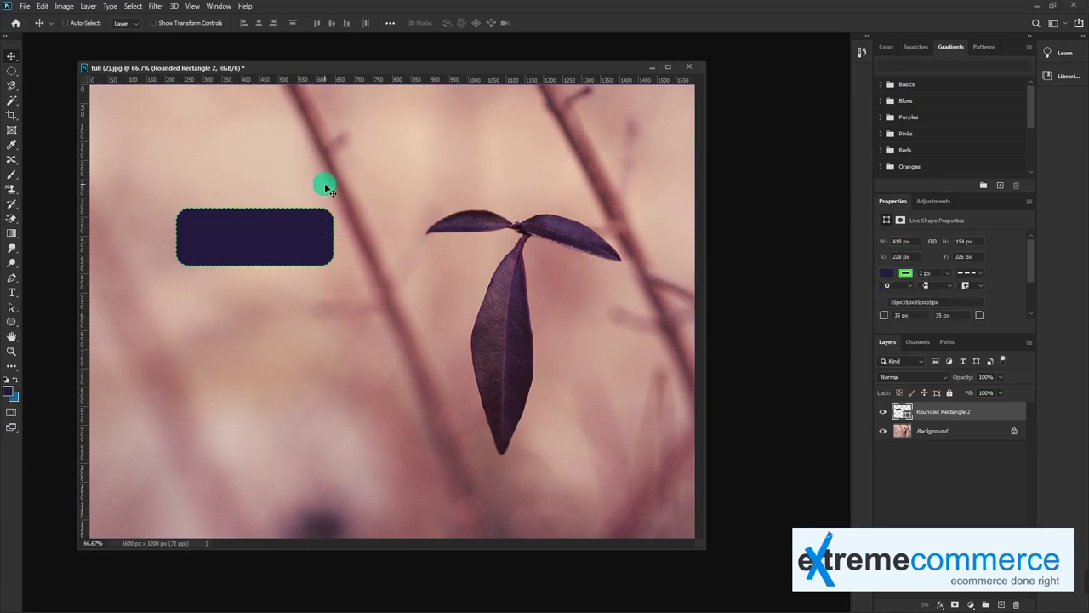
{"action": "left_click", "coordinate": [9, 322]}
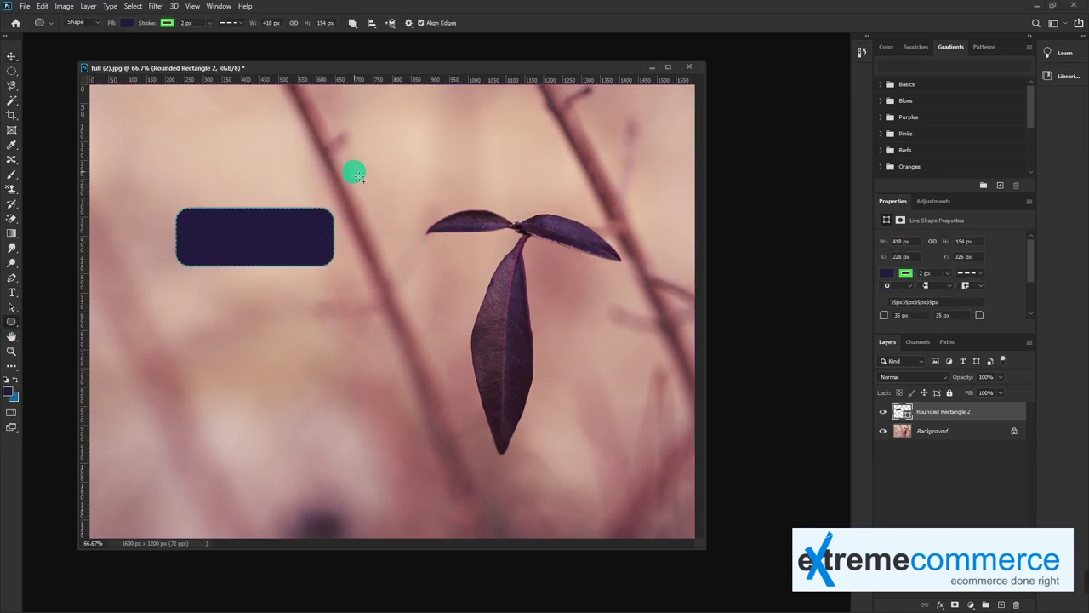
{"action": "left_click_drag", "start_coordinate": [349, 146], "coordinate": [458, 264]}
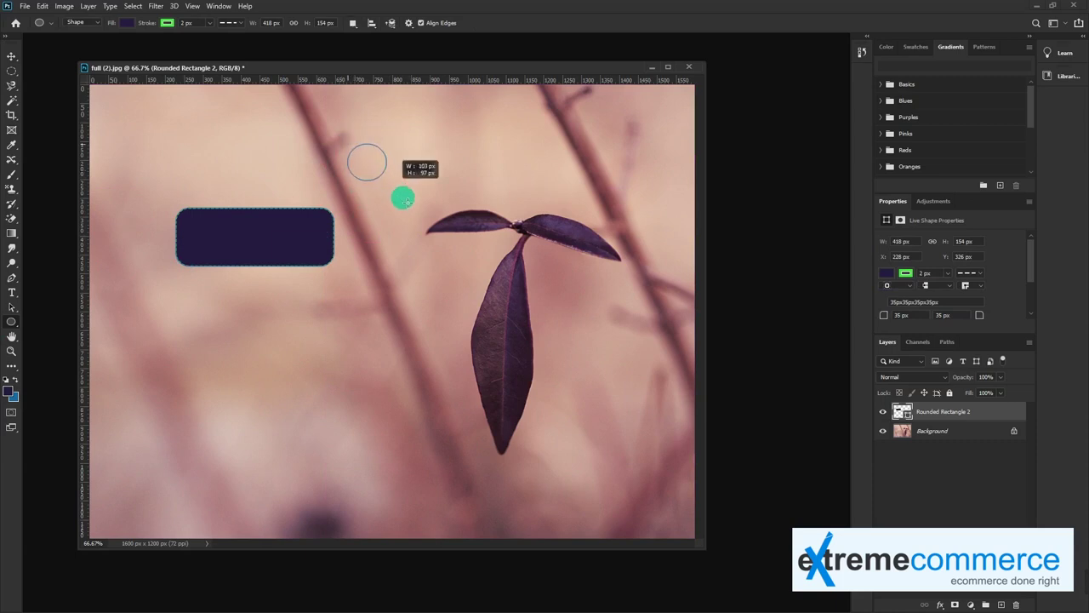
{"action": "left_click", "coordinate": [942, 415]}
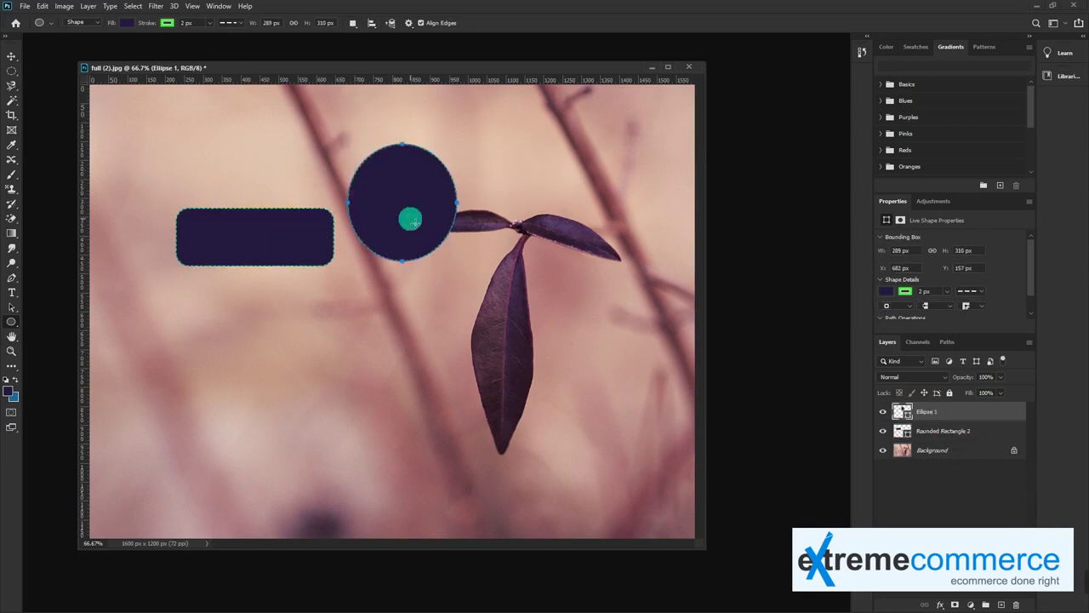
{"action": "key", "text": "ctrl+z"}
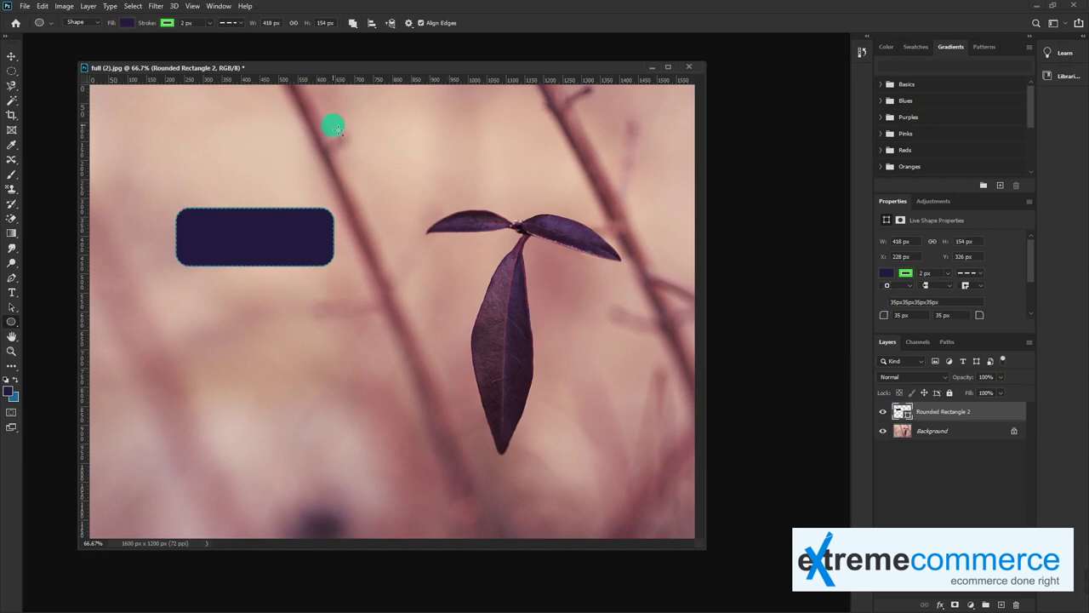
- Draw the final 341 × 341 px circle at X 671, Y 88 beside the leaf
{"action": "mouse_move", "coordinate": [340, 133]}
{"action": "left_mouse_down"}
{"action": "mouse_move", "coordinate": [464, 232]}
{"action": "mouse_move", "coordinate": [452, 240]}
{"action": "left_mouse_up"}
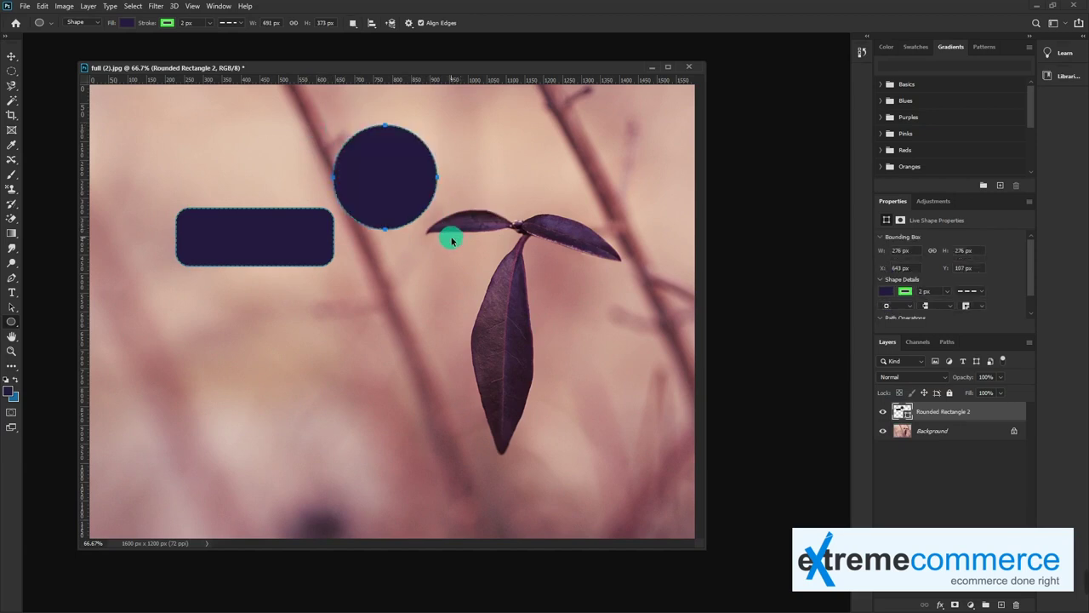
{"action": "key", "text": "ctrl+z"}
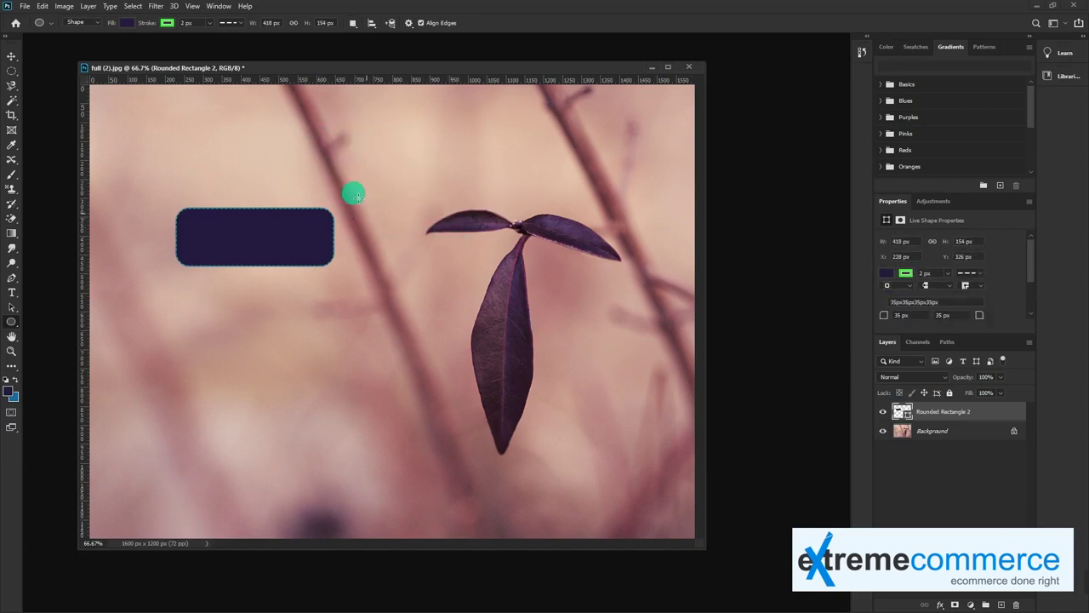
{"action": "left_click_drag", "start_coordinate": [324, 131], "coordinate": [483, 261]}
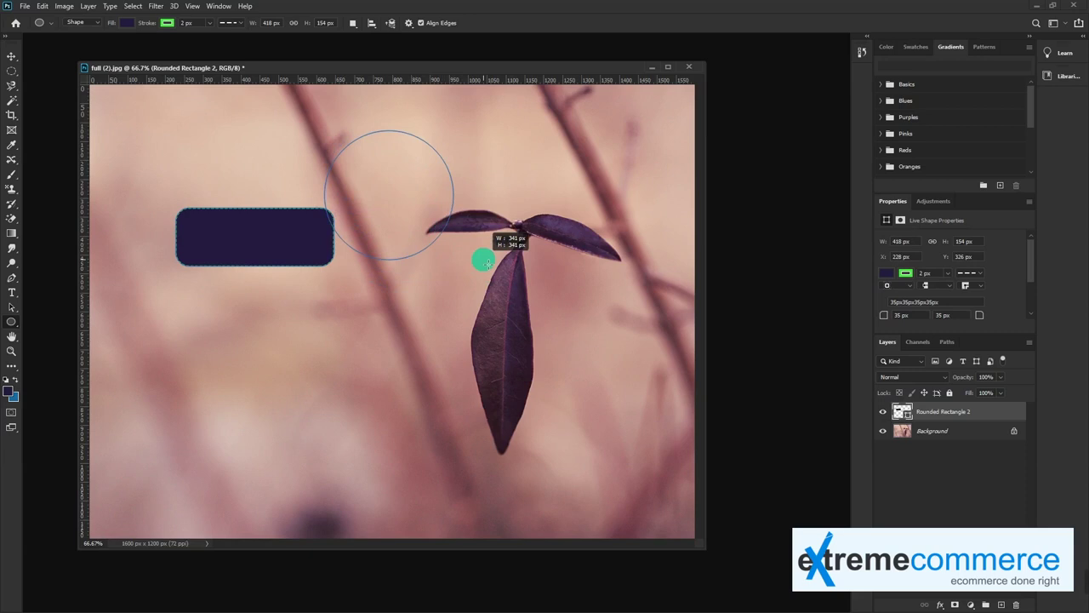
{"action": "left_click_drag", "start_coordinate": [483, 261], "coordinate": [483, 261]}
{"action": "key", "text": "v"}
{"action": "left_click_drag", "start_coordinate": [377, 201], "coordinate": [398, 191]}
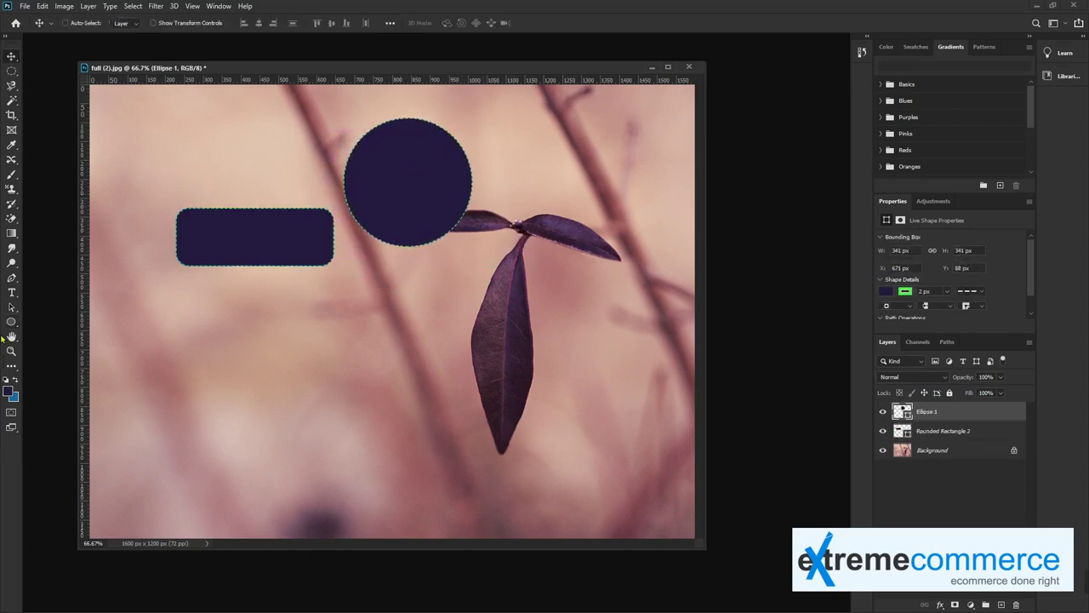
- Draw a small 162 px square above the rounded rectangle and a 264 px square below it
{"action": "left_click_drag", "start_coordinate": [14, 324], "coordinate": [47, 321]}
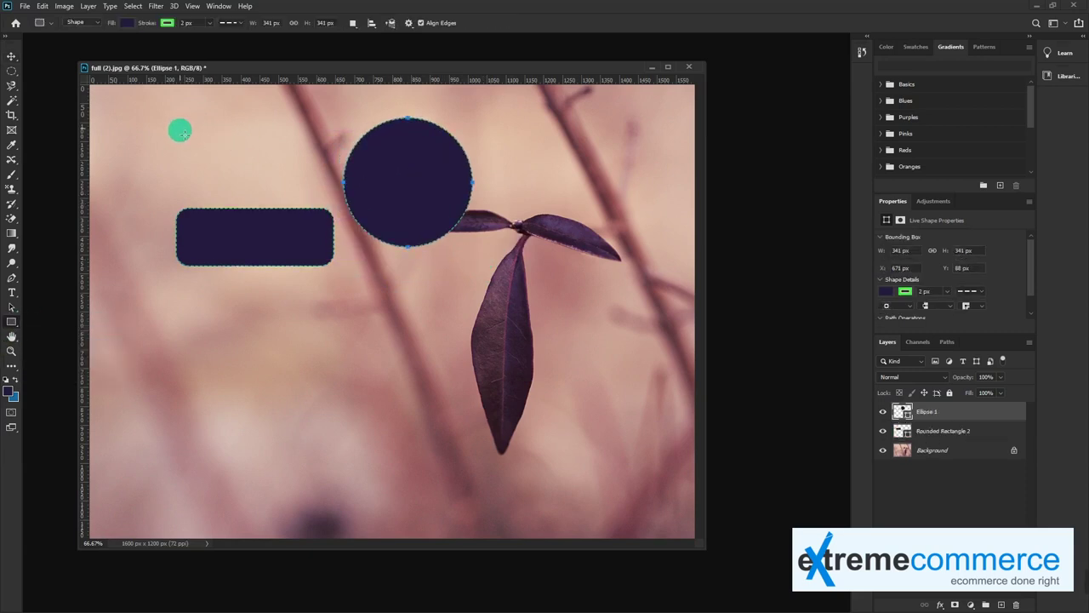
{"action": "mouse_move", "coordinate": [178, 123]}
{"action": "left_mouse_down"}
{"action": "mouse_move", "coordinate": [236, 190]}
{"action": "mouse_move", "coordinate": [233, 176]}
{"action": "mouse_move", "coordinate": [250, 187]}
{"action": "left_mouse_up"}
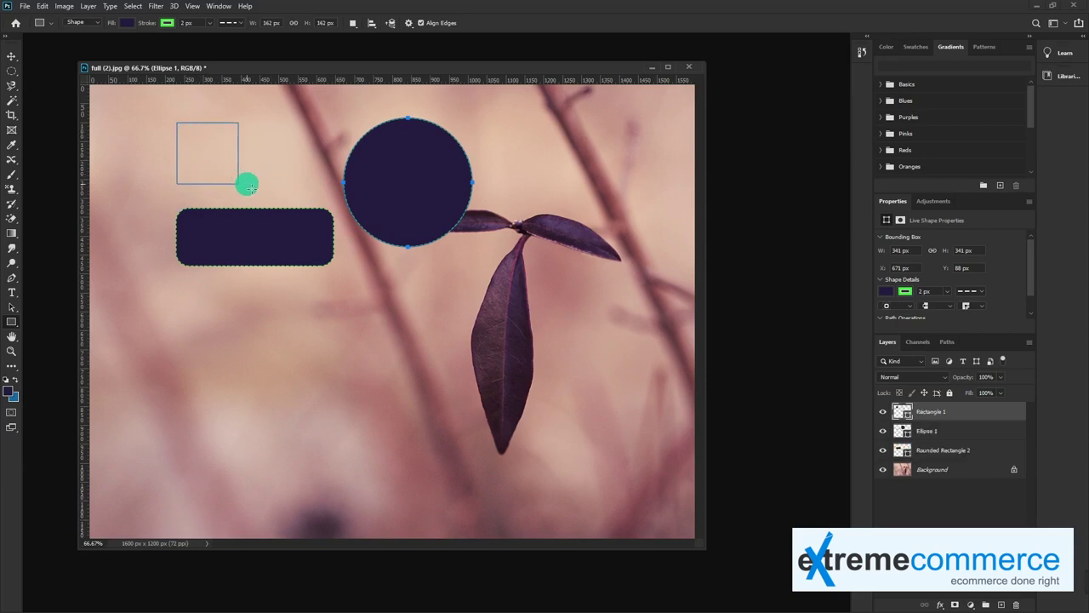
{"action": "mouse_move", "coordinate": [218, 320]}
{"action": "left_mouse_down"}
{"action": "mouse_move", "coordinate": [485, 352]}
{"action": "mouse_move", "coordinate": [479, 340]}
{"action": "mouse_move", "coordinate": [246, 396]}
{"action": "mouse_move", "coordinate": [370, 394]}
{"action": "mouse_move", "coordinate": [332, 372]}
{"action": "mouse_move", "coordinate": [437, 437]}
{"action": "mouse_move", "coordinate": [330, 425]}
{"action": "left_mouse_up"}
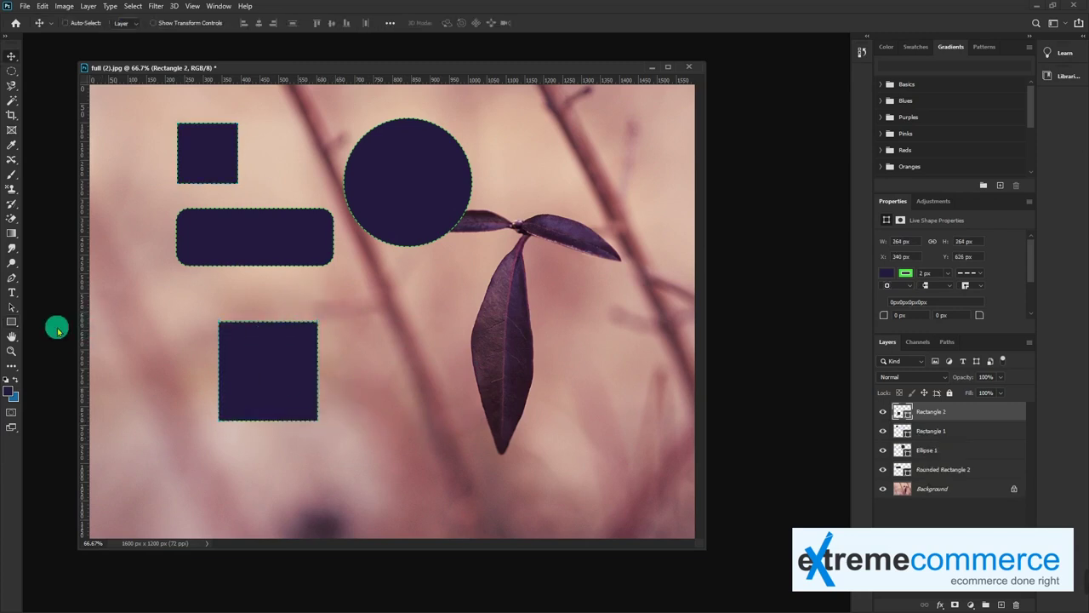
- Draw a 6-sided polygon right of the lower square at full opacity
{"action": "right_click", "coordinate": [12, 321]}
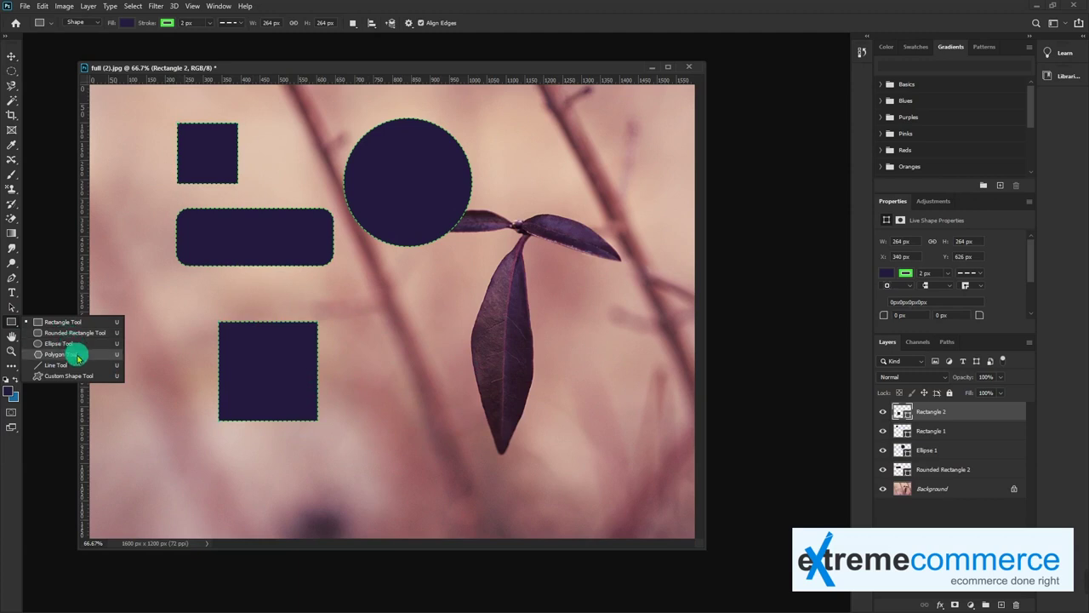
{"action": "left_click", "coordinate": [74, 344]}
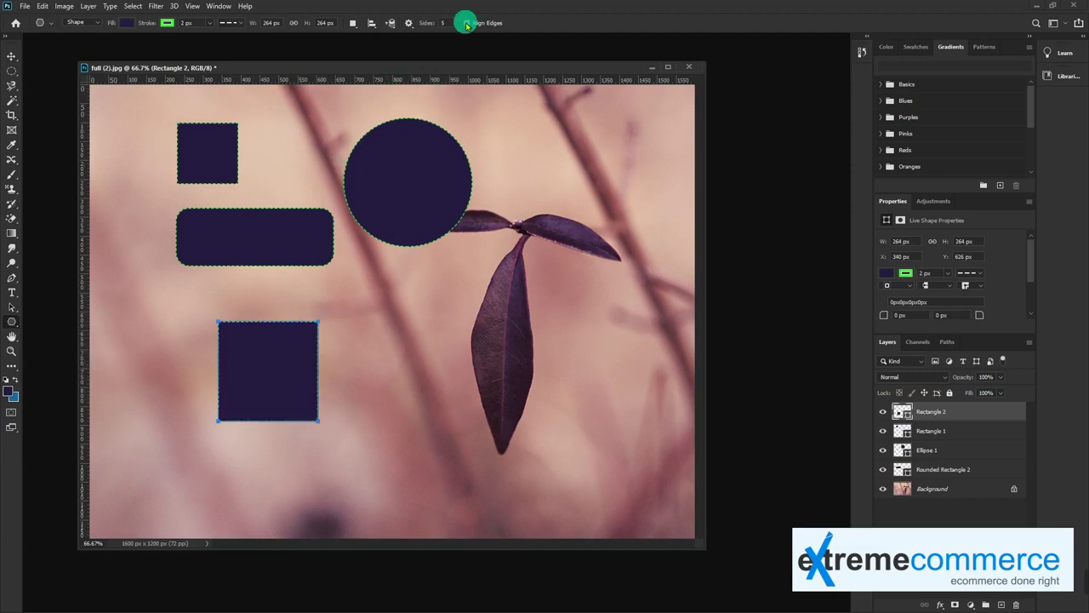
{"action": "left_click", "coordinate": [444, 23]}
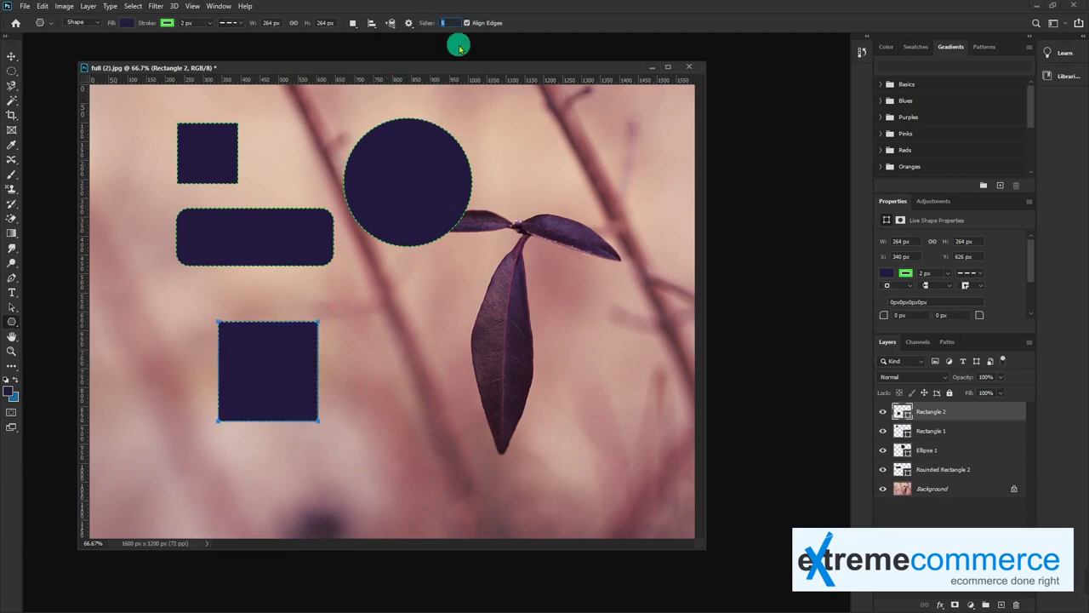
{"action": "type", "text": "6"}
{"action": "left_click_drag", "start_coordinate": [385, 341], "coordinate": [400, 346]}
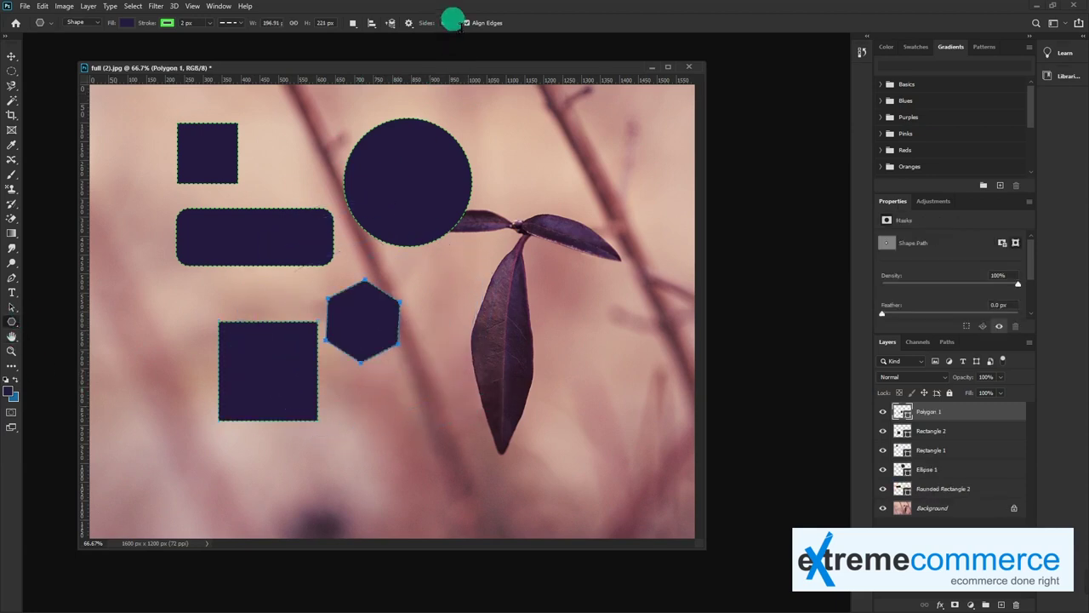
{"action": "key", "text": "3"}
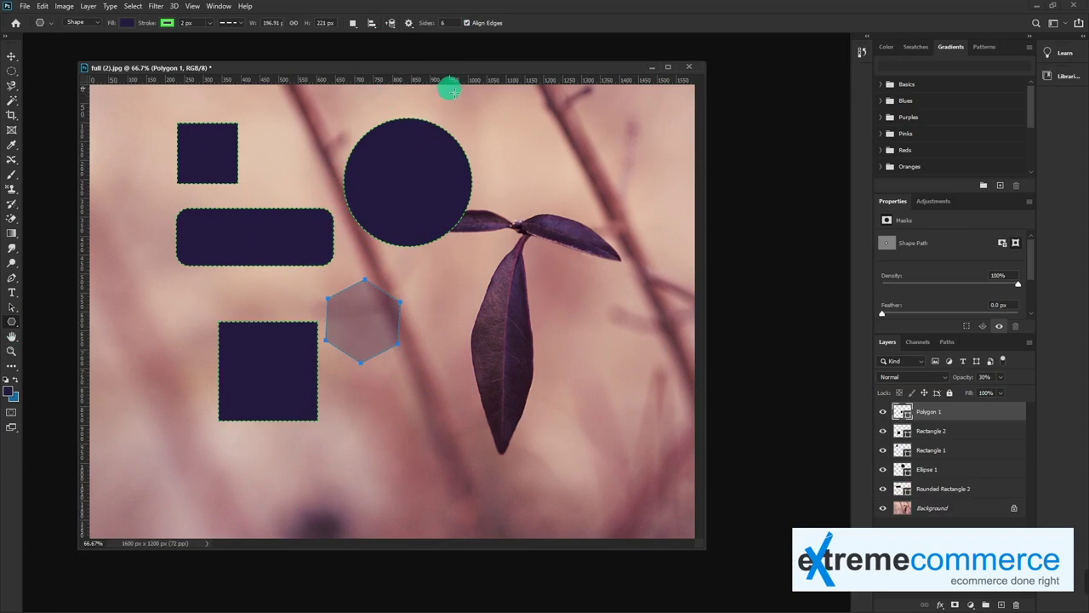
{"action": "key", "text": "0"}
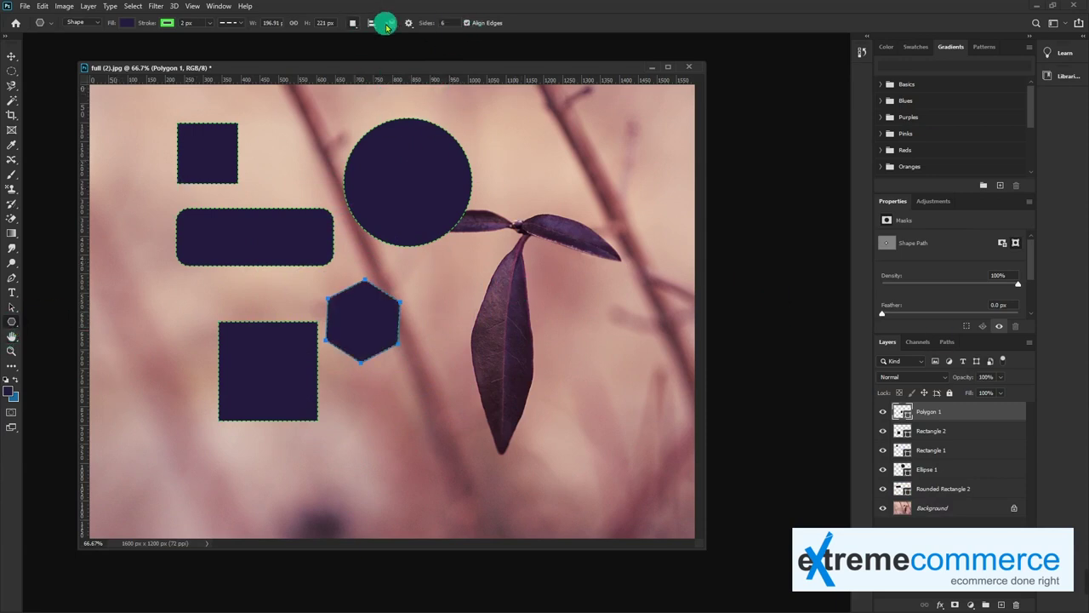
- Draw a 3-sided triangle at the left end of the rounded rectangle
{"action": "left_click", "coordinate": [444, 22]}
{"action": "type", "text": "3"}
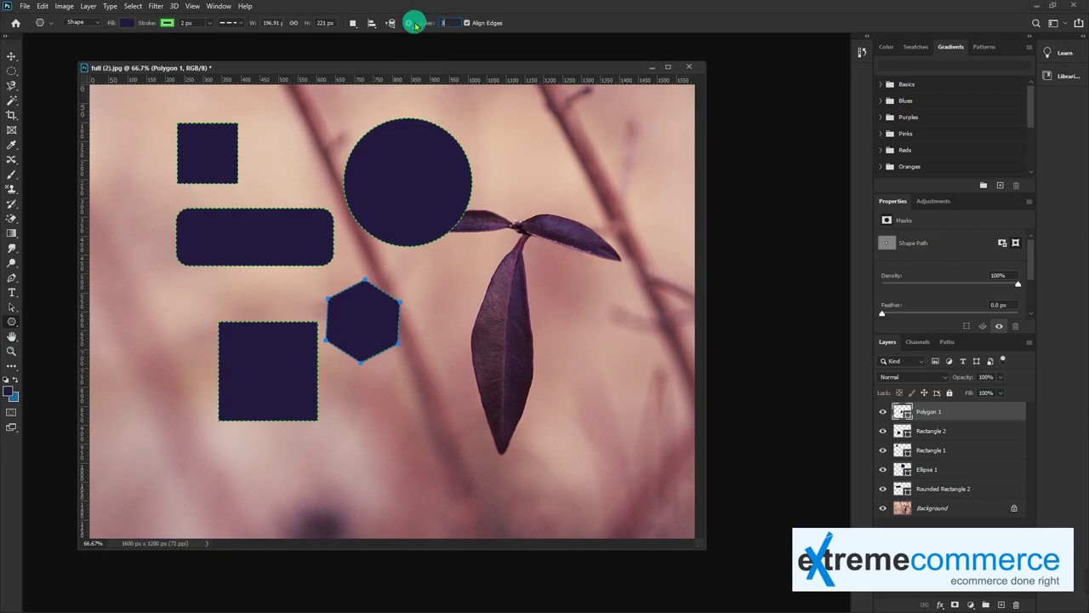
{"action": "mouse_move", "coordinate": [150, 261]}
{"action": "left_mouse_down"}
{"action": "mouse_move", "coordinate": [175, 287]}
{"action": "mouse_move", "coordinate": [164, 228]}
{"action": "left_mouse_up"}
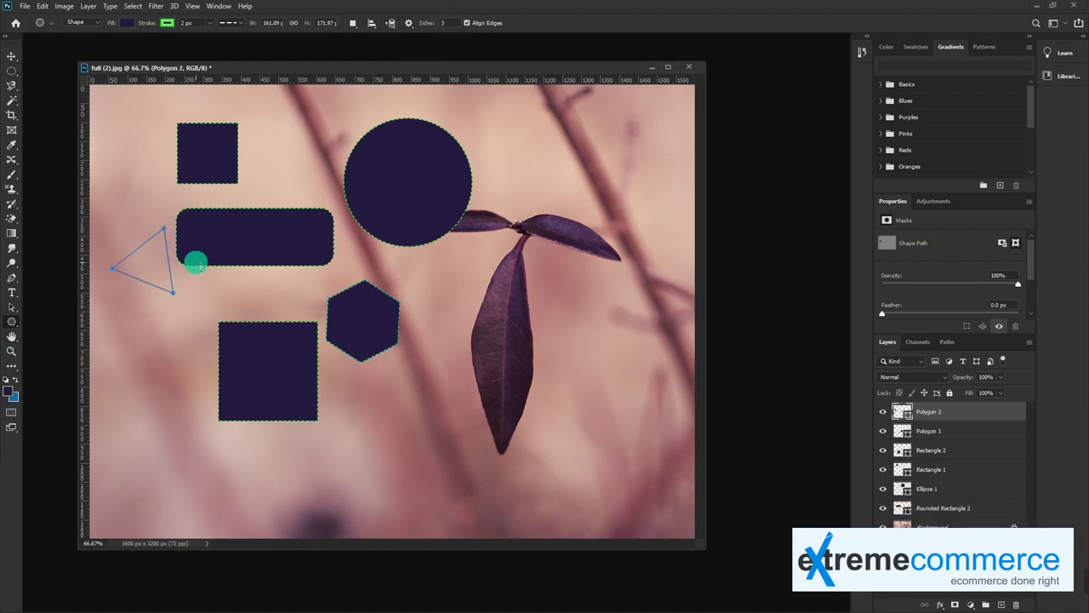
{"action": "left_click_drag", "start_coordinate": [198, 267], "coordinate": [187, 271]}
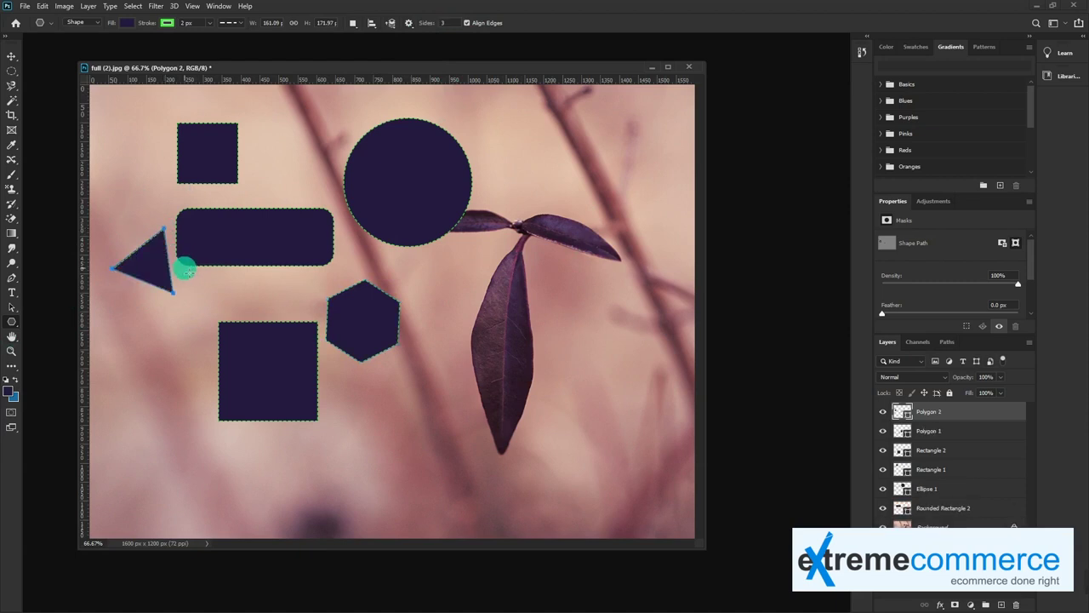
- Draw six thin lines with the Line Tool across the leaf and background
{"action": "right_click", "coordinate": [12, 322]}
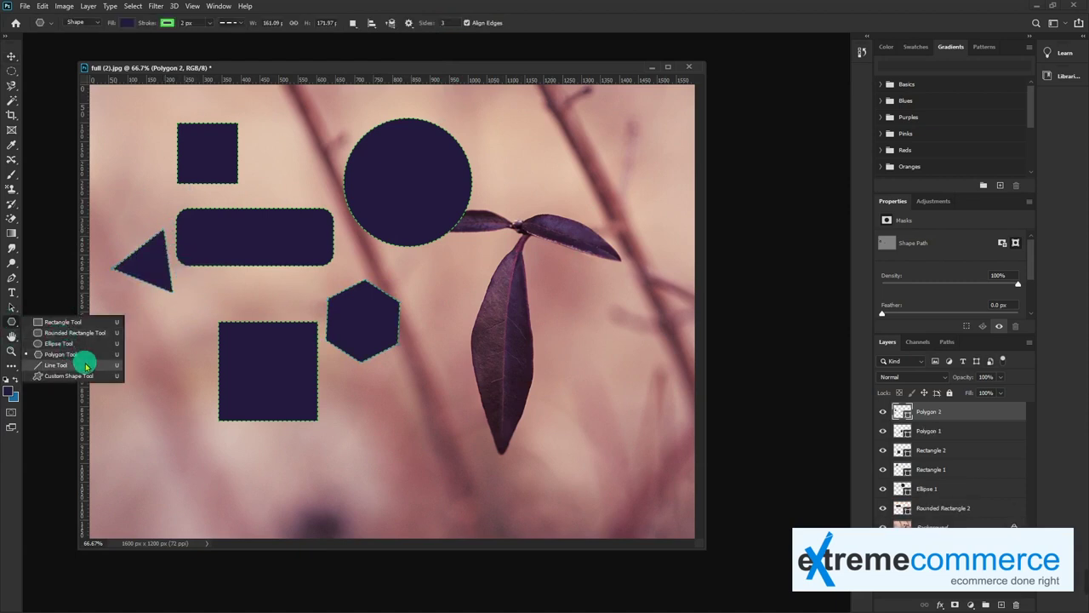
{"action": "left_click", "coordinate": [85, 364]}
{"action": "left_click_drag", "start_coordinate": [601, 318], "coordinate": [492, 271]}
{"action": "left_click_drag", "start_coordinate": [484, 308], "coordinate": [470, 411]}
{"action": "left_click_drag", "start_coordinate": [409, 395], "coordinate": [465, 478]}
{"action": "left_click_drag", "start_coordinate": [435, 283], "coordinate": [339, 247]}
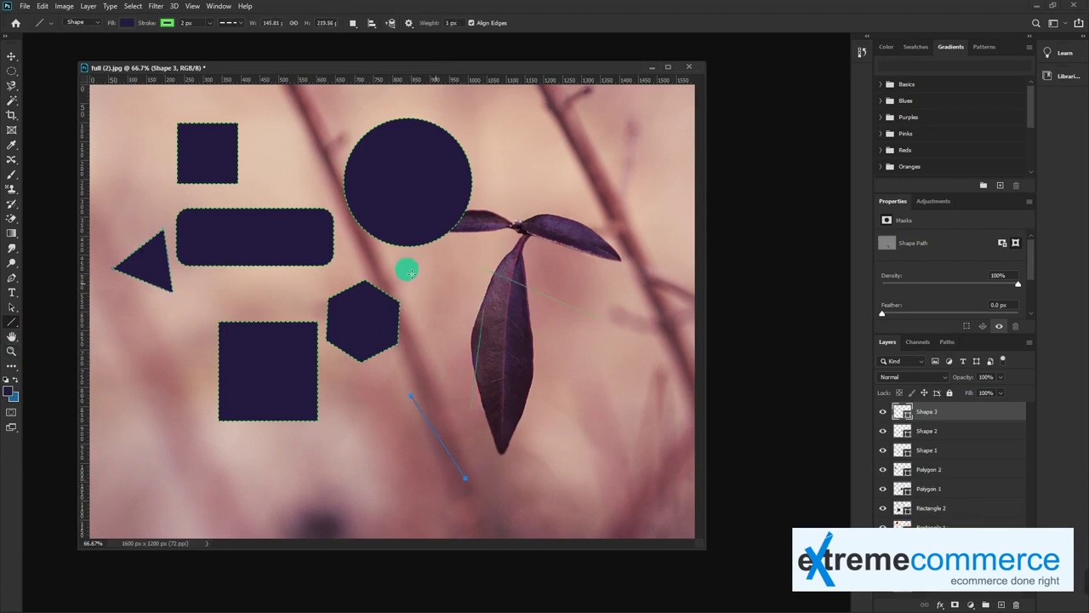
{"action": "left_click_drag", "start_coordinate": [307, 154], "coordinate": [340, 83]}
{"action": "left_click_drag", "start_coordinate": [536, 119], "coordinate": [571, 178]}
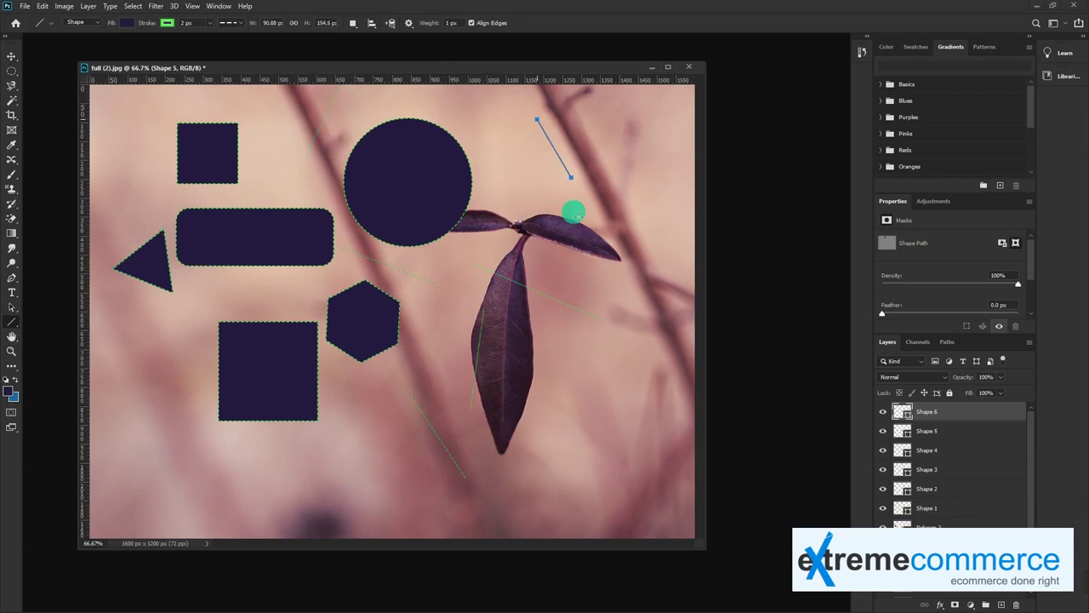
- Check the line stroke colour, select Ellipse 1 and collapse the Gradients and Properties panels
{"action": "key", "text": "v"}
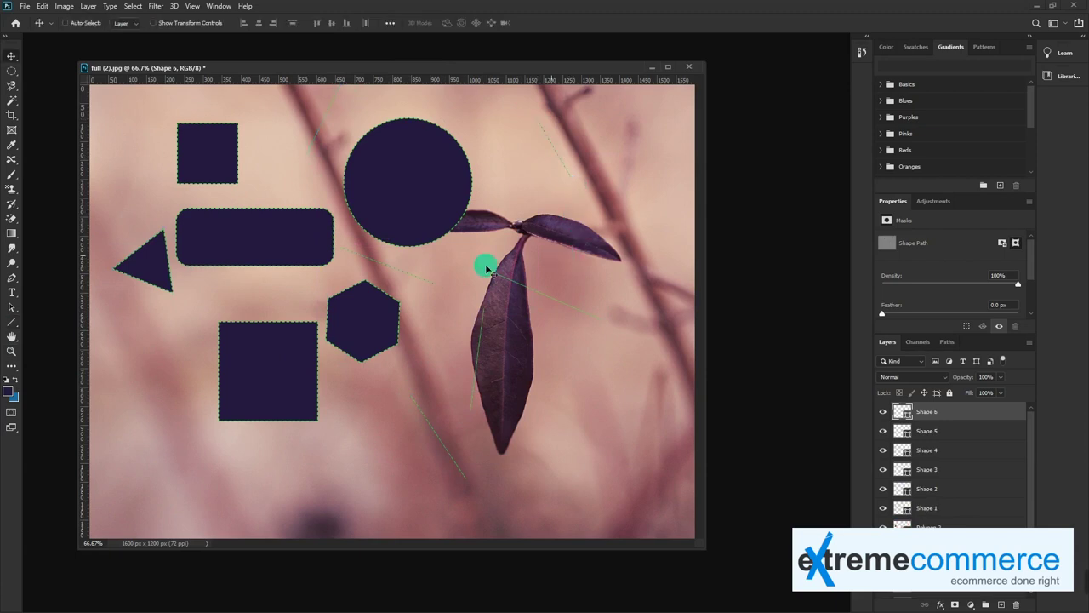
{"action": "left_click", "coordinate": [16, 321]}
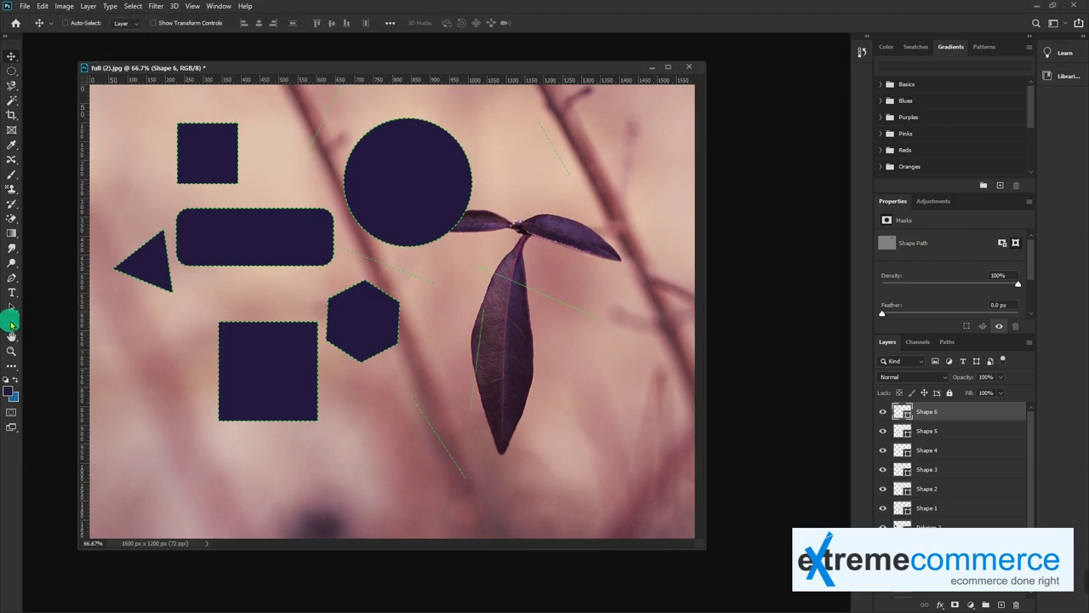
{"action": "left_click", "coordinate": [170, 23]}
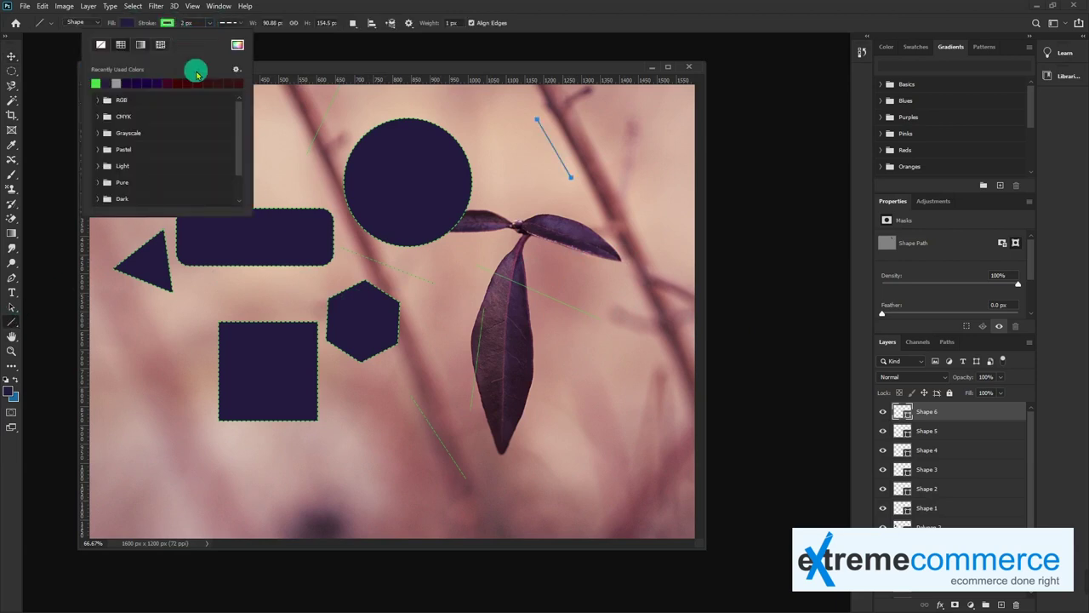
{"action": "left_click", "coordinate": [194, 89]}
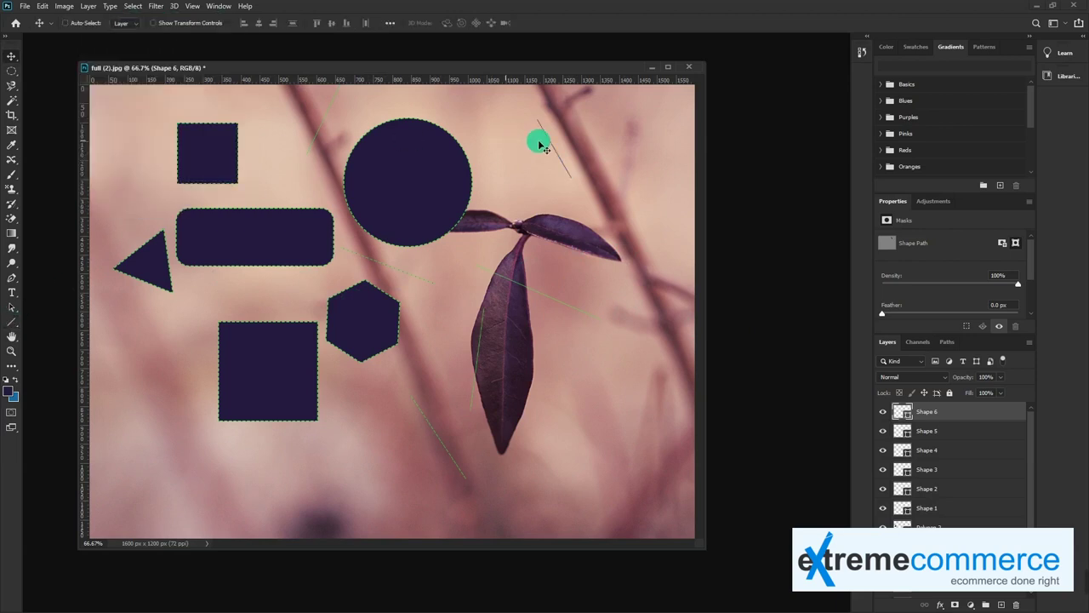
{"action": "key", "text": "v"}
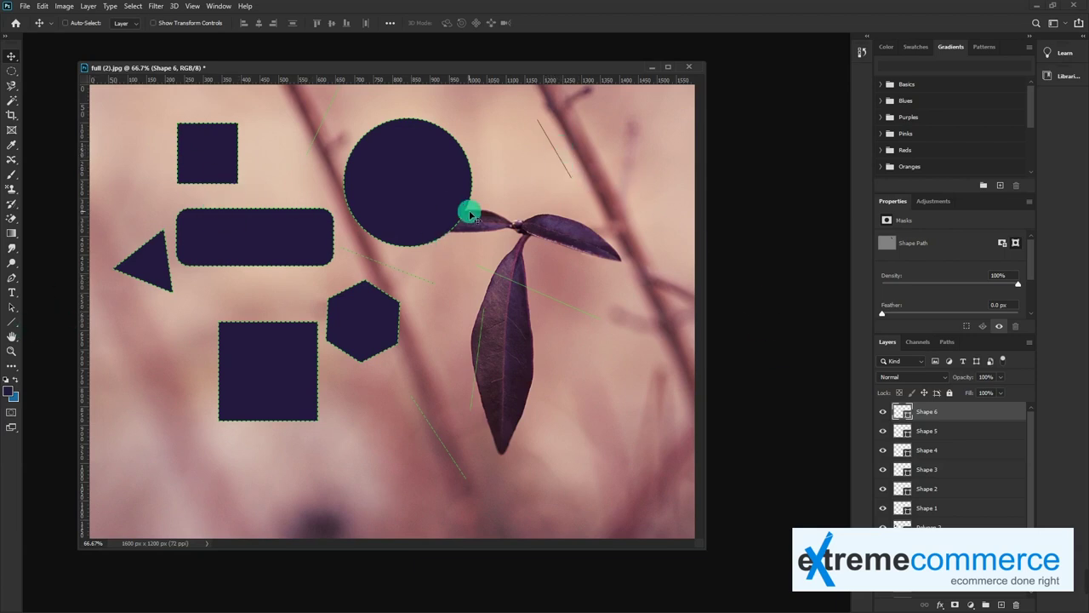
{"action": "left_click", "coordinate": [421, 189]}
{"action": "scroll", "coordinate": [923, 397], "scroll_direction": "up", "scroll_amount": 1}
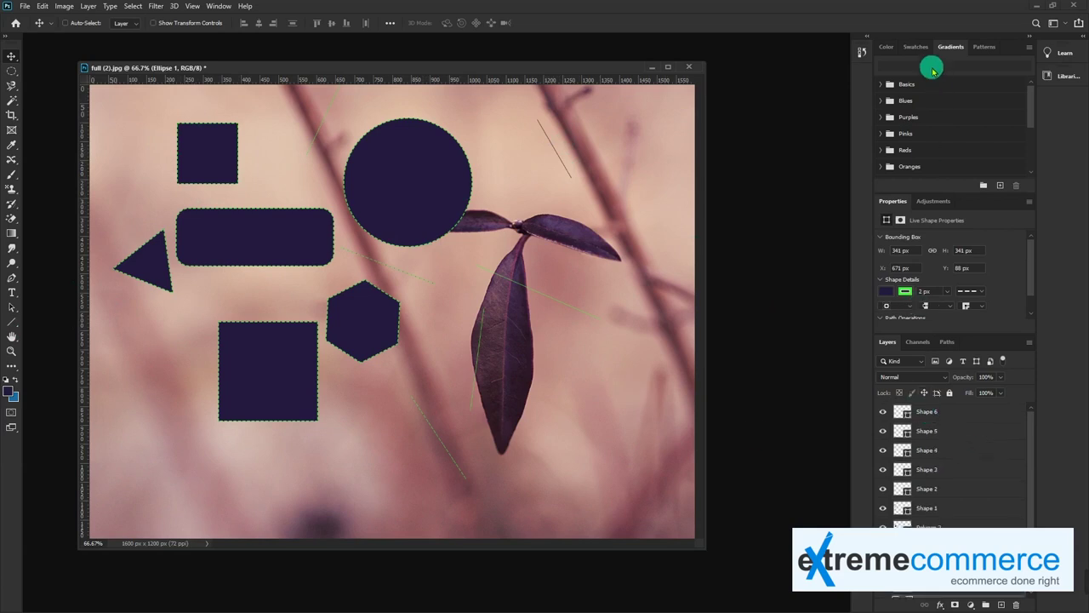
{"action": "double_click", "coordinate": [944, 46]}
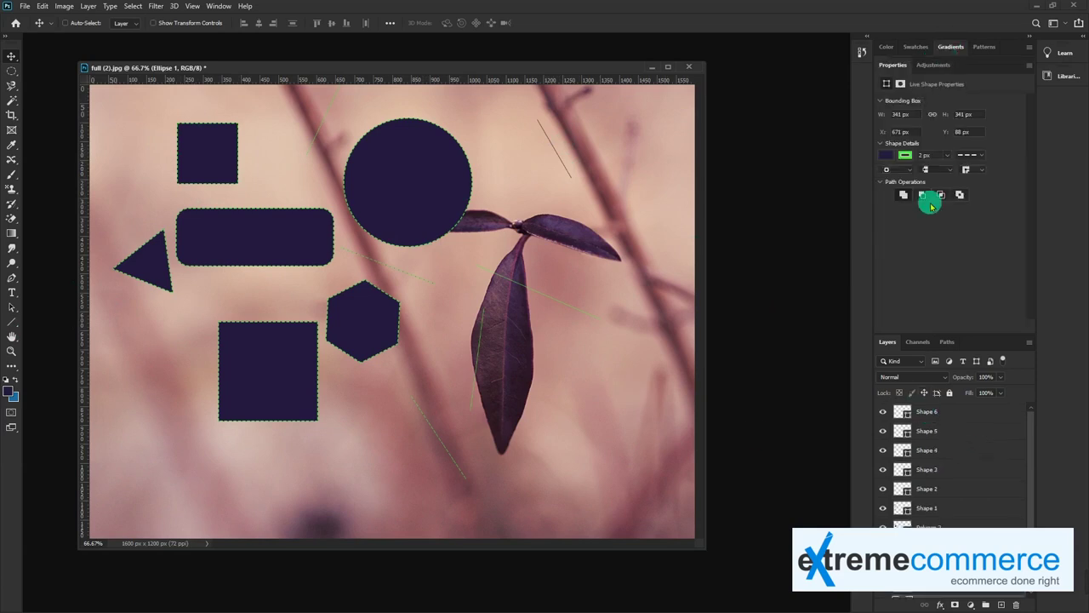
{"action": "double_click", "coordinate": [904, 67]}
- Delete all shape layers from Shape 6 down to Ellipse 1
{"action": "left_click", "coordinate": [934, 155], "text": "shift"}
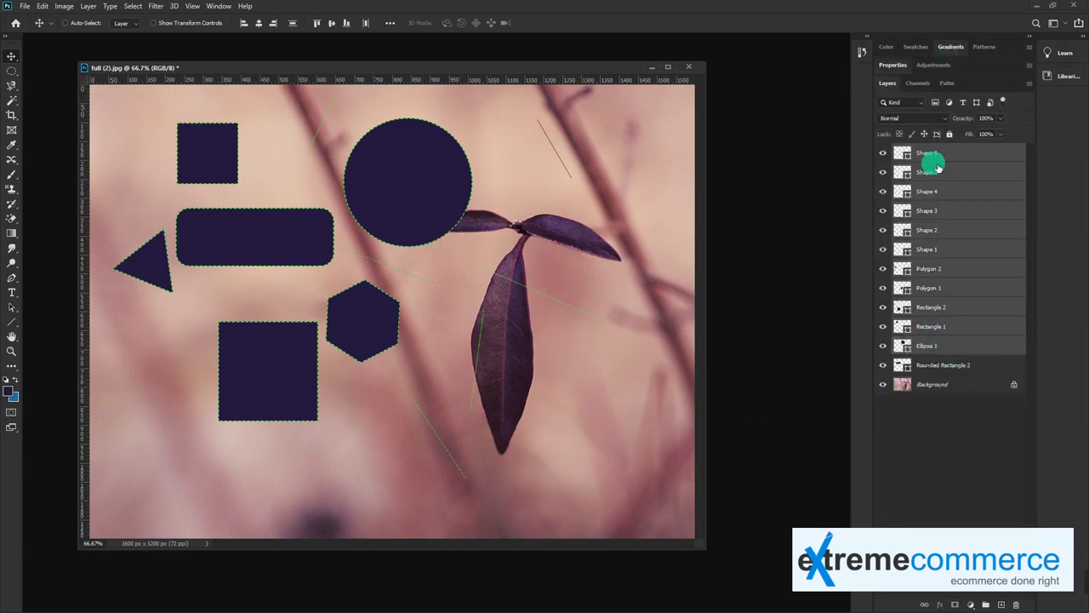
{"action": "key", "text": "Delete"}
{"action": "key", "text": "Delete"}
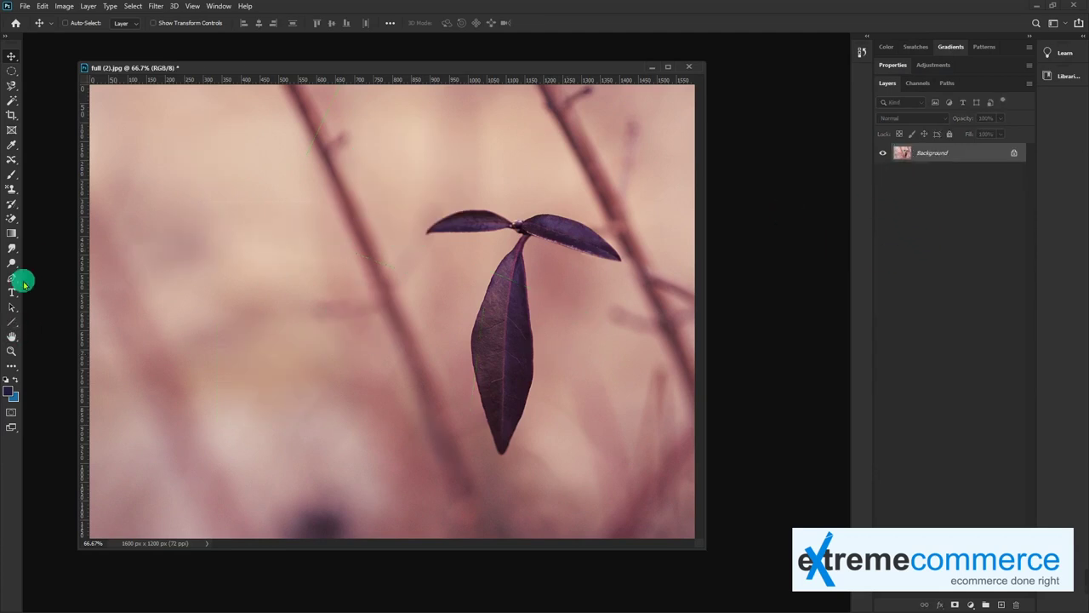
{"action": "right_click", "coordinate": [11, 329]}
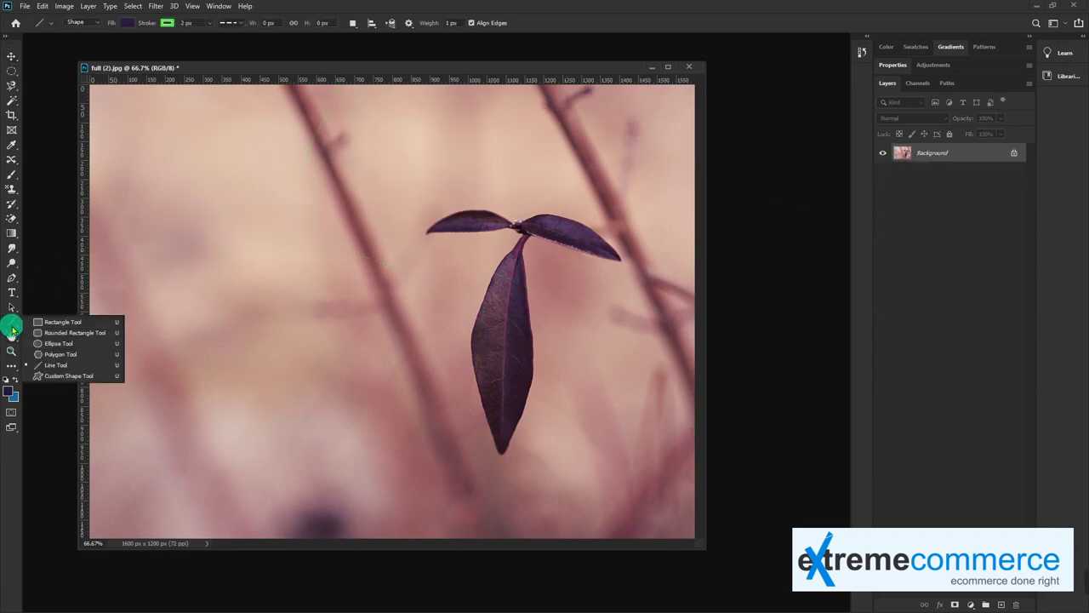
{"action": "left_click", "coordinate": [80, 368]}
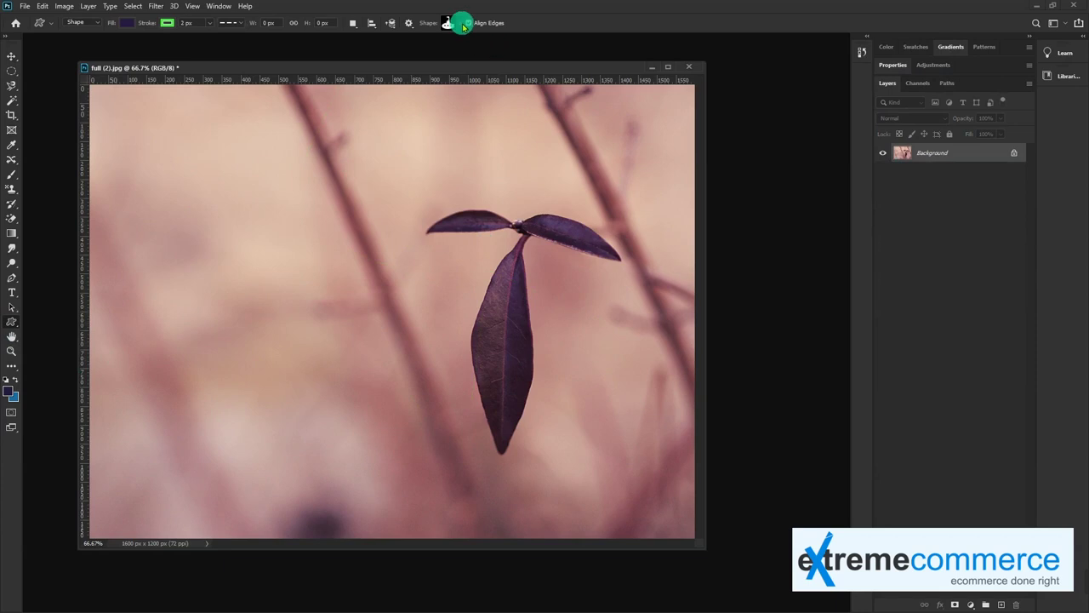
- Draw the submarine custom shape from the Boats set, left of the leaf
{"action": "left_click", "coordinate": [460, 23]}
{"action": "scroll", "coordinate": [493, 146], "scroll_direction": "up", "scroll_amount": 1}
{"action": "scroll", "coordinate": [494, 145], "scroll_direction": "up", "scroll_amount": 2}
{"action": "scroll", "coordinate": [494, 145], "scroll_direction": "up", "scroll_amount": 2}
{"action": "scroll", "coordinate": [494, 147], "scroll_direction": "up", "scroll_amount": 2}
{"action": "scroll", "coordinate": [493, 150], "scroll_direction": "up", "scroll_amount": 2}
{"action": "scroll", "coordinate": [494, 149], "scroll_direction": "up", "scroll_amount": 2}
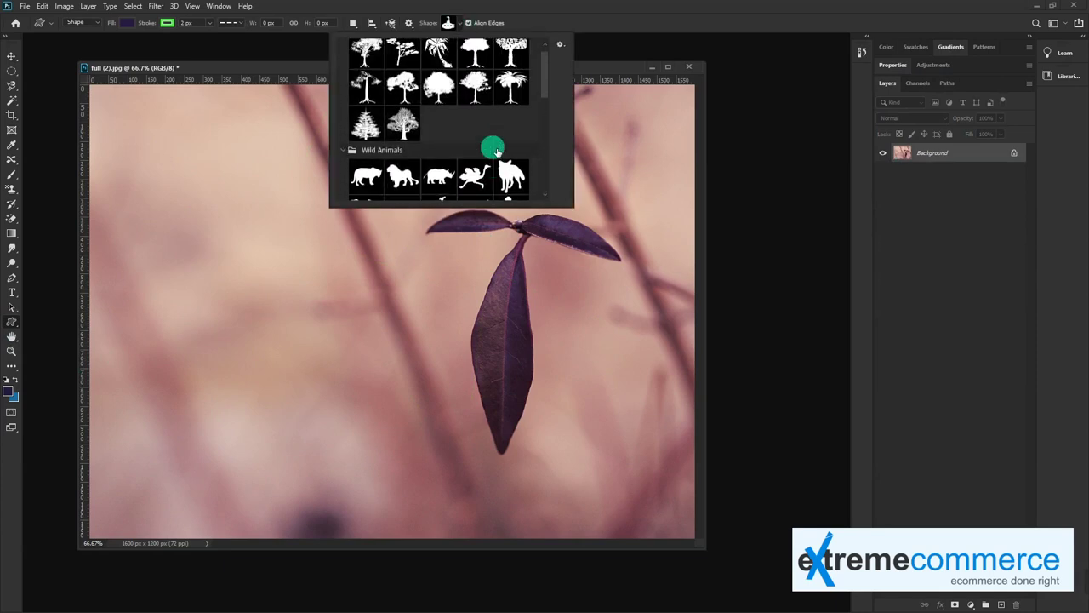
{"action": "scroll", "coordinate": [493, 147], "scroll_direction": "up", "scroll_amount": 2}
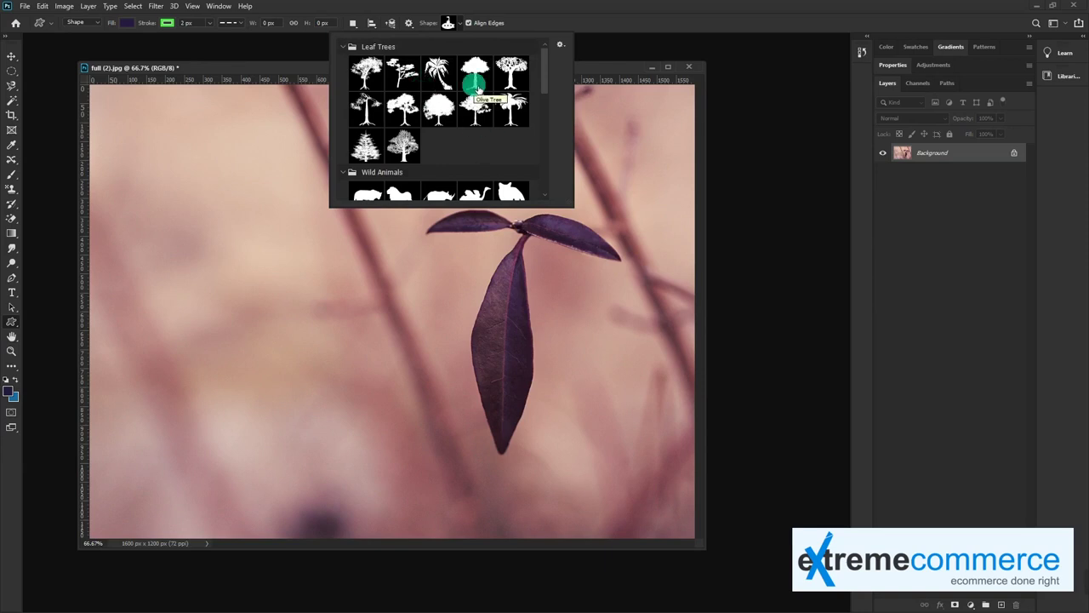
{"action": "left_click", "coordinate": [344, 49]}
{"action": "left_click", "coordinate": [345, 49]}
{"action": "scroll", "coordinate": [498, 151], "scroll_direction": "down", "scroll_amount": 1}
{"action": "scroll", "coordinate": [498, 151], "scroll_direction": "down", "scroll_amount": 2}
{"action": "scroll", "coordinate": [497, 152], "scroll_direction": "down", "scroll_amount": 2}
{"action": "scroll", "coordinate": [489, 151], "scroll_direction": "down", "scroll_amount": 2}
{"action": "scroll", "coordinate": [486, 146], "scroll_direction": "down", "scroll_amount": 2}
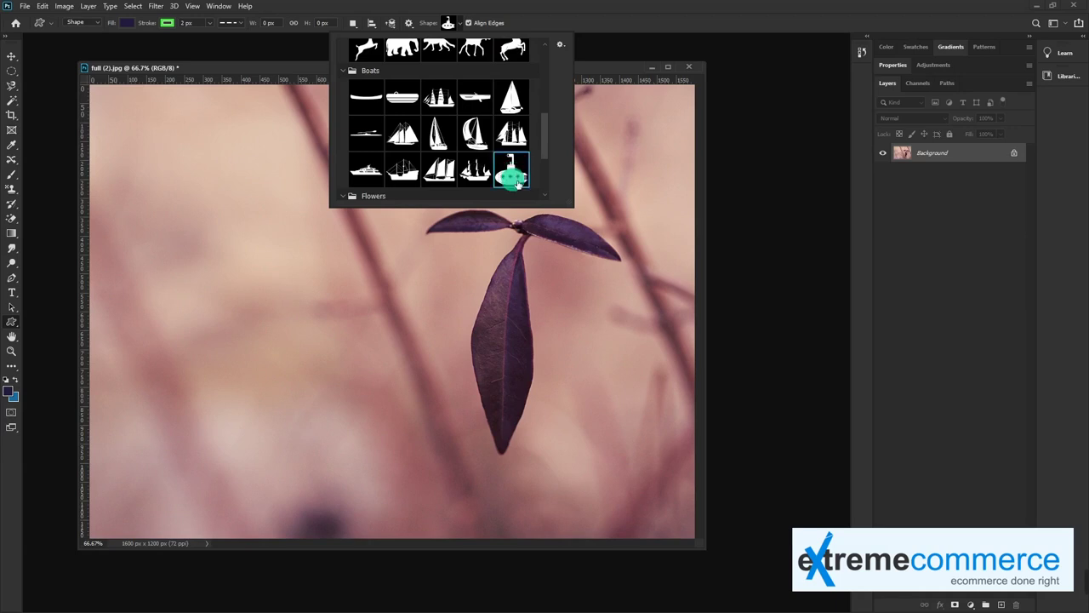
{"action": "mouse_move", "coordinate": [186, 155]}
{"action": "left_mouse_down"}
{"action": "mouse_move", "coordinate": [241, 214]}
{"action": "mouse_move", "coordinate": [351, 290]}
{"action": "left_mouse_up"}
- Move the submarine down and right, then give it no stroke and a dark red fill
{"action": "key", "text": "v"}
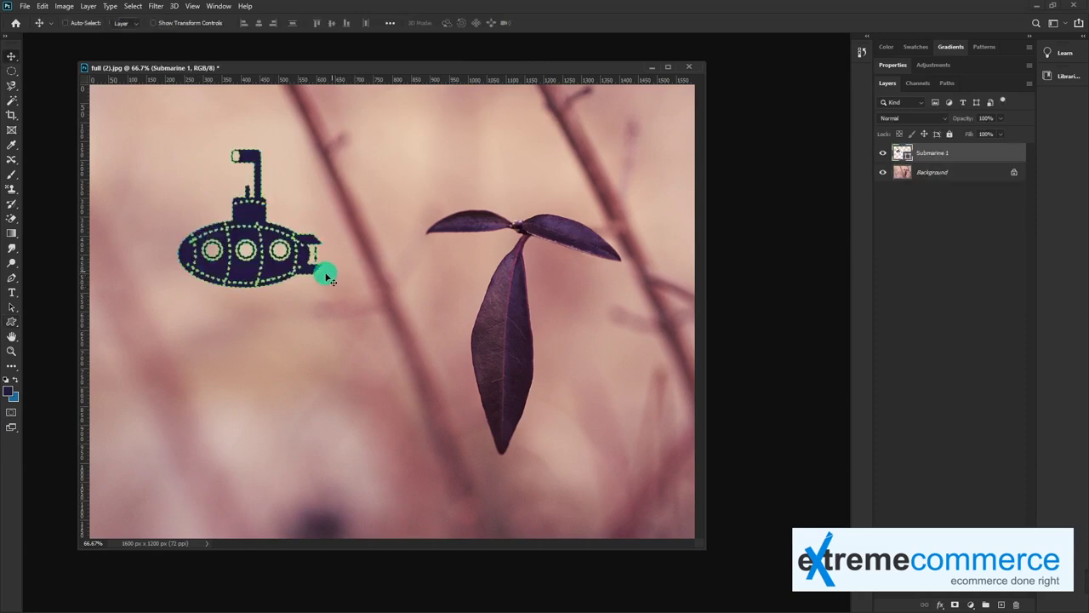
{"action": "left_click_drag", "start_coordinate": [223, 257], "coordinate": [269, 288]}
{"action": "key", "text": "ctrl"}
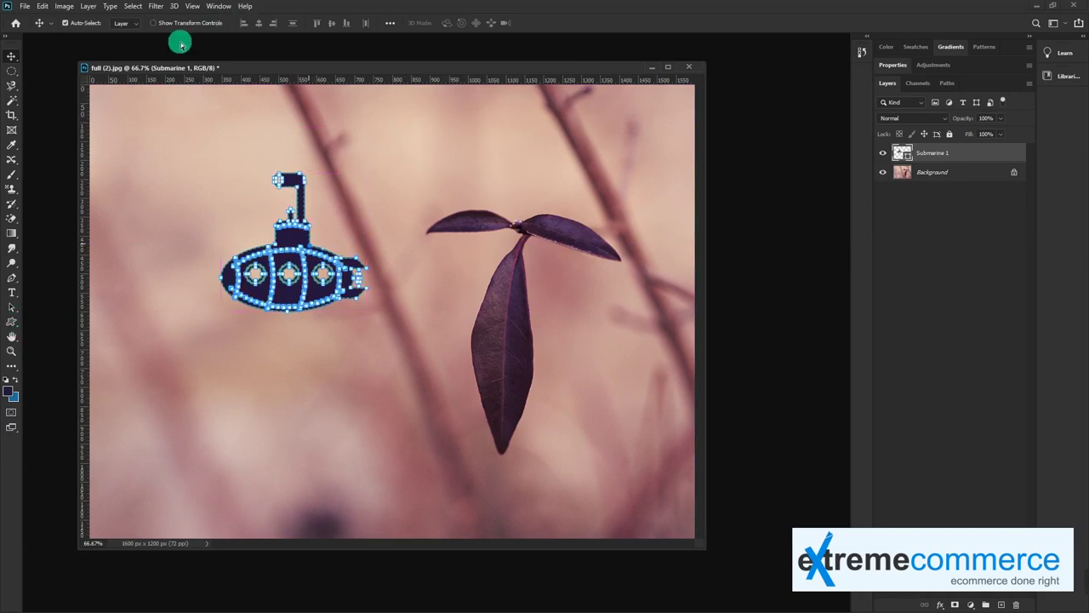
{"action": "left_click", "coordinate": [11, 320]}
{"action": "left_click", "coordinate": [176, 26]}
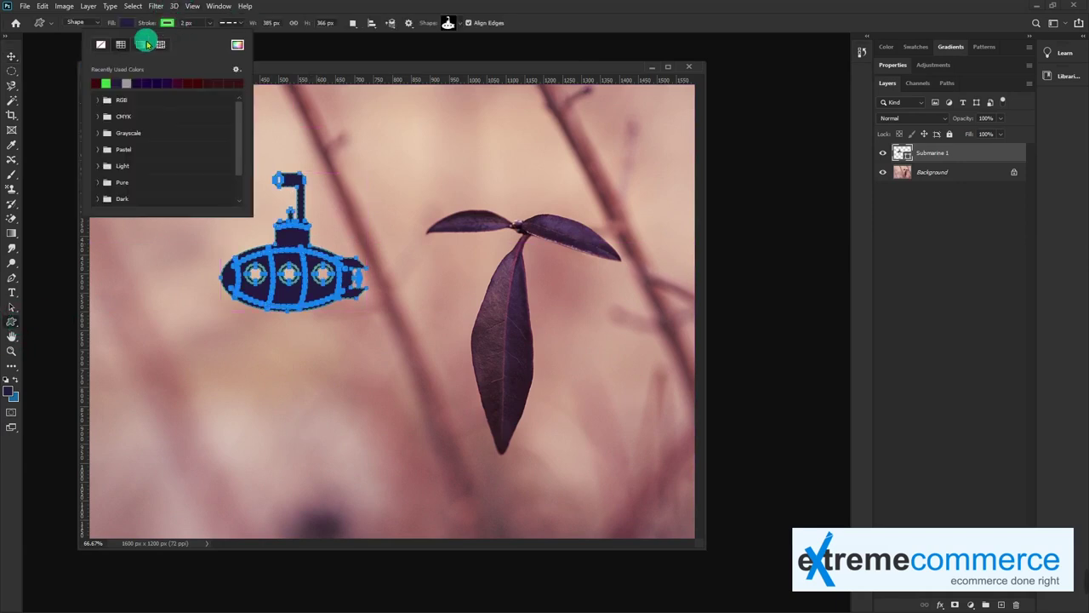
{"action": "left_click", "coordinate": [99, 43]}
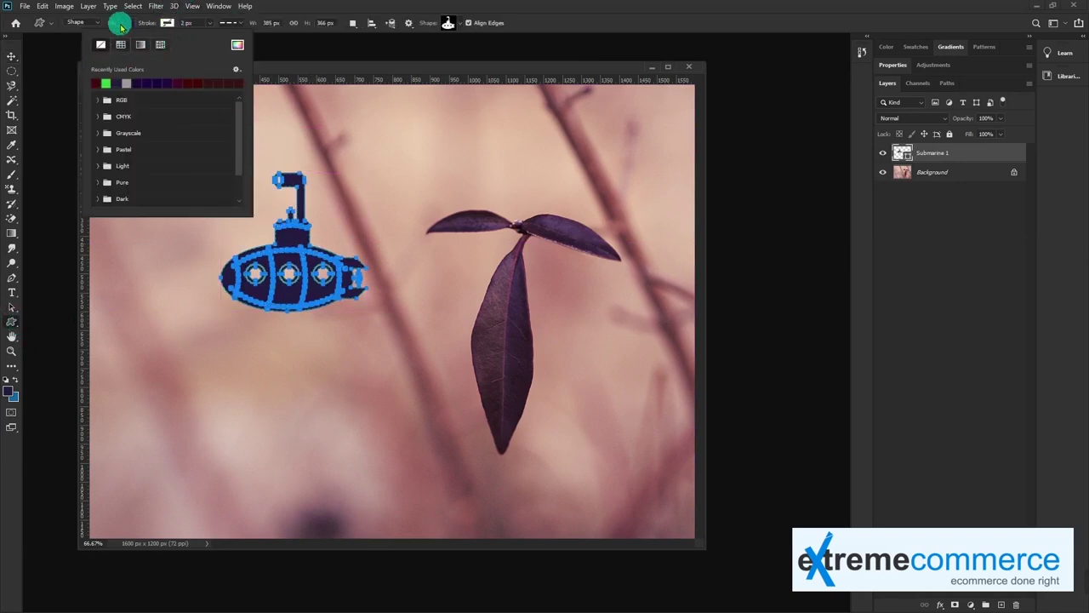
{"action": "left_click", "coordinate": [120, 23]}
{"action": "left_click", "coordinate": [69, 82]}
- Move the submarine left and down and select its path outline
{"action": "key", "text": "v"}
{"action": "left_click_drag", "start_coordinate": [332, 299], "coordinate": [283, 322]}
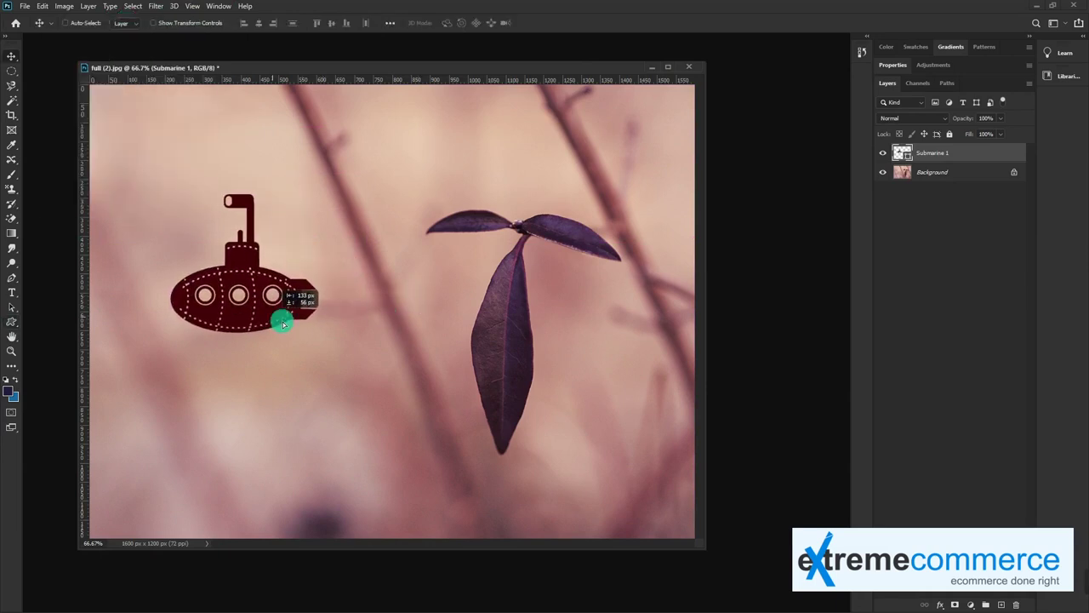
{"action": "key", "text": "a"}
{"action": "left_click", "coordinate": [295, 296]}
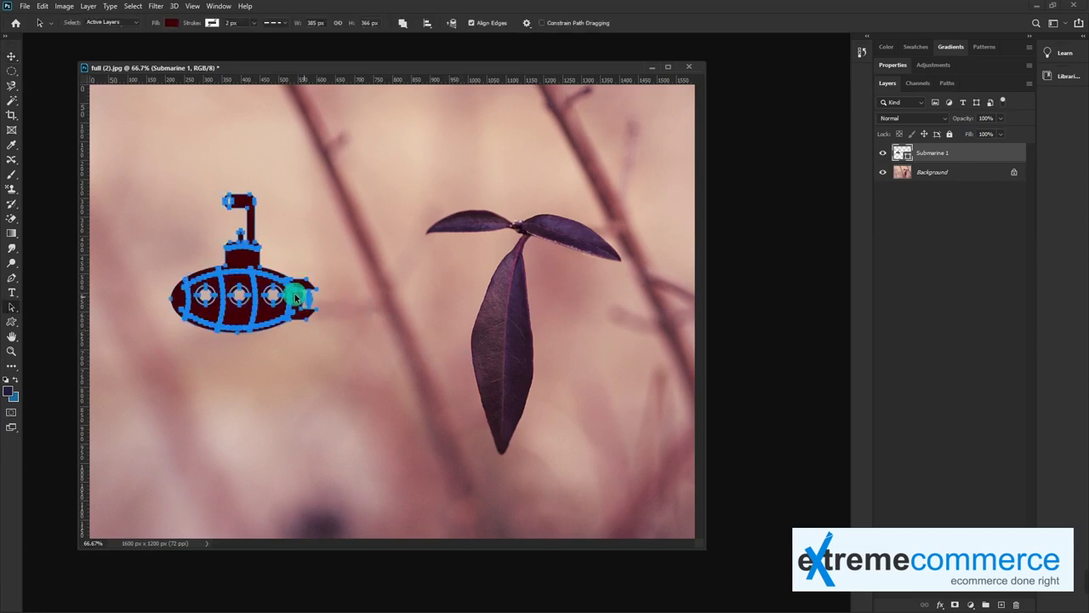
- Warp the submarine path by bending its corner, tail and lower side, then undo the warp
{"action": "key", "text": "ctrl+t"}
{"action": "right_click", "coordinate": [274, 253]}
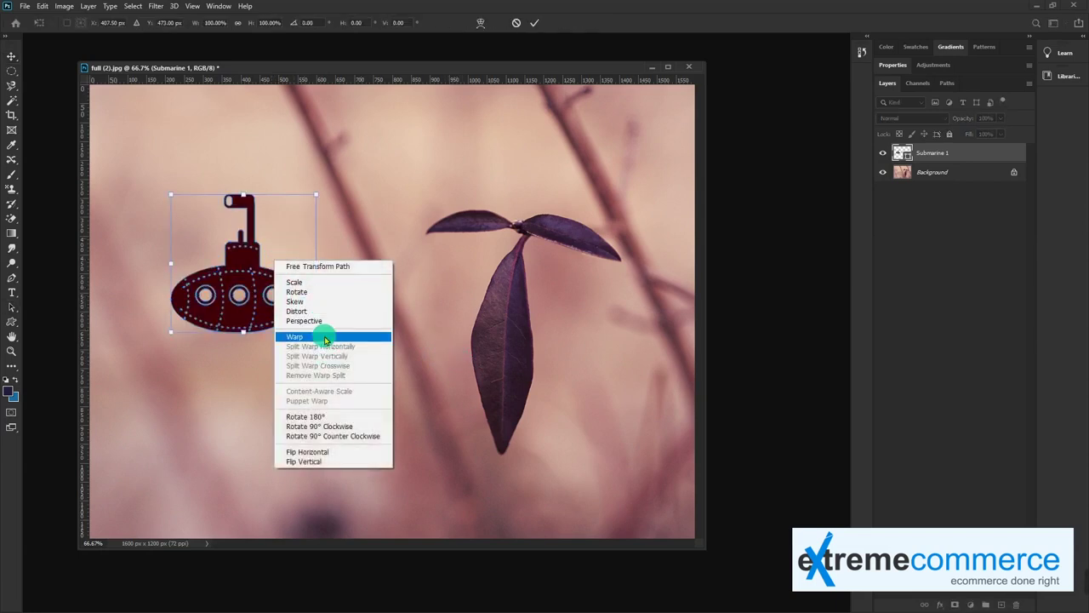
{"action": "left_click", "coordinate": [315, 337]}
{"action": "left_click_drag", "start_coordinate": [312, 197], "coordinate": [365, 170]}
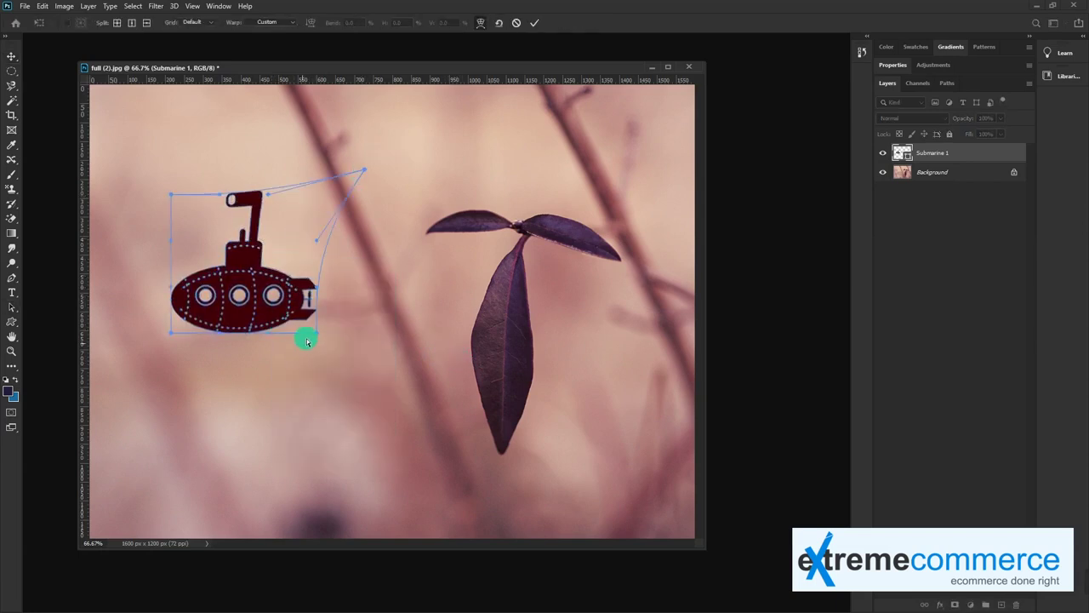
{"action": "left_click_drag", "start_coordinate": [316, 334], "coordinate": [416, 379]}
{"action": "left_click_drag", "start_coordinate": [170, 338], "coordinate": [122, 366]}
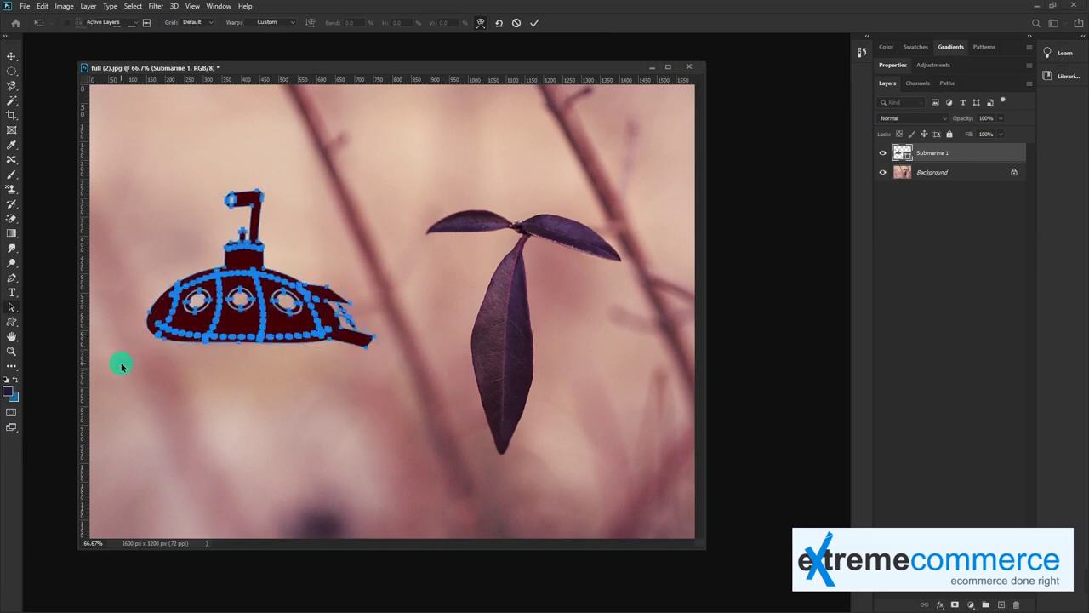
{"action": "key", "text": "Return"}
{"action": "left_click_drag", "start_coordinate": [332, 309], "coordinate": [336, 316]}
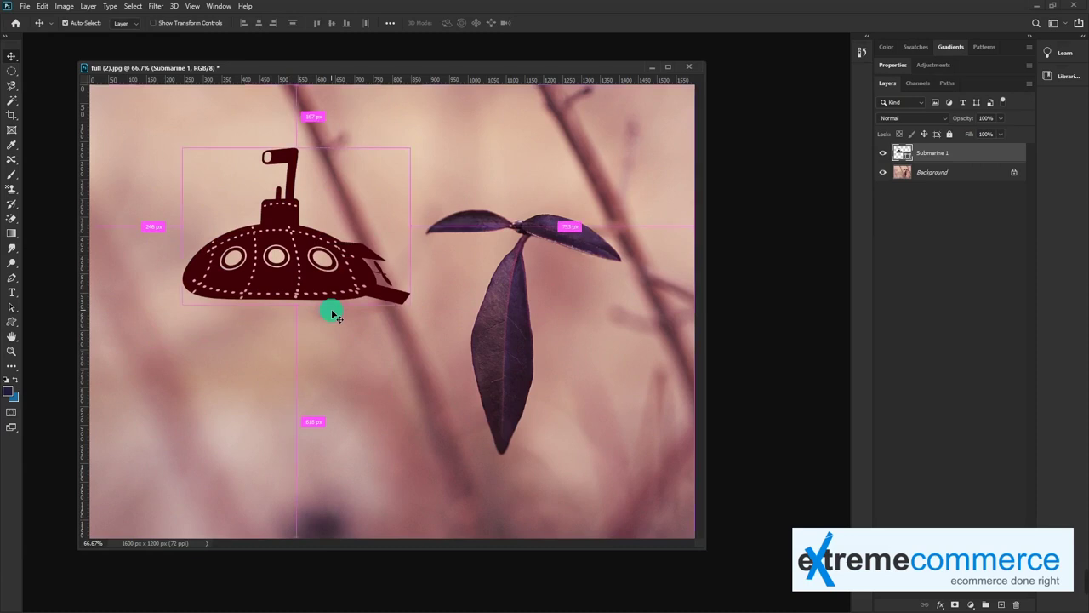
{"action": "key", "text": "ctrl+z"}
{"action": "key", "text": "ctrl+z"}
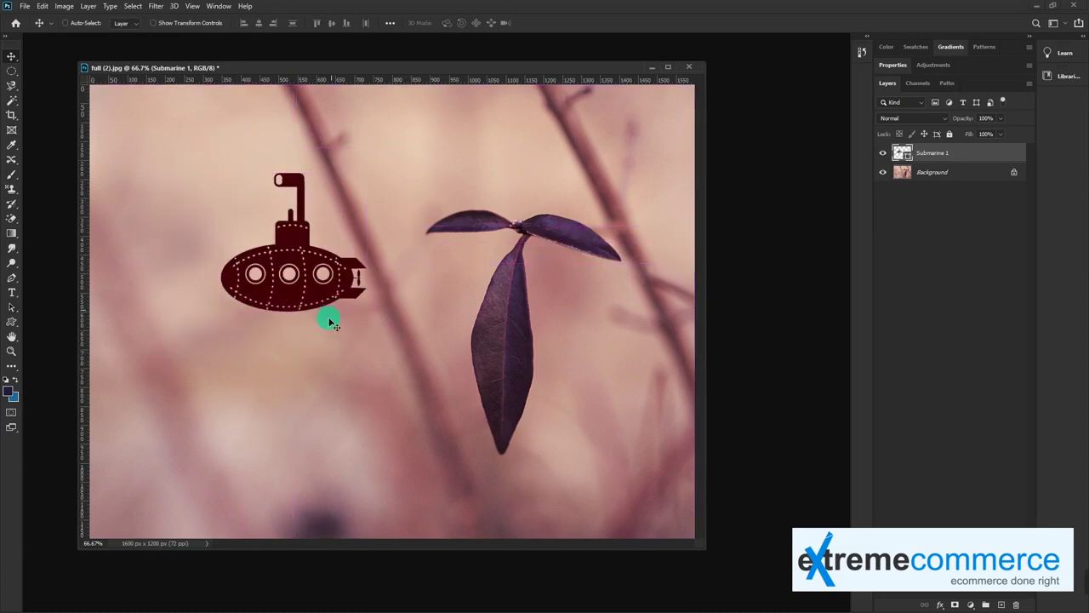
{"action": "left_click", "coordinate": [8, 321]}
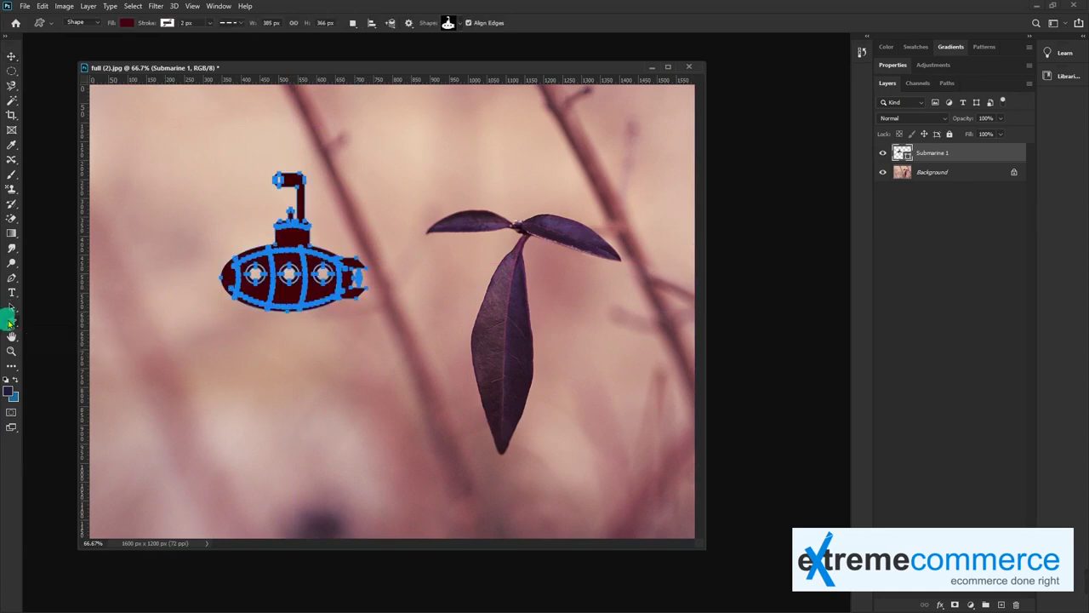
- Switch to the Rectangle tool and browse its presets, stroke style and path options
{"action": "right_click", "coordinate": [11, 322]}
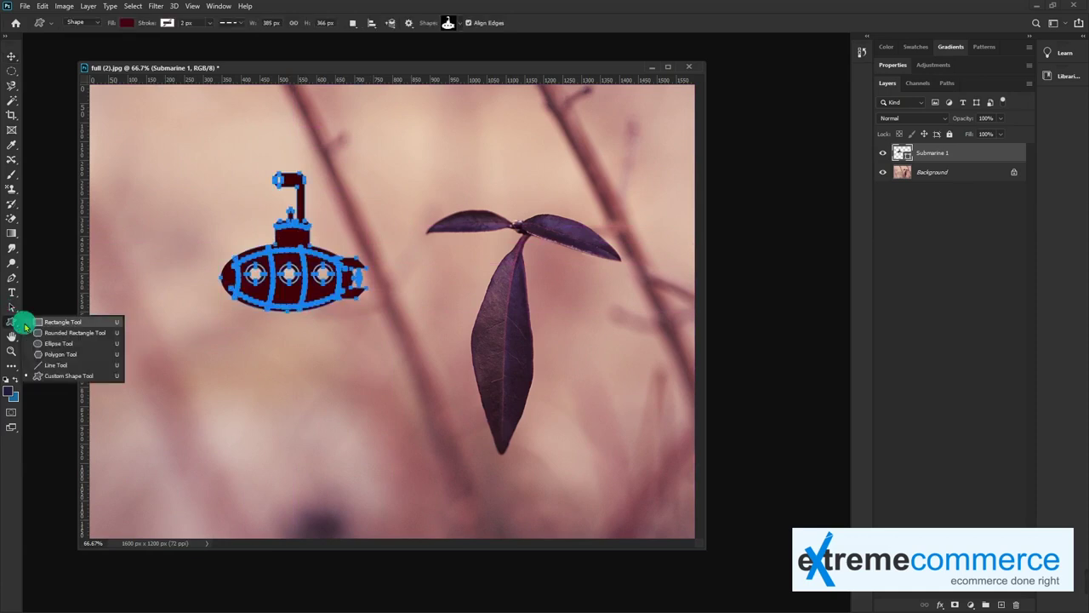
{"action": "left_click", "coordinate": [98, 320]}
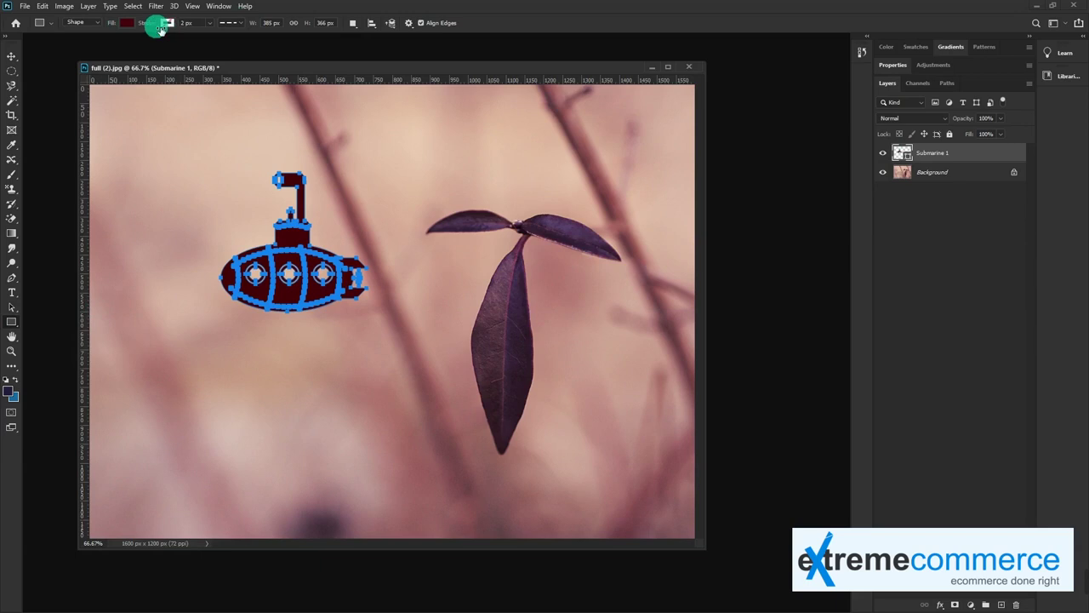
{"action": "left_click", "coordinate": [43, 22]}
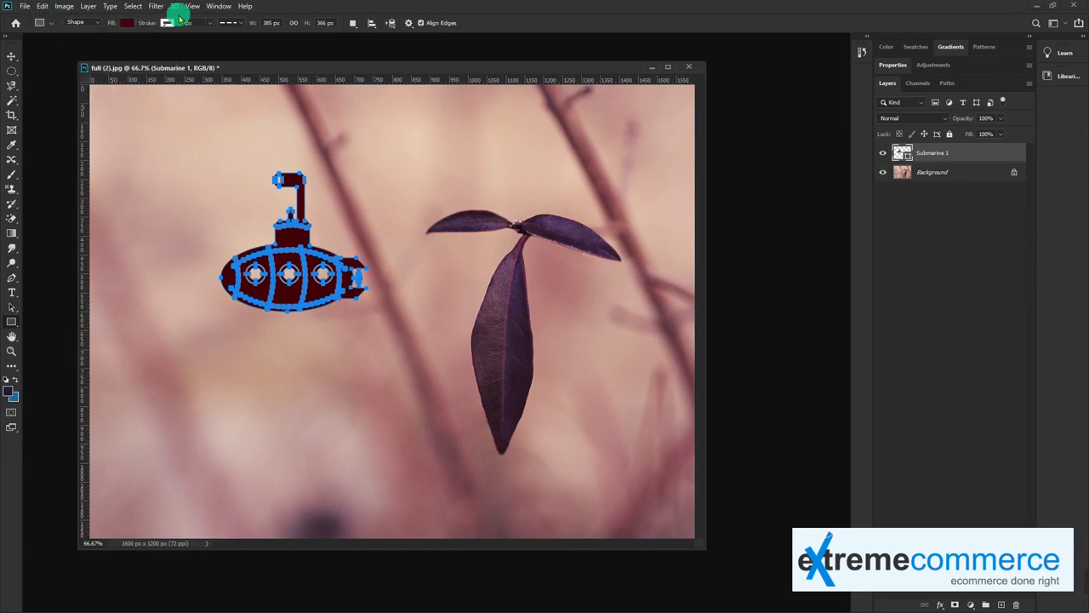
{"action": "left_click", "coordinate": [165, 25]}
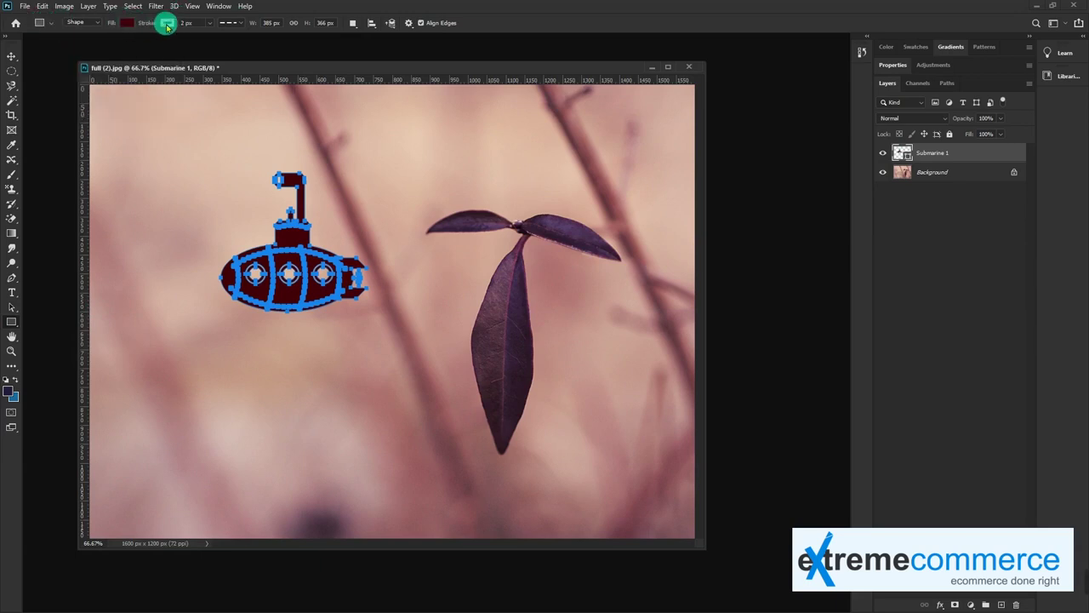
{"action": "left_click", "coordinate": [228, 23]}
{"action": "left_click", "coordinate": [226, 22]}
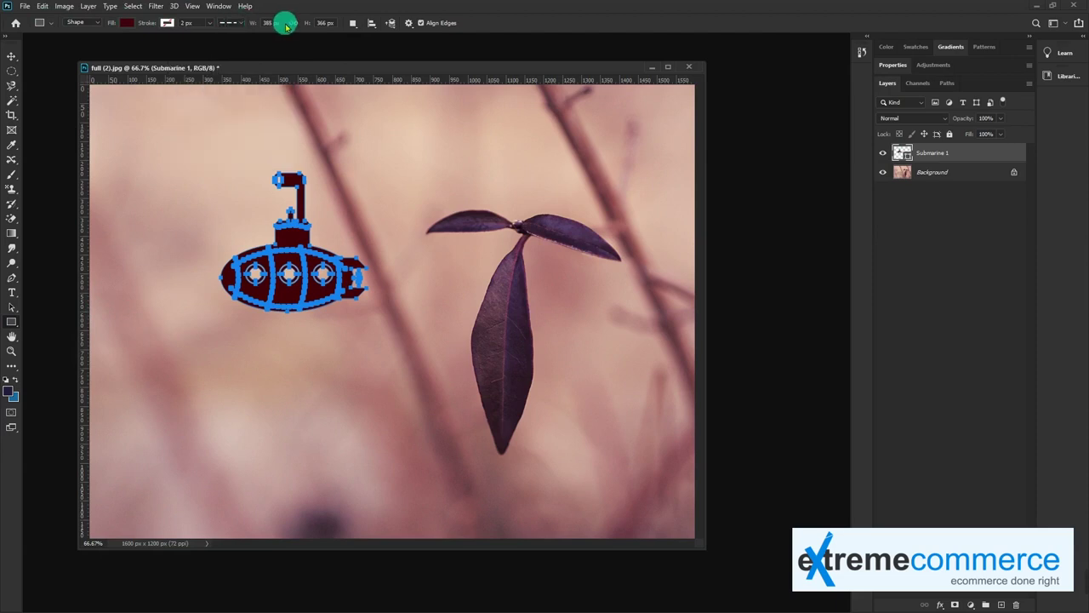
{"action": "left_click", "coordinate": [408, 24]}
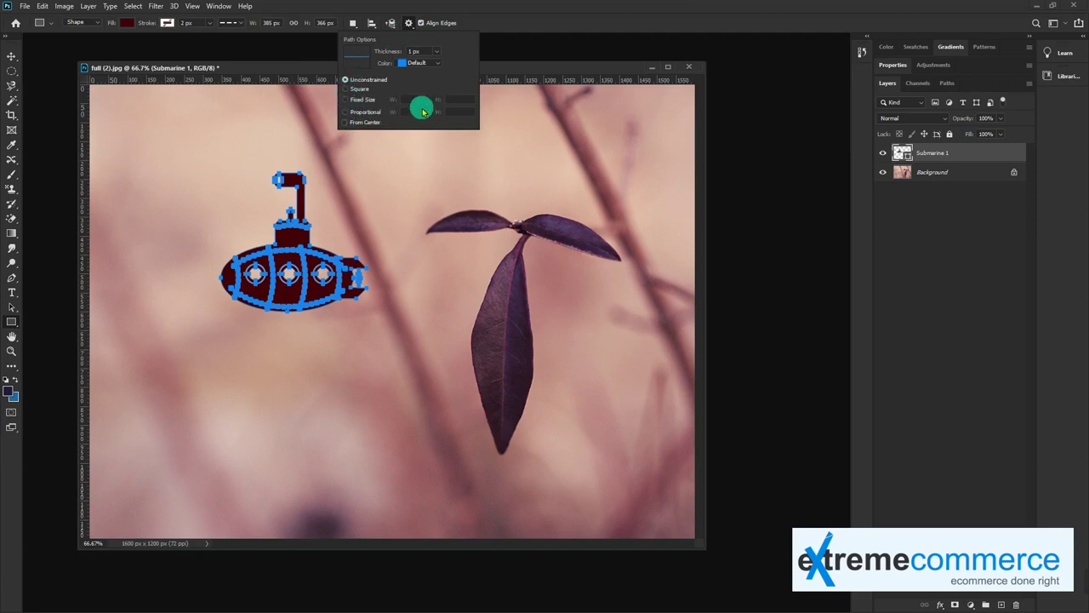
{"action": "left_click", "coordinate": [410, 23]}
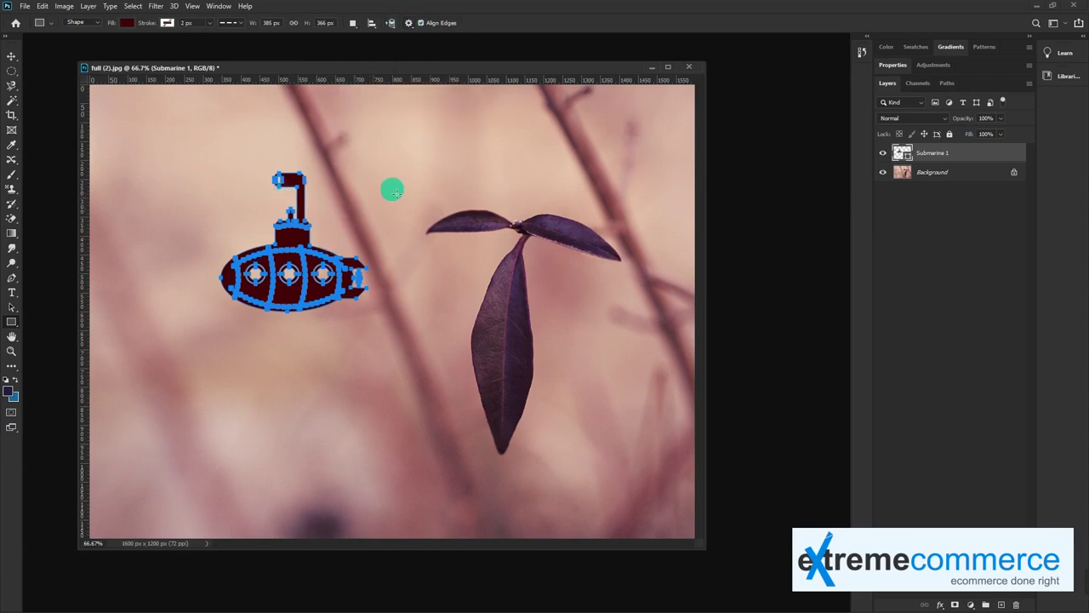
- Remove the Submarine 1 layer, leaving only the Background
{"action": "key", "text": "v"}
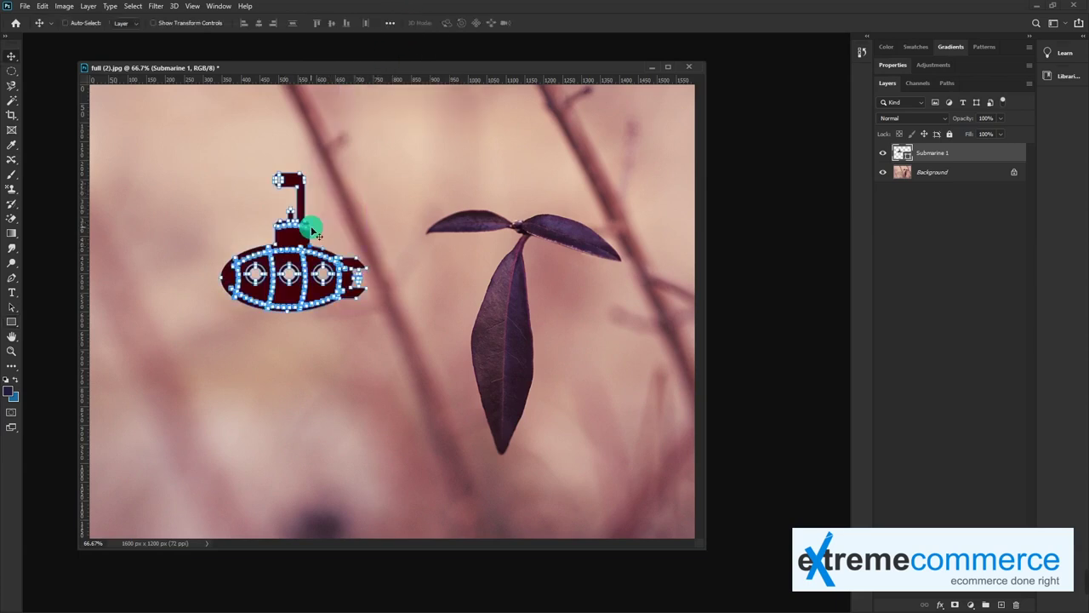
{"action": "key", "text": "ctrl+e"}
{"action": "left_click", "coordinate": [12, 322]}
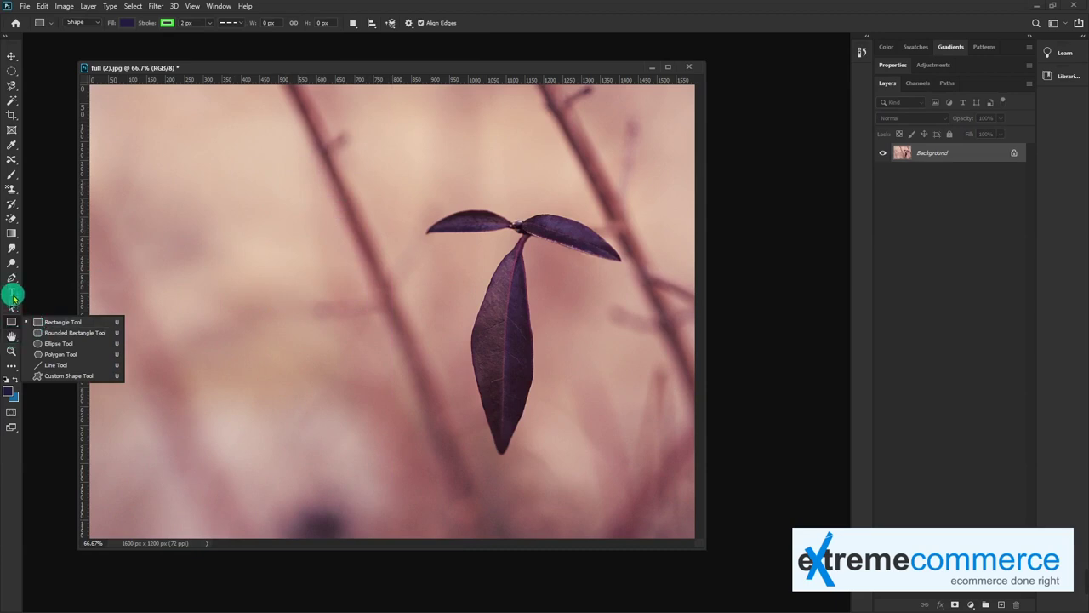
{"action": "left_click", "coordinate": [13, 294]}
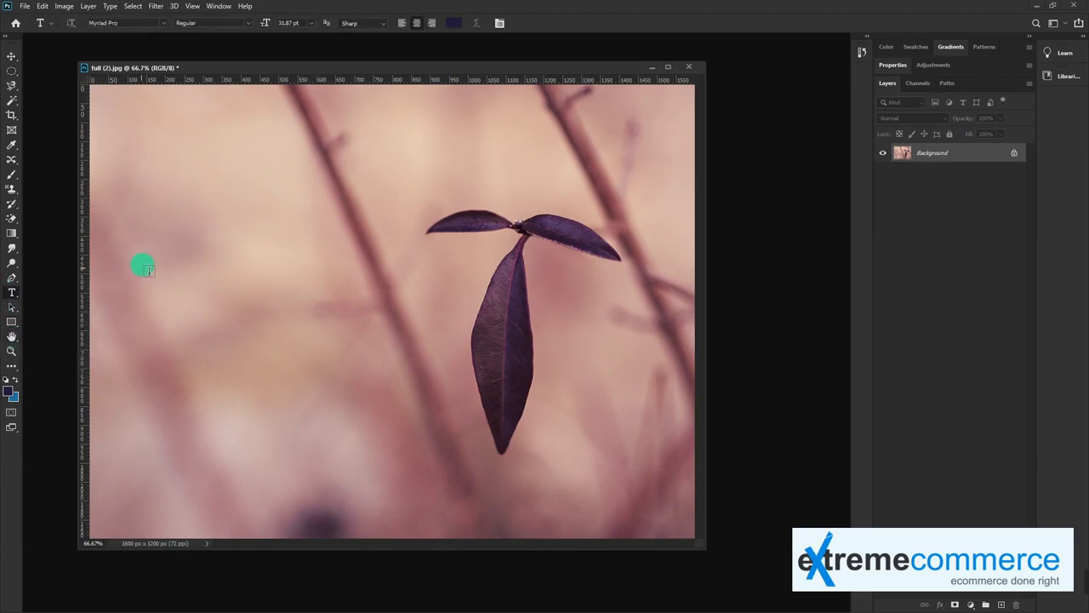
{"action": "left_click", "coordinate": [212, 183]}
{"action": "type", "text": "asdsadasd"}
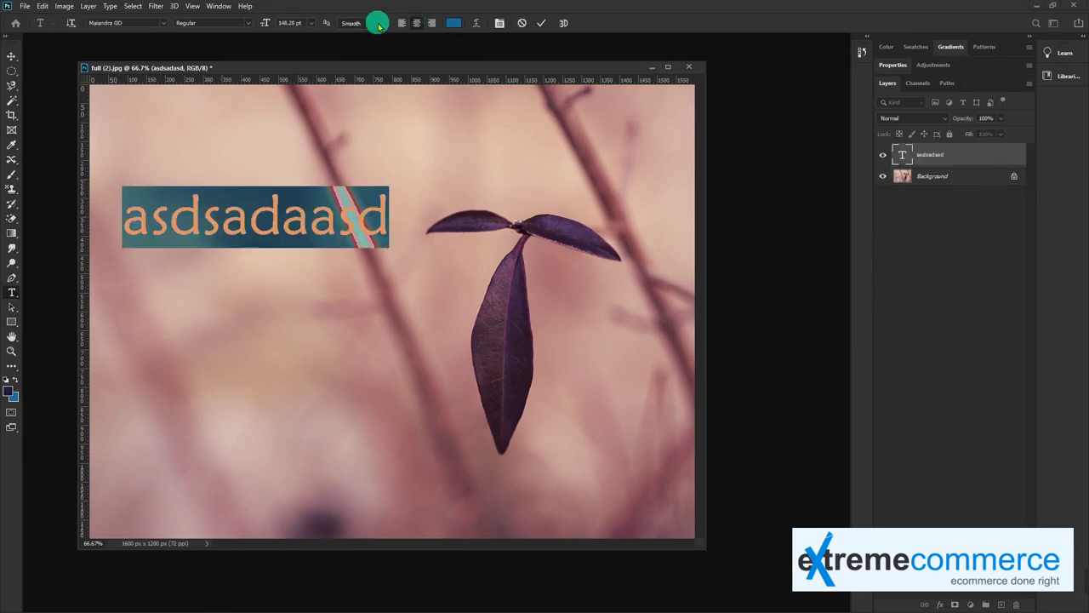
{"action": "left_click", "coordinate": [379, 26]}
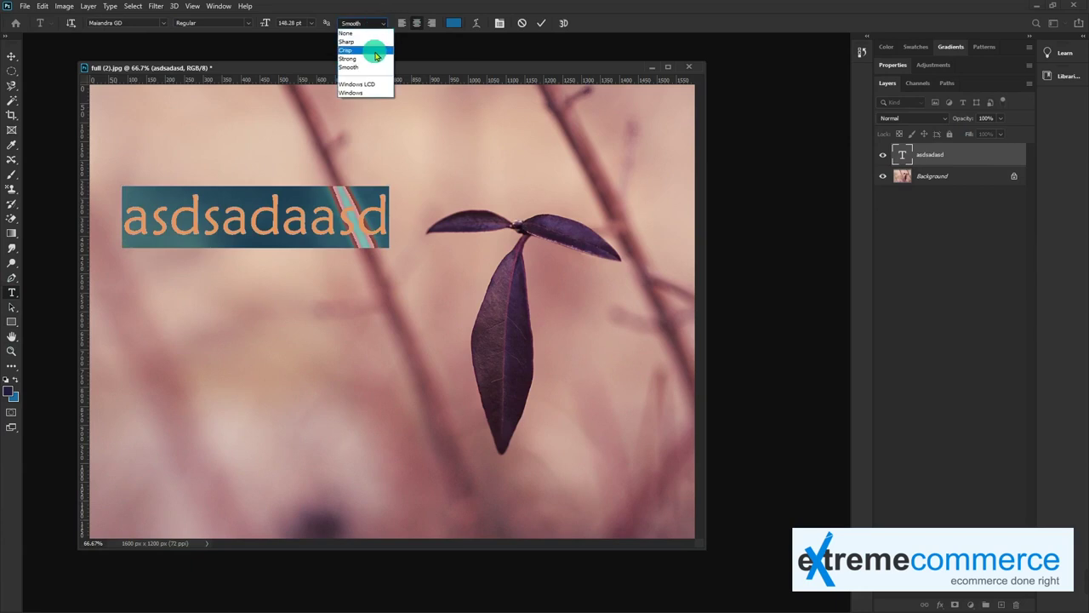
{"action": "left_click", "coordinate": [374, 58]}
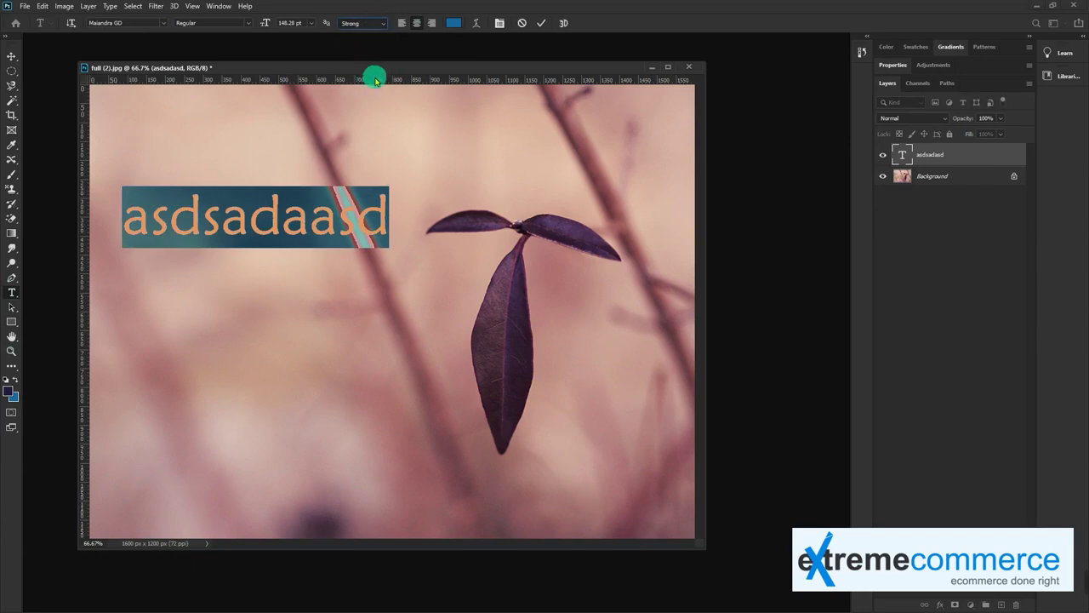
{"action": "left_click", "coordinate": [11, 56]}
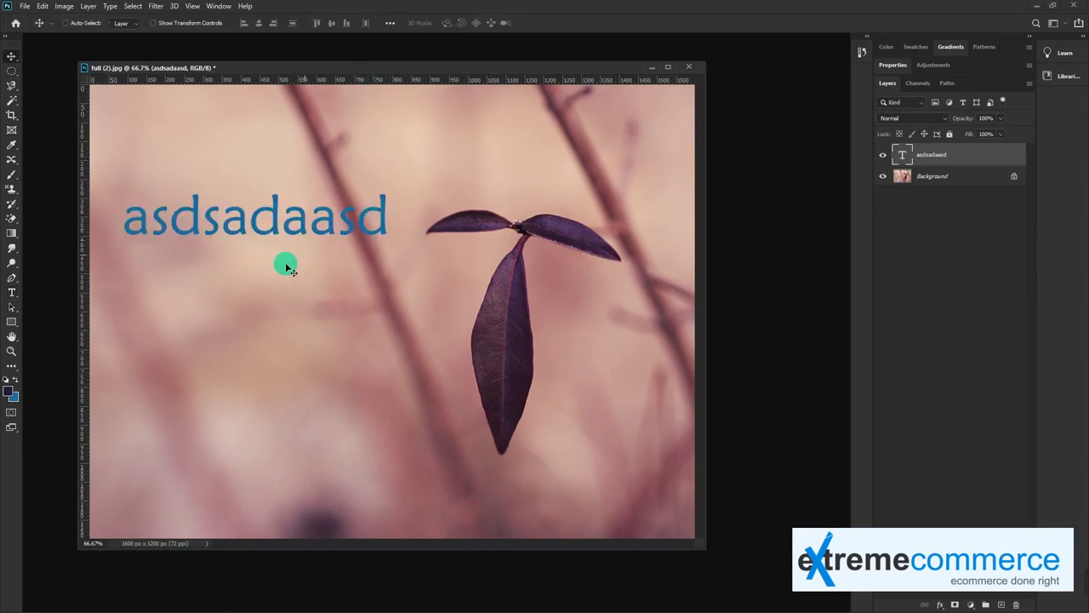
{"action": "left_click", "coordinate": [12, 292]}
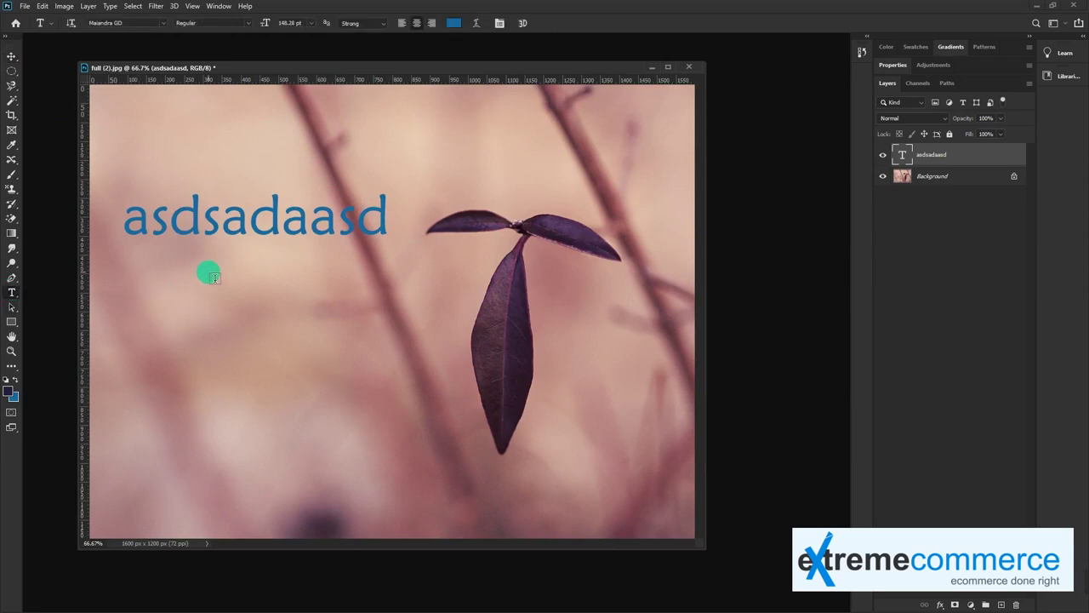
{"action": "key", "text": "v"}
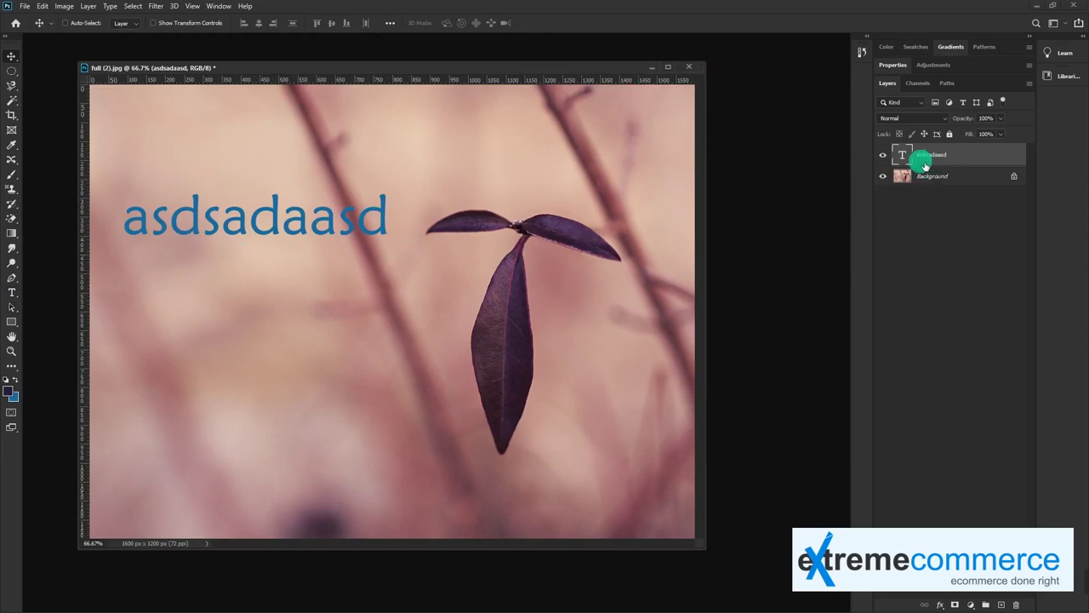
{"action": "key", "text": "Delete"}
{"action": "left_click", "coordinate": [13, 278]}
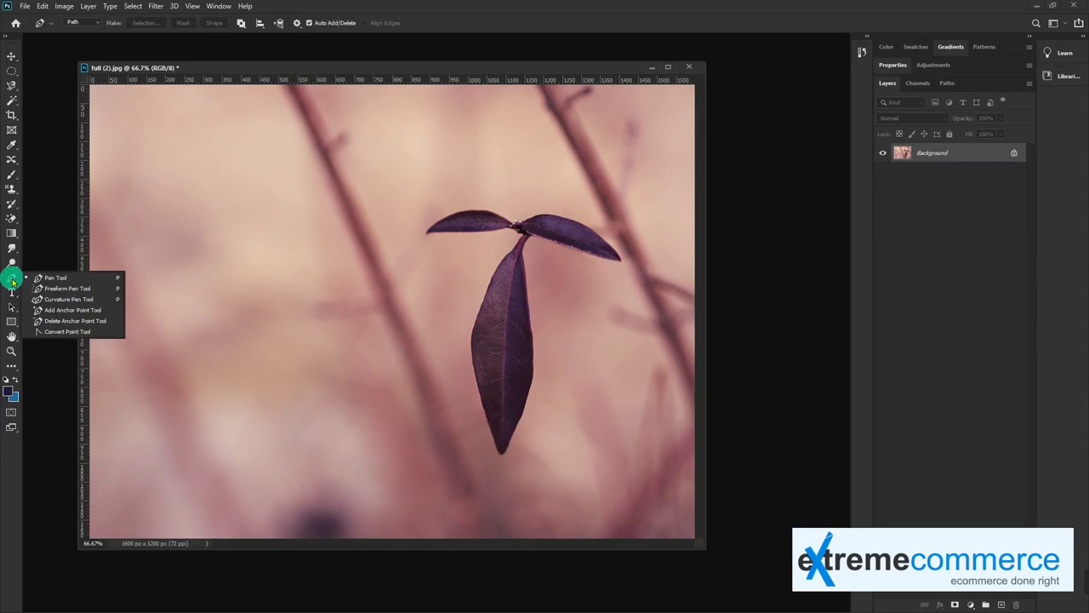
- Close the leaf photo without saving and open the Crash Bandicoot PNG from the Desktop
{"action": "left_click", "coordinate": [96, 285]}
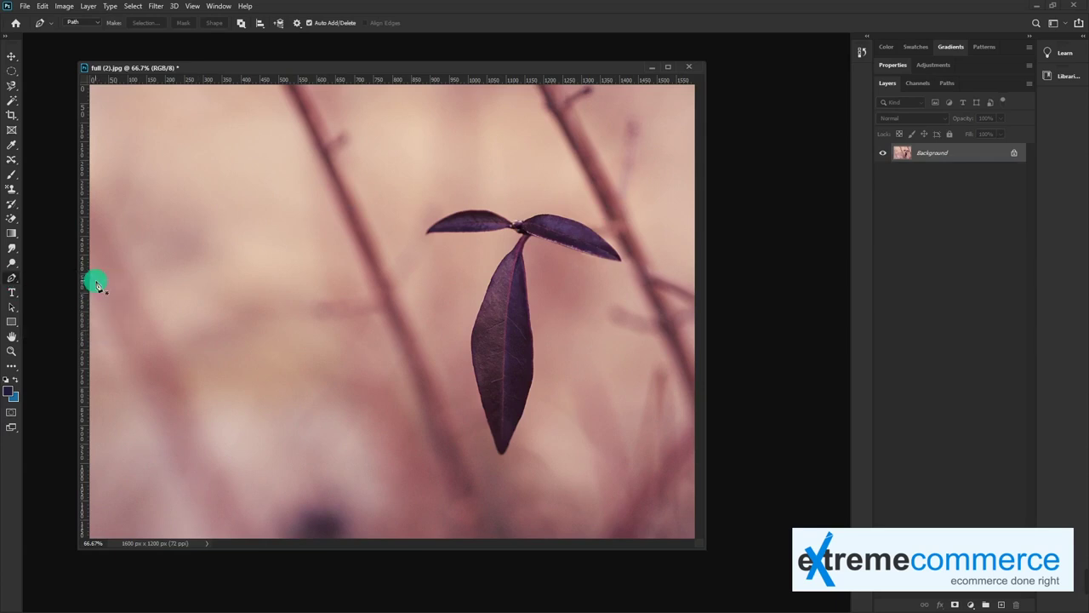
{"action": "left_click", "coordinate": [691, 68]}
{"action": "left_click", "coordinate": [530, 229]}
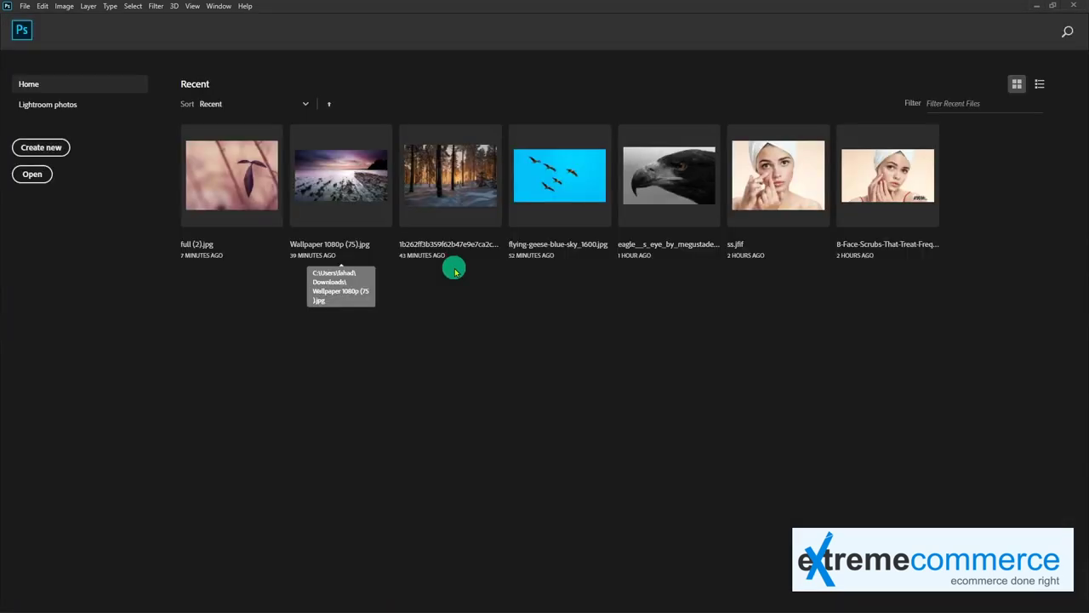
{"action": "left_click", "coordinate": [32, 174]}
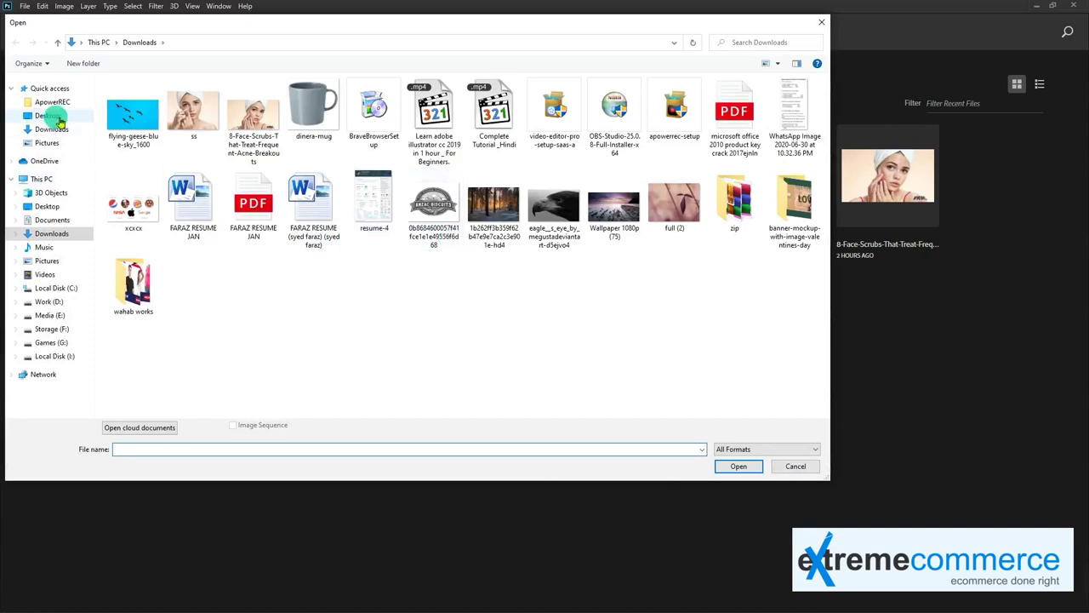
{"action": "left_click", "coordinate": [58, 122]}
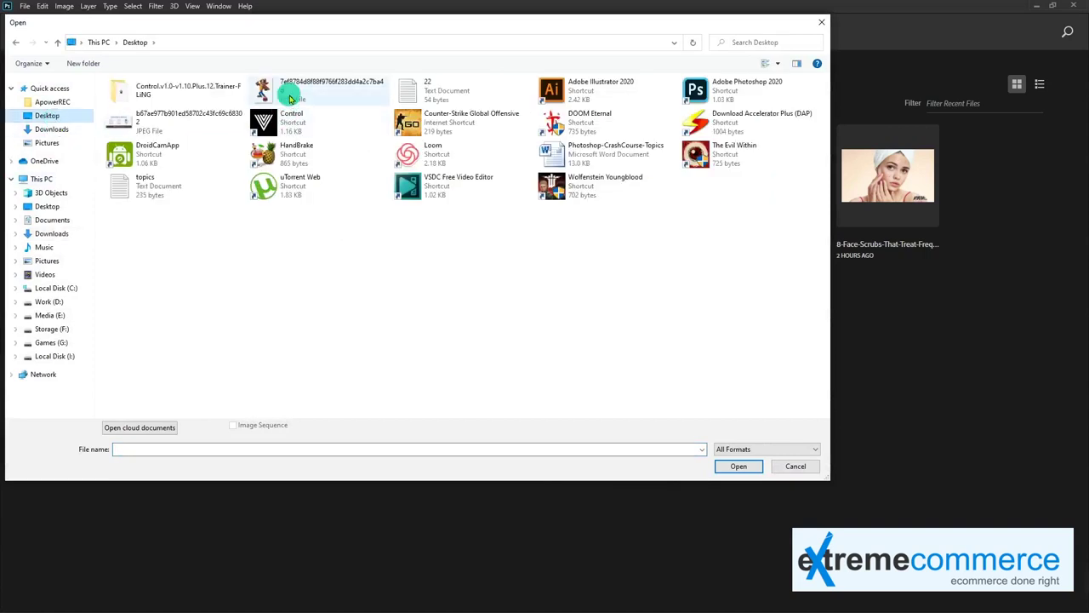
{"action": "double_click", "coordinate": [285, 90]}
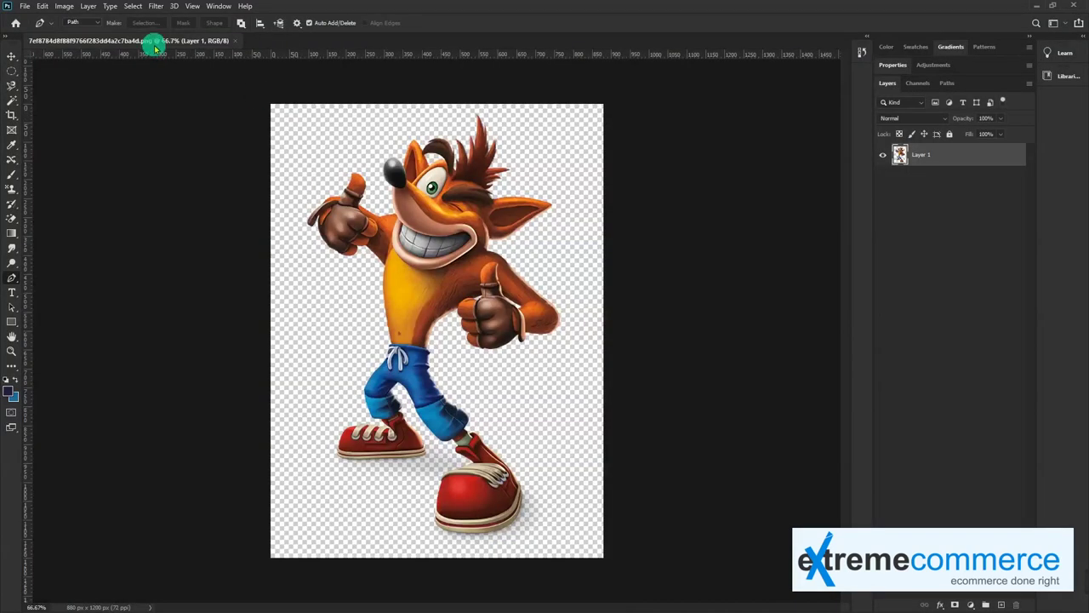
{"action": "left_click_drag", "start_coordinate": [154, 48], "coordinate": [247, 81]}
{"action": "left_click_drag", "start_coordinate": [377, 80], "coordinate": [411, 64]}
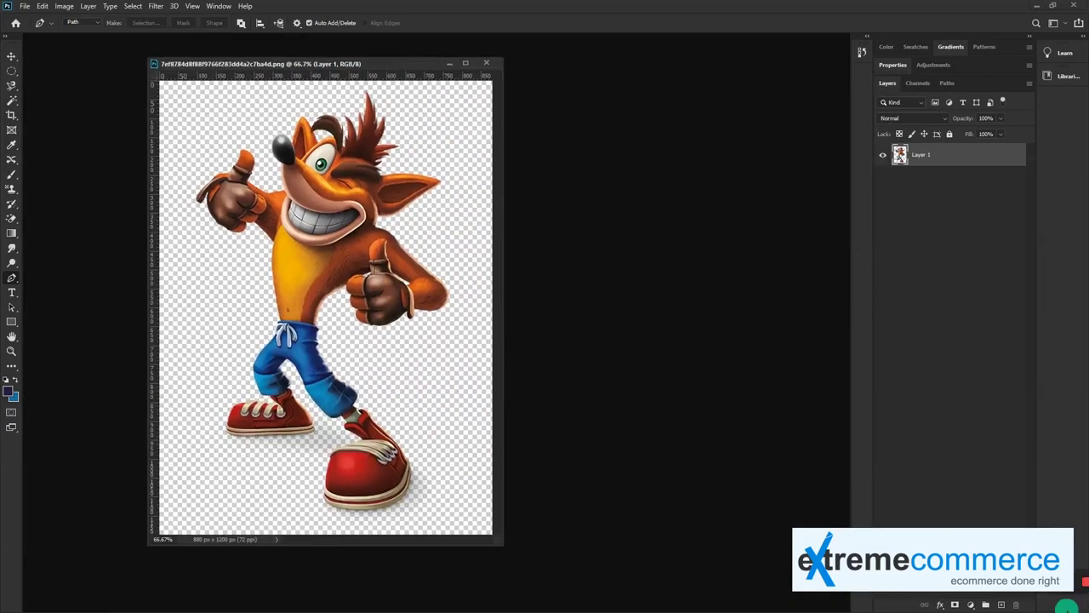
- Add a new layer beneath Crash and fill it with light blue
{"action": "left_click", "coordinate": [1002, 604]}
{"action": "left_click_drag", "start_coordinate": [948, 146], "coordinate": [945, 204]}
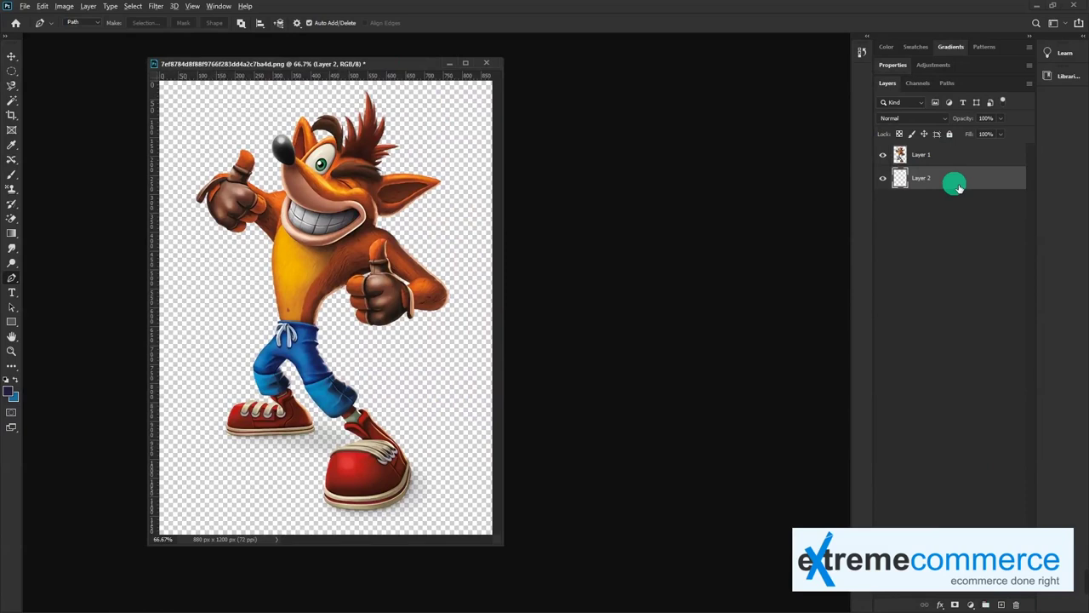
{"action": "key", "text": "alt+BackSpace"}
{"action": "key", "text": "ctrl+BackSpace"}
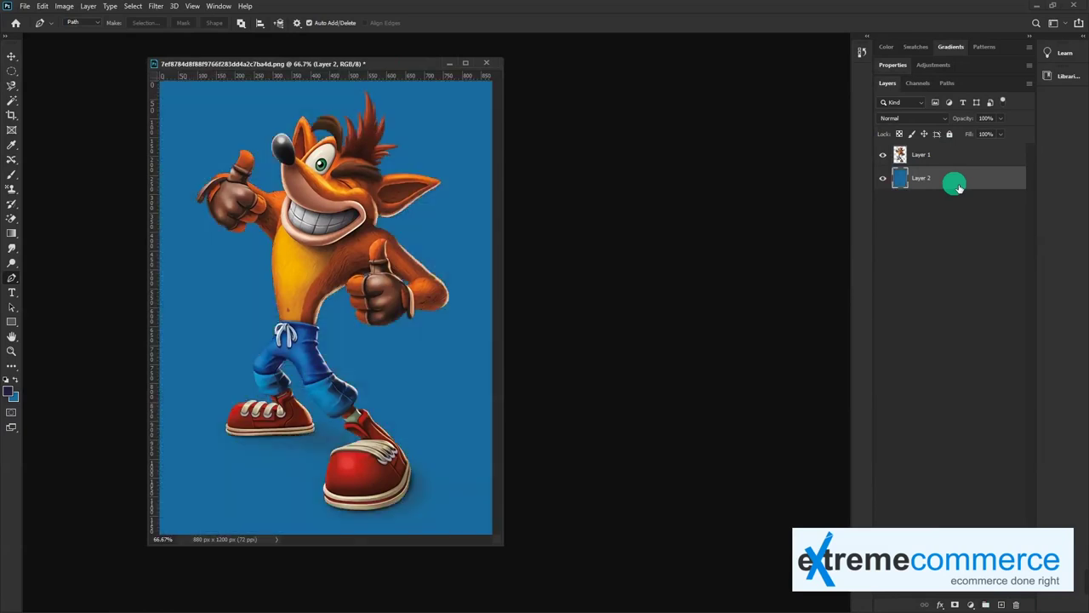
{"action": "left_click", "coordinate": [14, 397]}
{"action": "left_click", "coordinate": [485, 167]}
{"action": "left_click", "coordinate": [652, 155]}
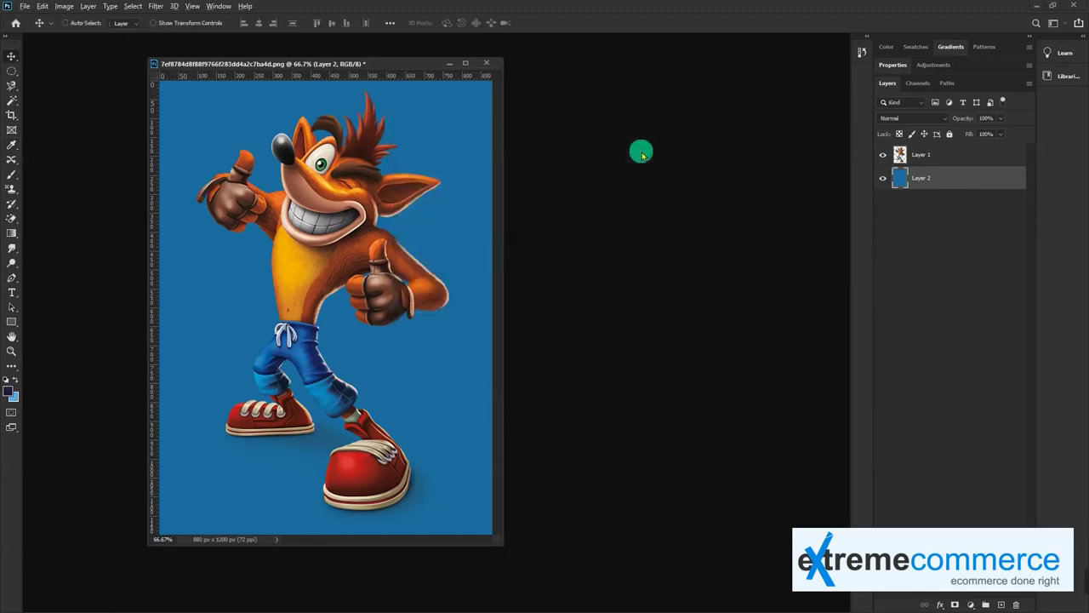
{"action": "key", "text": "alt+BackSpace"}
{"action": "key", "text": "ctrl+z"}
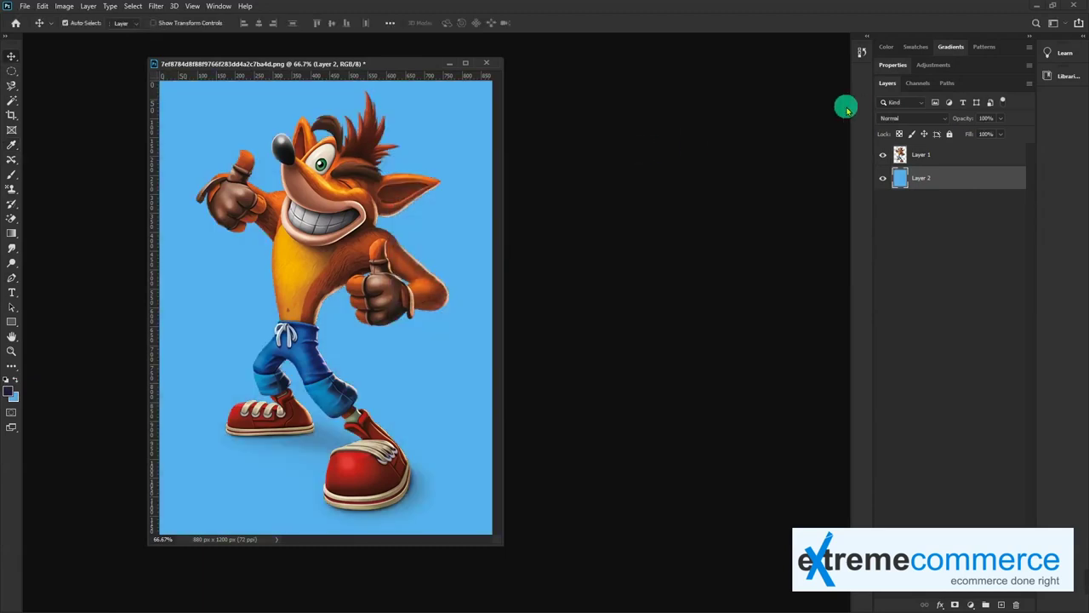
- Merge Crash and the light-blue layer into a single Layer 1
{"action": "left_click", "coordinate": [968, 160], "text": "shift"}
{"action": "key", "text": "ctrl+e"}
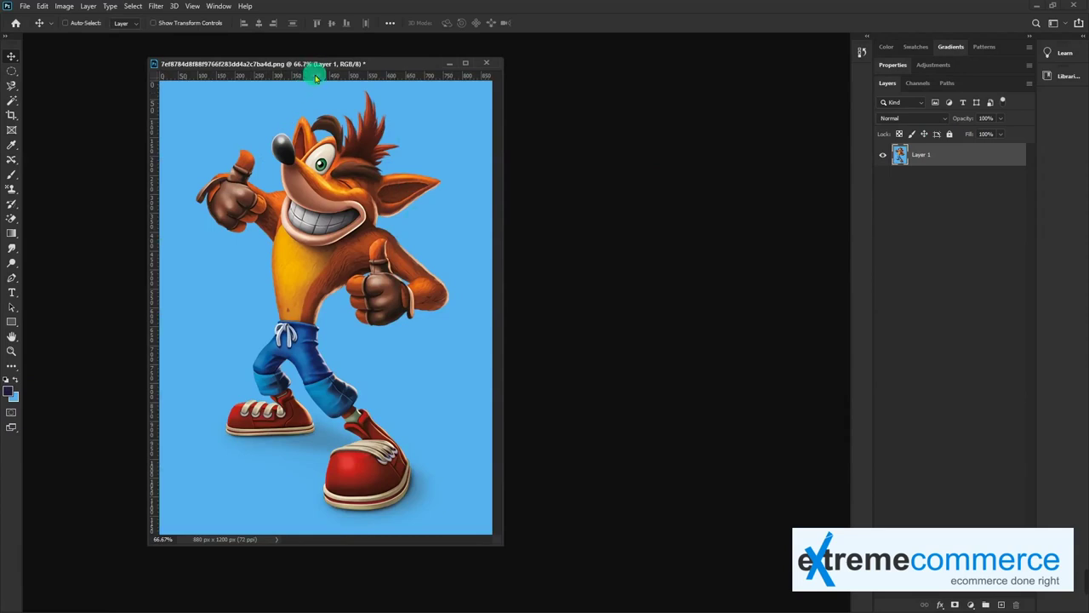
{"action": "left_click_drag", "start_coordinate": [315, 78], "coordinate": [316, 54]}
{"action": "left_click_drag", "start_coordinate": [495, 537], "coordinate": [666, 555]}
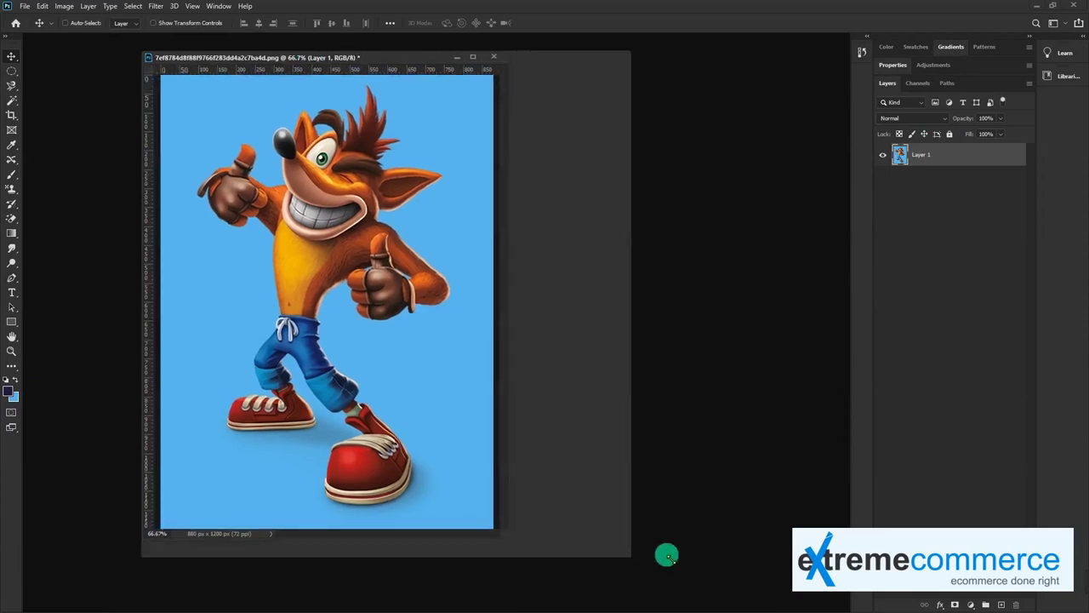
{"action": "left_click_drag", "start_coordinate": [12, 278], "coordinate": [53, 292]}
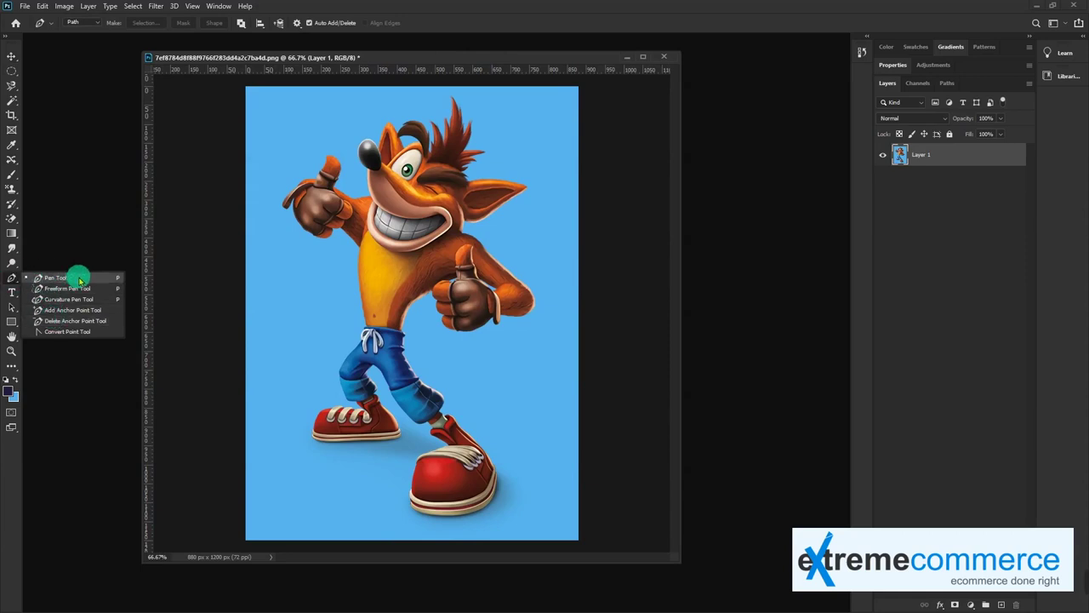
- Put the Pen tool in Shape mode and draw a trial shape beside Crash's legs
{"action": "left_click_drag", "start_coordinate": [12, 85], "coordinate": [34, 101]}
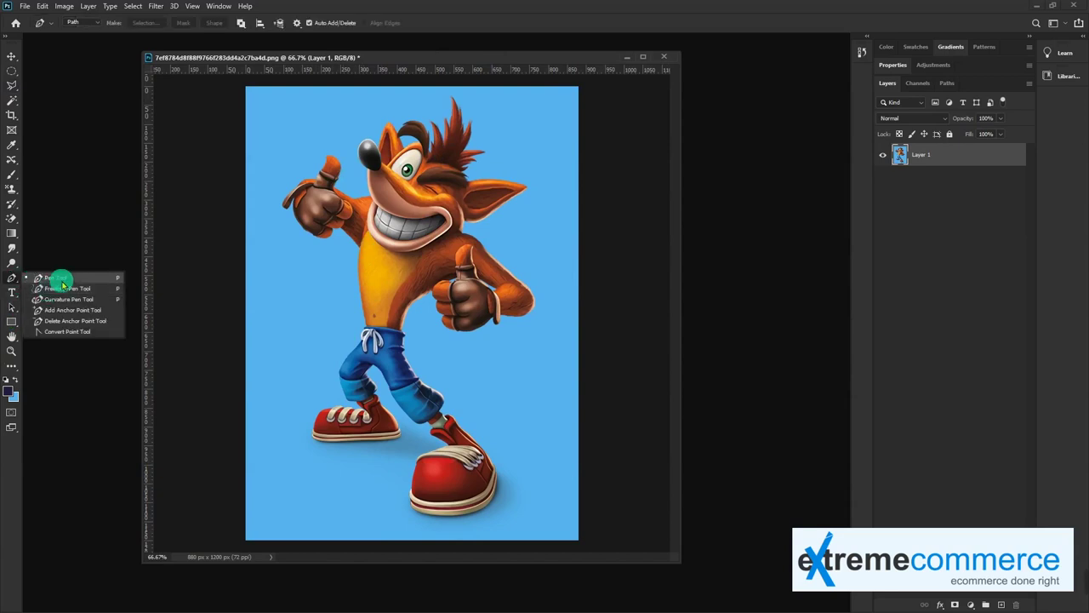
{"action": "left_click_drag", "start_coordinate": [15, 286], "coordinate": [58, 280]}
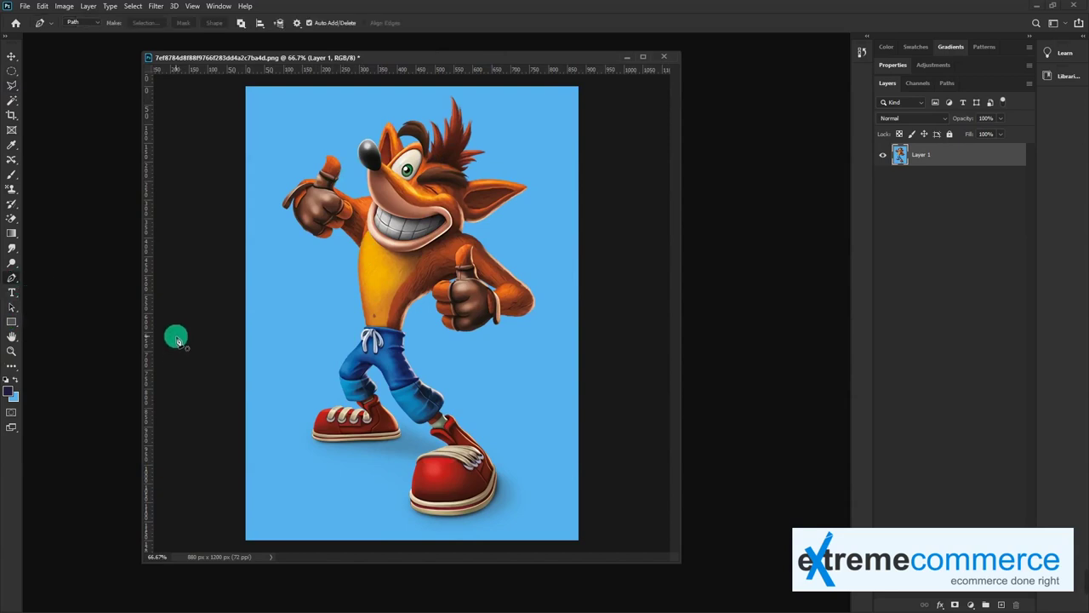
{"action": "left_click", "coordinate": [82, 23]}
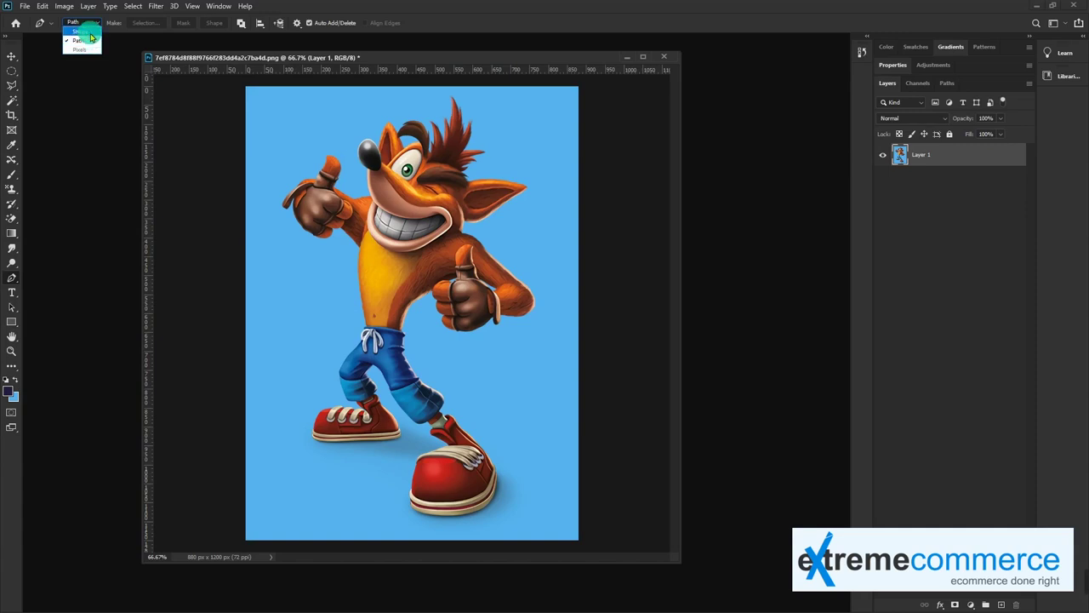
{"action": "left_click", "coordinate": [90, 32]}
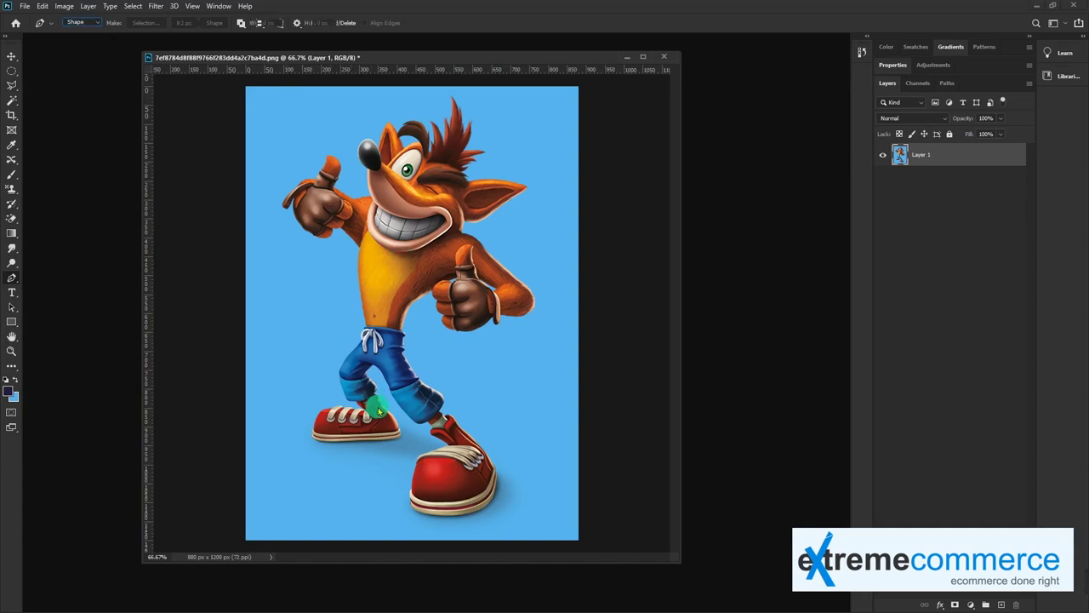
{"action": "left_click_drag", "start_coordinate": [298, 334], "coordinate": [306, 323]}
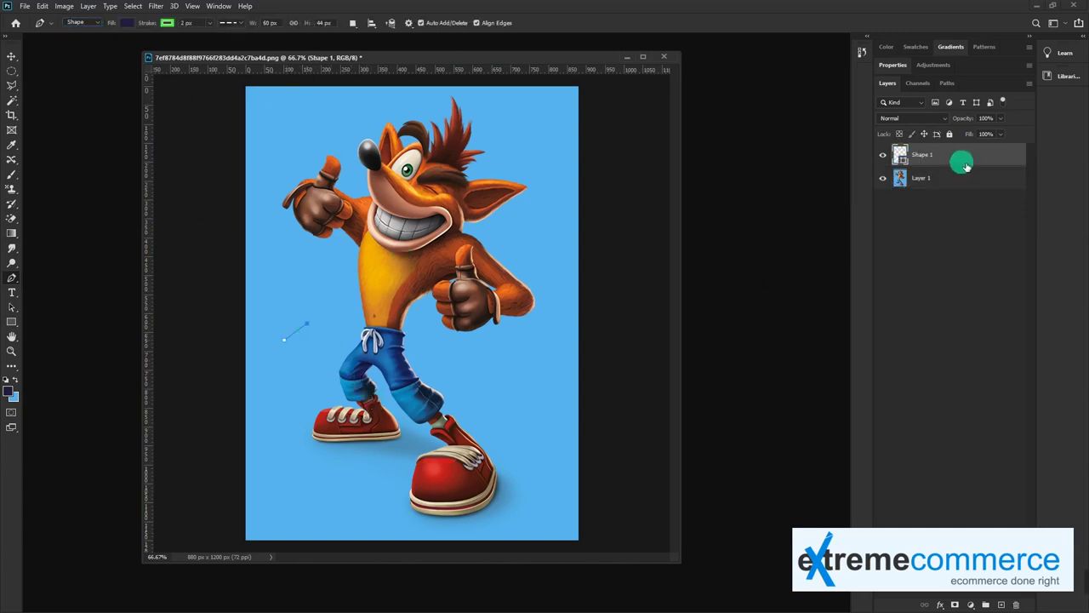
{"action": "left_click", "coordinate": [277, 395]}
{"action": "left_click", "coordinate": [283, 339]}
- Delete the trial shape and set the Pen back to Path mode
{"action": "key", "text": "v"}
{"action": "left_click_drag", "start_coordinate": [314, 372], "coordinate": [302, 311]}
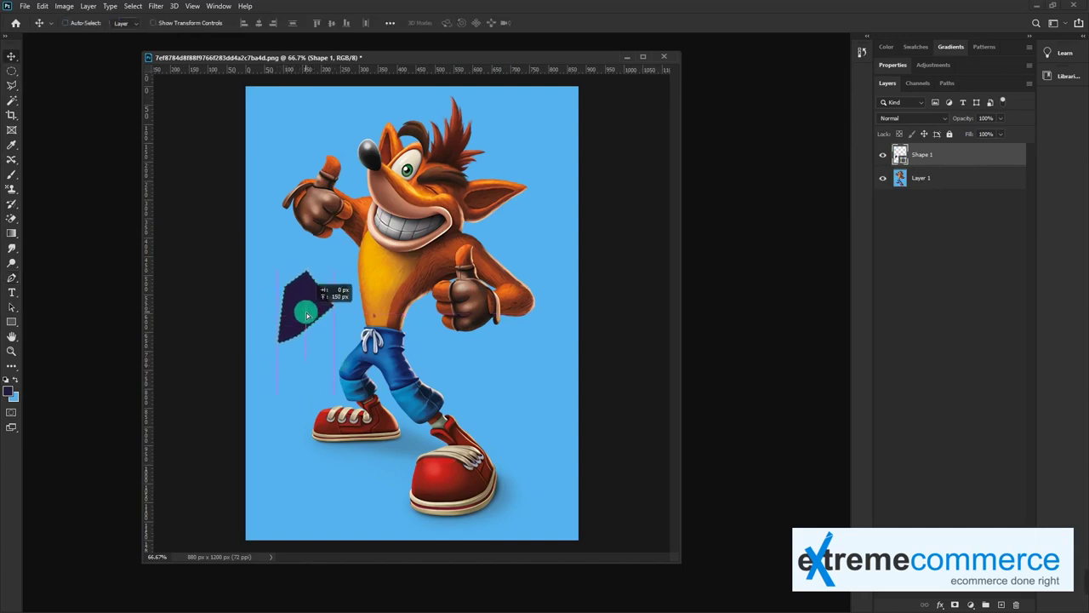
{"action": "key", "text": "ctrl+z"}
{"action": "key", "text": "Delete"}
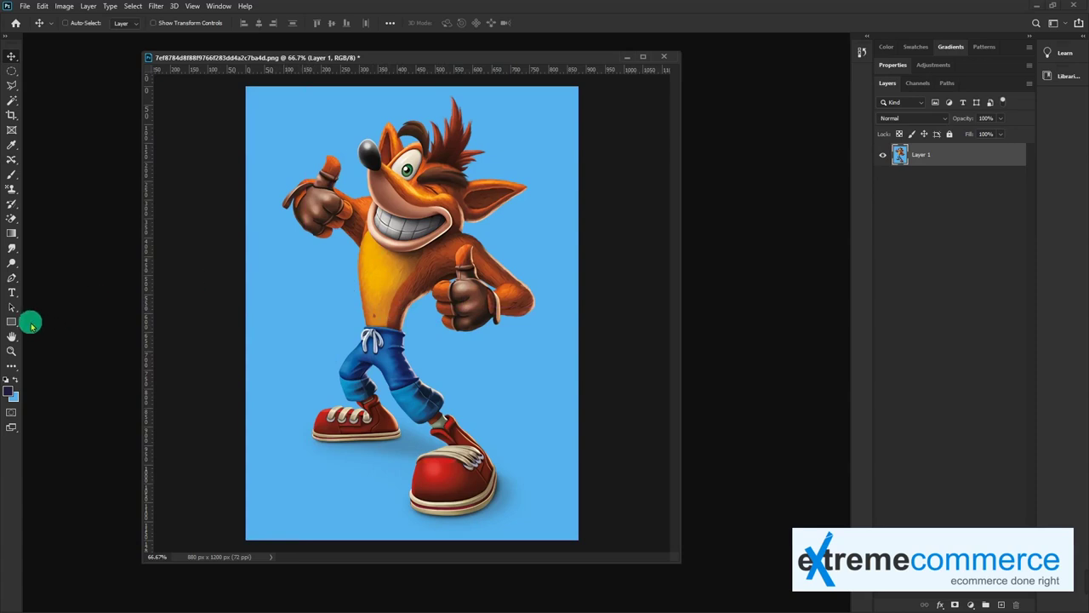
{"action": "left_click", "coordinate": [11, 277]}
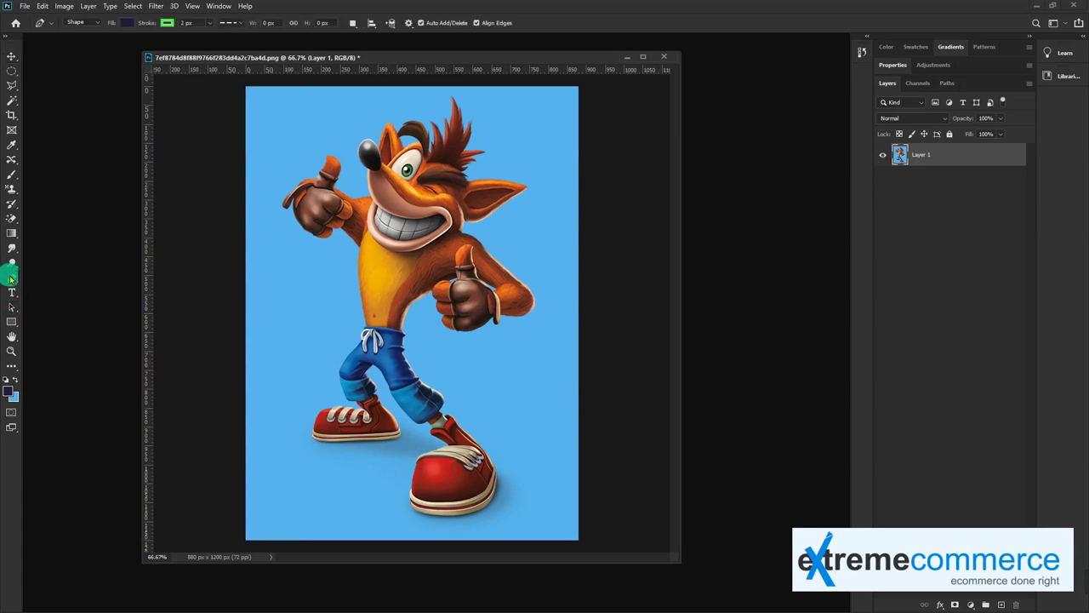
{"action": "left_click", "coordinate": [50, 26]}
{"action": "left_click", "coordinate": [81, 22]}
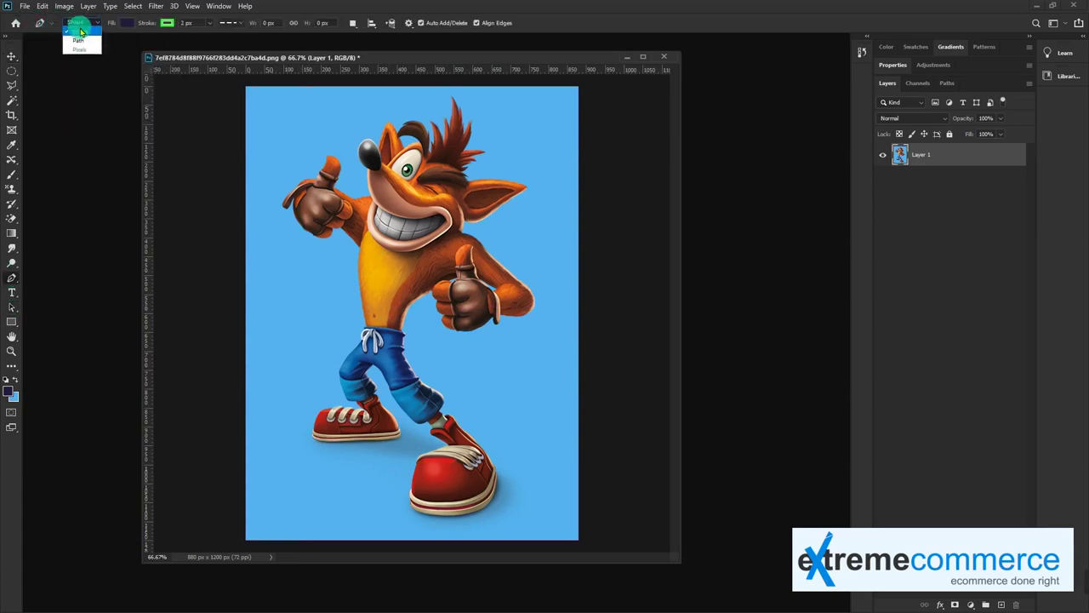
{"action": "left_click", "coordinate": [77, 37]}
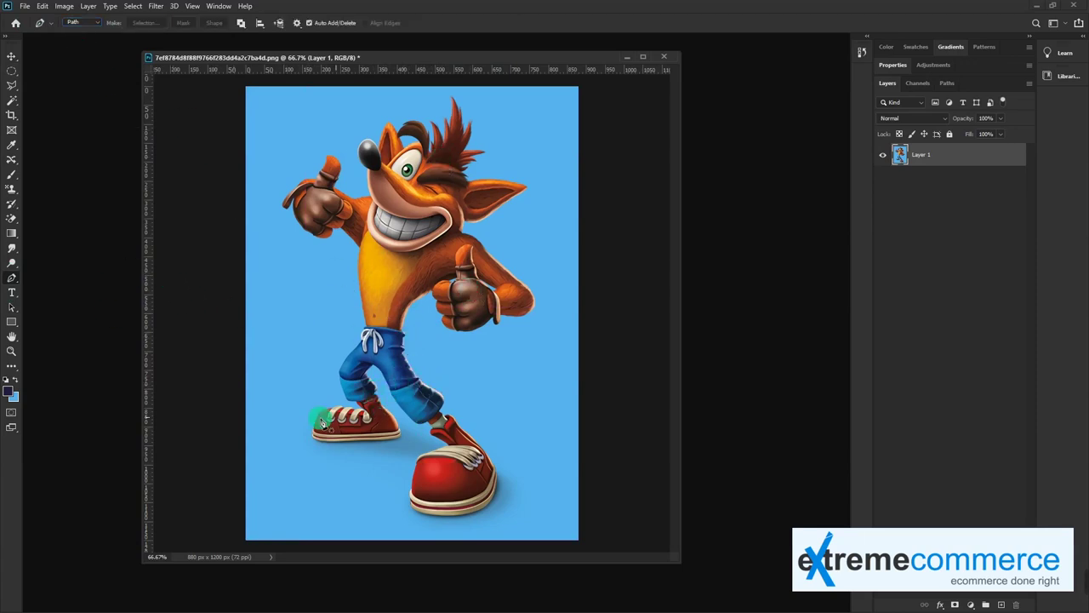
- Zoom to 200% on the left shoe and trace curved pen anchors along its sole
{"action": "scroll", "coordinate": [302, 425], "scroll_direction": "up", "scroll_amount": 1}
{"action": "scroll", "coordinate": [348, 340], "scroll_direction": "up", "scroll_amount": 1}
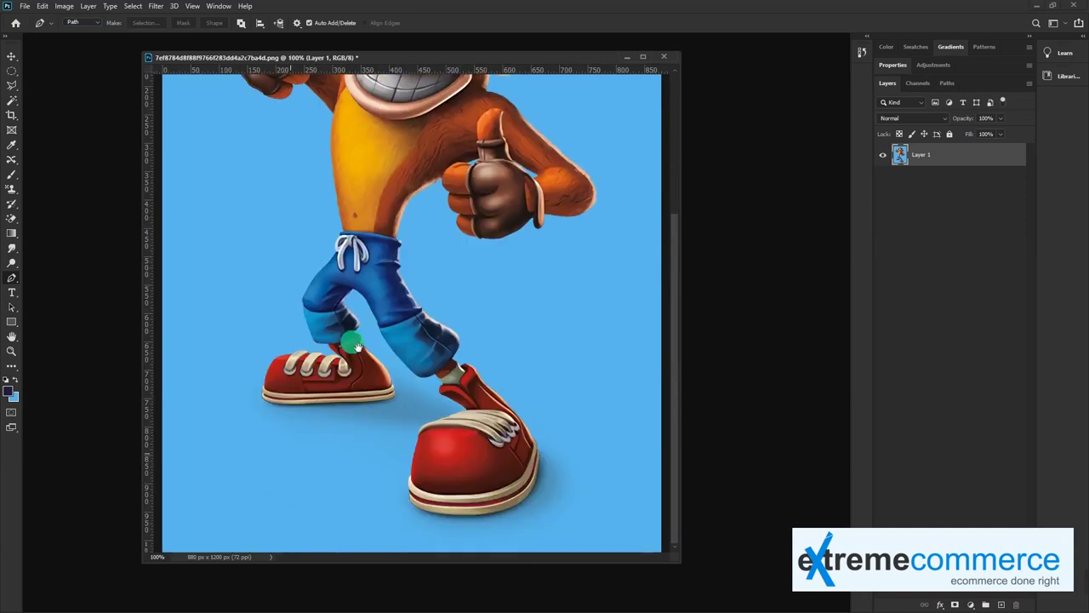
{"action": "scroll", "coordinate": [238, 435], "scroll_direction": "up", "scroll_amount": 1}
{"action": "mouse_move", "coordinate": [237, 436]}
{"action": "left_mouse_down"}
{"action": "mouse_move", "coordinate": [445, 357]}
{"action": "mouse_move", "coordinate": [418, 347]}
{"action": "mouse_move", "coordinate": [523, 370]}
{"action": "left_mouse_up"}
{"action": "left_click", "coordinate": [529, 366]}
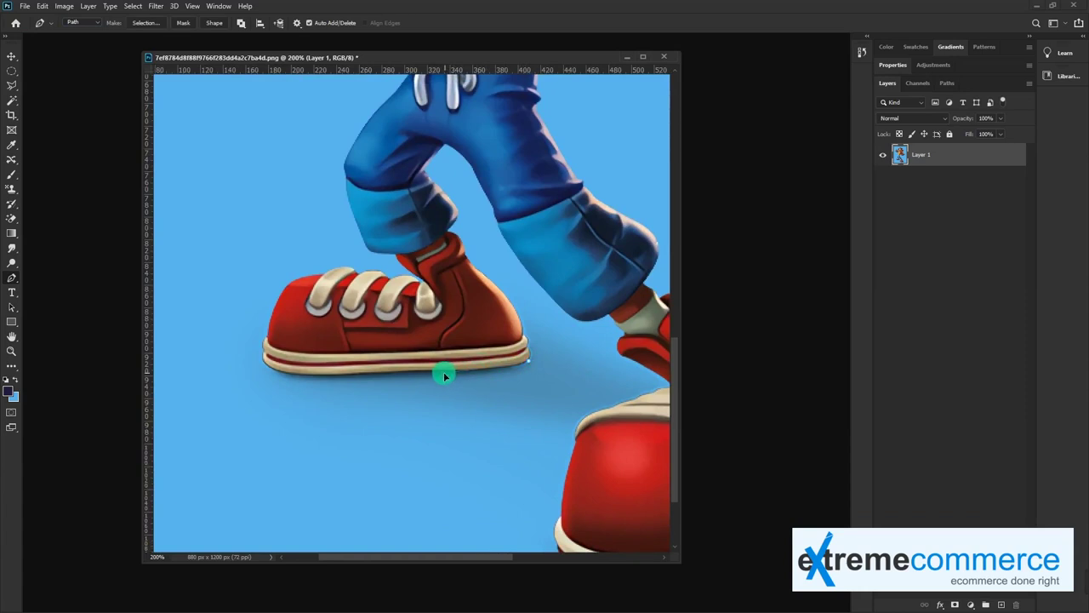
{"action": "left_click_drag", "start_coordinate": [434, 377], "coordinate": [397, 375]}
{"action": "key", "text": "a"}
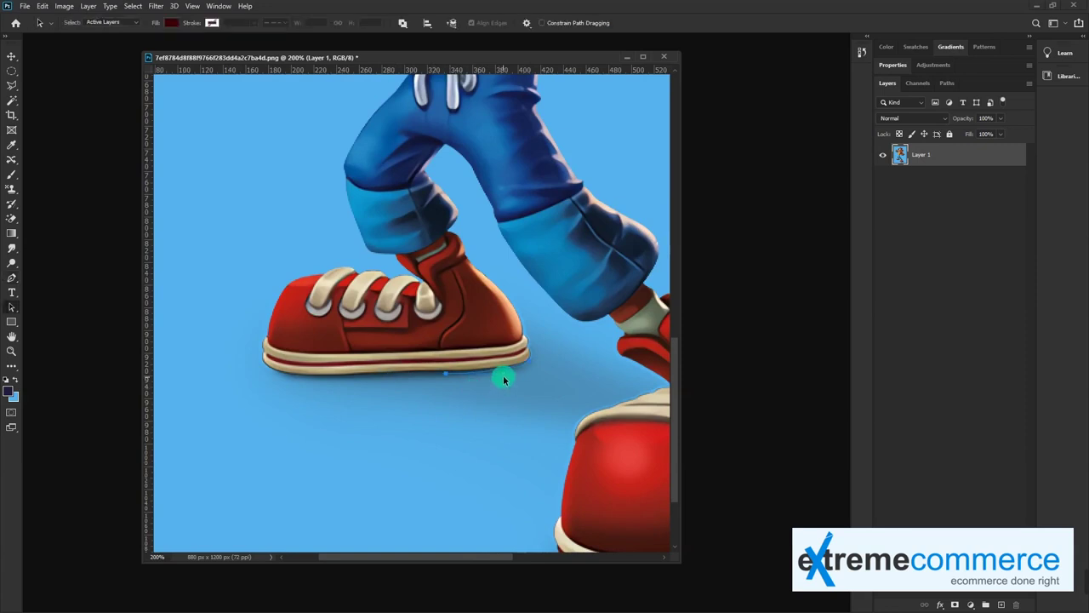
{"action": "left_click", "coordinate": [448, 378]}
{"action": "left_click", "coordinate": [447, 375]}
{"action": "left_click_drag", "start_coordinate": [505, 379], "coordinate": [500, 388]}
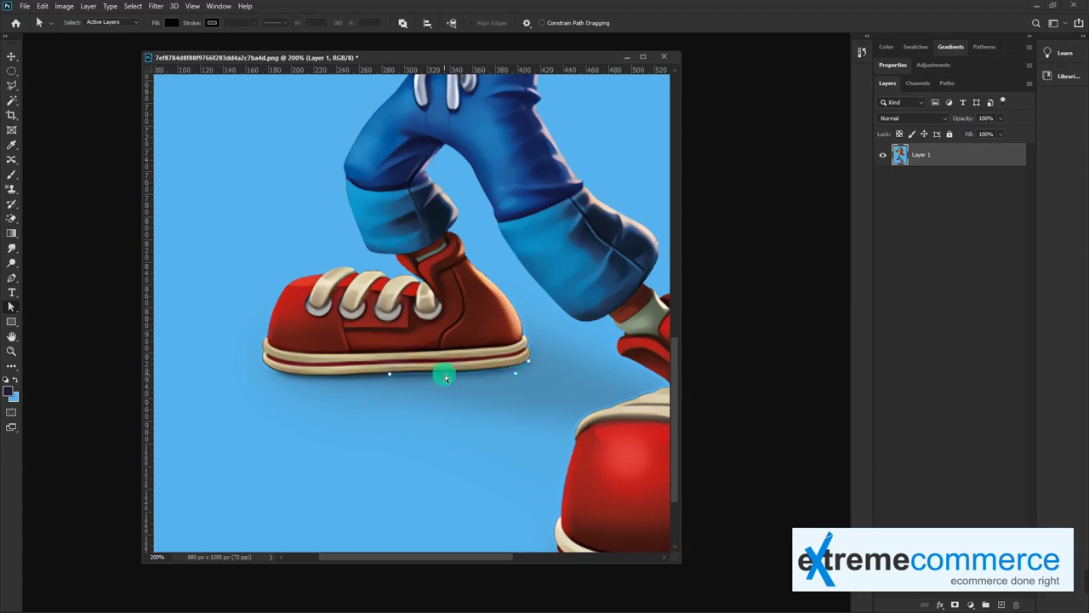
{"action": "key", "text": "p"}
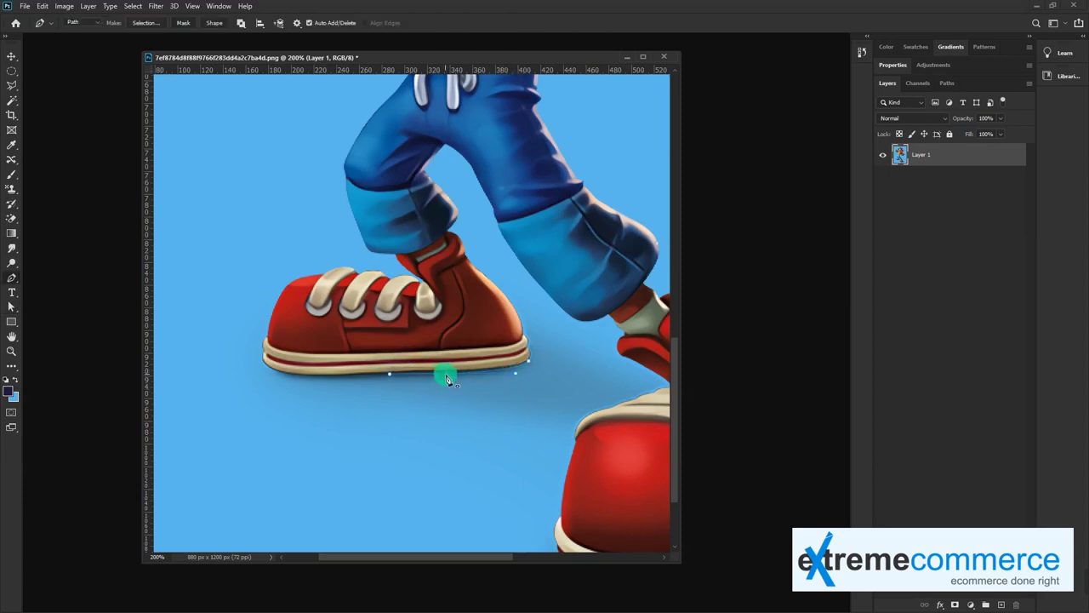
{"action": "left_click", "coordinate": [447, 375]}
{"action": "left_click", "coordinate": [294, 376]}
- Extend the path around the toe and over the laces up to the tongue
{"action": "left_click", "coordinate": [280, 309]}
{"action": "left_click_drag", "start_coordinate": [292, 289], "coordinate": [262, 338]}
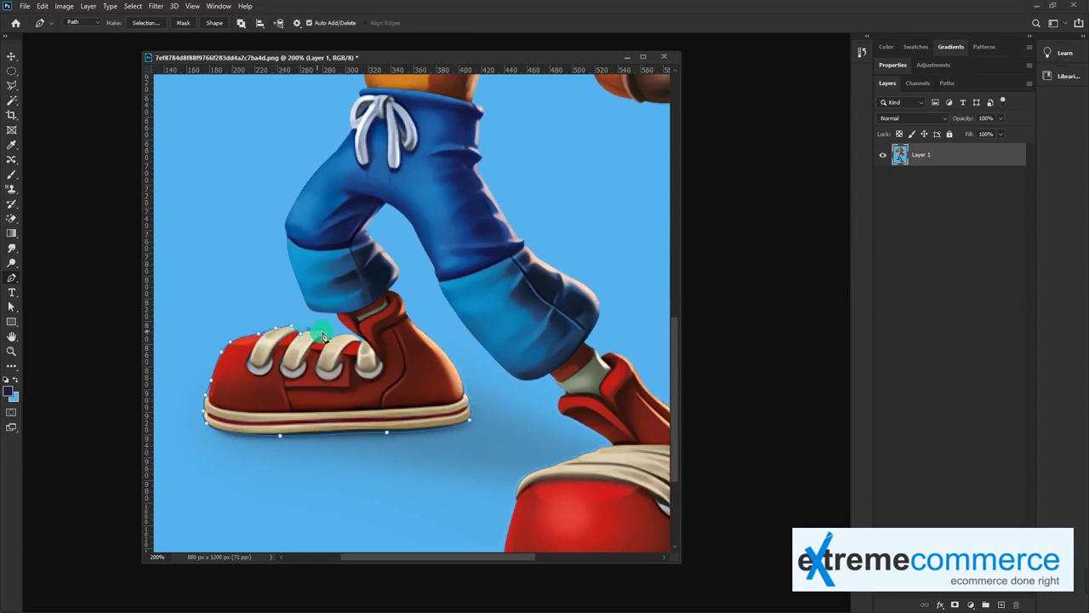
{"action": "left_click", "coordinate": [358, 337]}
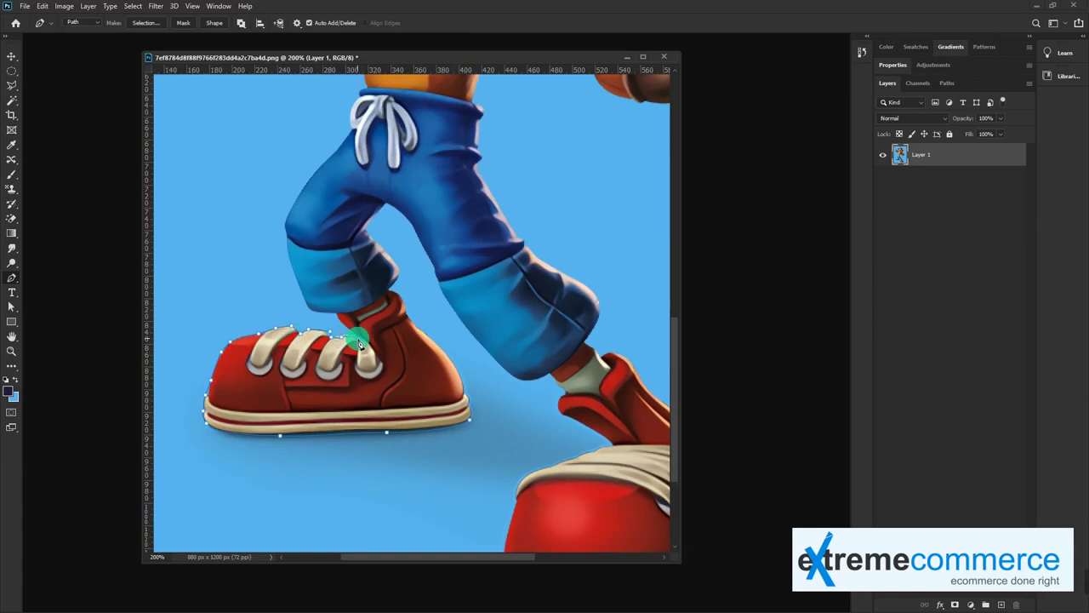
{"action": "left_click", "coordinate": [343, 325]}
{"action": "left_click", "coordinate": [387, 300]}
{"action": "left_click_drag", "start_coordinate": [414, 255], "coordinate": [387, 306]}
{"action": "left_click", "coordinate": [418, 256], "text": "alt"}
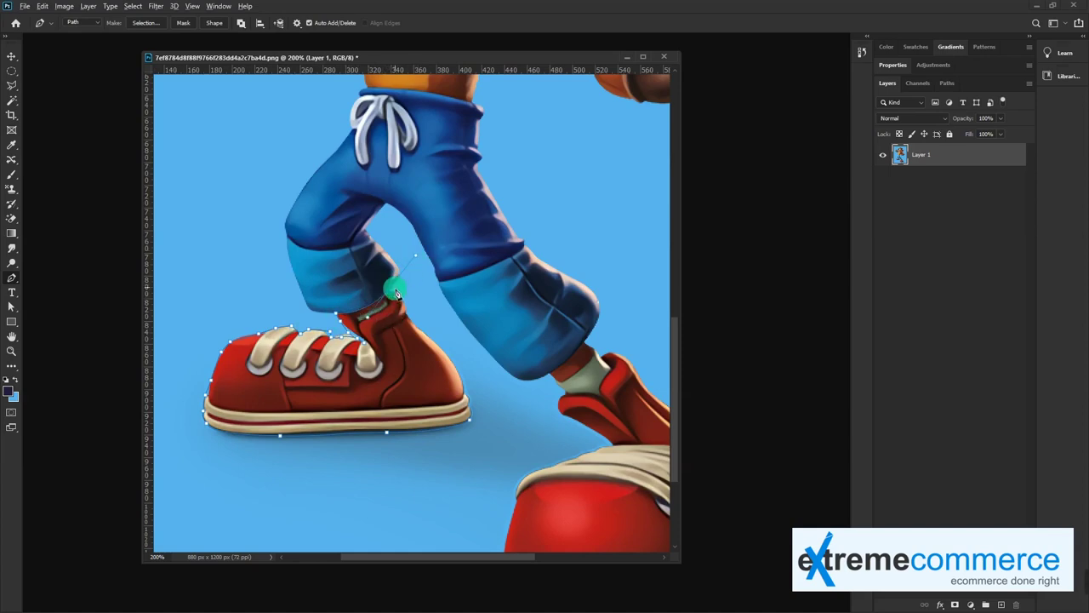
{"action": "left_click_drag", "start_coordinate": [401, 298], "coordinate": [403, 278]}
- At 500% zoom, break the tongue anchor's handle and add anchors down the heel to the sole
{"action": "scroll", "coordinate": [408, 283], "scroll_direction": "up", "scroll_amount": 1}
{"action": "scroll", "coordinate": [408, 284], "scroll_direction": "up", "scroll_amount": 2}
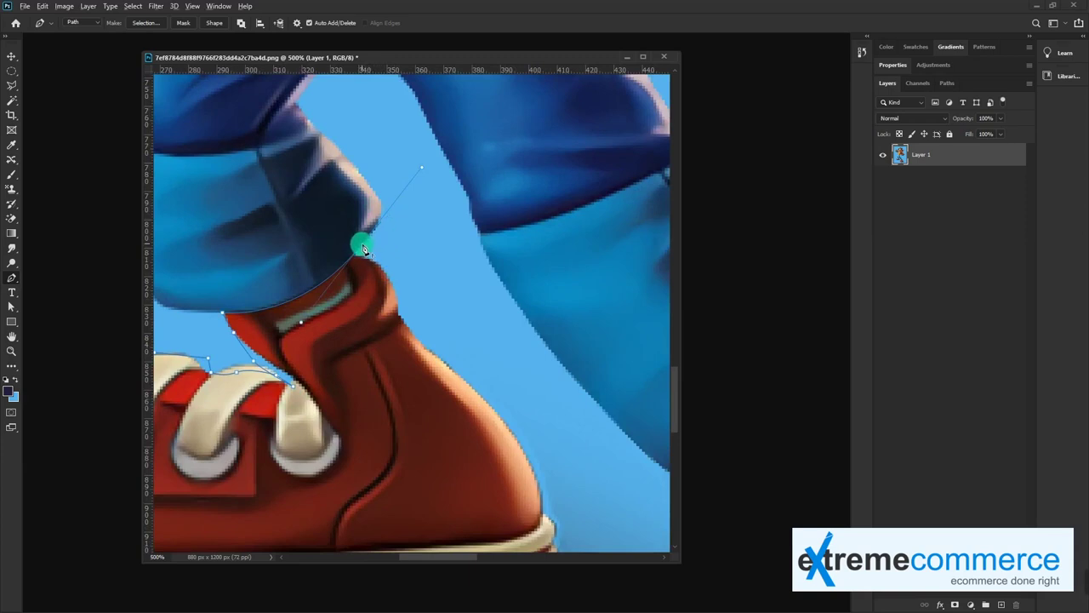
{"action": "left_click", "coordinate": [364, 249], "text": "alt"}
{"action": "mouse_move", "coordinate": [398, 319]}
{"action": "left_mouse_down"}
{"action": "mouse_move", "coordinate": [416, 334]}
{"action": "mouse_move", "coordinate": [352, 268]}
{"action": "left_mouse_up"}
{"action": "left_click", "coordinate": [427, 390]}
{"action": "left_click", "coordinate": [444, 412]}
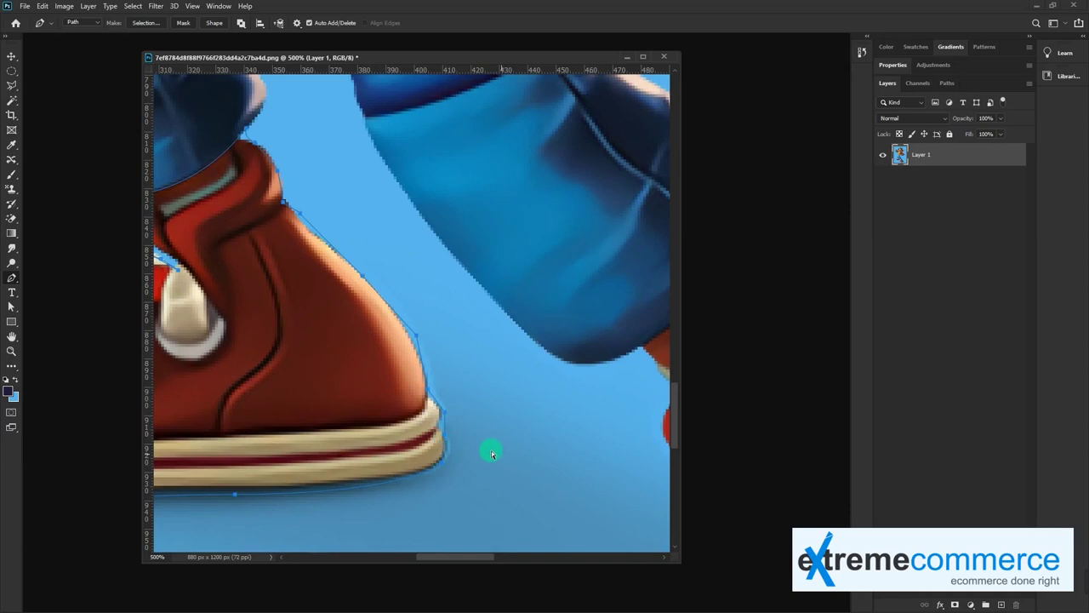
{"action": "scroll", "coordinate": [377, 397], "scroll_direction": "down", "scroll_amount": 3}
{"action": "scroll", "coordinate": [428, 357], "scroll_direction": "up", "scroll_amount": 1}
{"action": "scroll", "coordinate": [379, 360], "scroll_direction": "down", "scroll_amount": 1}
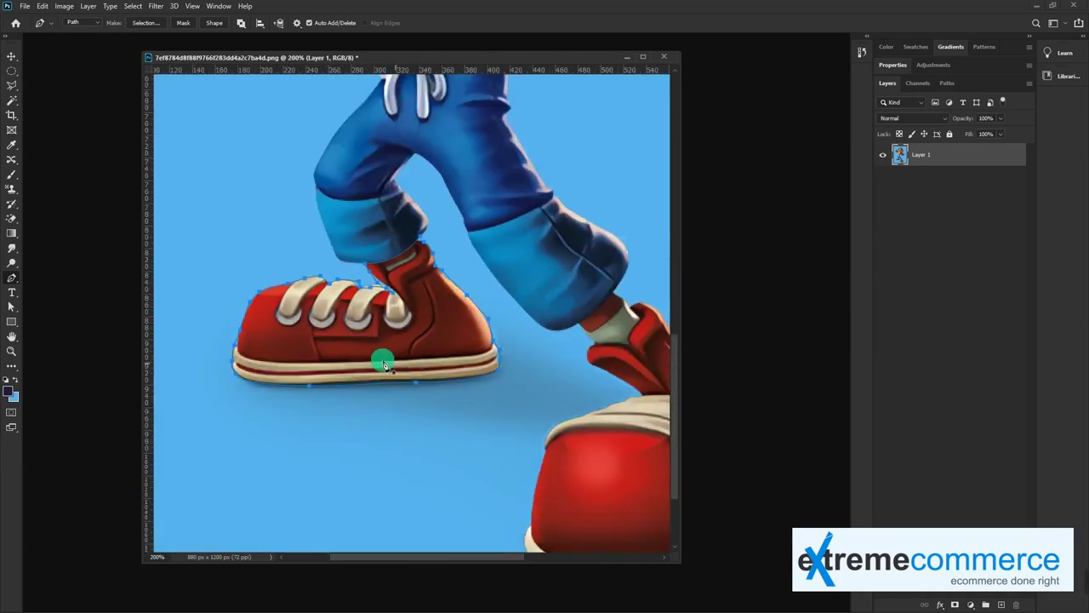
{"action": "scroll", "coordinate": [384, 382], "scroll_direction": "down", "scroll_amount": 1}
{"action": "scroll", "coordinate": [340, 350], "scroll_direction": "down", "scroll_amount": 1}
- Convert the traced shoe path into a selection and centre the shoe at 200% zoom
{"action": "key", "text": "v"}
{"action": "left_click_drag", "start_coordinate": [347, 389], "coordinate": [328, 417]}
{"action": "key", "text": "ctrl+z"}
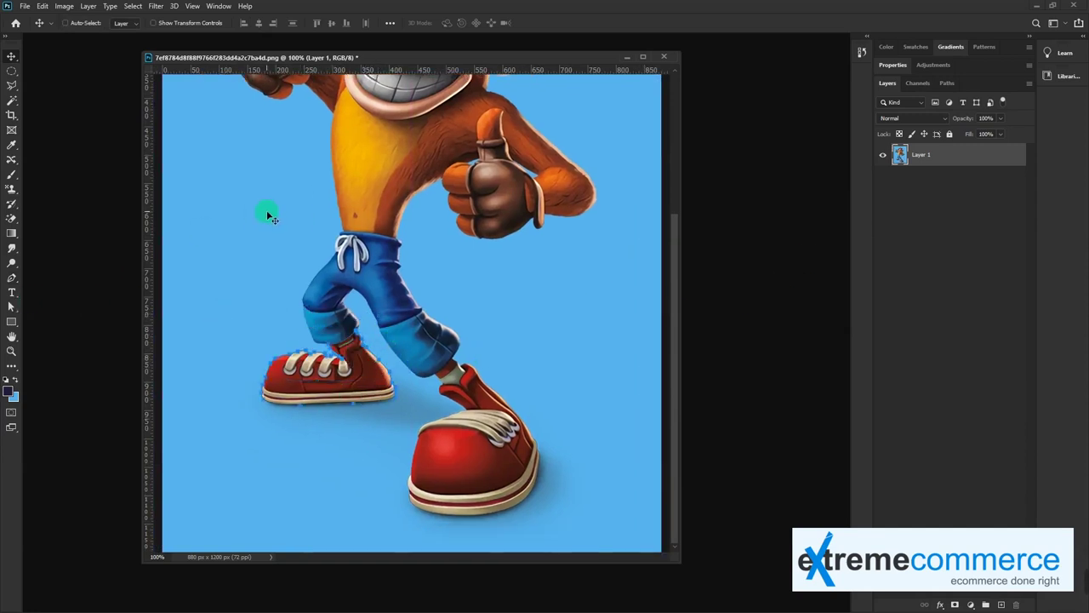
{"action": "key", "text": "ctrl+Return"}
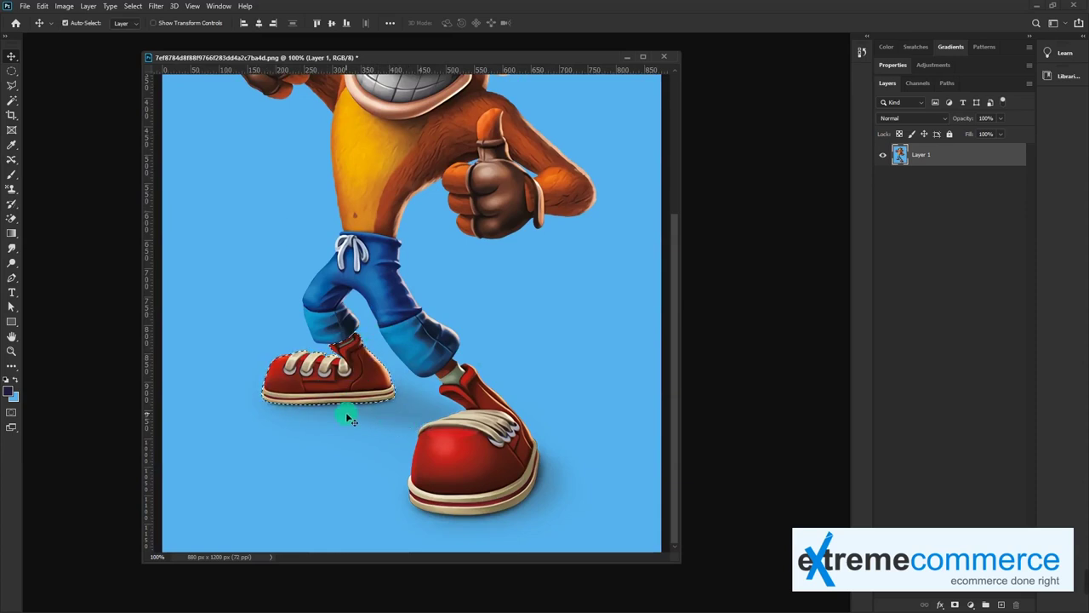
{"action": "scroll", "coordinate": [347, 413], "scroll_direction": "up", "scroll_amount": 3}
{"action": "left_click_drag", "start_coordinate": [278, 428], "coordinate": [454, 396]}
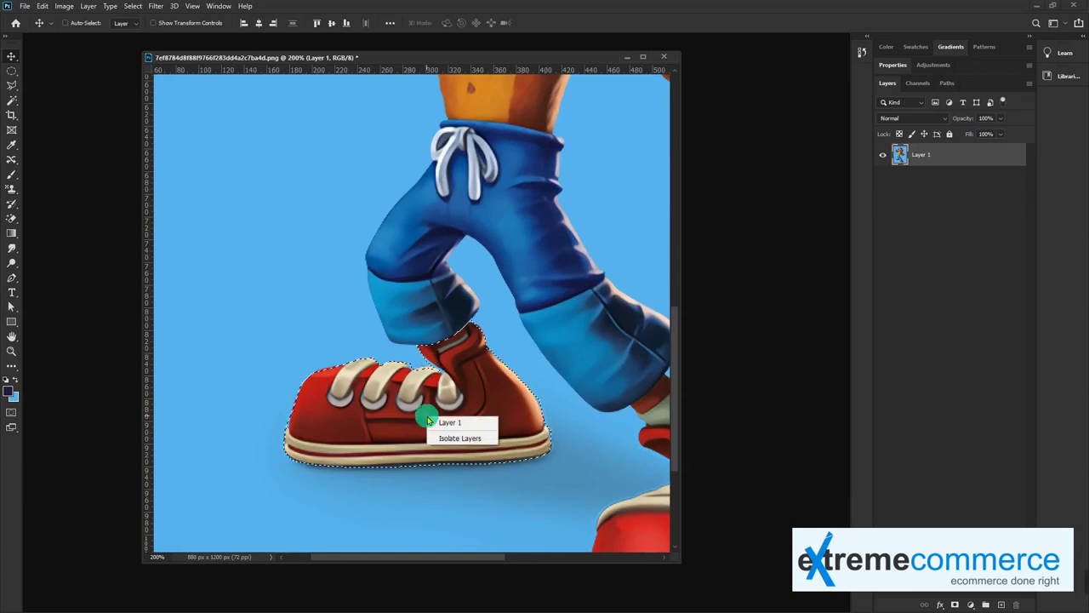
- Copy the selected shoe to a new layer named 'shore' and toggle Layer 1 to check it
{"action": "key", "text": "ctrl+j"}
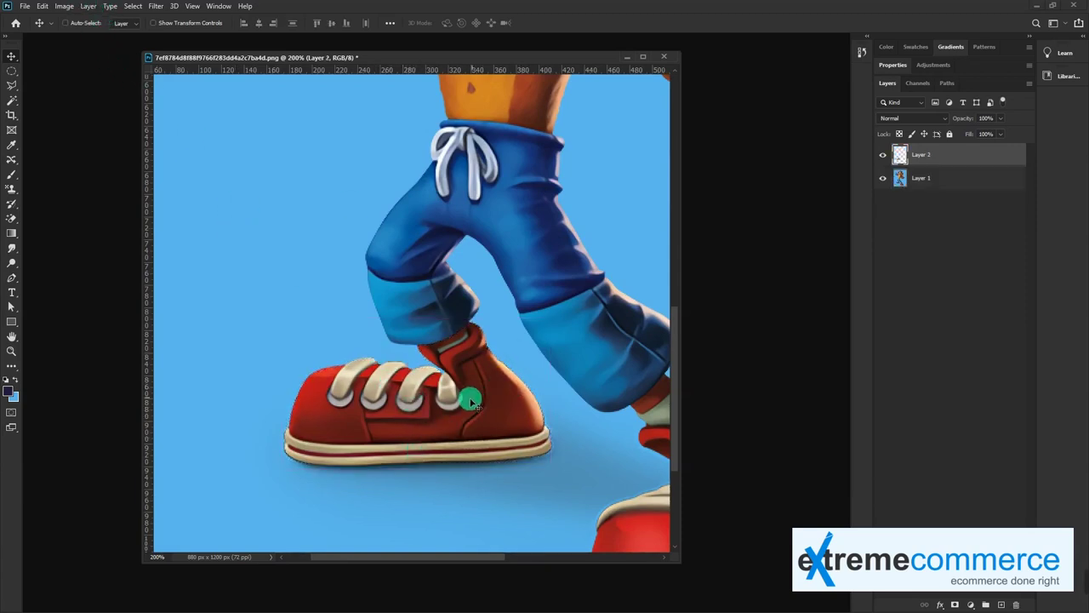
{"action": "double_click", "coordinate": [926, 157]}
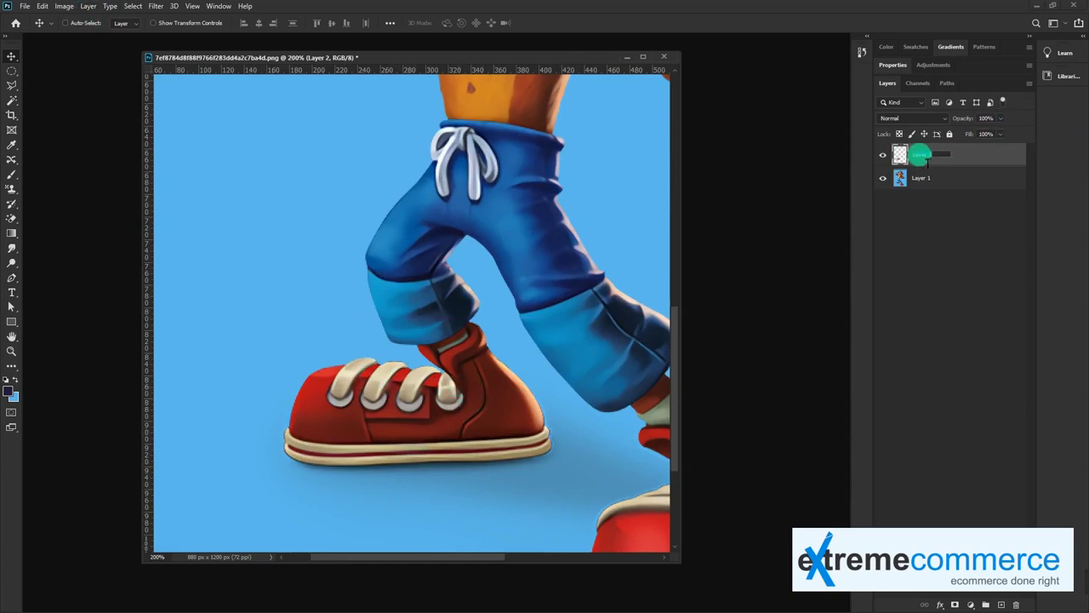
{"action": "type", "text": "shore"}
{"action": "key", "text": "Return"}
{"action": "left_click", "coordinate": [882, 178]}
{"action": "mouse_move", "coordinate": [457, 389]}
{"action": "left_mouse_down"}
{"action": "mouse_move", "coordinate": [447, 373]}
{"action": "mouse_move", "coordinate": [471, 365]}
{"action": "left_mouse_up"}
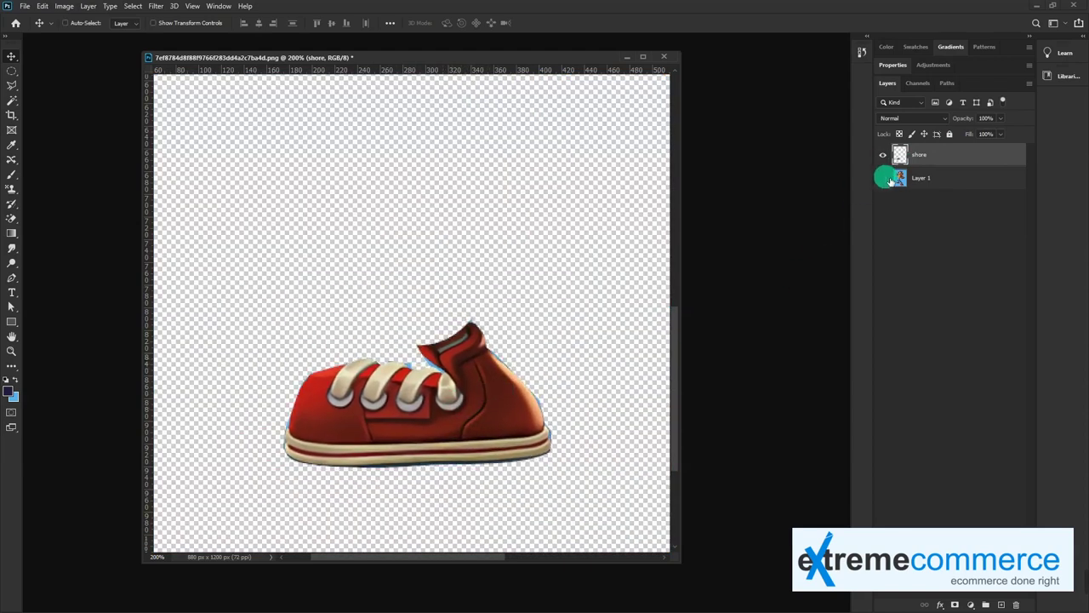
{"action": "left_click", "coordinate": [882, 178]}
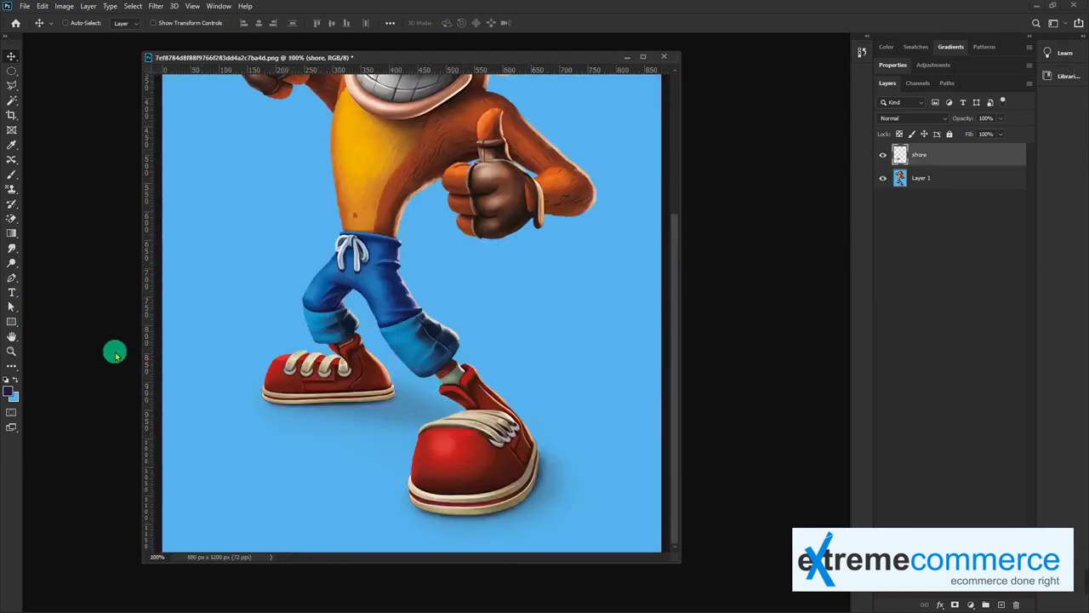
{"action": "left_click_drag", "start_coordinate": [356, 290], "coordinate": [364, 366]}
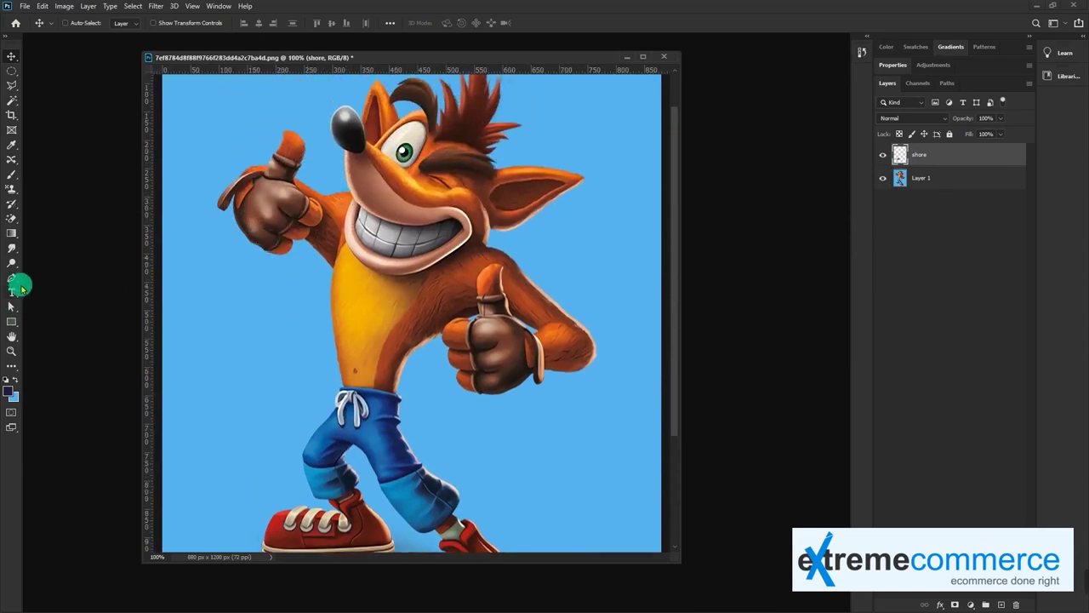
{"action": "left_click", "coordinate": [12, 278]}
{"action": "scroll", "coordinate": [277, 332], "scroll_direction": "down", "scroll_amount": 2}
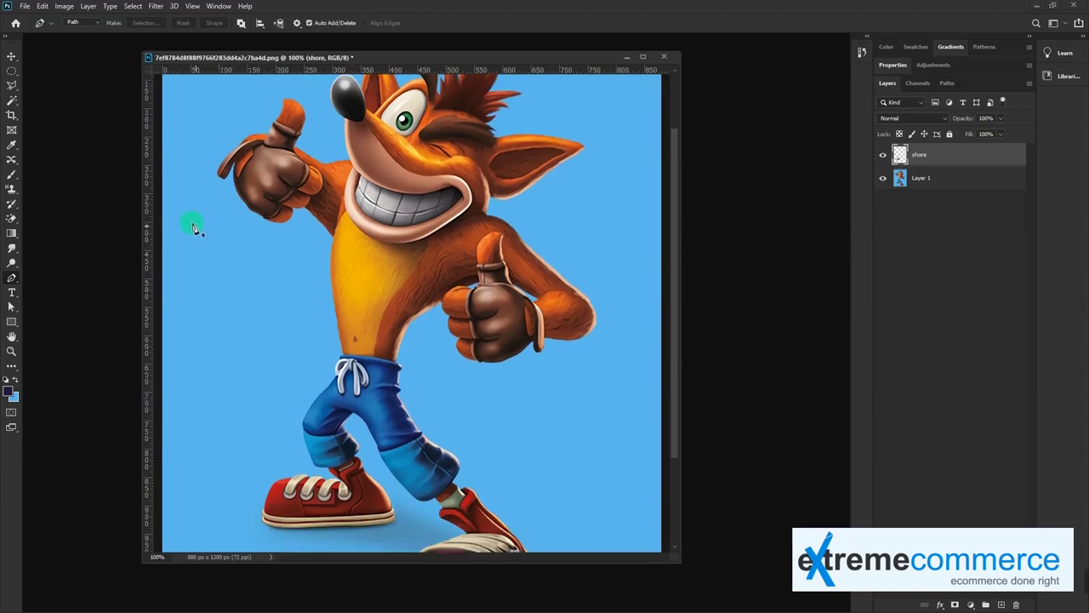
{"action": "left_click", "coordinate": [79, 22]}
{"action": "left_click", "coordinate": [79, 36]}
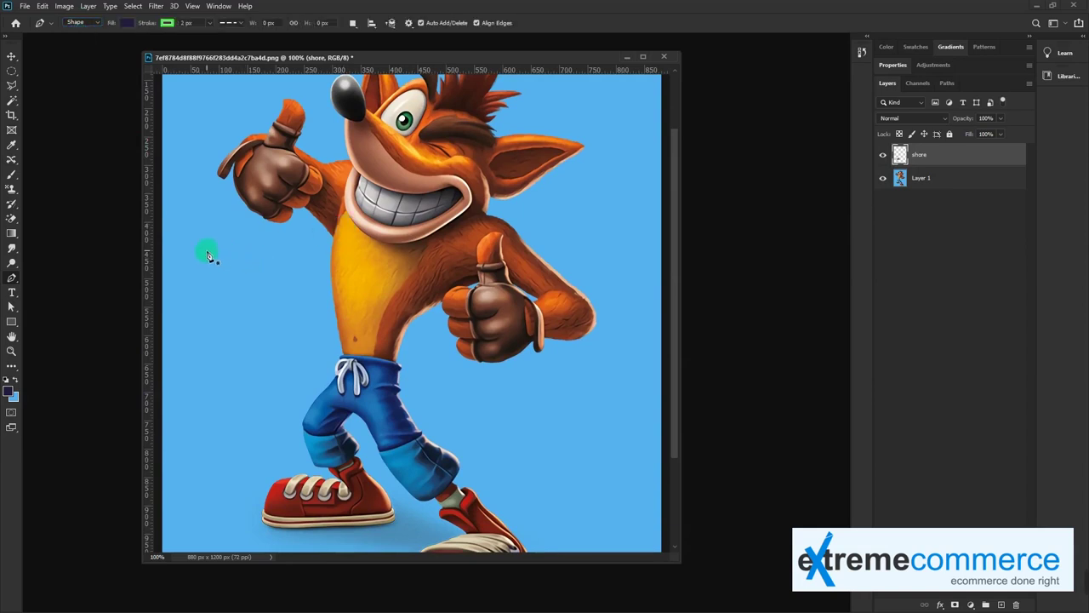
{"action": "left_click", "coordinate": [207, 251]}
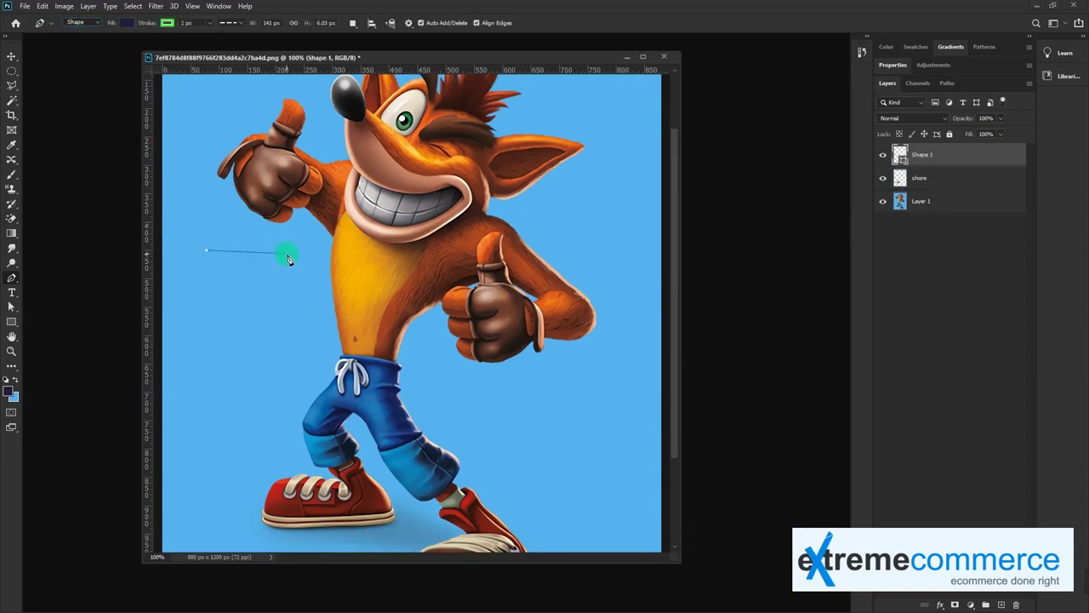
{"action": "left_click", "coordinate": [287, 254]}
{"action": "left_click", "coordinate": [283, 297]}
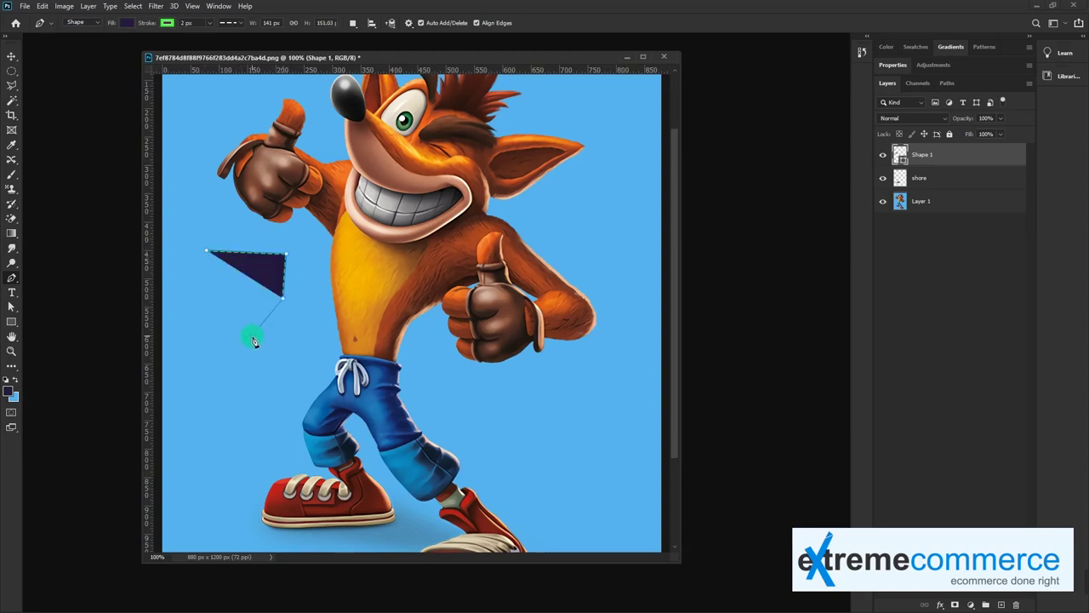
{"action": "left_click", "coordinate": [252, 335]}
{"action": "left_click", "coordinate": [280, 370]}
{"action": "left_click", "coordinate": [263, 393]}
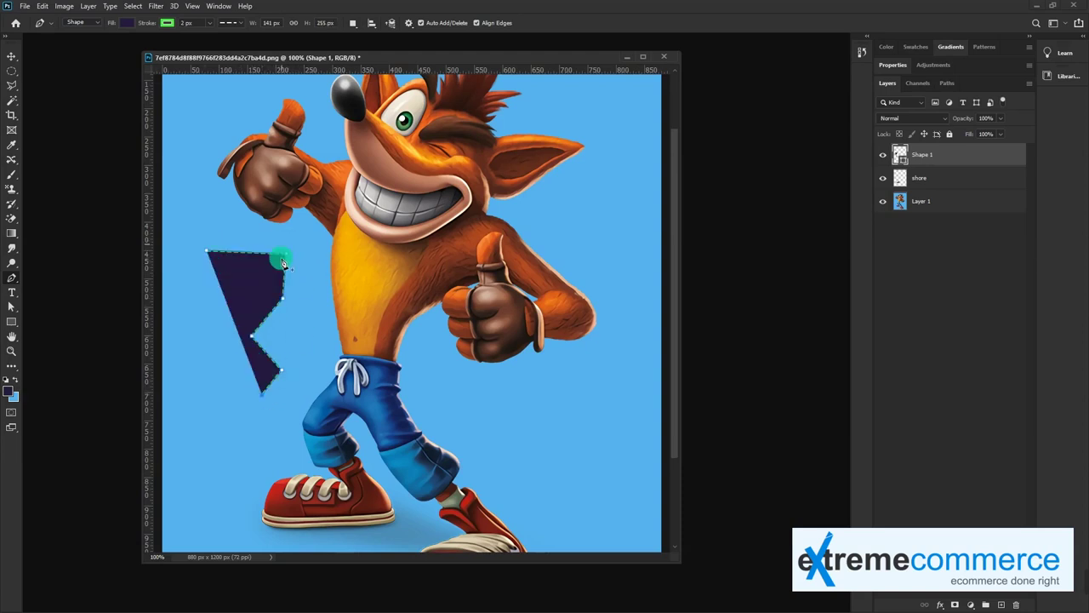
{"action": "key", "text": "ctrl+z"}
{"action": "key", "text": "ctrl+z"}
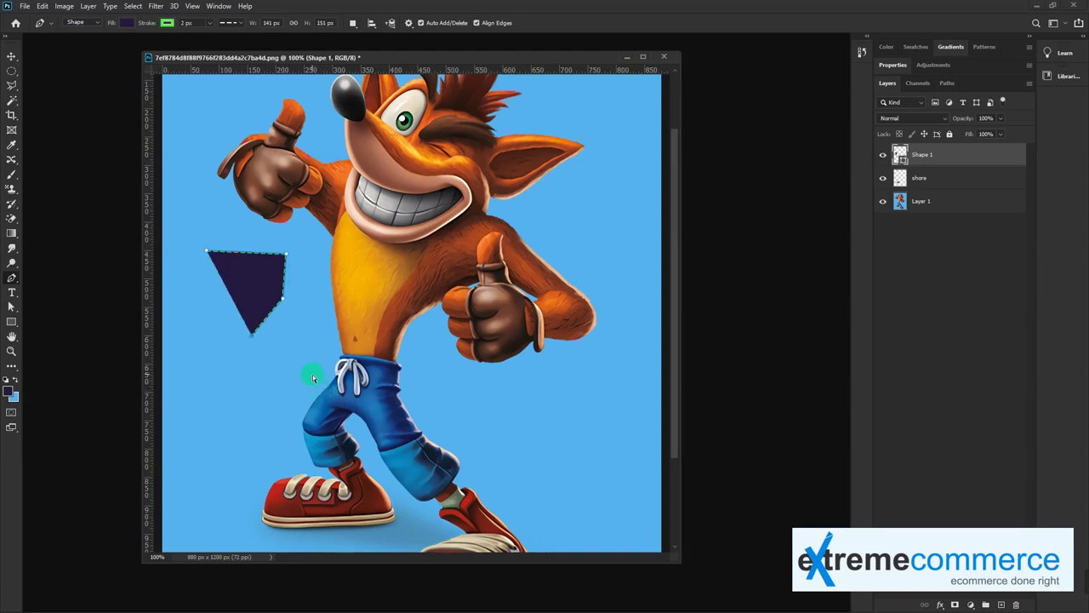
{"action": "key", "text": "ctrl+z"}
{"action": "key", "text": "ctrl+z"}
{"action": "key", "text": "ctrl+z"}
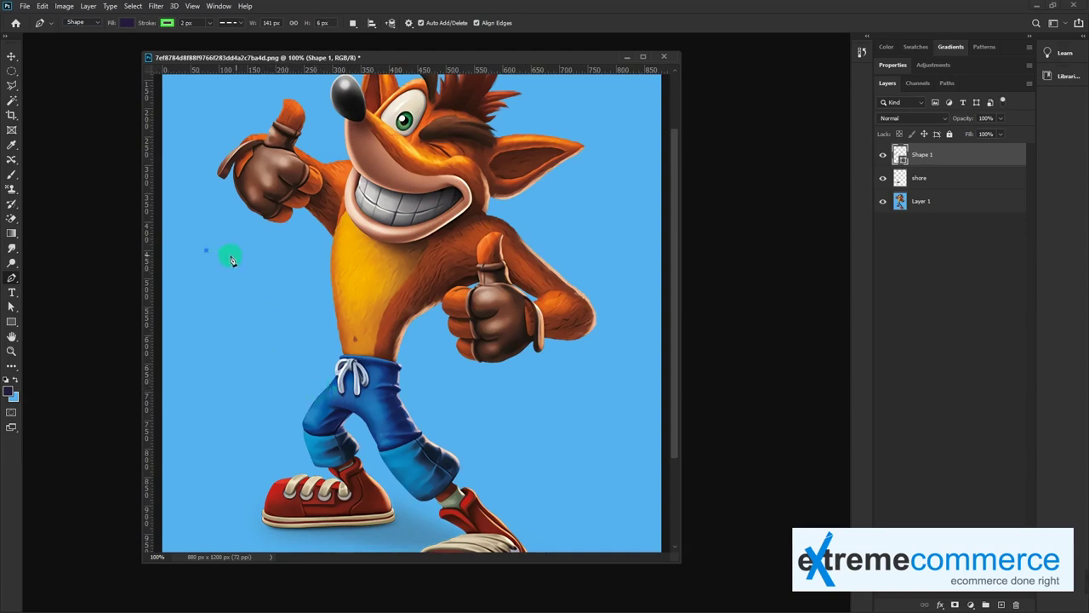
{"action": "mouse_move", "coordinate": [207, 249]}
{"action": "left_mouse_down"}
{"action": "mouse_move", "coordinate": [279, 262]}
{"action": "mouse_move", "coordinate": [299, 301]}
{"action": "left_mouse_up"}
{"action": "left_click", "coordinate": [324, 249]}
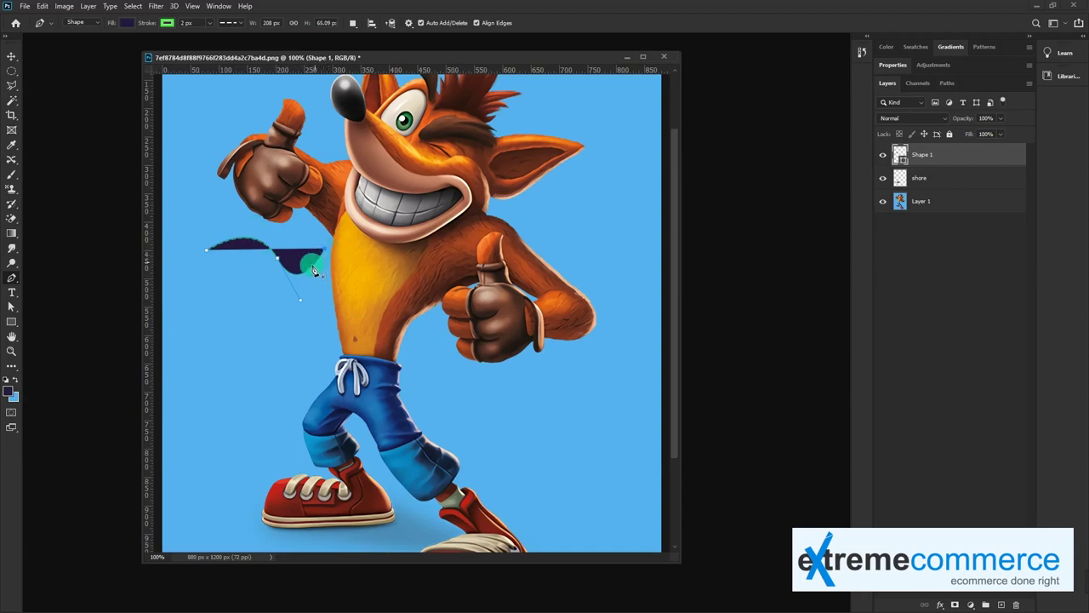
{"action": "key", "text": "ctrl+z"}
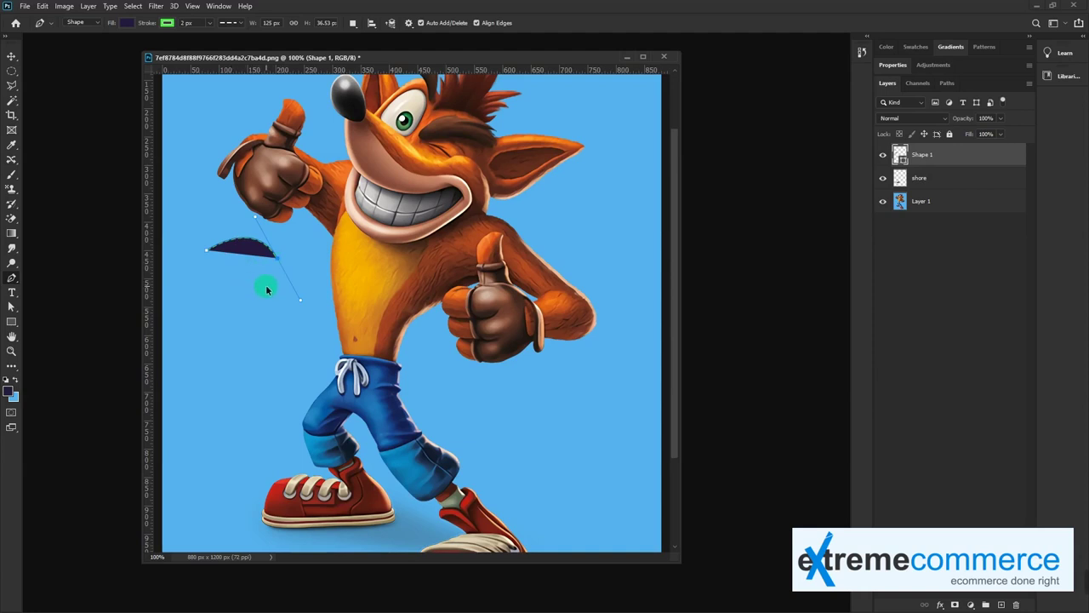
{"action": "key", "text": "ctrl+z"}
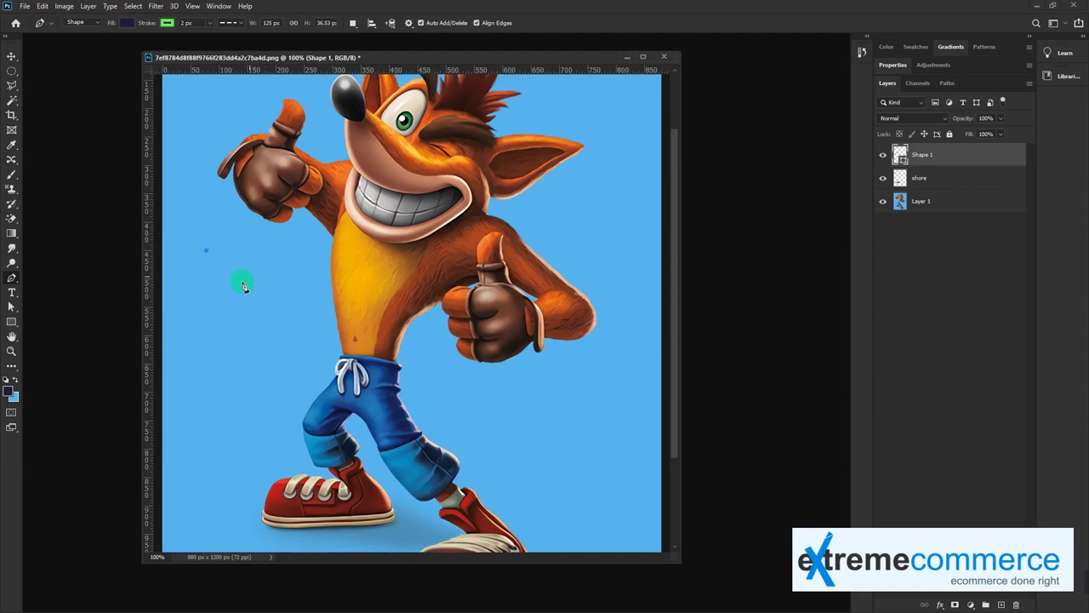
{"action": "key", "text": "ctrl+z"}
{"action": "left_click", "coordinate": [194, 318]}
{"action": "left_click_drag", "start_coordinate": [247, 266], "coordinate": [307, 269]}
{"action": "left_click_drag", "start_coordinate": [299, 319], "coordinate": [292, 345]}
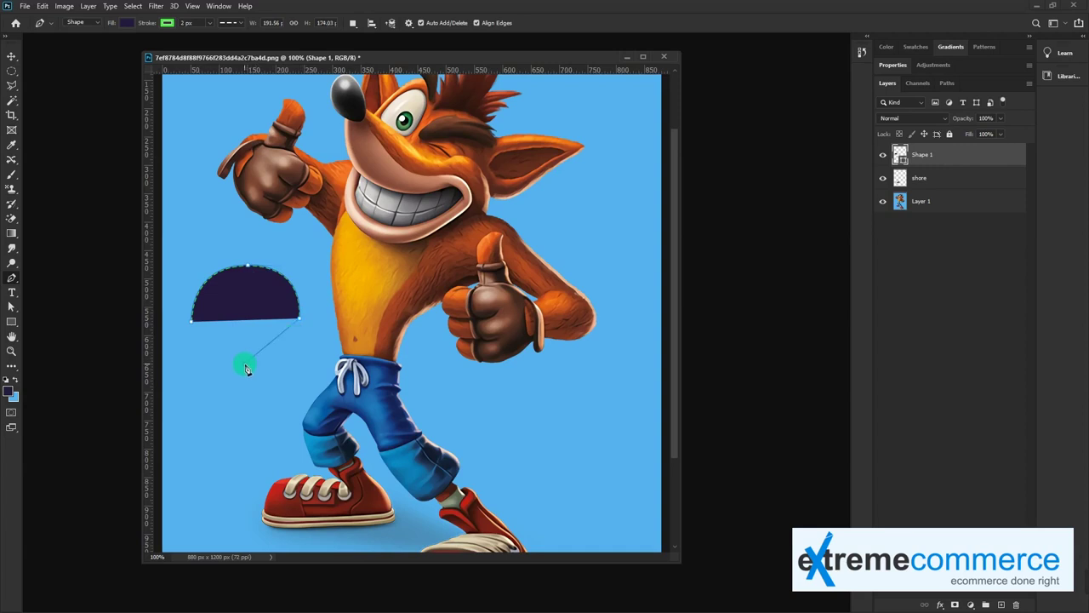
{"action": "mouse_move", "coordinate": [217, 364]}
{"action": "left_mouse_down"}
{"action": "mouse_move", "coordinate": [191, 367]}
{"action": "mouse_move", "coordinate": [189, 316]}
{"action": "left_mouse_up"}
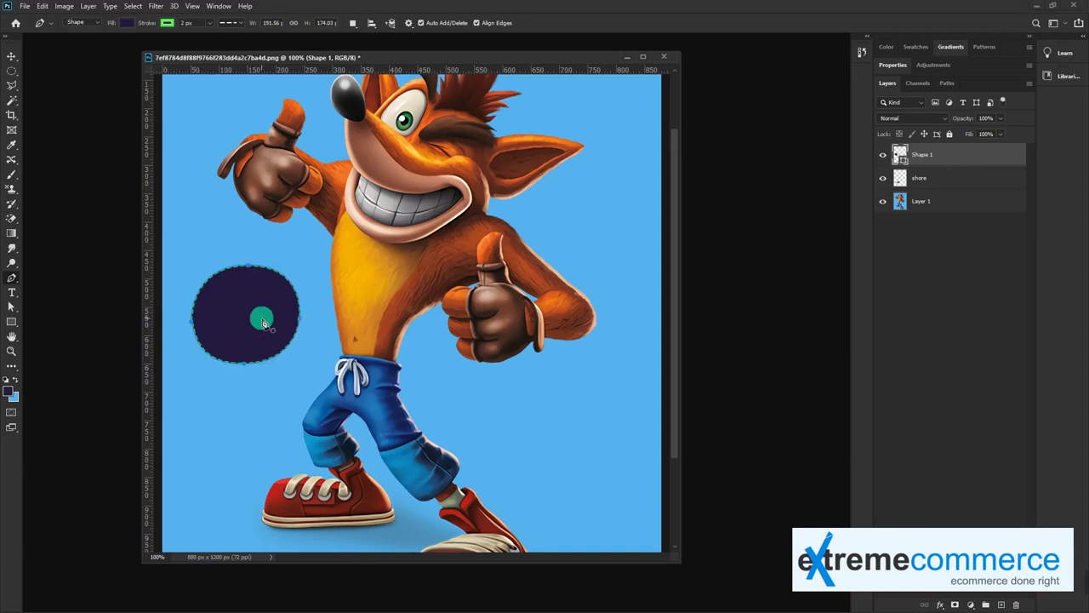
{"action": "key", "text": "v"}
{"action": "key", "text": "a"}
{"action": "key", "text": "v"}
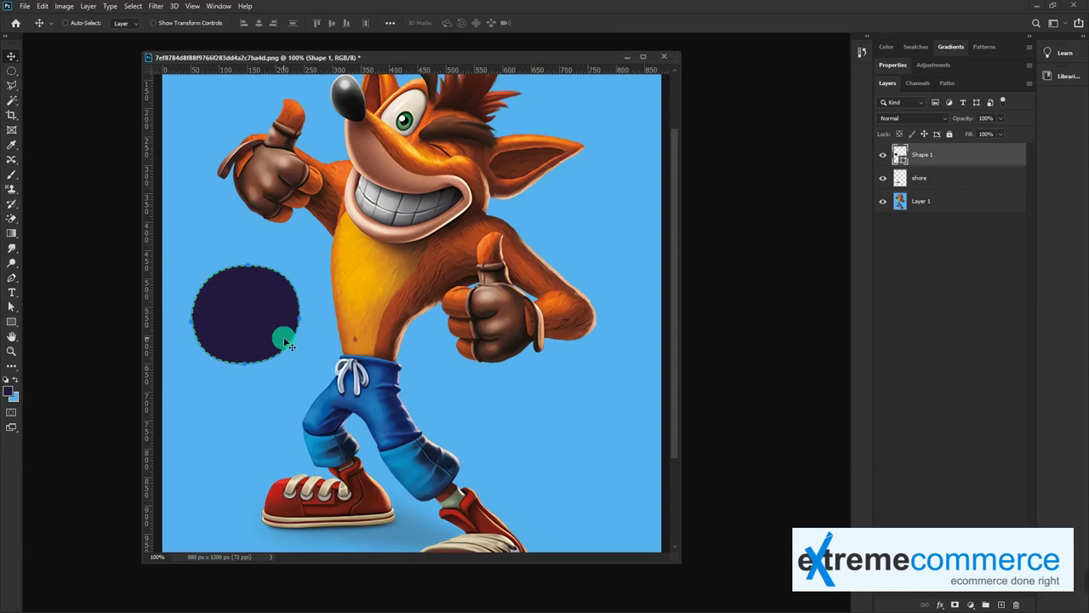
{"action": "key", "text": "a"}
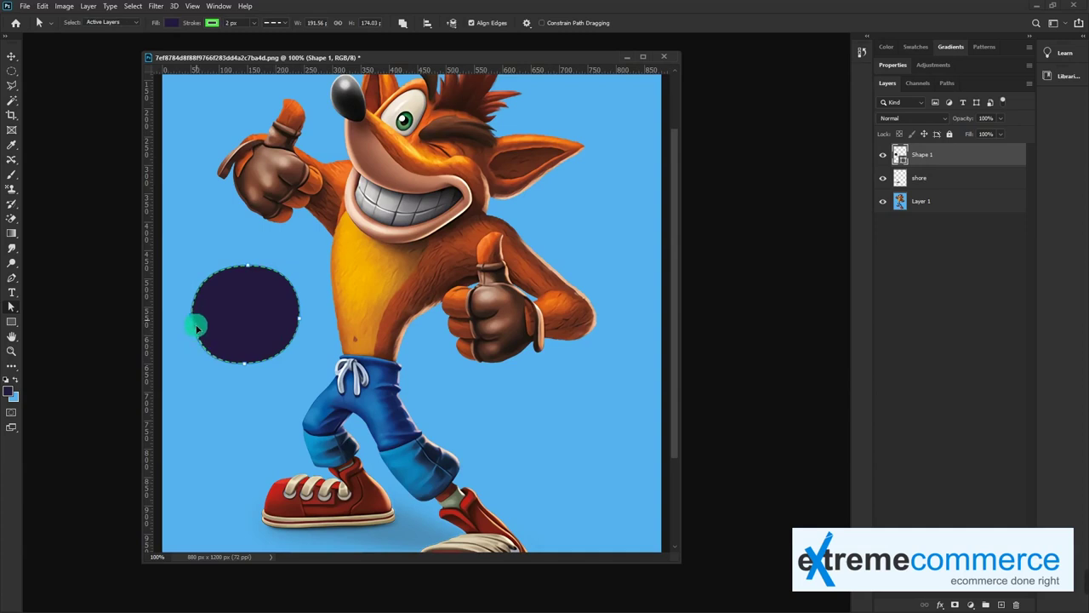
{"action": "mouse_move", "coordinate": [246, 364]}
{"action": "left_mouse_down"}
{"action": "mouse_move", "coordinate": [299, 366]}
{"action": "mouse_move", "coordinate": [204, 375]}
{"action": "left_mouse_up"}
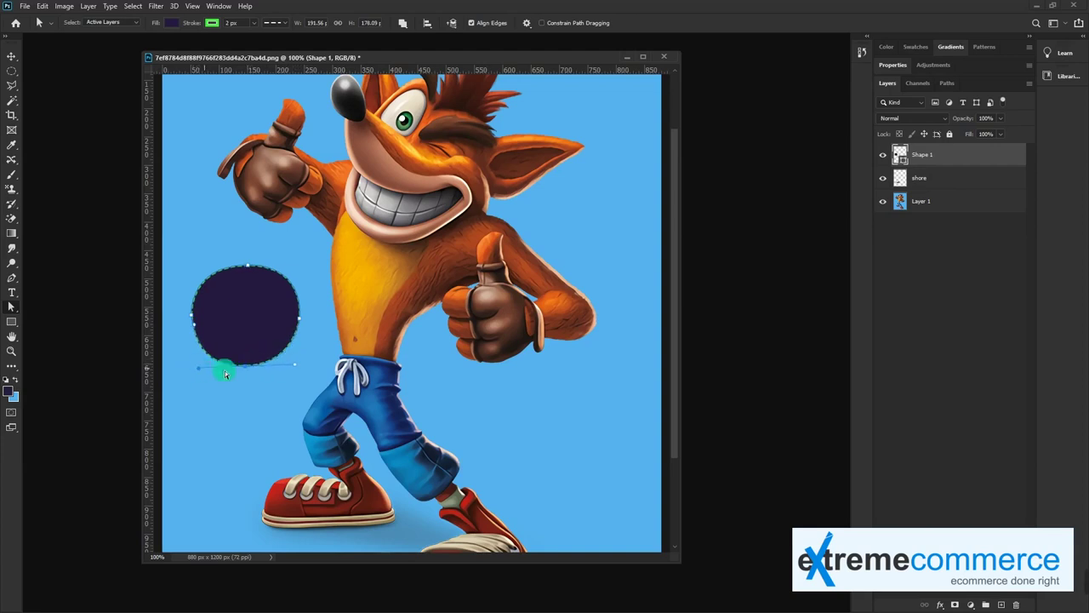
{"action": "left_click", "coordinate": [249, 267]}
{"action": "left_click_drag", "start_coordinate": [249, 267], "coordinate": [246, 260]}
{"action": "key", "text": "v"}
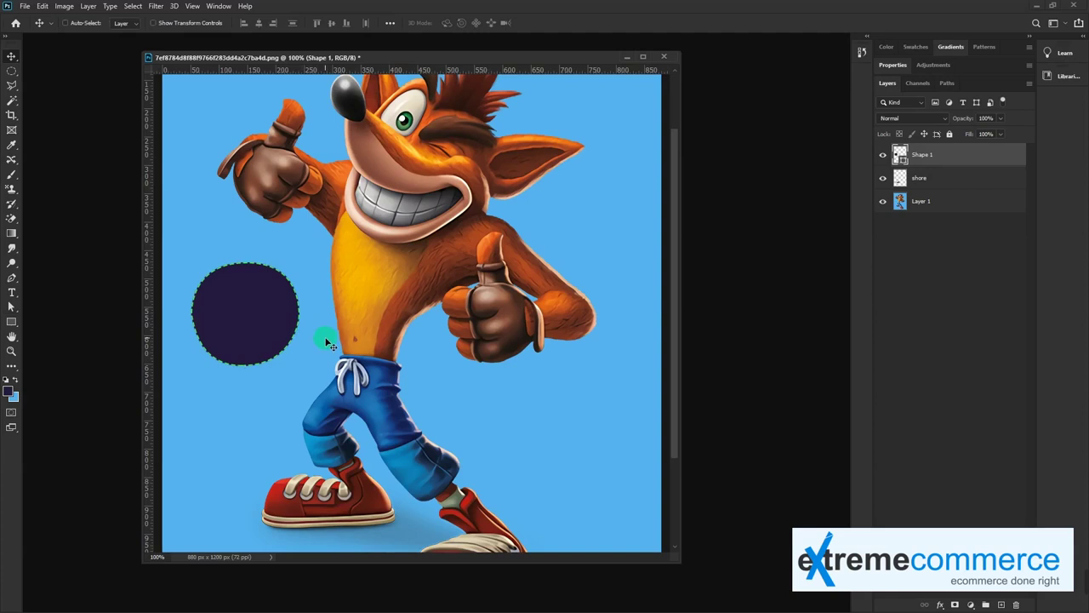
{"action": "key", "text": "ctrl"}
{"action": "key", "text": "Delete"}
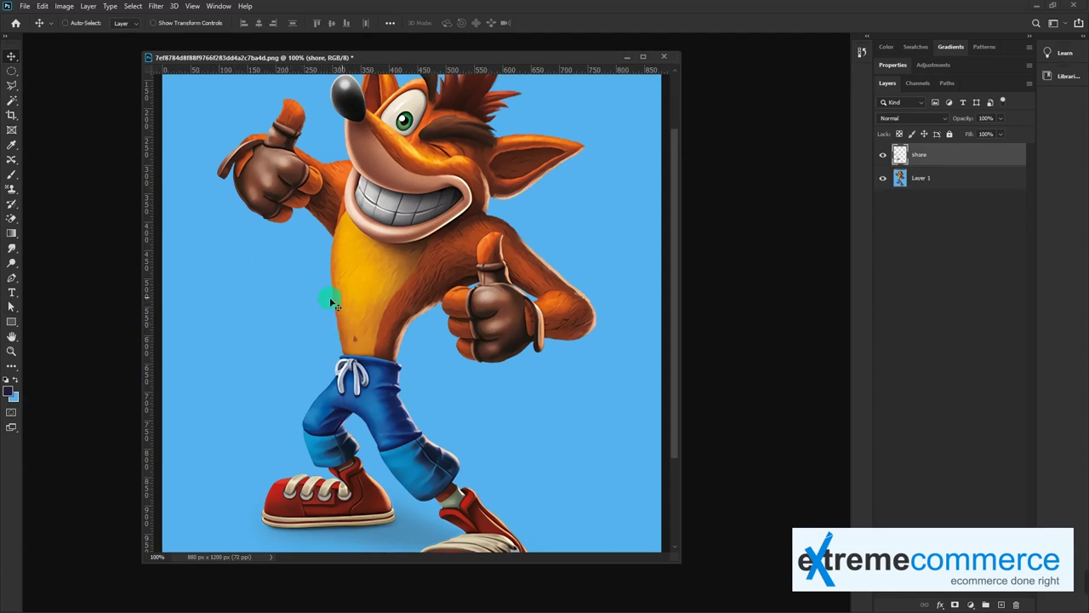
{"action": "scroll", "coordinate": [286, 354], "scroll_direction": "up", "scroll_amount": 3}
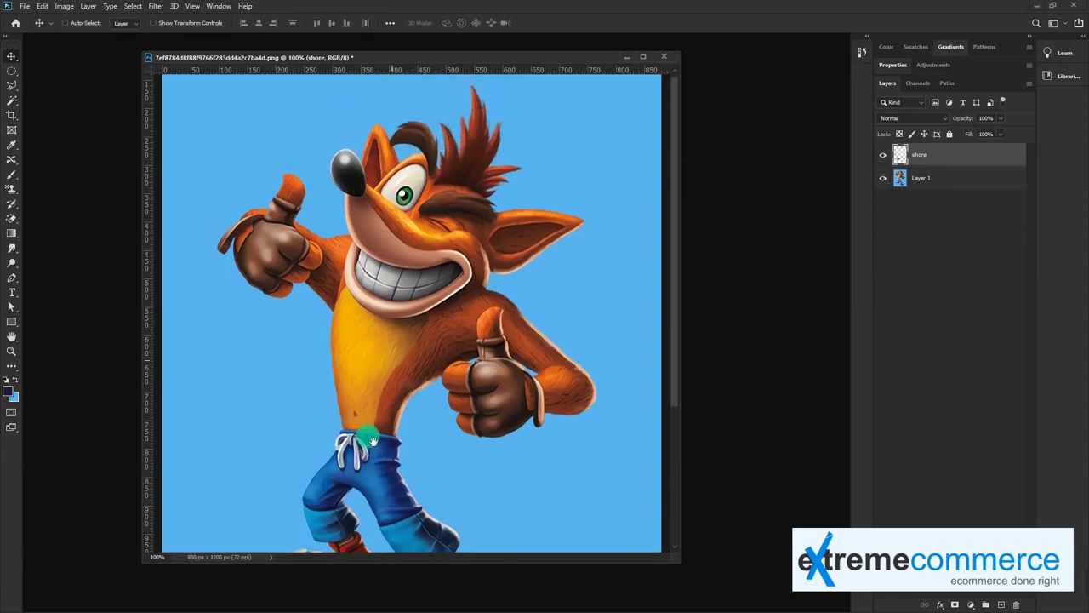
{"action": "left_click", "coordinate": [17, 281]}
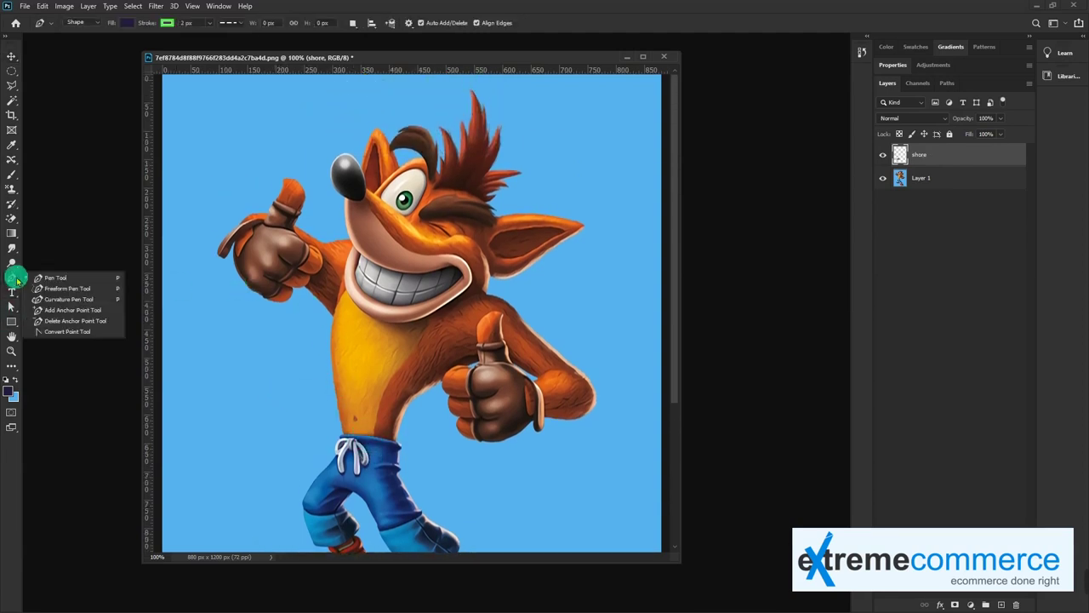
{"action": "left_click", "coordinate": [92, 297]}
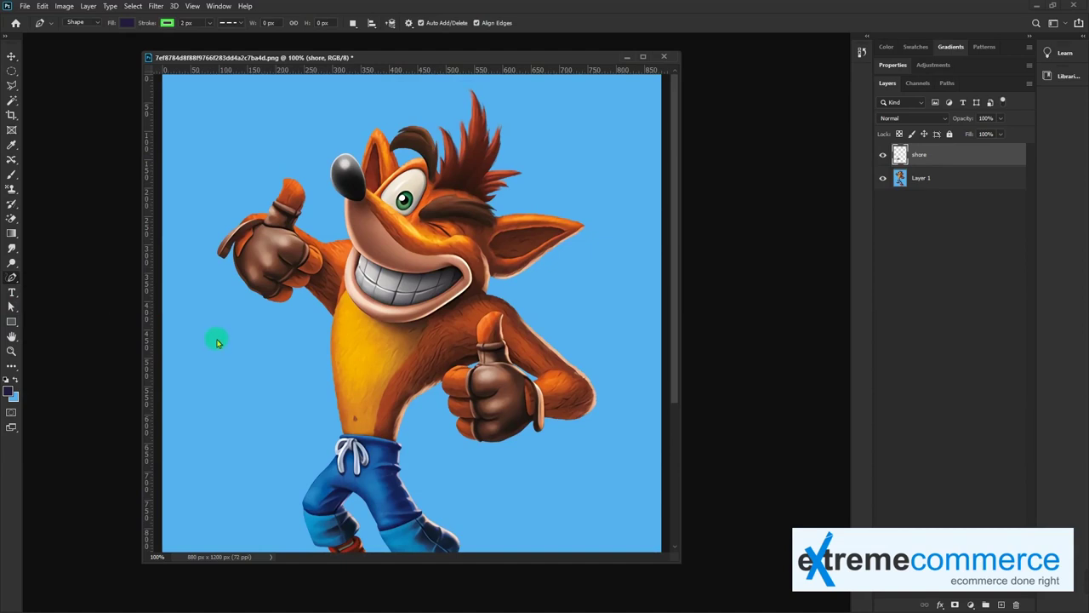
{"action": "left_click_drag", "start_coordinate": [277, 340], "coordinate": [216, 336]}
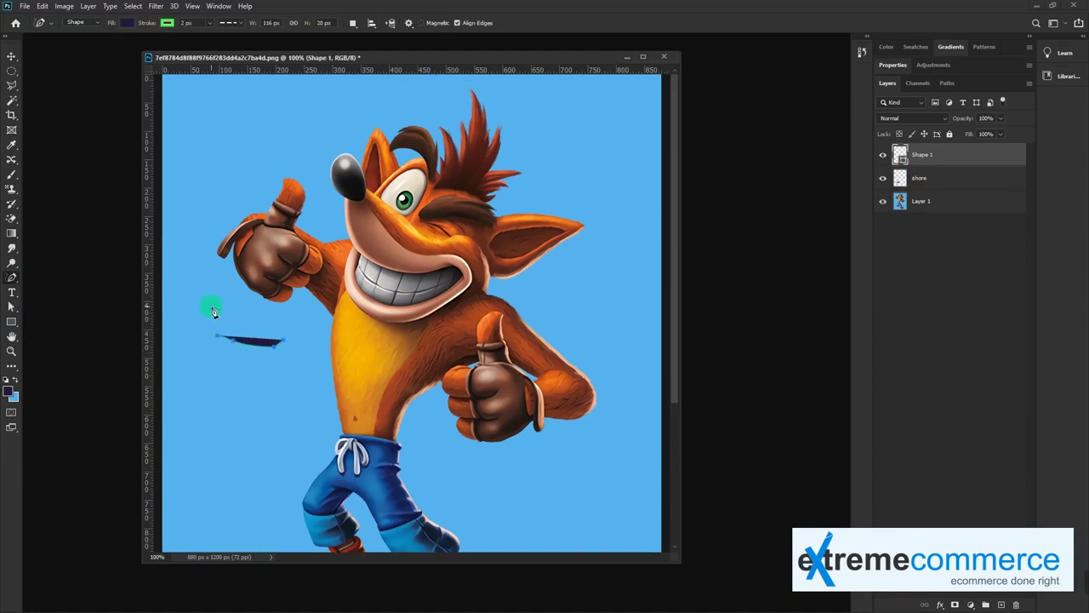
{"action": "mouse_move", "coordinate": [306, 111]}
{"action": "left_mouse_down"}
{"action": "mouse_move", "coordinate": [503, 77]}
{"action": "mouse_move", "coordinate": [562, 139]}
{"action": "left_mouse_up"}
{"action": "mouse_move", "coordinate": [599, 269]}
{"action": "left_mouse_down"}
{"action": "mouse_move", "coordinate": [615, 443]}
{"action": "mouse_move", "coordinate": [460, 476]}
{"action": "left_mouse_up"}
{"action": "left_click_drag", "start_coordinate": [221, 319], "coordinate": [221, 319]}
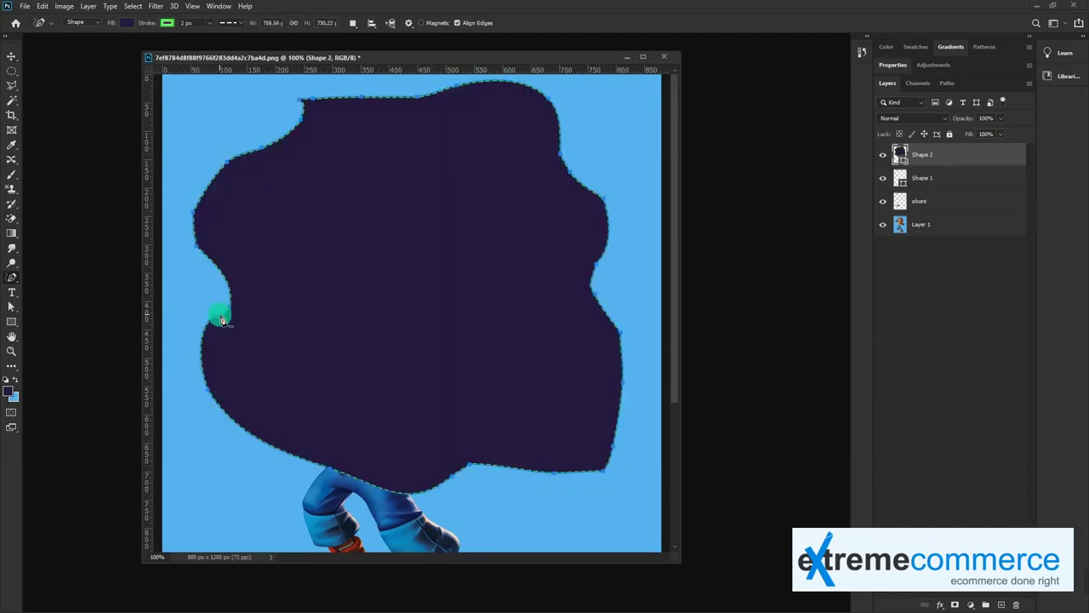
{"action": "key", "text": "ctrl+z"}
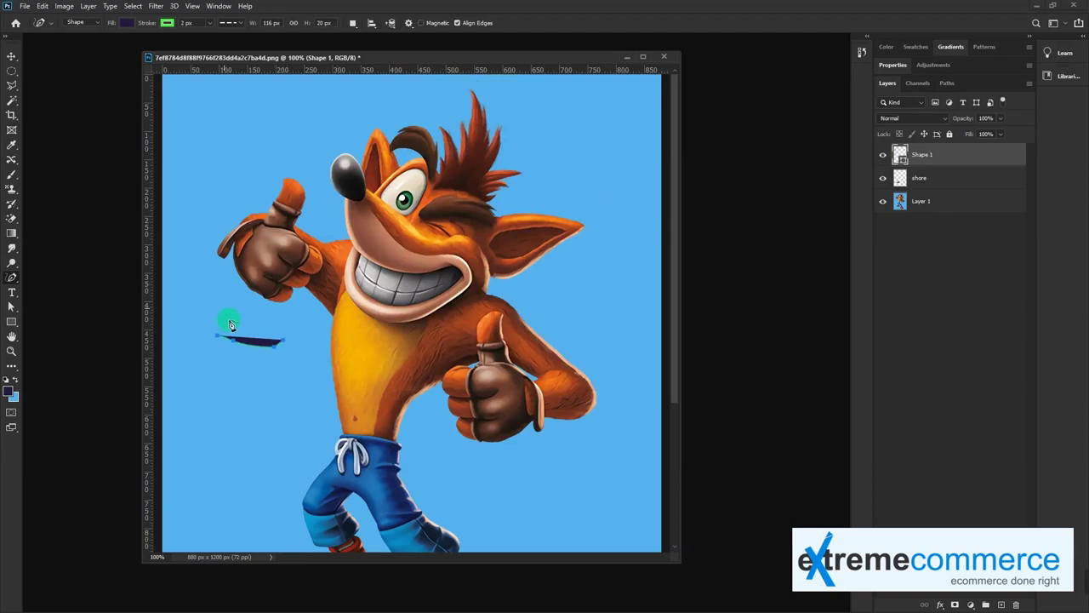
{"action": "key", "text": "ctrl+z"}
{"action": "left_click_drag", "start_coordinate": [202, 298], "coordinate": [250, 120]}
{"action": "mouse_move", "coordinate": [247, 187]}
{"action": "left_mouse_down"}
{"action": "mouse_move", "coordinate": [241, 335]}
{"action": "mouse_move", "coordinate": [203, 300]}
{"action": "left_mouse_up"}
{"action": "key", "text": "ctrl+z"}
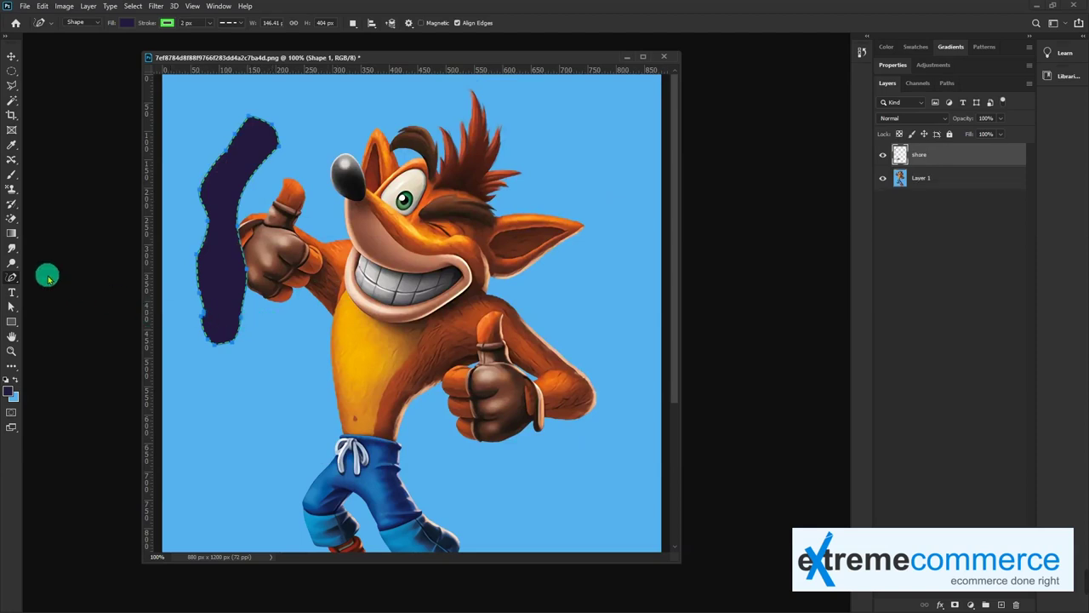
{"action": "left_click_drag", "start_coordinate": [13, 279], "coordinate": [100, 305]}
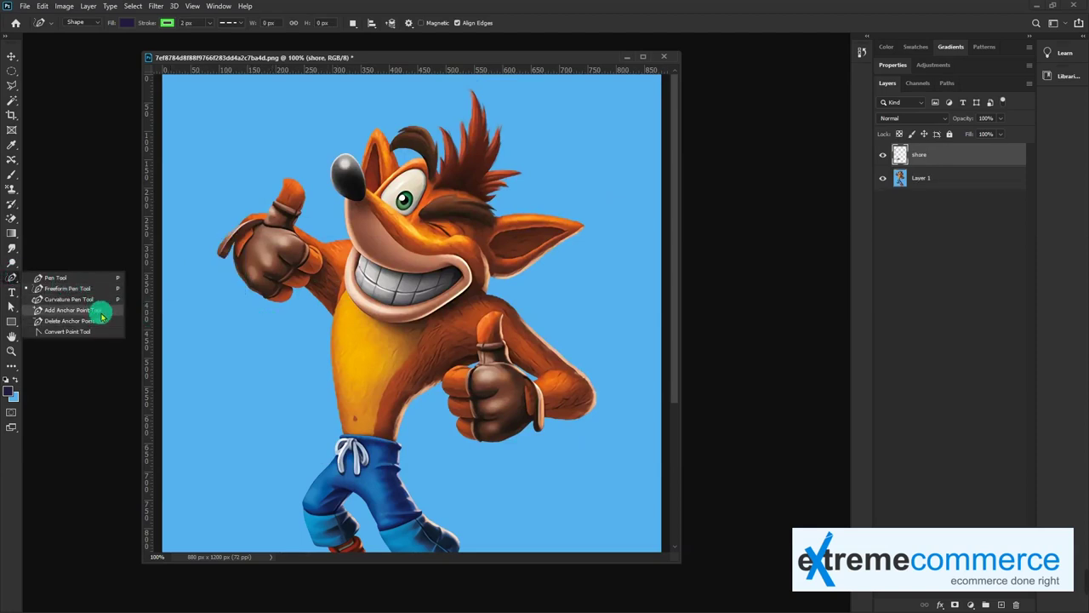
- Draw a four-cornered navy shape near the top left above Crash's thumb
{"action": "left_click", "coordinate": [101, 315]}
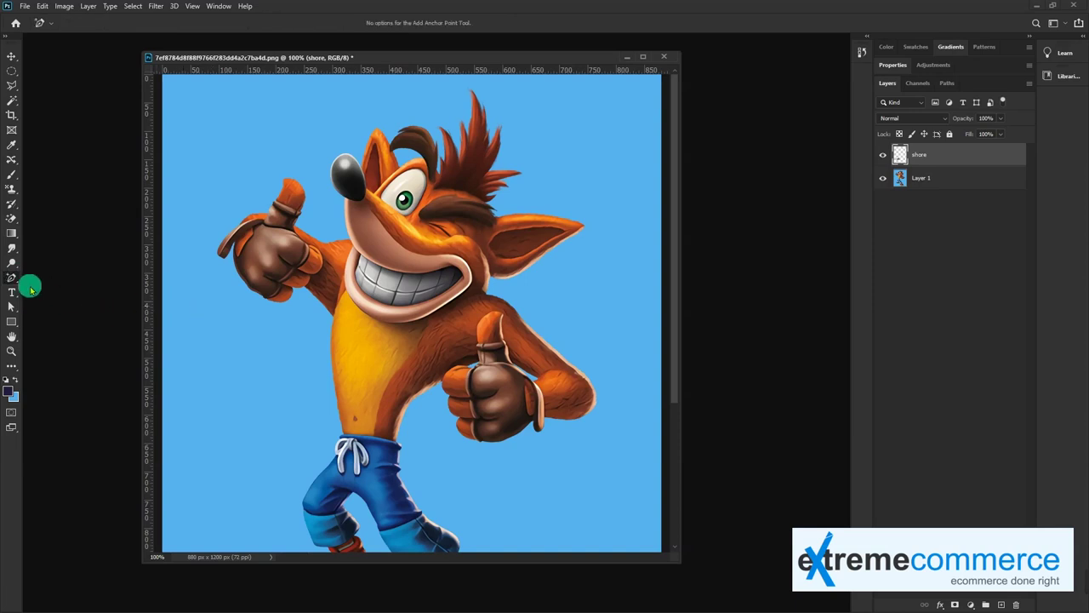
{"action": "left_click_drag", "start_coordinate": [13, 278], "coordinate": [55, 272]}
{"action": "left_click", "coordinate": [228, 145]}
{"action": "left_click", "coordinate": [329, 112]}
{"action": "left_click", "coordinate": [247, 166]}
{"action": "left_click", "coordinate": [228, 145]}
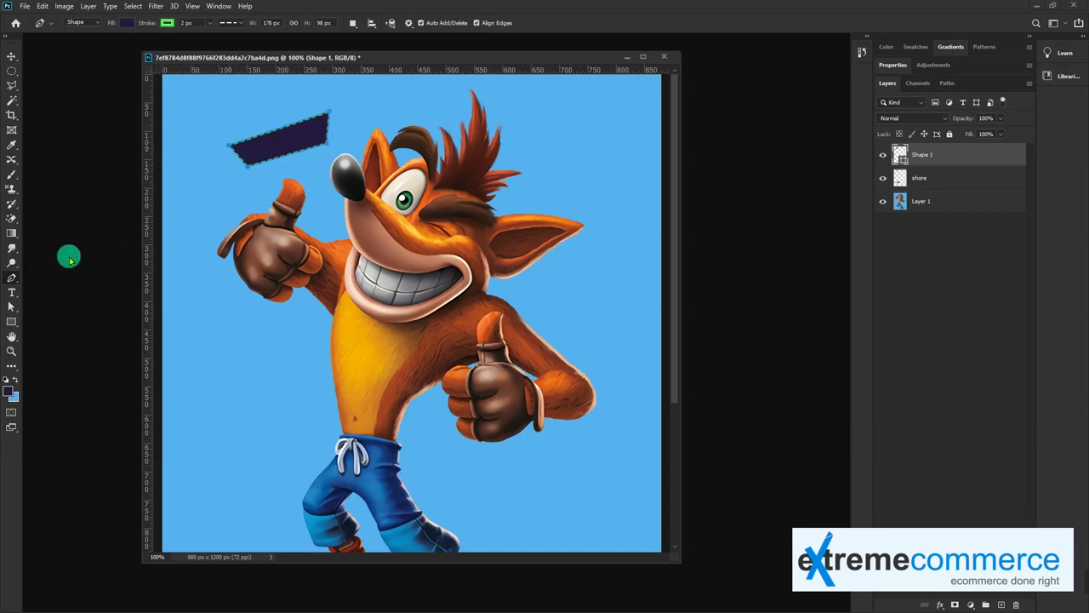
- Add a curved point on the top edge, then delete it and the top-right corner to form a triangle
{"action": "right_click", "coordinate": [12, 278]}
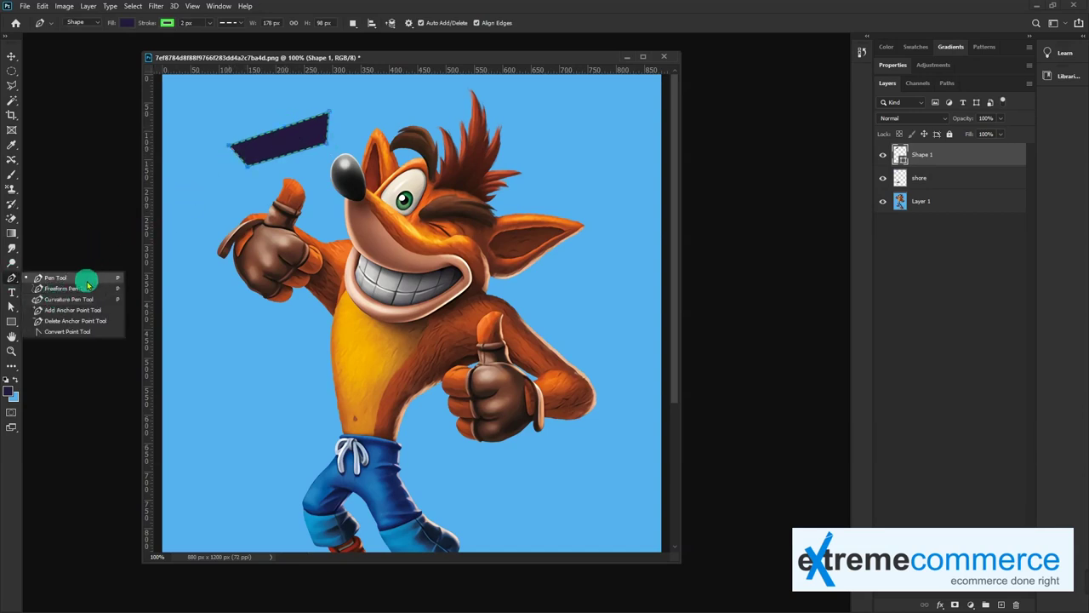
{"action": "left_click", "coordinate": [73, 310]}
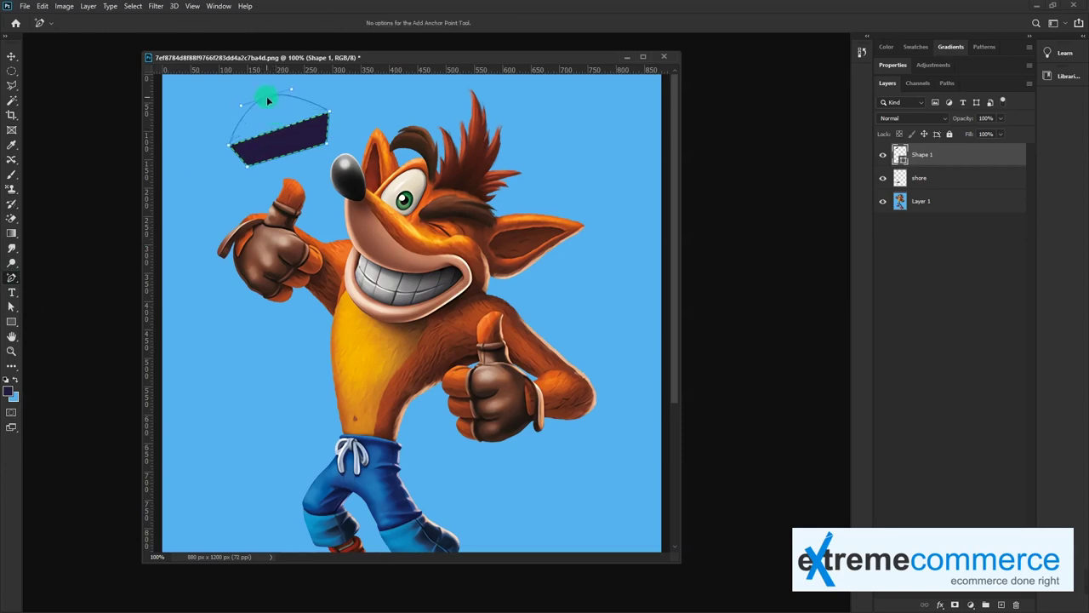
{"action": "left_click_drag", "start_coordinate": [270, 104], "coordinate": [266, 96]}
{"action": "right_click", "coordinate": [12, 277]}
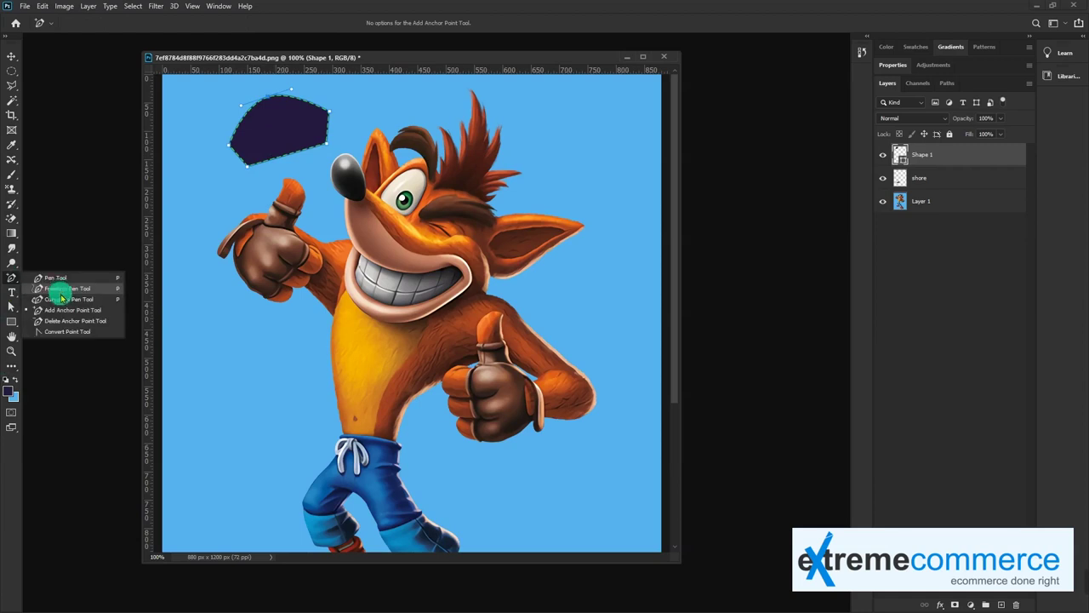
{"action": "left_click", "coordinate": [68, 324]}
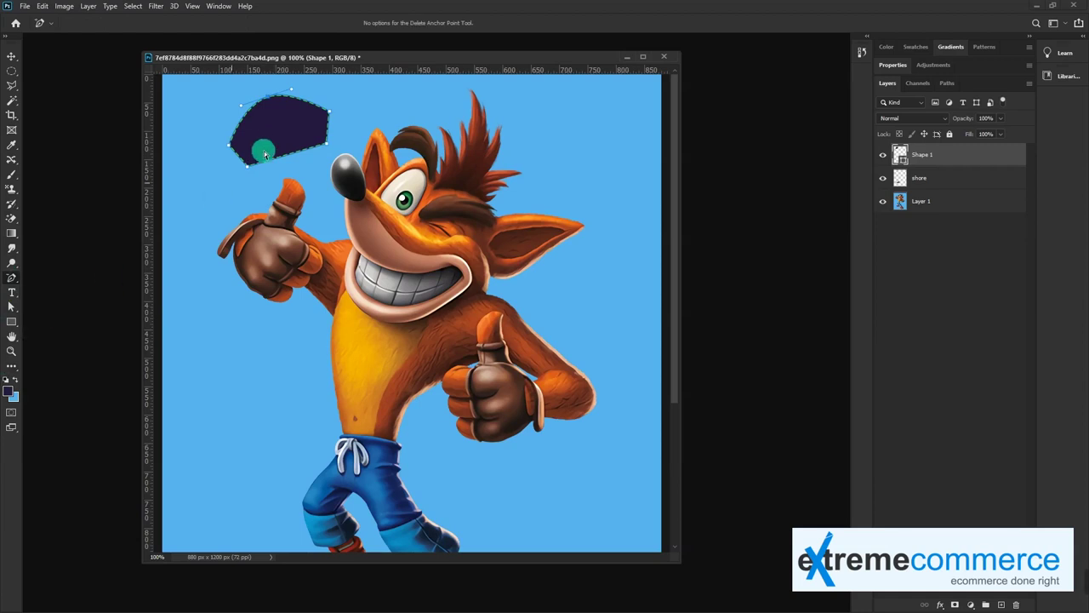
{"action": "left_click", "coordinate": [272, 105]}
{"action": "left_click", "coordinate": [330, 118]}
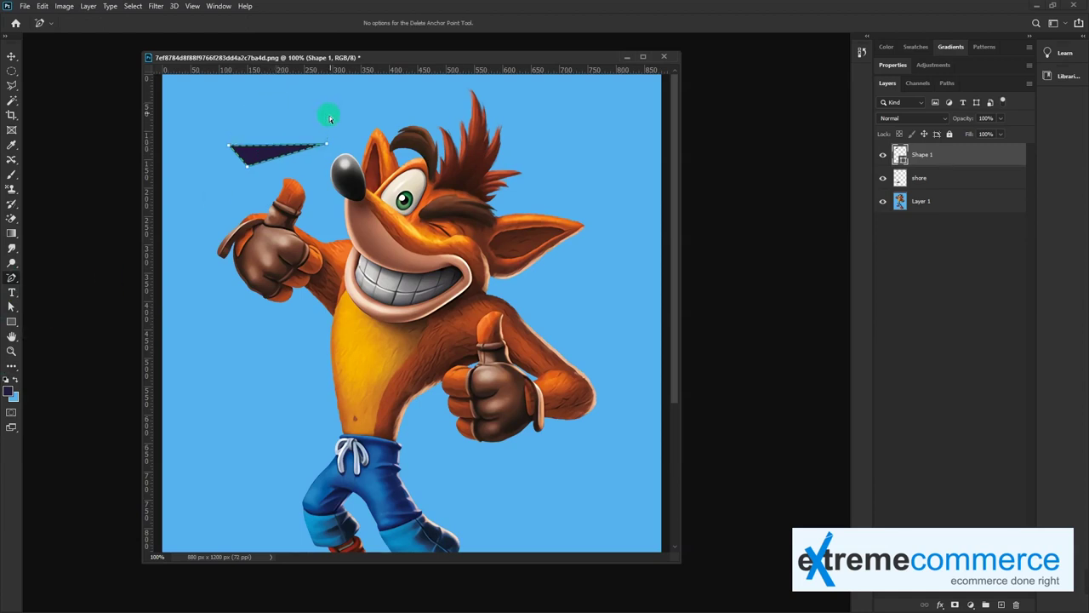
- Try the Convert Point tool, then draw a test Pen curve at top right and undo it
{"action": "right_click", "coordinate": [12, 278]}
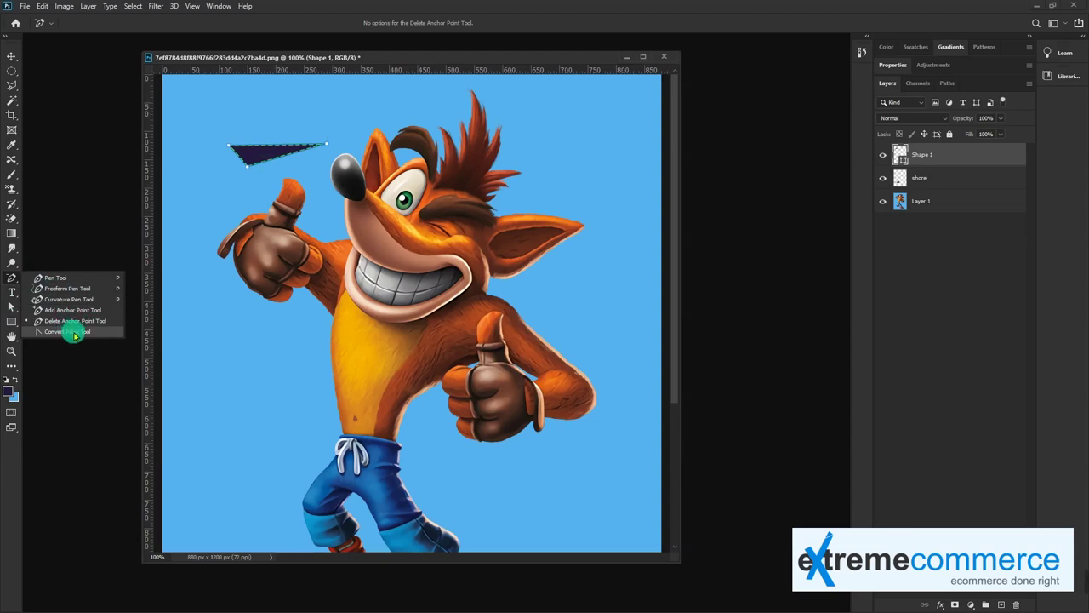
{"action": "left_click", "coordinate": [74, 332]}
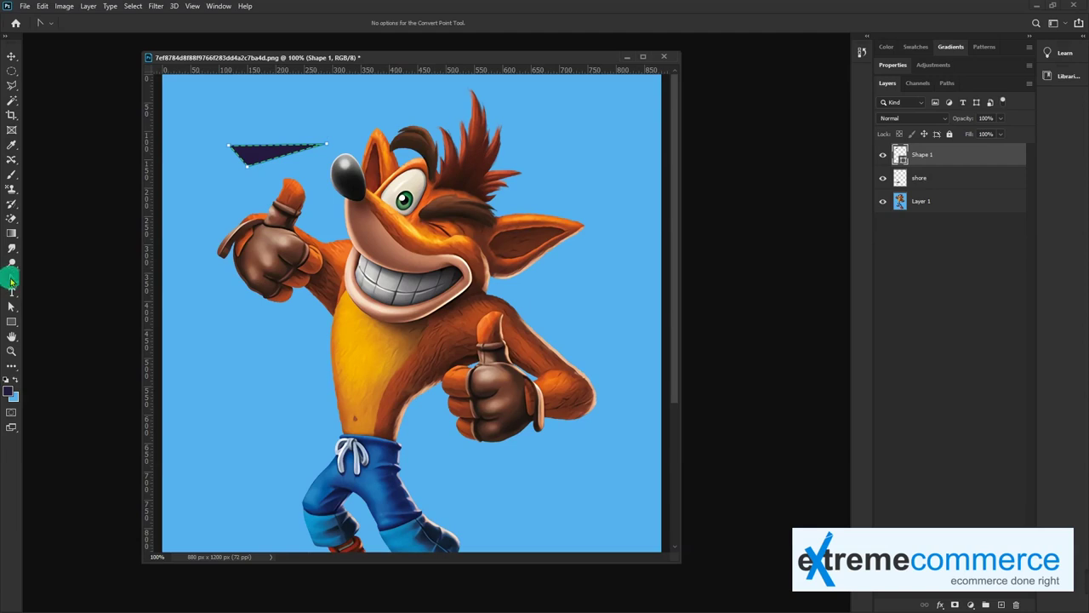
{"action": "right_click", "coordinate": [11, 281]}
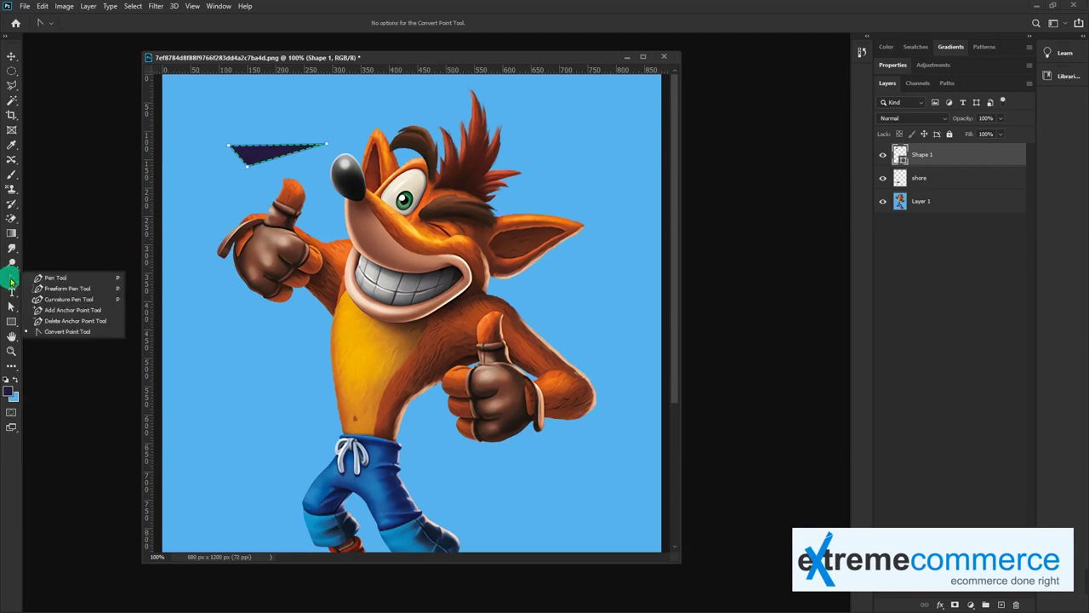
{"action": "left_click", "coordinate": [54, 278]}
{"action": "left_click", "coordinate": [557, 102]}
{"action": "left_click_drag", "start_coordinate": [627, 128], "coordinate": [627, 130]}
{"action": "key", "text": "ctrl+z"}
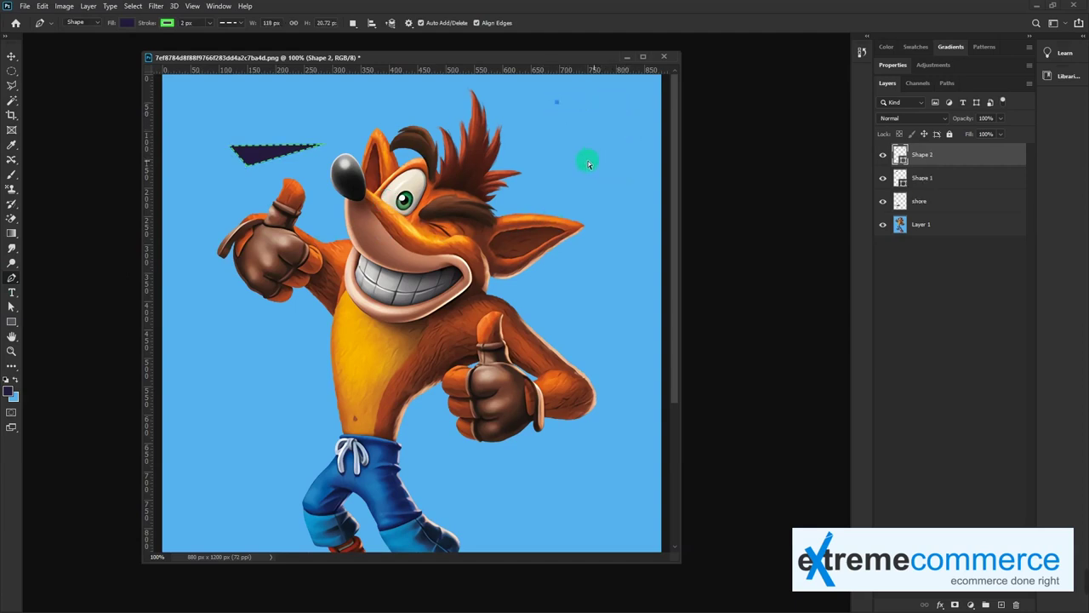
{"action": "key", "text": "ctrl+z"}
- Draw a navy rounded rectangle at the top right, above Crash's head
{"action": "left_click", "coordinate": [12, 322]}
{"action": "left_click", "coordinate": [51, 333]}
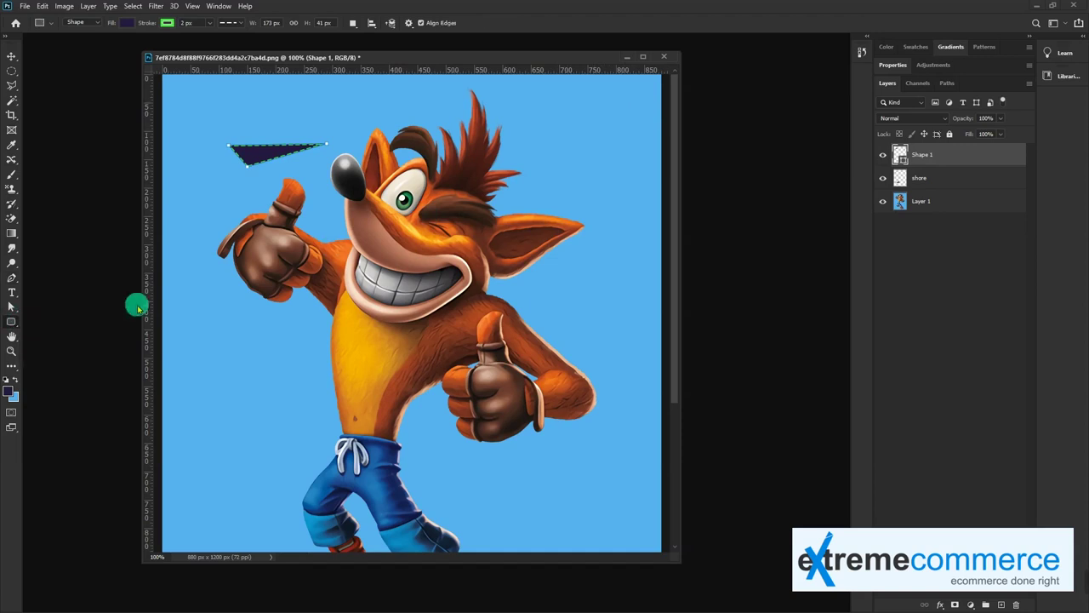
{"action": "left_click_drag", "start_coordinate": [540, 105], "coordinate": [633, 158]}
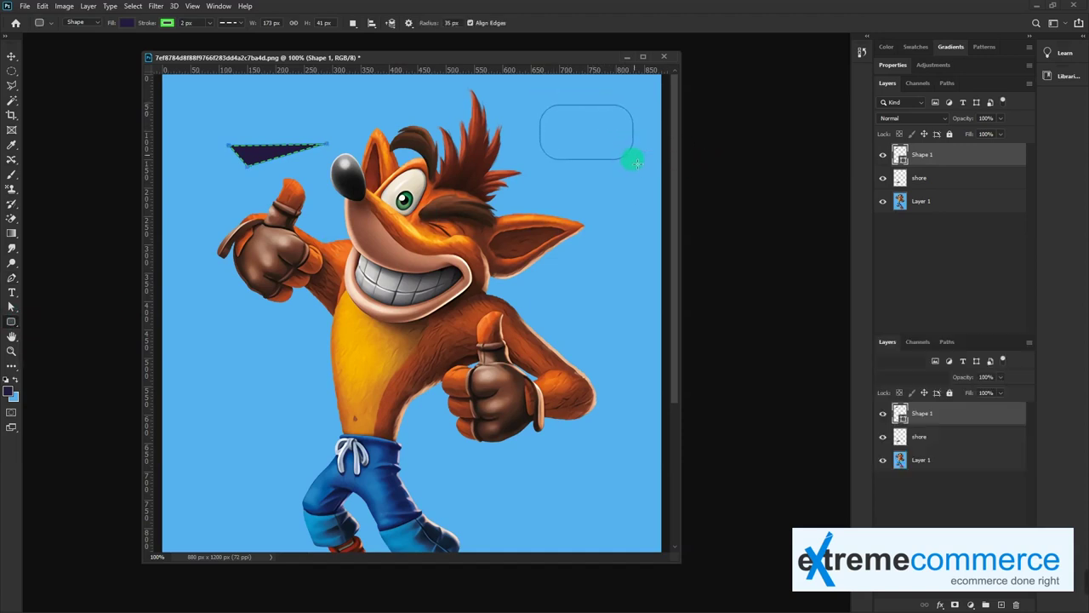
{"action": "key", "text": "v"}
- Convert the rectangle's rounded corners into sharp angled points with the Convert Point Tool
{"action": "key", "text": "a"}
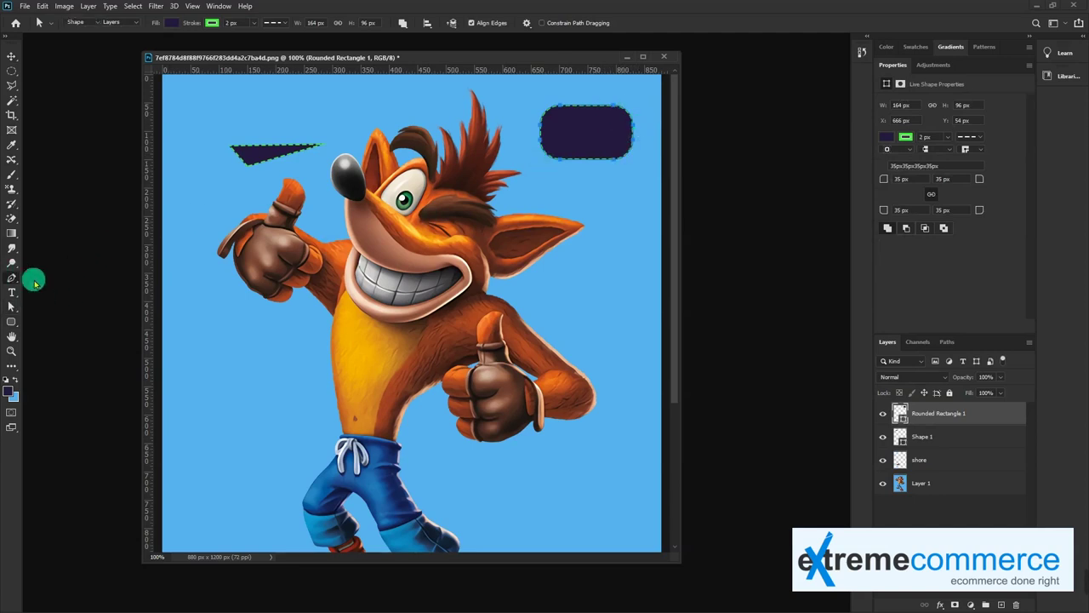
{"action": "left_click", "coordinate": [14, 278]}
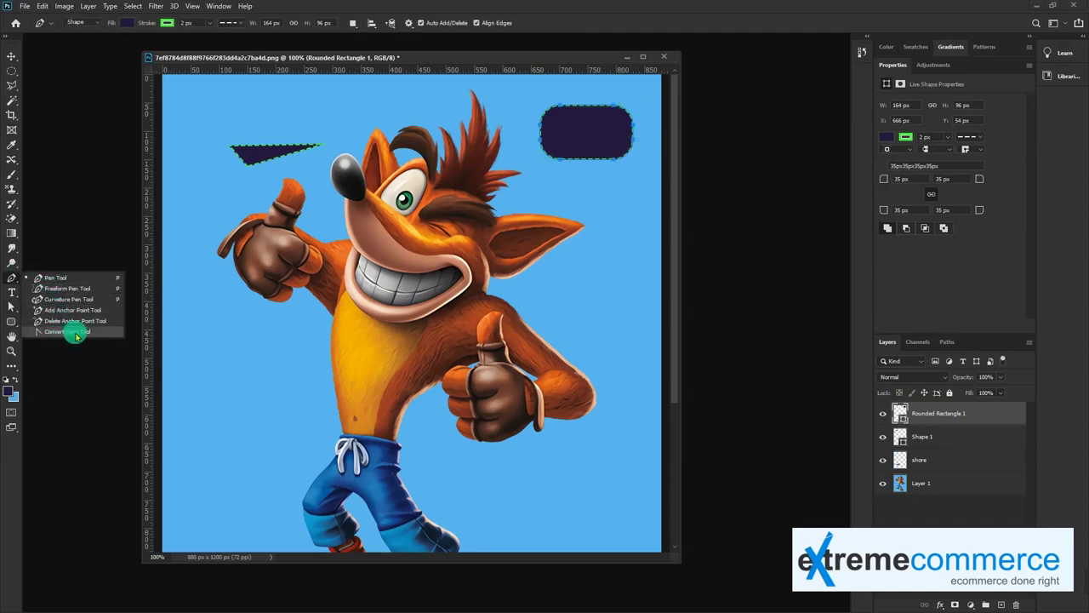
{"action": "left_click", "coordinate": [75, 332]}
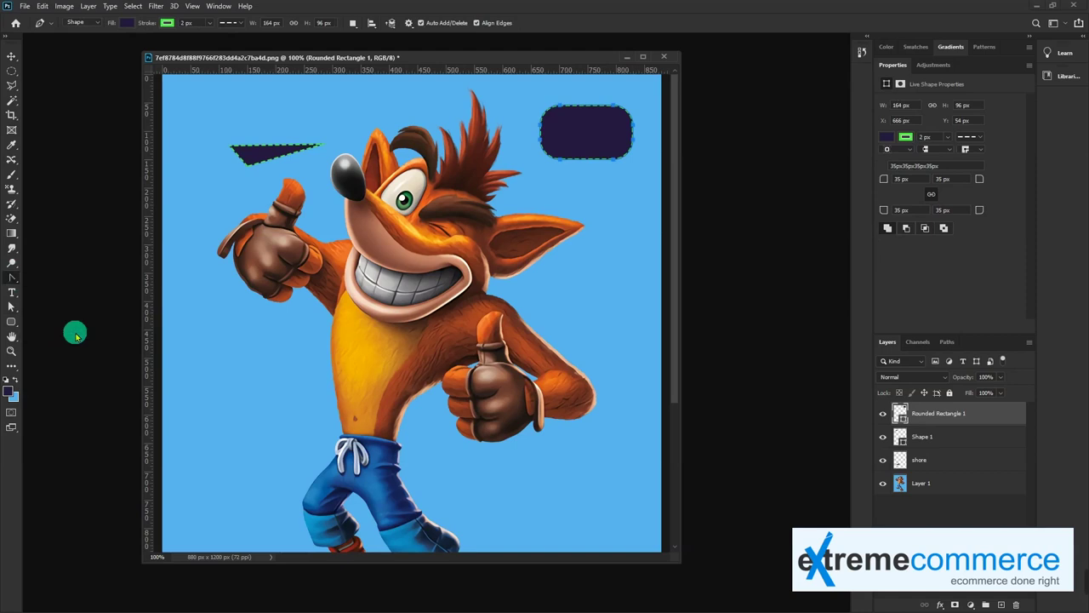
{"action": "left_click", "coordinate": [560, 109]}
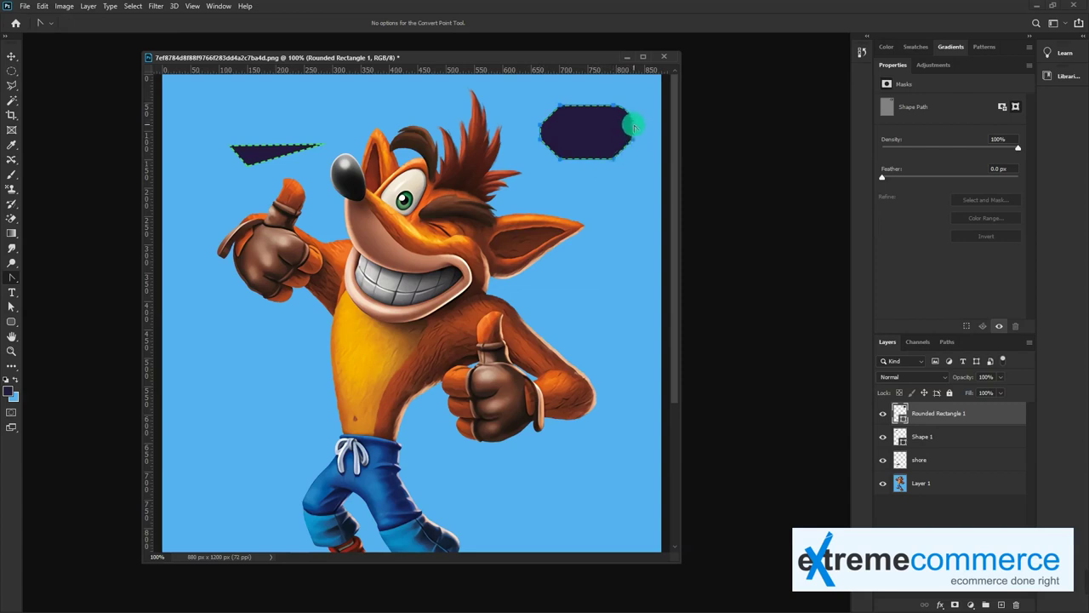
{"action": "key", "text": "v"}
{"action": "left_click", "coordinate": [607, 186]}
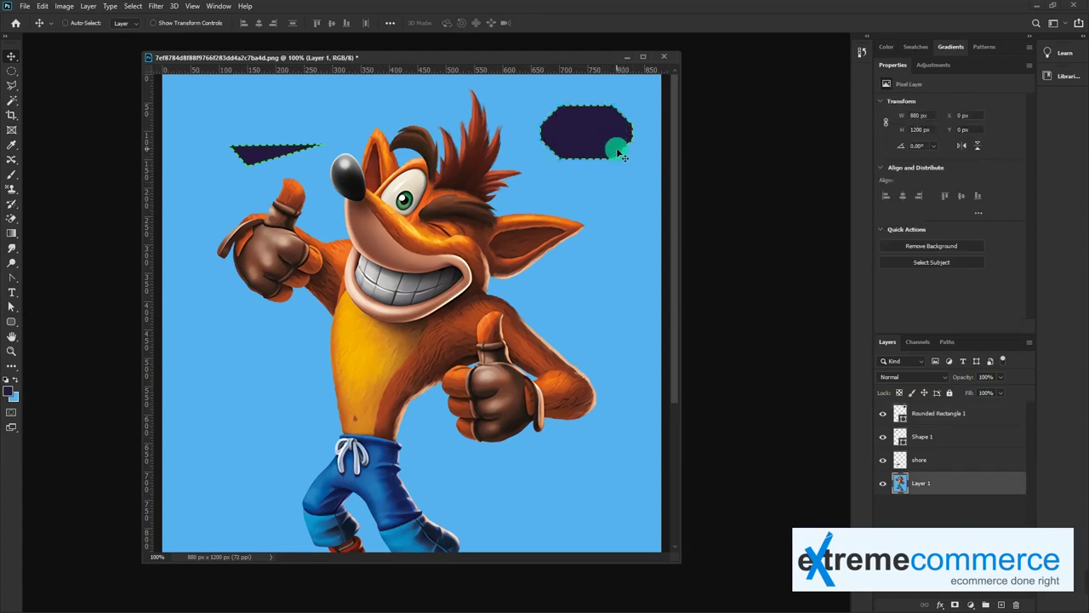
{"action": "key", "text": "a"}
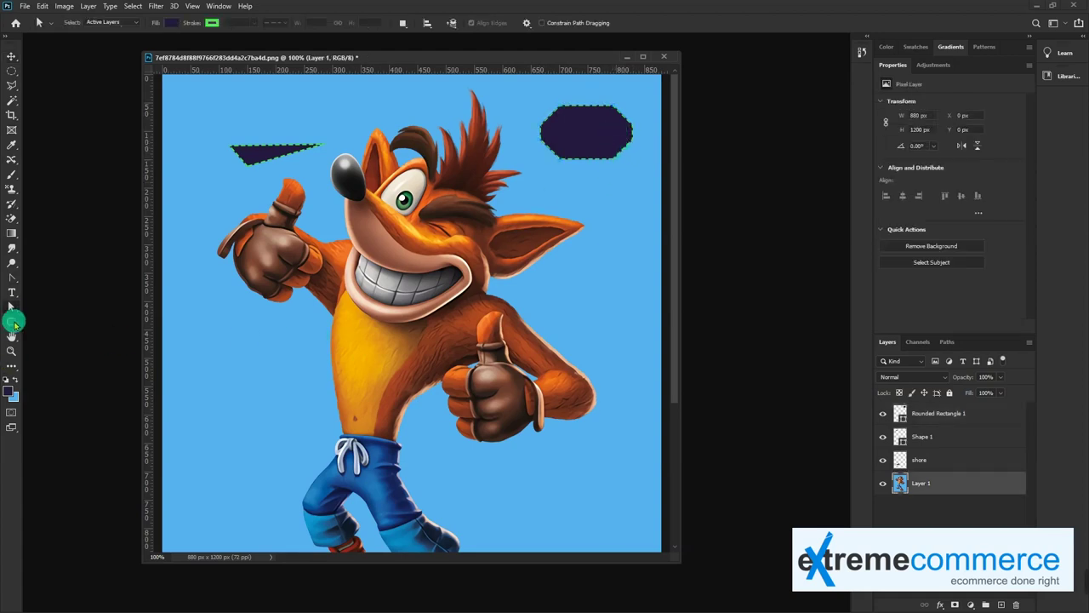
- Draw an angular five-corner navy polygon at lower left with the Pen Tool
{"action": "key", "text": "p"}
{"action": "left_click", "coordinate": [209, 354]}
{"action": "left_click", "coordinate": [270, 350]}
{"action": "left_click", "coordinate": [277, 386]}
{"action": "left_click", "coordinate": [260, 414]}
{"action": "left_click", "coordinate": [194, 386]}
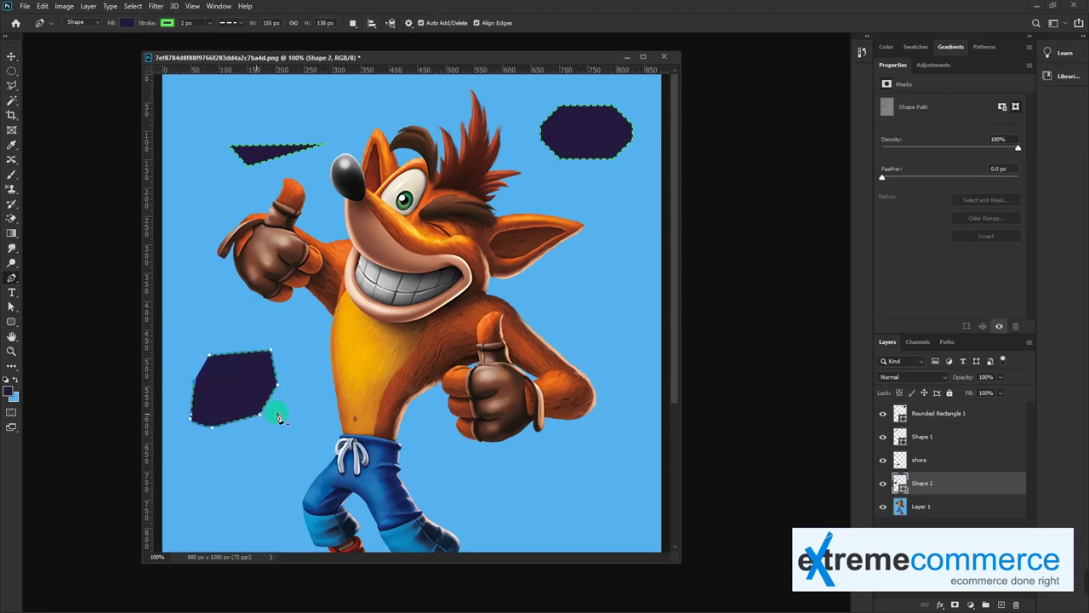
{"action": "key", "text": "v"}
- Draw a tall curvy navy shape running from Crash's ear down toward his thumb
{"action": "key", "text": "p"}
{"action": "left_click", "coordinate": [570, 183]}
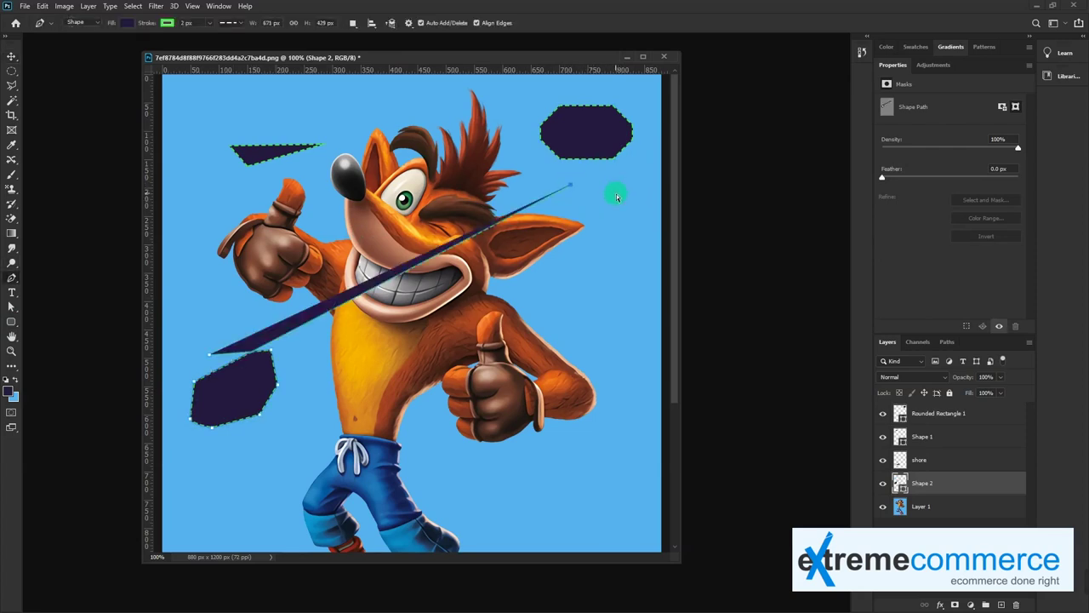
{"action": "key", "text": "ctrl+z"}
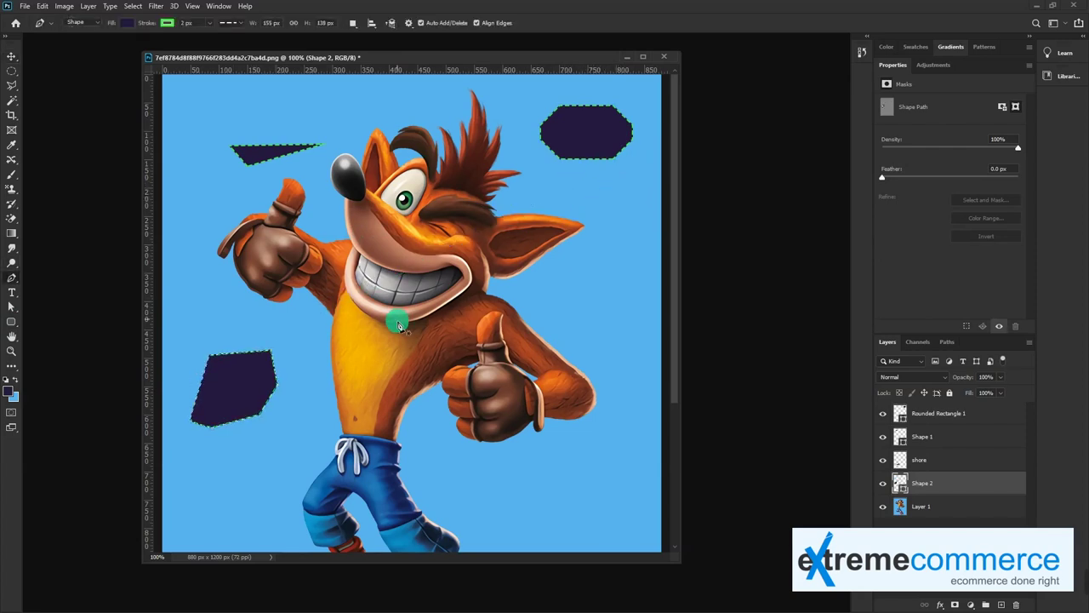
{"action": "left_click", "coordinate": [576, 187]}
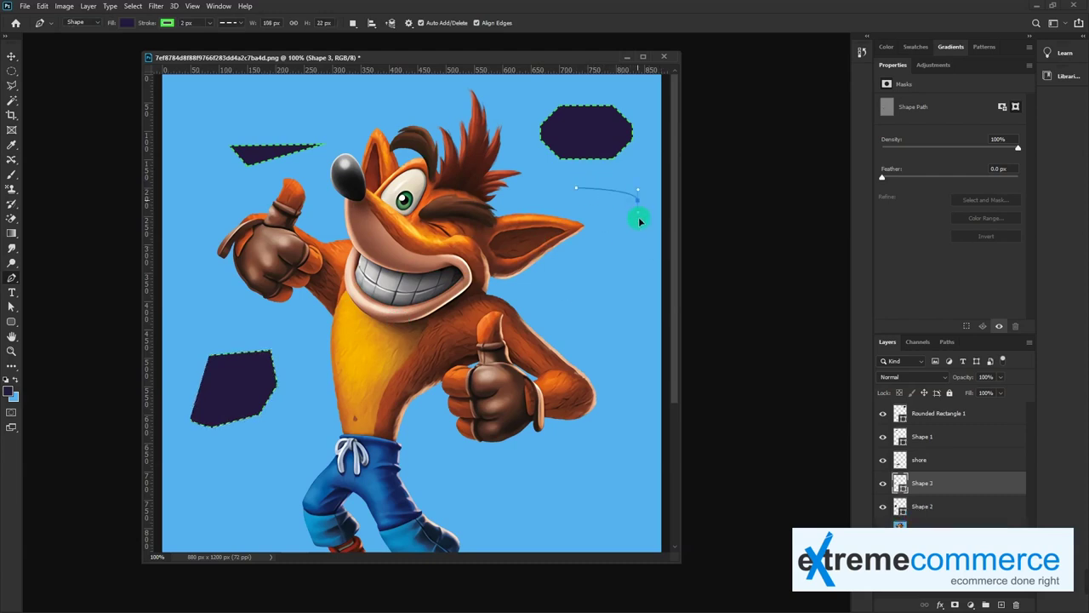
{"action": "left_click_drag", "start_coordinate": [615, 276], "coordinate": [616, 289]}
{"action": "left_click", "coordinate": [574, 344]}
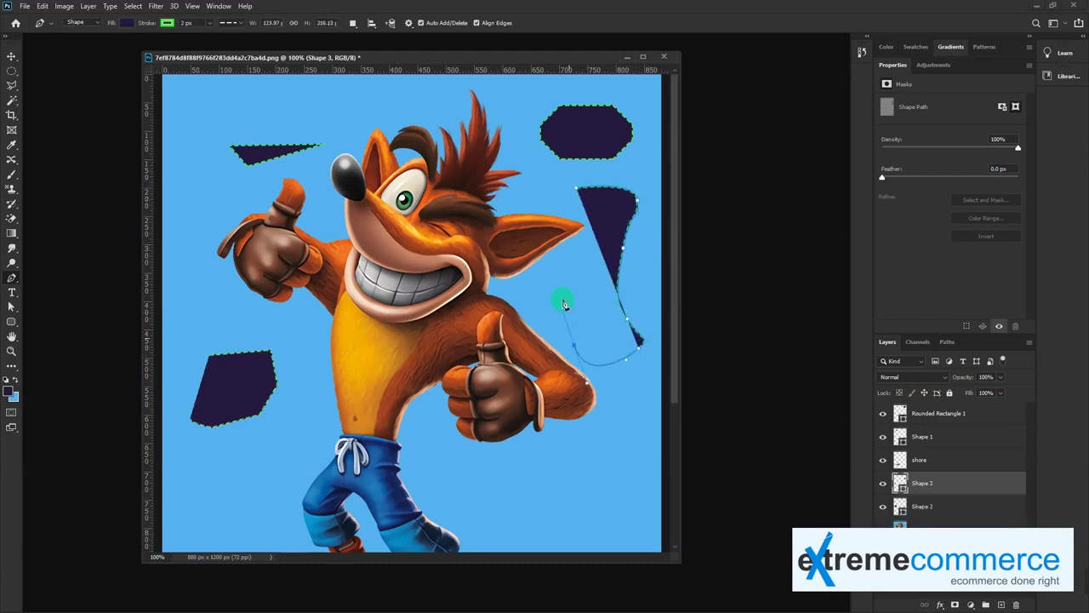
{"action": "left_click", "coordinate": [561, 296]}
{"action": "left_click", "coordinate": [593, 255]}
{"action": "left_click_drag", "start_coordinate": [576, 188], "coordinate": [580, 197]}
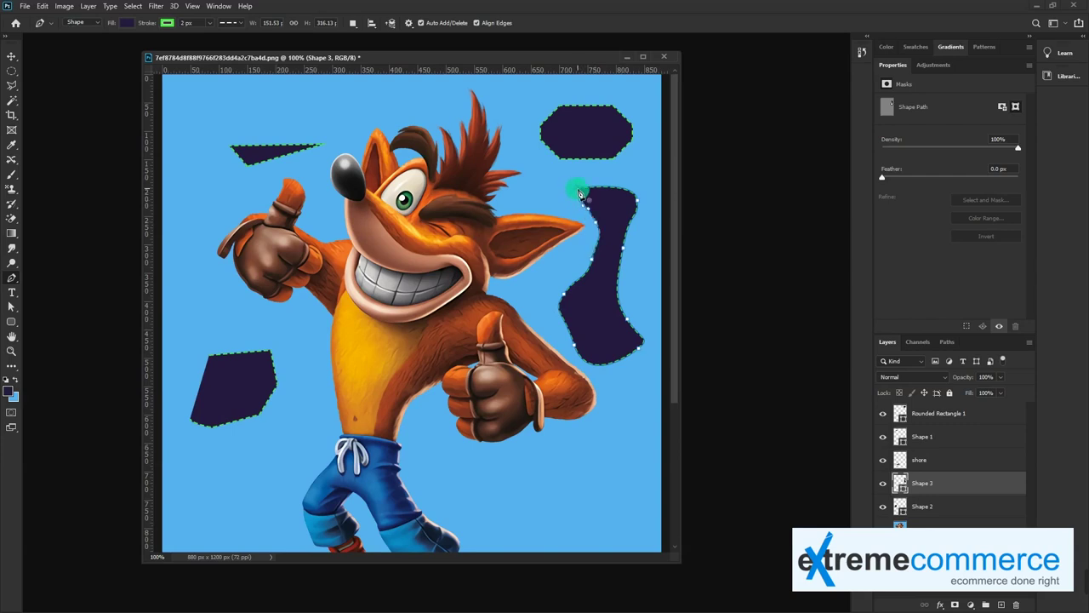
{"action": "key", "text": "v"}
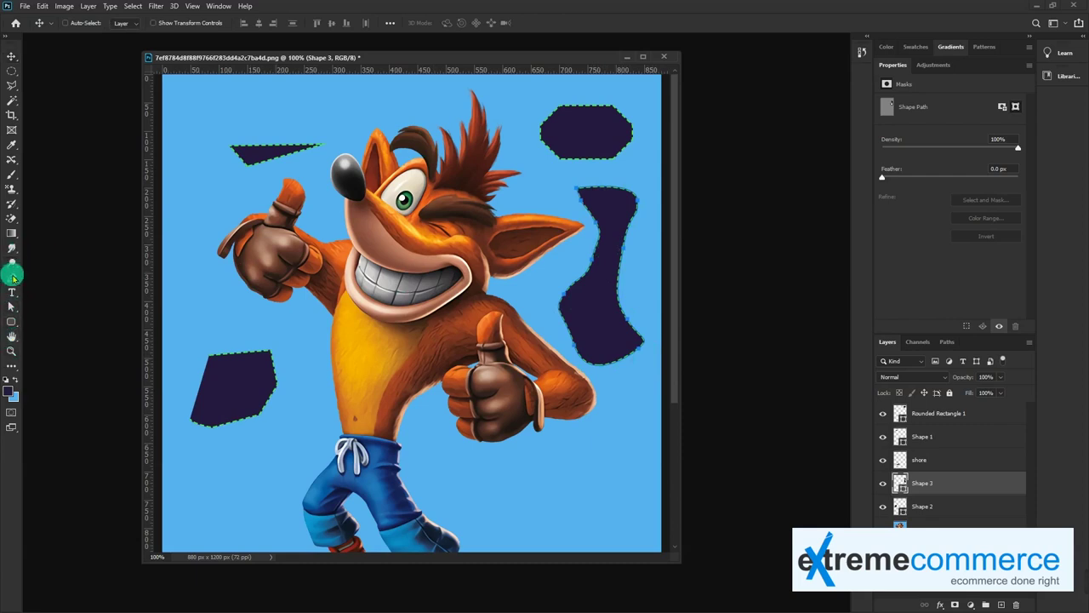
- Sharpen the curvy right shape's anchors and reshape its lower-right edge
{"action": "left_click_drag", "start_coordinate": [11, 277], "coordinate": [60, 323]}
{"action": "left_click", "coordinate": [58, 332]}
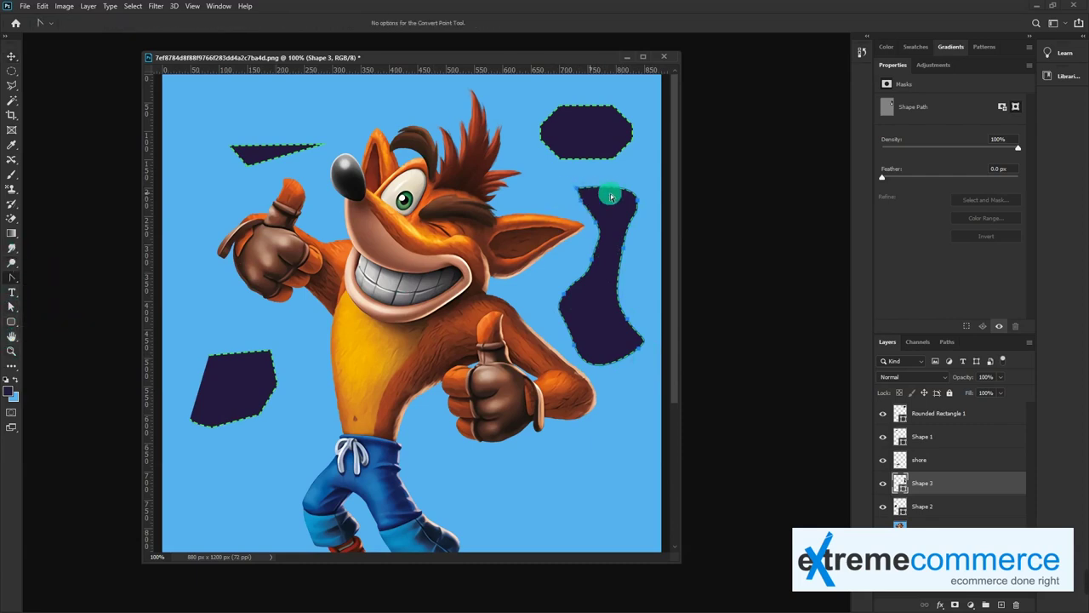
{"action": "left_click", "coordinate": [638, 204]}
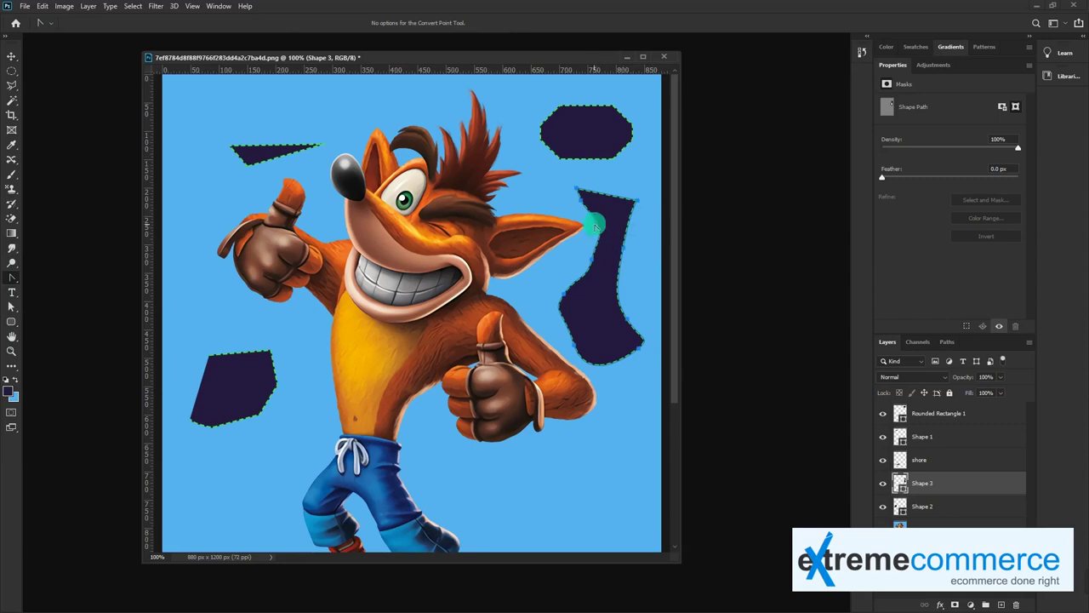
{"action": "left_click", "coordinate": [578, 190]}
{"action": "left_click", "coordinate": [624, 247]}
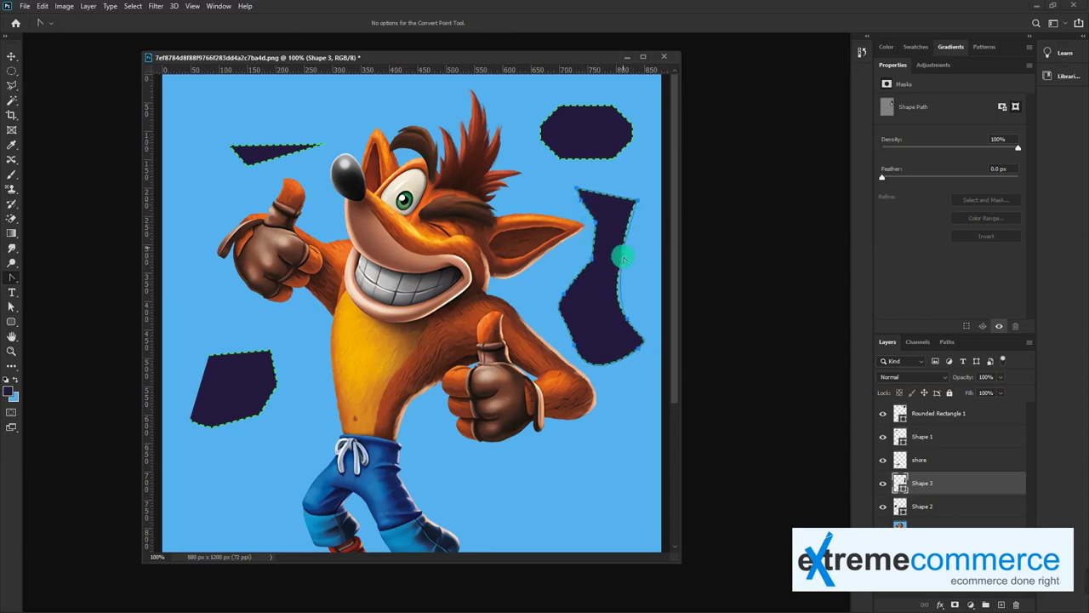
{"action": "mouse_move", "coordinate": [631, 326]}
{"action": "left_mouse_down"}
{"action": "mouse_move", "coordinate": [648, 347]}
{"action": "mouse_move", "coordinate": [580, 358]}
{"action": "mouse_move", "coordinate": [565, 299]}
{"action": "mouse_move", "coordinate": [597, 261]}
{"action": "left_mouse_up"}
- Select all the Shape and Rounded Rectangle layers and delete them
{"action": "key", "text": "v"}
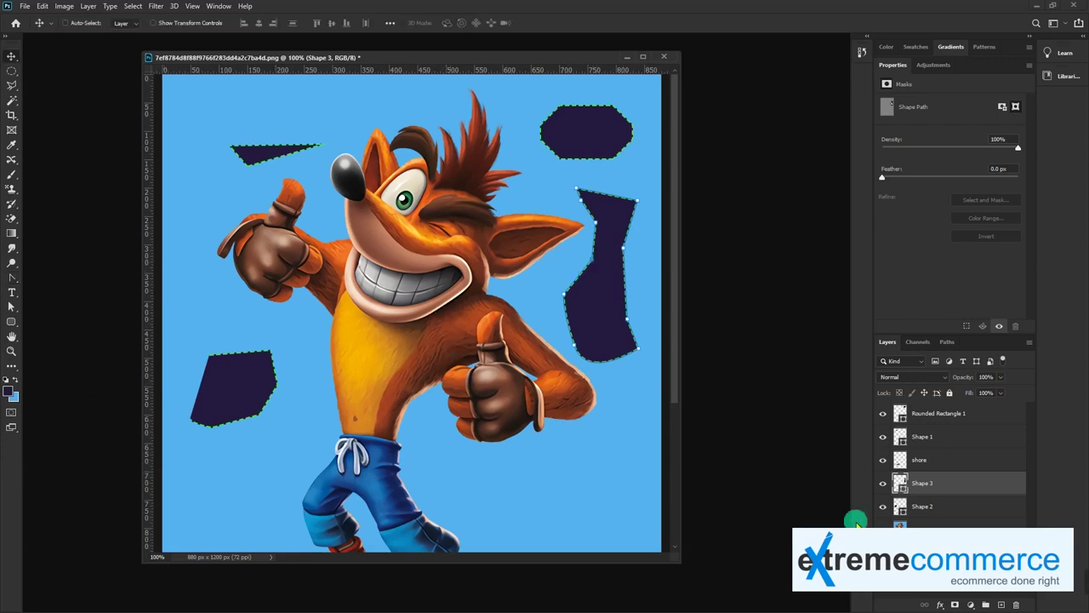
{"action": "left_click", "coordinate": [960, 506]}
{"action": "left_click", "coordinate": [946, 412], "text": "shift"}
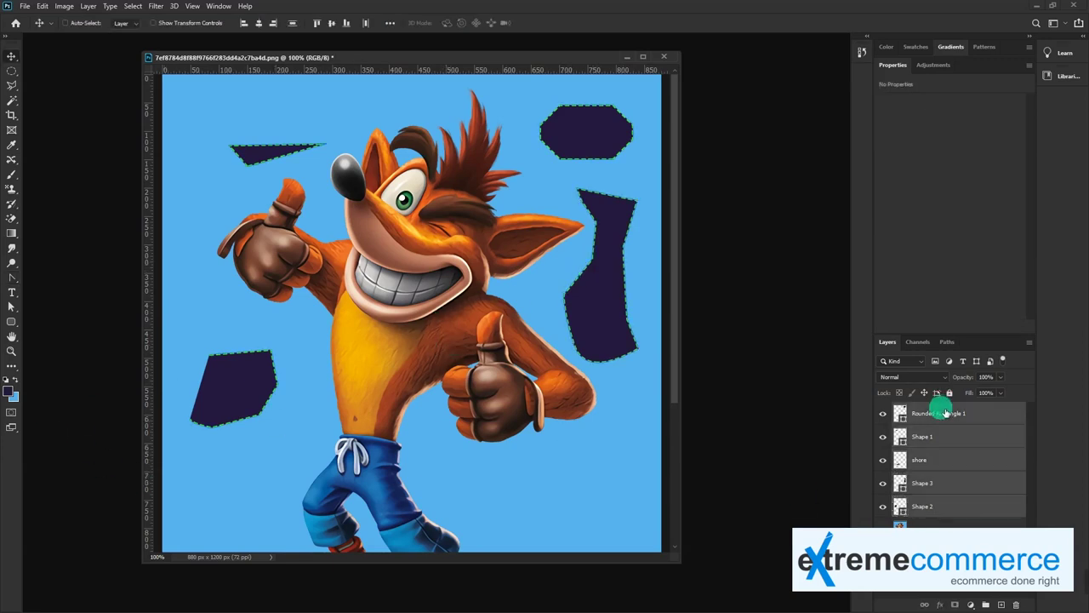
{"action": "key", "text": "Delete"}
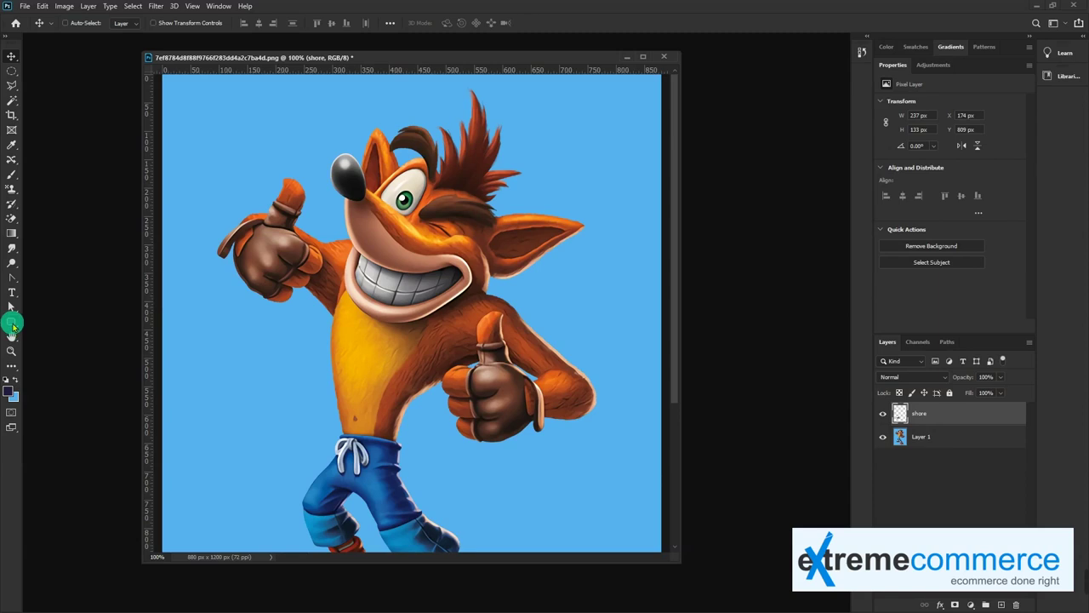
- Add the text 'asdasdasdasd' to the left of Crash's head
{"action": "left_click", "coordinate": [12, 292]}
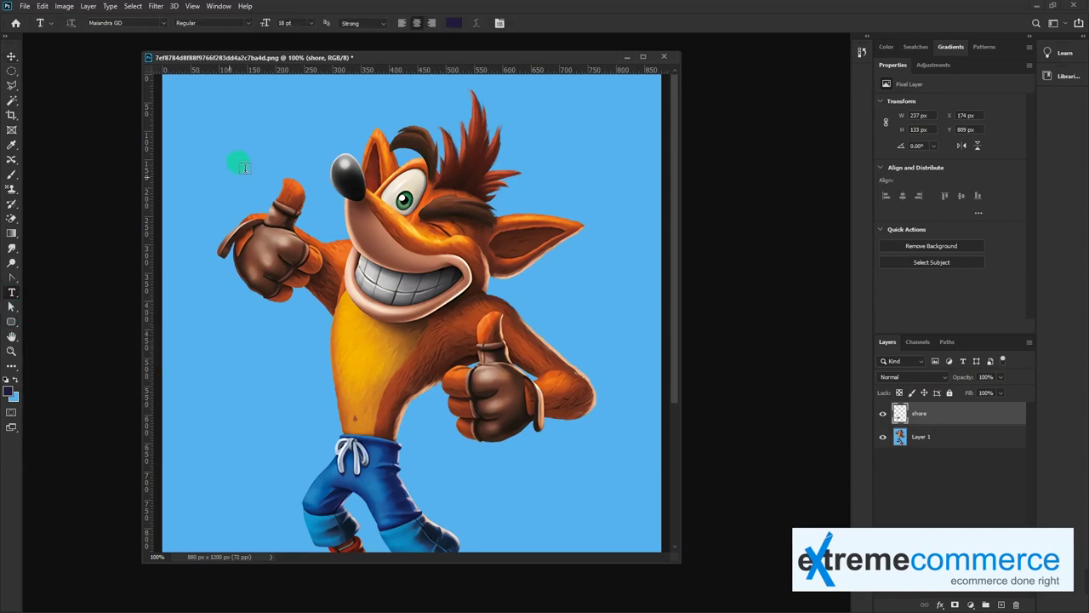
{"action": "left_click", "coordinate": [290, 158]}
{"action": "key", "text": "BackSpace"}
{"action": "type", "text": "asdasdasdasd"}
{"action": "left_click", "coordinate": [290, 174]}
{"action": "key", "text": "v"}
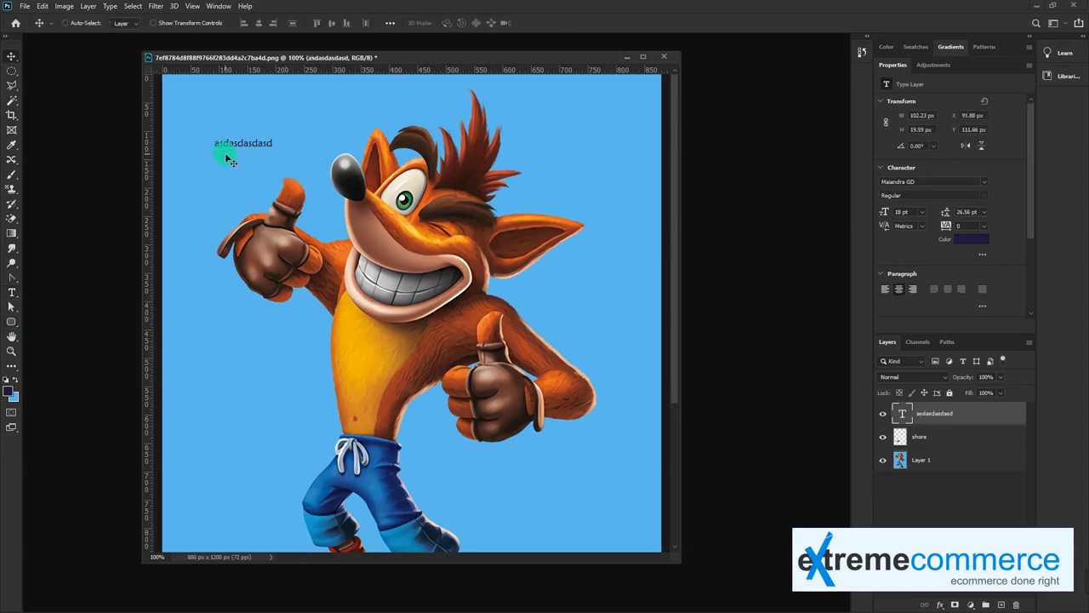
- Enlarge the text to 90 pt and move it so it fits on the canvas
{"action": "key", "text": "t"}
{"action": "double_click", "coordinate": [242, 144]}
{"action": "left_click", "coordinate": [246, 23]}
{"action": "left_click", "coordinate": [284, 23]}
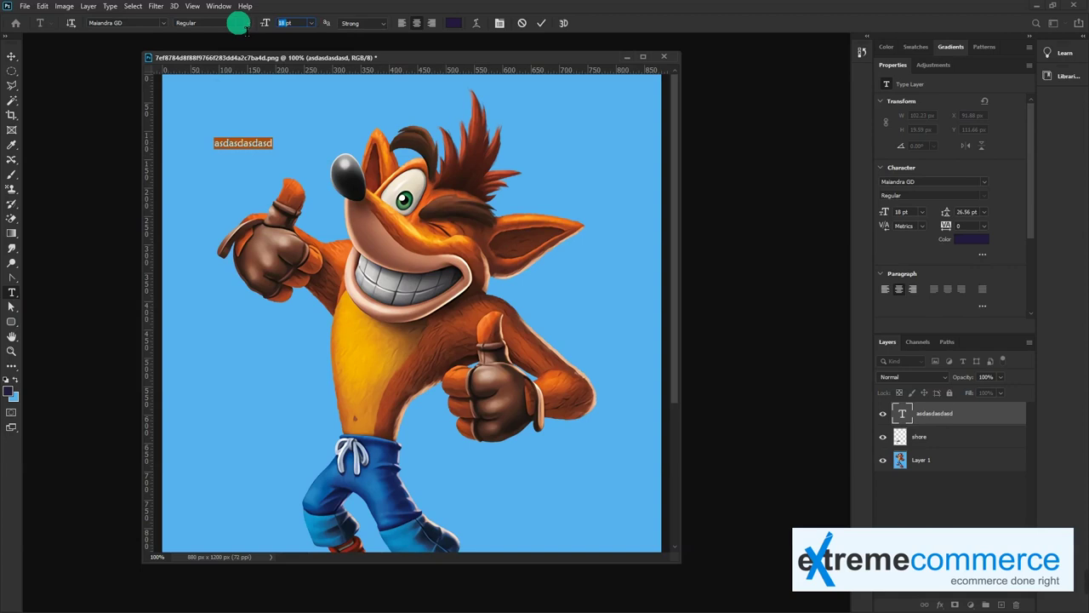
{"action": "type", "text": "90"}
{"action": "key", "text": "Return"}
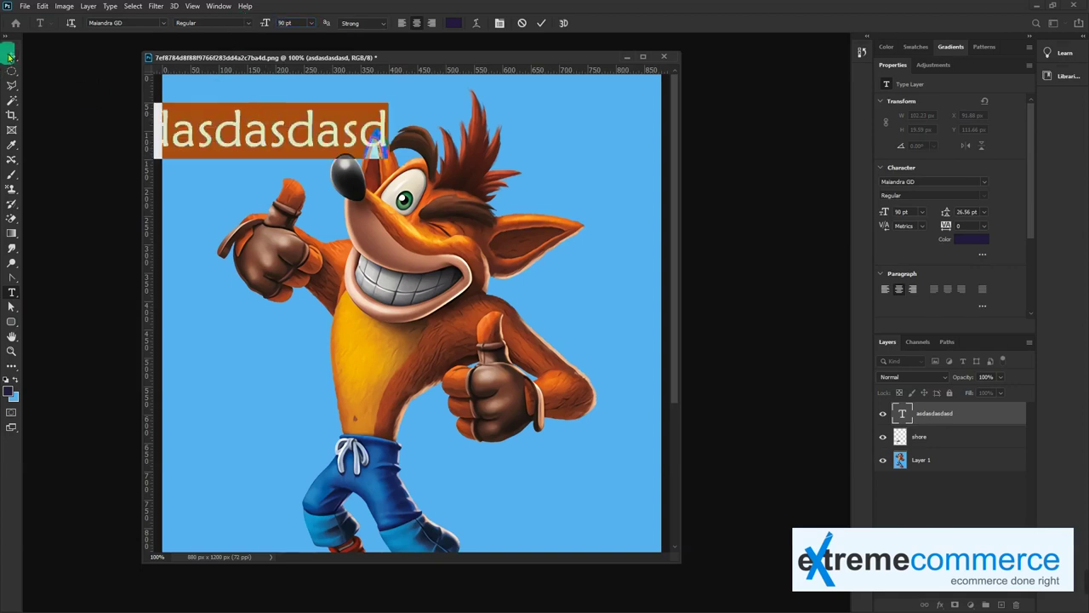
{"action": "left_click", "coordinate": [10, 57]}
{"action": "left_click_drag", "start_coordinate": [255, 133], "coordinate": [430, 113]}
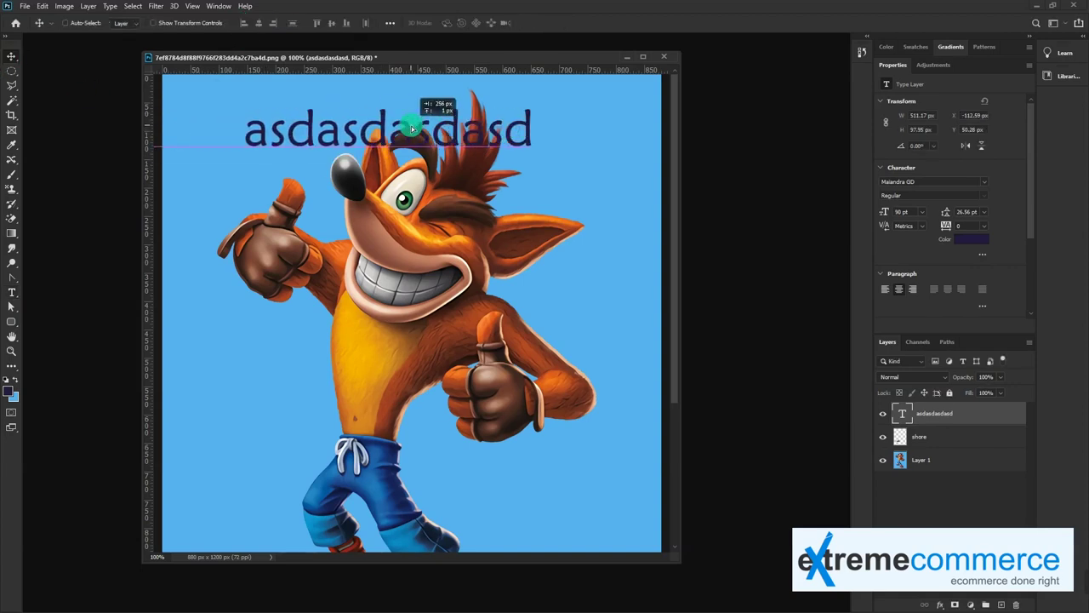
- Move the Crash image down about 111 px and add a new layer beneath it
{"action": "left_click", "coordinate": [967, 468]}
{"action": "left_click_drag", "start_coordinate": [387, 245], "coordinate": [387, 340]}
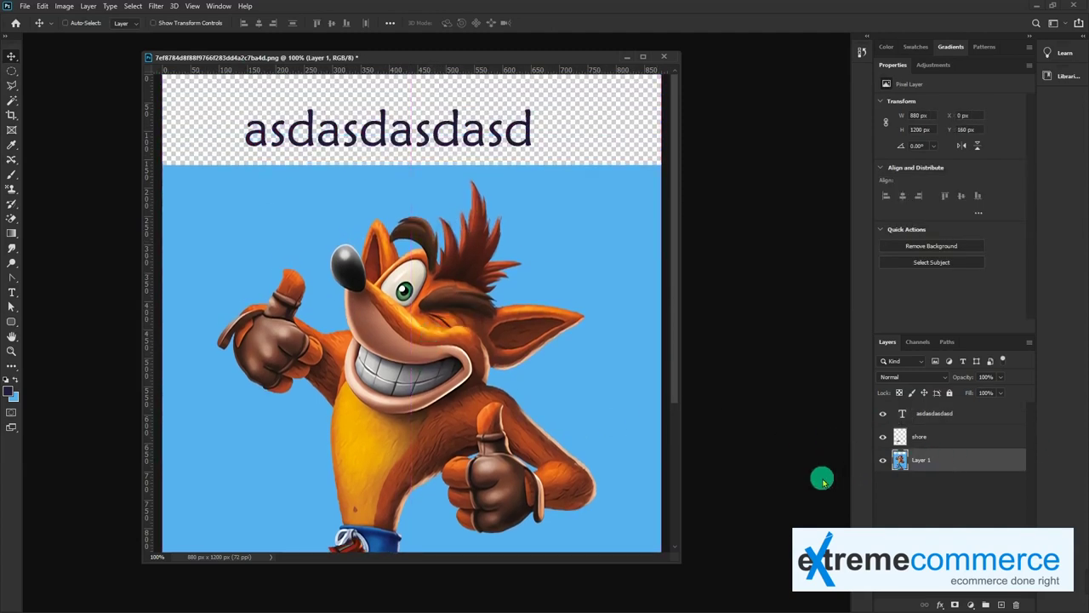
{"action": "left_click", "coordinate": [1003, 605]}
{"action": "left_click_drag", "start_coordinate": [964, 462], "coordinate": [958, 487]}
- Fill the new layer with the sampled light blue and nudge the text right
{"action": "key", "text": "i"}
{"action": "left_click", "coordinate": [624, 271]}
{"action": "key", "text": "alt+BackSpace"}
{"action": "key", "text": "v"}
{"action": "left_click", "coordinate": [358, 139]}
{"action": "left_click_drag", "start_coordinate": [348, 159], "coordinate": [388, 159]}
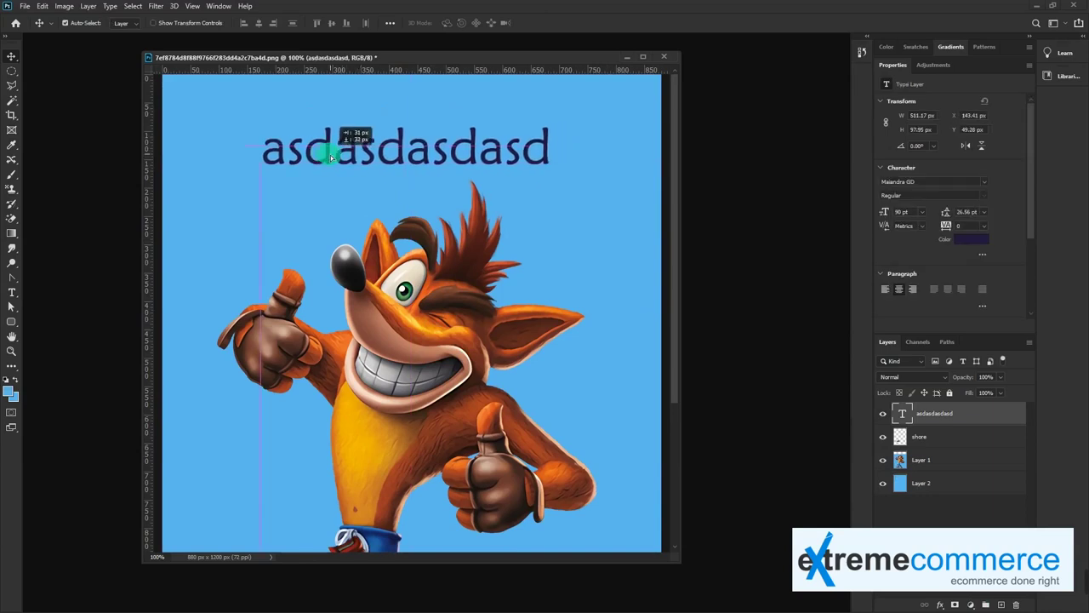
- Convert the 'asdasdasdasd' text layer to a shape
{"action": "right_click", "coordinate": [982, 414]}
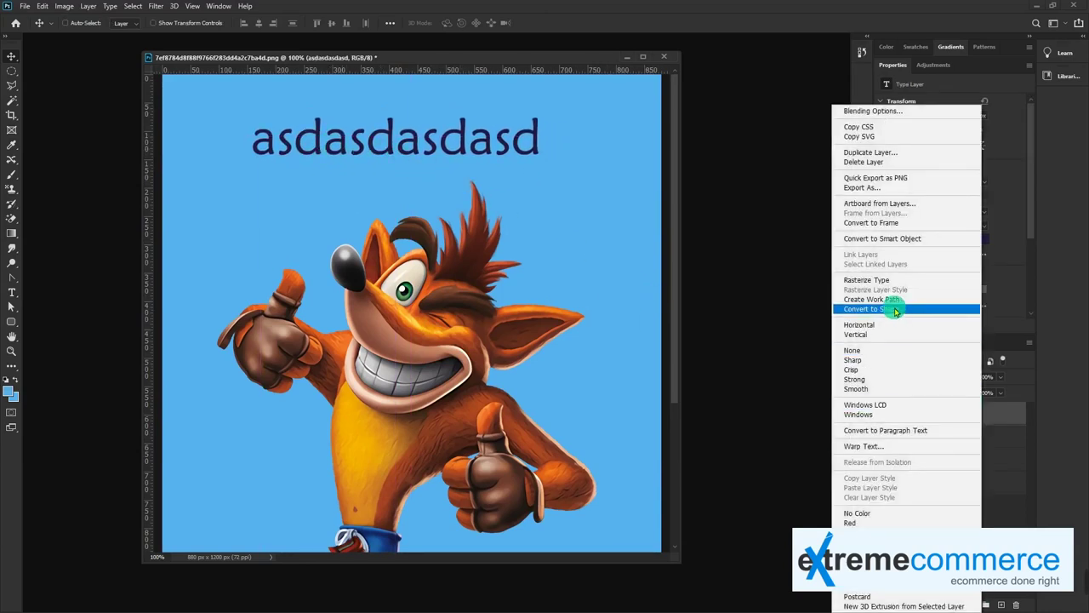
{"action": "left_click", "coordinate": [991, 410]}
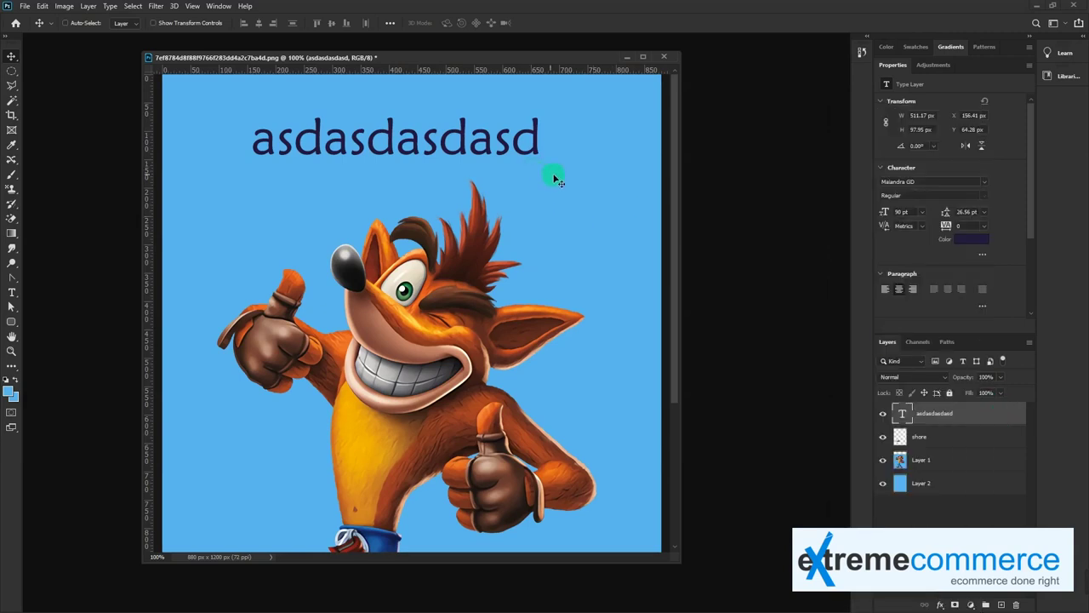
{"action": "right_click", "coordinate": [989, 413]}
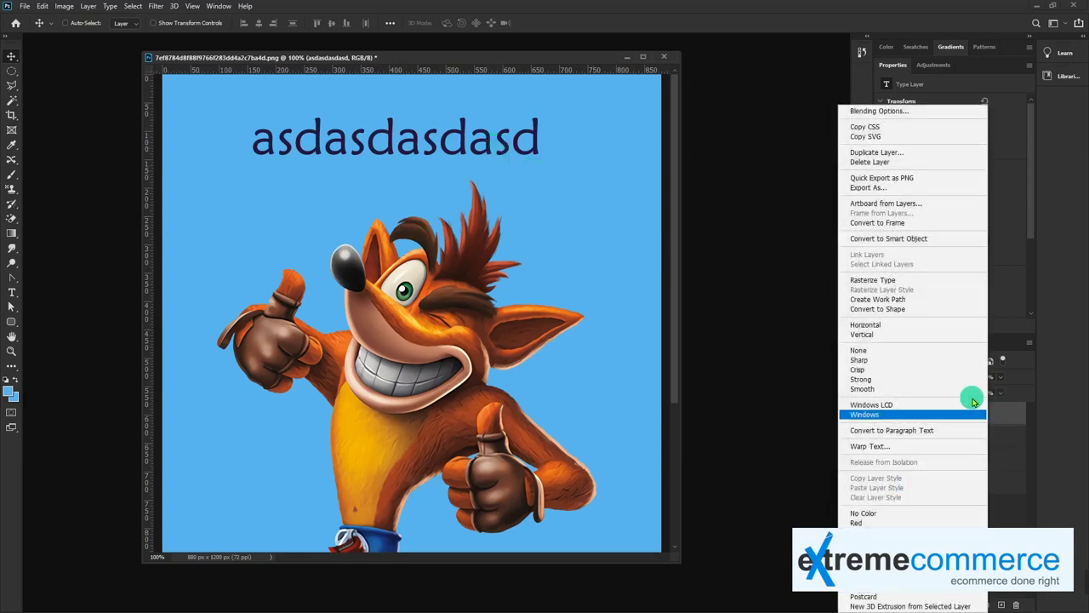
{"action": "left_click", "coordinate": [923, 311]}
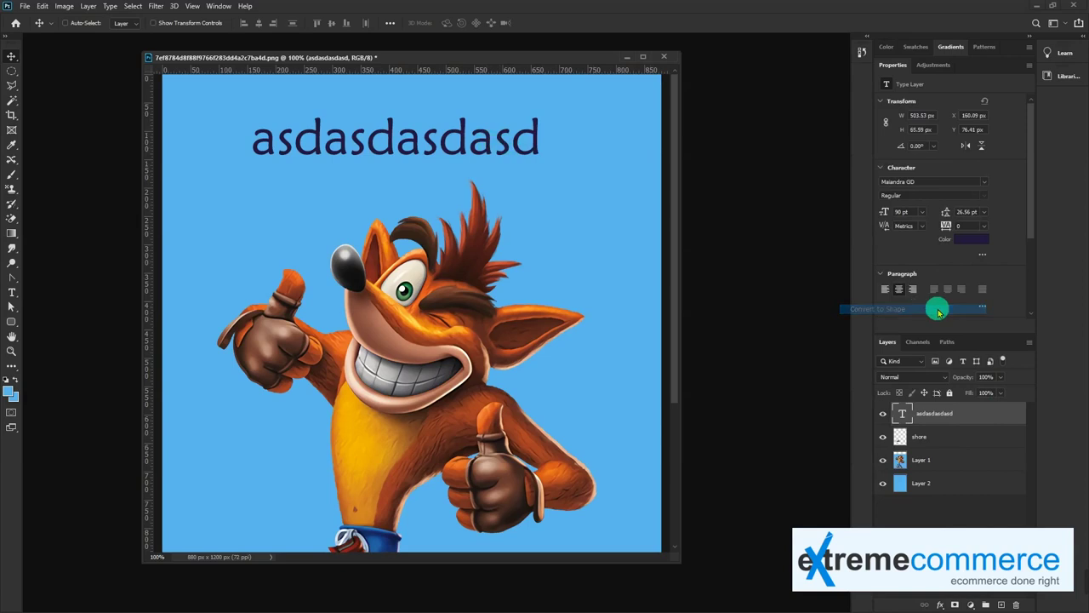
- Select a d letter's path, undoing an accidental move of the text
{"action": "key", "text": "a"}
{"action": "left_click", "coordinate": [389, 150]}
{"action": "key", "text": "a"}
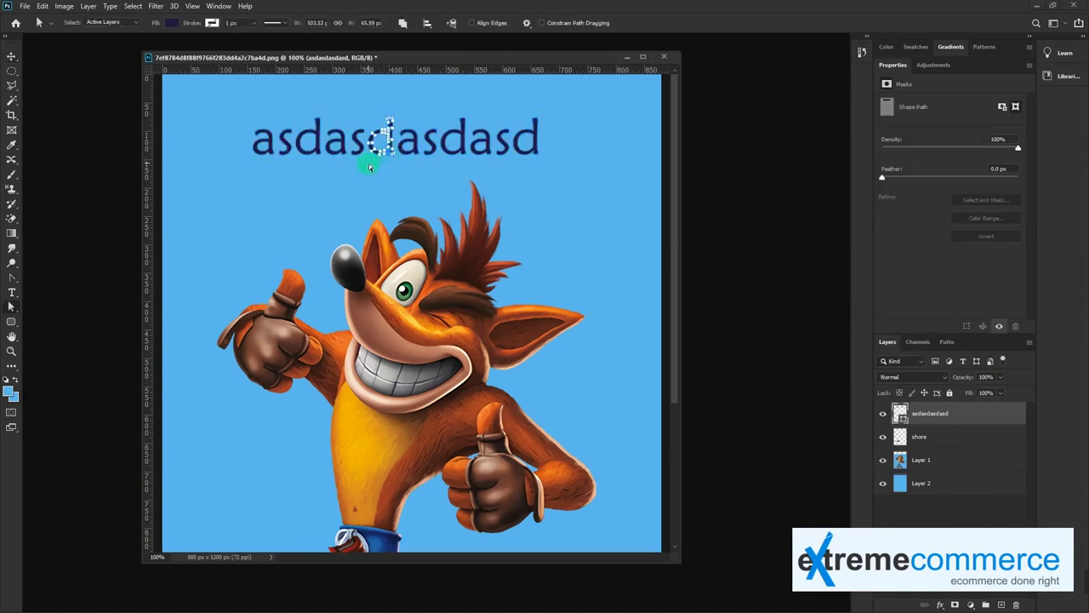
{"action": "key", "text": "v"}
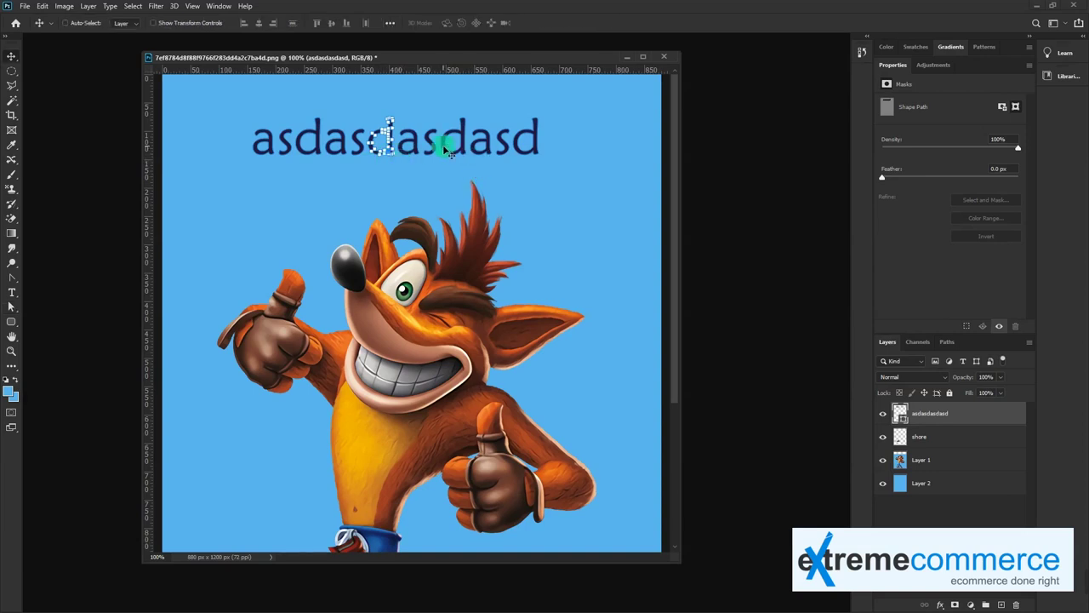
{"action": "key", "text": "ctrl+z"}
{"action": "key", "text": "ctrl+z"}
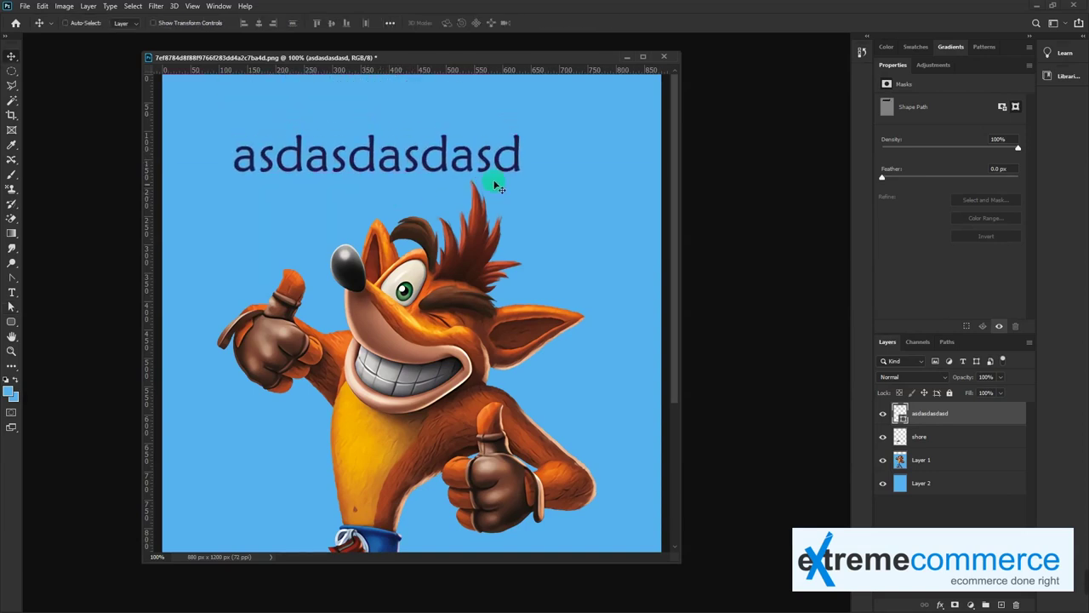
{"action": "key", "text": "a"}
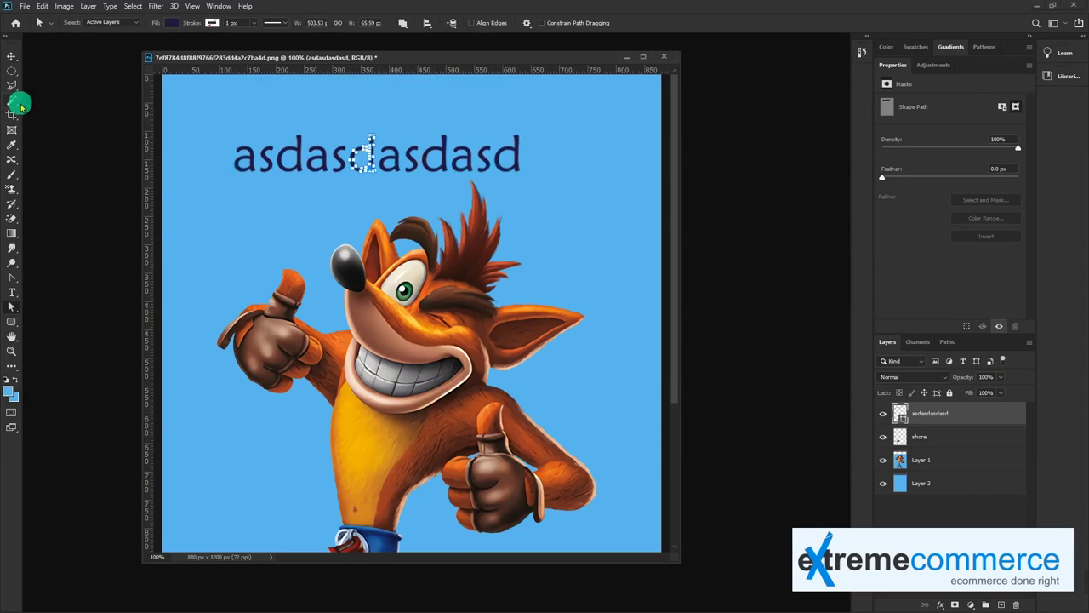
- Select the top anchor points of the final d with the Direct Selection tool
{"action": "left_click", "coordinate": [10, 57]}
{"action": "left_click_drag", "start_coordinate": [18, 315], "coordinate": [87, 317]}
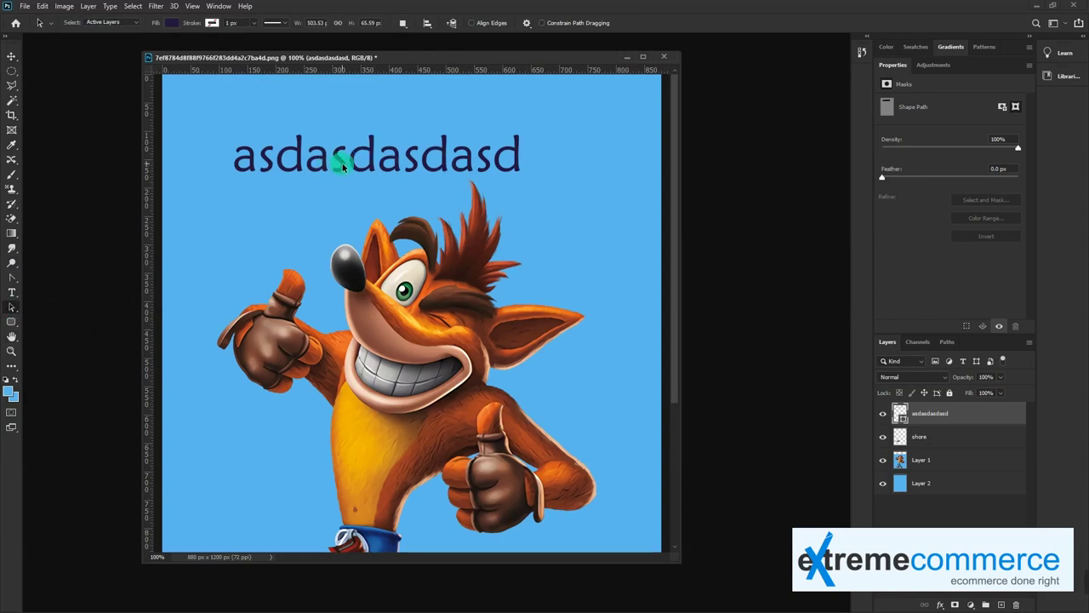
{"action": "left_click", "coordinate": [306, 162]}
{"action": "left_click_drag", "start_coordinate": [15, 306], "coordinate": [51, 319]}
{"action": "left_click", "coordinate": [516, 151]}
{"action": "key", "text": "ctrl+z"}
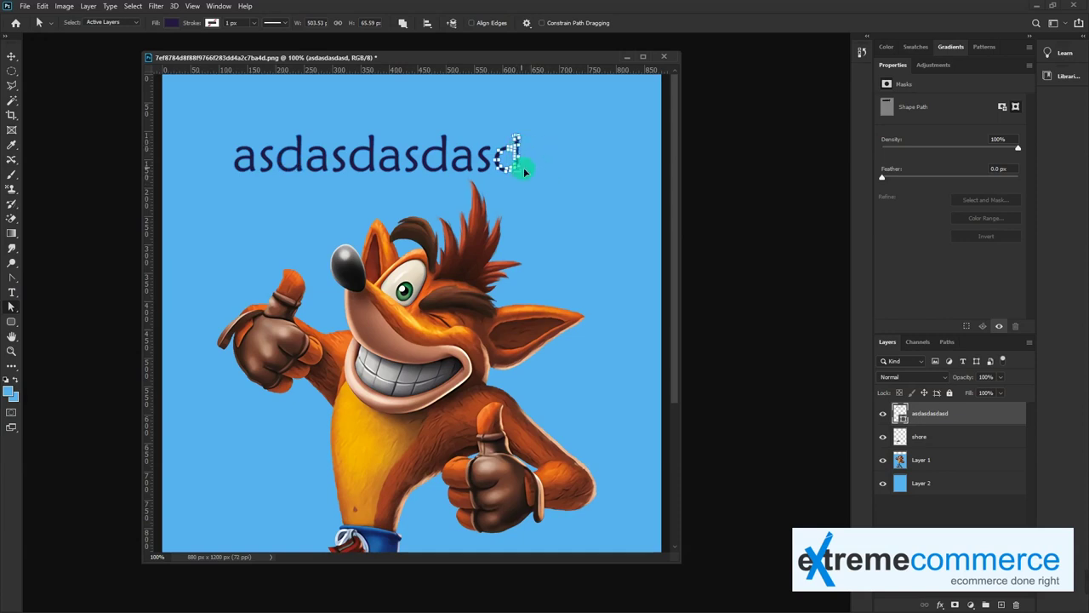
{"action": "key", "text": "ctrl+z"}
{"action": "left_click_drag", "start_coordinate": [10, 304], "coordinate": [56, 311]}
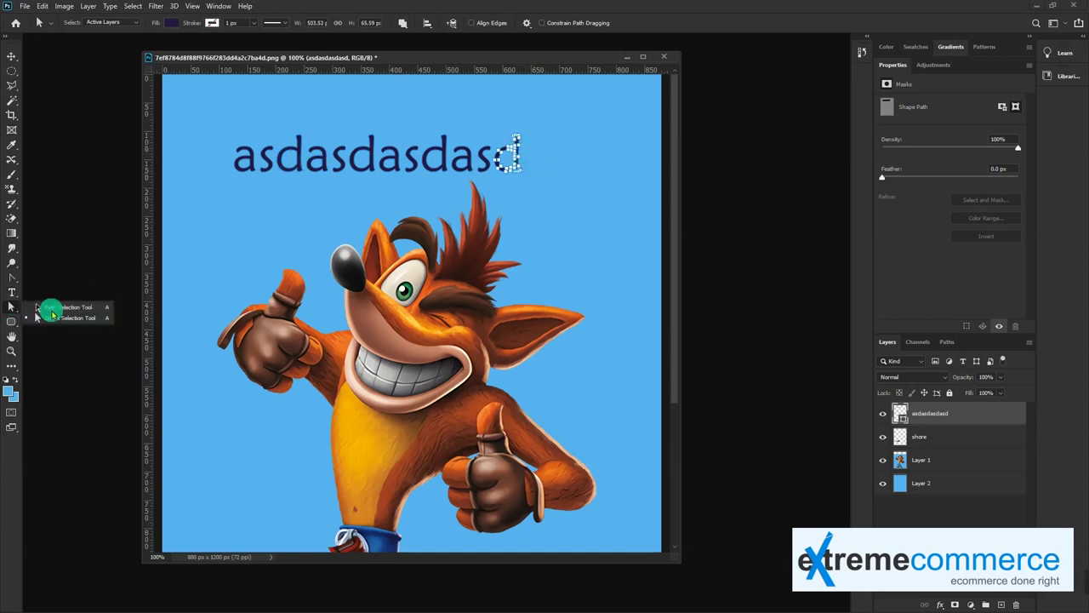
{"action": "left_click", "coordinate": [56, 316]}
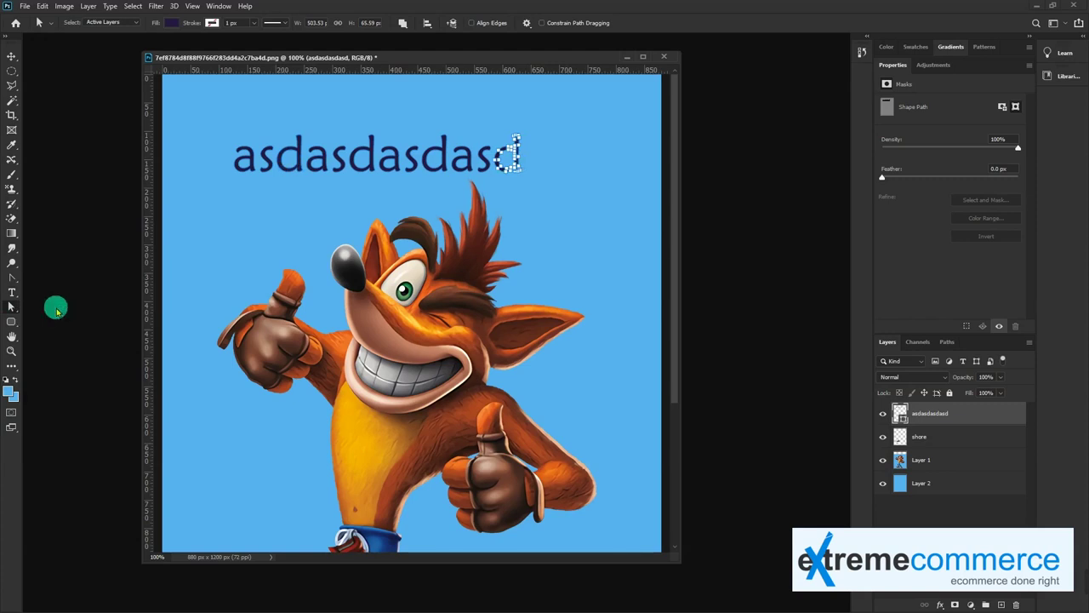
{"action": "left_click", "coordinate": [515, 142]}
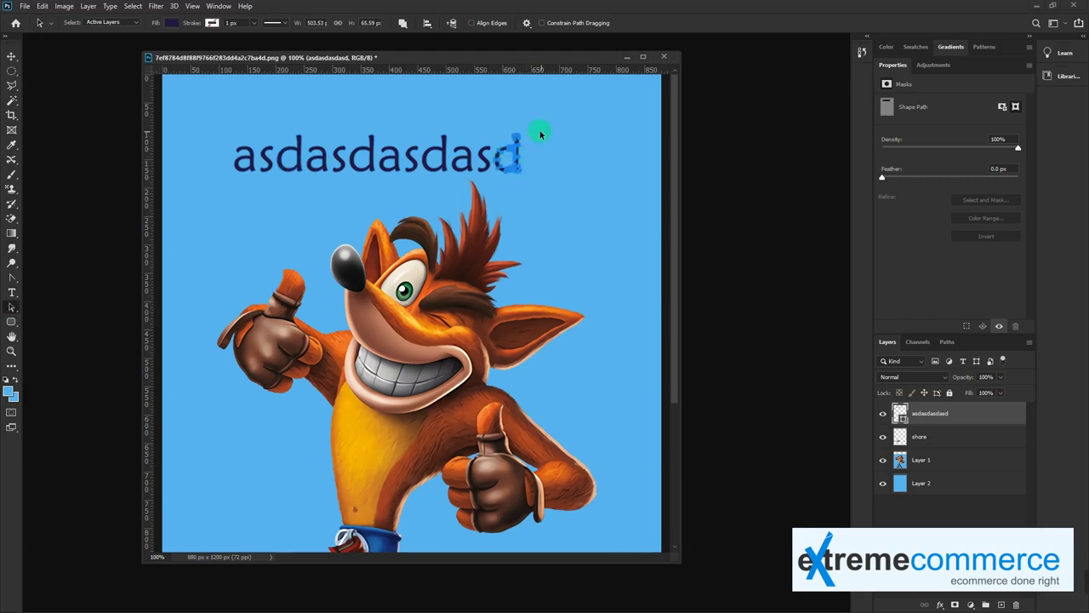
- Enlarge the final d and reposition it beside the remaining text
{"action": "mouse_move", "coordinate": [543, 160]}
{"action": "left_mouse_down"}
{"action": "mouse_move", "coordinate": [614, 283]}
{"action": "mouse_move", "coordinate": [587, 243]}
{"action": "left_mouse_up"}
{"action": "key", "text": "ctrl+t"}
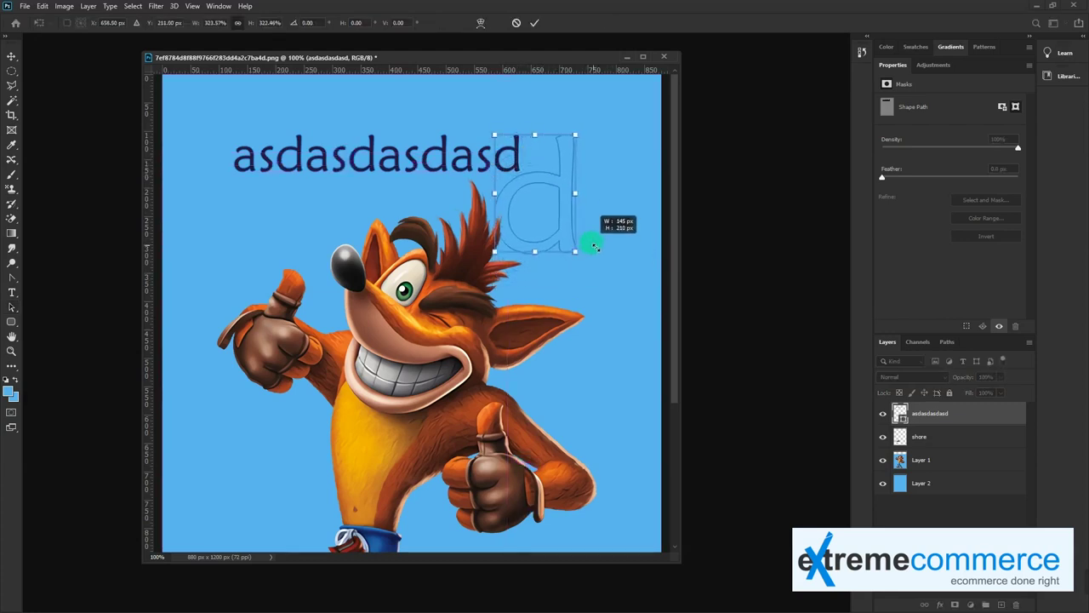
{"action": "key", "text": "Return"}
{"action": "key", "text": "v"}
{"action": "left_click_drag", "start_coordinate": [579, 204], "coordinate": [595, 175]}
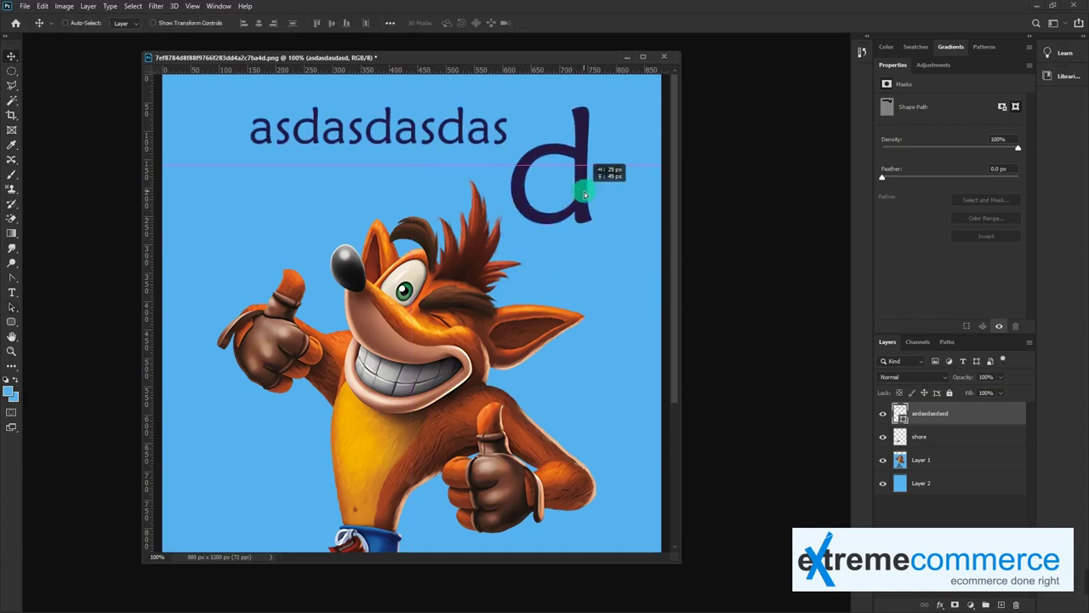
{"action": "key", "text": "a"}
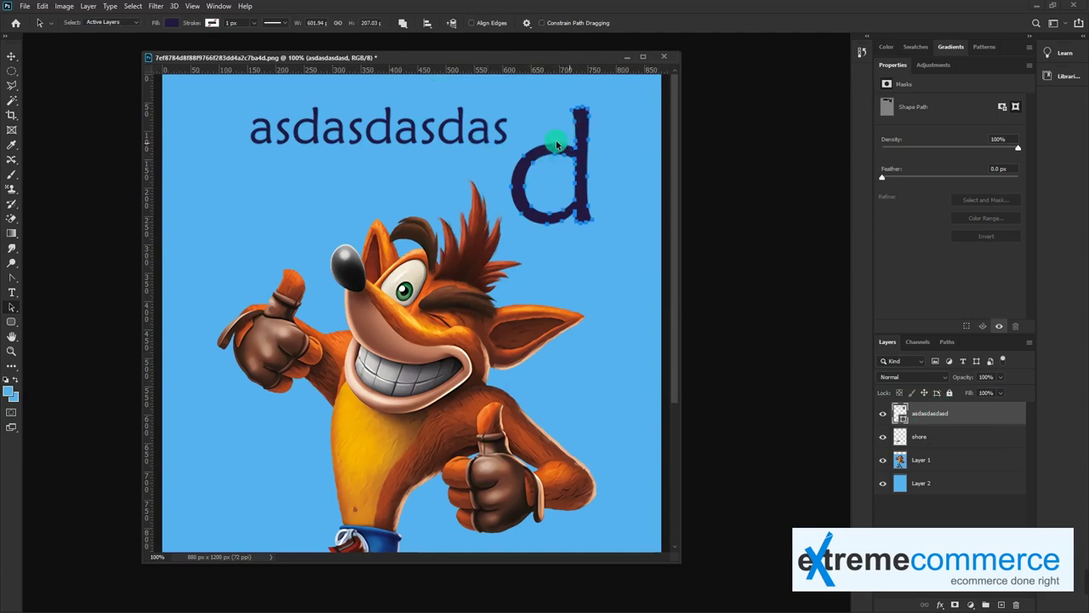
{"action": "left_click_drag", "start_coordinate": [594, 164], "coordinate": [558, 169]}
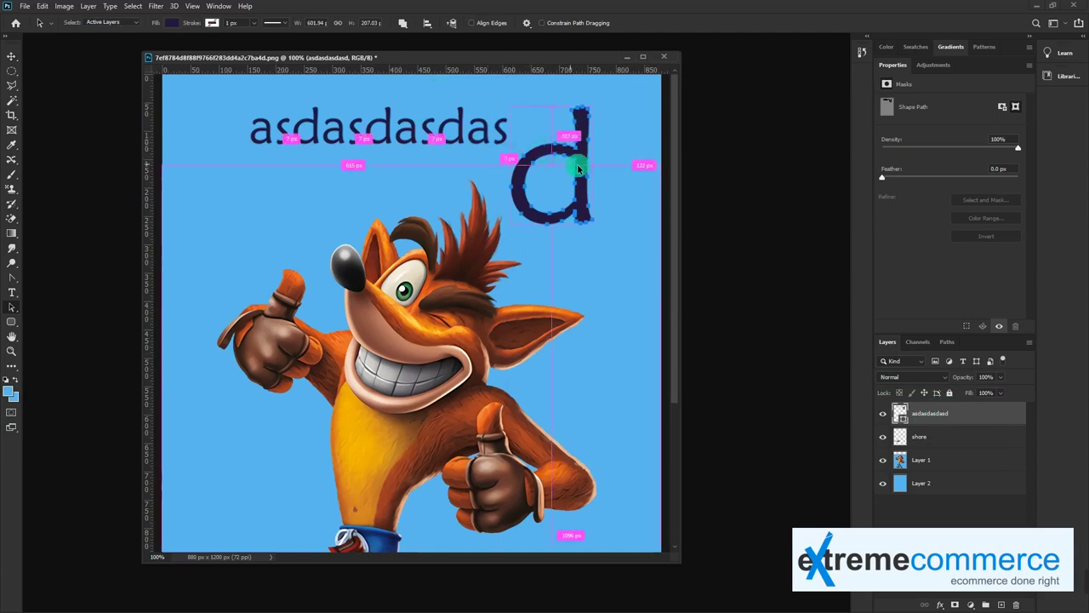
- Rotate the d onto its side, about -46 degrees, and nudge it right
{"action": "key", "text": "ctrl+t"}
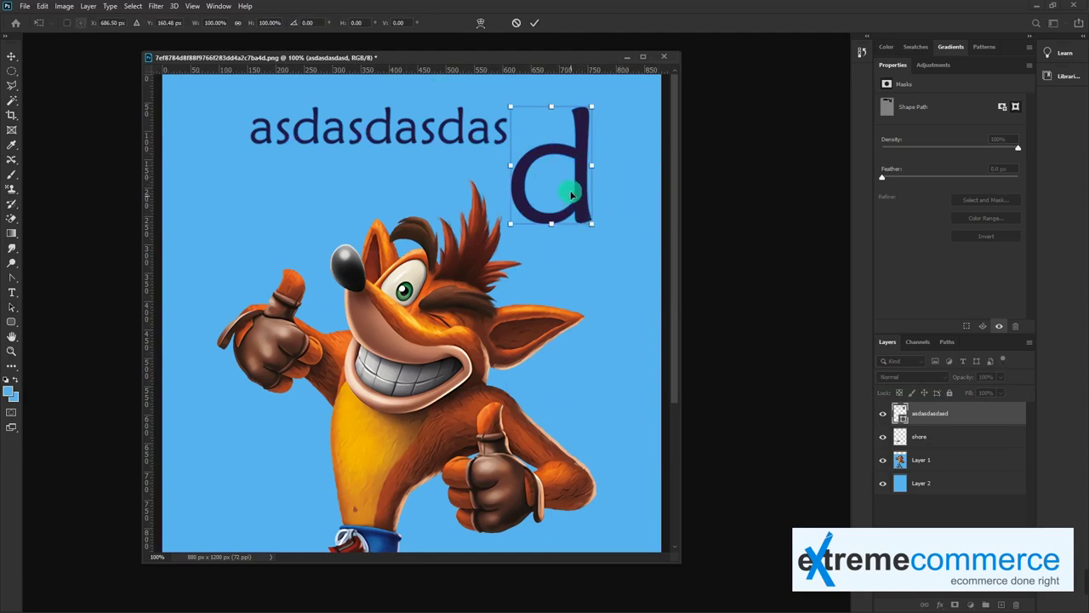
{"action": "left_click_drag", "start_coordinate": [614, 187], "coordinate": [599, 149]}
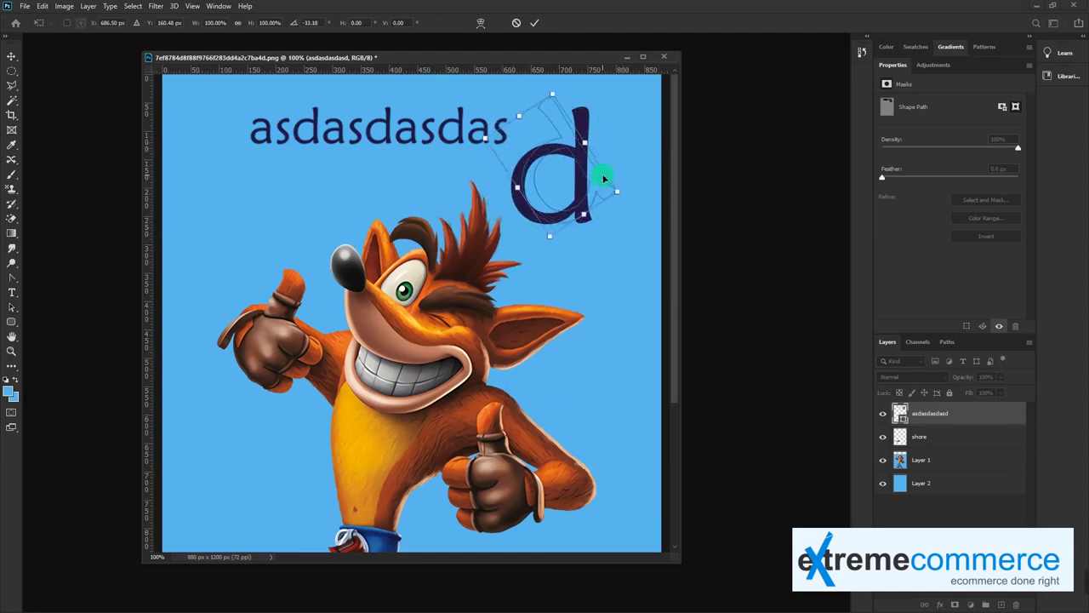
{"action": "left_click_drag", "start_coordinate": [599, 149], "coordinate": [603, 177]}
{"action": "key", "text": "Return"}
{"action": "key", "text": "ctrl+z"}
{"action": "key", "text": "ctrl+shift+z"}
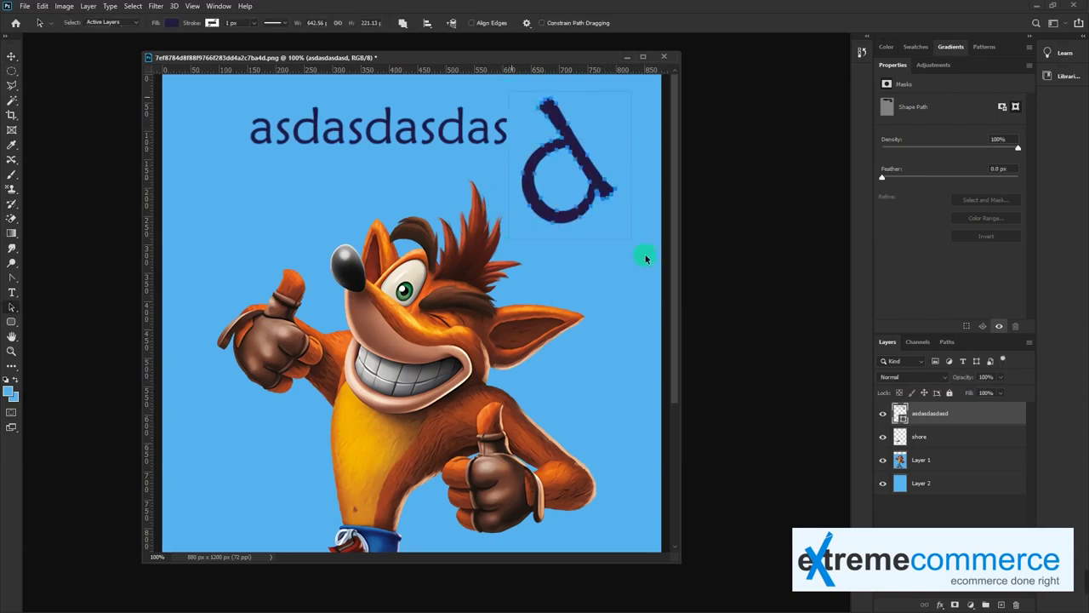
{"action": "key", "text": "shift+Right"}
{"action": "key", "text": "shift+Right"}
{"action": "key", "text": "shift+Right"}
{"action": "key", "text": "shift+Right"}
{"action": "key", "text": "shift+Right"}
{"action": "key", "text": "v"}
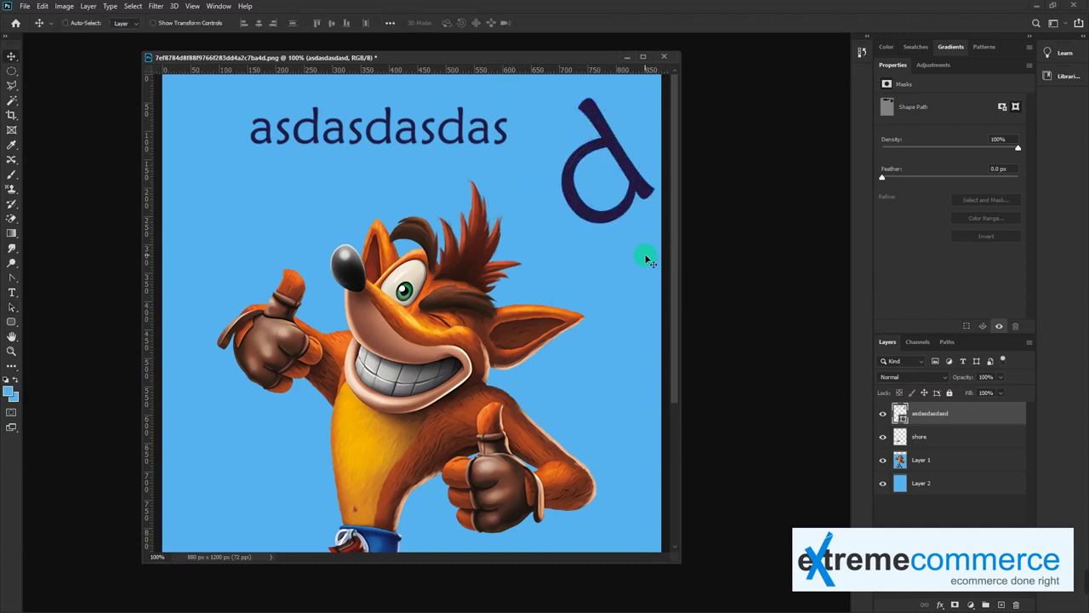
{"action": "key", "text": "a"}
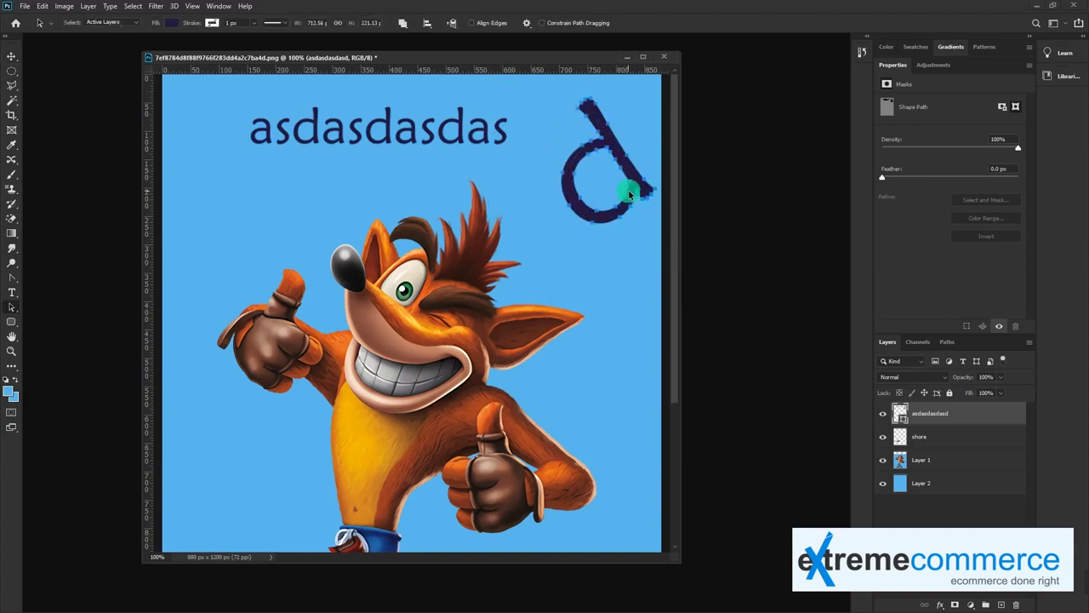
- Drag the d's anchors to fill its bowl and add a pointed corner on the left
{"action": "key", "text": "shift+a"}
{"action": "left_click_drag", "start_coordinate": [631, 195], "coordinate": [618, 212]}
{"action": "key", "text": "p"}
{"action": "mouse_move", "coordinate": [627, 194]}
{"action": "left_mouse_down"}
{"action": "mouse_move", "coordinate": [627, 174]}
{"action": "mouse_move", "coordinate": [576, 190]}
{"action": "mouse_move", "coordinate": [576, 164]}
{"action": "mouse_move", "coordinate": [545, 137]}
{"action": "left_mouse_up"}
{"action": "key", "text": "a"}
{"action": "key", "text": "v"}
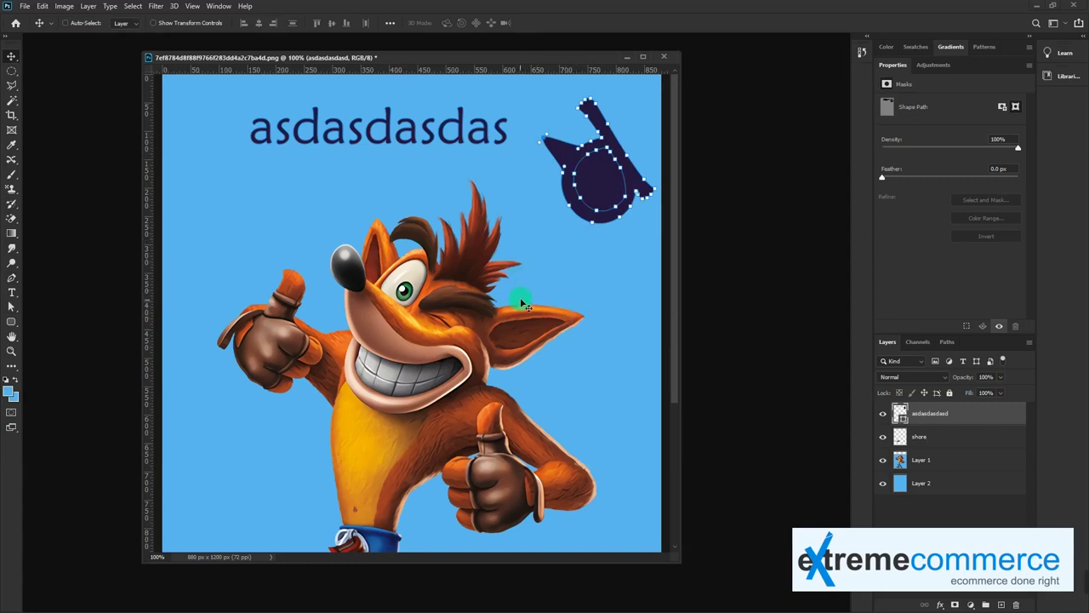
{"action": "key", "text": "ctrl+minus"}
{"action": "left_click", "coordinate": [548, 207], "text": "ctrl"}
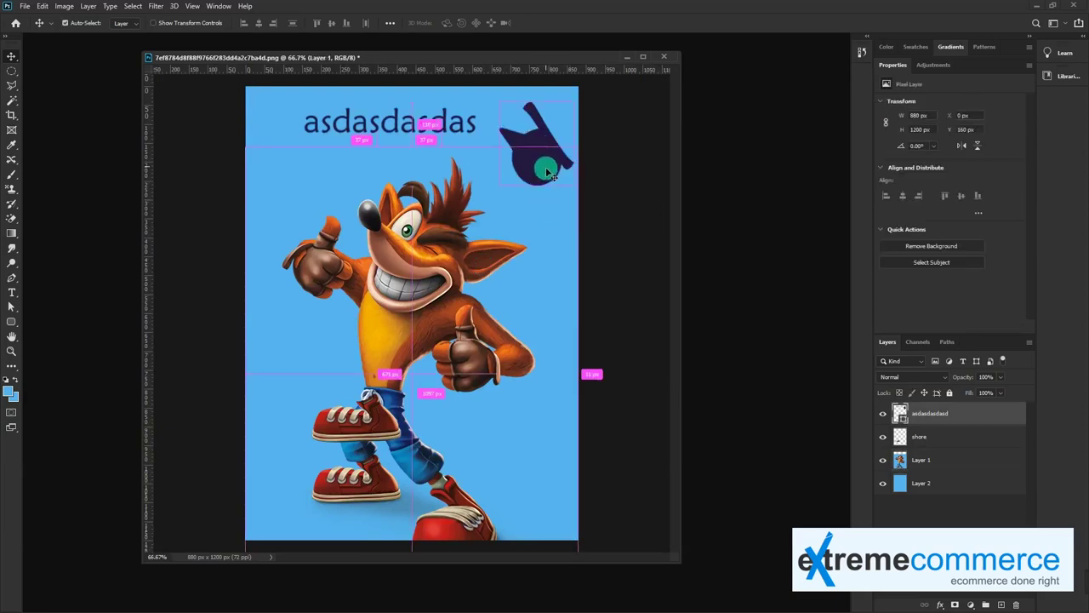
{"action": "left_click_drag", "start_coordinate": [549, 206], "coordinate": [565, 204]}
{"action": "key", "text": "ctrl+z"}
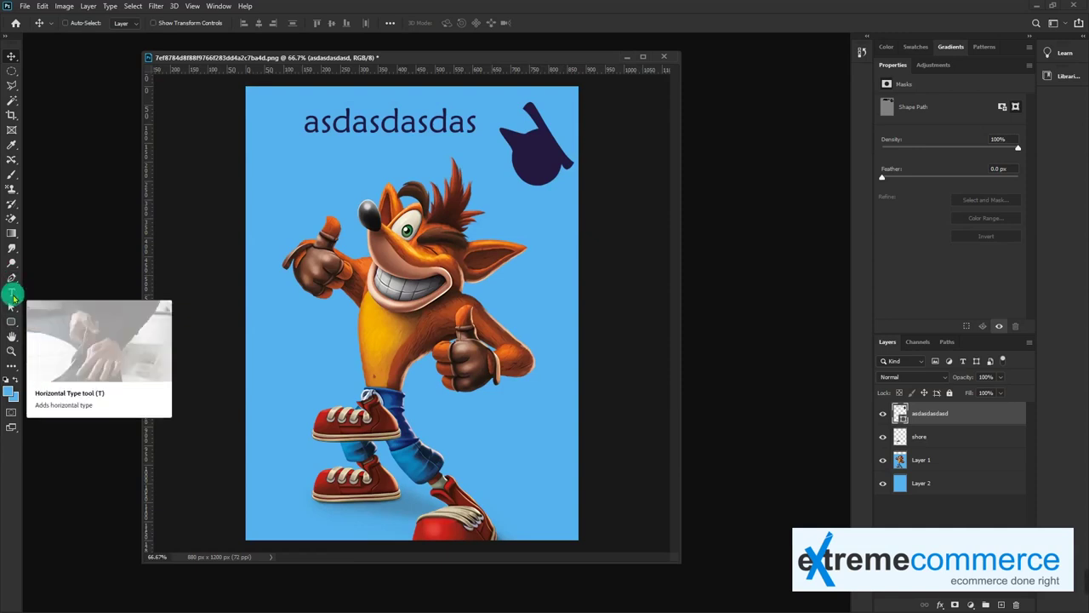
{"action": "left_click", "coordinate": [13, 311]}
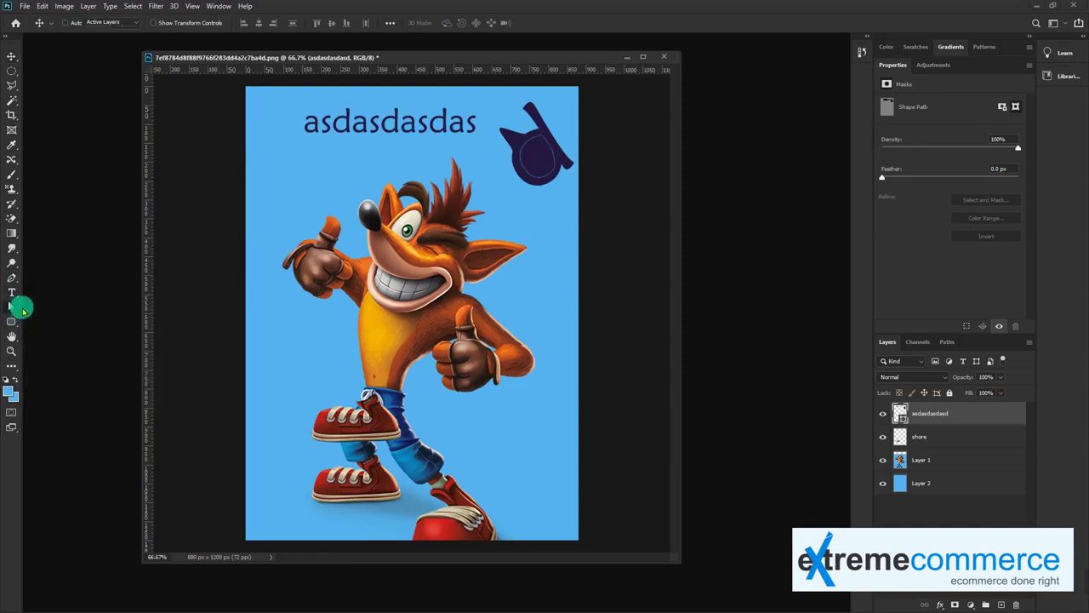
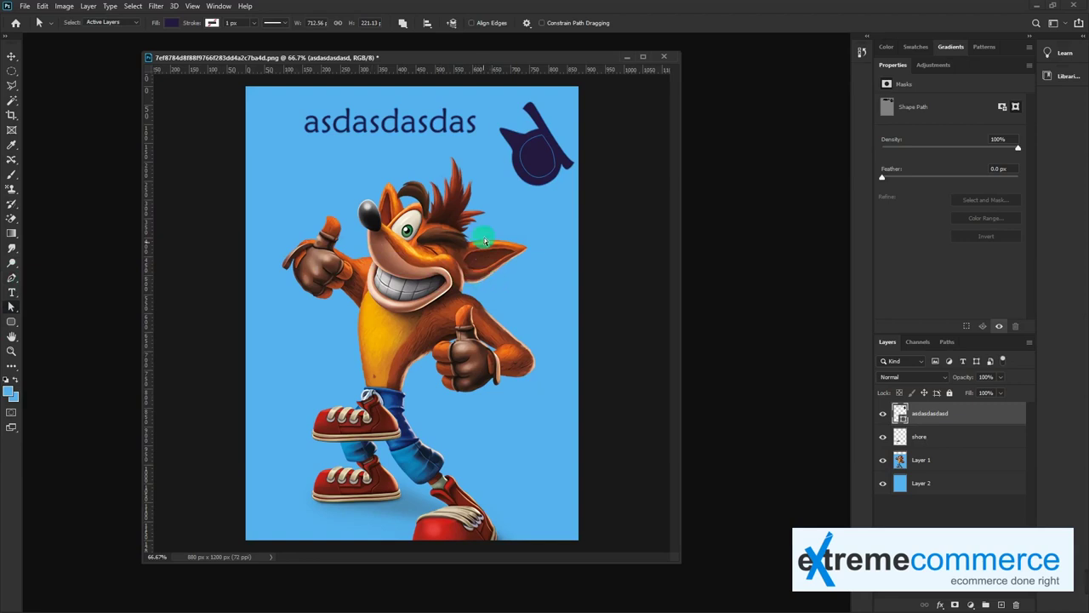
- Switch to the Move tool and close the cartoon character document
{"action": "key", "text": "v"}
{"action": "left_click", "coordinate": [663, 56]}
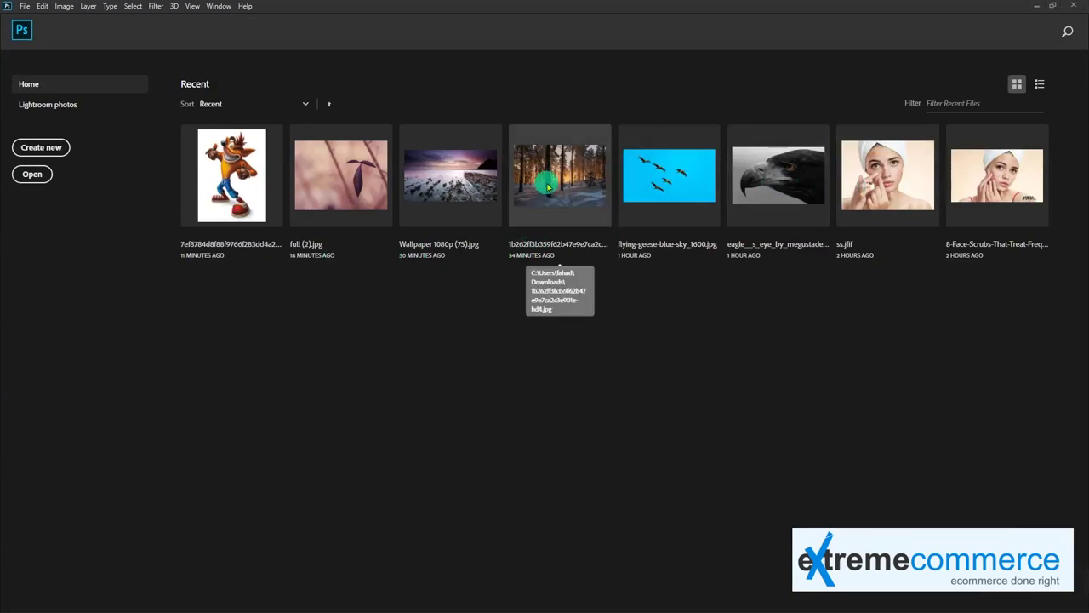
- Open the snowy forest photo from Recent files and float its document window
{"action": "left_click", "coordinate": [587, 175]}
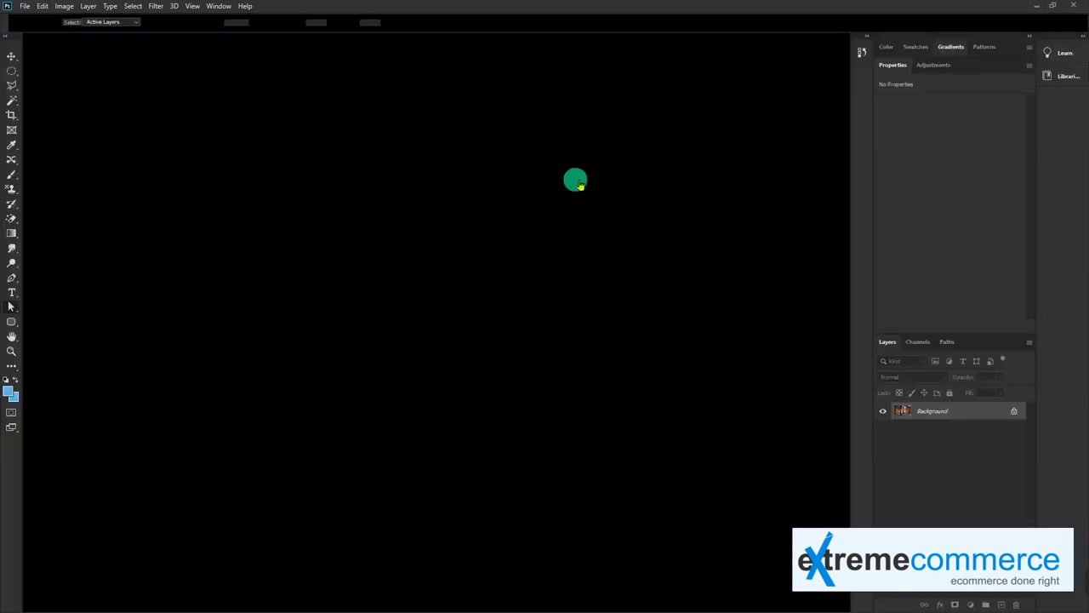
{"action": "left_click_drag", "start_coordinate": [114, 44], "coordinate": [160, 65]}
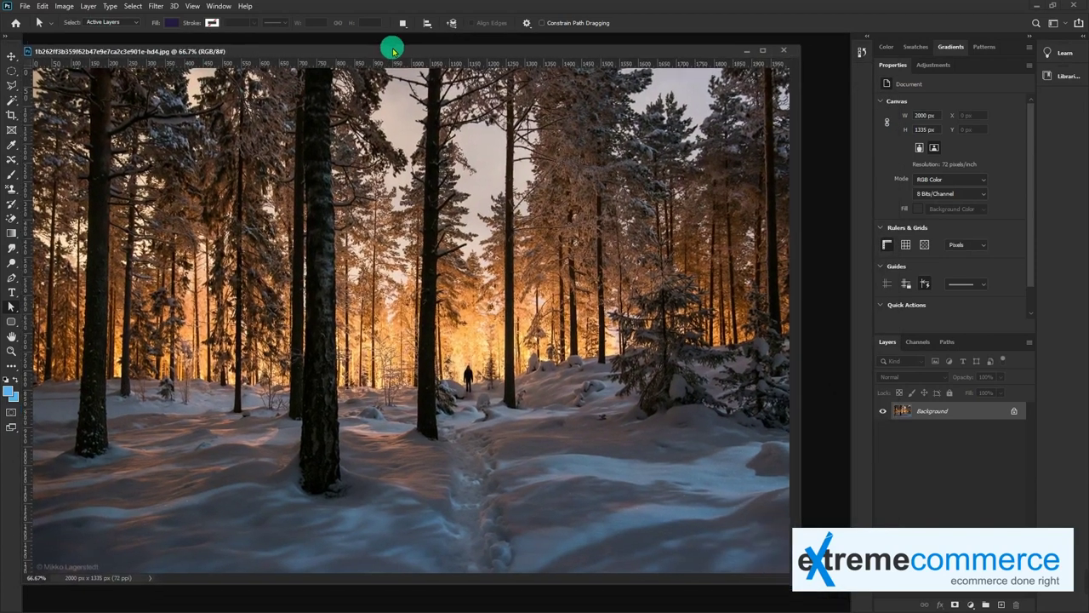
{"action": "left_click_drag", "start_coordinate": [440, 66], "coordinate": [407, 52]}
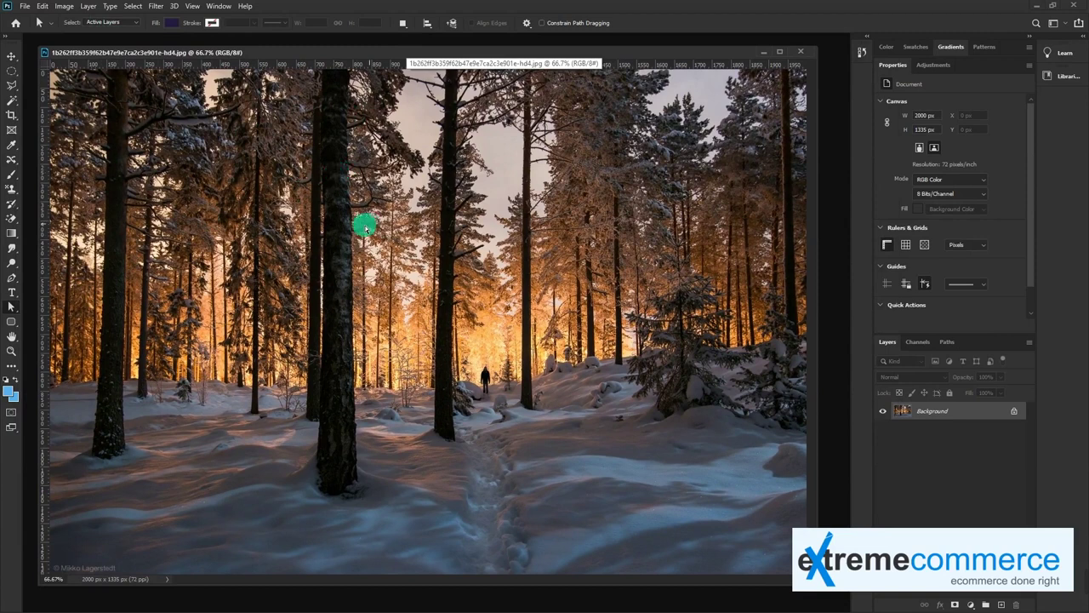
- Add a new layer filled with blue at 80% opacity and merge it onto the photo
{"action": "left_click", "coordinate": [12, 292]}
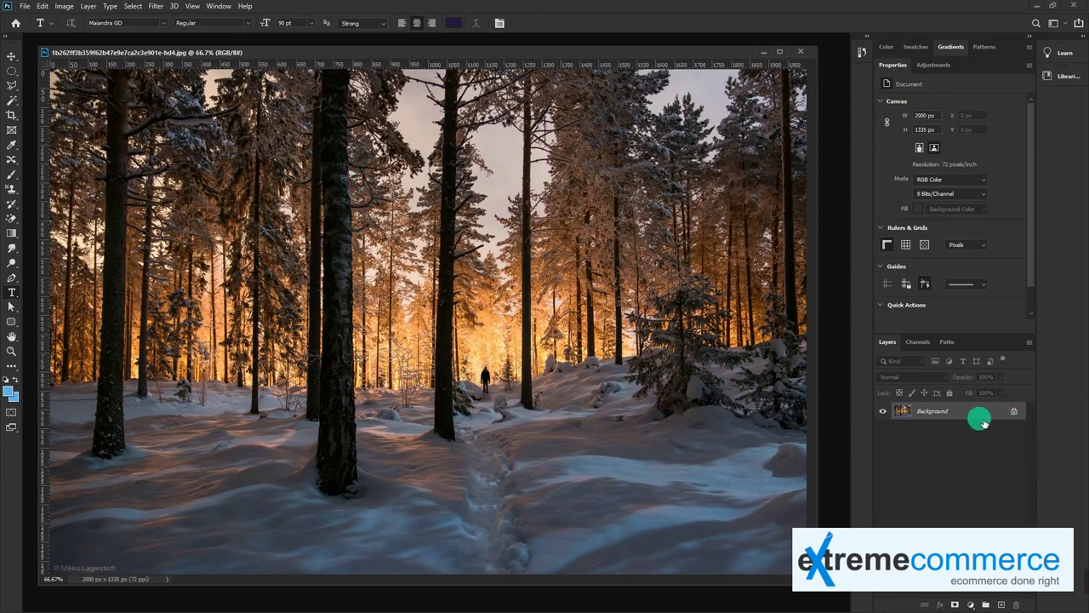
{"action": "left_click", "coordinate": [1002, 604]}
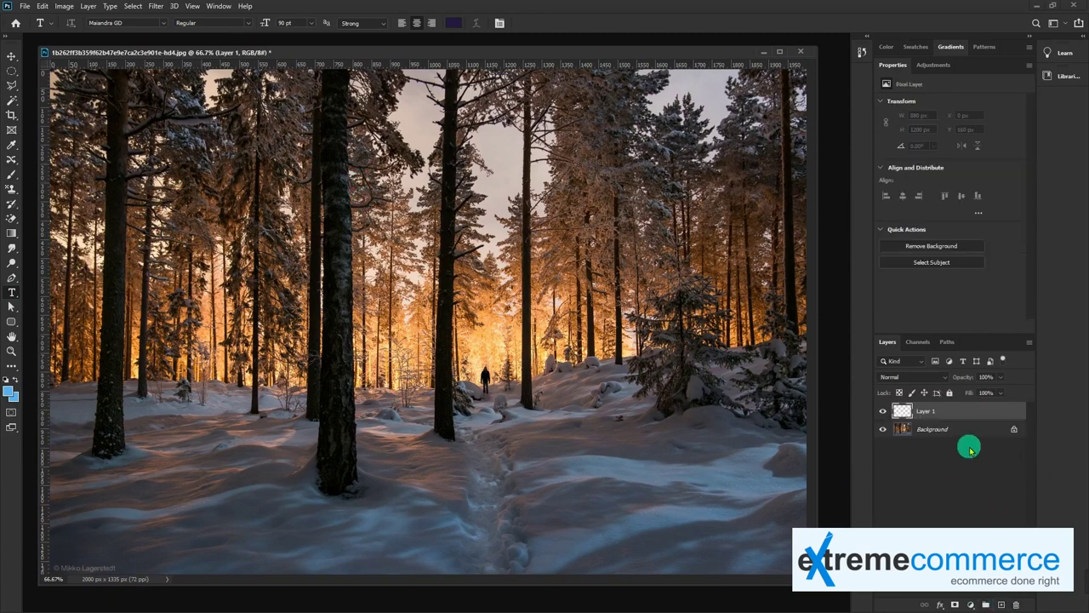
{"action": "left_click", "coordinate": [9, 393]}
{"action": "left_click", "coordinate": [654, 156]}
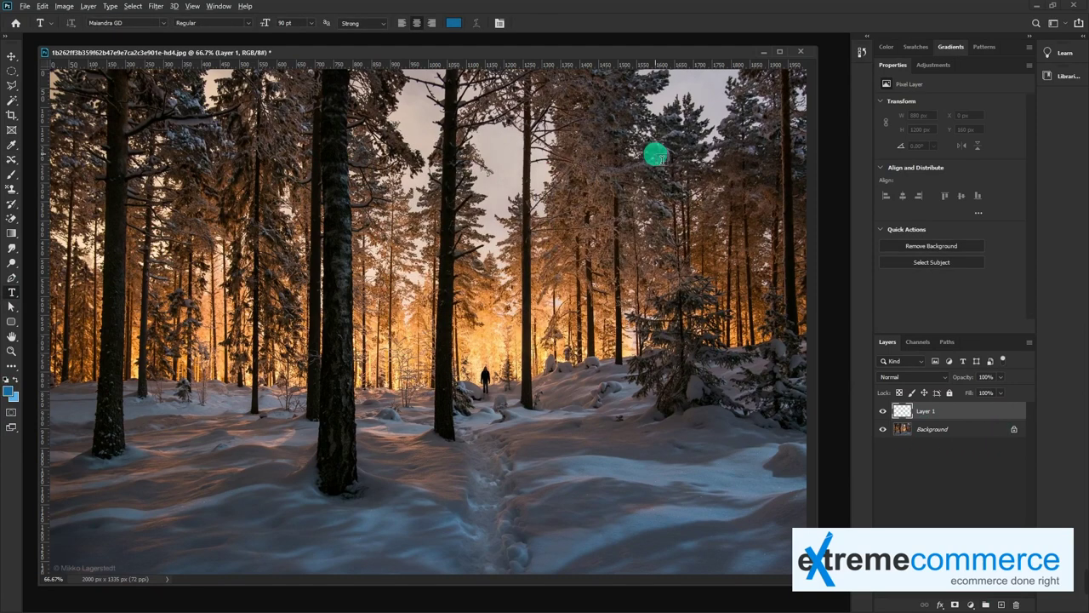
{"action": "key", "text": "alt+BackSpace"}
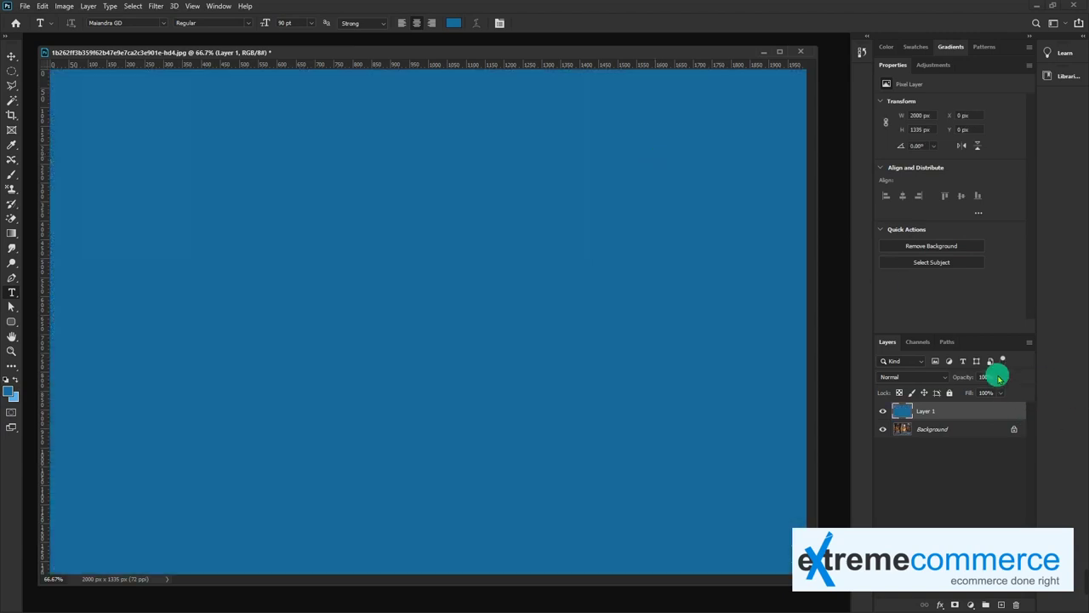
{"action": "left_click_drag", "start_coordinate": [977, 396], "coordinate": [992, 396]}
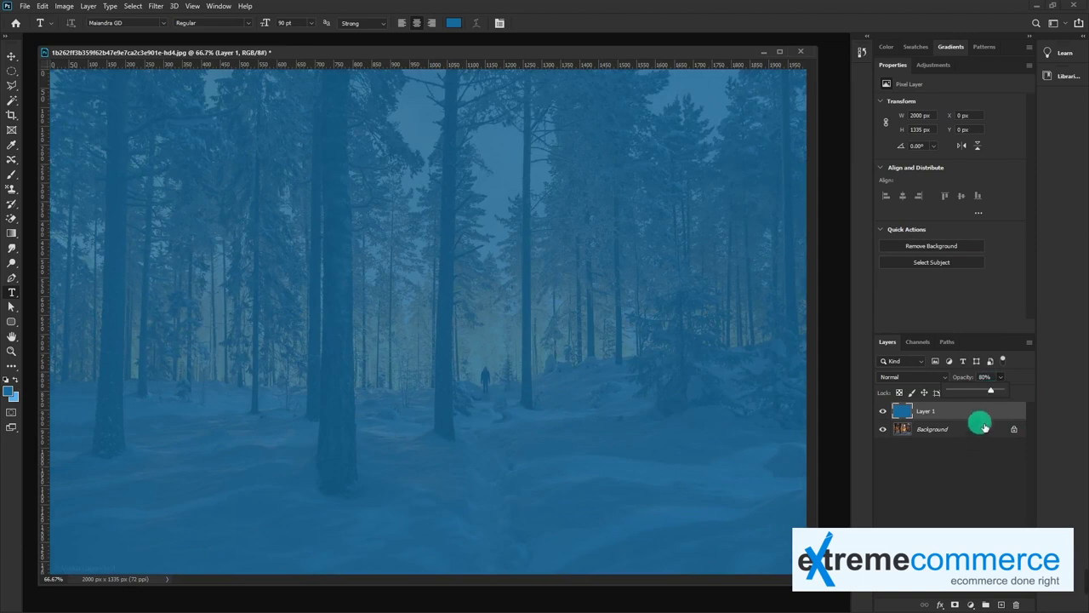
{"action": "left_click", "coordinate": [981, 435], "text": "shift"}
{"action": "key", "text": "ctrl+e"}
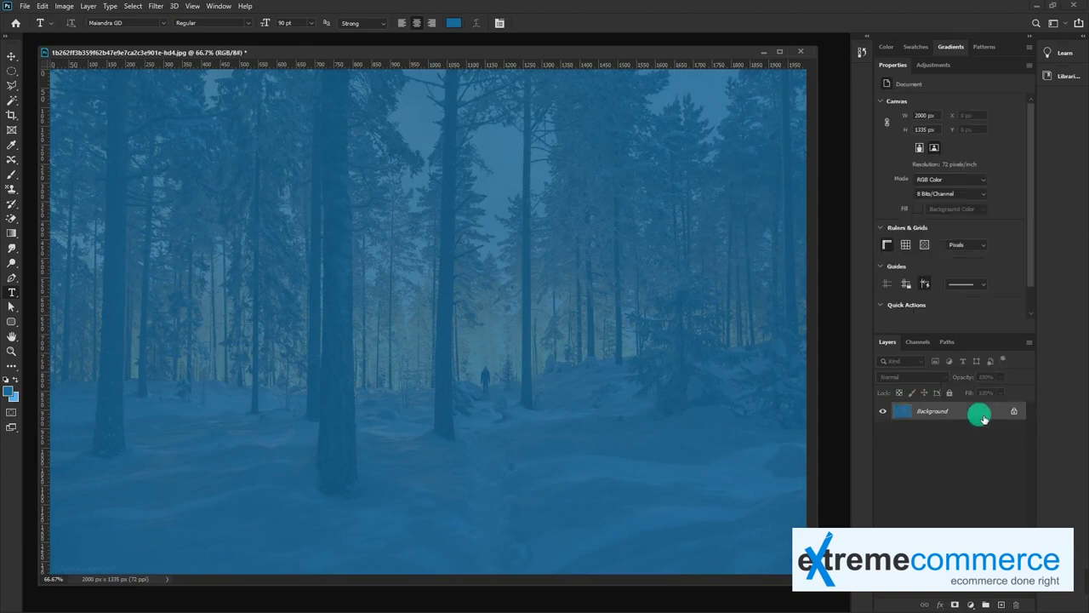
- Unlock the Background layer as Layer 0 and nudge the window upward
{"action": "double_click", "coordinate": [1004, 415]}
{"action": "left_click", "coordinate": [624, 201]}
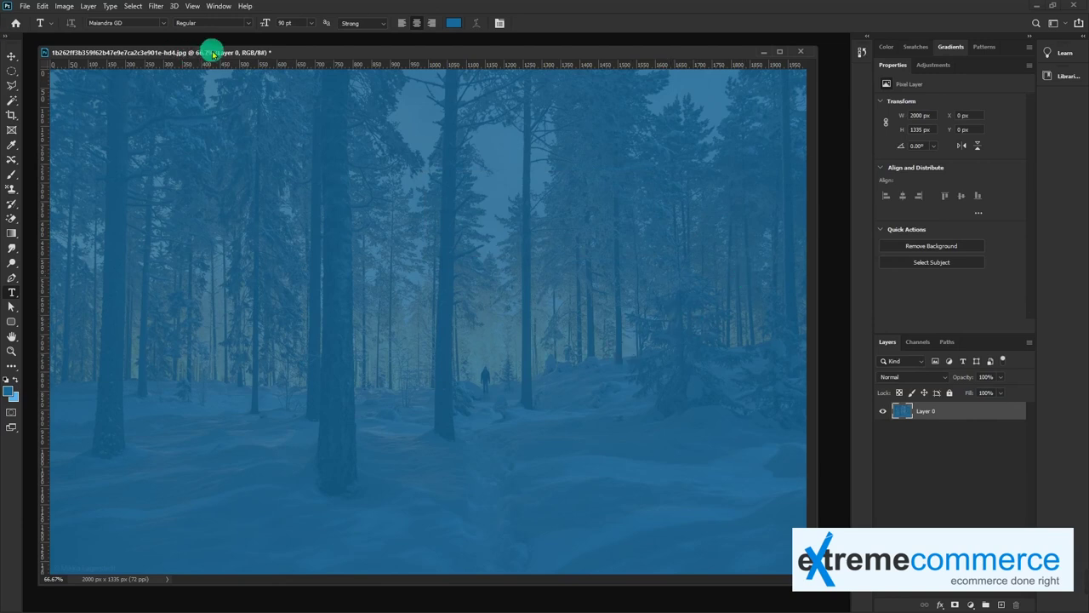
{"action": "left_click_drag", "start_coordinate": [211, 51], "coordinate": [211, 44]}
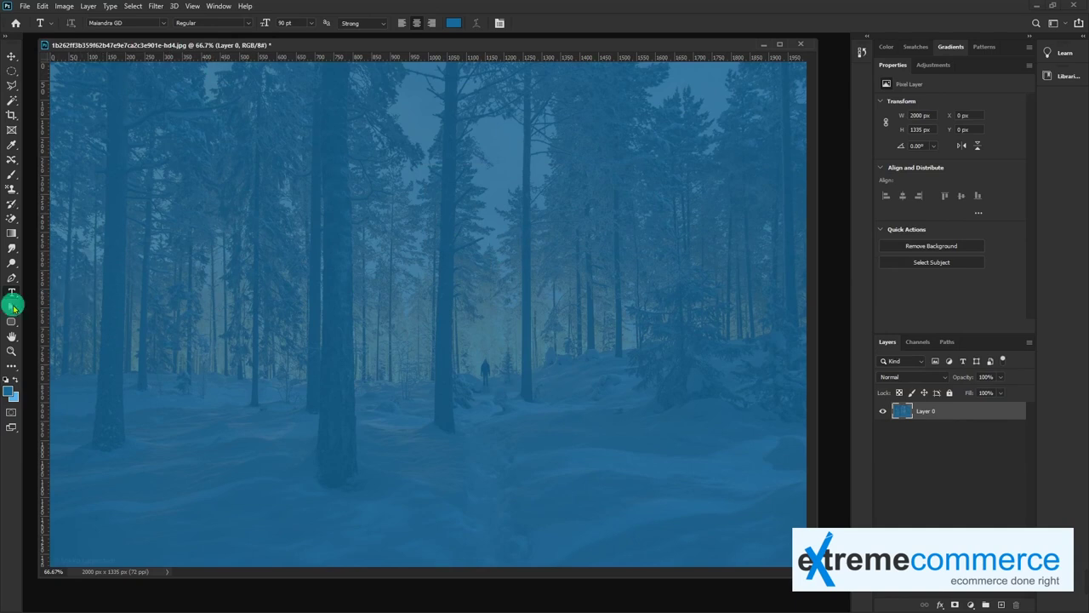
{"action": "right_click", "coordinate": [14, 295]}
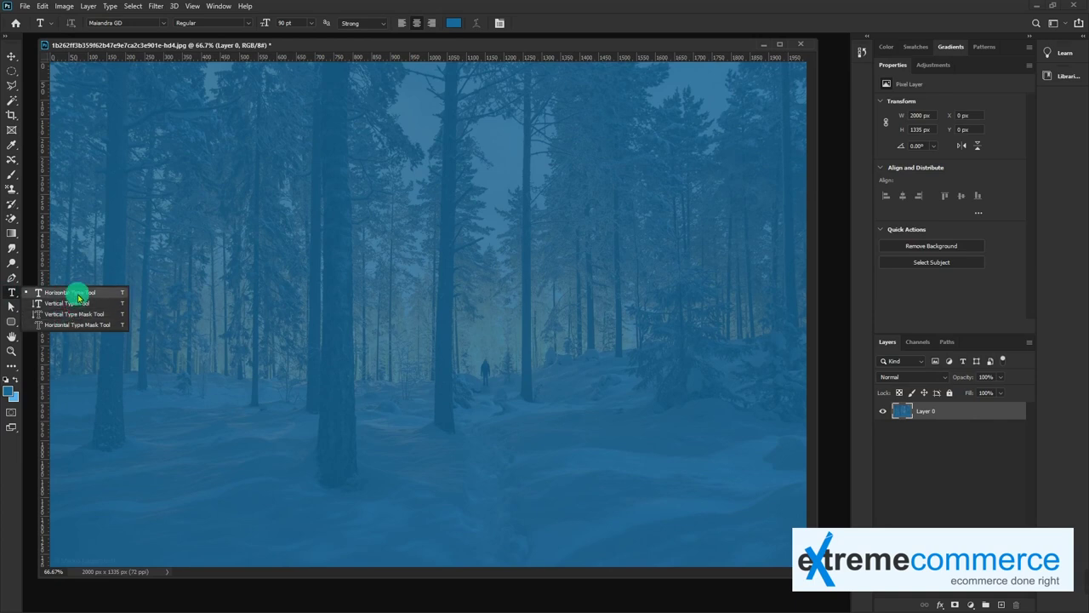
- Add the white horizontal heading 'asdasdasdas' at the image's upper left
{"action": "left_click", "coordinate": [78, 297]}
{"action": "left_click", "coordinate": [213, 178]}
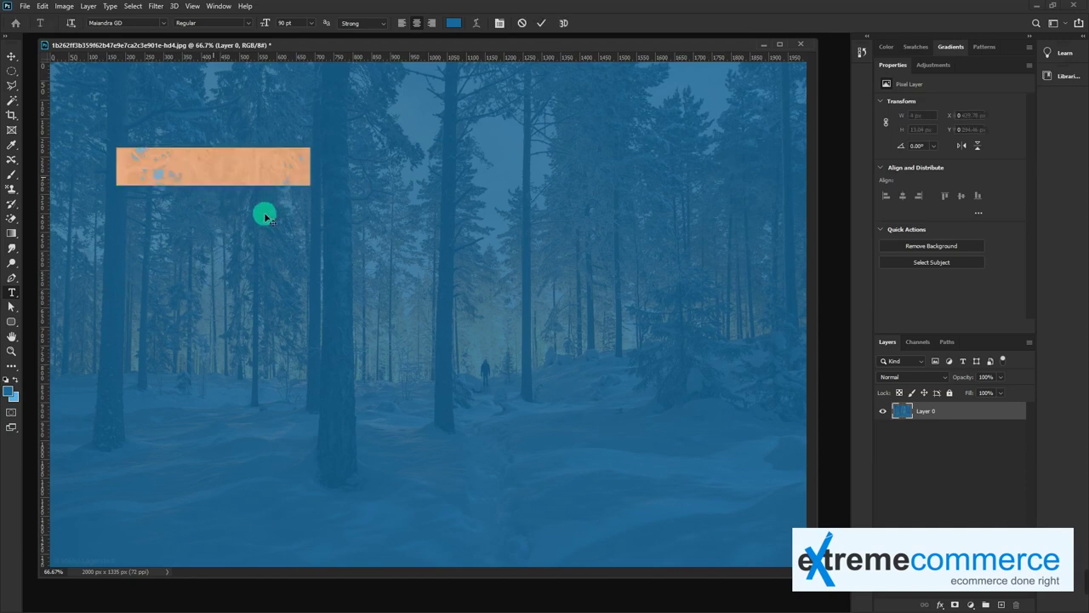
{"action": "left_click", "coordinate": [8, 391]}
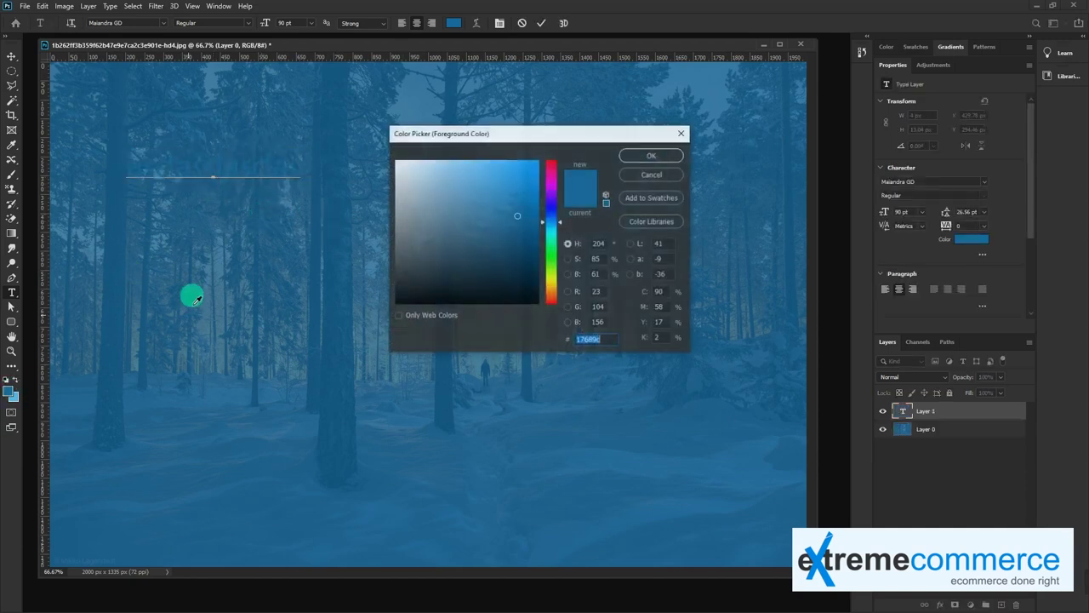
{"action": "left_click", "coordinate": [410, 193]}
{"action": "left_click", "coordinate": [652, 155]}
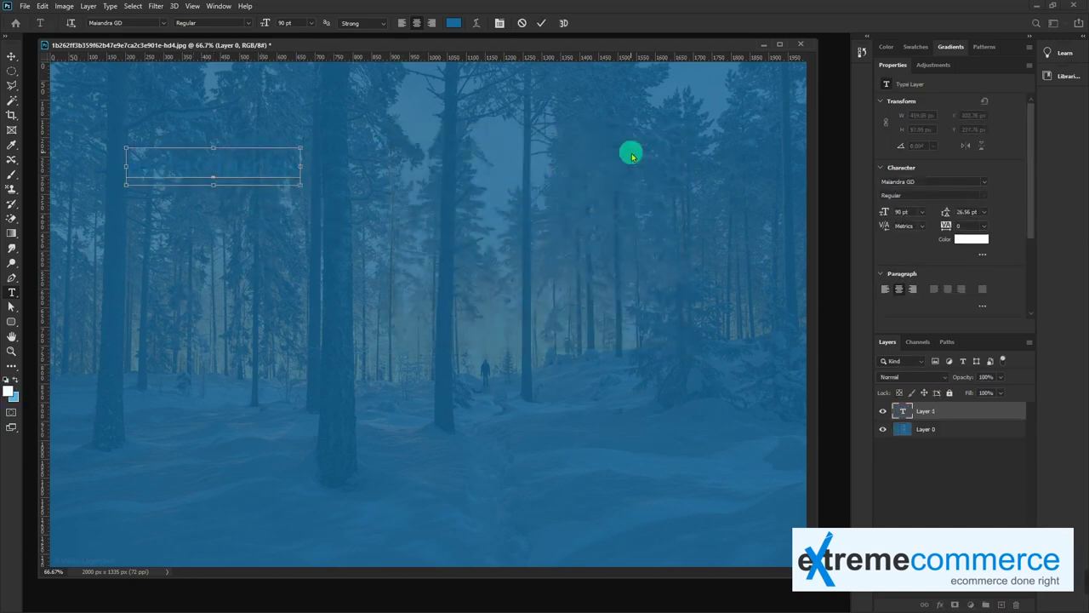
{"action": "left_click", "coordinate": [215, 166]}
{"action": "type", "text": "asdasdasdas"}
{"action": "left_click", "coordinate": [80, 339]}
{"action": "mouse_move", "coordinate": [163, 175]}
{"action": "left_mouse_down"}
{"action": "mouse_move", "coordinate": [305, 174]}
{"action": "mouse_move", "coordinate": [323, 255]}
{"action": "left_mouse_up"}
{"action": "key", "text": "ctrl+z"}
- Add the vertical text 'asdasdas' in the middle of the image
{"action": "left_click", "coordinate": [11, 292]}
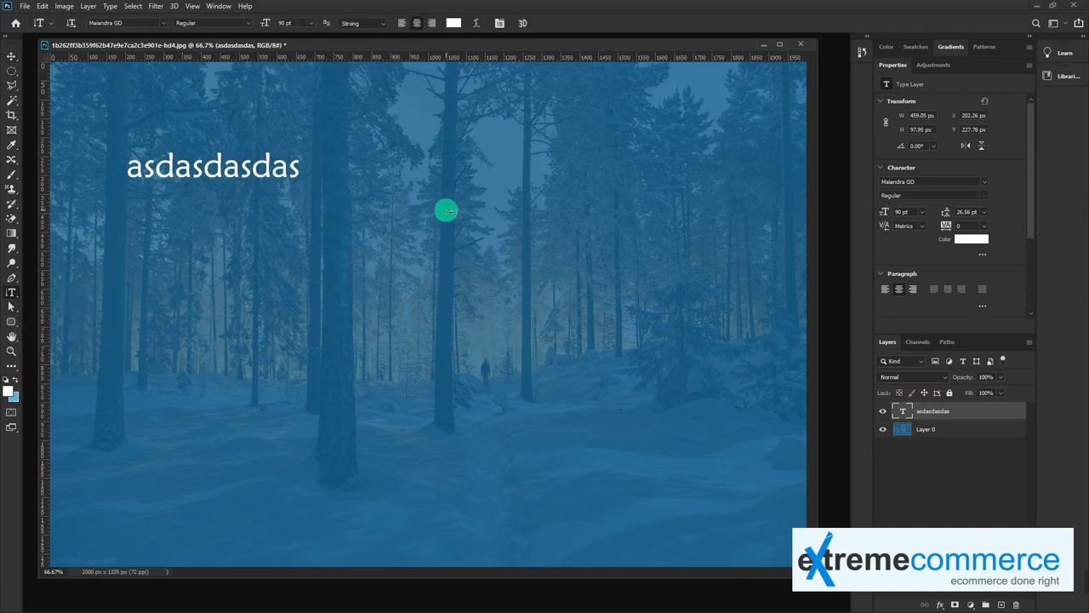
{"action": "left_click", "coordinate": [446, 211]}
{"action": "type", "text": "asdasdas"}
{"action": "key", "text": "ctrl+Return"}
- Move the heading right and down and the vertical text to the right edge
{"action": "key", "text": "v"}
{"action": "left_click_drag", "start_coordinate": [451, 245], "coordinate": [516, 314]}
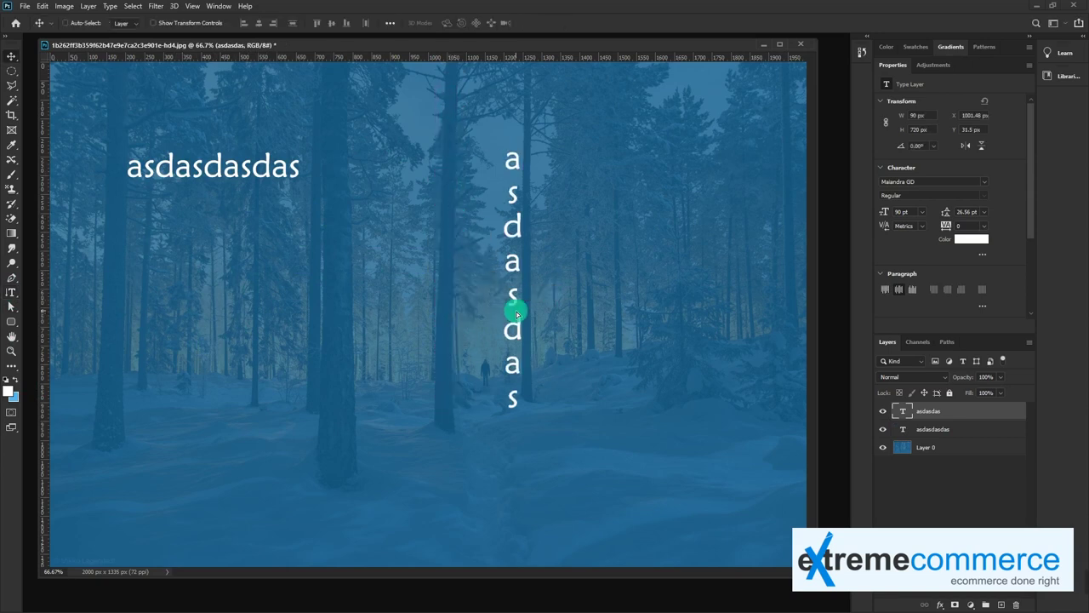
{"action": "left_click_drag", "start_coordinate": [209, 165], "coordinate": [319, 184]}
{"action": "left_click_drag", "start_coordinate": [519, 269], "coordinate": [758, 285]}
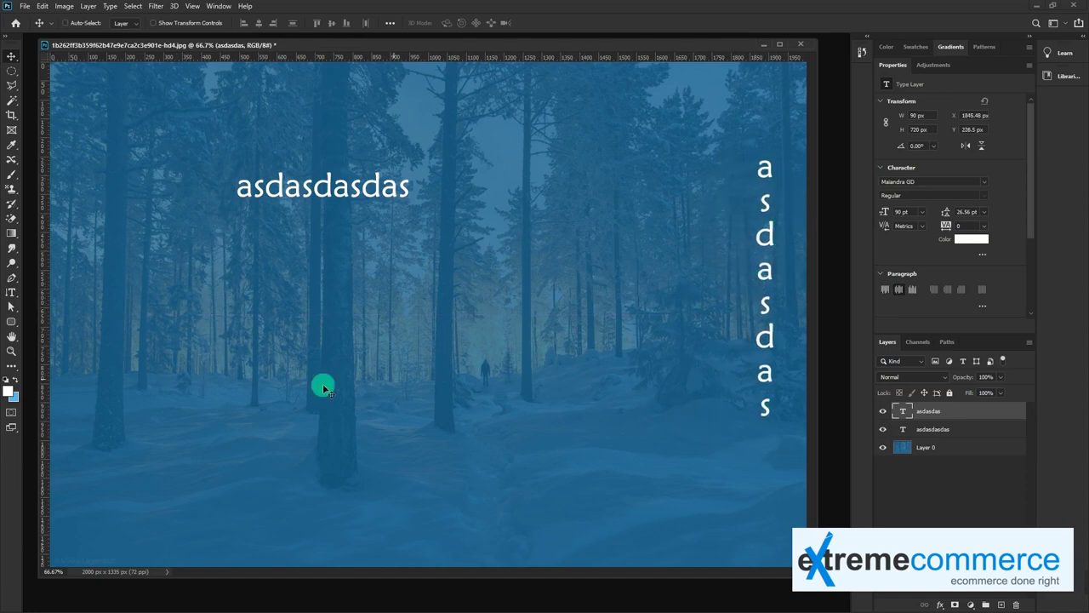
{"action": "left_click", "coordinate": [10, 323]}
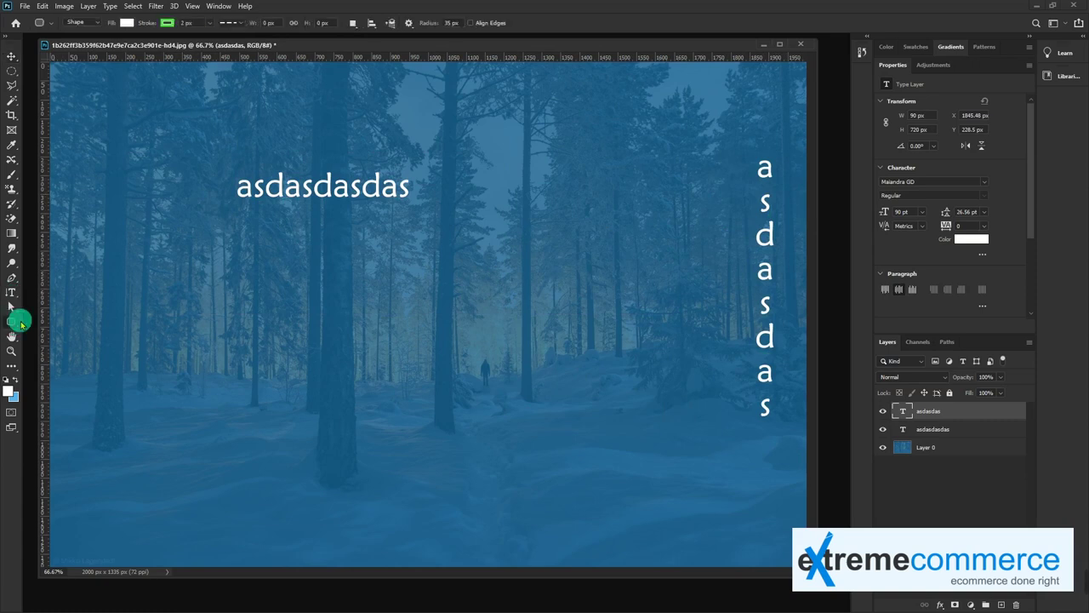
- Draw a rounded rectangle and type text along its outline
{"action": "left_click_drag", "start_coordinate": [281, 272], "coordinate": [417, 374]}
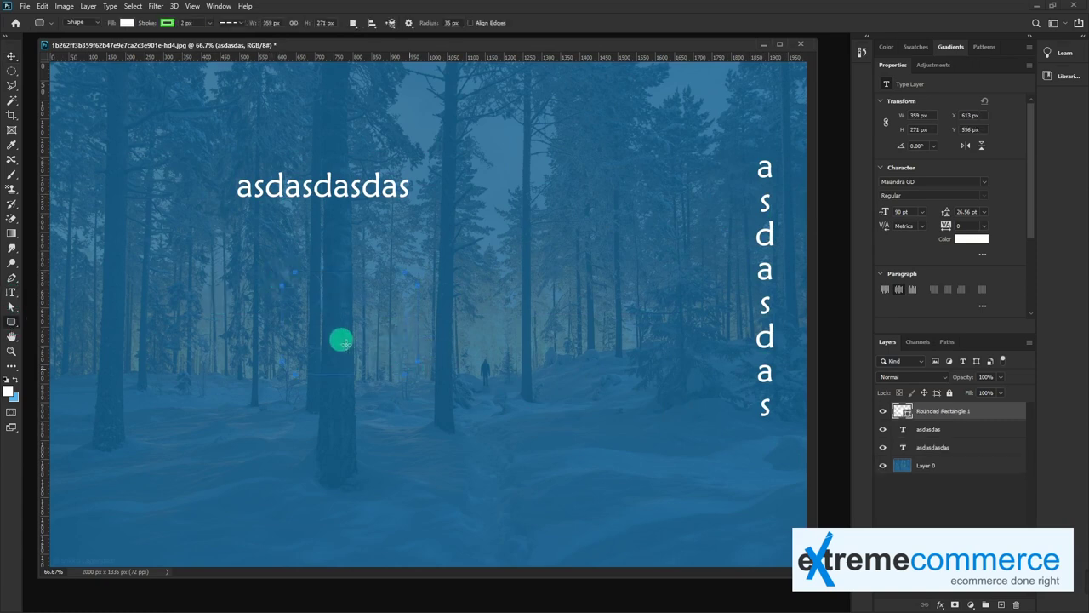
{"action": "key", "text": "t"}
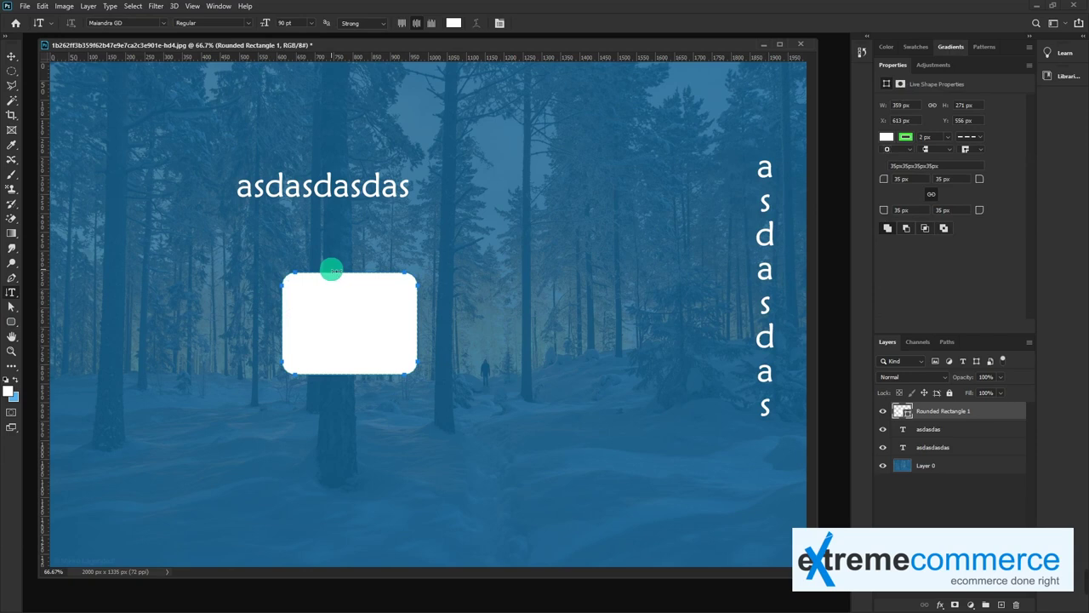
{"action": "left_click", "coordinate": [336, 274]}
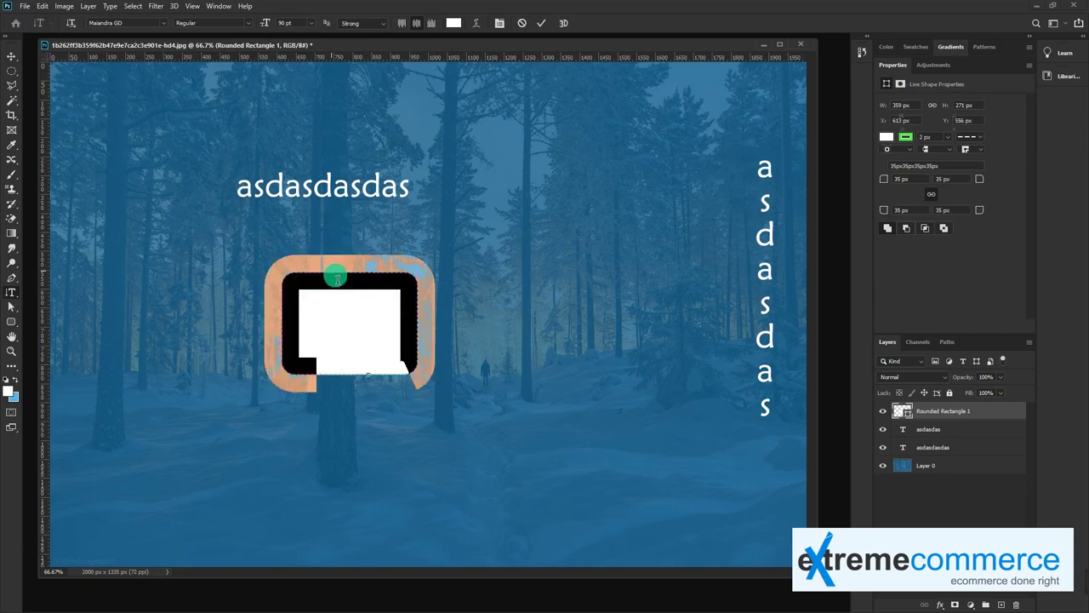
{"action": "left_click_drag", "start_coordinate": [405, 289], "coordinate": [406, 294]}
{"action": "key", "text": "ctrl+Return"}
- Delete the rounded rectangle shape layer and move the wrapped text right
{"action": "key", "text": "v"}
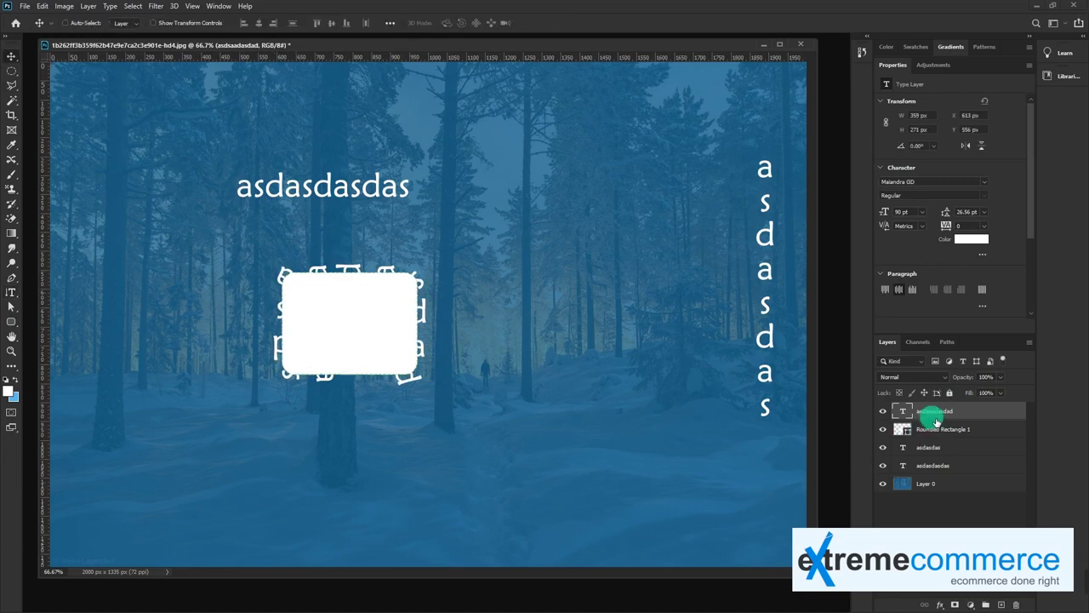
{"action": "left_click", "coordinate": [927, 436]}
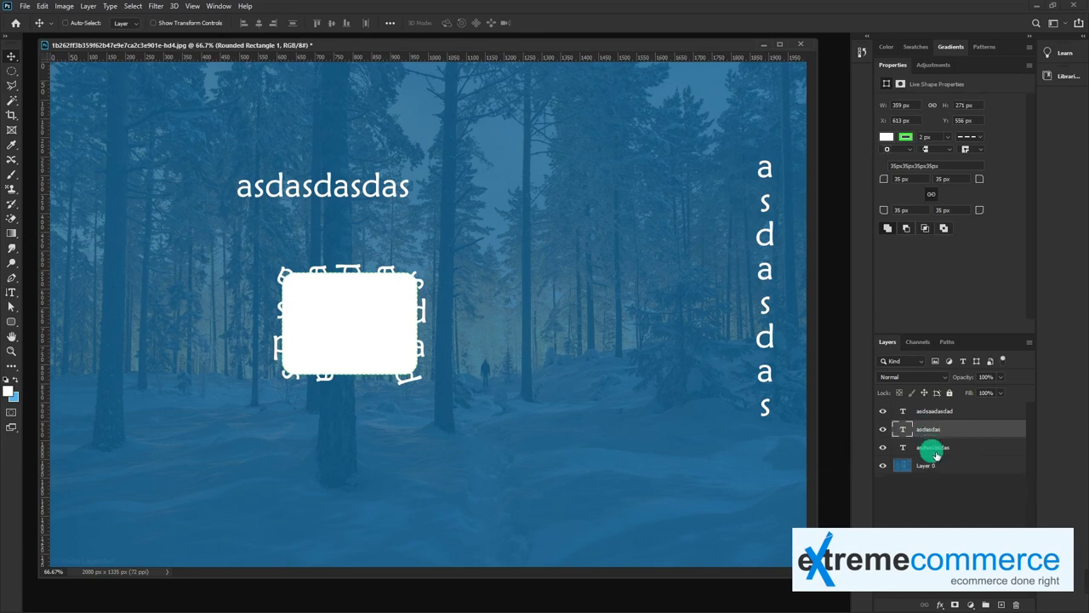
{"action": "key", "text": "Delete"}
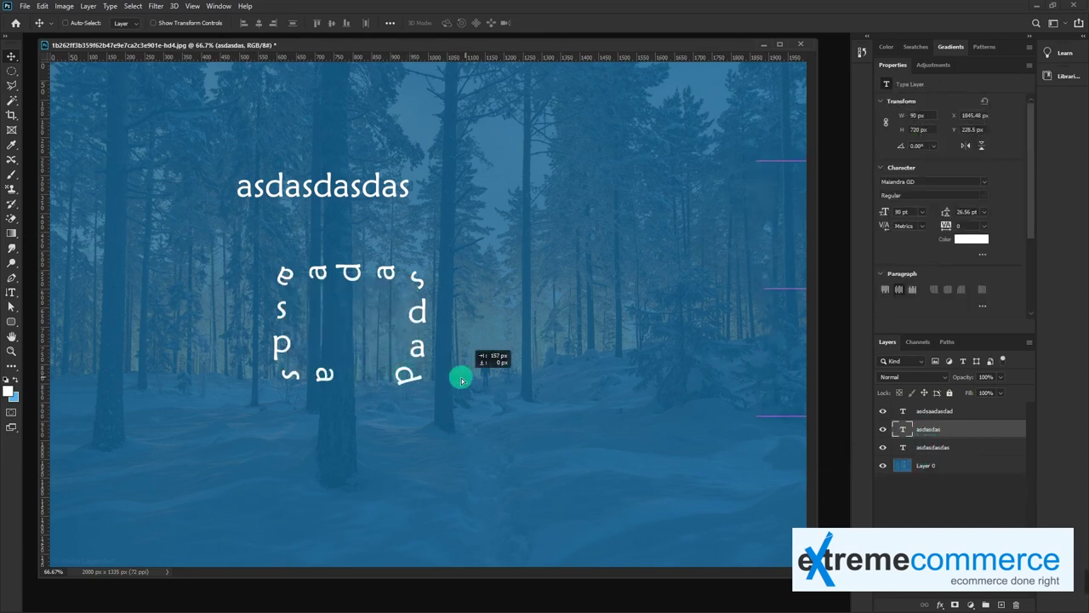
{"action": "left_click_drag", "start_coordinate": [409, 378], "coordinate": [528, 387]}
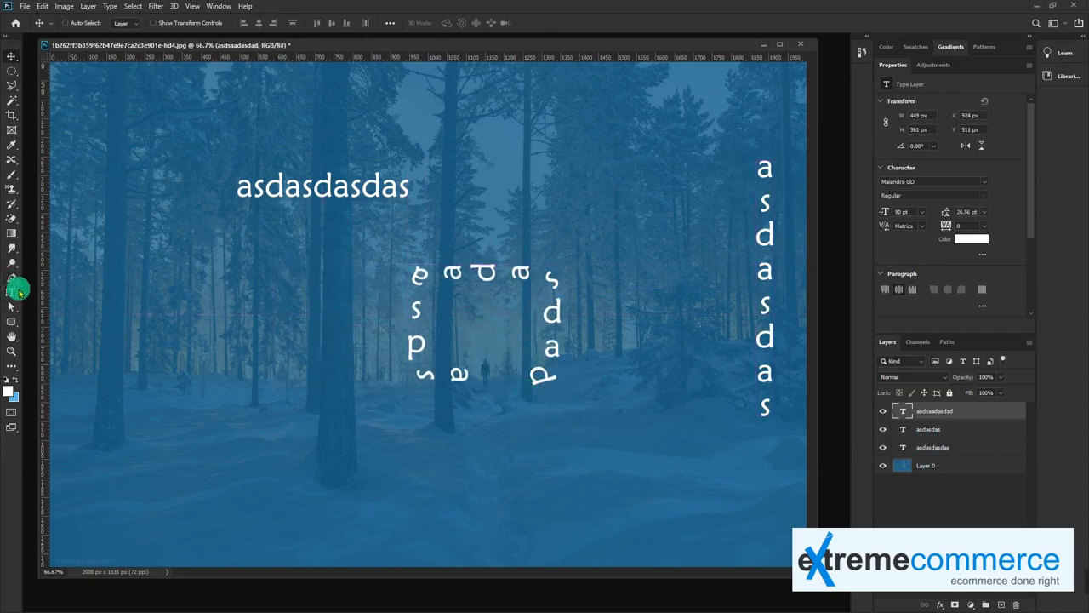
- Draw a Canoe custom shape from the Boats set above the heading
{"action": "left_click", "coordinate": [12, 293]}
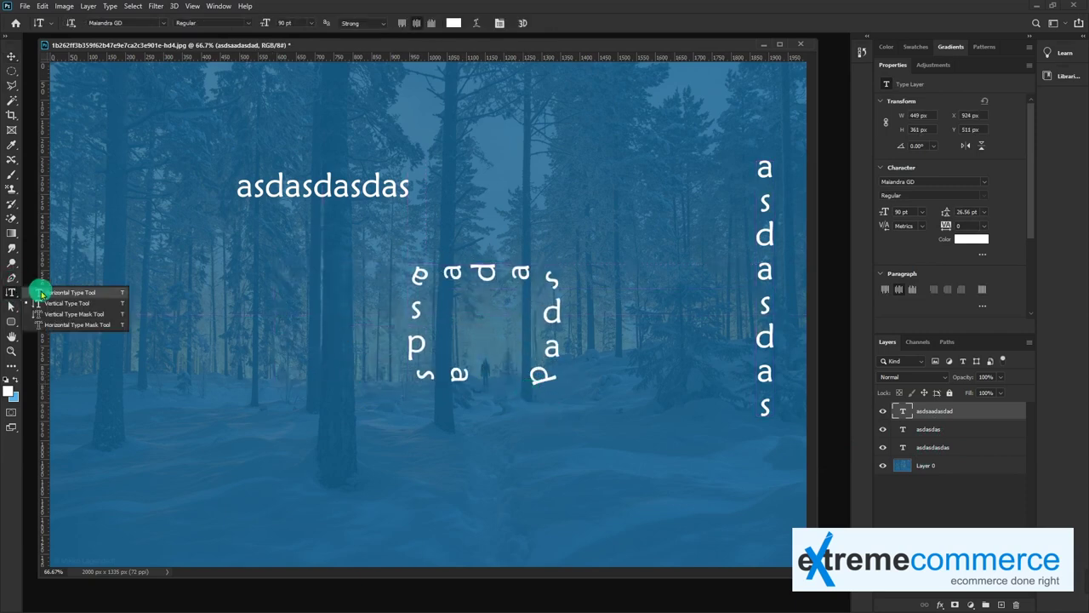
{"action": "left_click", "coordinate": [43, 294]}
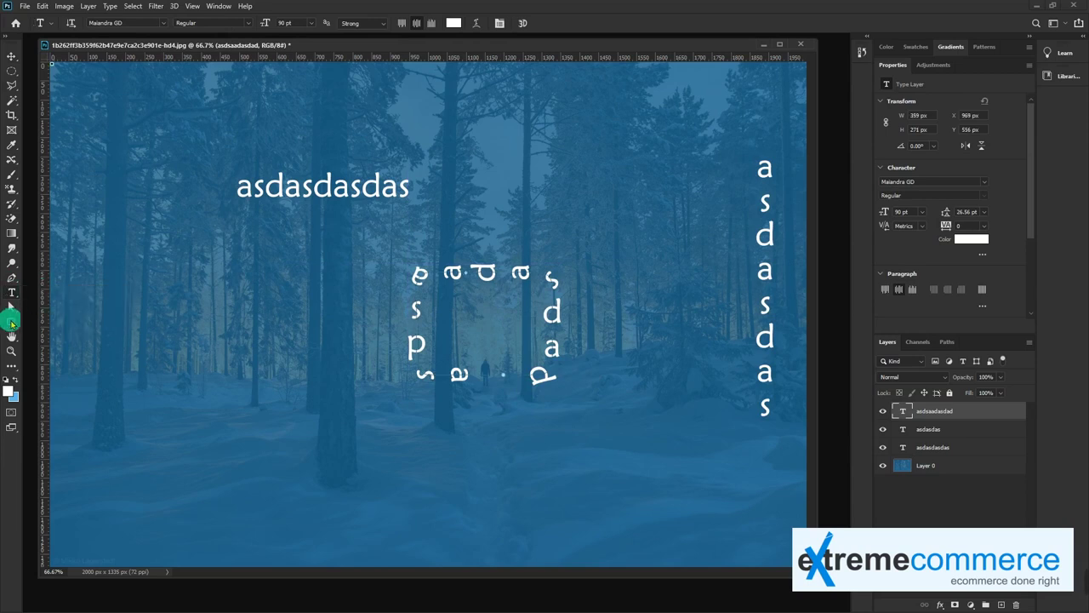
{"action": "left_click", "coordinate": [11, 322]}
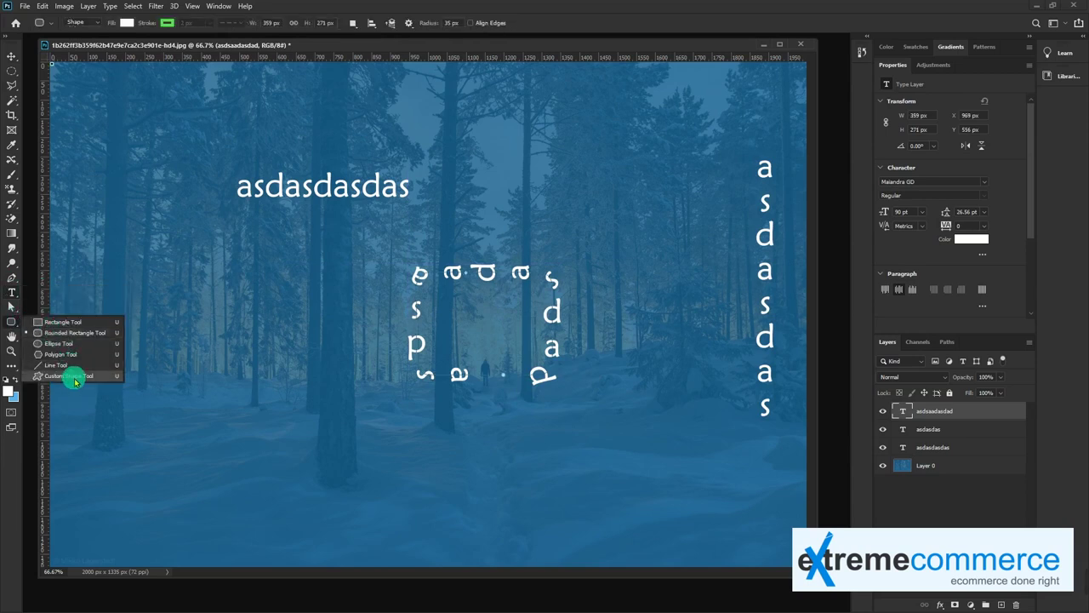
{"action": "left_click", "coordinate": [76, 378]}
{"action": "left_click", "coordinate": [464, 23]}
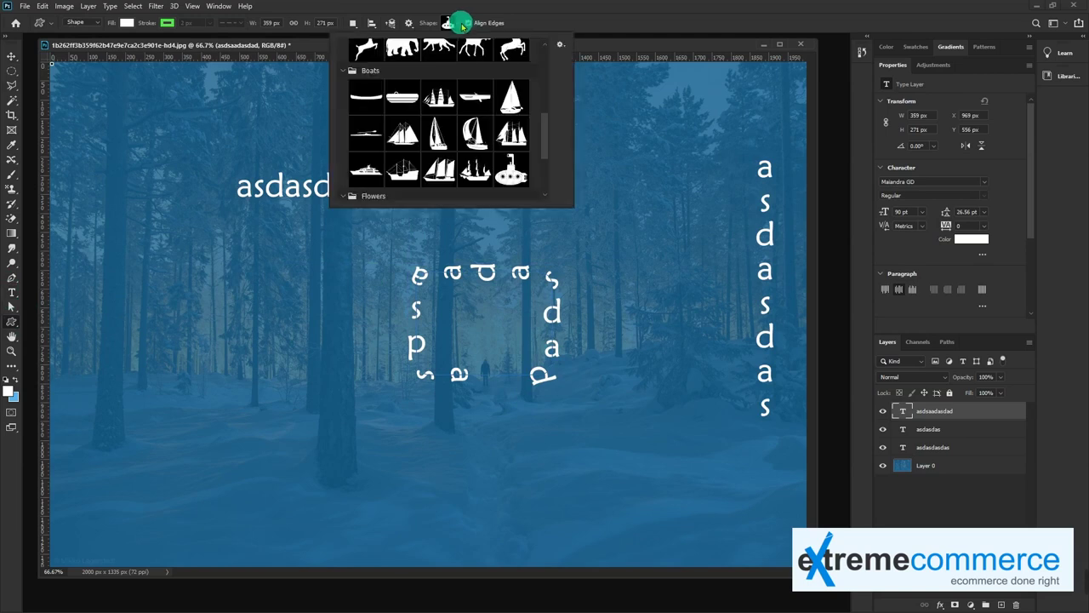
{"action": "left_click", "coordinate": [366, 101]}
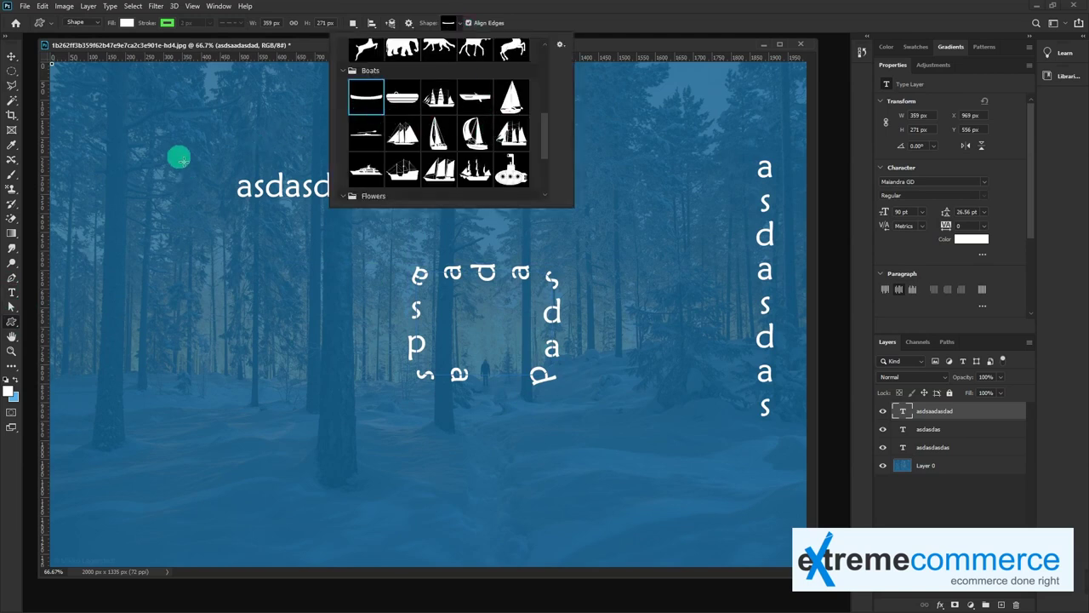
{"action": "left_click", "coordinate": [149, 113]}
{"action": "left_click_drag", "start_coordinate": [150, 114], "coordinate": [441, 153]}
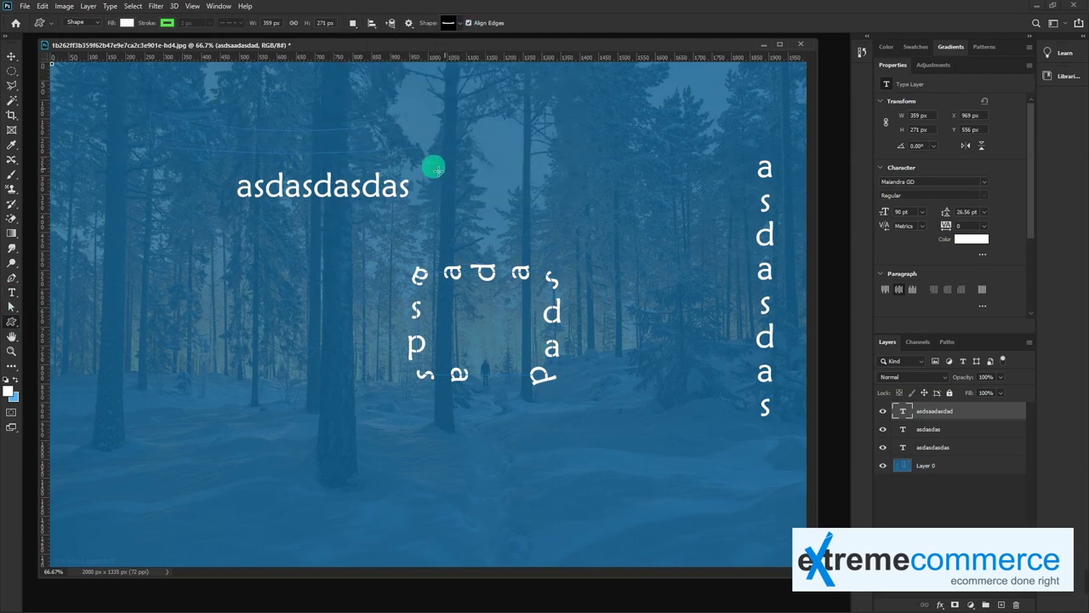
- Put text along the canoe path, delete the canoe shape, and move the curved text
{"action": "key", "text": "t"}
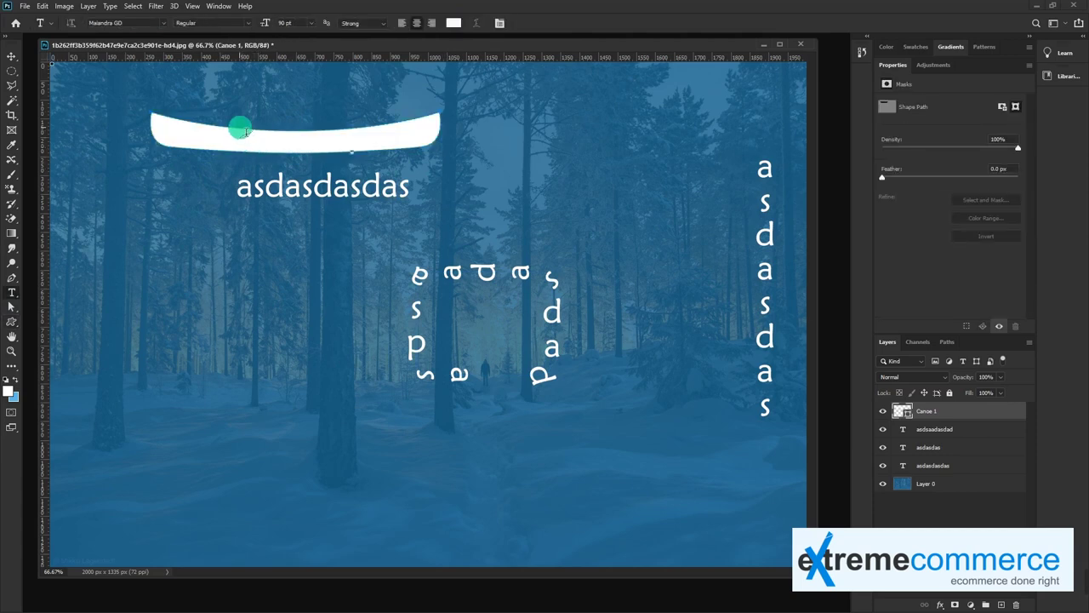
{"action": "left_click", "coordinate": [307, 144]}
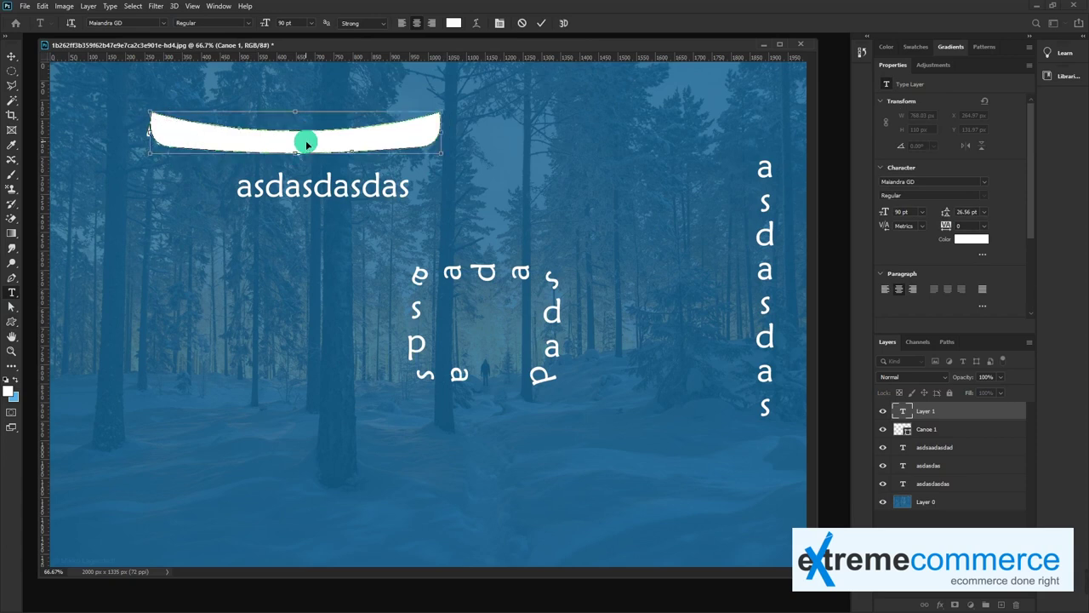
{"action": "key", "text": "ctrl+Return"}
{"action": "key", "text": "v"}
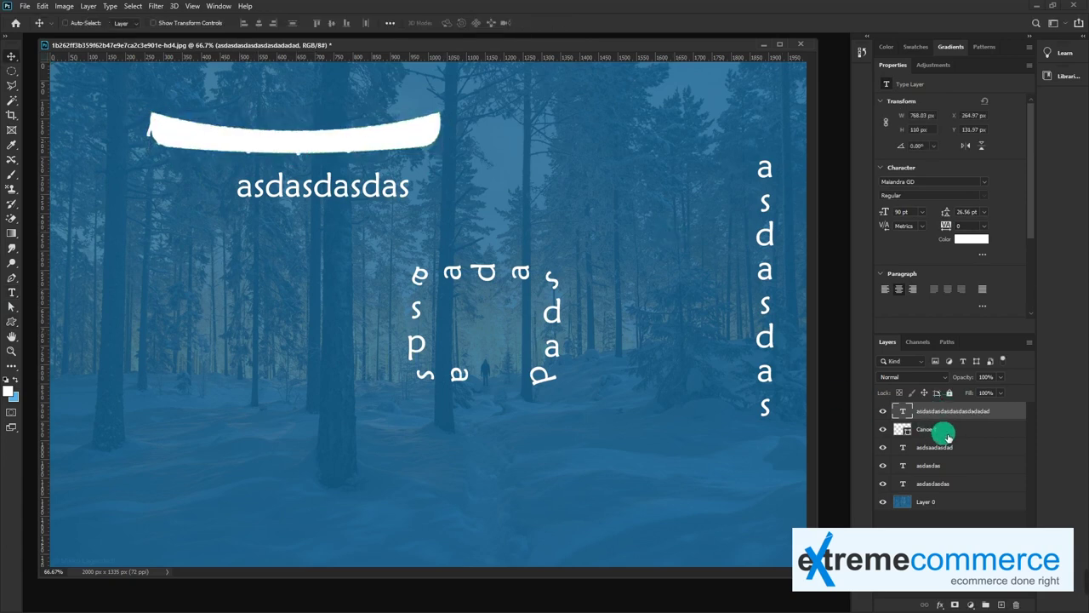
{"action": "left_click", "coordinate": [934, 429]}
{"action": "key", "text": "Delete"}
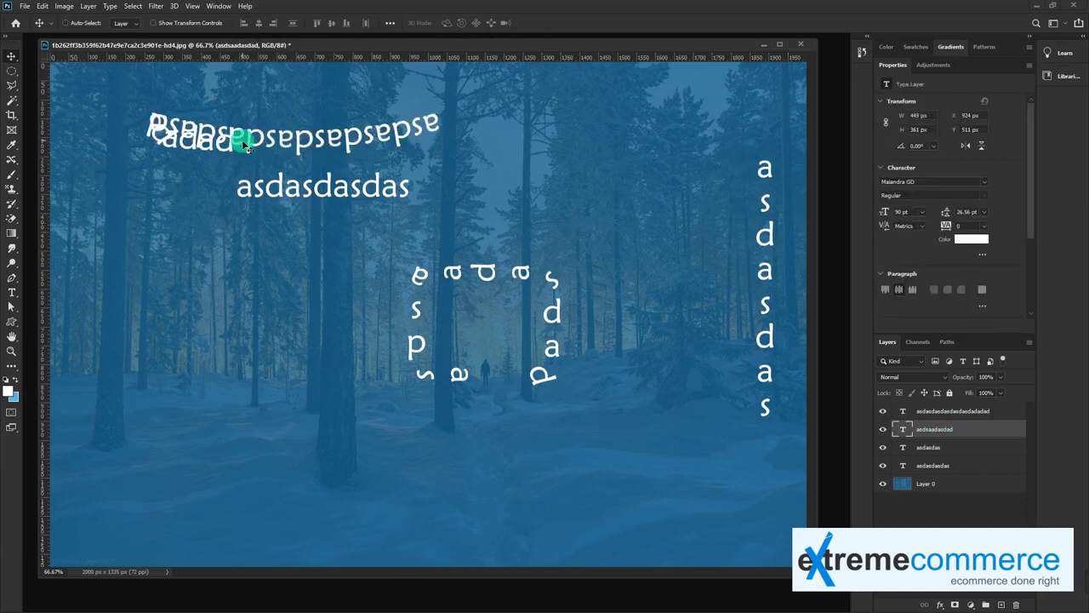
{"action": "left_click", "coordinate": [334, 146]}
{"action": "left_click_drag", "start_coordinate": [334, 147], "coordinate": [386, 130]}
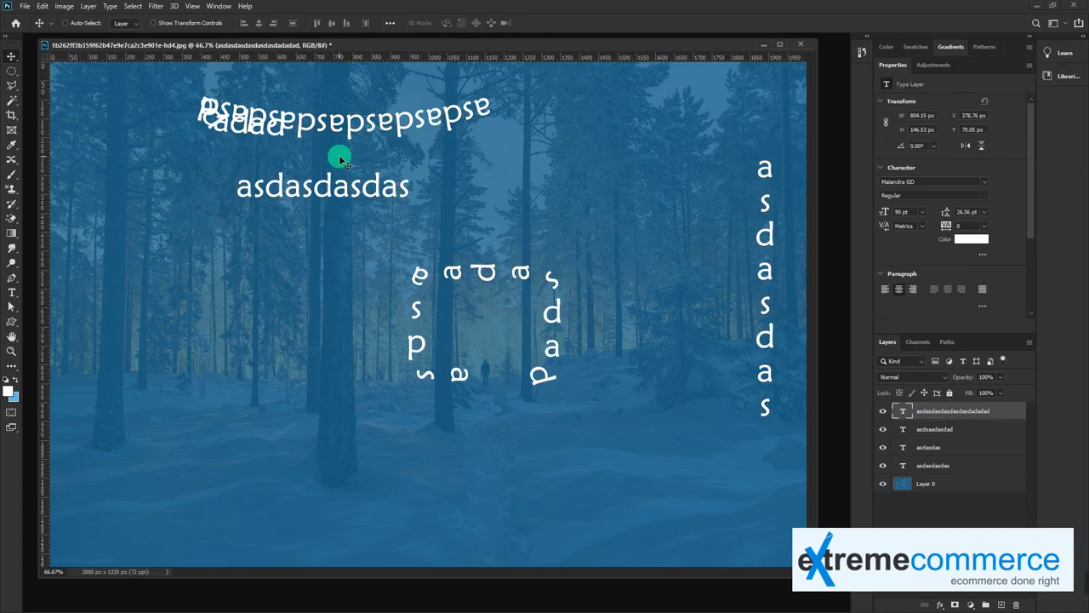
- Select all the text layers and delete them
{"action": "left_click", "coordinate": [956, 447], "text": "ctrl"}
{"action": "left_click", "coordinate": [968, 460], "text": "ctrl"}
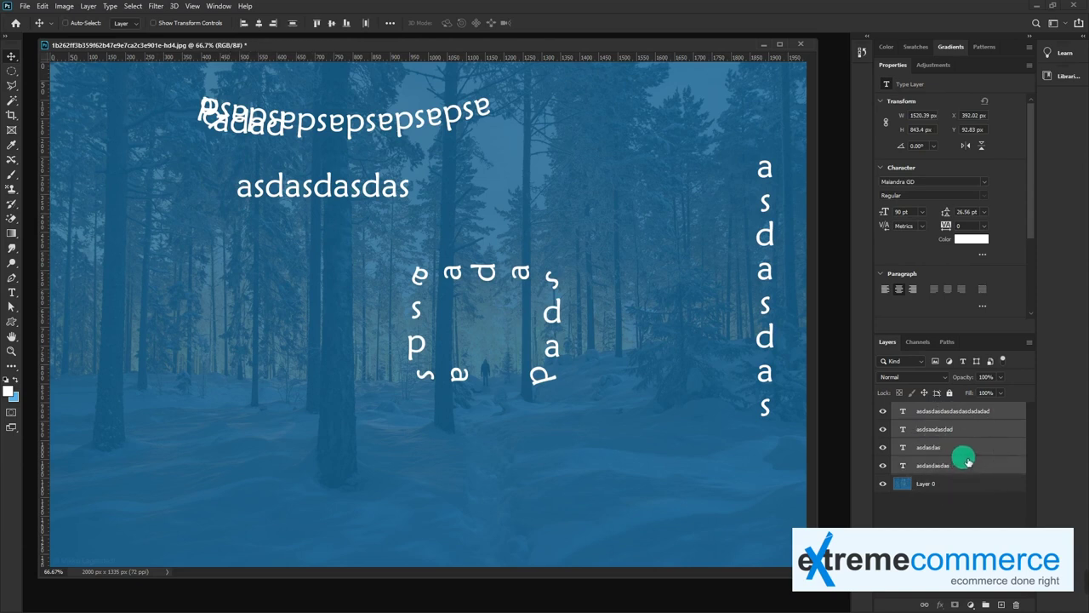
{"action": "key", "text": "Delete"}
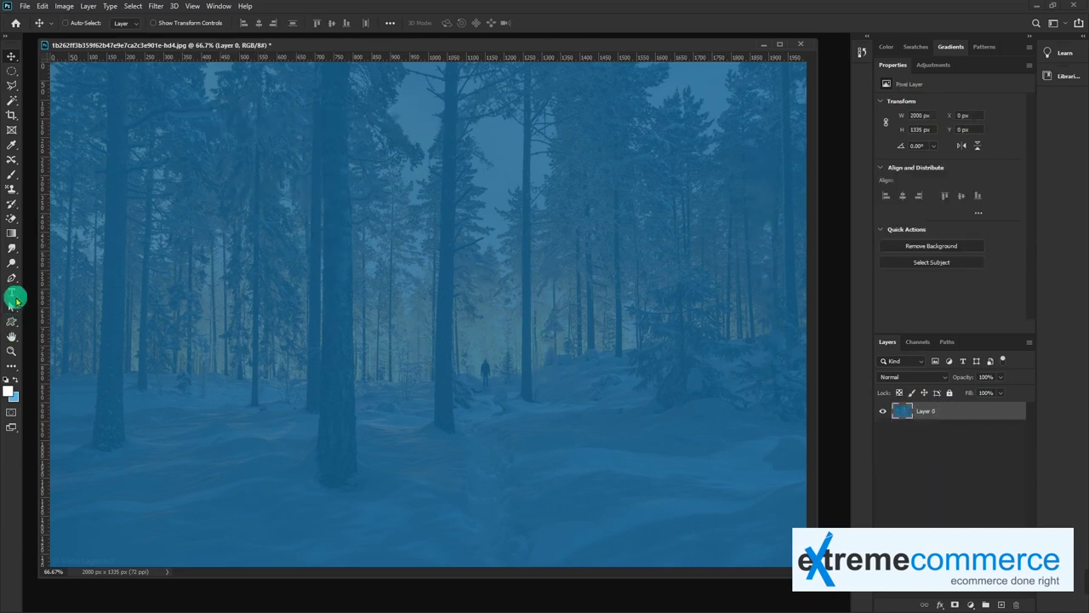
{"action": "left_click", "coordinate": [12, 289]}
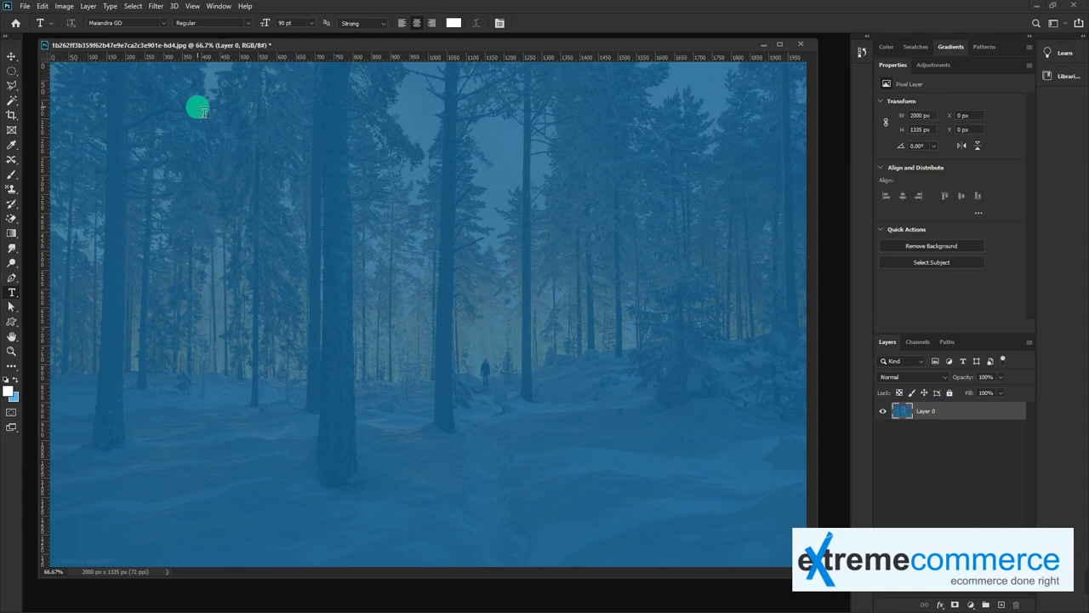
- Drag a paragraph text box over the upper image and clear its Lorem Ipsum placeholder
{"action": "left_click_drag", "start_coordinate": [198, 108], "coordinate": [690, 358]}
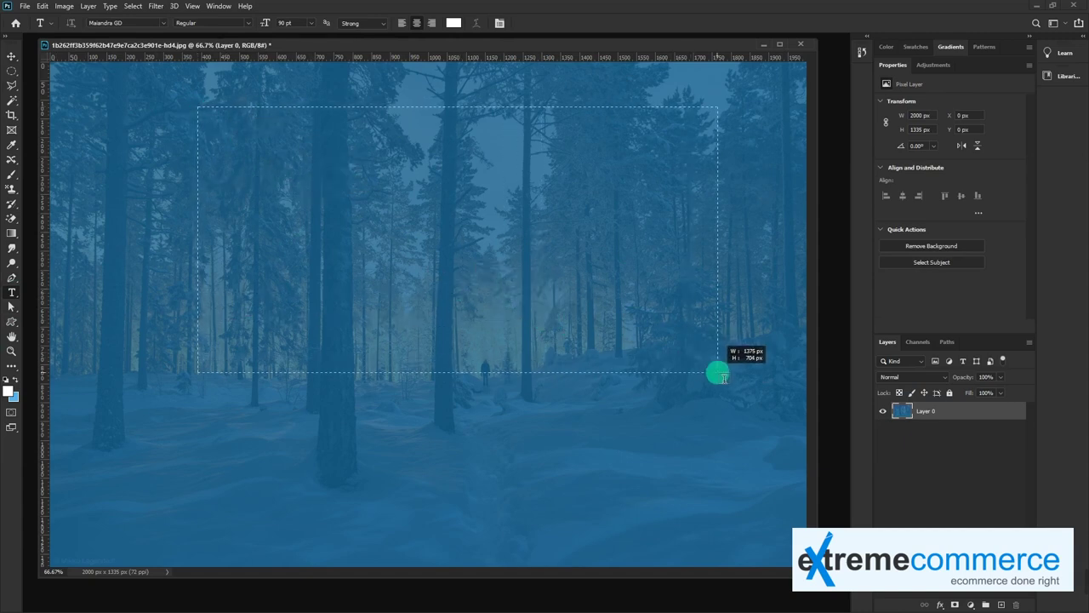
{"action": "left_click_drag", "start_coordinate": [690, 357], "coordinate": [723, 373]}
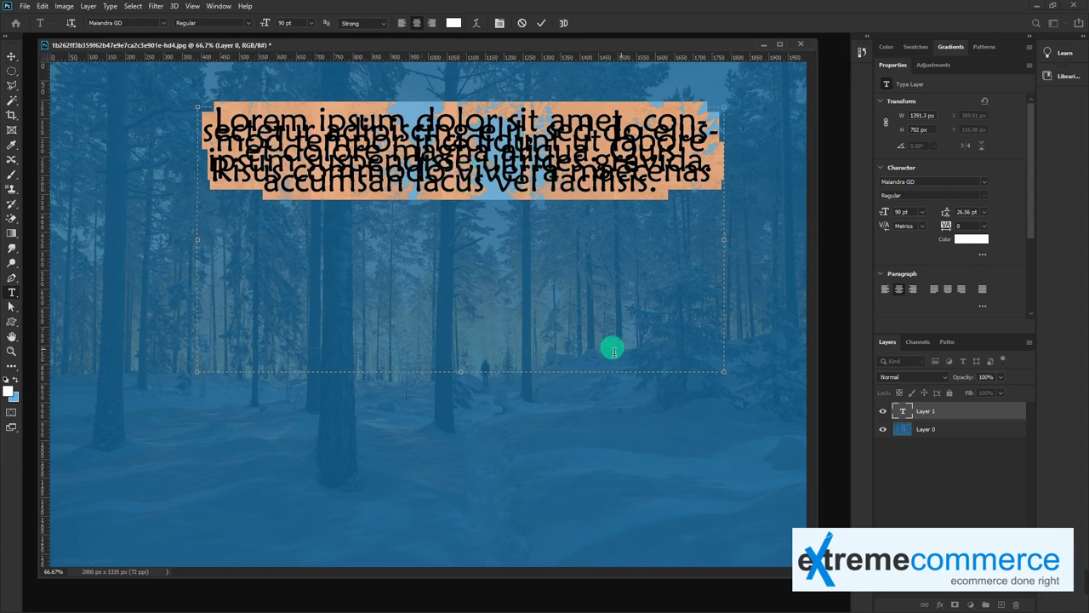
{"action": "left_click", "coordinate": [343, 166]}
{"action": "key", "text": "ctrl+a"}
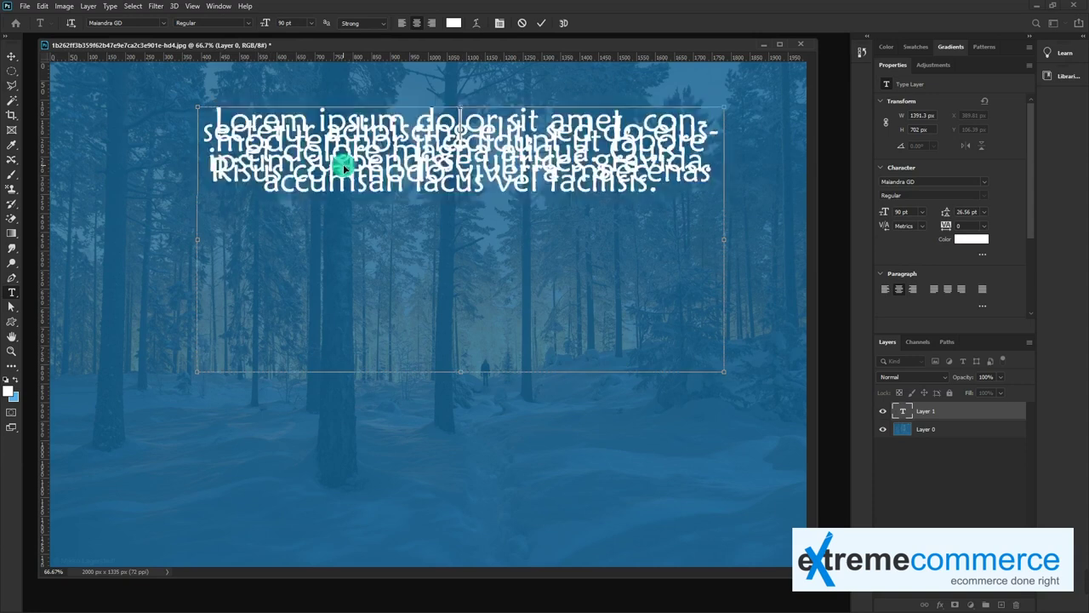
{"action": "key", "text": "BackSpace"}
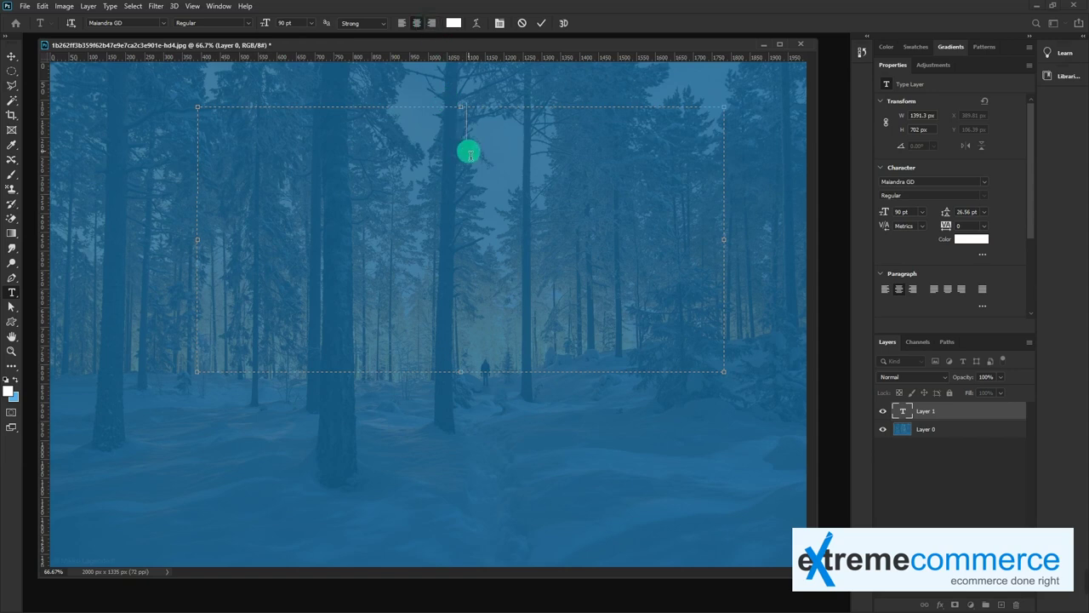
- Set the font to Arial and type the title 'Heading1'
{"action": "type", "text": "sadas"}
{"action": "left_click_drag", "start_coordinate": [505, 127], "coordinate": [391, 127]}
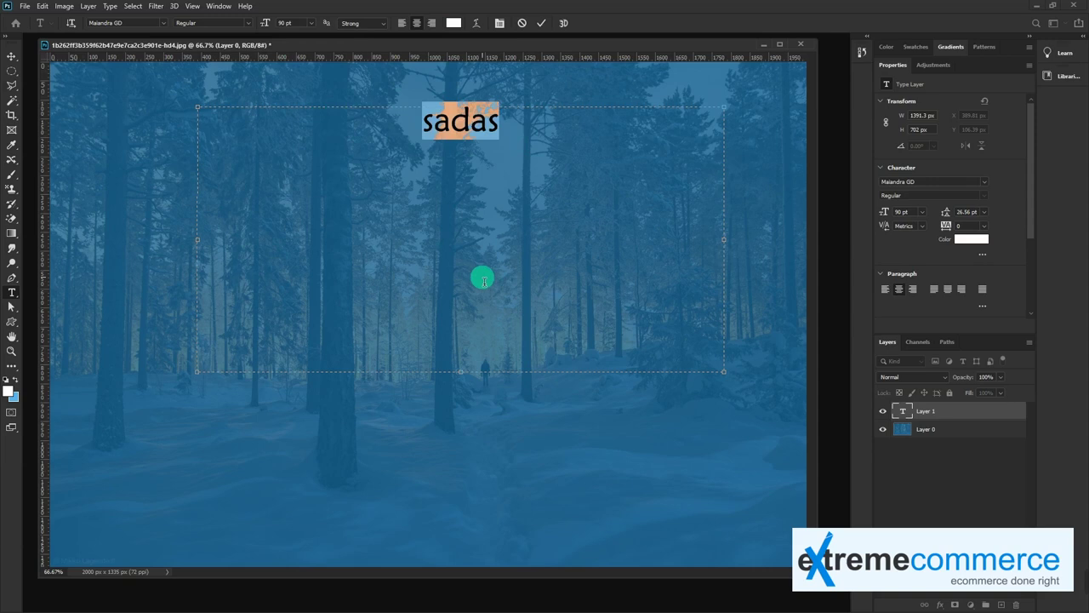
{"action": "left_click", "coordinate": [130, 23]}
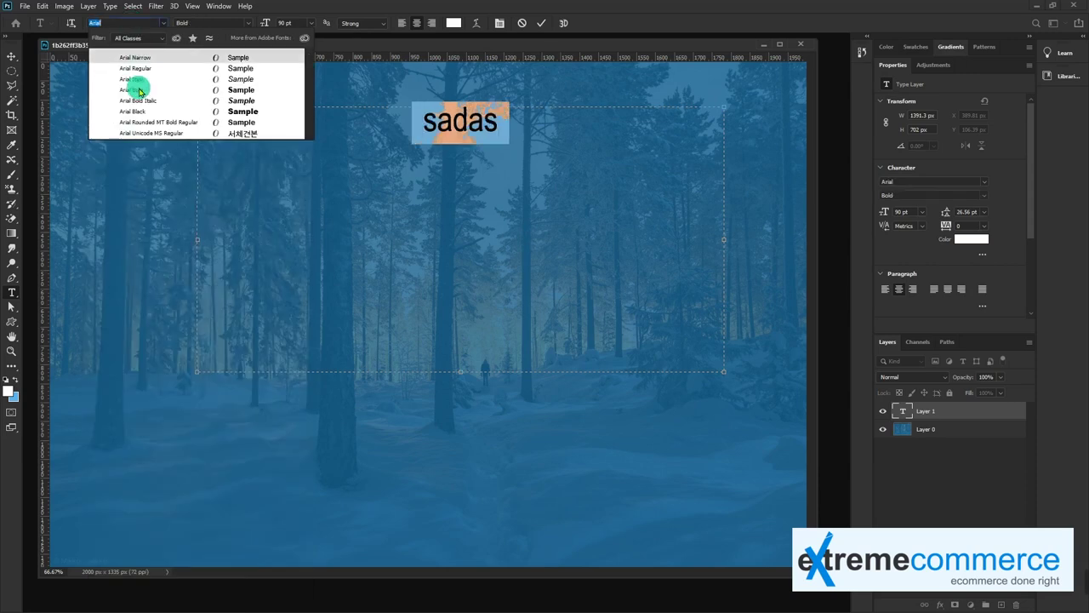
{"action": "left_click", "coordinate": [145, 89]}
{"action": "left_click_drag", "start_coordinate": [417, 119], "coordinate": [553, 134]}
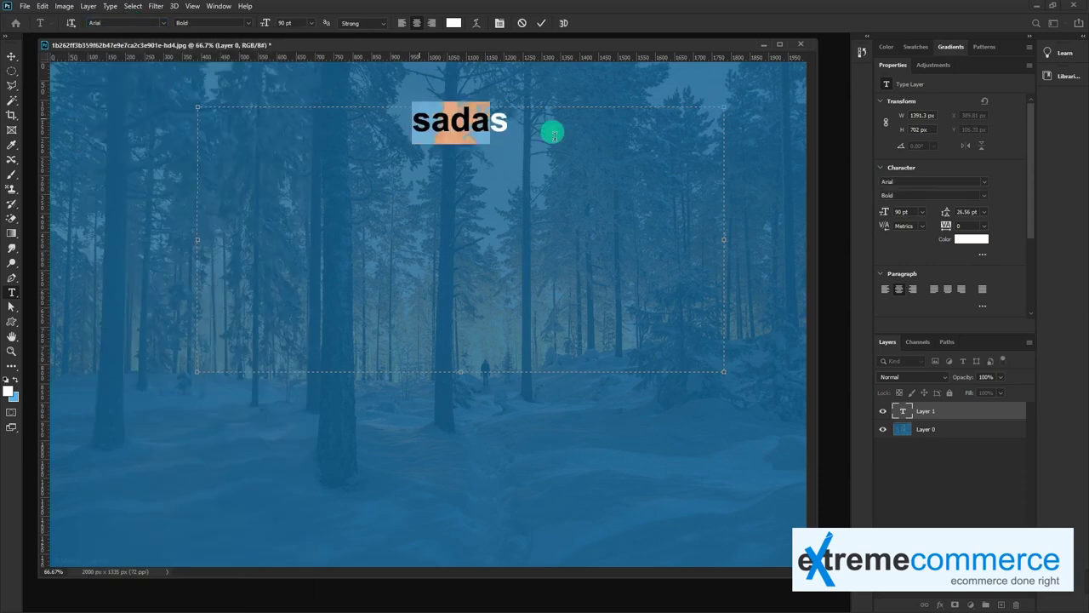
{"action": "type", "text": "Heading1"}
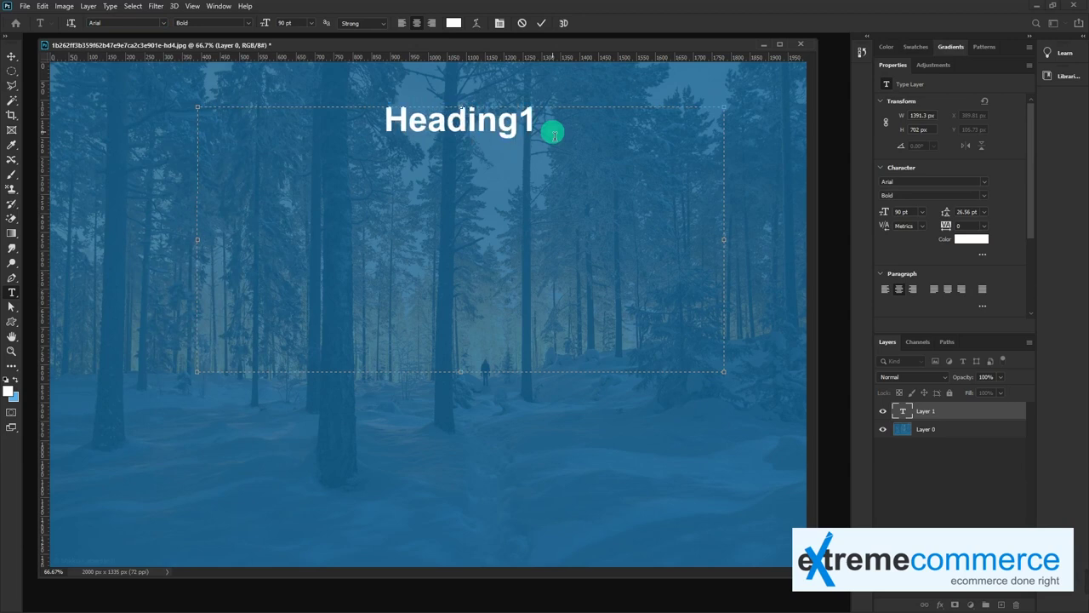
- Make Heading1 bold, 48 pt, with Sharp anti-aliasing
{"action": "key", "text": "ctrl+a"}
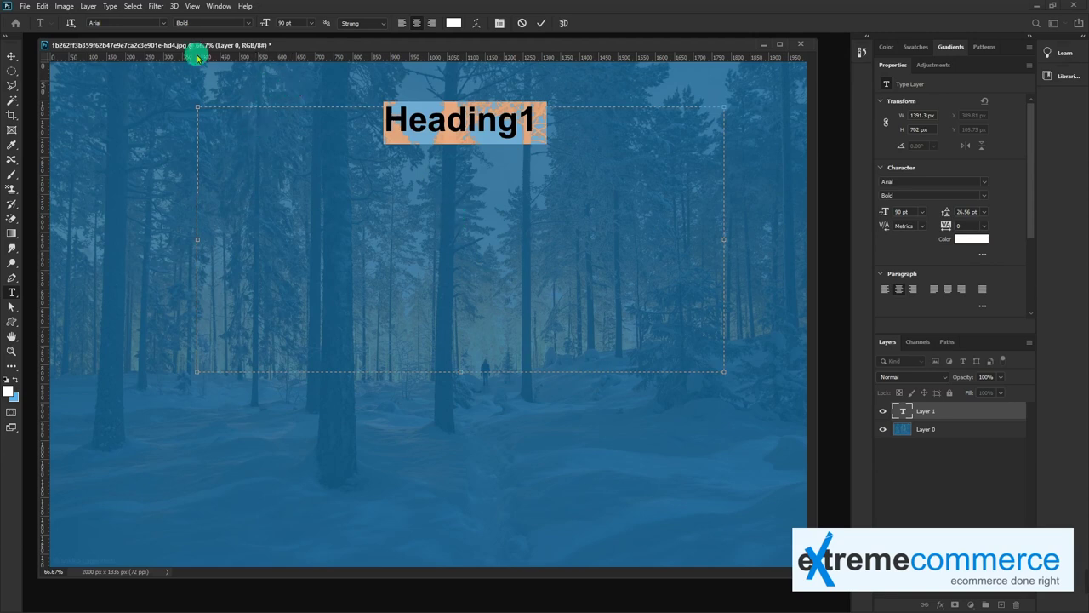
{"action": "left_click", "coordinate": [125, 7]}
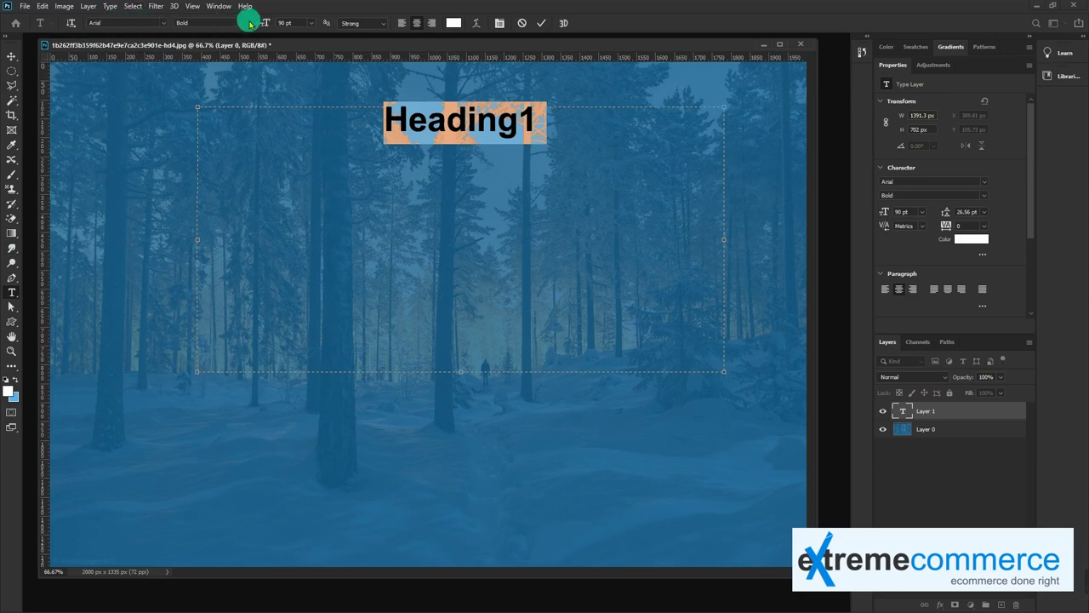
{"action": "left_click", "coordinate": [249, 23]}
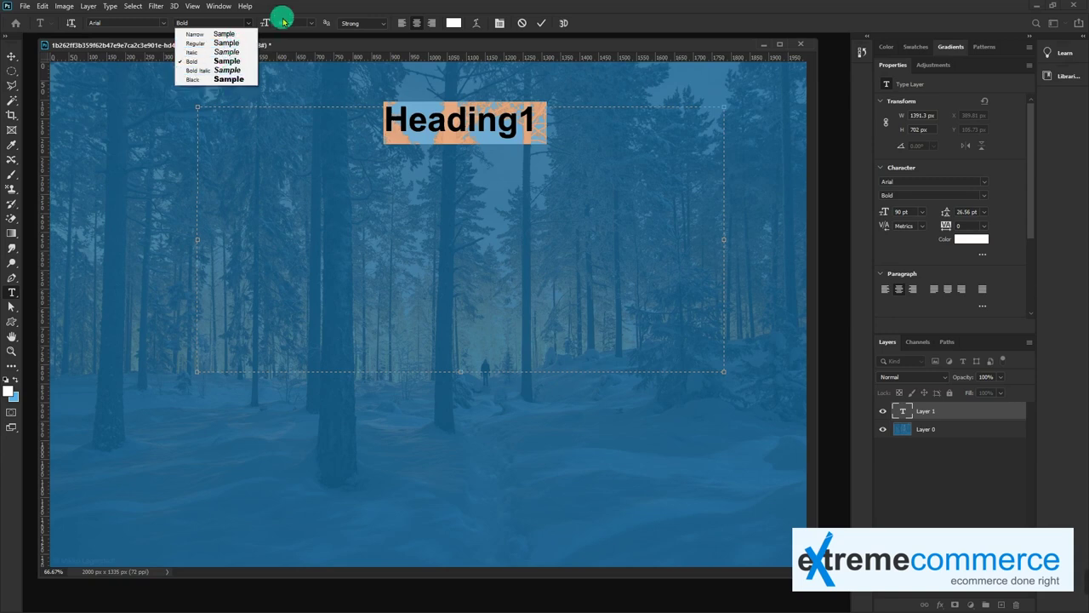
{"action": "left_click", "coordinate": [308, 23]}
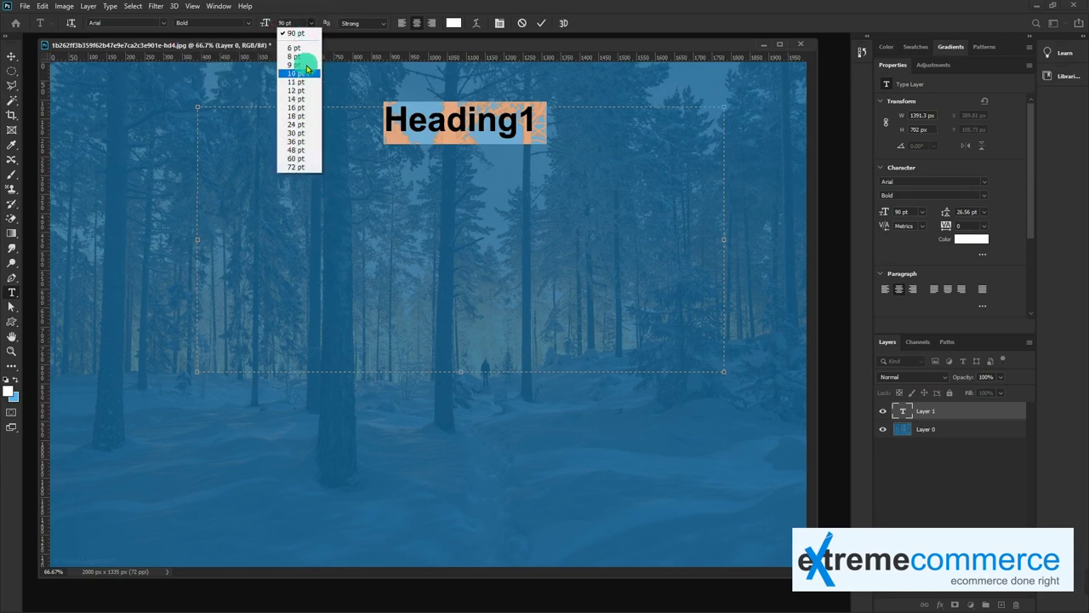
{"action": "left_click", "coordinate": [294, 99]}
{"action": "left_click", "coordinate": [310, 23]}
{"action": "left_click", "coordinate": [293, 149]}
{"action": "left_click", "coordinate": [374, 23]}
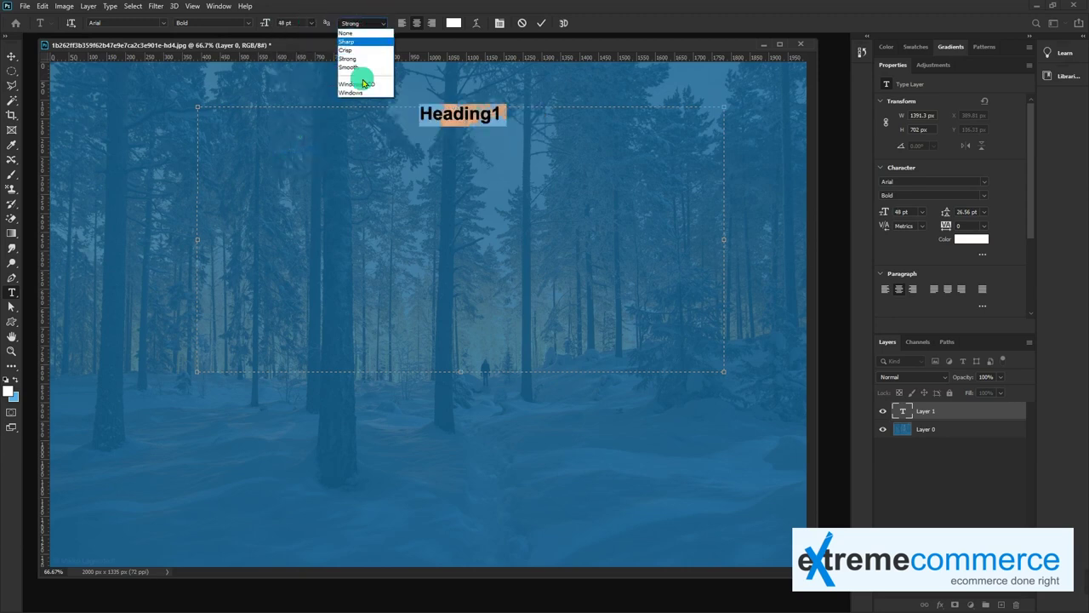
{"action": "left_click", "coordinate": [356, 41]}
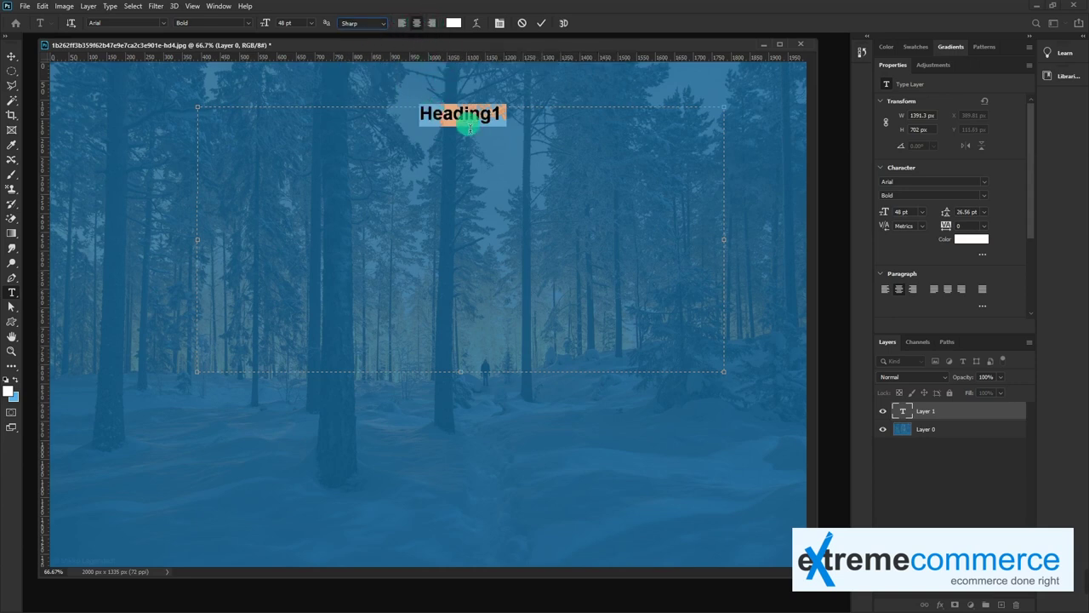
- Try left and right alignment, then centre Heading1 in the text box
{"action": "left_click", "coordinate": [402, 25]}
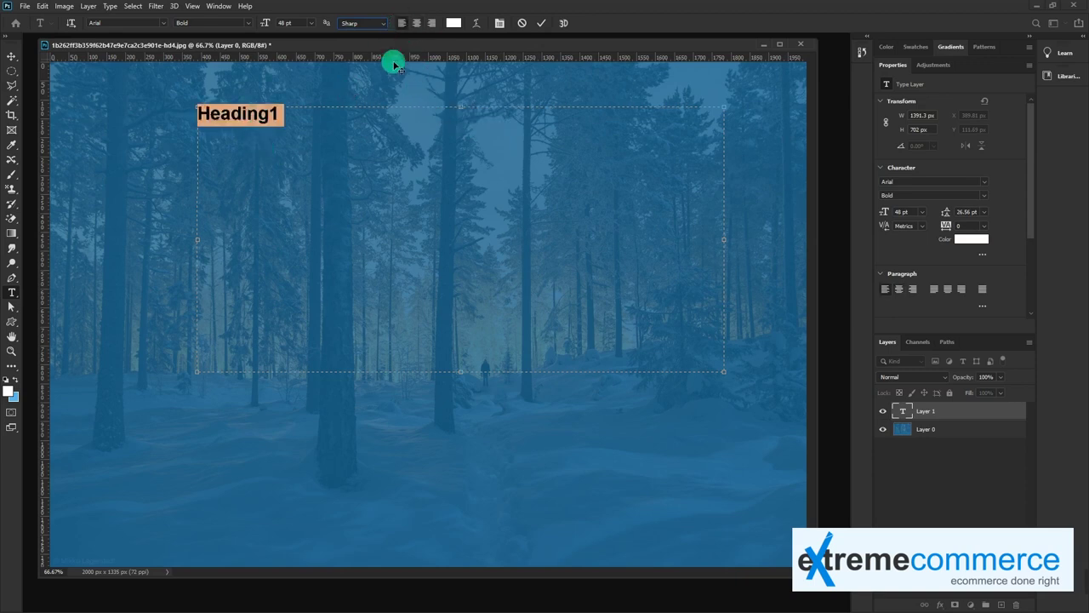
{"action": "left_click", "coordinate": [430, 24]}
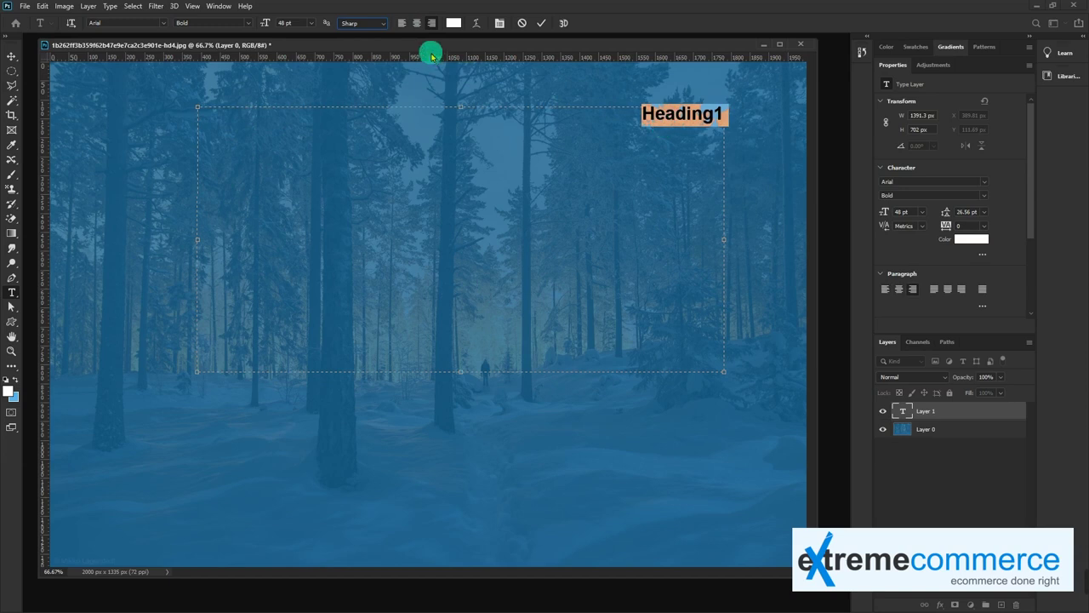
{"action": "left_click", "coordinate": [417, 24]}
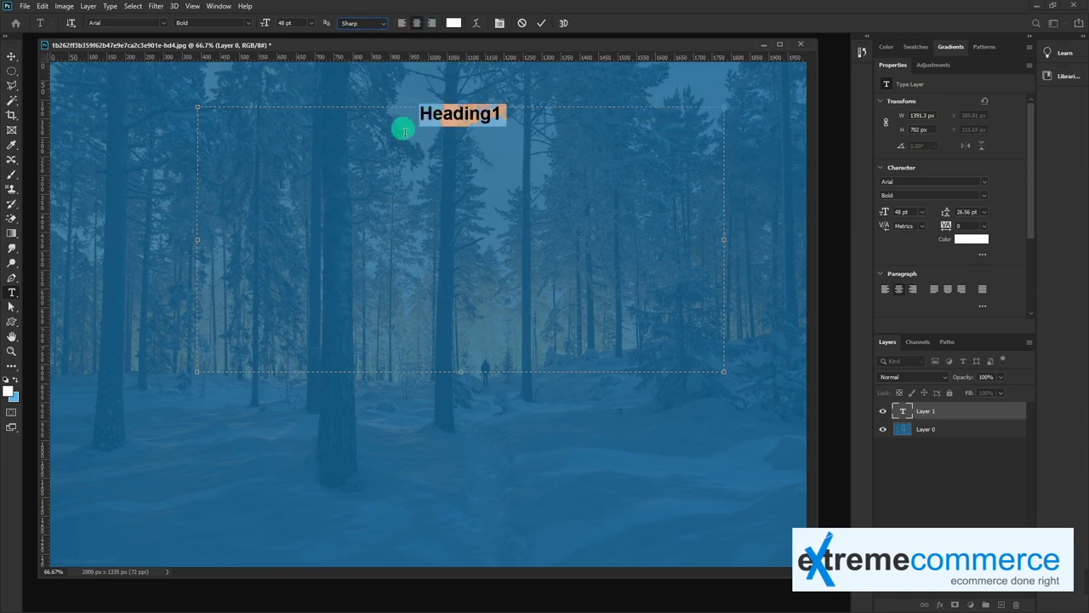
{"action": "left_click", "coordinate": [497, 124]}
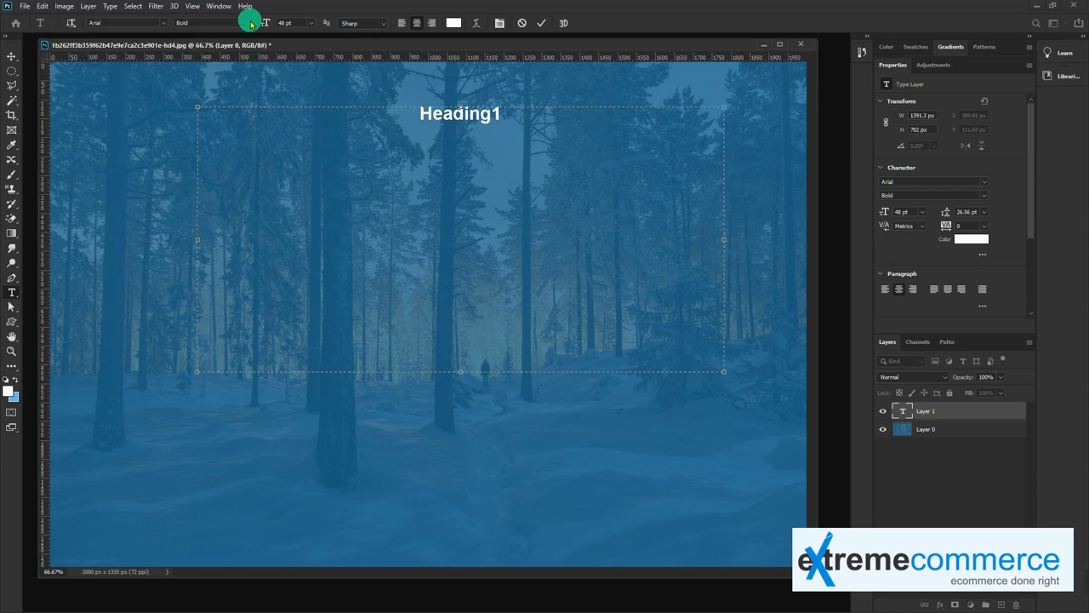
- Switch to Regular 18 pt and type a line of random body text
{"action": "left_click", "coordinate": [249, 23]}
{"action": "left_click", "coordinate": [241, 43]}
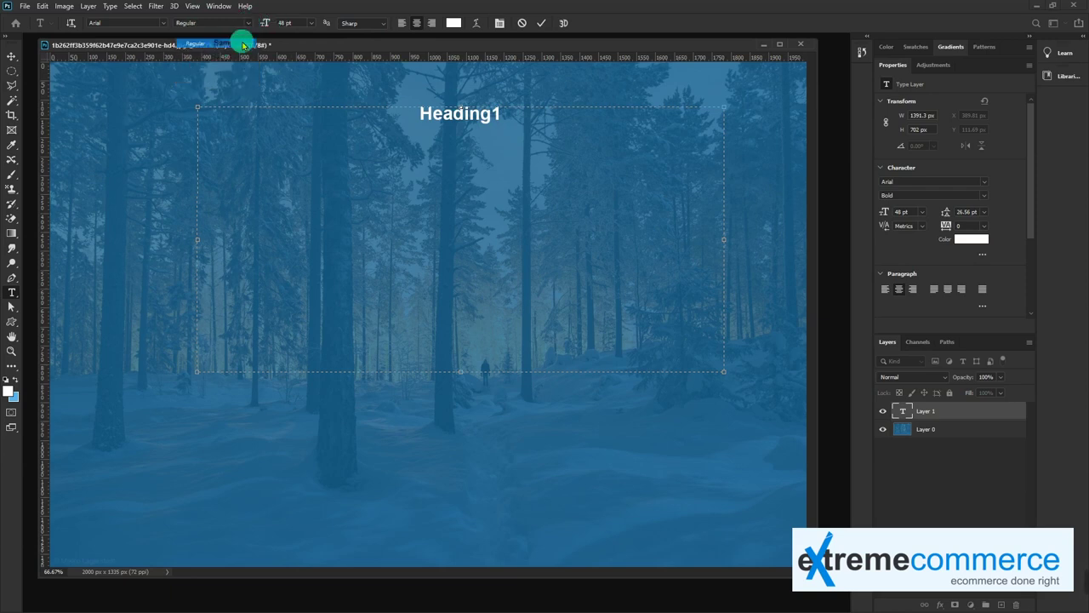
{"action": "left_click", "coordinate": [312, 23]}
{"action": "left_click", "coordinate": [289, 109]}
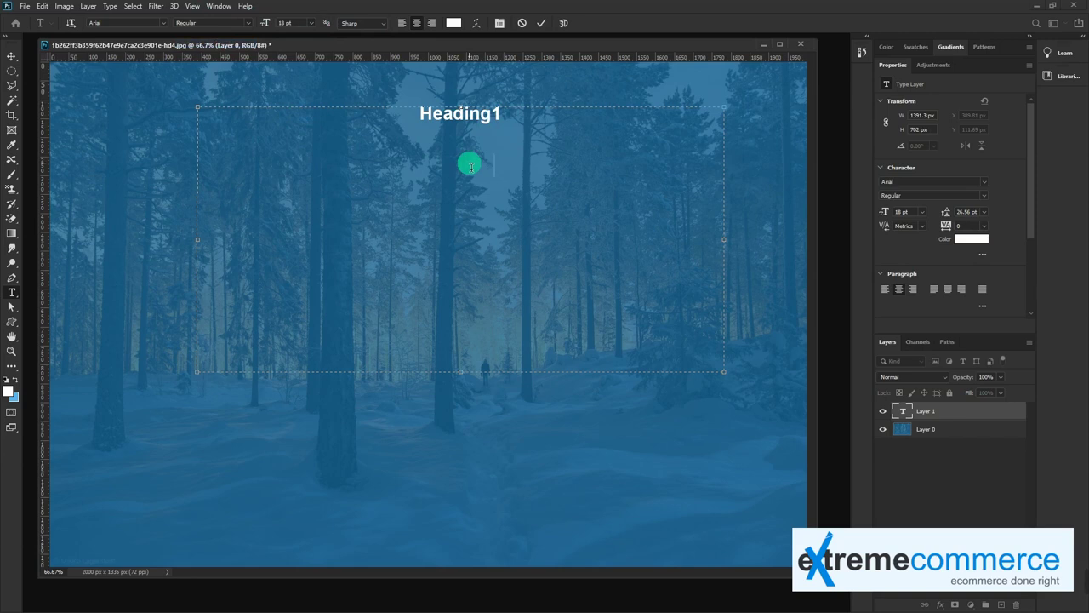
{"action": "type", "text": "lasdhaskjdklasjlkdjasdkl askldjaskljdkla"}
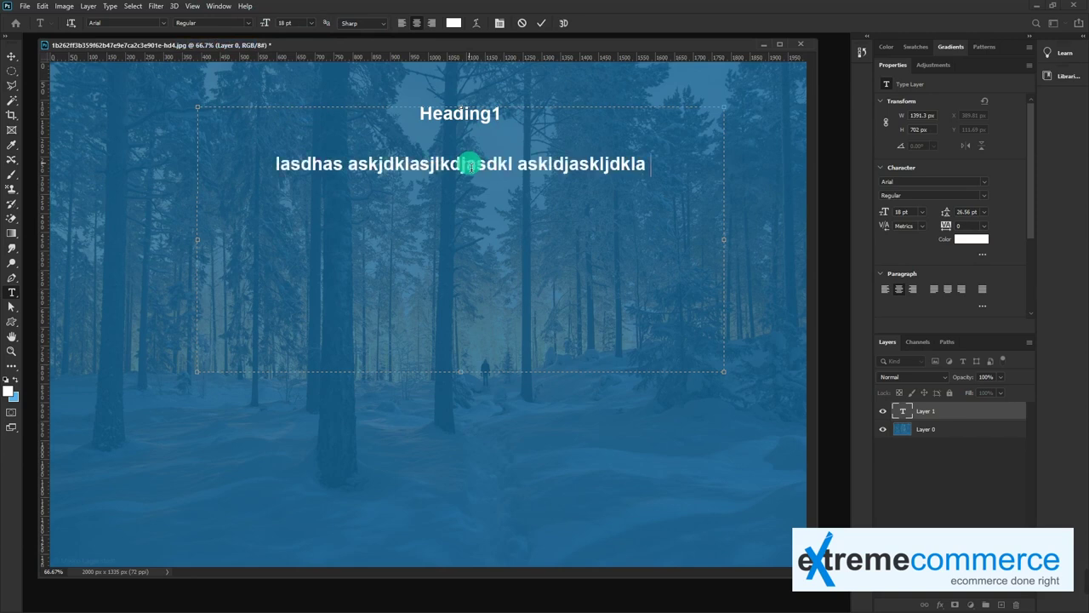
{"action": "type", "text": " slakdjl;askjdlk jaskldj"}
- Copy the body line and paste it four more times, then commit the text
{"action": "key", "text": "ctrl+a"}
{"action": "key", "text": "ctrl+c"}
{"action": "left_click", "coordinate": [481, 173]}
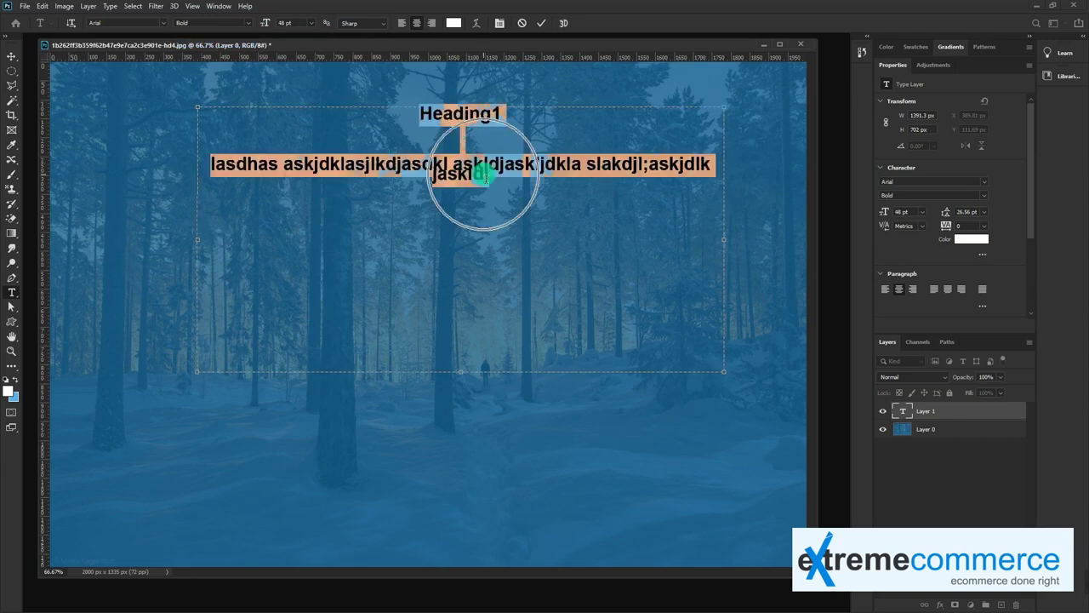
{"action": "left_click_drag", "start_coordinate": [508, 191], "coordinate": [210, 163]}
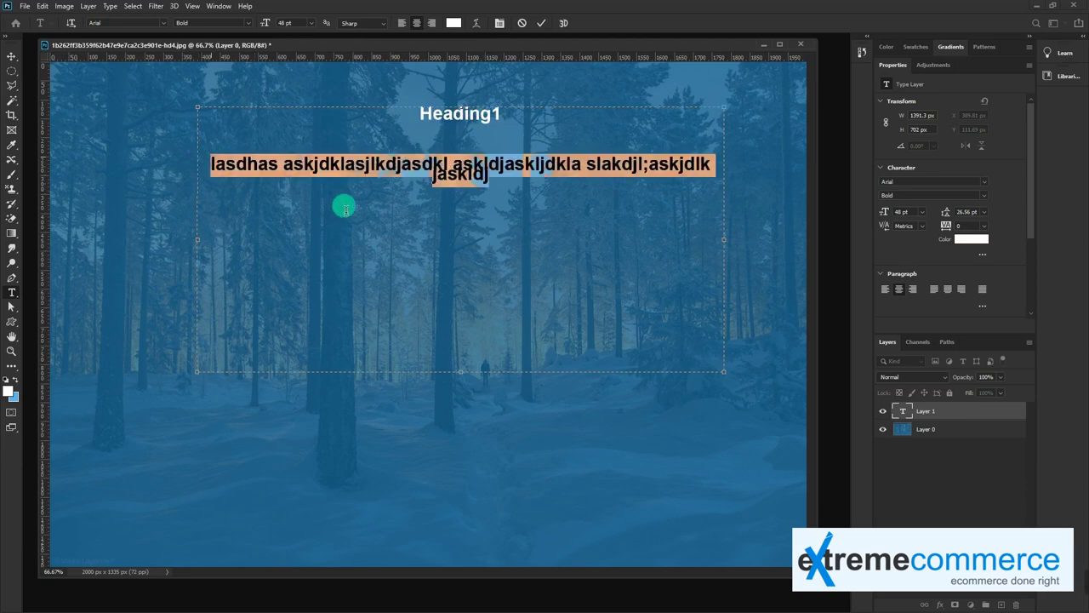
{"action": "left_click", "coordinate": [490, 182]}
{"action": "key", "text": "ctrl+v"}
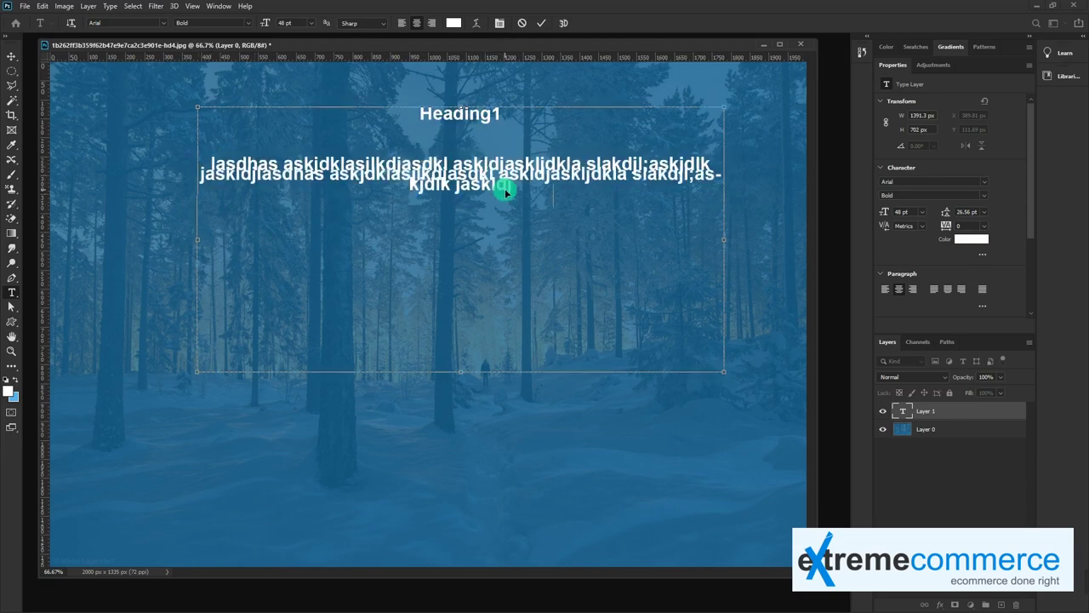
{"action": "key", "text": "ctrl+v"}
{"action": "key", "text": "ctrl+v"}
{"action": "key", "text": "ctrl+v"}
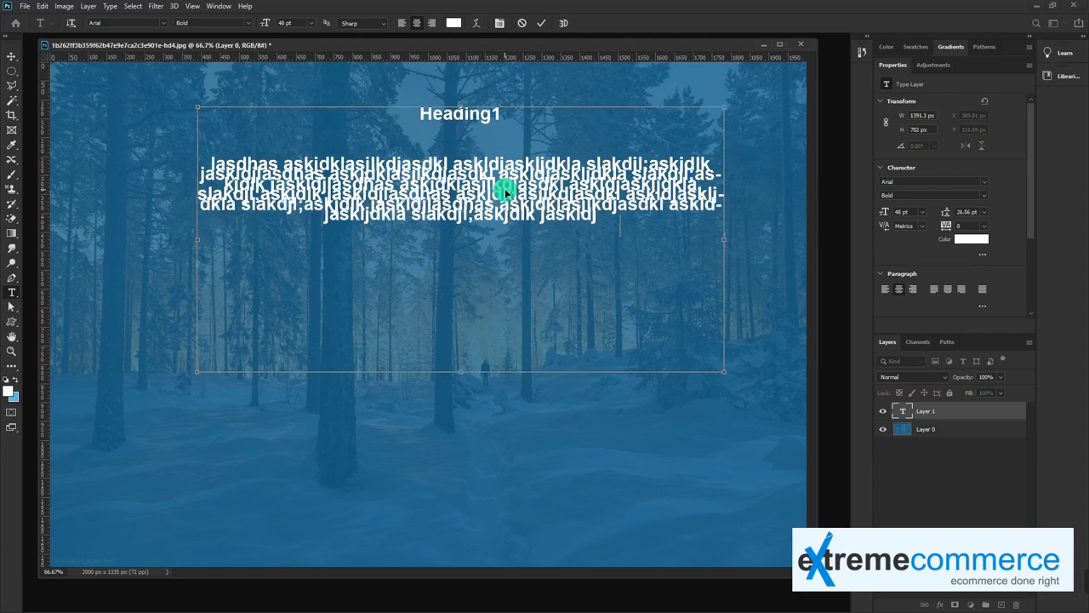
{"action": "key", "text": "ctrl+v"}
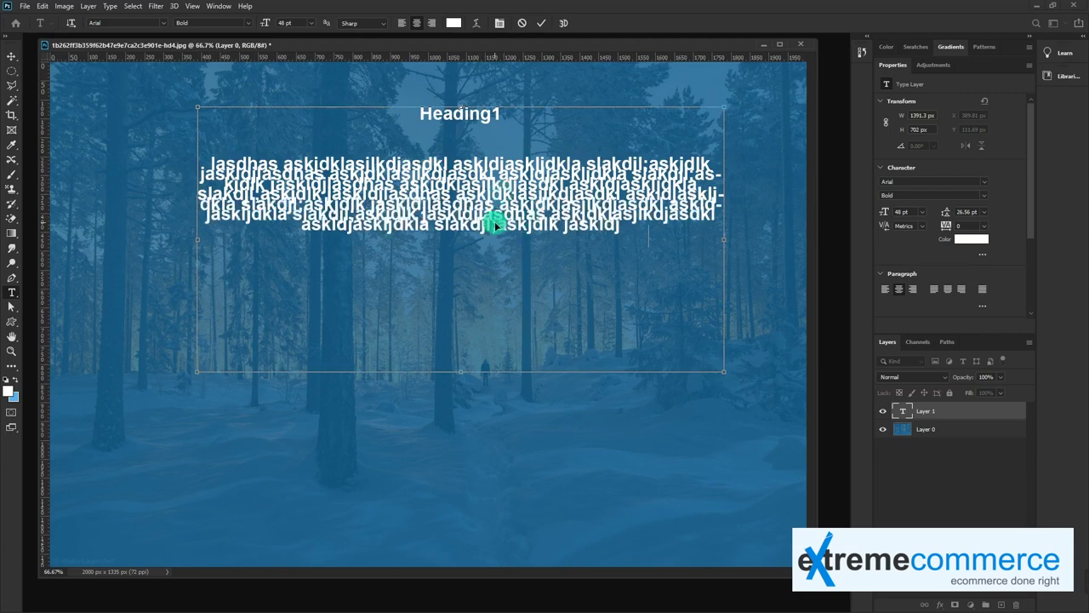
{"action": "key", "text": "ctrl+v"}
{"action": "key", "text": "ctrl+Return"}
- Nudge the text block left and down, then re-enter it and select all text
{"action": "key", "text": "v"}
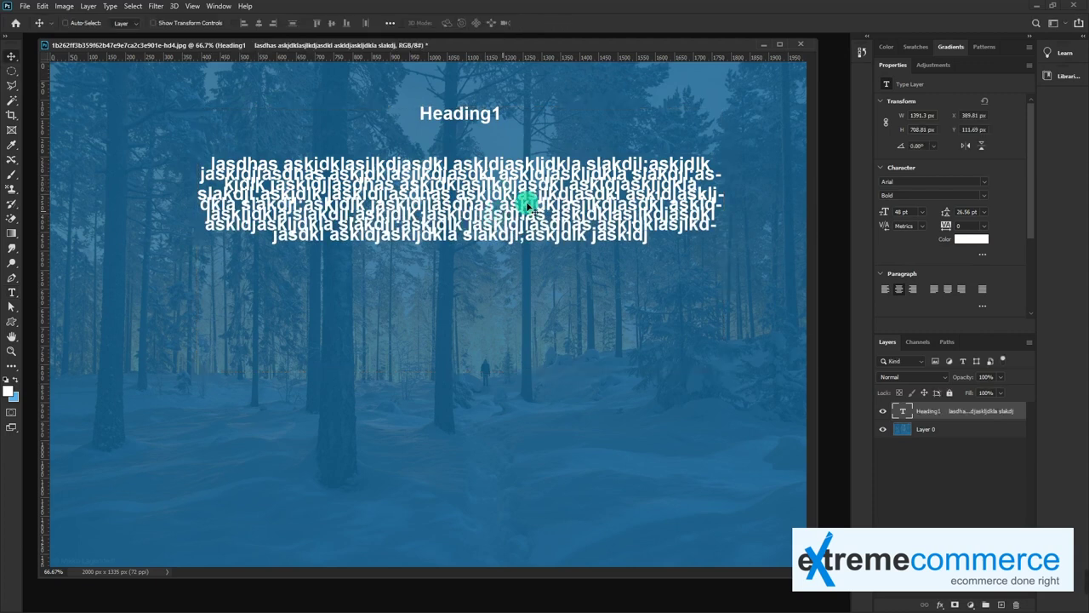
{"action": "left_click_drag", "start_coordinate": [527, 205], "coordinate": [502, 223]}
{"action": "key", "text": "t"}
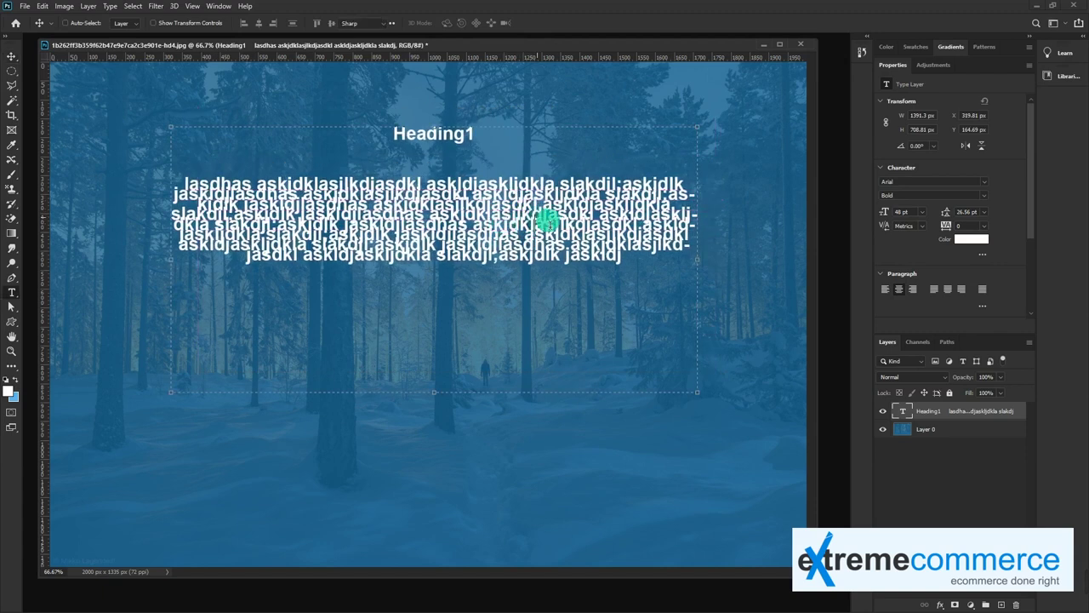
{"action": "left_click", "coordinate": [644, 260]}
{"action": "left_click_drag", "start_coordinate": [632, 263], "coordinate": [365, 111]}
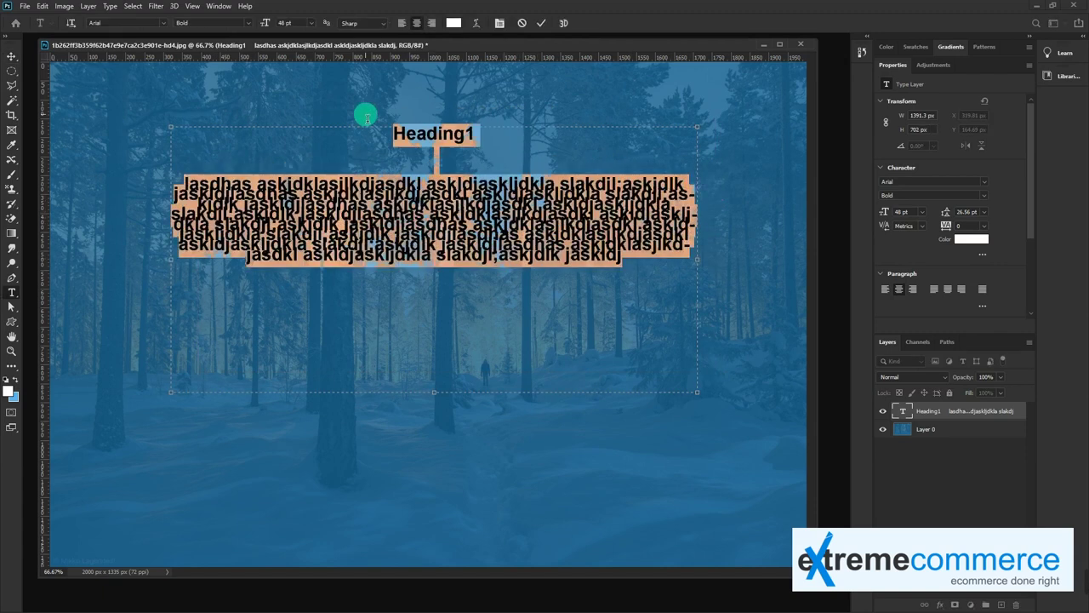
{"action": "left_click", "coordinate": [632, 268]}
{"action": "key", "text": "ctrl+a"}
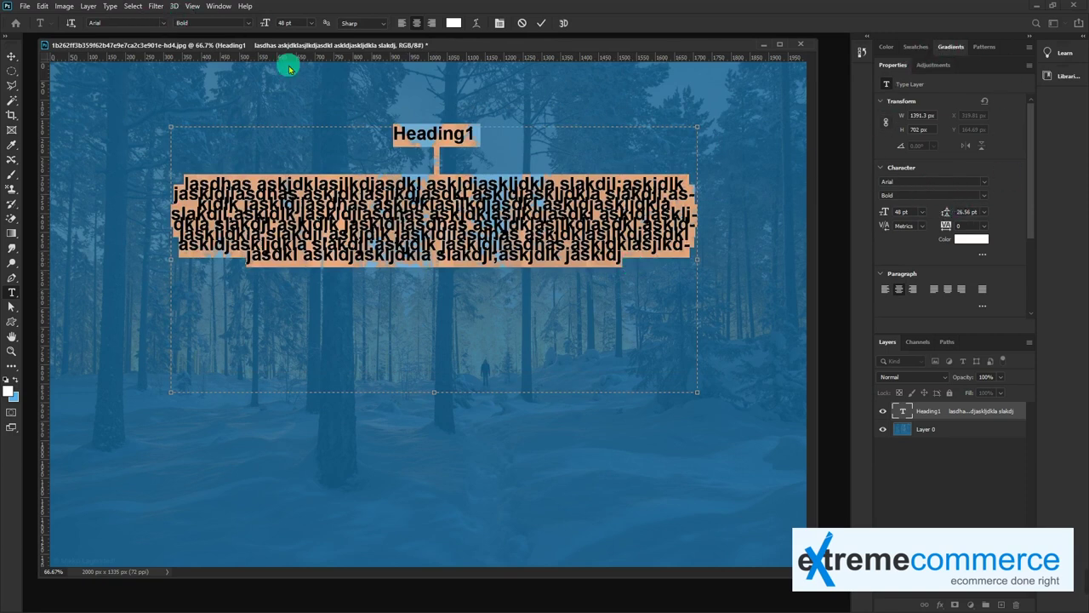
{"action": "mouse_move", "coordinate": [966, 211]}
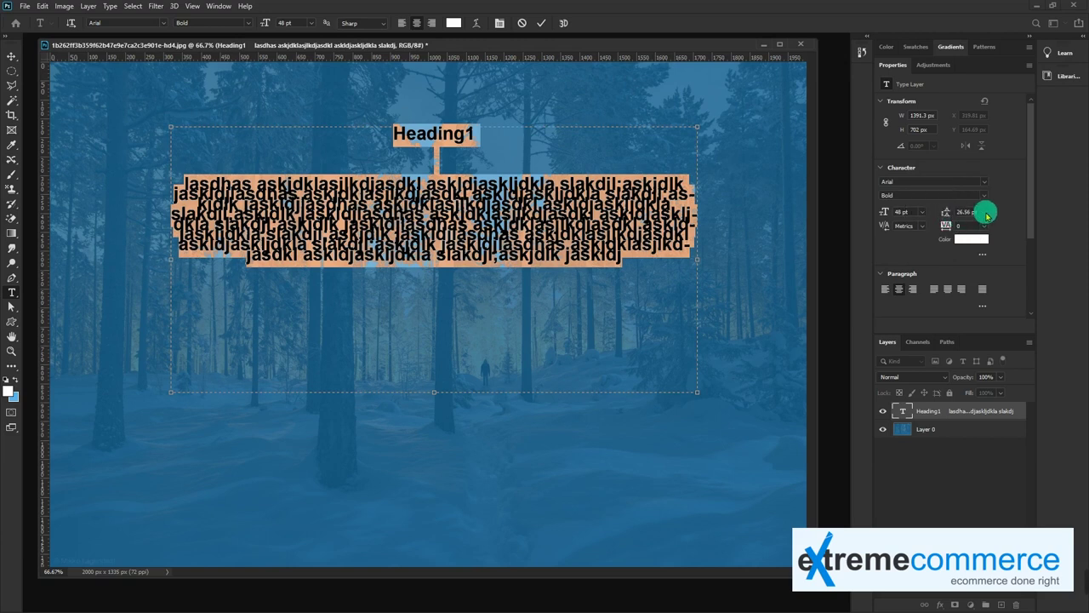
- Set leading to Auto and delete two blank lines under Heading1
{"action": "left_click", "coordinate": [983, 215]}
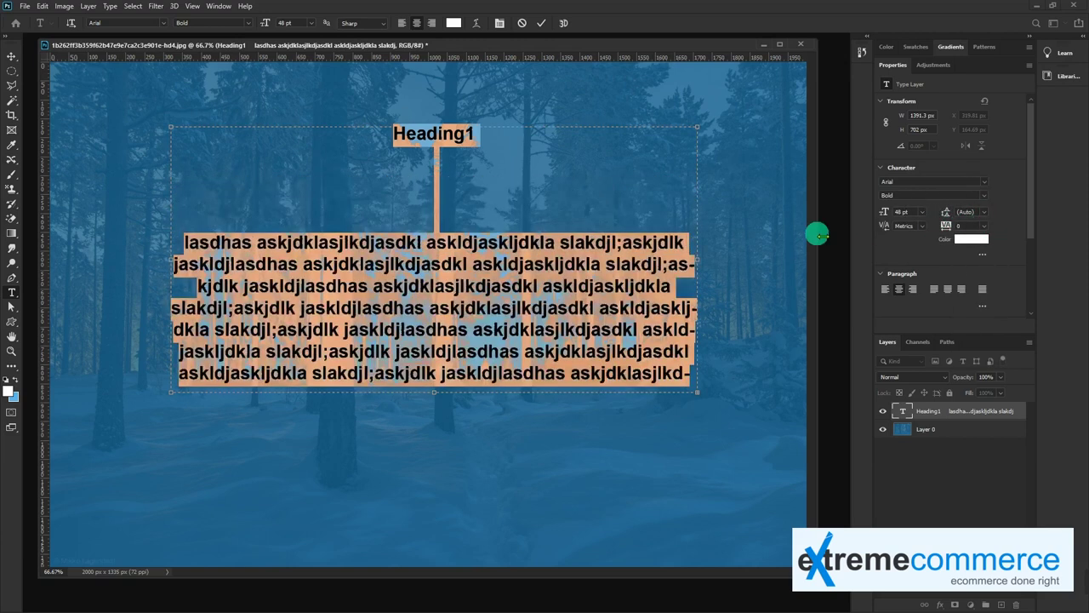
{"action": "left_click", "coordinate": [489, 297]}
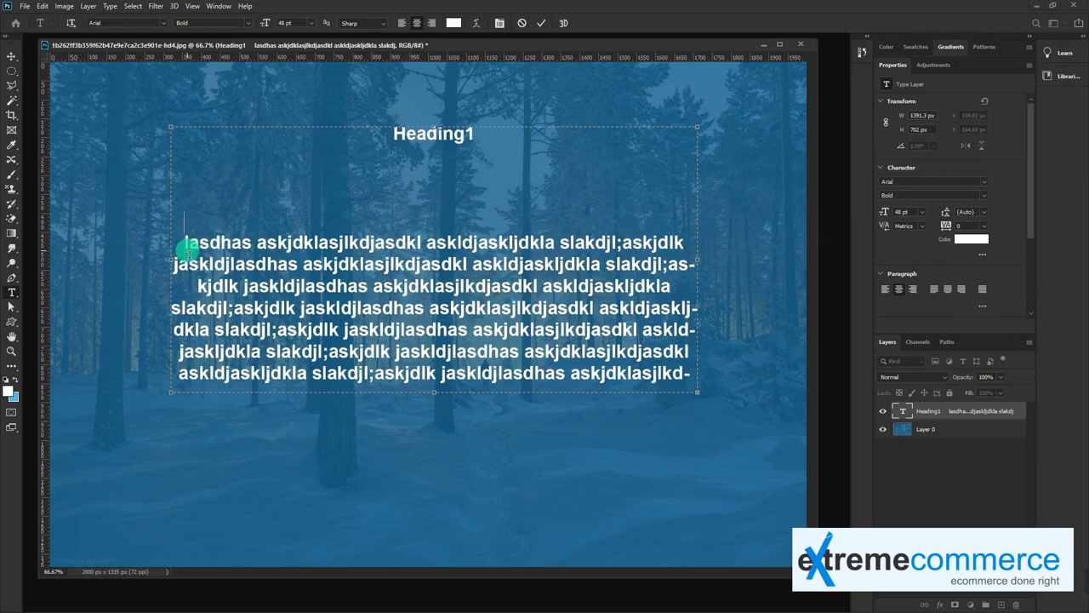
{"action": "key", "text": "BackSpace"}
{"action": "key", "text": "BackSpace"}
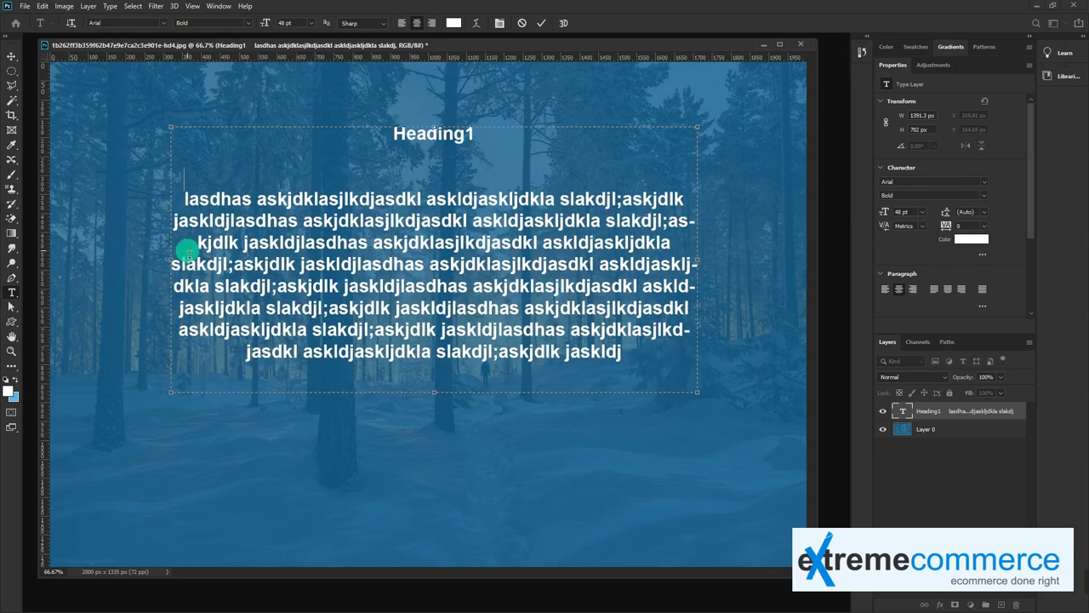
{"action": "key", "text": "BackSpace"}
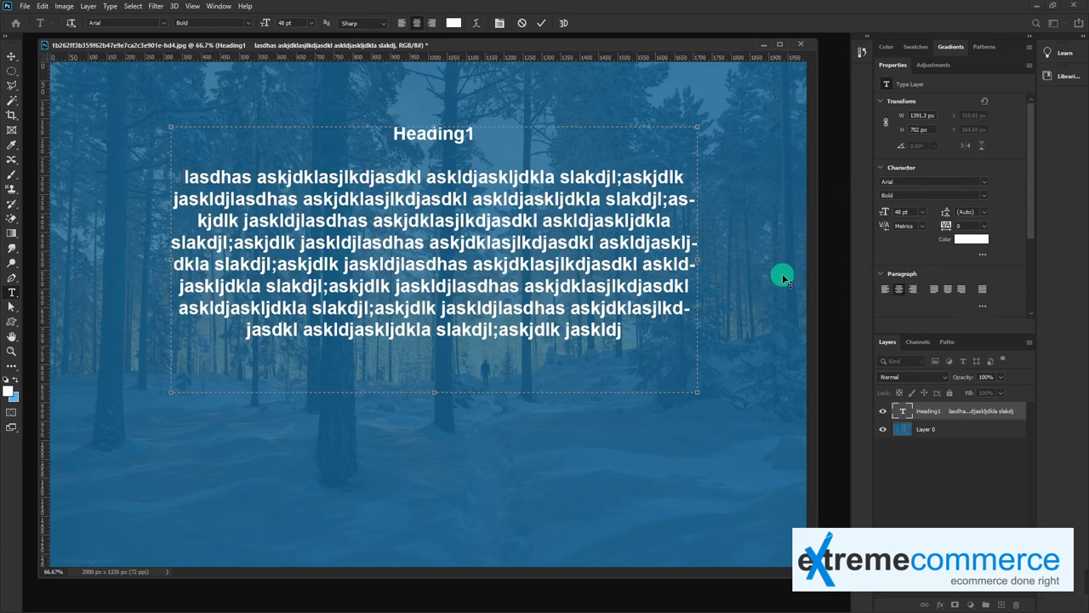
- Try alignment options on the body paragraph, settling on Justify All
{"action": "left_click_drag", "start_coordinate": [660, 349], "coordinate": [198, 177]}
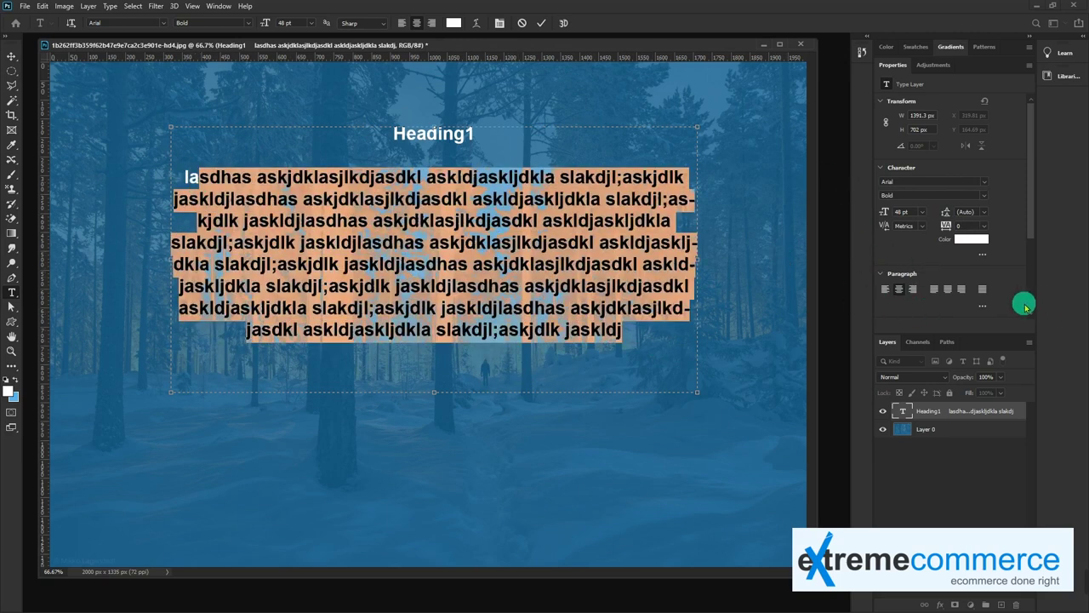
{"action": "left_click", "coordinate": [888, 290]}
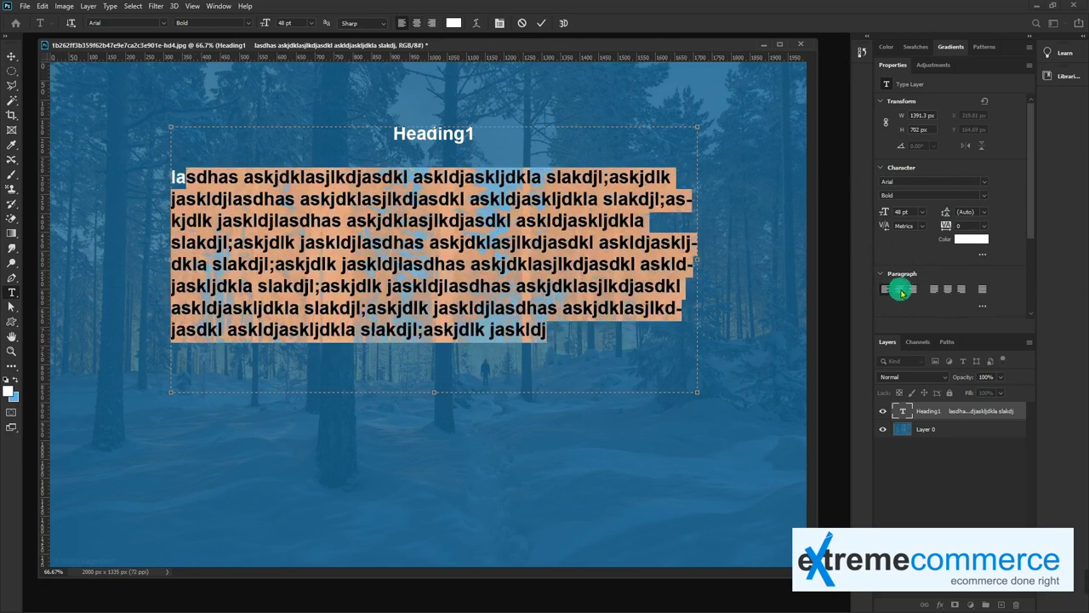
{"action": "left_click", "coordinate": [914, 290]}
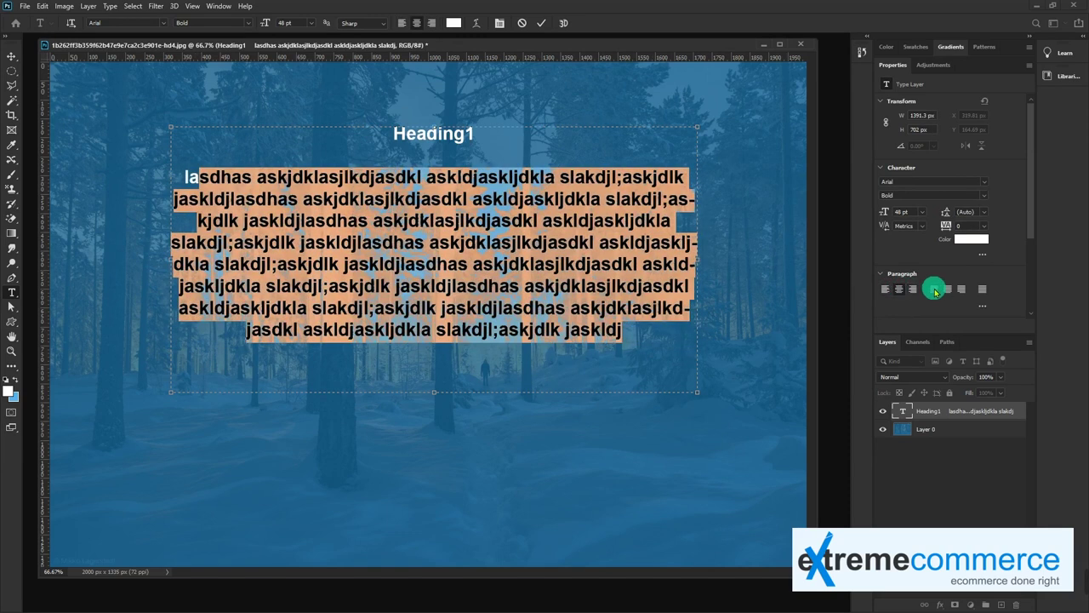
{"action": "left_click", "coordinate": [934, 290]}
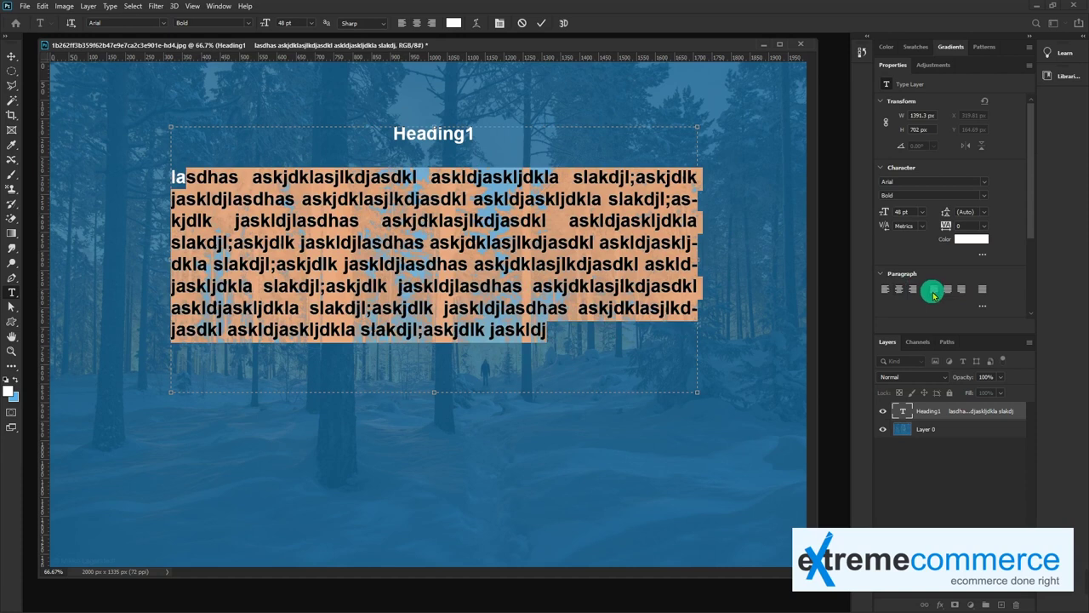
{"action": "left_click", "coordinate": [599, 321]}
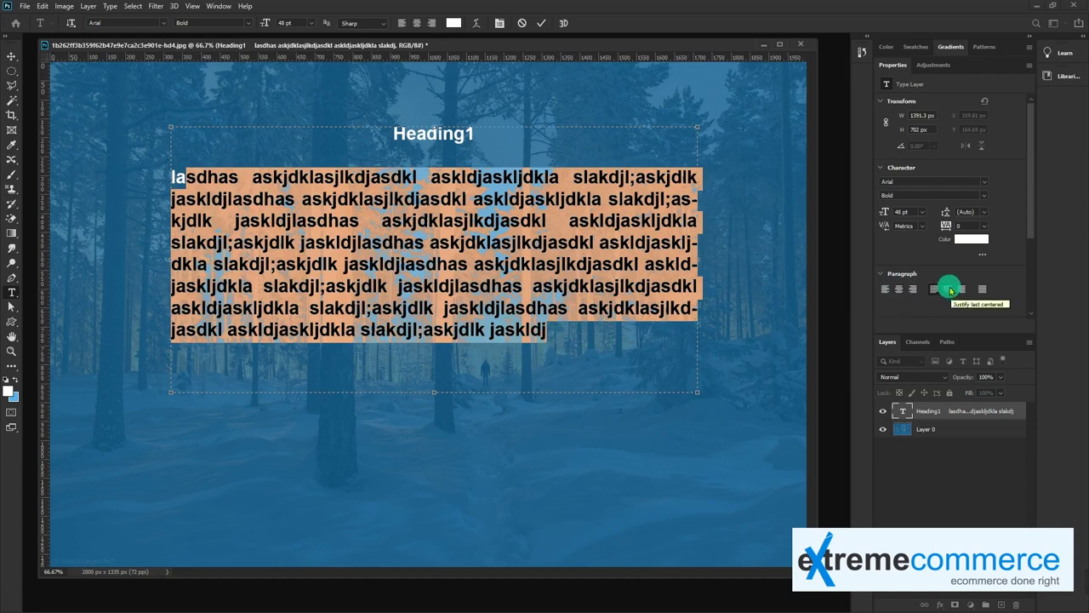
{"action": "left_click", "coordinate": [951, 290]}
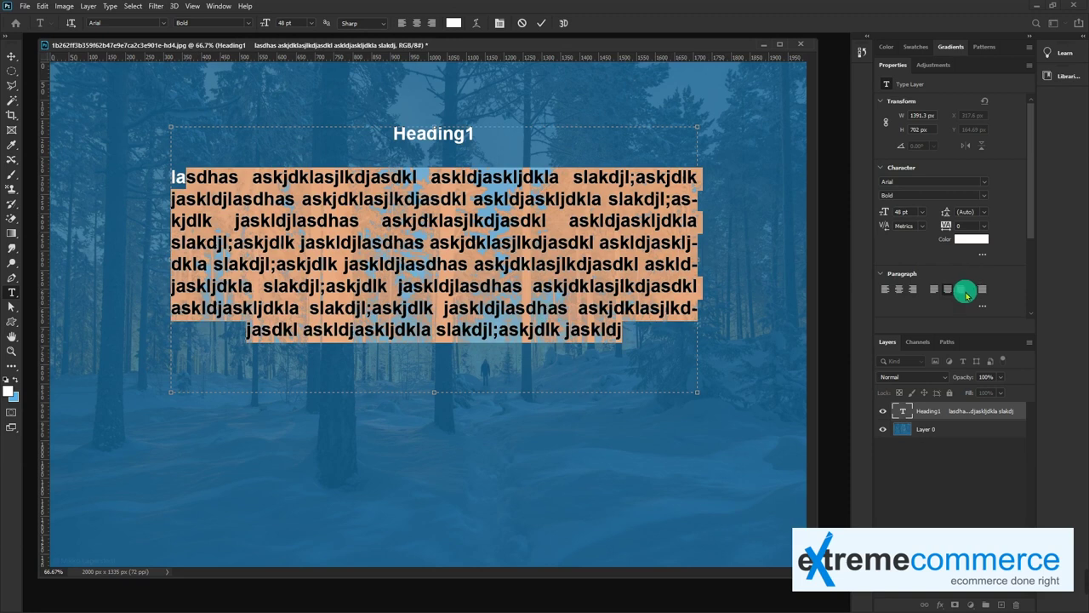
{"action": "left_click", "coordinate": [963, 290]}
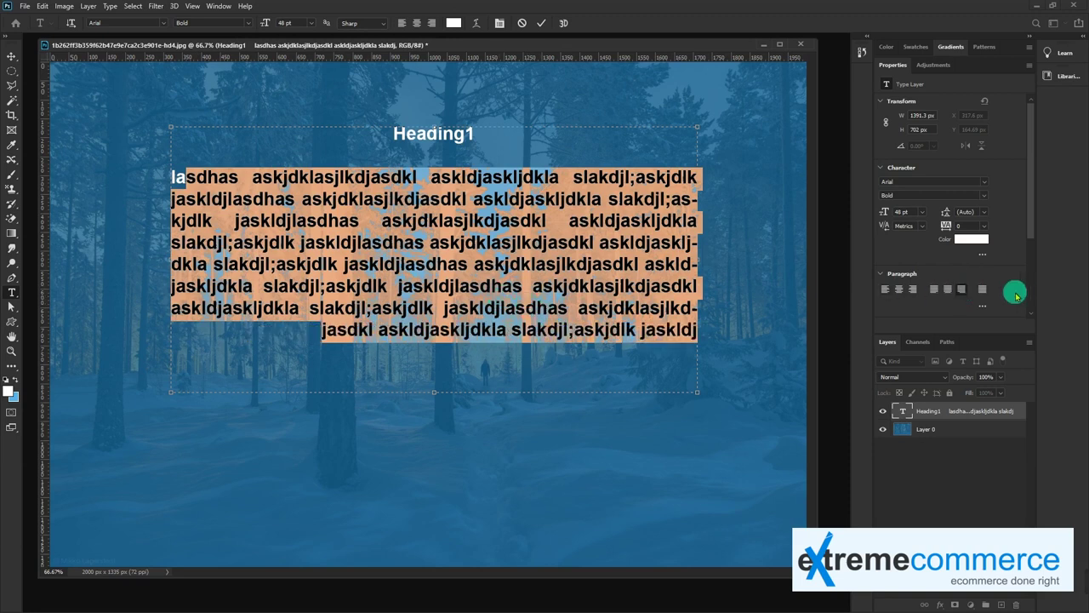
{"action": "left_click", "coordinate": [982, 289]}
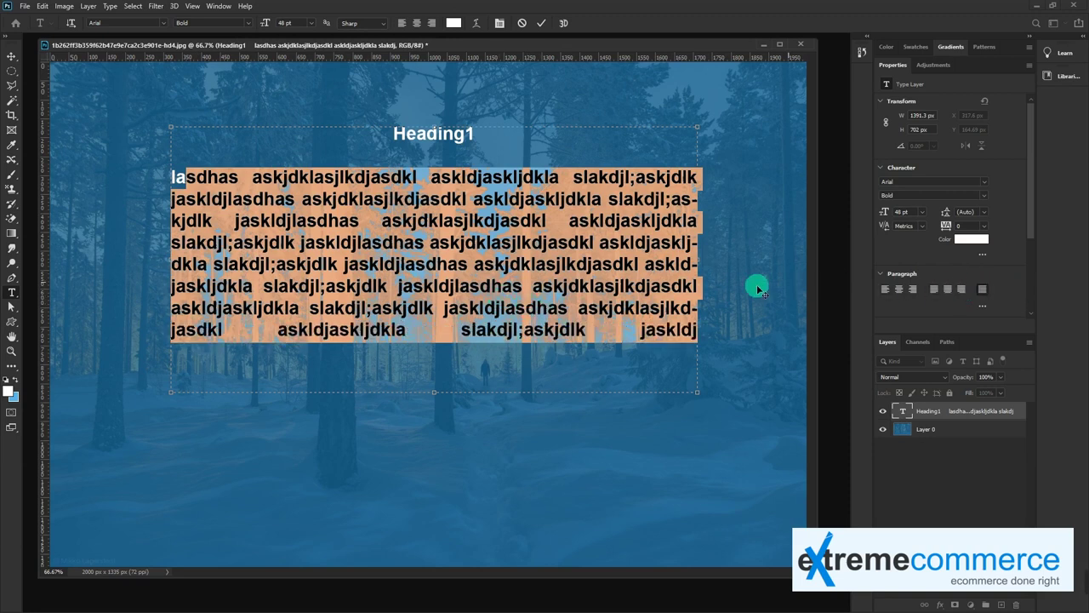
{"action": "left_click", "coordinate": [611, 344]}
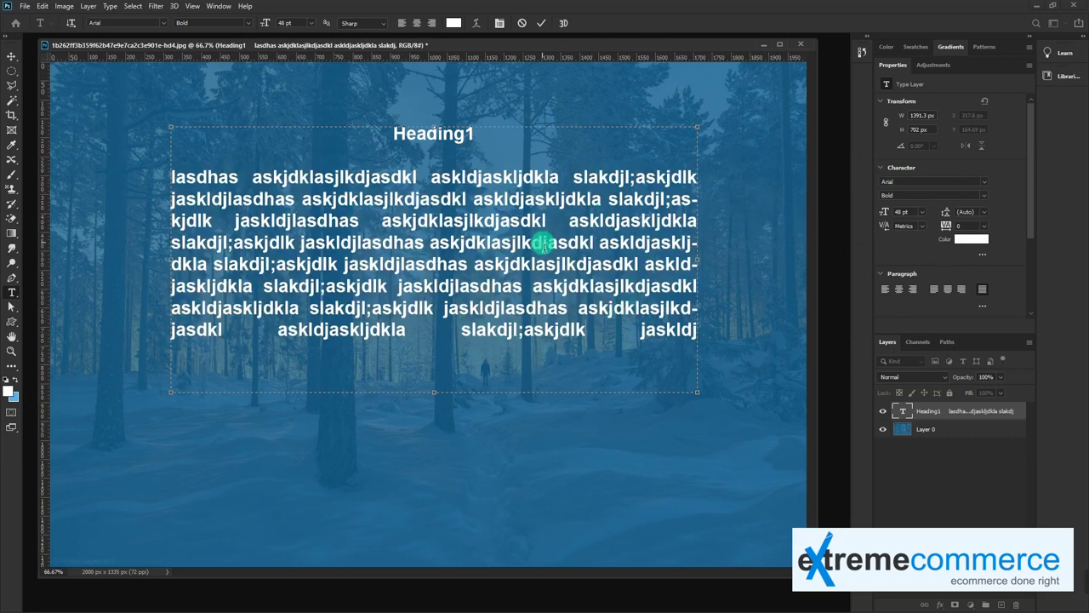
{"action": "left_click", "coordinate": [593, 290]}
- Show the floating Character/Paragraph panel and drag it lower over the canvas
{"action": "key", "text": "ctrl+t"}
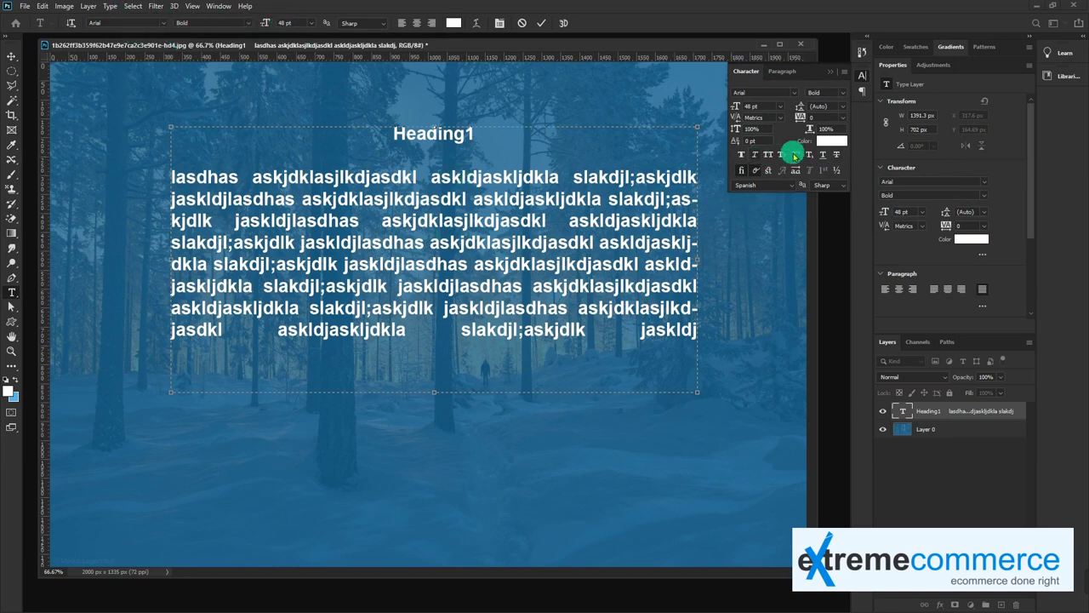
{"action": "scroll", "coordinate": [1001, 260], "scroll_direction": "down", "scroll_amount": 1}
{"action": "scroll", "coordinate": [1001, 260], "scroll_direction": "down", "scroll_amount": 2}
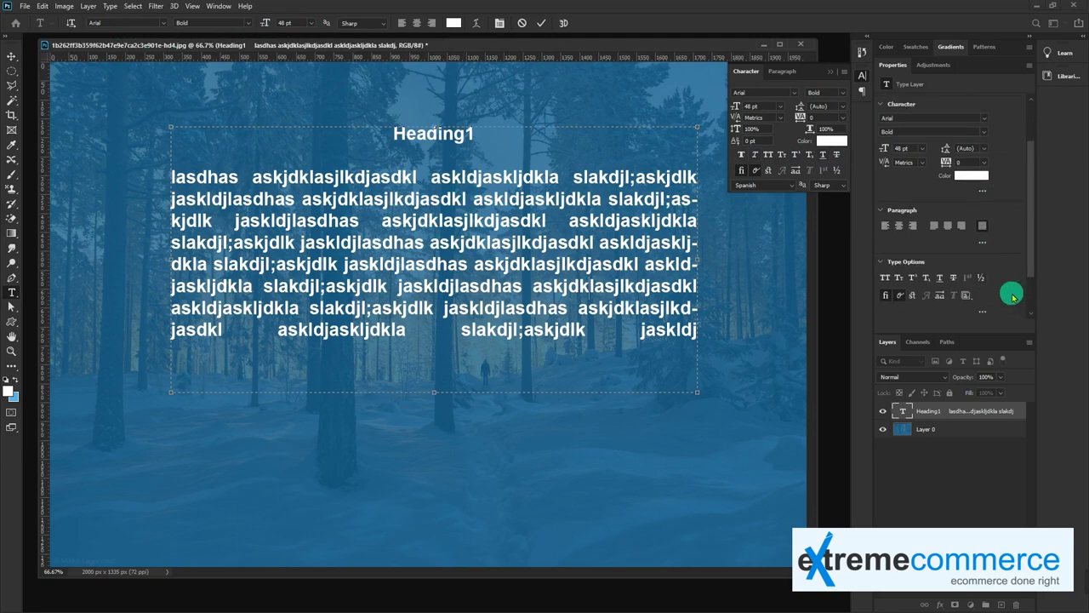
{"action": "scroll", "coordinate": [1012, 296], "scroll_direction": "down", "scroll_amount": 2}
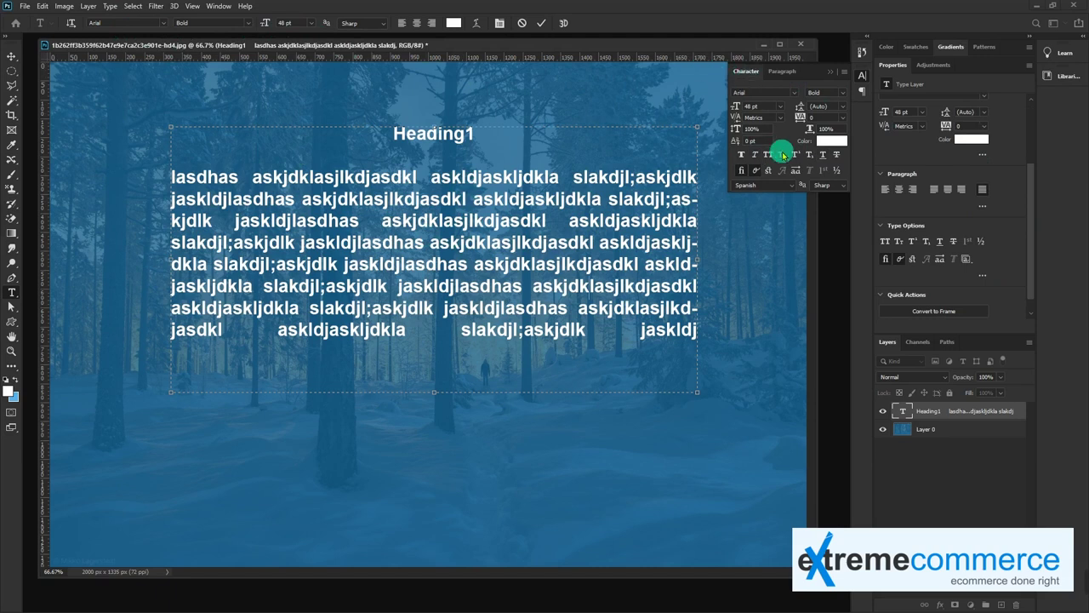
{"action": "left_click_drag", "start_coordinate": [802, 72], "coordinate": [743, 158]}
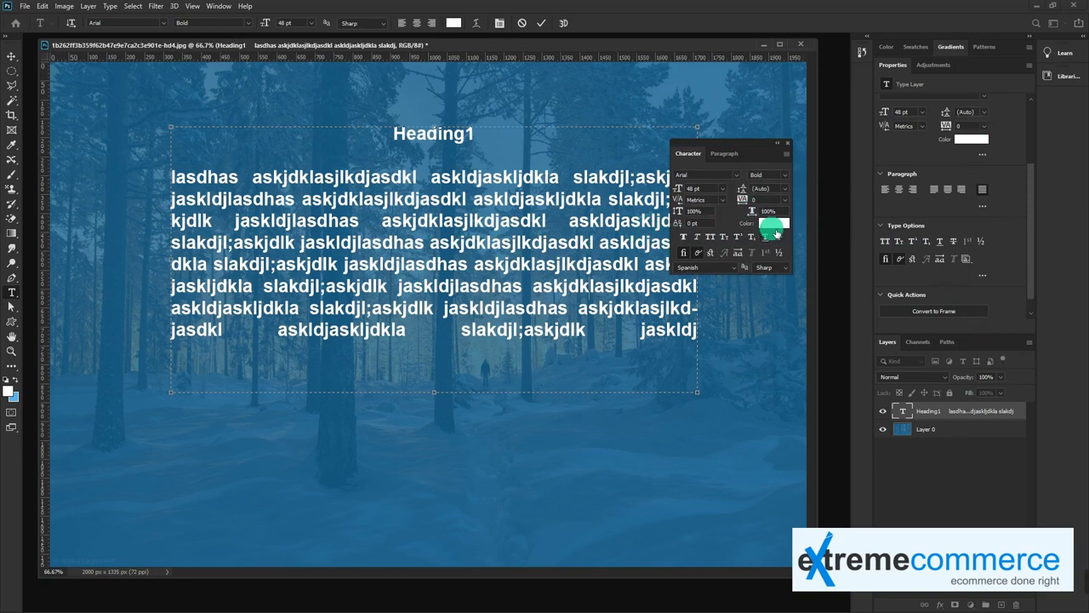
{"action": "left_click_drag", "start_coordinate": [677, 332], "coordinate": [664, 331]}
{"action": "left_click_drag", "start_coordinate": [573, 308], "coordinate": [387, 128]}
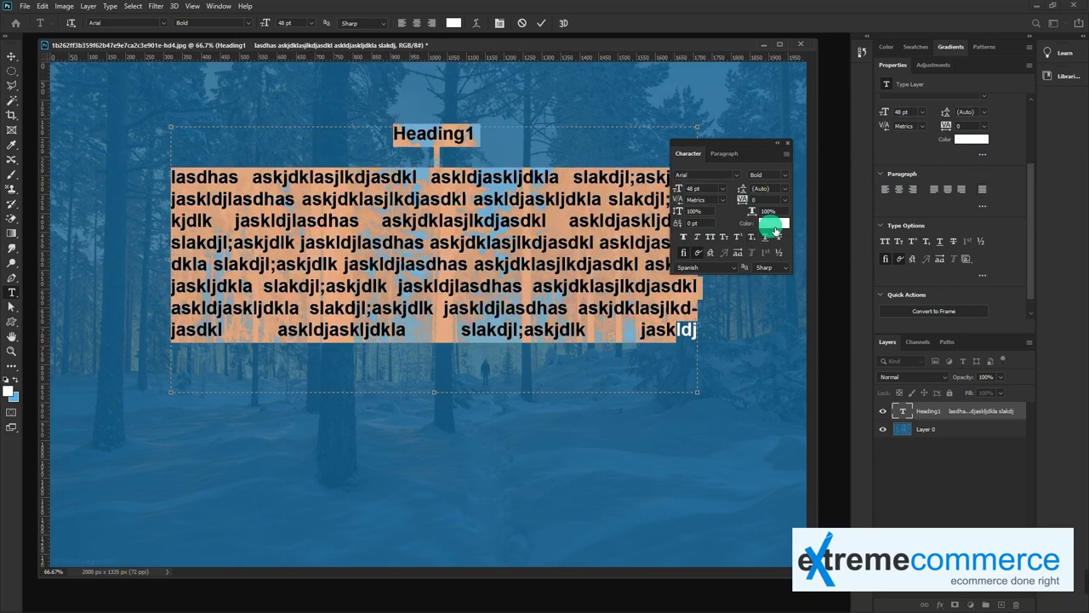
{"action": "left_click", "coordinate": [770, 225]}
{"action": "left_click", "coordinate": [501, 215]}
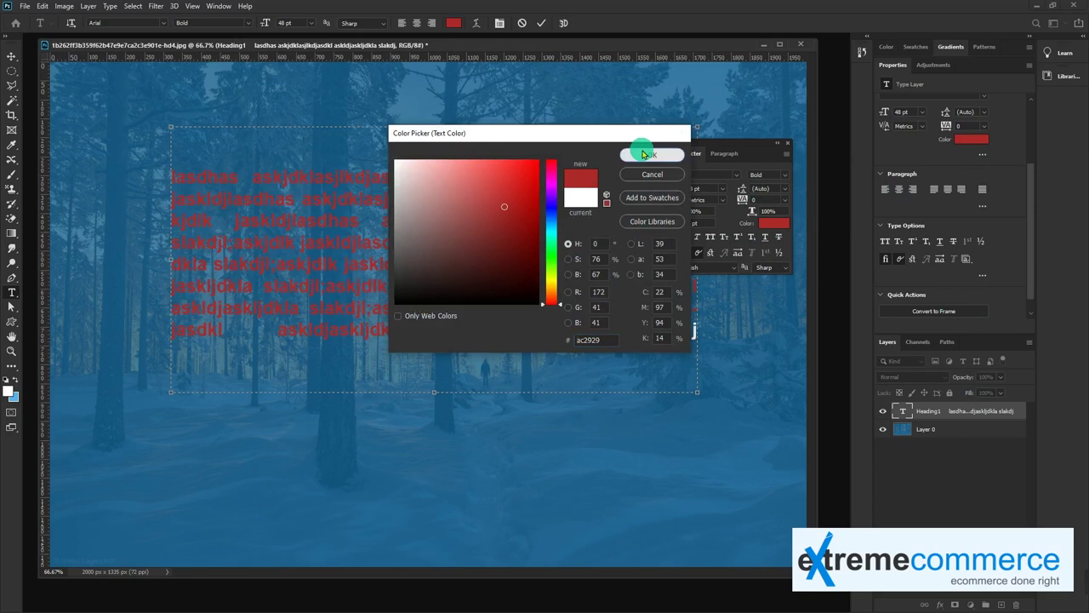
{"action": "left_click", "coordinate": [648, 155]}
{"action": "left_click", "coordinate": [770, 223]}
{"action": "left_click", "coordinate": [464, 159]}
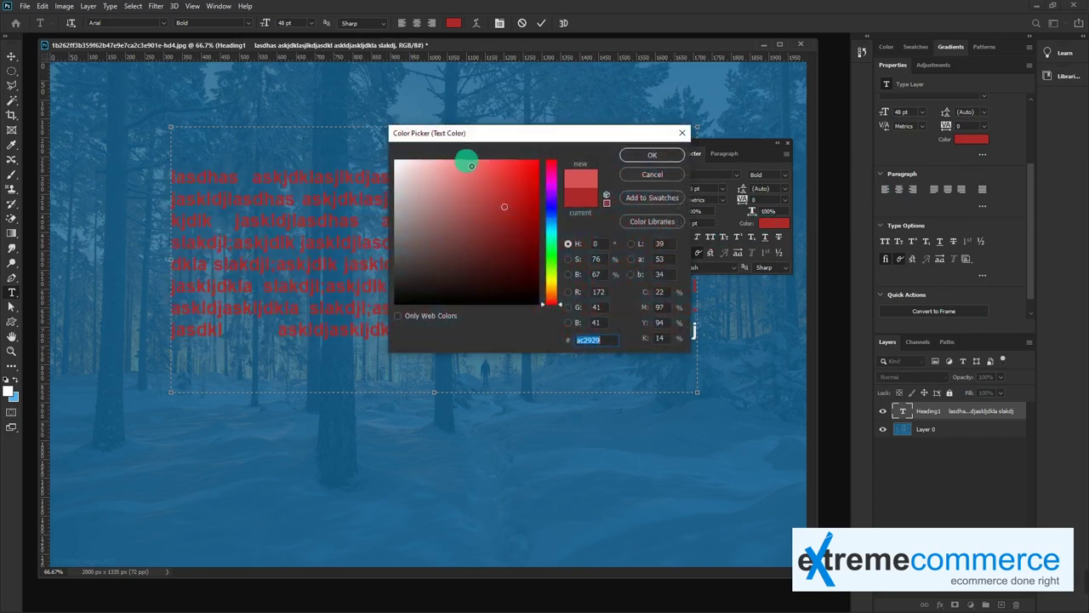
{"action": "left_click", "coordinate": [652, 155]}
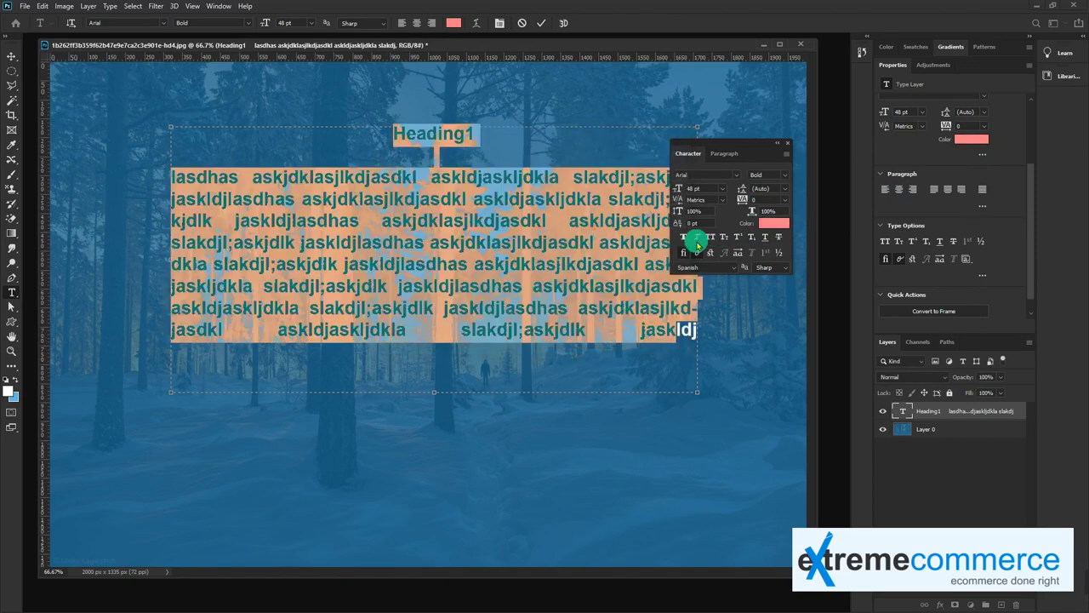
{"action": "left_click", "coordinate": [774, 223]}
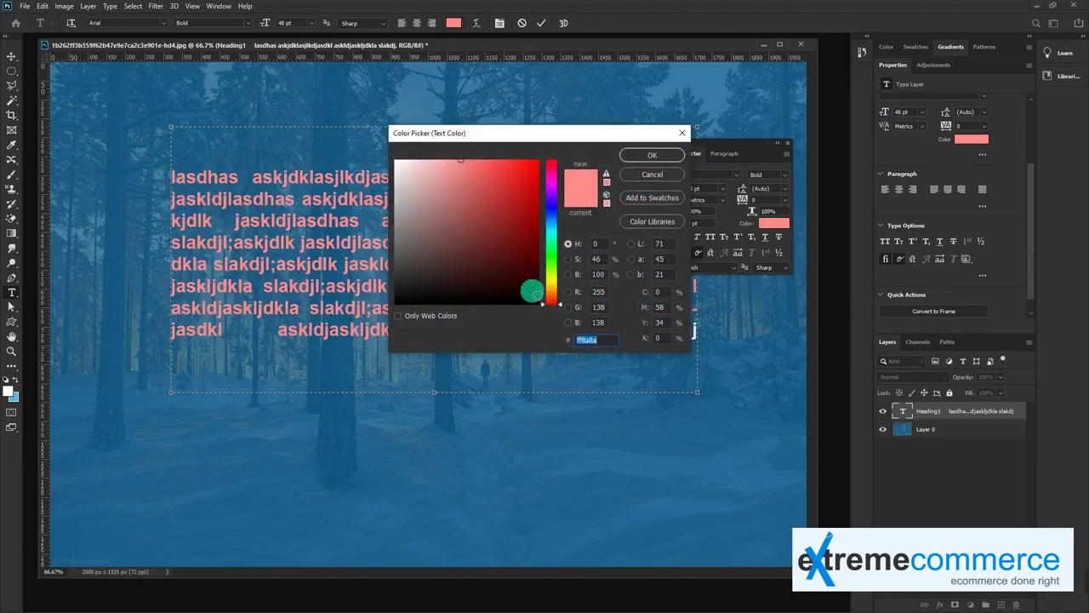
{"action": "left_click", "coordinate": [549, 226]}
{"action": "left_click", "coordinate": [537, 294]}
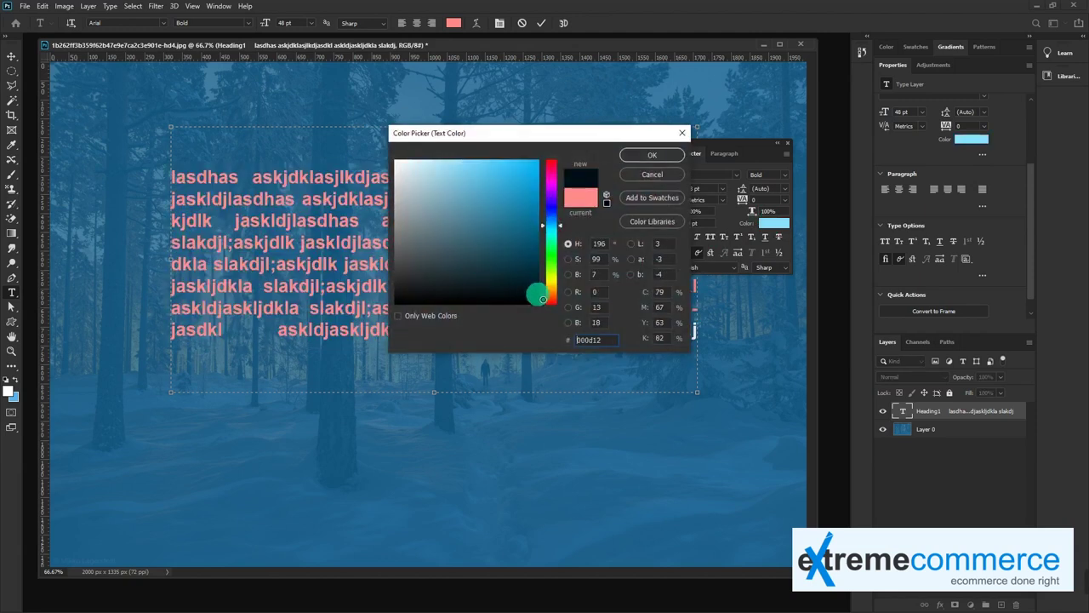
{"action": "left_click", "coordinate": [652, 155]}
{"action": "left_click", "coordinate": [523, 295]}
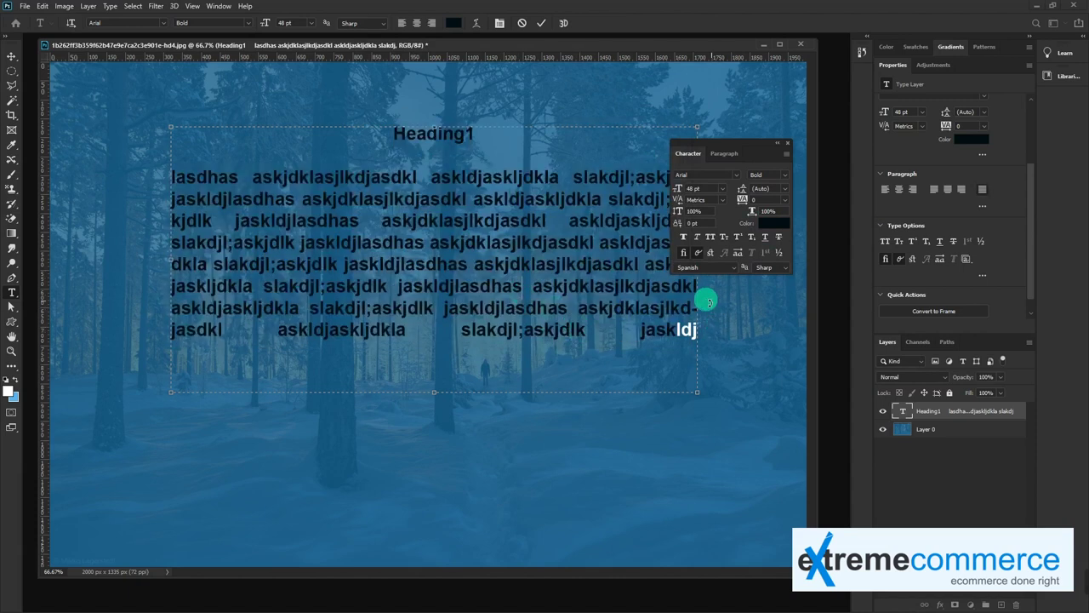
{"action": "key", "text": "ctrl+a"}
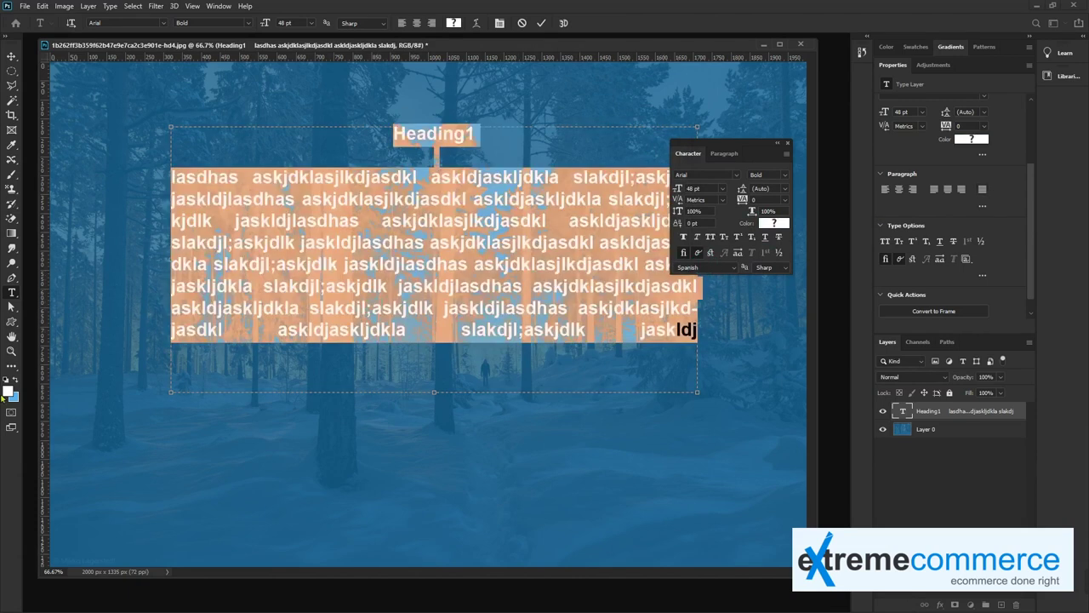
{"action": "left_click", "coordinate": [8, 392]}
{"action": "left_click", "coordinate": [413, 162]}
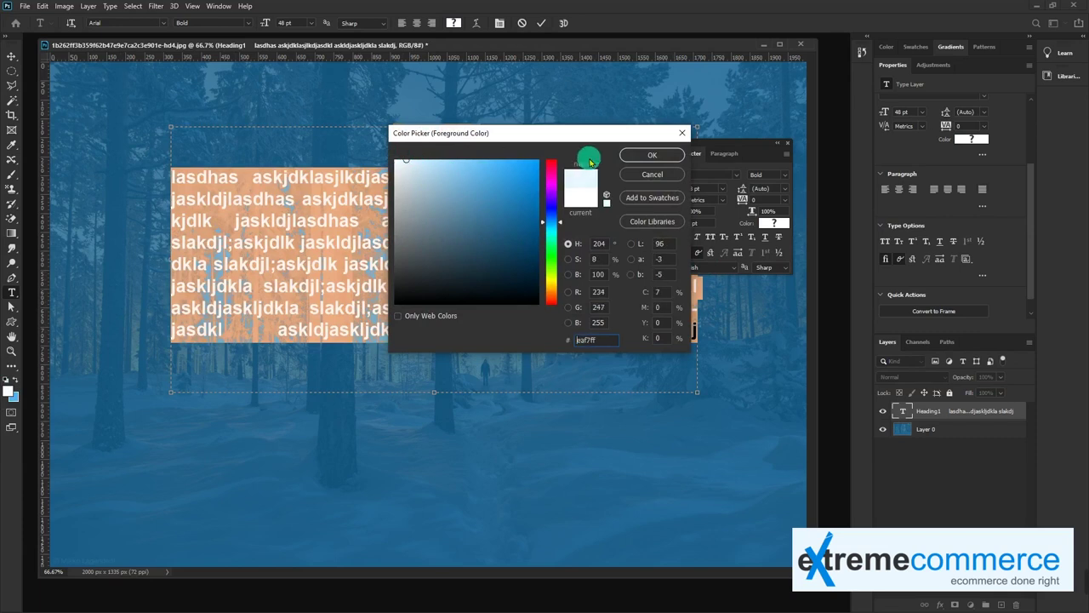
{"action": "left_click", "coordinate": [637, 157]}
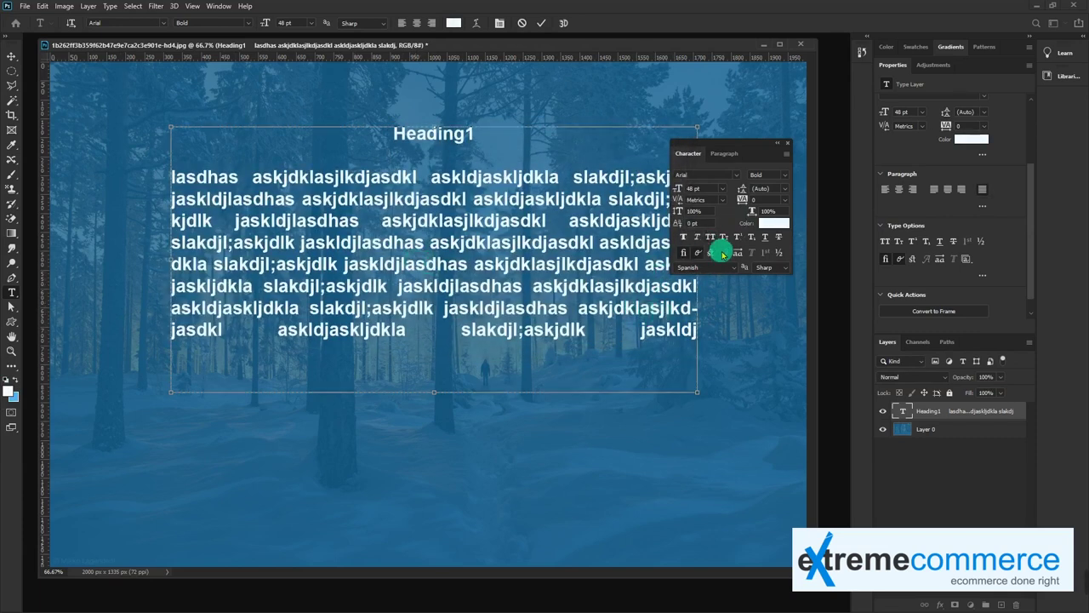
{"action": "key", "text": "ctrl+a"}
- Select only the Heading1 text and underline it
{"action": "left_click", "coordinate": [724, 153]}
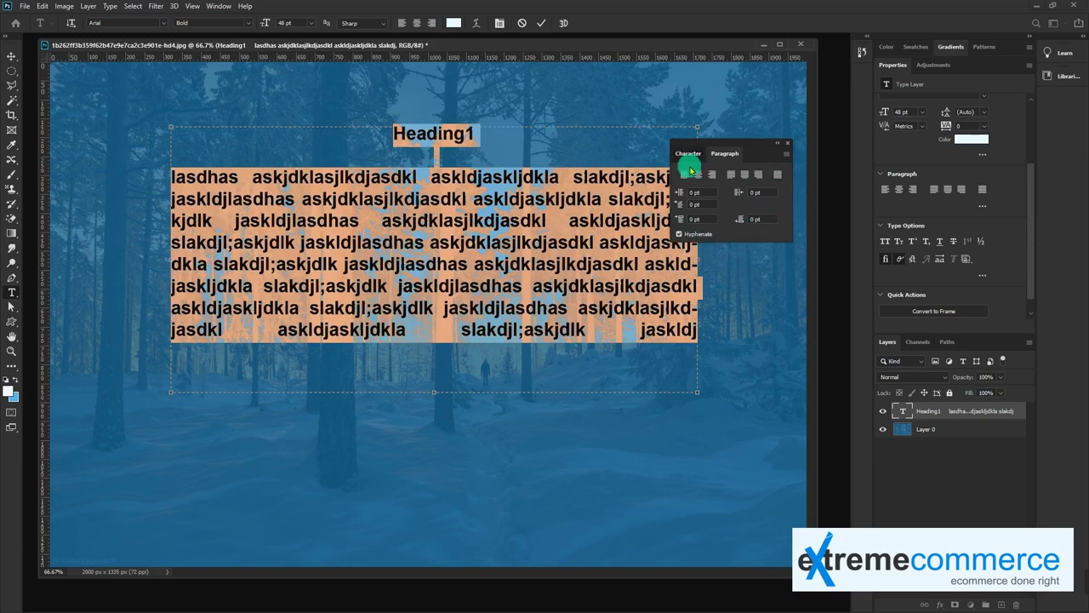
{"action": "left_click", "coordinate": [688, 154]}
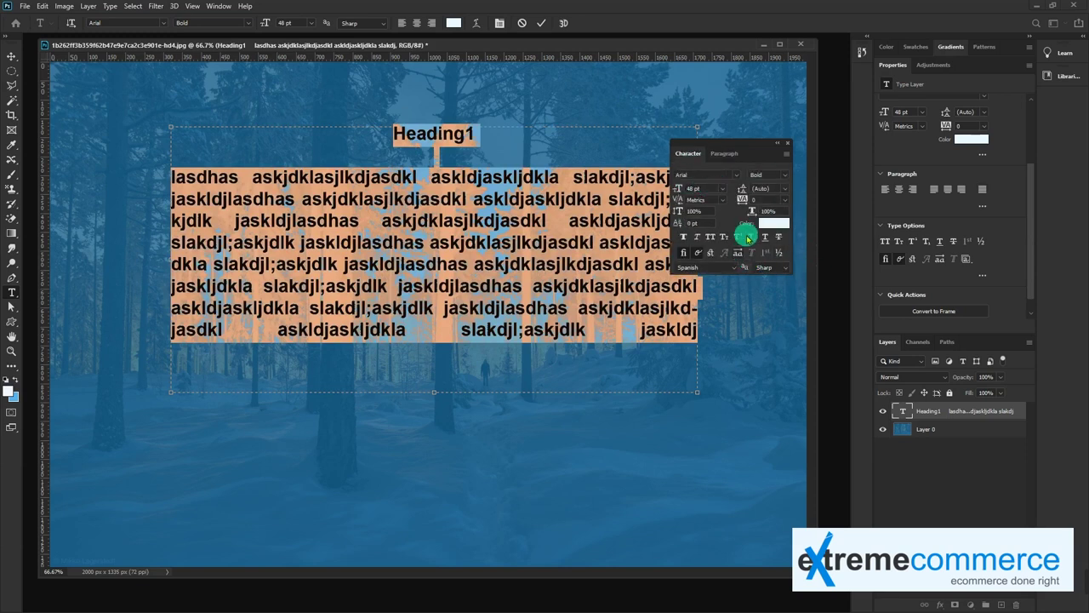
{"action": "left_click", "coordinate": [445, 127]}
{"action": "left_click_drag", "start_coordinate": [475, 135], "coordinate": [382, 133]}
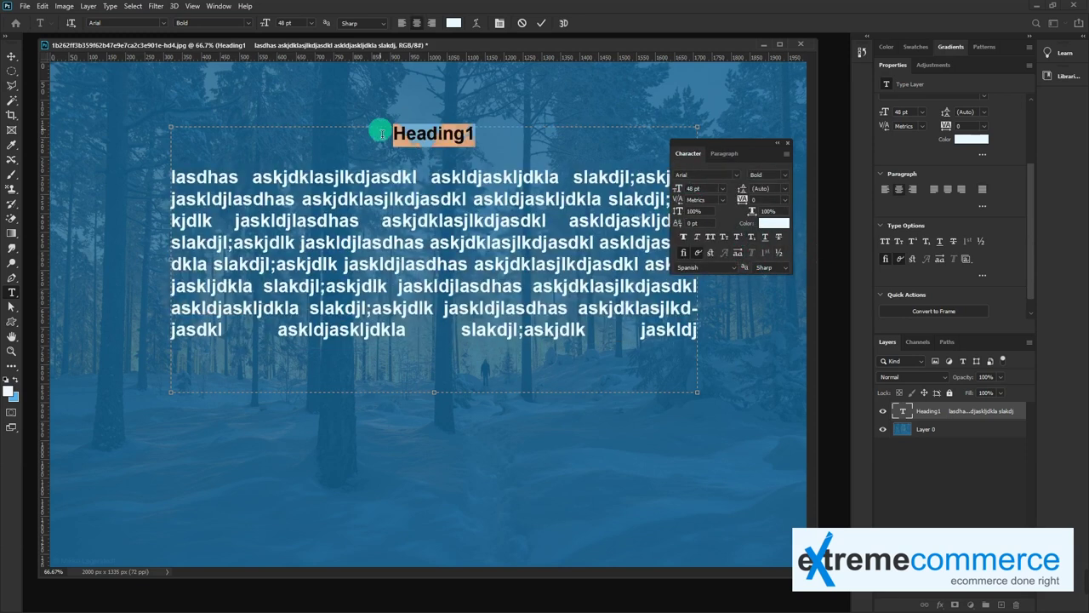
{"action": "left_click", "coordinate": [764, 237]}
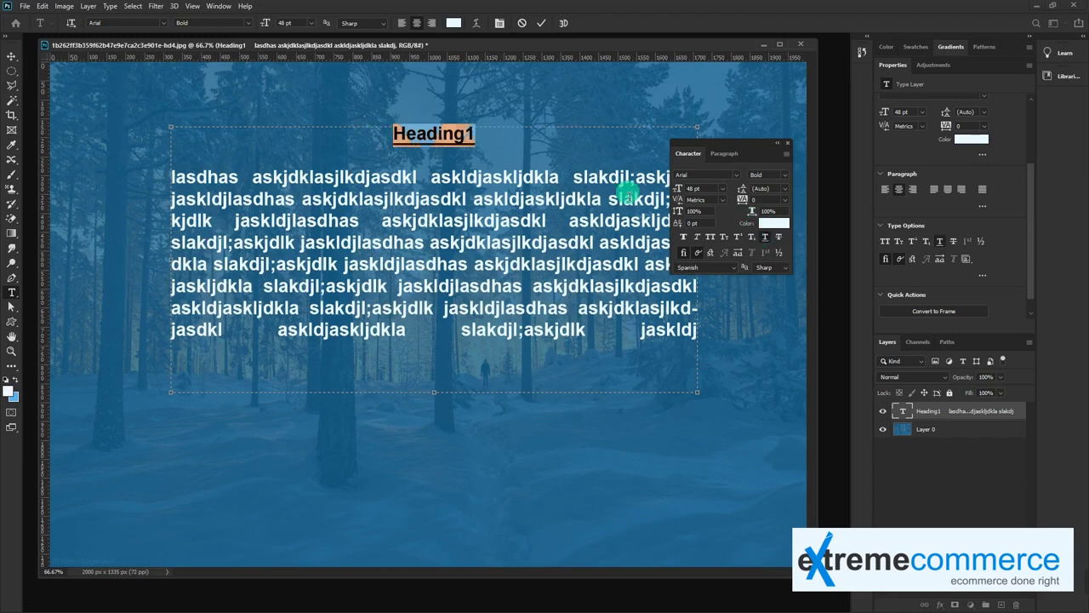
{"action": "left_click_drag", "start_coordinate": [481, 140], "coordinate": [381, 134]}
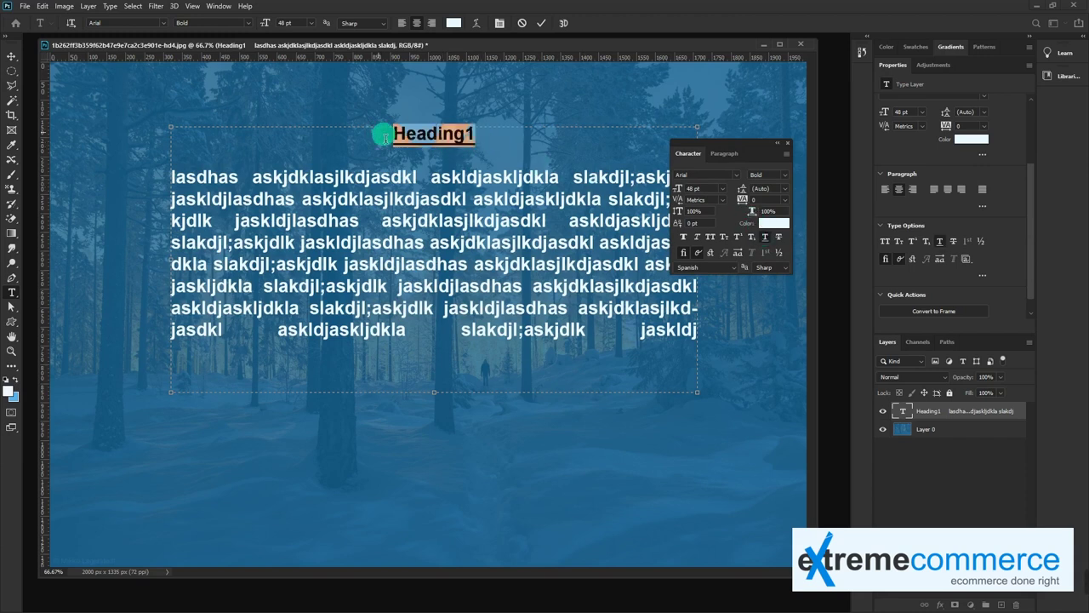
- Remove the heading's slant, keep the Bold style, and try faux bold on and off
{"action": "left_click", "coordinate": [699, 239]}
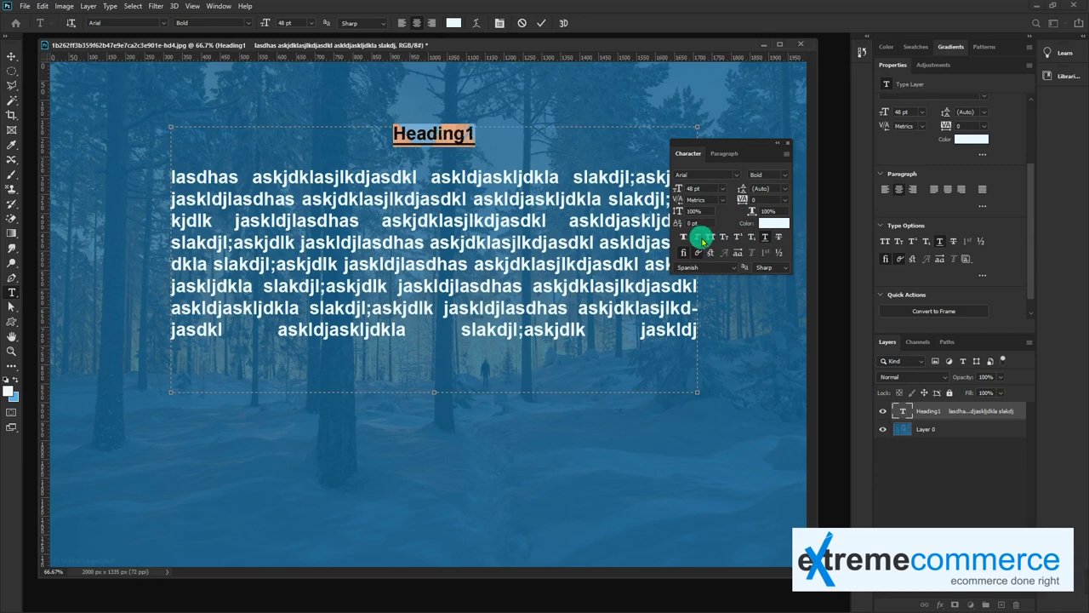
{"action": "left_click", "coordinate": [249, 24]}
{"action": "left_click", "coordinate": [268, 46]}
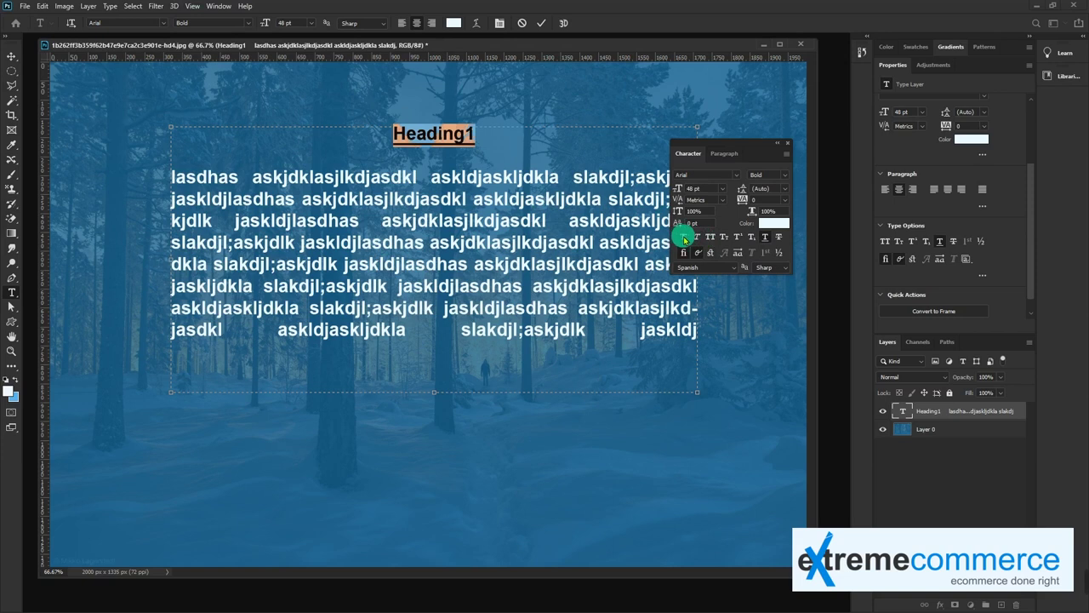
{"action": "left_click", "coordinate": [683, 239]}
{"action": "left_click", "coordinate": [684, 240]}
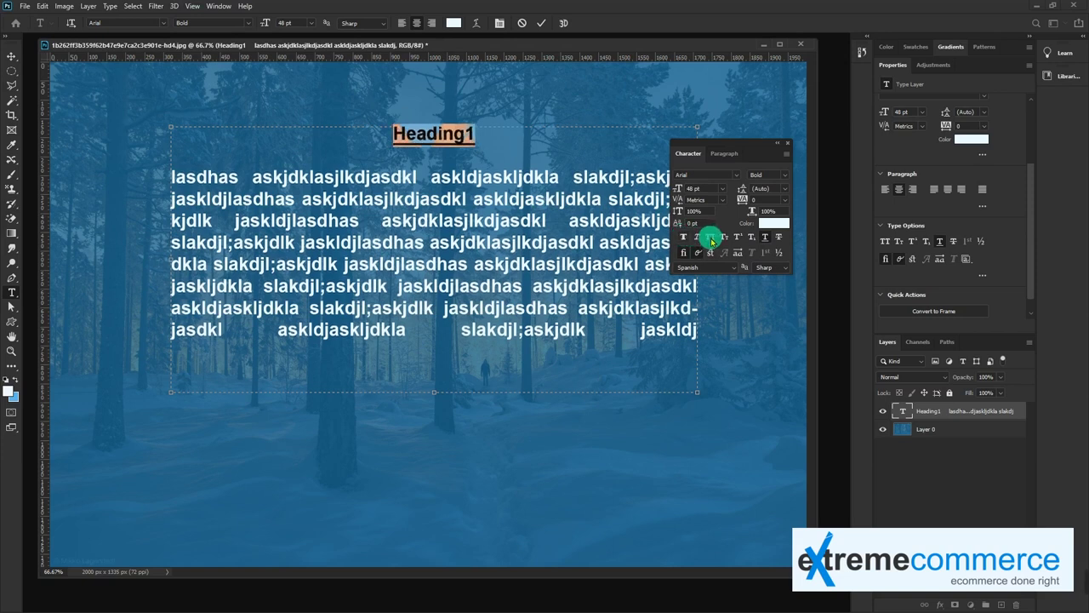
- Set the heading in small capitals after trying all caps, then reselect it
{"action": "left_click", "coordinate": [712, 241]}
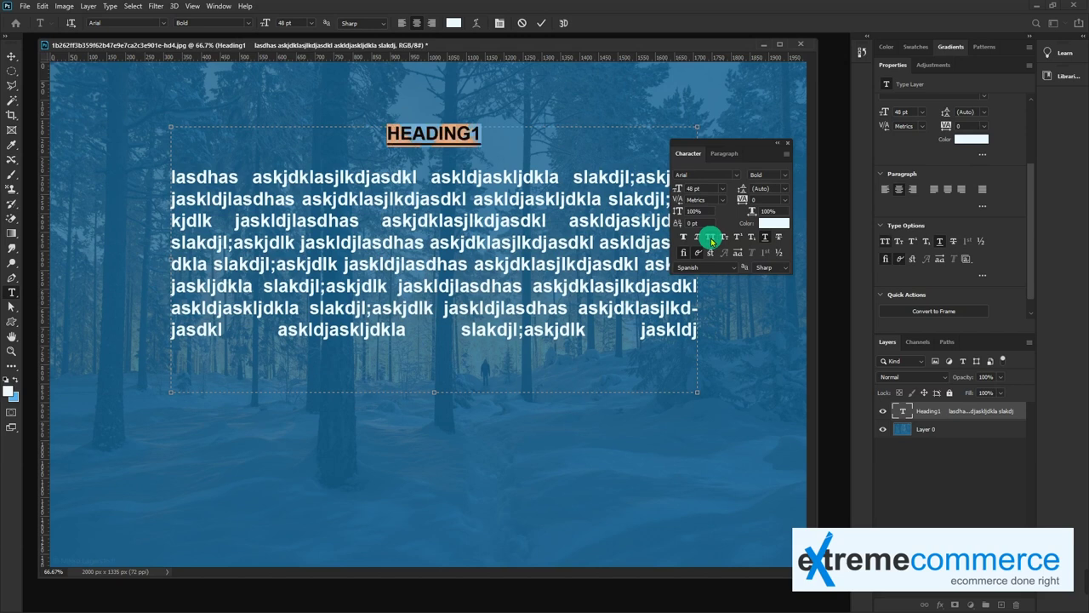
{"action": "left_click", "coordinate": [724, 241]}
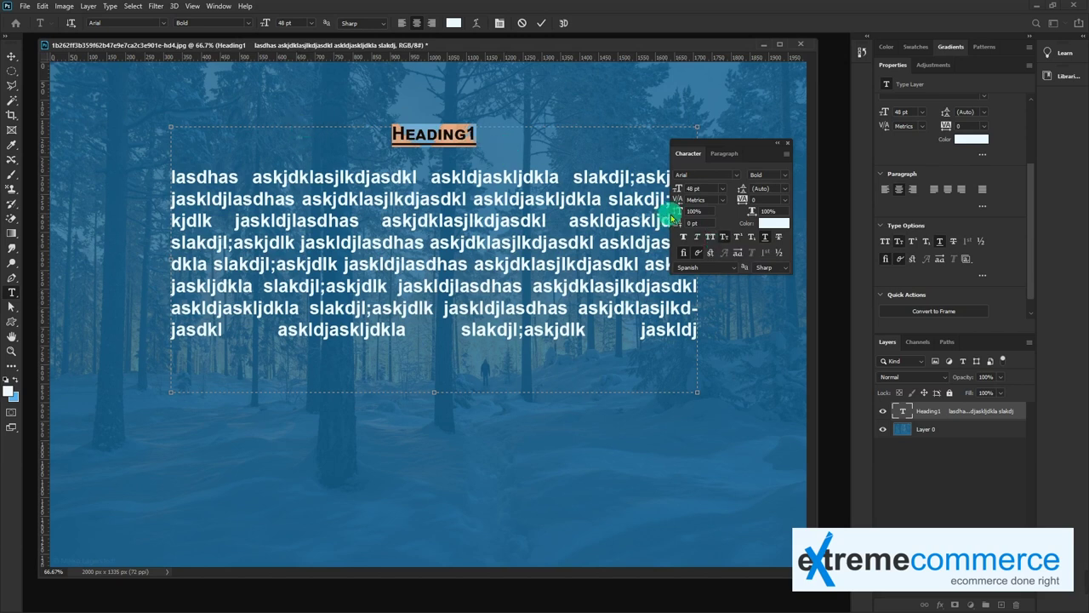
{"action": "left_click", "coordinate": [724, 241]}
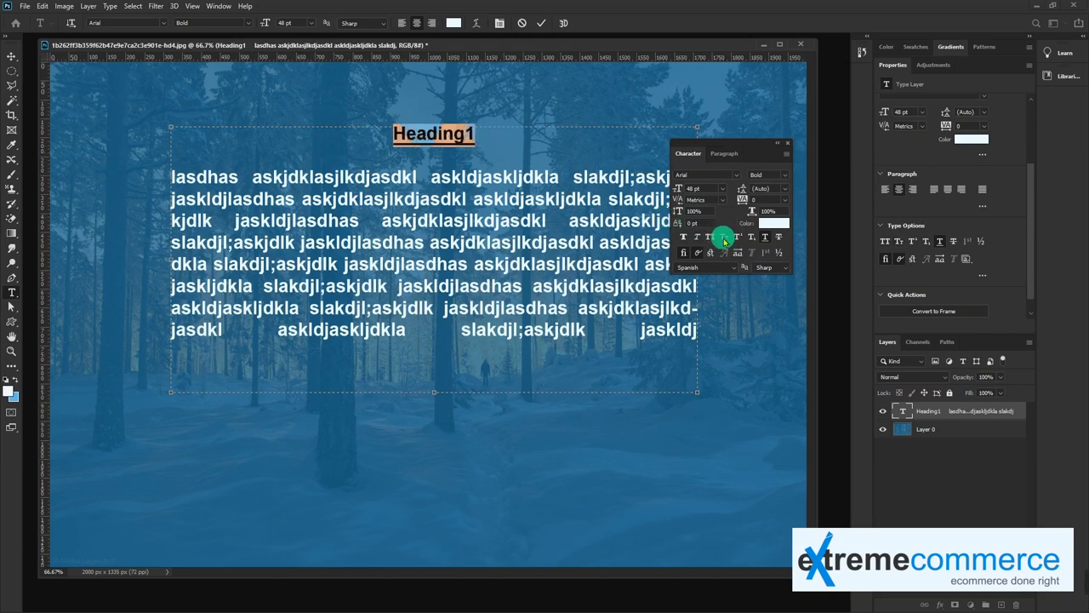
{"action": "left_click", "coordinate": [723, 240]}
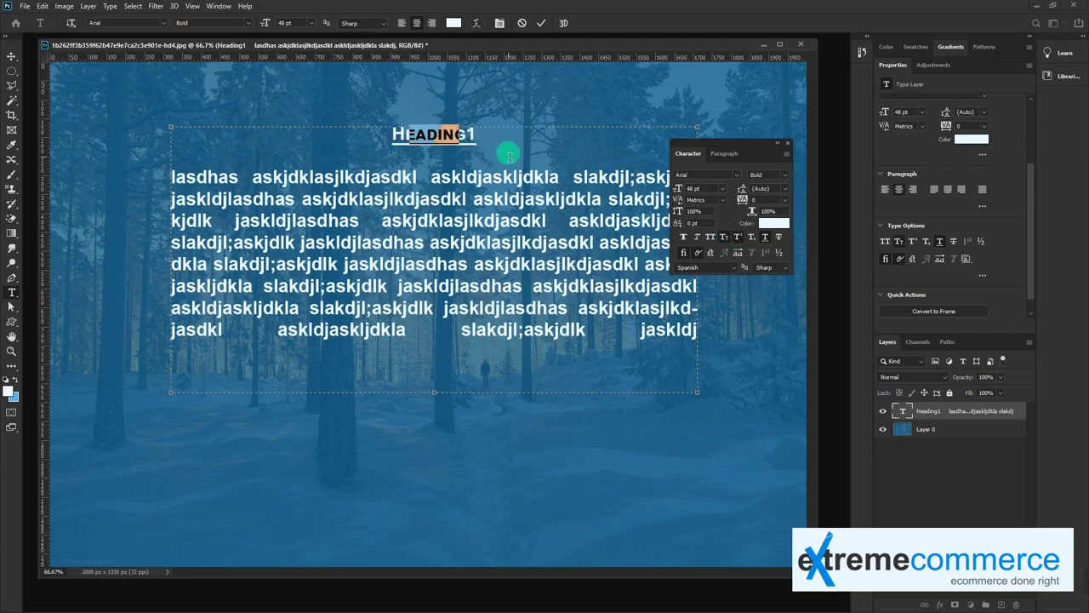
{"action": "left_click", "coordinate": [468, 133]}
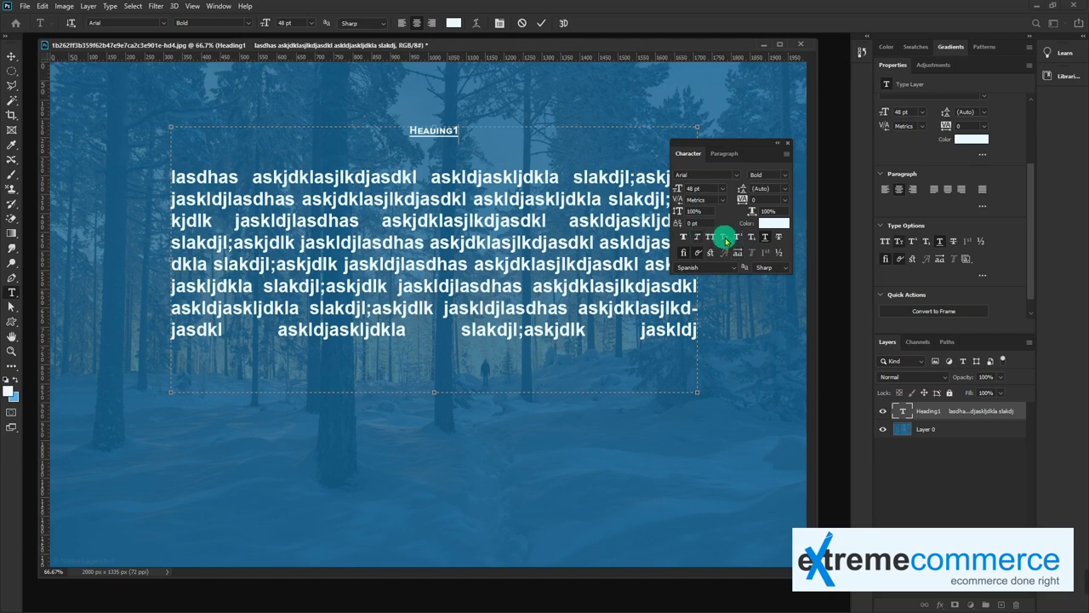
{"action": "left_click_drag", "start_coordinate": [466, 135], "coordinate": [360, 133]}
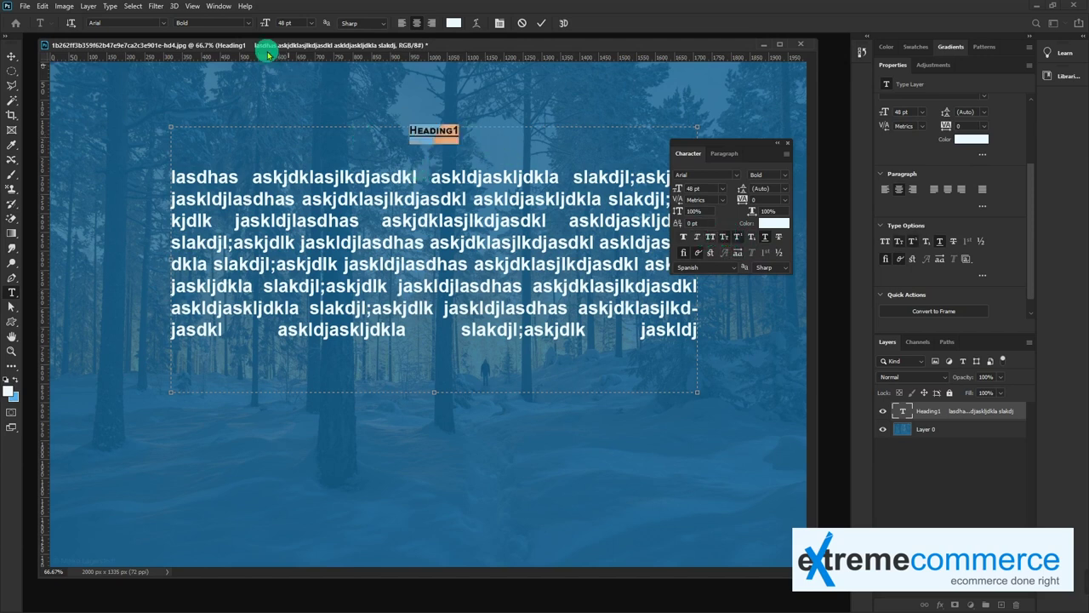
- Turn off small caps, replace the heading's 1 with a superscript 2, and commit
{"action": "left_click", "coordinate": [724, 236]}
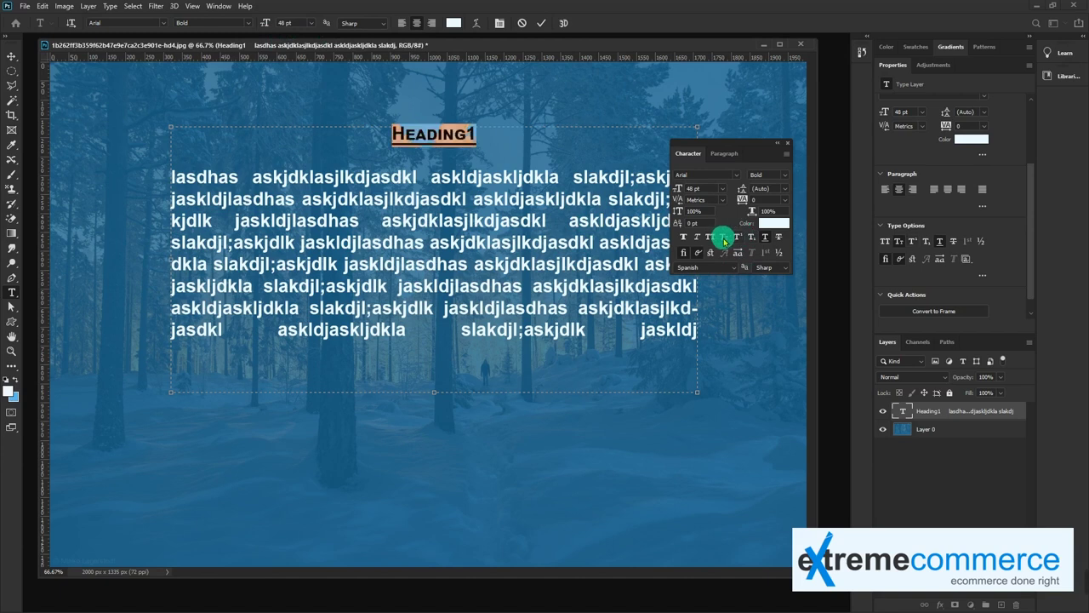
{"action": "left_click_drag", "start_coordinate": [479, 136], "coordinate": [466, 134]}
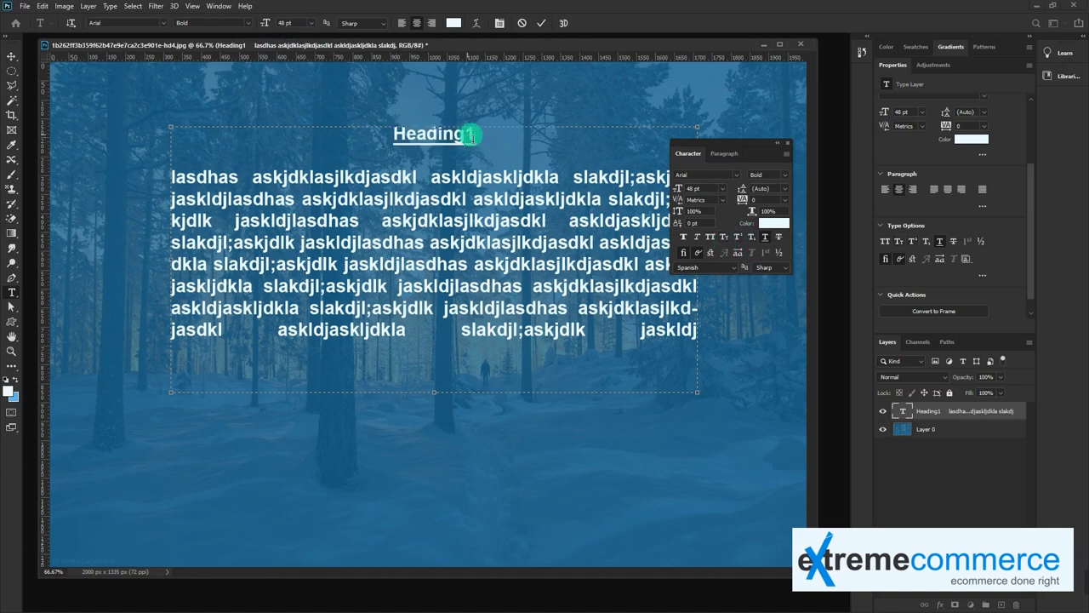
{"action": "type", "text": "2"}
{"action": "left_click_drag", "start_coordinate": [464, 134], "coordinate": [477, 135]}
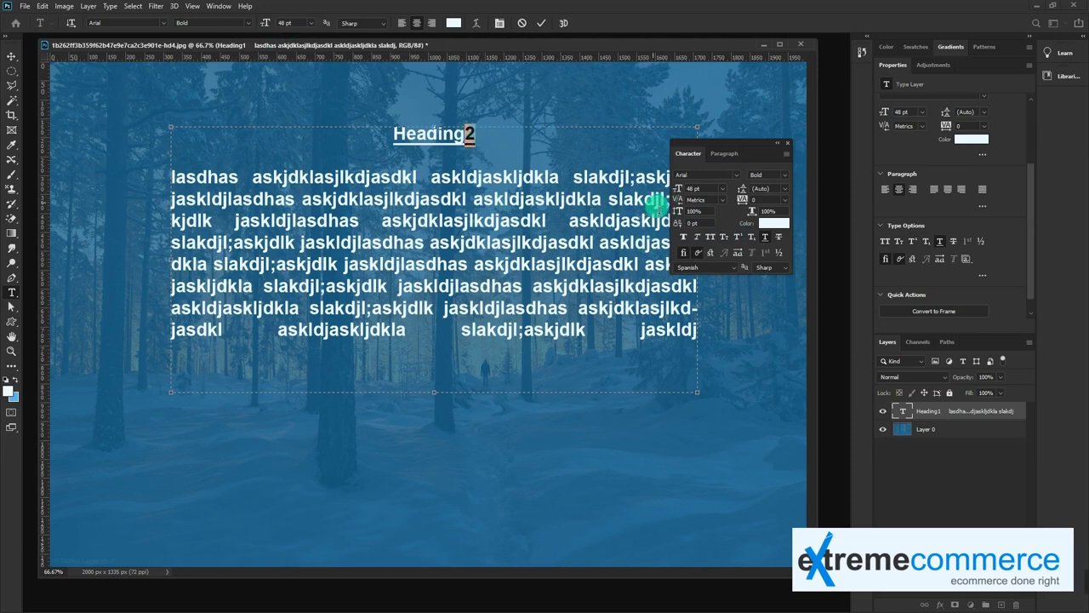
{"action": "key", "text": "BackSpace"}
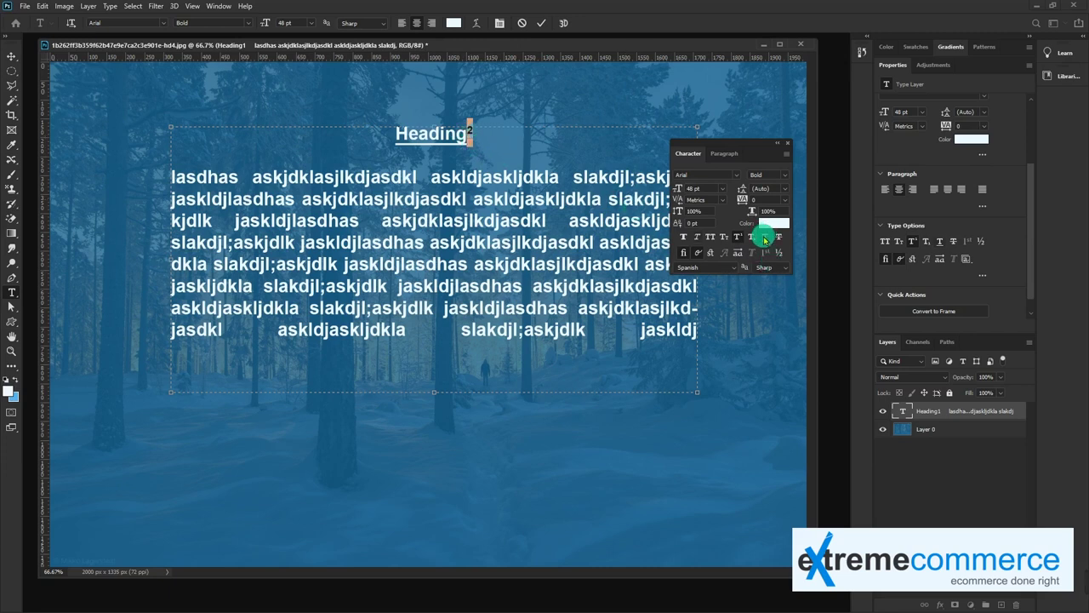
{"action": "left_click", "coordinate": [467, 136]}
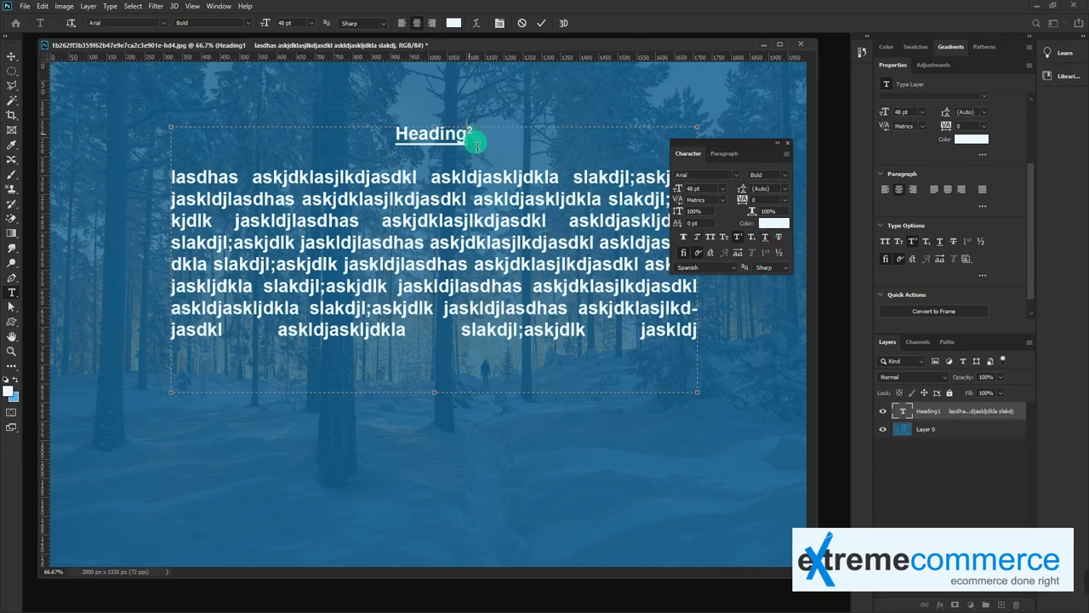
{"action": "key", "text": "ctrl+Return"}
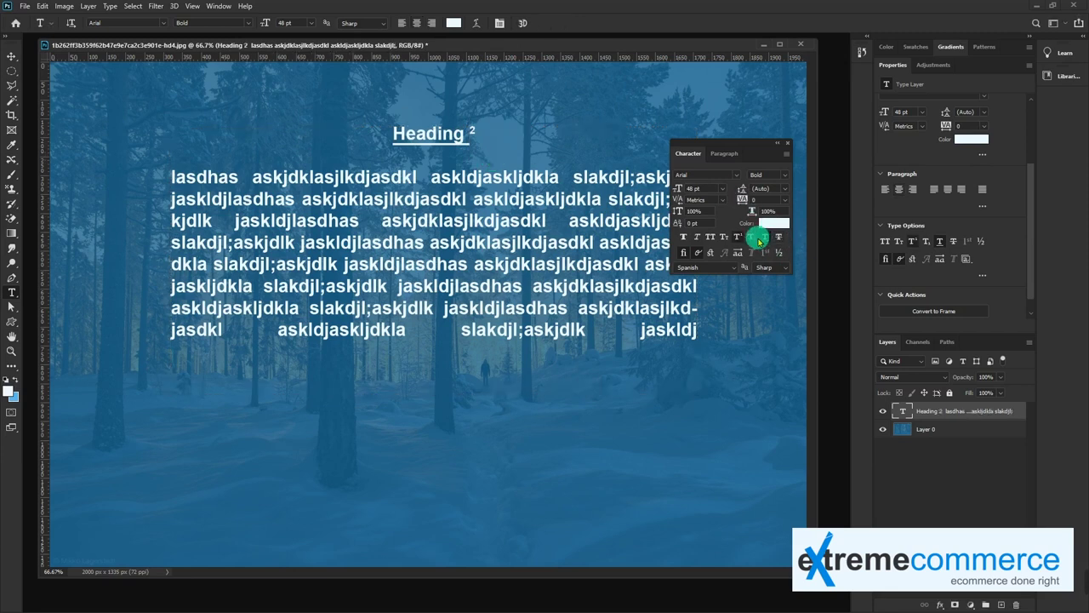
- Remove the heading underline and toggle strikethrough on and off in the text
{"action": "left_click", "coordinate": [765, 238]}
{"action": "left_click", "coordinate": [778, 238]}
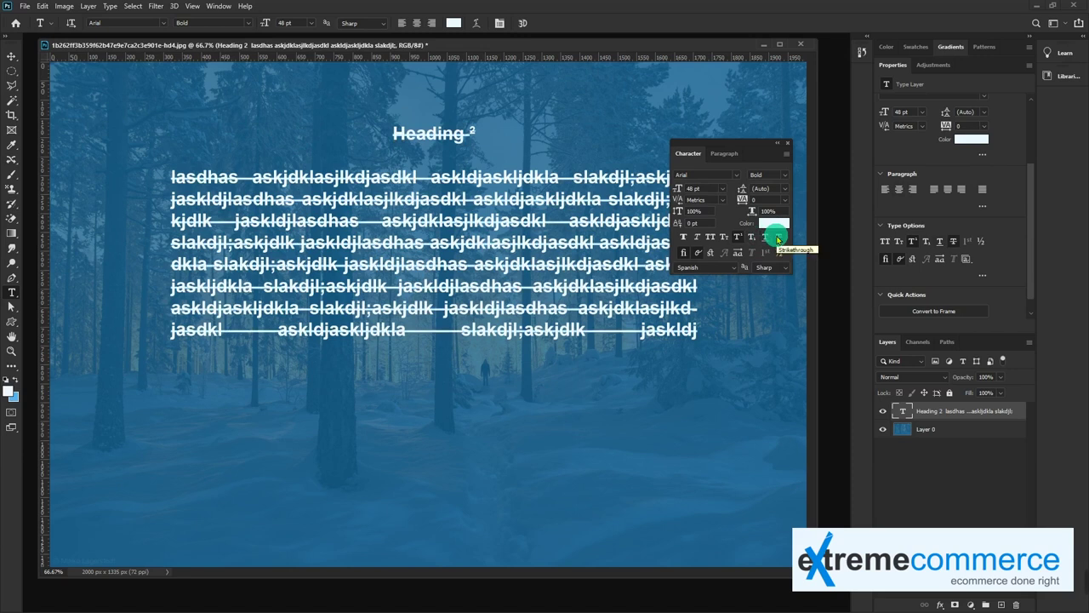
{"action": "left_click", "coordinate": [778, 238]}
{"action": "left_click_drag", "start_coordinate": [410, 136], "coordinate": [469, 133]}
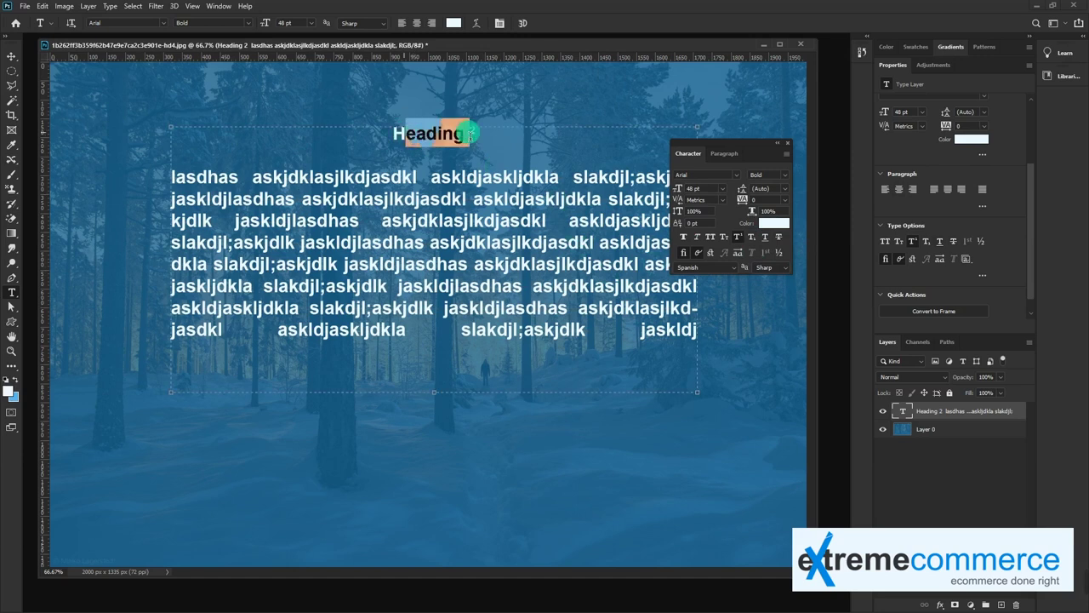
{"action": "triple_click", "coordinate": [414, 134]}
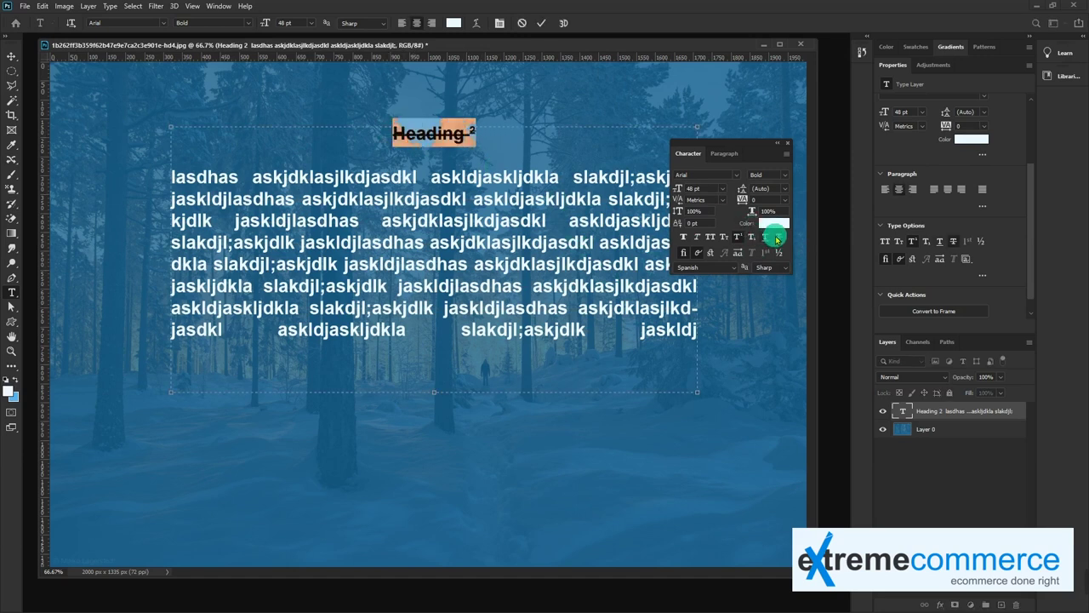
{"action": "left_click", "coordinate": [450, 141]}
{"action": "left_click", "coordinate": [775, 239]}
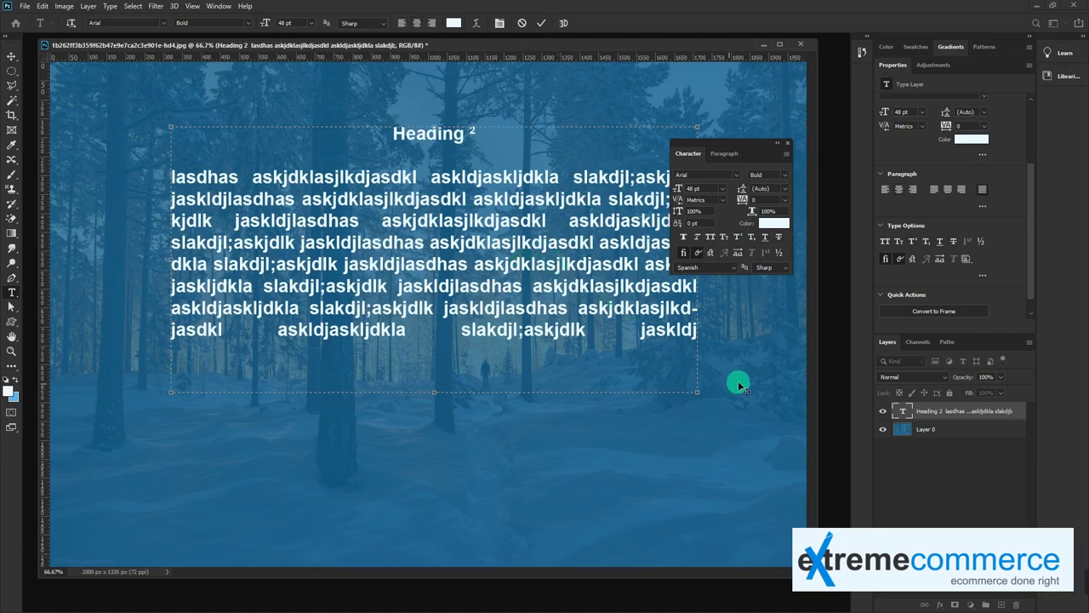
- Commit with the Move tool, leaving all text free of strikethrough
{"action": "left_click", "coordinate": [11, 55]}
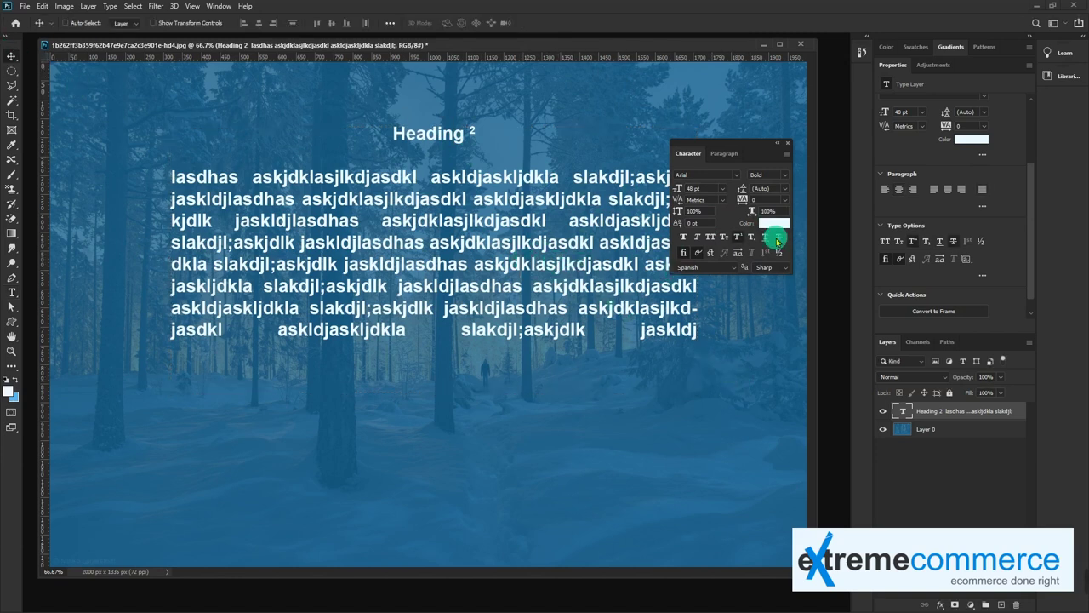
{"action": "left_click", "coordinate": [777, 241]}
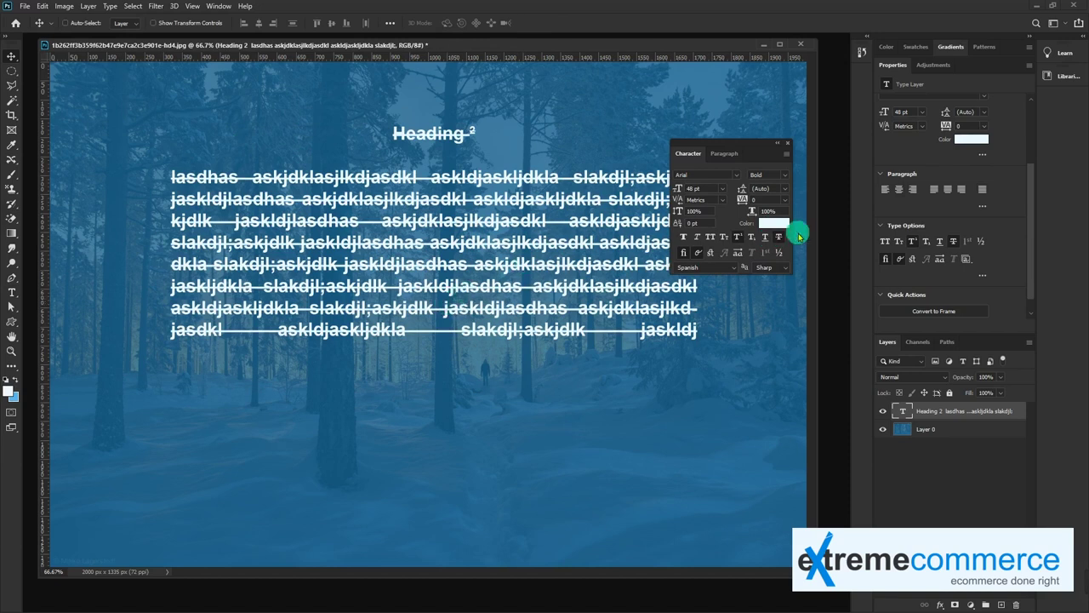
{"action": "left_click", "coordinate": [779, 238]}
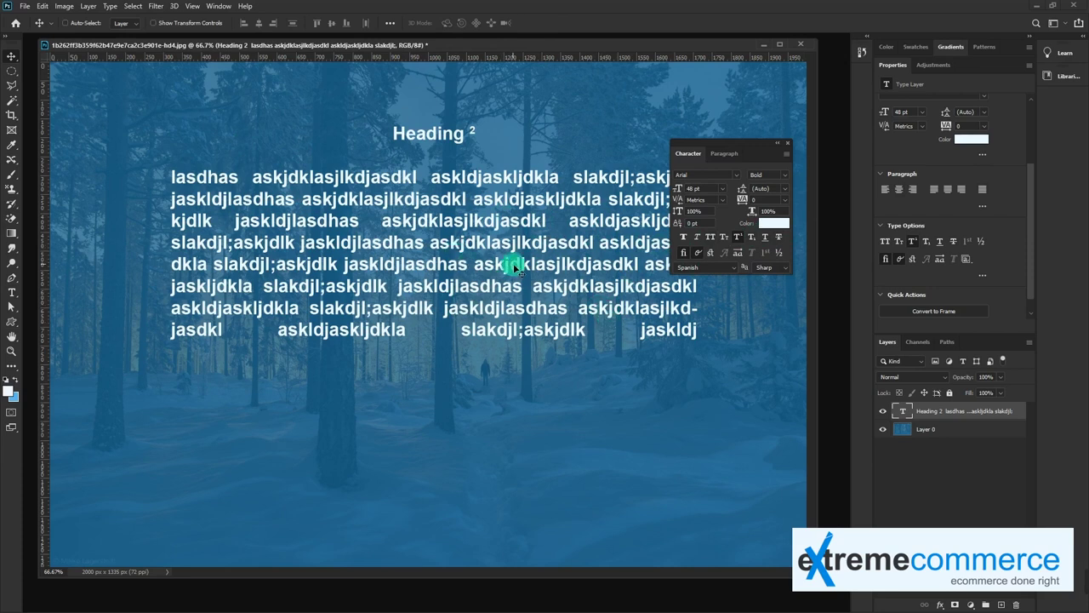
{"action": "left_click_drag", "start_coordinate": [751, 143], "coordinate": [767, 128]}
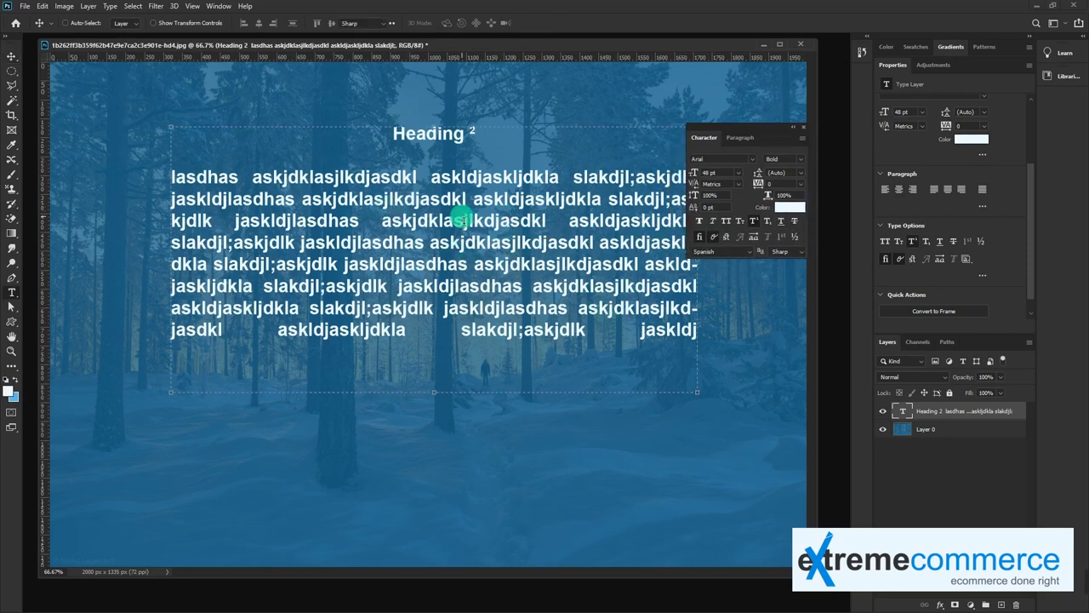
- Move the heading and paragraph block left and up
{"action": "left_click", "coordinate": [459, 220]}
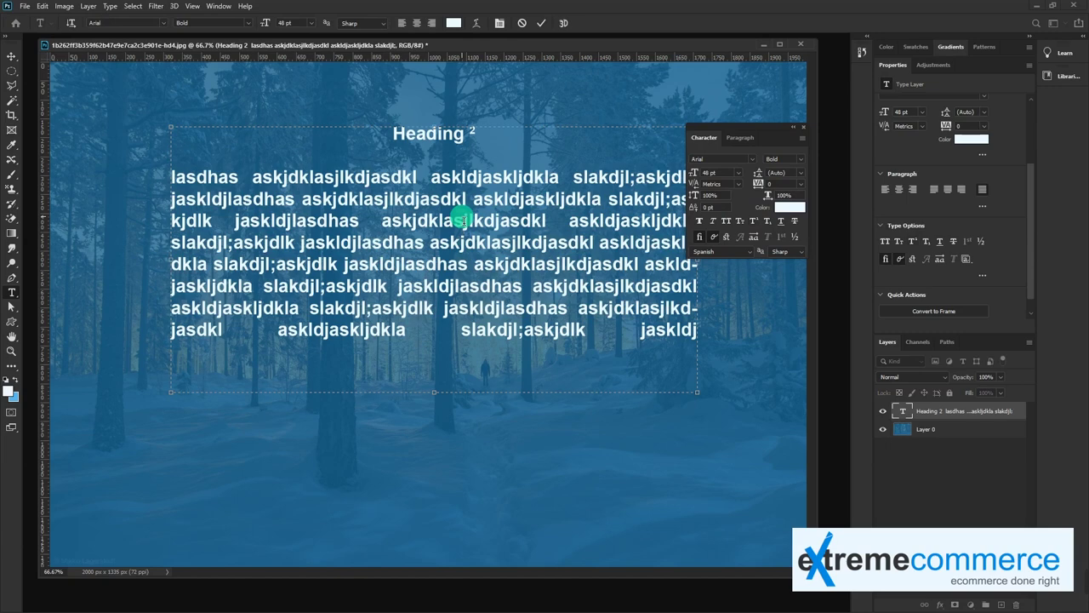
{"action": "key", "text": "ctrl+Return"}
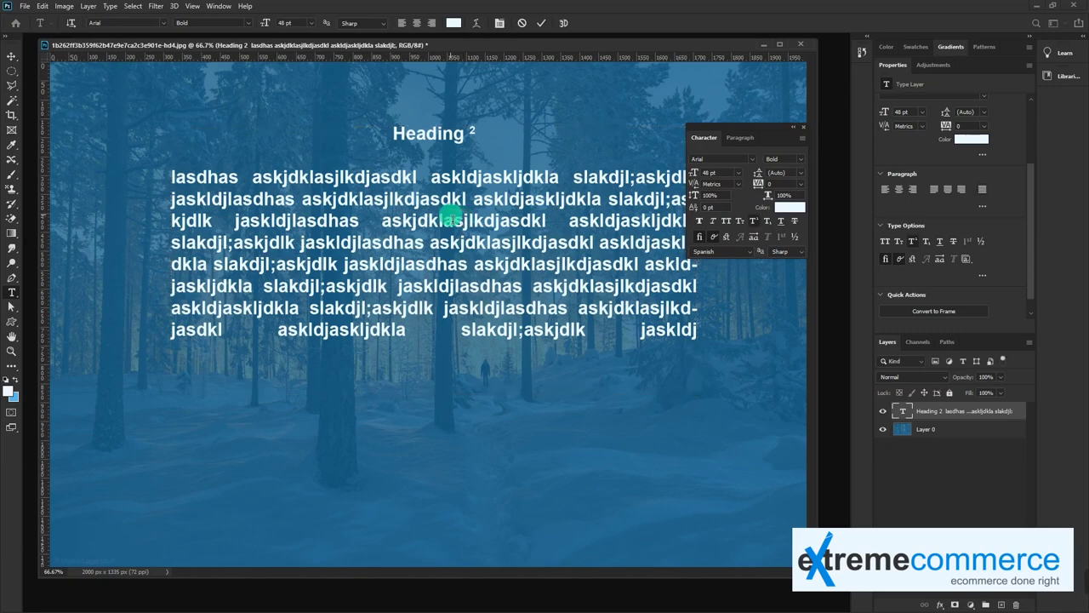
{"action": "key", "text": "v"}
{"action": "left_click_drag", "start_coordinate": [482, 237], "coordinate": [423, 223]}
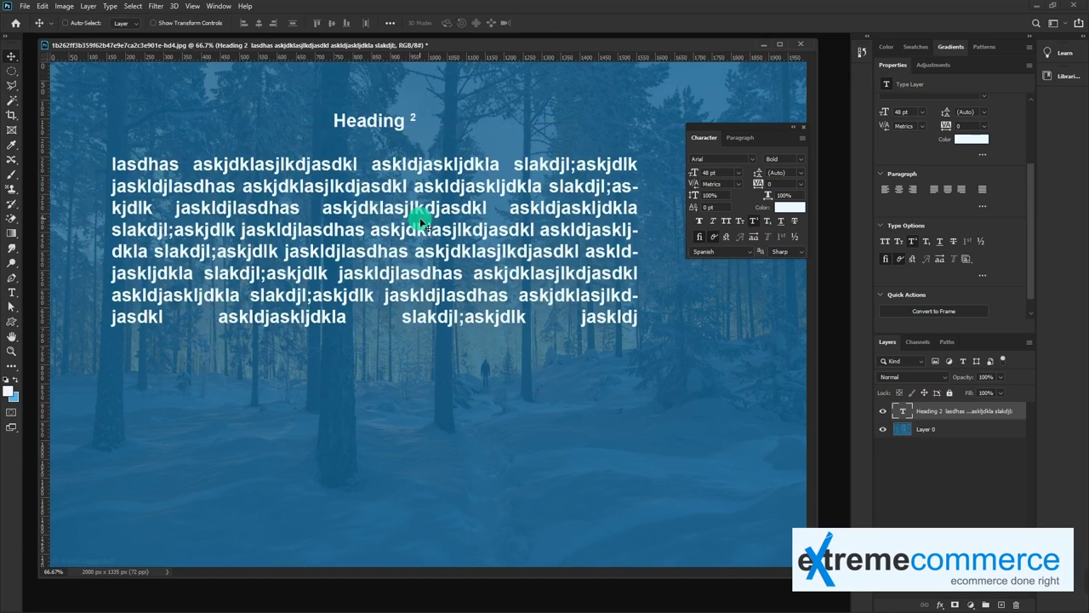
{"action": "double_click", "coordinate": [413, 220]}
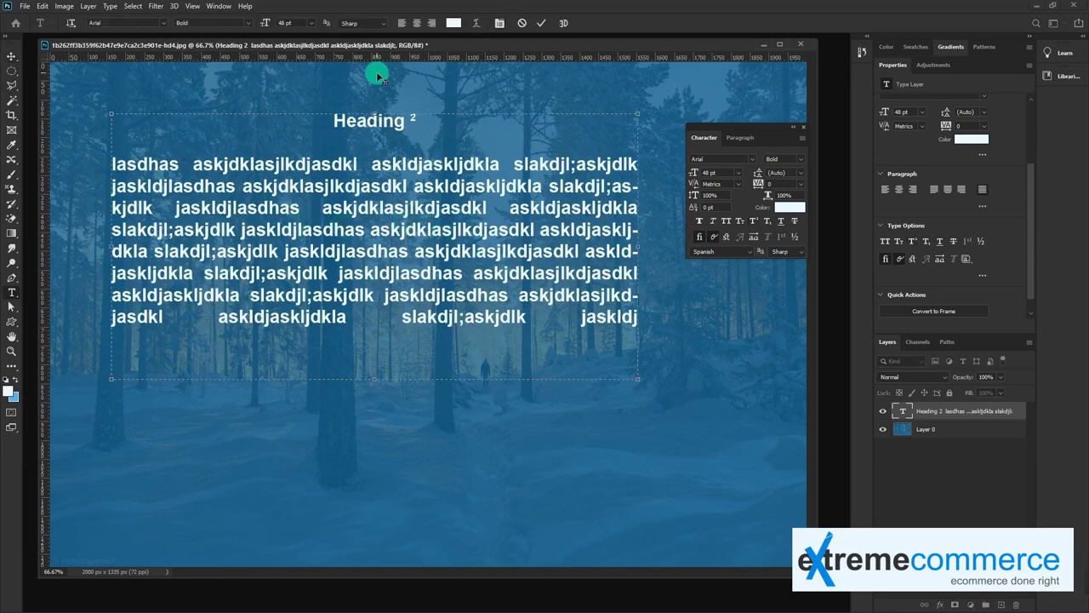
{"action": "key", "text": "ctrl+Return"}
{"action": "key", "text": "v"}
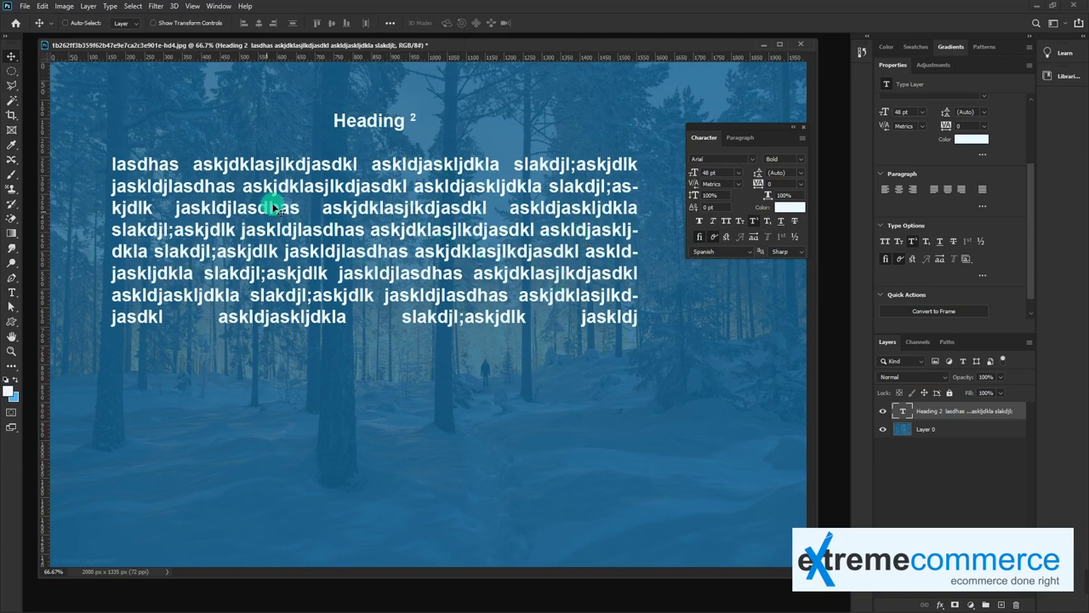
{"action": "left_click_drag", "start_coordinate": [467, 252], "coordinate": [446, 231]}
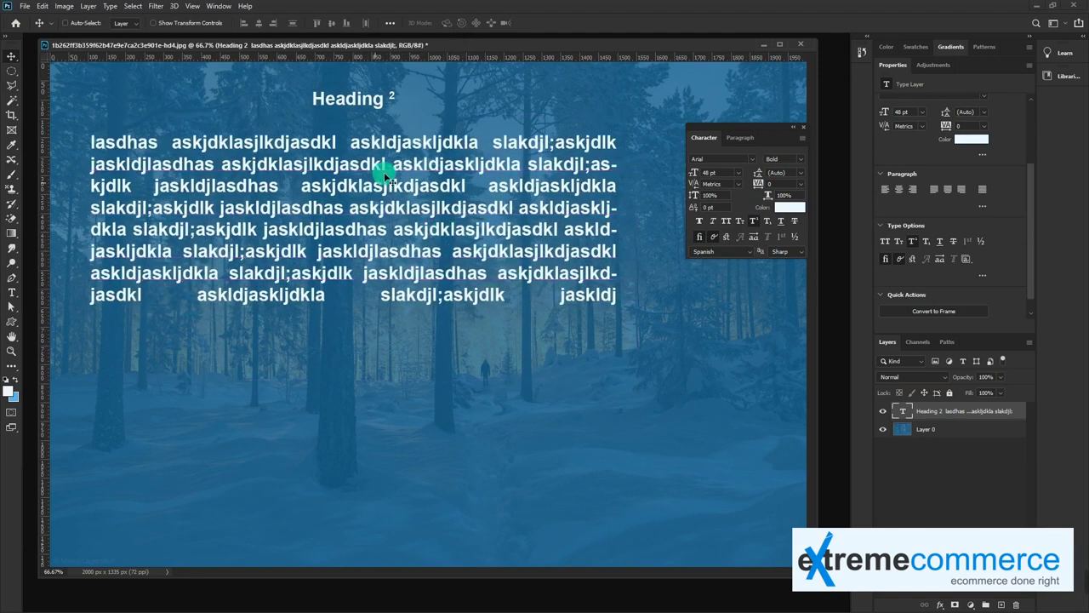
- Narrow the text box from its left side so the body reflows, then nudge it down
{"action": "double_click", "coordinate": [347, 100]}
{"action": "left_click_drag", "start_coordinate": [317, 101], "coordinate": [421, 108]}
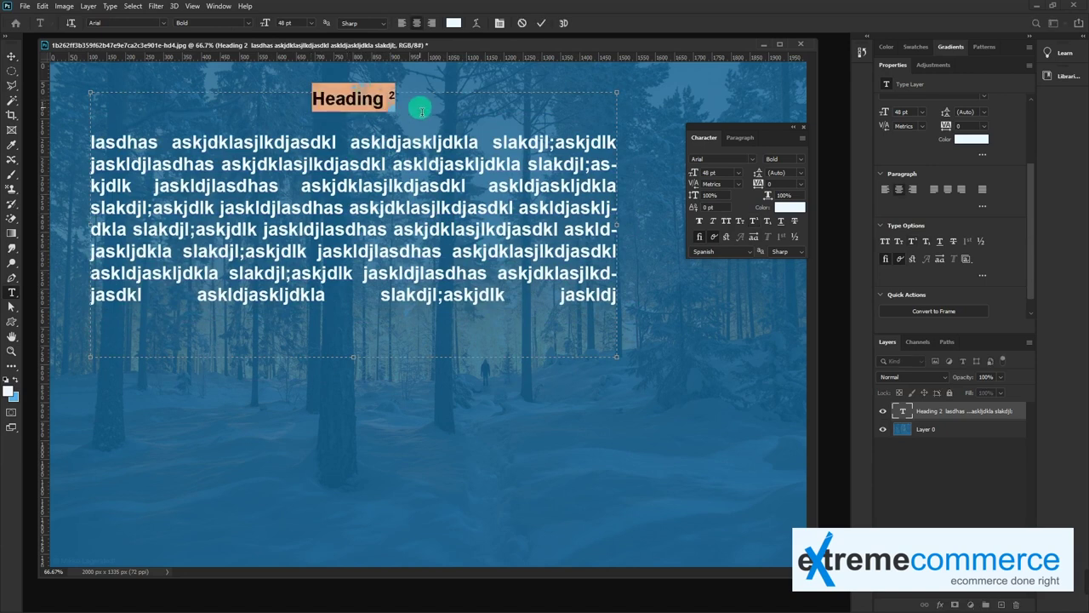
{"action": "left_click", "coordinate": [398, 205]}
{"action": "left_click_drag", "start_coordinate": [158, 144], "coordinate": [610, 312]}
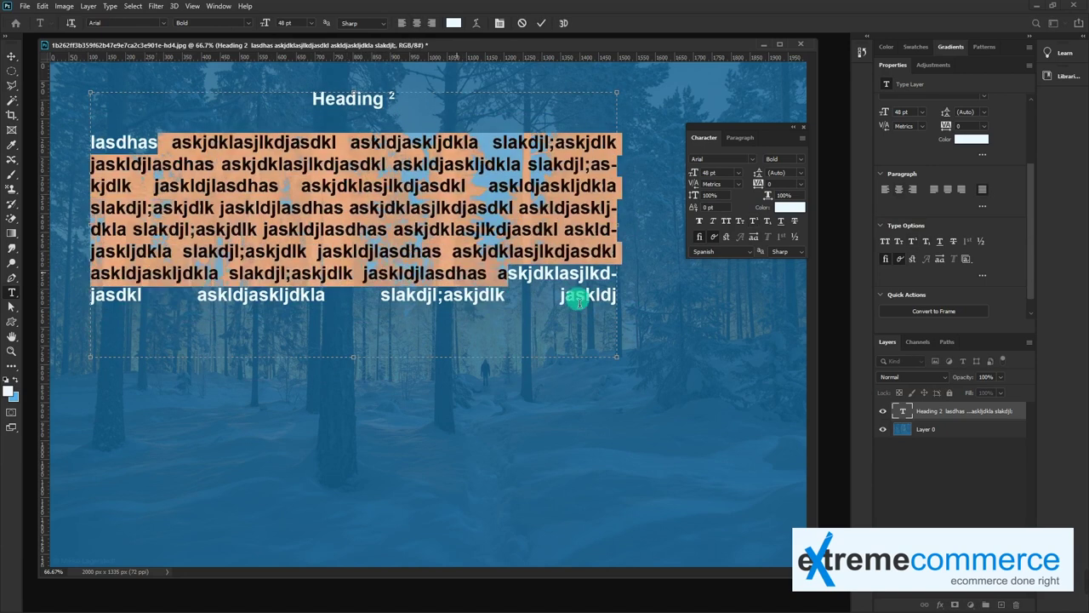
{"action": "left_click", "coordinate": [540, 304]}
{"action": "mouse_move", "coordinate": [92, 141]}
{"action": "left_mouse_down"}
{"action": "mouse_move", "coordinate": [243, 174]}
{"action": "mouse_move", "coordinate": [124, 166]}
{"action": "left_mouse_up"}
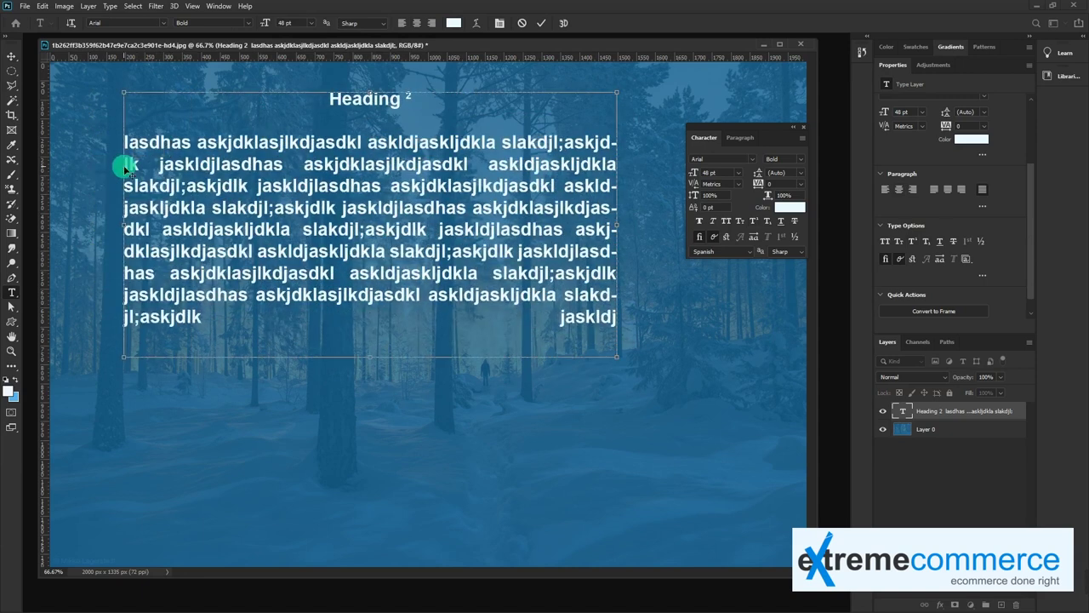
{"action": "key", "text": "ctrl+Return"}
{"action": "left_click_drag", "start_coordinate": [479, 237], "coordinate": [472, 266]}
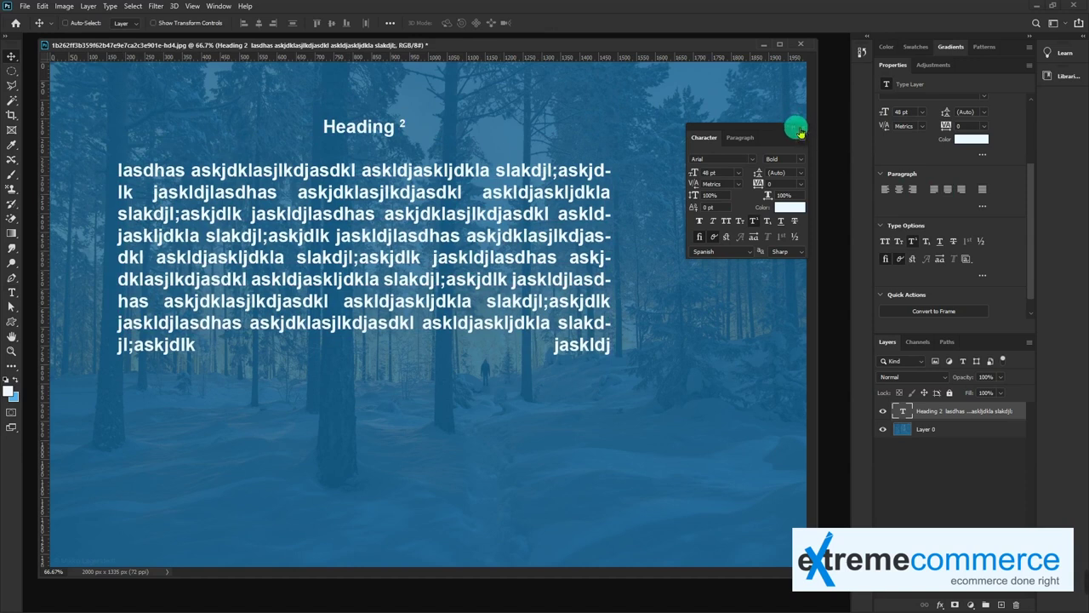
- Drag the text block right and down toward centre, then select it with Layer 0
{"action": "left_click", "coordinate": [799, 127]}
{"action": "mouse_move", "coordinate": [360, 191]}
{"action": "left_mouse_down"}
{"action": "mouse_move", "coordinate": [419, 255]}
{"action": "mouse_move", "coordinate": [402, 259]}
{"action": "left_mouse_up"}
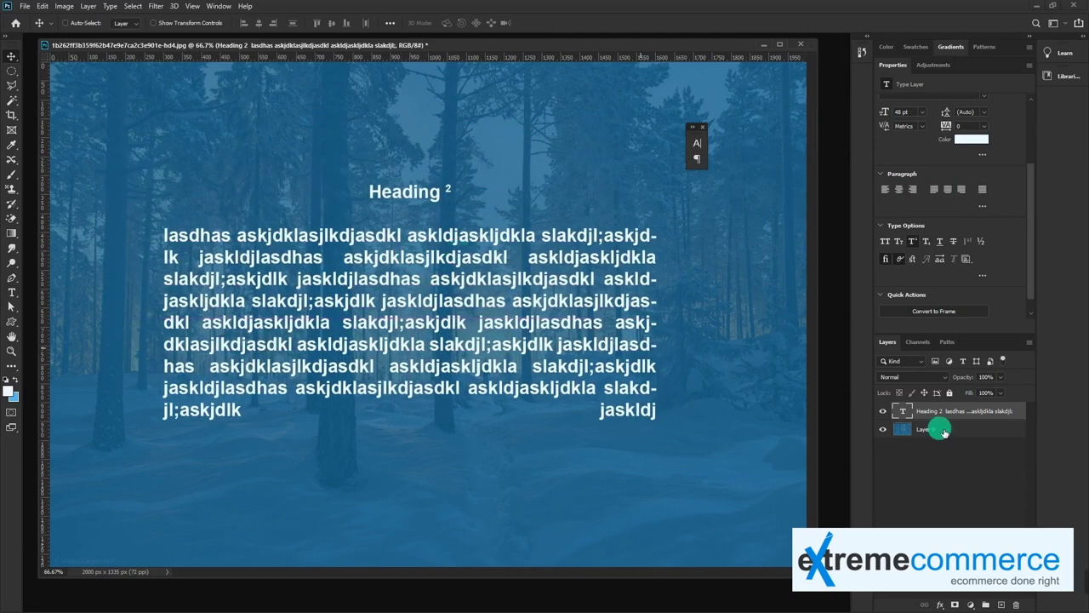
{"action": "left_click", "coordinate": [968, 426]}
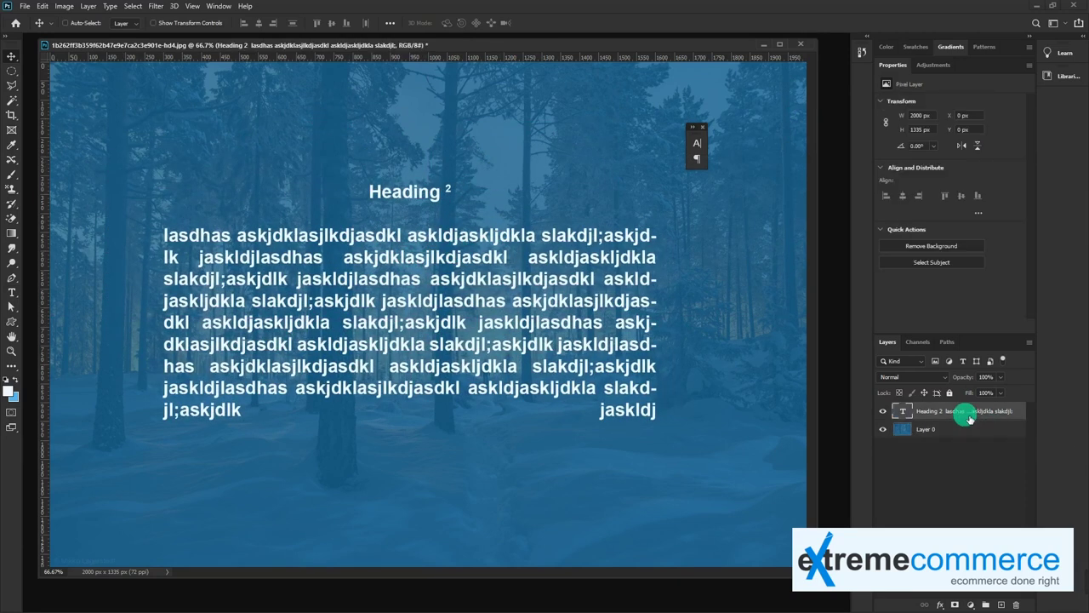
{"action": "left_click", "coordinate": [987, 429]}
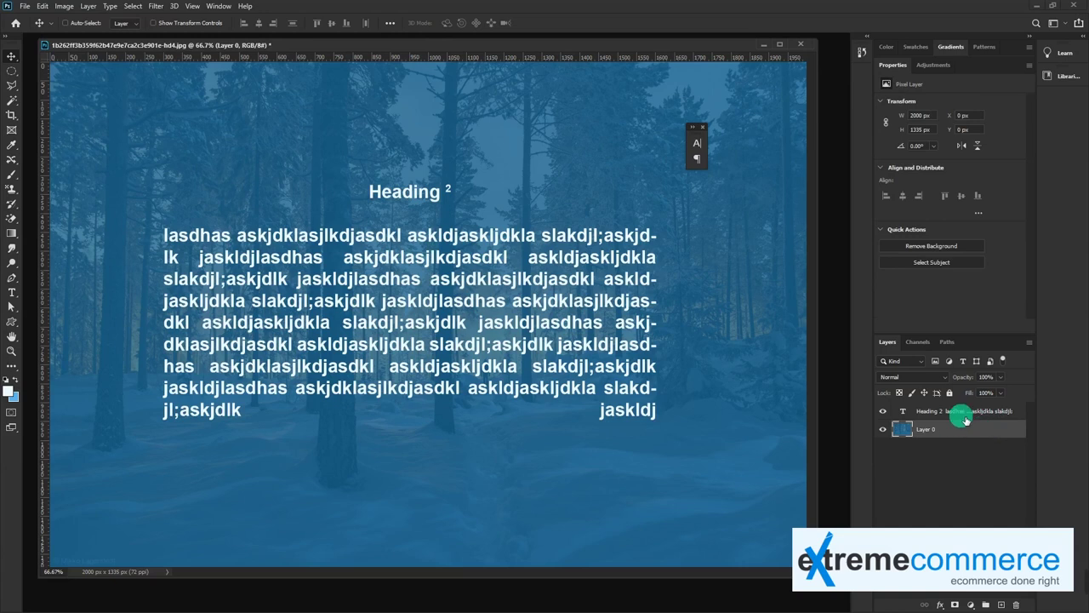
{"action": "left_click", "coordinate": [902, 411]}
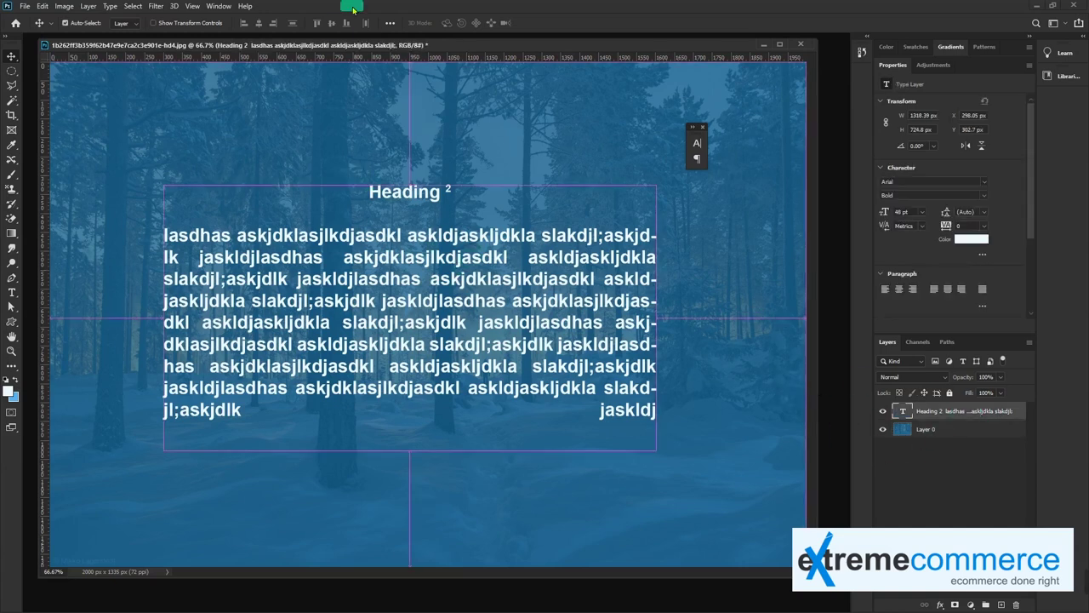
{"action": "double_click", "coordinate": [462, 308]}
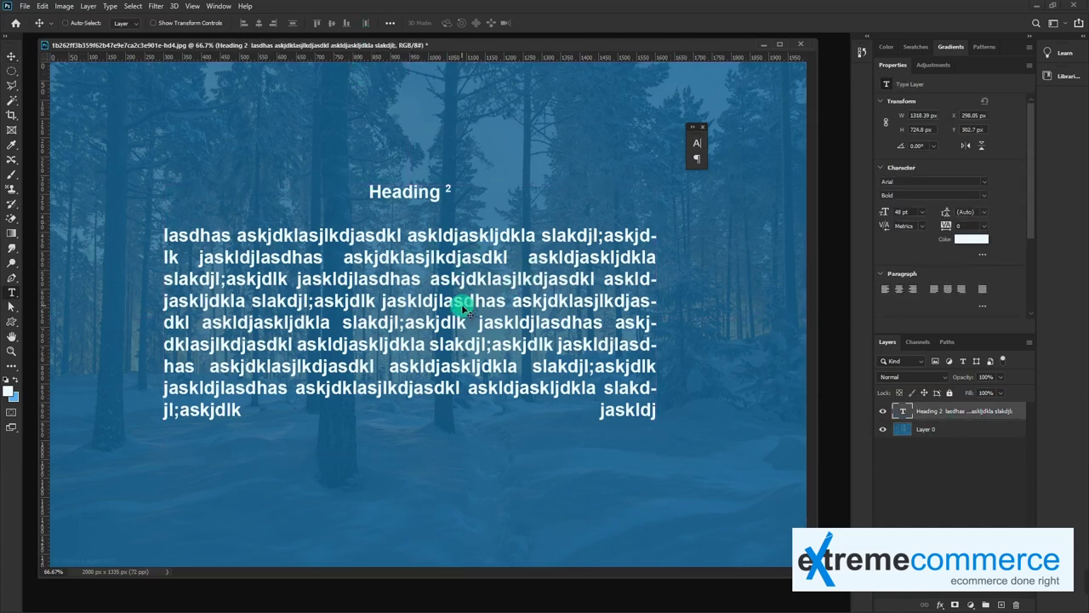
{"action": "key", "text": "Escape"}
{"action": "key", "text": "v"}
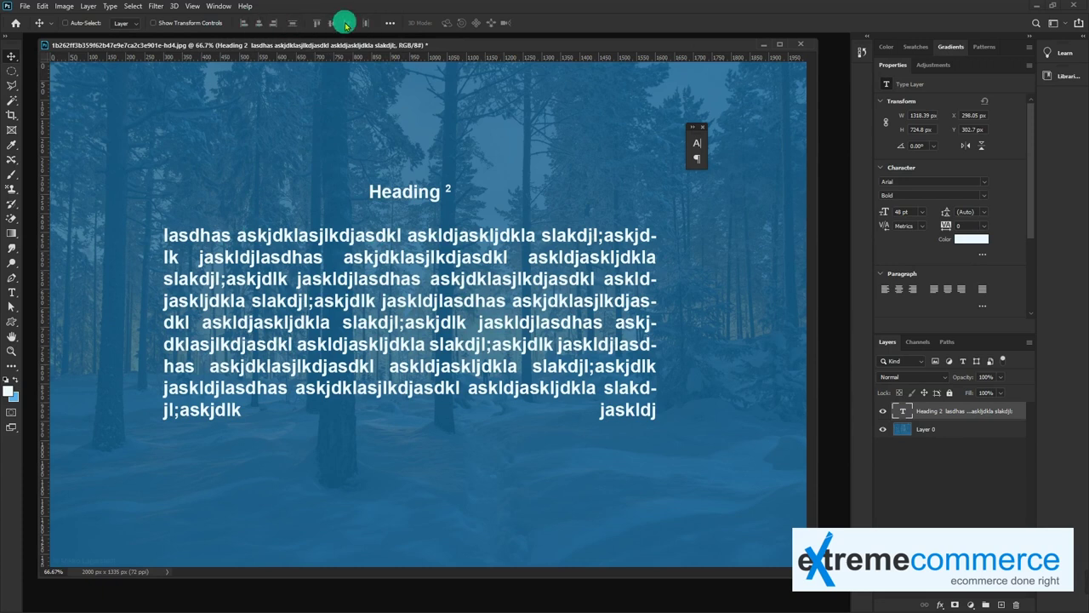
{"action": "left_click", "coordinate": [964, 430], "text": "shift"}
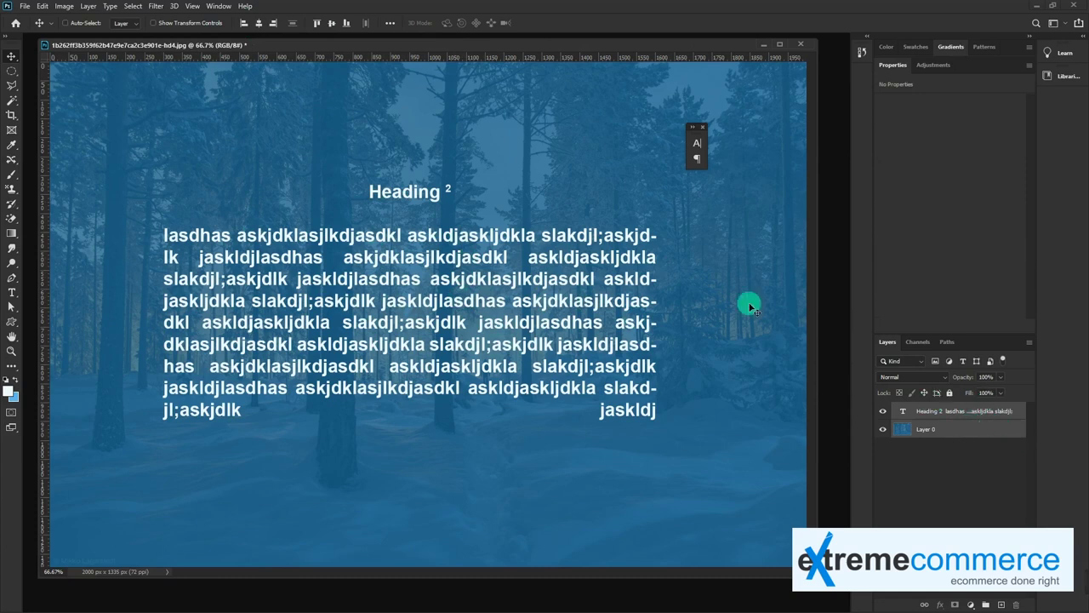
- Try the canvas align options, ending with vertical and horizontal centre alignment
{"action": "left_click", "coordinate": [277, 23]}
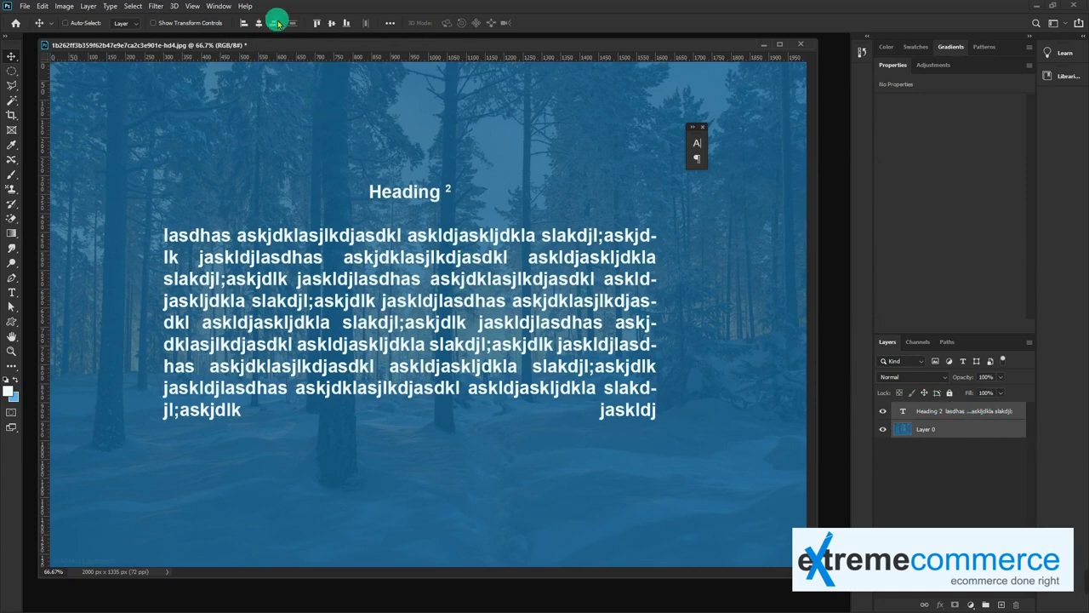
{"action": "left_click", "coordinate": [987, 430]}
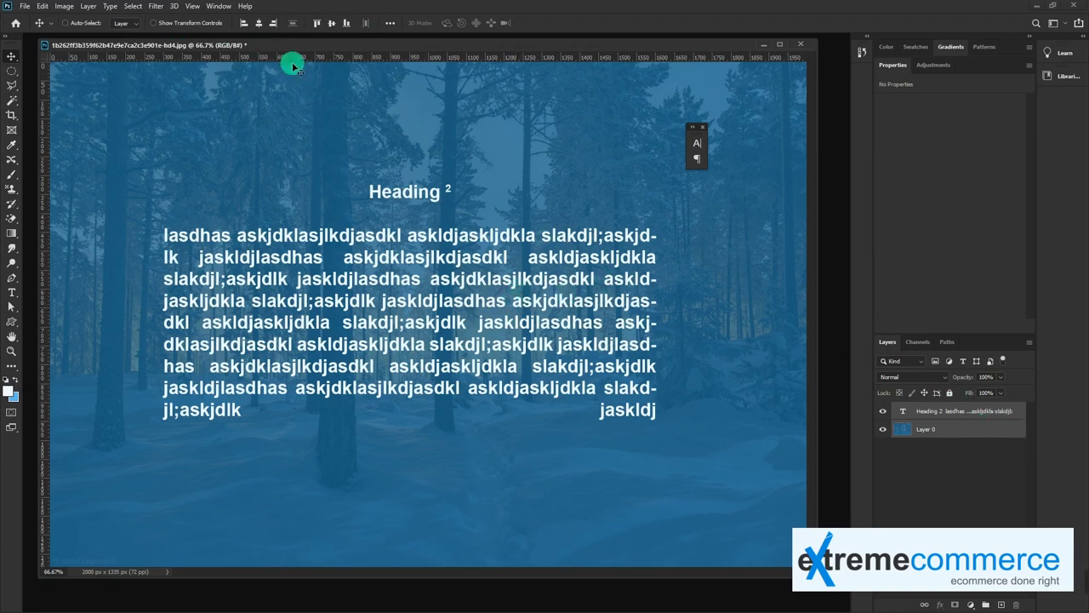
{"action": "left_click", "coordinate": [259, 23]}
{"action": "left_click", "coordinate": [325, 23]}
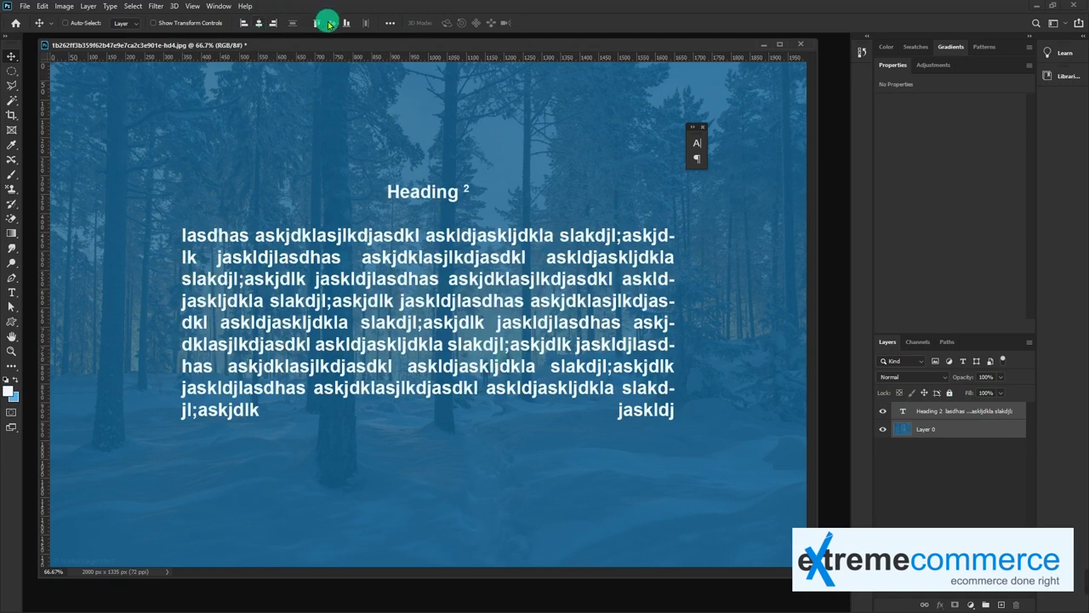
{"action": "left_click", "coordinate": [330, 23]}
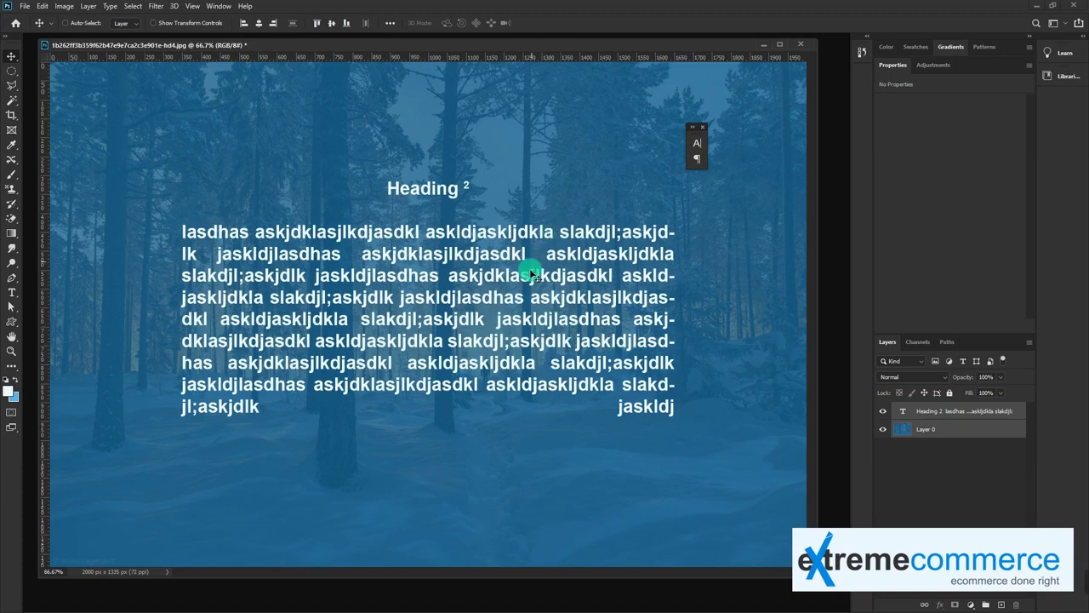
{"action": "left_click", "coordinate": [275, 23]}
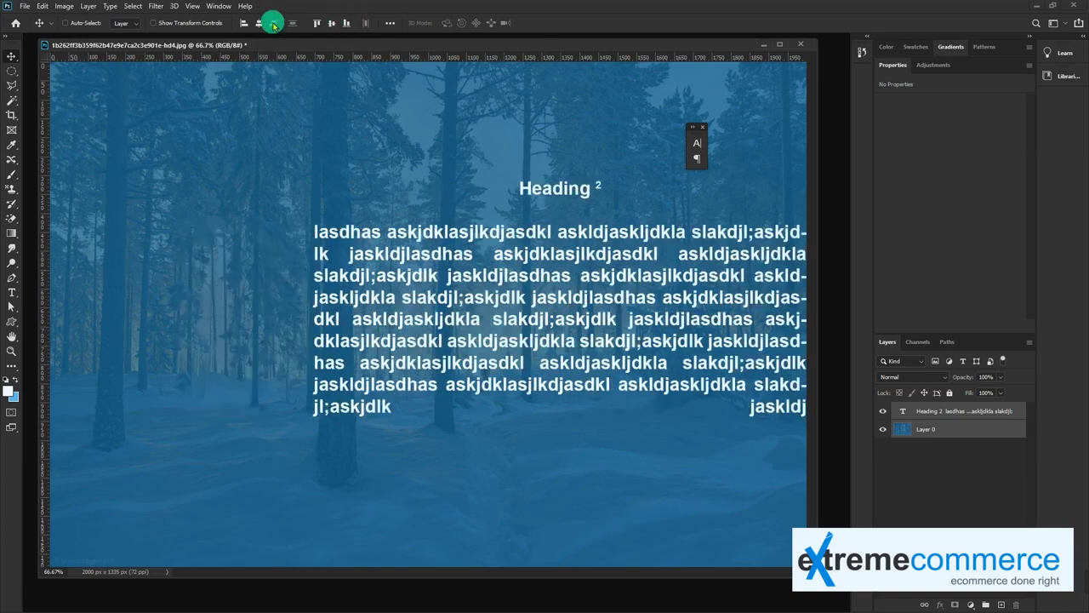
{"action": "left_click", "coordinate": [243, 23]}
{"action": "left_click", "coordinate": [316, 23]}
{"action": "left_click", "coordinate": [346, 23]}
{"action": "left_click", "coordinate": [331, 23]}
{"action": "left_click", "coordinate": [273, 23]}
{"action": "left_click", "coordinate": [258, 23]}
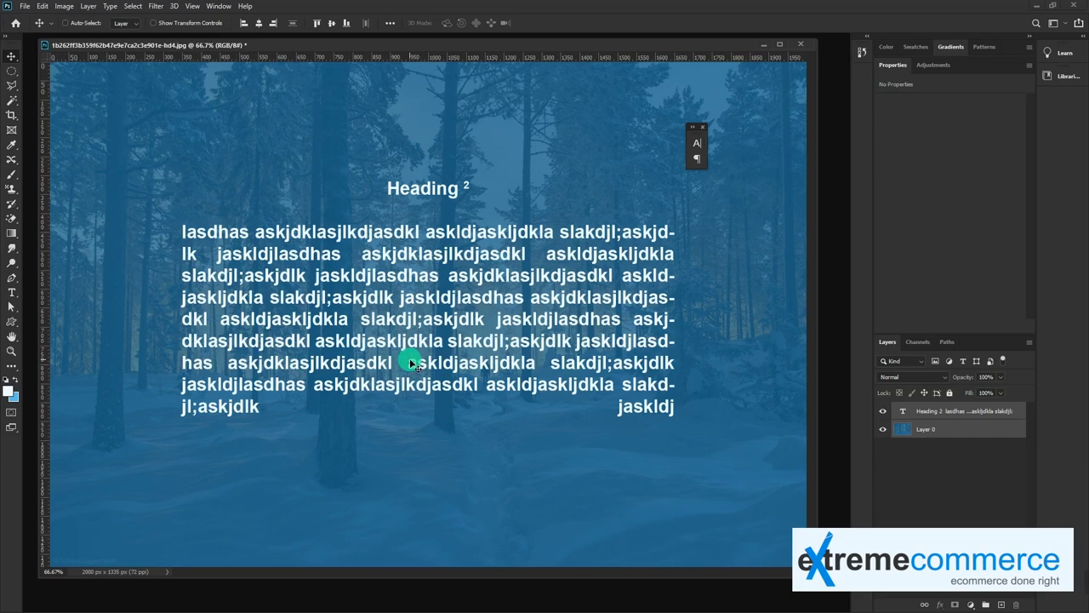
- Start a Save As named 'article' in Photoshop format, then cancel it
{"action": "key", "text": "ctrl+shift+s"}
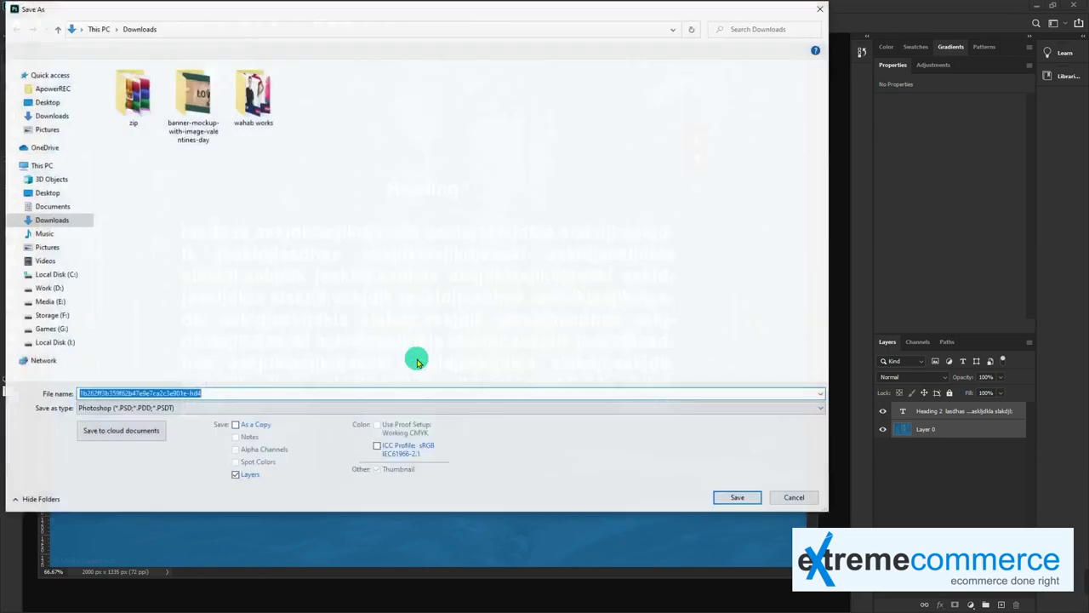
{"action": "left_click_drag", "start_coordinate": [85, 13], "coordinate": [173, 41]}
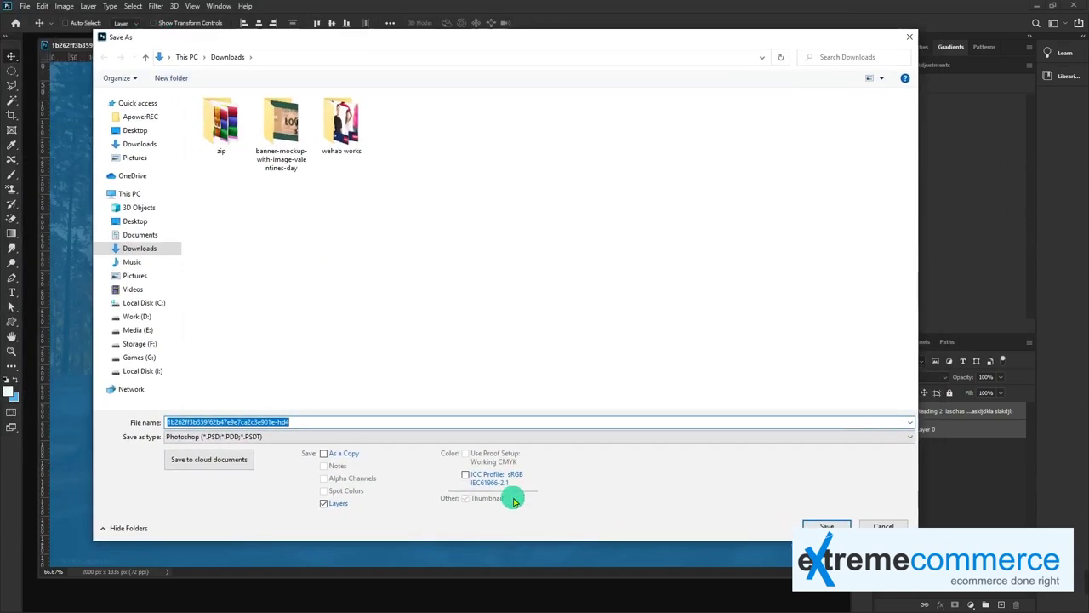
{"action": "type", "text": "article"}
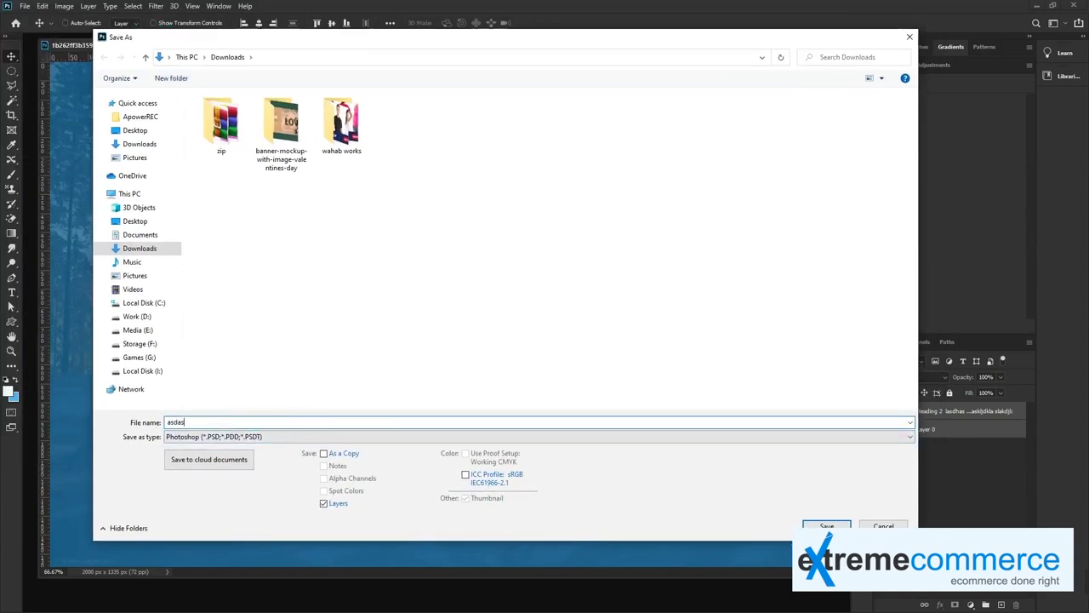
{"action": "left_click", "coordinate": [304, 438]}
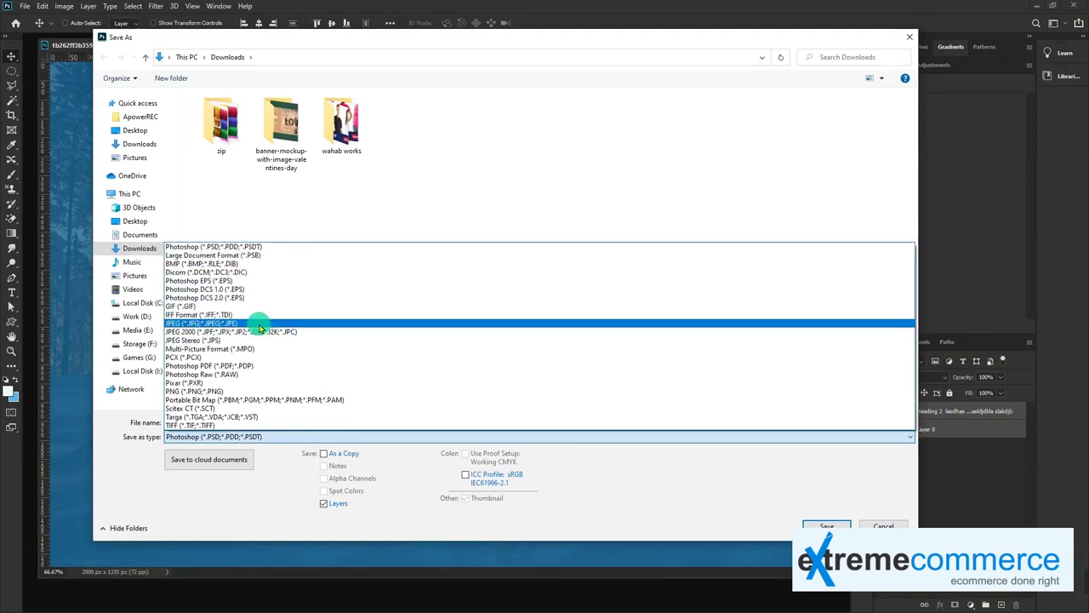
{"action": "left_click", "coordinate": [720, 478]}
{"action": "left_click", "coordinate": [848, 525]}
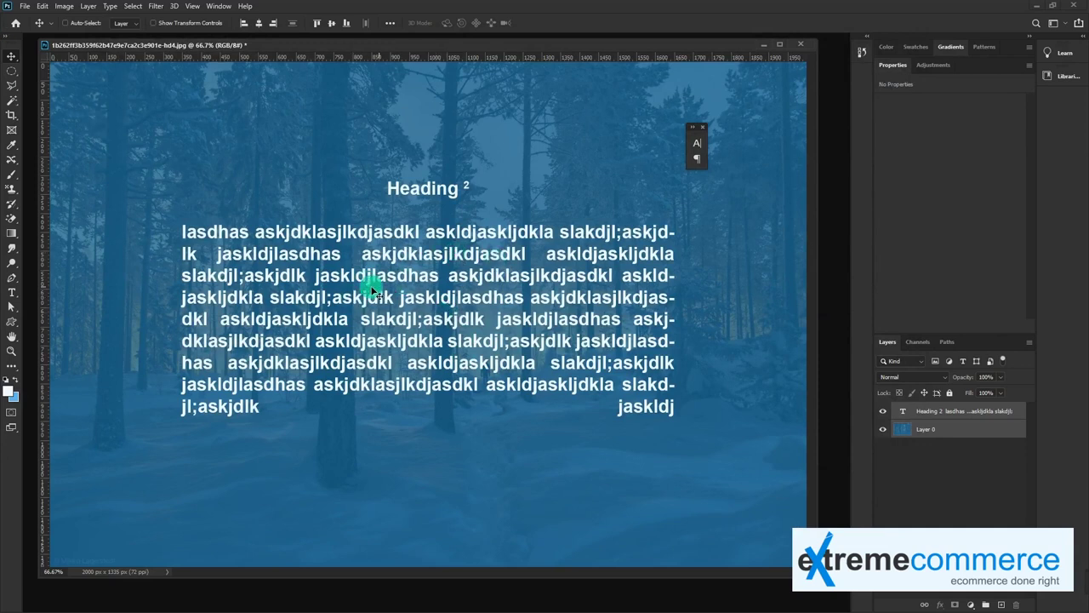
- Save the design as sample.psd through the File menu
{"action": "left_click", "coordinate": [25, 7]}
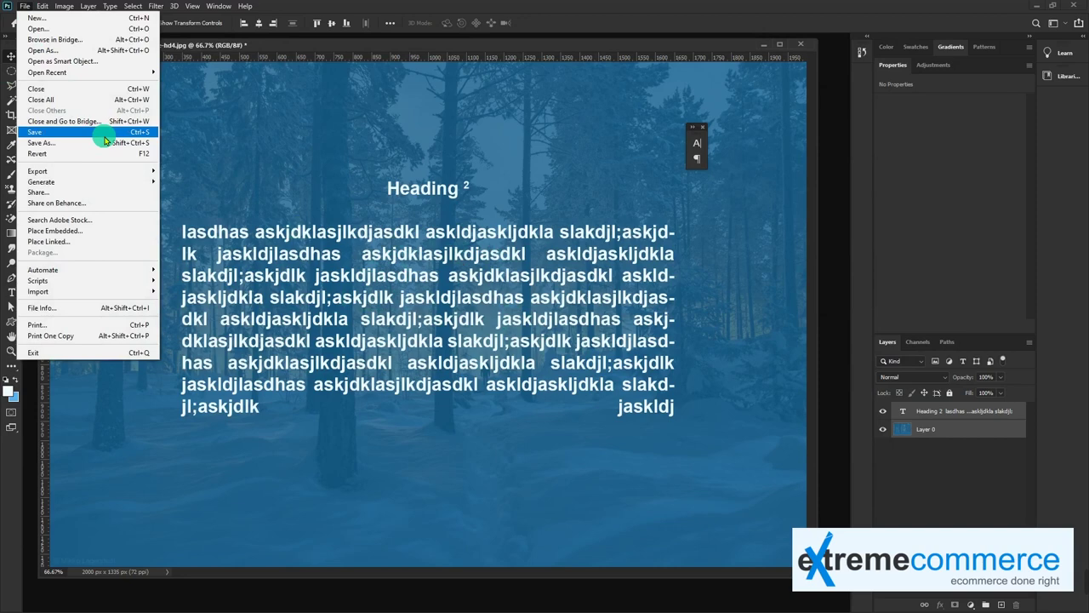
{"action": "left_click", "coordinate": [93, 142]}
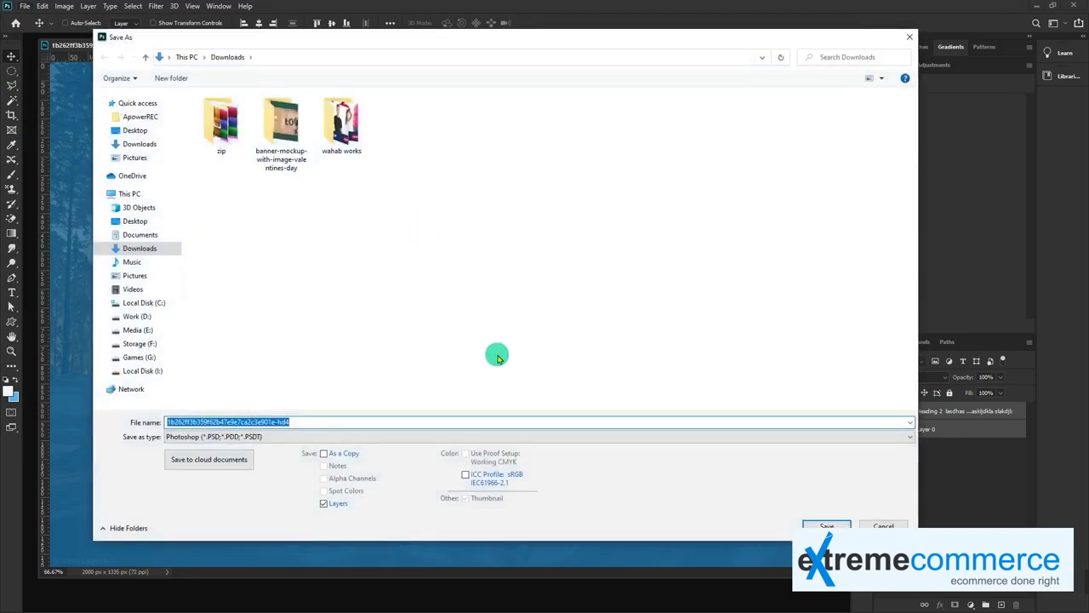
{"action": "type", "text": "sample"}
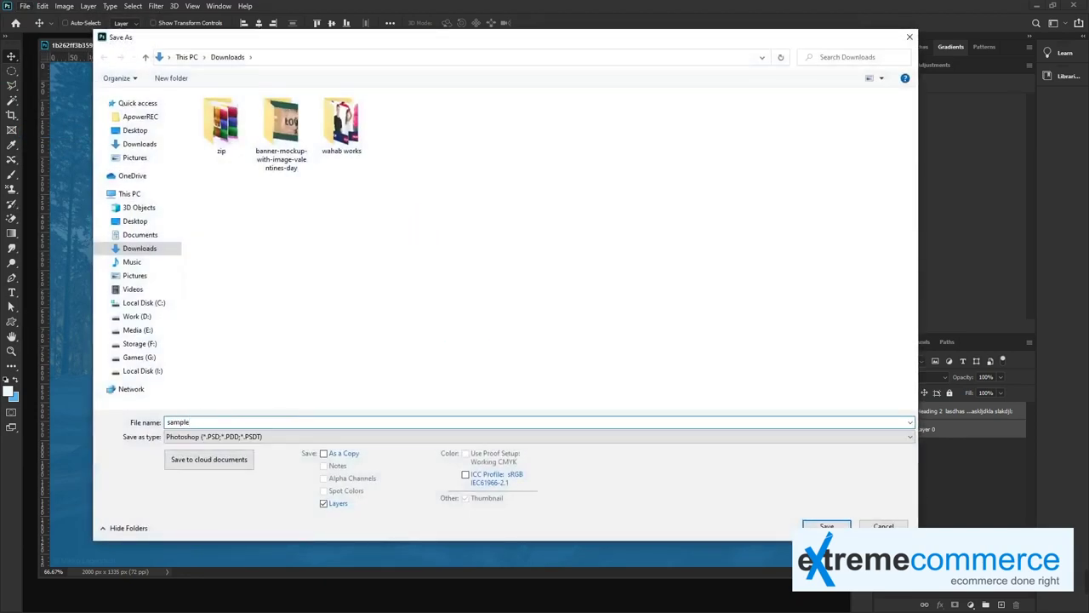
{"action": "key", "text": "Return"}
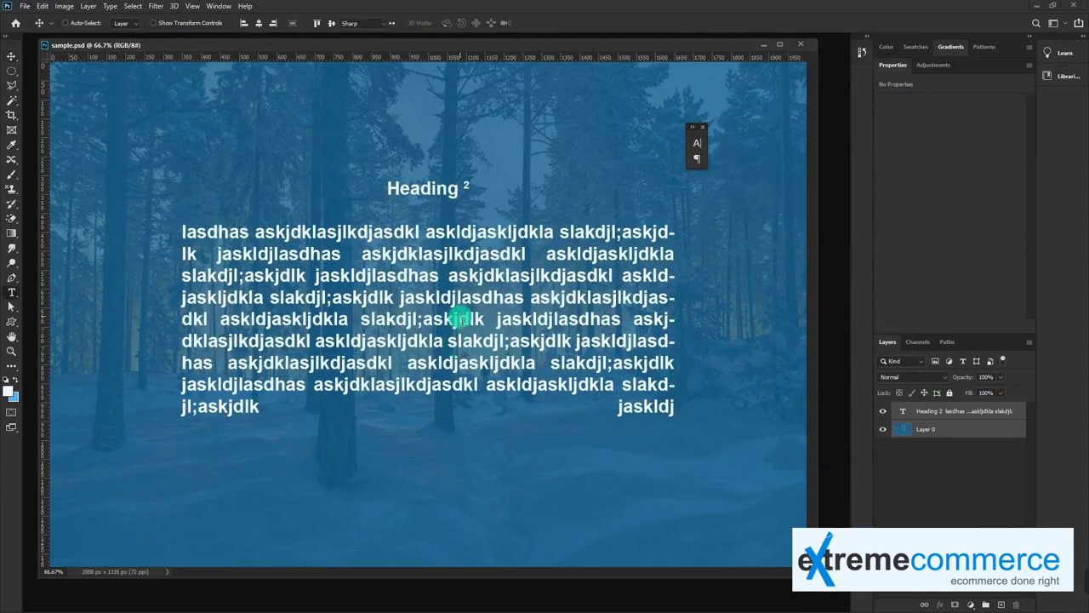
- Colour body text lines four to six purple #851aad and commit the edit
{"action": "double_click", "coordinate": [459, 319]}
{"action": "left_click_drag", "start_coordinate": [378, 297], "coordinate": [540, 341]}
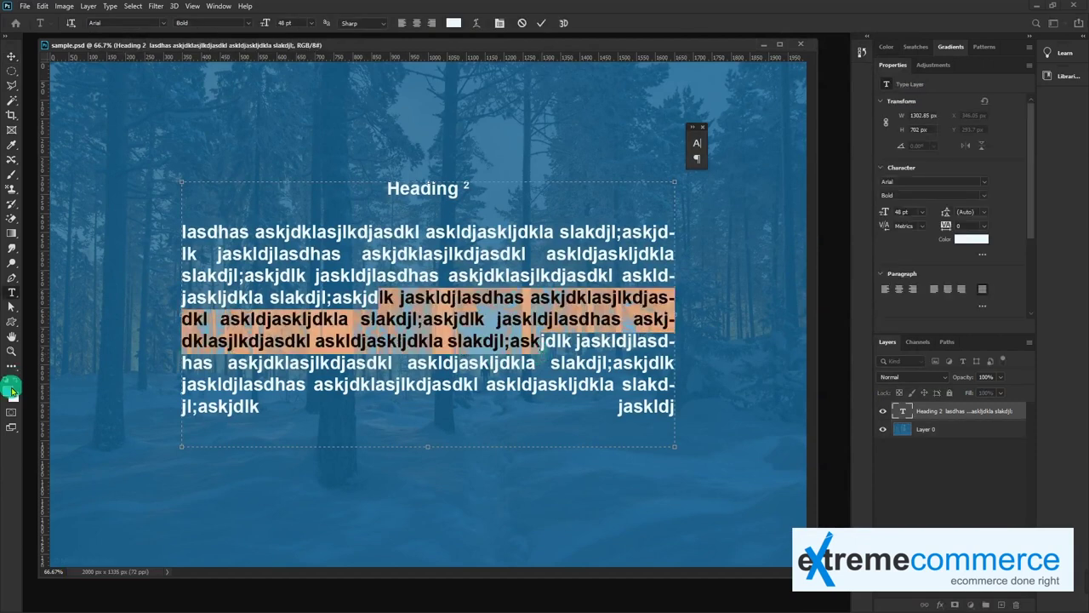
{"action": "left_click", "coordinate": [11, 390]}
{"action": "left_click", "coordinate": [507, 218]}
{"action": "left_click", "coordinate": [551, 190]}
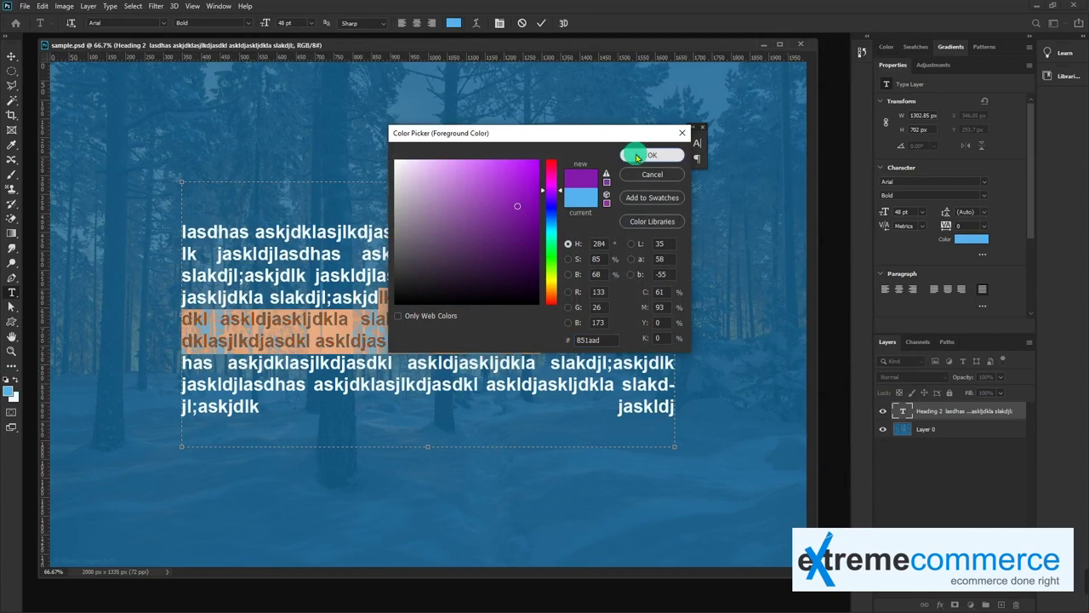
{"action": "left_click", "coordinate": [651, 155]}
{"action": "key", "text": "ctrl+Return"}
{"action": "key", "text": "v"}
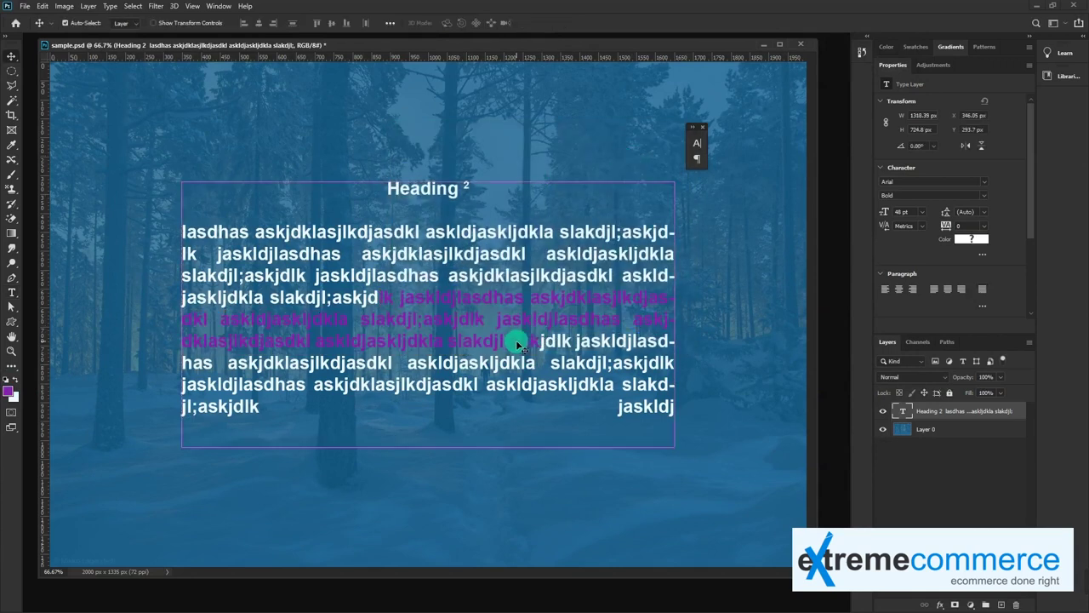
- Bring up Save As from the File menu for a new copy
{"action": "key", "text": "ctrl+shift+s"}
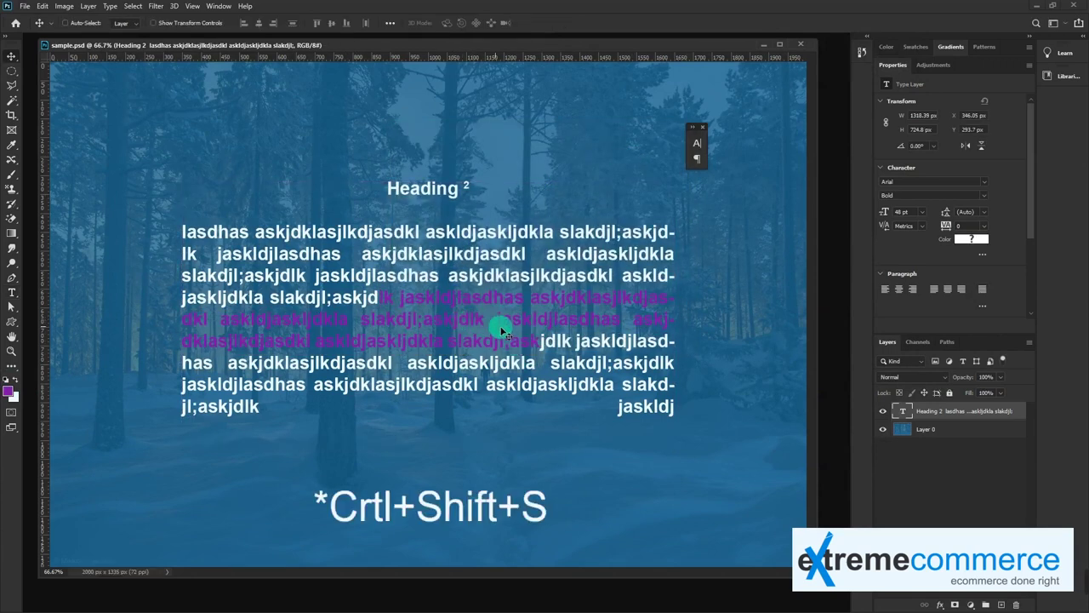
{"action": "key", "text": "ctrl+shift+s"}
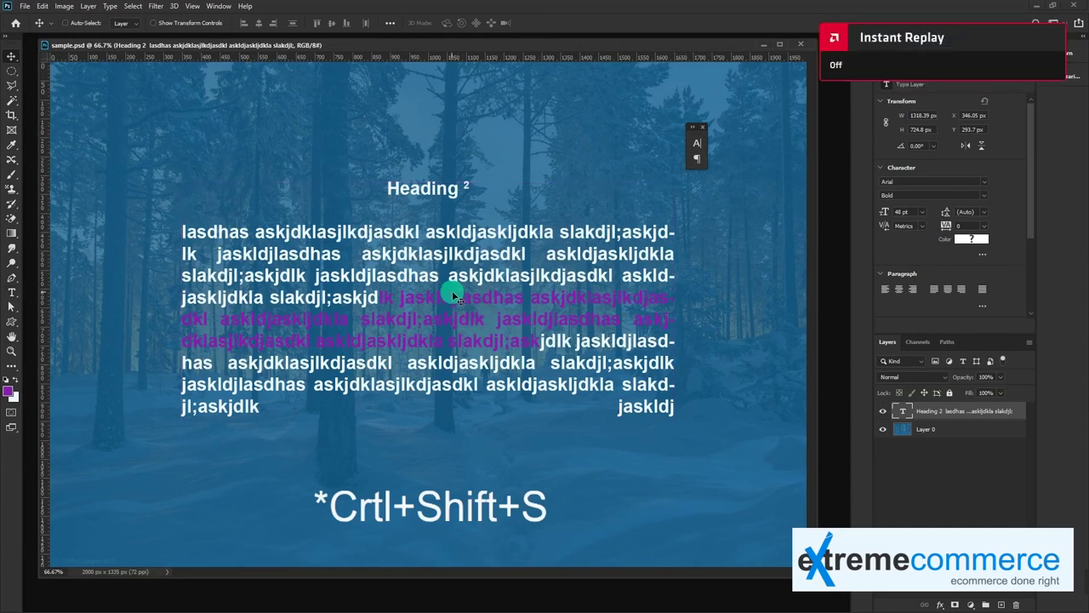
{"action": "left_click", "coordinate": [25, 6]}
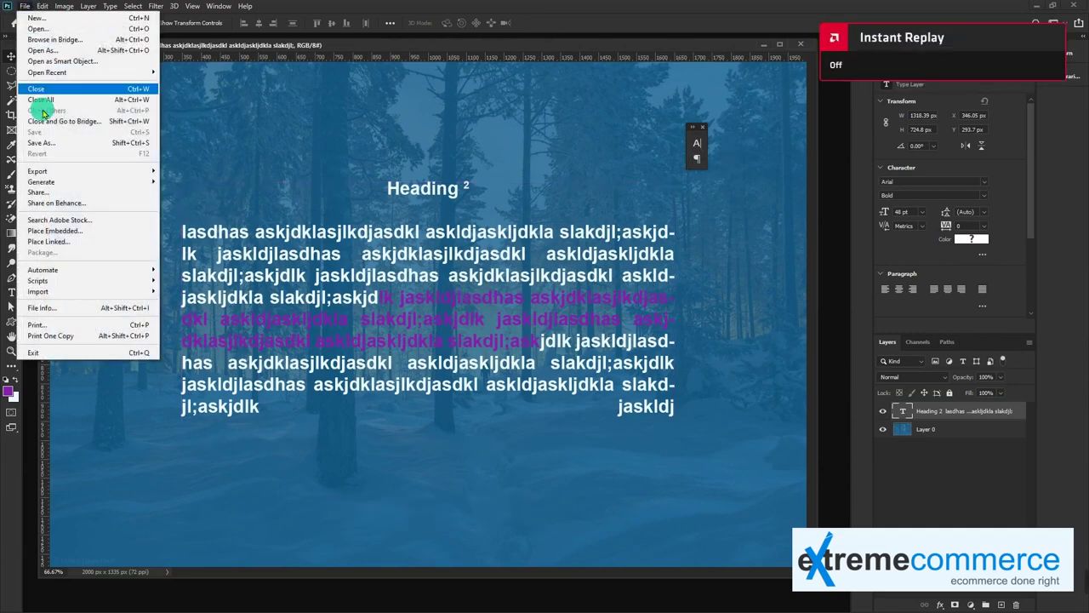
{"action": "left_click", "coordinate": [76, 149]}
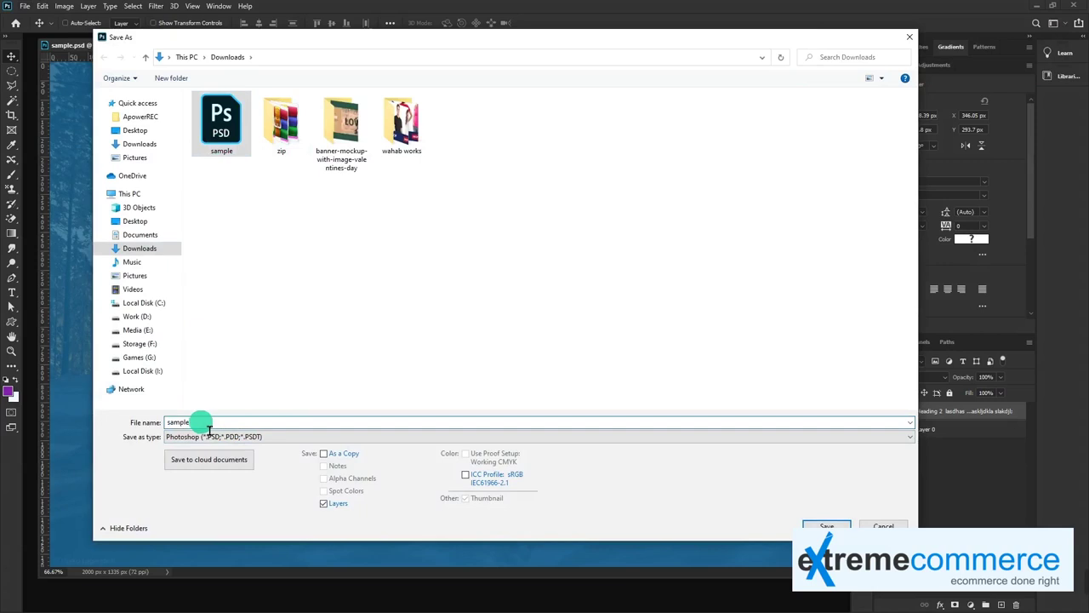
- Append 2 to the file name and save the design as sample2.psd
{"action": "type", "text": "2"}
{"action": "key", "text": "Return"}
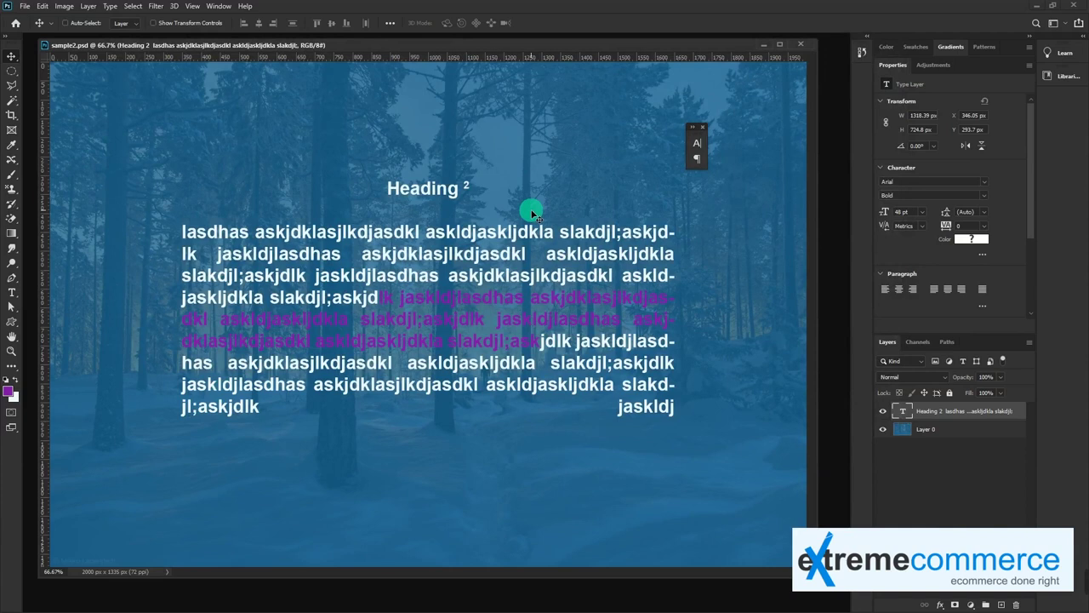
{"action": "left_click", "coordinate": [22, 7]}
{"action": "mouse_move", "coordinate": [85, 171]}
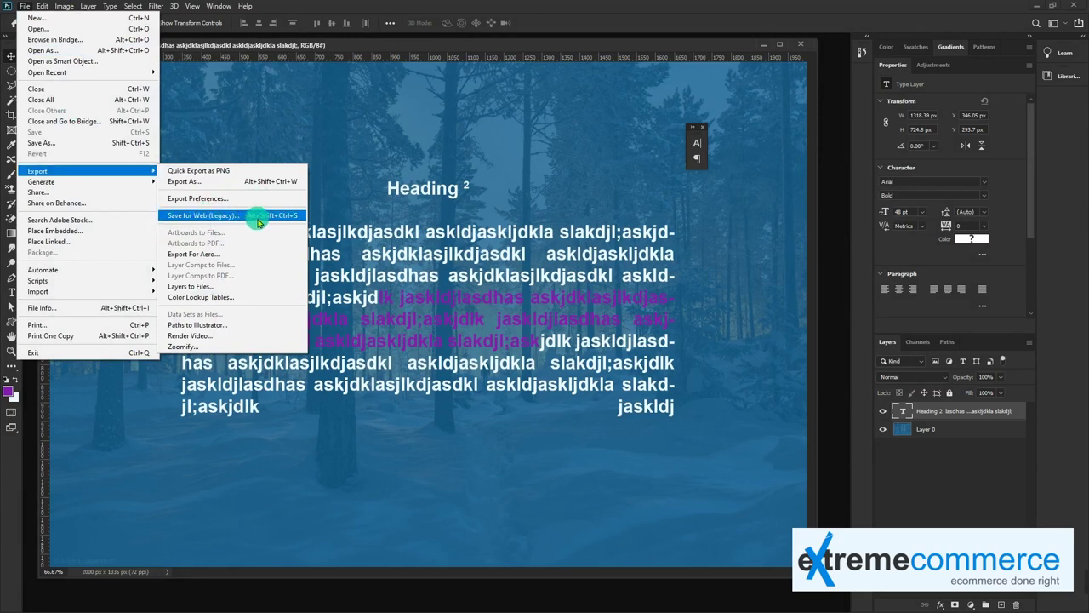
{"action": "left_click", "coordinate": [470, 253]}
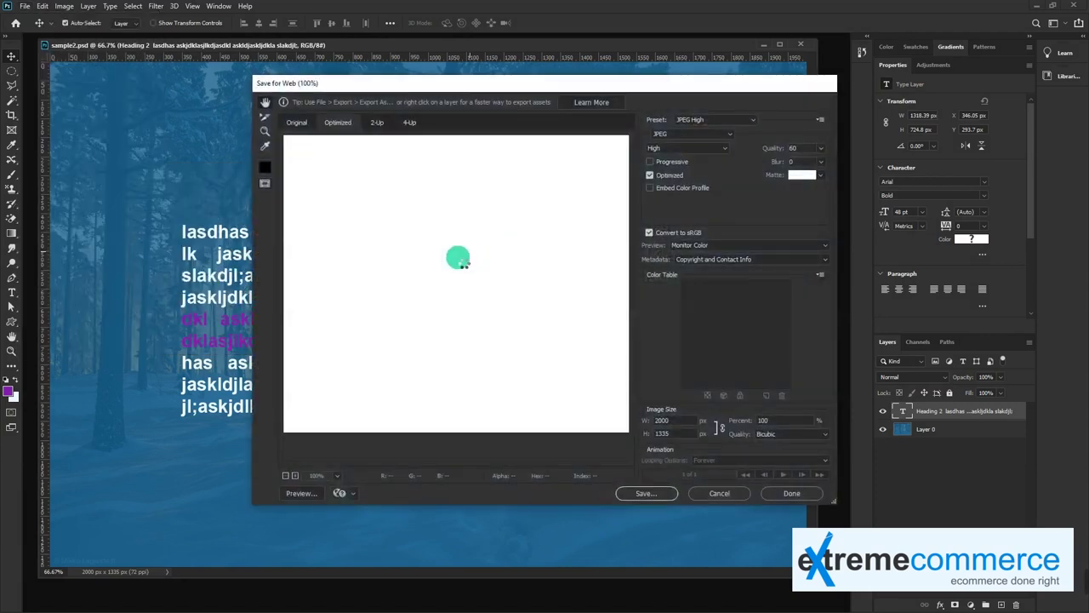
{"action": "left_click_drag", "start_coordinate": [323, 84], "coordinate": [210, 92]}
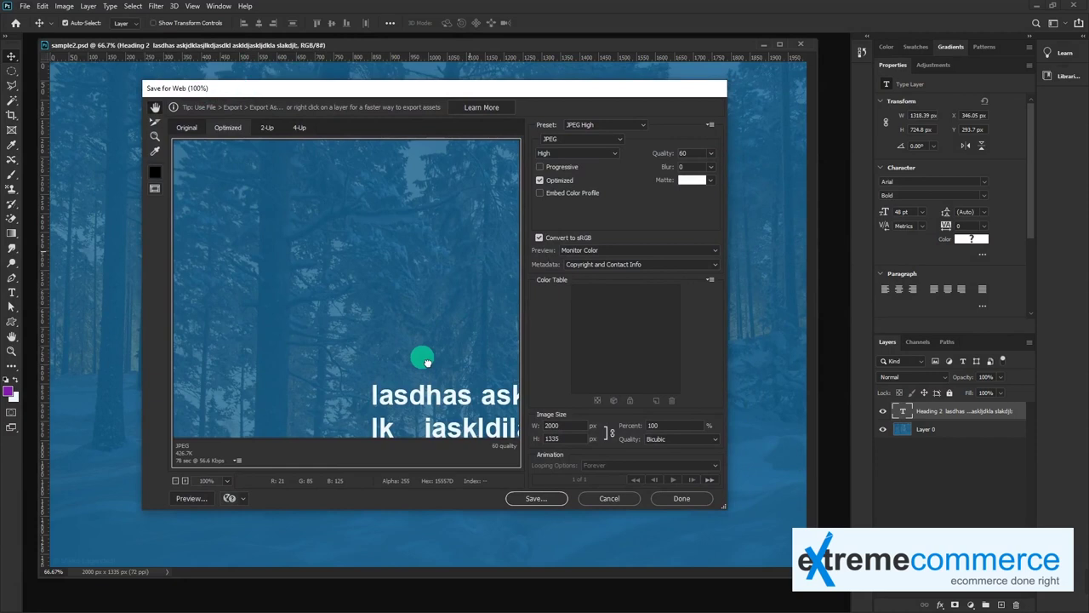
{"action": "left_click_drag", "start_coordinate": [421, 358], "coordinate": [233, 241]}
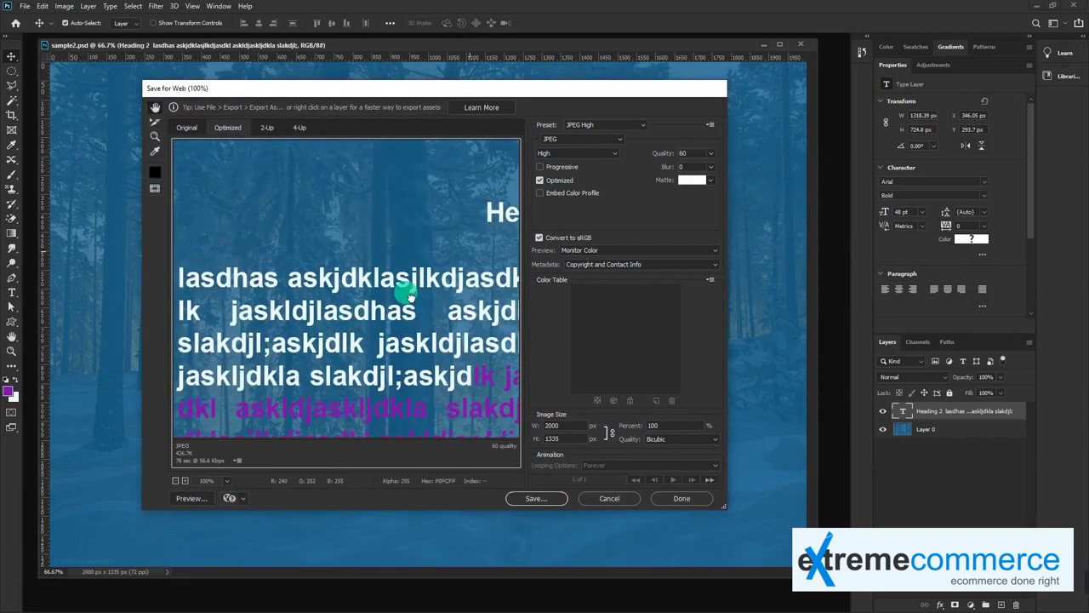
{"action": "left_click_drag", "start_coordinate": [245, 397], "coordinate": [297, 377]}
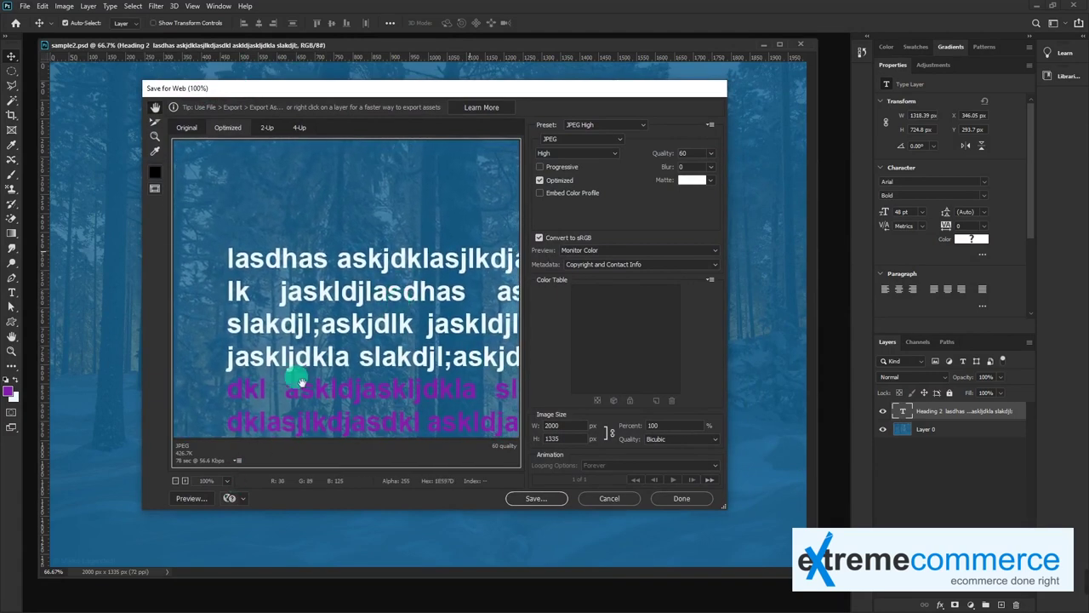
{"action": "left_click", "coordinate": [227, 482]}
{"action": "left_click", "coordinate": [243, 292]}
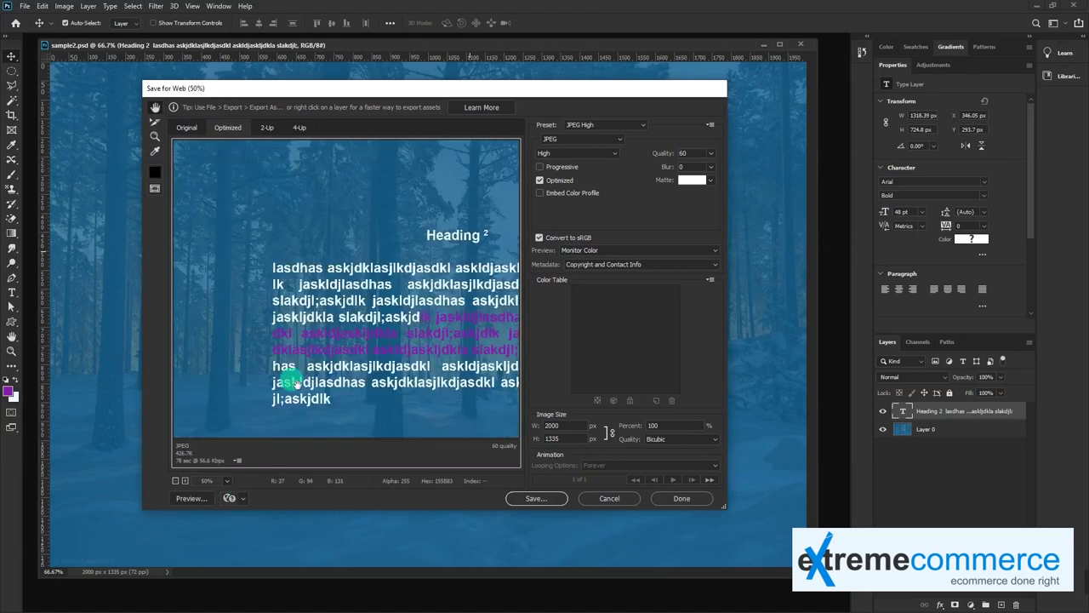
{"action": "left_click", "coordinate": [223, 481]}
{"action": "left_click", "coordinate": [223, 293]}
{"action": "left_click", "coordinate": [225, 479]}
{"action": "left_click", "coordinate": [217, 268]}
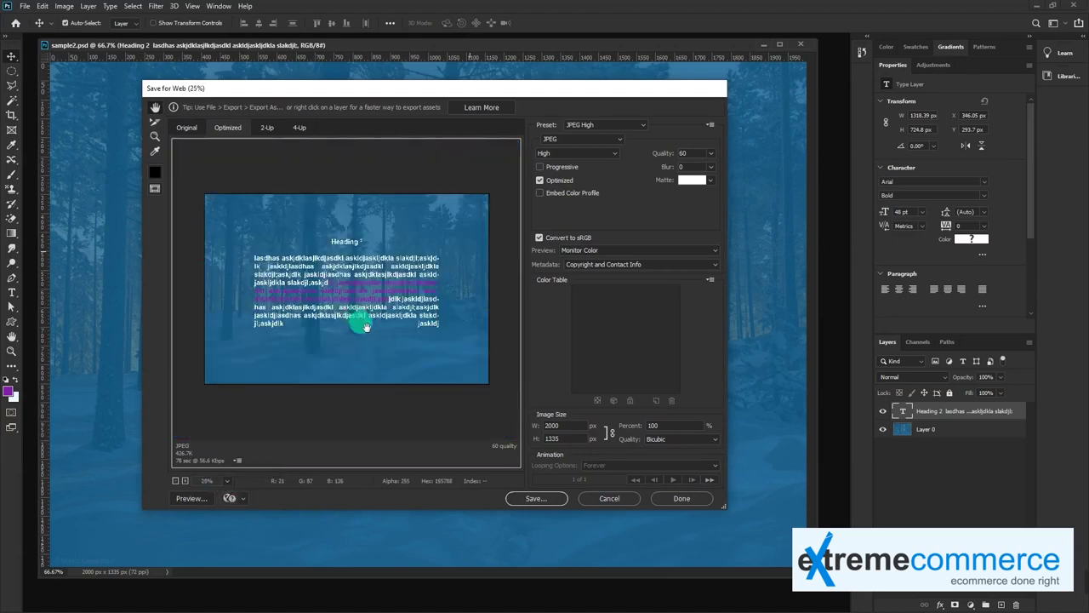
{"action": "left_click", "coordinate": [229, 483]}
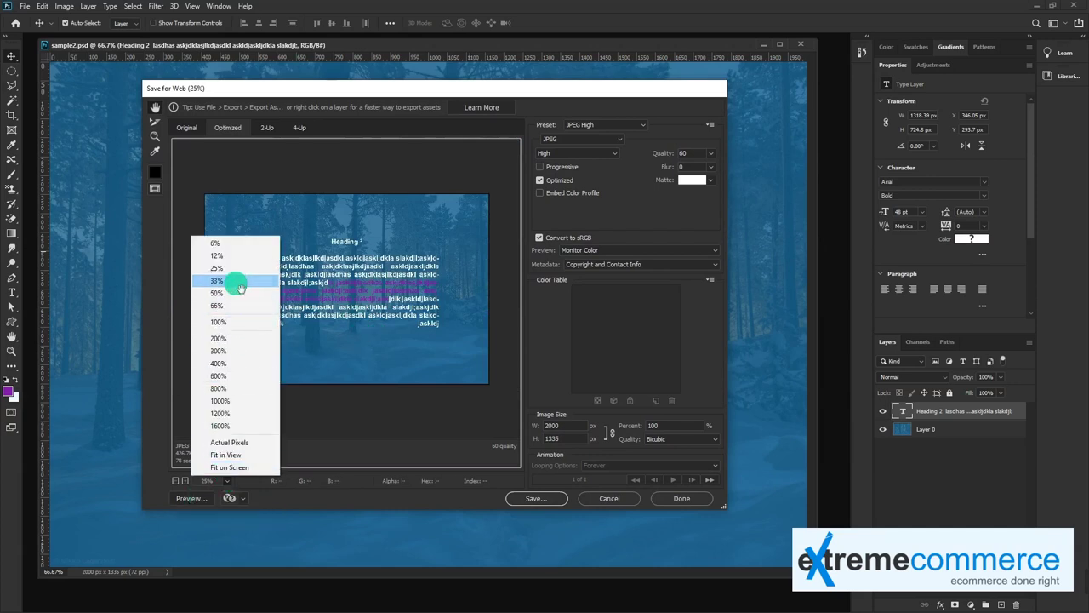
{"action": "left_click", "coordinate": [236, 283]}
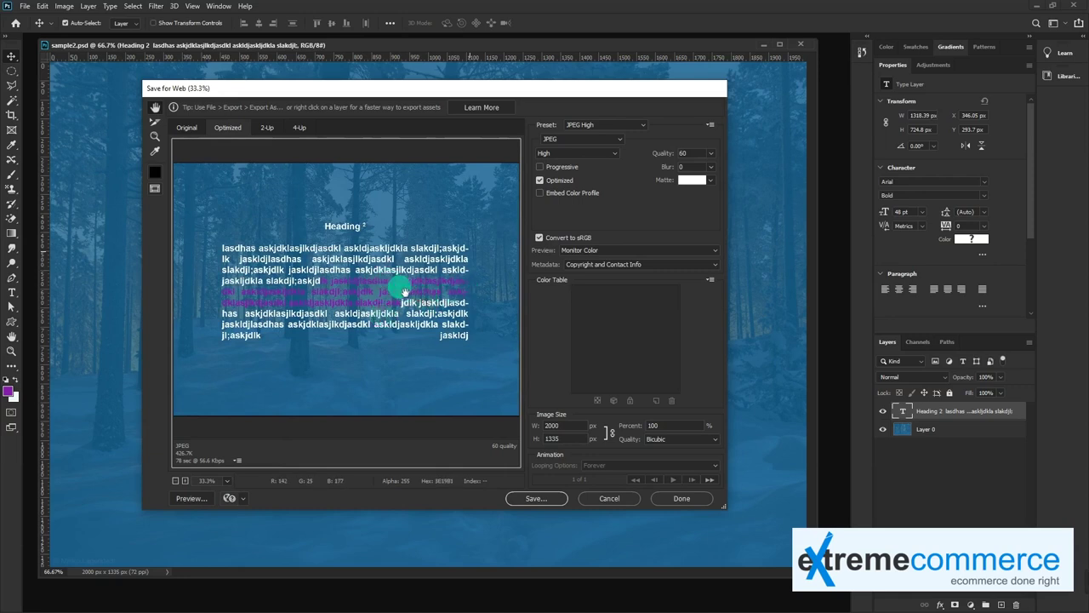
{"action": "left_click_drag", "start_coordinate": [407, 298], "coordinate": [391, 307]}
{"action": "mouse_move", "coordinate": [541, 427]}
{"action": "left_mouse_down"}
{"action": "mouse_move", "coordinate": [567, 430]}
{"action": "mouse_move", "coordinate": [552, 432]}
{"action": "left_mouse_up"}
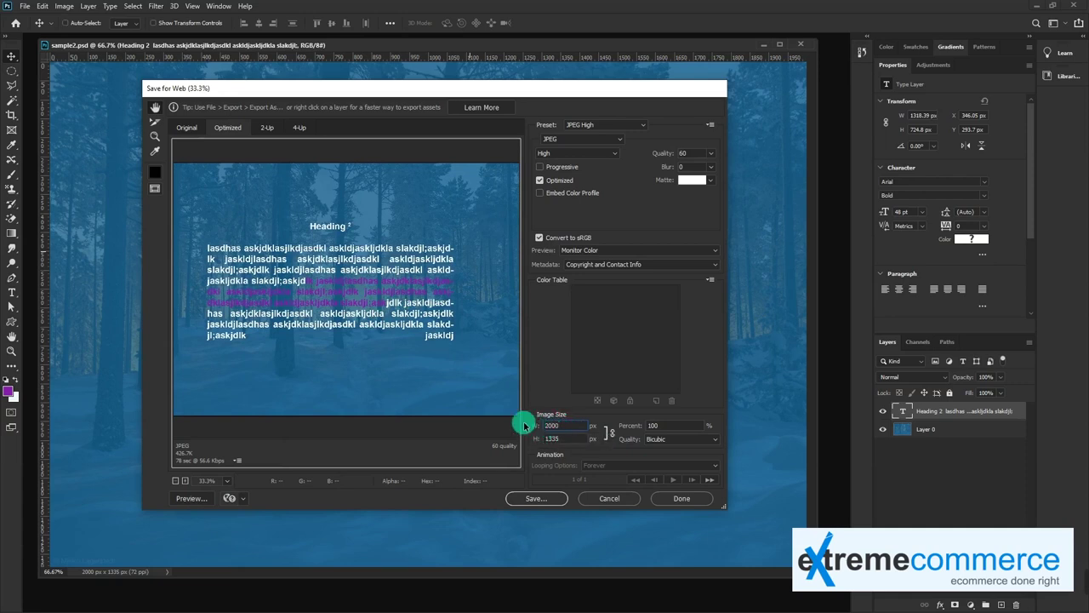
{"action": "type", "text": "85"}
- Set the export width to 450 px and preview at 100% zoom
{"action": "key", "text": "BackSpace"}
{"action": "key", "text": "BackSpace"}
{"action": "key", "text": "BackSpace"}
{"action": "key", "text": "BackSpace"}
{"action": "key", "text": "BackSpace"}
{"action": "type", "text": "50"}
{"action": "left_click", "coordinate": [349, 300]}
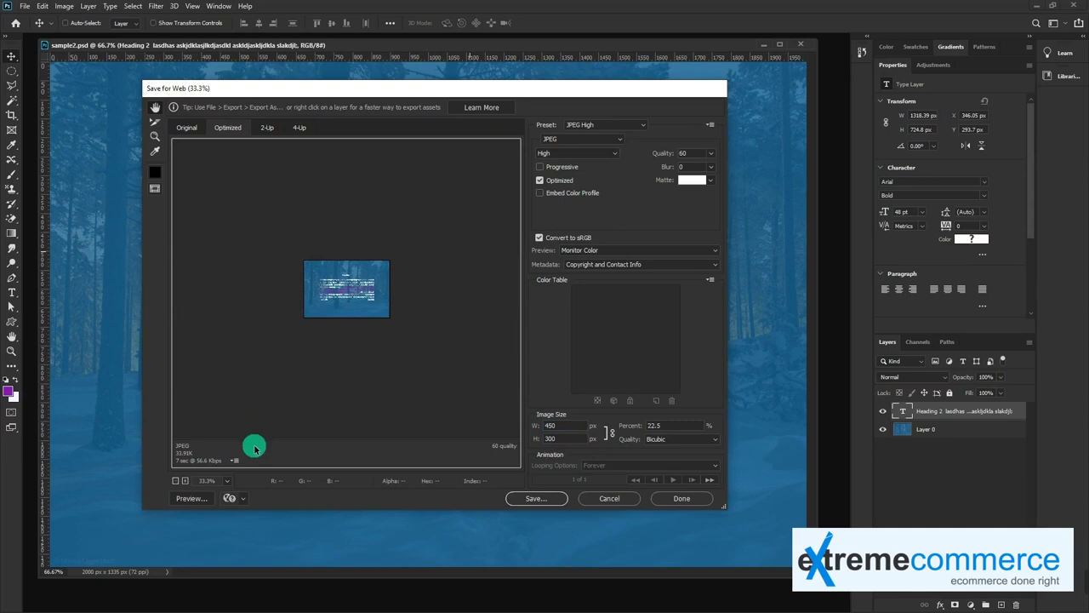
{"action": "left_click", "coordinate": [226, 480]}
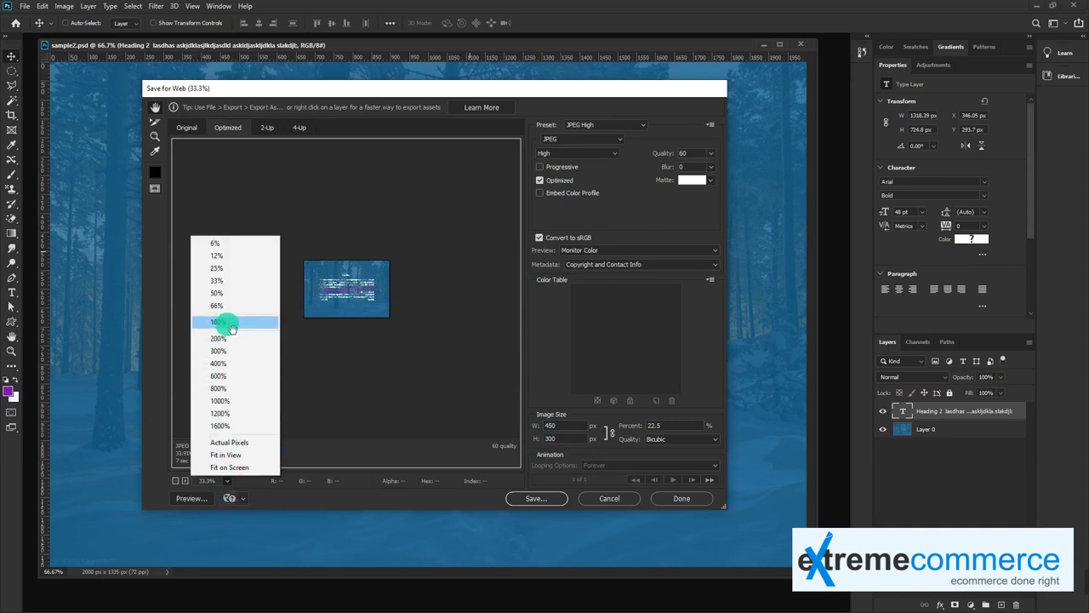
{"action": "left_click", "coordinate": [220, 321]}
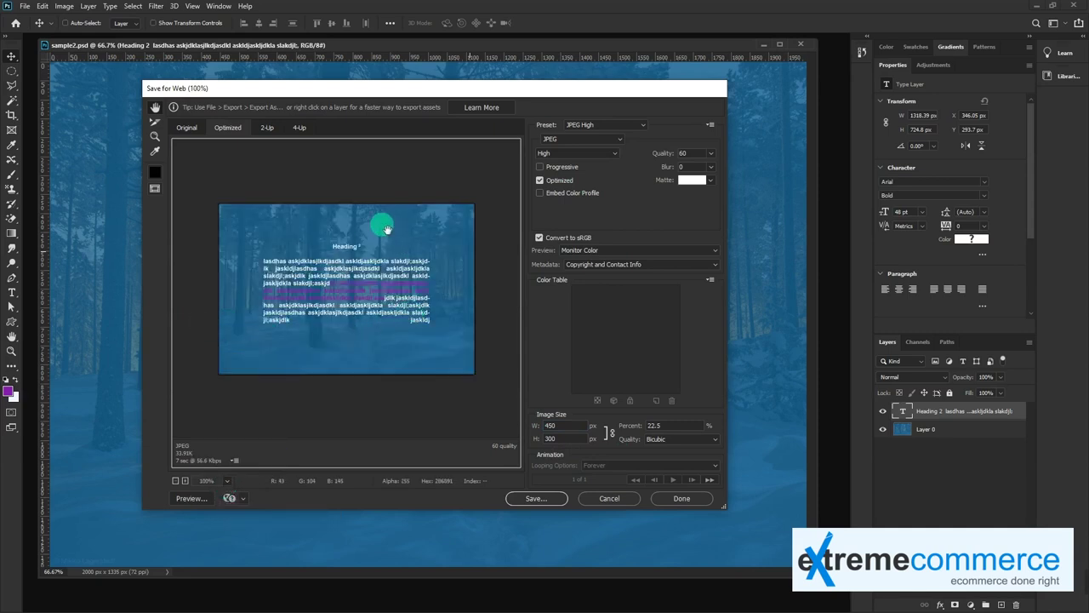
- Set the JPEG quality level to Medium, fine-tuned to quality 56
{"action": "left_click", "coordinate": [614, 154]}
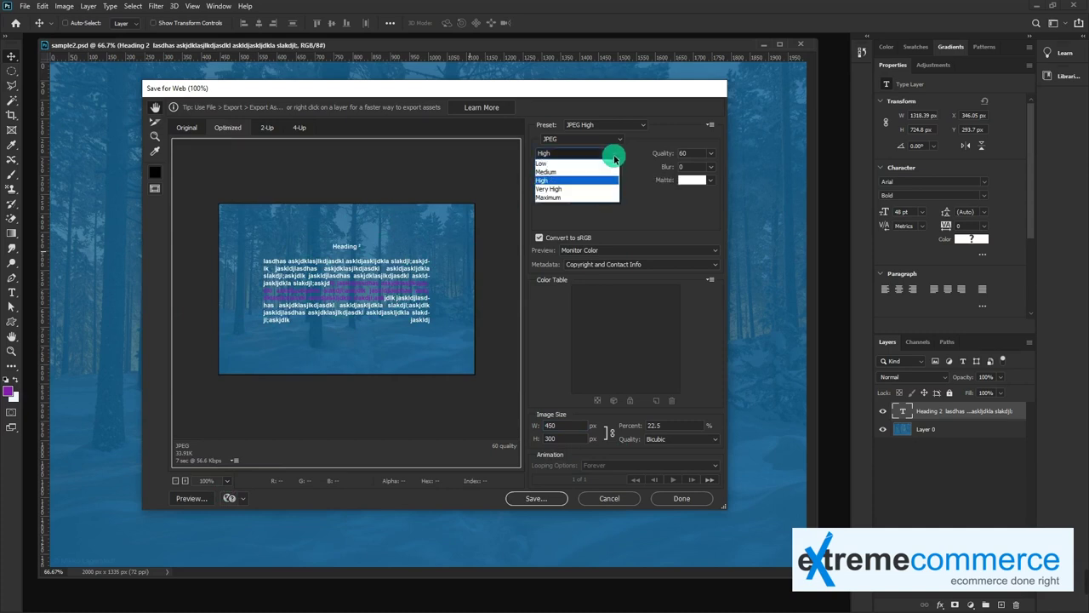
{"action": "left_click", "coordinate": [604, 198]}
{"action": "left_click", "coordinate": [612, 153]}
{"action": "left_click", "coordinate": [599, 176]}
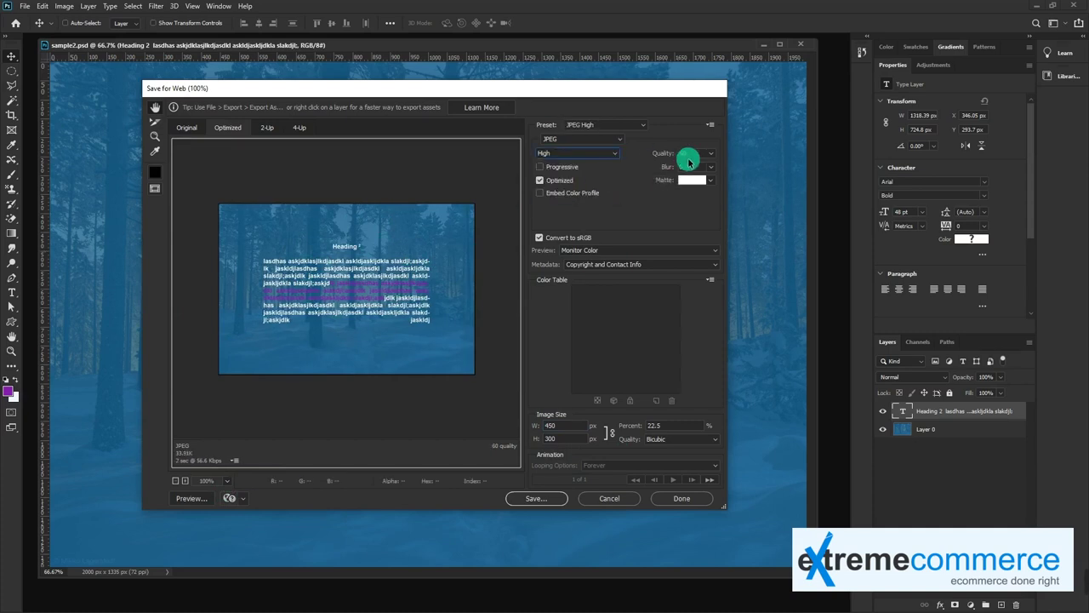
{"action": "left_click", "coordinate": [583, 153]}
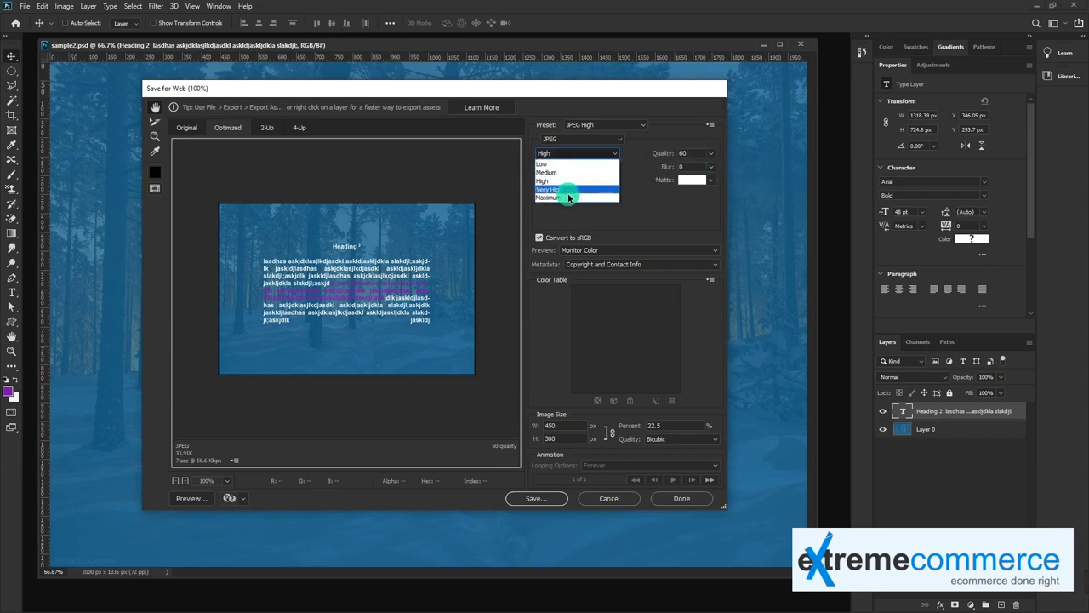
{"action": "left_click", "coordinate": [567, 191]}
{"action": "left_click", "coordinate": [575, 153]}
{"action": "left_click", "coordinate": [575, 172]}
{"action": "left_click", "coordinate": [710, 153]}
{"action": "left_click_drag", "start_coordinate": [698, 168], "coordinate": [686, 168]}
{"action": "left_click", "coordinate": [634, 206]}
- Save the optimized JPEG as sample2 in Documents
{"action": "left_click", "coordinate": [528, 496]}
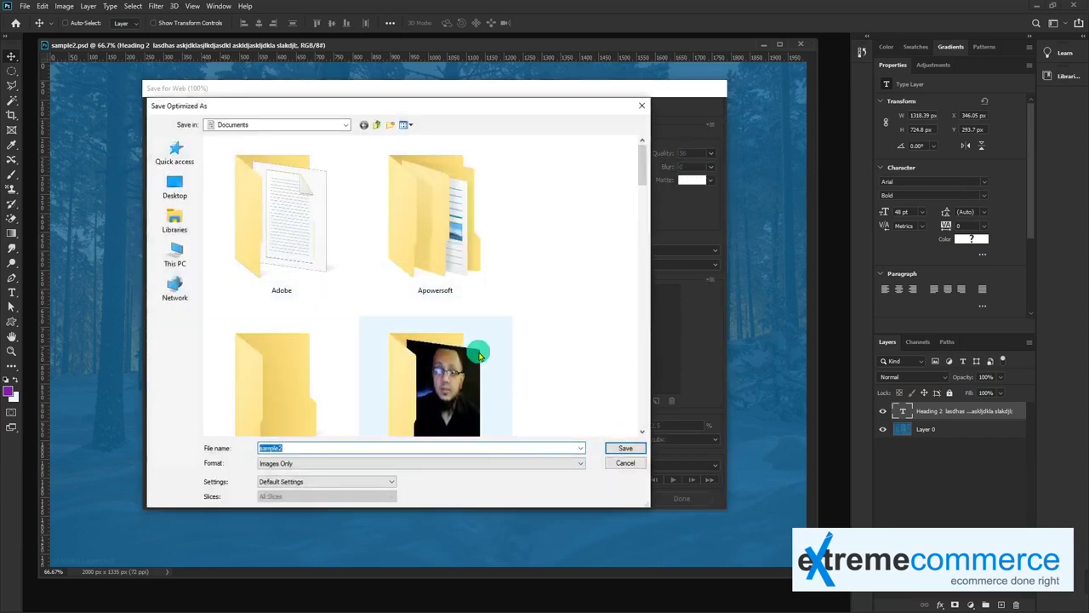
{"action": "scroll", "coordinate": [479, 353], "scroll_direction": "down", "scroll_amount": 3}
{"action": "scroll", "coordinate": [499, 316], "scroll_direction": "down", "scroll_amount": 3}
{"action": "scroll", "coordinate": [498, 323], "scroll_direction": "down", "scroll_amount": 3}
{"action": "scroll", "coordinate": [506, 338], "scroll_direction": "down", "scroll_amount": 3}
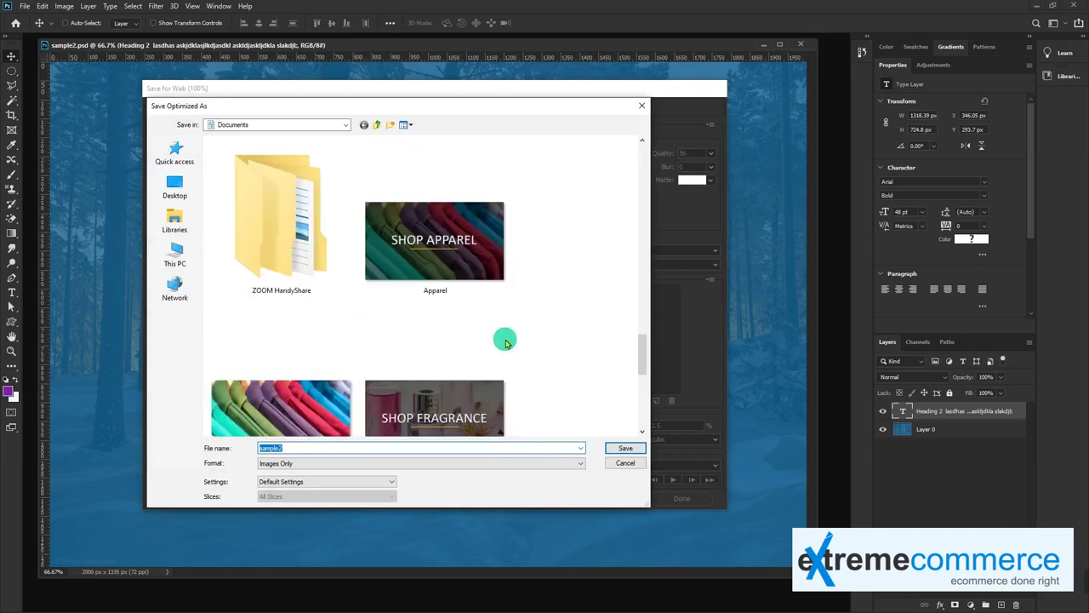
{"action": "scroll", "coordinate": [504, 340], "scroll_direction": "down", "scroll_amount": 3}
{"action": "left_click", "coordinate": [632, 448]}
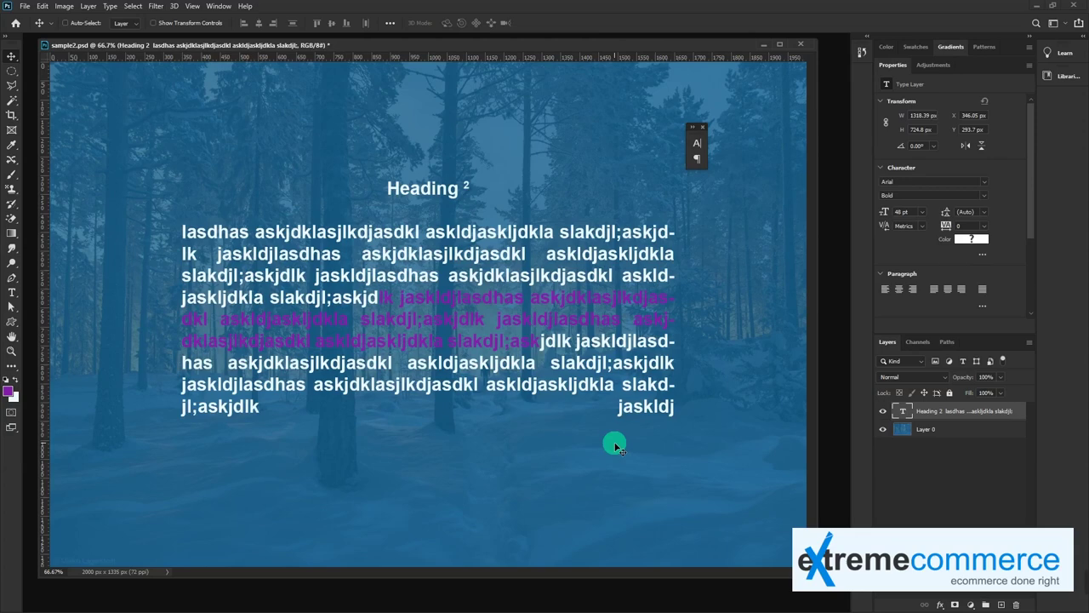
- Save a JPEG copy of sample2 into the Downloads folder
{"action": "left_click", "coordinate": [24, 6]}
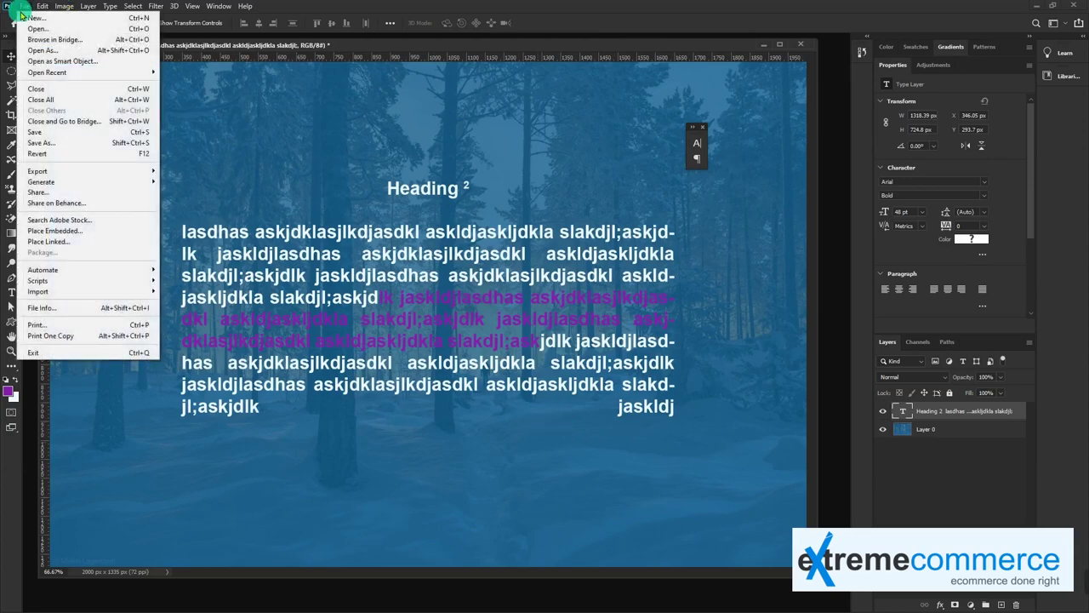
{"action": "left_click", "coordinate": [82, 145]}
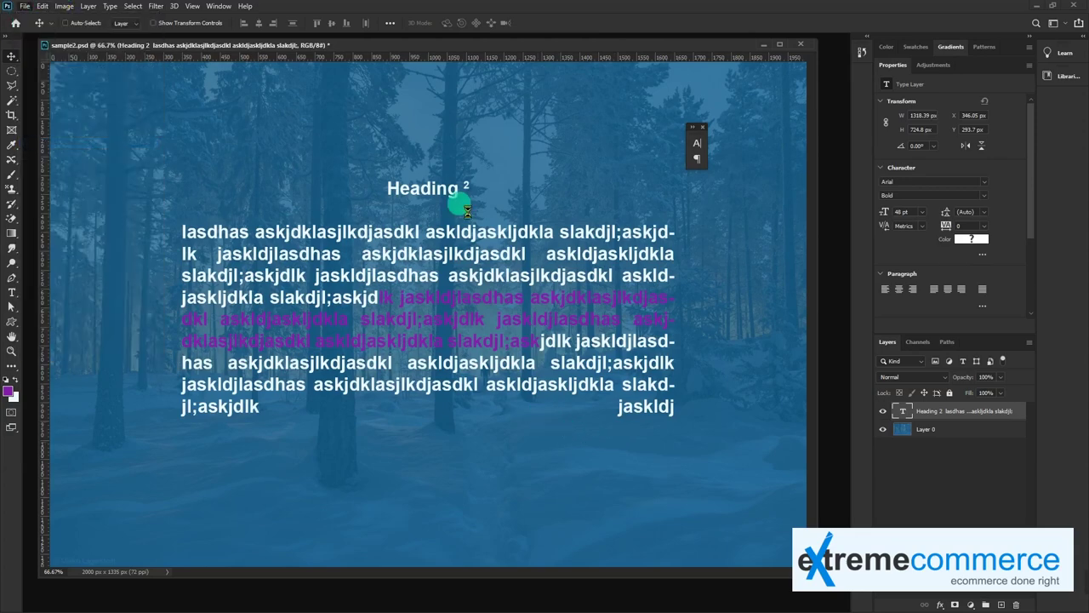
{"action": "left_click", "coordinate": [244, 408]}
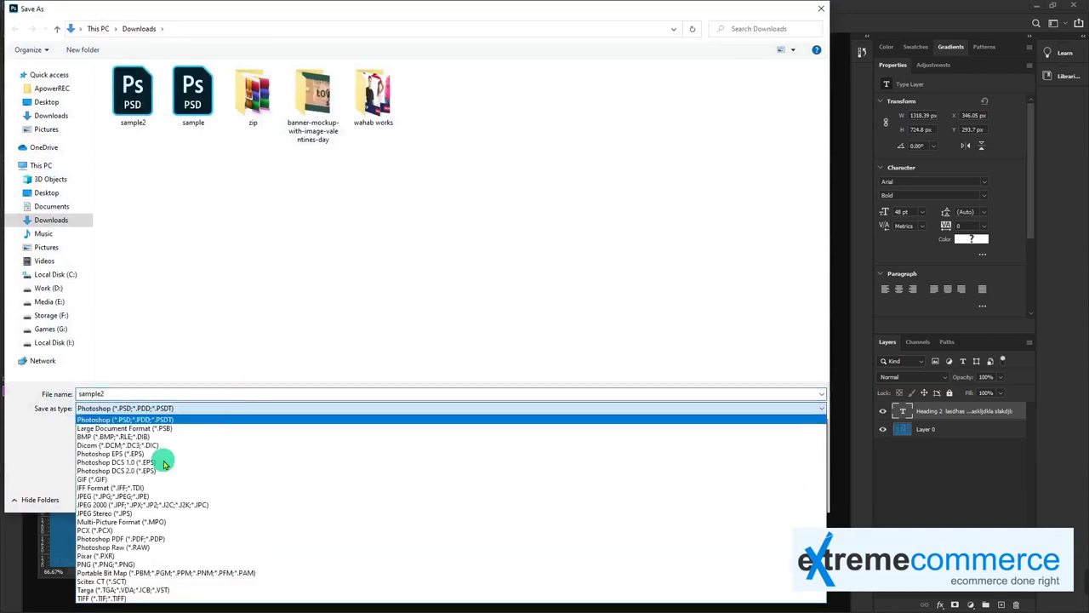
{"action": "left_click", "coordinate": [136, 496]}
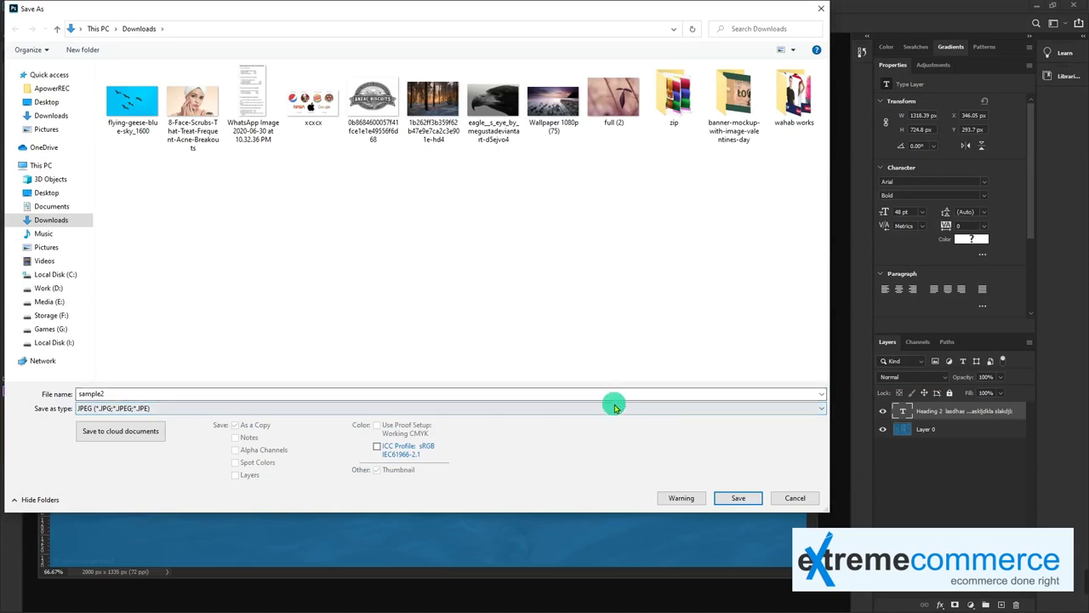
{"action": "left_click", "coordinate": [734, 497]}
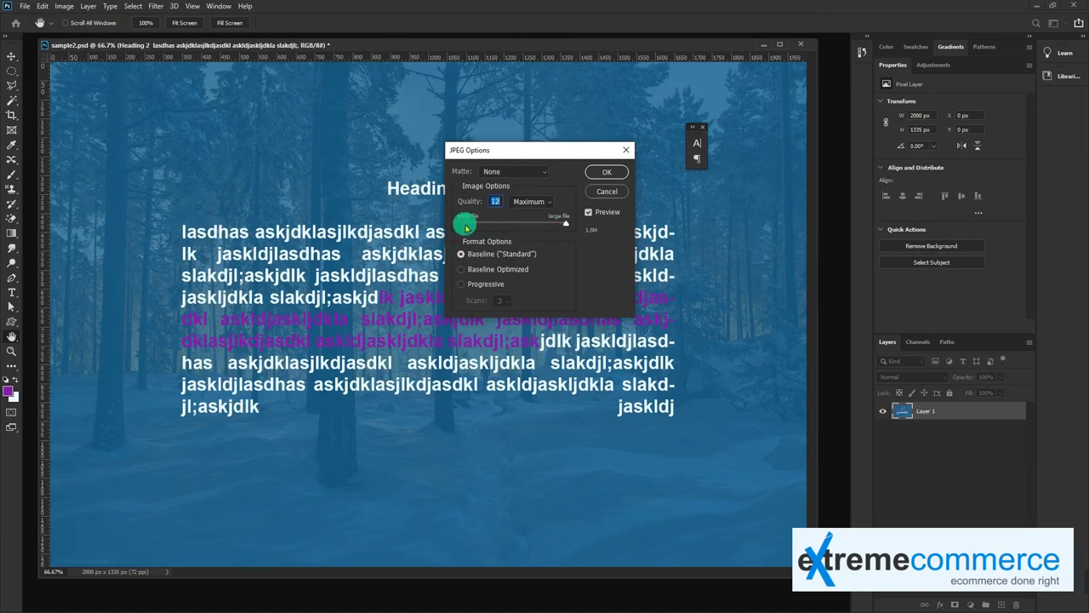
- Confirm the JPEG options with Foreground Color matte and Maximum quality 12
{"action": "left_click", "coordinate": [539, 172]}
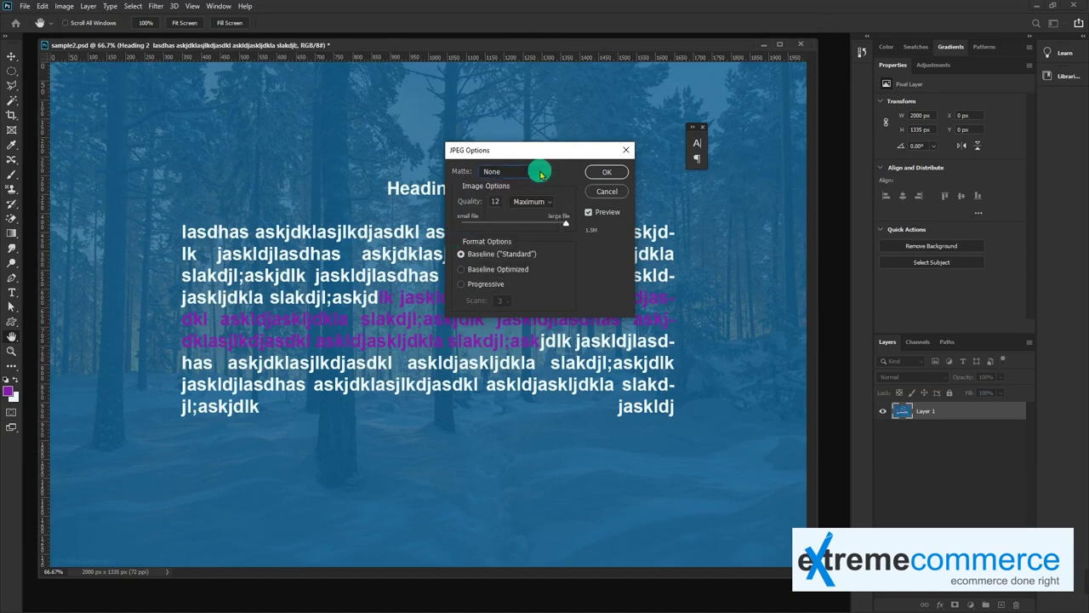
{"action": "left_click", "coordinate": [540, 174]}
{"action": "left_click", "coordinate": [536, 178]}
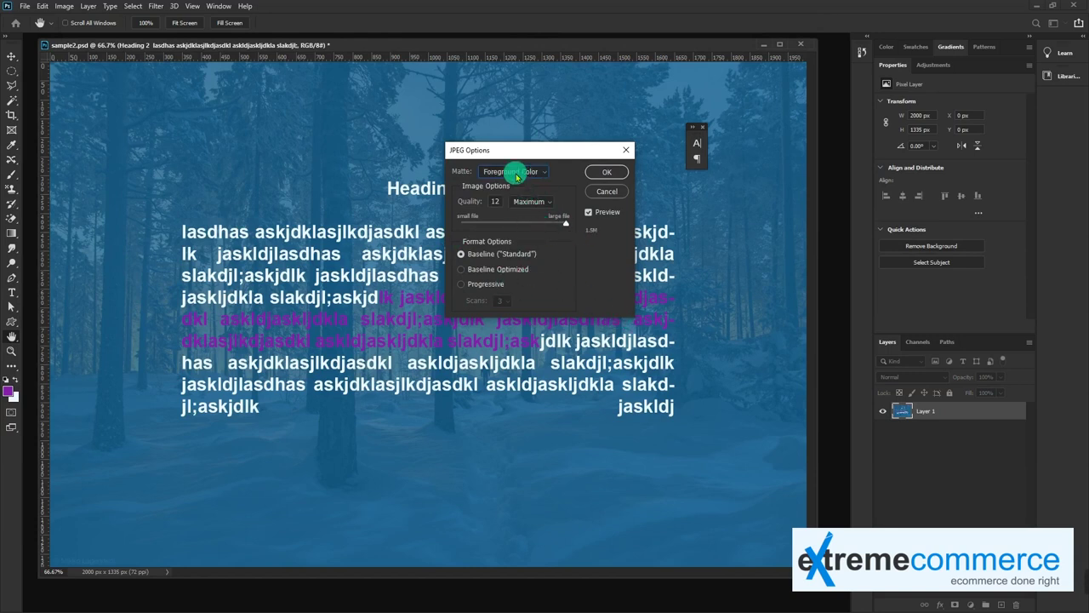
{"action": "left_click", "coordinate": [546, 202]}
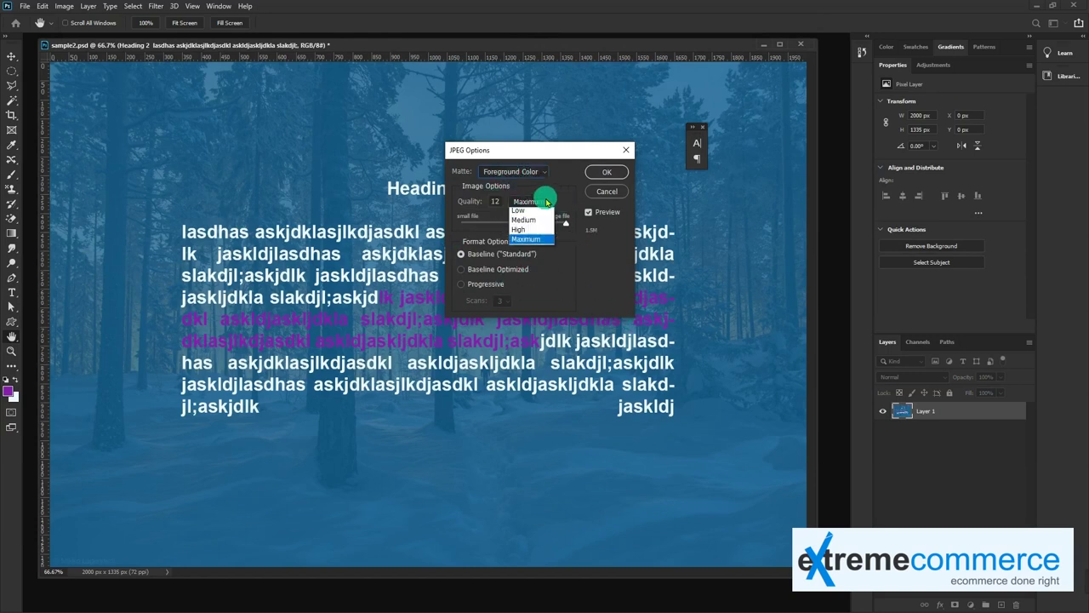
{"action": "left_click", "coordinate": [519, 228]}
{"action": "left_click", "coordinate": [600, 174]}
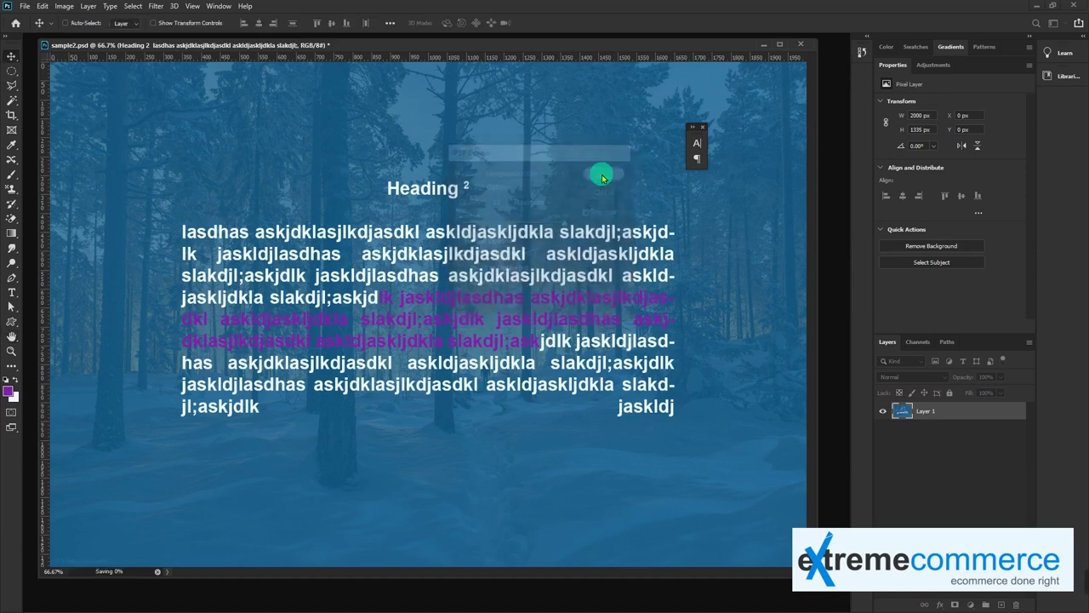
{"action": "left_click", "coordinate": [25, 6]}
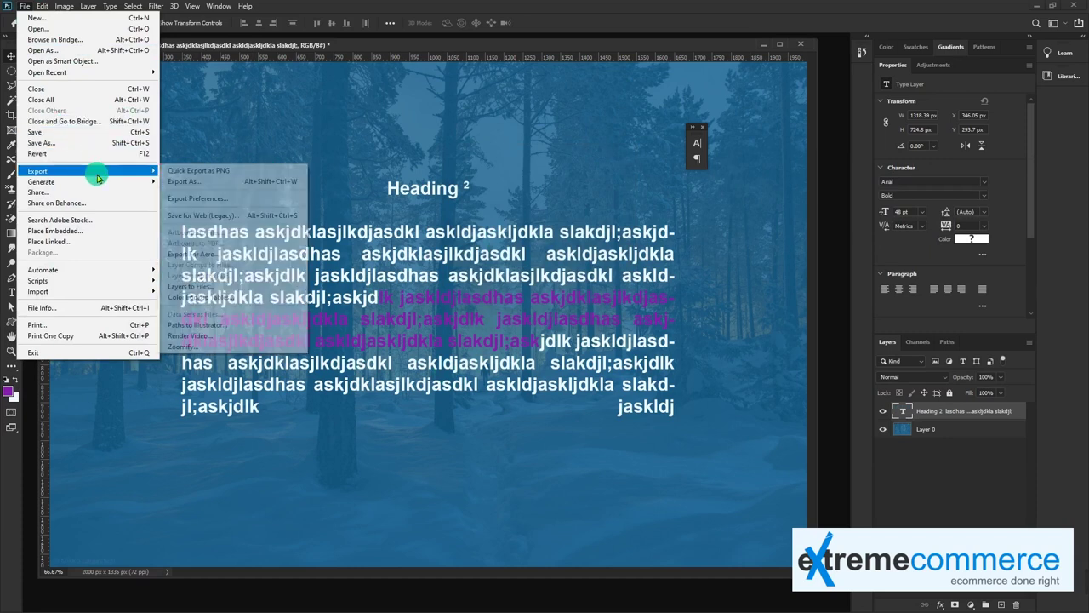
{"action": "mouse_move", "coordinate": [37, 171]}
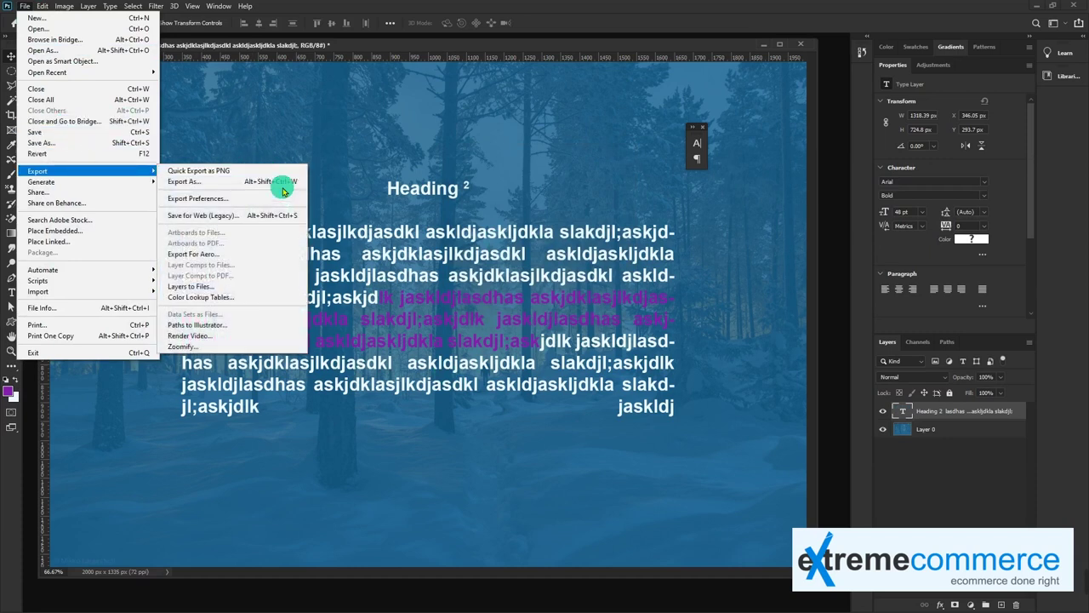
- Quick Export the design as PNG named sample2 into Downloads
{"action": "left_click", "coordinate": [216, 174]}
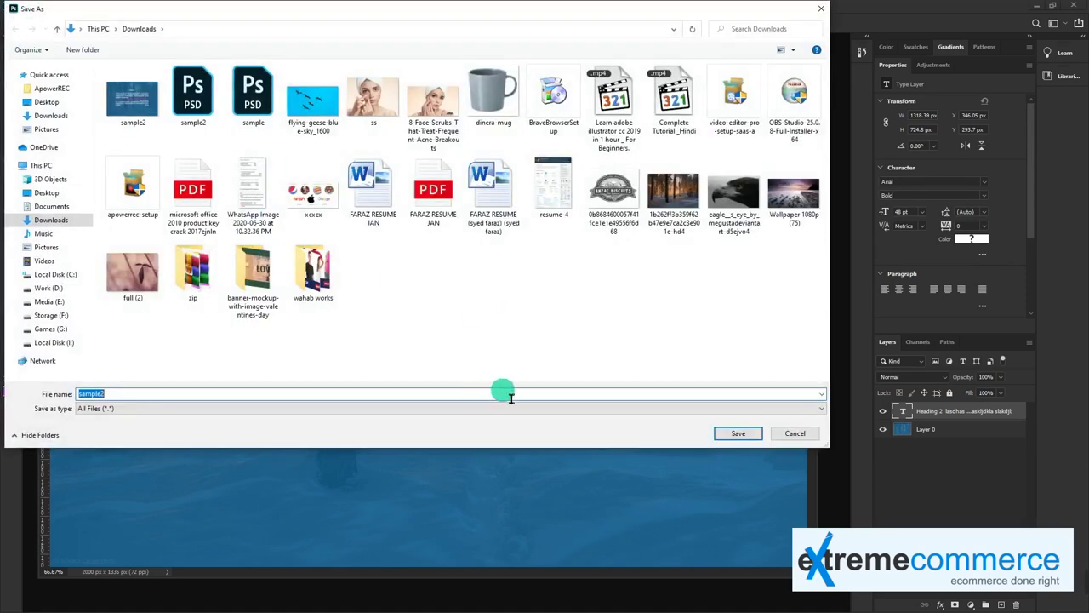
{"action": "left_click", "coordinate": [738, 433]}
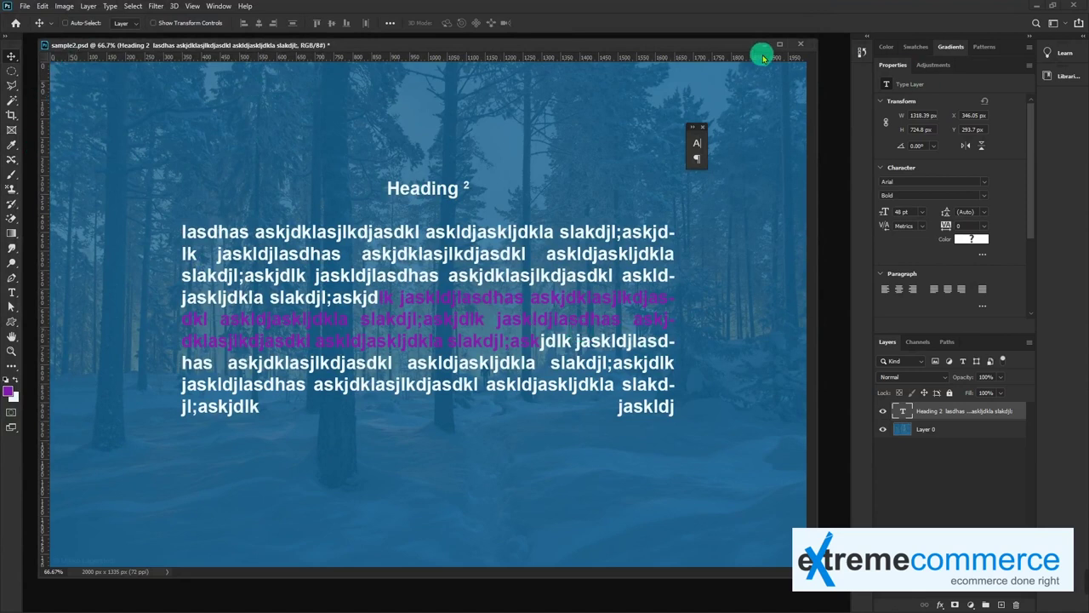
{"action": "left_click", "coordinate": [24, 5]}
{"action": "mouse_move", "coordinate": [38, 171]}
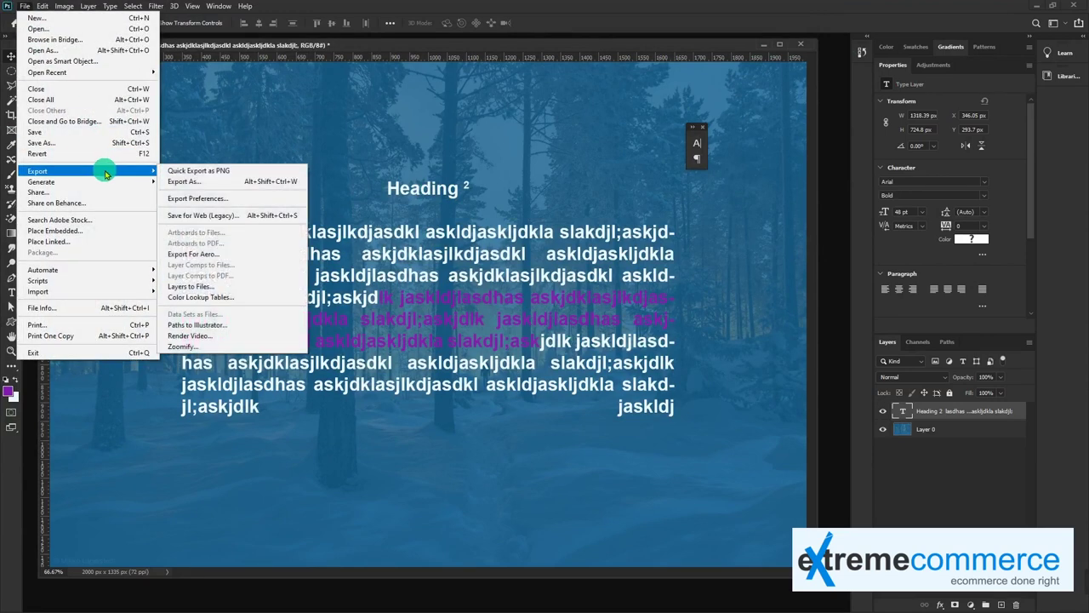
{"action": "left_click", "coordinate": [121, 172]}
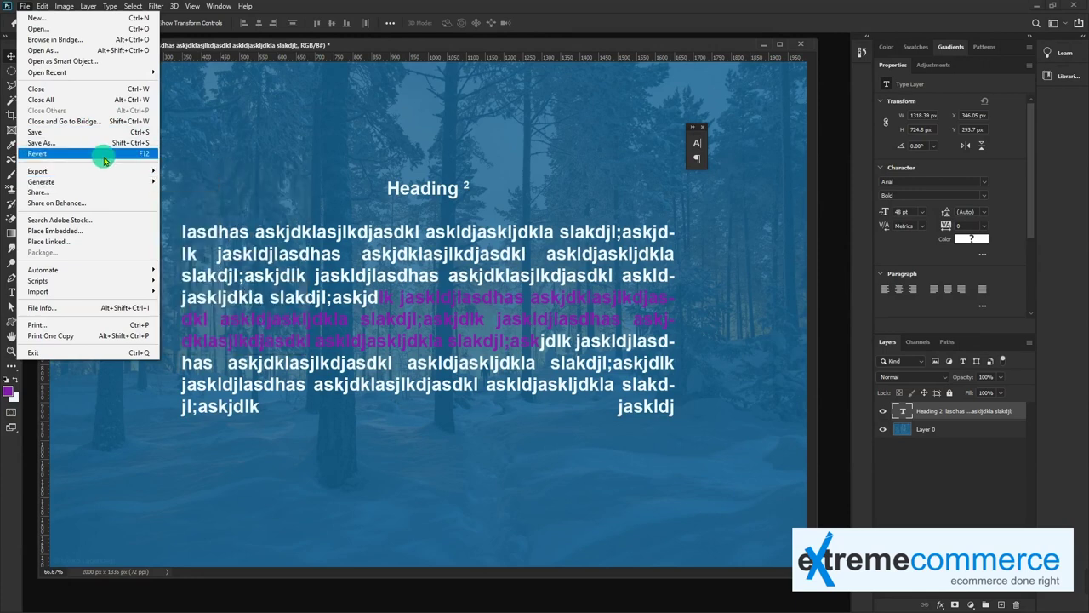
{"action": "left_click", "coordinate": [591, 204]}
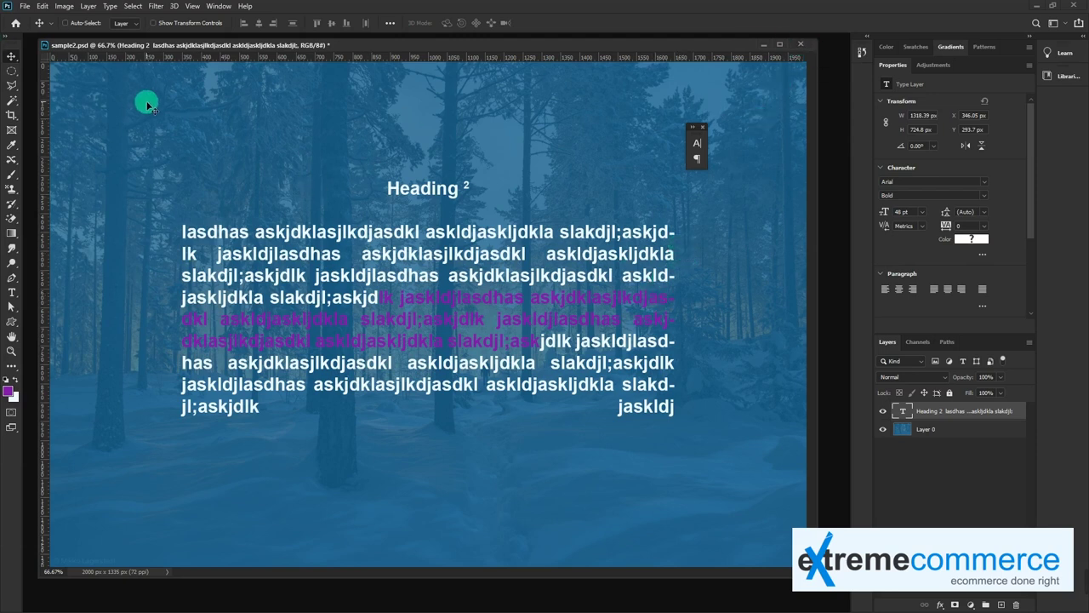
{"action": "left_click", "coordinate": [24, 6]}
{"action": "left_click", "coordinate": [70, 143]}
{"action": "left_click", "coordinate": [213, 410]}
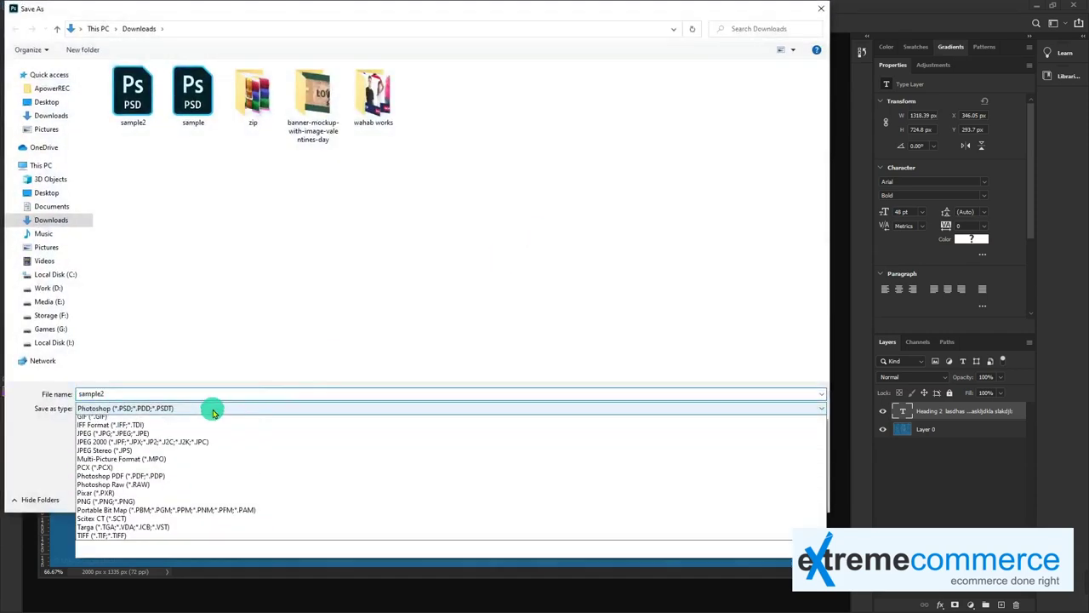
{"action": "left_click", "coordinate": [47, 457]}
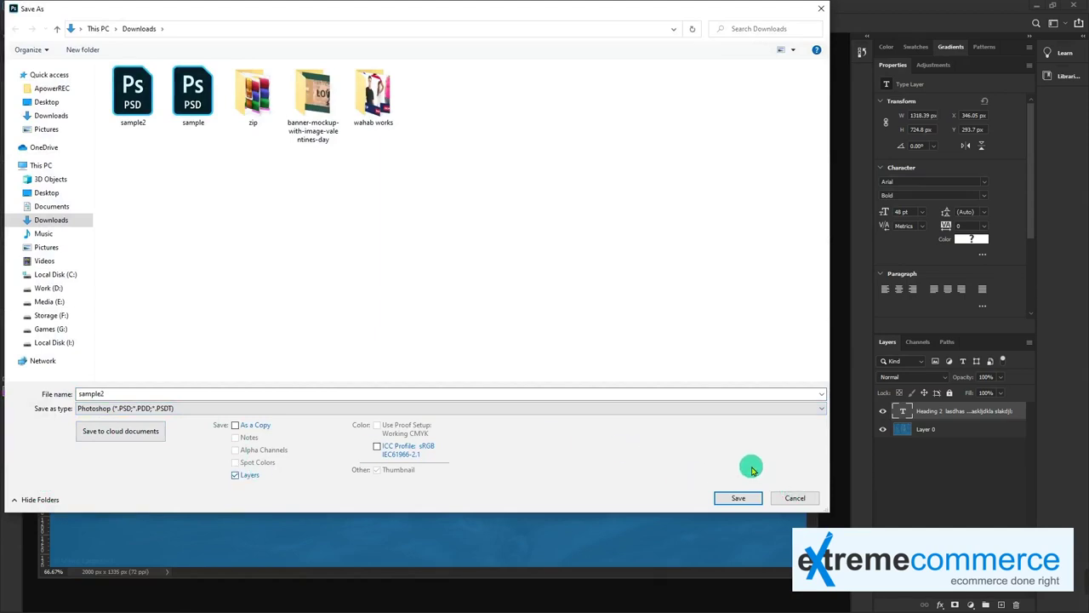
{"action": "left_click", "coordinate": [792, 498]}
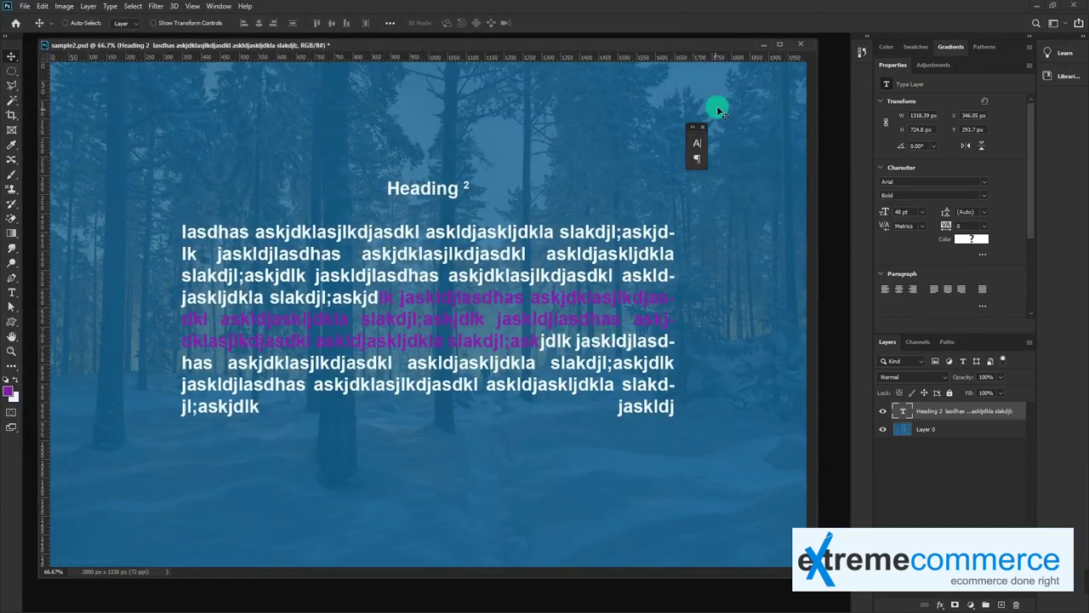